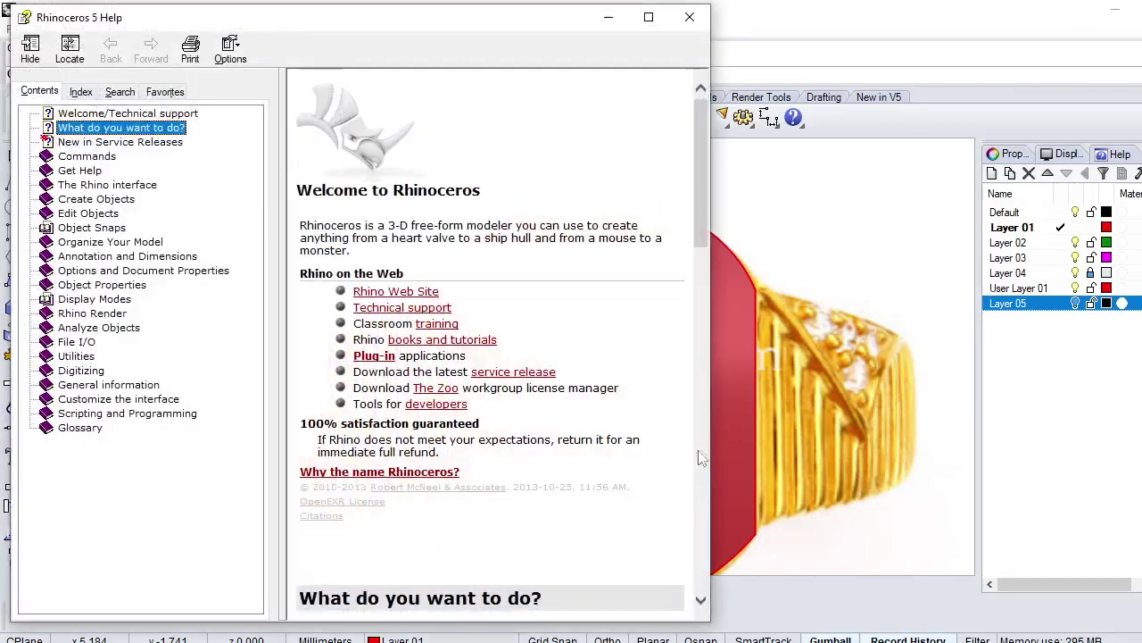
# Step: Close the Rhino Help window
pyautogui.click(690, 17)
pyautogui.scroll(-3, 549, 373)
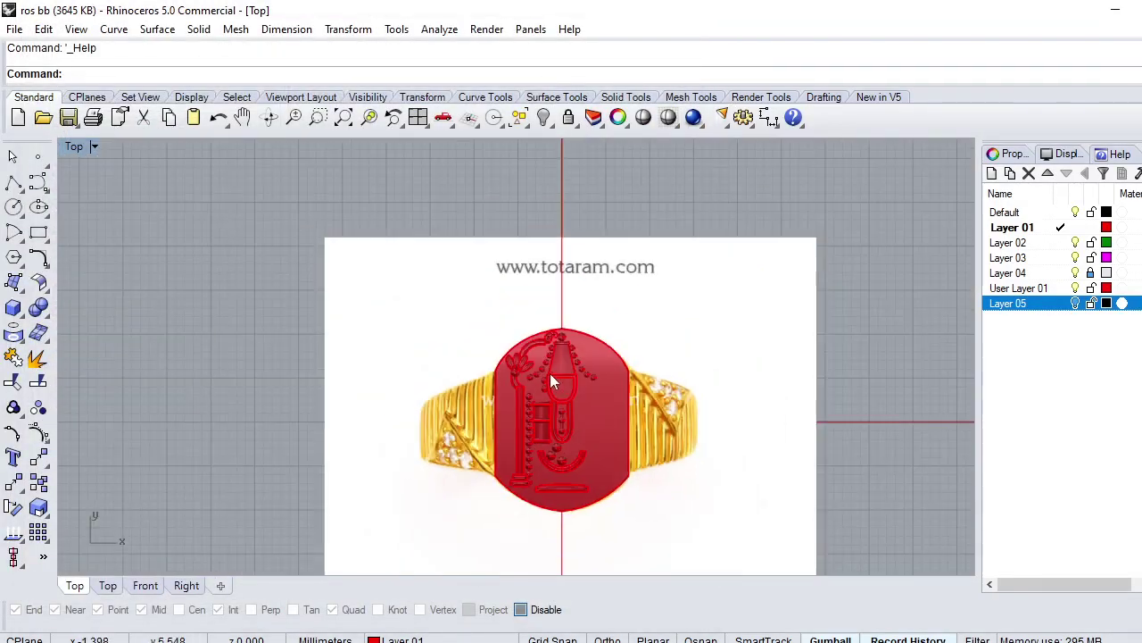
pyautogui.scroll(3, 422, 431)
pyautogui.scroll(3, 421, 431)
pyautogui.scroll(-5, 487, 315)
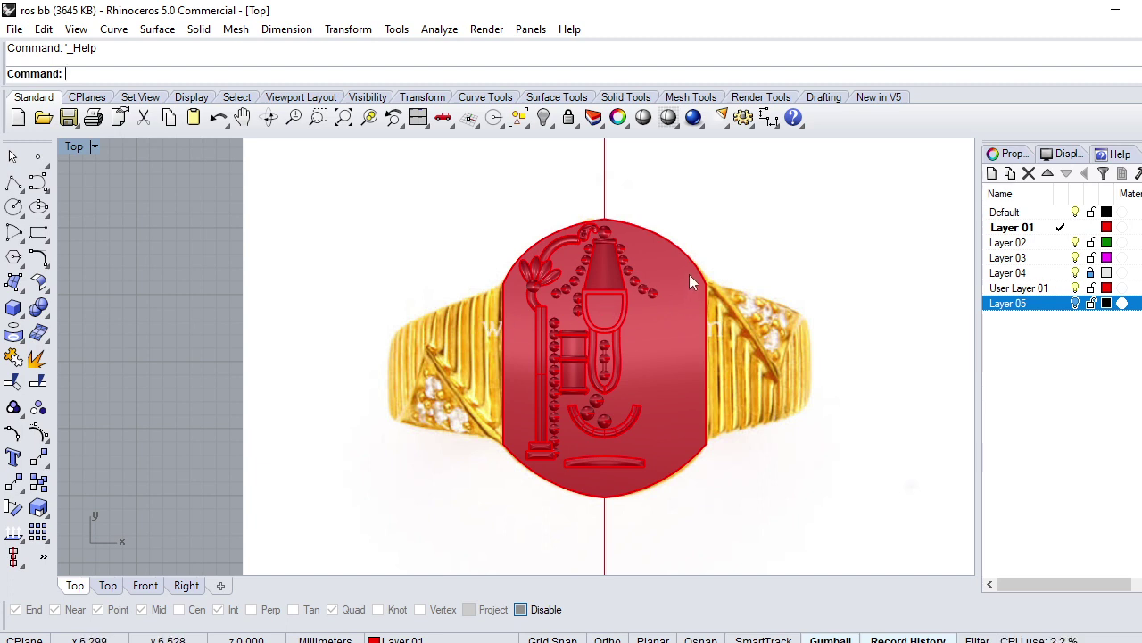
# Step: Hide the red emblem shapes and zoom into the upper part of the ring image
pyautogui.click(594, 305)
pyautogui.hotkey('ctrl', 'h')
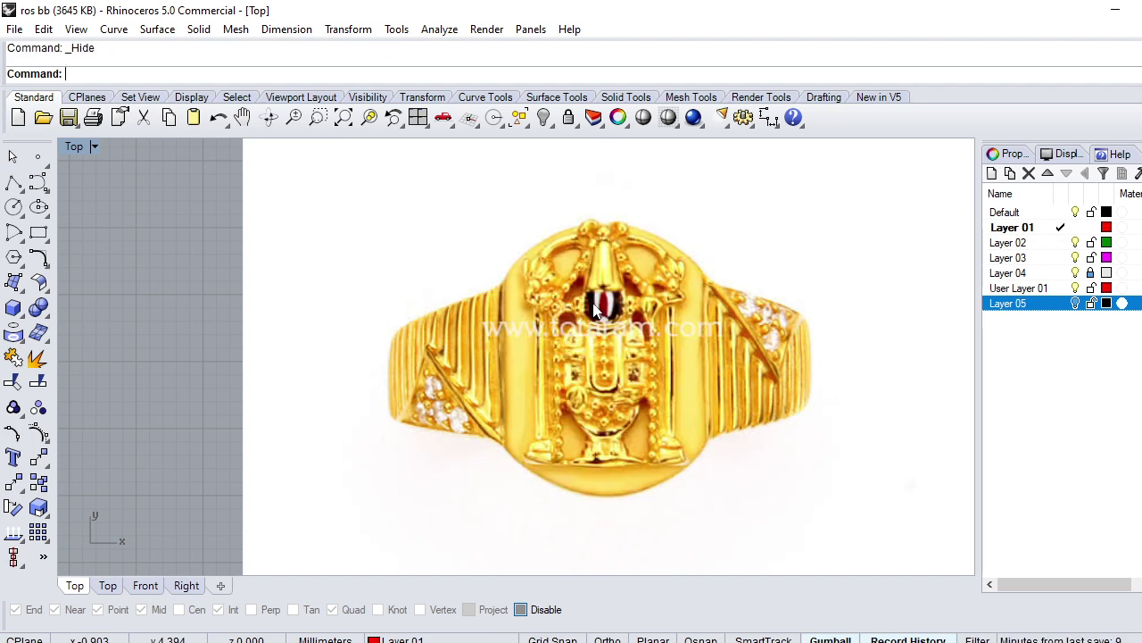
pyautogui.scroll(2, 506, 373)
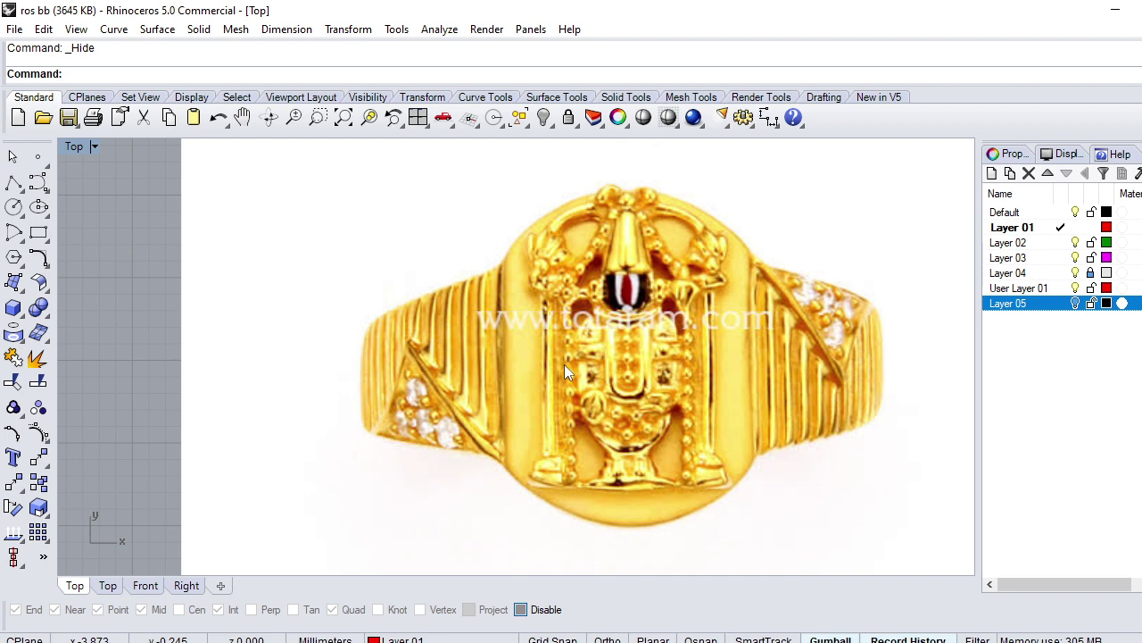
pyautogui.scroll(4, 568, 278)
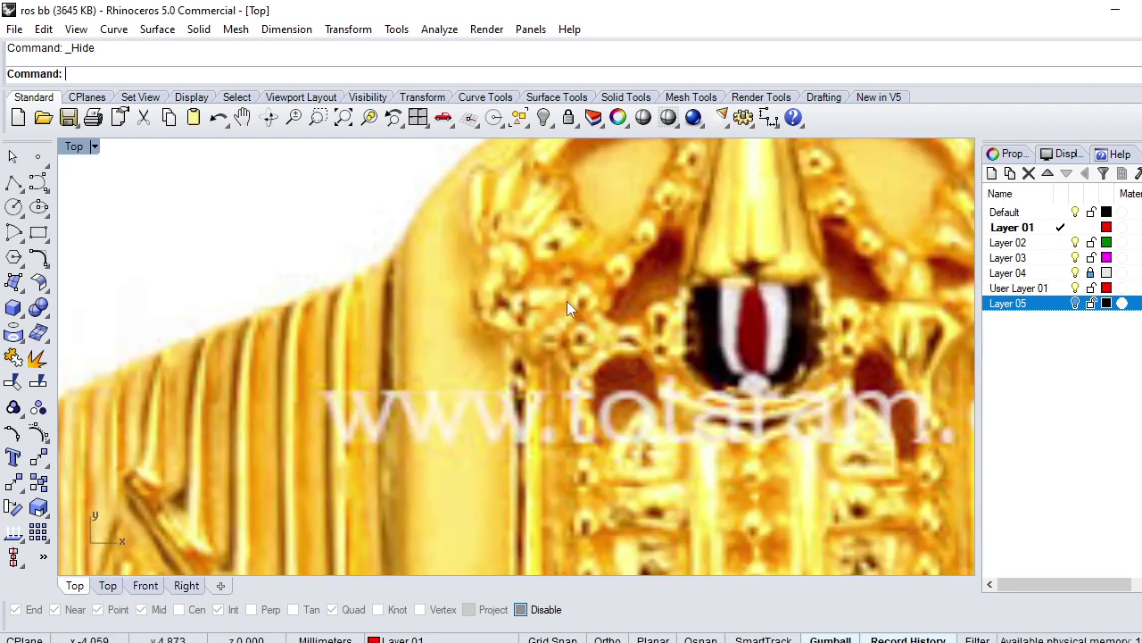
pyautogui.scroll(2, 571, 346)
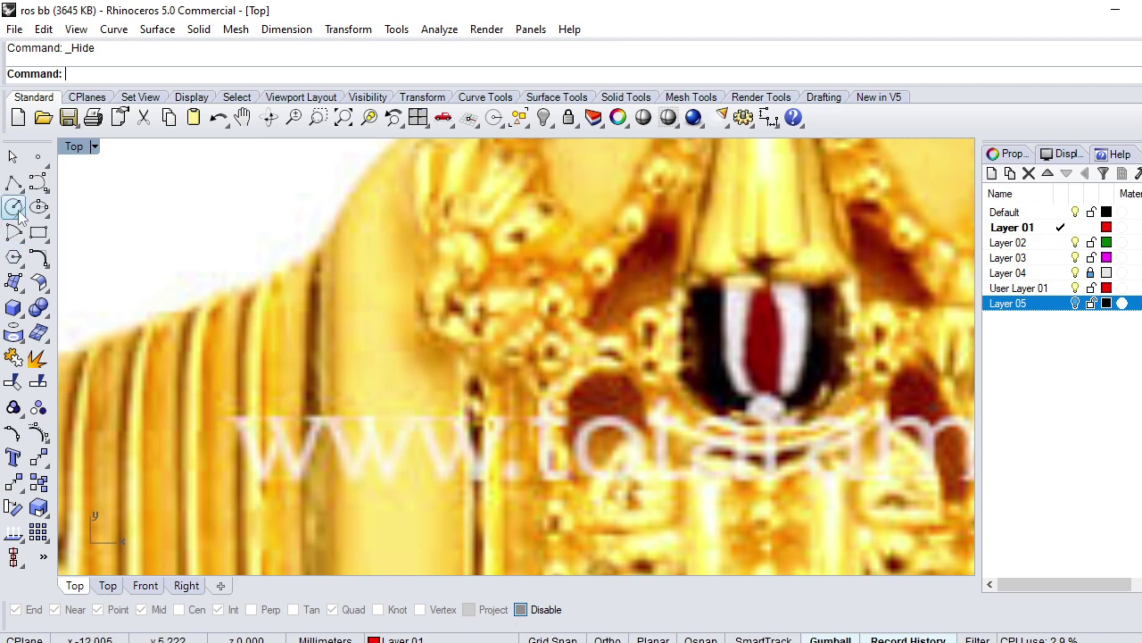
# Step: Draw a small circle centred on one bead of the ring image
pyautogui.click(17, 208)
pyautogui.click(552, 353)
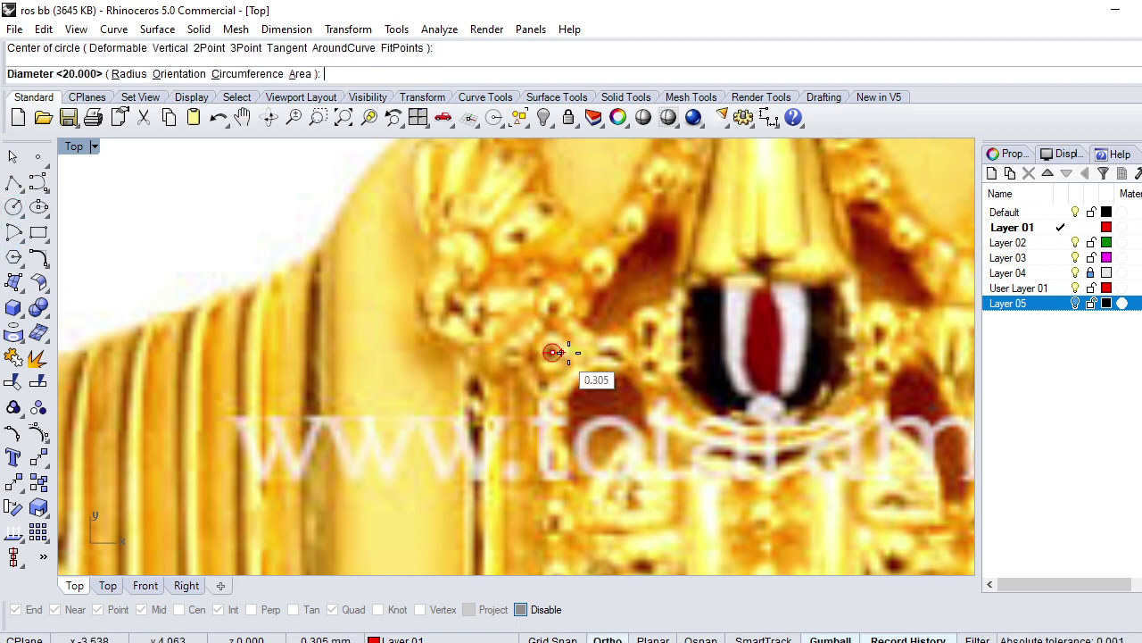
pyautogui.click(577, 351)
pyautogui.scroll(4, 576, 351)
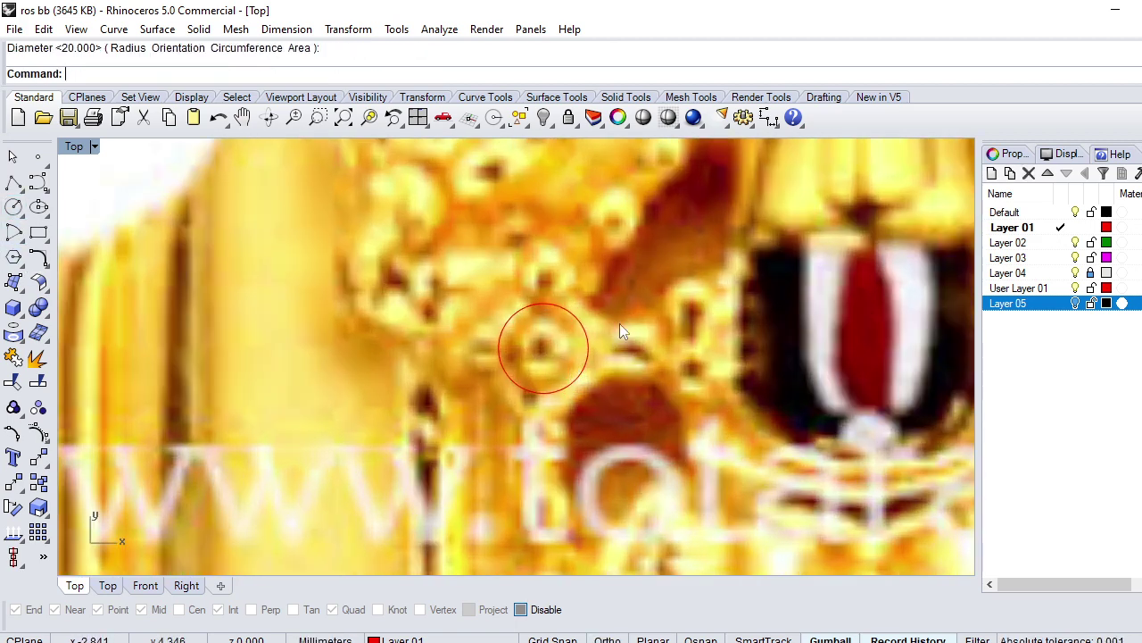
pyautogui.scroll(4, 598, 375)
pyautogui.scroll(-2, 573, 429)
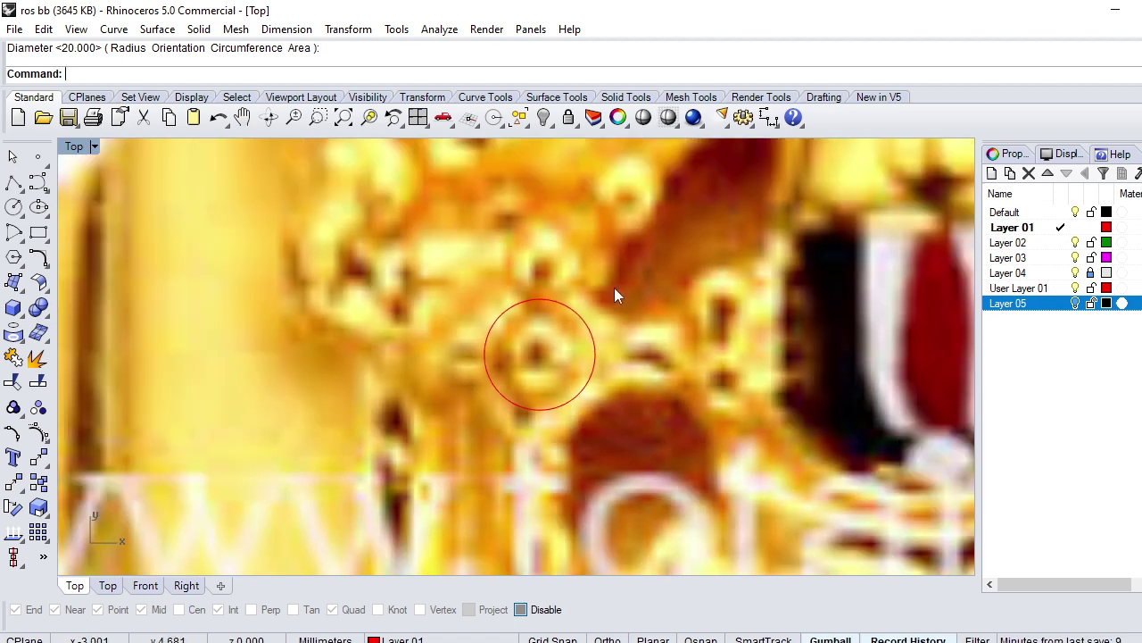
# Step: Turn the circle into a closed pipe ring with diameter 0.3
pyautogui.click(575, 328)
pyautogui.write('Pip')
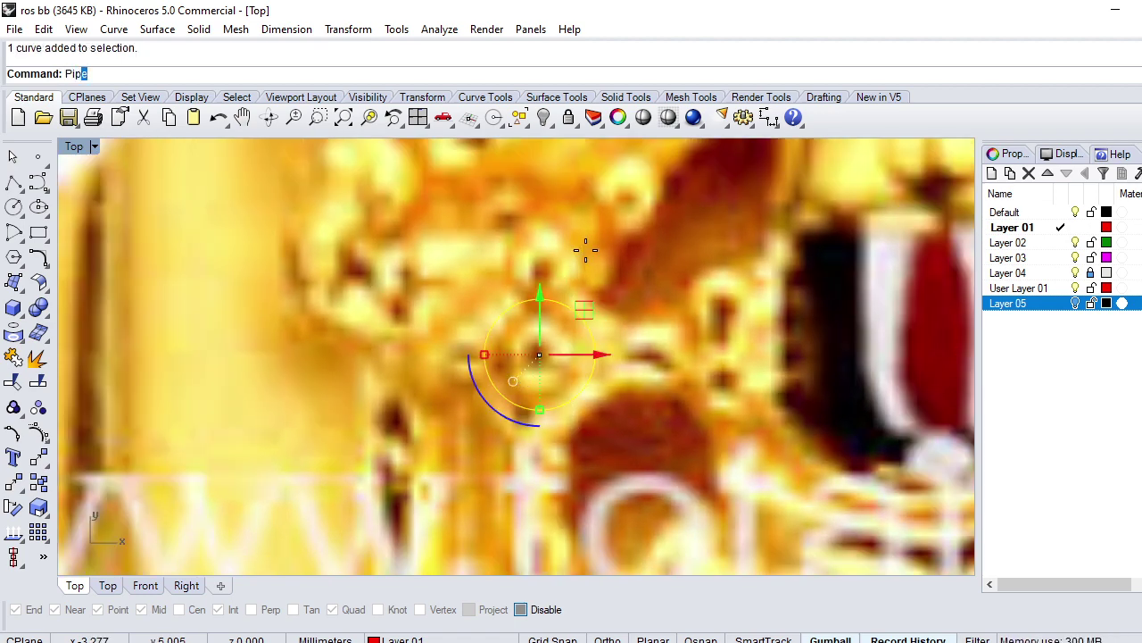
pyautogui.press('Return')
pyautogui.press('Return')
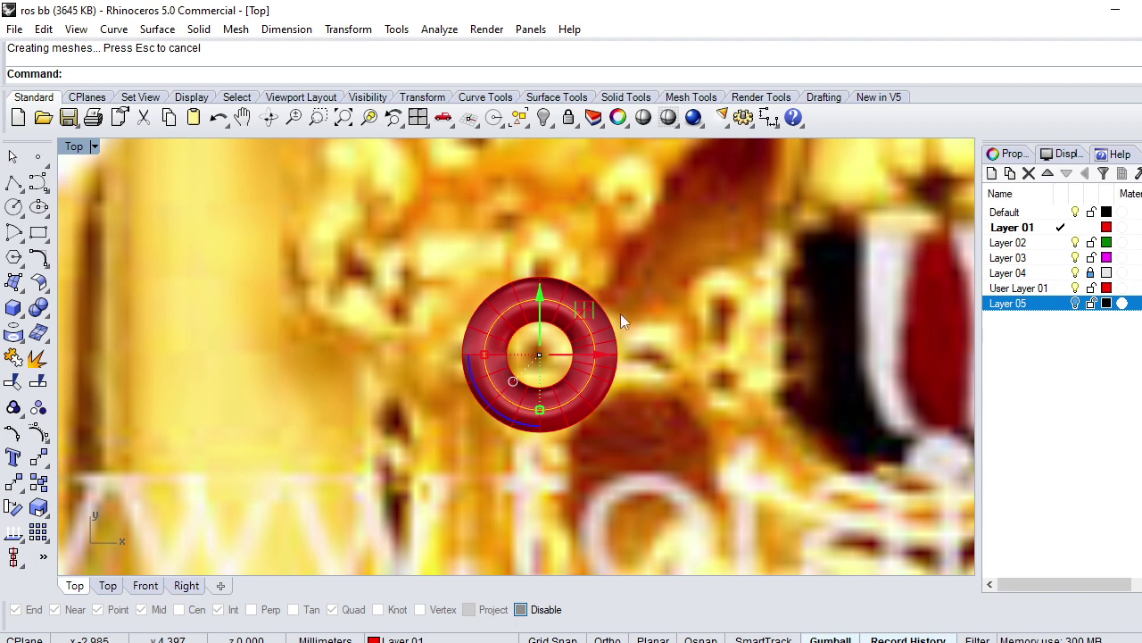
pyautogui.hotkey('ctrl', 'z')
pyautogui.press('Return')
pyautogui.write('.3')
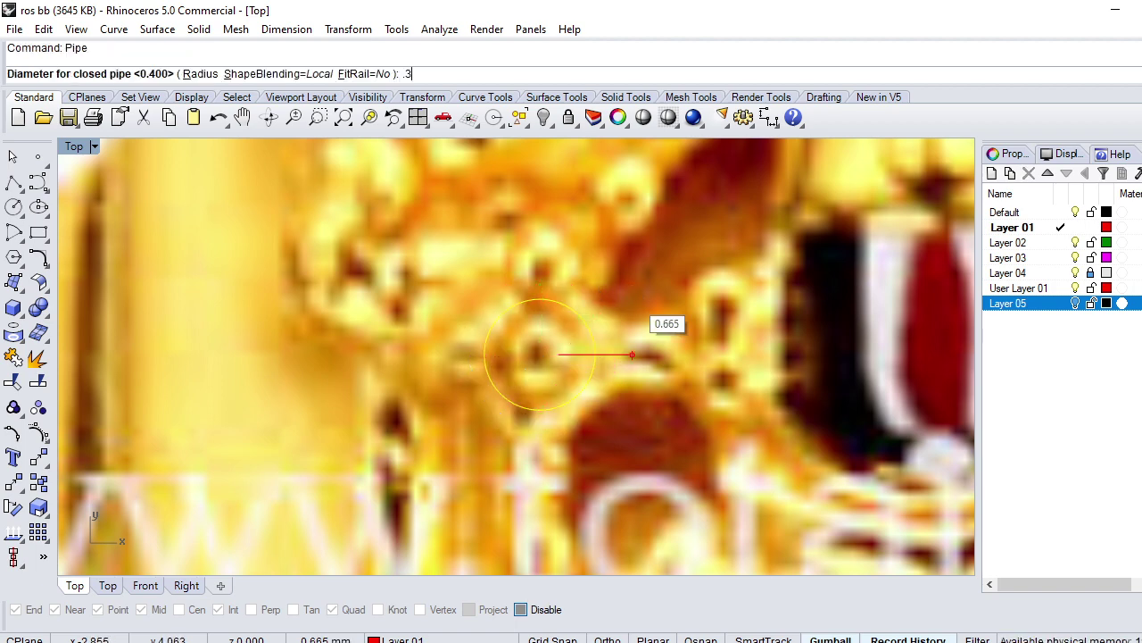
pyautogui.press('Return')
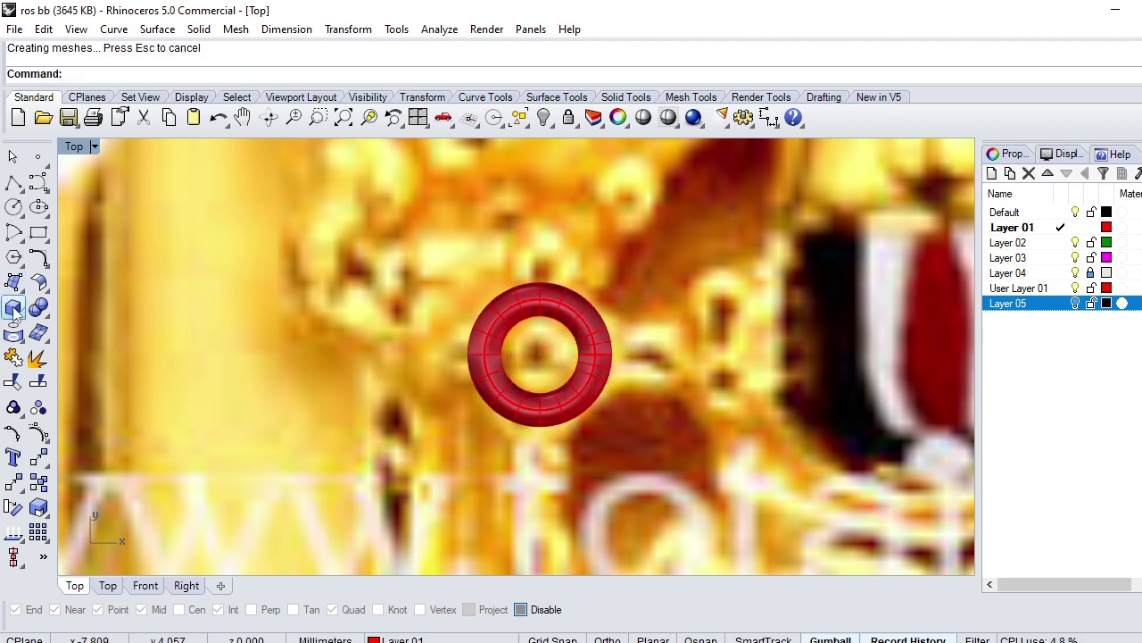
pyautogui.click(15, 311)
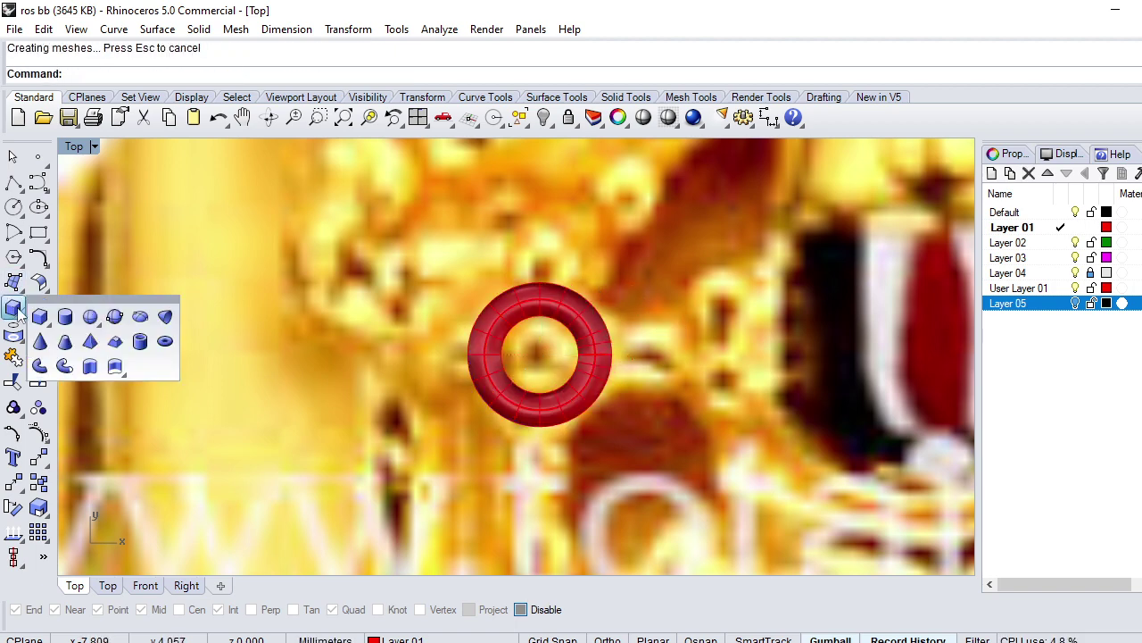
# Step: Create a 0.6-diameter sphere centred at the top of the pipe ring
pyautogui.click(90, 318)
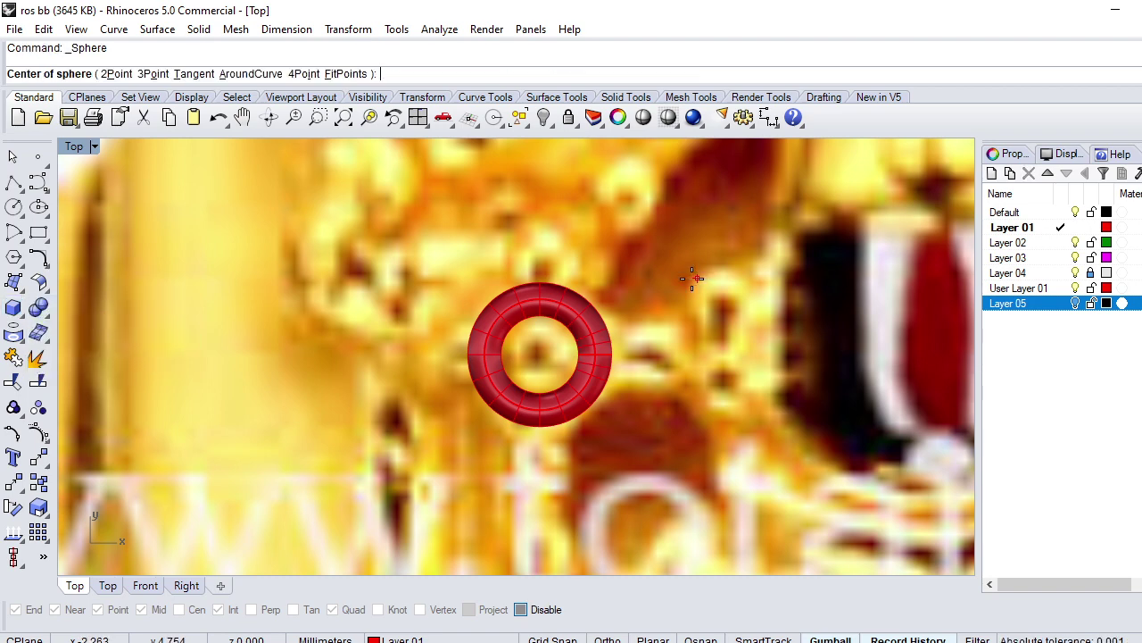
pyautogui.click(540, 296)
pyautogui.press('Return')
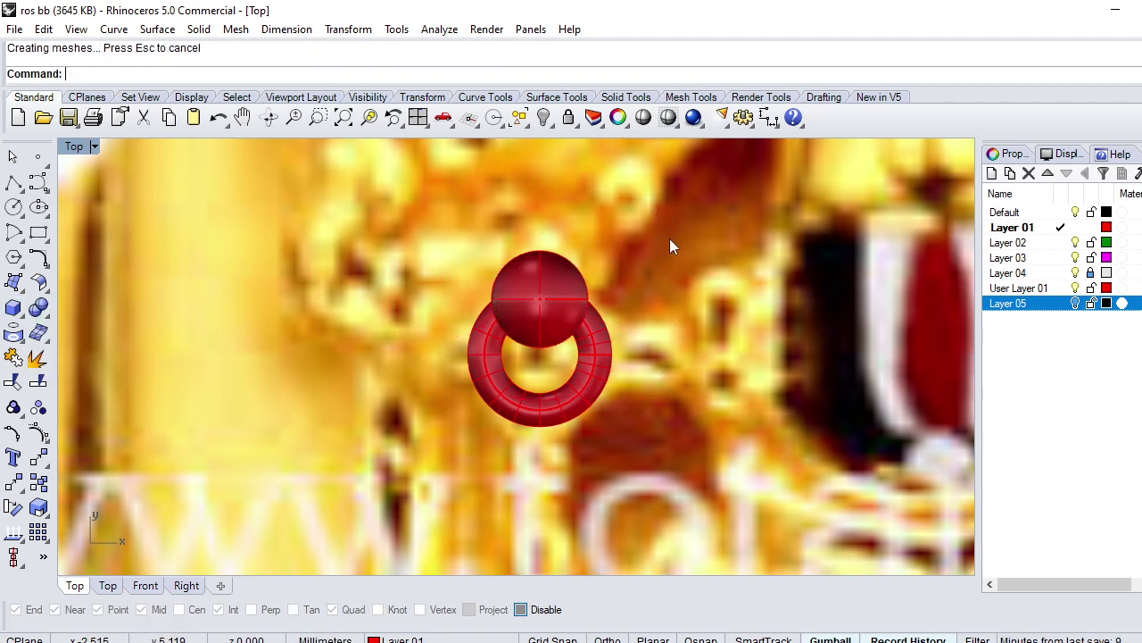
pyautogui.hotkey('ctrl', 'z')
pyautogui.press('Return')
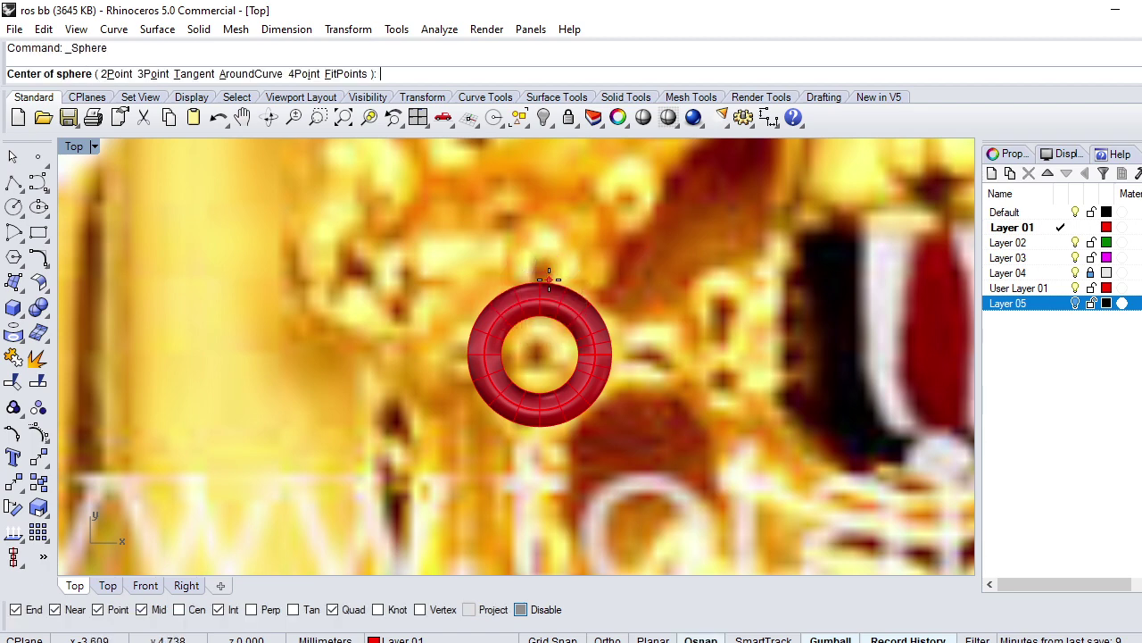
pyautogui.click(539, 298)
pyautogui.write('.6')
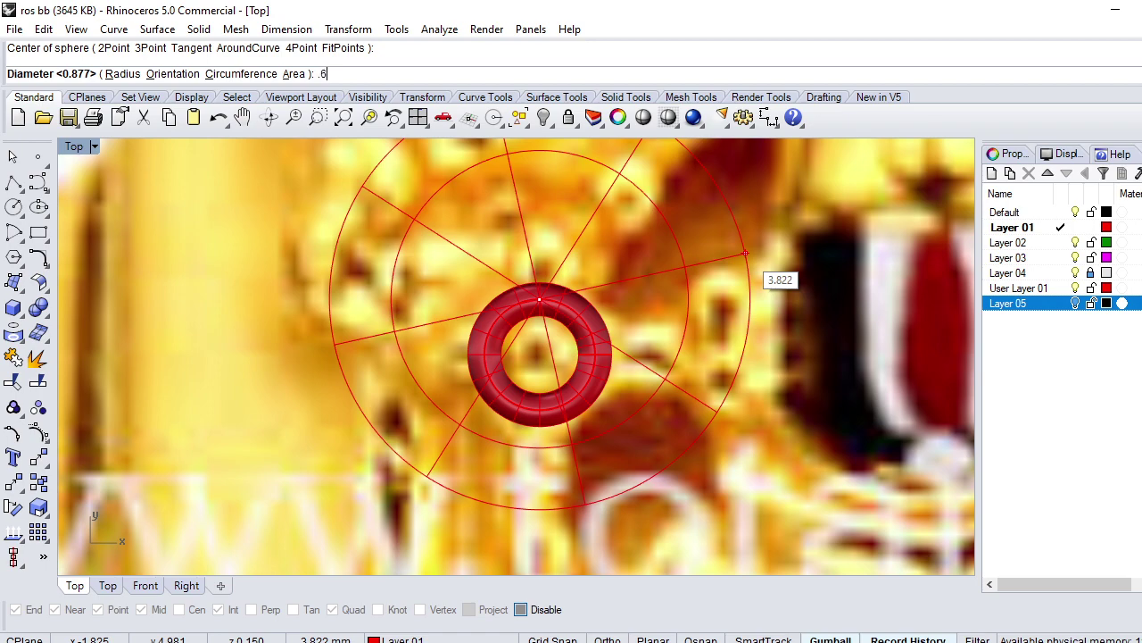
pyautogui.press('Return')
# Step: Adjust the sphere with the gumball so it sits on the ring, then return to top view
pyautogui.click(546, 283)
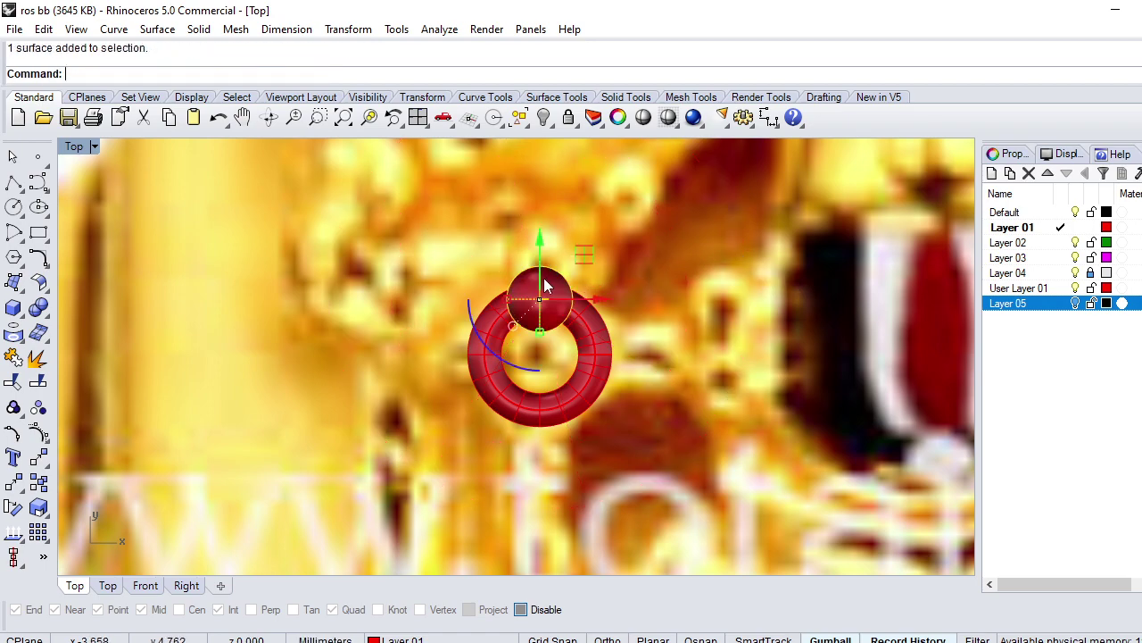
pyautogui.moveTo(547, 284); pyautogui.dragTo(527, 265)
pyautogui.moveTo(524, 275); pyautogui.dragTo(558, 281, button='right')
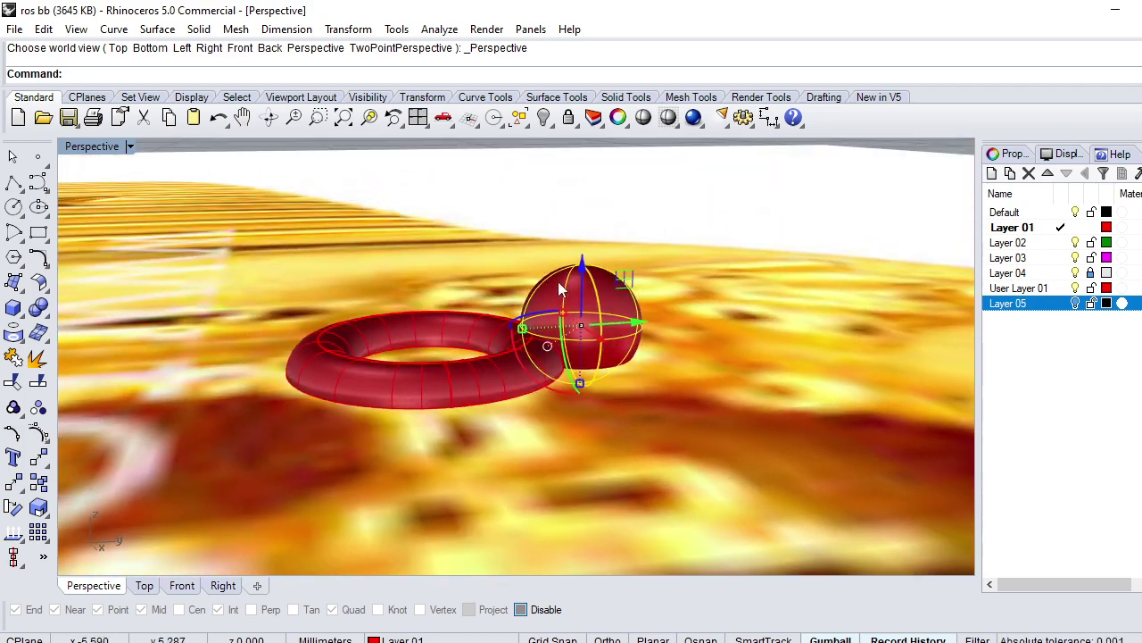
pyautogui.moveTo(561, 287); pyautogui.dragTo(589, 300)
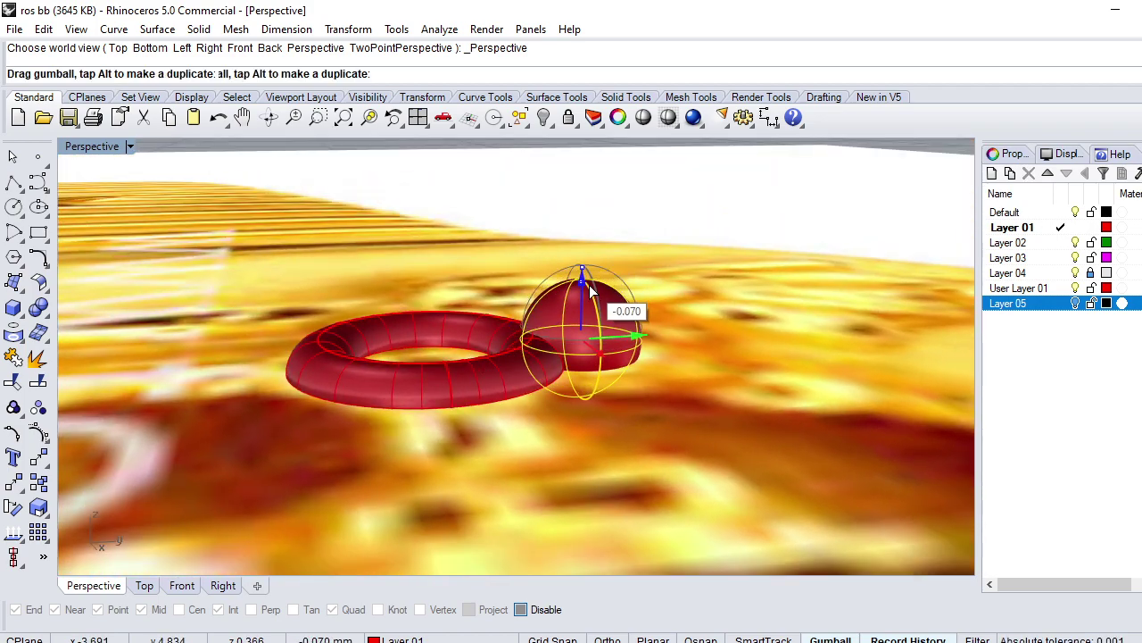
pyautogui.write('Top')
pyautogui.press('Return')
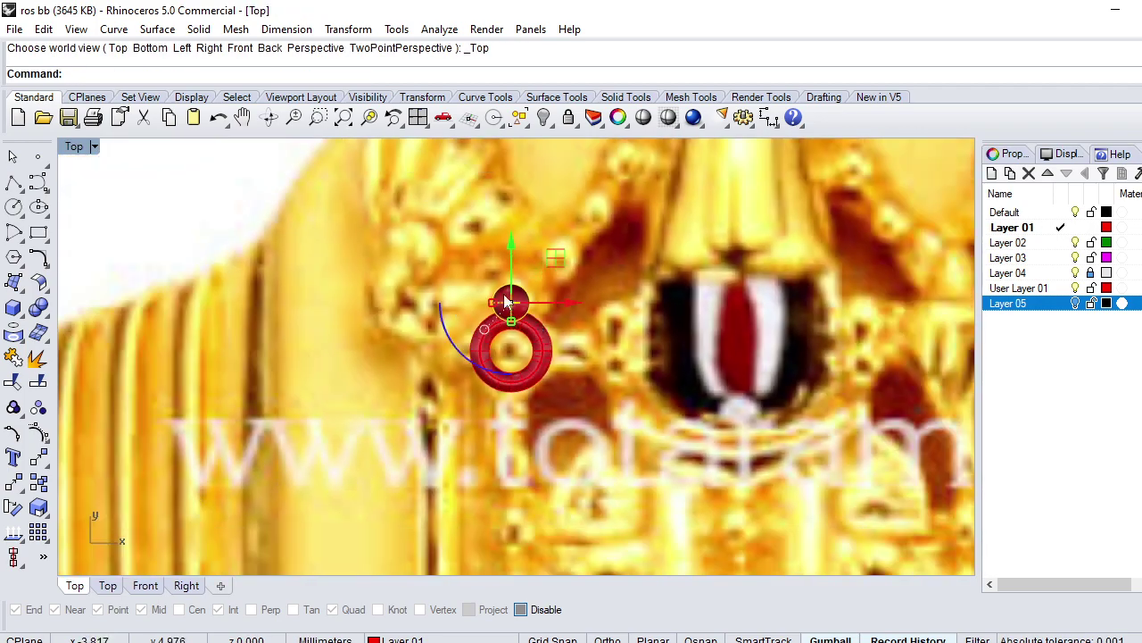
# Step: Mark the pipe ring's area centroid and start a polar array of the sphere
pyautogui.press('Delete')
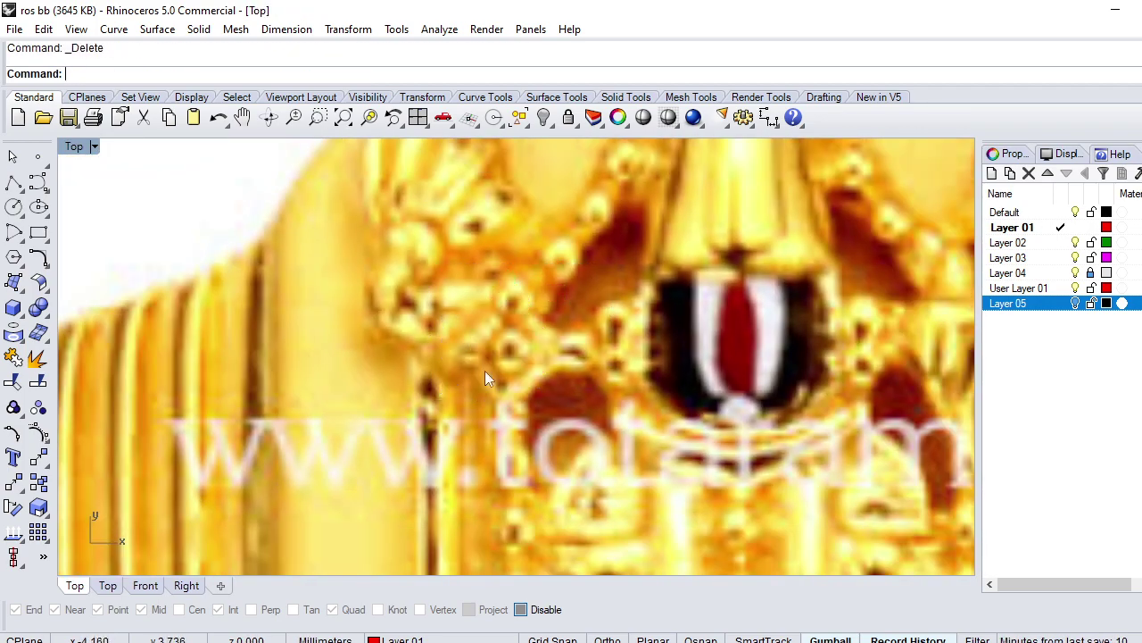
pyautogui.scroll(2, 485, 370)
pyautogui.hotkey('ctrl', 'z')
pyautogui.click(644, 388)
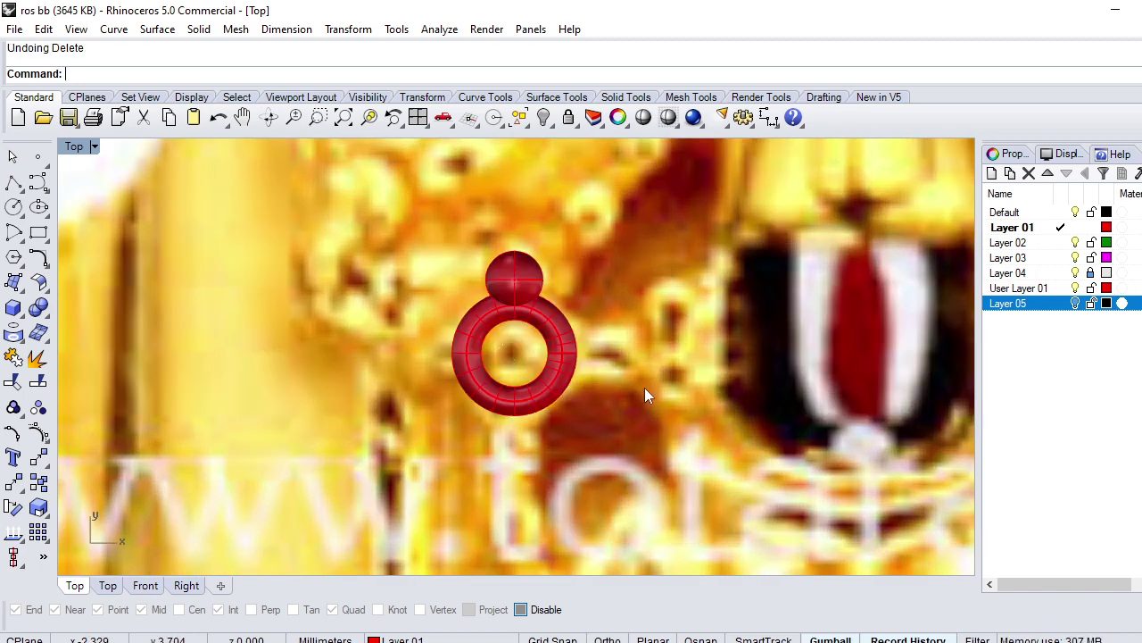
pyautogui.click(446, 398)
pyautogui.write('are')
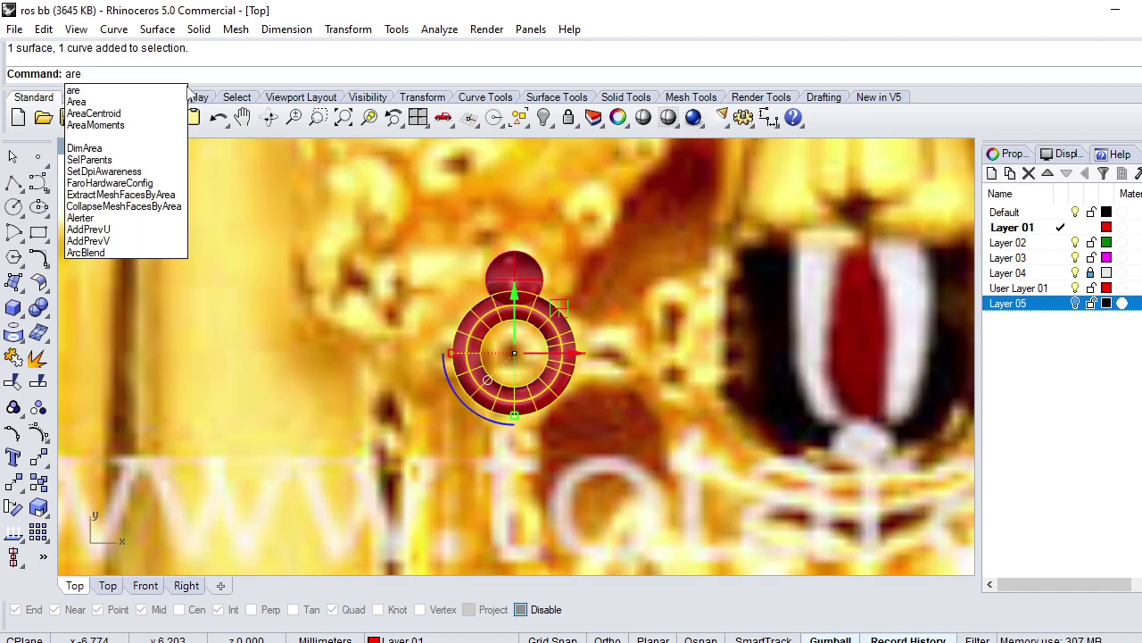
pyautogui.press('Down')
pyautogui.press('Down')
pyautogui.press('Return')
pyautogui.press('Escape')
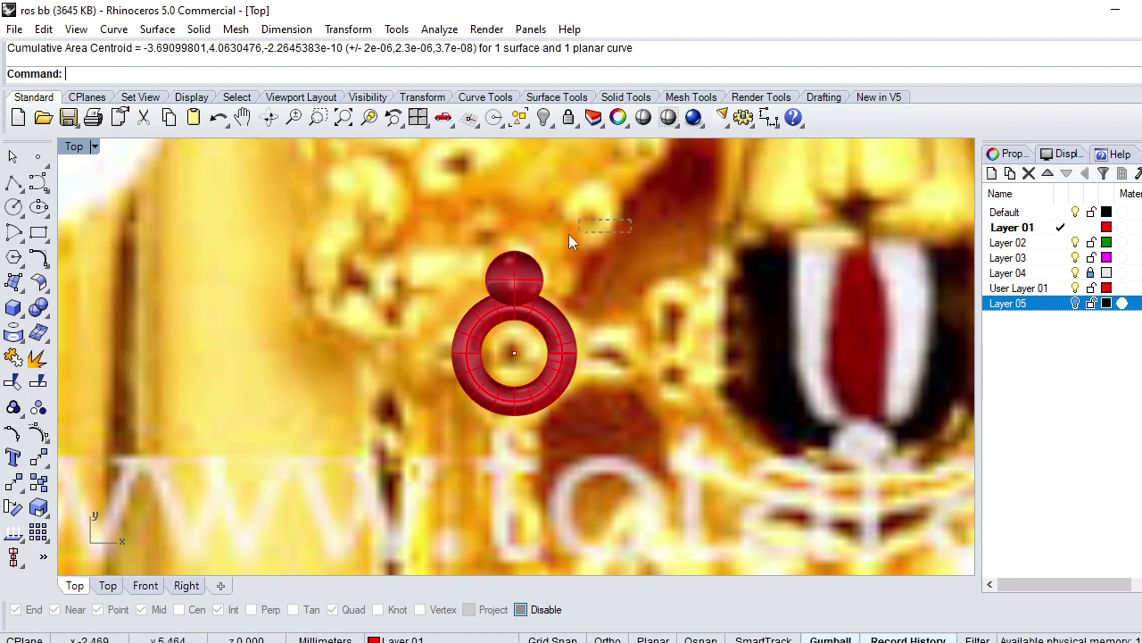
pyautogui.click(518, 267)
pyautogui.write('arraypolar')
pyautogui.press('Return')
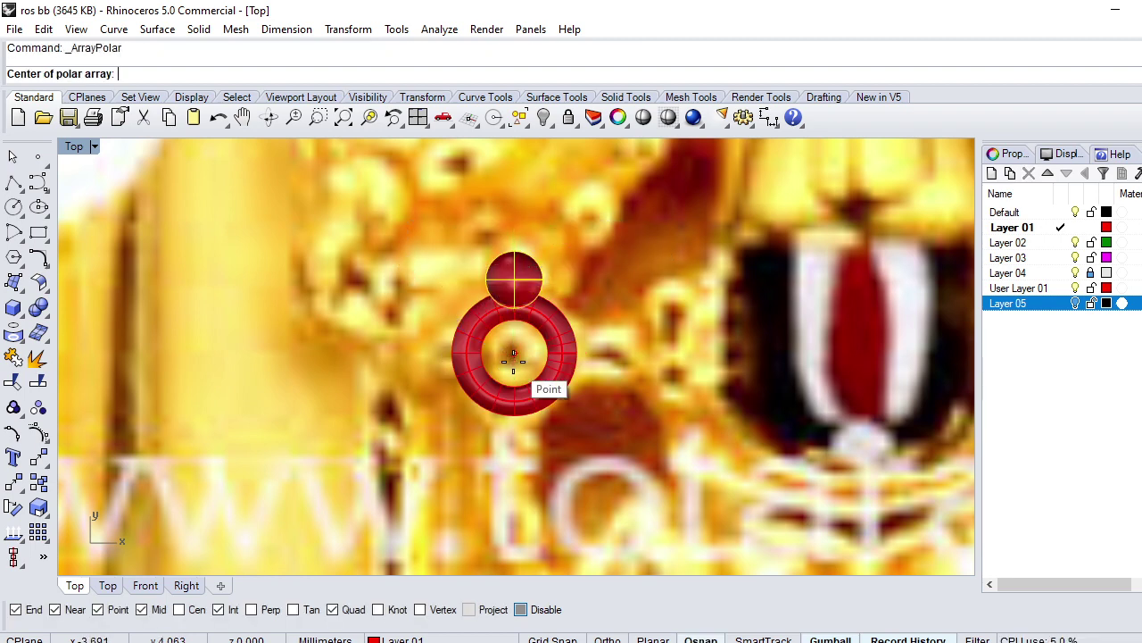
# Step: Finish the polar array with 4 spheres around the ring's centroid
pyautogui.click(514, 353)
pyautogui.write('4')
pyautogui.press('Return')
pyautogui.press('Return')
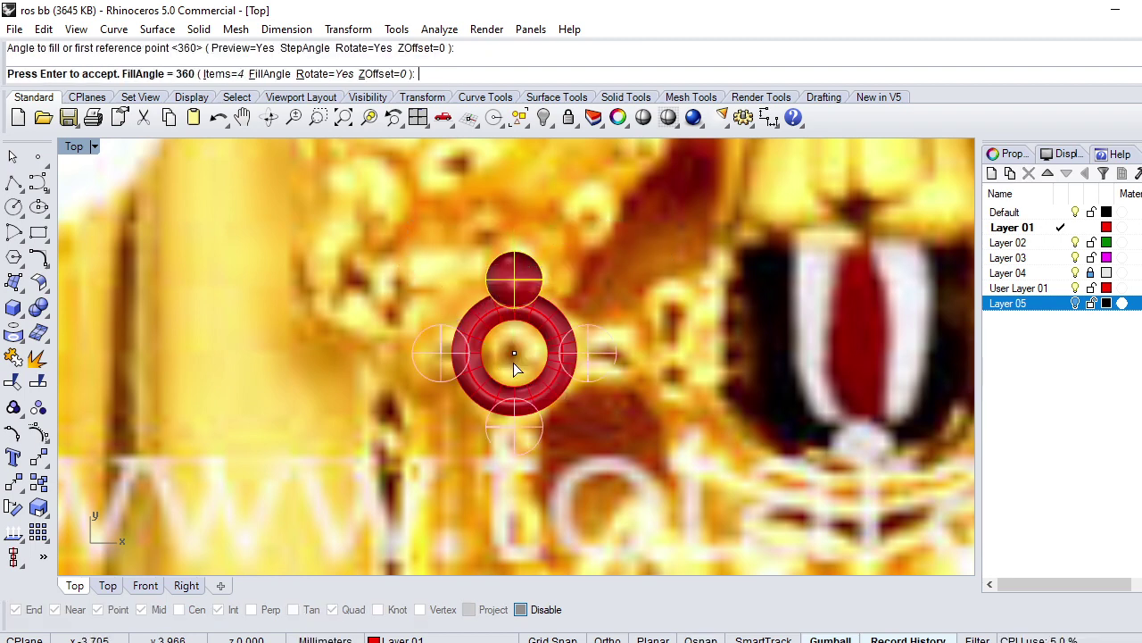
pyautogui.press('Return')
pyautogui.scroll(-4, 504, 355)
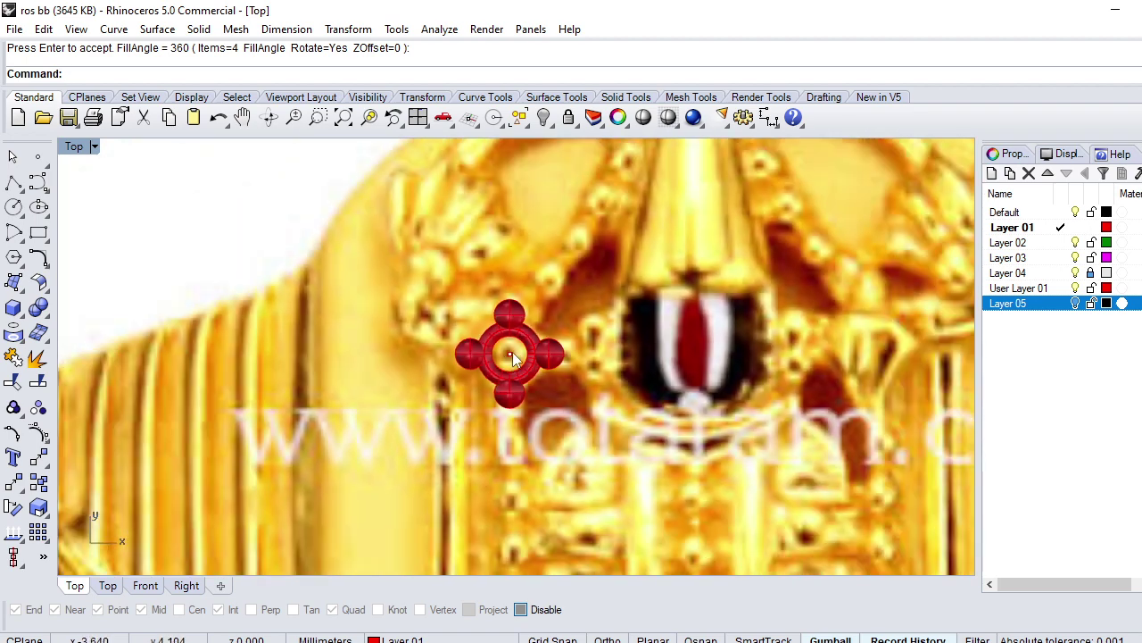
pyautogui.scroll(-2, 512, 351)
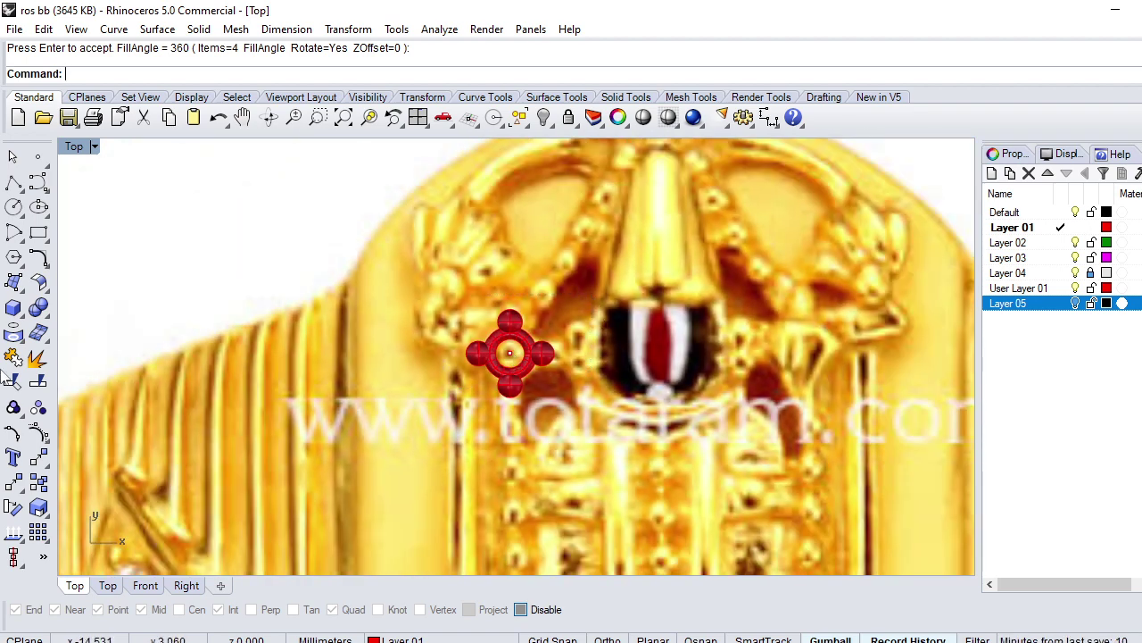
# Step: Add a centre sphere in the middle of the bead cluster, lifting it slightly
pyautogui.click(13, 311)
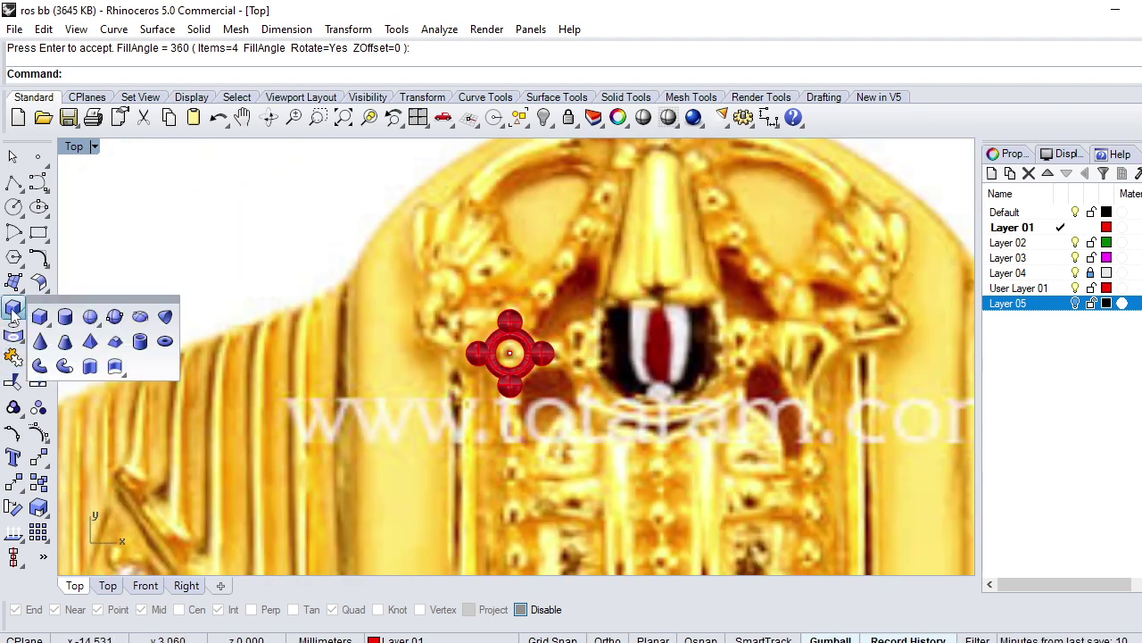
pyautogui.click(90, 316)
pyautogui.scroll(2, 500, 364)
pyautogui.click(499, 364)
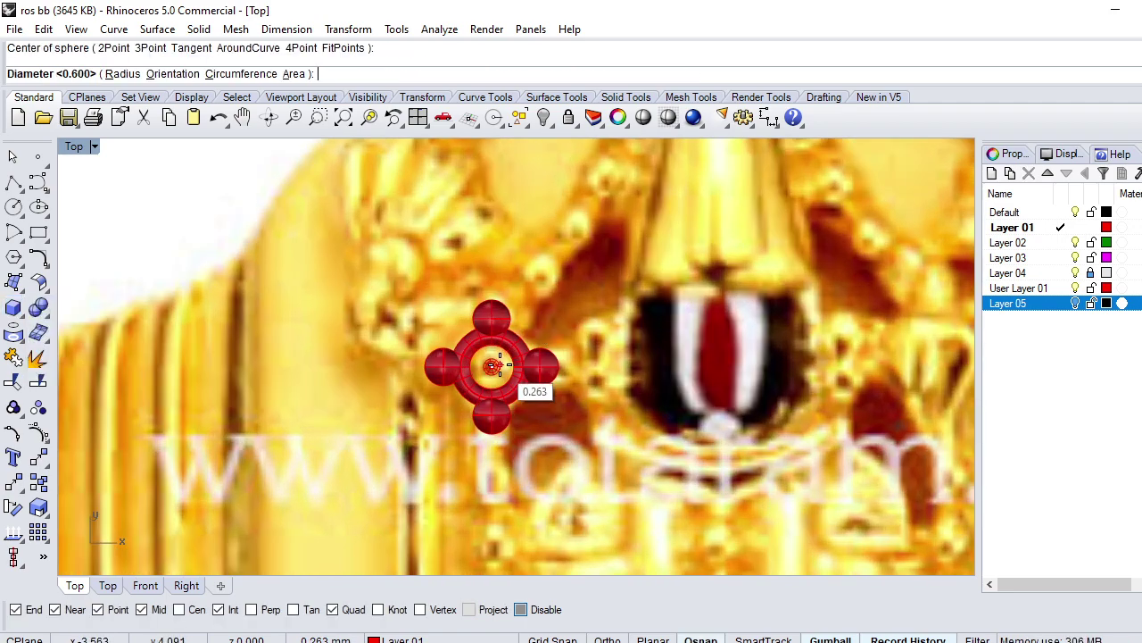
pyautogui.scroll(3, 496, 368)
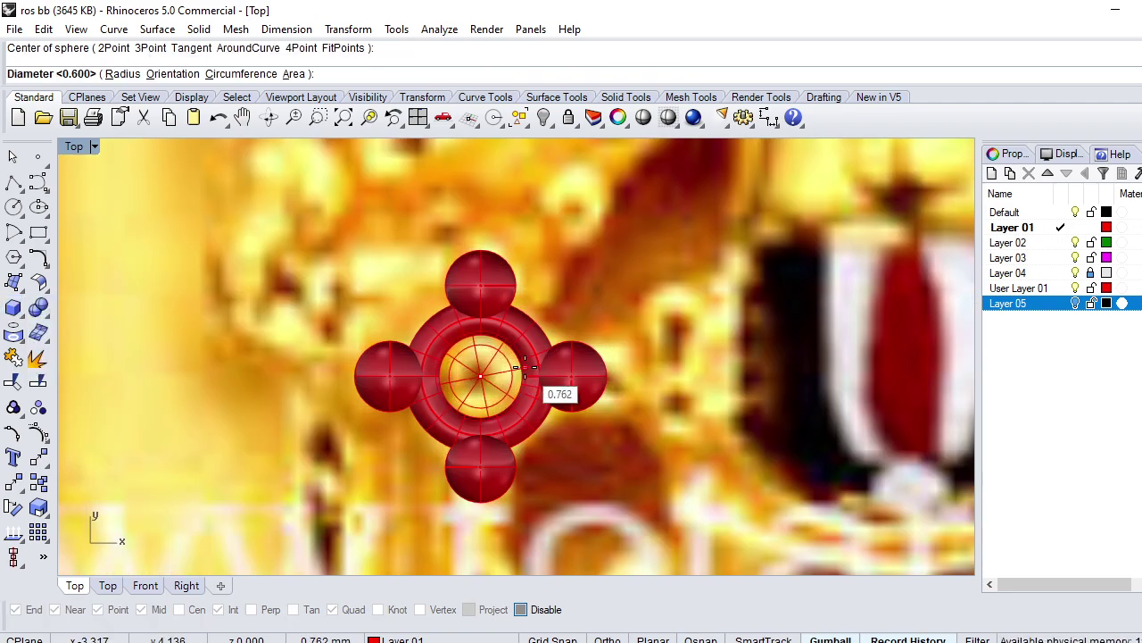
pyautogui.click(525, 367)
pyautogui.click(493, 384)
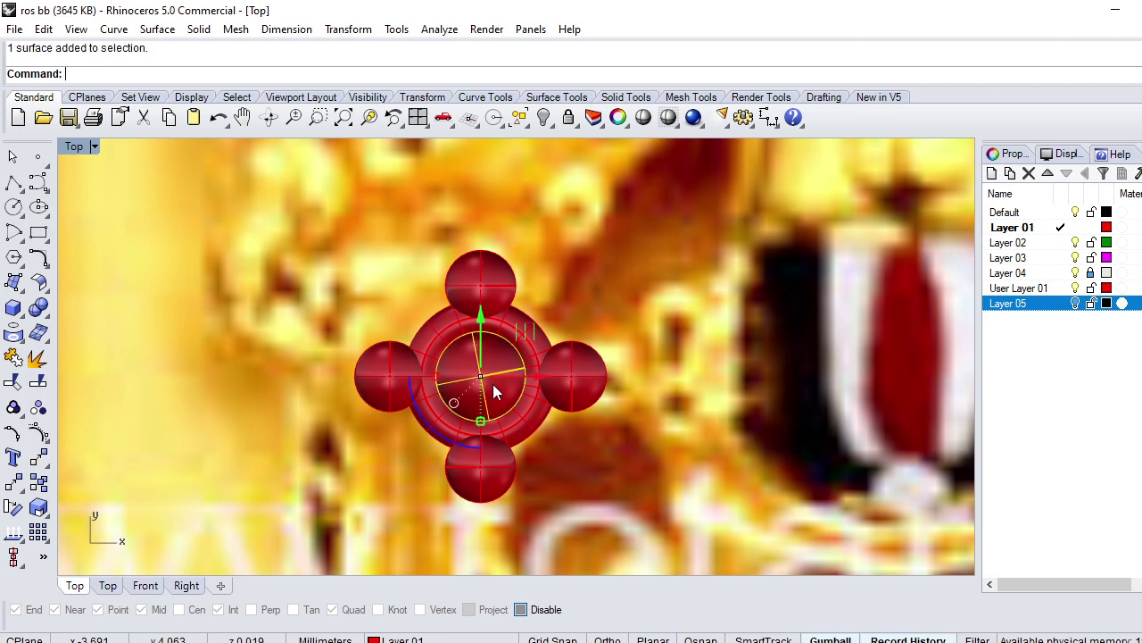
pyautogui.write('P')
pyautogui.hotkey('ctrl', 'F4')
pyautogui.moveTo(456, 338); pyautogui.dragTo(444, 315)
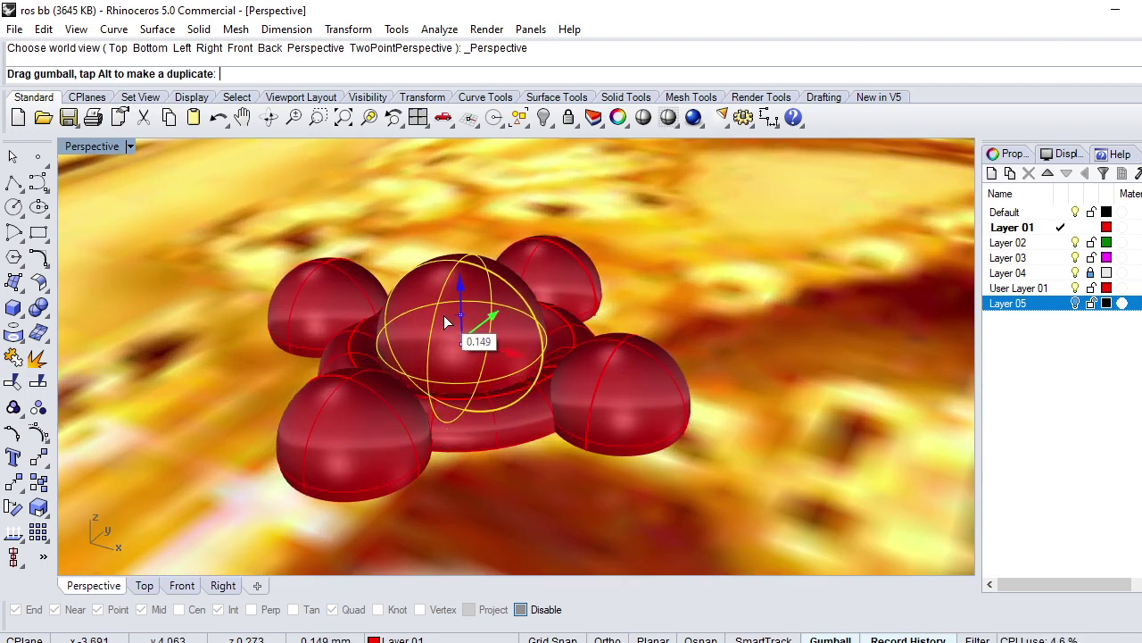
pyautogui.scroll(-3, 543, 352)
pyautogui.hotkey('ctrl', 'F1')
# Step: Group the bead cluster pieces and move the group just left of the ring's central mark
pyautogui.moveTo(666, 243); pyautogui.dragTo(319, 529)
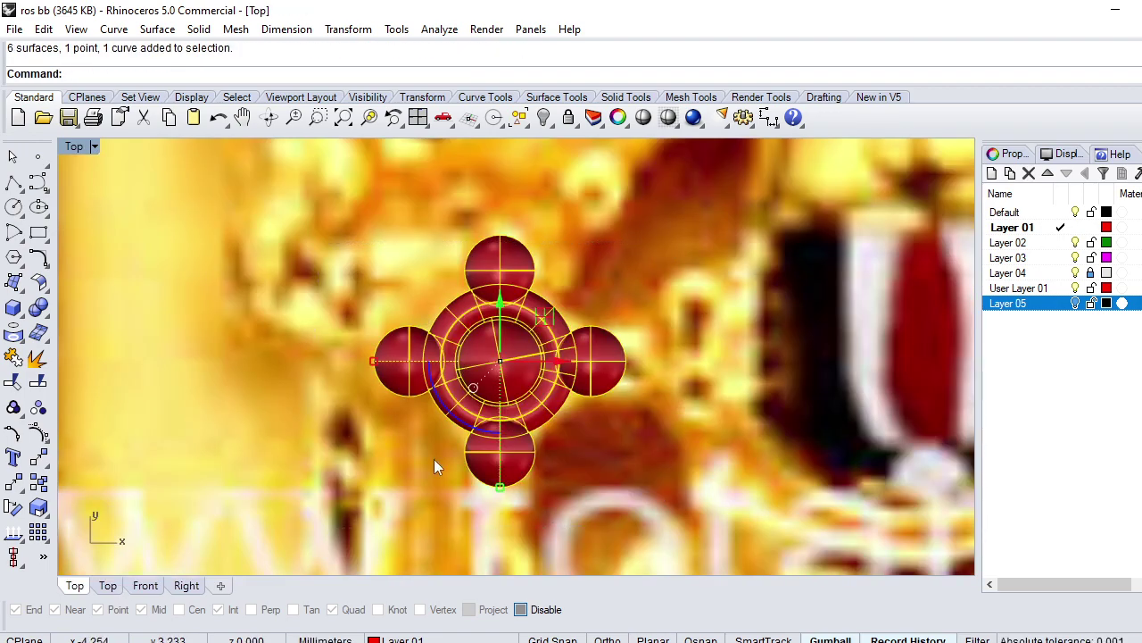
pyautogui.scroll(-3, 433, 459)
pyautogui.write('group')
pyautogui.press('Return')
pyautogui.click(565, 448)
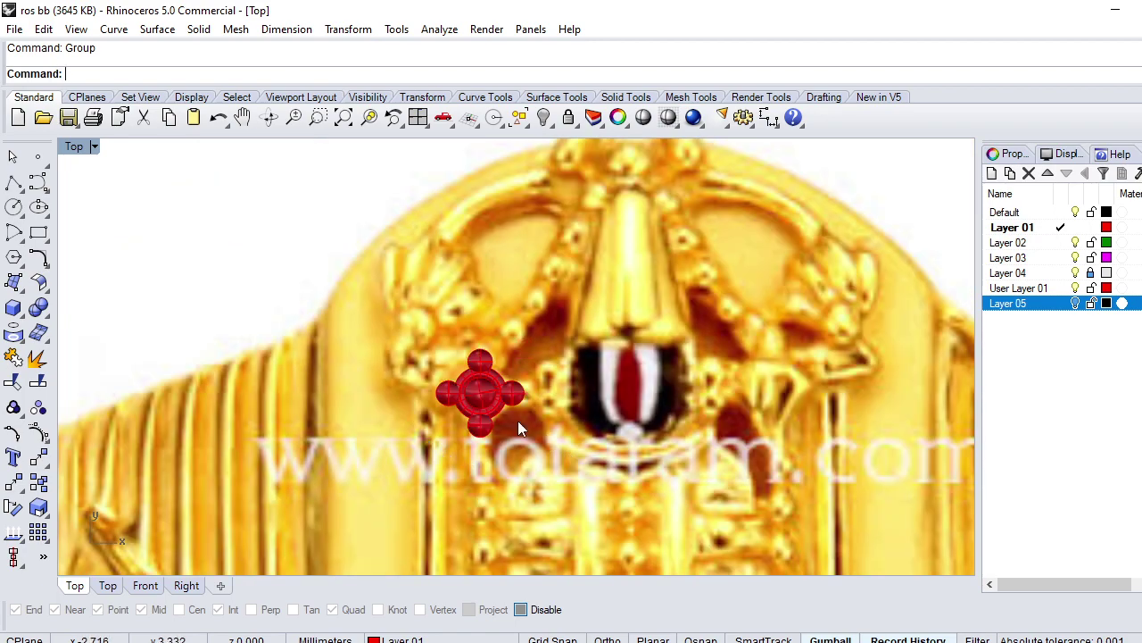
pyautogui.moveTo(464, 306); pyautogui.dragTo(268, 473)
pyautogui.scroll(2, 514, 399)
pyautogui.moveTo(525, 402); pyautogui.dragTo(529, 369)
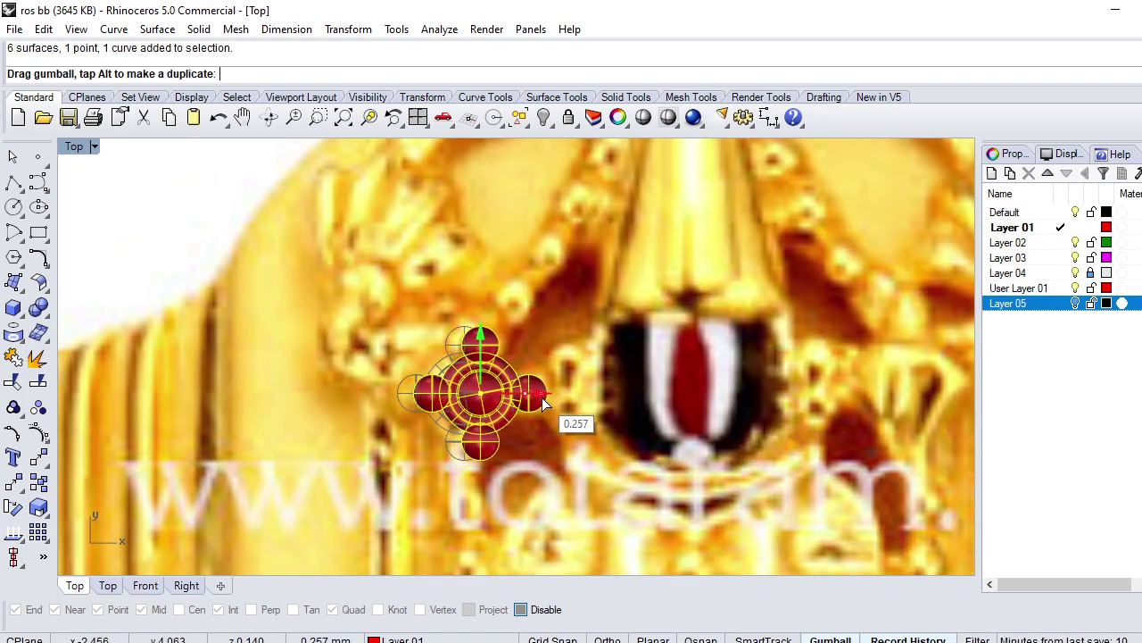
pyautogui.scroll(-3, 523, 373)
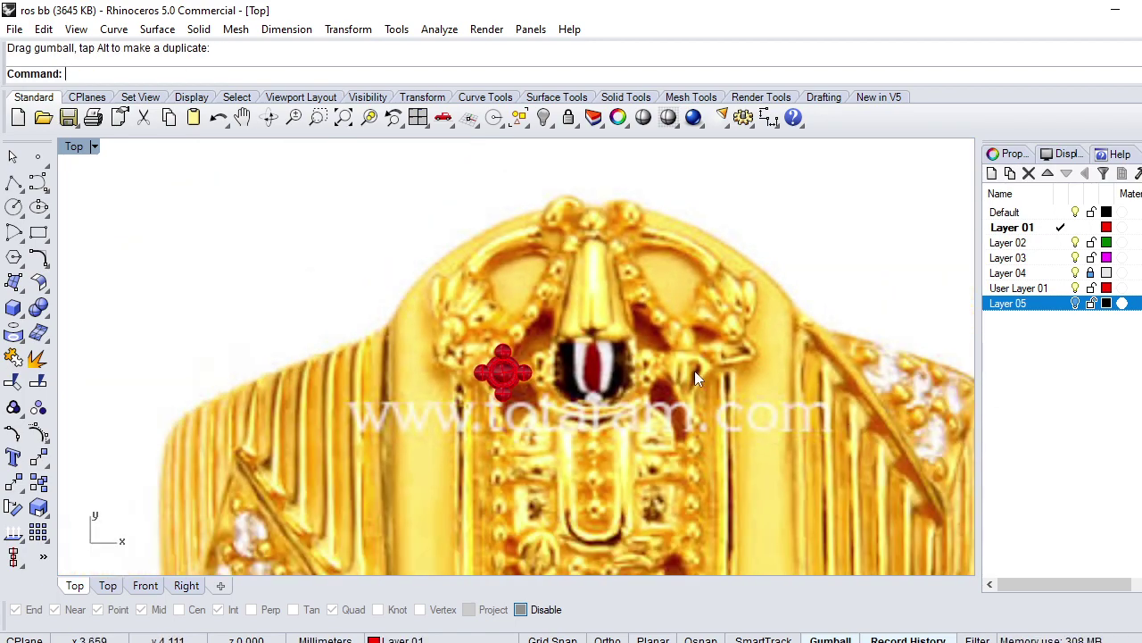
pyautogui.scroll(1, 607, 350)
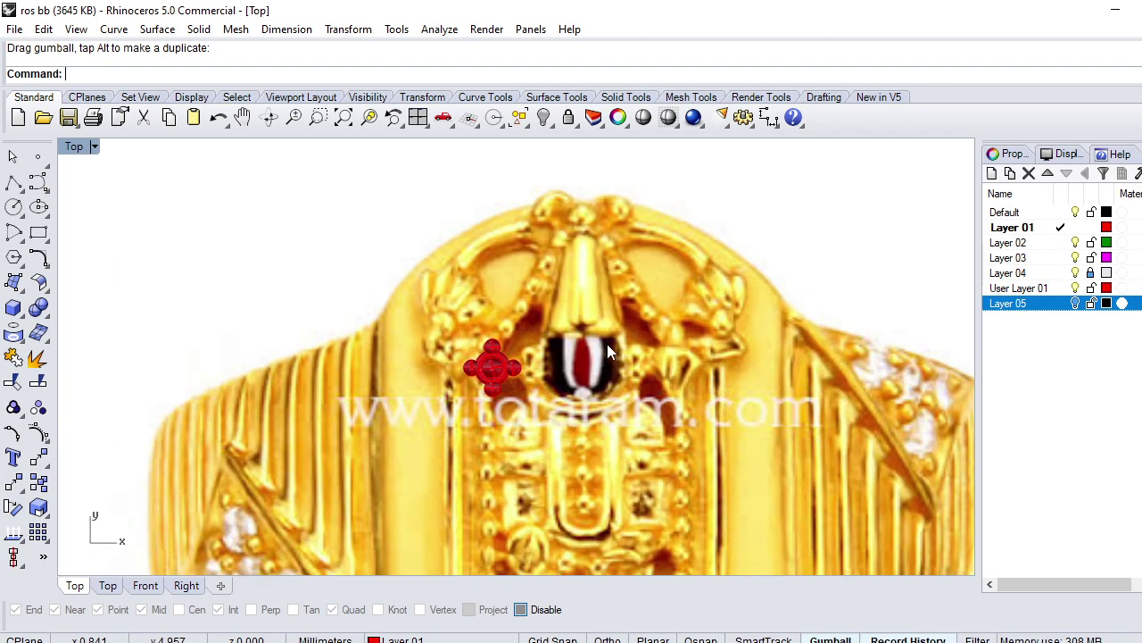
pyautogui.write('import')
pyautogui.press('Return')
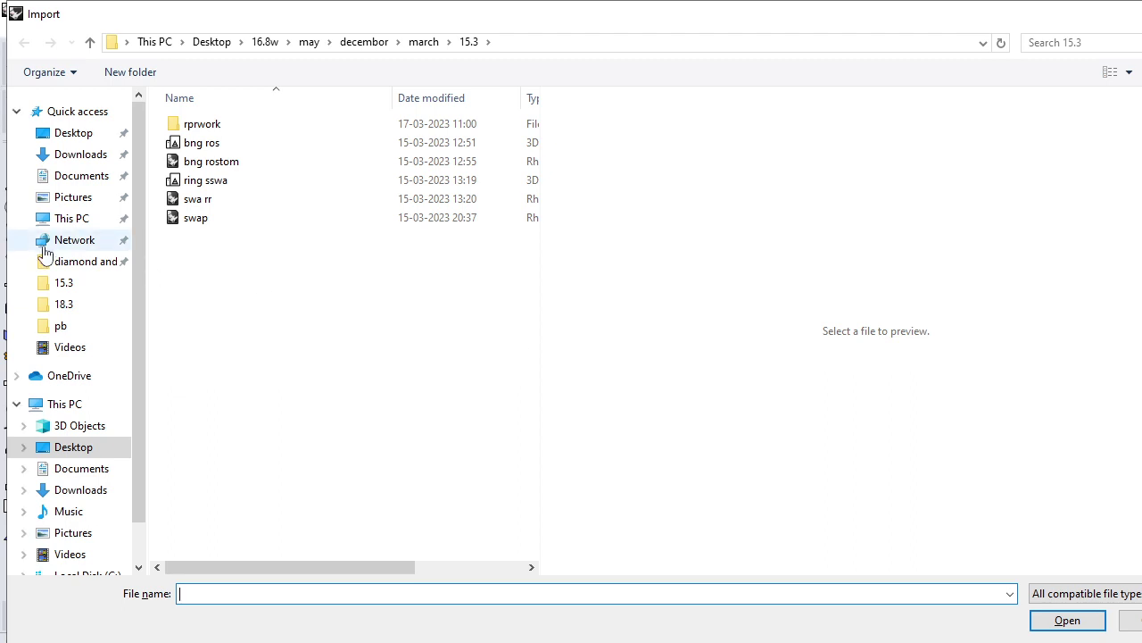
# Step: Scroll through the quick access locations in the Import dialog
pyautogui.click(77, 115)
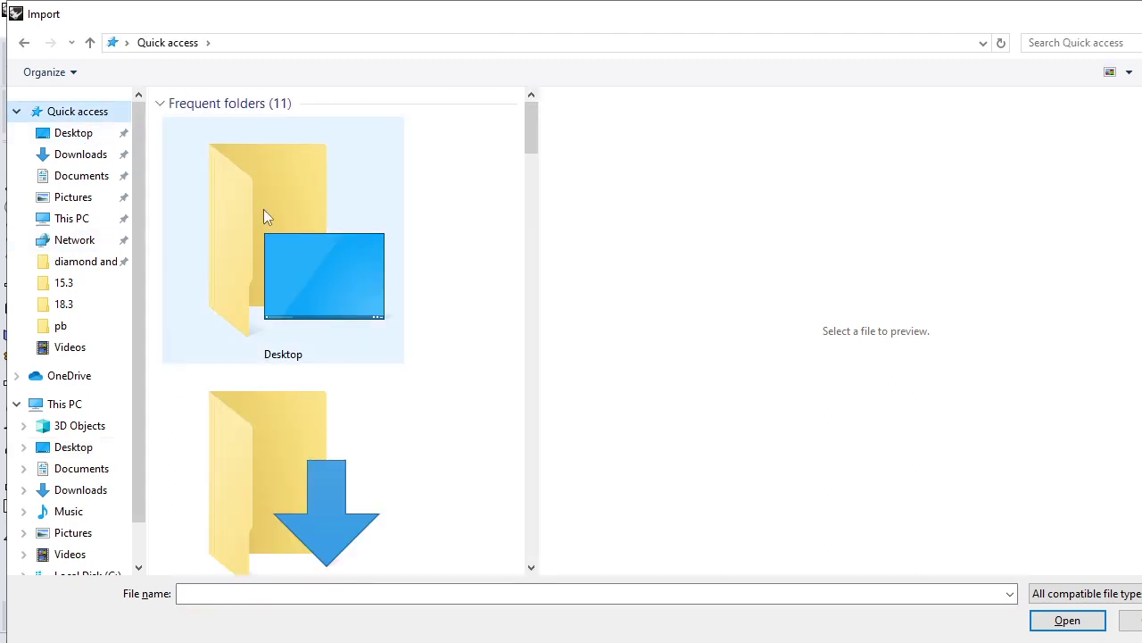
pyautogui.scroll(-2, 271, 378)
pyautogui.scroll(-4, 270, 373)
pyautogui.scroll(-5, 269, 366)
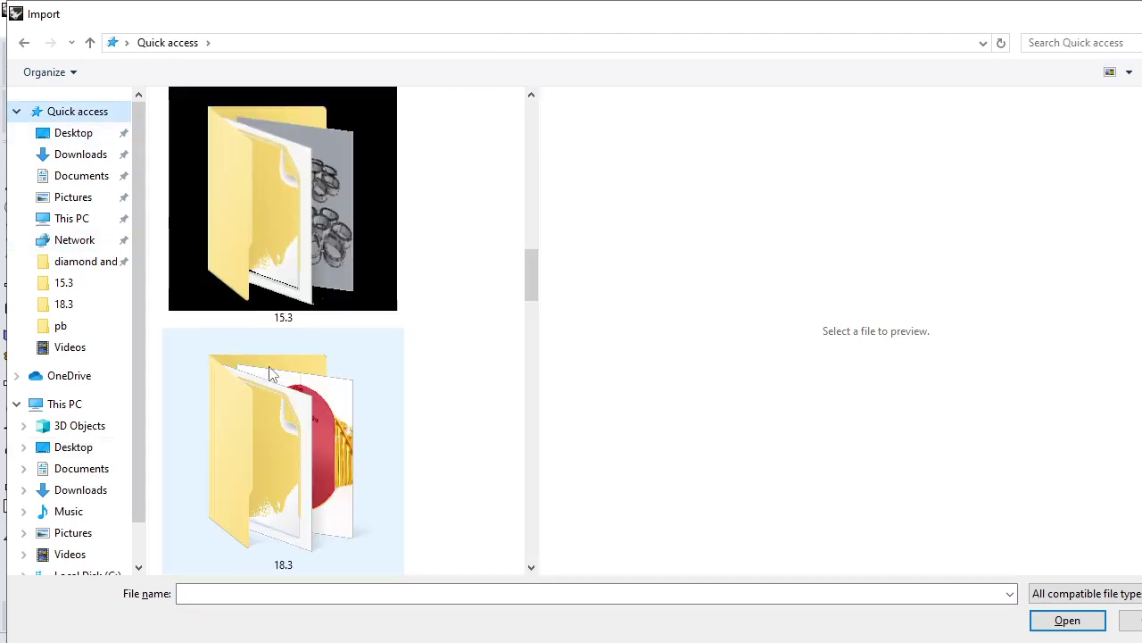
pyautogui.scroll(-3, 270, 374)
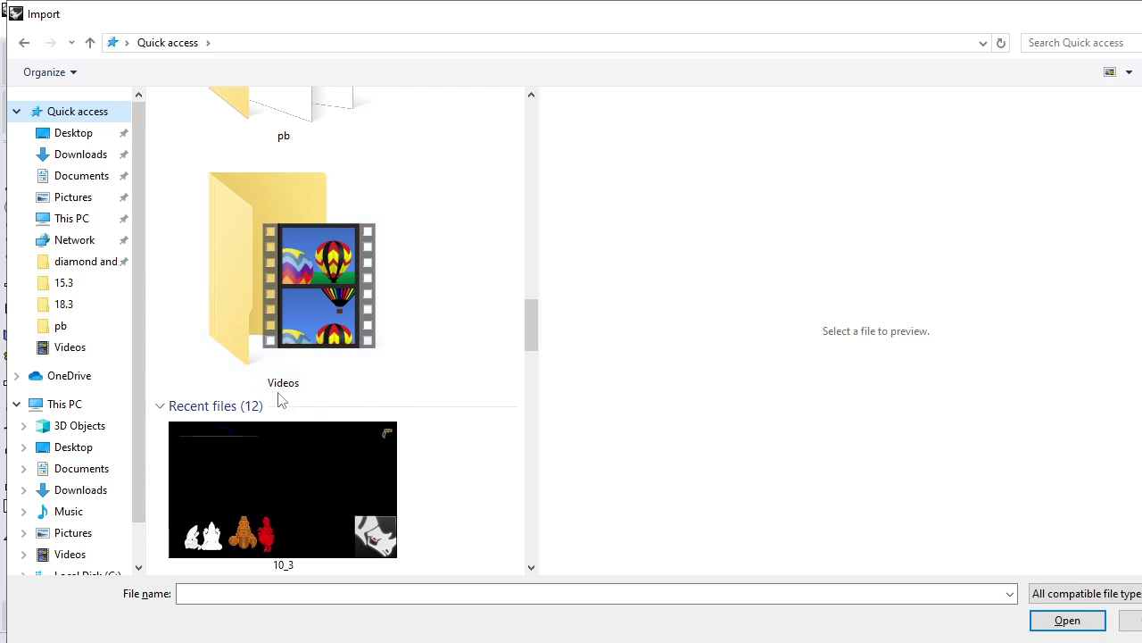
pyautogui.scroll(-5, 272, 380)
pyautogui.scroll(-3, 279, 416)
pyautogui.scroll(-5, 280, 416)
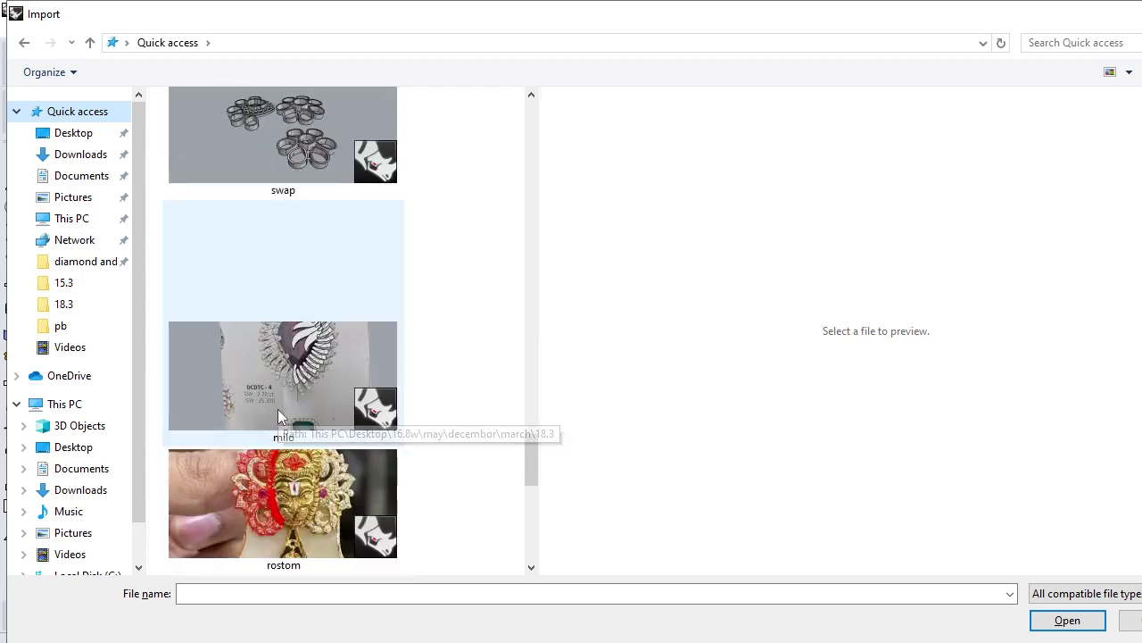
pyautogui.scroll(-5, 277, 409)
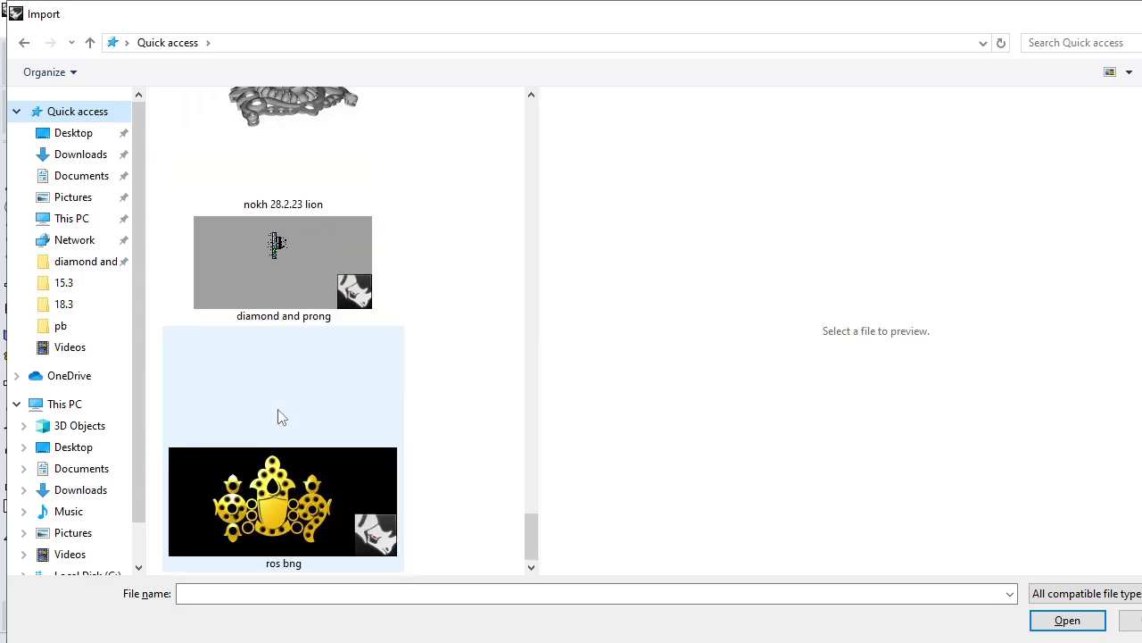
pyautogui.scroll(2, 281, 446)
pyautogui.scroll(2, 286, 472)
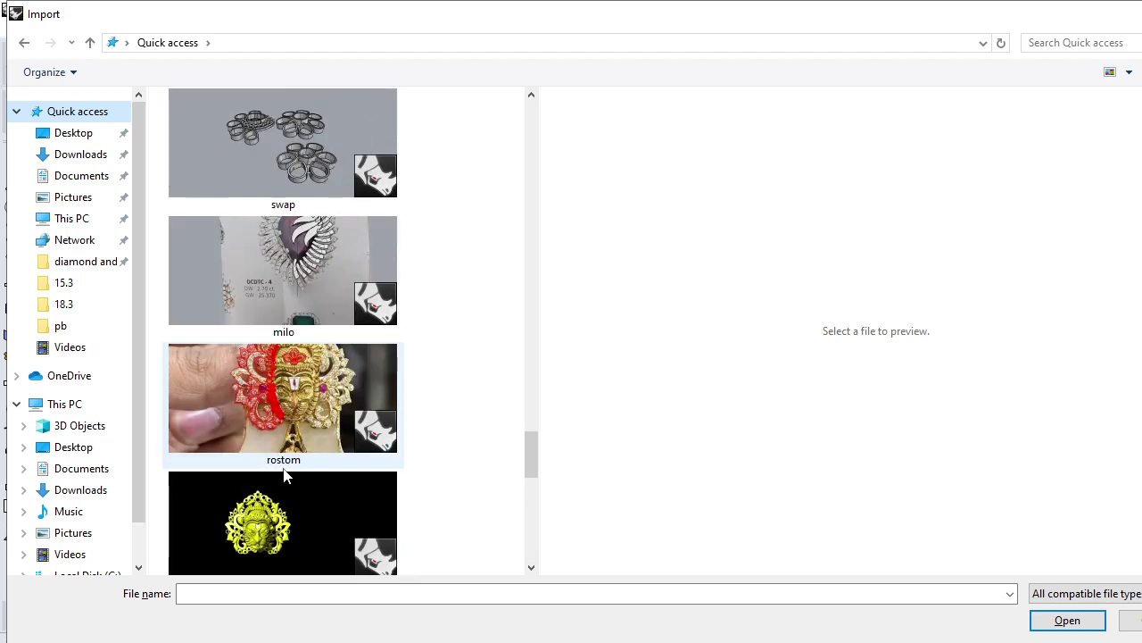
pyautogui.scroll(4, 285, 471)
pyautogui.scroll(2, 283, 459)
pyautogui.scroll(2, 284, 453)
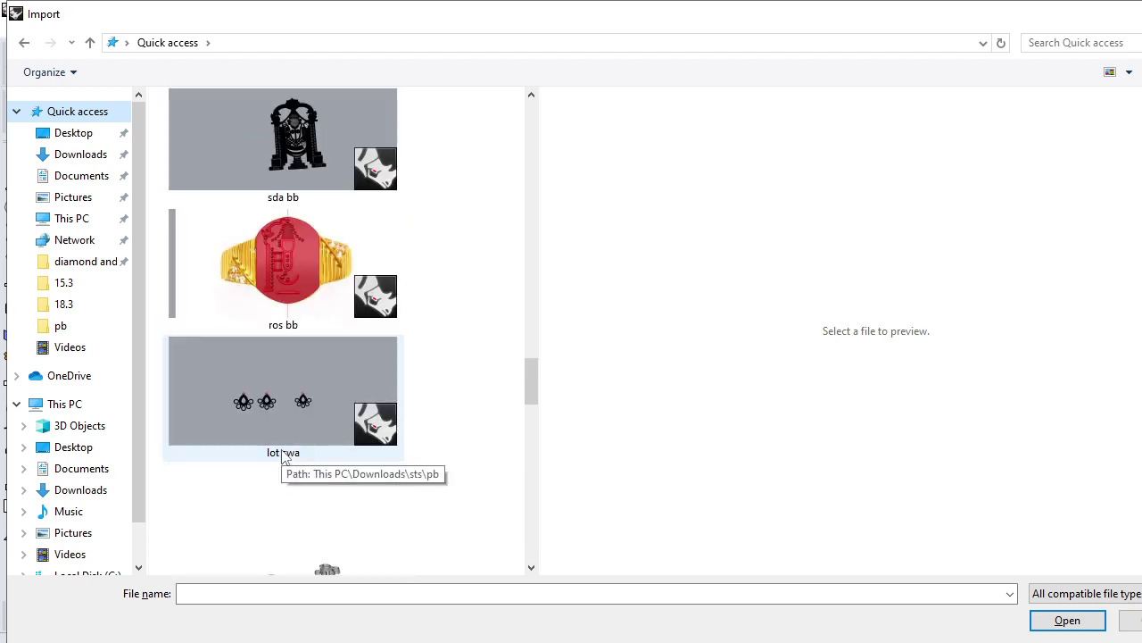
pyautogui.scroll(3, 282, 451)
# Step: Browse from the Desktop into the 16.8w folder and select the s pis kk file
pyautogui.click(76, 133)
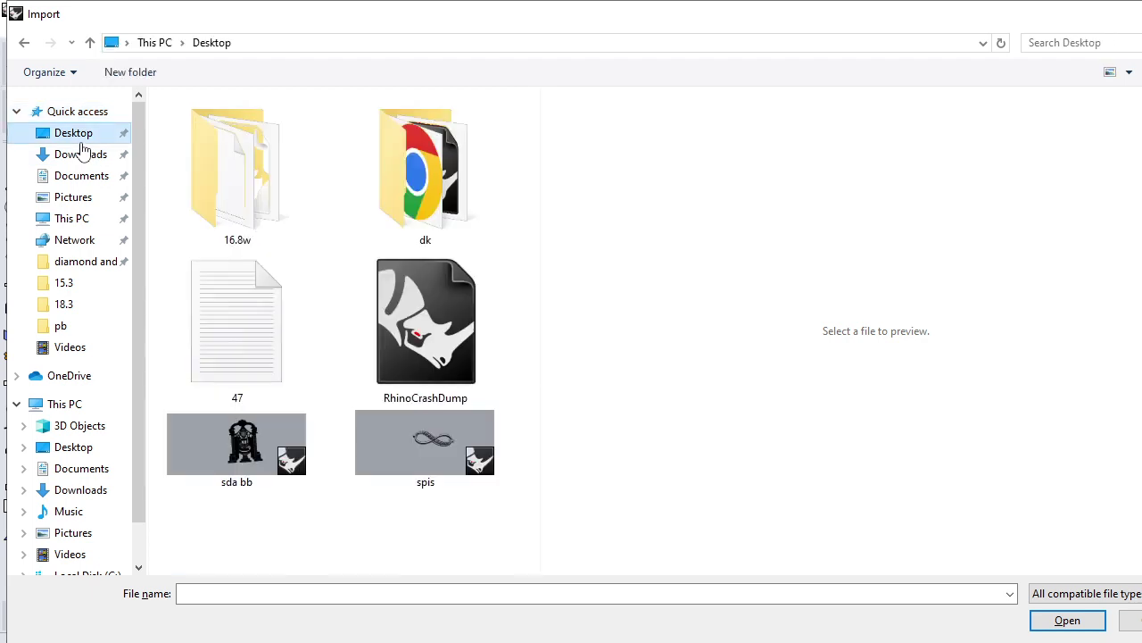
pyautogui.click(79, 261)
pyautogui.click(56, 291)
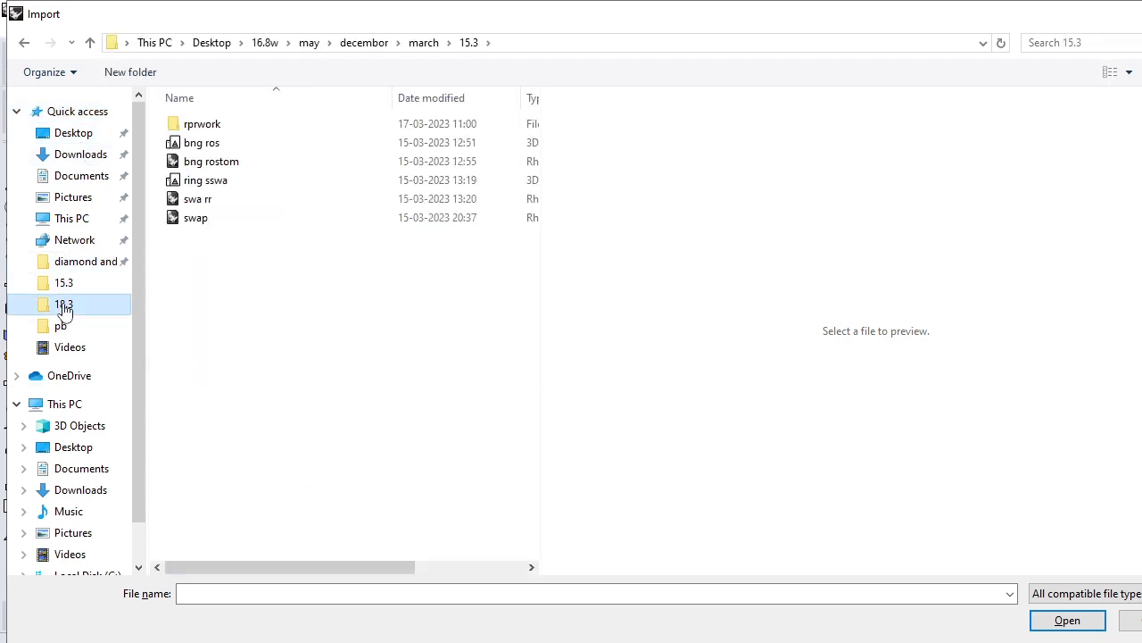
pyautogui.click(67, 306)
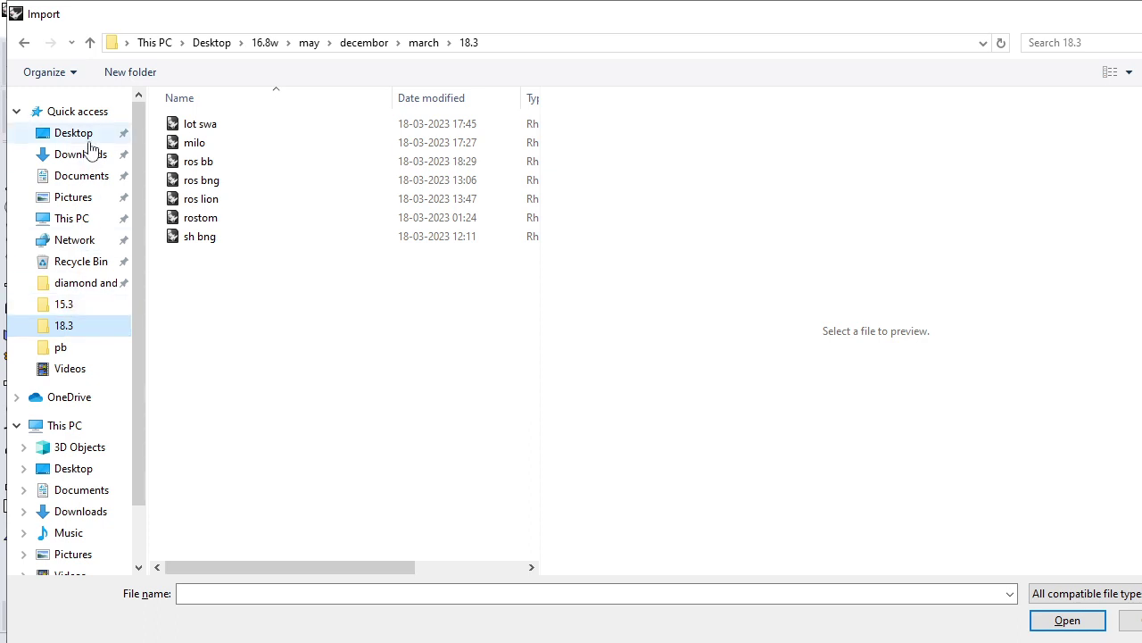
pyautogui.click(81, 133)
pyautogui.click(229, 202)
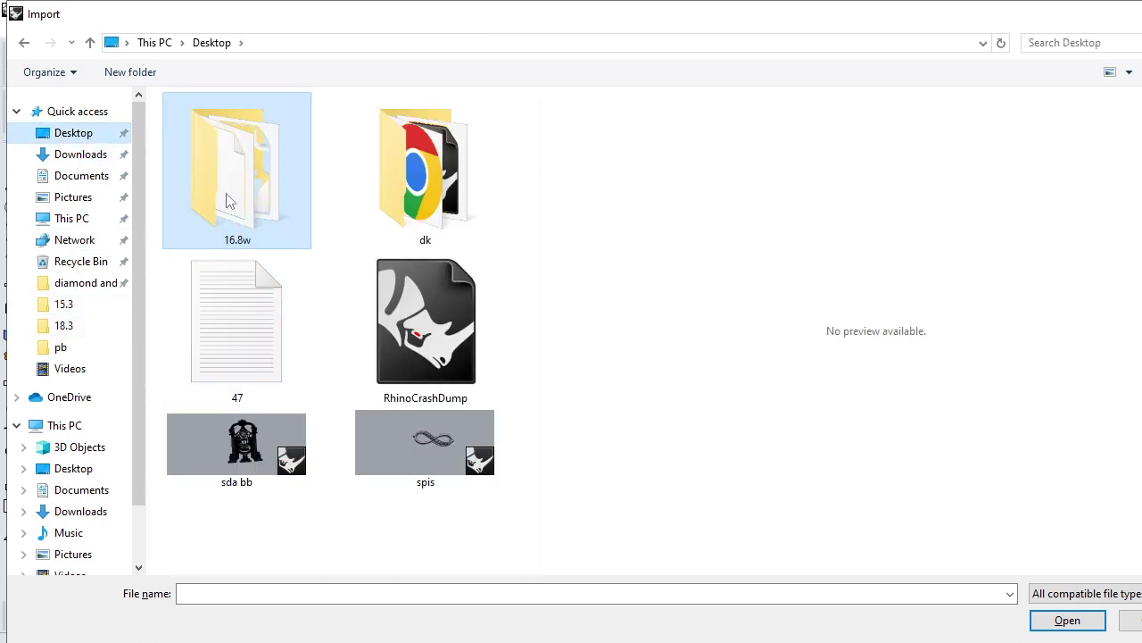
pyautogui.doubleClick(229, 202)
pyautogui.scroll(-1, 295, 393)
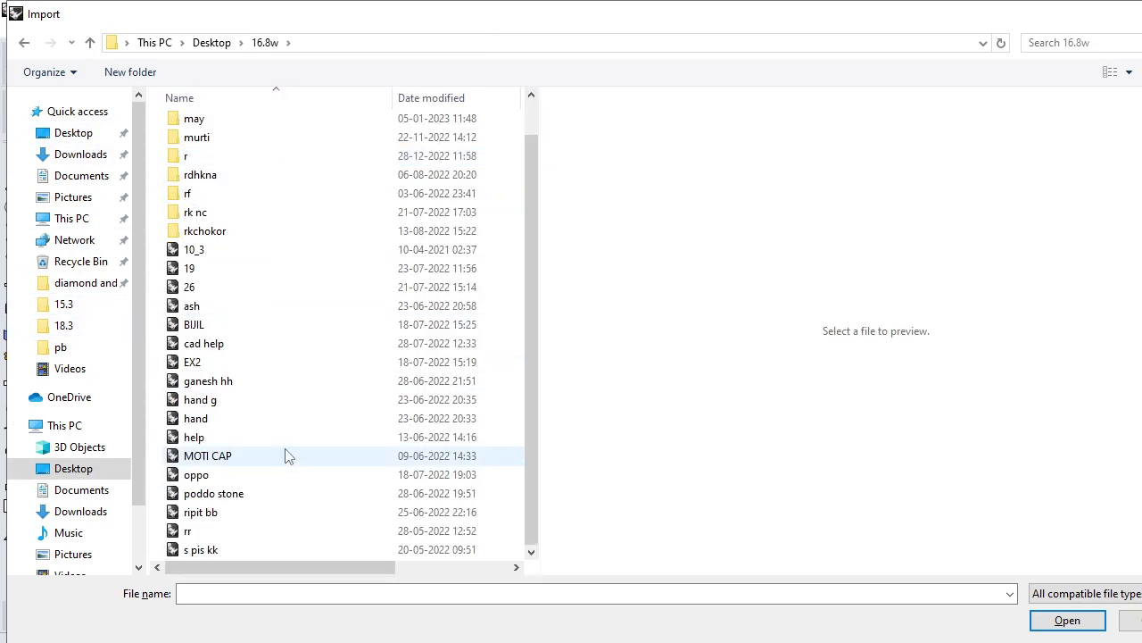
pyautogui.click(201, 549)
# Step: Import s pis kk into the scene and clear the selection
pyautogui.doubleClick(201, 546)
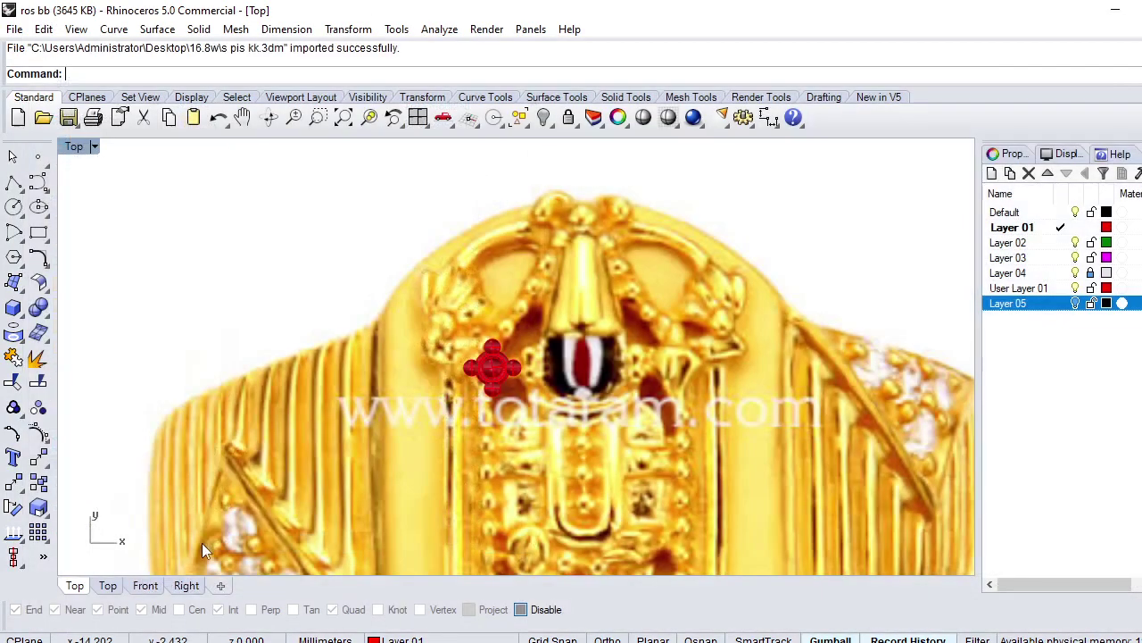
pyautogui.scroll(-3, 295, 479)
pyautogui.scroll(1, 443, 312)
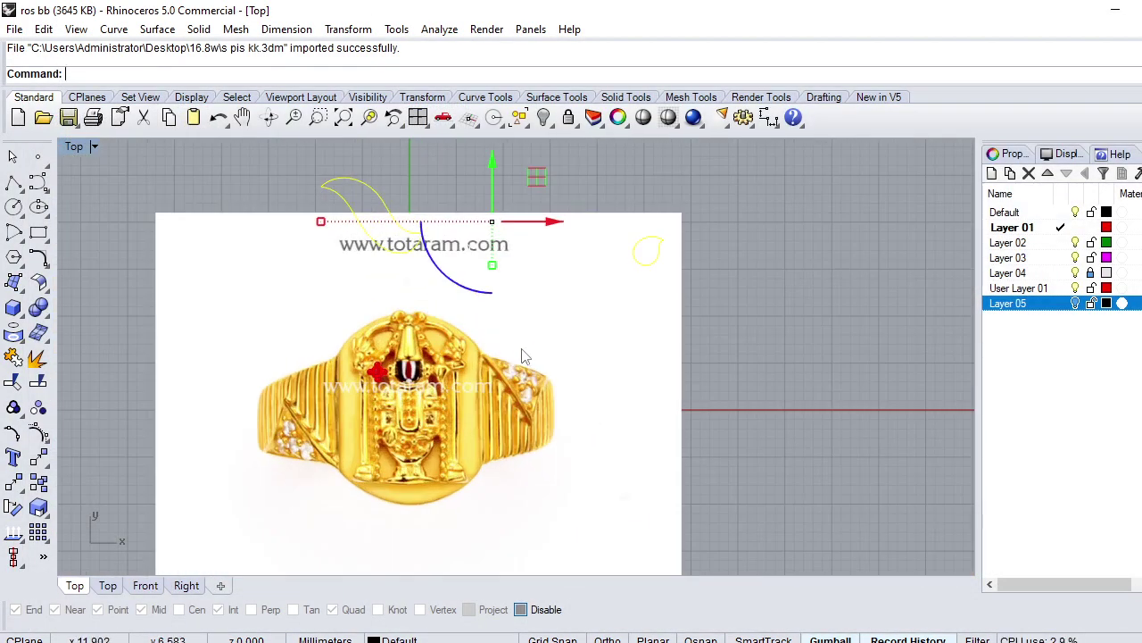
pyautogui.press('Escape')
pyautogui.scroll(2, 375, 415)
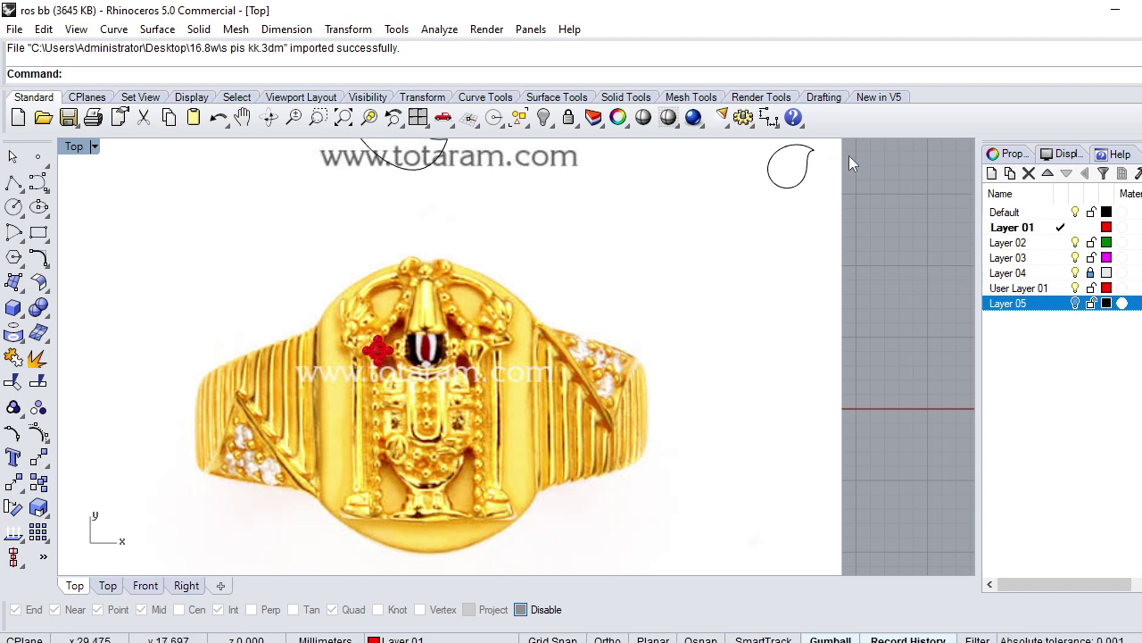
# Step: Mirror a copy of the top-right teardrop curve
pyautogui.moveTo(729, 176); pyautogui.dragTo(729, 177)
pyautogui.write('Mi')
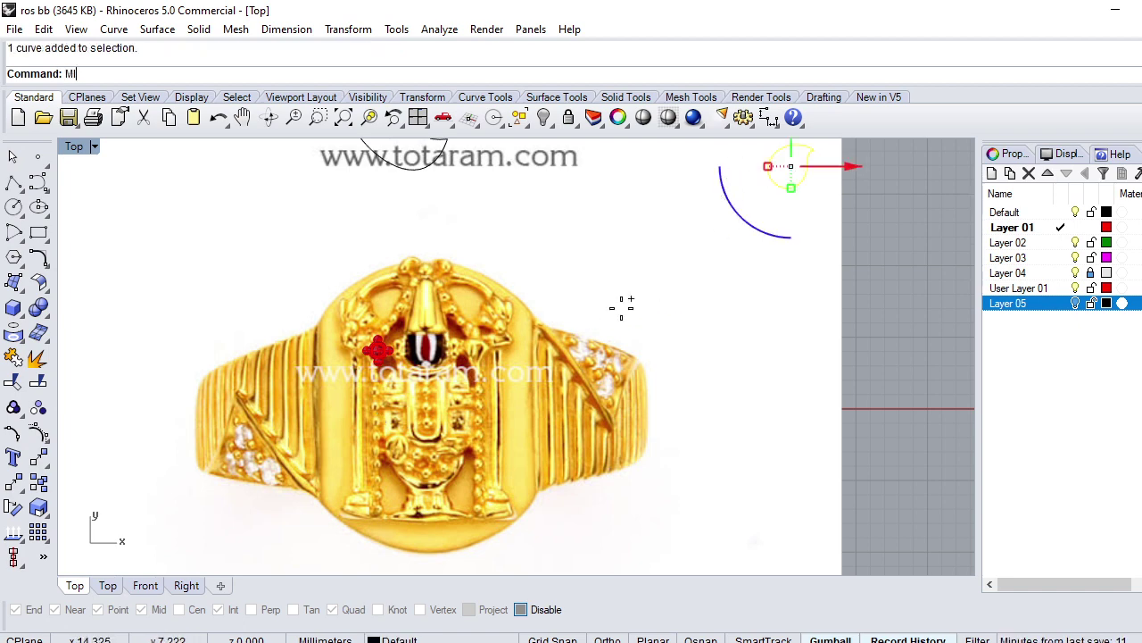
pyautogui.write('rror')
pyautogui.press('Return')
pyautogui.click(532, 305)
pyautogui.click(580, 475)
# Step: Move the mirrored teardrop onto the ring, rotate it about -105 degrees and shrink it
pyautogui.moveTo(273, 267); pyautogui.dragTo(204, 376)
pyautogui.write('m')
pyautogui.press('Return')
pyautogui.click(295, 384)
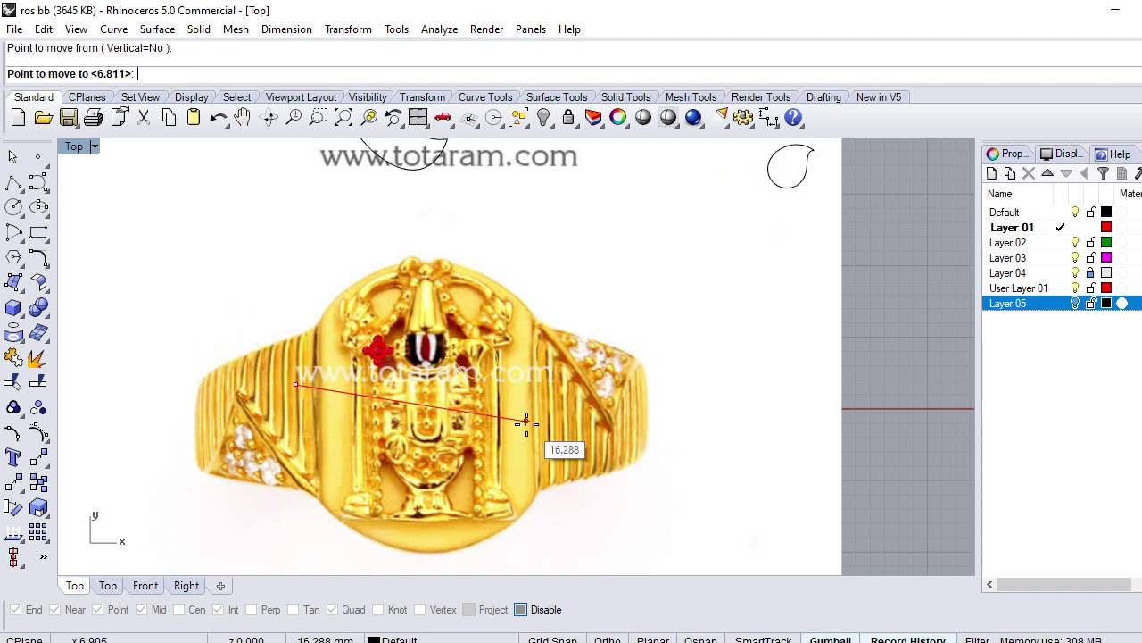
pyautogui.click(526, 421)
pyautogui.scroll(3, 524, 424)
pyautogui.moveTo(375, 371)
pyautogui.mouseDown()
pyautogui.moveTo(483, 306)
pyautogui.moveTo(451, 406)
pyautogui.mouseUp()
pyautogui.scroll(2, 451, 428)
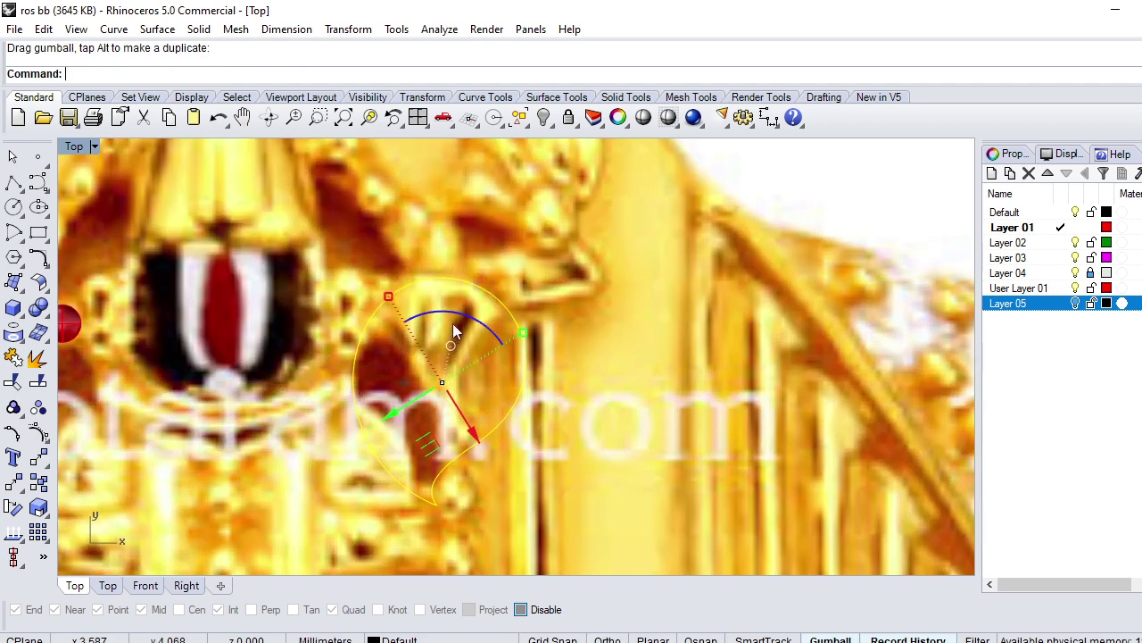
pyautogui.moveTo(452, 330); pyautogui.dragTo(446, 323)
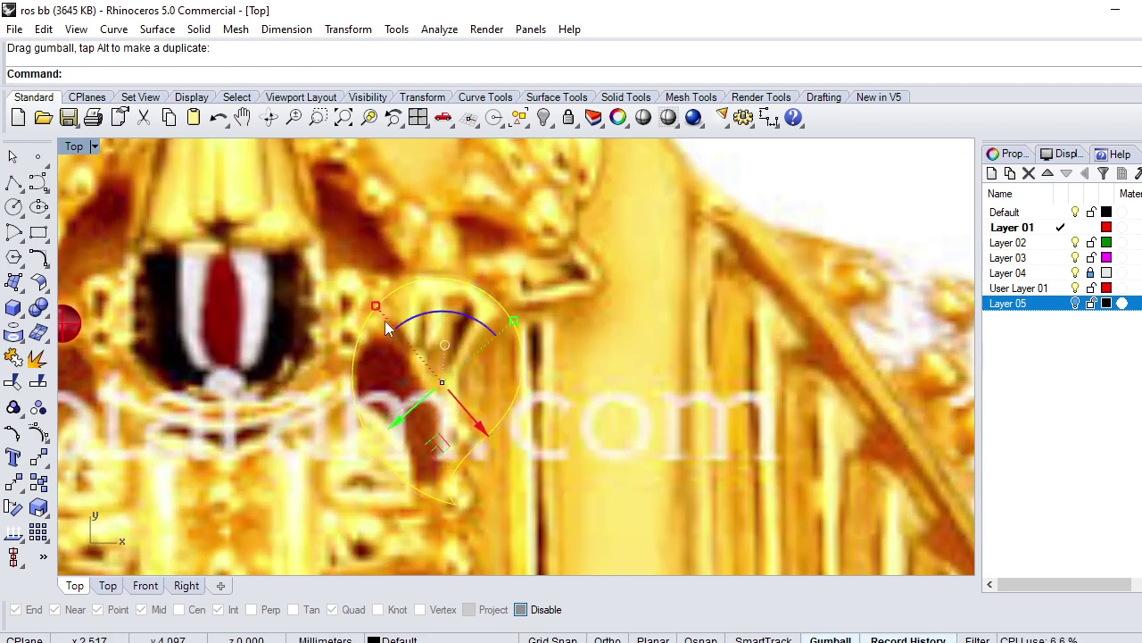
pyautogui.moveTo(378, 310); pyautogui.dragTo(403, 339)
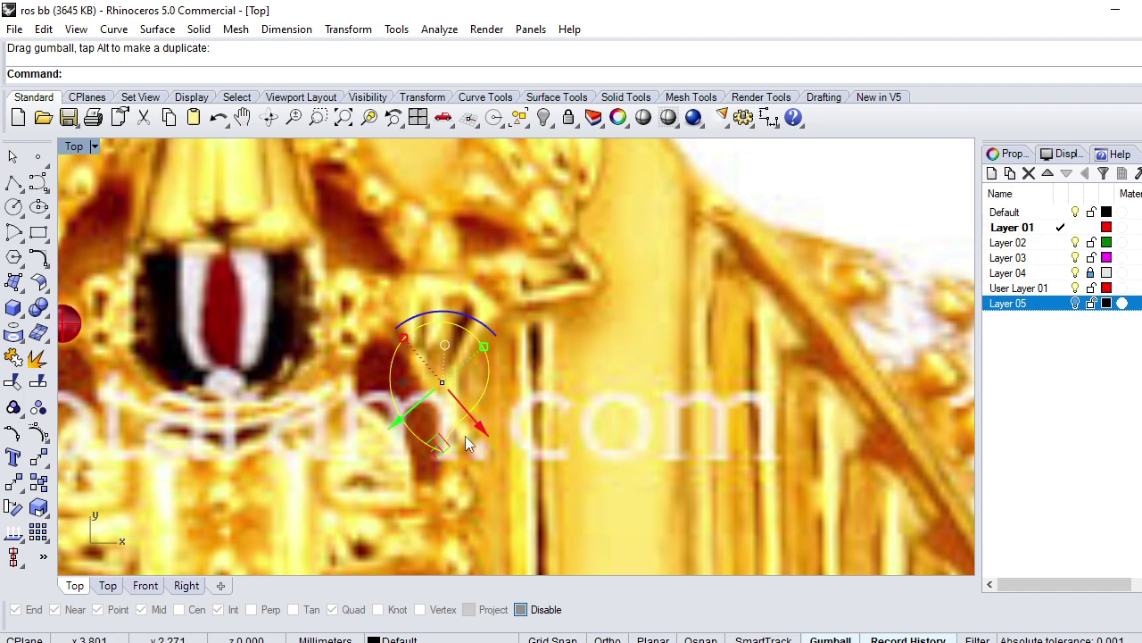
# Step: Move the teardrop over the petal motif right of the central mark
pyautogui.write('m')
pyautogui.press('Return')
pyautogui.click(584, 433)
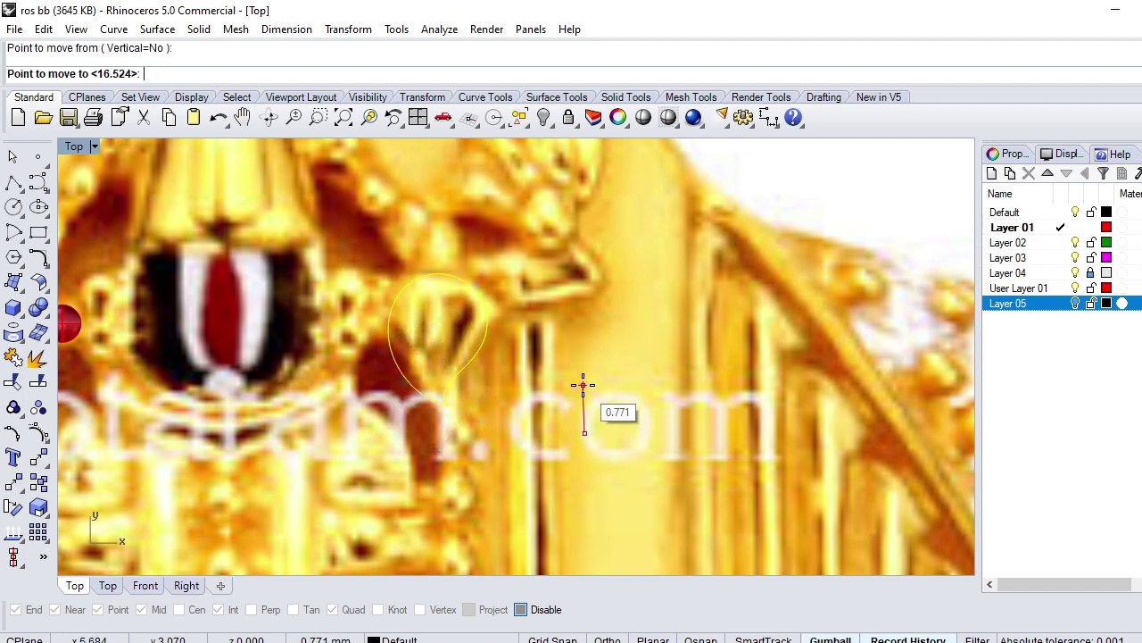
pyautogui.click(582, 385)
pyautogui.moveTo(385, 347); pyautogui.dragTo(457, 369, button='right')
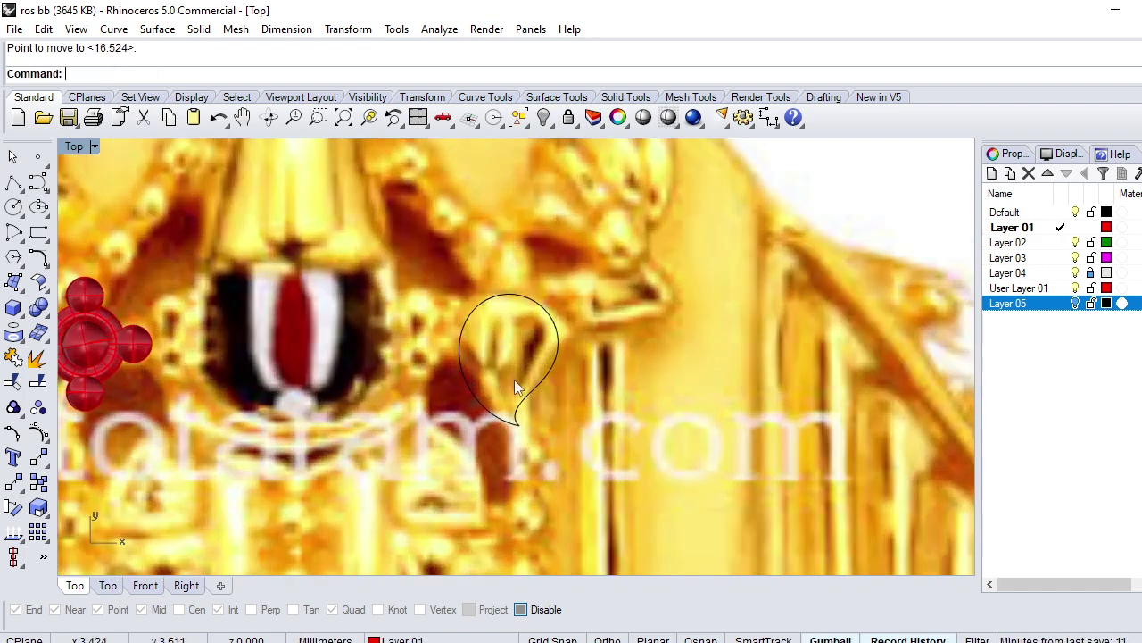
# Step: Draw a horizontal line across the teardrop from its left edge to its right side
pyautogui.write('line')
pyautogui.press('Return')
pyautogui.scroll(1, 503, 345)
pyautogui.scroll(2, 523, 339)
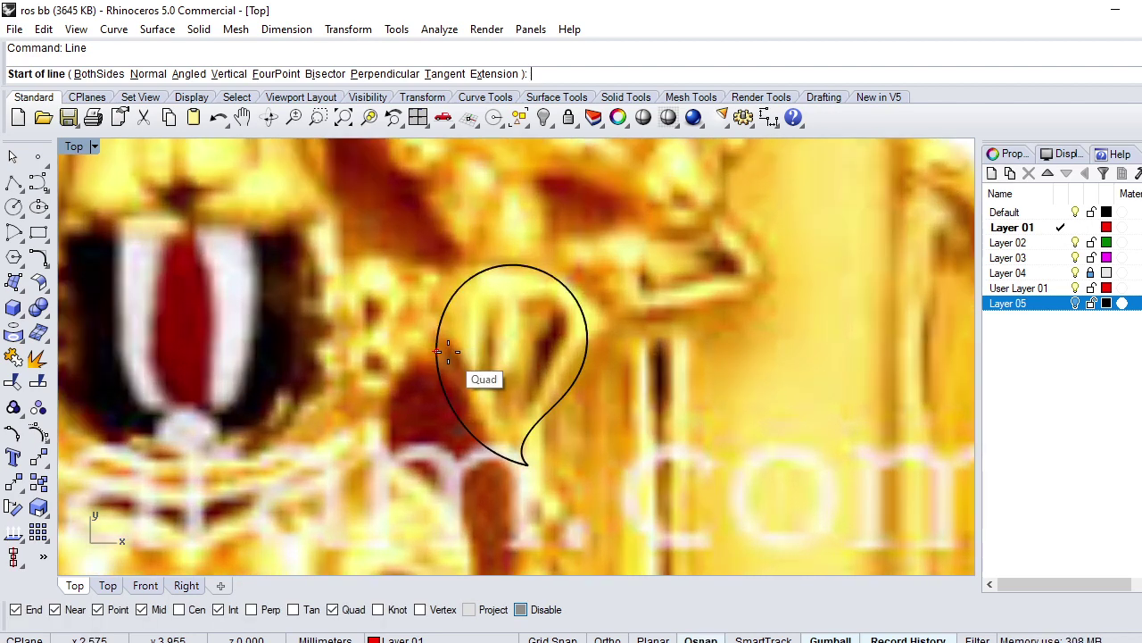
pyautogui.click(437, 352)
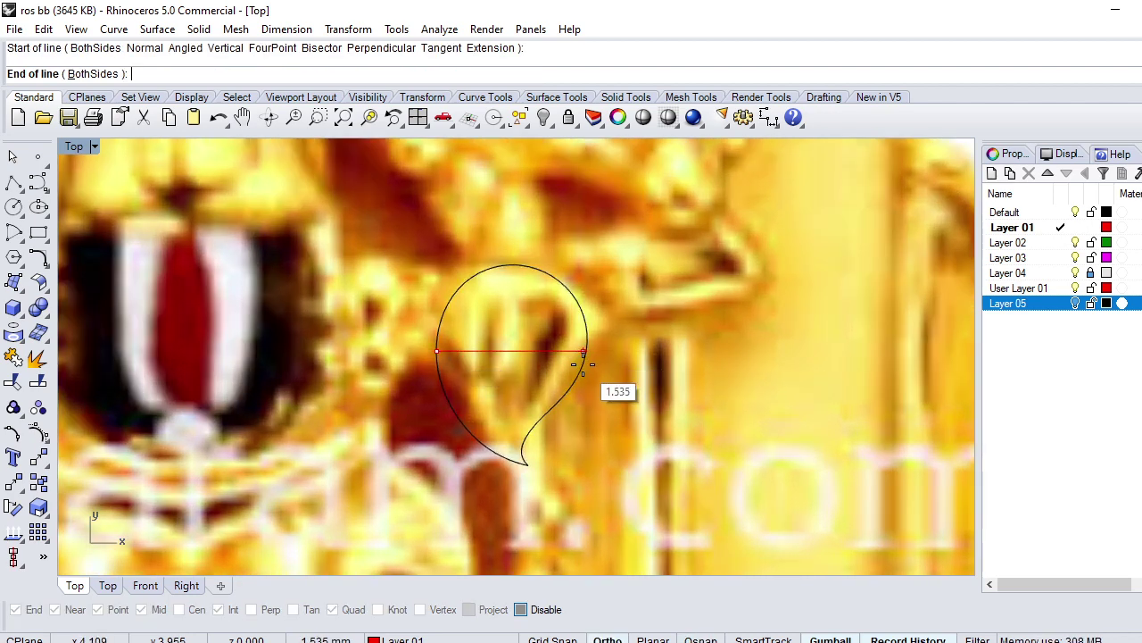
pyautogui.click(583, 365)
# Step: Split the teardrop outline where the cross line meets it
pyautogui.moveTo(440, 386); pyautogui.dragTo(479, 449)
pyautogui.click(619, 379)
pyautogui.click(480, 310)
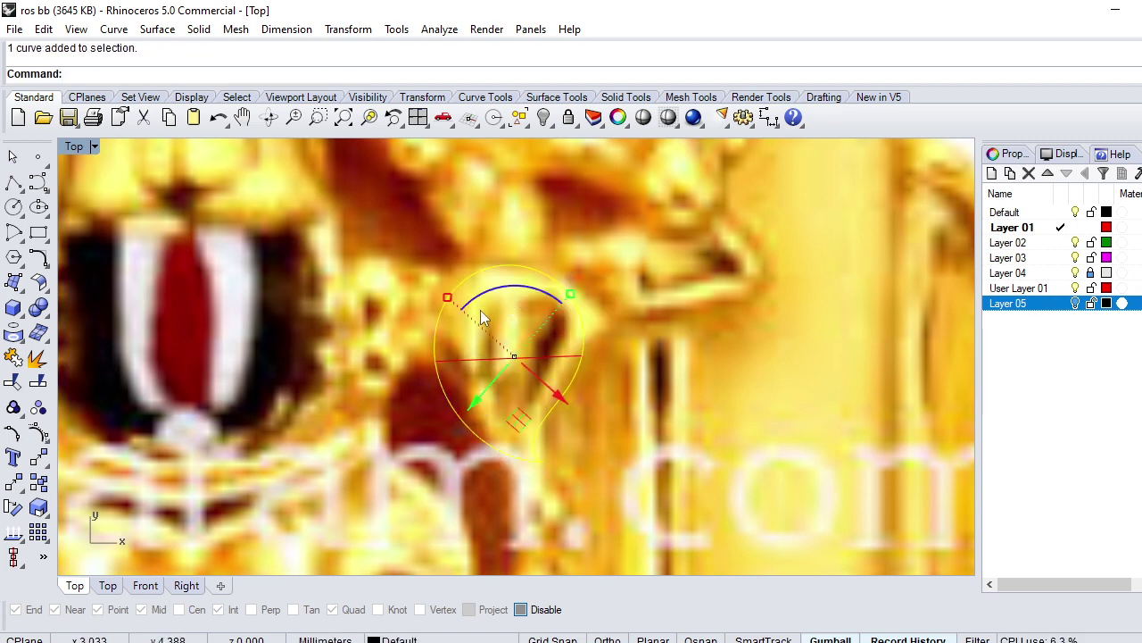
pyautogui.write('split')
pyautogui.press('Return')
pyautogui.click(521, 357)
pyautogui.scroll(3, 521, 357)
pyautogui.press('Return')
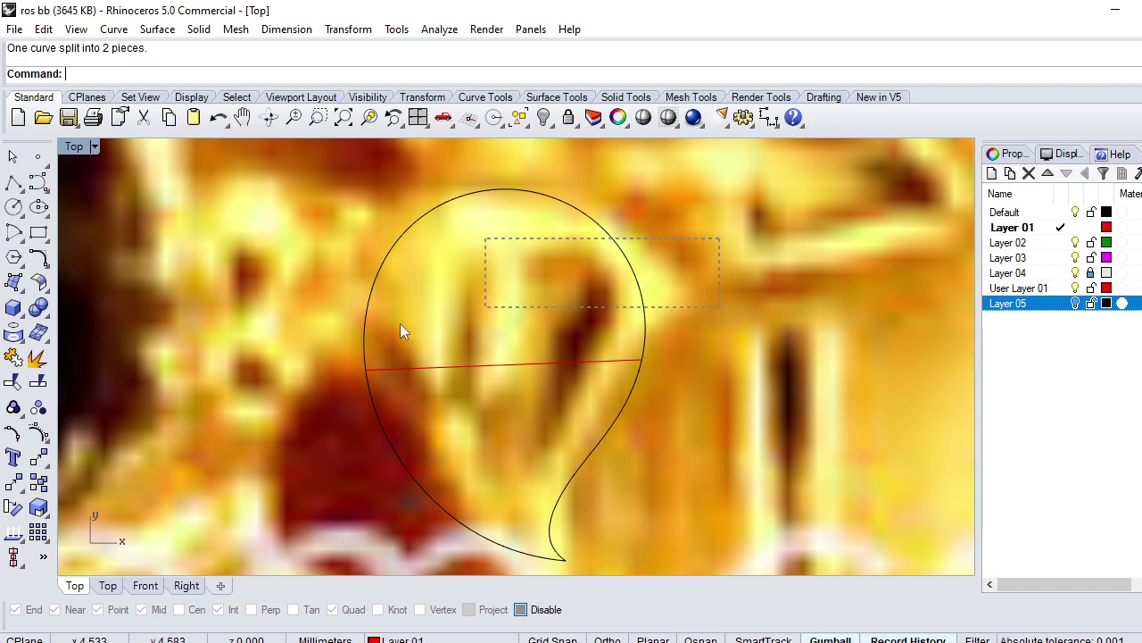
# Step: Split the upper arc at its top point
pyautogui.press('Return')
pyautogui.click(141, 74)
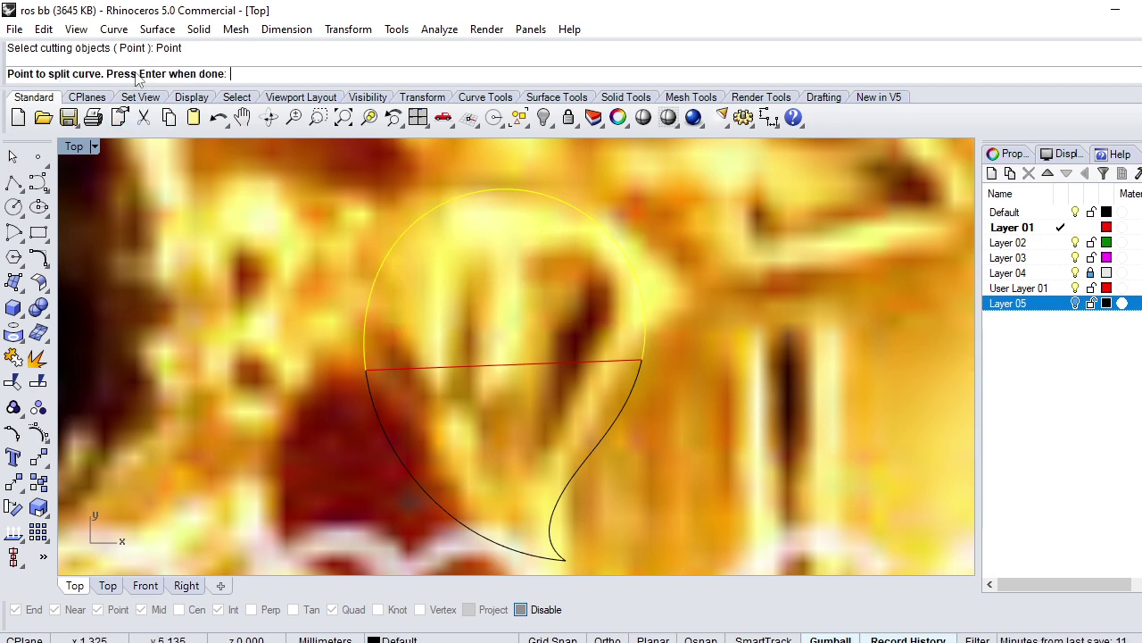
pyautogui.click(499, 185)
pyautogui.press('Return')
pyautogui.scroll(-3, 510, 312)
# Step: Split the lower arc at its bottom point and select the new lower piece
pyautogui.click(455, 444)
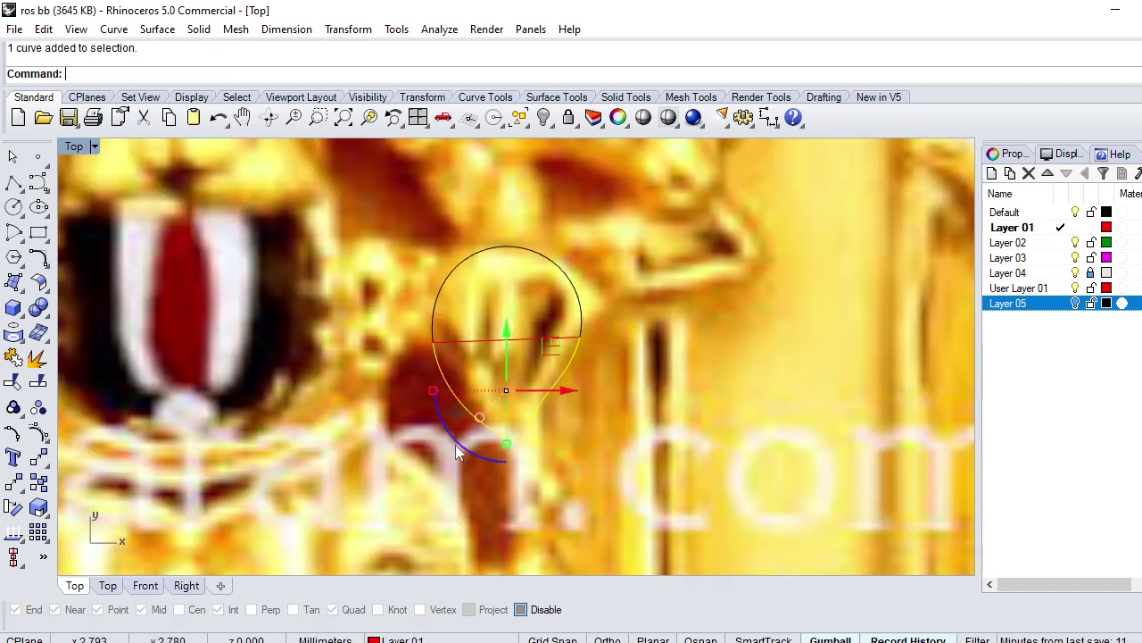
pyautogui.press('Return')
pyautogui.click(141, 74)
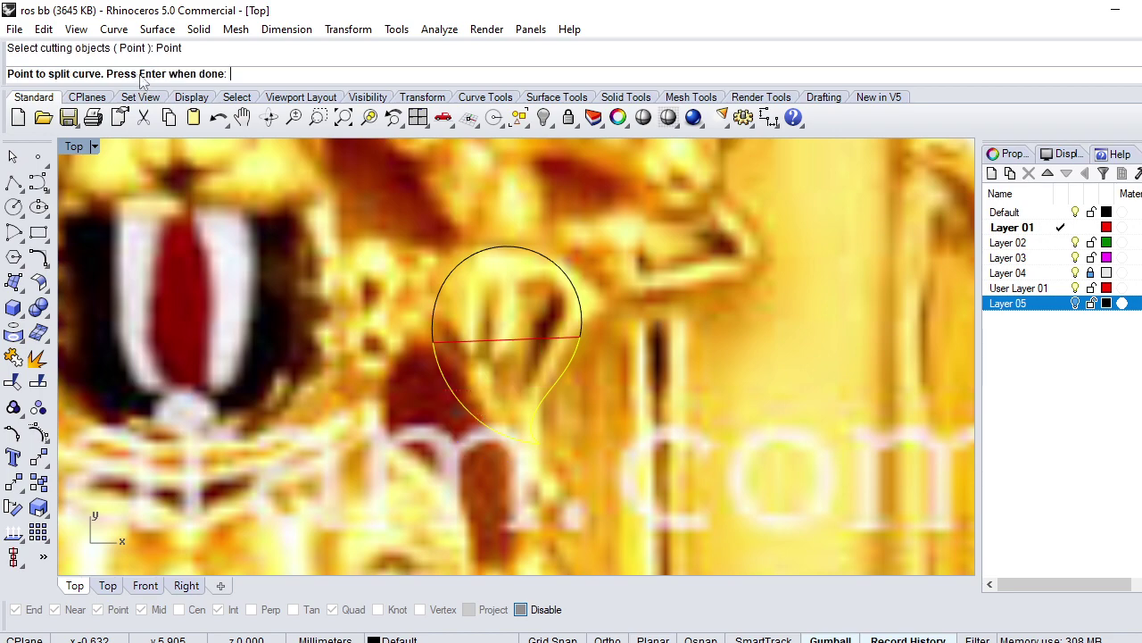
pyautogui.click(535, 442)
pyautogui.press('Return')
pyautogui.scroll(2, 540, 289)
pyautogui.scroll(-1, 514, 406)
pyautogui.click(502, 425)
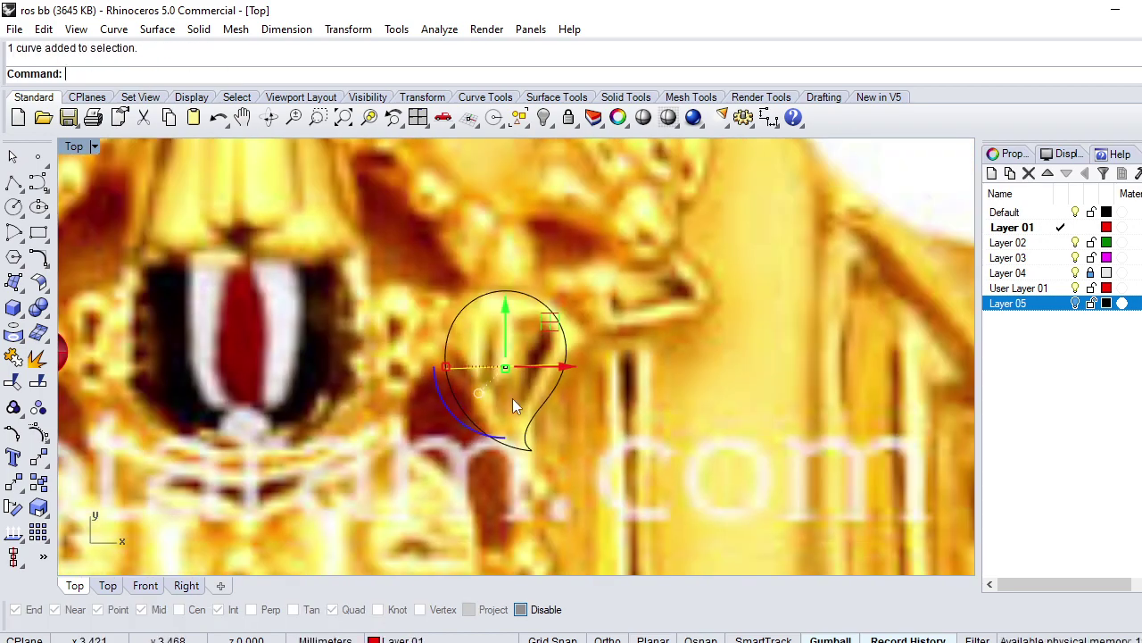
pyautogui.hotkey('ctrl', 'F4')
# Step: Rebuild the cross line with 4 points and degree 3, then save the file
pyautogui.write('R')
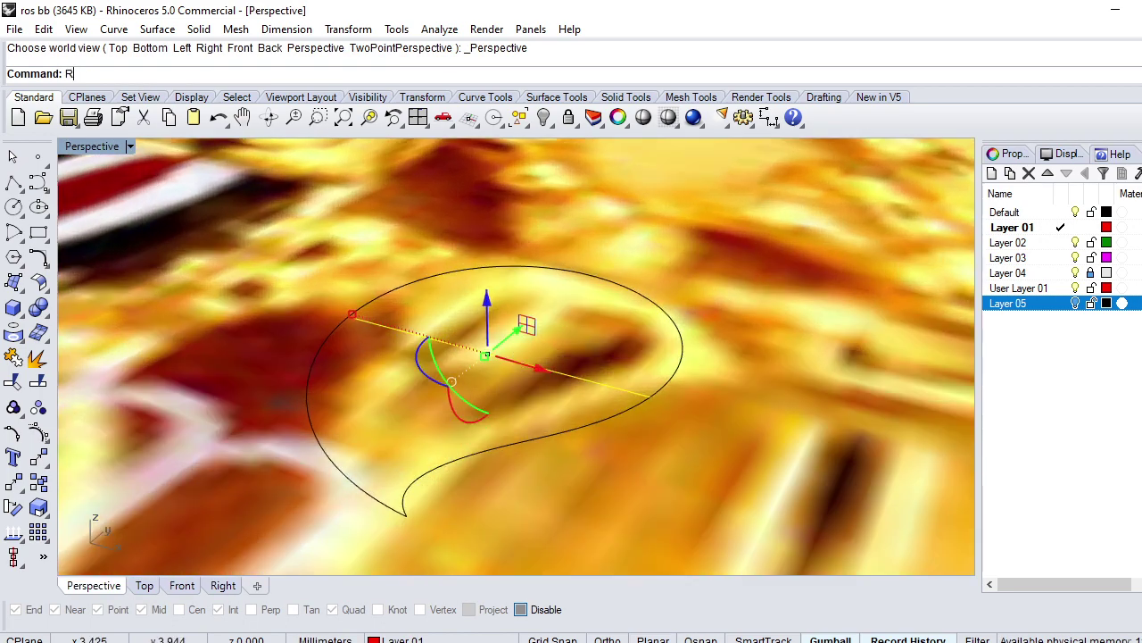
pyautogui.write('eb')
pyautogui.press('Return')
pyautogui.press('Return')
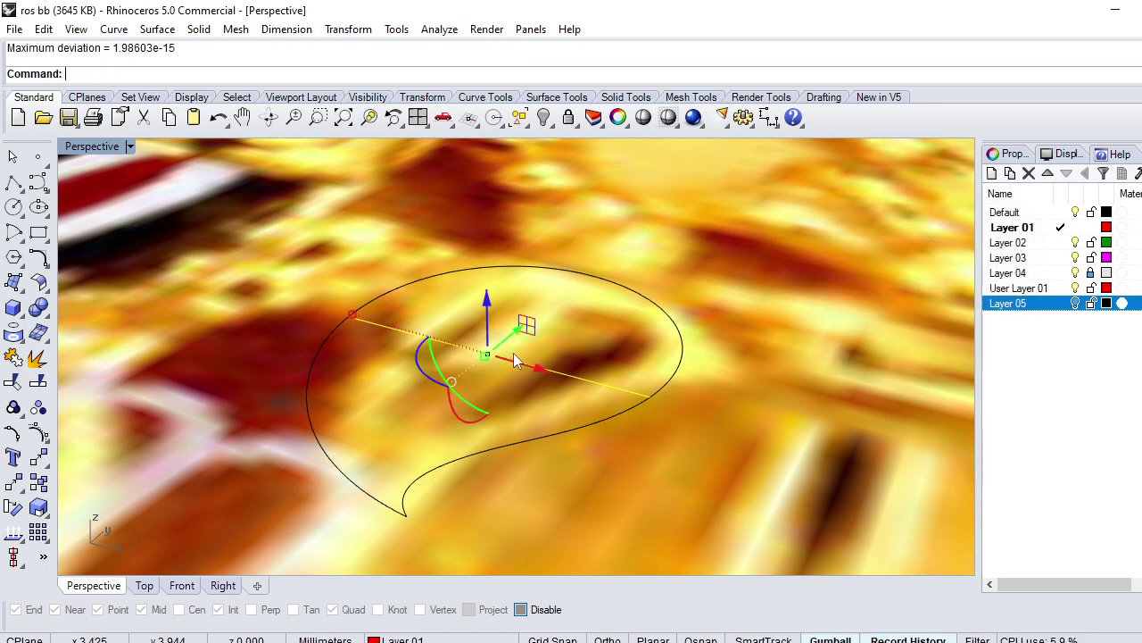
pyautogui.press('Return')
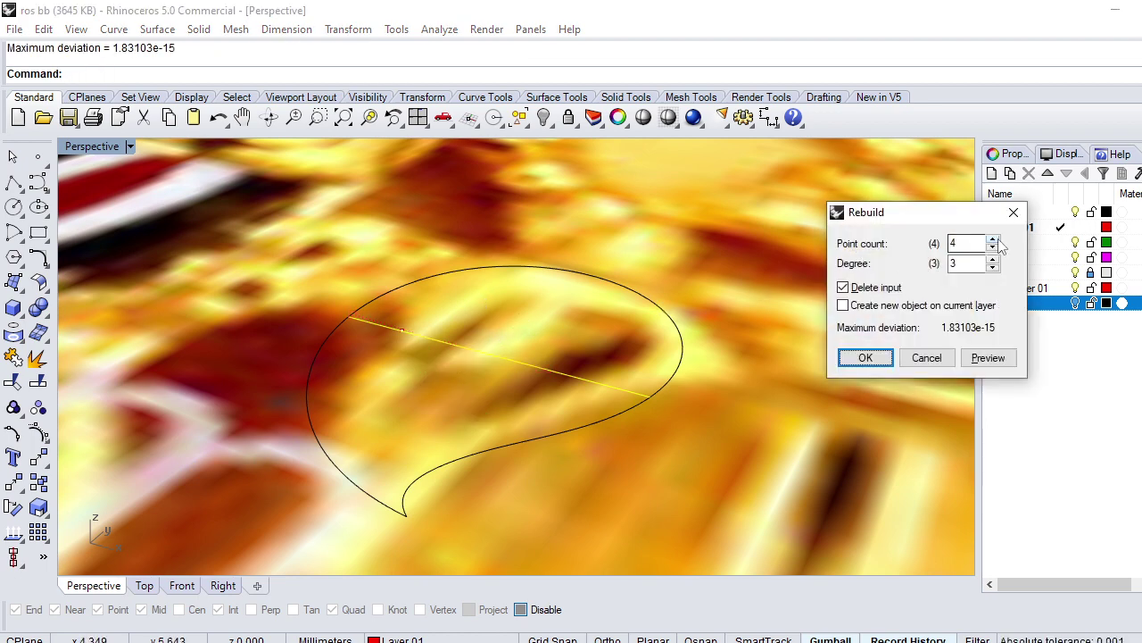
pyautogui.click(865, 358)
pyautogui.hotkey('ctrl', 's')
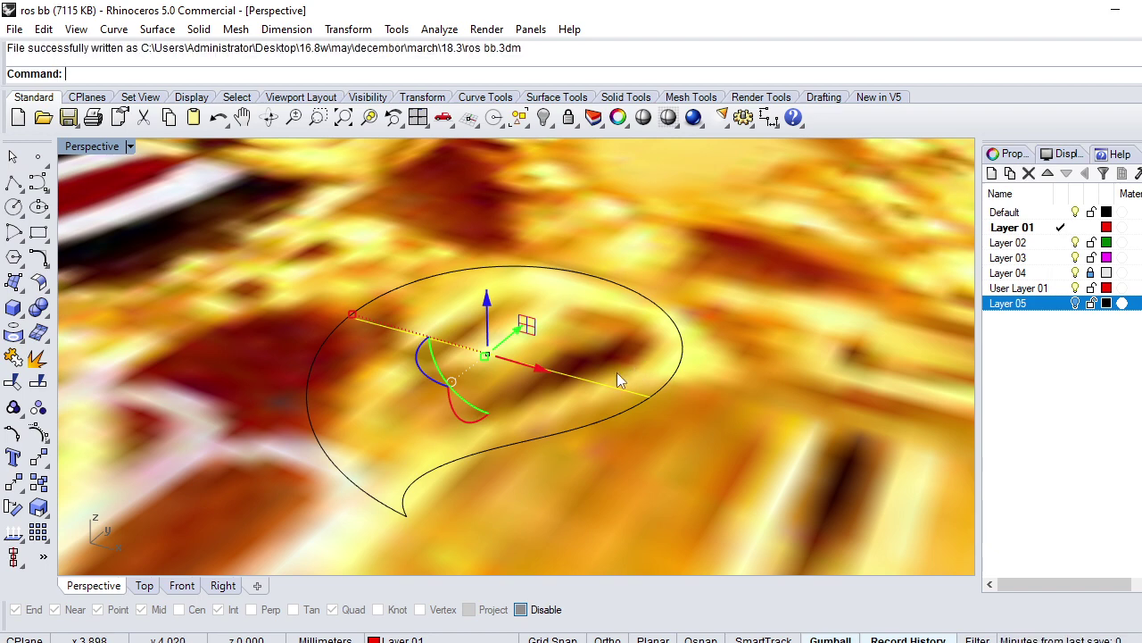
# Step: Show the line's control points and drag its inner points so the line arches upward
pyautogui.press('F10')
pyautogui.moveTo(400, 361); pyautogui.dragTo(438, 356, button='right')
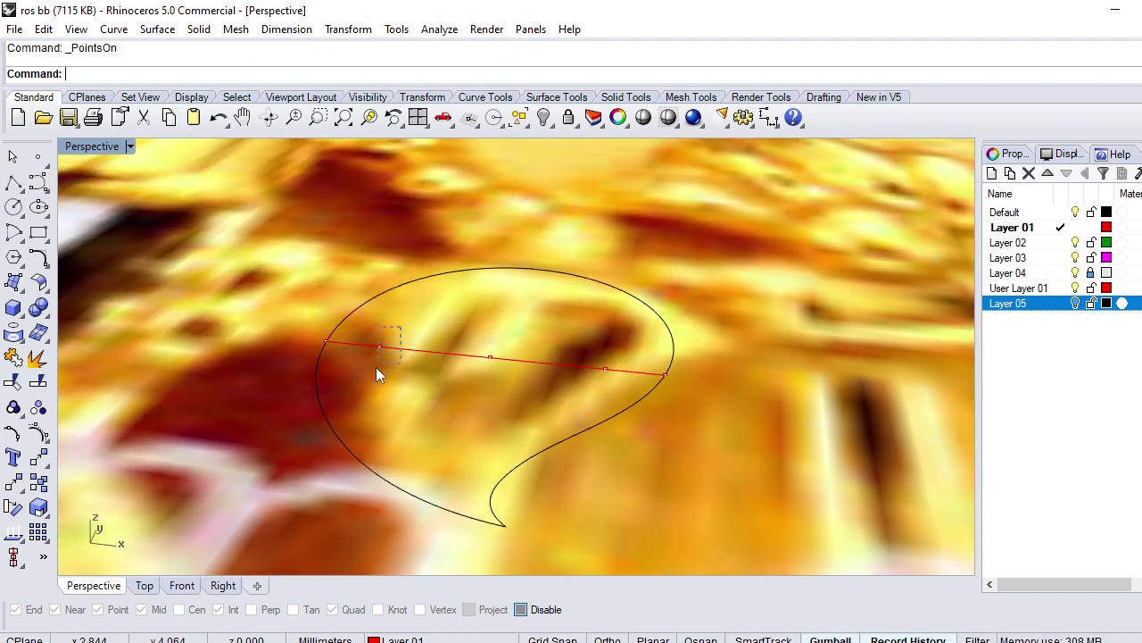
pyautogui.moveTo(401, 326); pyautogui.dragTo(377, 369)
pyautogui.click(490, 357)
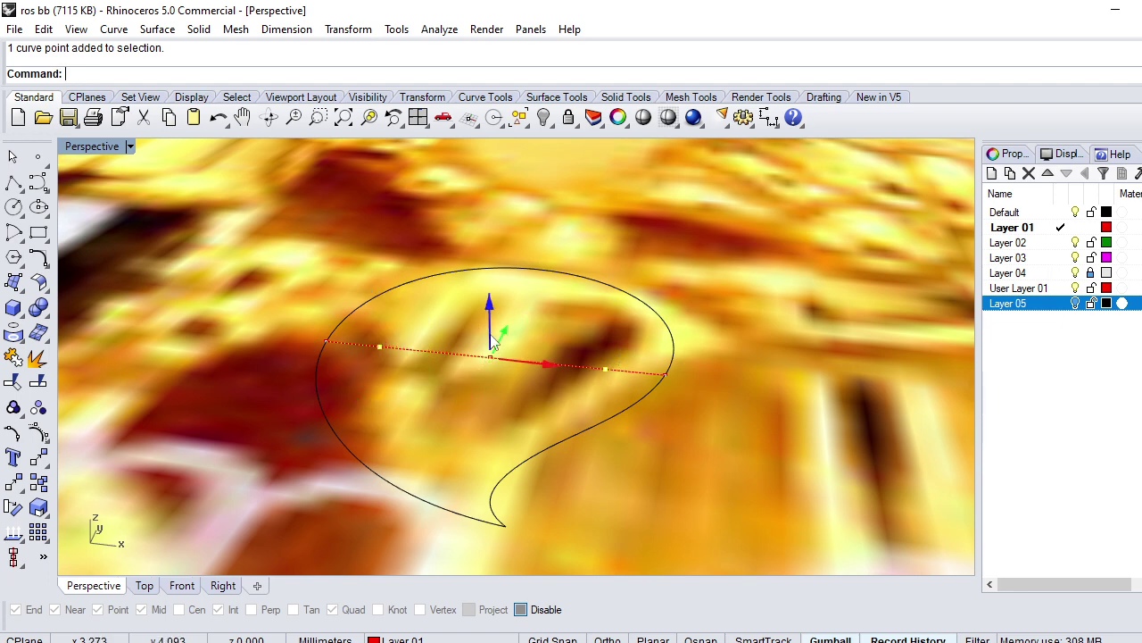
pyautogui.moveTo(488, 299); pyautogui.dragTo(536, 189)
pyautogui.click(495, 357)
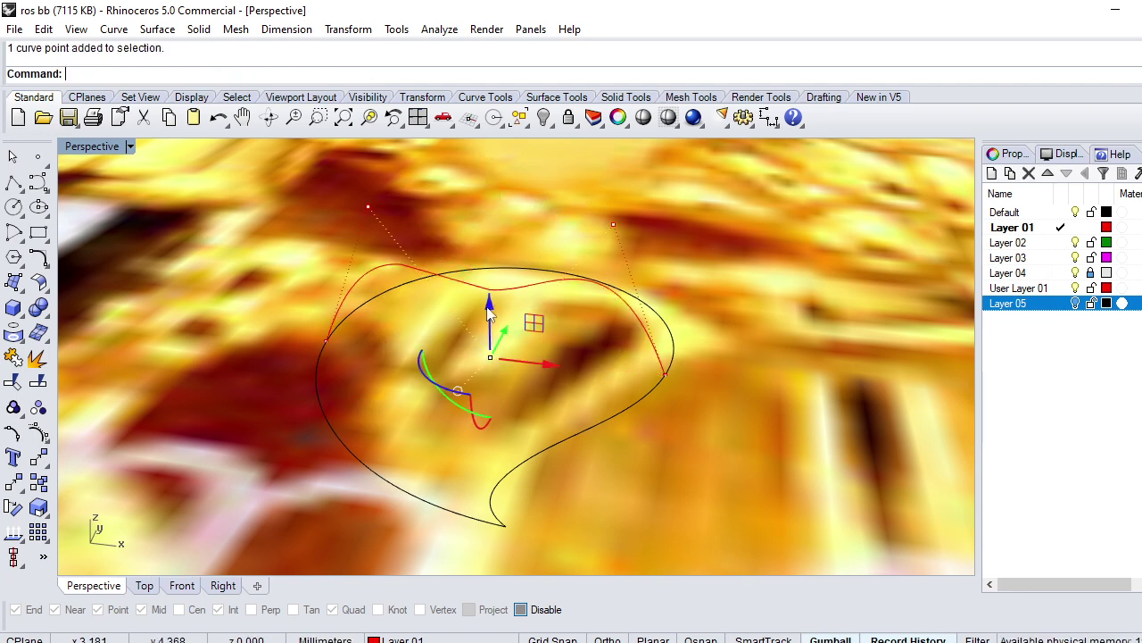
pyautogui.moveTo(493, 308)
pyautogui.mouseDown()
pyautogui.moveTo(464, 391)
pyautogui.moveTo(488, 390)
pyautogui.mouseUp()
pyautogui.hotkey('ctrl', 'F1')
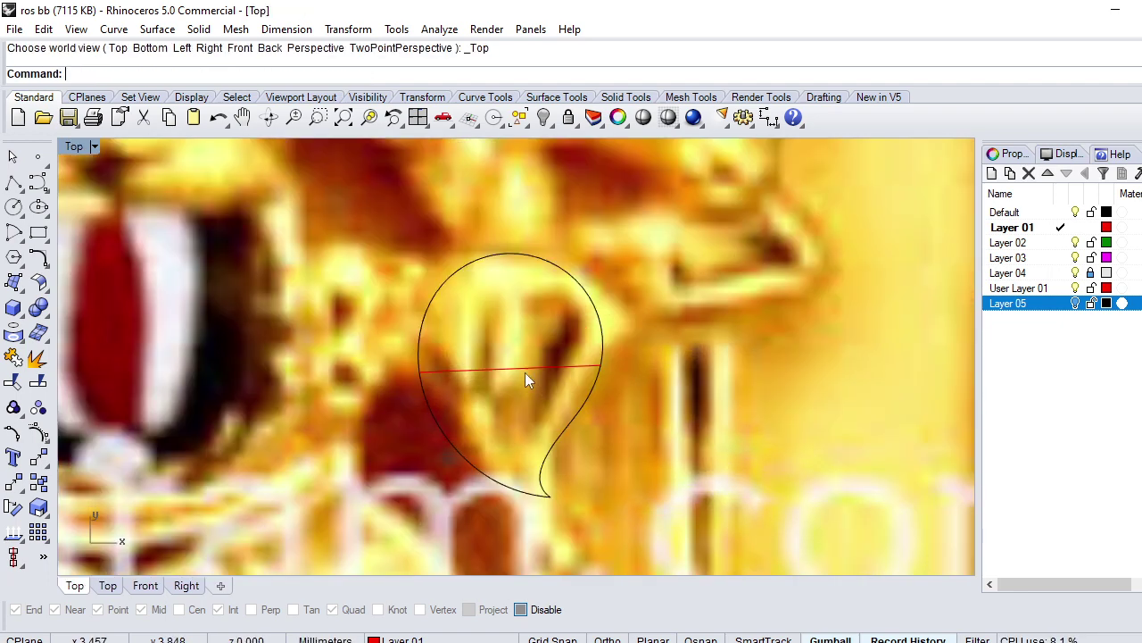
# Step: Sweep2 the upper teardrop half, using its two rails and the arched line as cross-section
pyautogui.write('sweep2')
pyautogui.press('Return')
pyautogui.click(415, 319)
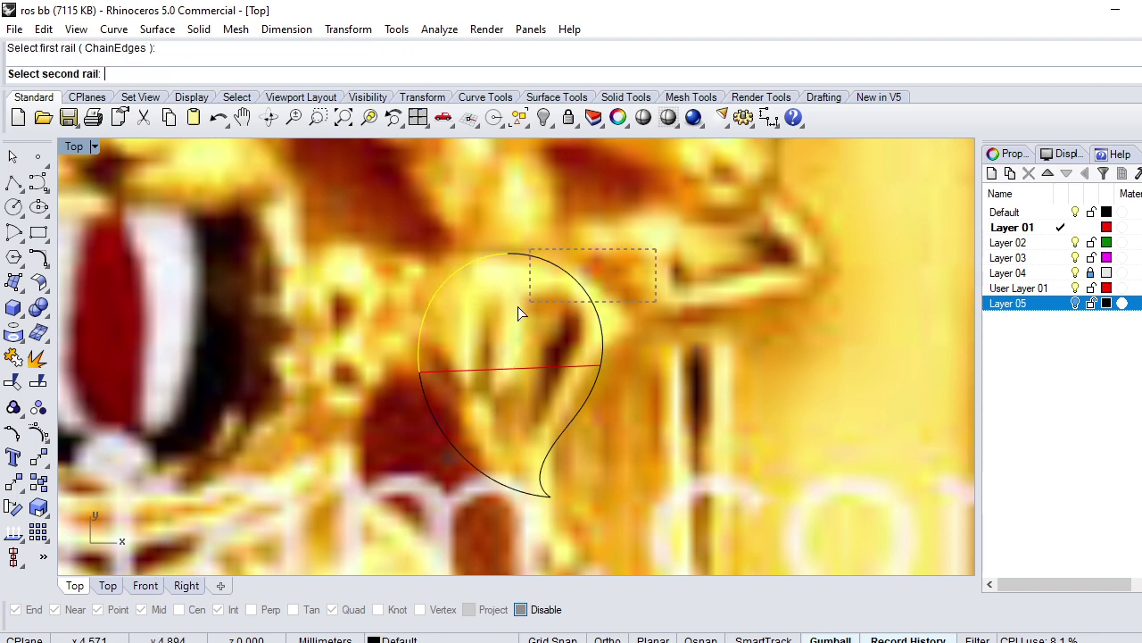
pyautogui.click(518, 306)
pyautogui.click(477, 389)
pyautogui.press('Return')
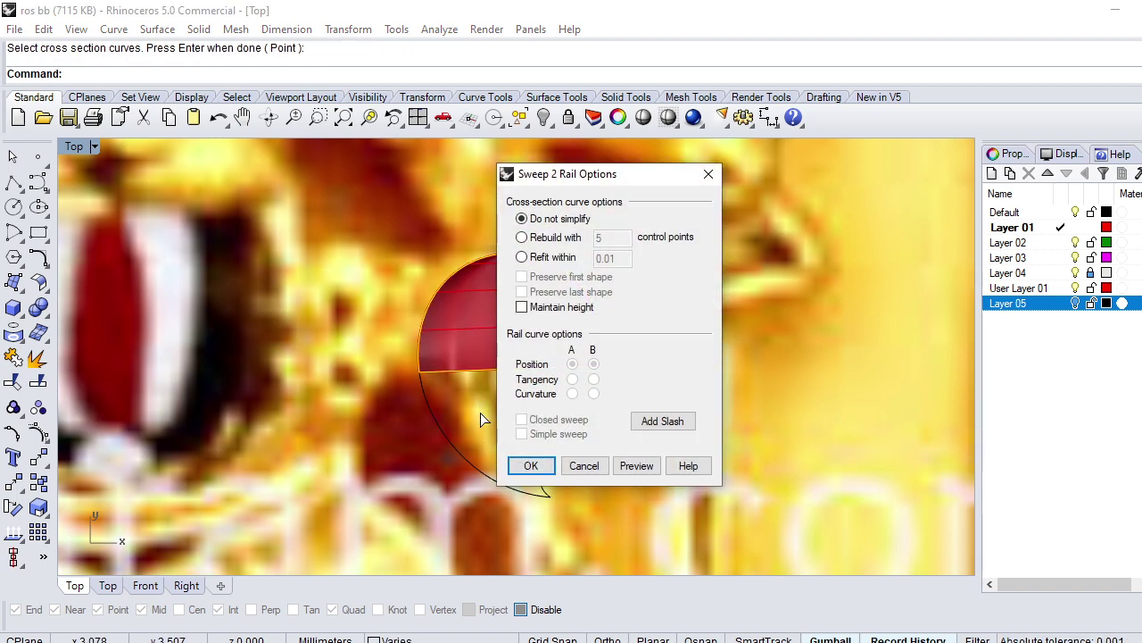
pyautogui.click(532, 466)
# Step: Sweep2 the lower teardrop half along its two rails with the same cross-section
pyautogui.press('Return')
pyautogui.click(459, 440)
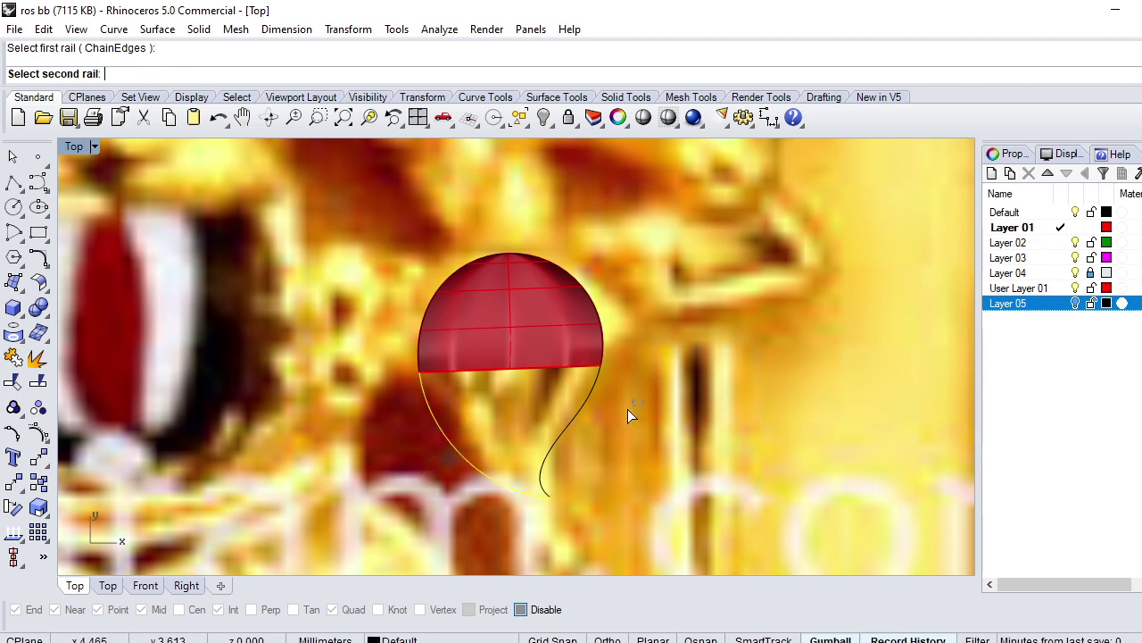
pyautogui.click(585, 397)
pyautogui.click(513, 371)
pyautogui.press('Return')
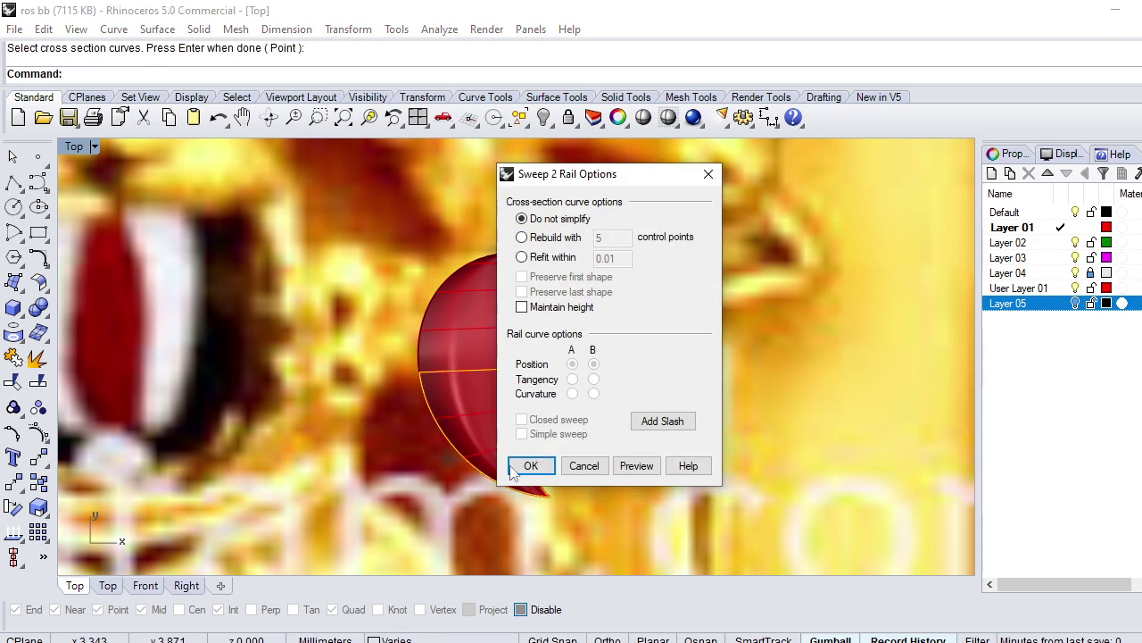
pyautogui.click(532, 465)
# Step: Merge the two sweep surfaces with Smooth=No, then select only the outline curves
pyautogui.write('ergeSrf')
pyautogui.press('Return')
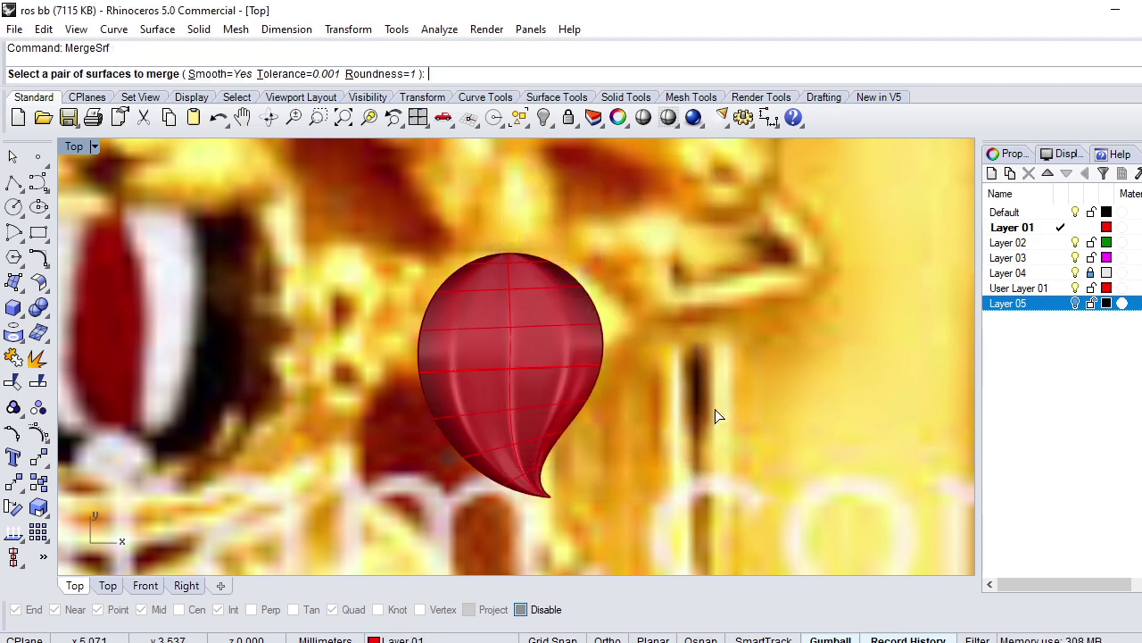
pyautogui.click(219, 74)
pyautogui.click(498, 284)
pyautogui.click(494, 406)
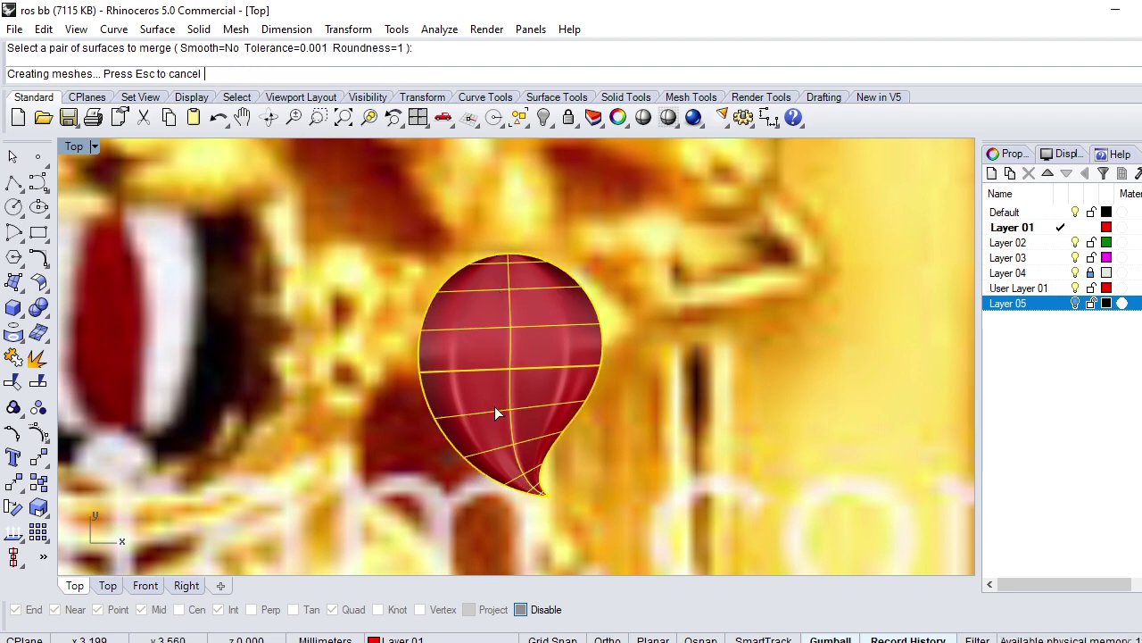
pyautogui.click(527, 367)
pyautogui.scroll(-2, 567, 353)
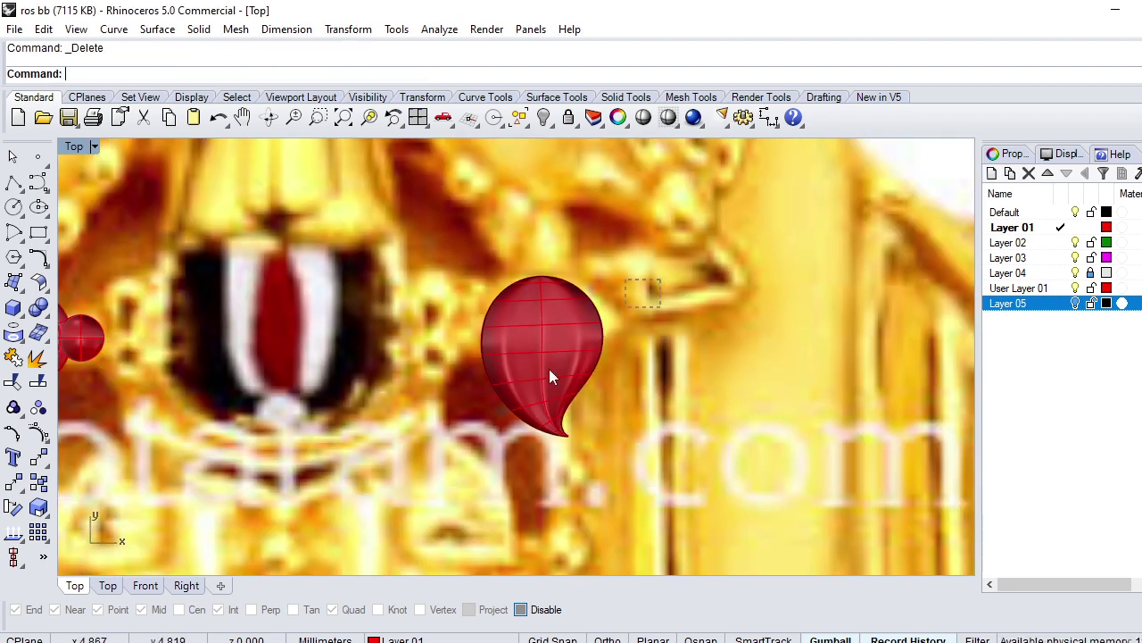
pyautogui.click(549, 369)
pyautogui.scroll(1, 566, 375)
pyautogui.keyDown('ctrl'); pyautogui.click(571, 377); pyautogui.keyUp('ctrl')
pyautogui.write('J')
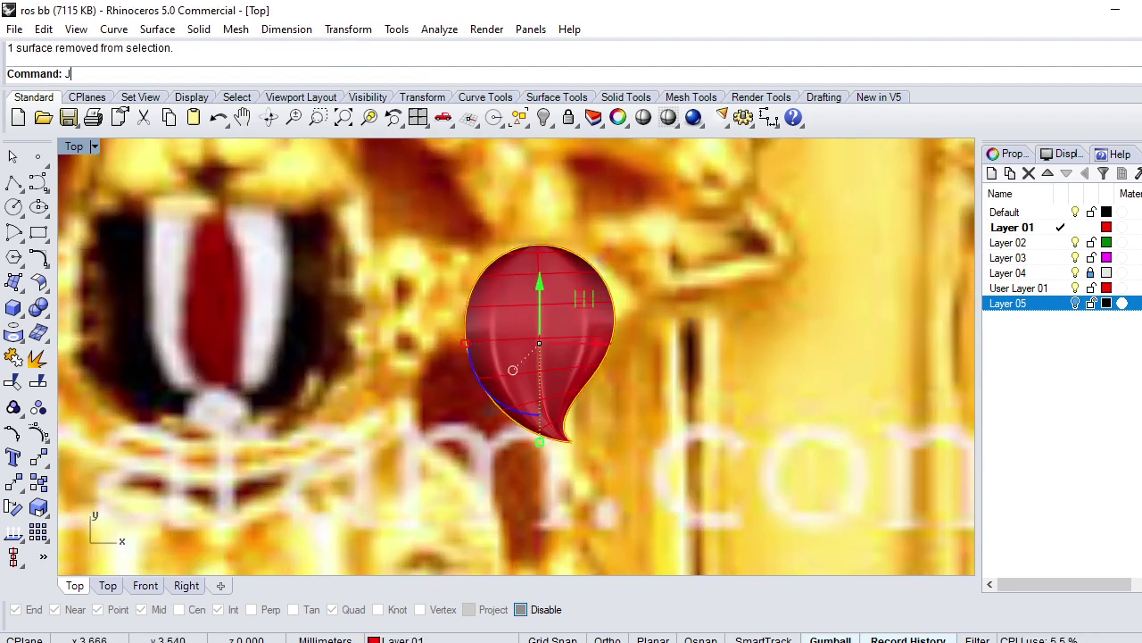
# Step: Join the four teardrop outline curves into one closed curve
pyautogui.press('Return')
pyautogui.scroll(1, 566, 341)
pyautogui.scroll(2, 564, 360)
# Step: Offset the closed outline inward into a smaller teardrop, then select just the curves
pyautogui.write('Of')
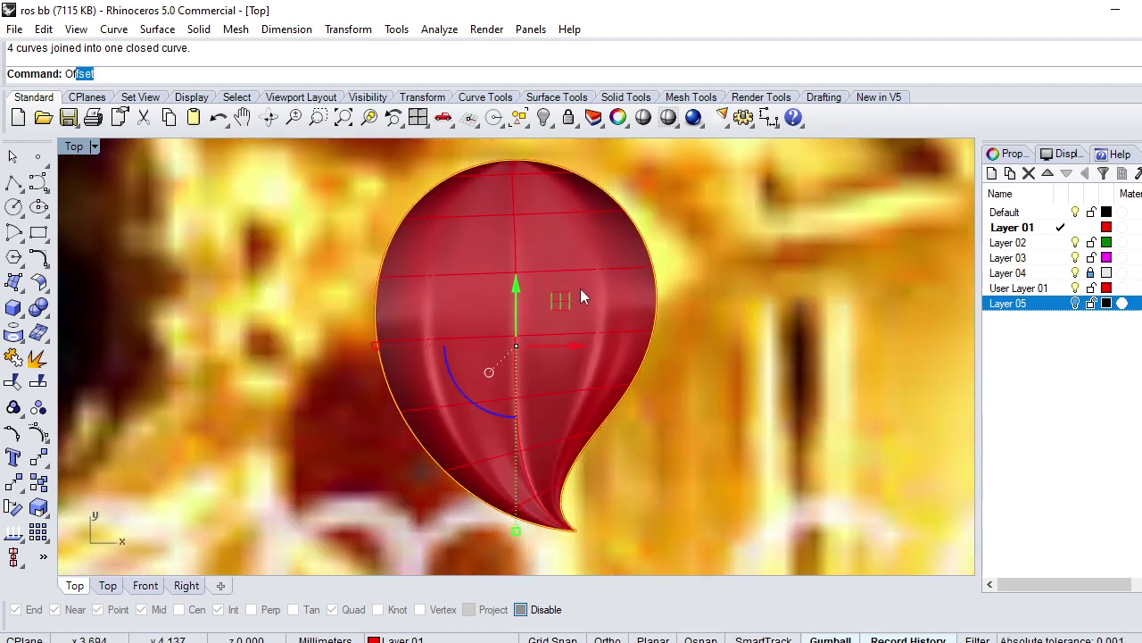
pyautogui.press('Return')
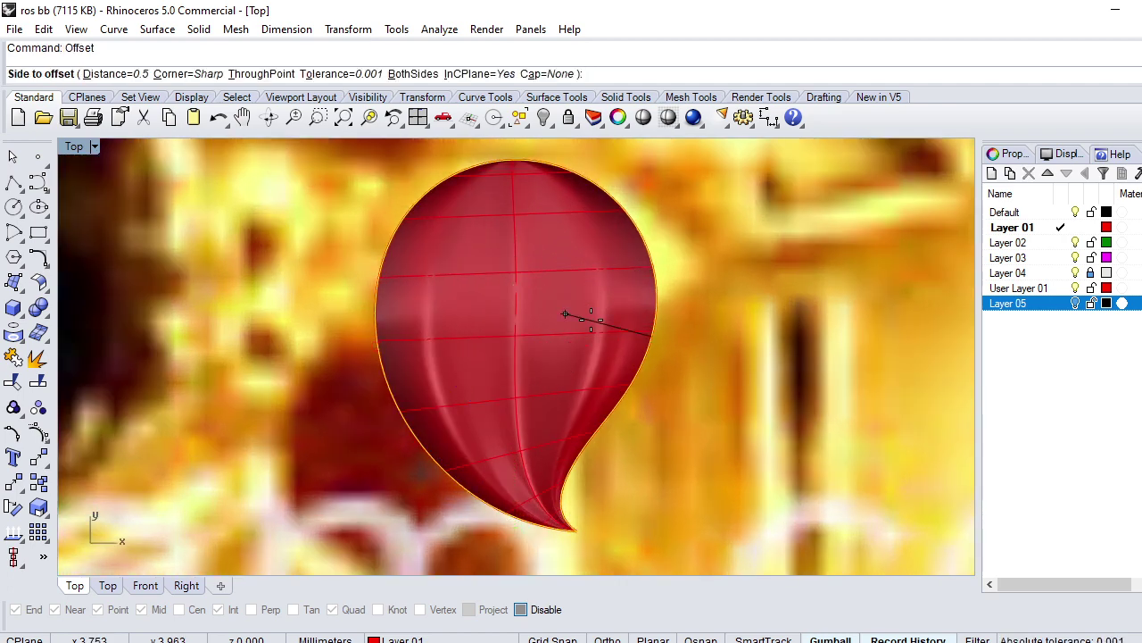
pyautogui.scroll(1, 565, 314)
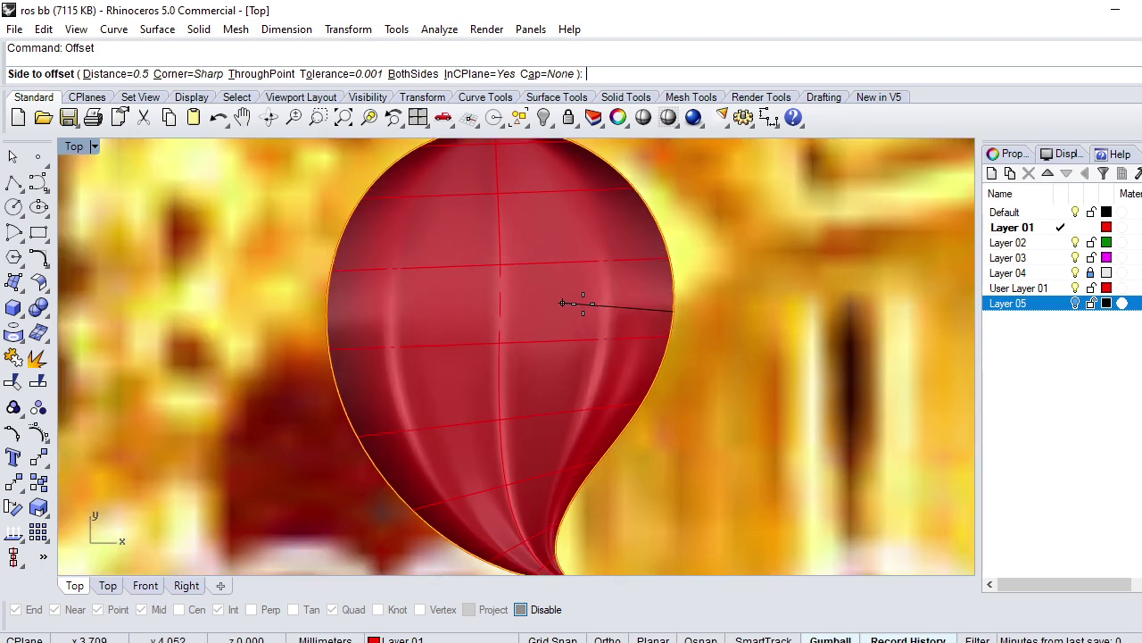
pyautogui.scroll(-1, 562, 322)
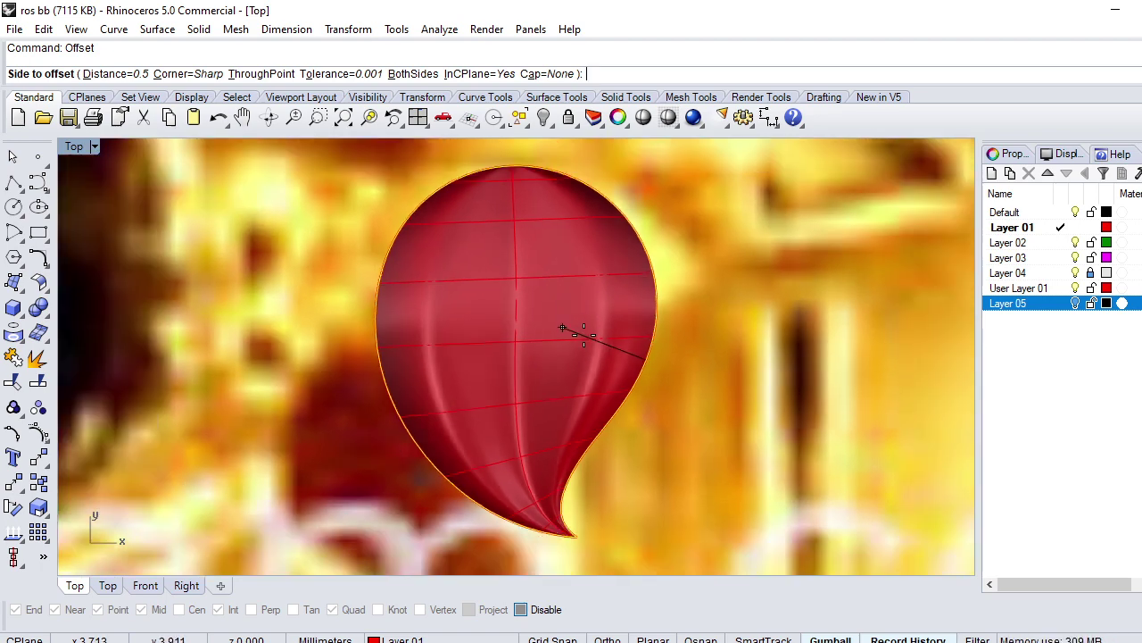
pyautogui.scroll(-1, 566, 330)
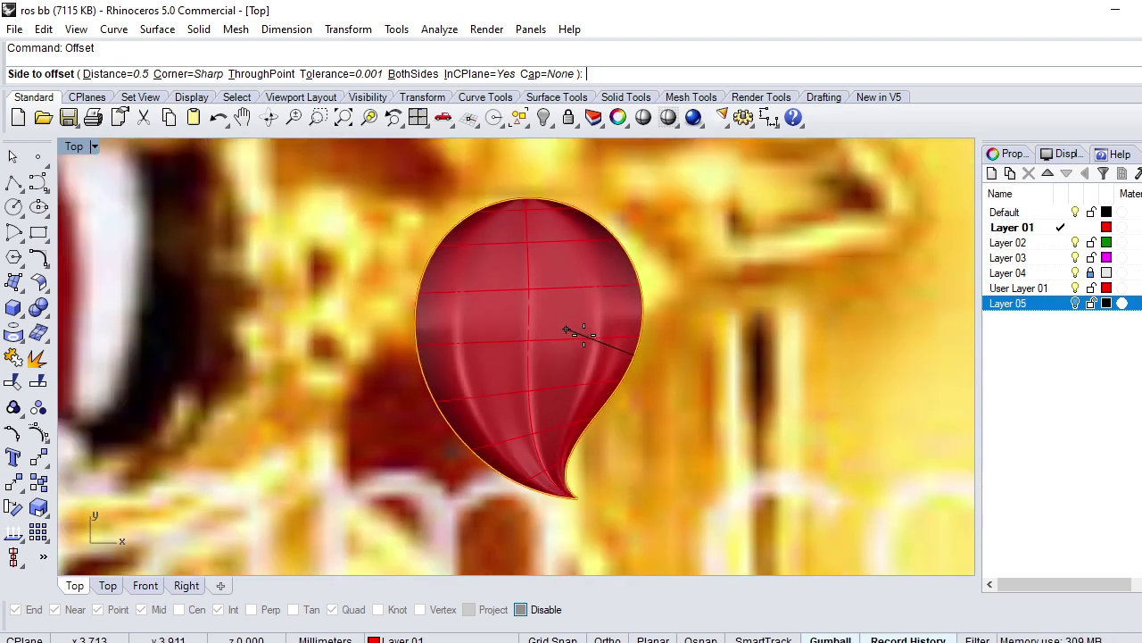
pyautogui.write('2')
pyautogui.press('Return')
pyautogui.click(585, 335)
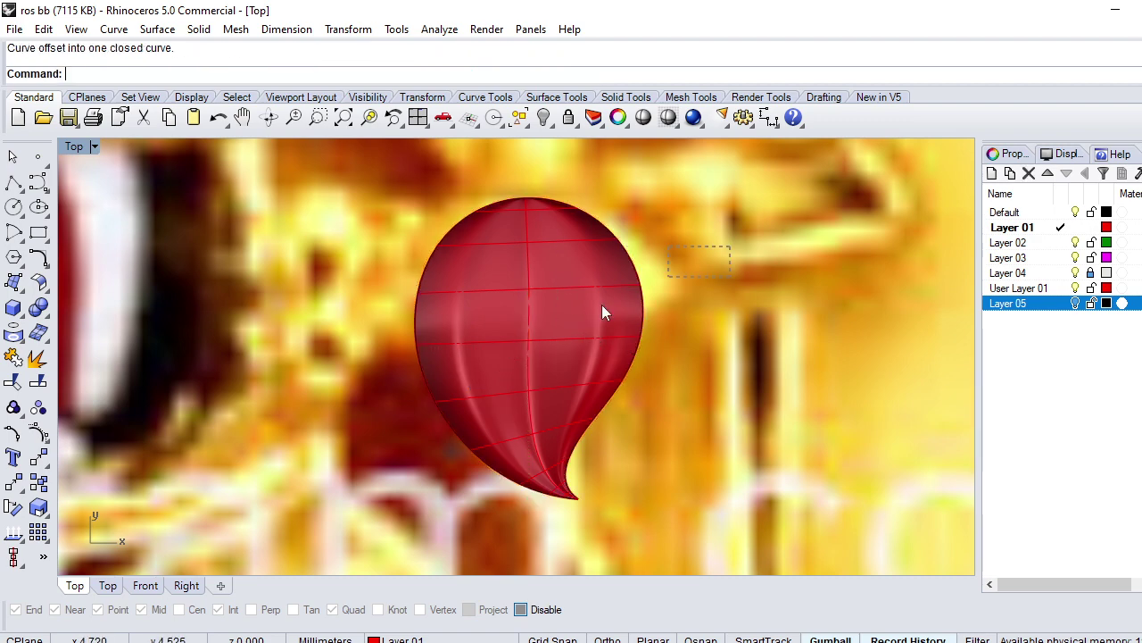
pyautogui.moveTo(602, 312); pyautogui.dragTo(539, 373)
pyautogui.keyDown('ctrl'); pyautogui.click(535, 372); pyautogui.keyUp('ctrl')
# Step: Extrude the selected curves at the default height in Perspective view
pyautogui.write('P')
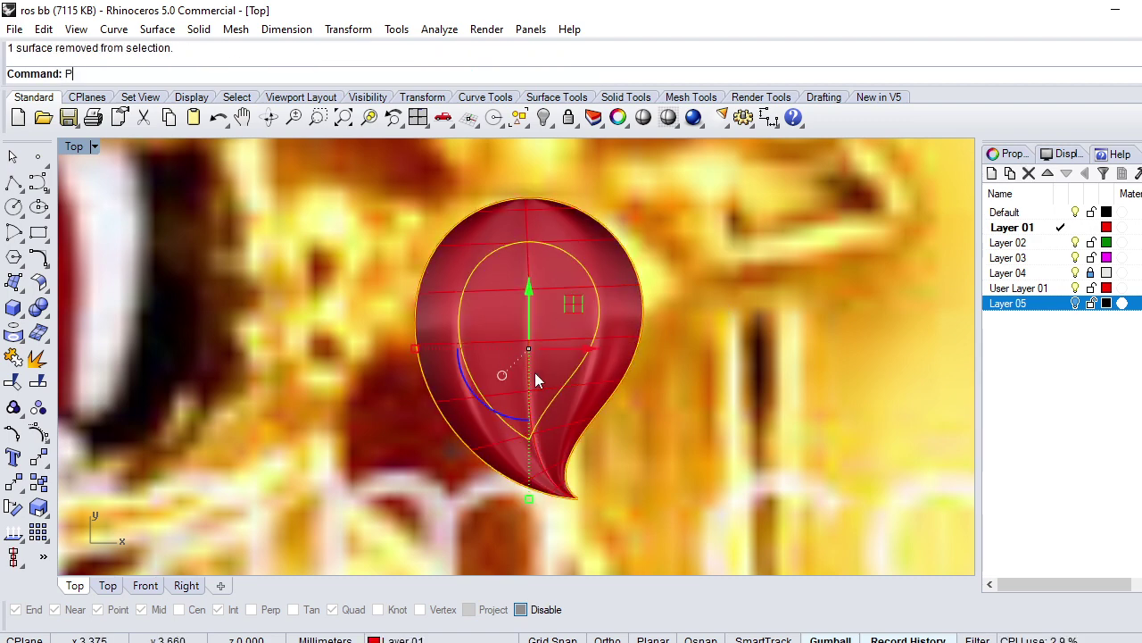
pyautogui.press('Return')
pyautogui.write('E')
pyautogui.press('Return')
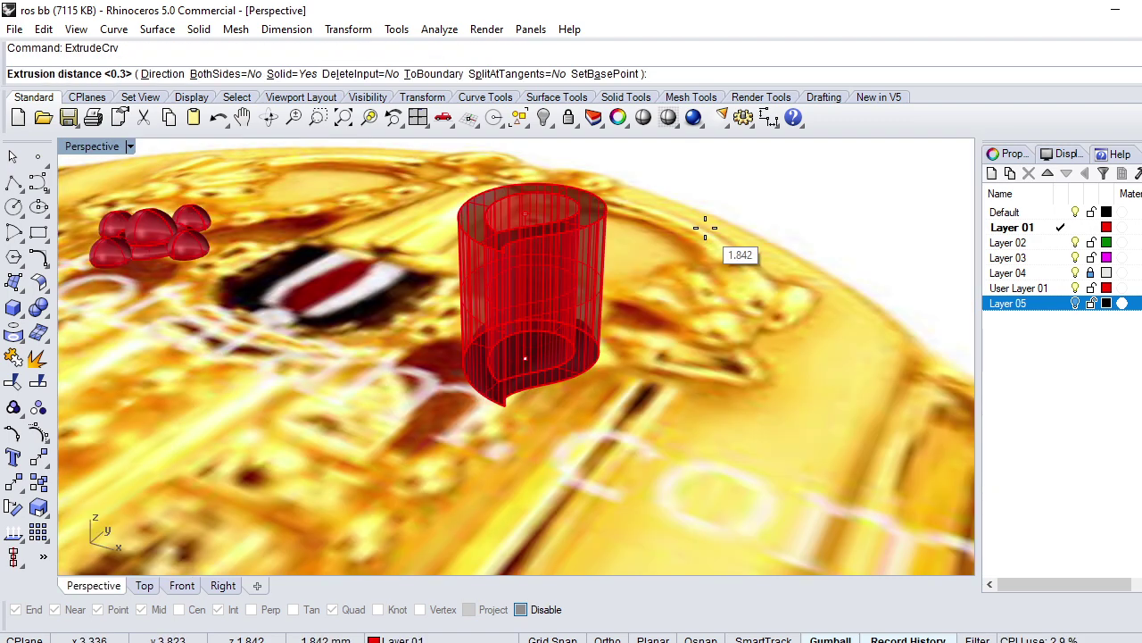
pyautogui.press('Return')
# Step: Extrude the drop's top surface to give the ornament a domed top
pyautogui.scroll(5, 528, 328)
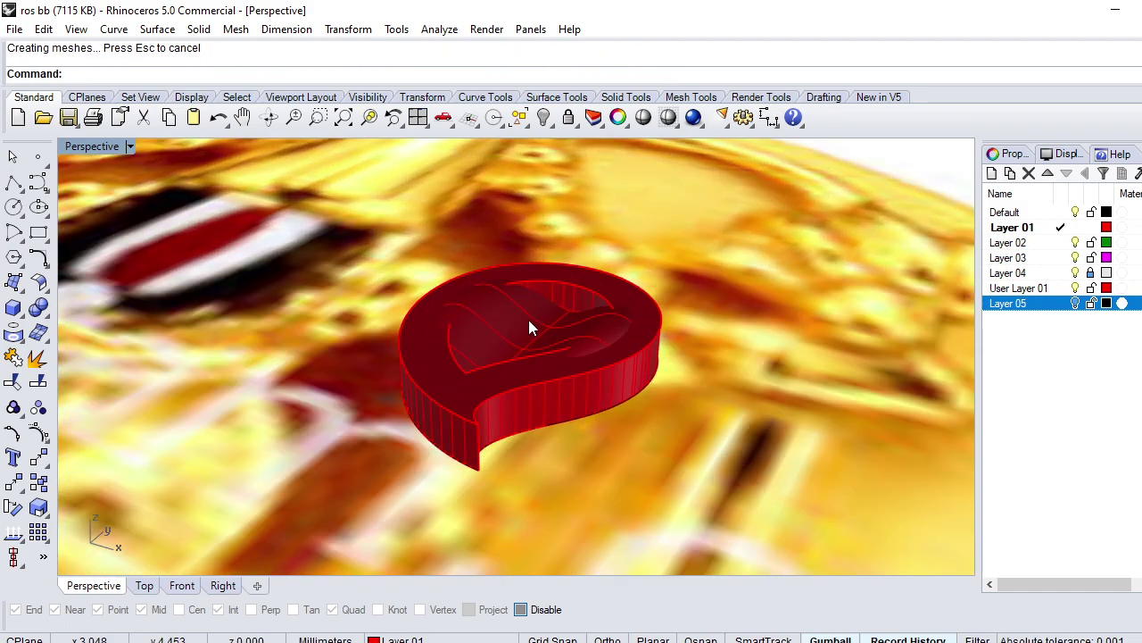
pyautogui.scroll(-3, 529, 328)
pyautogui.click(646, 370)
pyautogui.write('Ex')
pyautogui.press('Return')
pyautogui.press('Return')
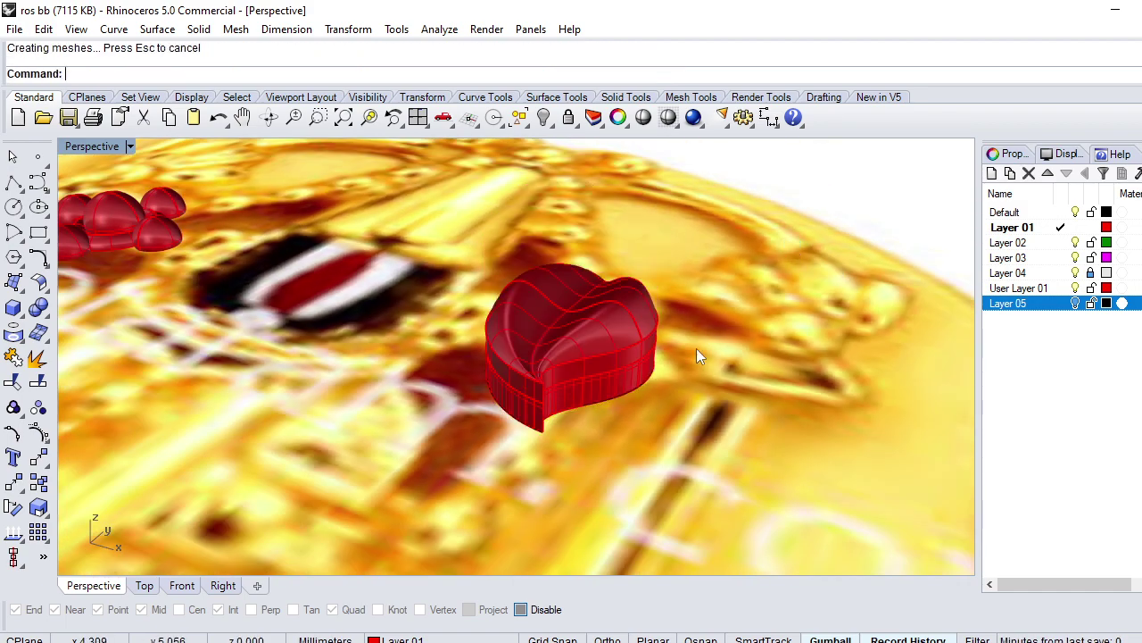
pyautogui.hotkey('ctrl', 'F1')
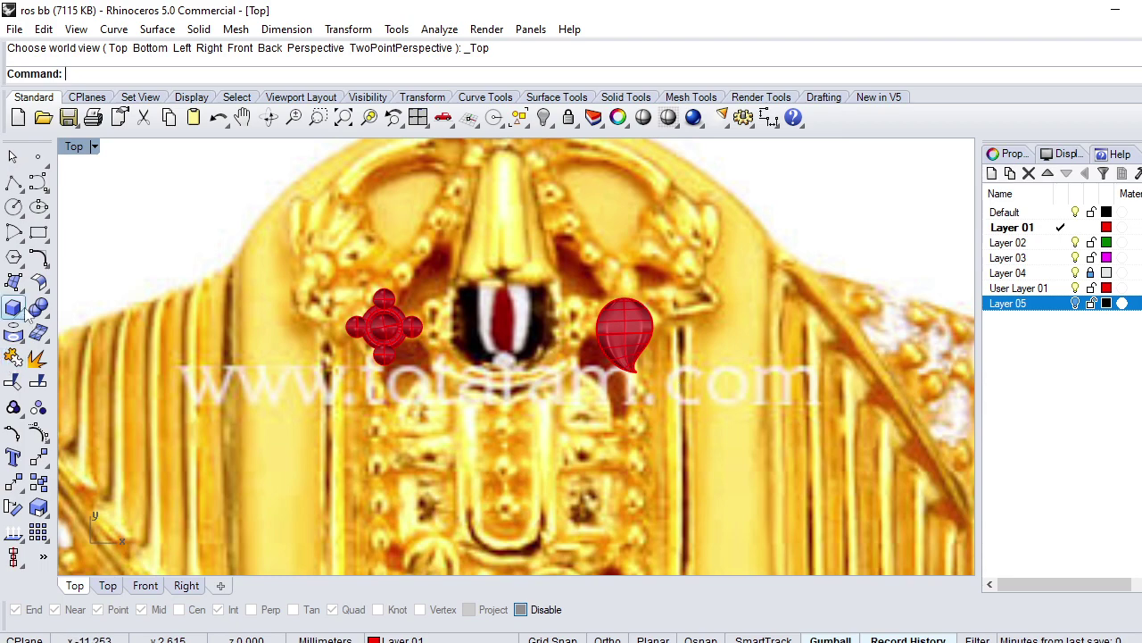
# Step: Create a 0.921 mm sphere at the drop's top end point and nudge it above the tip
pyautogui.click(25, 313)
pyautogui.click(90, 319)
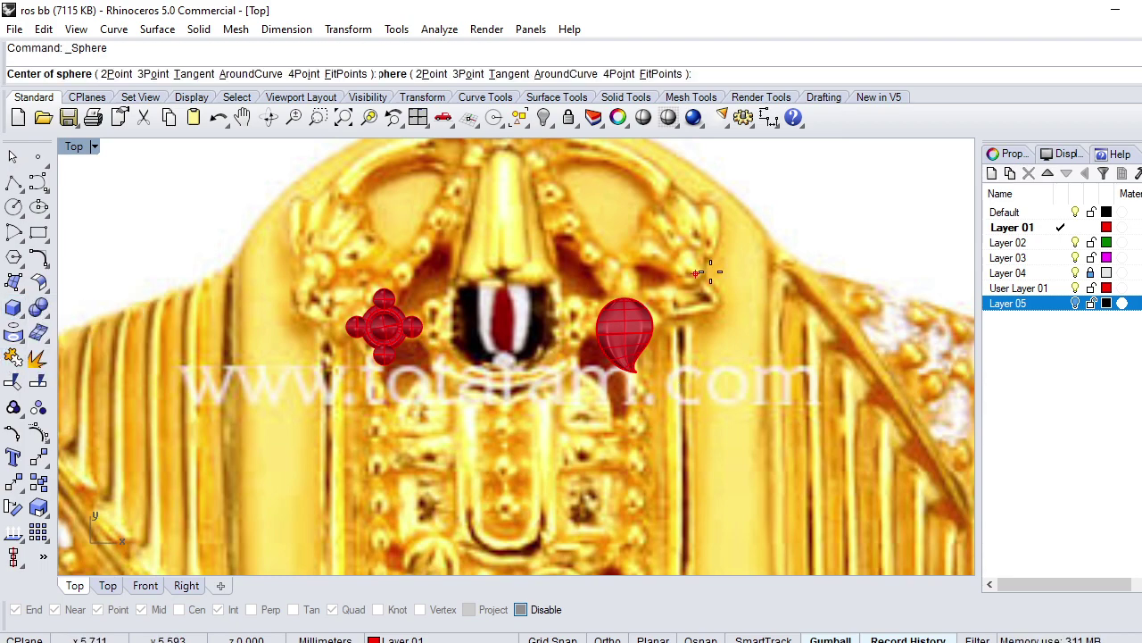
pyautogui.click(625, 290)
pyautogui.scroll(1, 625, 290)
pyautogui.scroll(2, 627, 290)
pyautogui.scroll(2, 629, 290)
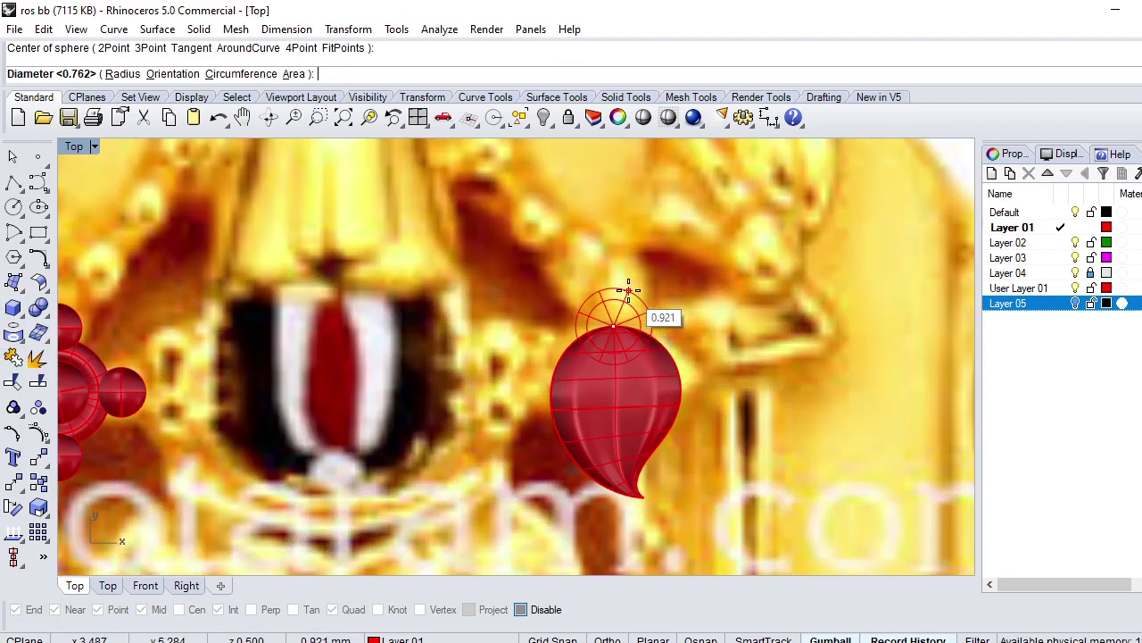
pyautogui.click(614, 294)
pyautogui.click(622, 314)
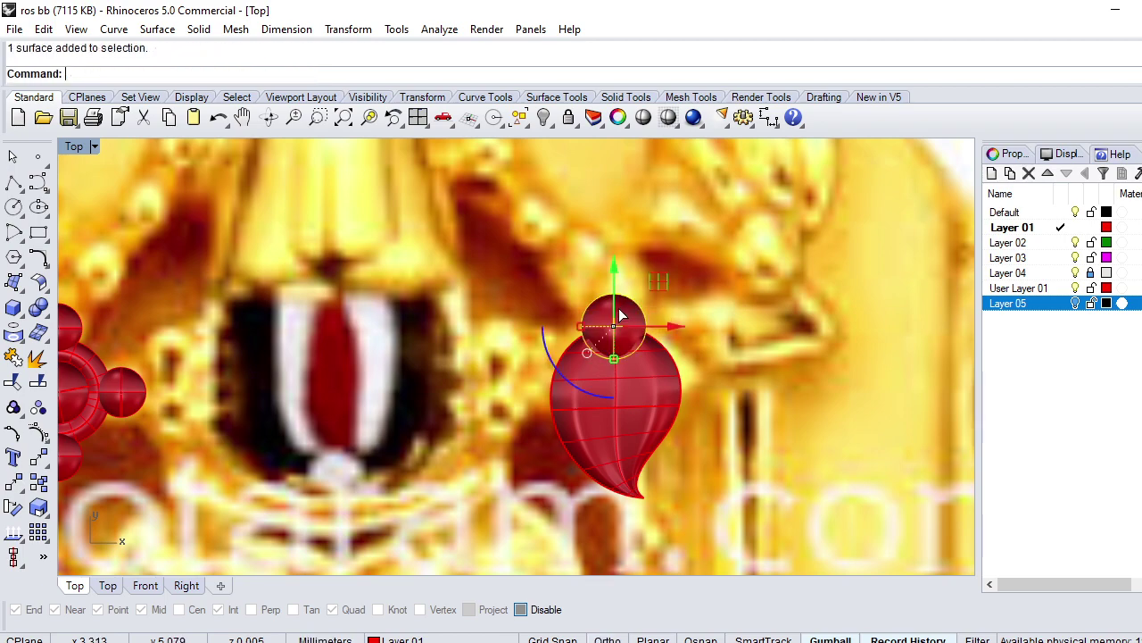
pyautogui.moveTo(622, 314); pyautogui.dragTo(622, 302)
pyautogui.write('P')
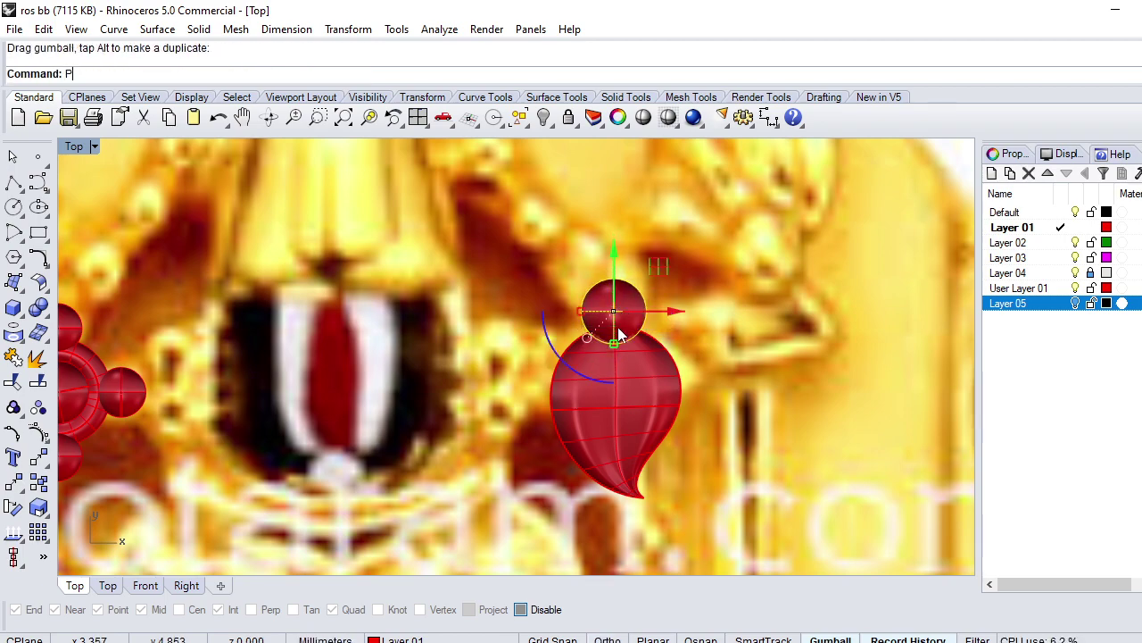
# Step: Lower the sphere onto the drop from a side perspective angle, then return to Top view
pyautogui.press('Return')
pyautogui.moveTo(648, 400); pyautogui.dragTo(531, 282, button='right')
pyautogui.moveTo(534, 284); pyautogui.dragTo(547, 325)
pyautogui.moveTo(567, 381); pyautogui.dragTo(592, 365)
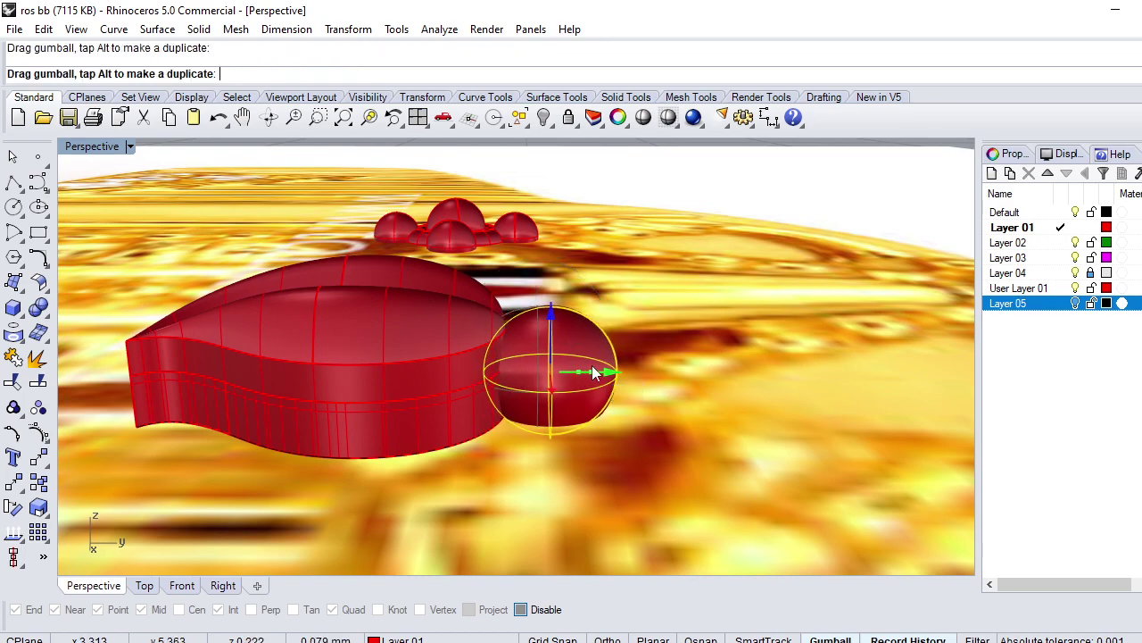
pyautogui.write('Top')
pyautogui.press('Return')
pyautogui.scroll(-4, 567, 313)
# Step: Turn off Show surface isocurve on the red ornaments
pyautogui.scroll(-2, 550, 329)
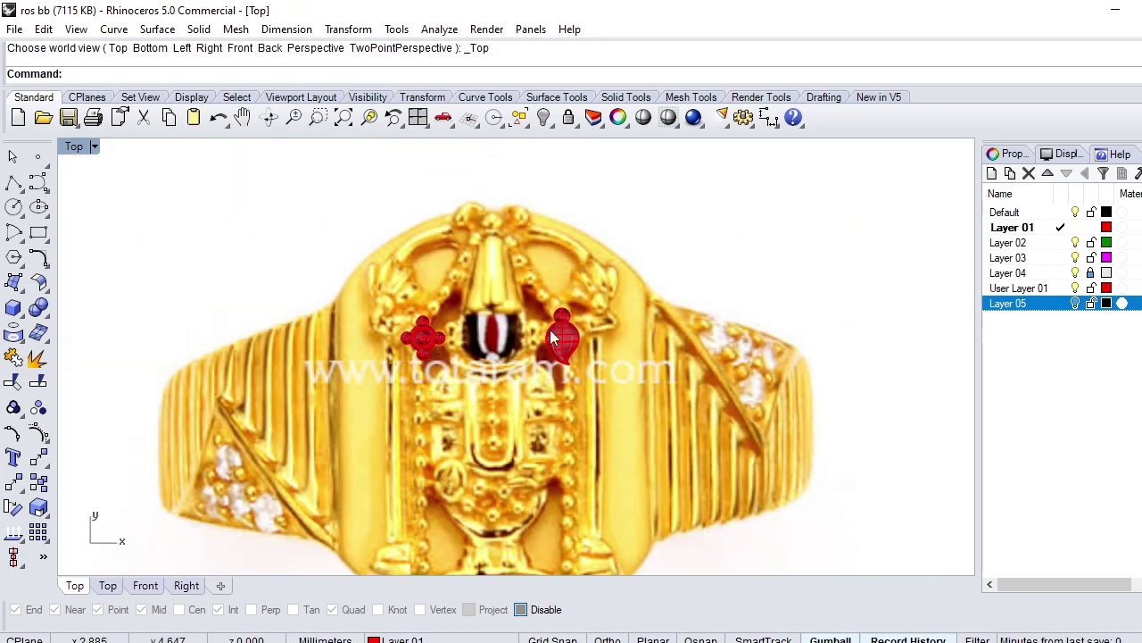
pyautogui.moveTo(702, 256); pyautogui.dragTo(249, 469)
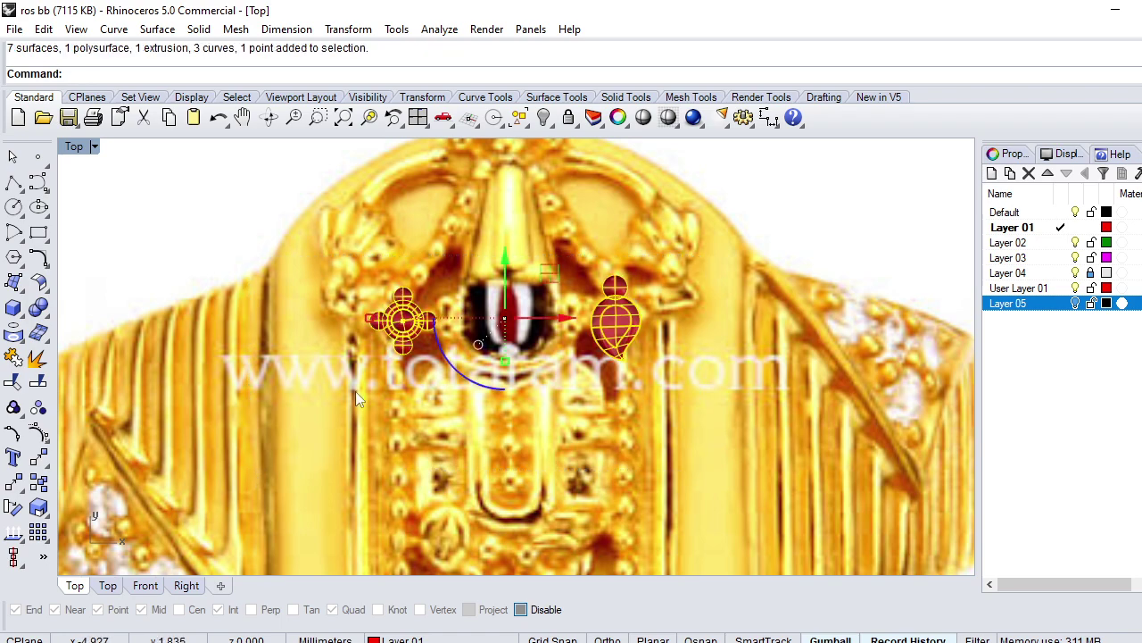
pyautogui.click(618, 116)
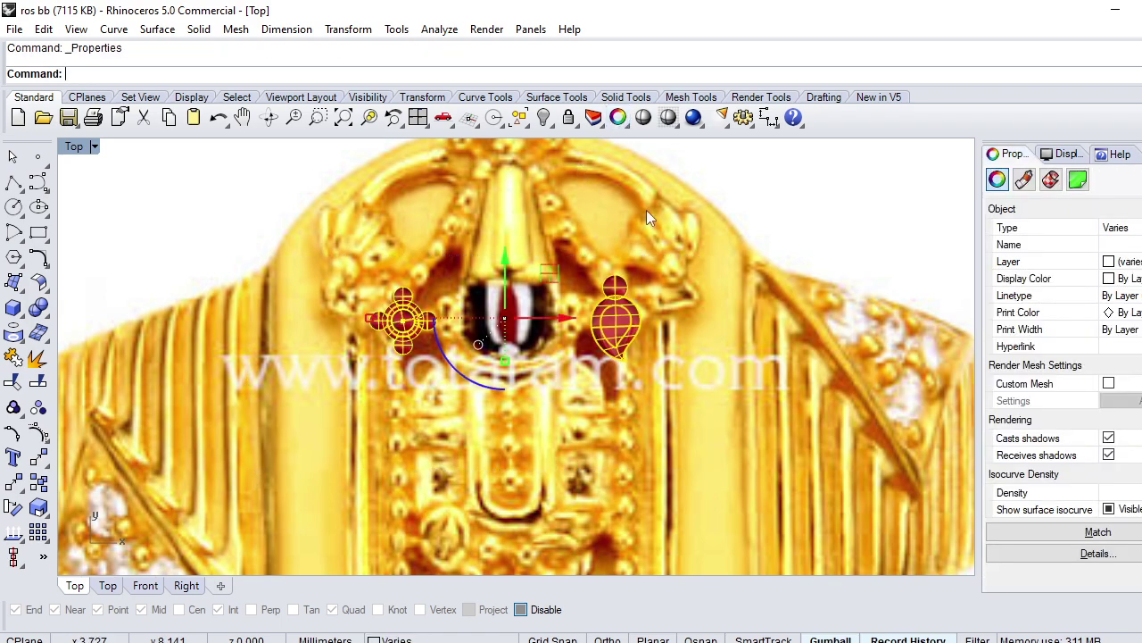
pyautogui.click(1109, 510)
pyautogui.click(933, 524)
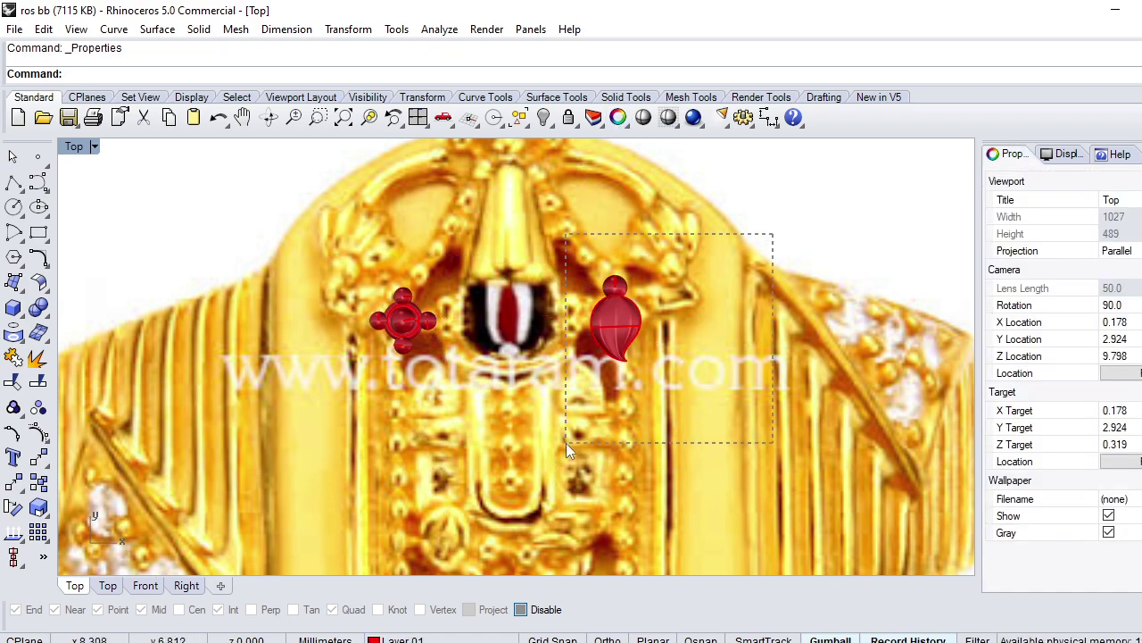
# Step: Group the drop ornament with its small sphere
pyautogui.moveTo(566, 442); pyautogui.dragTo(565, 433)
pyautogui.write('roup')
pyautogui.press('Return')
pyautogui.click(492, 377)
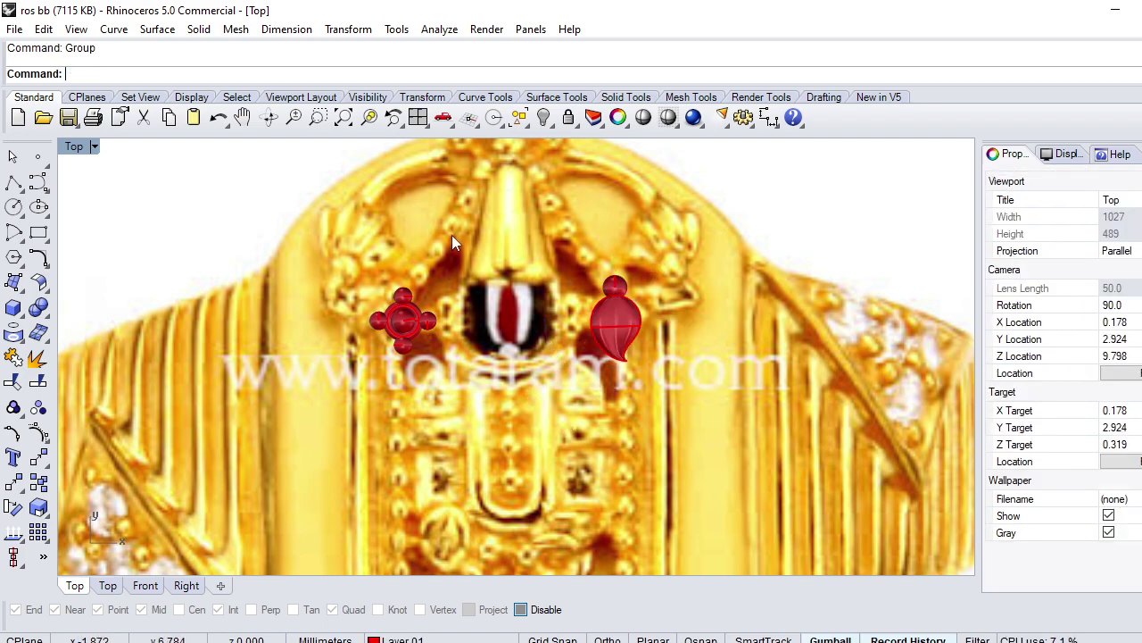
pyautogui.moveTo(452, 235); pyautogui.dragTo(340, 386)
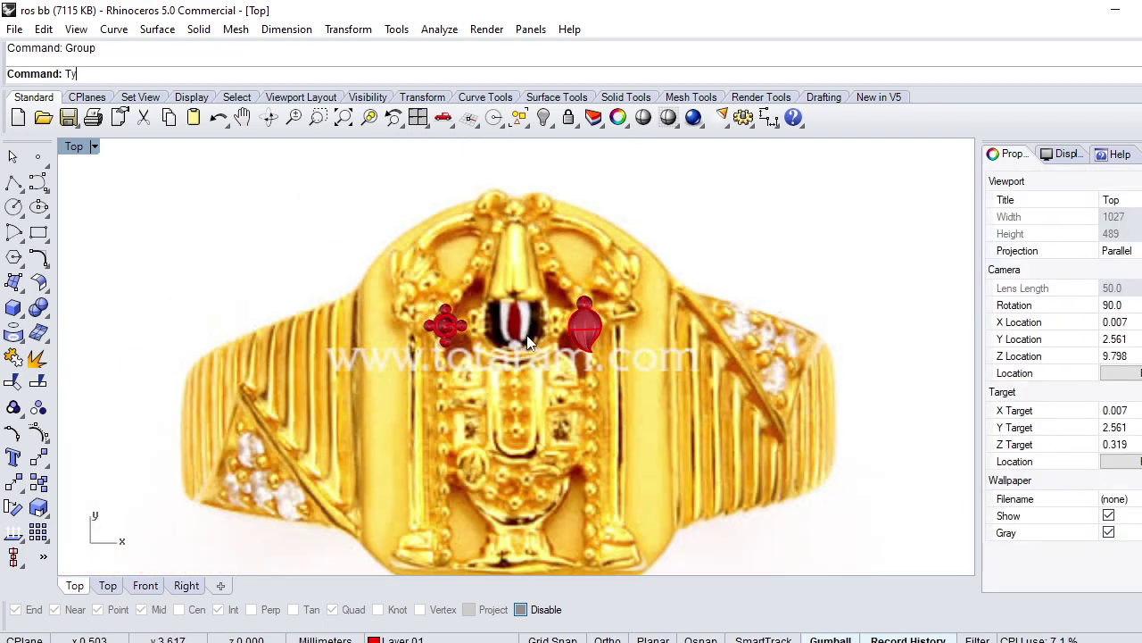
# Step: Reveal the hidden pendant parts to check the drop, then hide them again
pyautogui.hotkey('ctrl', 'alt', 'h')
pyautogui.scroll(3, 536, 352)
pyautogui.click(608, 308)
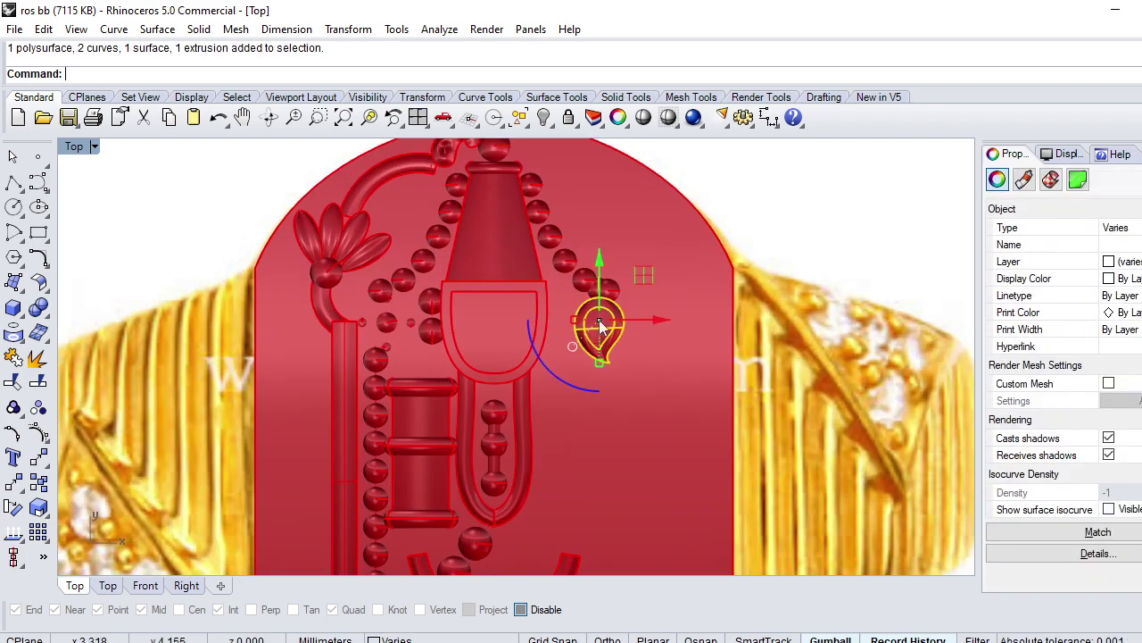
pyautogui.scroll(3, 612, 312)
pyautogui.hotkey('ctrl', 'z')
pyautogui.hotkey('ctrl', 'alt', 'h')
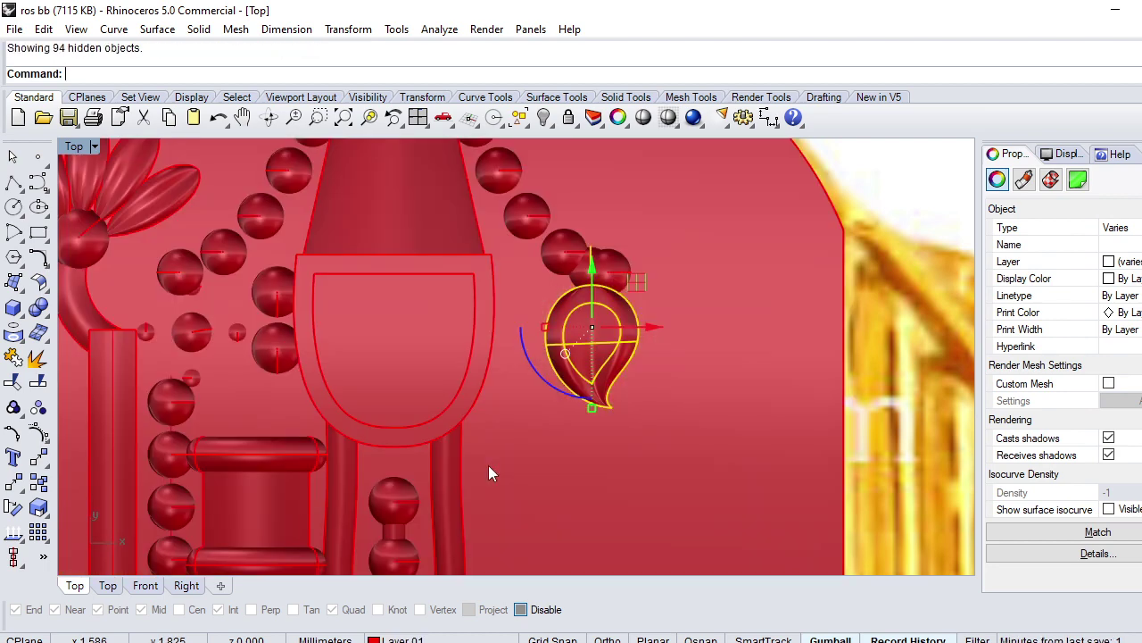
pyautogui.hotkey('ctrl', 'alt', 'h')
pyautogui.hotkey('ctrl', 'z')
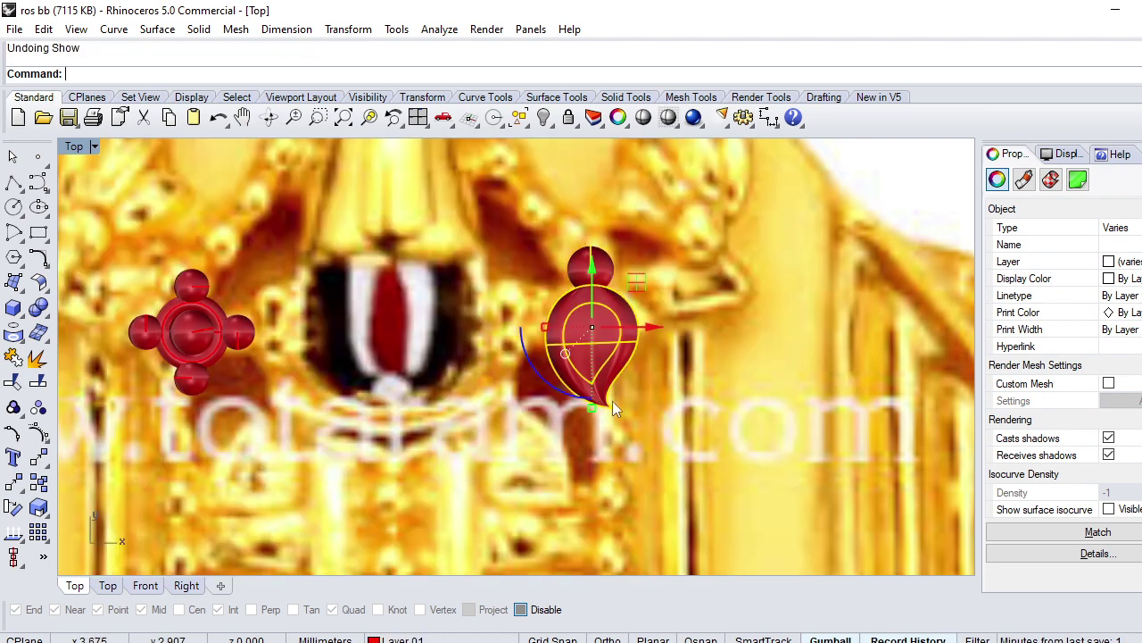
pyautogui.click(612, 401)
# Step: Regroup the drop and sphere, then switch to Perspective view
pyautogui.click(602, 314)
pyautogui.write('Group')
pyautogui.press('Return')
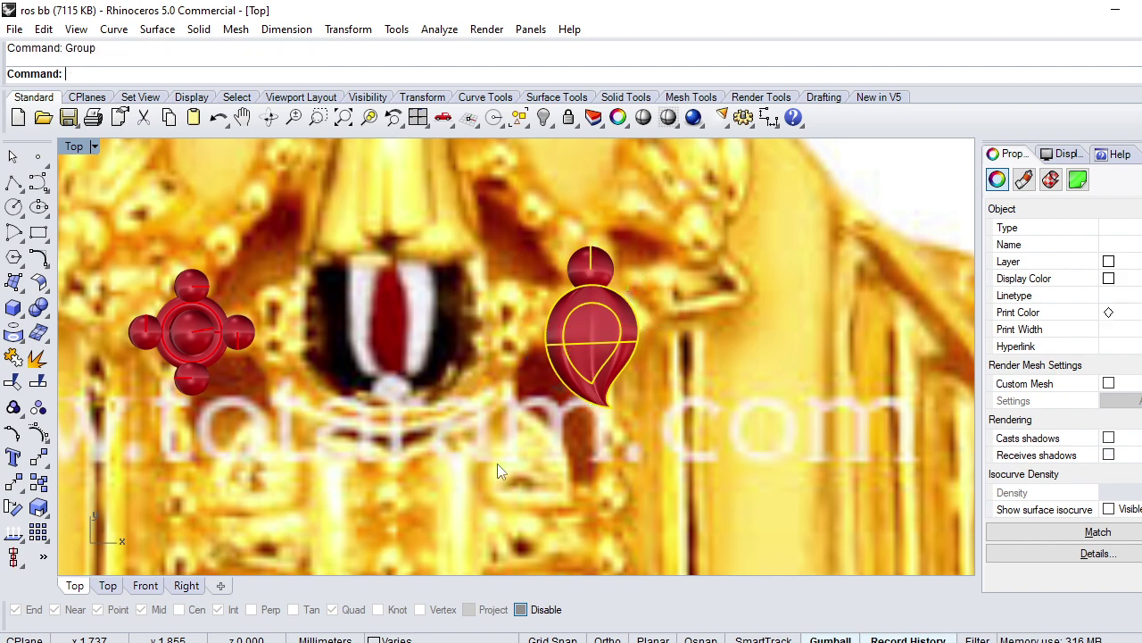
pyautogui.click(497, 464)
pyautogui.moveTo(332, 302); pyautogui.dragTo(175, 393)
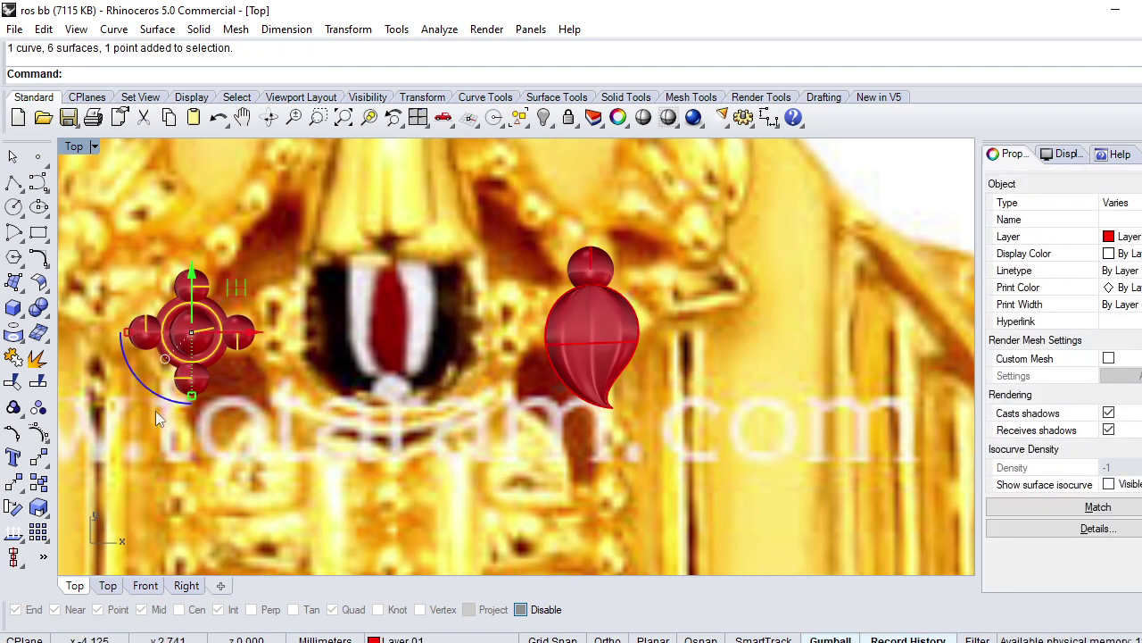
pyautogui.click(309, 410)
pyautogui.write('P')
pyautogui.press('Return')
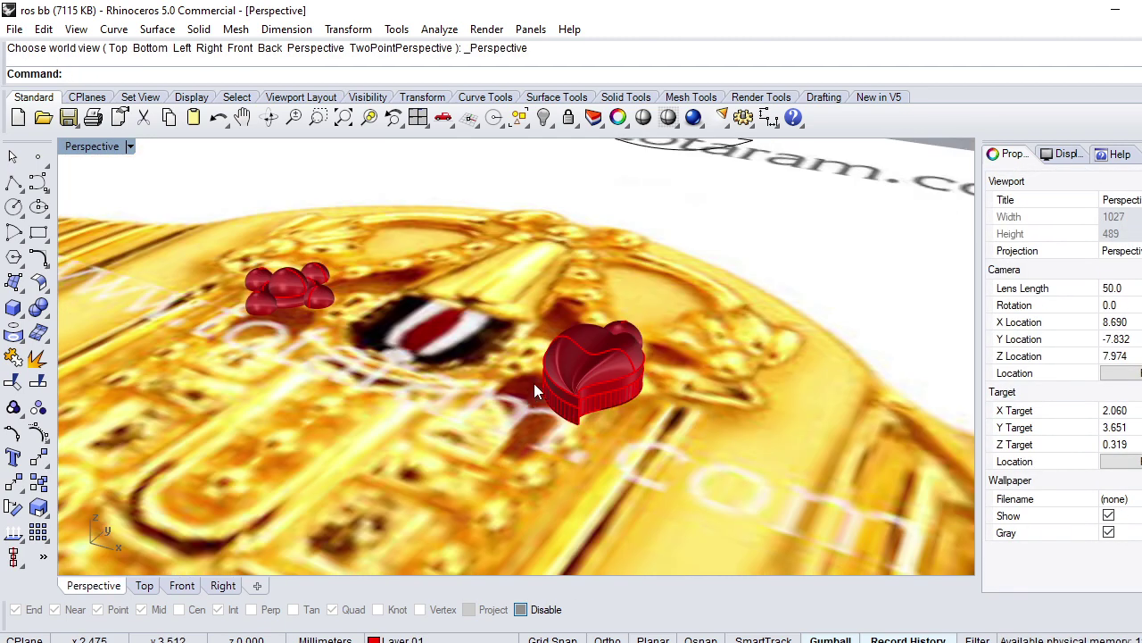
# Step: Show the hidden pendant parts and raise the drop-and-sphere group slightly
pyautogui.write('s')
pyautogui.press('Return')
pyautogui.click(633, 382)
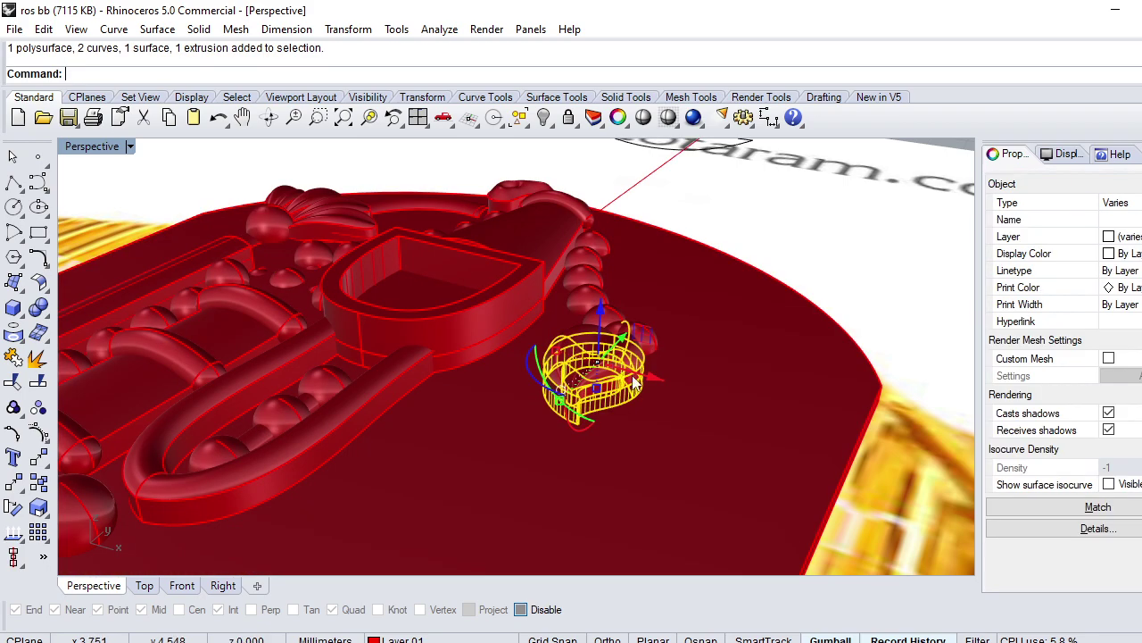
pyautogui.moveTo(634, 382)
pyautogui.mouseDown(button='right')
pyautogui.moveTo(479, 345)
pyautogui.moveTo(575, 355)
pyautogui.moveTo(540, 388)
pyautogui.mouseUp(button='right')
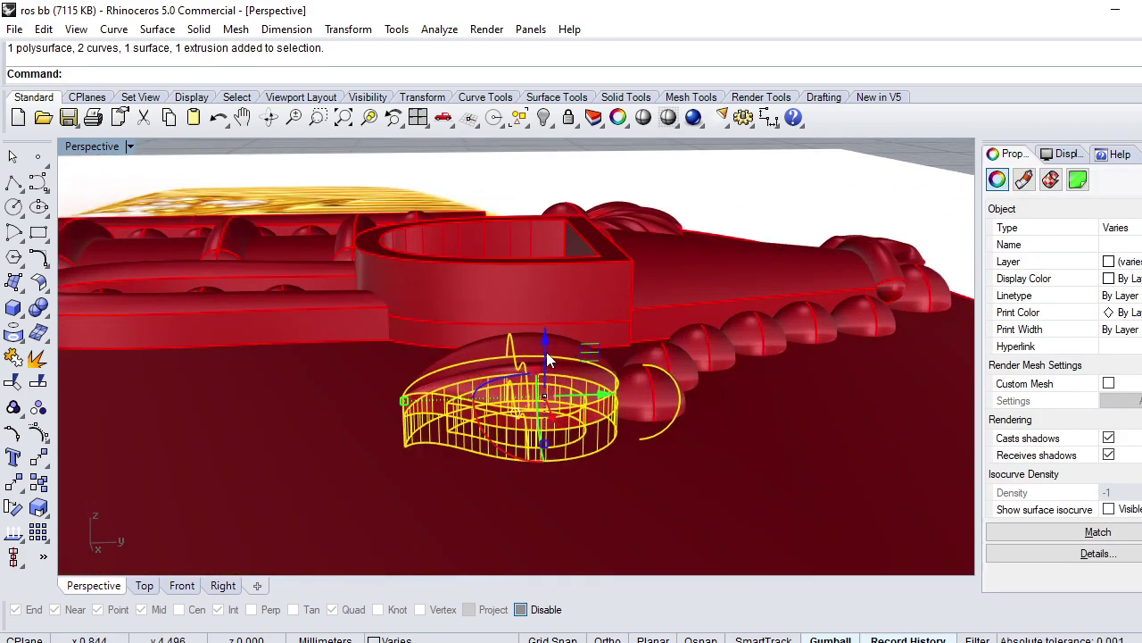
pyautogui.moveTo(549, 357); pyautogui.dragTo(551, 366)
pyautogui.write('T')
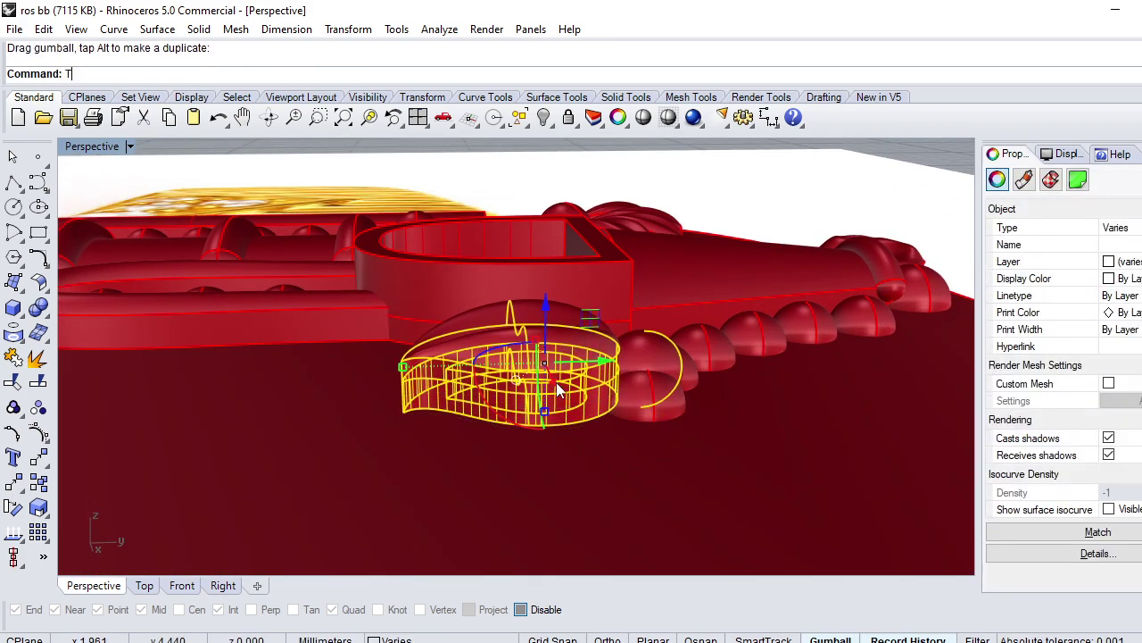
# Step: Regroup the beads near the drop and delete the leftover extra bead
pyautogui.write('op')
pyautogui.press('Return')
pyautogui.press('Escape')
pyautogui.click(673, 241)
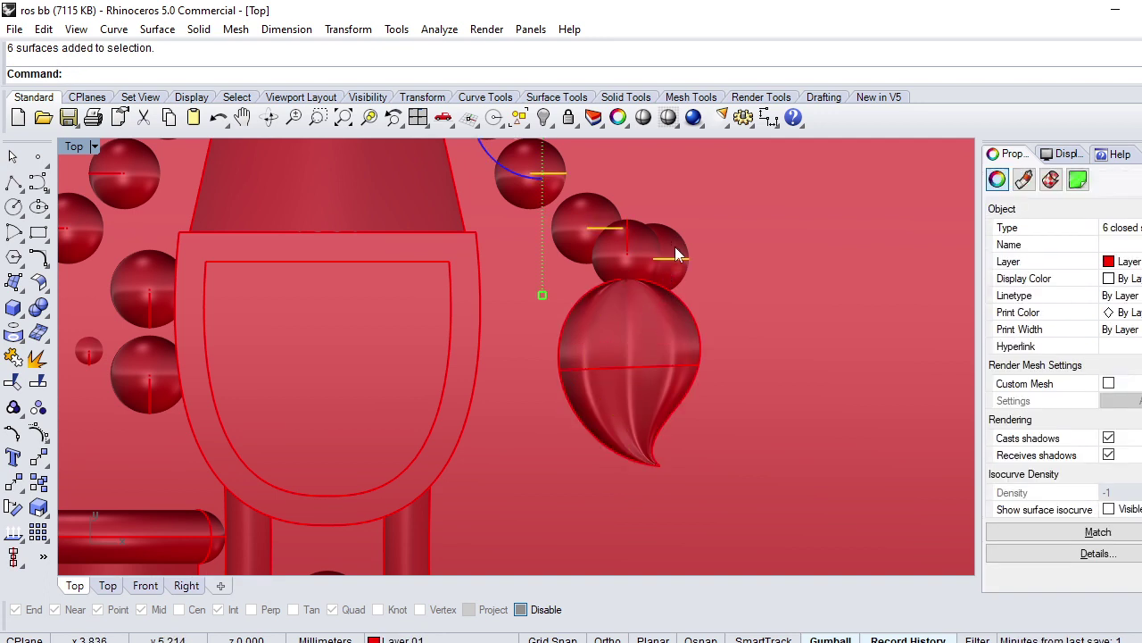
pyautogui.keyDown('ctrl'); pyautogui.click(675, 256); pyautogui.keyUp('ctrl')
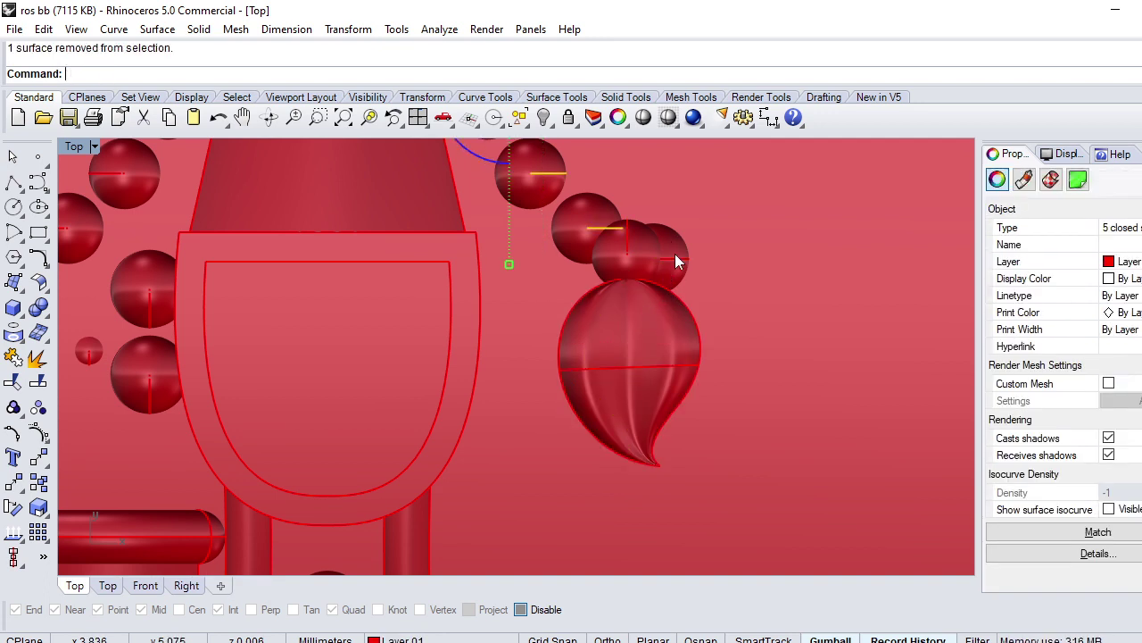
pyautogui.write('Group')
pyautogui.press('Return')
pyautogui.click(676, 257)
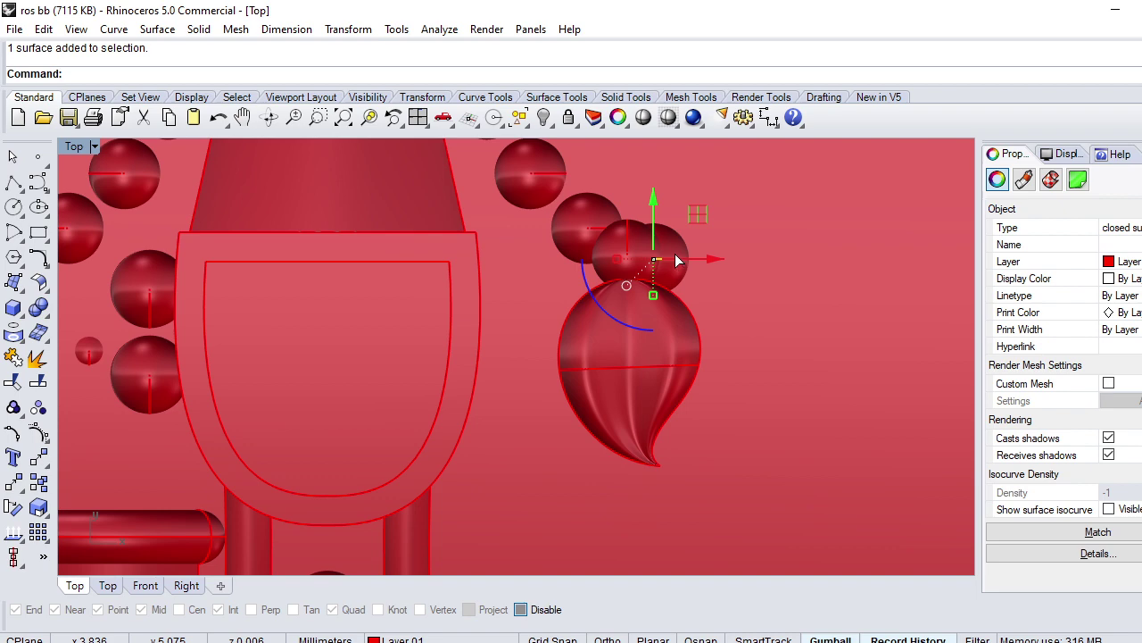
pyautogui.press('Delete')
# Step: Raise the left ornament group slightly upward
pyautogui.scroll(-5, 632, 335)
pyautogui.scroll(-3, 632, 335)
pyautogui.scroll(4, 425, 372)
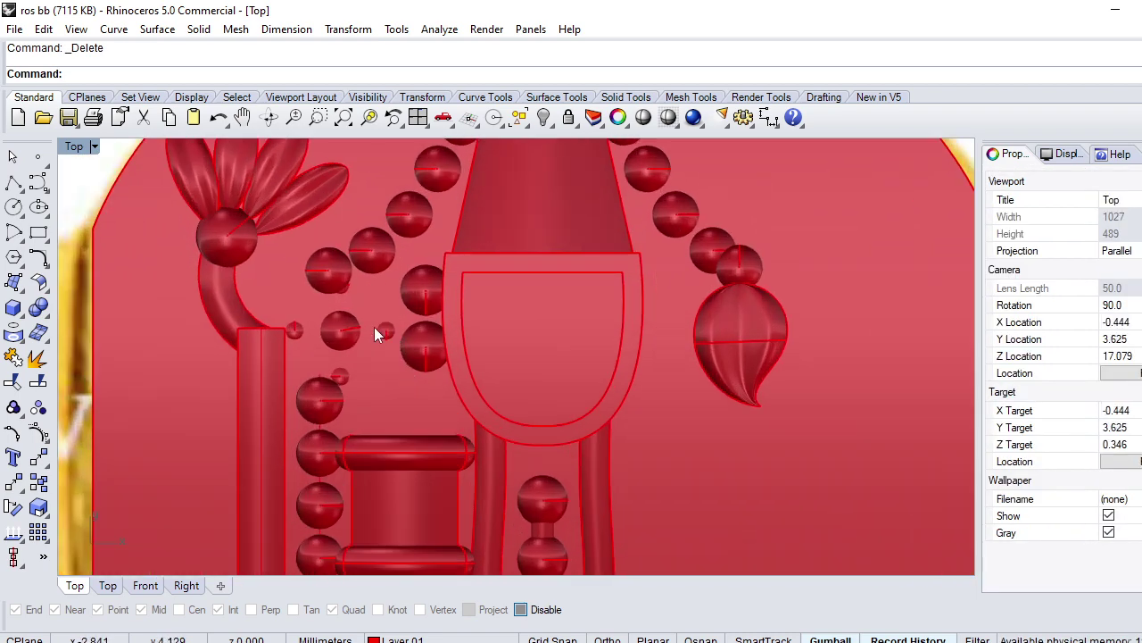
pyautogui.click(350, 329)
pyautogui.scroll(2, 377, 364)
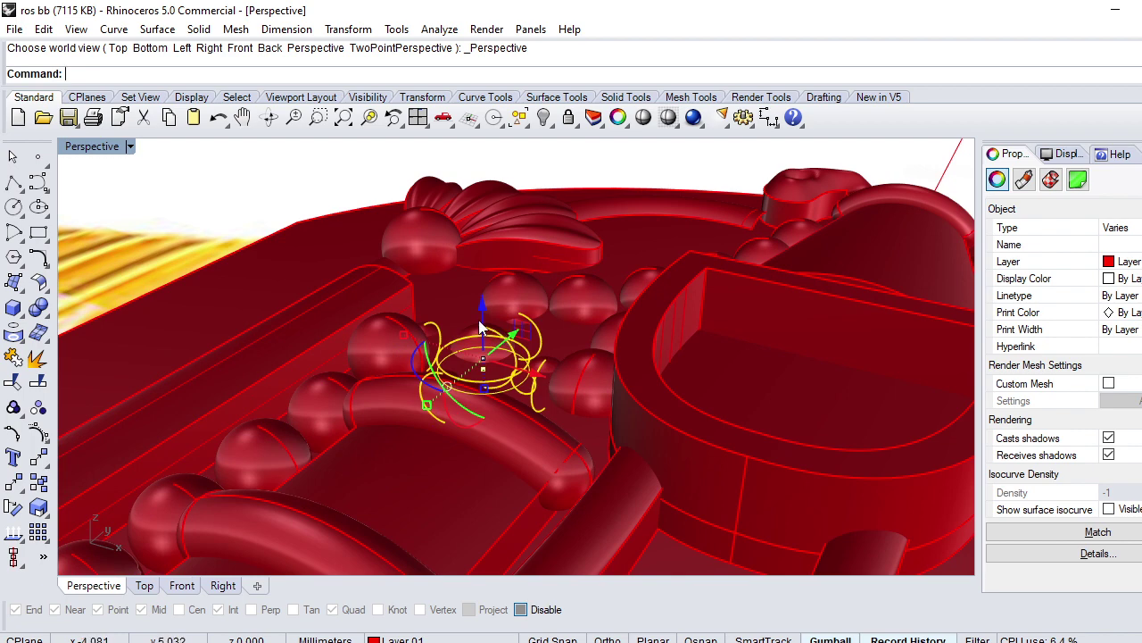
pyautogui.moveTo(482, 329); pyautogui.dragTo(479, 303)
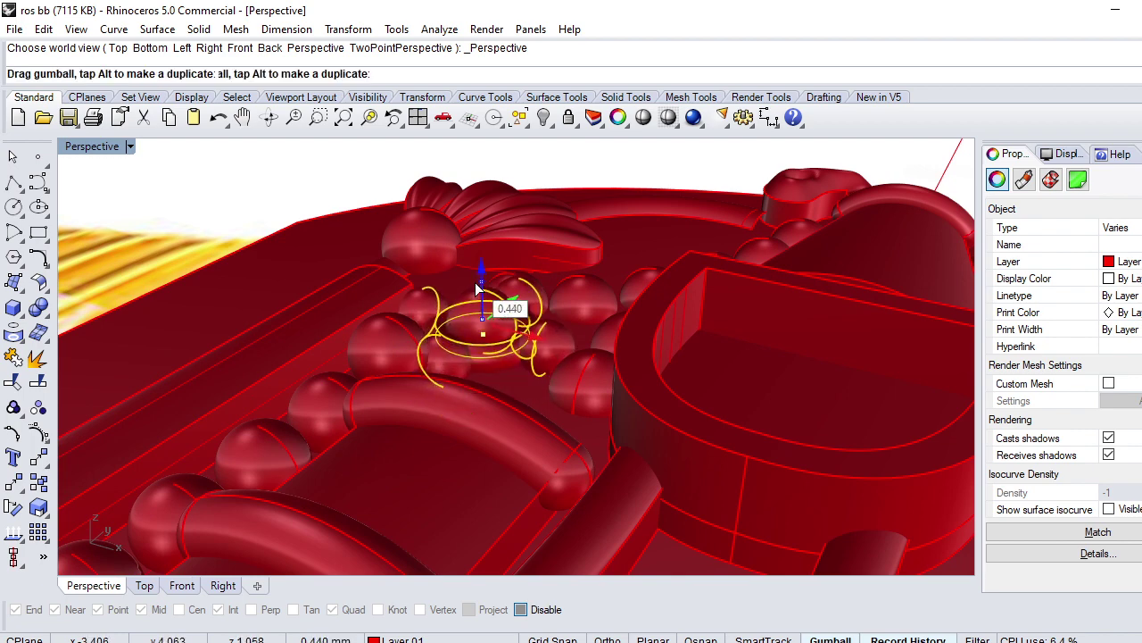
pyautogui.write('T')
pyautogui.press('Return')
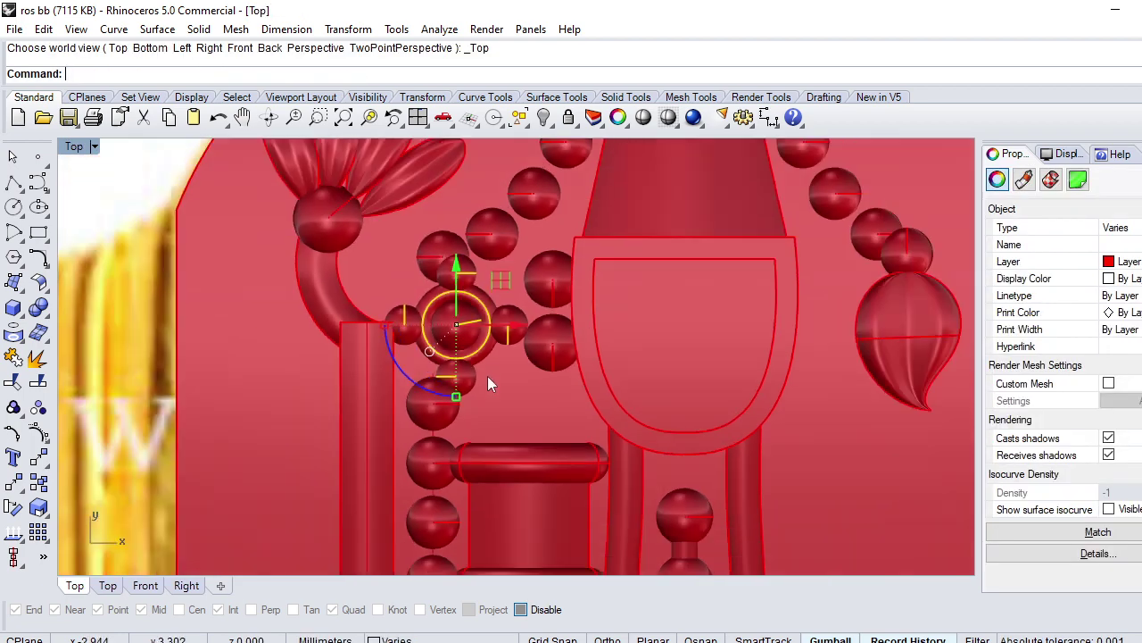
# Step: Ungroup the rosette beads by the left ornament and delete the single stray sphere
pyautogui.scroll(2, 428, 257)
pyautogui.click(409, 253)
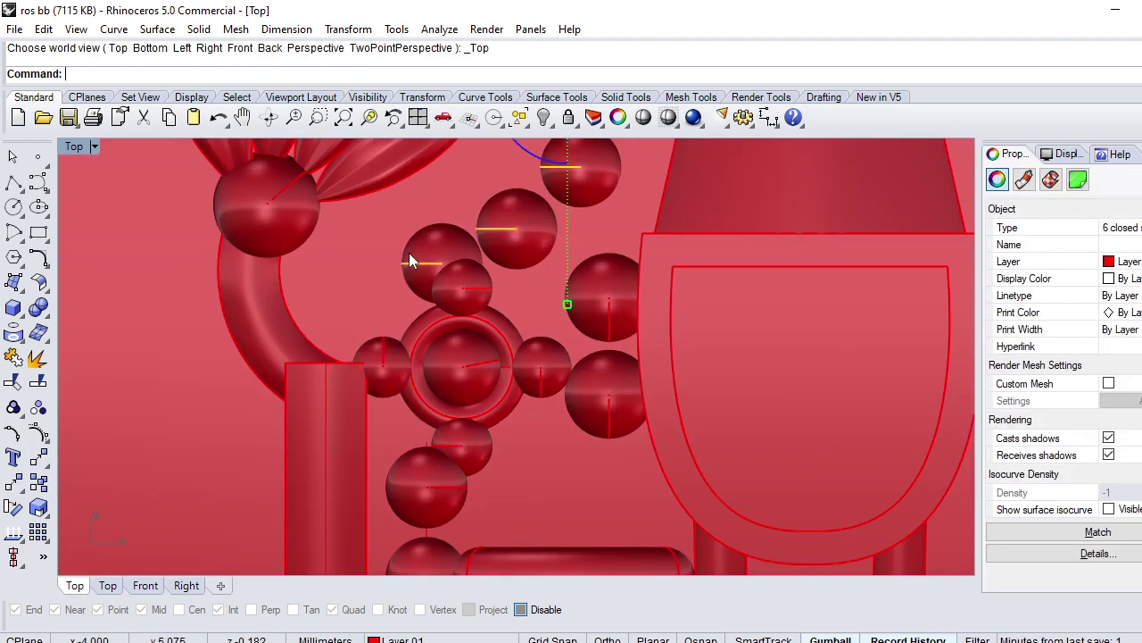
pyautogui.rightClick(14, 406)
pyautogui.keyDown('ctrl'); pyautogui.click(394, 259); pyautogui.keyUp('ctrl')
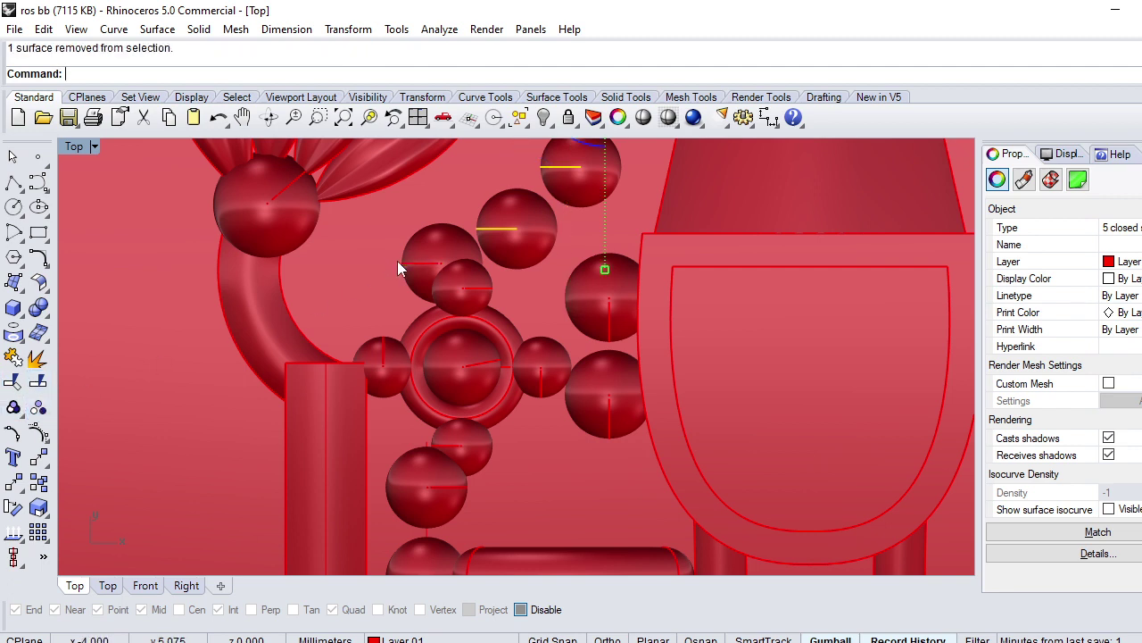
pyautogui.click(14, 406)
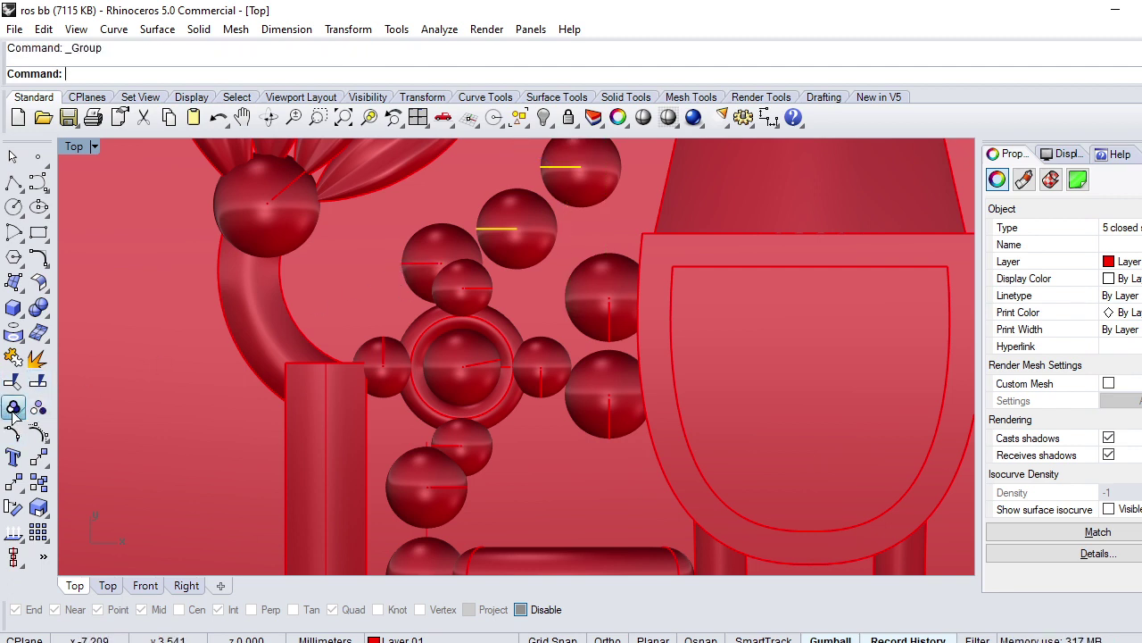
pyautogui.click(425, 260)
pyautogui.press('Delete')
# Step: Move the grouped rosette slightly upward
pyautogui.click(478, 315)
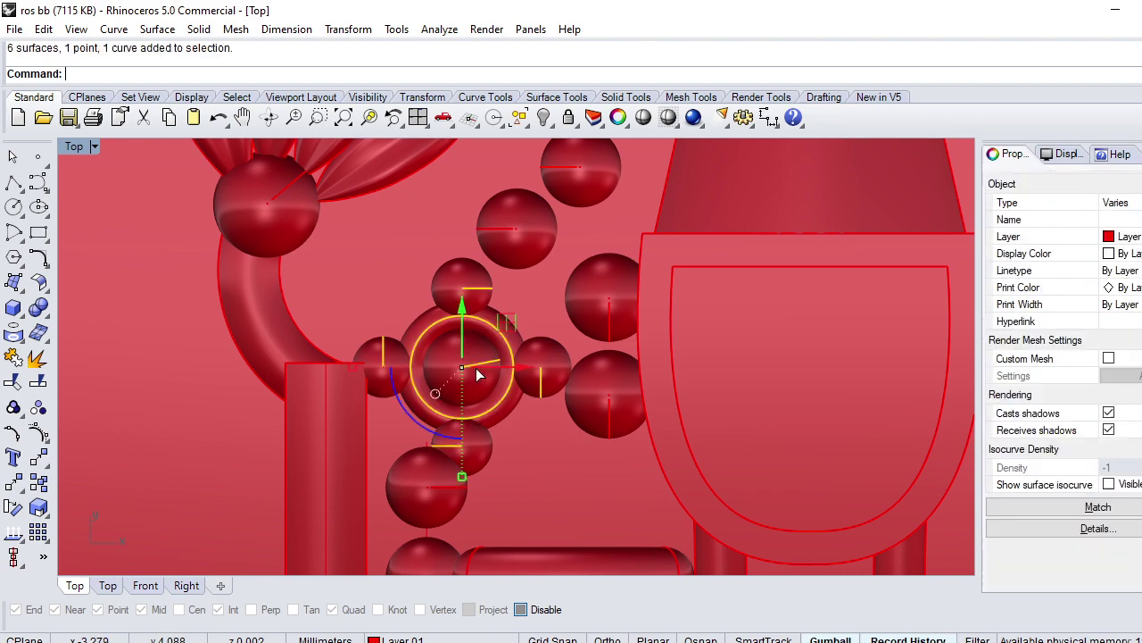
pyautogui.moveTo(460, 323); pyautogui.dragTo(444, 300)
pyautogui.scroll(-3, 446, 308)
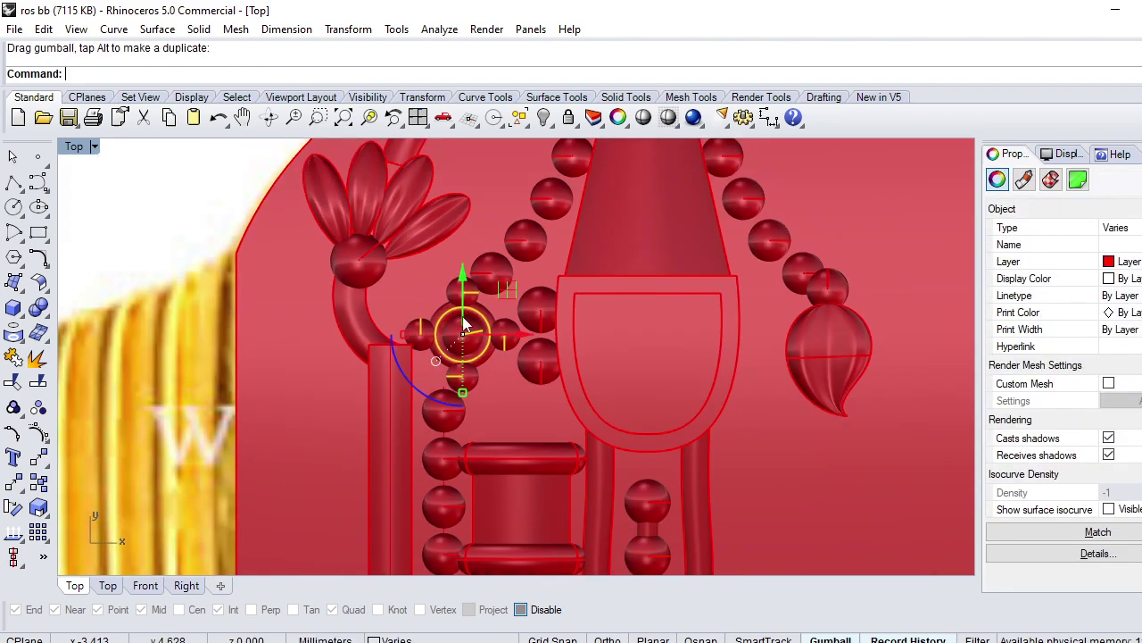
pyautogui.scroll(-2, 455, 317)
pyautogui.scroll(-2, 464, 323)
# Step: Select the rosette group plus the lower and upper spheres beside it
pyautogui.click(730, 227)
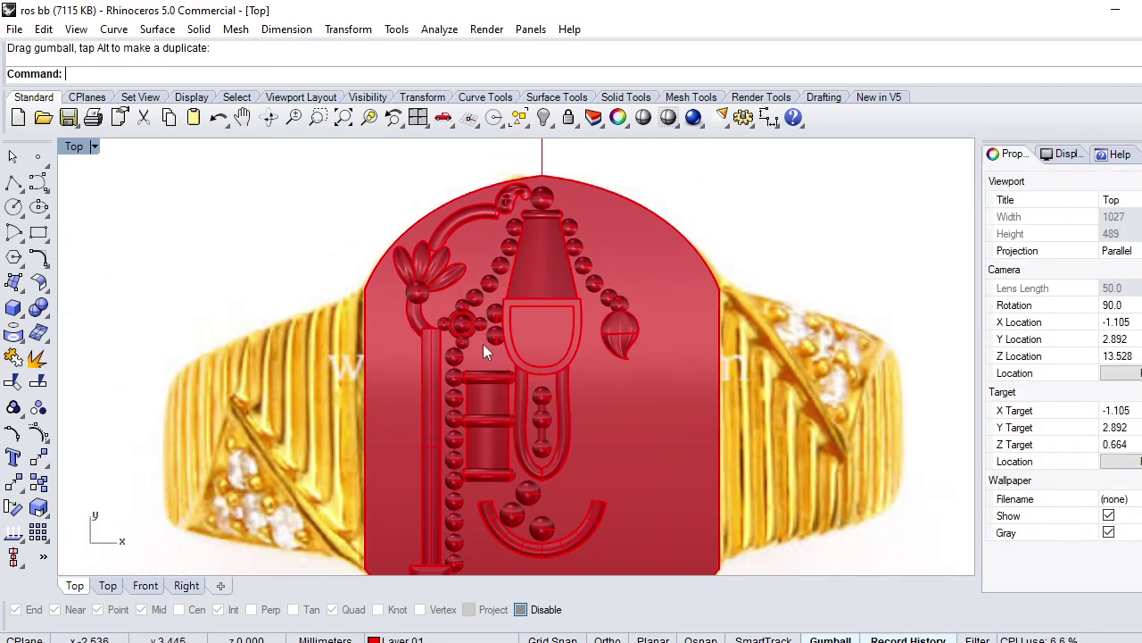
pyautogui.scroll(3, 475, 337)
pyautogui.scroll(2, 463, 319)
pyautogui.click(464, 313)
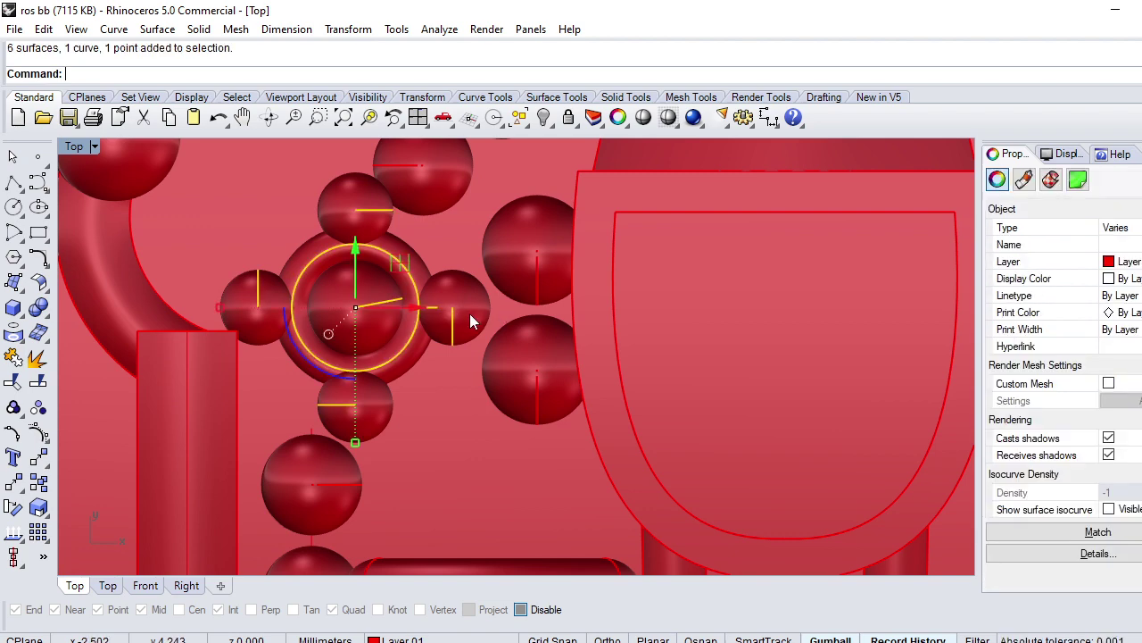
pyautogui.click(522, 366)
pyautogui.keyDown('shift'); pyautogui.click(542, 299); pyautogui.keyUp('shift')
pyautogui.scroll(-4, 547, 321)
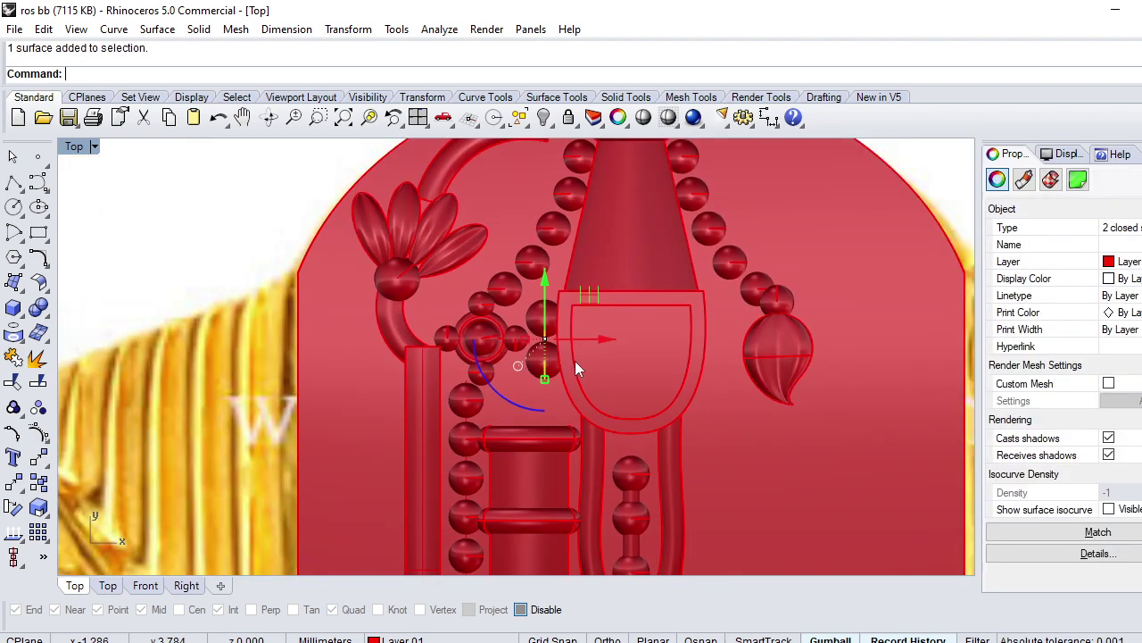
# Step: Mirror the selection across the vertical line through the shield's top midpoint
pyautogui.write('mirror')
pyautogui.press('Return')
pyautogui.click(632, 304)
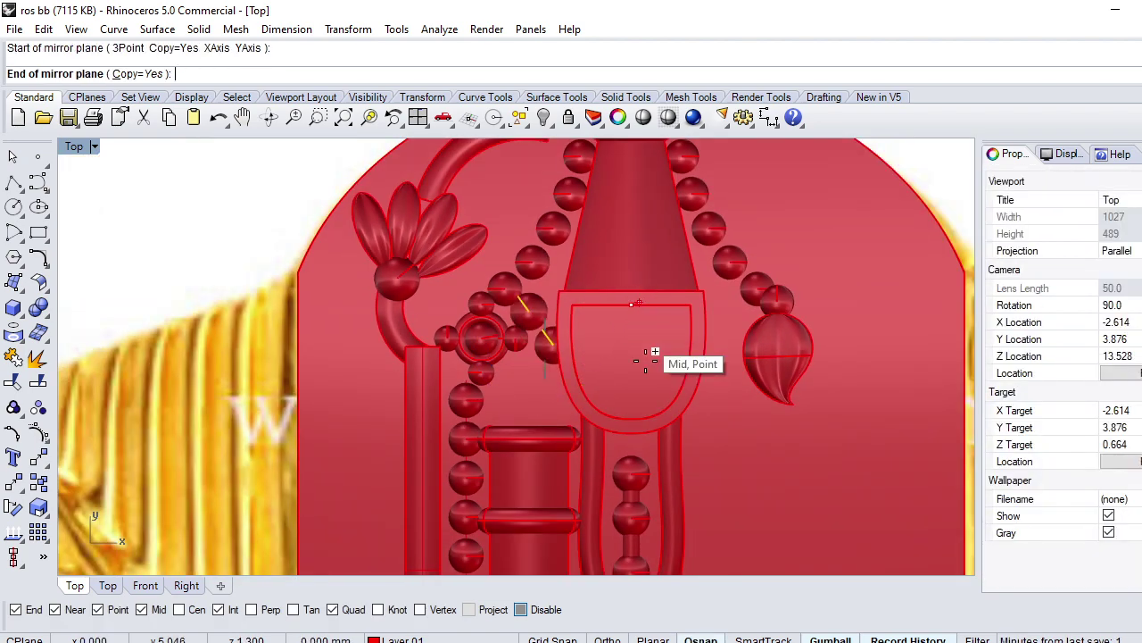
pyautogui.click(632, 406)
pyautogui.scroll(-3, 619, 345)
pyautogui.scroll(2, 599, 472)
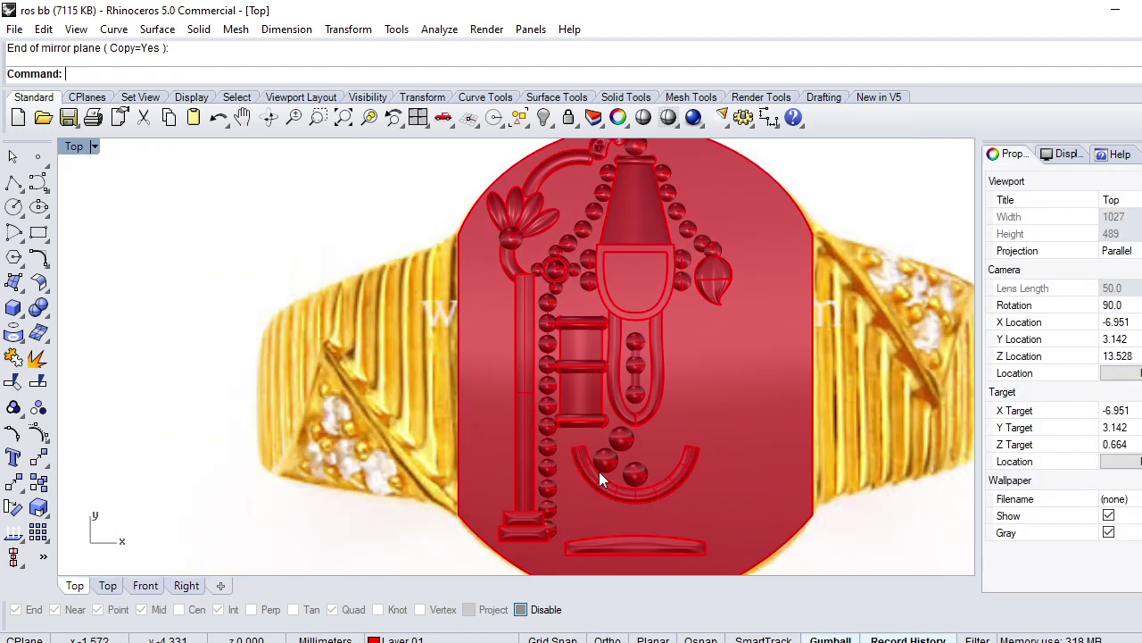
pyautogui.scroll(-2, 599, 471)
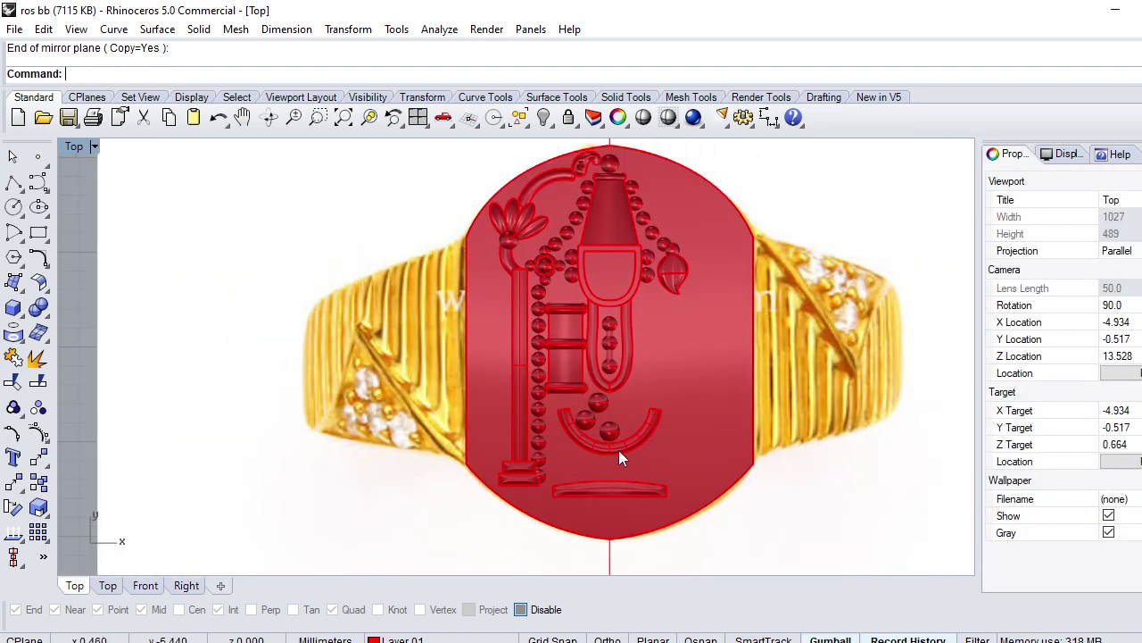
pyautogui.scroll(-2, 591, 425)
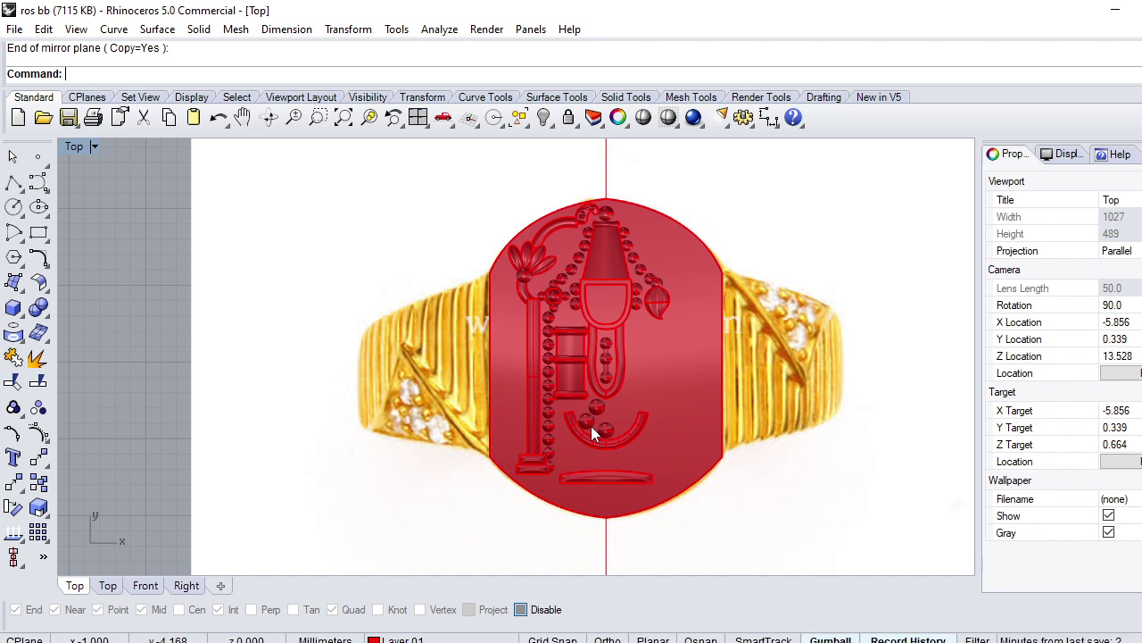
# Step: Isolate the red shield extrusion in Perspective and extract its top face
pyautogui.write('p')
pyautogui.press('Return')
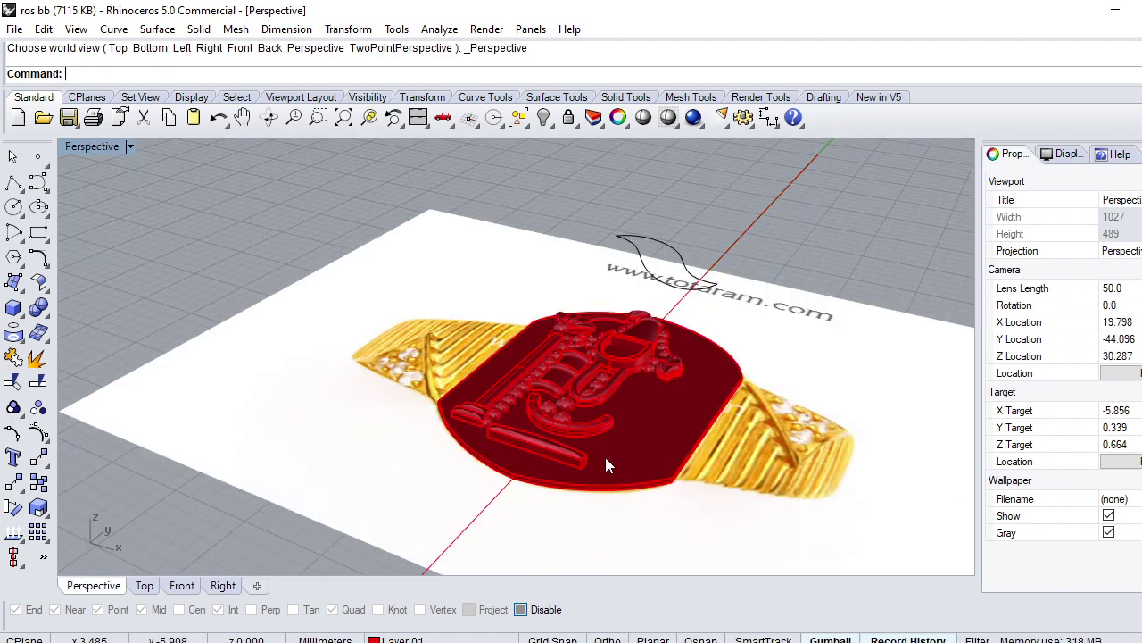
pyautogui.click(656, 438)
pyautogui.write('I')
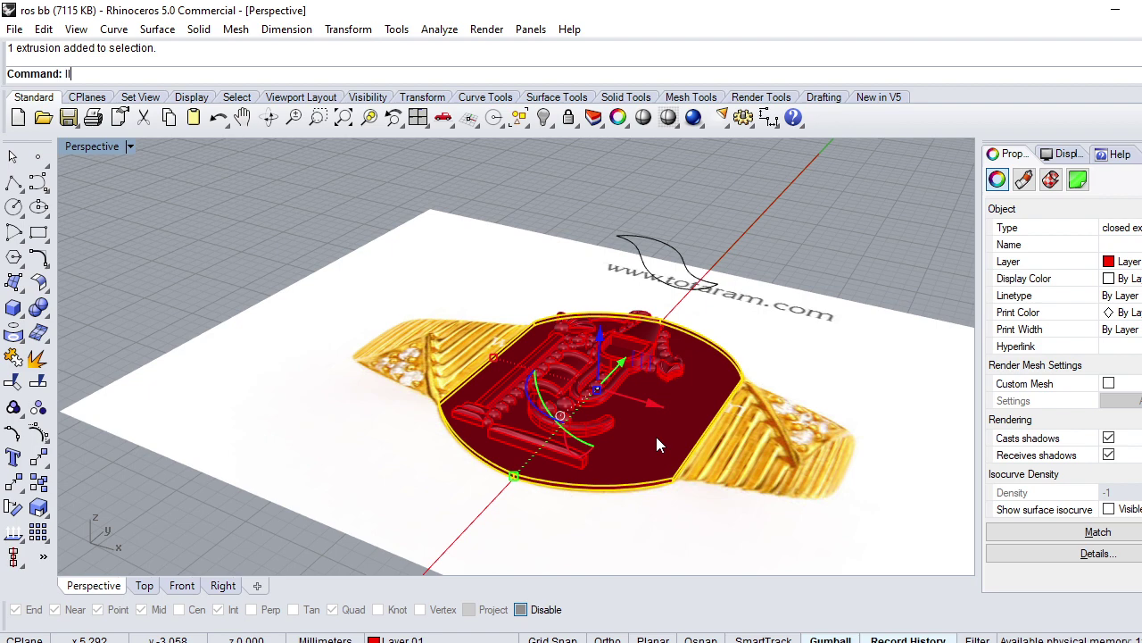
pyautogui.hotkey('ctrl', 'i')
pyautogui.hotkey('ctrl', 'h')
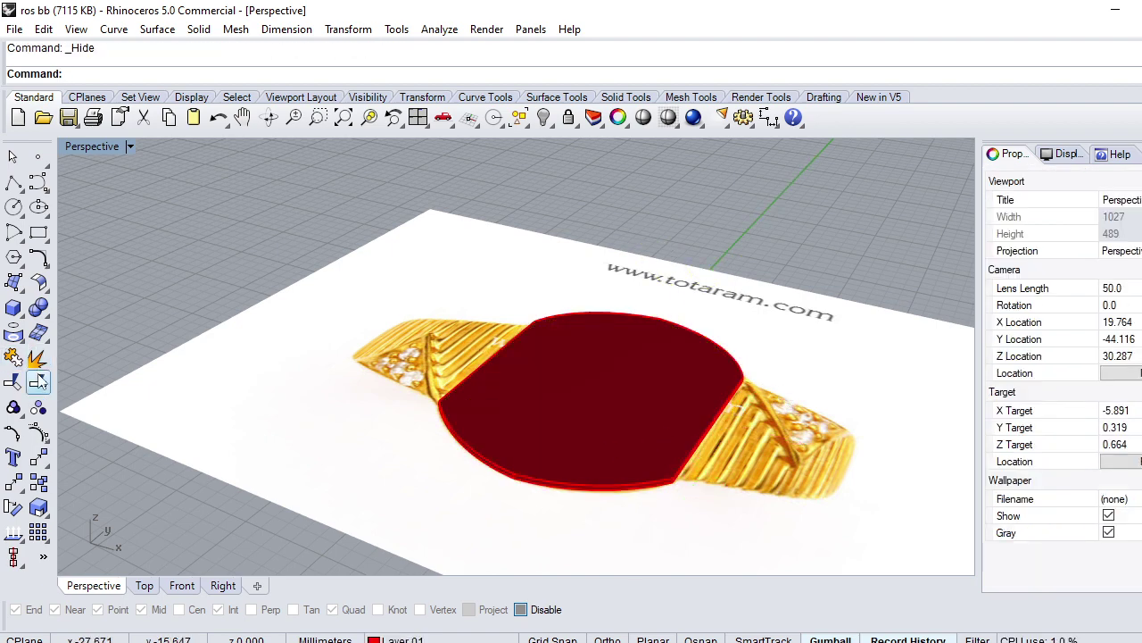
pyautogui.rightClick(38, 357)
pyautogui.click(574, 411)
# Step: Finish extracting the top face and duplicate its border curve
pyautogui.press('Return')
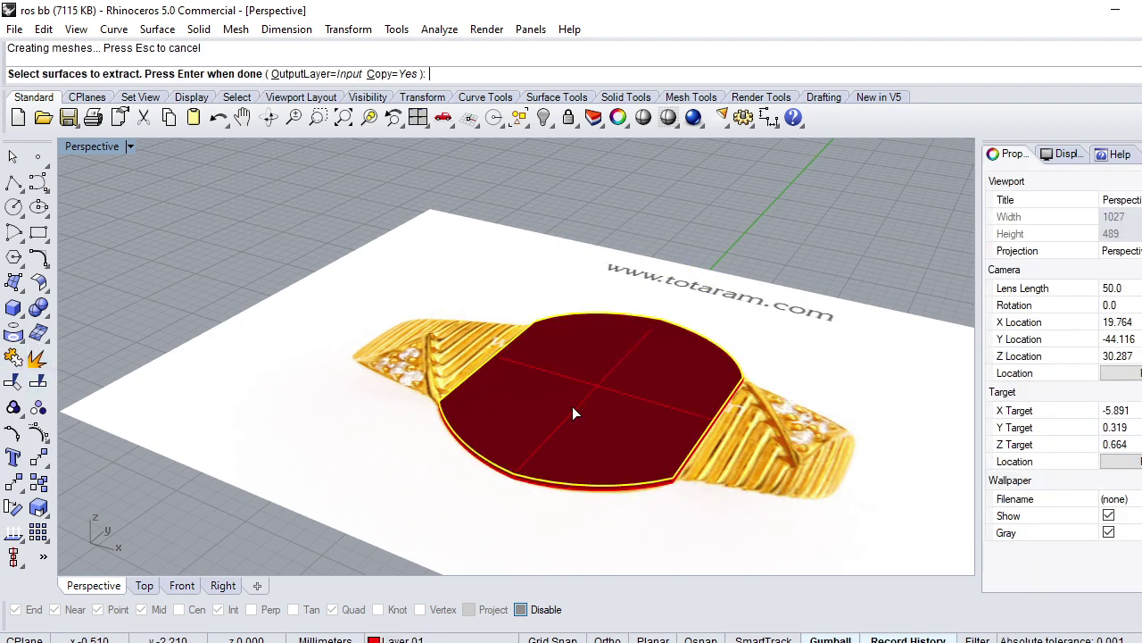
pyautogui.write('Dup')
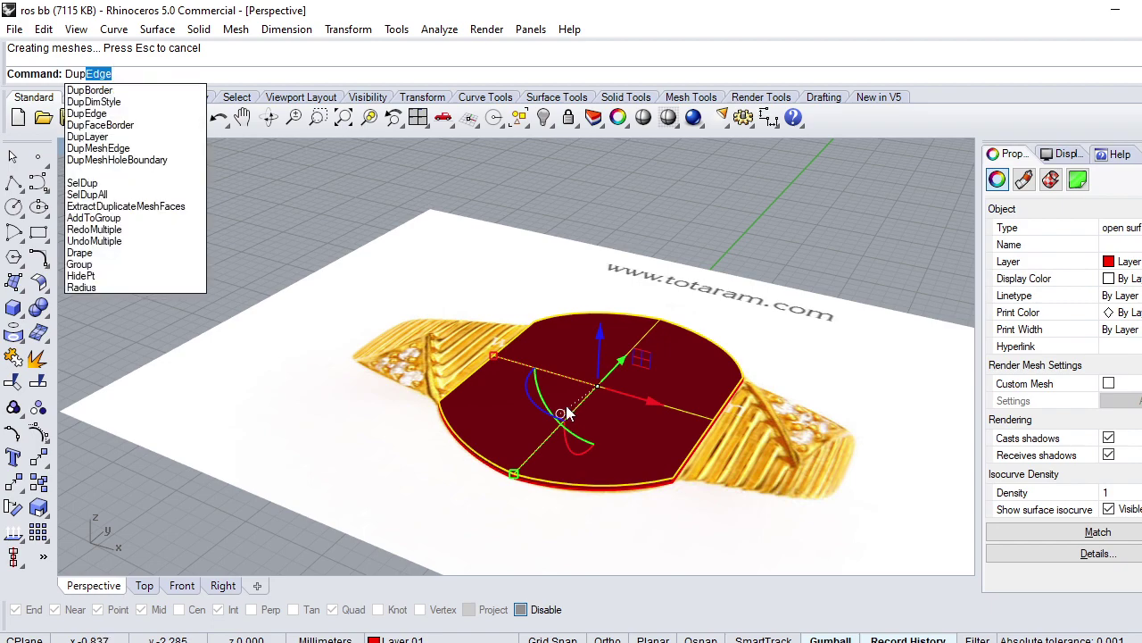
pyautogui.click(92, 90)
# Step: Hide the shield extrusion, delete the extracted surface, and show the Top view
pyautogui.click(607, 530)
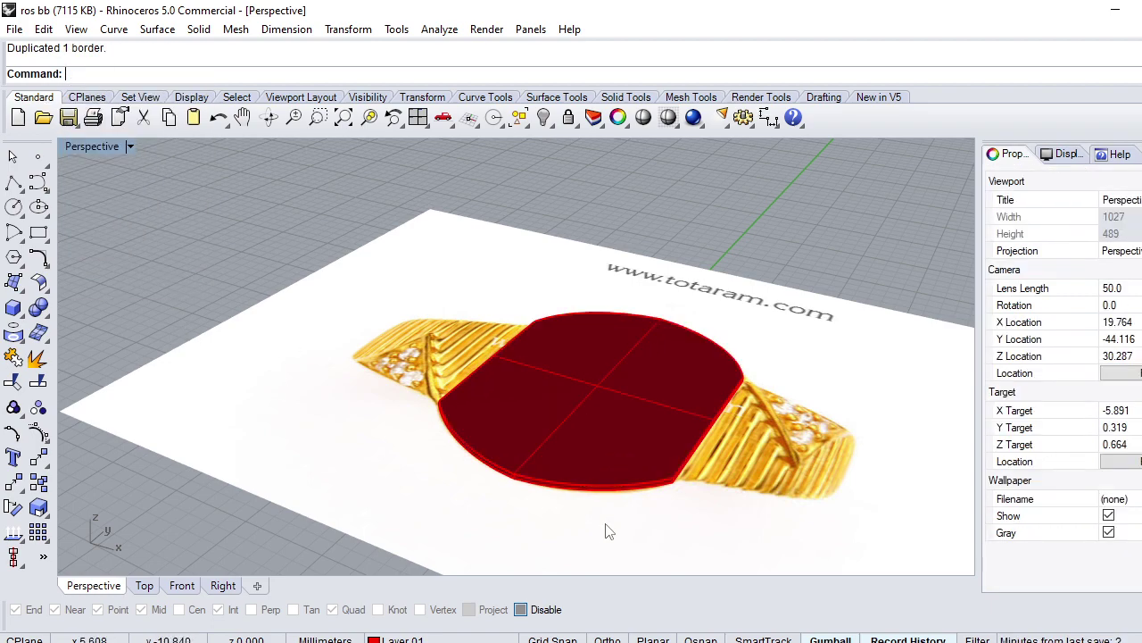
pyautogui.moveTo(607, 530); pyautogui.dragTo(559, 465, button='right')
pyautogui.click(555, 427)
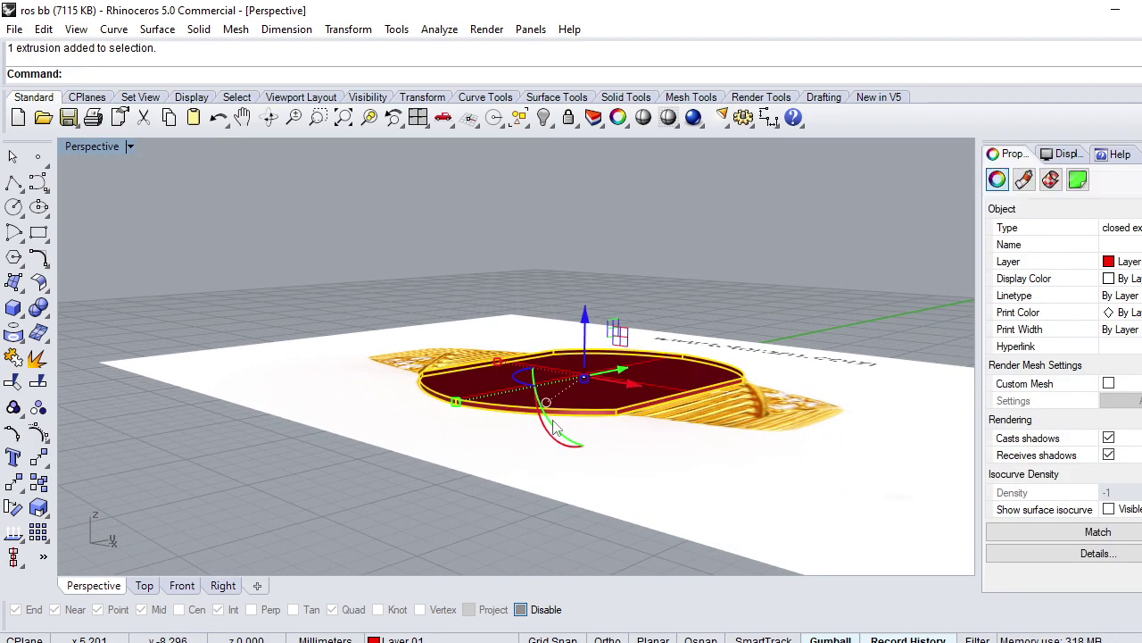
pyautogui.hotkey('ctrl', 'h')
pyautogui.click(543, 415)
pyautogui.press('Escape')
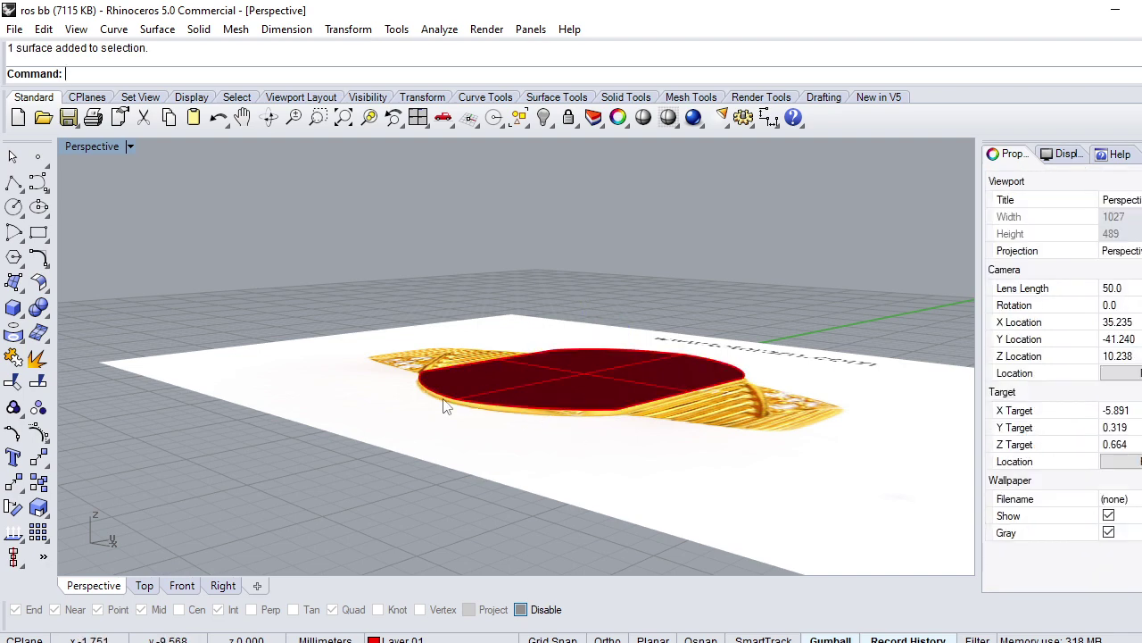
pyautogui.click(446, 406)
pyautogui.click(497, 460)
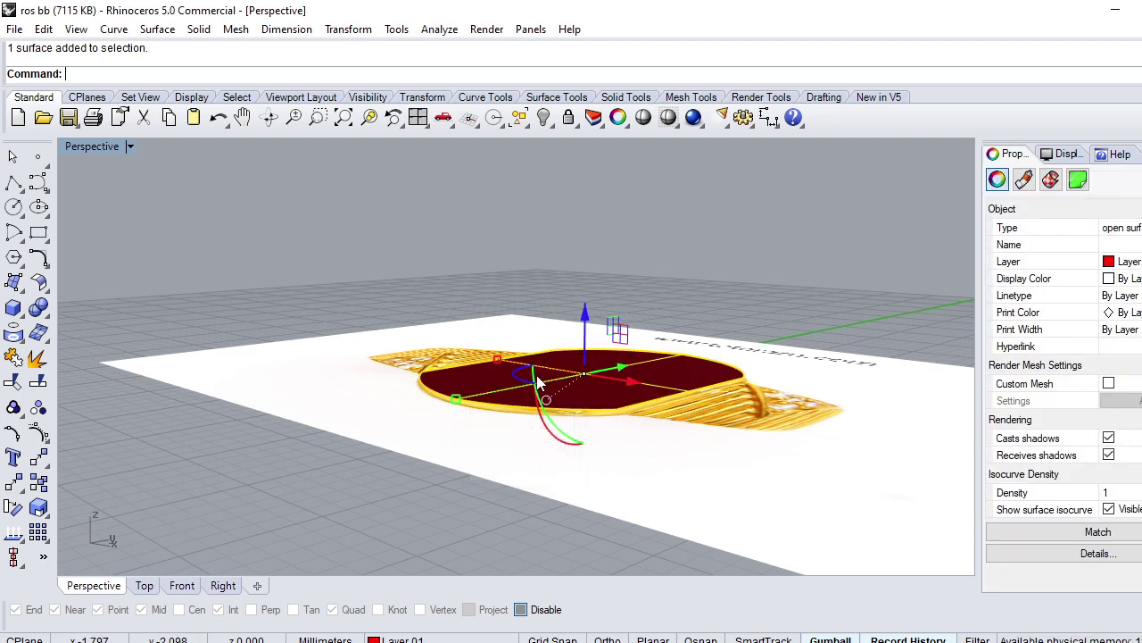
pyautogui.press('Delete')
pyautogui.write('Top')
pyautogui.press('Return')
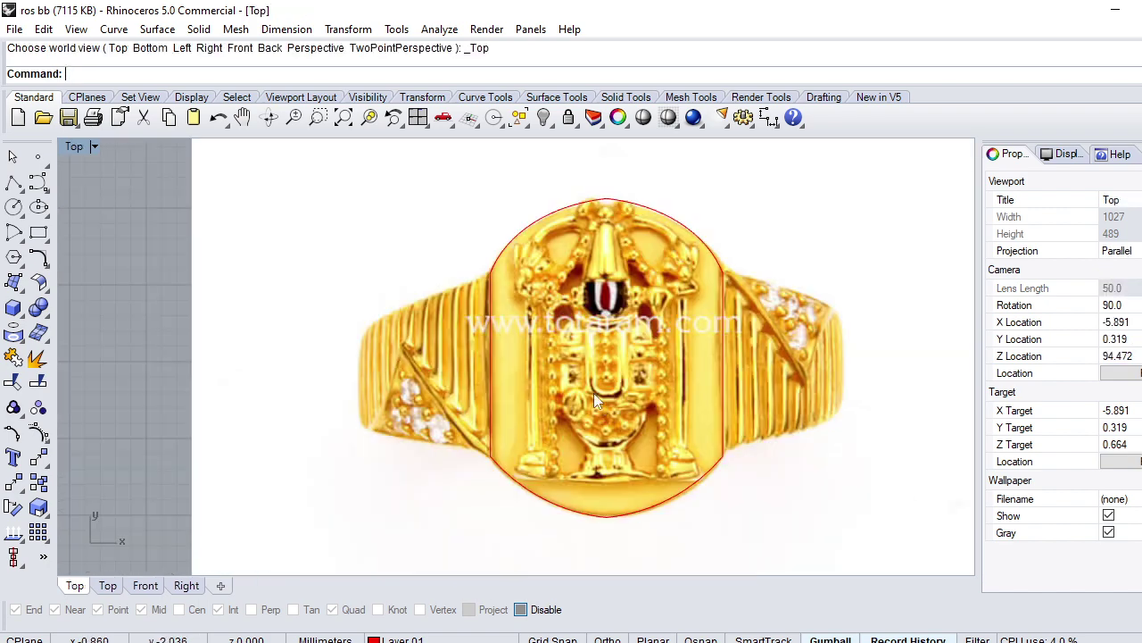
# Step: In the Front view, draw a circle centred at the origin, entering 7
pyautogui.write('Front')
pyautogui.press('Return')
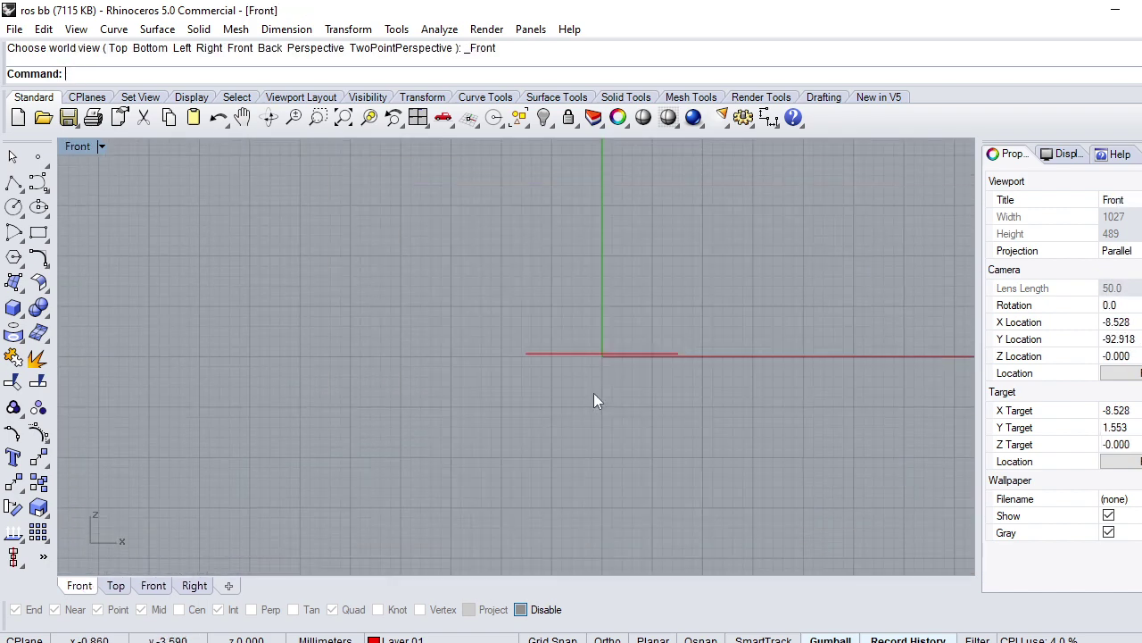
pyautogui.click(14, 207)
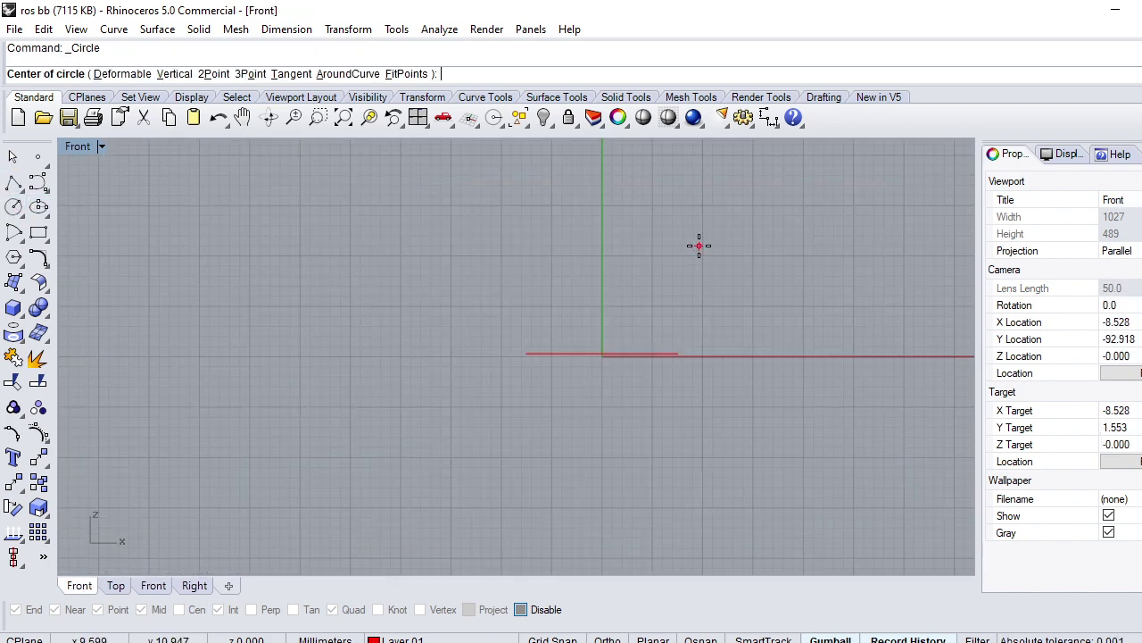
pyautogui.write('0')
pyautogui.press('Return')
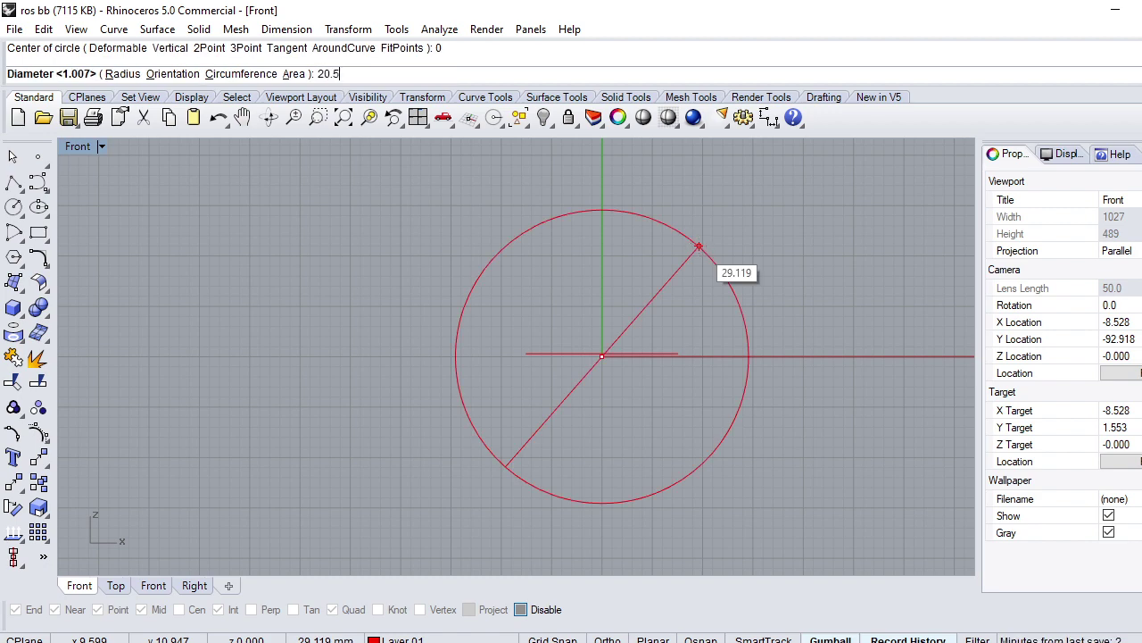
pyautogui.write('7')
pyautogui.press('Return')
# Step: Mark the circle's area centroid and select it with the horizontal line
pyautogui.click(577, 458)
pyautogui.scroll(-5, 577, 459)
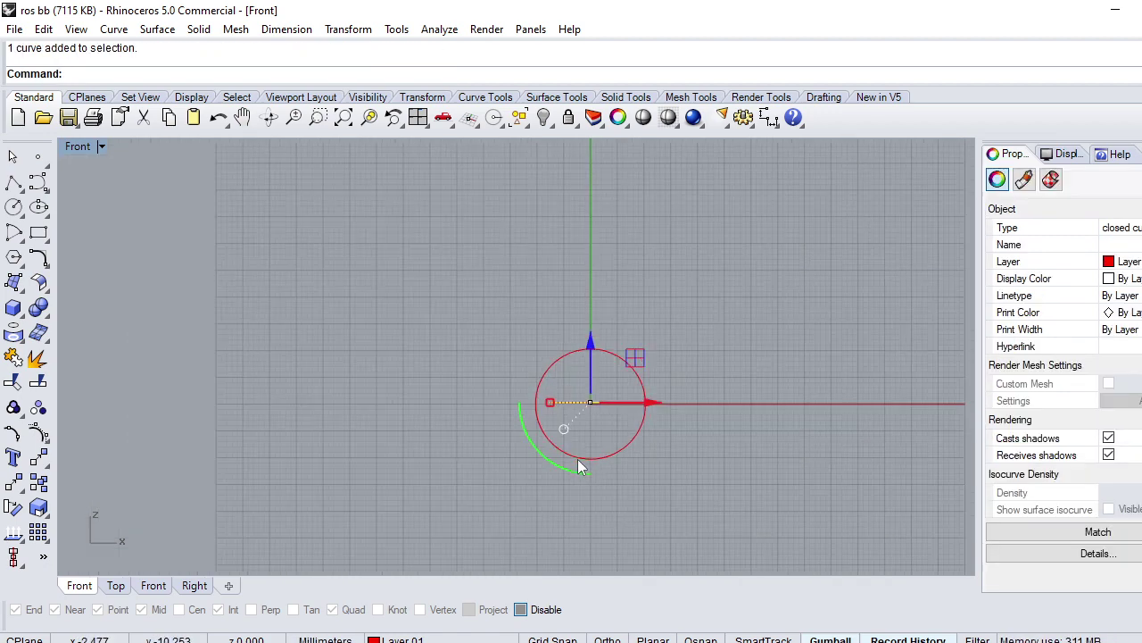
pyautogui.scroll(3, 583, 395)
pyautogui.write('AR')
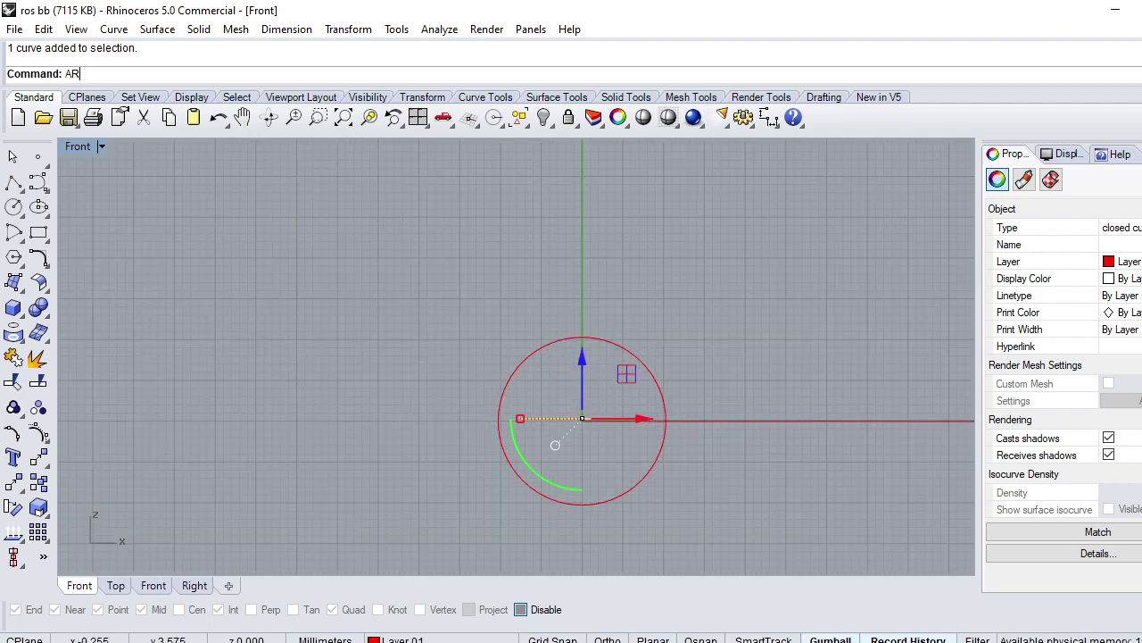
pyautogui.write('e')
pyautogui.click(112, 114)
pyautogui.scroll(3, 579, 436)
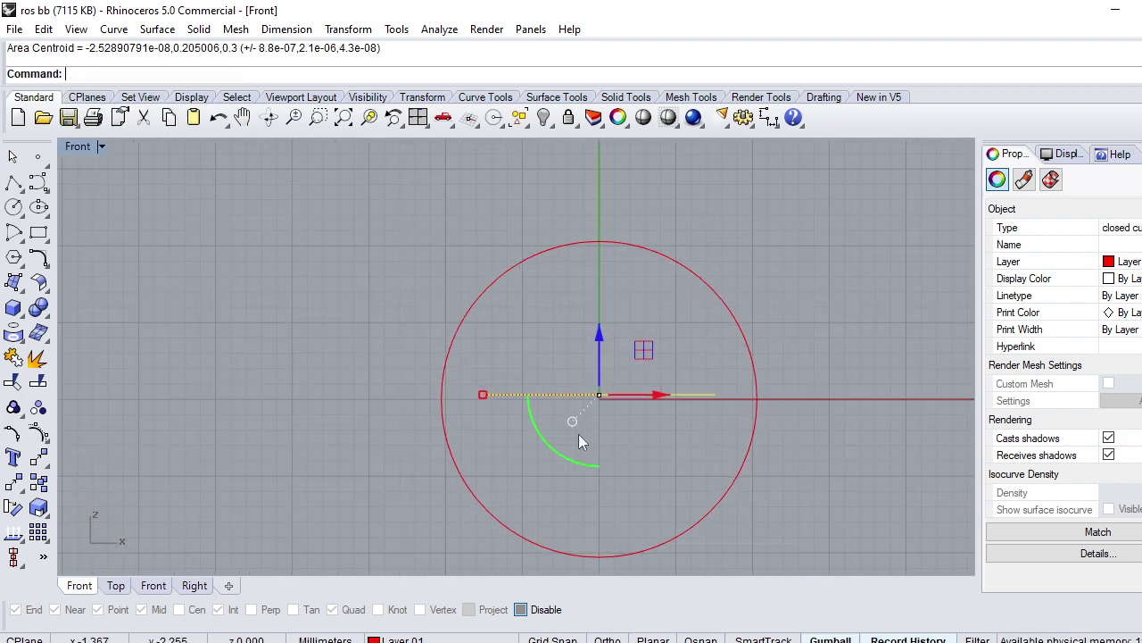
pyautogui.press('Escape')
pyautogui.moveTo(688, 349); pyautogui.dragTo(574, 455)
# Step: Start a move, cancel it, and cycle through Top, Perspective and Front views
pyautogui.write('m')
pyautogui.press('Return')
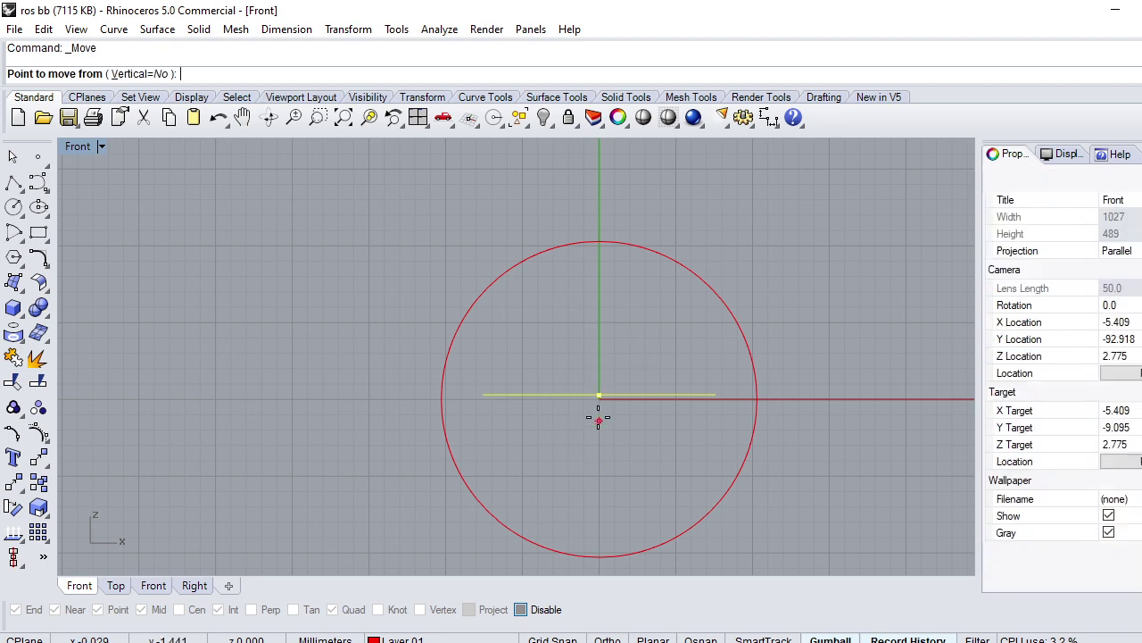
pyautogui.hotkey('ctrl', 'F1')
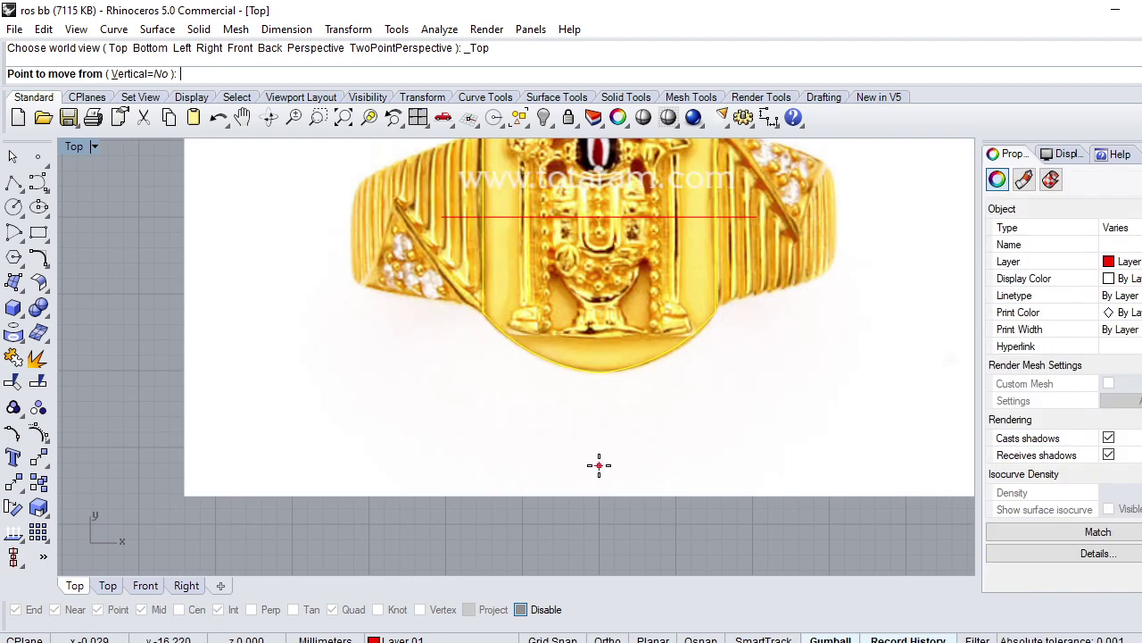
pyautogui.scroll(-3, 598, 465)
pyautogui.press('Escape')
pyautogui.hotkey('ctrl', 'F4')
pyautogui.scroll(3, 607, 411)
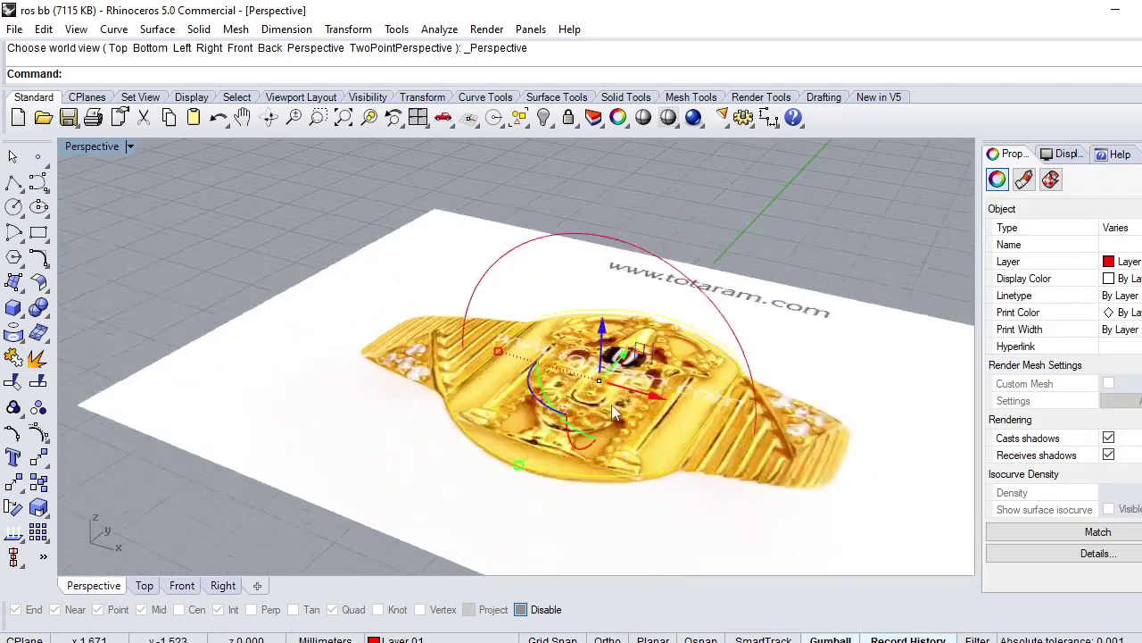
pyautogui.scroll(2, 612, 404)
pyautogui.scroll(1, 603, 440)
pyautogui.scroll(-3, 602, 437)
pyautogui.hotkey('ctrl', 'F2')
pyautogui.write('T')
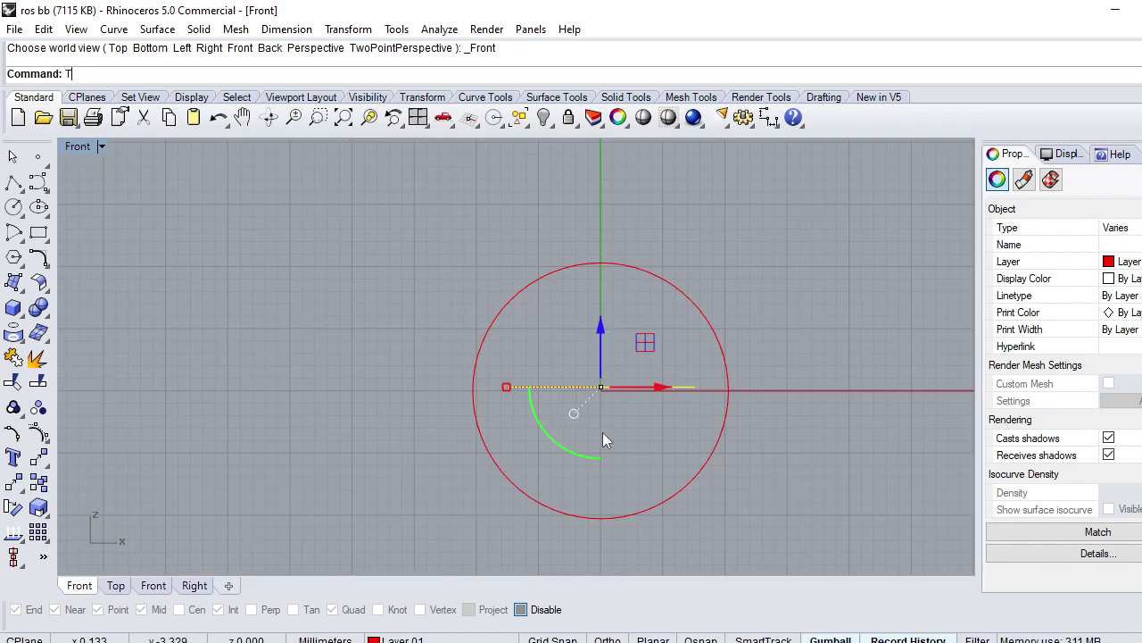
pyautogui.hotkey('ctrl', 'F1')
pyautogui.write('P')
pyautogui.hotkey('ctrl', 'F4')
pyautogui.scroll(3, 591, 392)
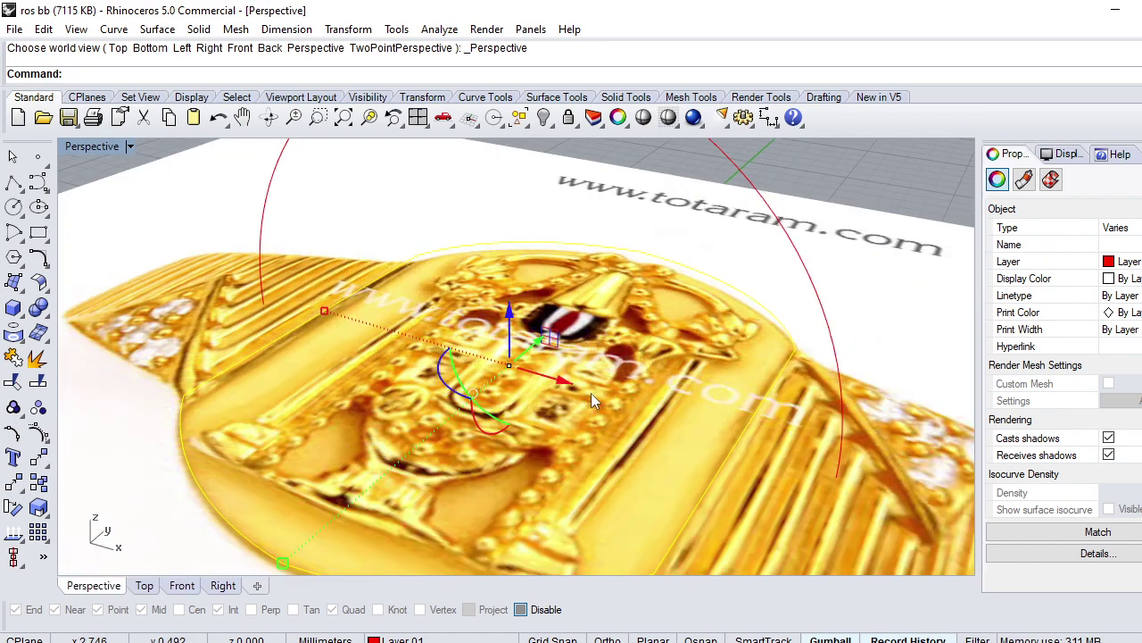
pyautogui.scroll(1, 581, 437)
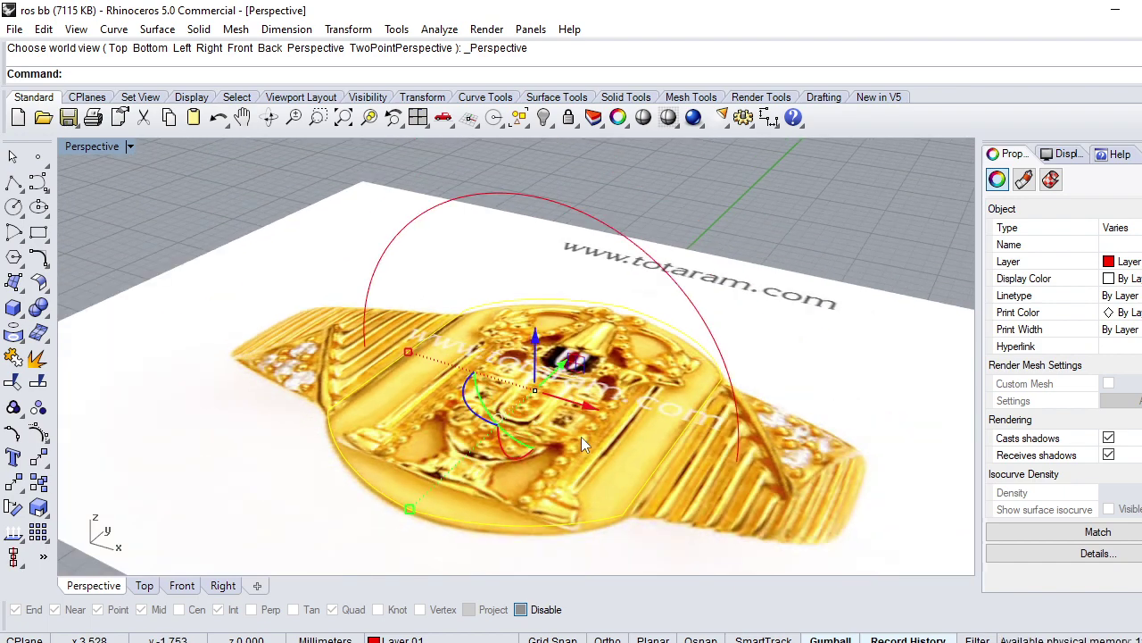
# Step: Move the circle and line up so the circle top meets the horizontal centre line
pyautogui.write('M')
pyautogui.press('Return')
pyautogui.click(534, 389)
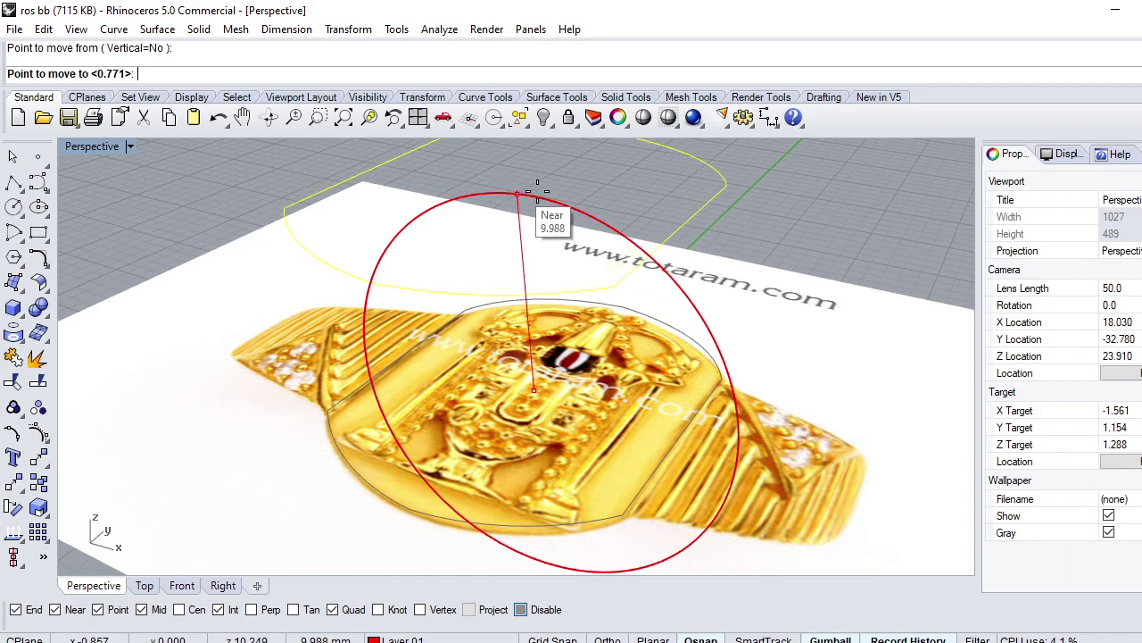
pyautogui.click(535, 194)
pyautogui.hotkey('ctrl', 'F1')
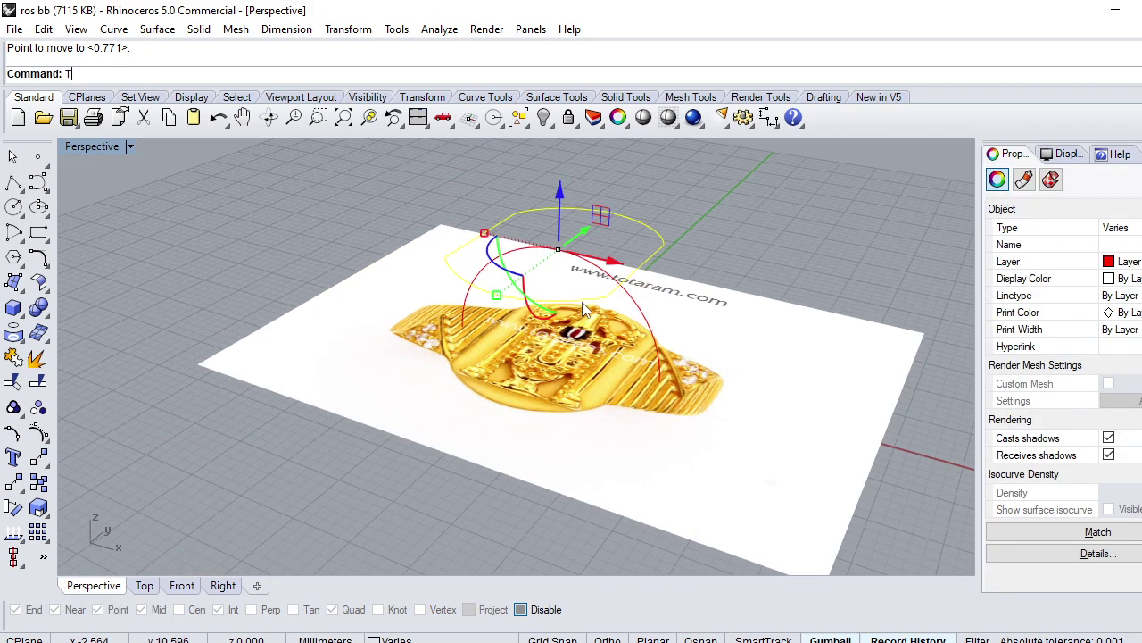
pyautogui.press('Escape')
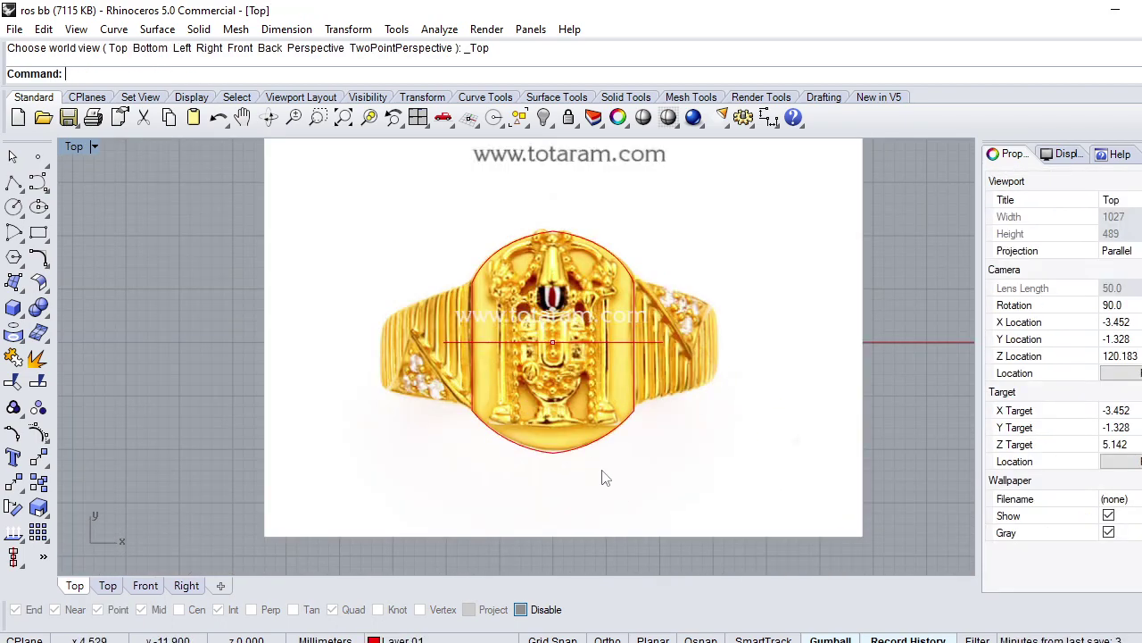
pyautogui.scroll(2, 466, 365)
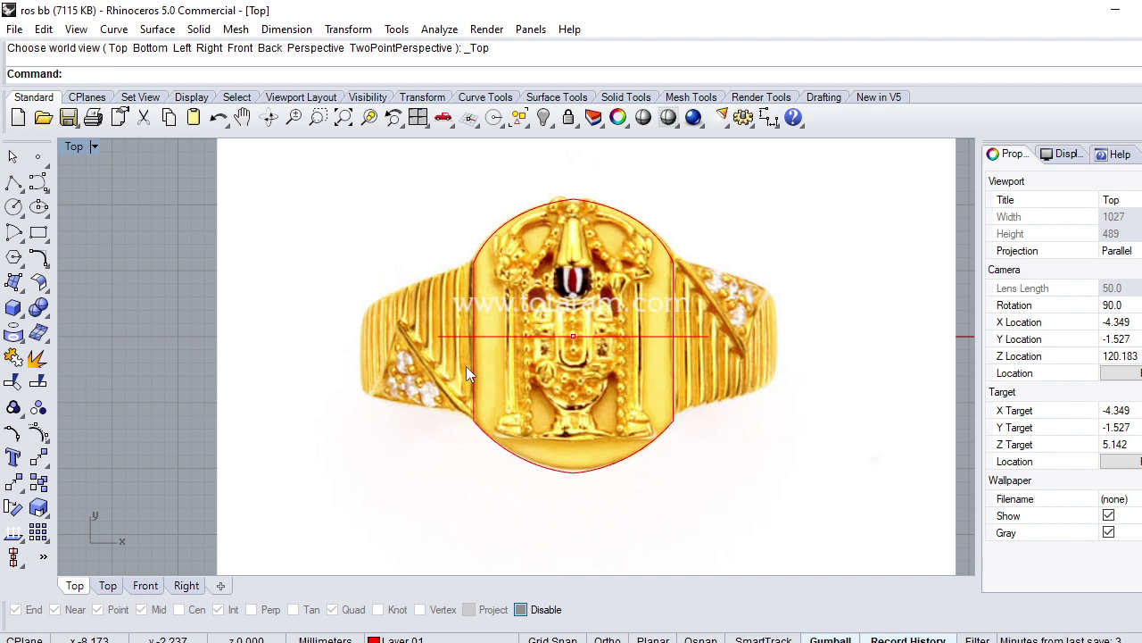
pyautogui.hotkey('ctrl', 'F2')
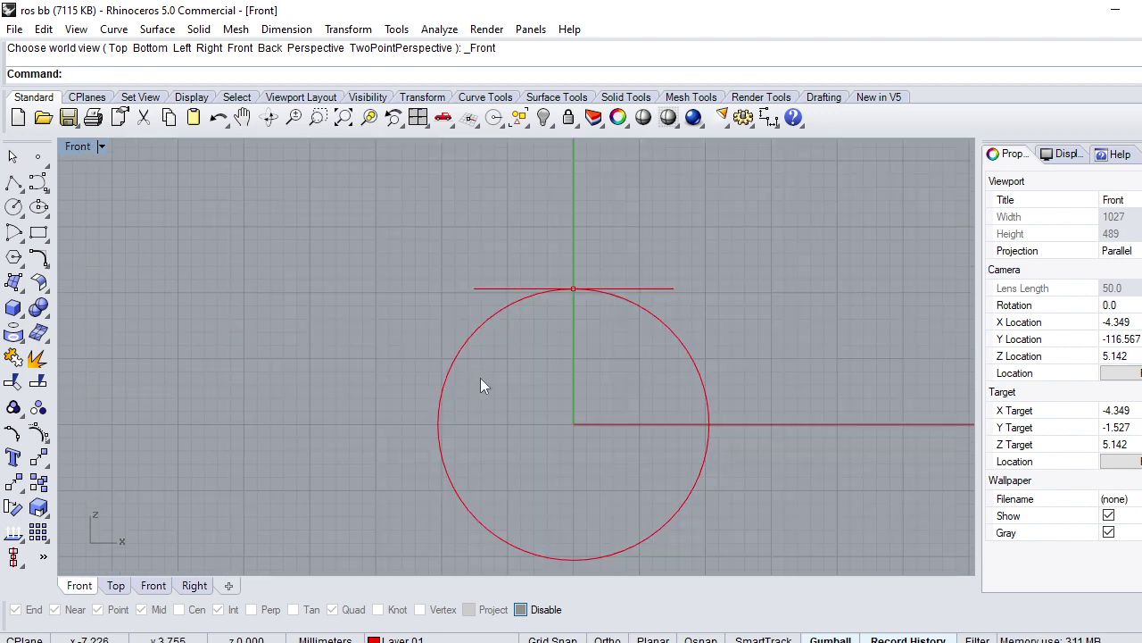
# Step: Offset the shank circle 1 mm to the outside
pyautogui.click(441, 393)
pyautogui.write('O')
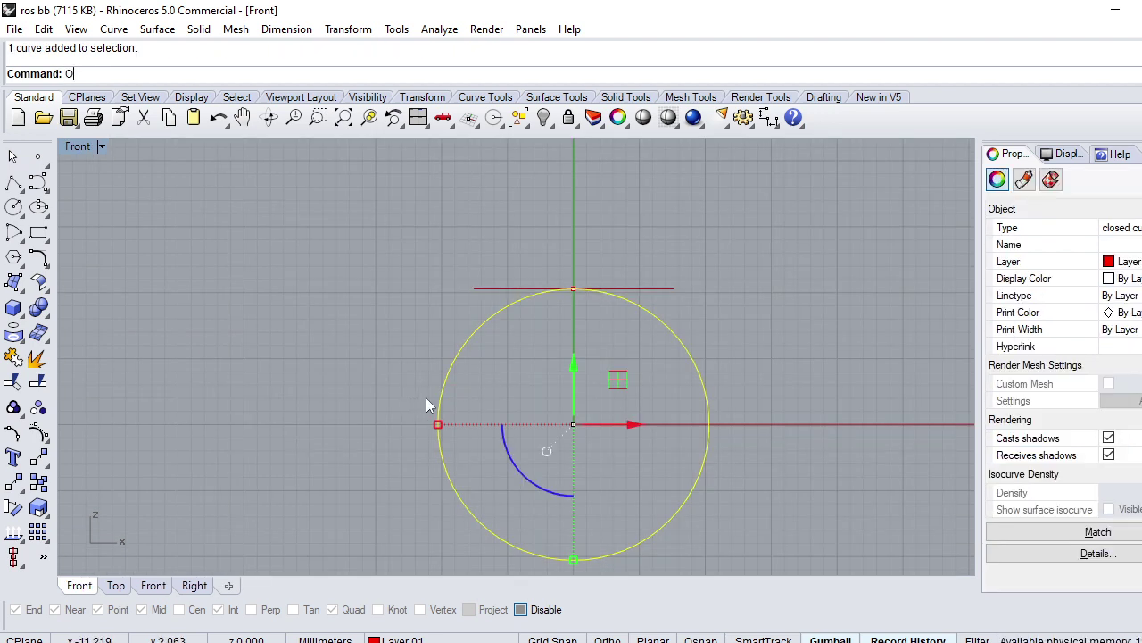
pyautogui.write('ffset')
pyautogui.press('Return')
pyautogui.write('1')
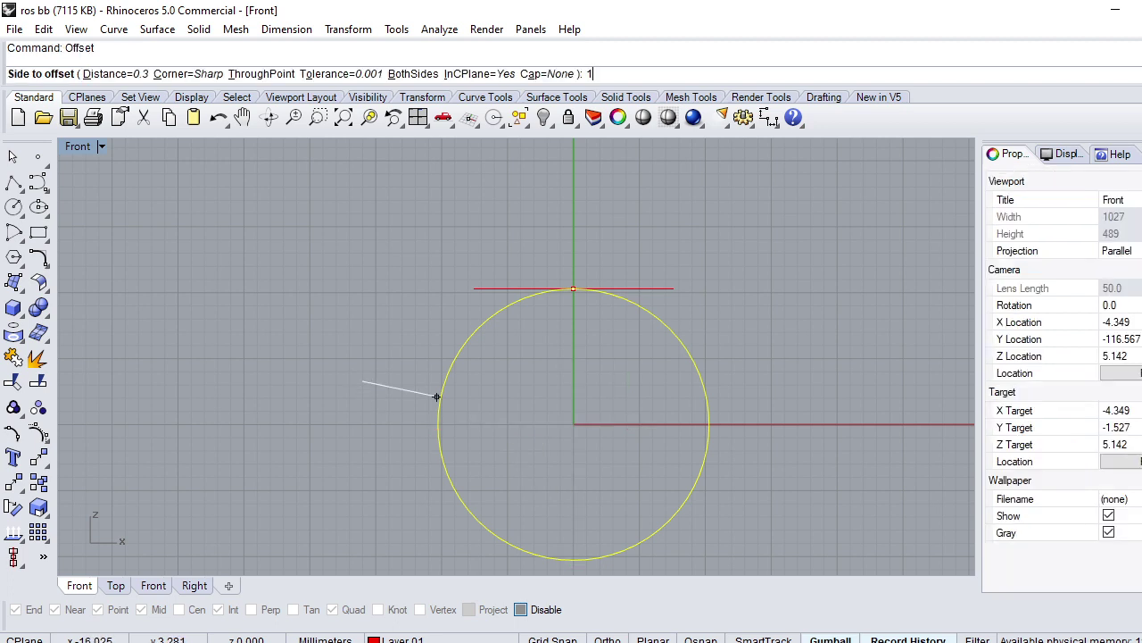
pyautogui.press('Return')
pyautogui.click(362, 381)
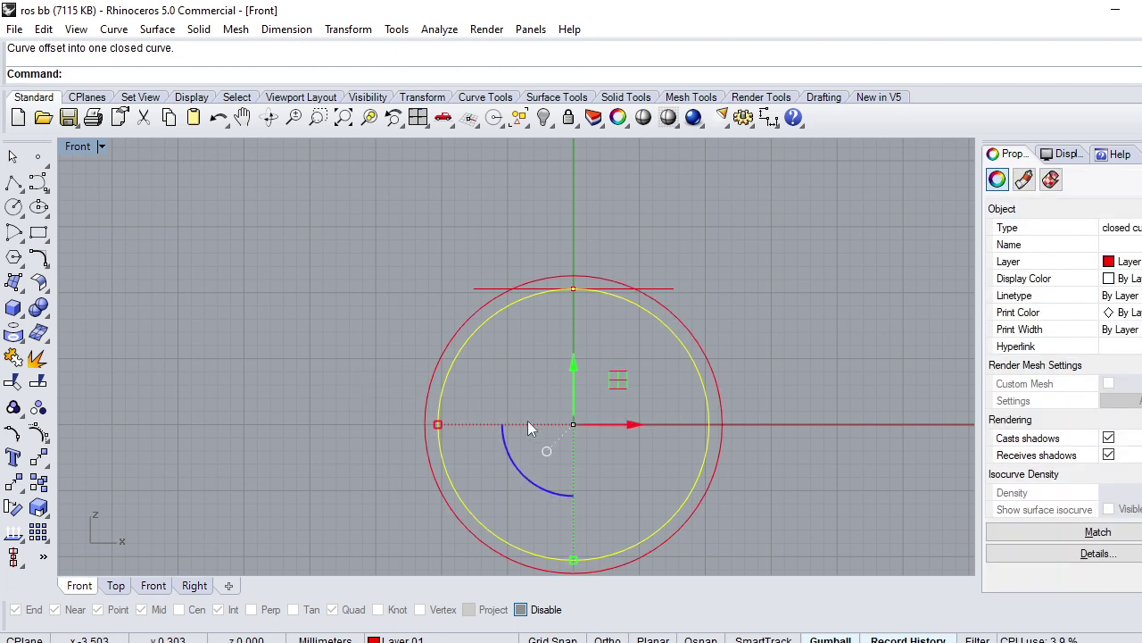
# Step: Switch to the Top view, unlock locked objects and zoom out
pyautogui.press('Escape')
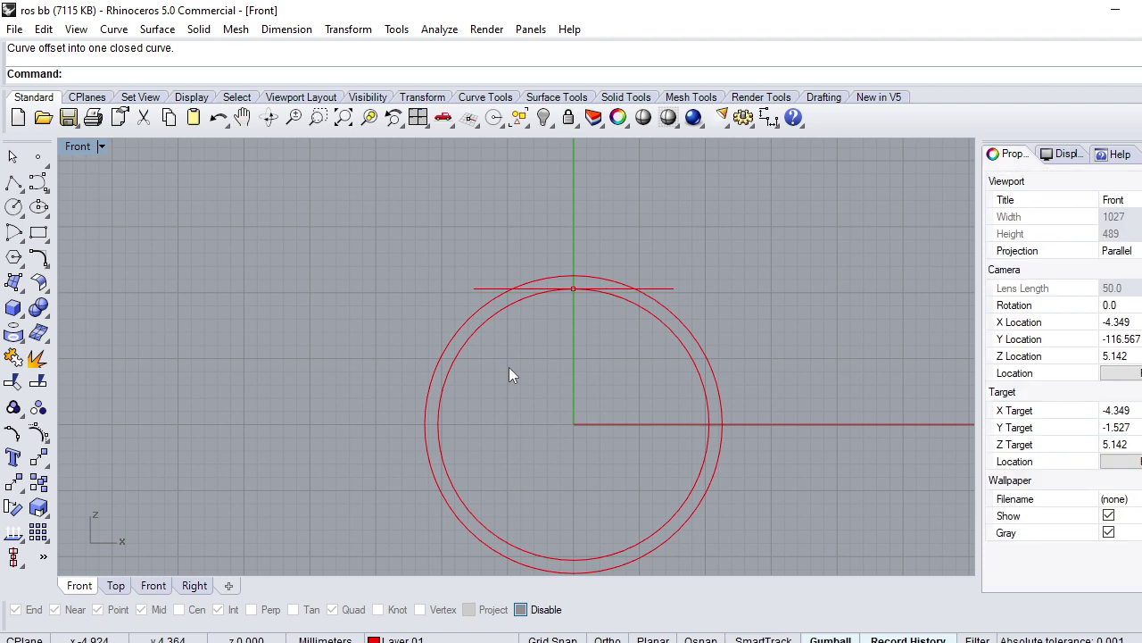
pyautogui.write('Top')
pyautogui.press('Return')
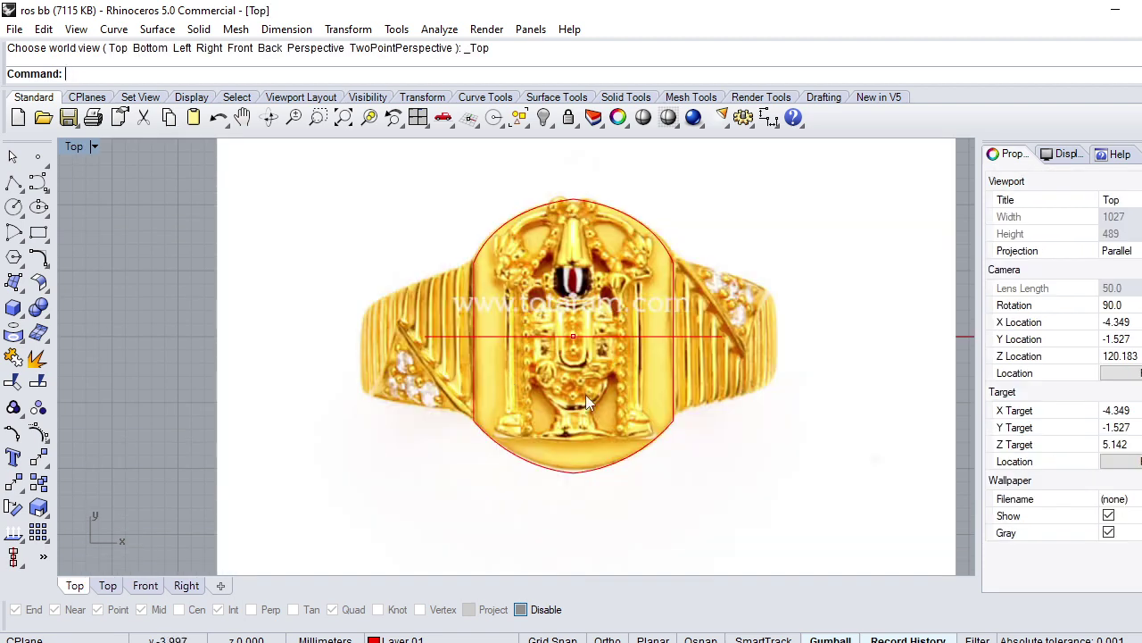
pyautogui.rightClick(568, 117)
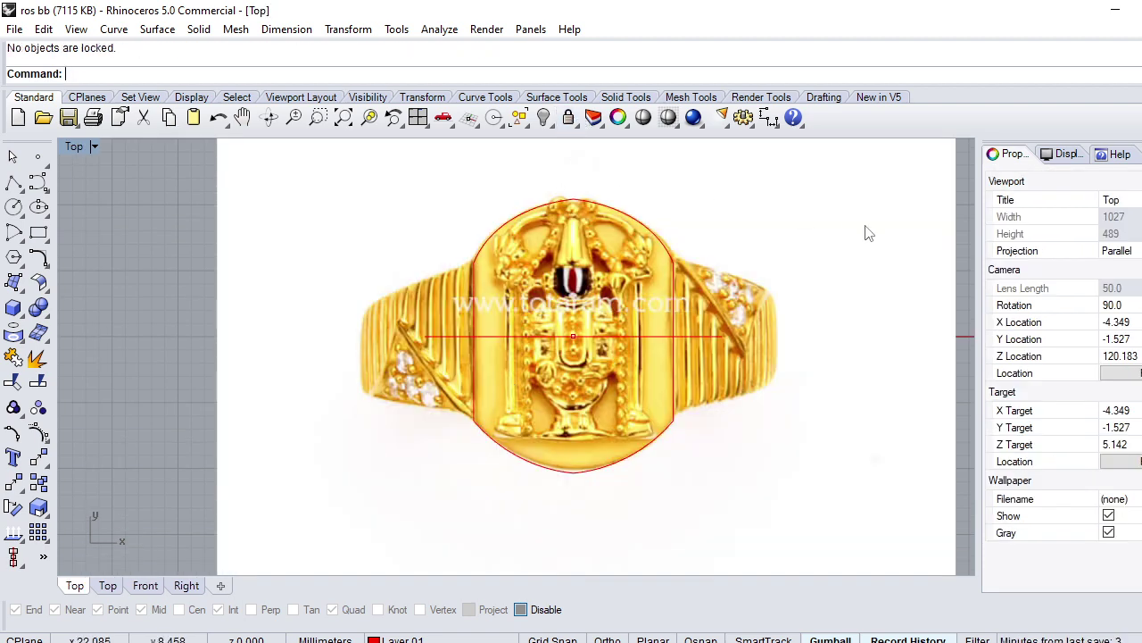
pyautogui.scroll(-2, 833, 295)
pyautogui.scroll(-1, 758, 308)
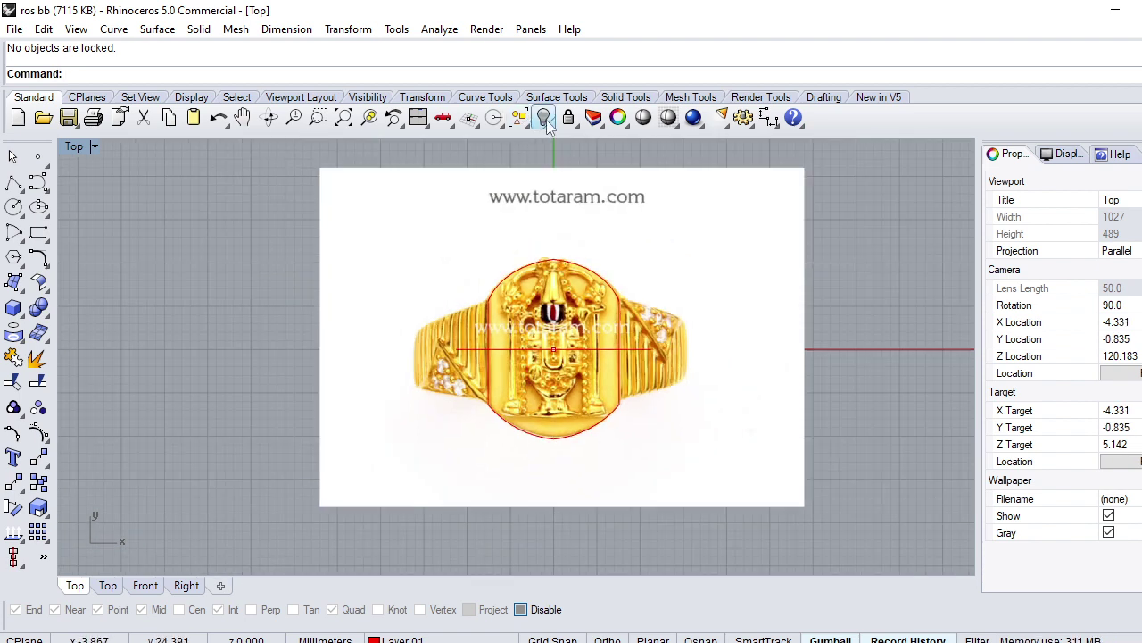
# Step: Hide Layer 05's ring picture, make Layer 04 current, and hide the grid
pyautogui.click(1139, 154)
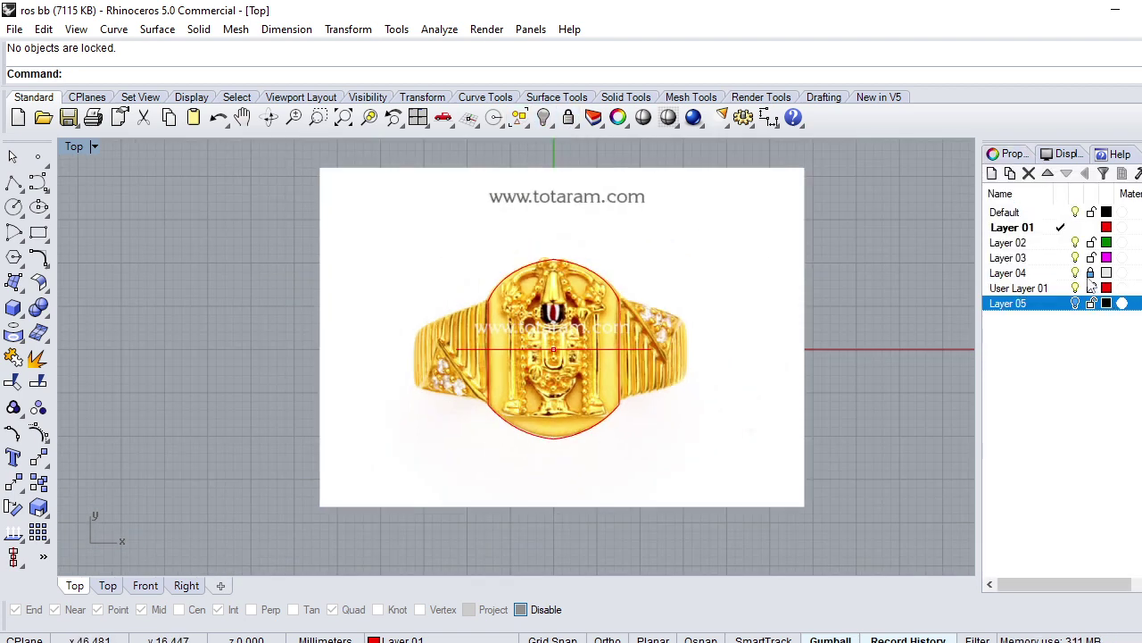
pyautogui.click(1053, 273)
pyautogui.click(1075, 303)
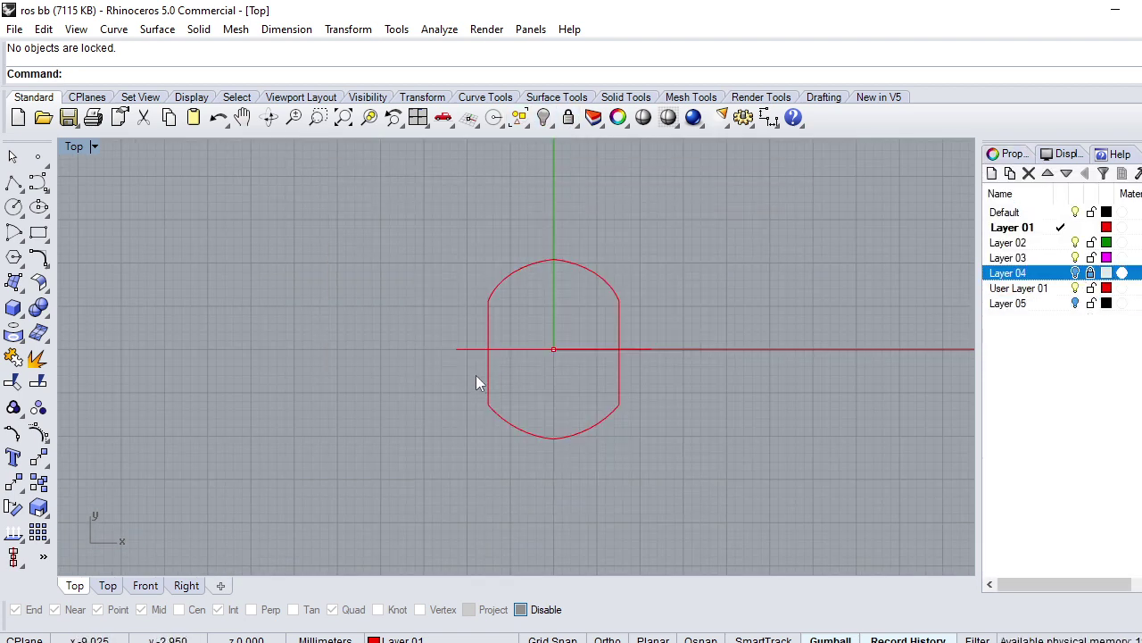
pyautogui.hotkey('ctrl', 'F4')
pyautogui.moveTo(472, 376)
pyautogui.mouseDown(button='right')
pyautogui.moveTo(456, 430)
pyautogui.moveTo(480, 382)
pyautogui.mouseUp(button='right')
pyautogui.press('F7')
# Step: In Front view, try an arc from the line's end to the outer circle, then cancel it
pyautogui.write('f')
pyautogui.press('Return')
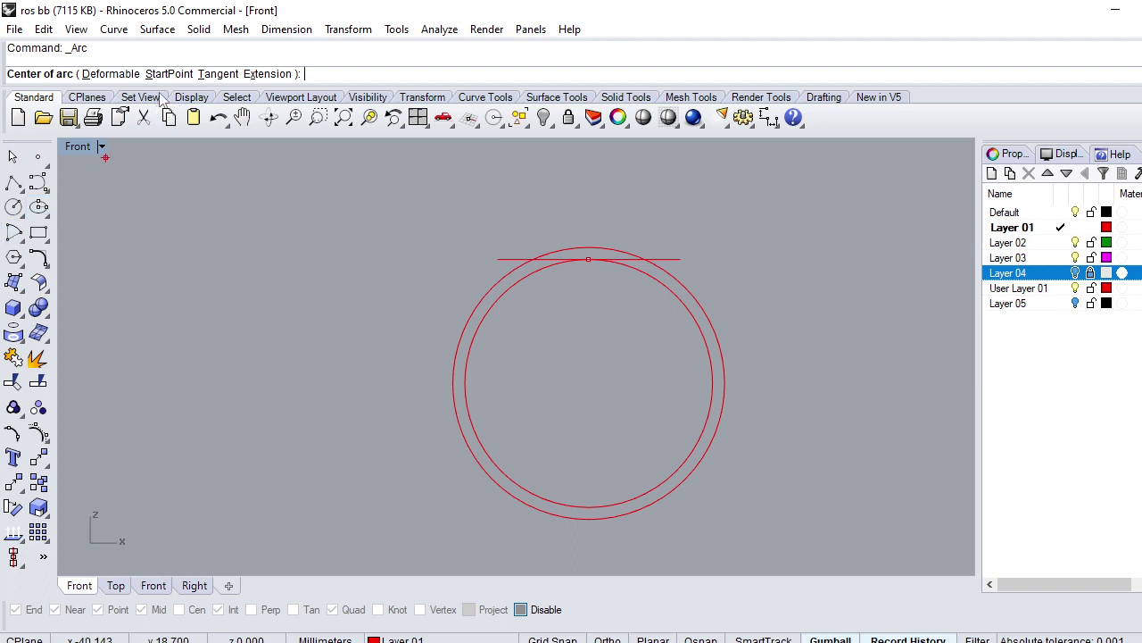
pyautogui.click(165, 74)
pyautogui.press('alt')
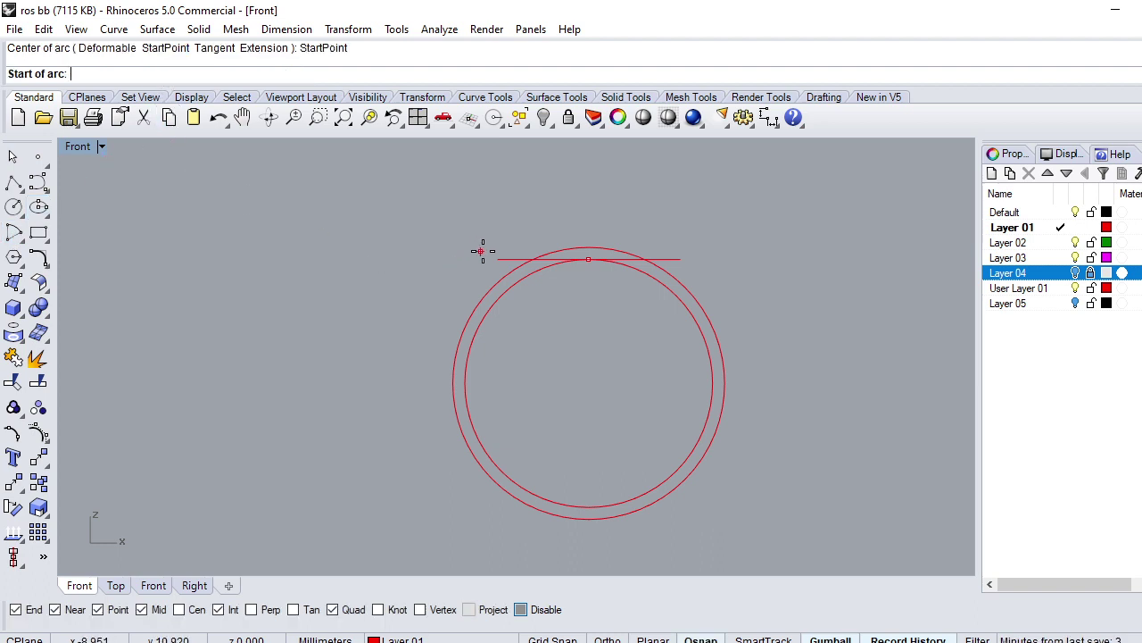
pyautogui.click(496, 258)
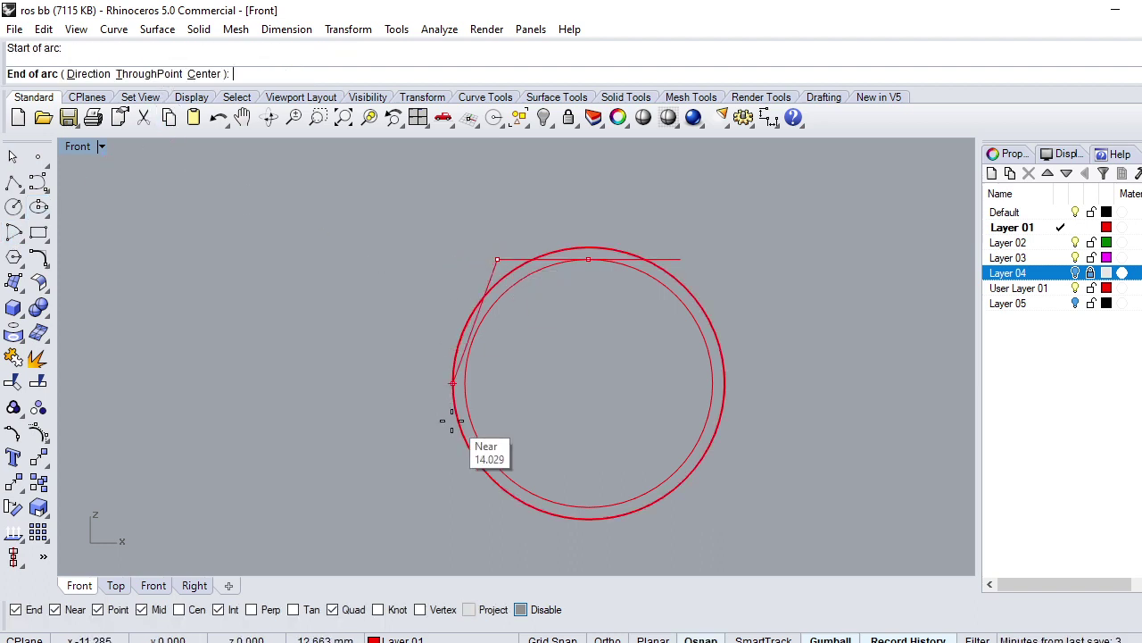
pyautogui.click(451, 408)
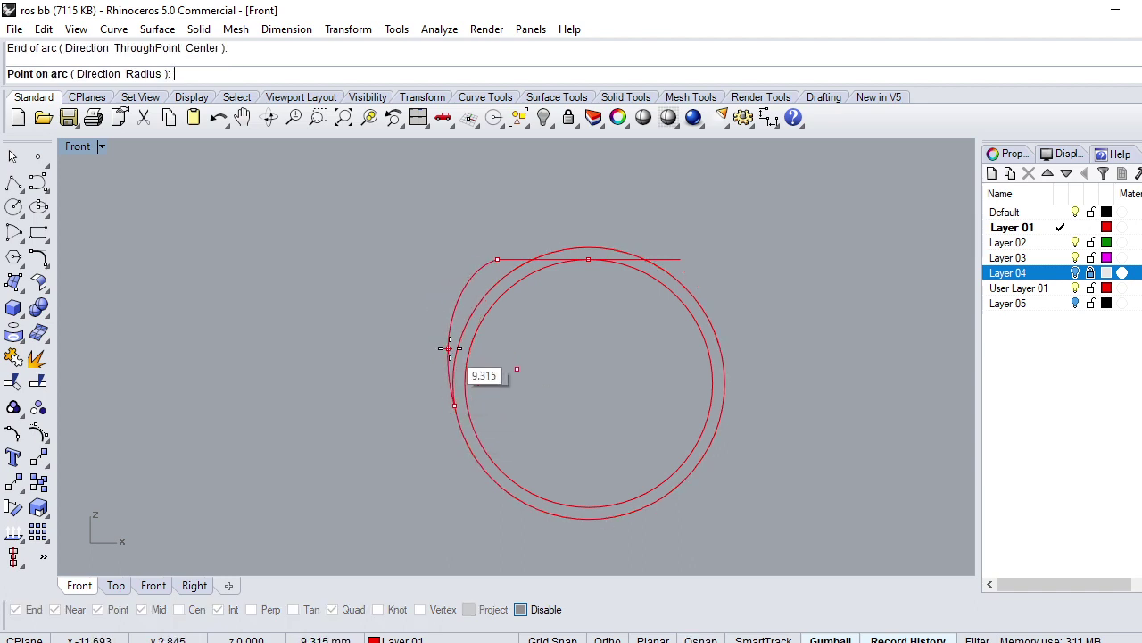
pyautogui.press('Escape')
pyautogui.write('T')
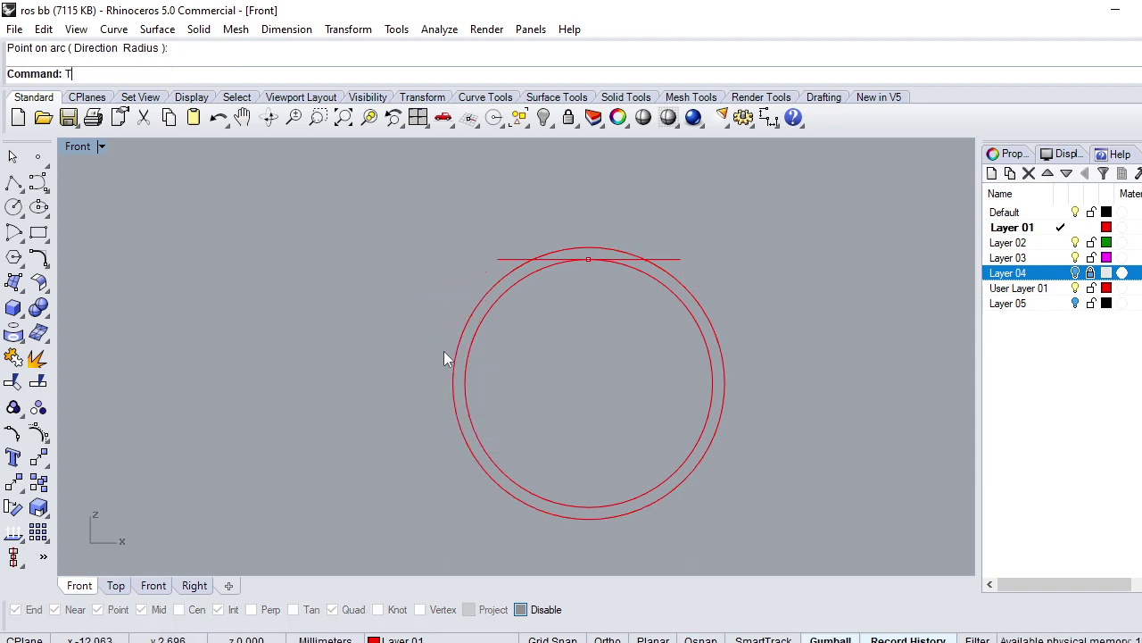
# Step: Switch to Top view, start and cancel a line, and toggle the outline's selection
pyautogui.write('op')
pyautogui.press('Return')
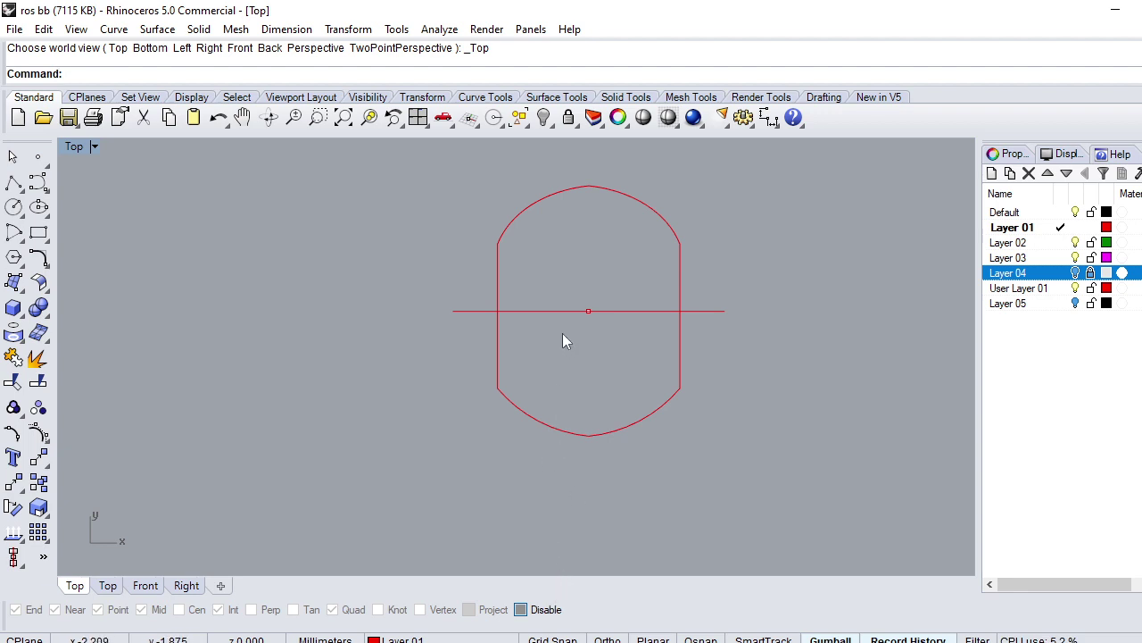
pyautogui.write('line')
pyautogui.press('Return')
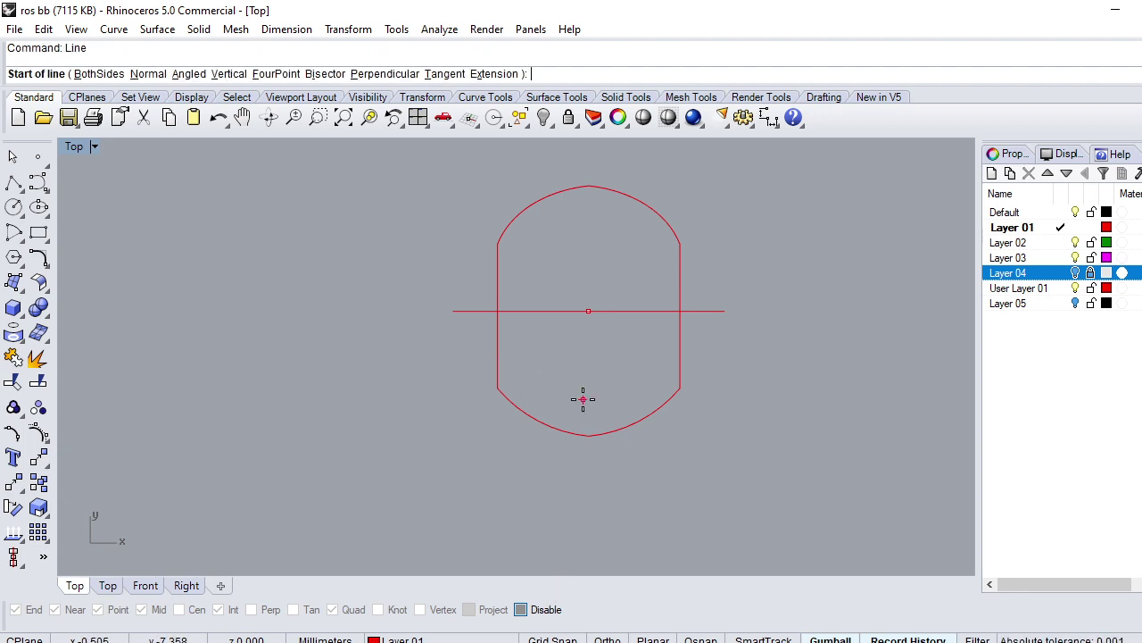
pyautogui.press('Escape')
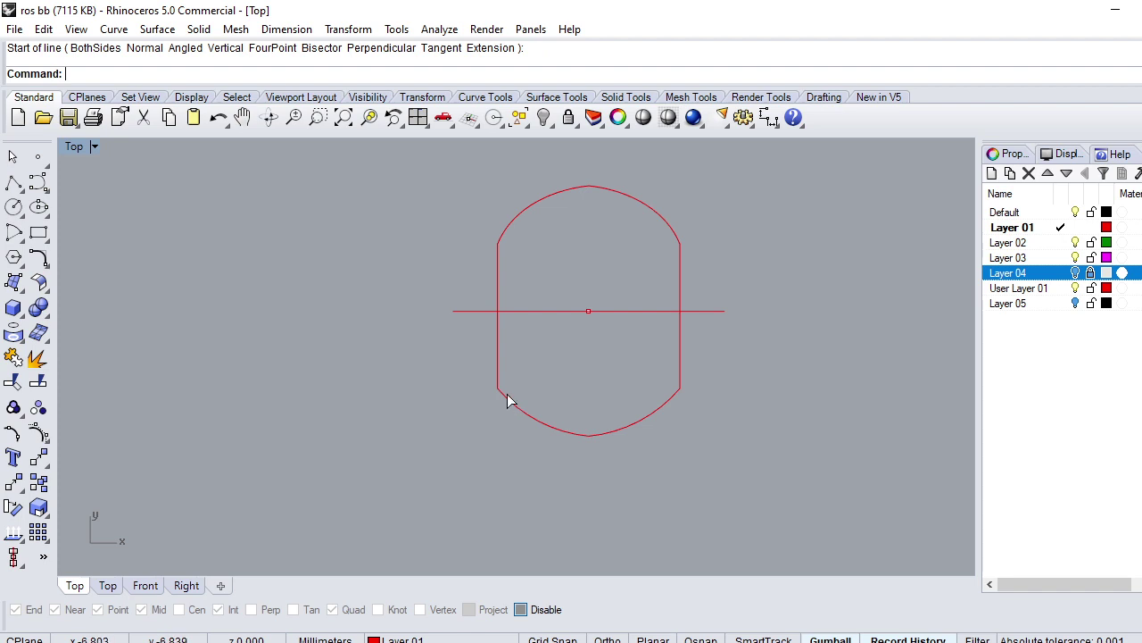
pyautogui.click(507, 400)
pyautogui.click(442, 453)
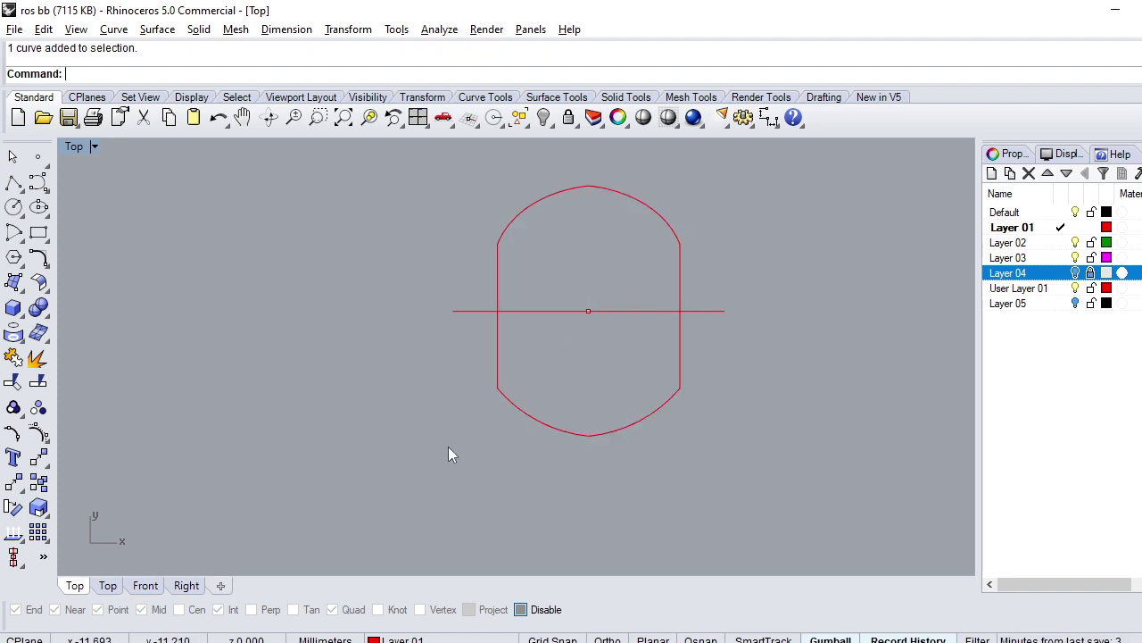
# Step: Enable object snaps without End and Near snapping, and return to the Front view
pyautogui.press('alt')
pyautogui.press('alt')
pyautogui.click(522, 609)
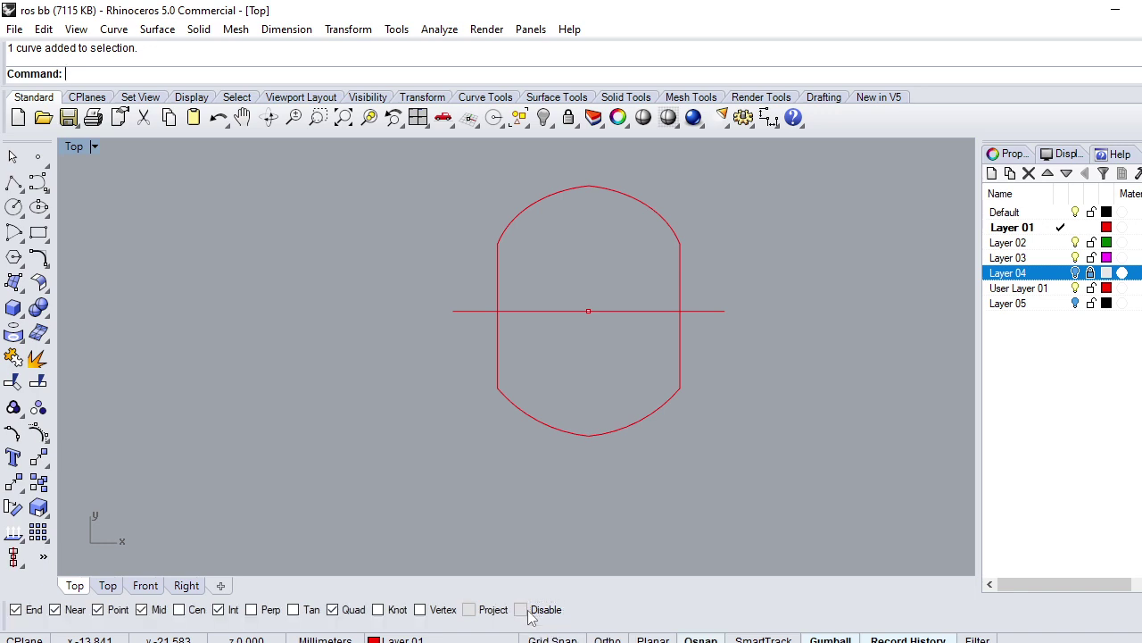
pyautogui.click(31, 610)
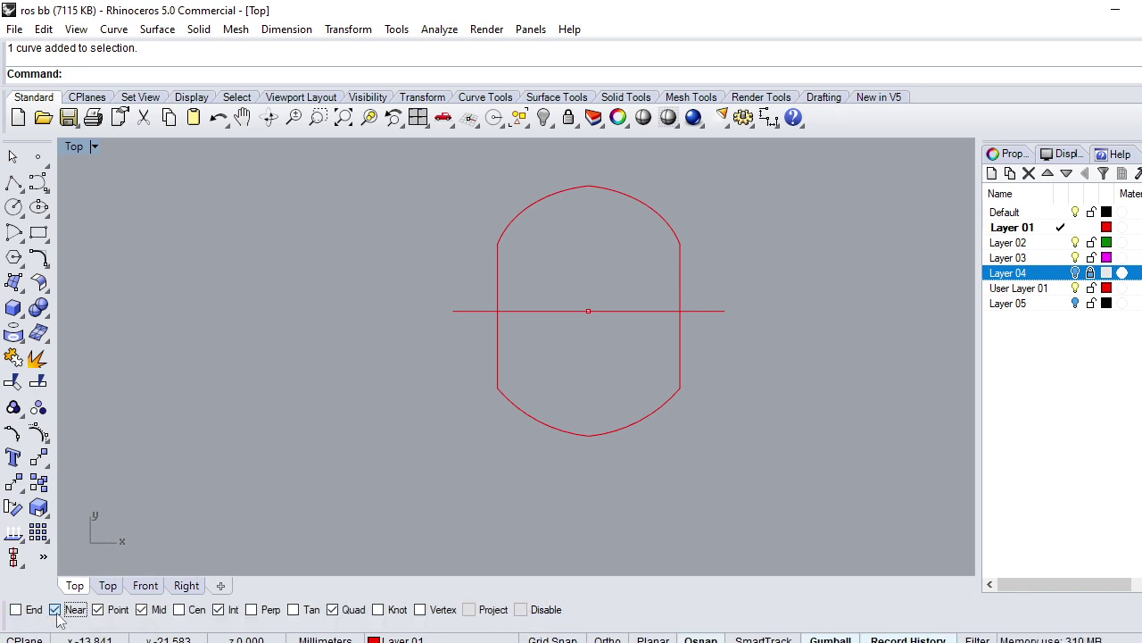
pyautogui.click(55, 610)
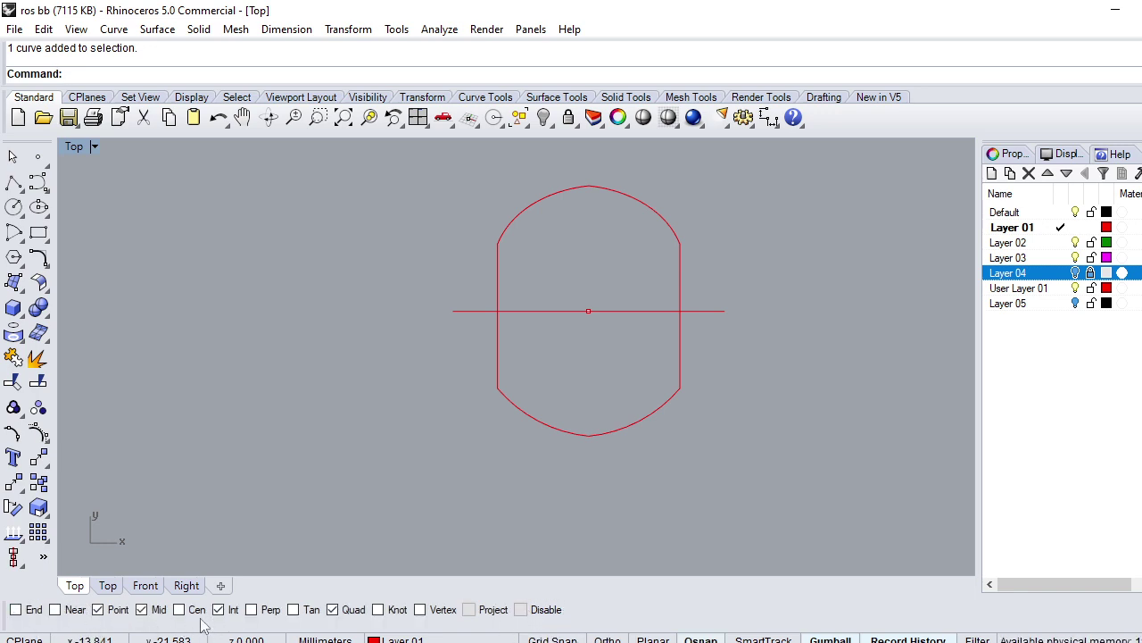
pyautogui.write('Front')
pyautogui.press('Return')
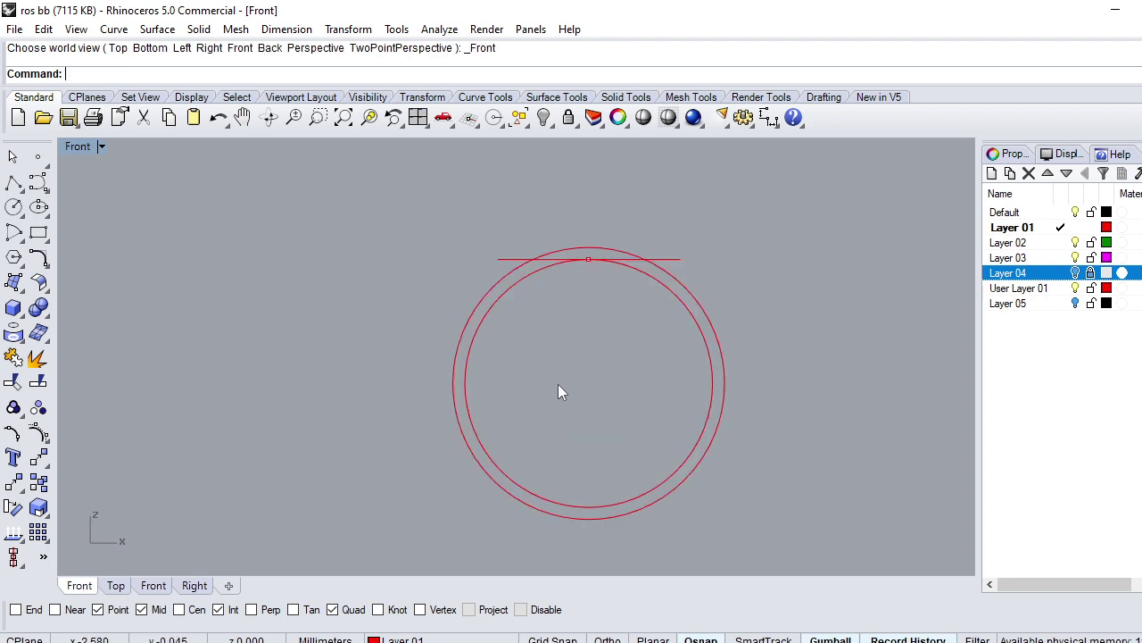
# Step: Attempt an arc centred on the top line's midpoint in the four-view layout, then cancel it
pyautogui.click(14, 232)
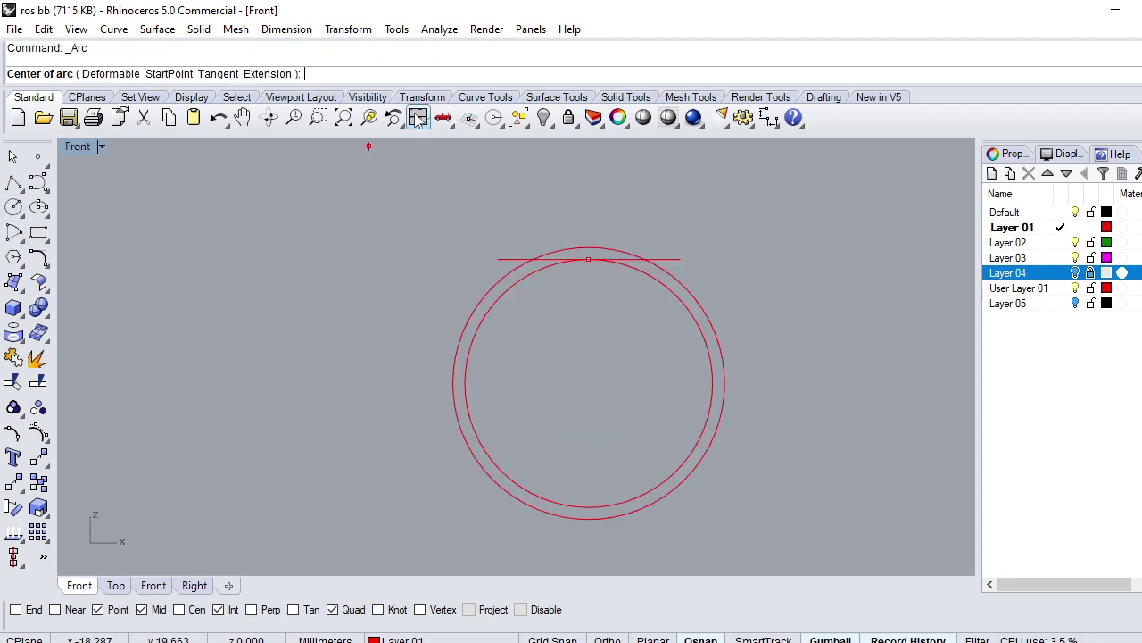
pyautogui.click(418, 117)
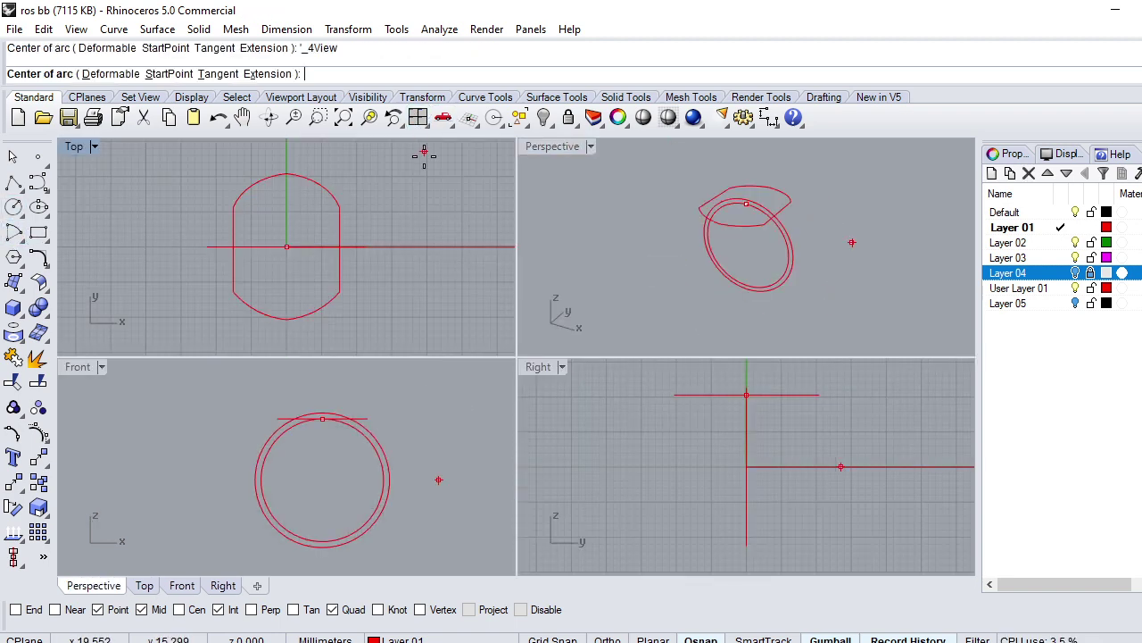
pyautogui.click(712, 196)
pyautogui.scroll(5, 234, 473)
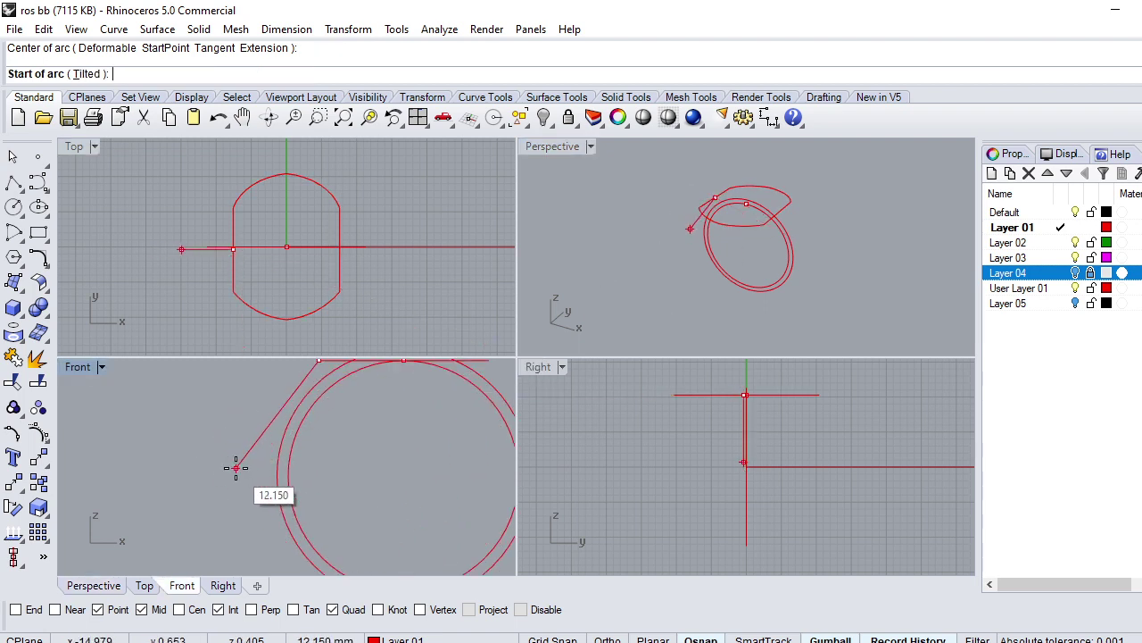
pyautogui.click(273, 475)
pyautogui.press('Escape')
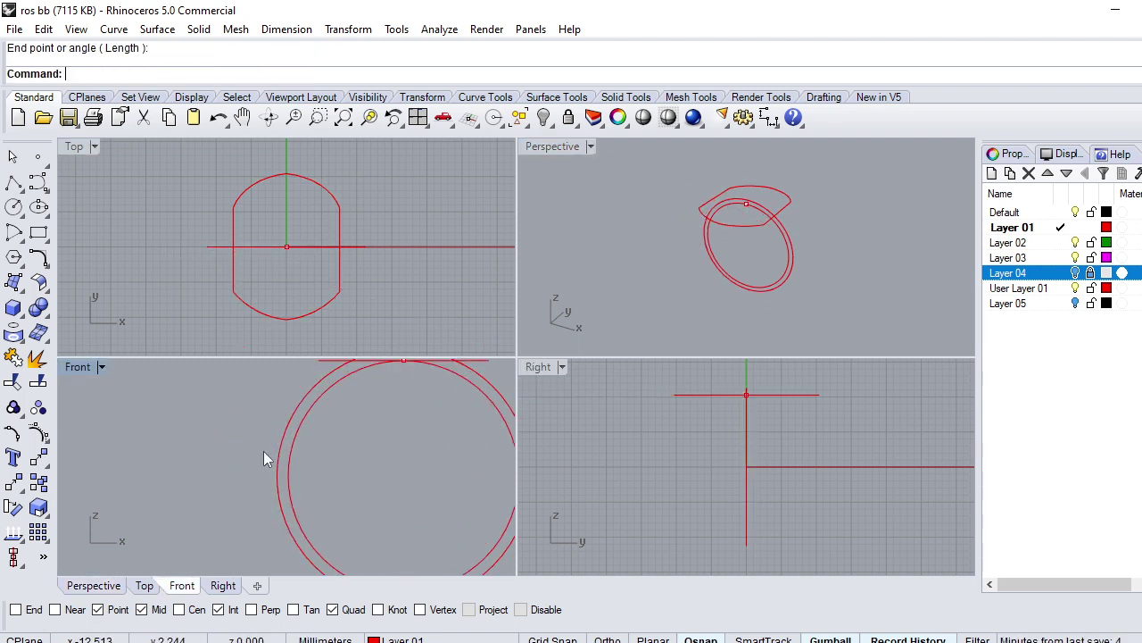
pyautogui.press('Return')
# Step: Draw a start-end-point arc from the top line's end down to the outer circle
pyautogui.click(166, 75)
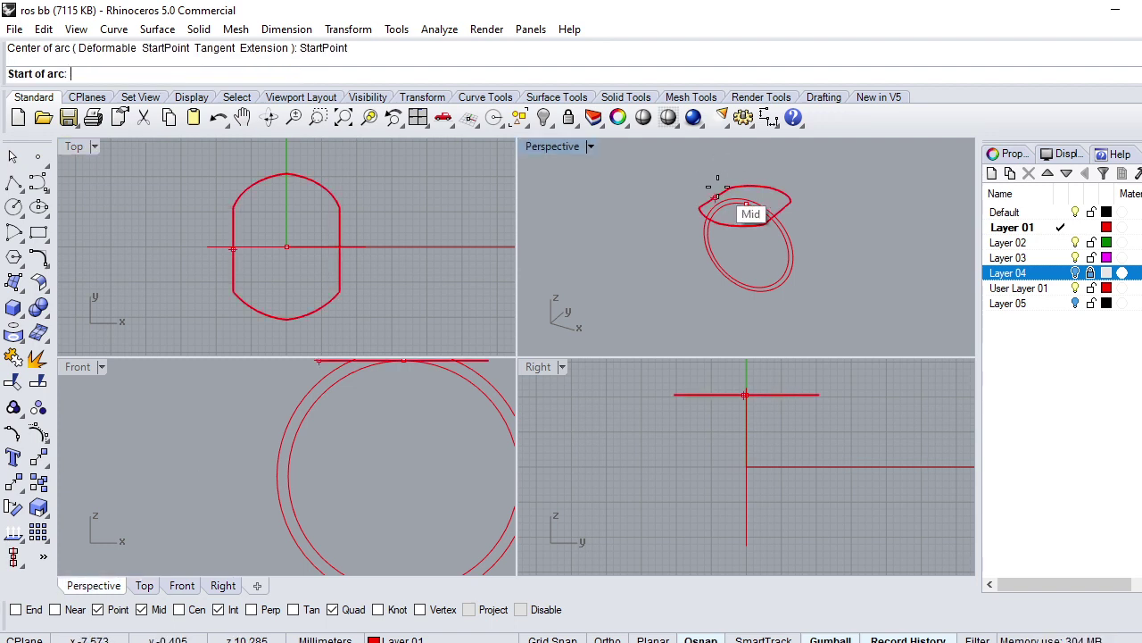
pyautogui.click(711, 189)
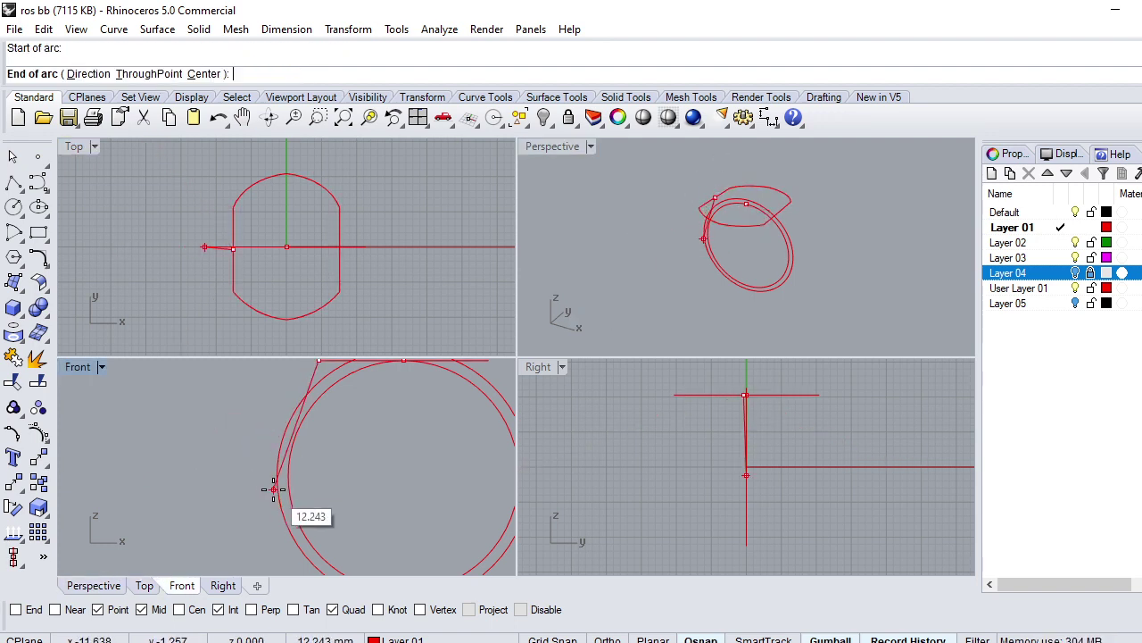
pyautogui.click(277, 475)
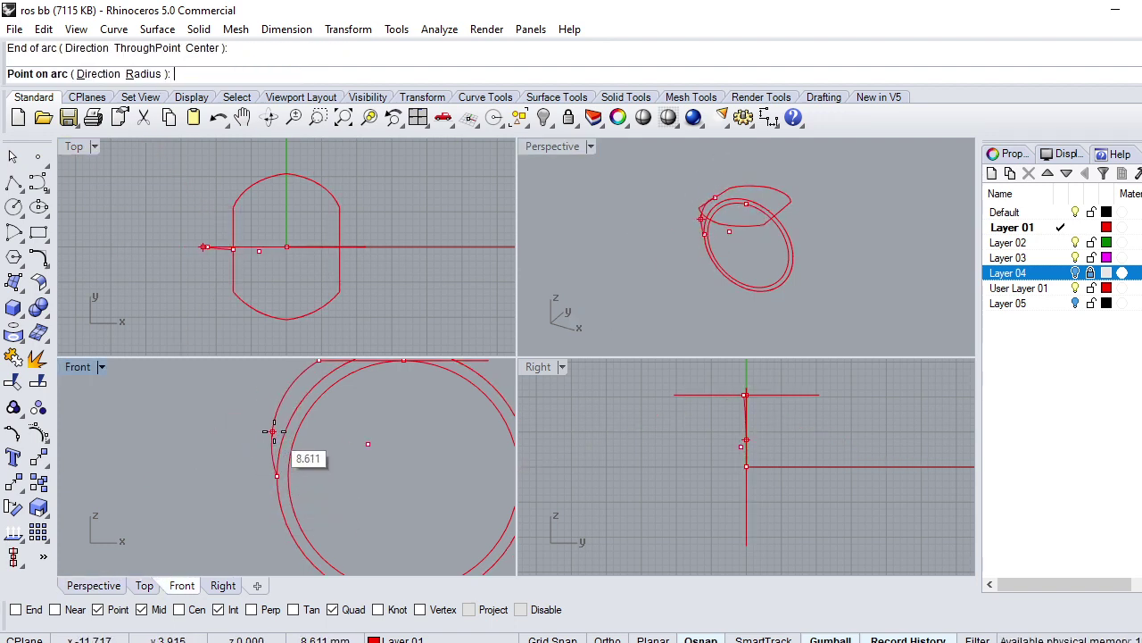
pyautogui.click(283, 431)
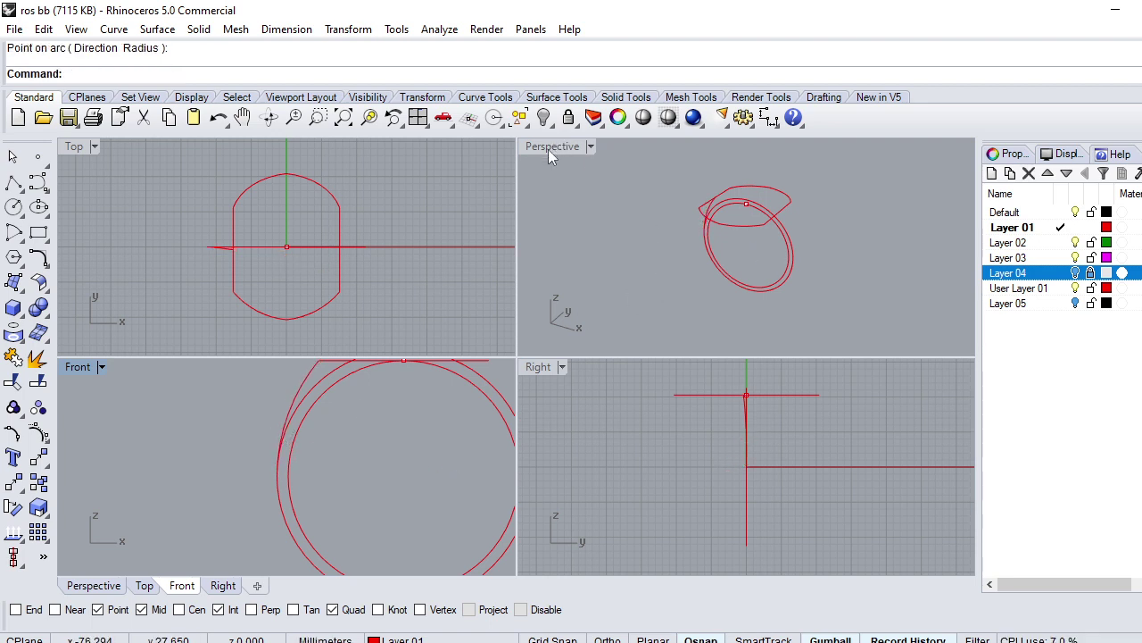
pyautogui.scroll(-3, 211, 421)
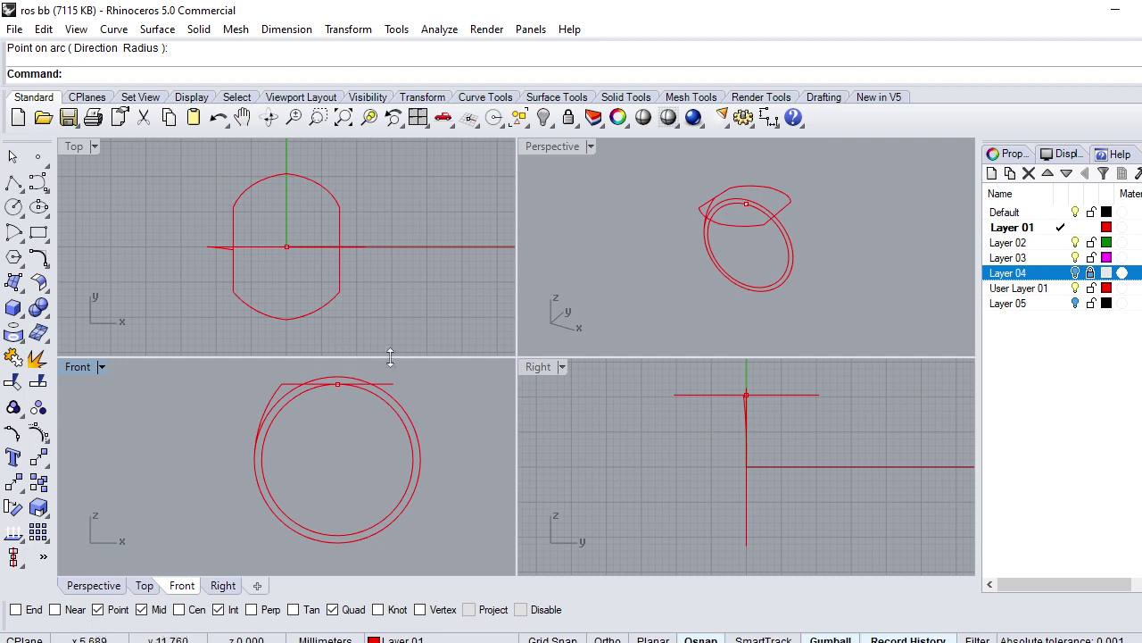
# Step: Project the new arc onto the construction plane, deleting the original arc
pyautogui.scroll(2, 268, 401)
pyautogui.click(282, 399)
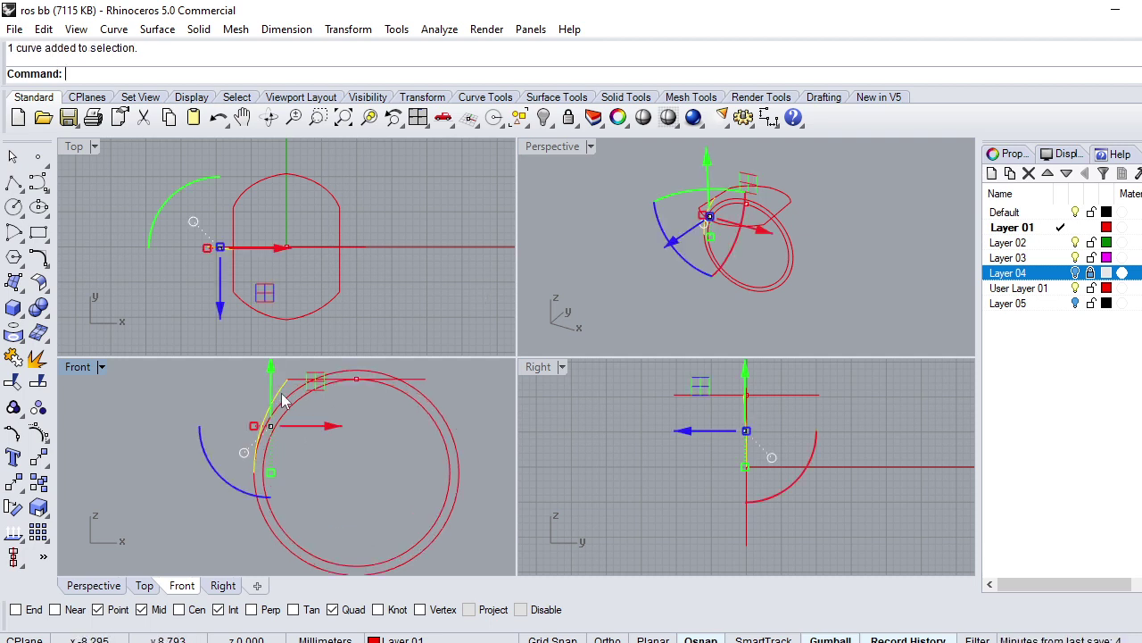
pyautogui.doubleClick(89, 367)
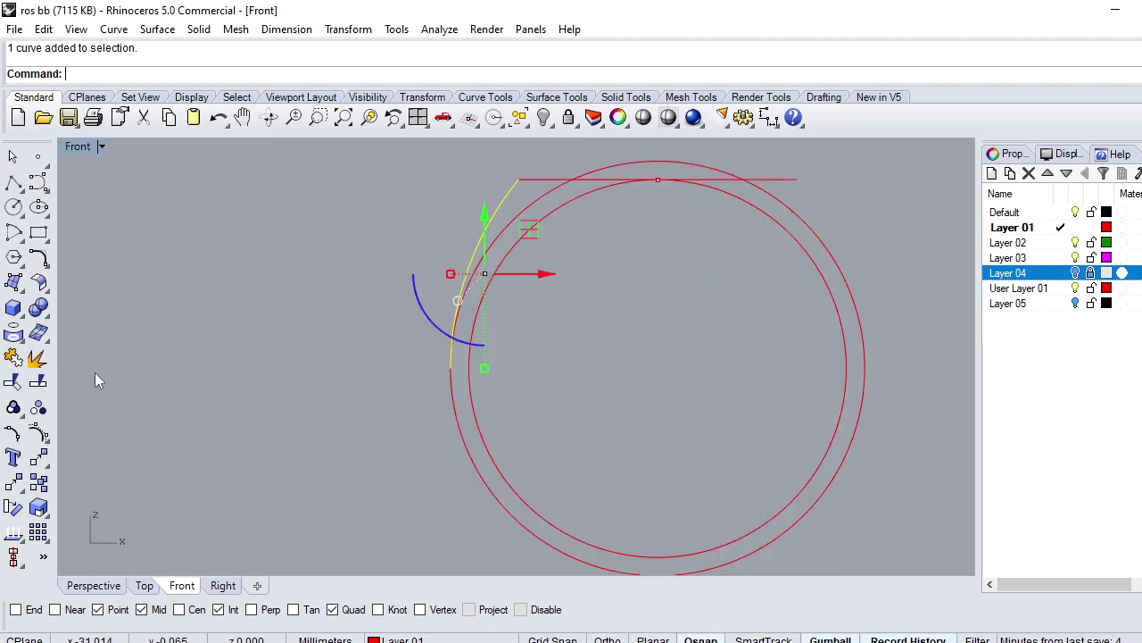
pyautogui.write('y')
pyautogui.press('Return')
# Step: Check the flattened arc in Top and Perspective views, then return to the Front view
pyautogui.write('T')
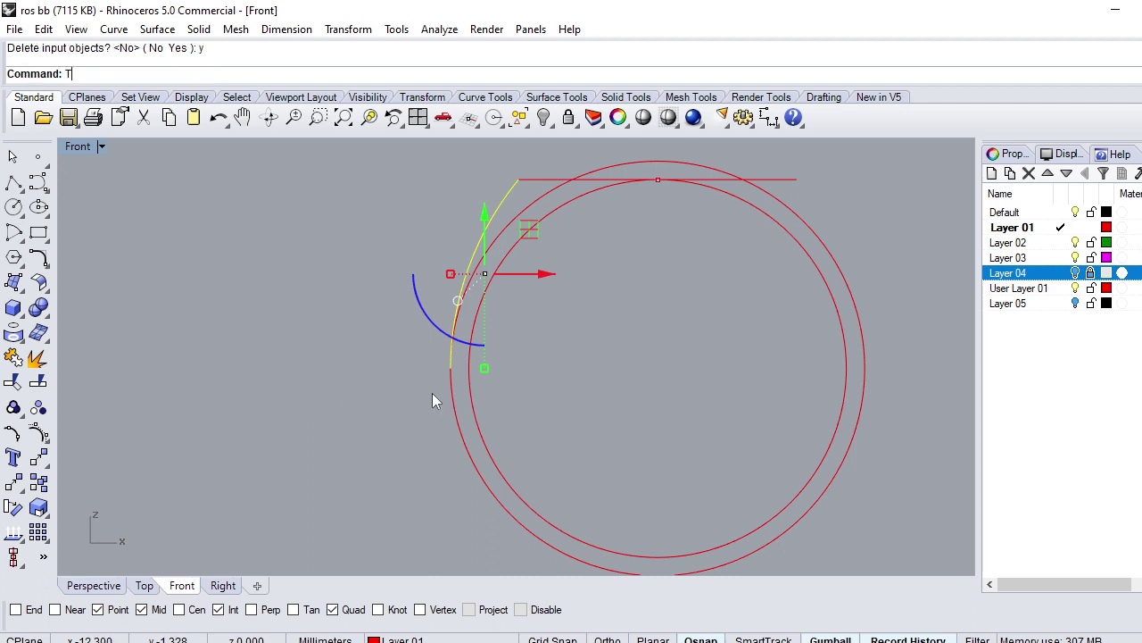
pyautogui.press('Return')
pyautogui.write('P')
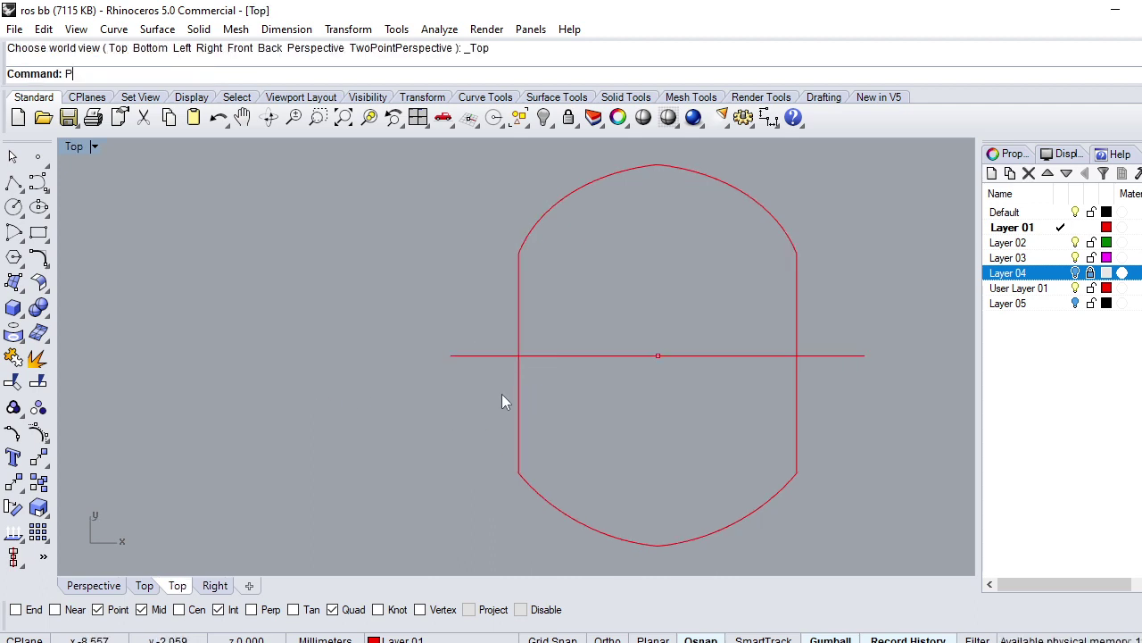
pyautogui.press('Return')
pyautogui.moveTo(517, 321)
pyautogui.mouseDown(button='right')
pyautogui.moveTo(455, 355)
pyautogui.moveTo(484, 317)
pyautogui.mouseUp(button='right')
pyautogui.click(455, 384)
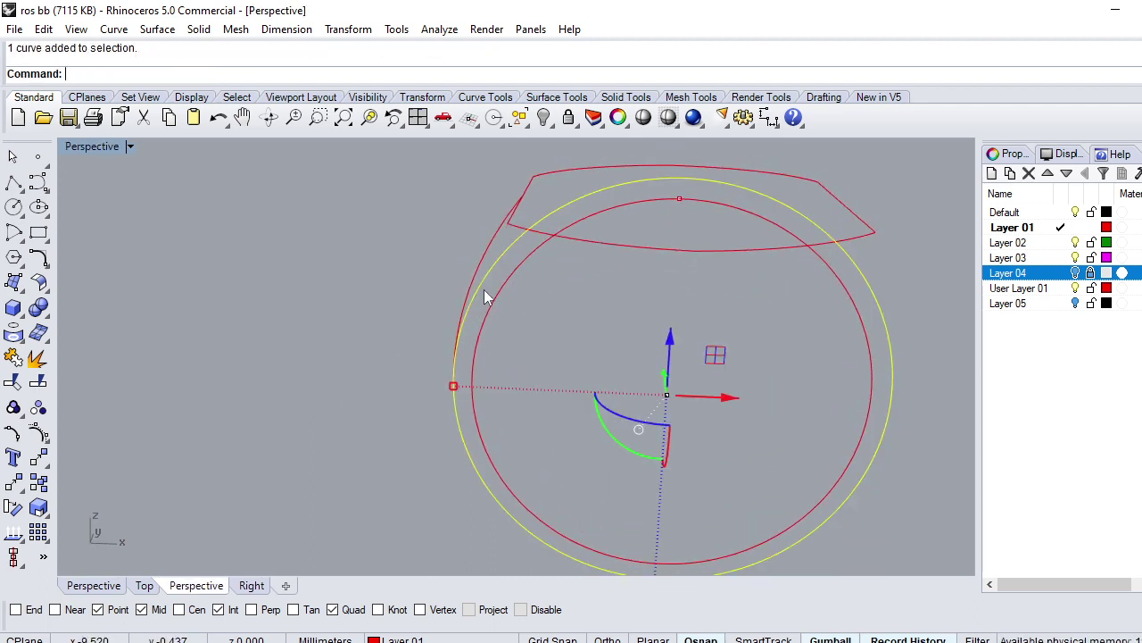
pyautogui.moveTo(416, 387)
pyautogui.mouseDown(button='right')
pyautogui.moveTo(436, 385)
pyautogui.moveTo(420, 337)
pyautogui.mouseUp(button='right')
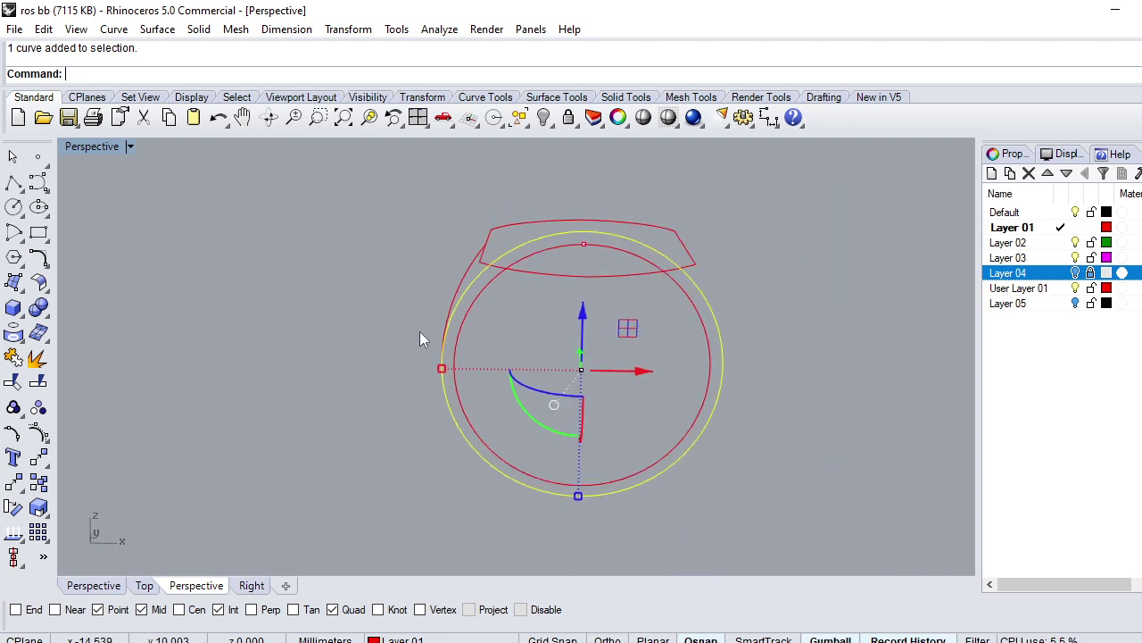
pyautogui.write('F')
pyautogui.press('Return')
pyautogui.press('Escape')
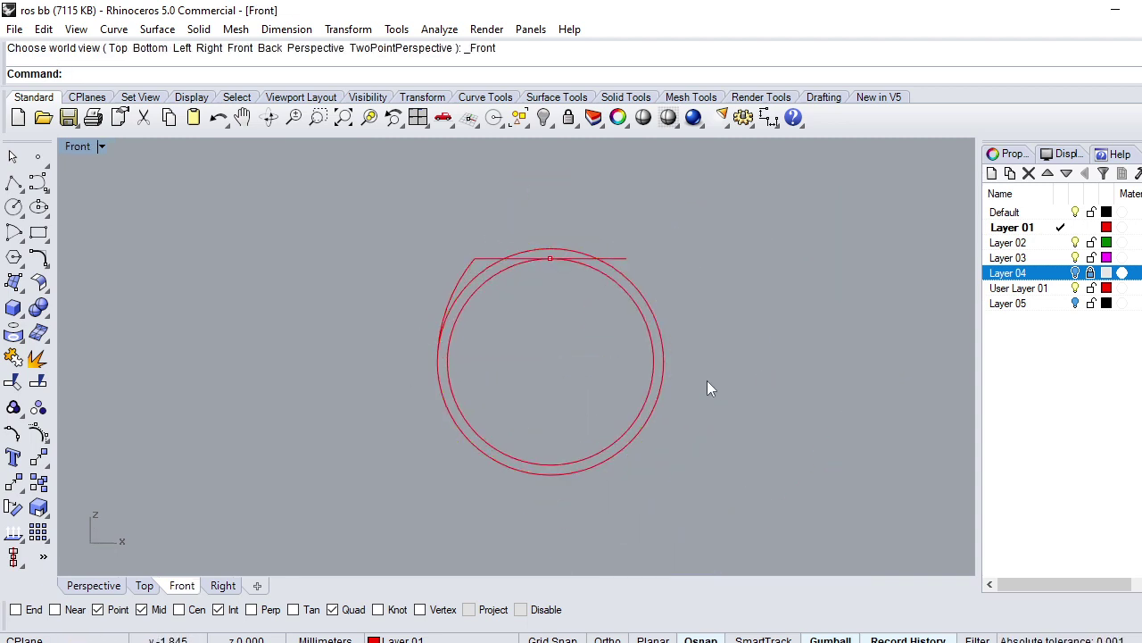
pyautogui.scroll(2, 480, 284)
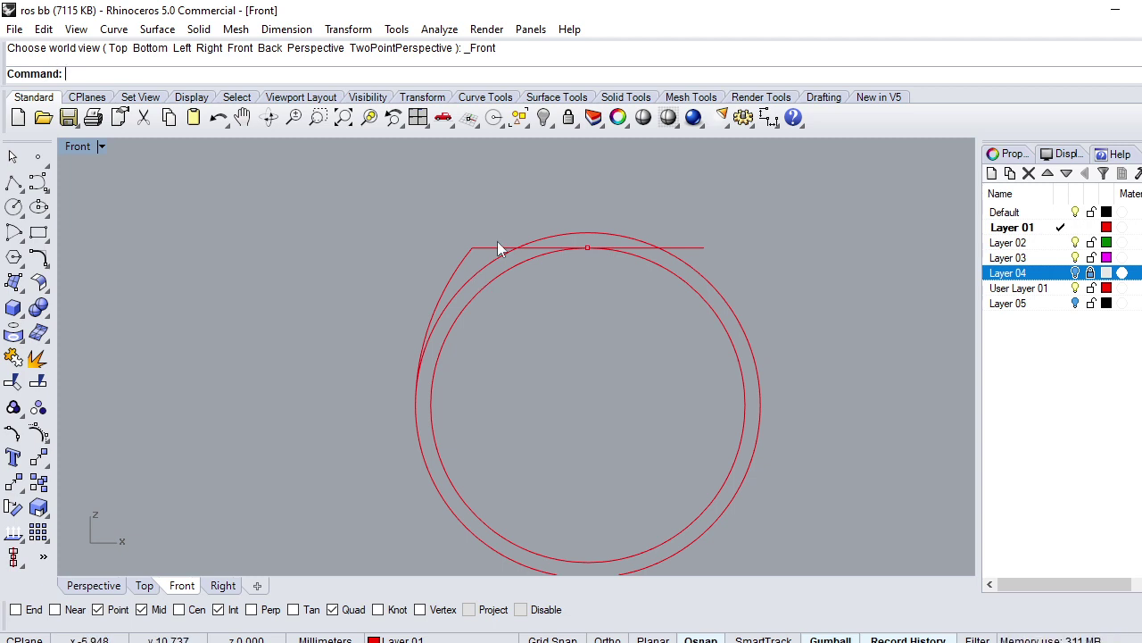
# Step: Raise the top line slightly and drag the left arc's top control point up to it
pyautogui.click(499, 246)
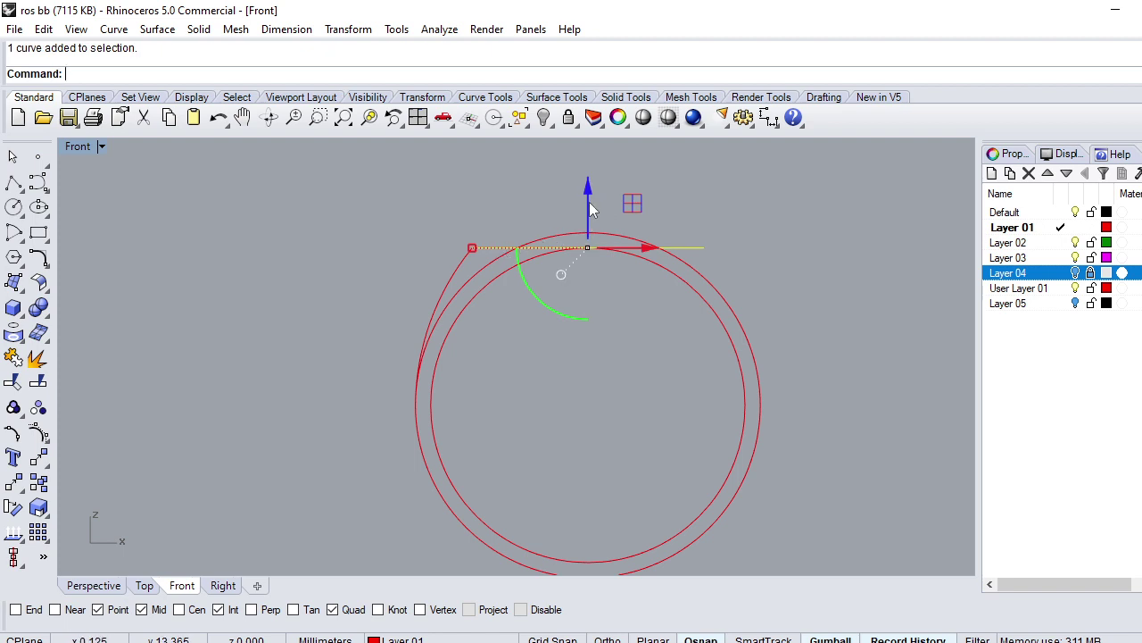
pyautogui.moveTo(589, 204); pyautogui.dragTo(589, 184)
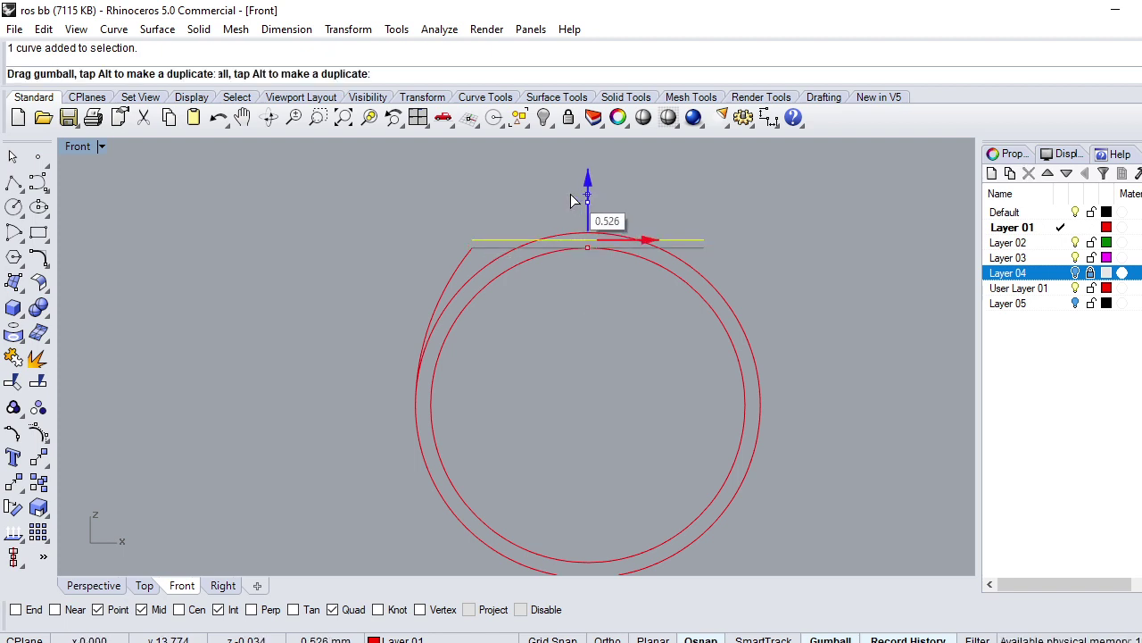
pyautogui.click(505, 349)
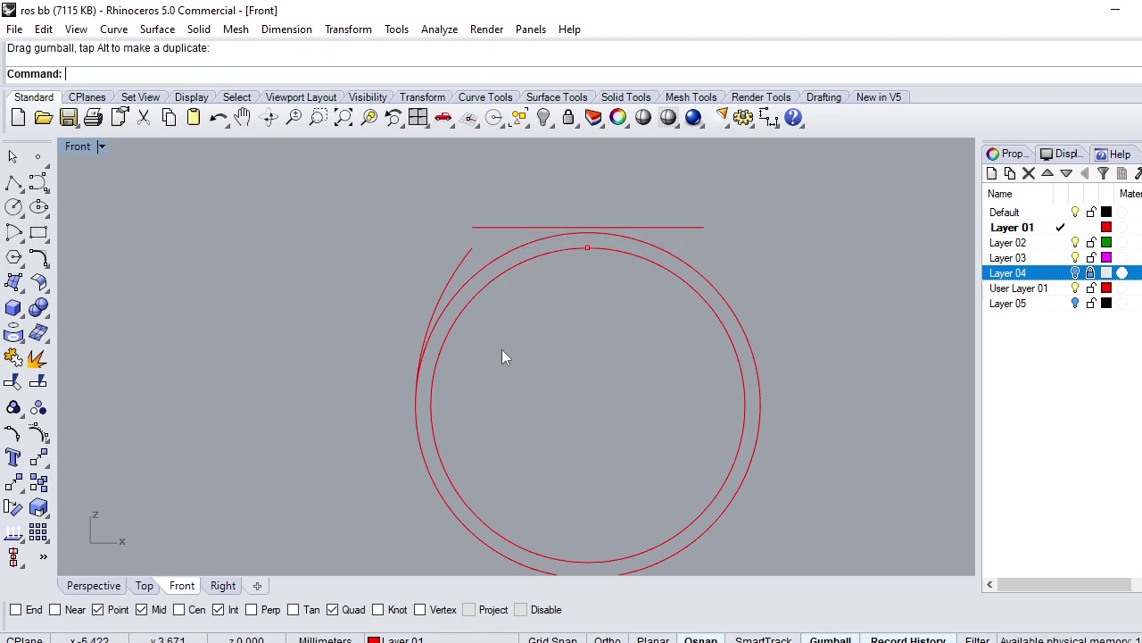
pyautogui.click(461, 263)
pyautogui.scroll(2, 460, 262)
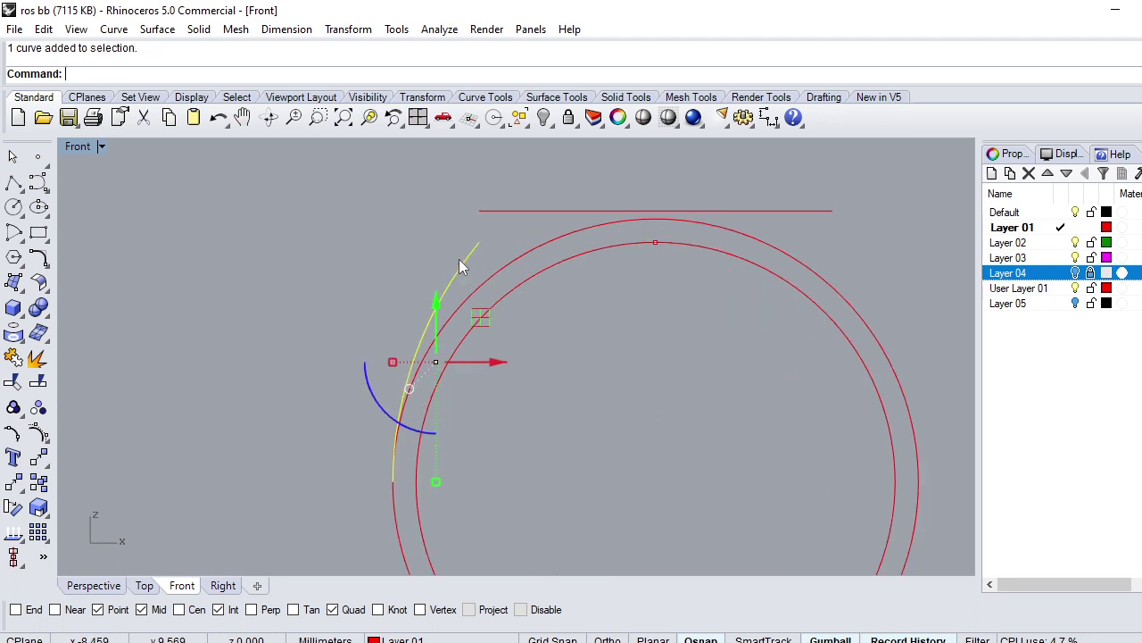
pyautogui.press('F10')
pyautogui.scroll(2, 473, 254)
pyautogui.moveTo(484, 248); pyautogui.dragTo(480, 192)
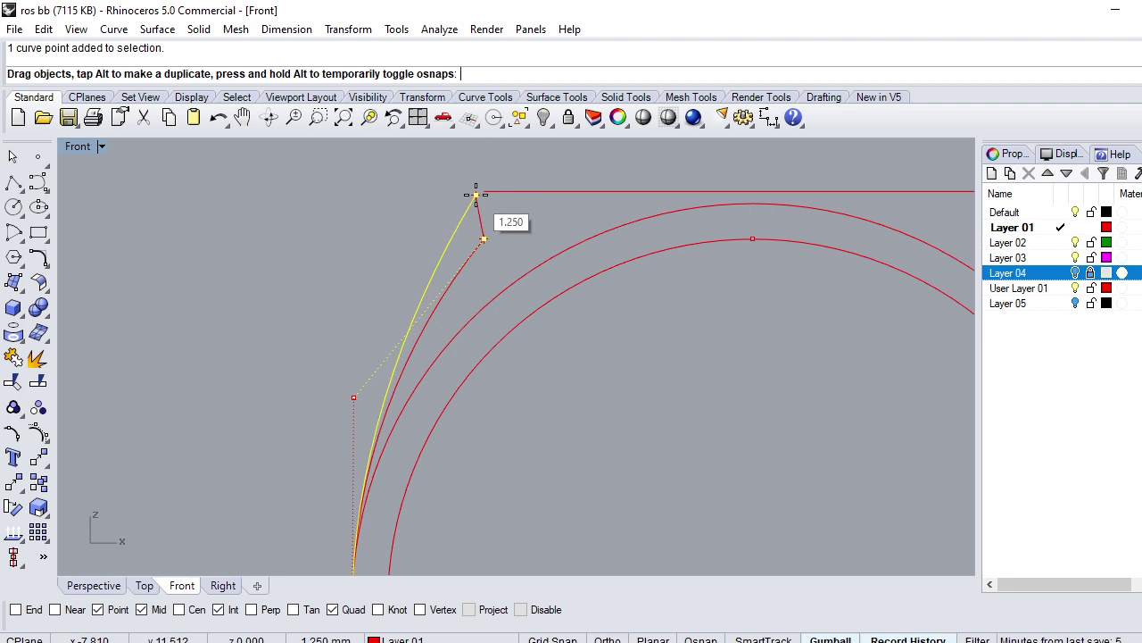
pyautogui.moveTo(480, 192); pyautogui.dragTo(483, 191)
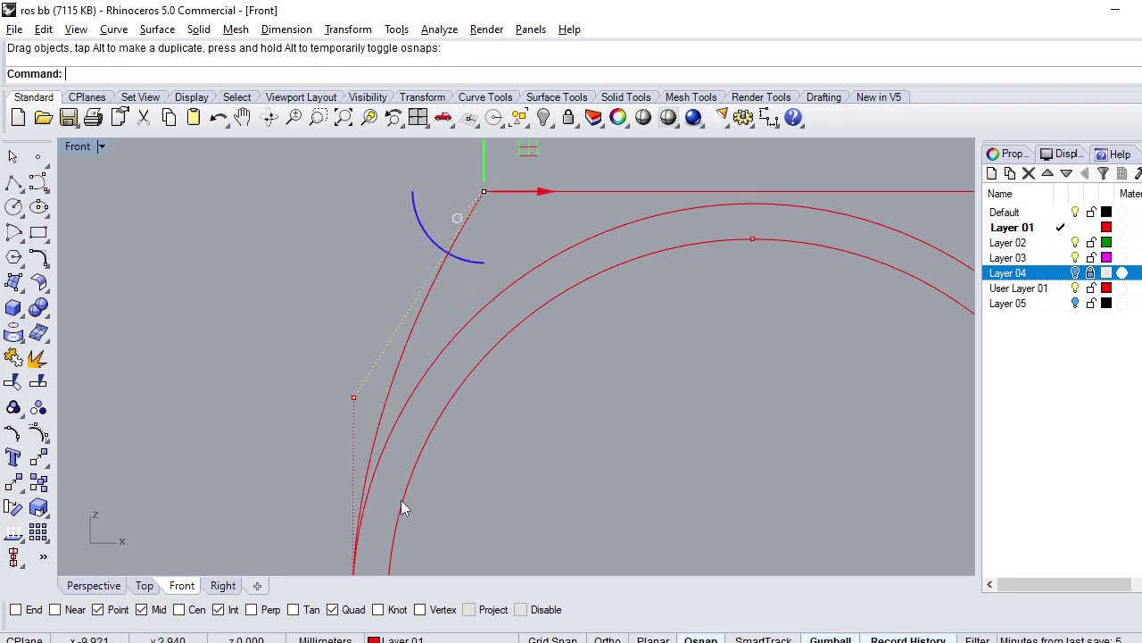
# Step: Turn off intersection snapping and move the arc's upper endpoint onto the top line's end
pyautogui.press('alt')
pyautogui.press('alt')
pyautogui.click(217, 613)
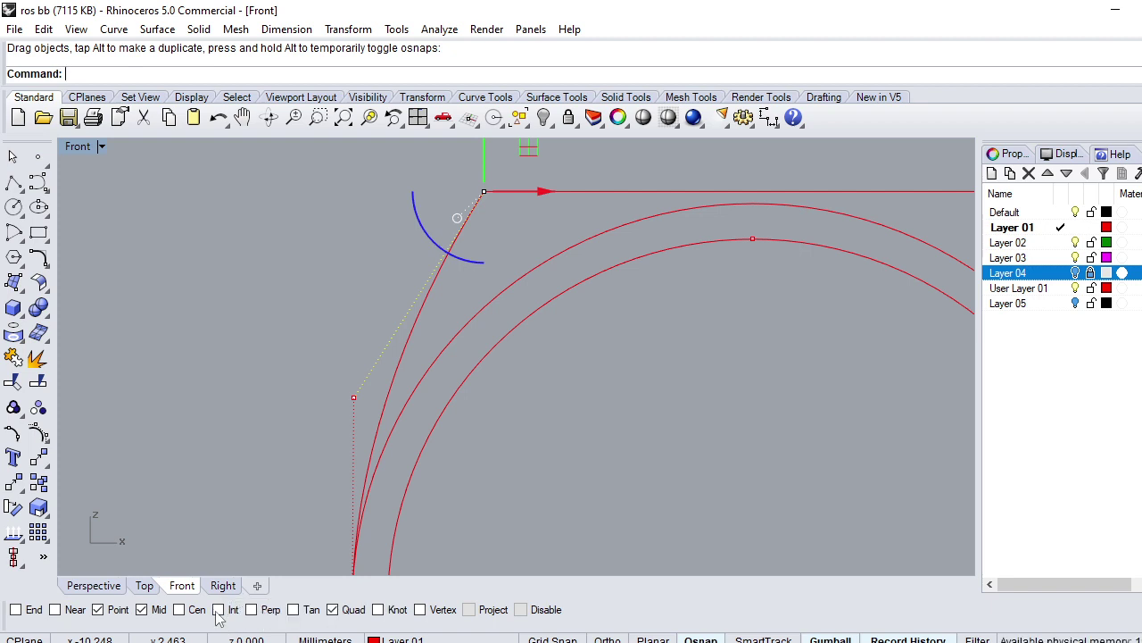
pyautogui.rightClick(430, 516)
pyautogui.click(485, 192)
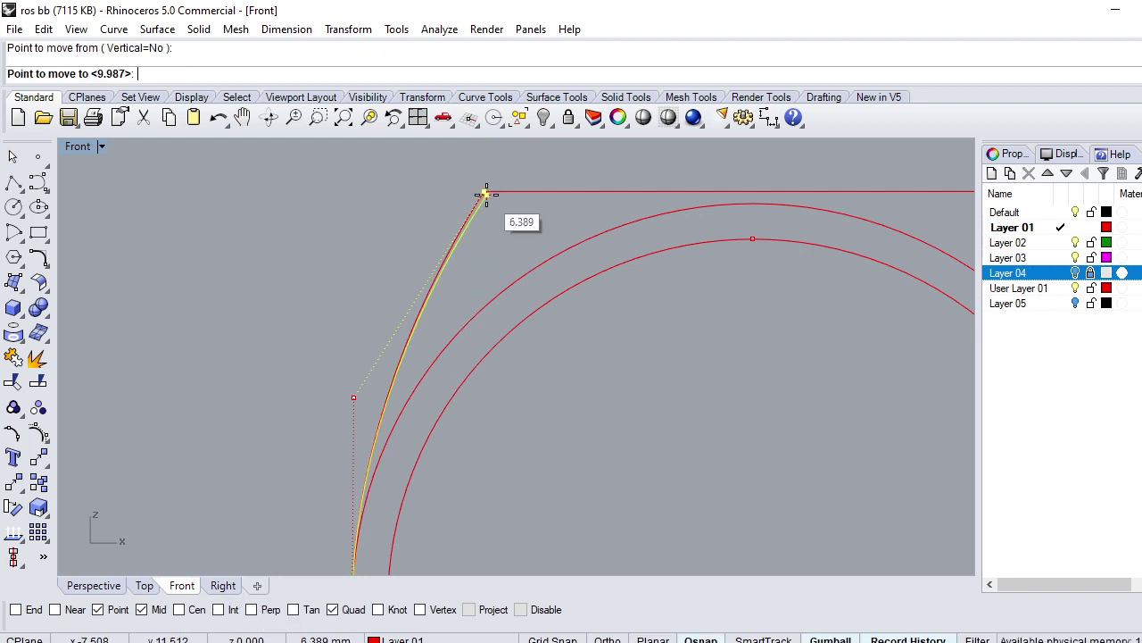
pyautogui.click(485, 193)
pyautogui.scroll(-3, 486, 248)
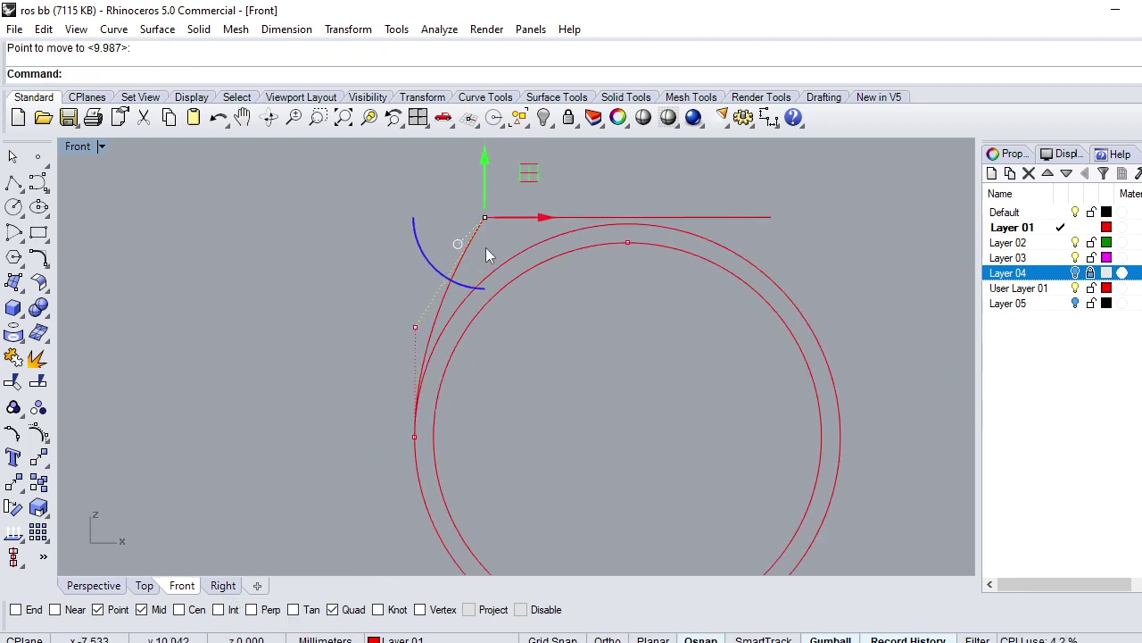
pyautogui.scroll(-2, 485, 256)
pyautogui.press('Escape')
# Step: Flatten the left shank curve onto the construction plane again and call up Rebuild for it
pyautogui.click(472, 255)
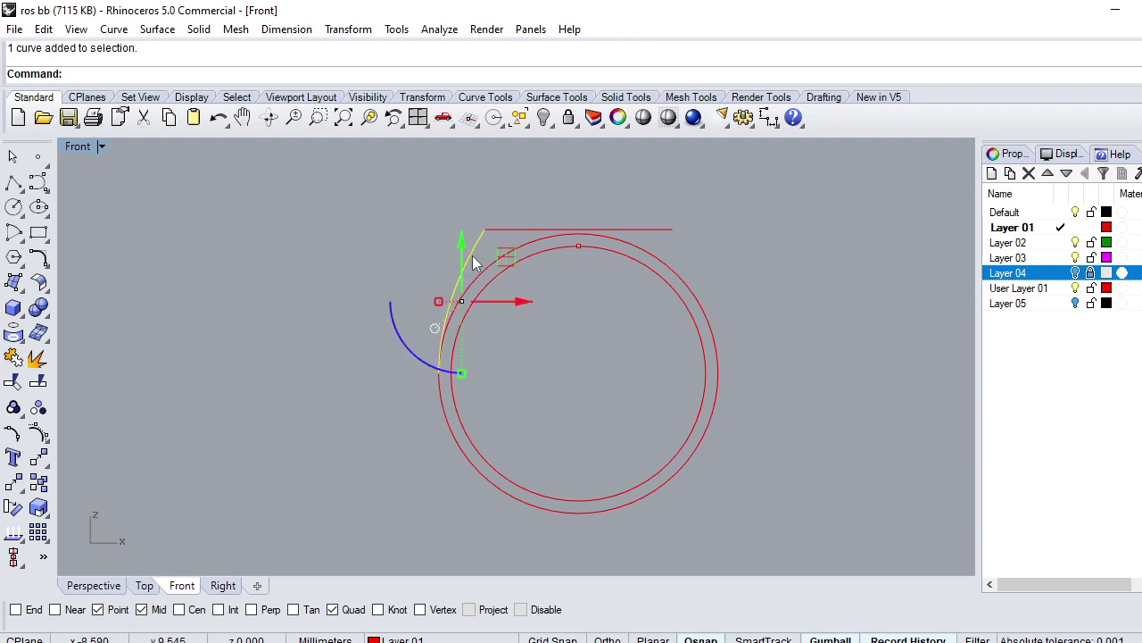
pyautogui.rightClick(472, 255)
pyautogui.write('y')
pyautogui.press('Return')
pyautogui.scroll(2, 465, 271)
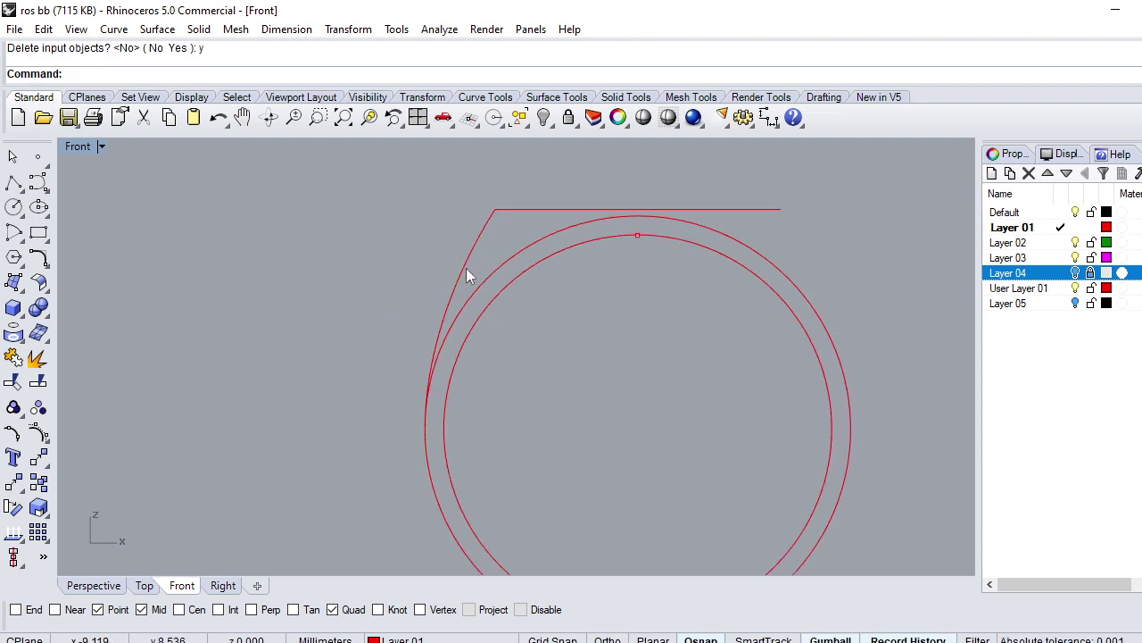
pyautogui.click(466, 271)
pyautogui.write('reb')
pyautogui.press('Return')
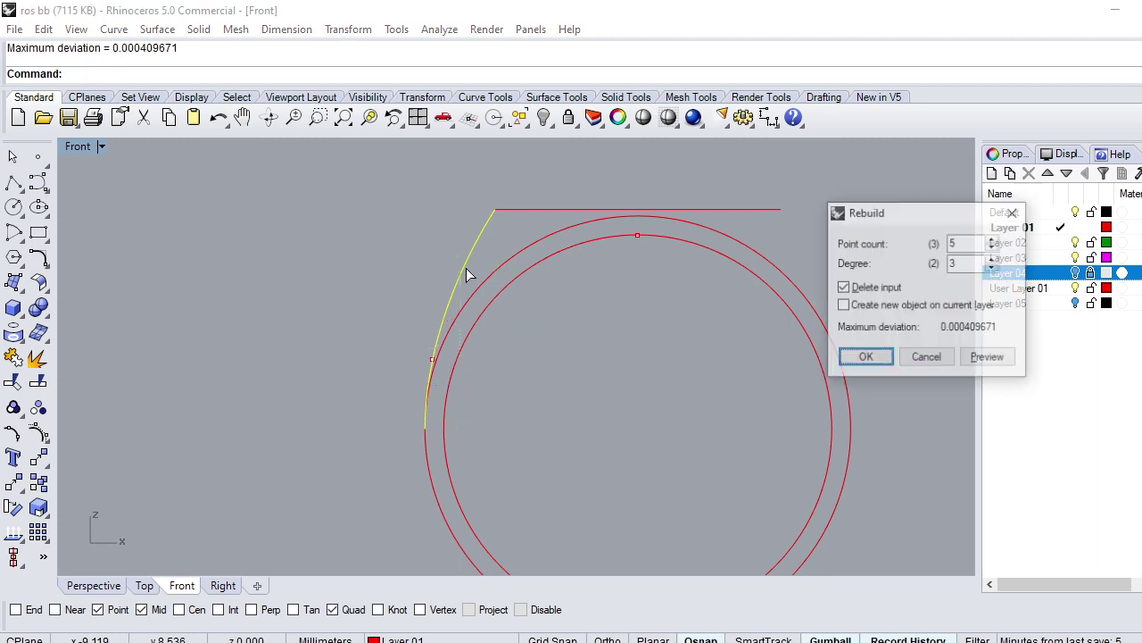
# Step: Rebuild the left shank curve with 5 points at degree 3 and nudge a middle control point outward
pyautogui.click(866, 357)
pyautogui.press('F10')
pyautogui.scroll(2, 495, 326)
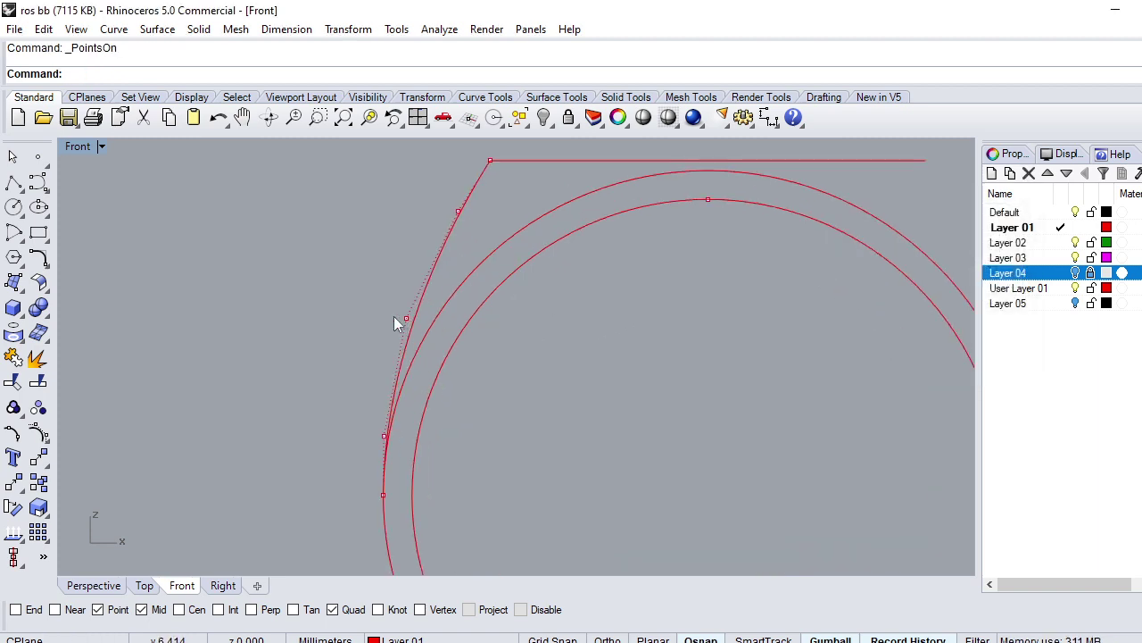
pyautogui.click(406, 318)
pyautogui.write('m')
pyautogui.press('Return')
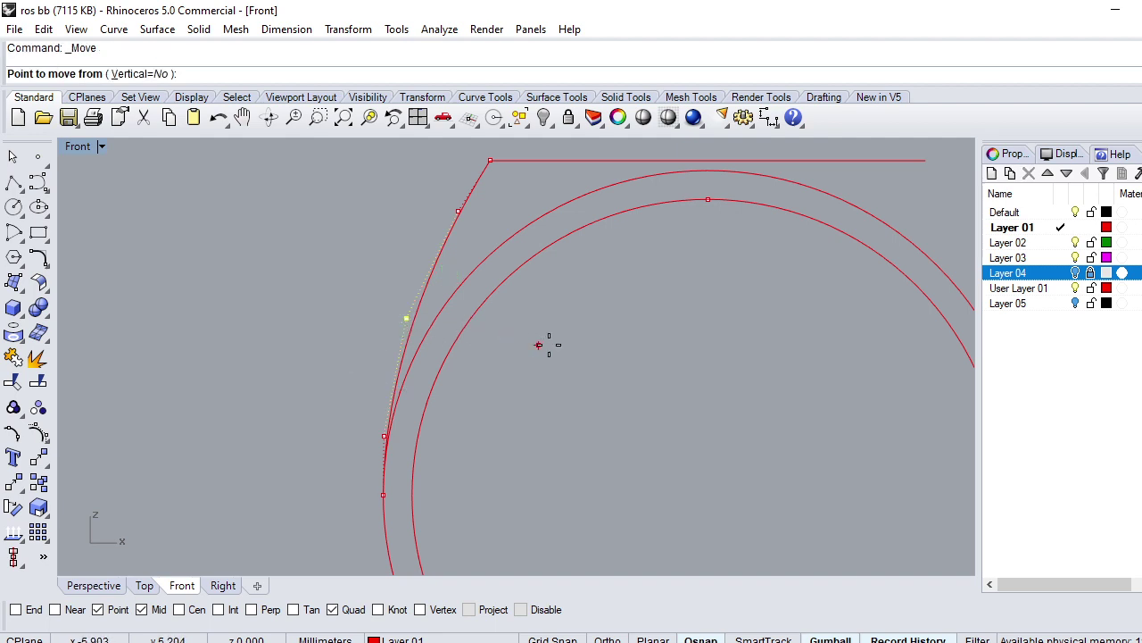
pyautogui.click(587, 336)
pyautogui.click(583, 339)
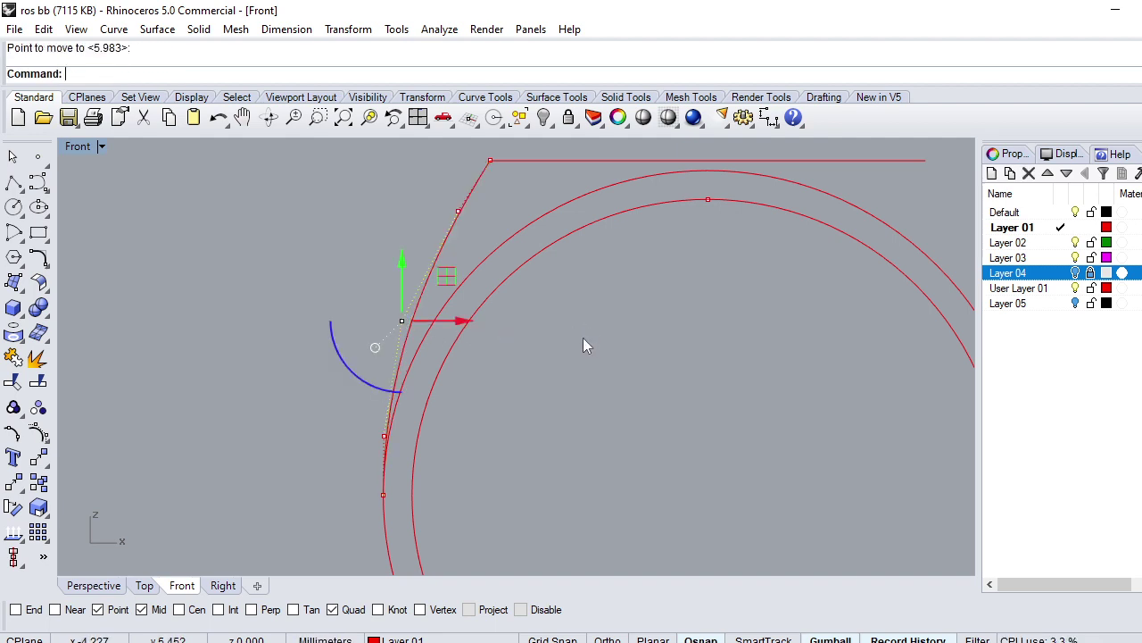
# Step: Nudge the upper control point slightly left, then select the curve and show the Top view
pyautogui.click(457, 211)
pyautogui.write('m')
pyautogui.press('Return')
pyautogui.click(643, 327)
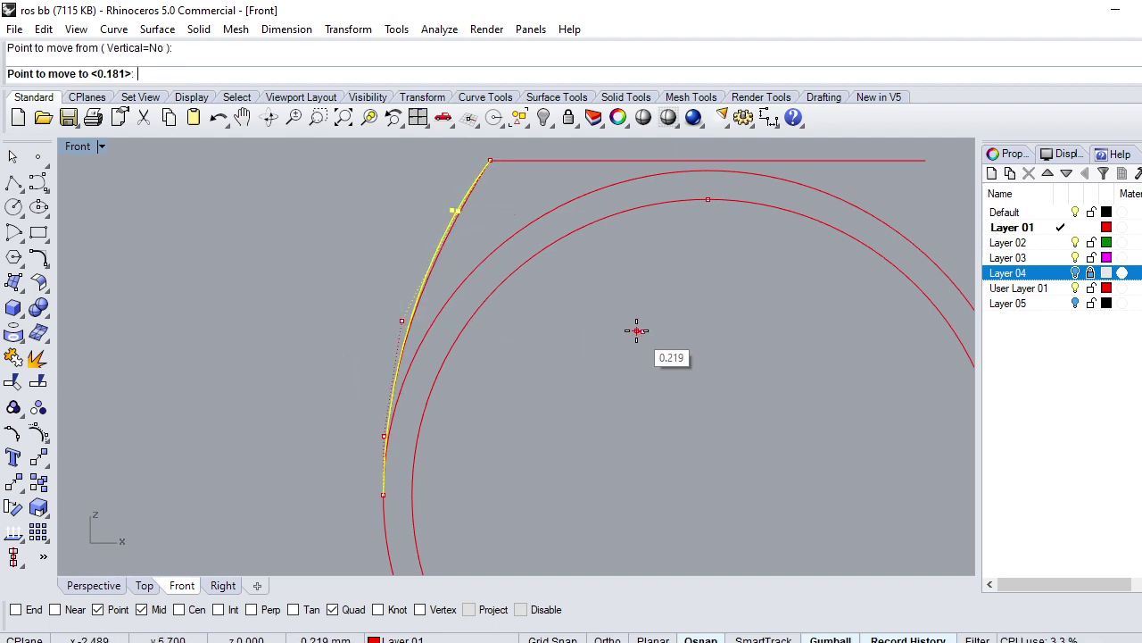
pyautogui.click(636, 338)
pyautogui.press('Escape')
pyautogui.click(440, 239)
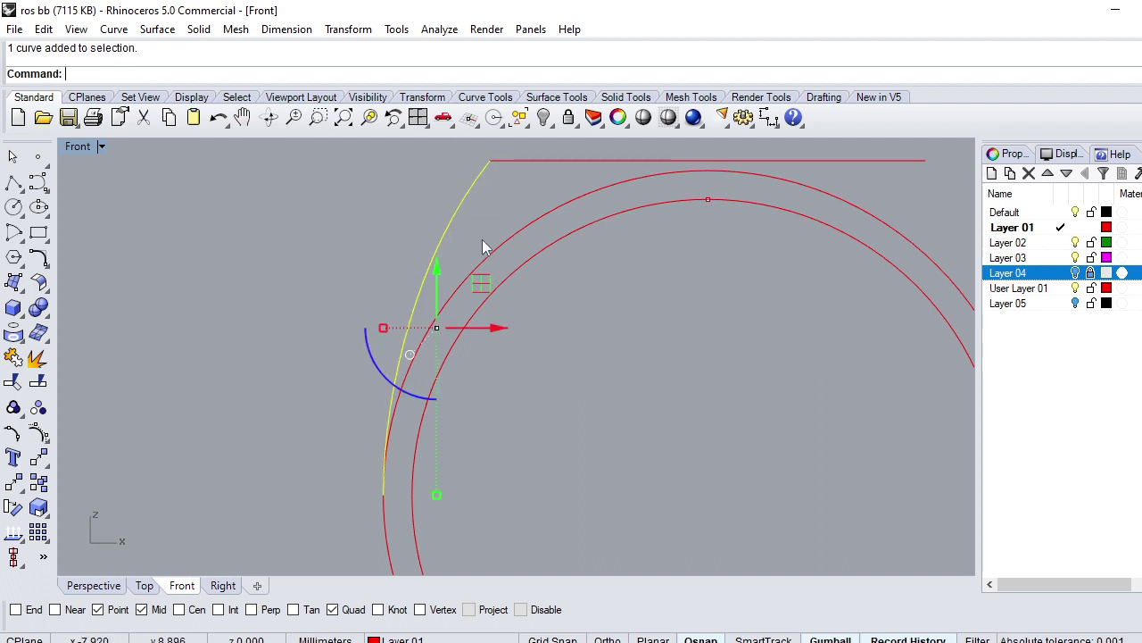
pyautogui.scroll(-3, 482, 239)
pyautogui.hotkey('ctrl', 'F1')
pyautogui.write('M')
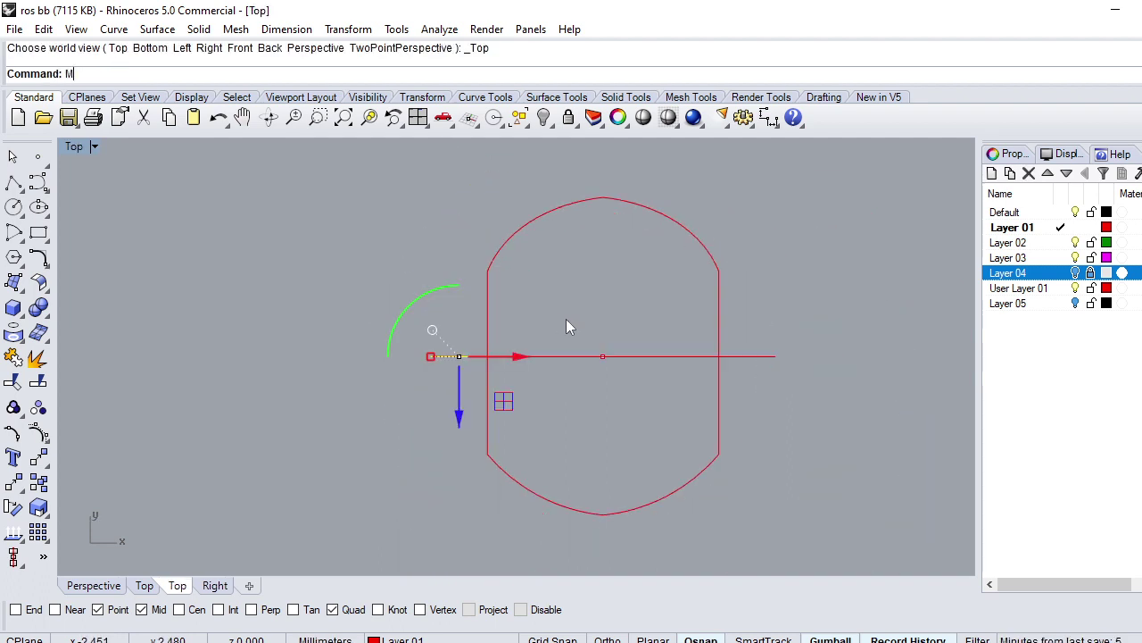
# Step: Mirror the shank curve across a vertical line through the centre
pyautogui.write('irror')
pyautogui.press('Return')
pyautogui.click(607, 337)
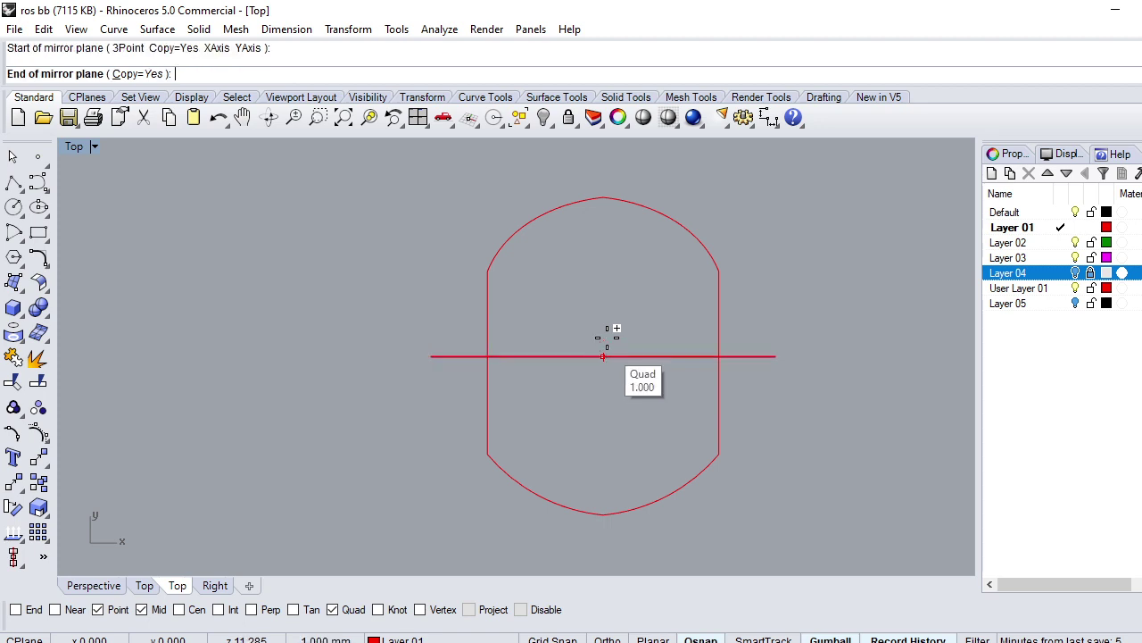
pyautogui.click(603, 288)
pyautogui.press('Return')
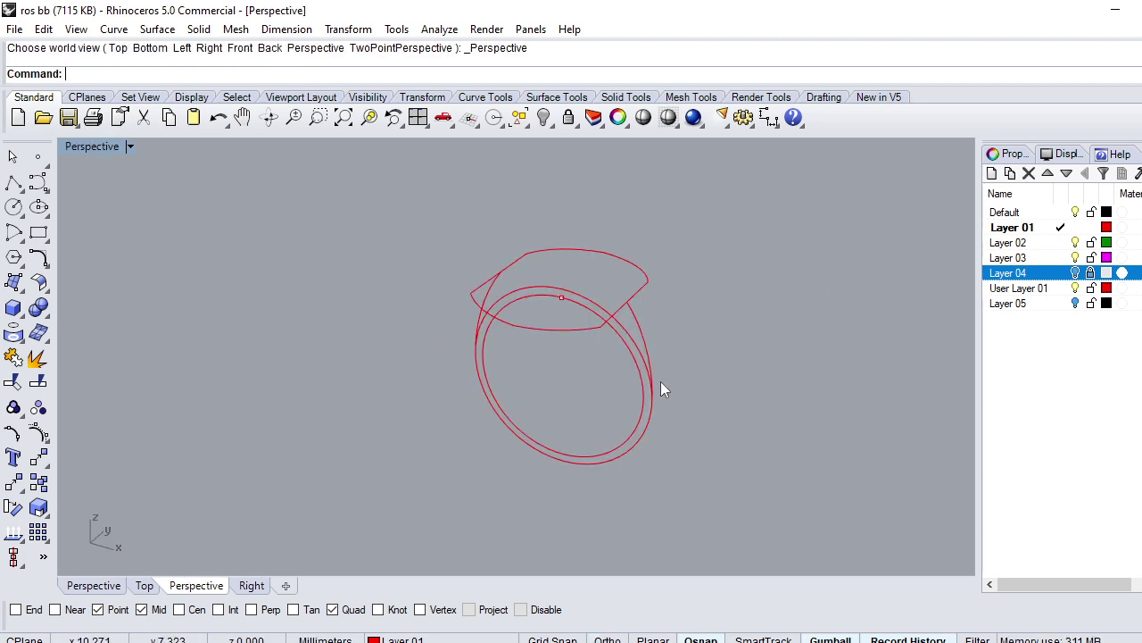
# Step: Split the outer ring circle at its left and right points and delete the upper arc
pyautogui.click(346, 282)
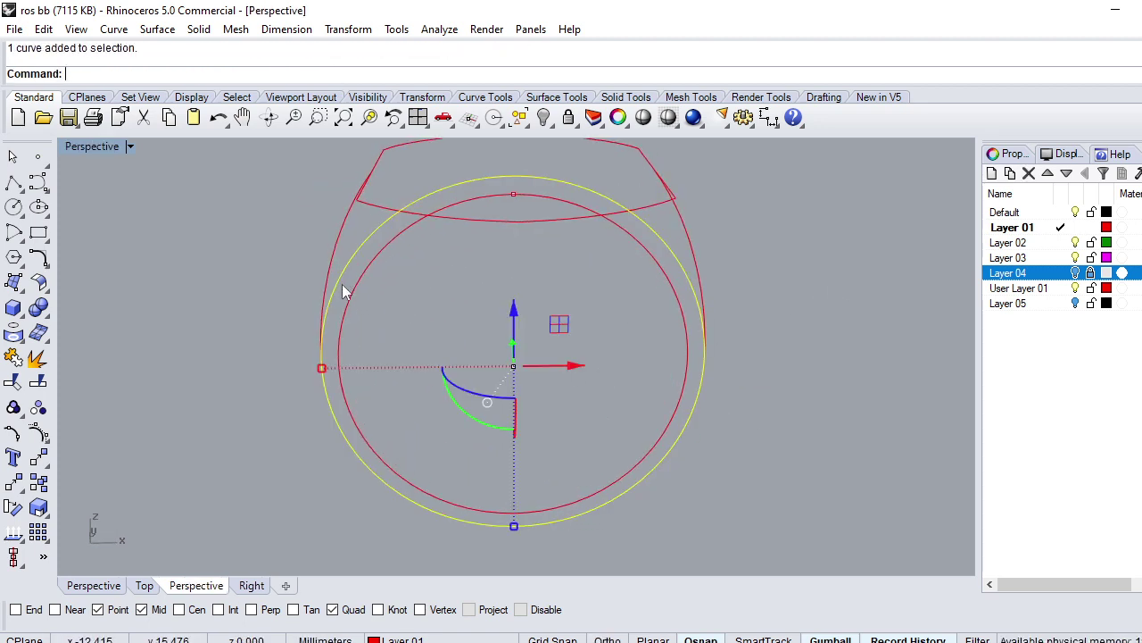
pyautogui.write('split')
pyautogui.press('Return')
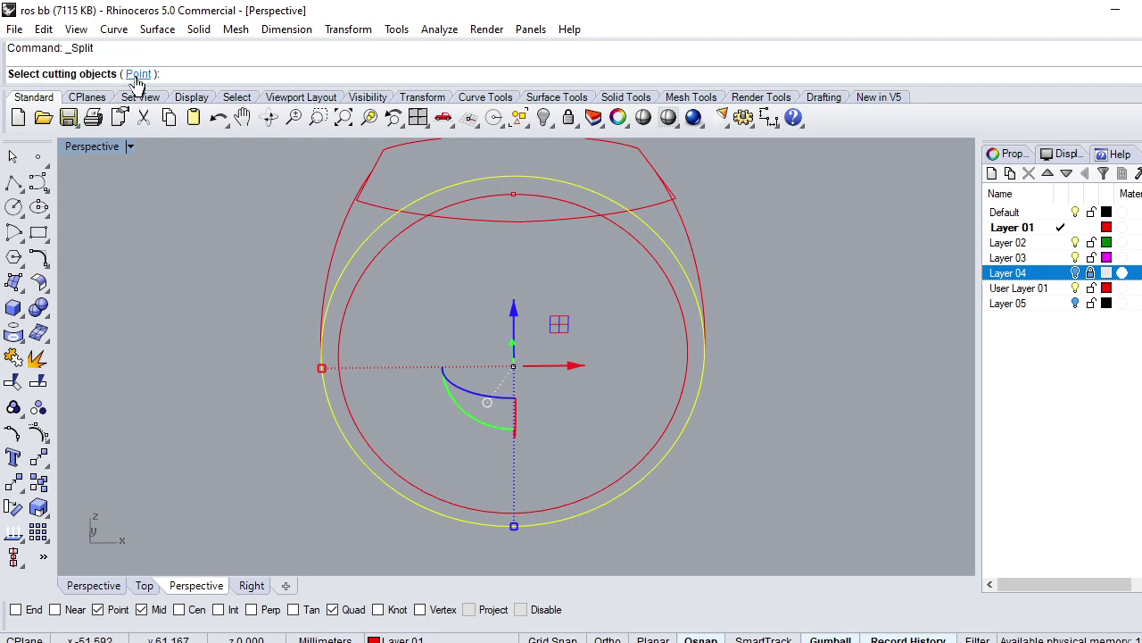
pyautogui.click(138, 74)
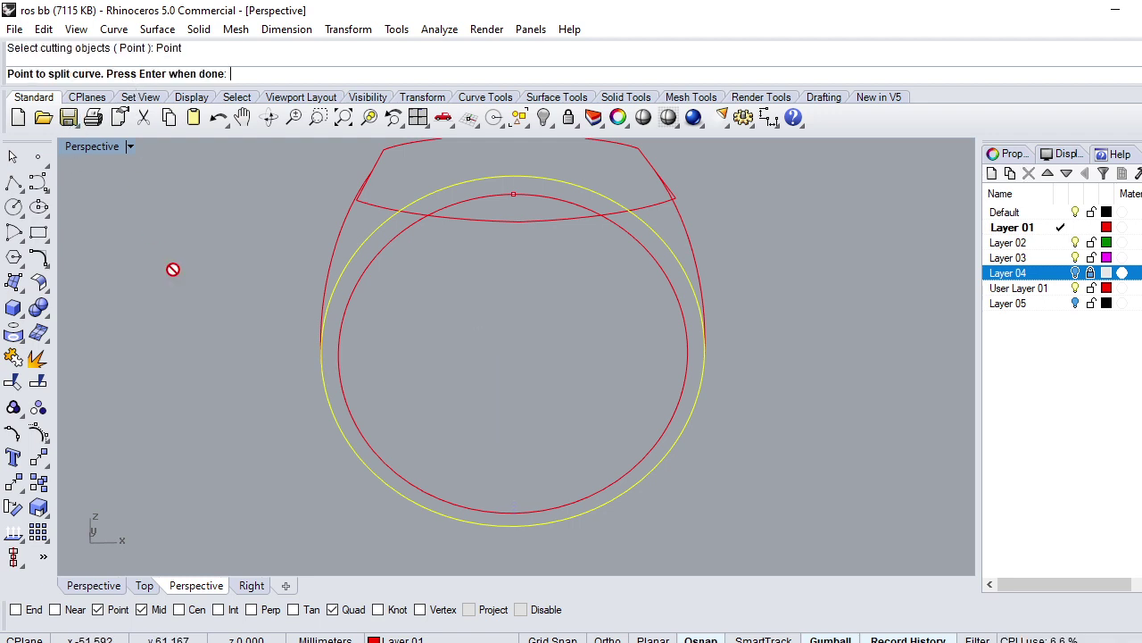
pyautogui.click(321, 361)
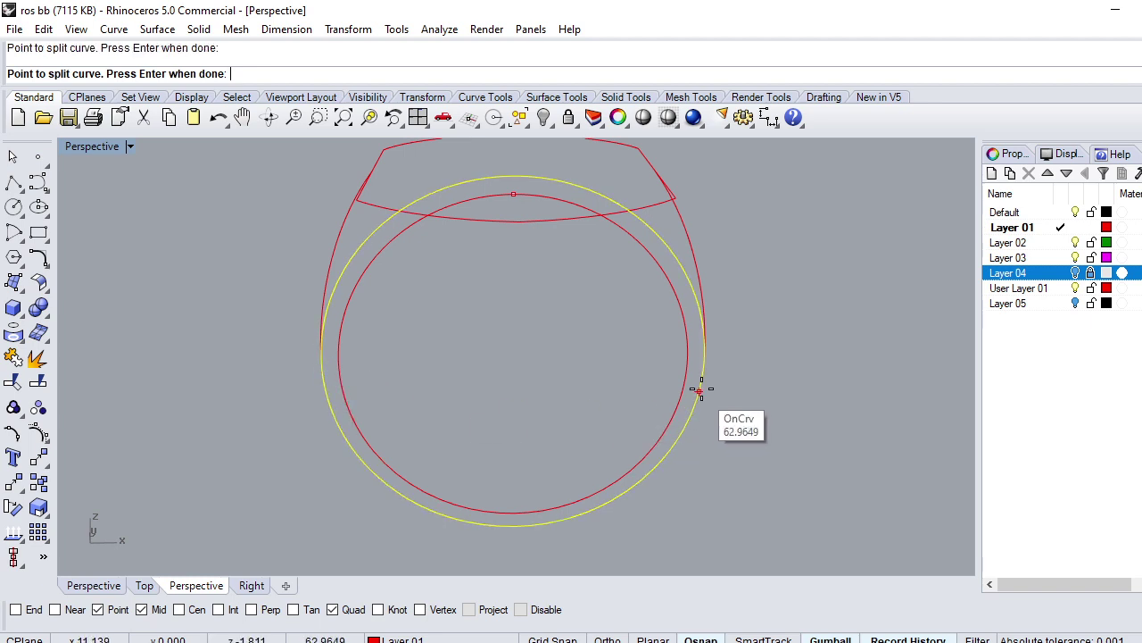
pyautogui.click(704, 361)
pyautogui.press('Return')
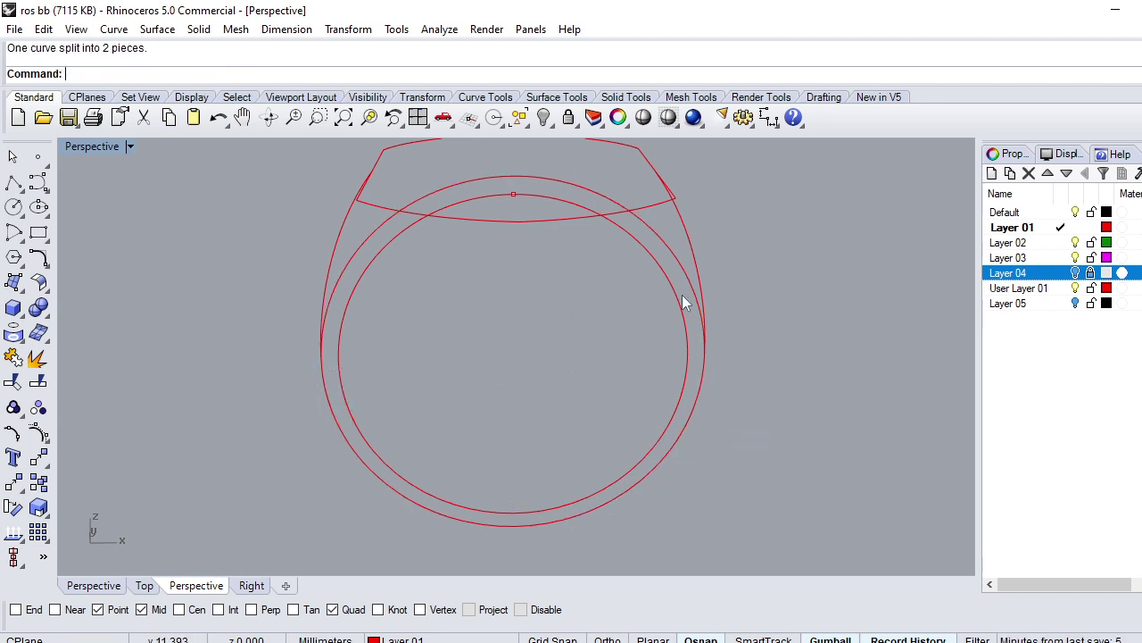
pyautogui.click(673, 260)
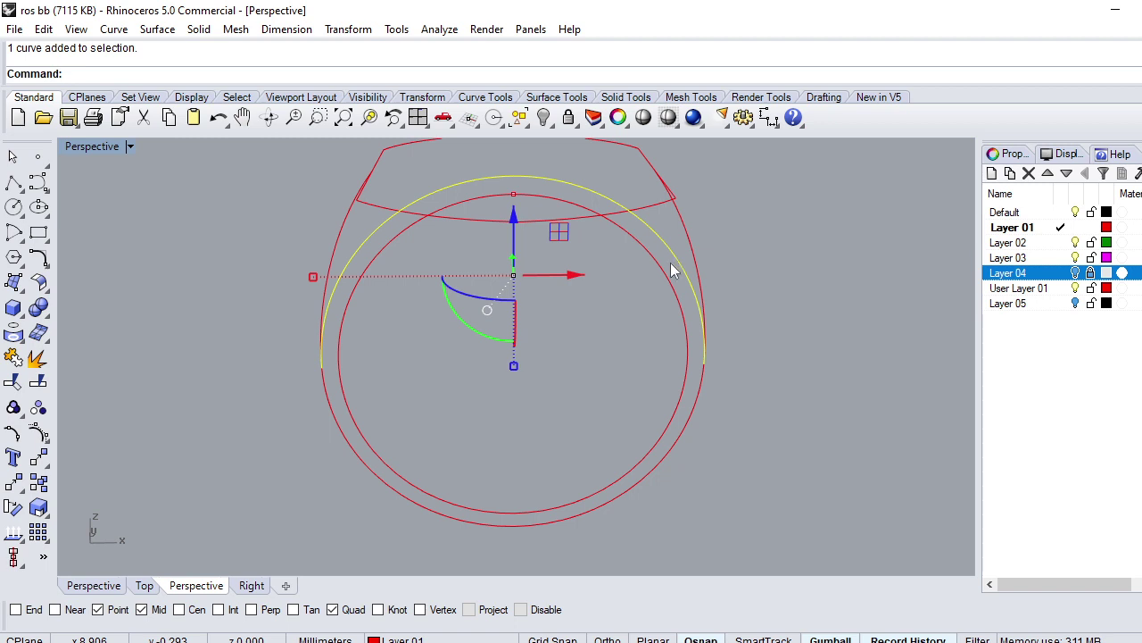
pyautogui.press('Delete')
# Step: Join the lower outer piece with the left and right arcs into one curve, viewed from Front
pyautogui.moveTo(413, 346); pyautogui.dragTo(354, 419, button='right')
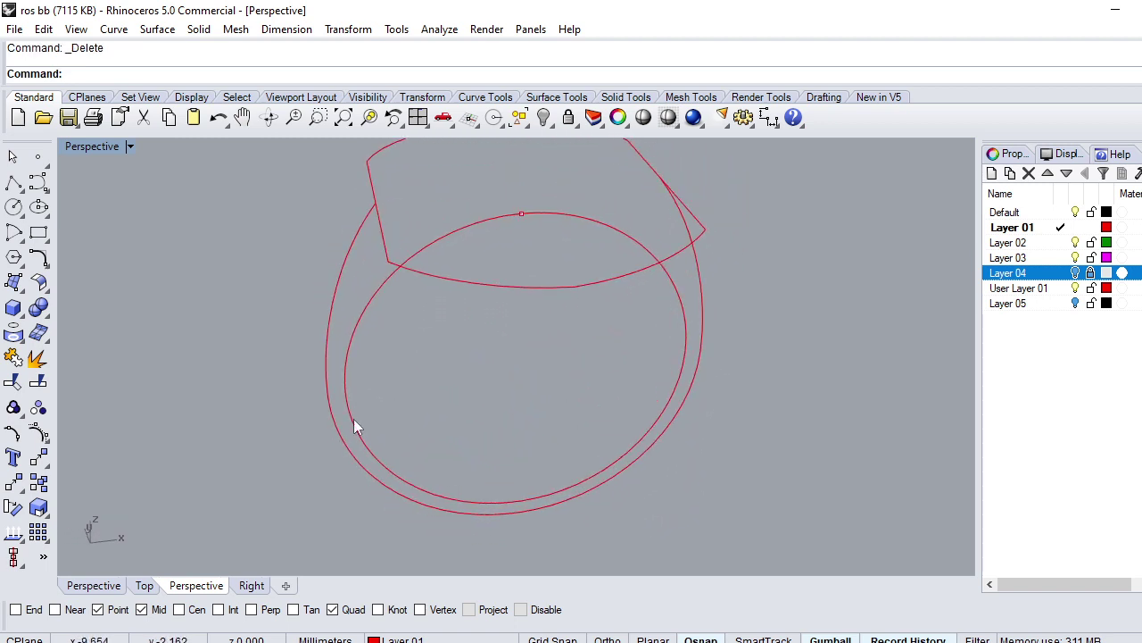
pyautogui.click(362, 473)
pyautogui.keyDown('shift'); pyautogui.click(329, 357); pyautogui.keyUp('shift')
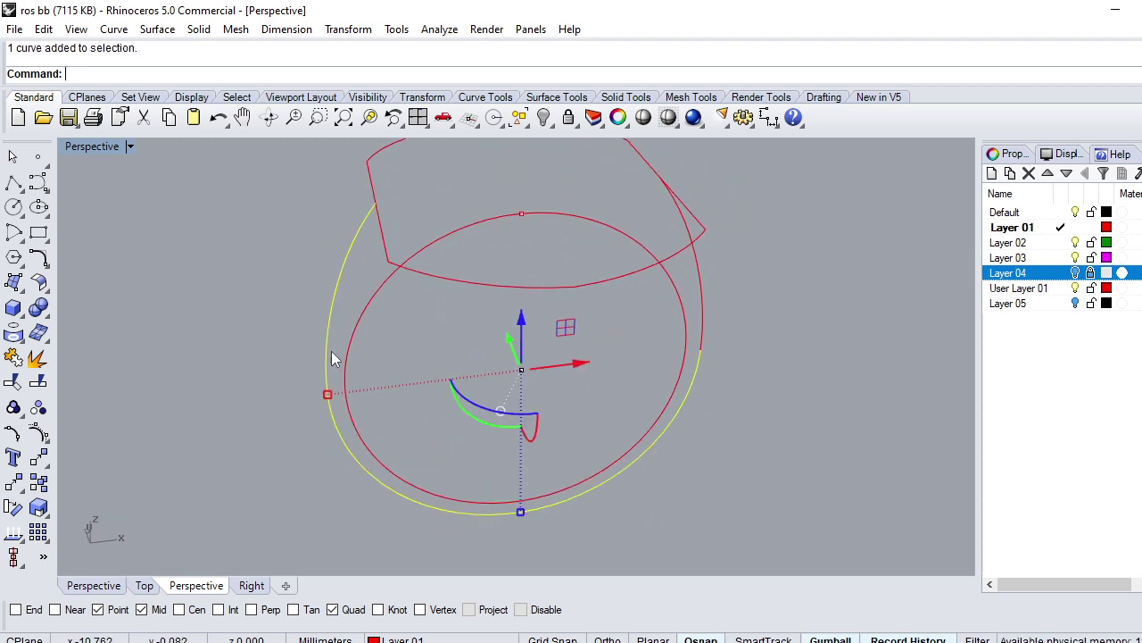
pyautogui.keyDown('shift'); pyautogui.click(704, 290); pyautogui.keyUp('shift')
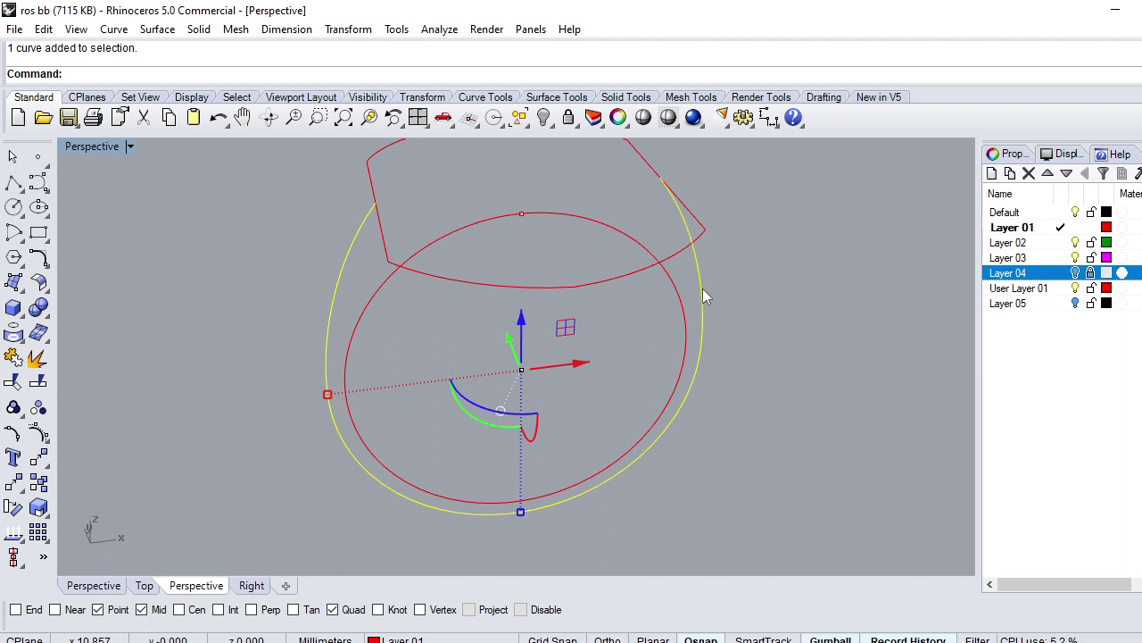
pyautogui.hotkey('ctrl', 'j')
pyautogui.scroll(-4, 610, 303)
pyautogui.scroll(-2, 608, 308)
pyautogui.write('F')
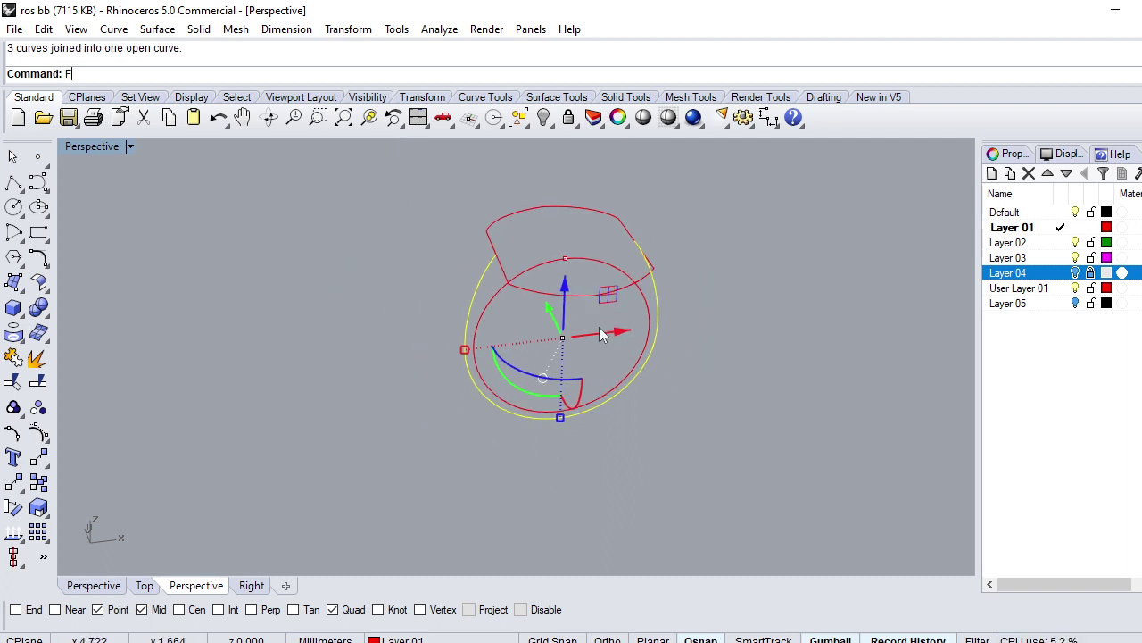
pyautogui.press('Return')
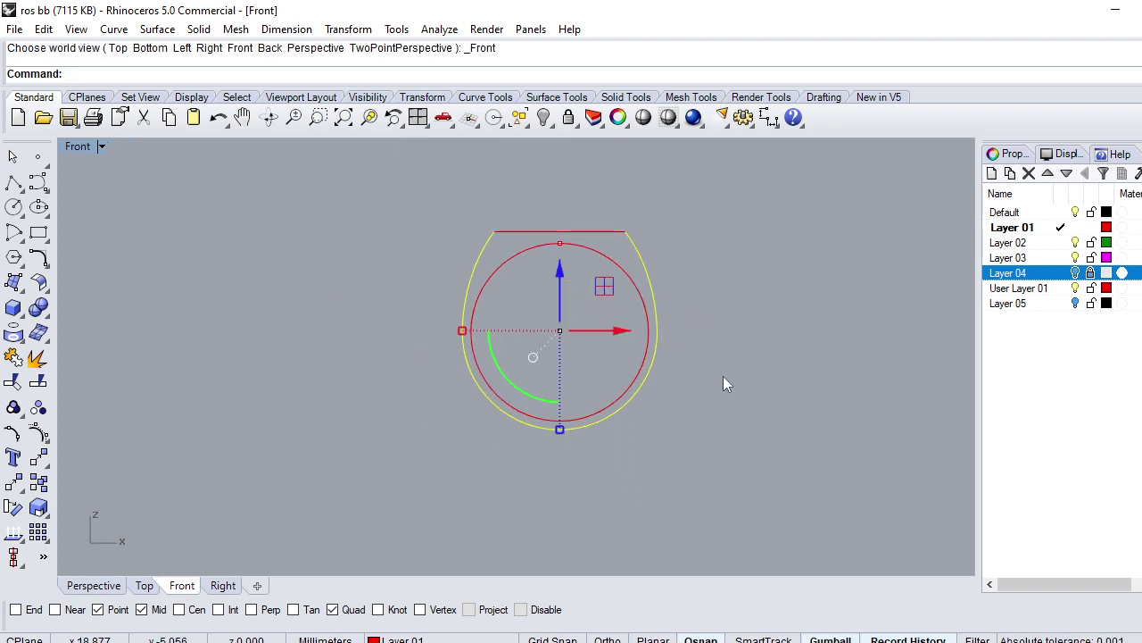
pyautogui.press('Escape')
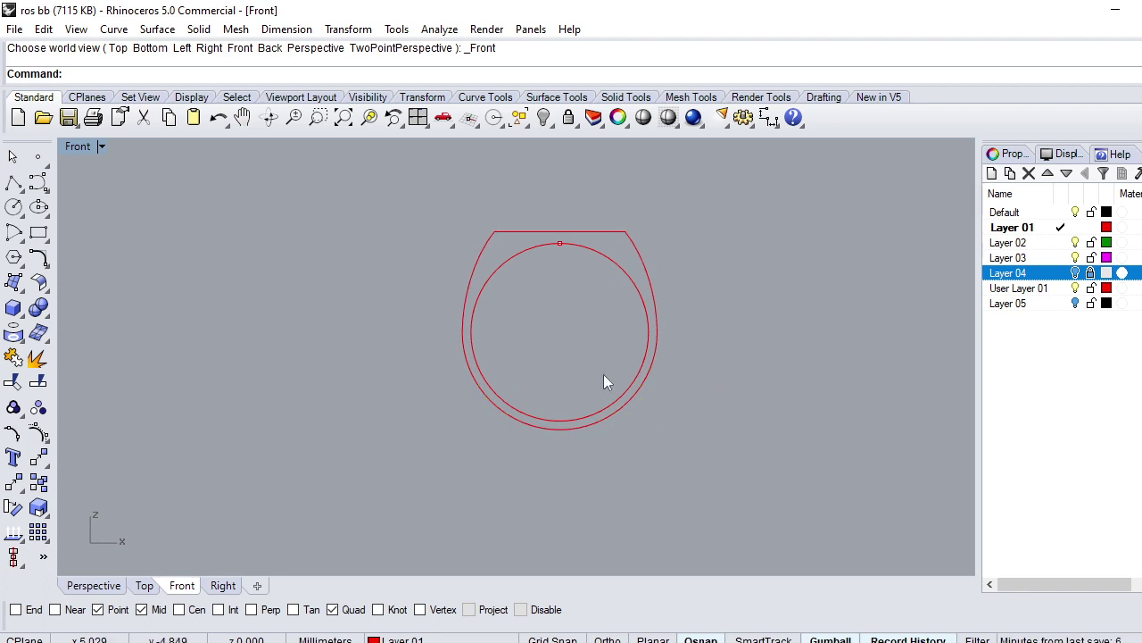
pyautogui.write('l')
pyautogui.press('Return')
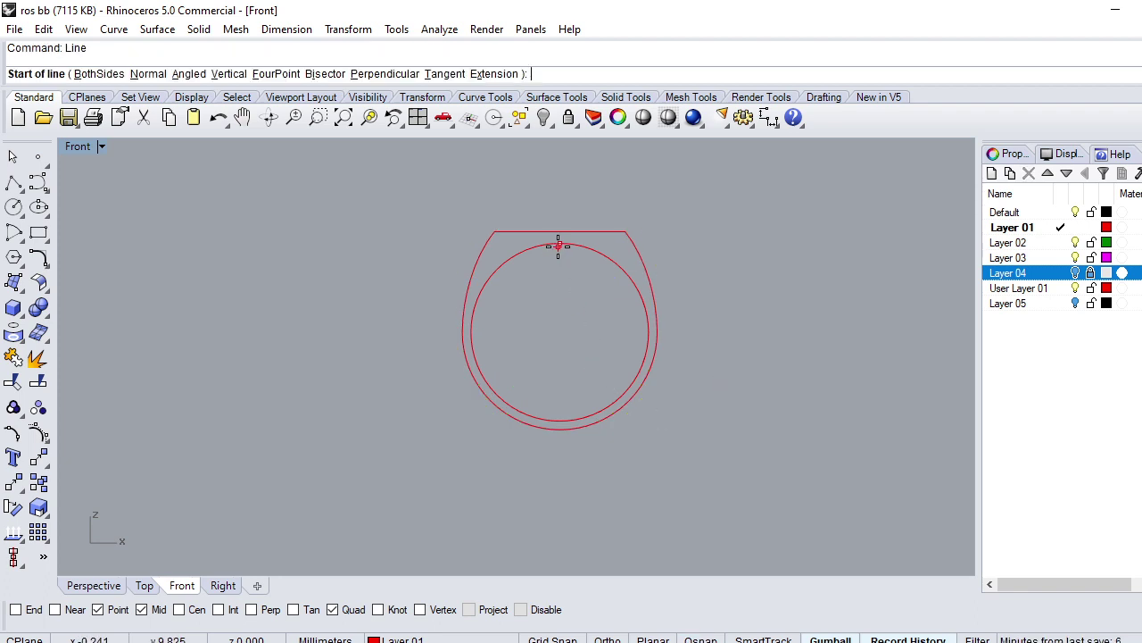
# Step: Draw the vertical centre line, split the outer curve along it, and delete the right half
pyautogui.click(559, 243)
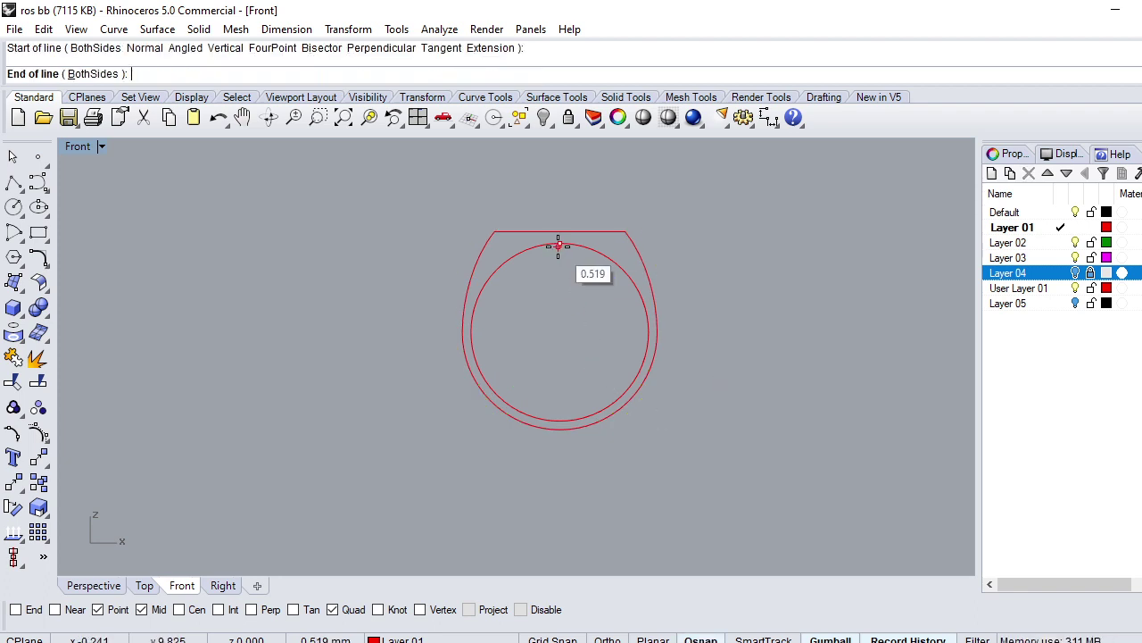
pyautogui.click(562, 430)
pyautogui.click(562, 430)
pyautogui.write('sp')
pyautogui.press('Return')
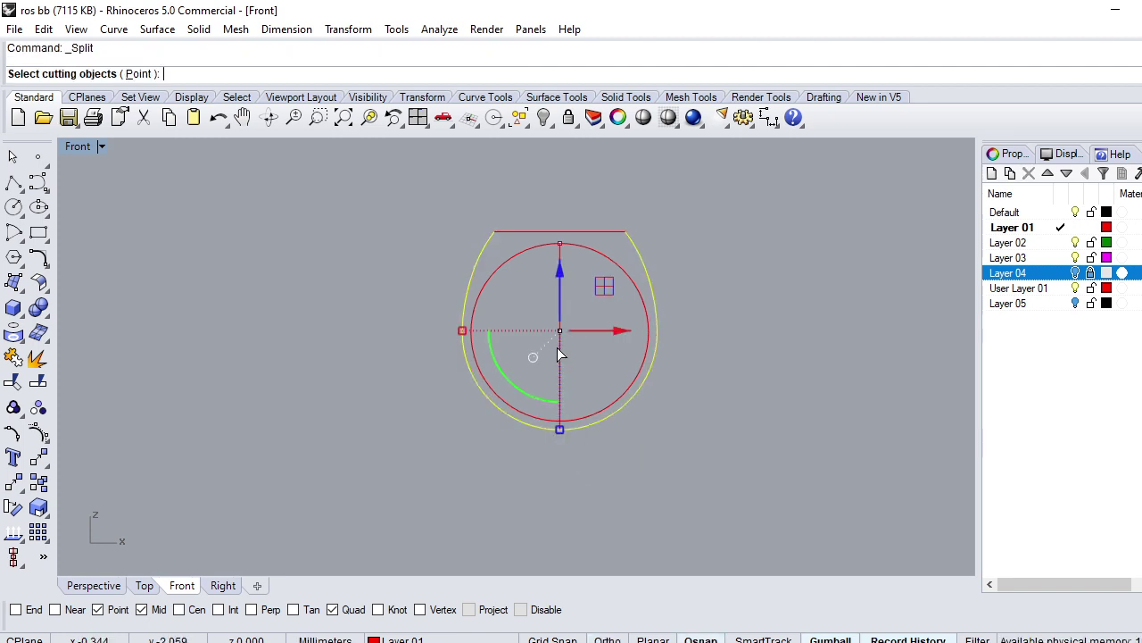
pyautogui.click(559, 384)
pyautogui.press('Return')
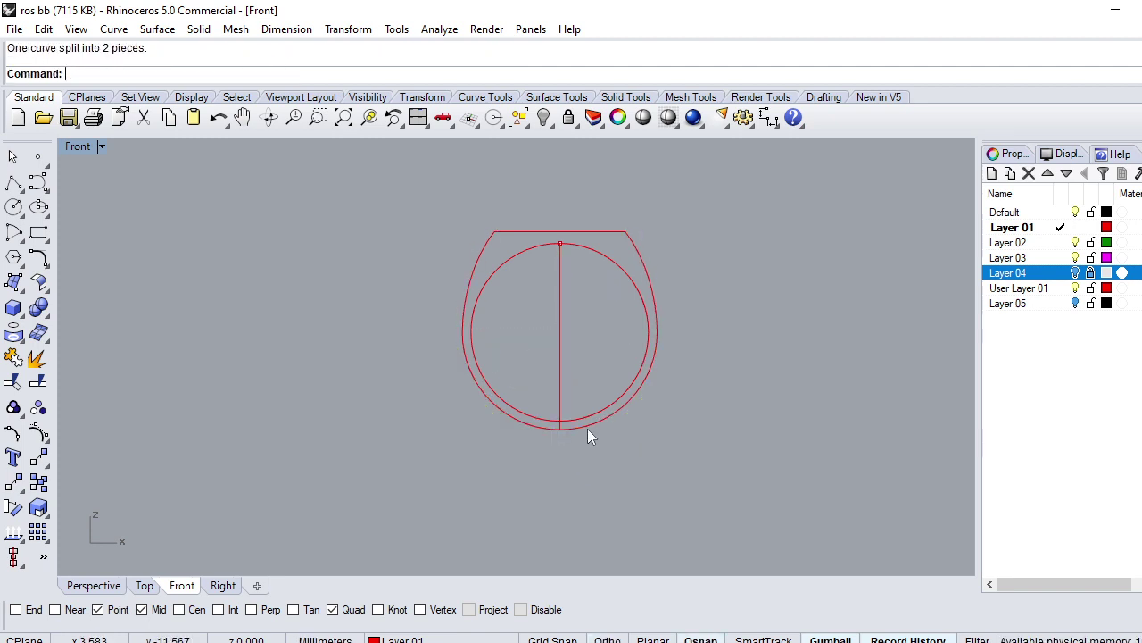
pyautogui.click(587, 428)
pyautogui.press('Delete')
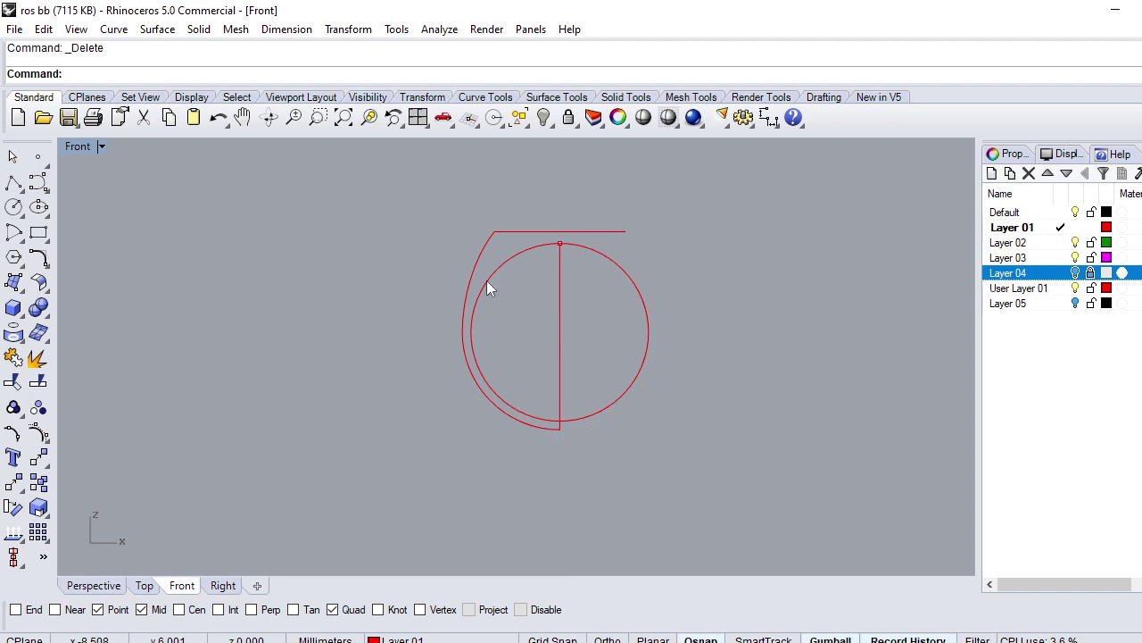
# Step: Show the left arc's control points and nudge the upper ones slightly left
pyautogui.click(471, 282)
pyautogui.scroll(3, 474, 282)
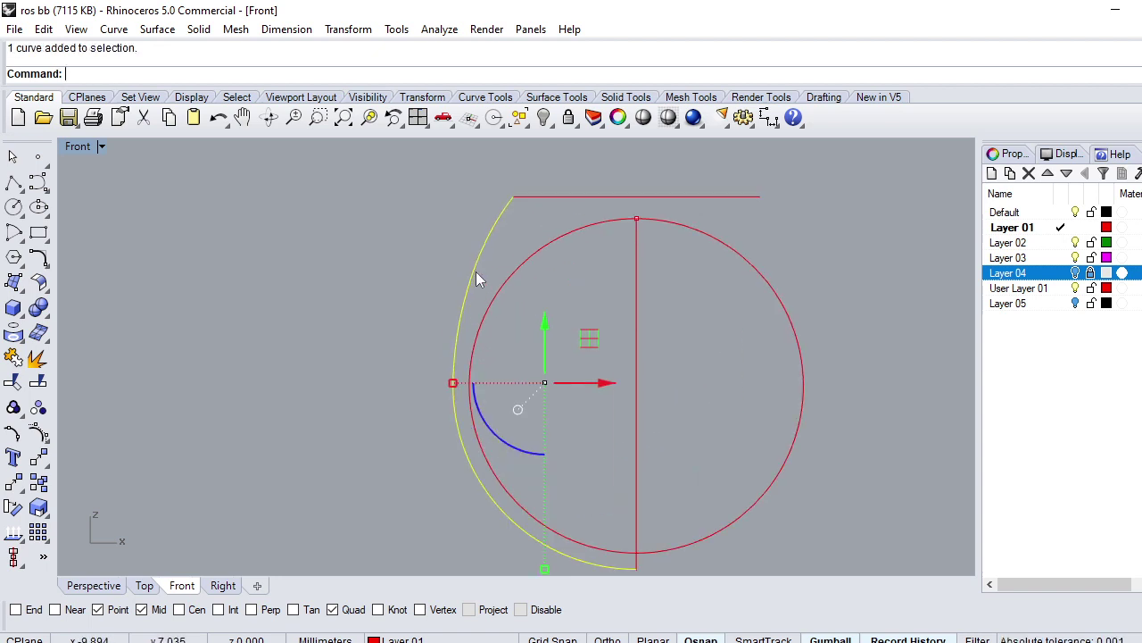
pyautogui.press('F10')
pyautogui.click(490, 224)
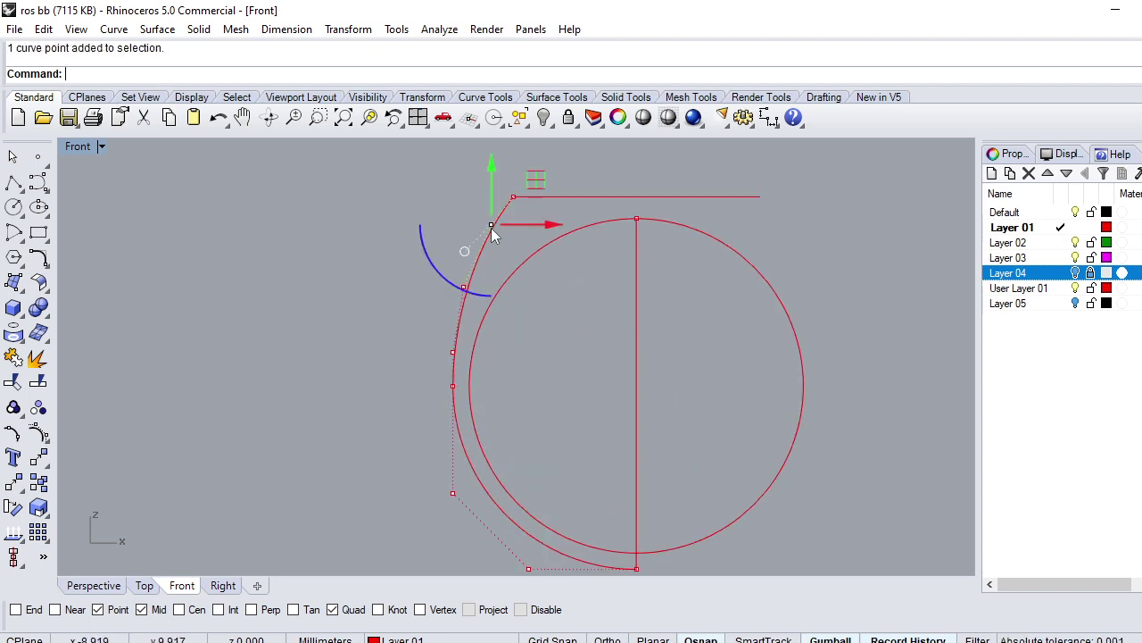
pyautogui.write('m')
pyautogui.press('Return')
pyautogui.click(577, 298)
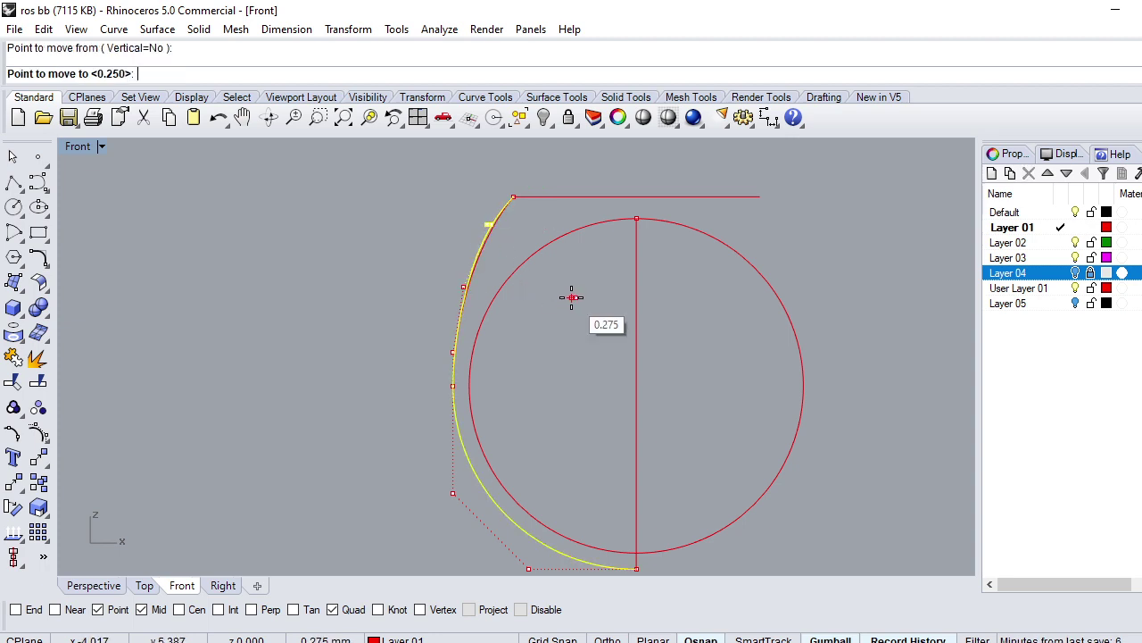
pyautogui.click(572, 299)
pyautogui.click(555, 386)
pyautogui.click(462, 287)
pyautogui.press('Return')
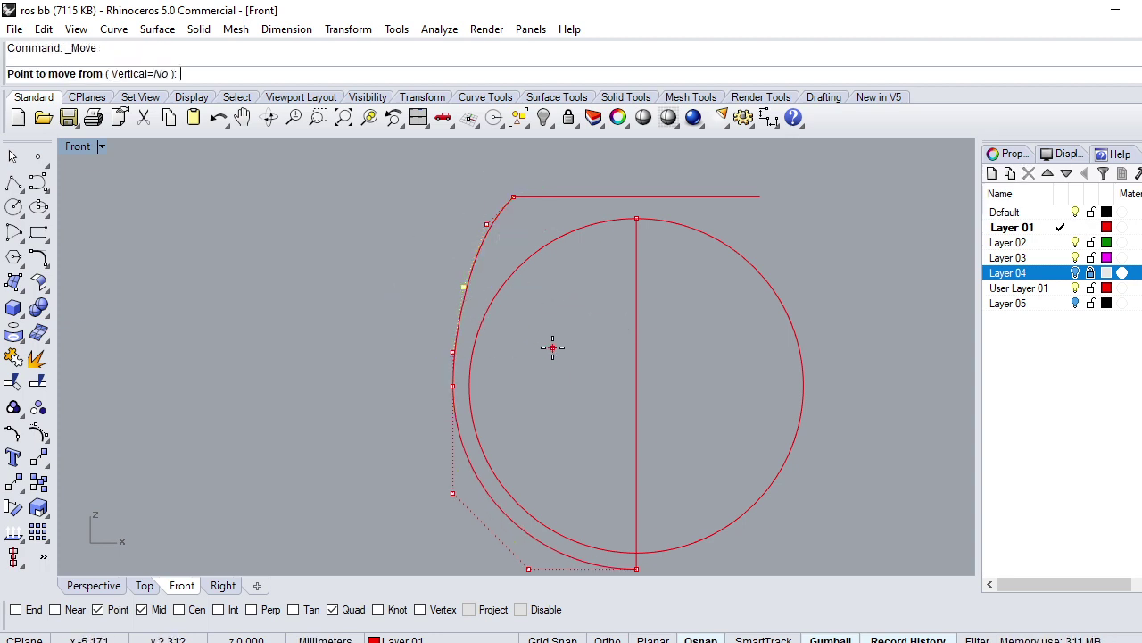
# Step: Nudge further lower control points of the left arc slightly left
pyautogui.click(548, 347)
pyautogui.click(548, 347)
pyautogui.click(453, 353)
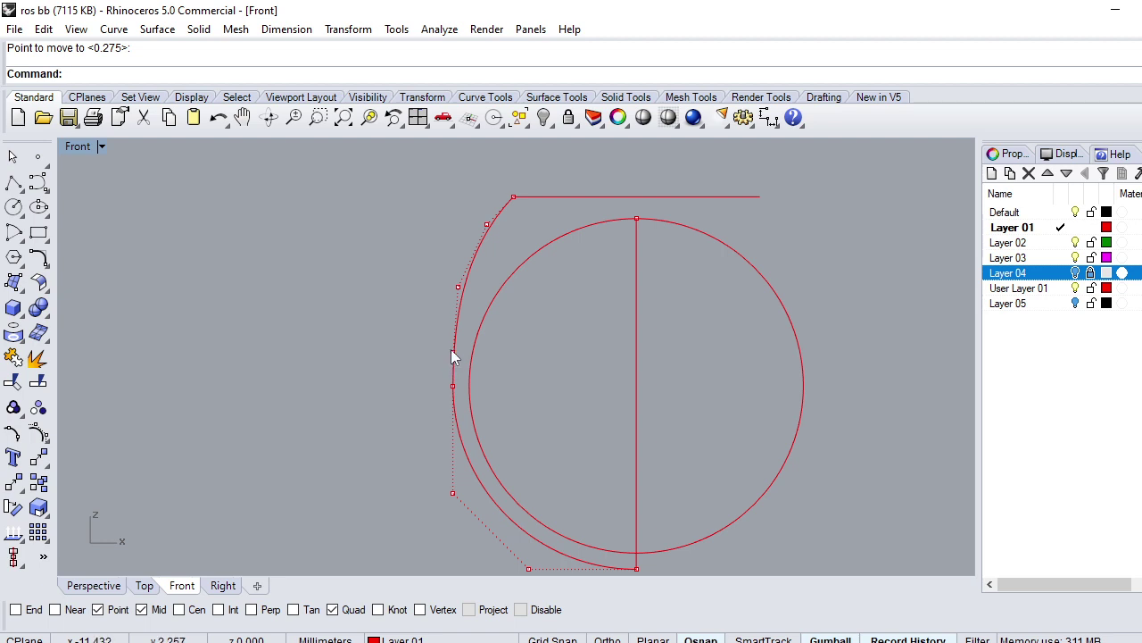
pyautogui.press('Return')
pyautogui.click(453, 352)
pyautogui.click(515, 349)
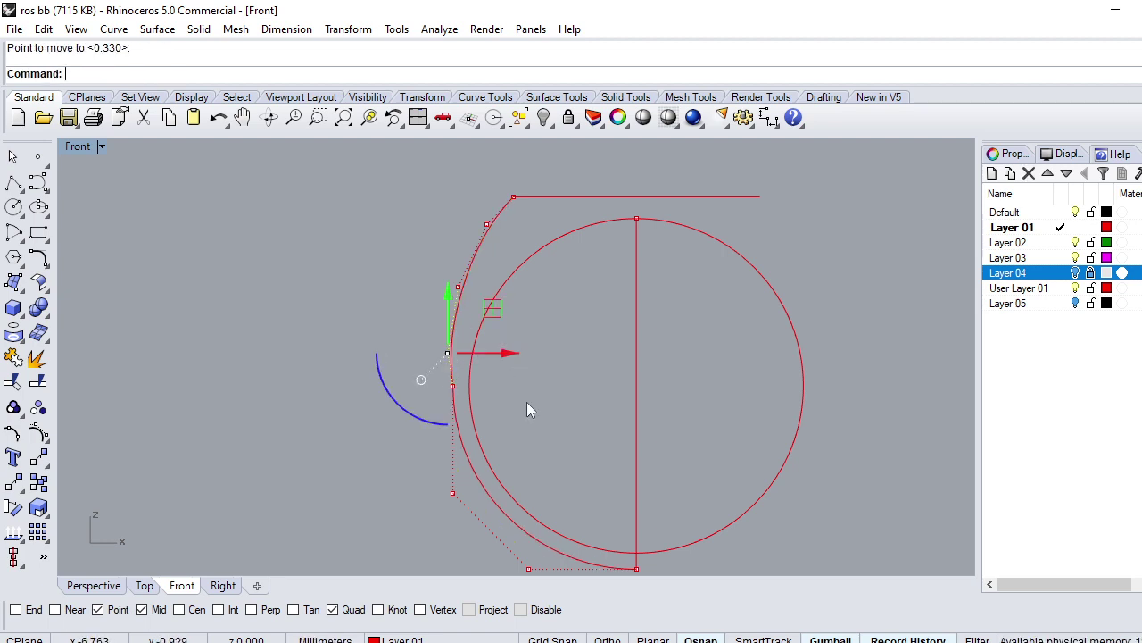
pyautogui.click(453, 386)
pyautogui.press('Return')
pyautogui.click(535, 370)
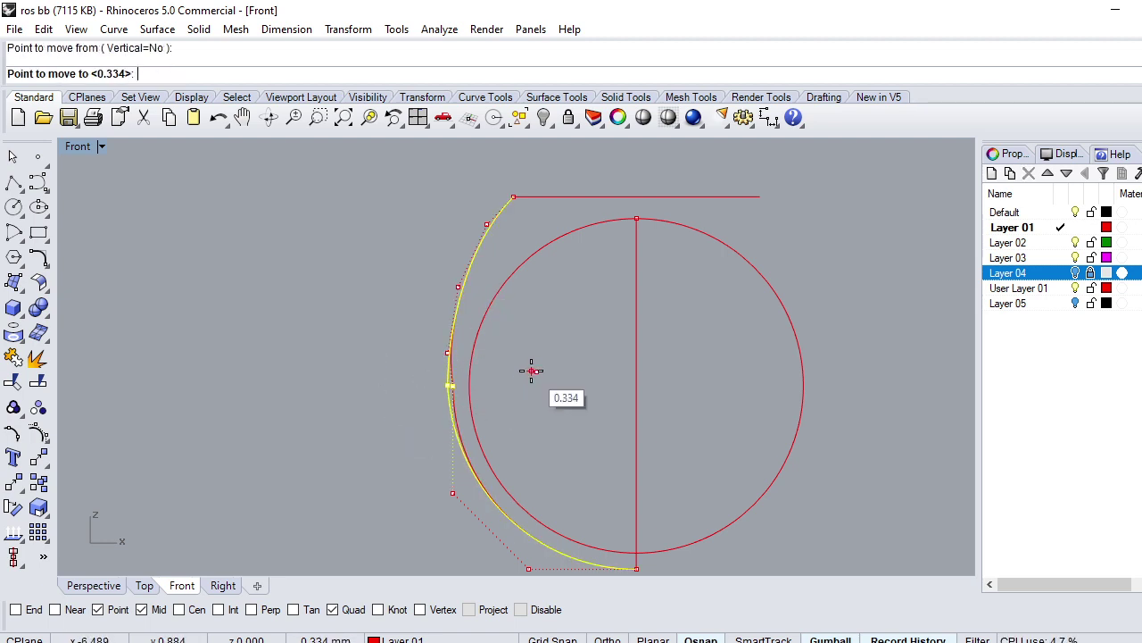
pyautogui.click(531, 371)
pyautogui.press('Escape')
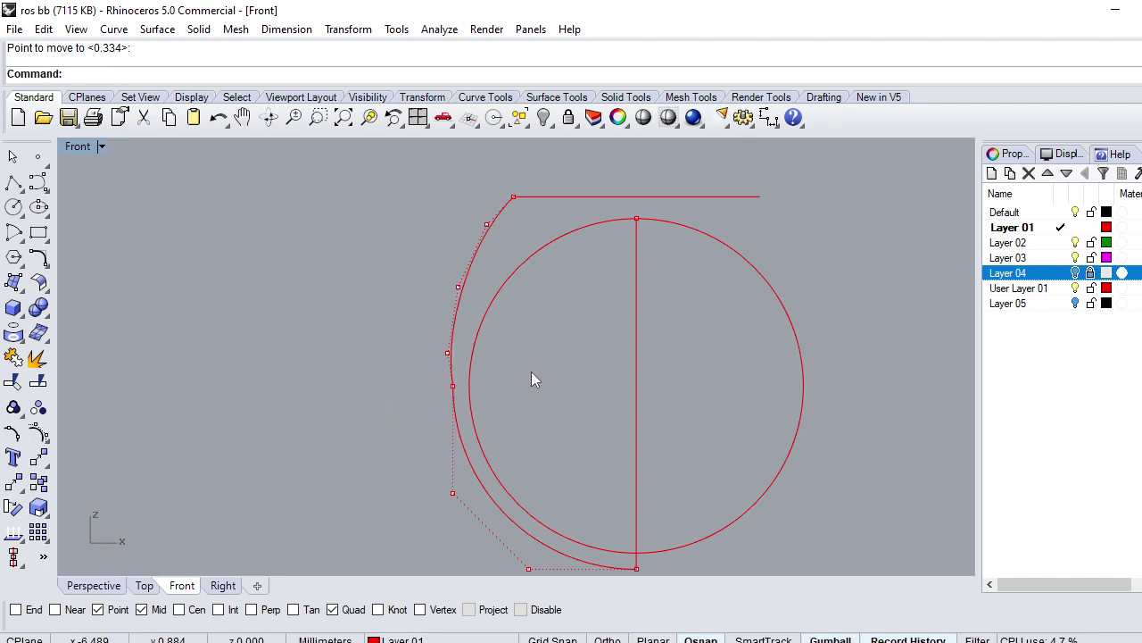
# Step: Undo the control-point edits, hide the points, and reselect the outer left curve
pyautogui.hotkey('ctrl', 'z')
pyautogui.hotkey('ctrl', 'z')
pyautogui.hotkey('ctrl', 'z')
pyautogui.hotkey('ctrl', 'z')
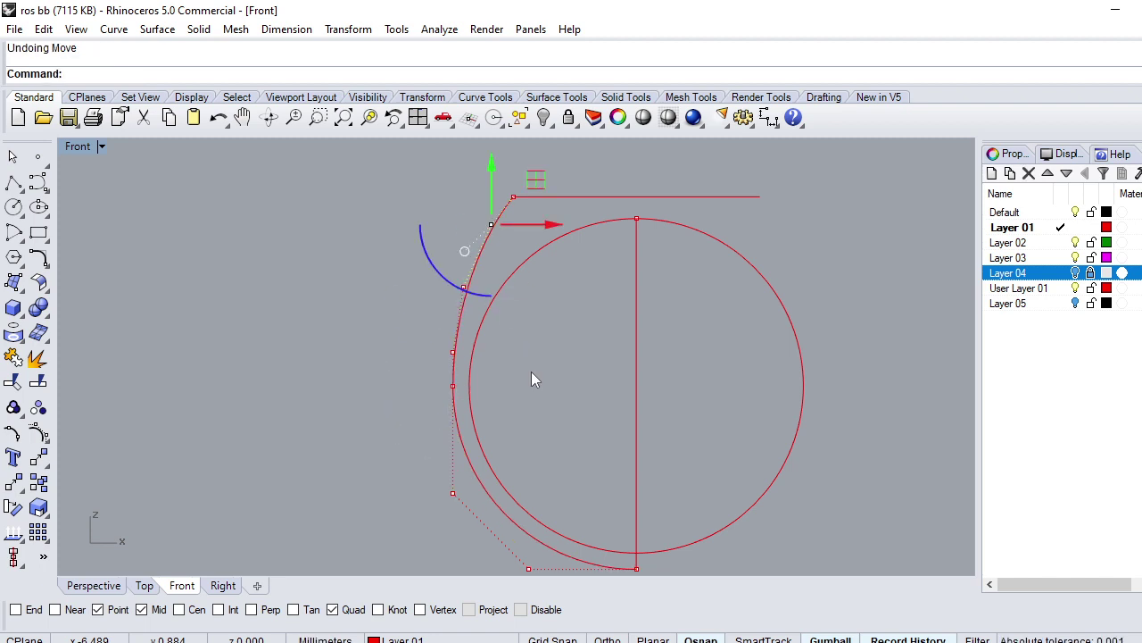
pyautogui.press('Escape')
pyautogui.press('Escape')
pyautogui.scroll(-3, 529, 372)
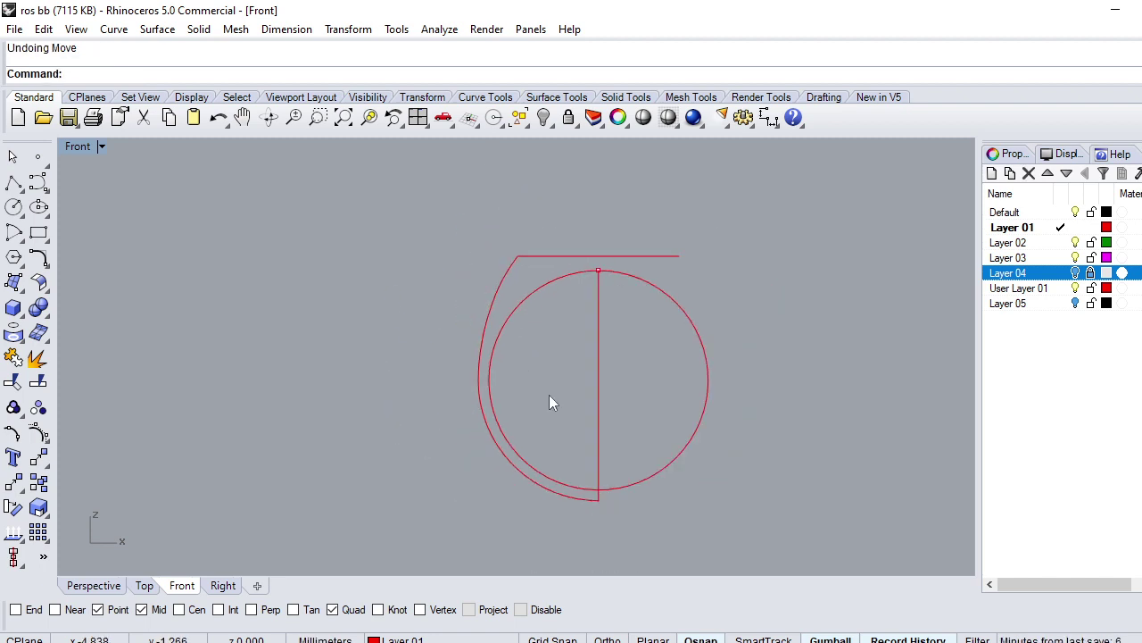
pyautogui.click(478, 381)
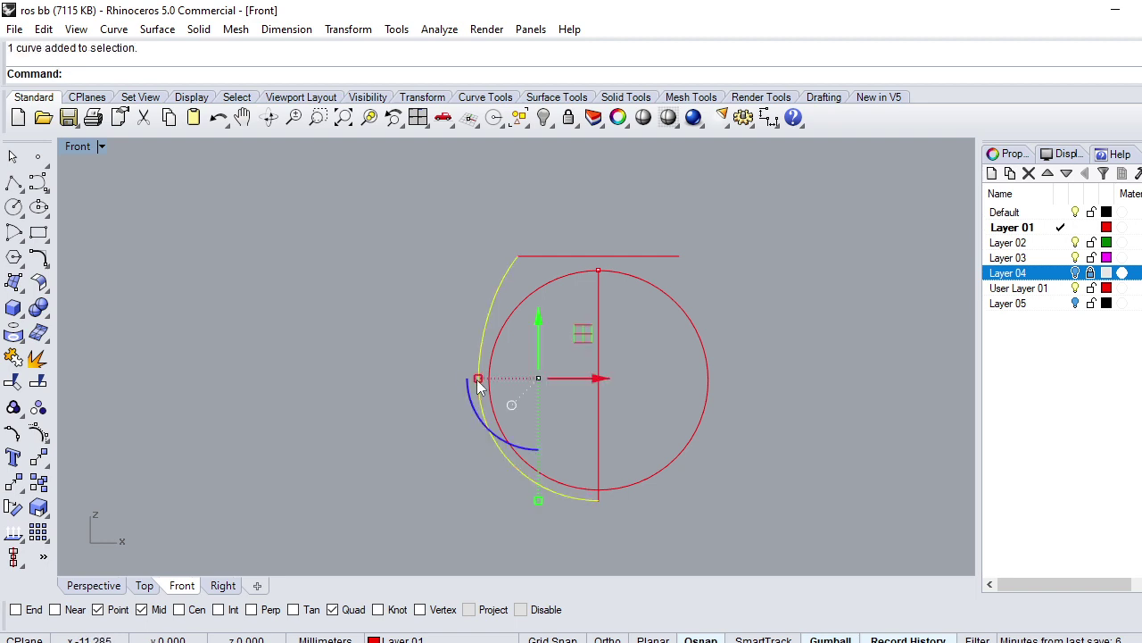
# Step: Rebuild the outer left arc with 5 points, degree 3
pyautogui.write('rebuild')
pyautogui.press('Return')
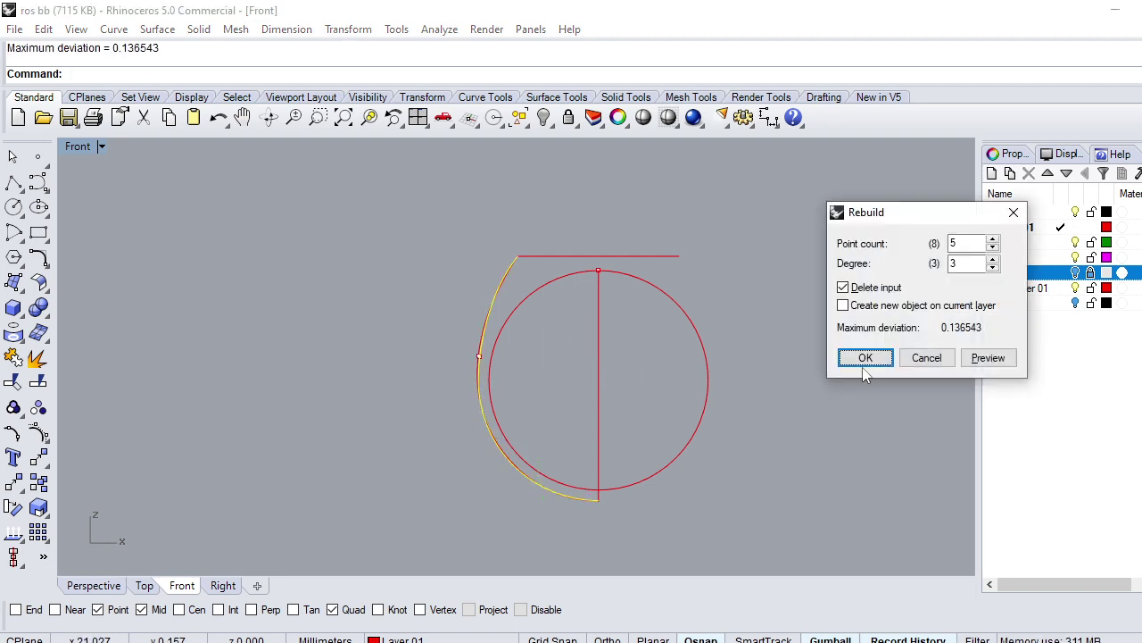
pyautogui.click(866, 358)
pyautogui.press('Escape')
# Step: Offset the rebuilt outer arc toward the inside to create a parallel inner curve
pyautogui.scroll(4, 536, 515)
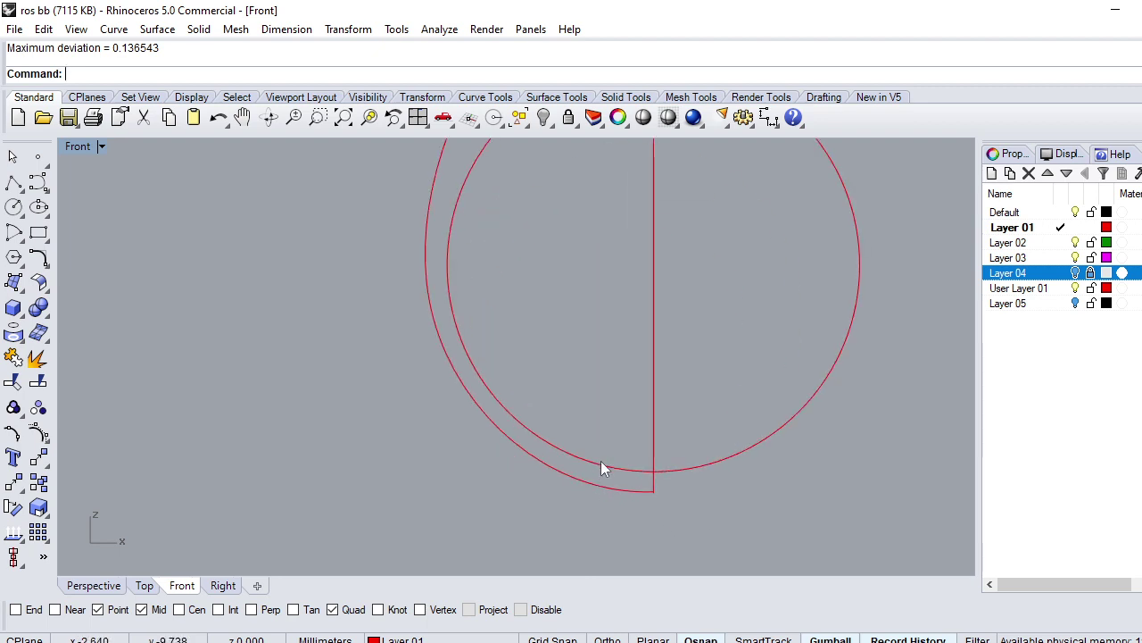
pyautogui.click(553, 477)
pyautogui.write('o')
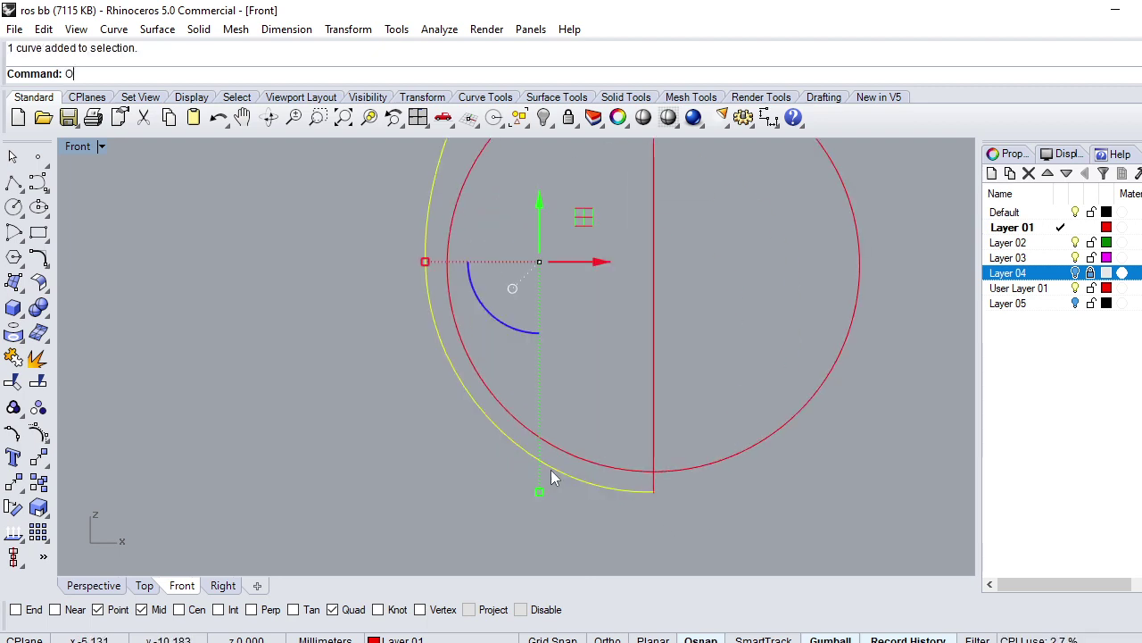
pyautogui.write('ffset')
pyautogui.press('Return')
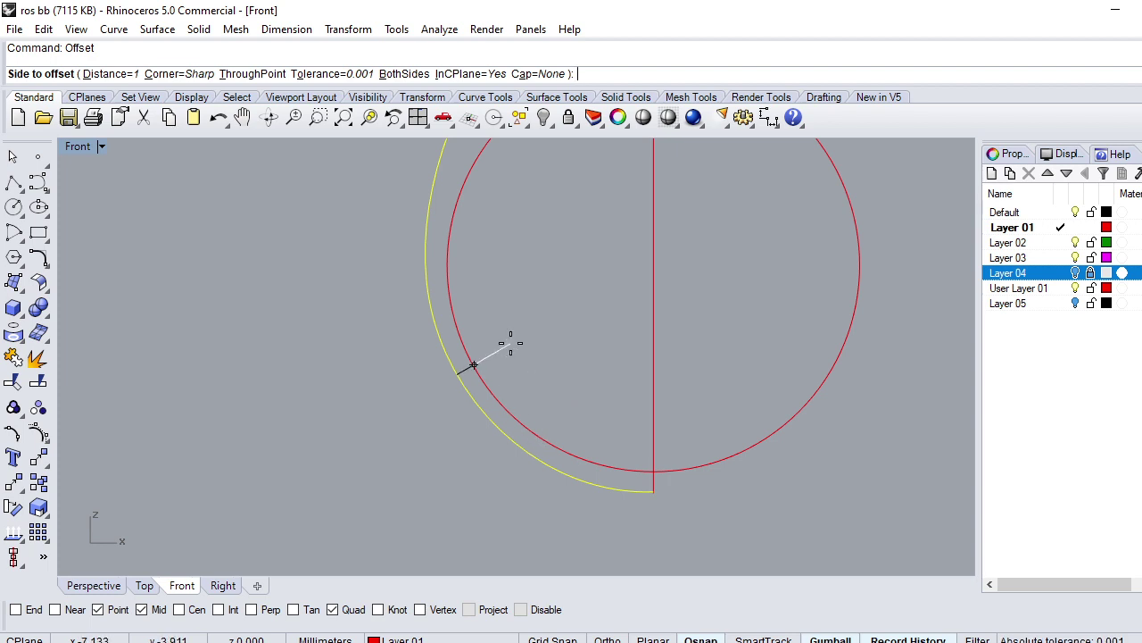
pyautogui.click(507, 345)
pyautogui.click(453, 213)
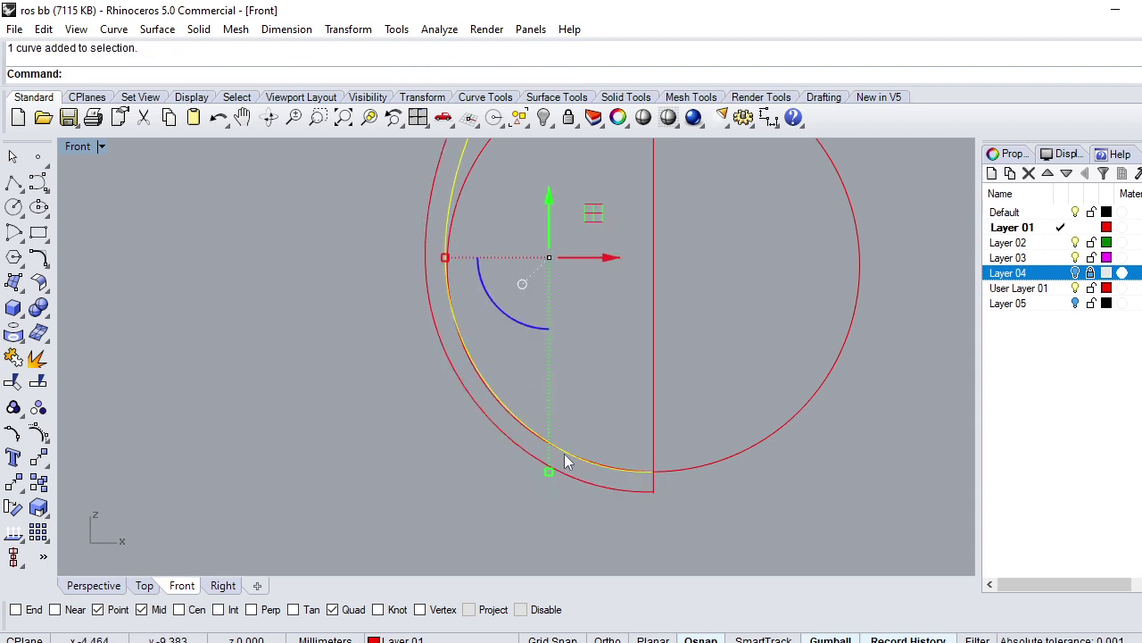
pyautogui.scroll(2, 566, 459)
pyautogui.scroll(2, 571, 461)
pyautogui.scroll(-3, 547, 460)
pyautogui.scroll(-3, 547, 486)
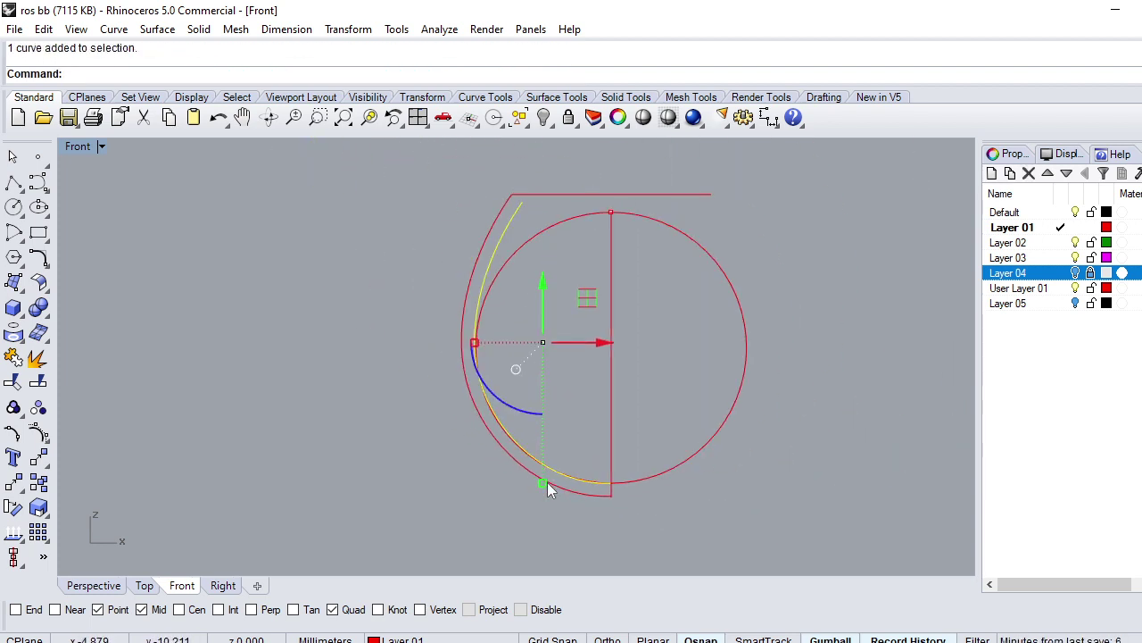
# Step: Reselect the outer shank curve and display its control points
pyautogui.press('Escape')
pyautogui.click(483, 430)
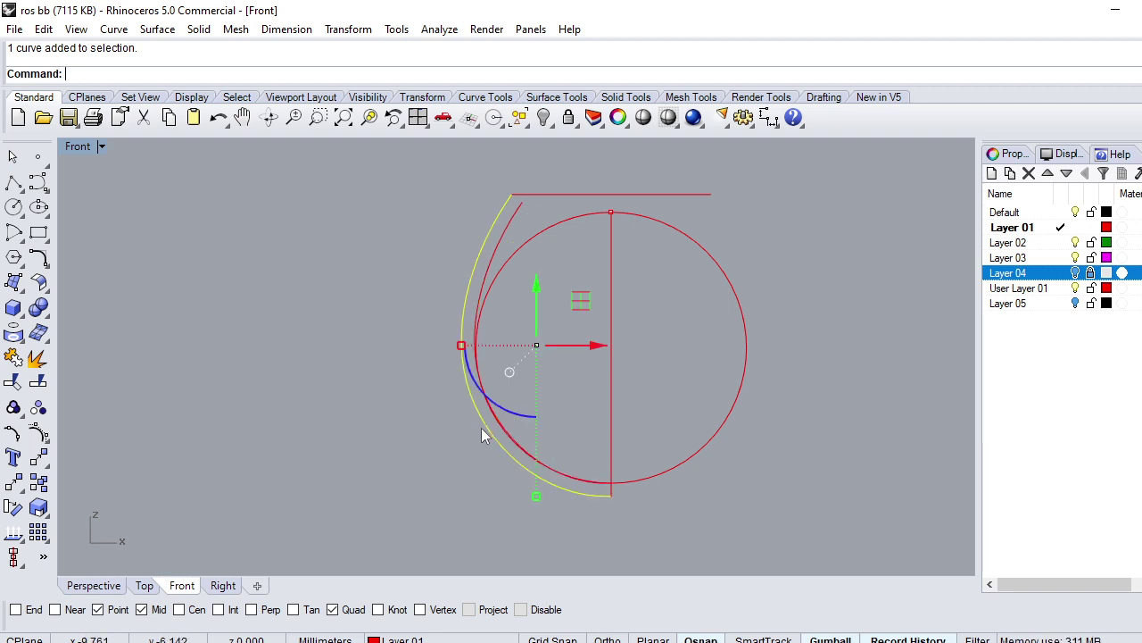
pyautogui.press('F10')
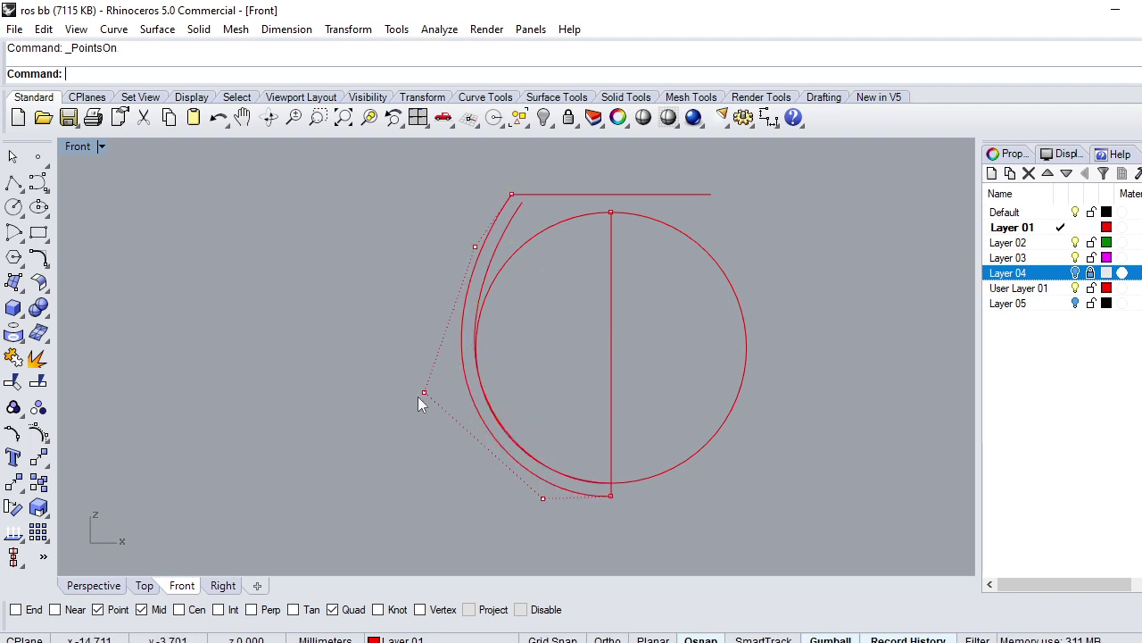
# Step: Move the outer curve's lower and upper control points slightly left, then delete the old offset curve
pyautogui.click(424, 392)
pyautogui.write('m')
pyautogui.press('Return')
pyautogui.click(572, 377)
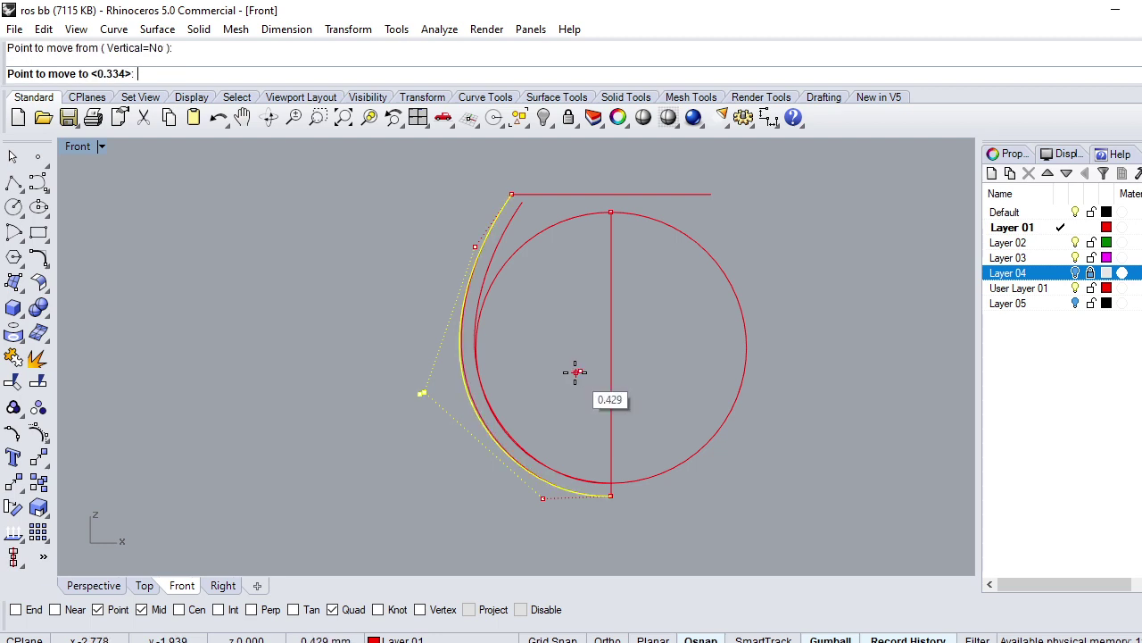
pyautogui.click(564, 379)
pyautogui.click(476, 250)
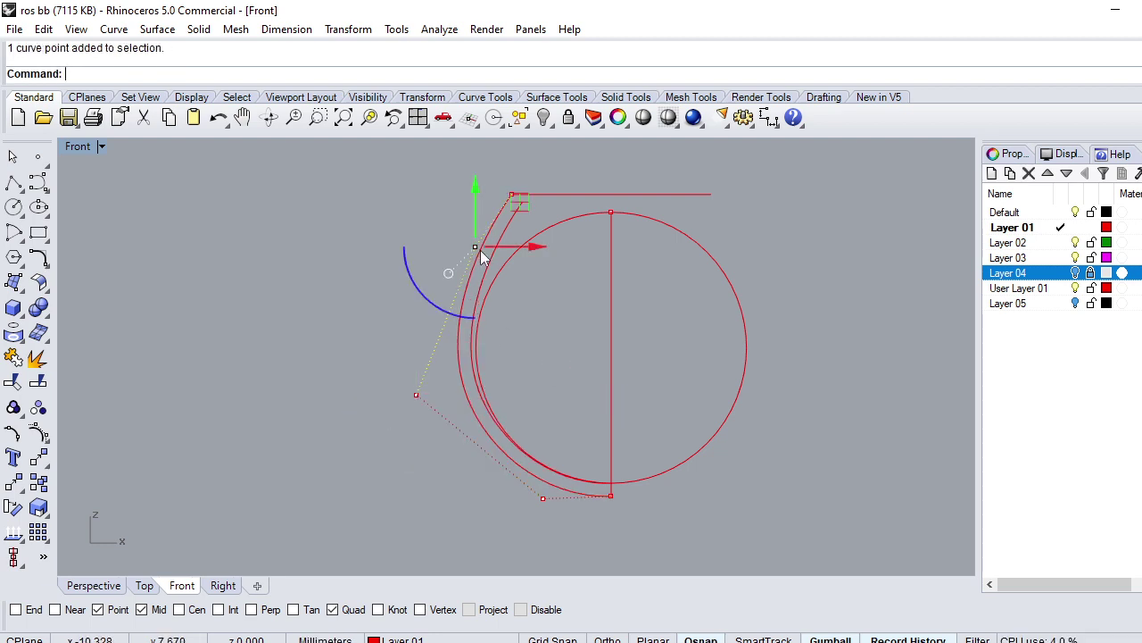
pyautogui.write('m')
pyautogui.press('Return')
pyautogui.click(581, 324)
pyautogui.click(568, 324)
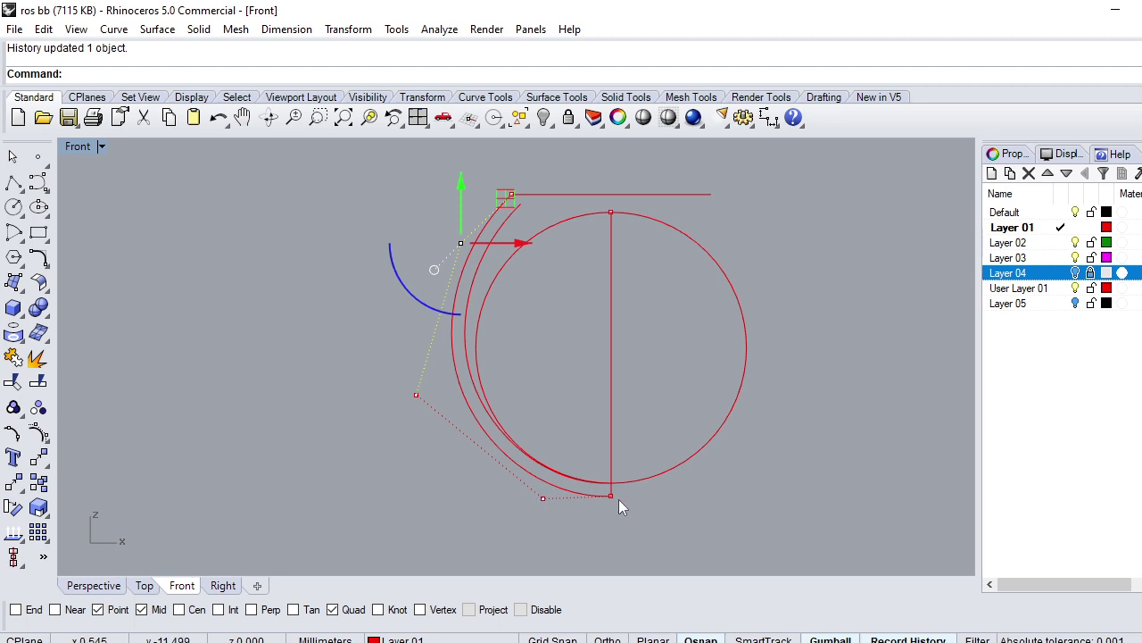
pyautogui.press('Escape')
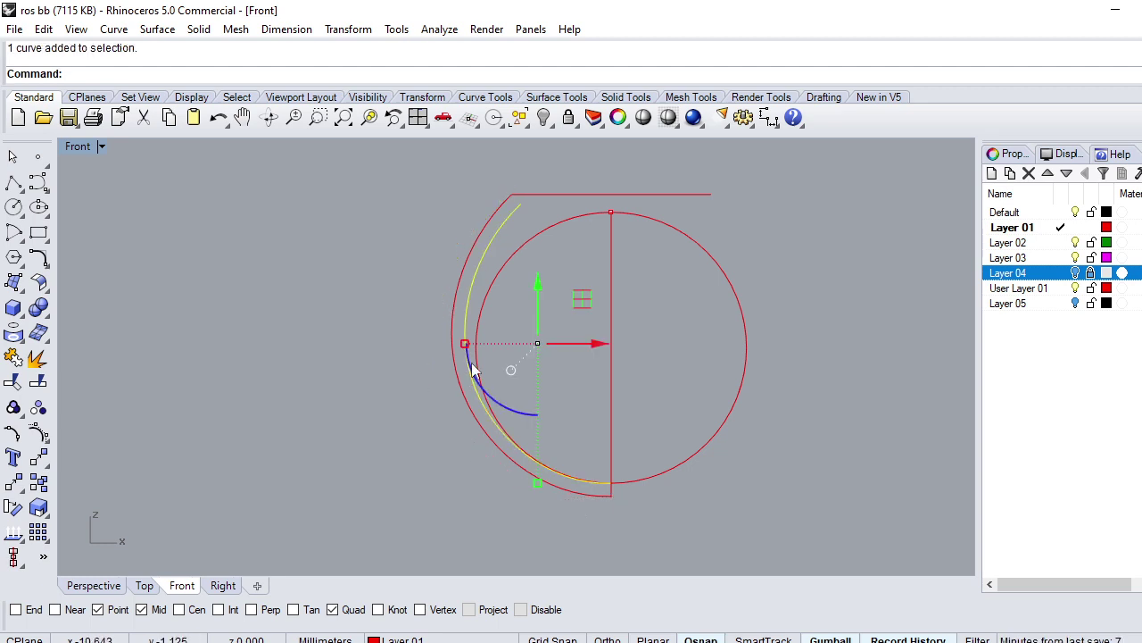
pyautogui.press('Delete')
# Step: Snap the outer curve's bottom end point onto the vertical centre line
pyautogui.click(602, 498)
pyautogui.scroll(3, 607, 508)
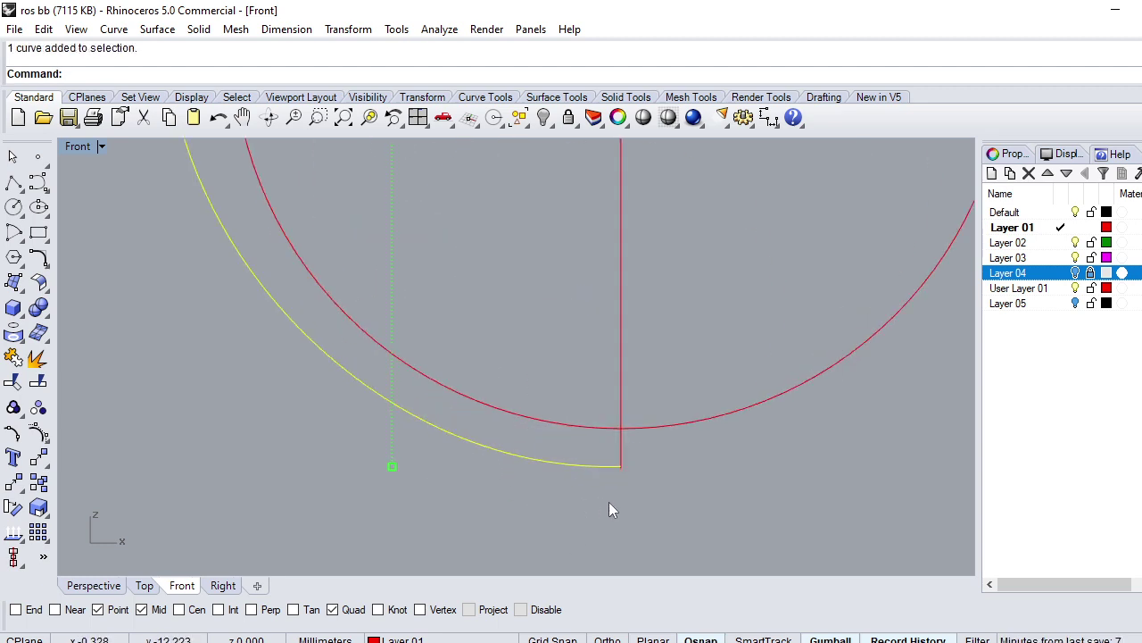
pyautogui.scroll(2, 609, 502)
pyautogui.scroll(2, 608, 501)
pyautogui.press('F10')
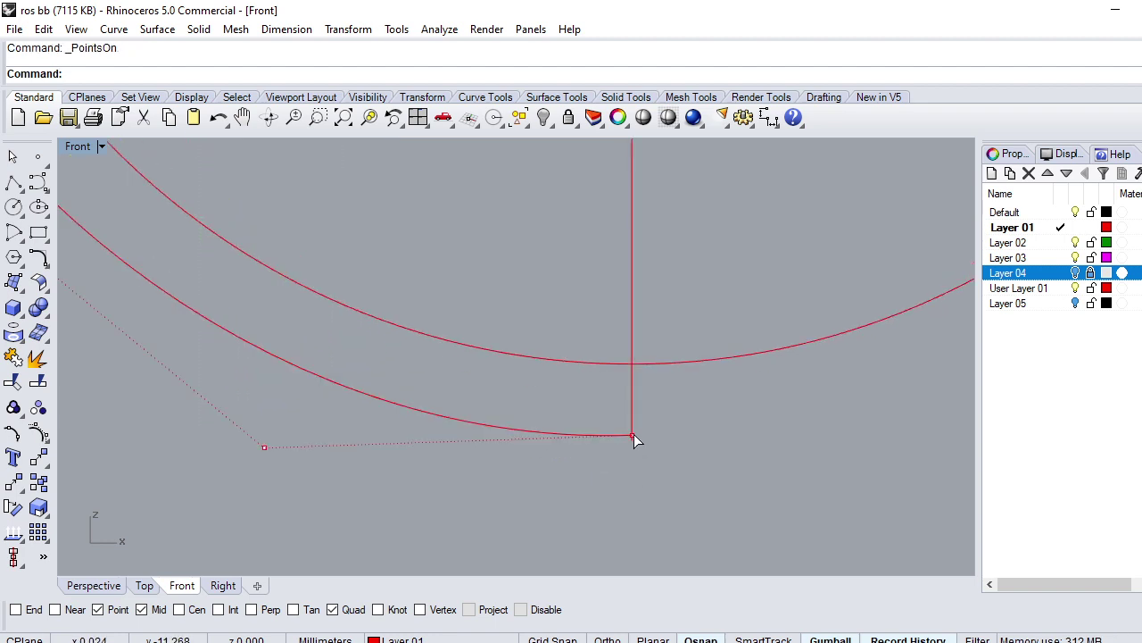
pyautogui.click(634, 438)
pyautogui.write('m')
pyautogui.press('Return')
pyautogui.click(679, 428)
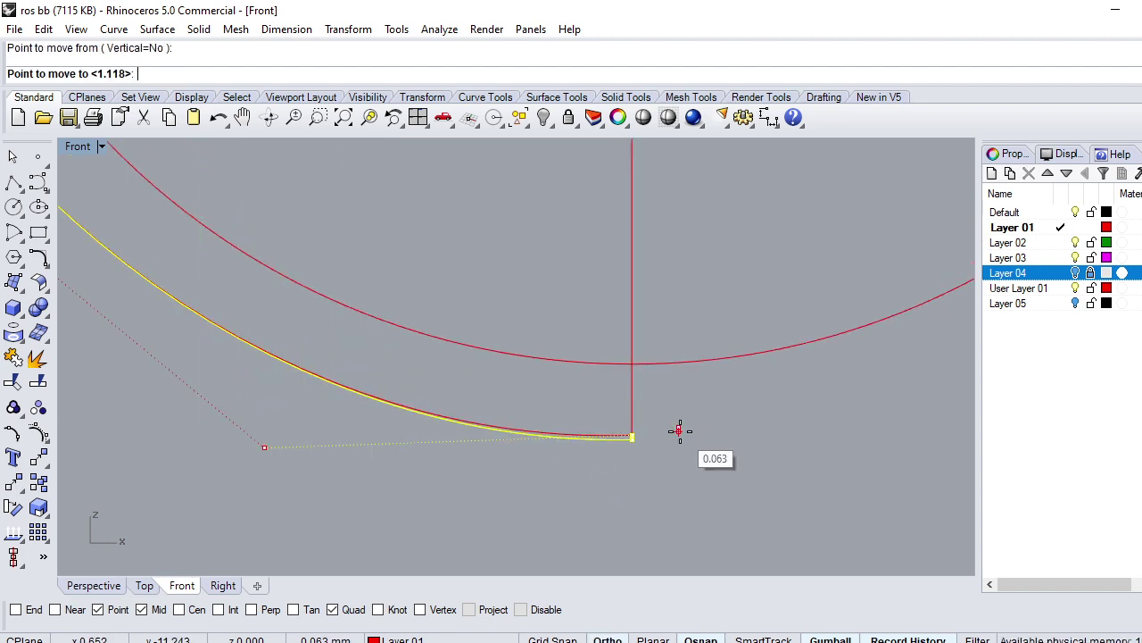
pyautogui.click(678, 431)
pyautogui.press('Escape')
# Step: Extend the vertical centre line's bottom end downward
pyautogui.scroll(2, 630, 446)
pyautogui.scroll(2, 629, 437)
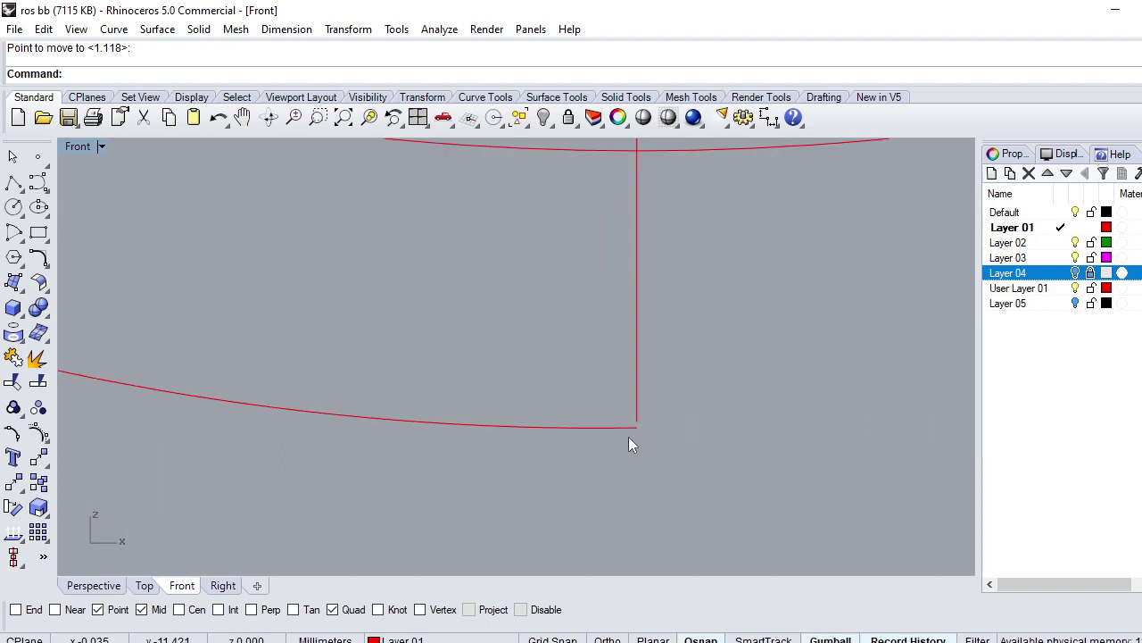
pyautogui.click(637, 413)
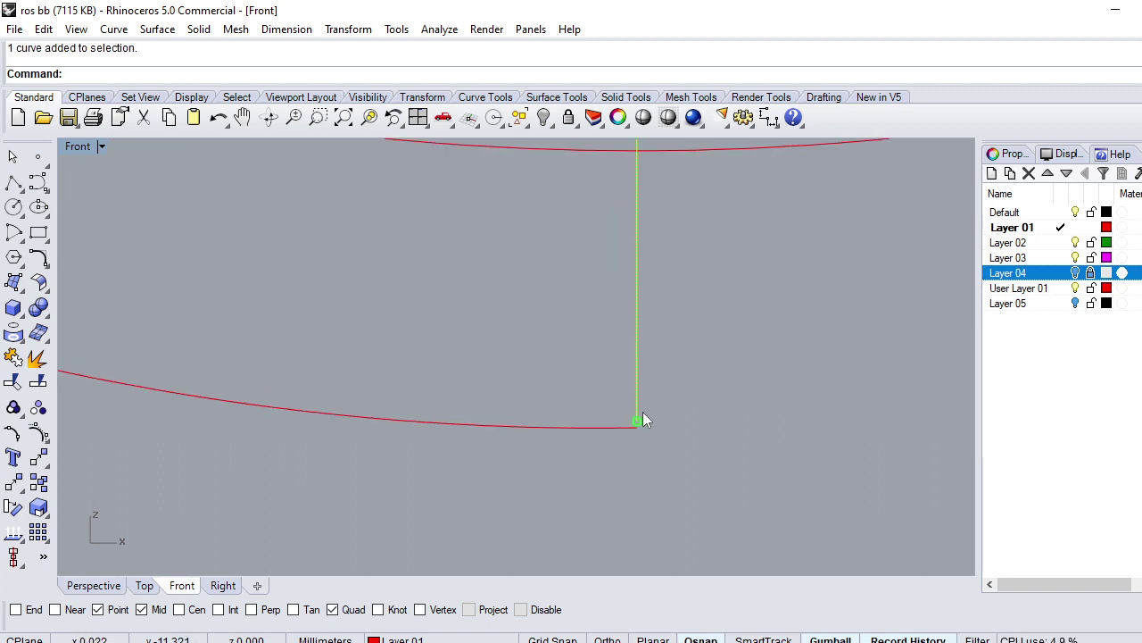
pyautogui.press('F10')
pyautogui.click(637, 426)
pyautogui.moveTo(633, 400); pyautogui.dragTo(640, 464)
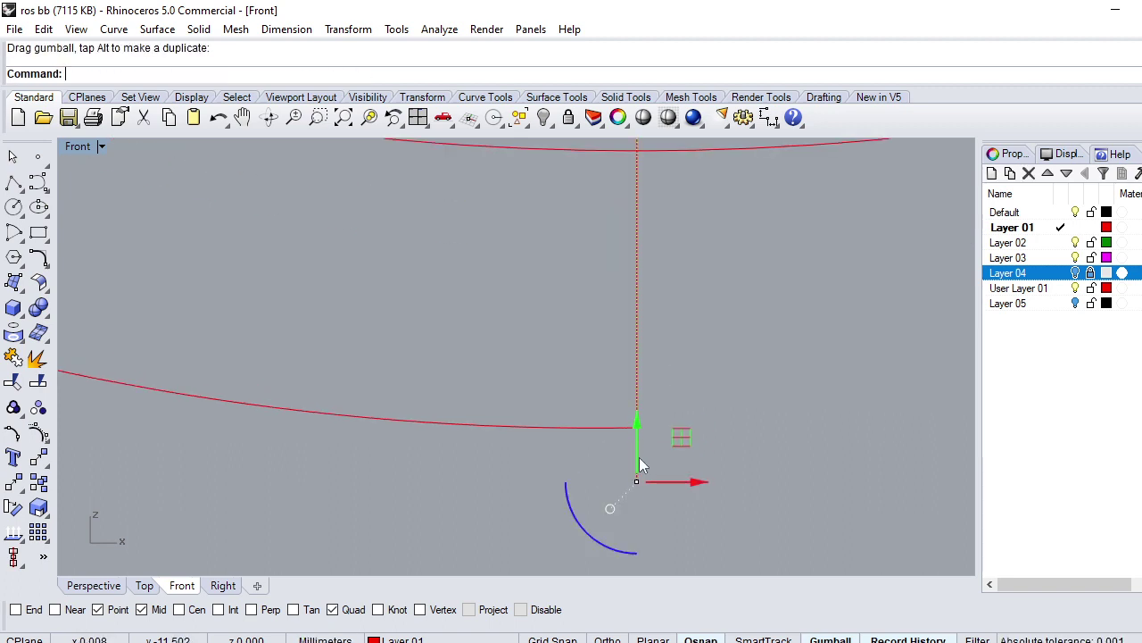
pyautogui.press('Escape')
# Step: Try moving the horizontal line's end point left, then undo it
pyautogui.scroll(2, 629, 436)
pyautogui.scroll(1, 645, 411)
pyautogui.scroll(1, 645, 411)
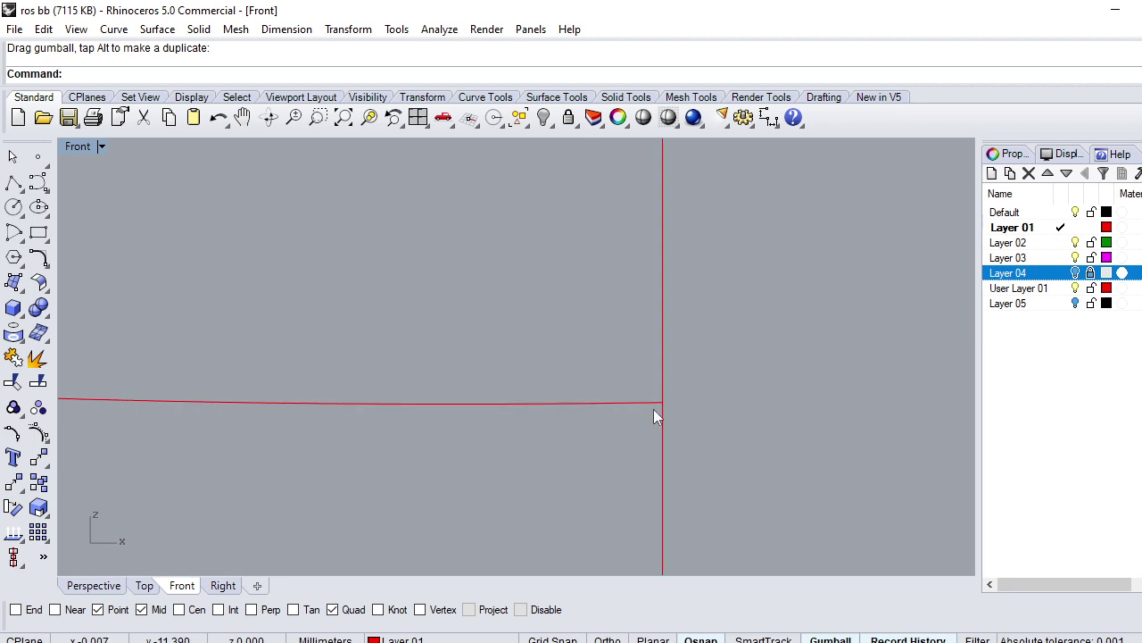
pyautogui.moveTo(682, 398); pyautogui.dragTo(627, 436, button='right')
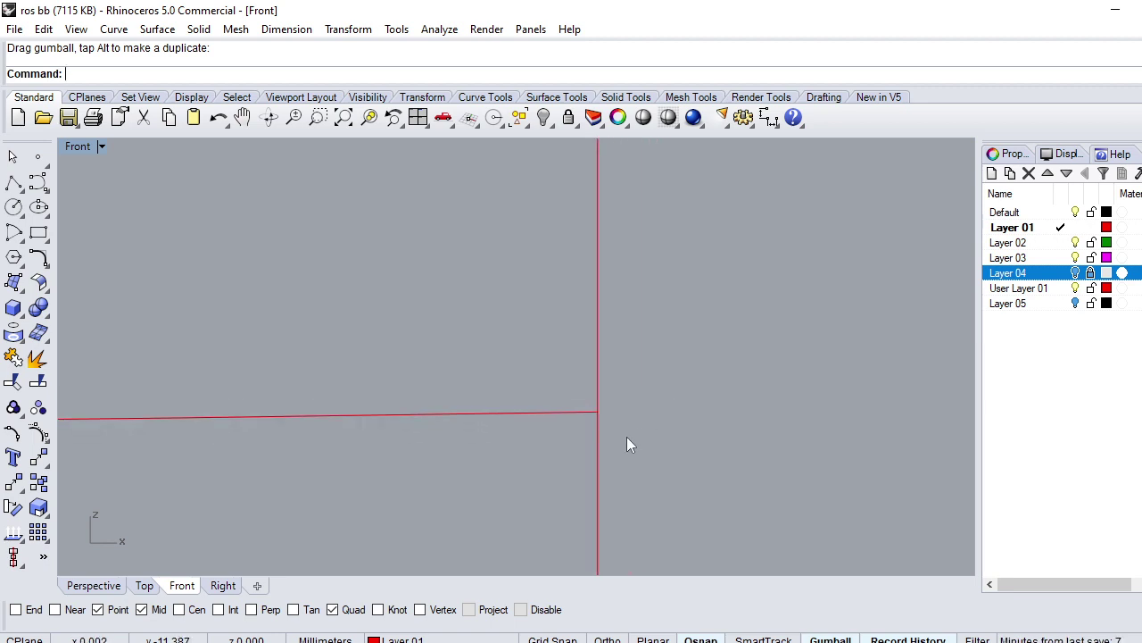
pyautogui.click(580, 413)
pyautogui.press('F10')
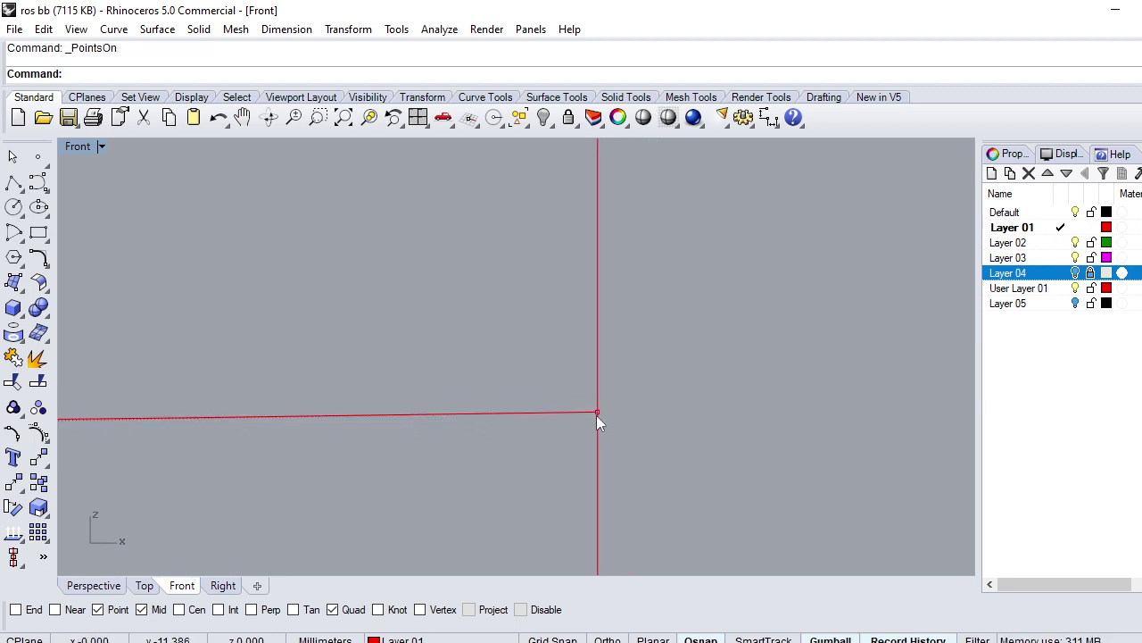
pyautogui.click(596, 413)
pyautogui.moveTo(632, 418); pyautogui.dragTo(611, 436)
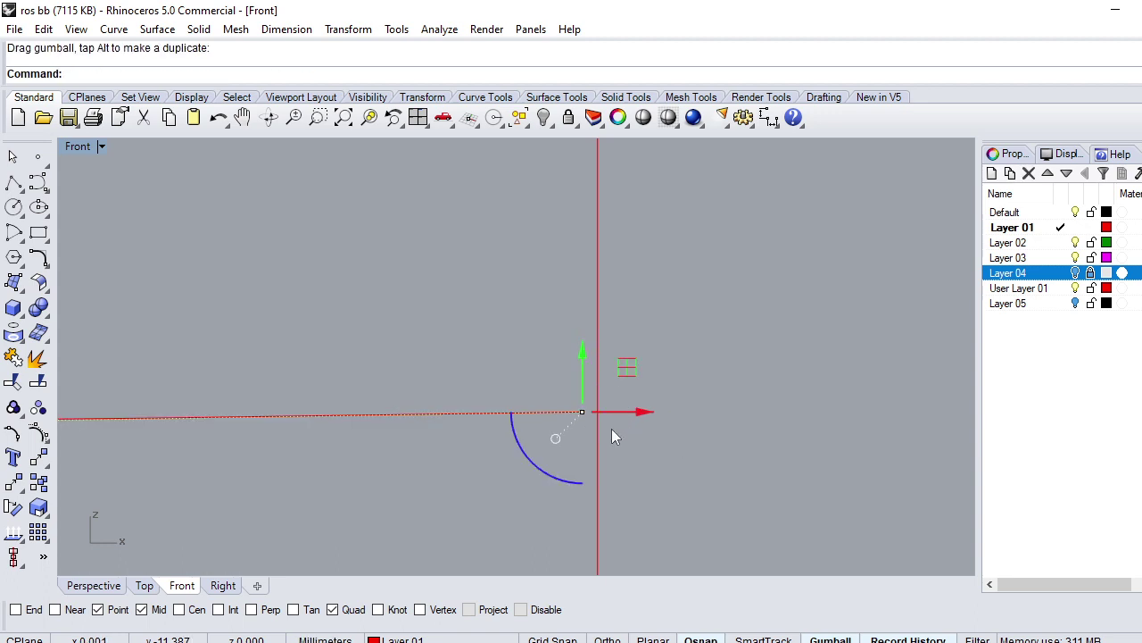
pyautogui.hotkey('ctrl', 'z')
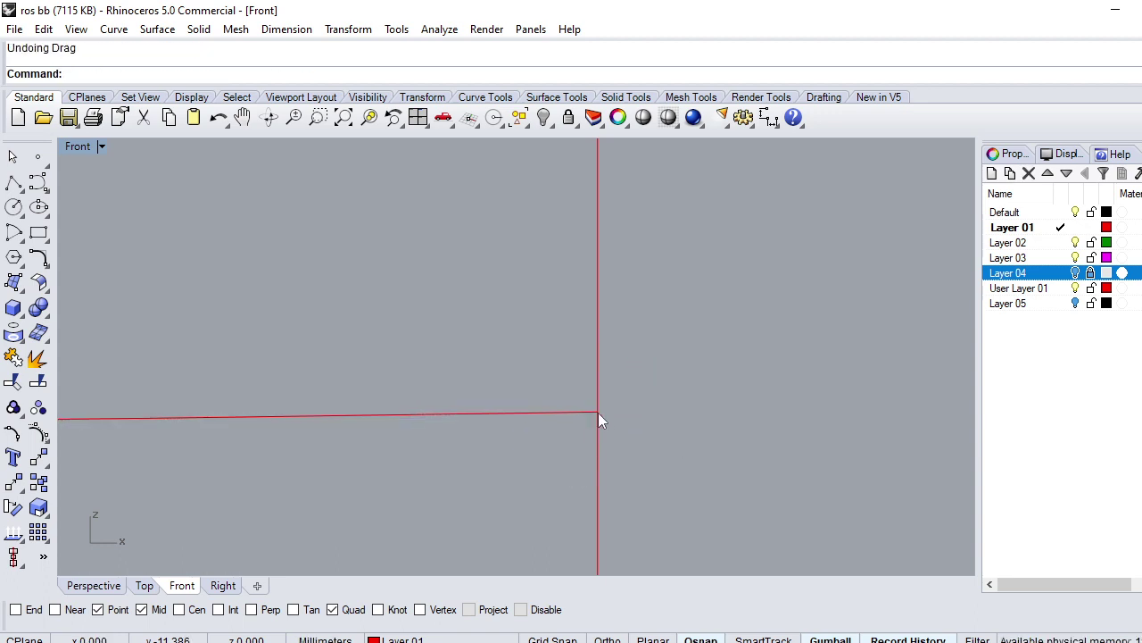
# Step: Delete the vertical centre line
pyautogui.click(597, 451)
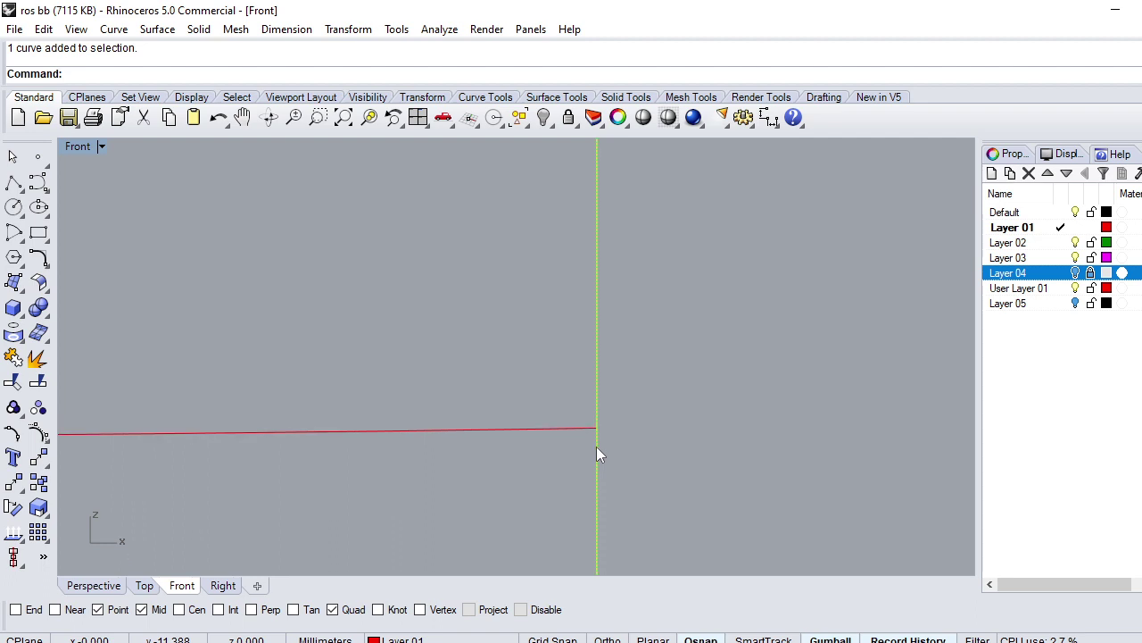
pyautogui.scroll(-2, 591, 444)
pyautogui.scroll(-3, 590, 433)
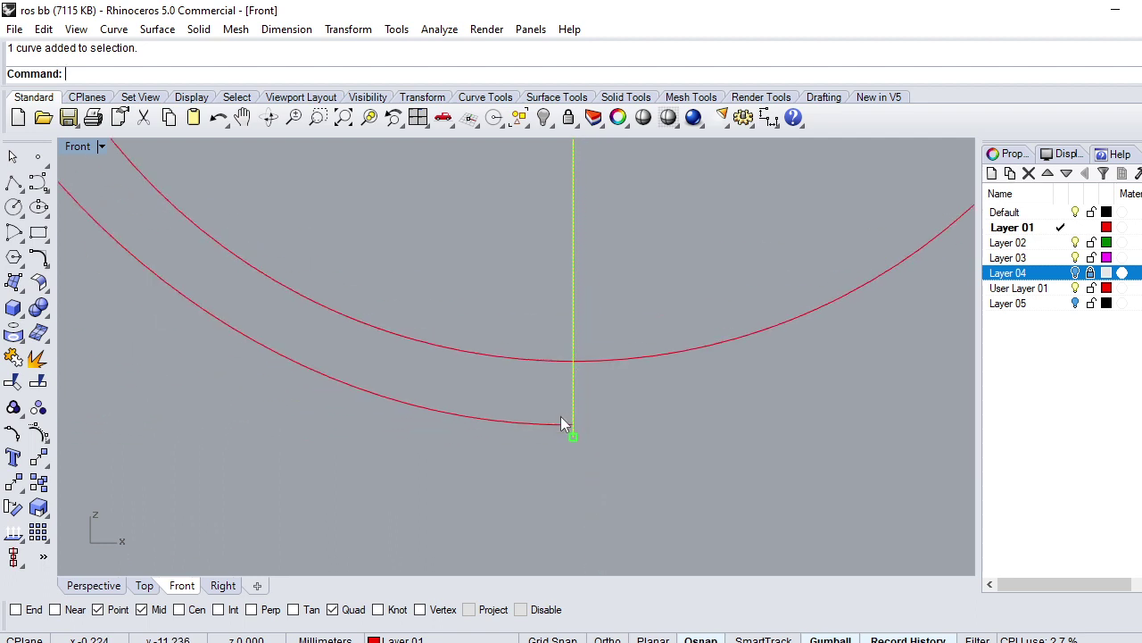
pyautogui.scroll(-2, 571, 428)
pyautogui.scroll(-3, 564, 423)
pyautogui.scroll(-1, 564, 423)
pyautogui.press('Delete')
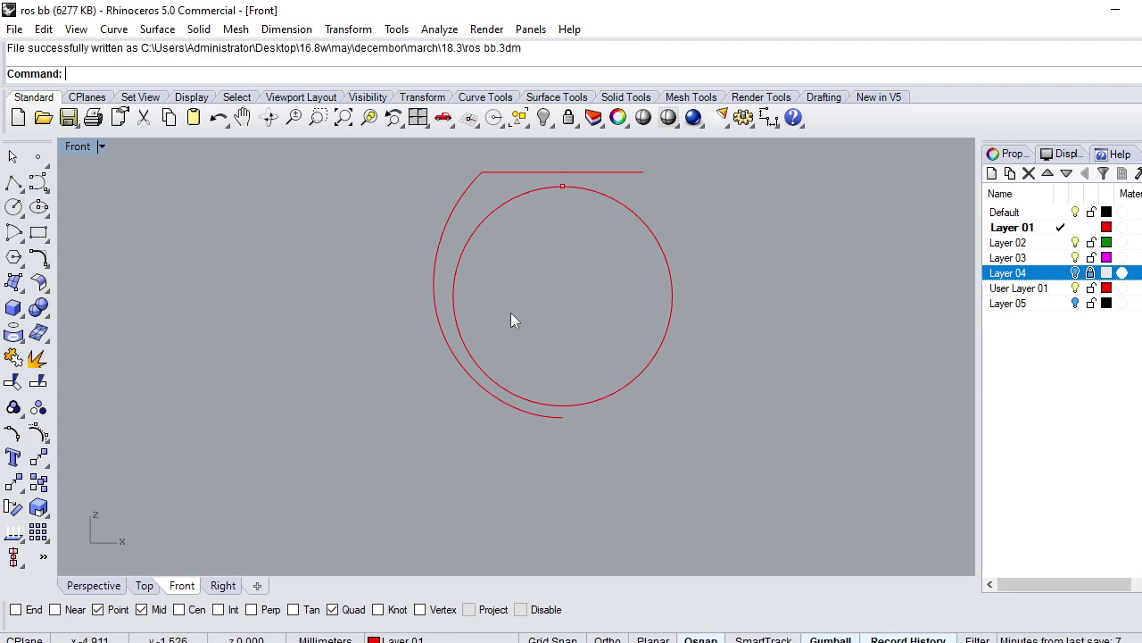
# Step: Switch the viewport to Top view of the shield outline and start the Dimension command
pyautogui.click(455, 217)
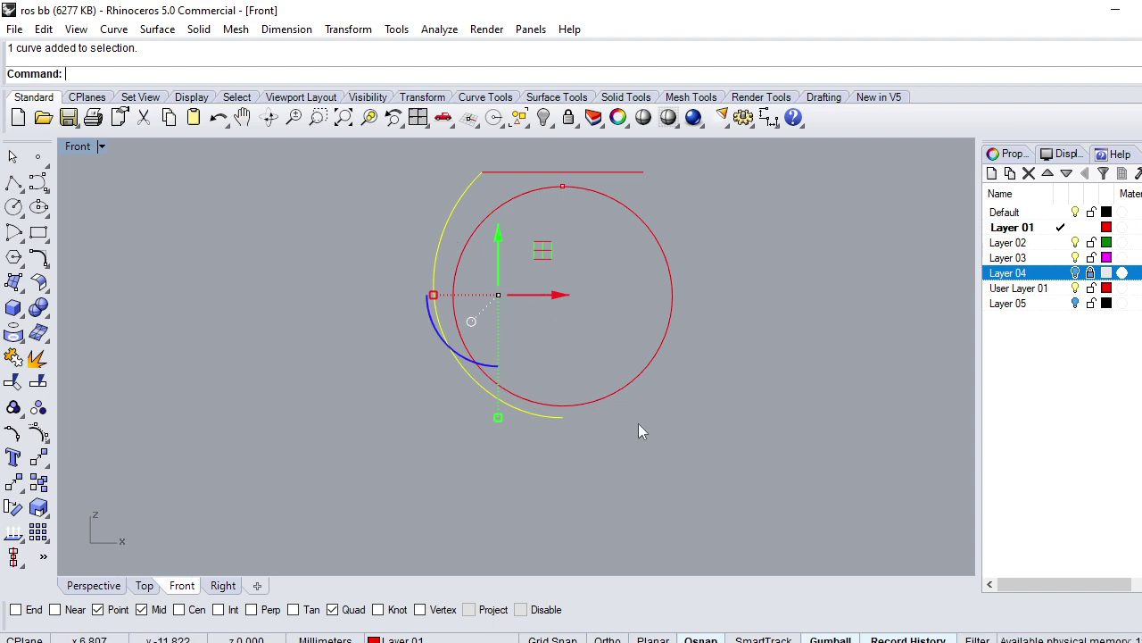
pyautogui.hotkey('ctrl', 'F1')
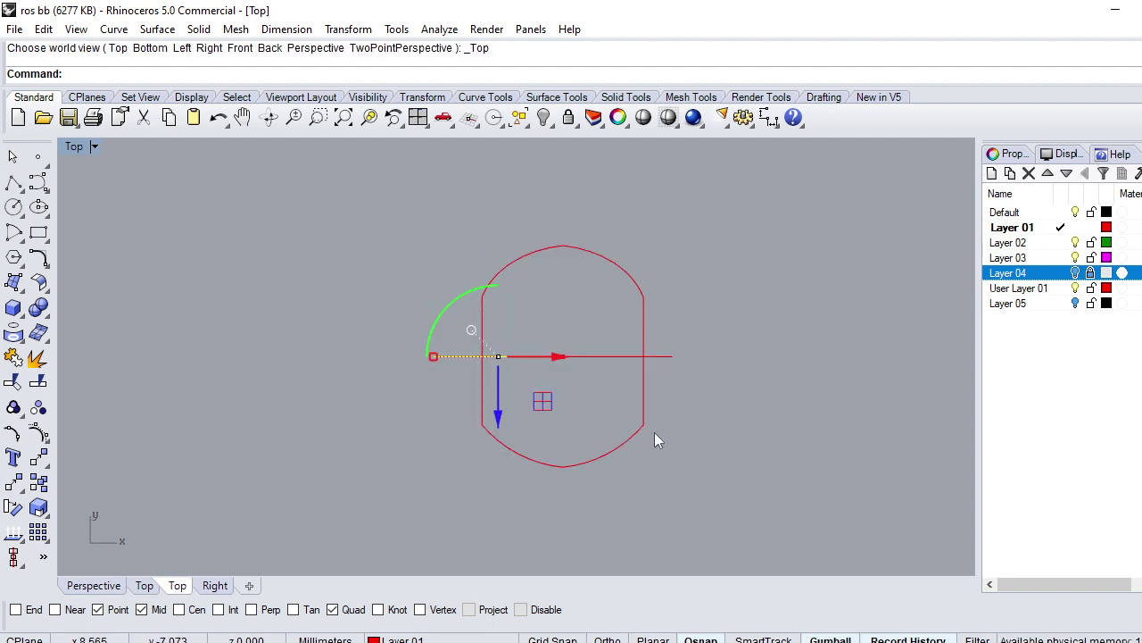
pyautogui.press('Escape')
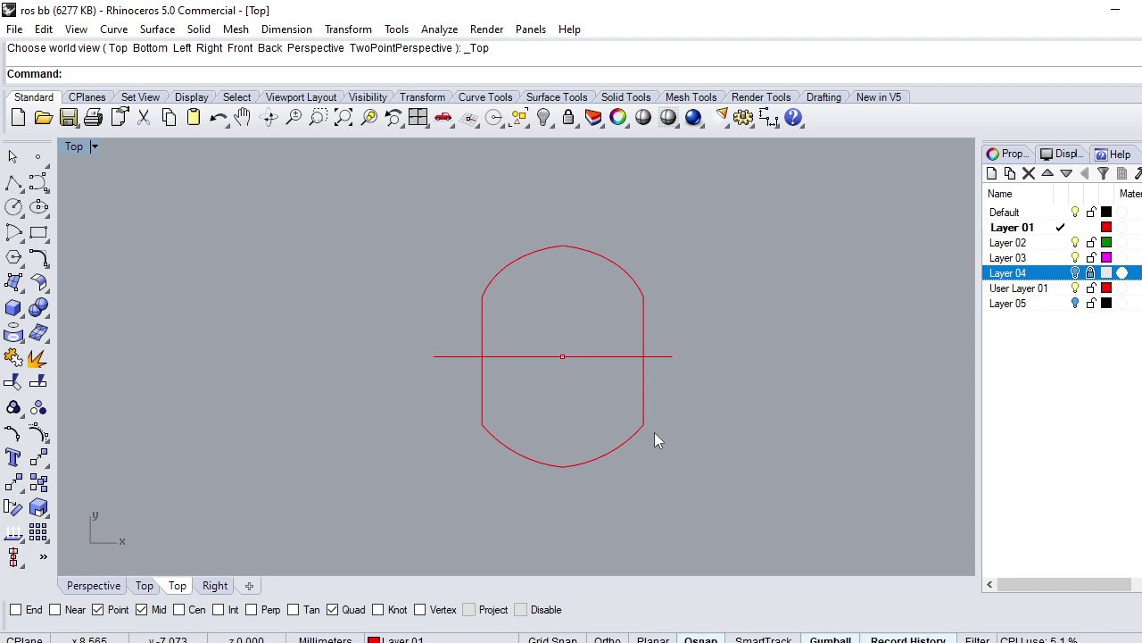
pyautogui.click(483, 378)
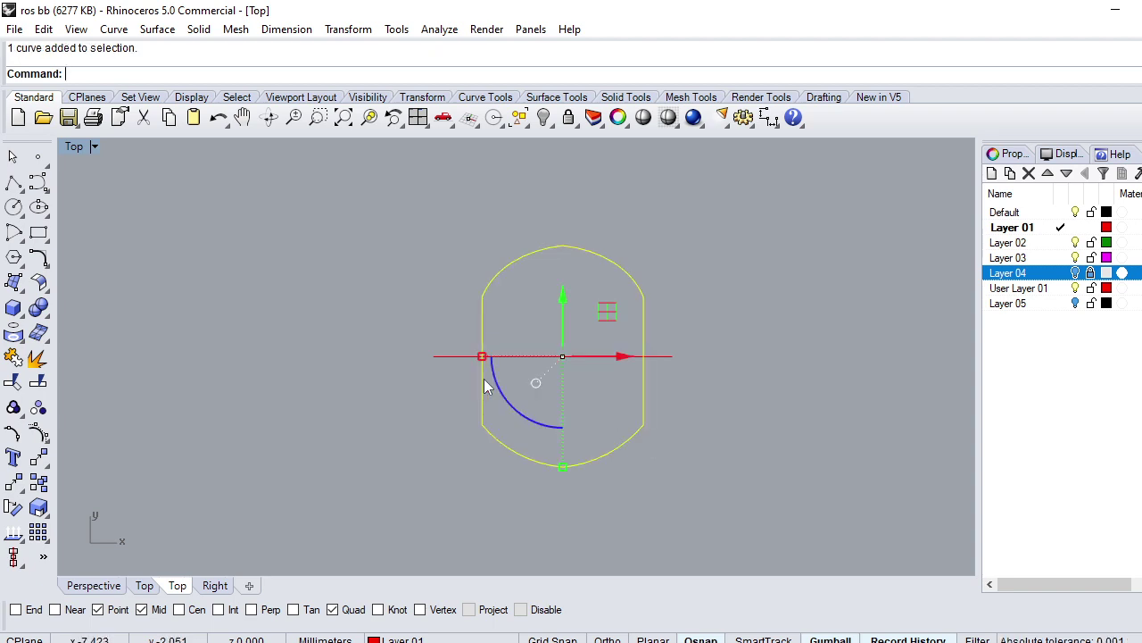
pyautogui.press('Escape')
pyautogui.click(768, 117)
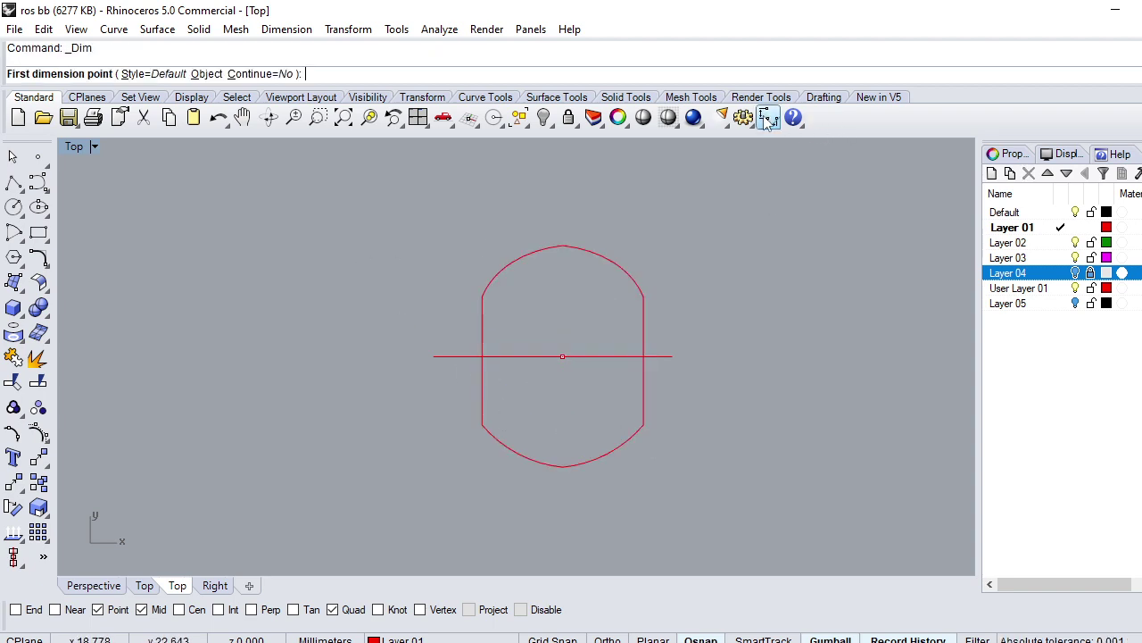
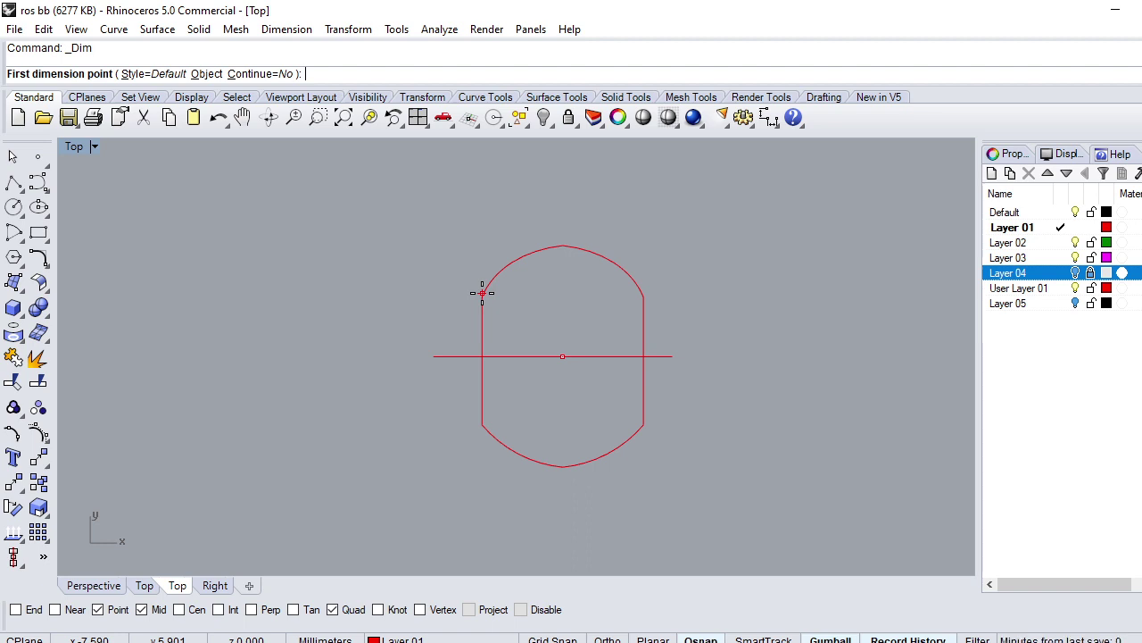
# Step: Cancel the unfinished dimension and switch to the Perspective view
pyautogui.scroll(1, 482, 293)
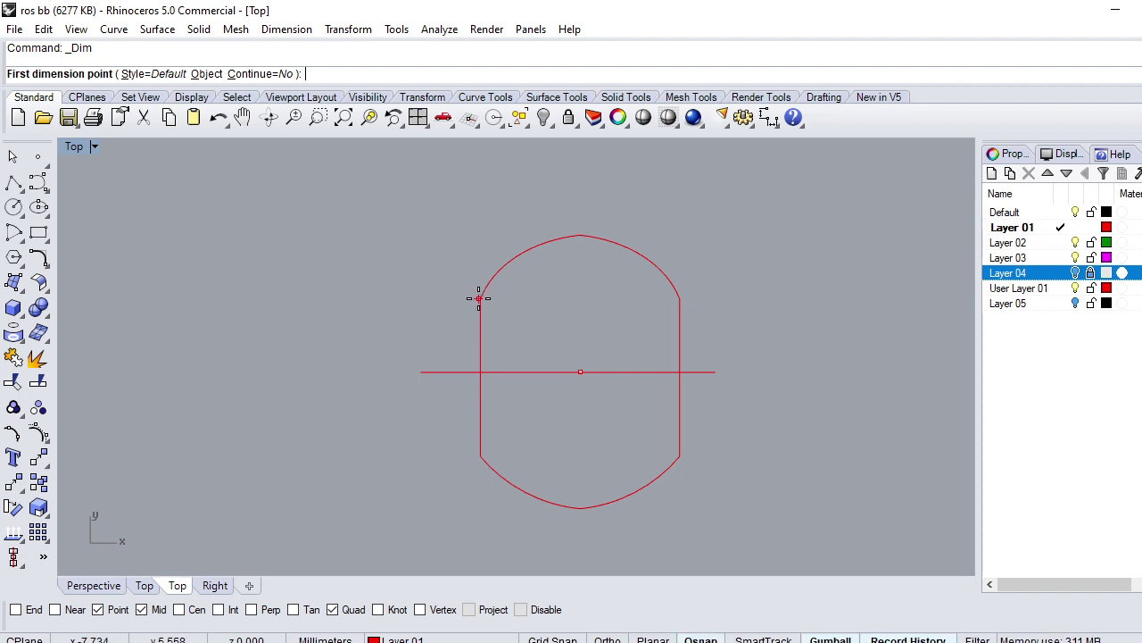
pyautogui.click(480, 298)
pyautogui.click(480, 455)
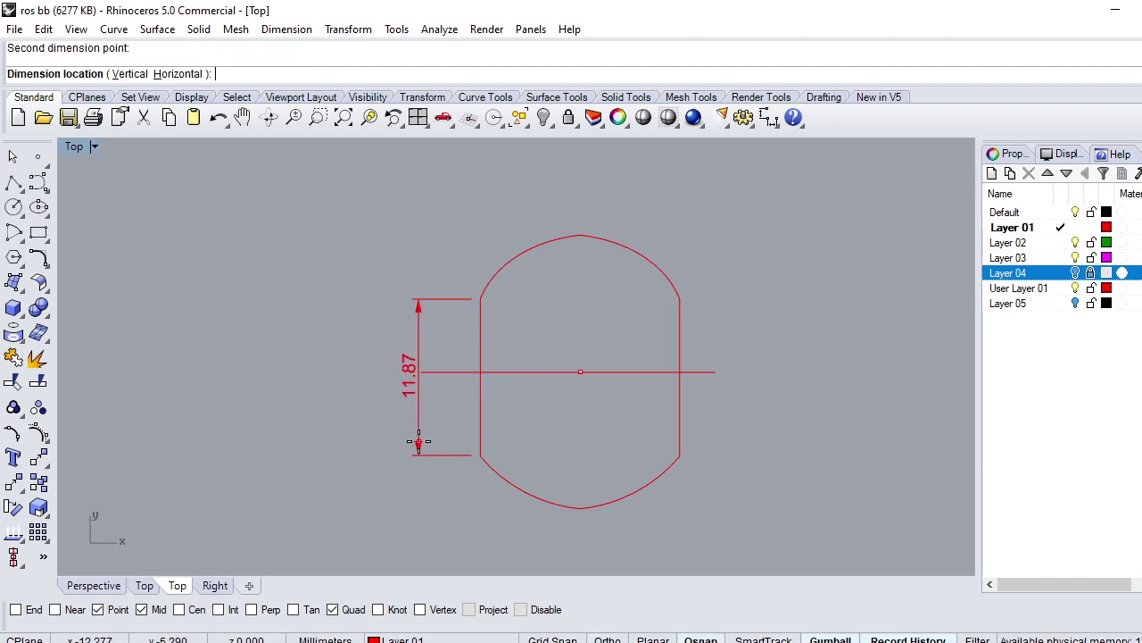
pyautogui.press('Escape')
pyautogui.write('P')
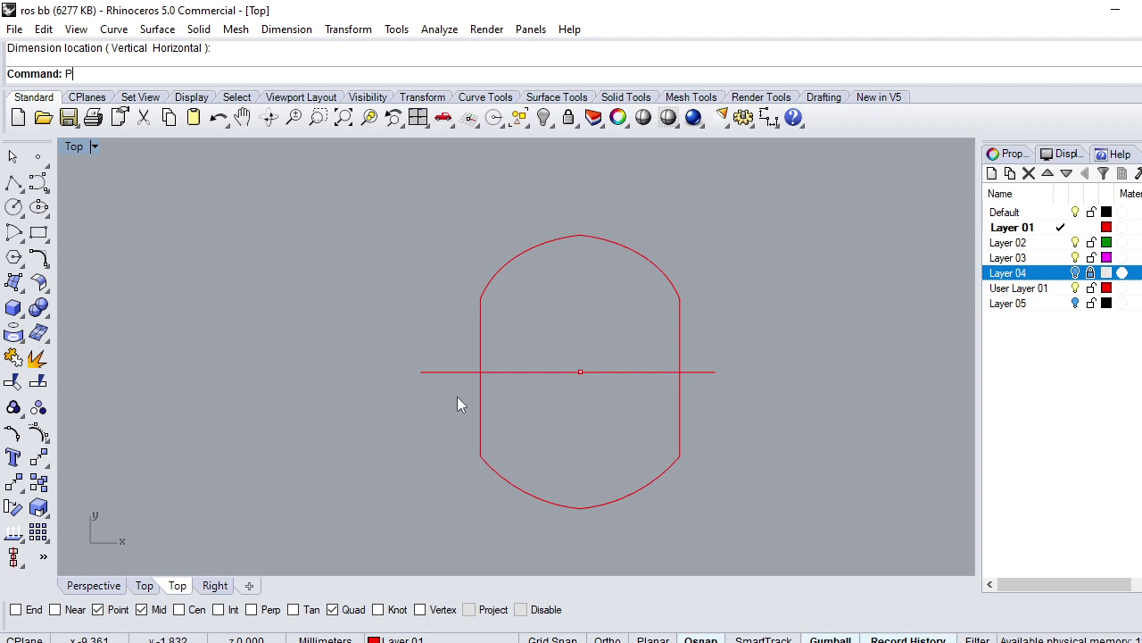
pyautogui.hotkey('ctrl', 'F4')
pyautogui.moveTo(457, 405); pyautogui.dragTo(530, 403, button='right')
# Step: Draw a length-4 BothSides line across the band curve at its quad point
pyautogui.write('line')
pyautogui.press('Return')
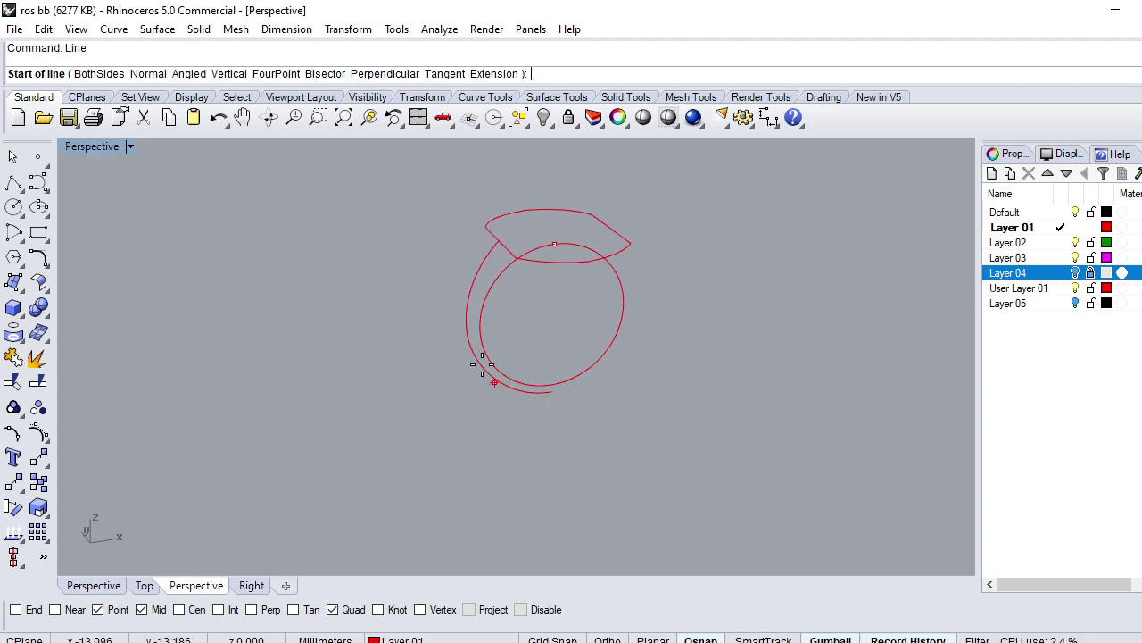
pyautogui.click(466, 322)
pyautogui.write('b')
pyautogui.press('Return')
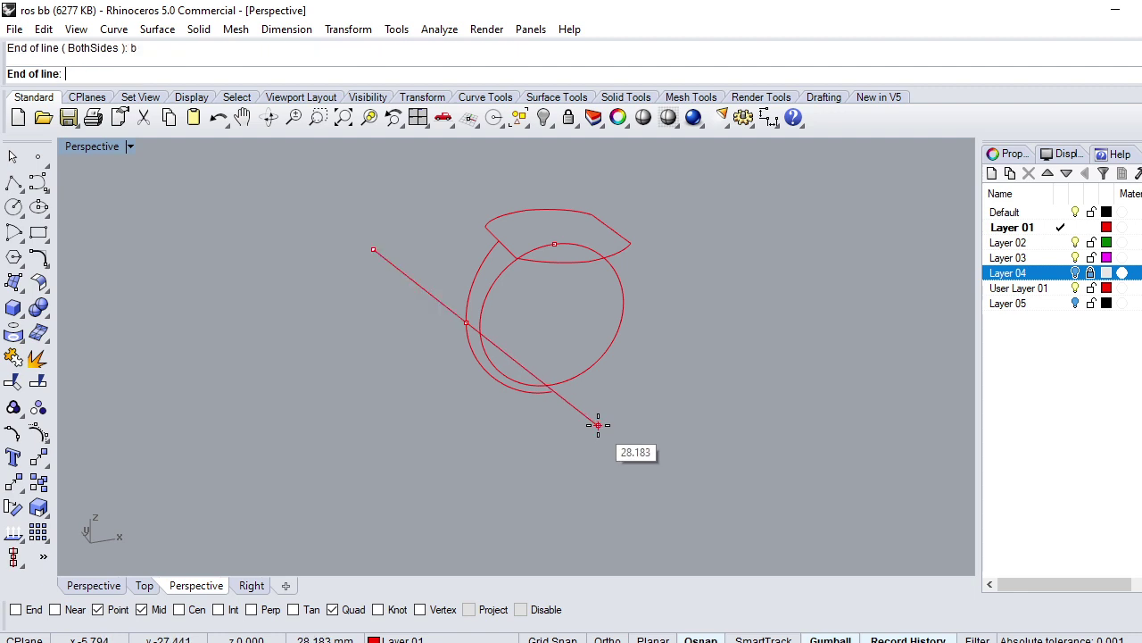
pyautogui.write('4')
pyautogui.press('Return')
pyautogui.click(595, 425)
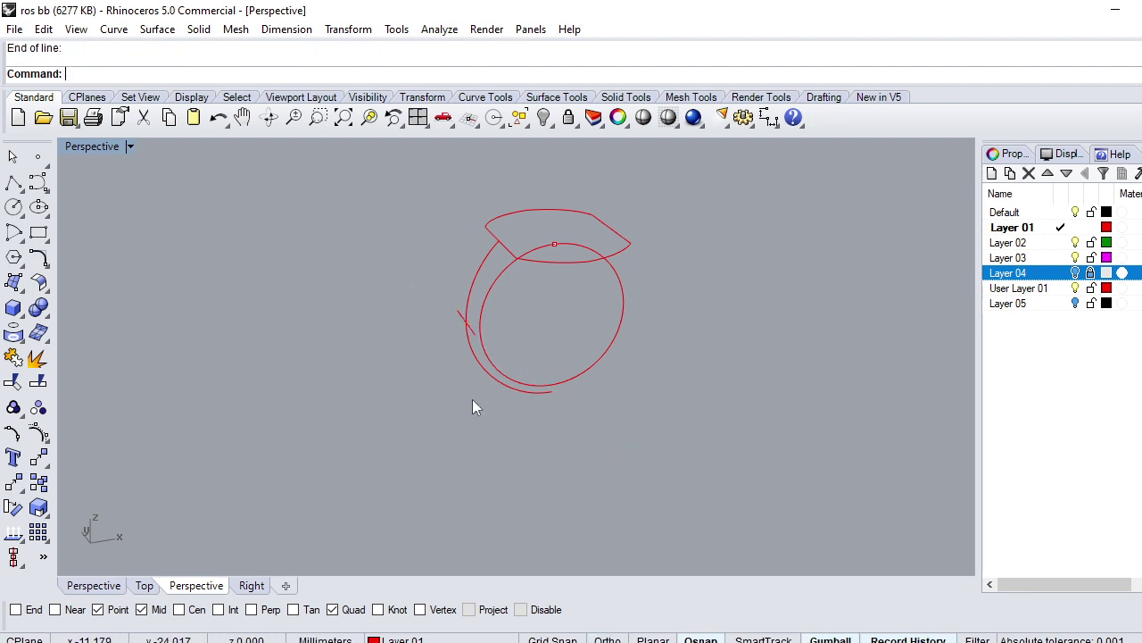
# Step: Nudge the new crossing line along its axis with the gumball
pyautogui.moveTo(472, 399)
pyautogui.mouseDown(button='right')
pyautogui.moveTo(689, 366)
pyautogui.moveTo(512, 388)
pyautogui.mouseUp(button='right')
pyautogui.scroll(3, 512, 375)
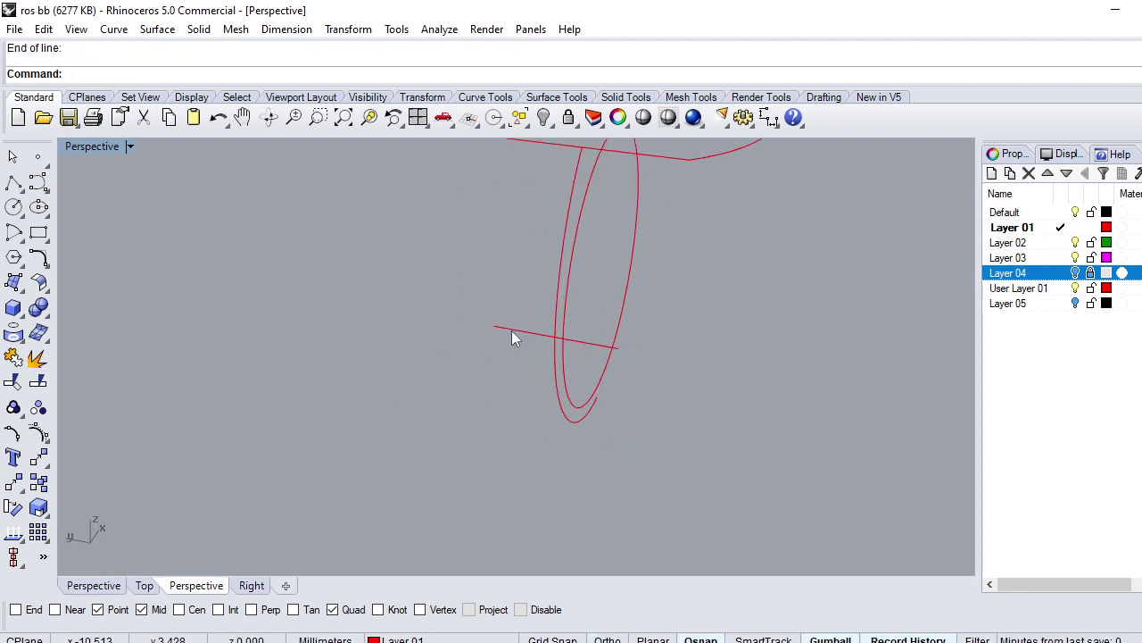
pyautogui.click(523, 333)
pyautogui.moveTo(622, 355); pyautogui.dragTo(630, 349)
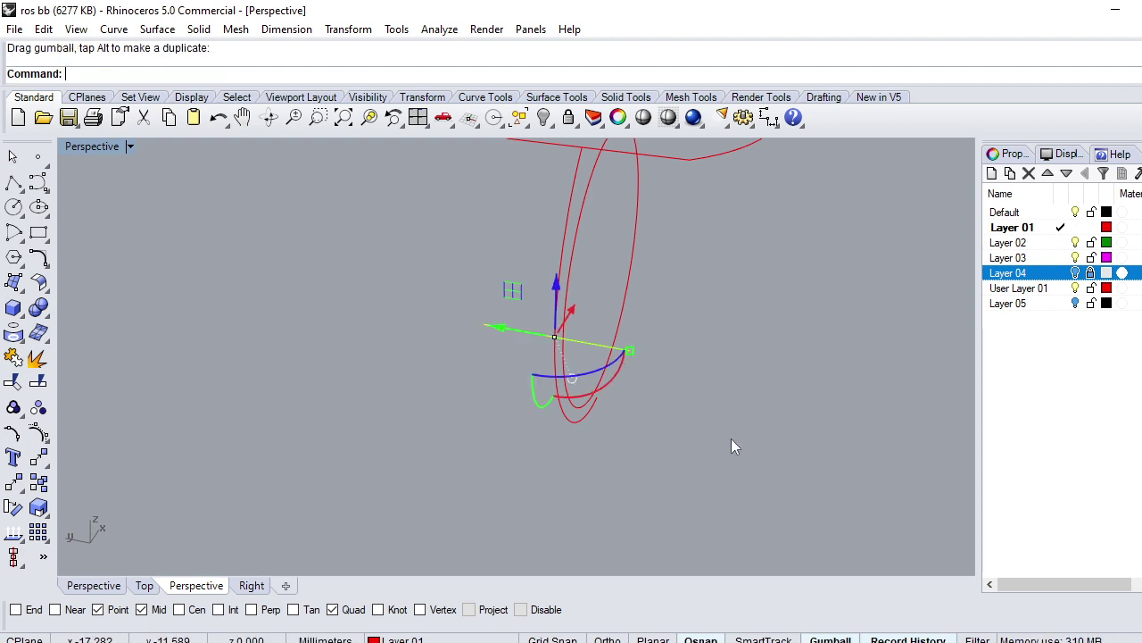
pyautogui.moveTo(731, 438)
pyautogui.mouseDown(button='right')
pyautogui.moveTo(505, 433)
pyautogui.moveTo(543, 429)
pyautogui.mouseUp(button='right')
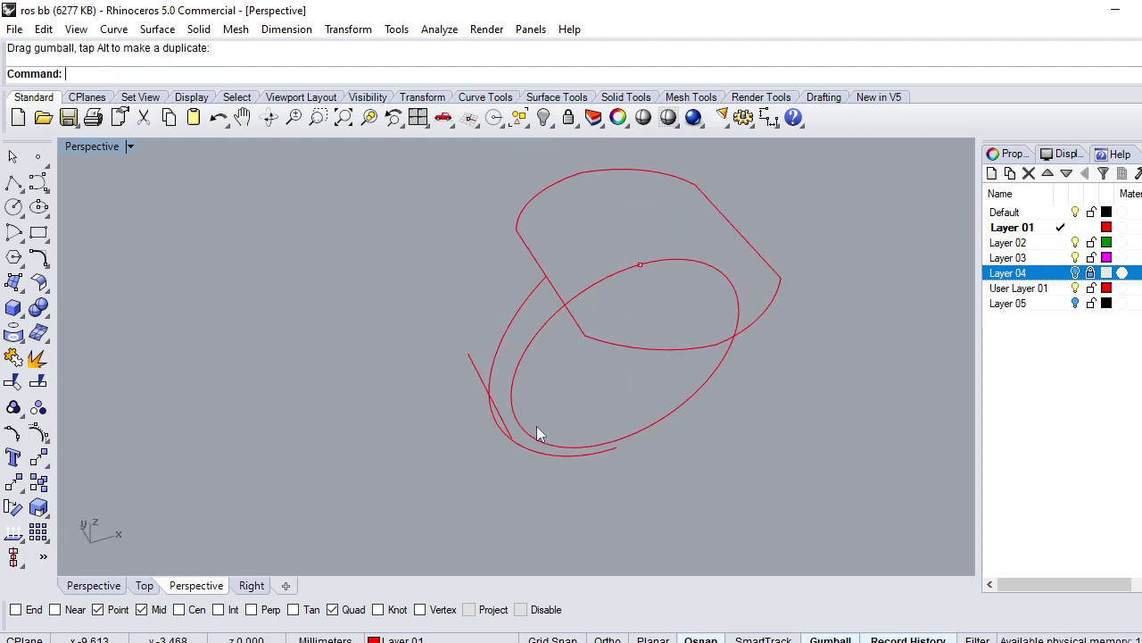
pyautogui.write('L')
# Step: Draw a length-2 BothSides line across the band's lower quad point
pyautogui.press('Return')
pyautogui.scroll(2, 612, 455)
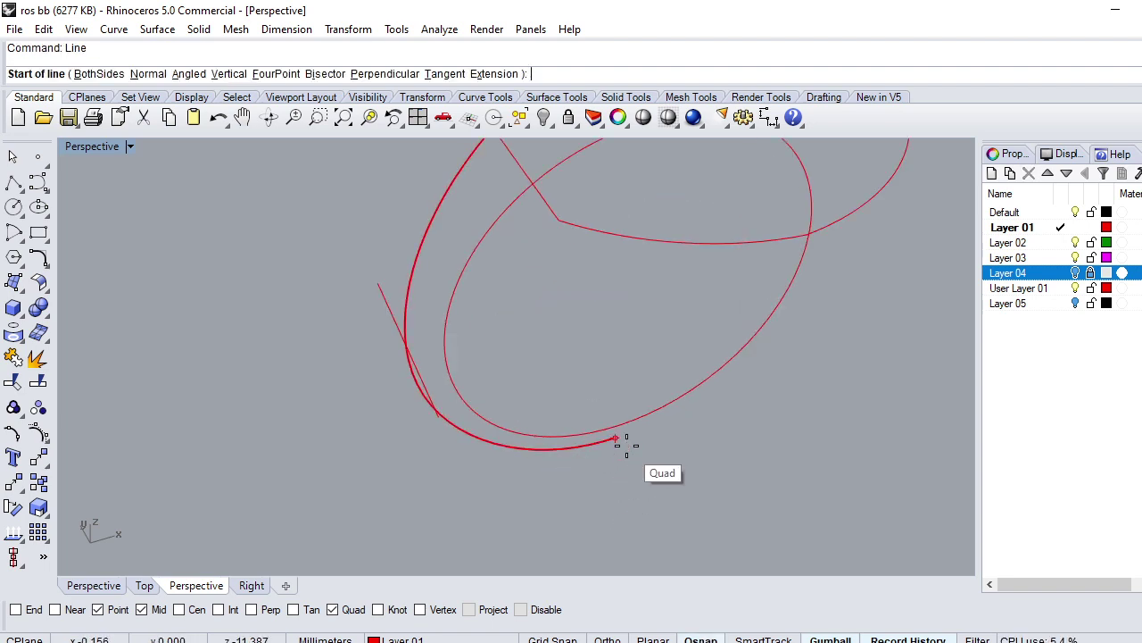
pyautogui.click(616, 439)
pyautogui.write('b')
pyautogui.press('Return')
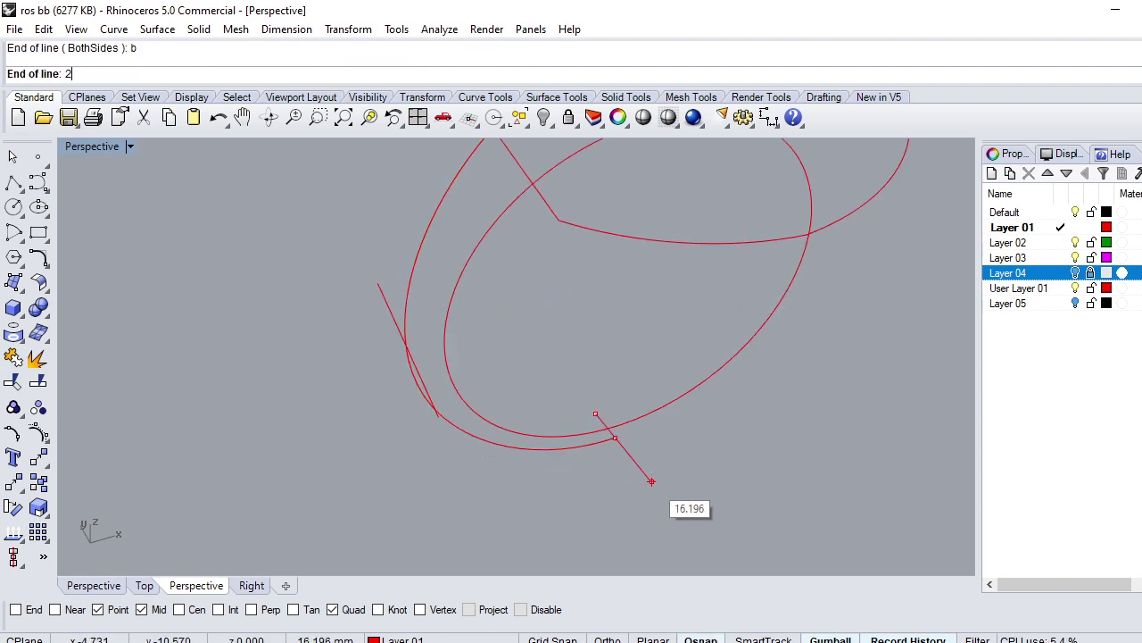
pyautogui.press('Return')
pyautogui.click(651, 482)
pyautogui.scroll(-4, 652, 482)
pyautogui.moveTo(650, 466); pyautogui.dragTo(559, 336, button='right')
# Step: Hide the top bezel outline and select the band curve as the sweep rail
pyautogui.press('Return')
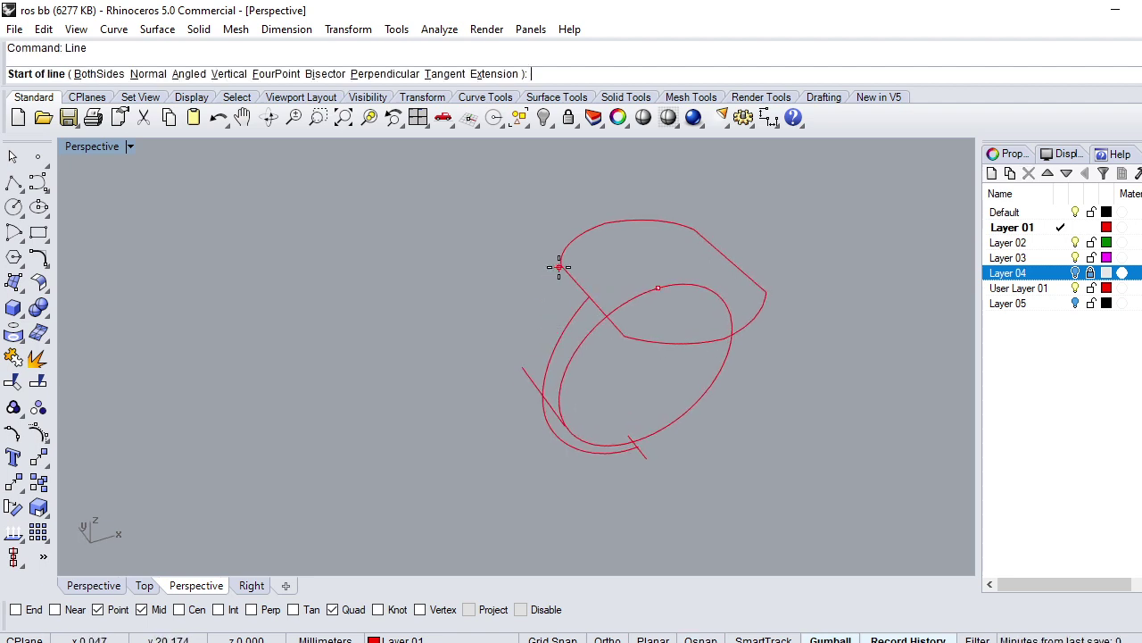
pyautogui.click(16, 609)
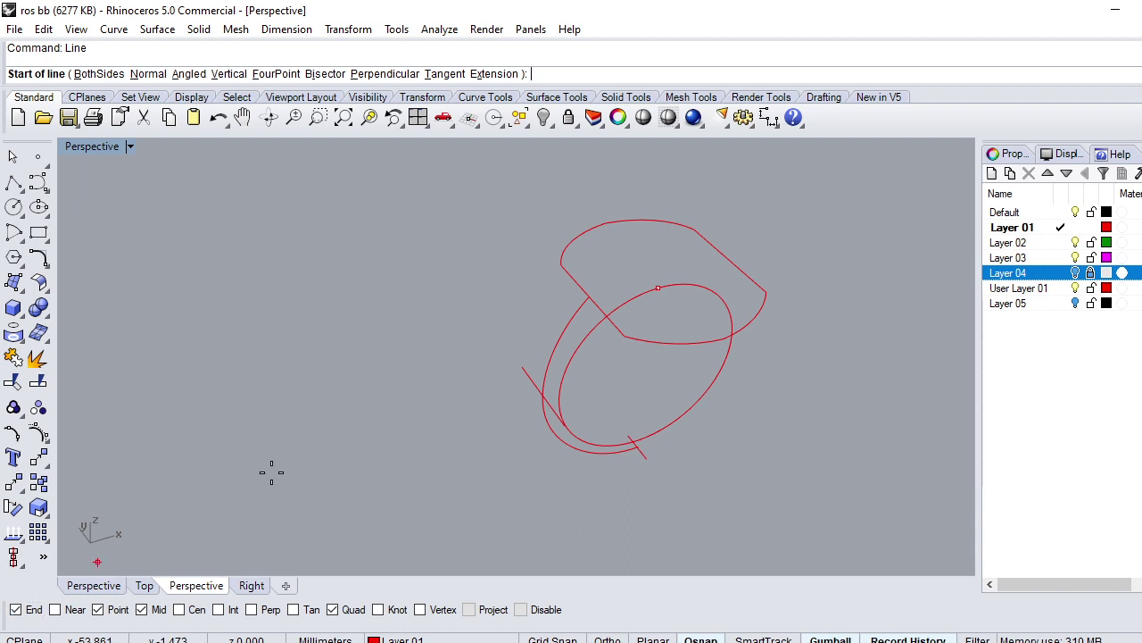
pyautogui.click(562, 263)
pyautogui.press('Escape')
pyautogui.click(655, 344)
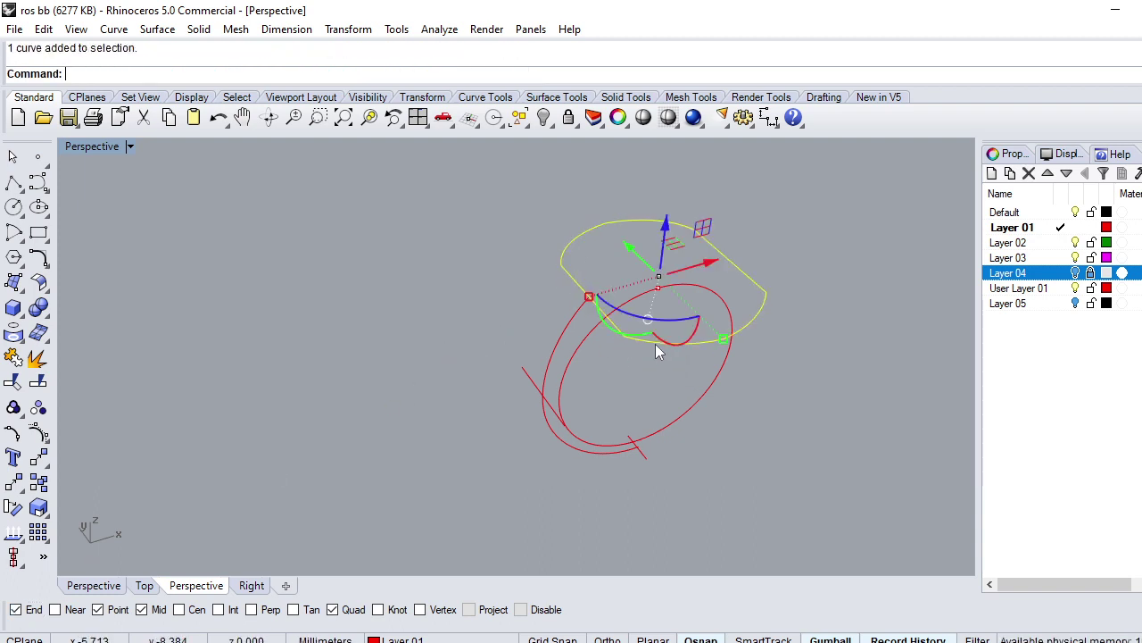
pyautogui.hotkey('ctrl', 'h')
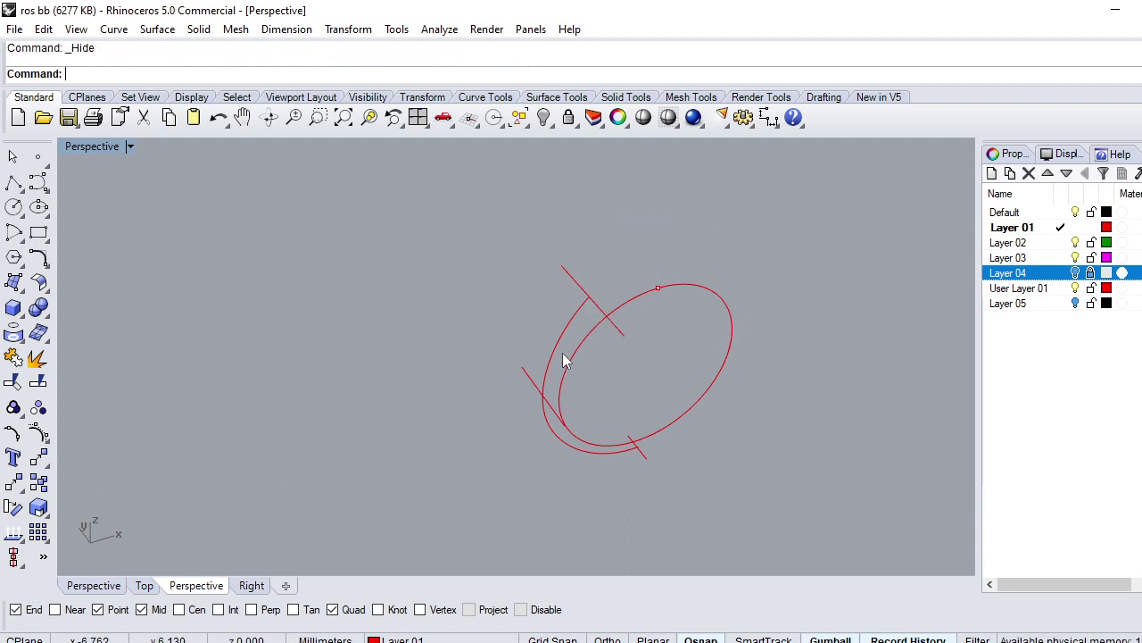
pyautogui.click(562, 358)
# Step: Sweep1 along the band rail using the upper, lower and short crossing curves as cross sections
pyautogui.write('Swee')
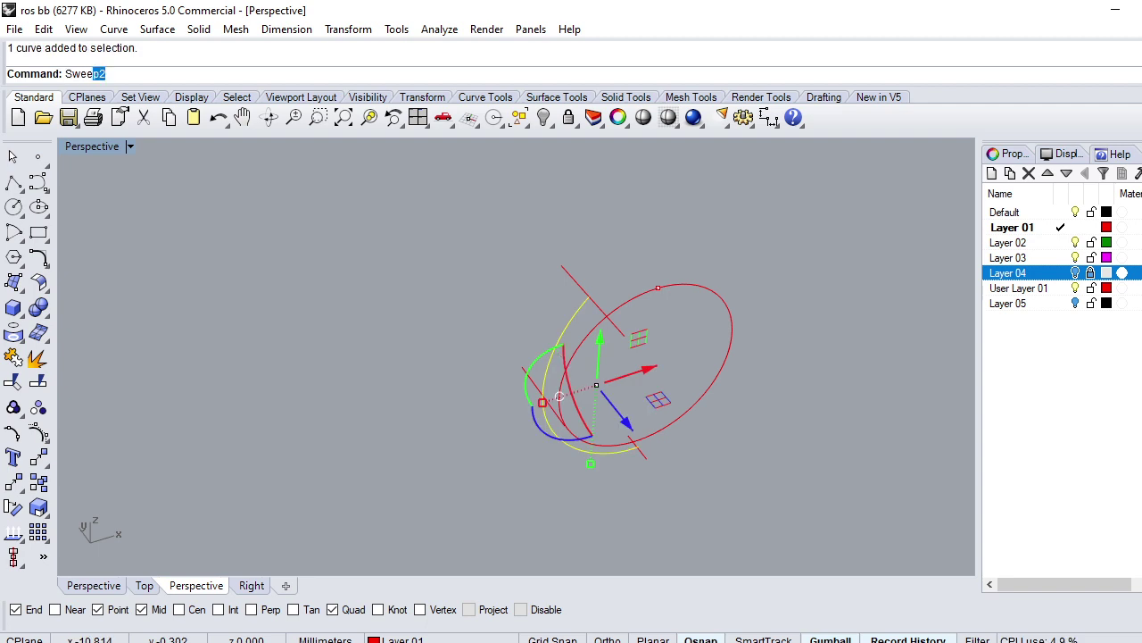
pyautogui.press('Up')
pyautogui.press('Up')
pyautogui.press('Up')
pyautogui.press('Return')
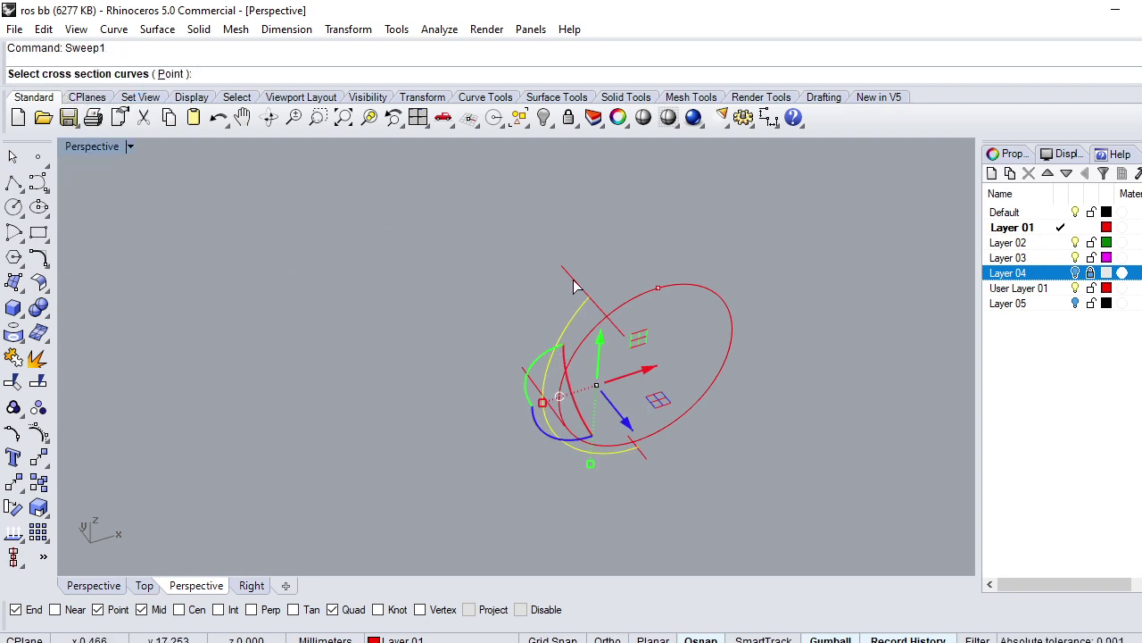
pyautogui.click(575, 286)
pyautogui.click(533, 391)
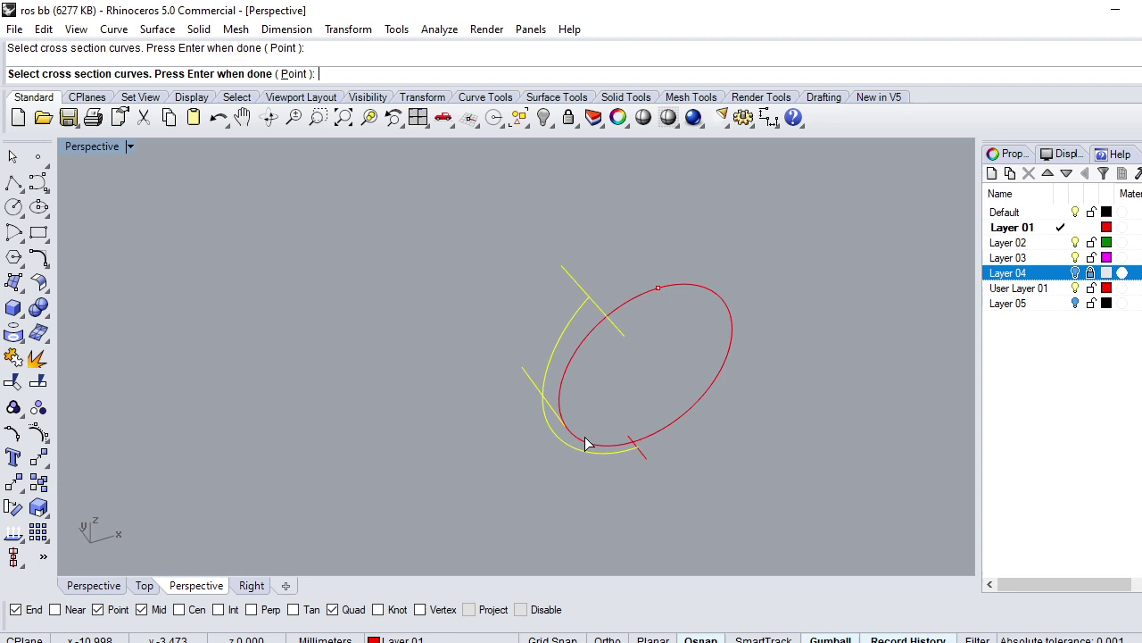
pyautogui.click(644, 457)
pyautogui.press('Return')
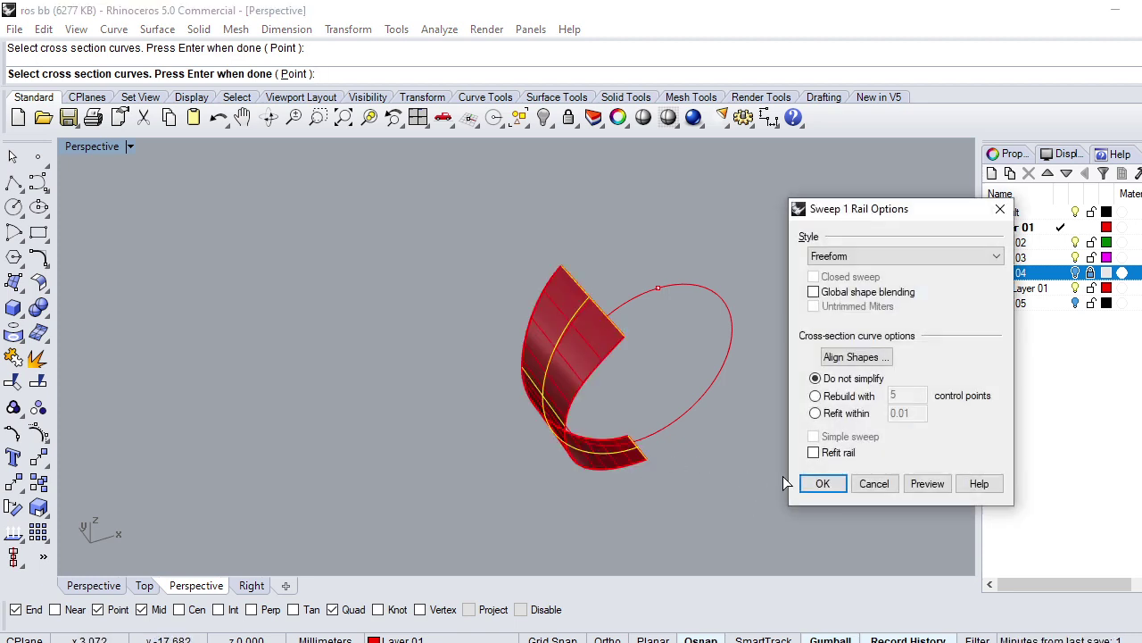
pyautogui.click(822, 483)
pyautogui.moveTo(363, 438)
pyautogui.mouseDown(button='right')
pyautogui.moveTo(498, 351)
pyautogui.moveTo(540, 292)
pyautogui.moveTo(755, 375)
pyautogui.moveTo(512, 416)
pyautogui.moveTo(595, 357)
pyautogui.mouseUp(button='right')
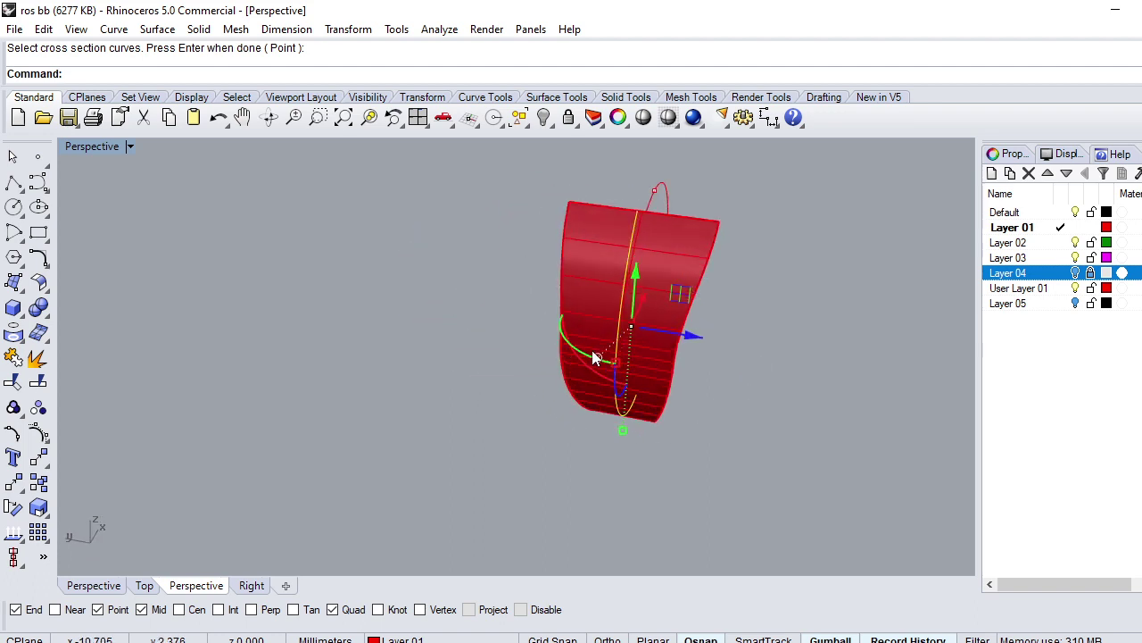
pyautogui.press('Escape')
# Step: Duplicate the sweep surface's left edge as a curve, then delete the surface
pyautogui.write('upEdge')
pyautogui.press('Return')
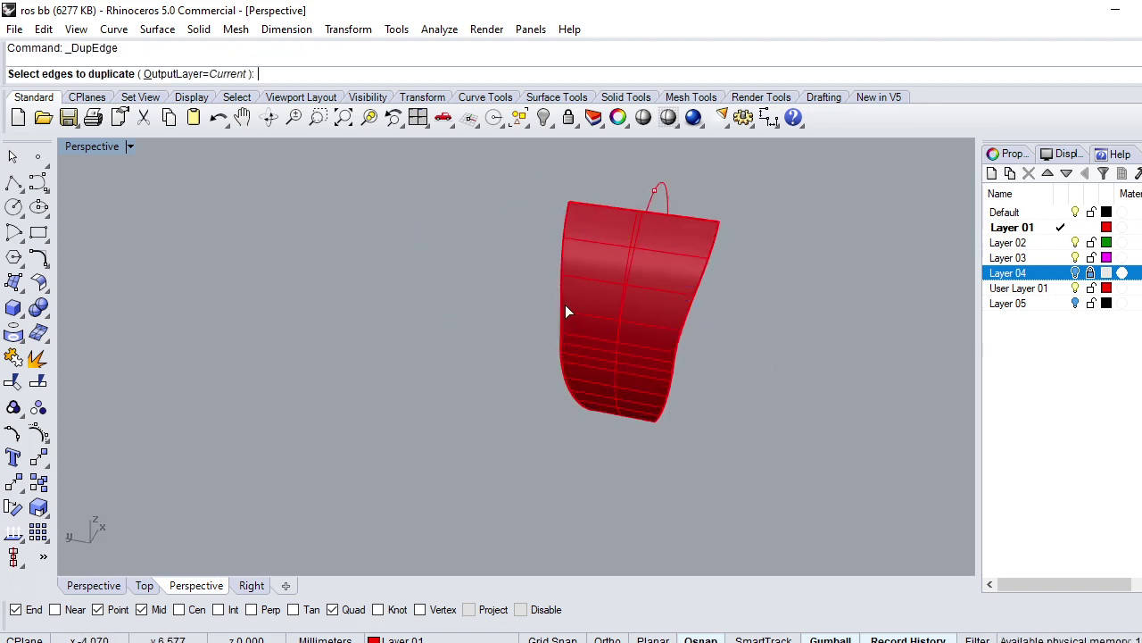
pyautogui.click(562, 308)
pyautogui.press('Return')
pyautogui.press('Escape')
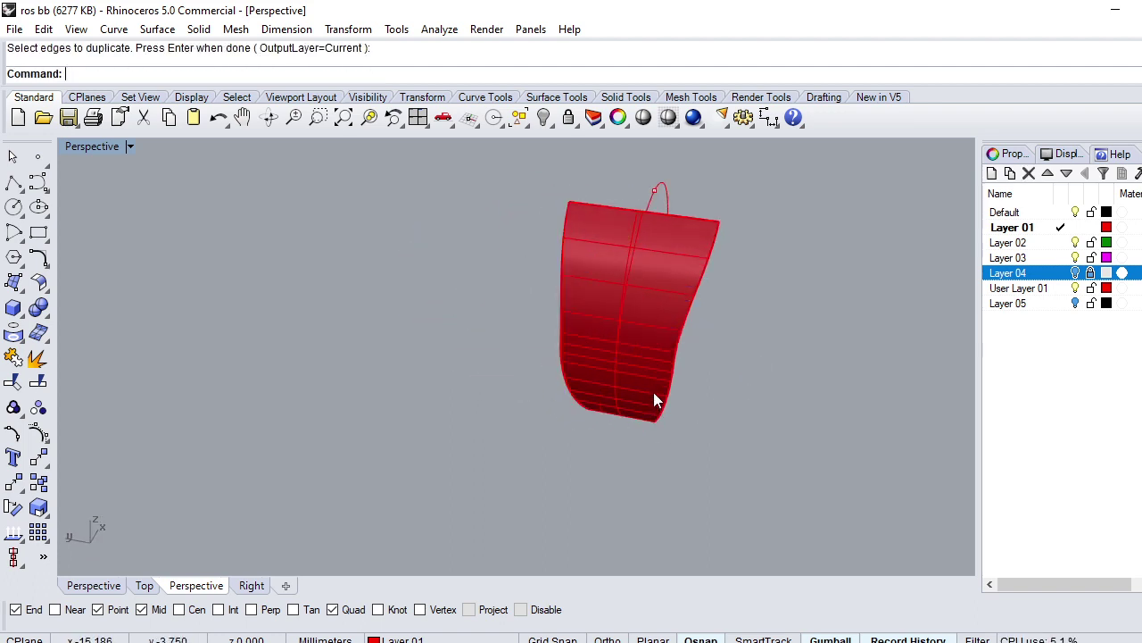
pyautogui.click(648, 354)
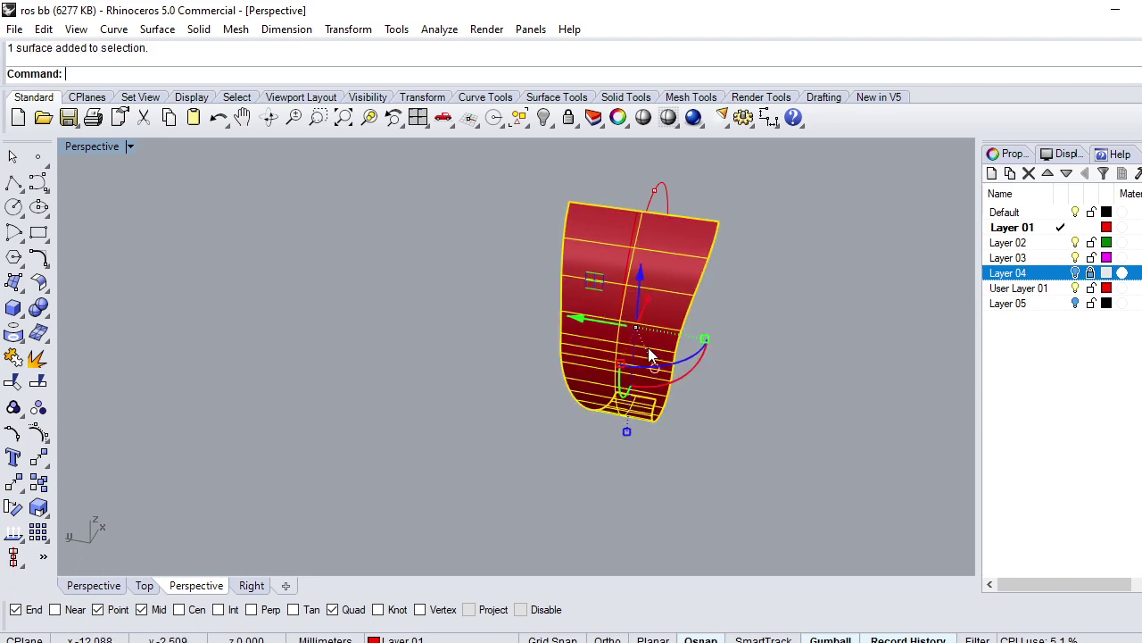
pyautogui.press('Delete')
# Step: Rebuild the duplicated edge curve with 5 points at degree 3
pyautogui.click(562, 318)
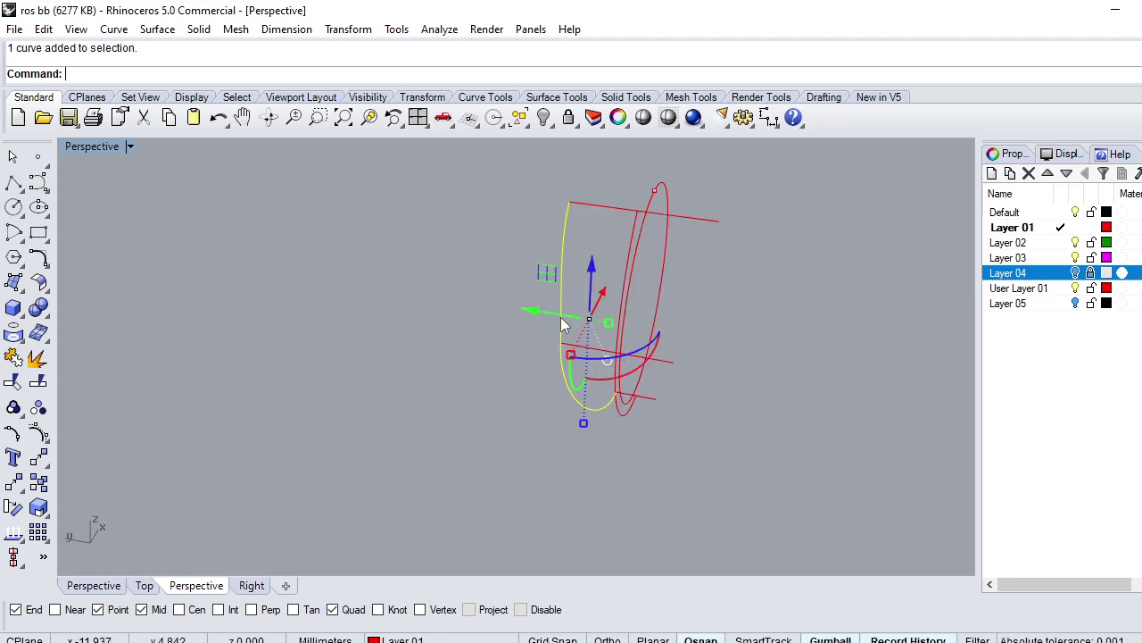
pyautogui.press('F10')
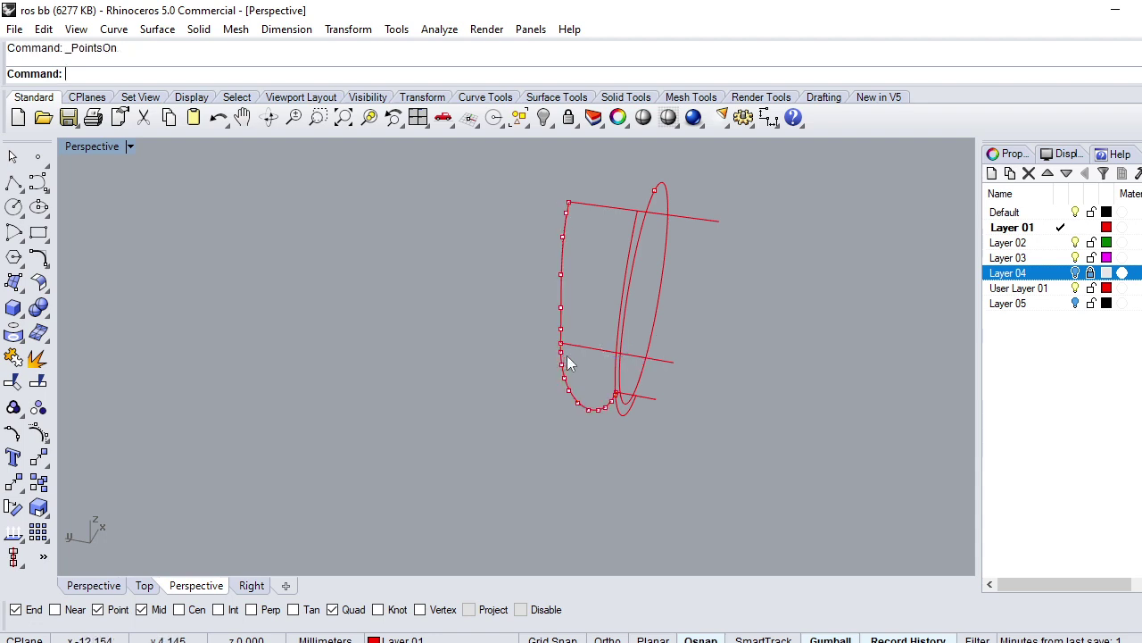
pyautogui.scroll(3, 557, 344)
pyautogui.click(552, 314)
pyautogui.scroll(-2, 585, 375)
pyautogui.write('R')
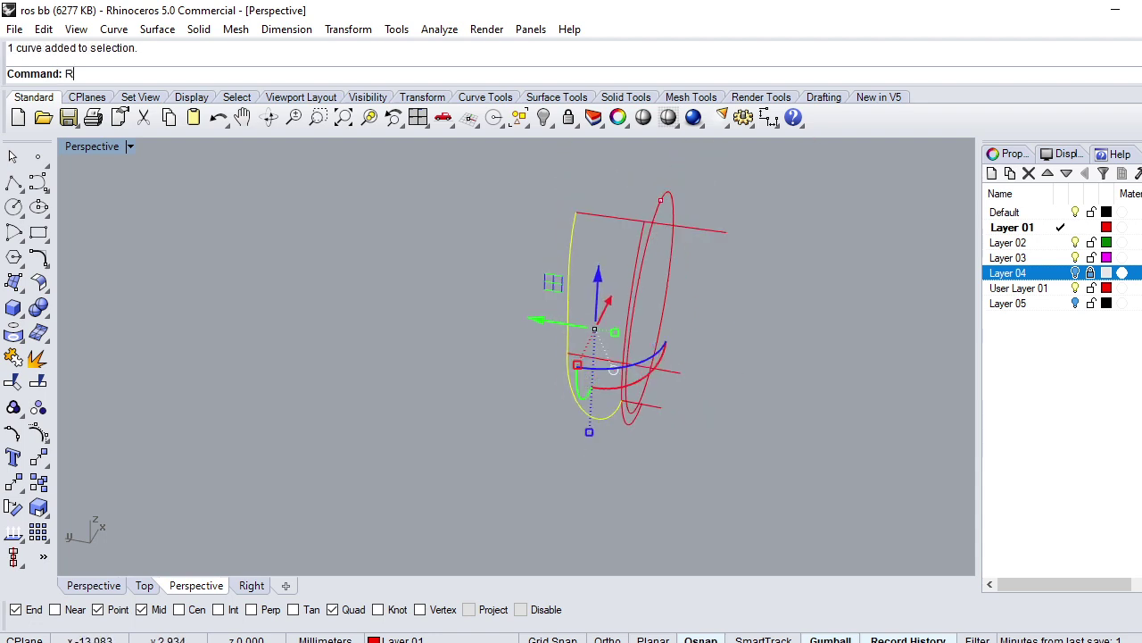
pyautogui.write('reb')
pyautogui.press('Return')
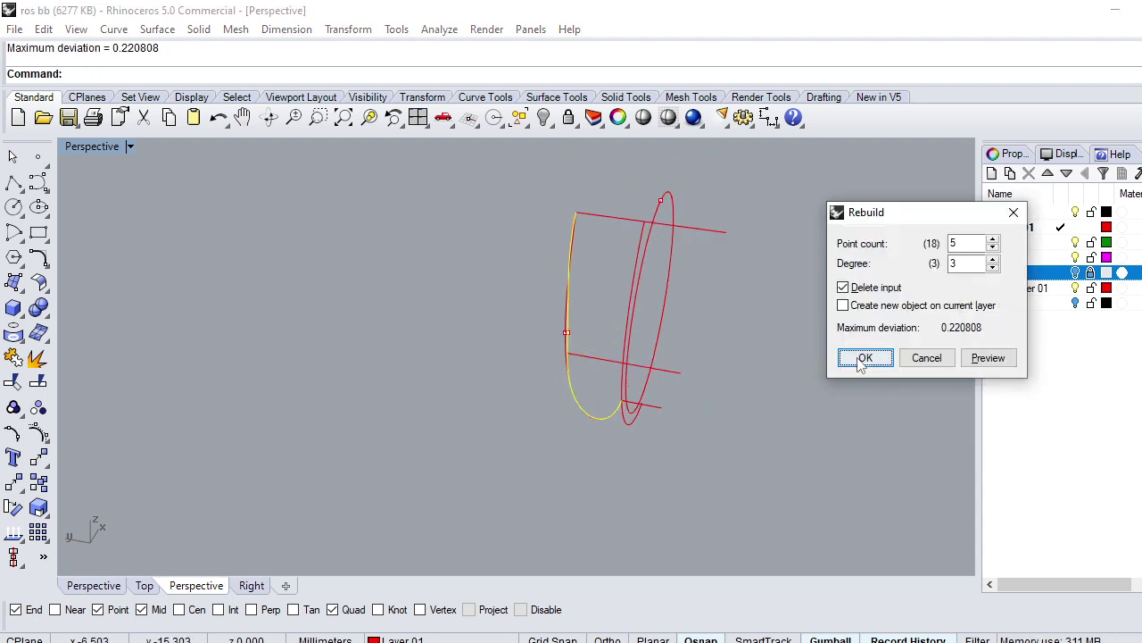
pyautogui.click(864, 359)
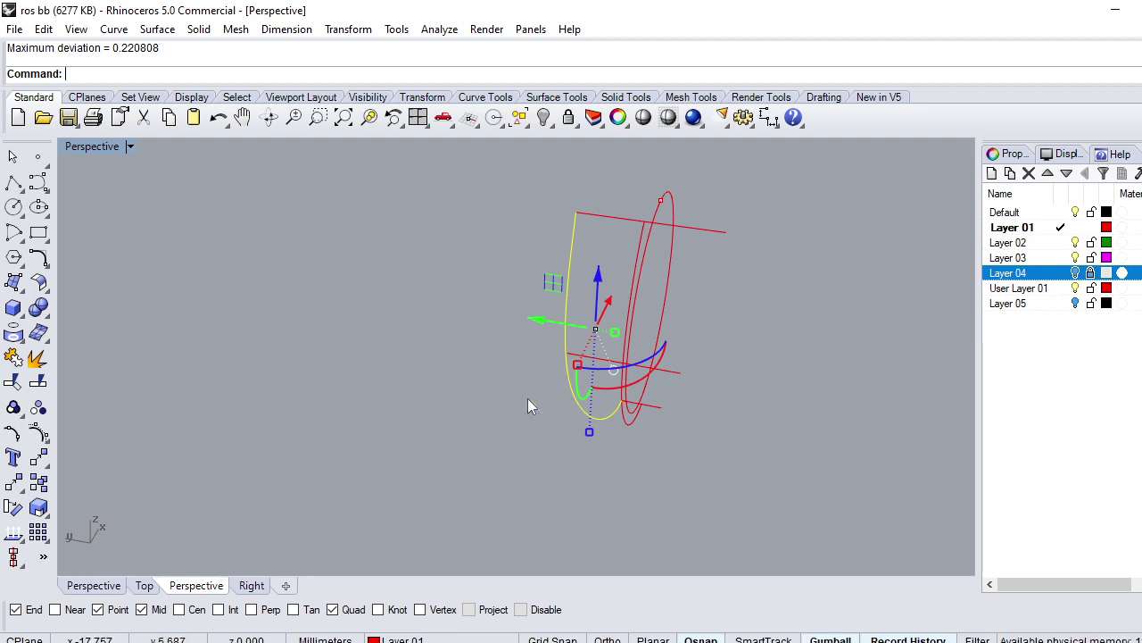
pyautogui.moveTo(527, 399)
pyautogui.mouseDown(button='right')
pyautogui.moveTo(474, 375)
pyautogui.moveTo(583, 377)
pyautogui.mouseUp(button='right')
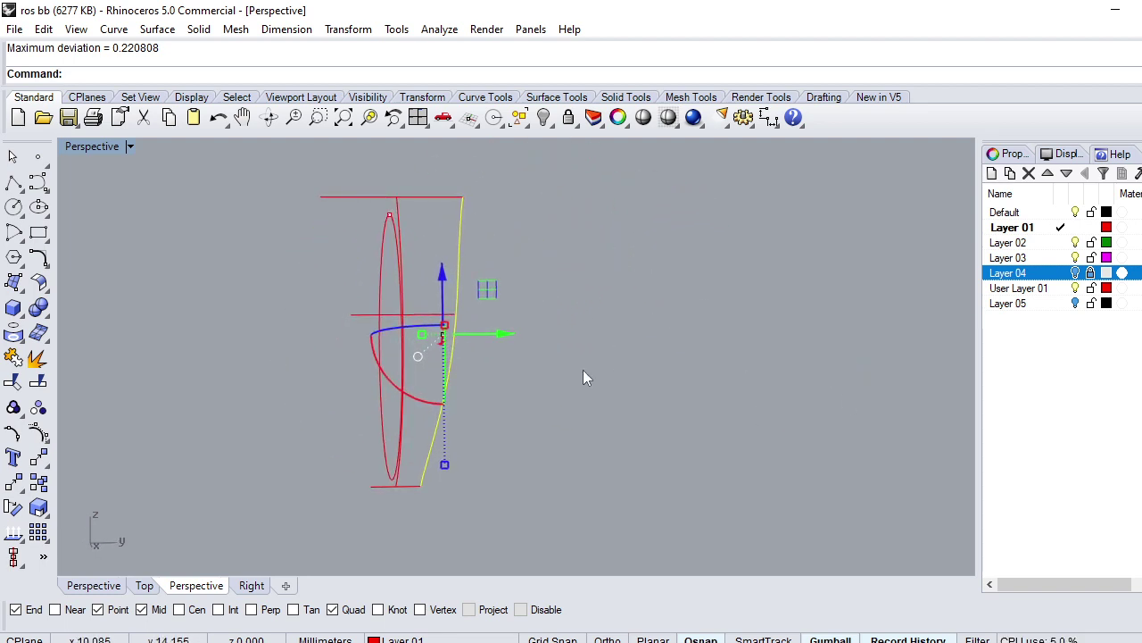
# Step: Rebuild the profile curve with a raised point count
pyautogui.write('re')
pyautogui.press('Return')
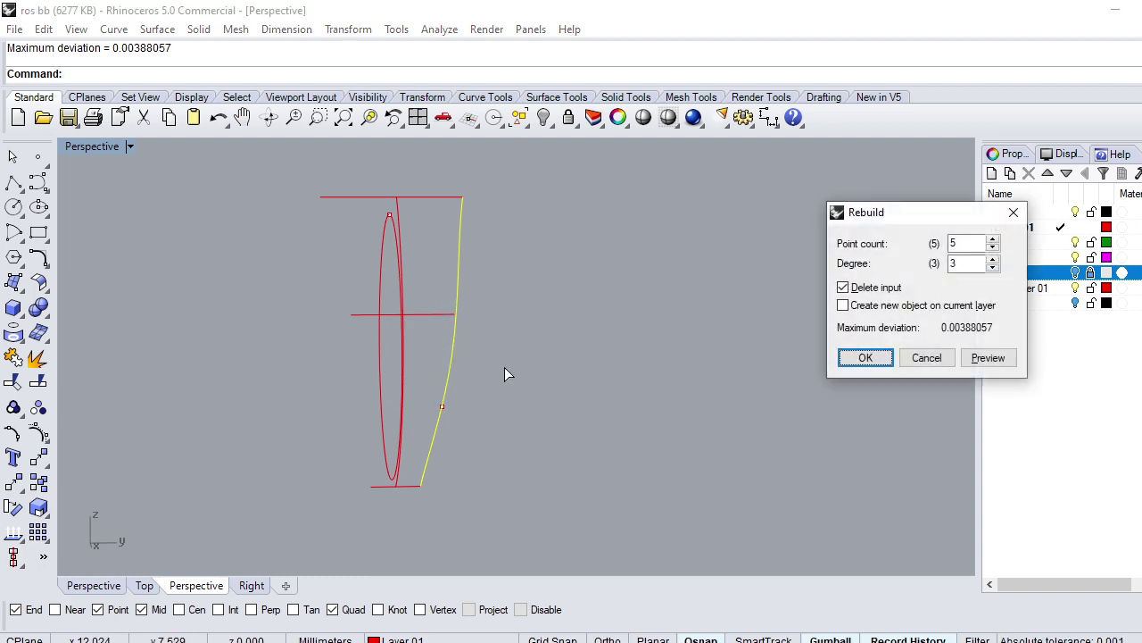
pyautogui.click(992, 240)
pyautogui.click(992, 240)
pyautogui.click(989, 358)
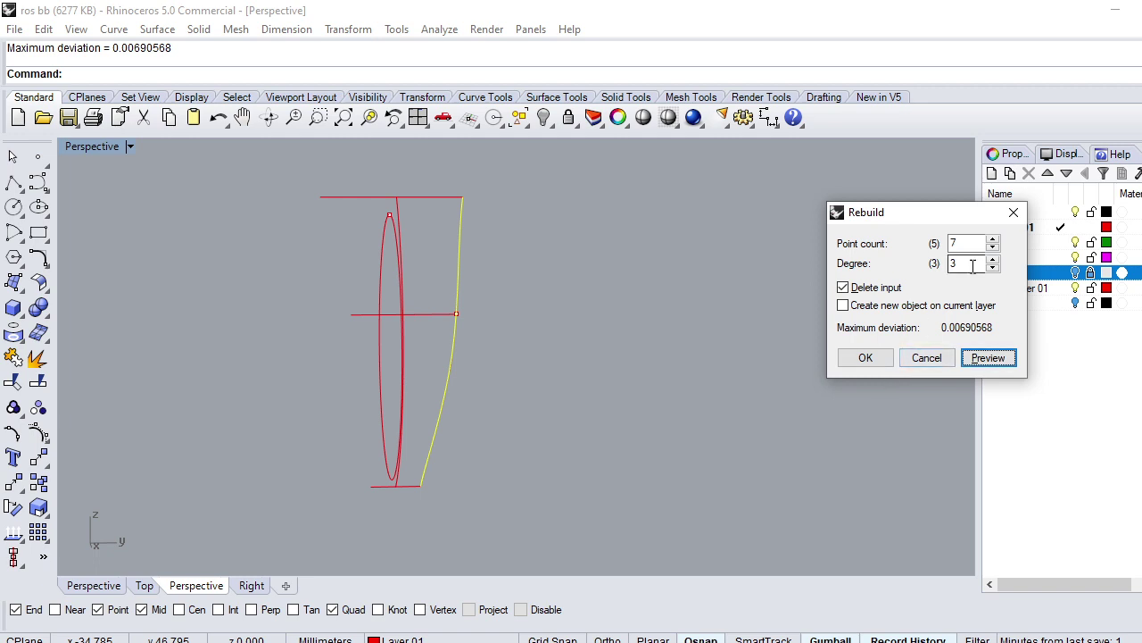
pyautogui.click(863, 374)
# Step: Move one of the curve's control points to reshape it
pyautogui.press('F10')
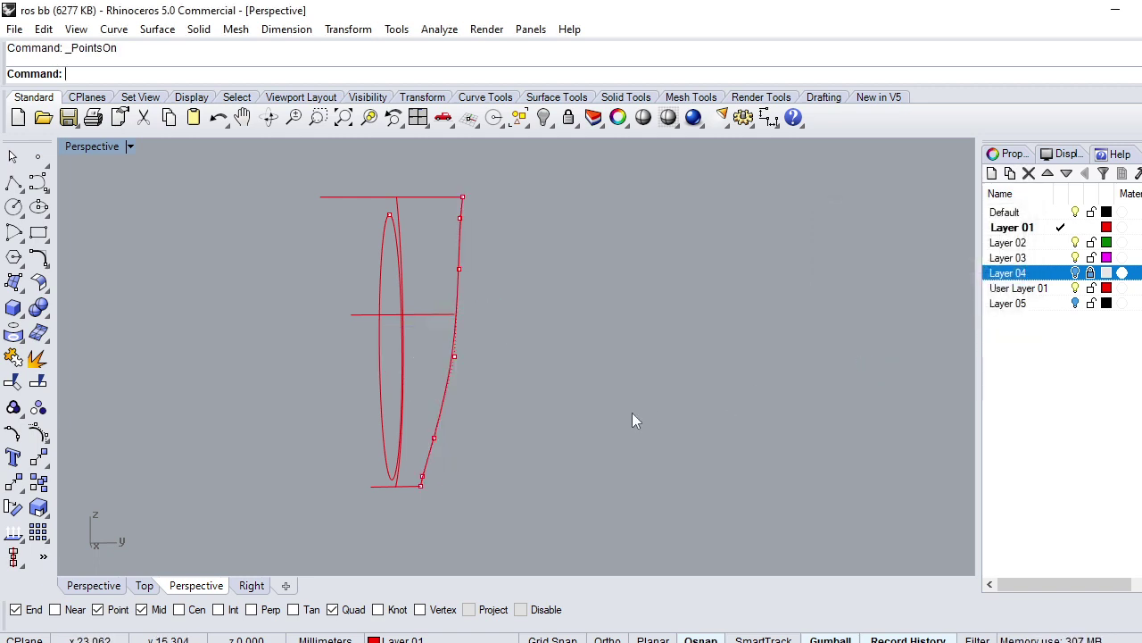
pyautogui.scroll(2, 435, 425)
pyautogui.click(465, 327)
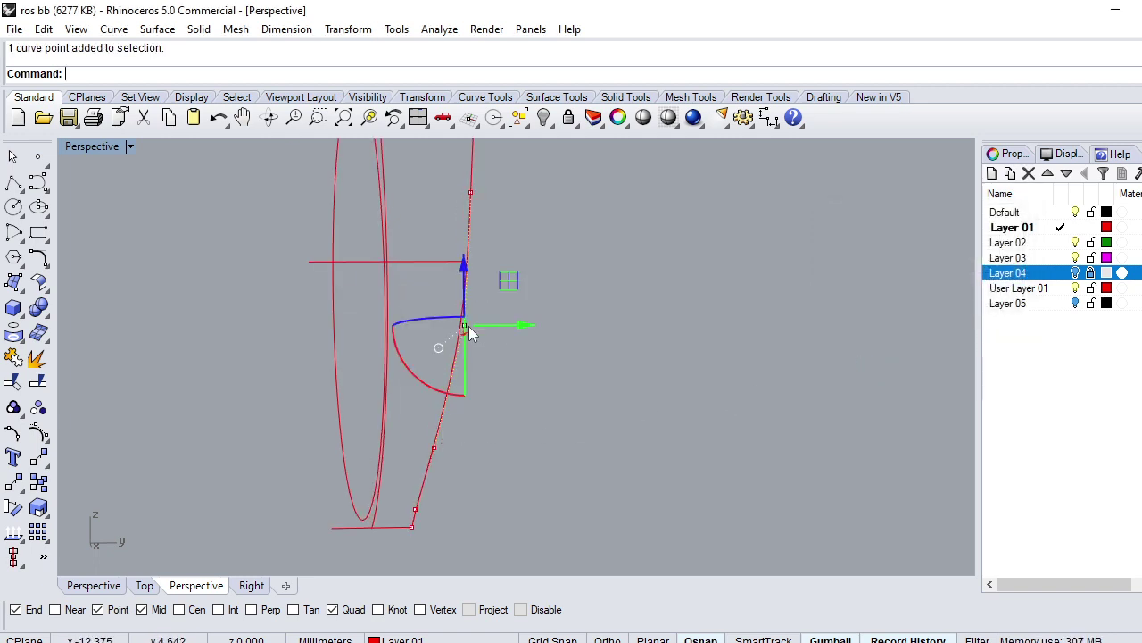
pyautogui.moveTo(500, 330); pyautogui.dragTo(503, 346)
pyautogui.scroll(-2, 499, 346)
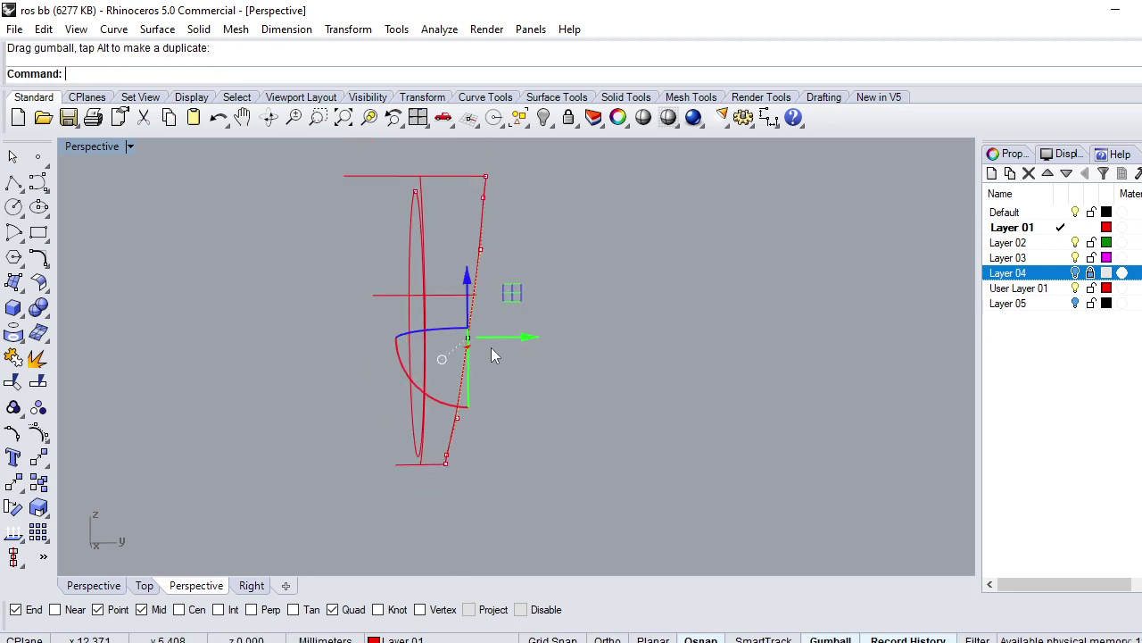
pyautogui.click(490, 344)
# Step: Move a profile curve control point to adjust its bend
pyautogui.click(481, 219)
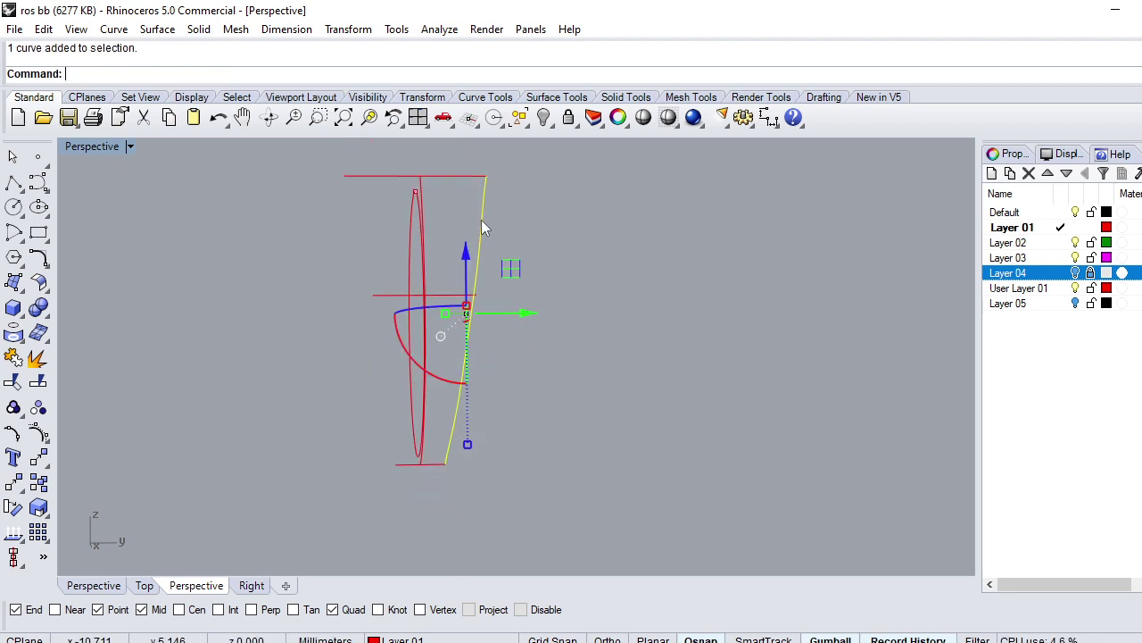
pyautogui.scroll(1, 479, 206)
pyautogui.press('F10')
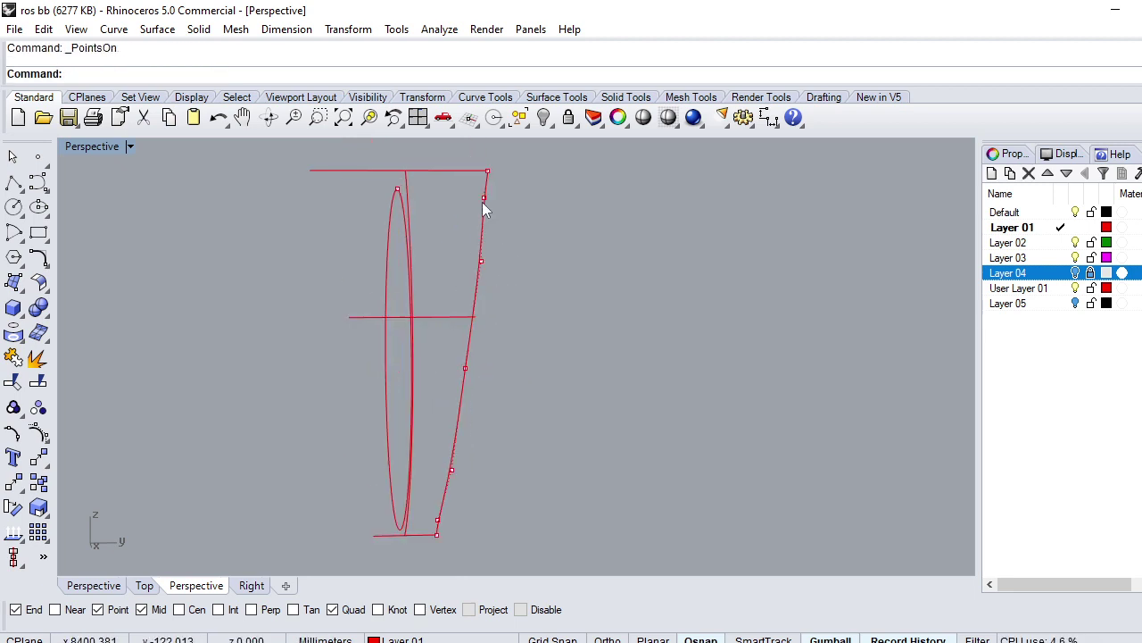
pyautogui.click(483, 198)
pyautogui.scroll(2, 500, 198)
pyautogui.moveTo(502, 198); pyautogui.dragTo(505, 205)
pyautogui.click(478, 252)
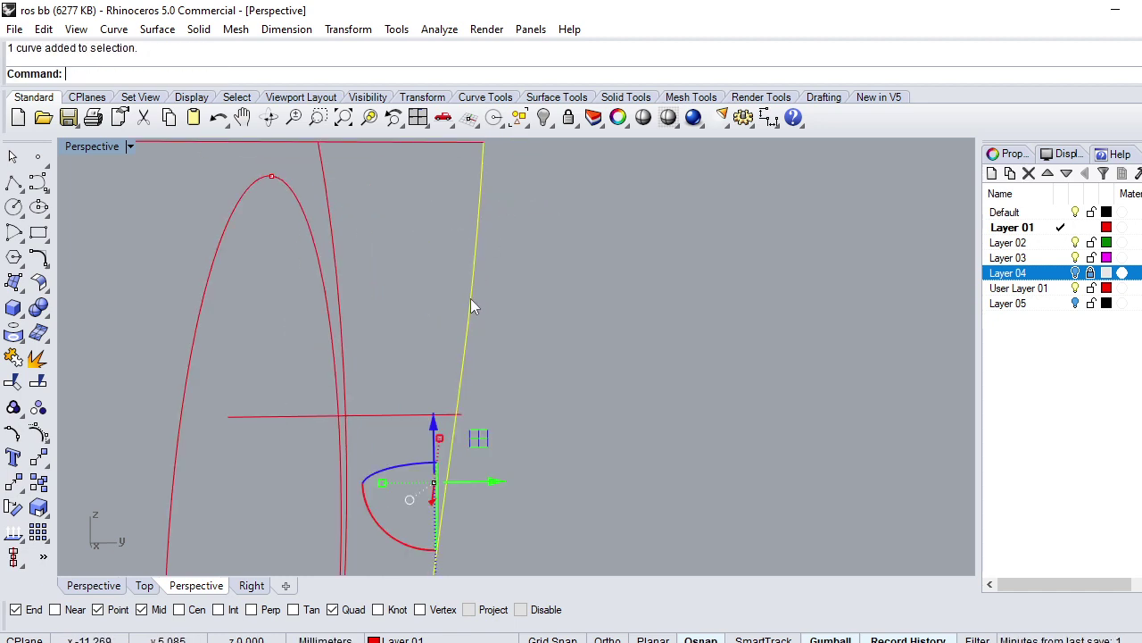
pyautogui.scroll(-2, 473, 306)
# Step: Rebuild the profile curve as a six-point curve
pyautogui.write('reb')
pyautogui.press('Return')
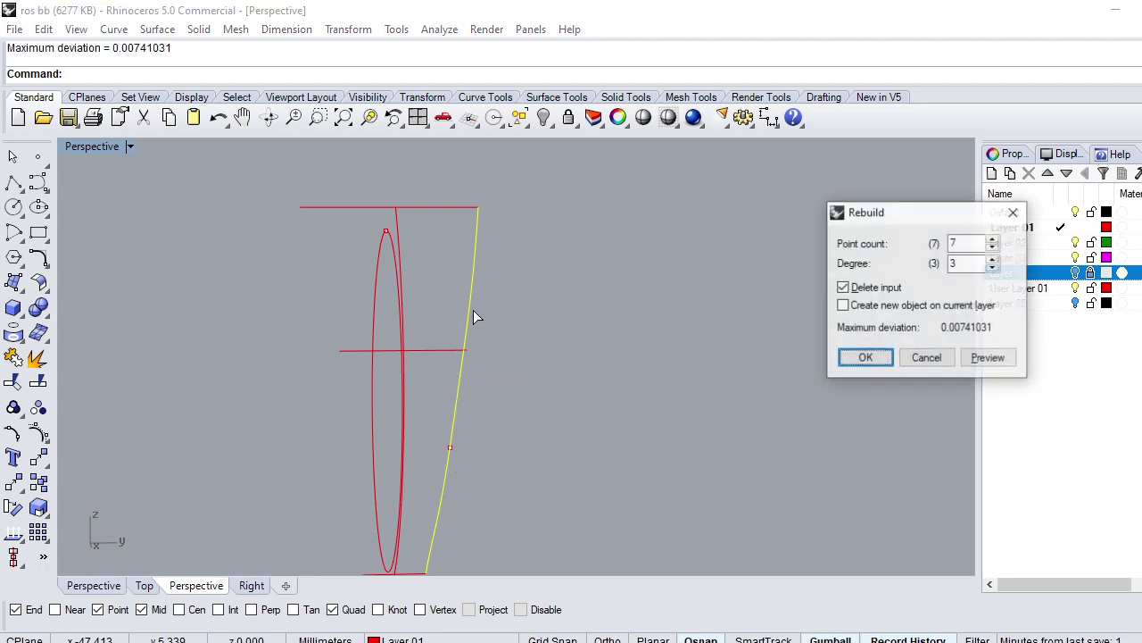
pyautogui.click(994, 249)
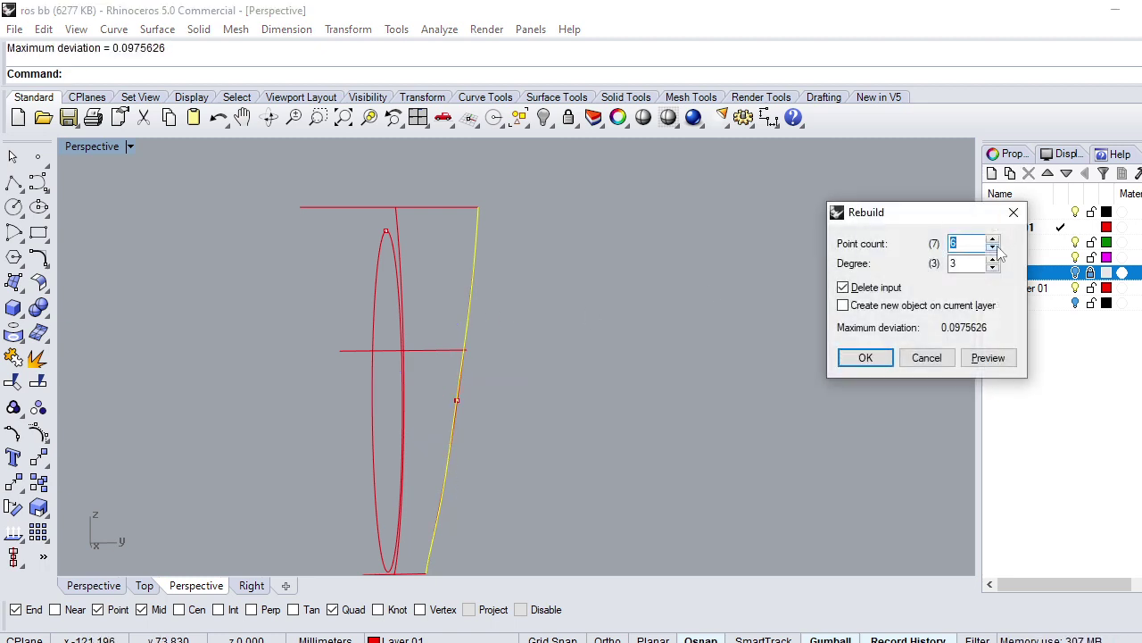
pyautogui.press('Return')
pyautogui.press('Return')
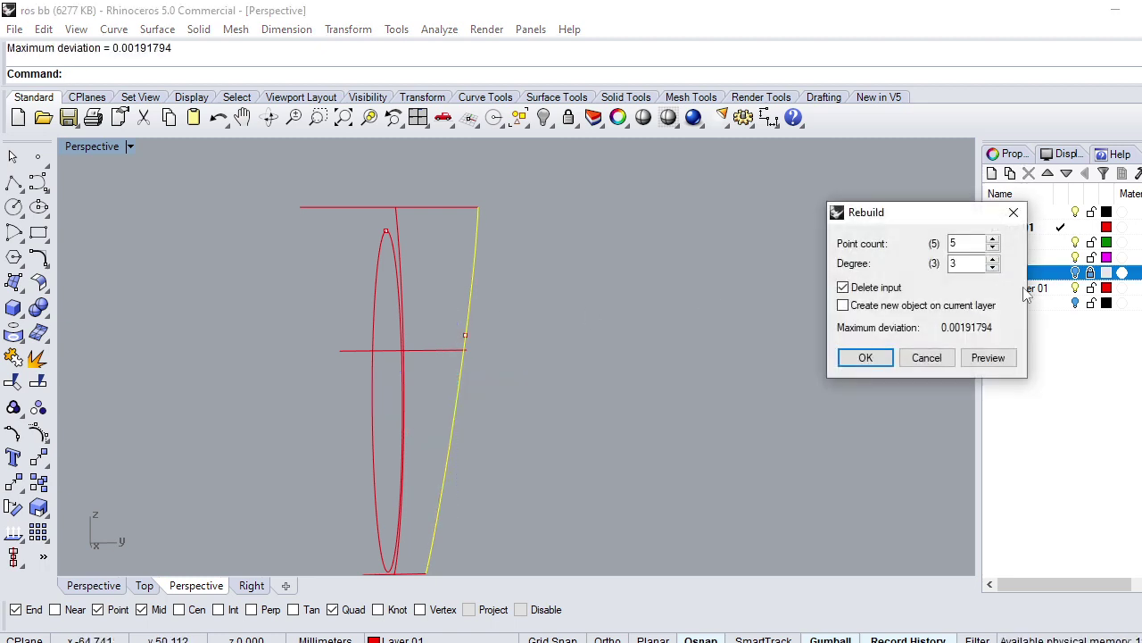
pyautogui.write('6')
pyautogui.click(988, 358)
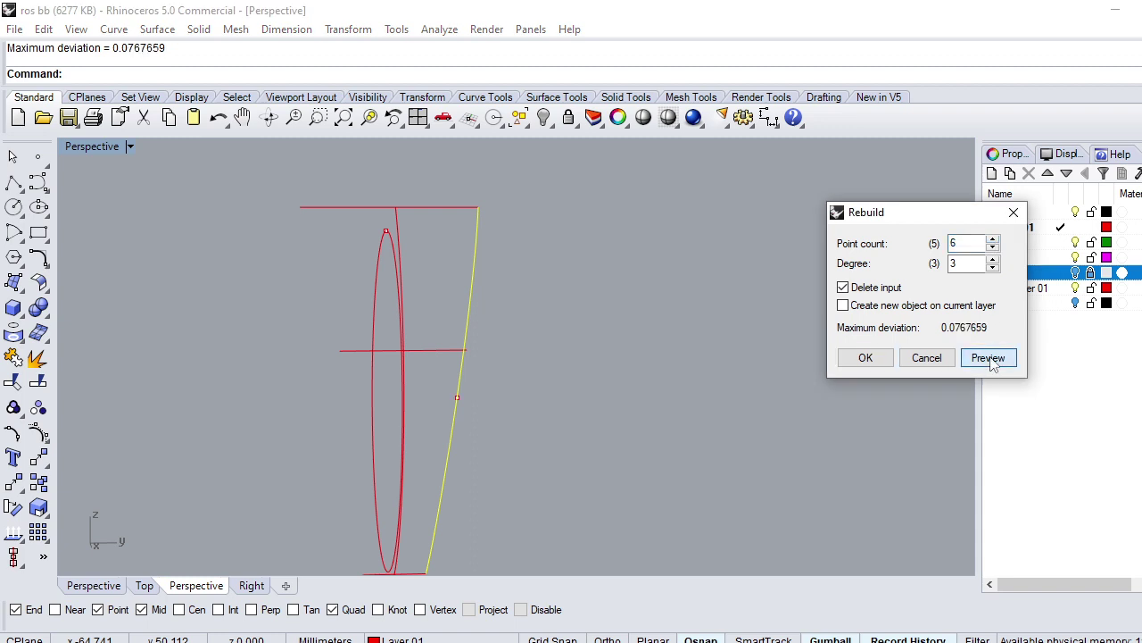
pyautogui.click(866, 358)
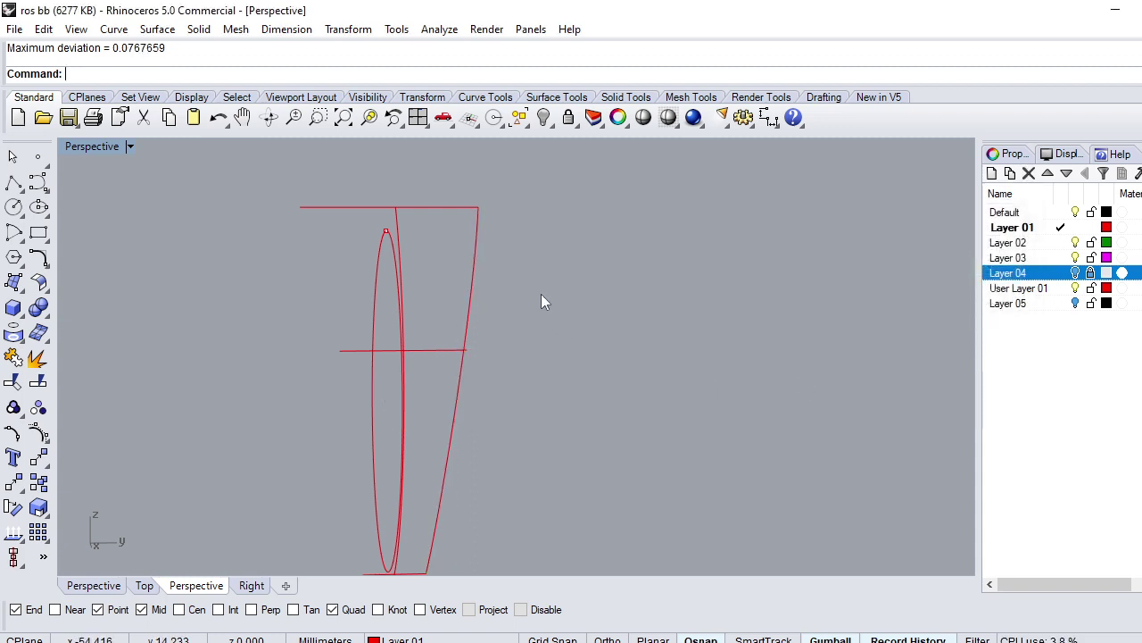
# Step: Select the rebuilt profile curve and begin mirroring it
pyautogui.moveTo(523, 274); pyautogui.dragTo(447, 305)
pyautogui.hotkey('ctrl', 'F1')
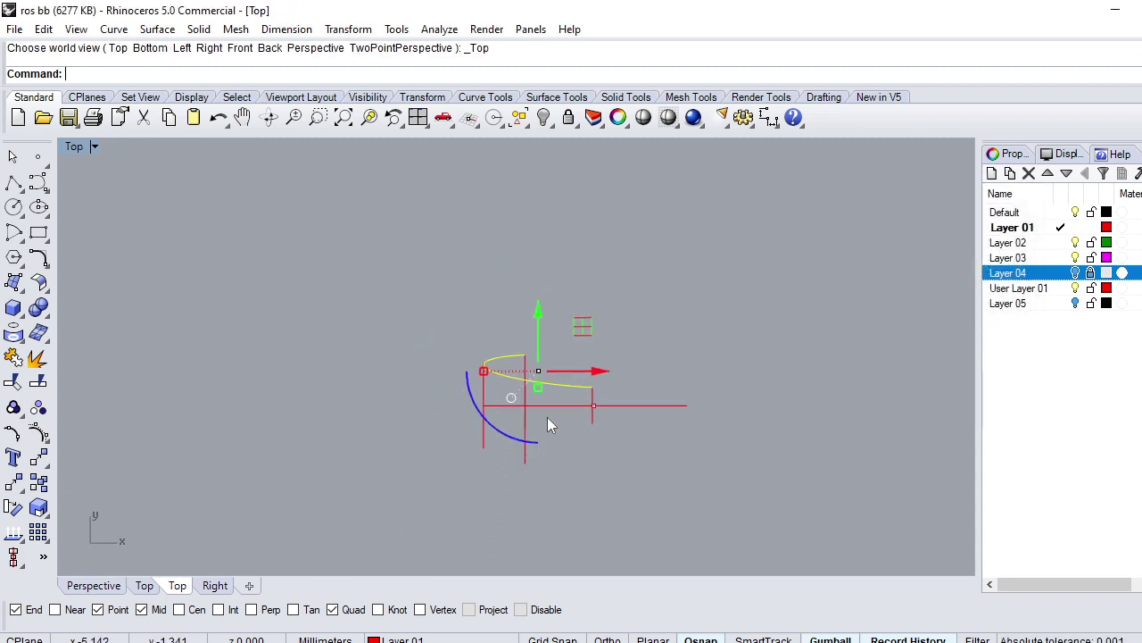
pyautogui.hotkey('ctrl', 'F4')
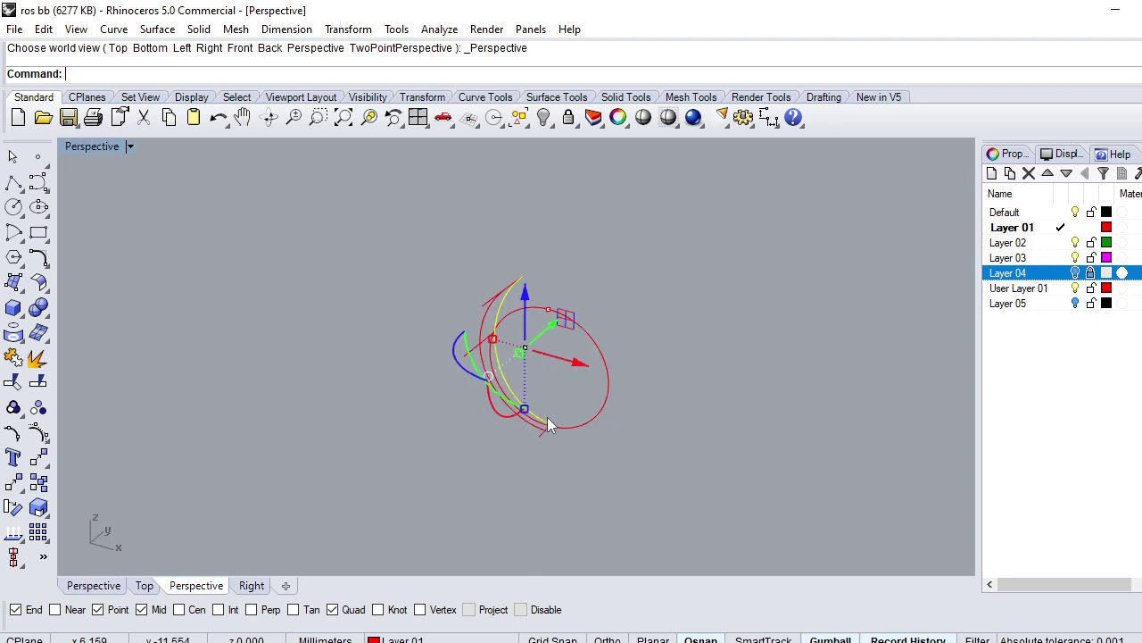
pyautogui.moveTo(547, 417)
pyautogui.mouseDown(button='right')
pyautogui.moveTo(432, 419)
pyautogui.moveTo(530, 416)
pyautogui.moveTo(500, 365)
pyautogui.moveTo(533, 476)
pyautogui.moveTo(523, 479)
pyautogui.mouseUp(button='right')
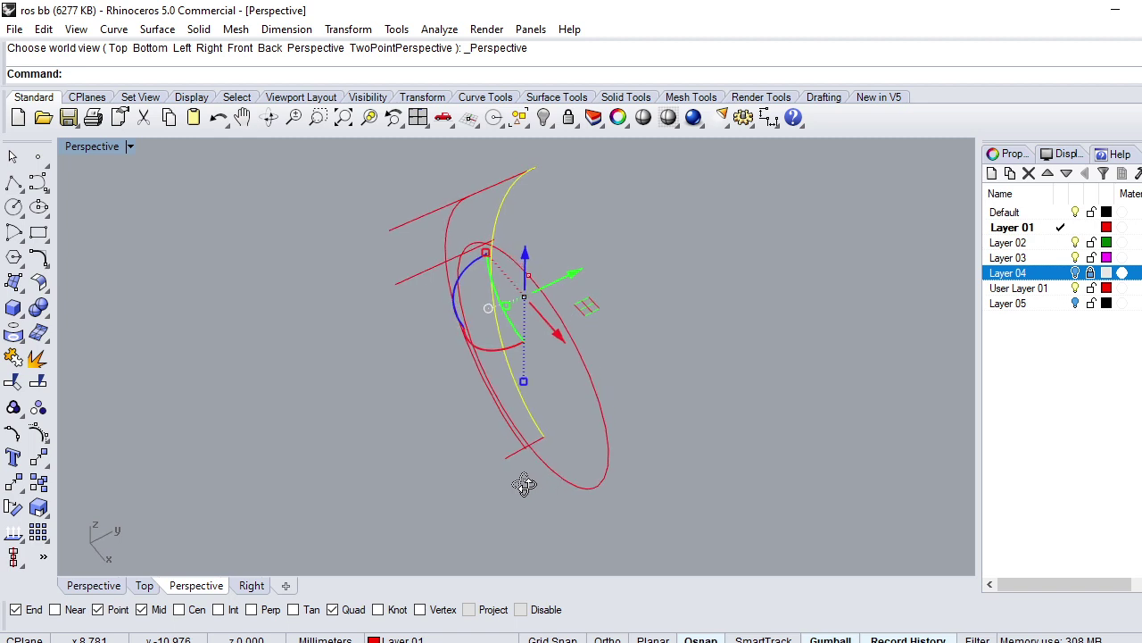
pyautogui.write('Mirror')
pyautogui.press('Return')
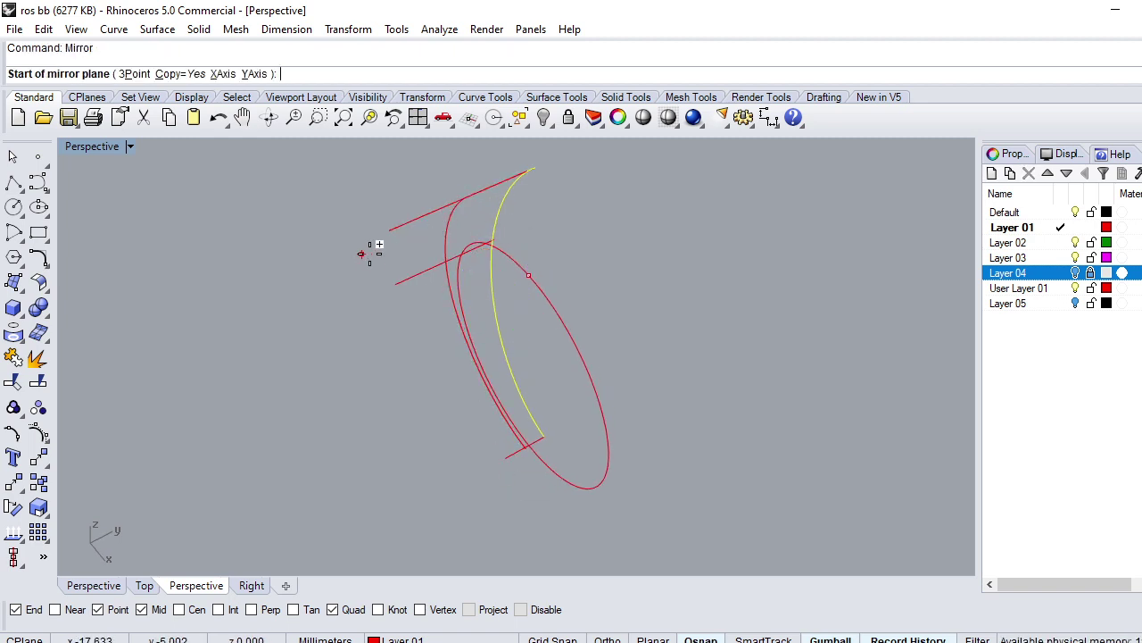
# Step: Mirror the profile curve from the top line's end, redoing a misplaced first copy
pyautogui.moveTo(304, 342)
pyautogui.mouseDown(button='right')
pyautogui.moveTo(247, 339)
pyautogui.moveTo(331, 345)
pyautogui.moveTo(407, 212)
pyautogui.mouseUp(button='right')
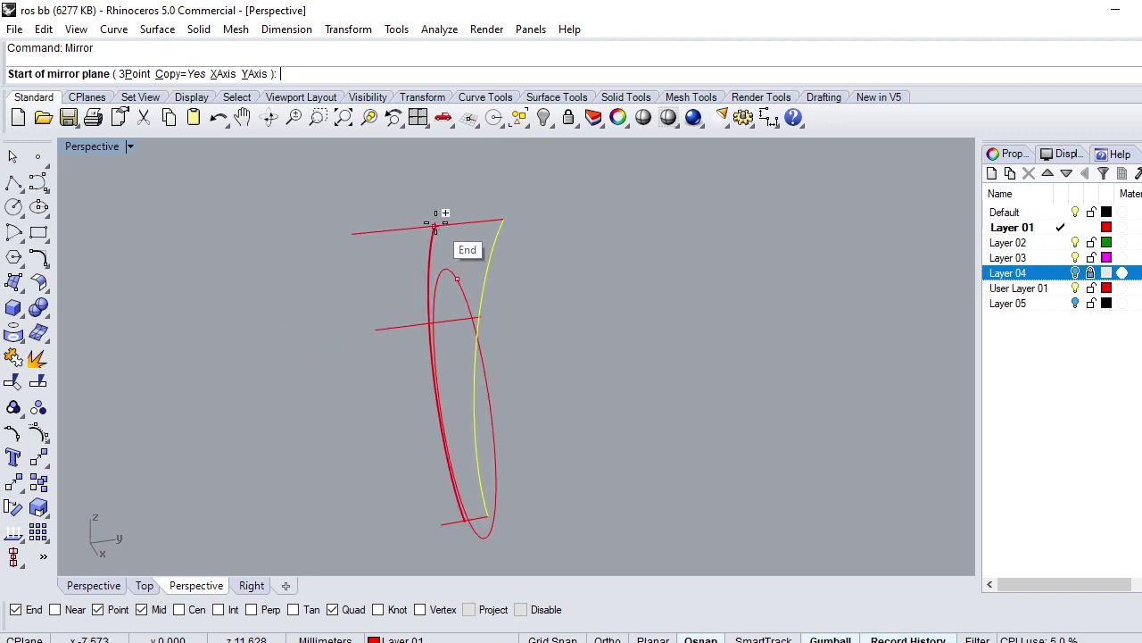
pyautogui.click(434, 226)
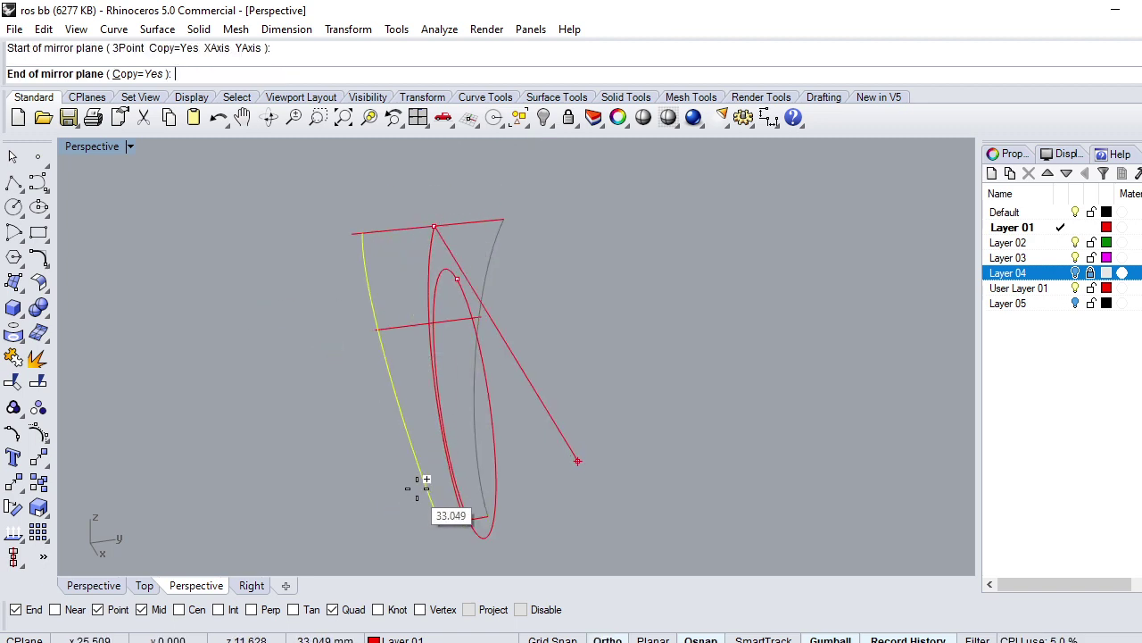
pyautogui.click(555, 521)
pyautogui.hotkey('ctrl', 'z')
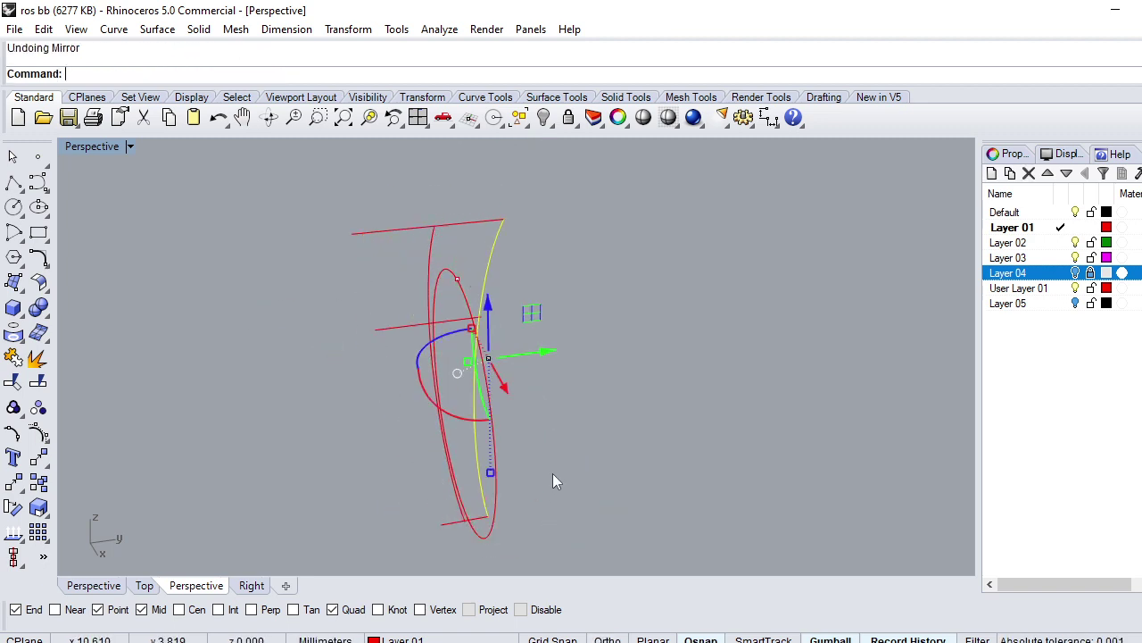
pyautogui.press('Return')
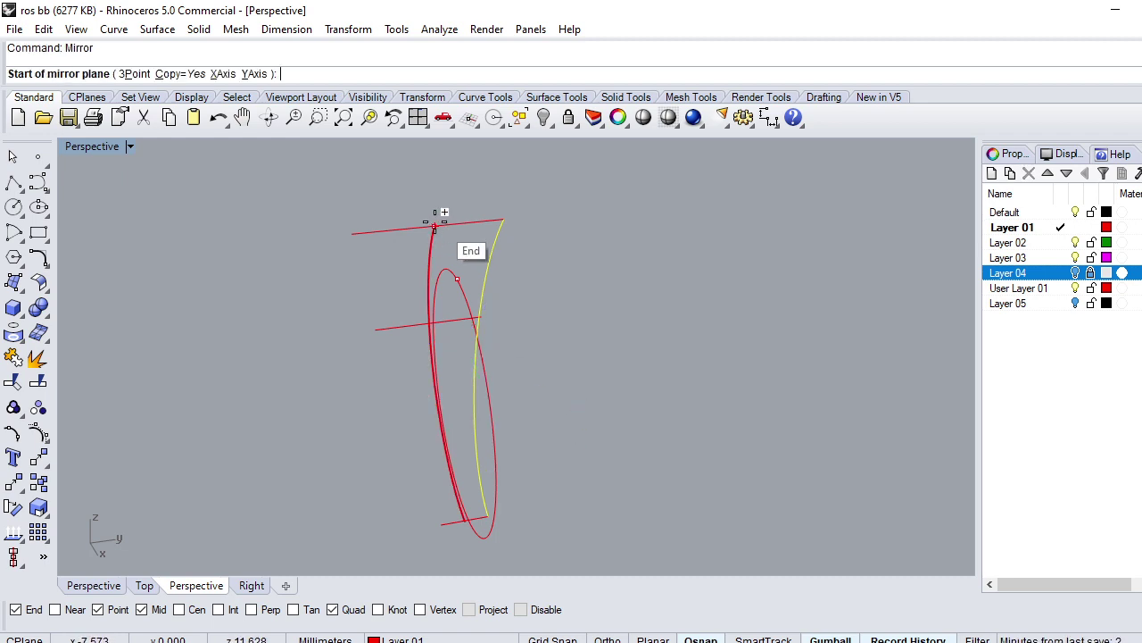
pyautogui.click(434, 225)
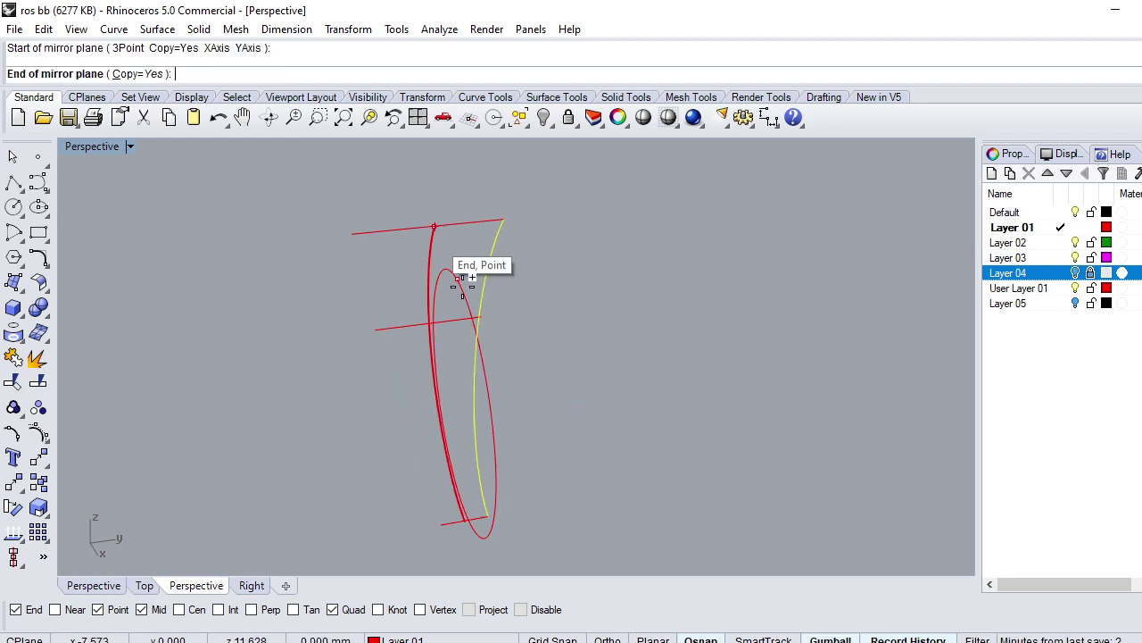
pyautogui.click(666, 469)
pyautogui.moveTo(370, 332)
pyautogui.mouseDown(button='right')
pyautogui.moveTo(740, 348)
pyautogui.moveTo(636, 348)
pyautogui.moveTo(494, 399)
pyautogui.moveTo(481, 362)
pyautogui.moveTo(546, 368)
pyautogui.moveTo(518, 289)
pyautogui.moveTo(375, 309)
pyautogui.moveTo(377, 332)
pyautogui.moveTo(407, 319)
pyautogui.moveTo(449, 249)
pyautogui.moveTo(573, 250)
pyautogui.moveTo(616, 272)
pyautogui.moveTo(458, 275)
pyautogui.moveTo(451, 301)
pyautogui.mouseUp(button='right')
# Step: In Top view, mirror the curve with Ortho across the centre line
pyautogui.write('T')
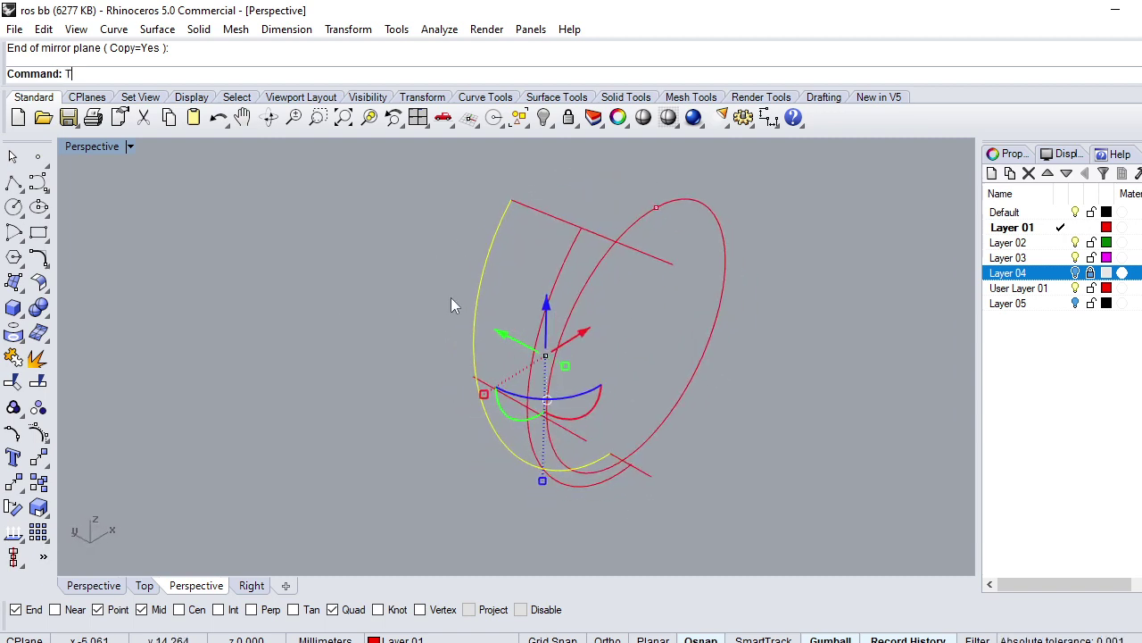
pyautogui.write('op')
pyautogui.press('Return')
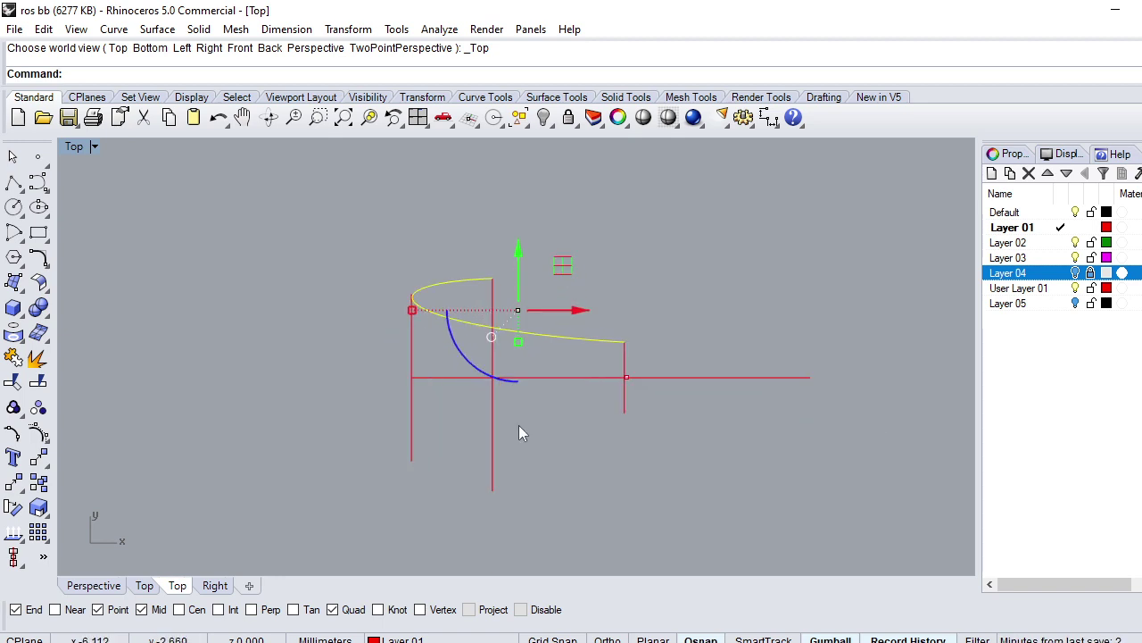
pyautogui.write('Mirror')
pyautogui.press('Return')
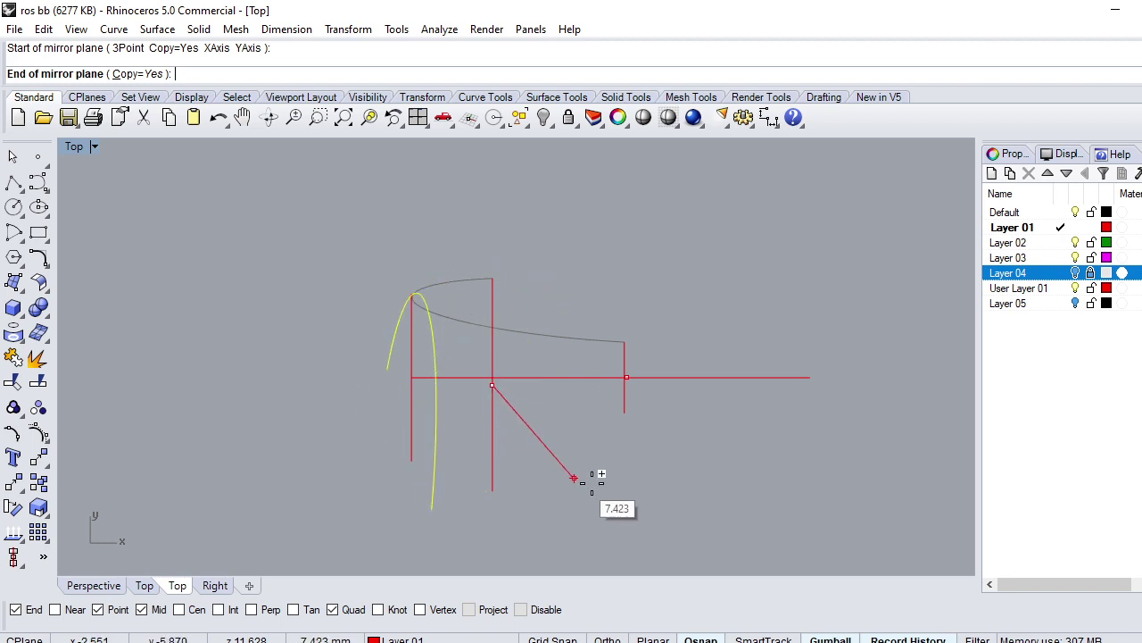
pyautogui.press('F8')
pyautogui.click(626, 467)
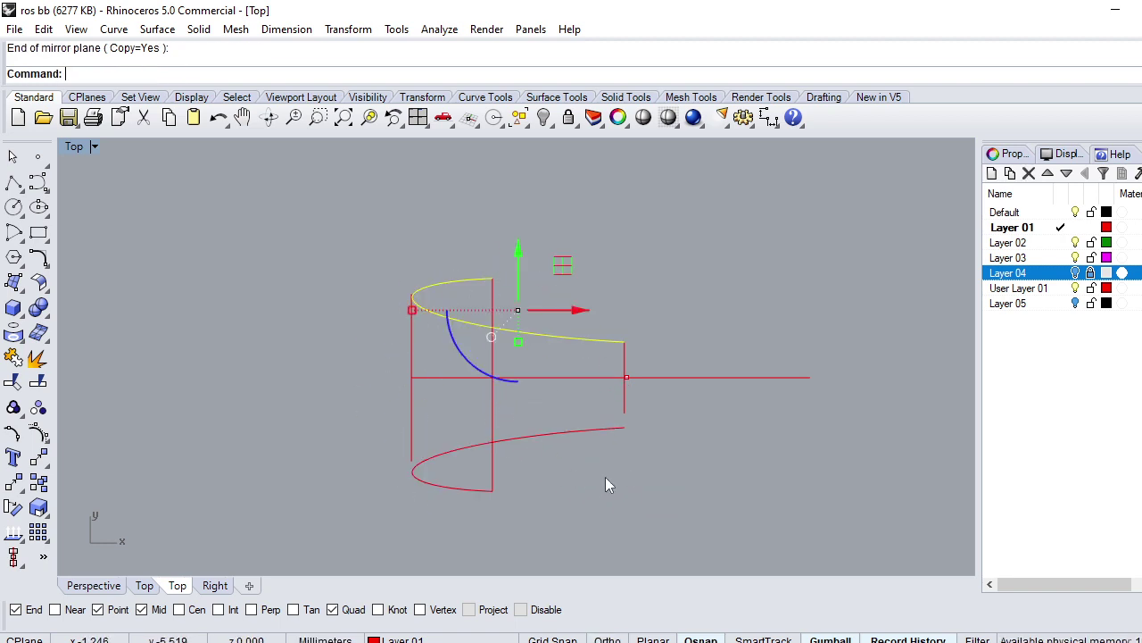
pyautogui.press('Escape')
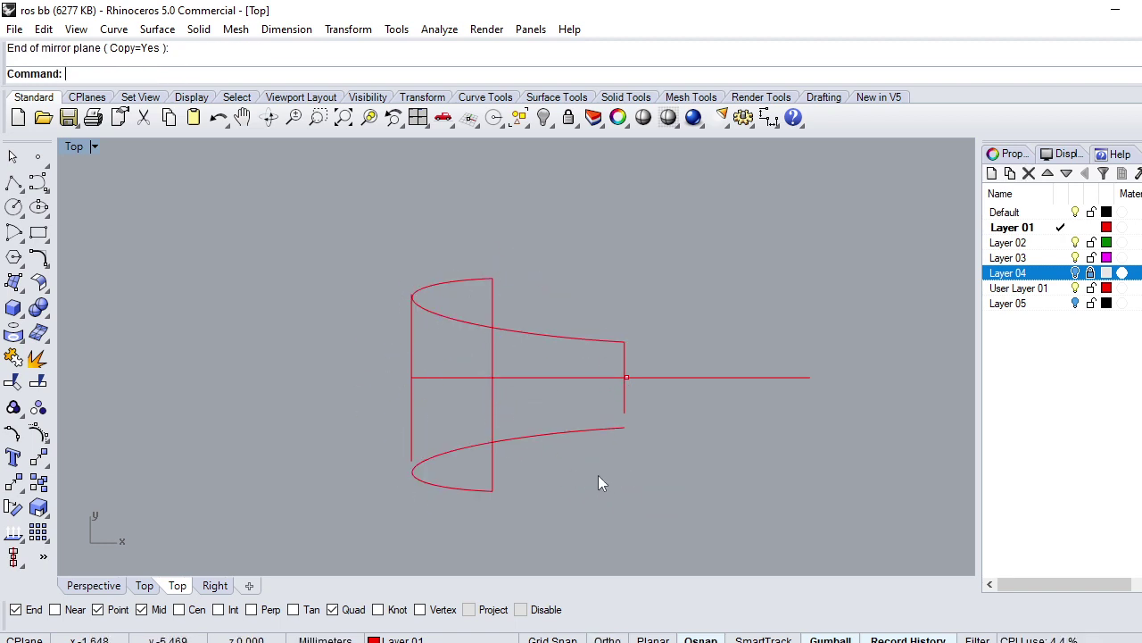
pyautogui.hotkey('ctrl', 'F4')
pyautogui.moveTo(559, 460)
pyautogui.mouseDown(button='right')
pyautogui.moveTo(531, 338)
pyautogui.moveTo(426, 360)
pyautogui.moveTo(505, 305)
pyautogui.mouseUp(button='right')
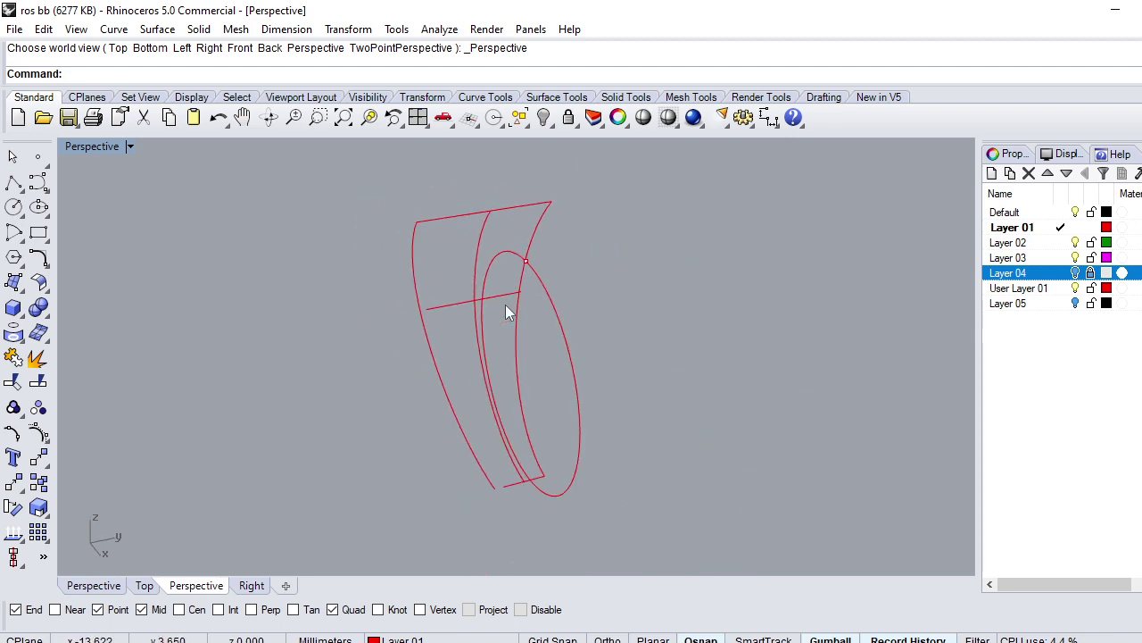
# Step: Snap the short bottom line's end point onto the curve end
pyautogui.scroll(4, 500, 339)
pyautogui.scroll(-2, 474, 438)
pyautogui.scroll(2, 491, 482)
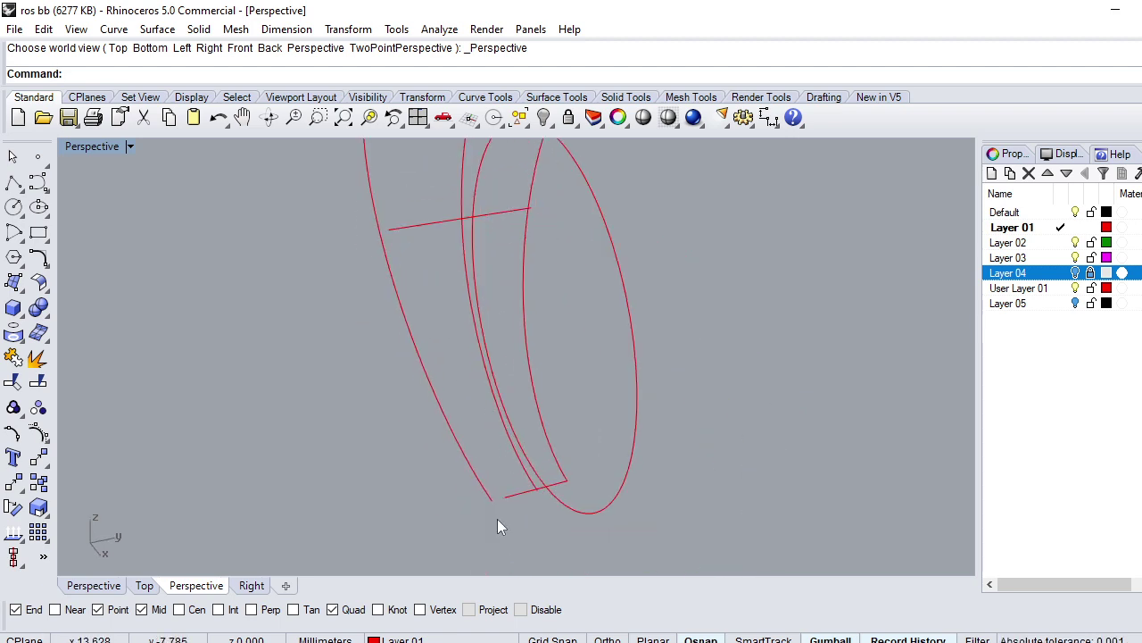
pyautogui.click(504, 503)
pyautogui.press('F10')
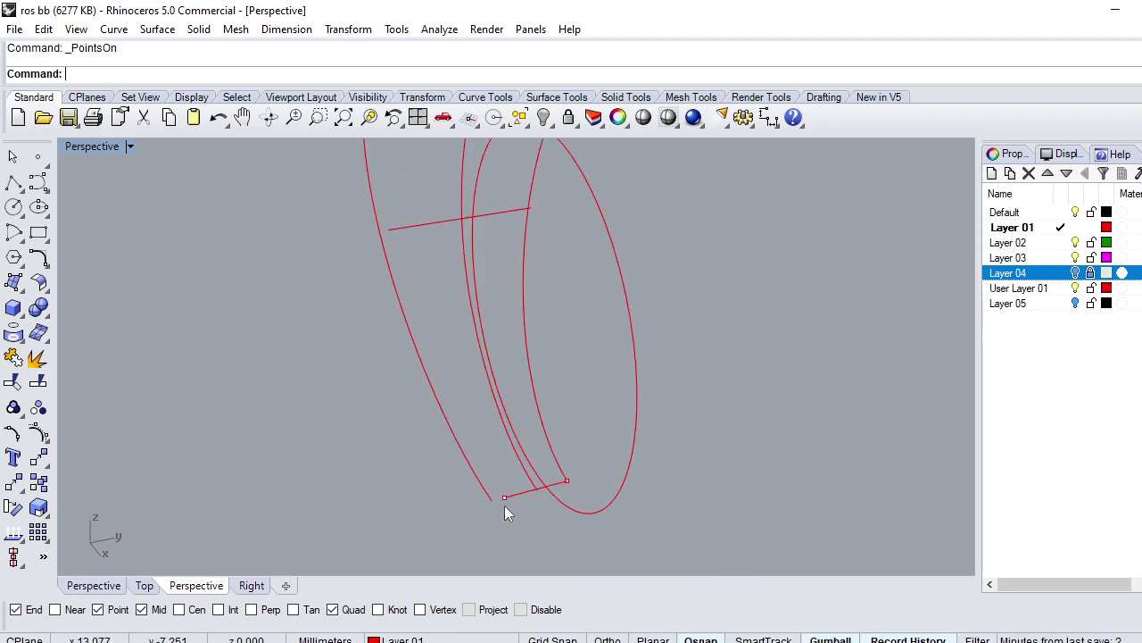
pyautogui.moveTo(504, 497); pyautogui.dragTo(491, 499)
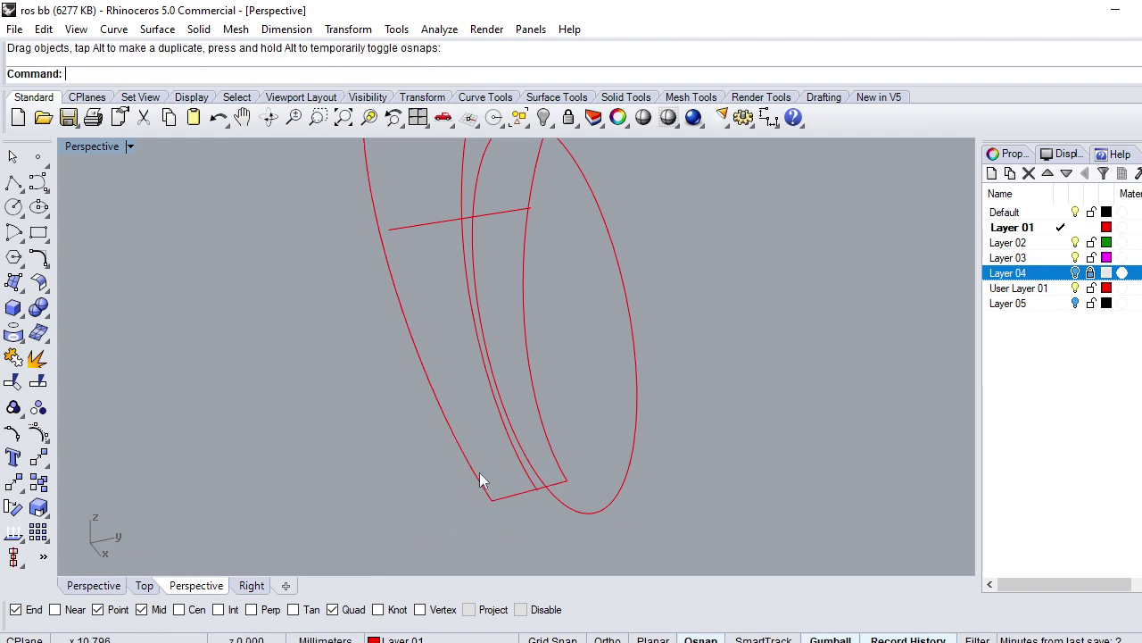
pyautogui.scroll(-3, 479, 478)
# Step: Sweep2 along the left and right curves with the bottom and top lines as cross sections
pyautogui.write('sweep2')
pyautogui.press('Return')
pyautogui.click(462, 438)
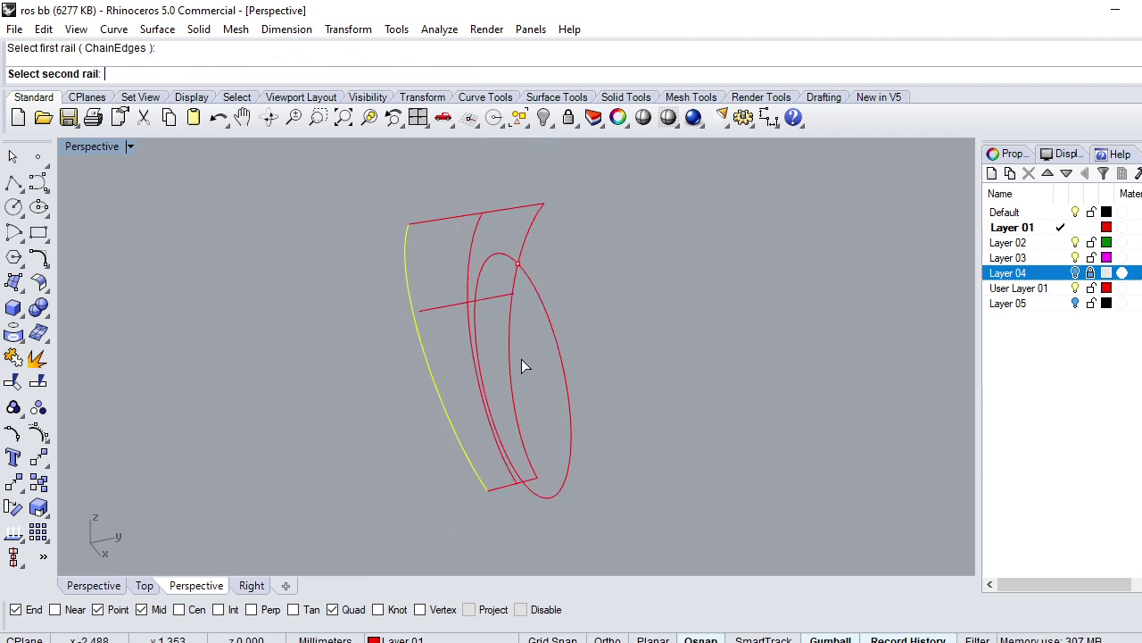
pyautogui.click(512, 363)
pyautogui.click(502, 494)
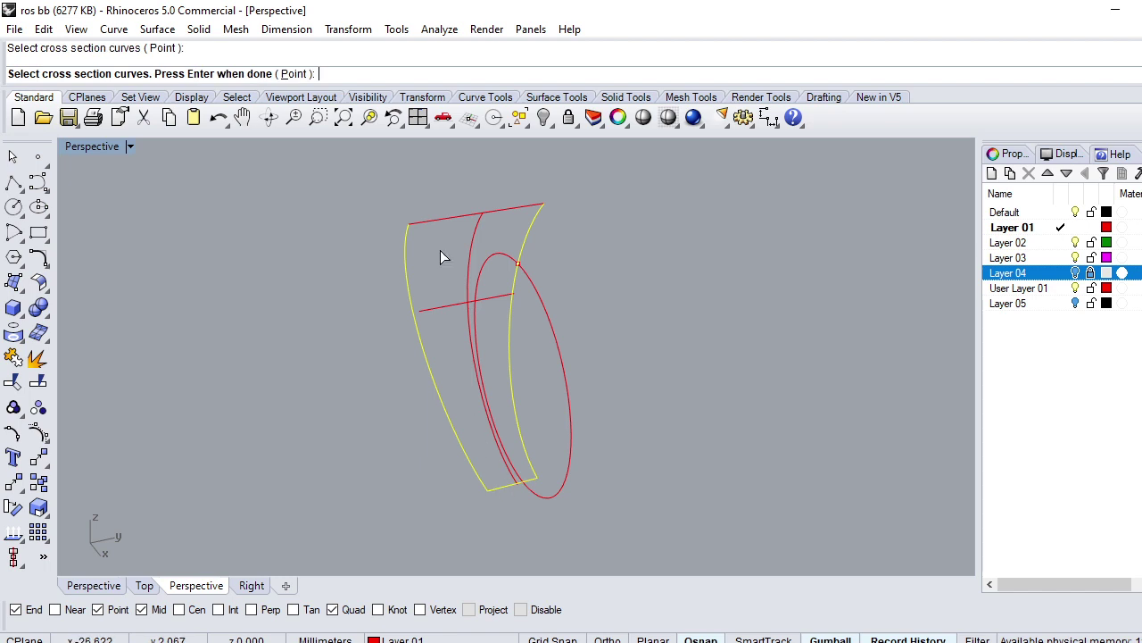
pyautogui.click(443, 217)
pyautogui.press('Return')
pyautogui.click(531, 466)
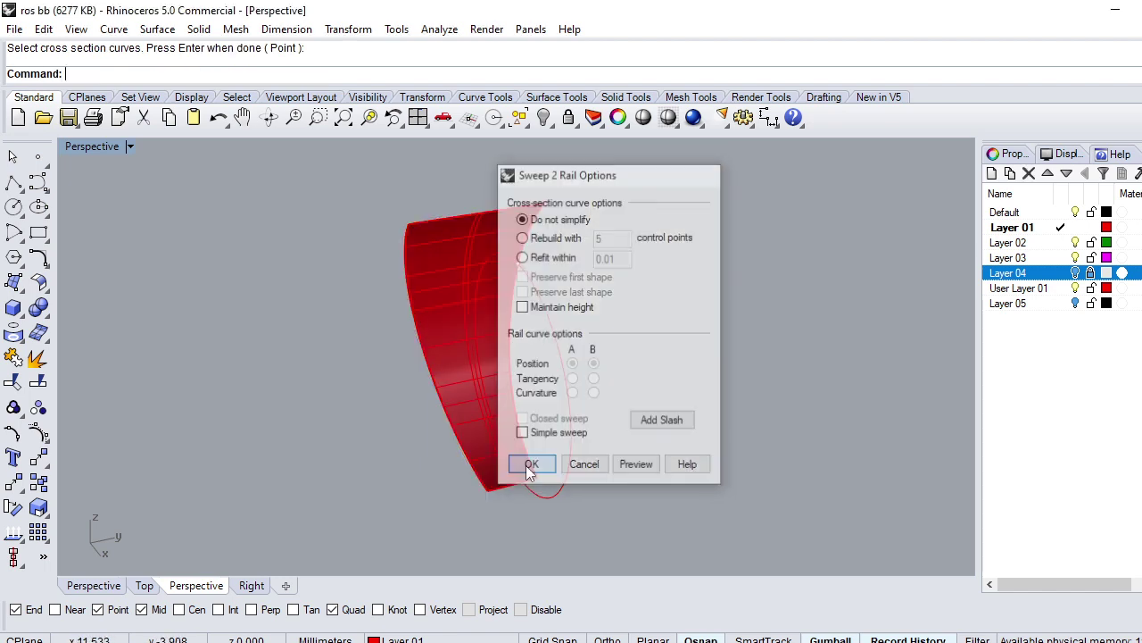
pyautogui.moveTo(663, 403)
pyautogui.mouseDown(button='right')
pyautogui.moveTo(747, 339)
pyautogui.moveTo(714, 170)
pyautogui.moveTo(759, 401)
pyautogui.moveTo(684, 401)
pyautogui.mouseUp(button='right')
# Step: Show the hidden seal emblem and ring parts again in the Top view
pyautogui.write('T')
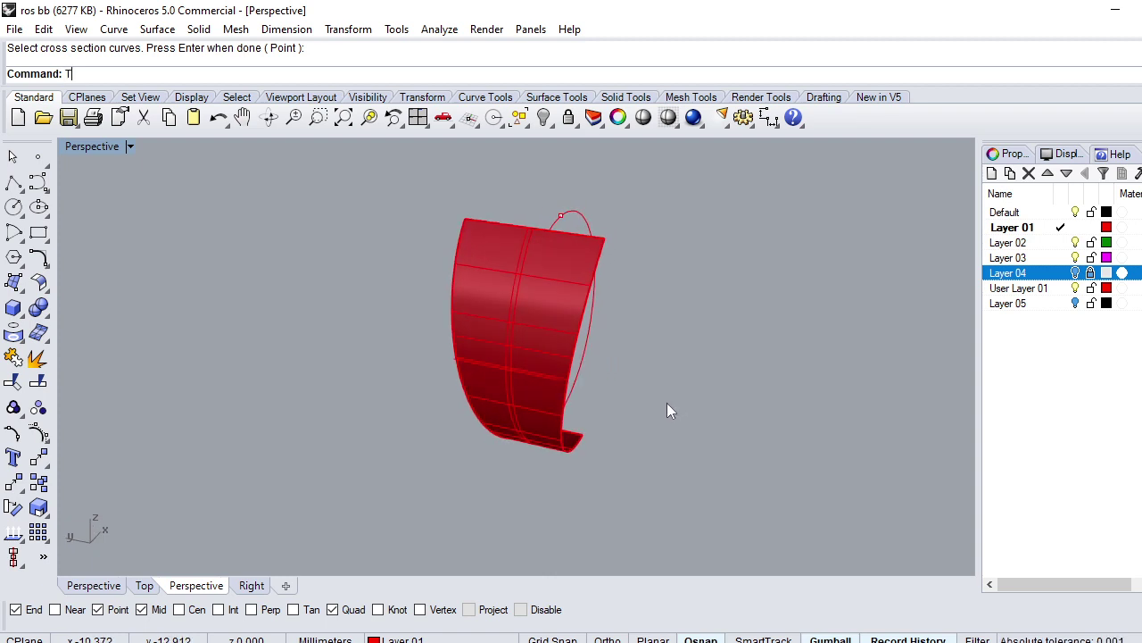
pyautogui.write('op')
pyautogui.press('Return')
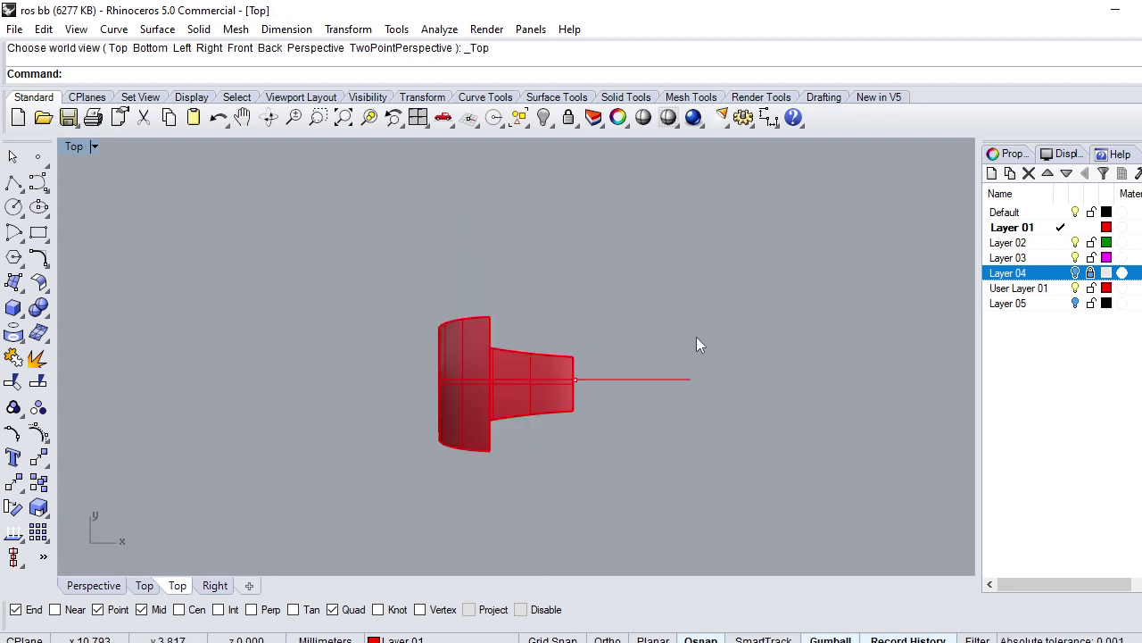
pyautogui.write('show')
pyautogui.press('Return')
pyautogui.scroll(2, 536, 401)
pyautogui.scroll(-1, 500, 410)
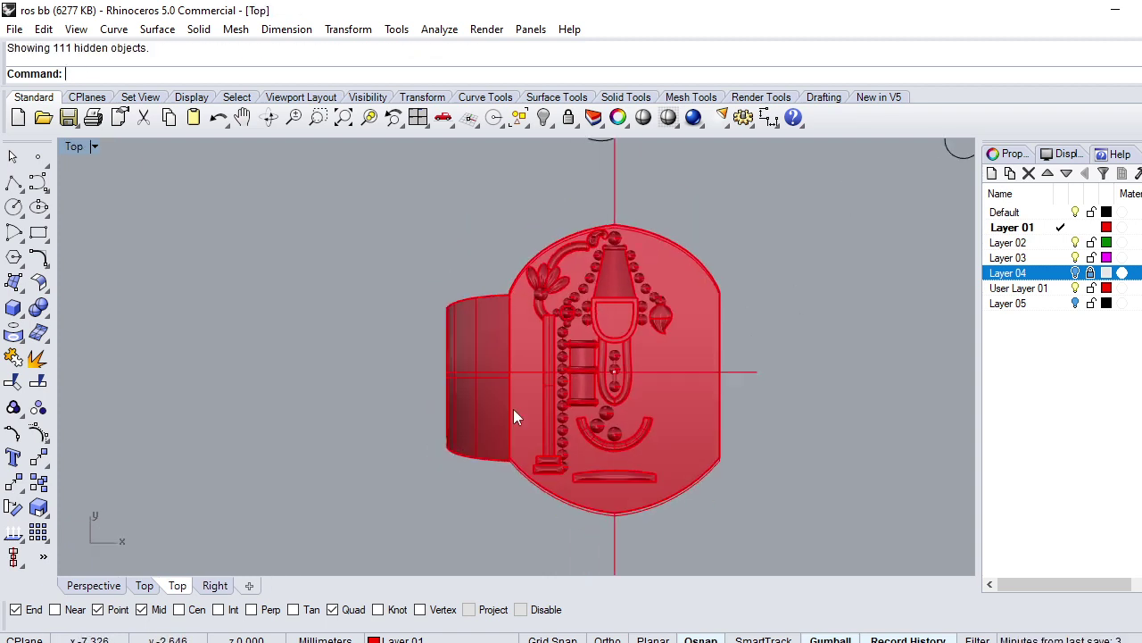
# Step: Select the swept band surface in Perspective, then switch to the Front view
pyautogui.write('p')
pyautogui.press('Return')
pyautogui.moveTo(514, 408)
pyautogui.mouseDown(button='right')
pyautogui.moveTo(454, 423)
pyautogui.moveTo(506, 428)
pyautogui.mouseUp(button='right')
pyautogui.click(484, 425)
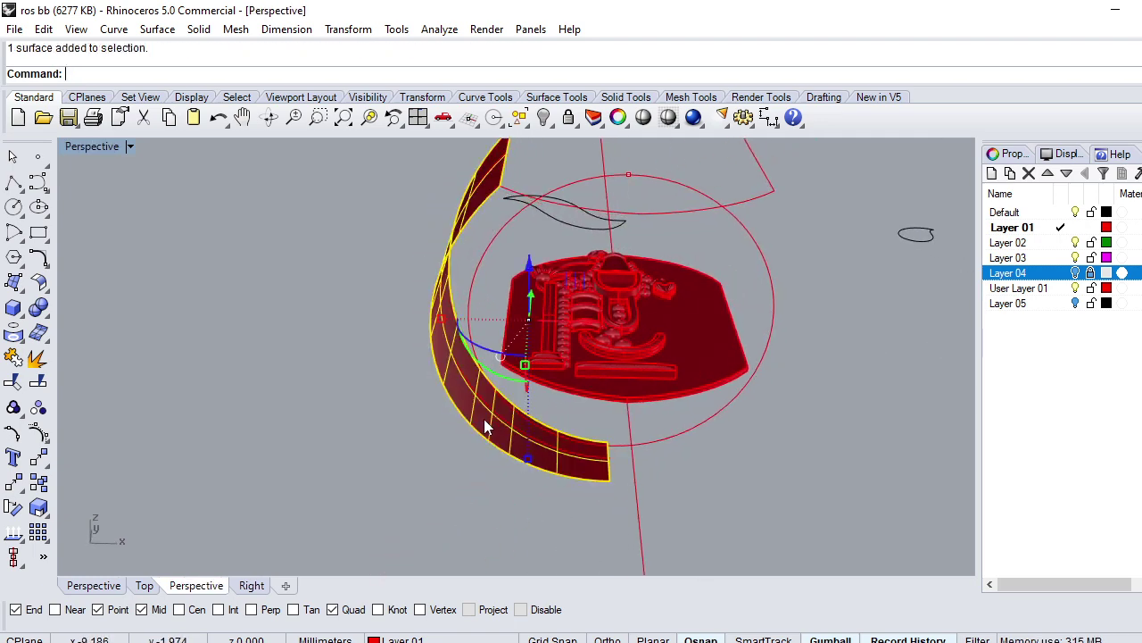
pyautogui.scroll(-3, 484, 424)
pyautogui.write('f')
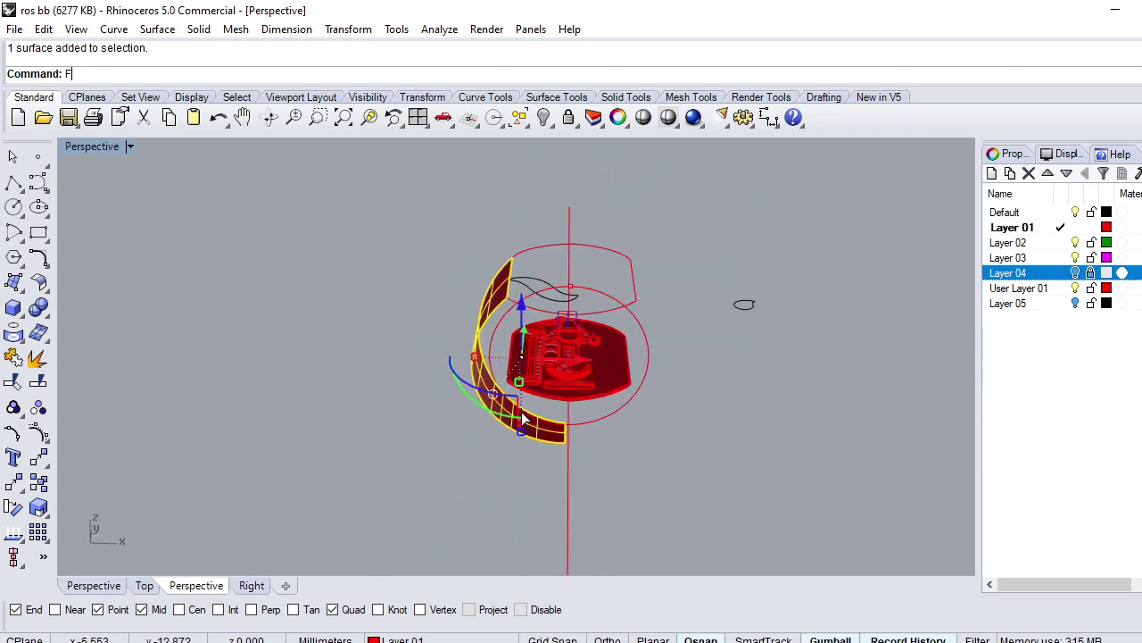
pyautogui.press('Return')
# Step: Mirror the swept band across the vertical axis from origin 0 to a point straight below
pyautogui.write('Mirror')
pyautogui.press('Return')
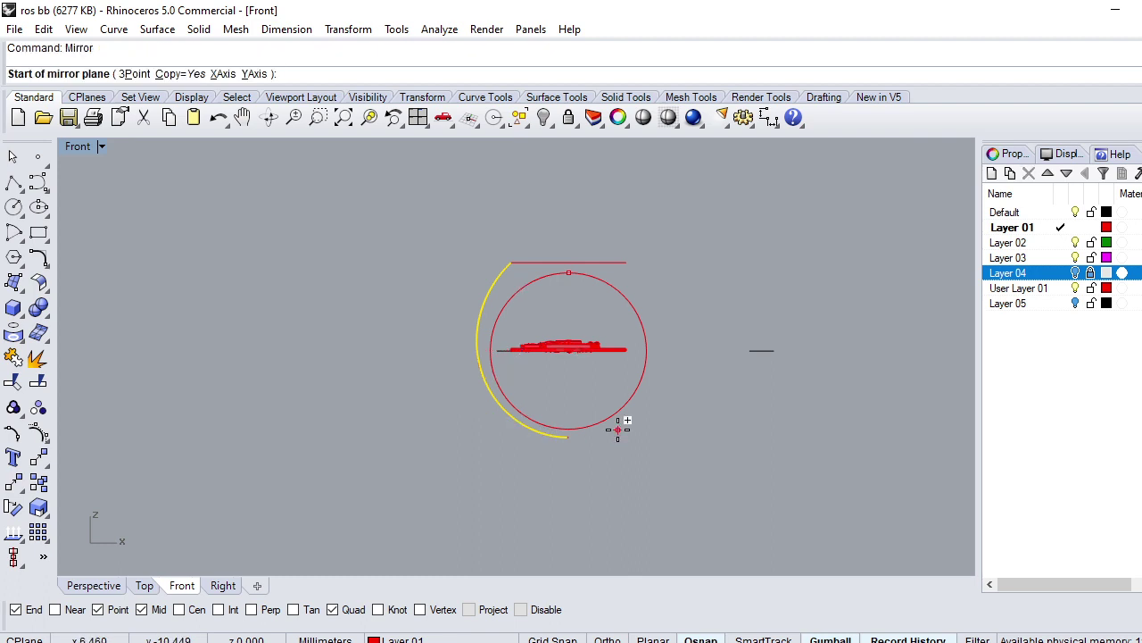
pyautogui.write('0')
pyautogui.press('Return')
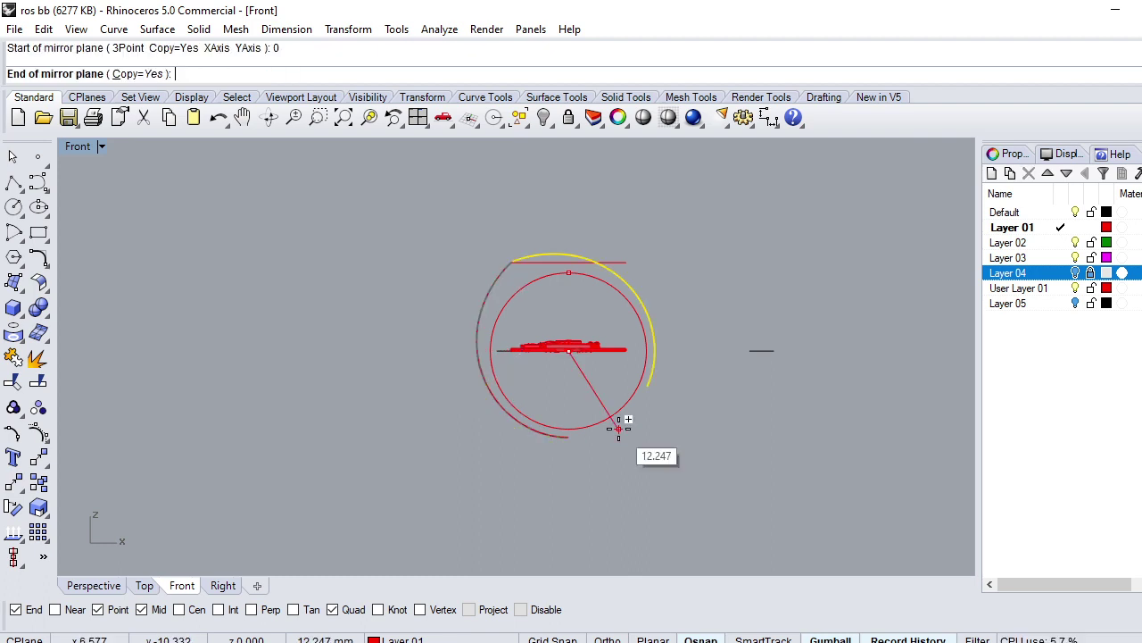
pyautogui.scroll(3, 570, 440)
pyautogui.scroll(2, 558, 429)
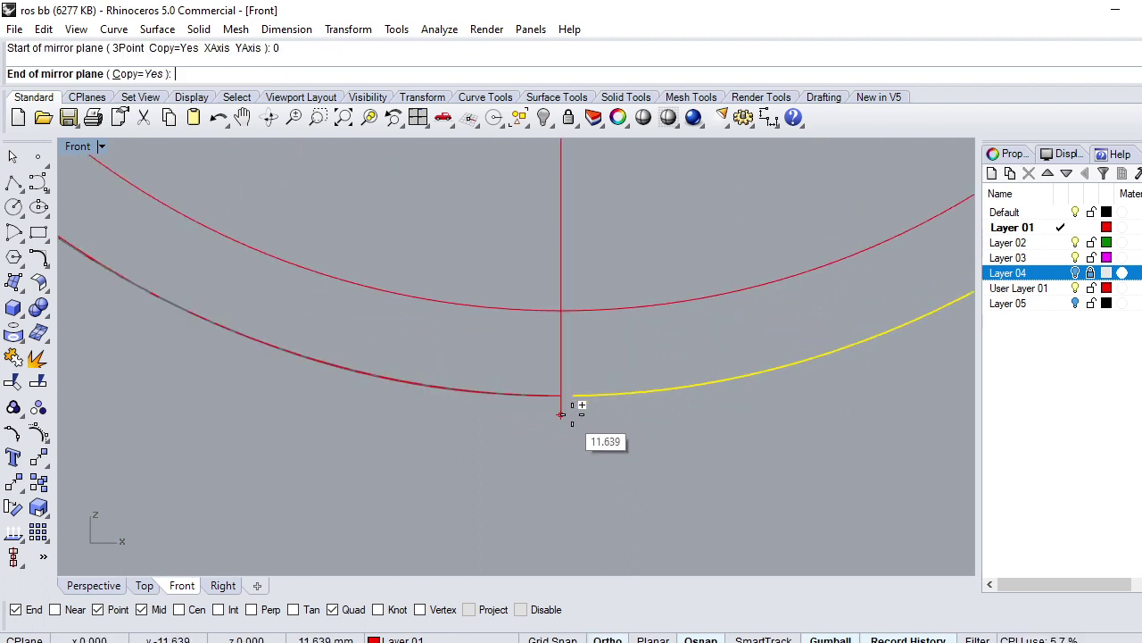
pyautogui.scroll(2, 574, 403)
pyautogui.click(588, 425)
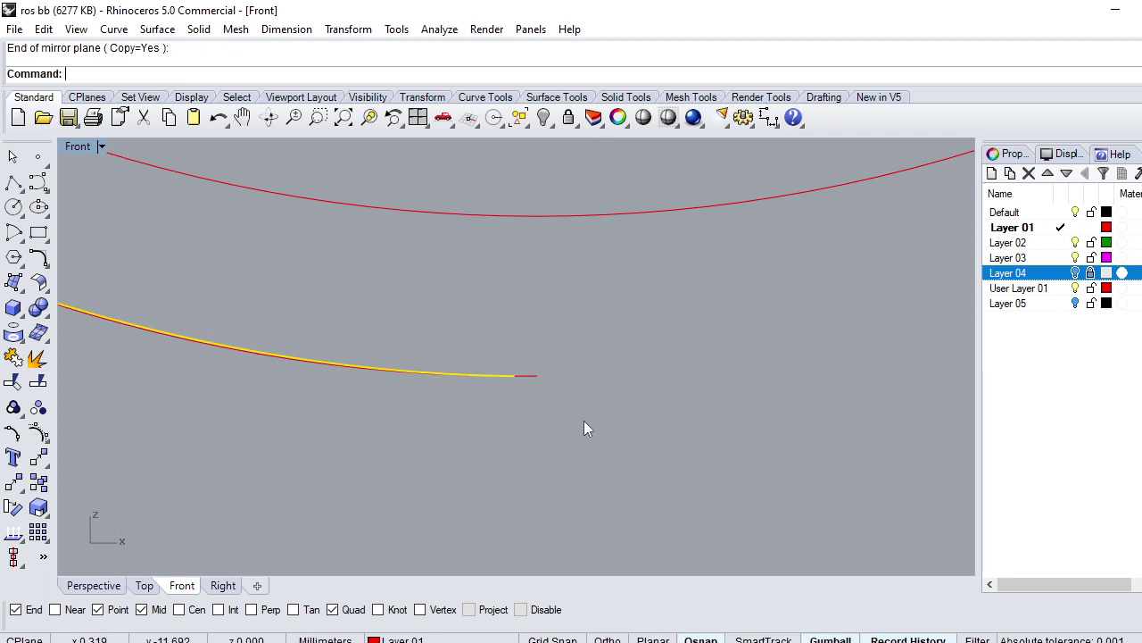
pyautogui.scroll(-3, 583, 426)
pyautogui.write('l')
pyautogui.press('Return')
# Step: Draw a vertical centre line from the origin straight down
pyautogui.write('0')
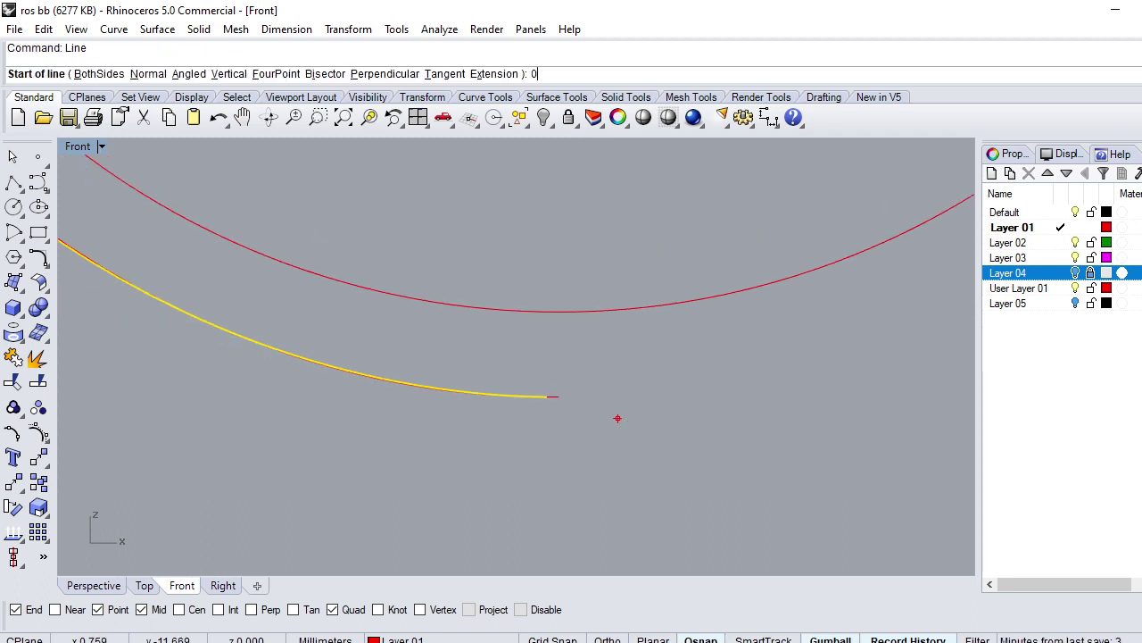
pyautogui.press('Return')
pyautogui.click(583, 481)
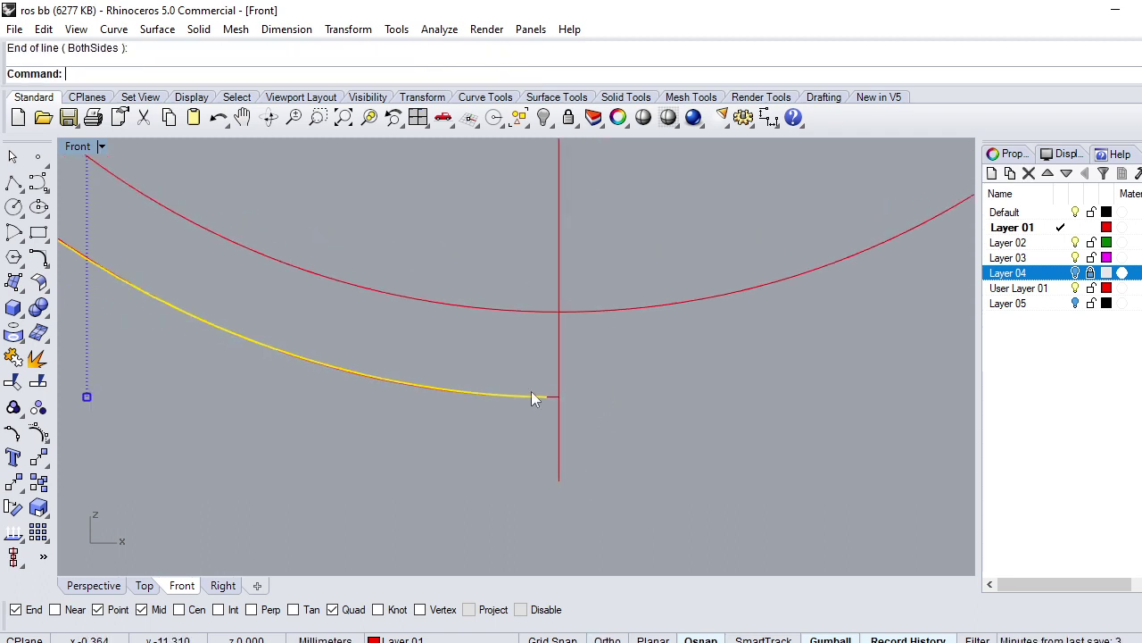
pyautogui.write('T')
pyautogui.hotkey('ctrl', 'F1')
pyautogui.hotkey('ctrl', 'F4')
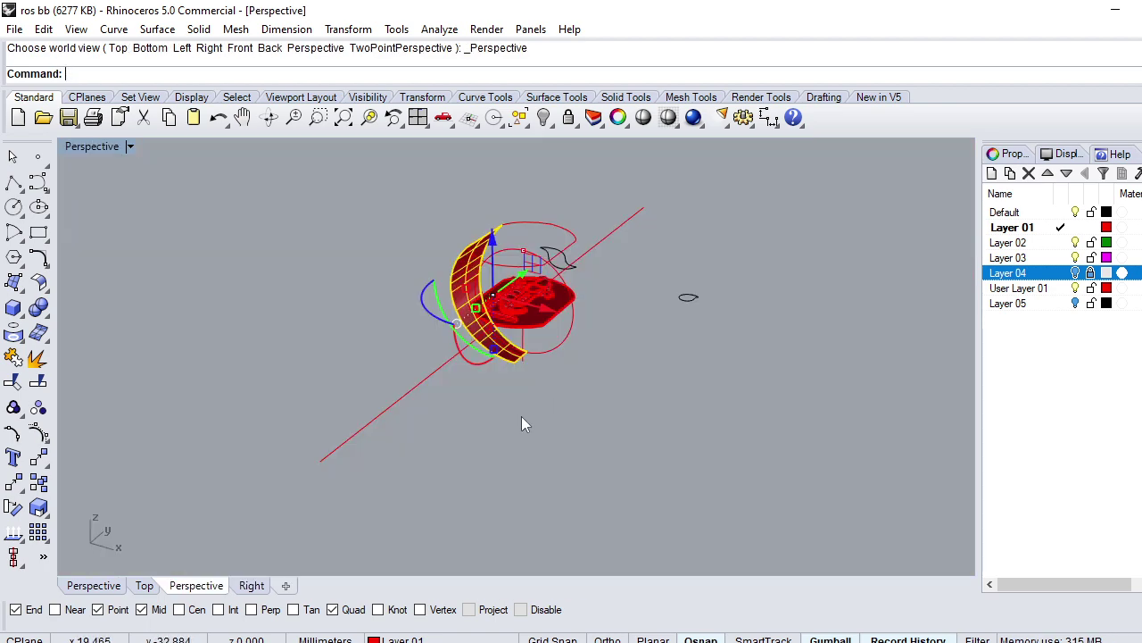
# Step: Move the curve at the band's end 0.150 along X with the gumball
pyautogui.scroll(5, 535, 357)
pyautogui.scroll(3, 545, 339)
pyautogui.moveTo(550, 352)
pyautogui.mouseDown(button='right')
pyautogui.moveTo(653, 331)
pyautogui.moveTo(523, 361)
pyautogui.mouseUp(button='right')
pyautogui.scroll(1, 524, 348)
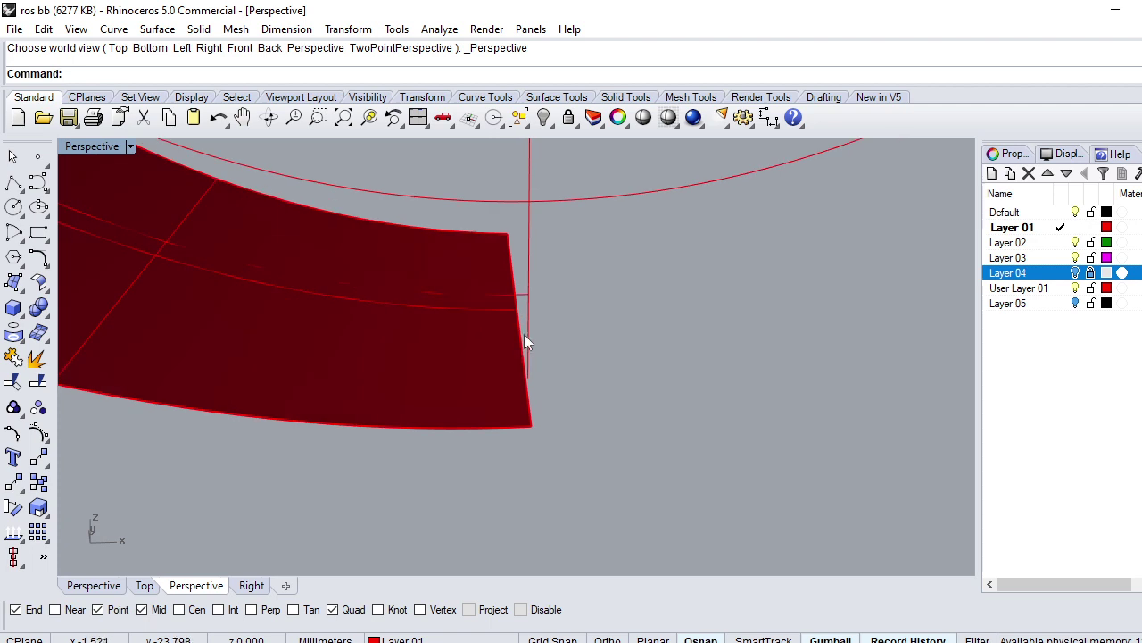
pyautogui.click(524, 334)
pyautogui.moveTo(563, 312); pyautogui.dragTo(584, 312)
pyautogui.scroll(-2, 579, 393)
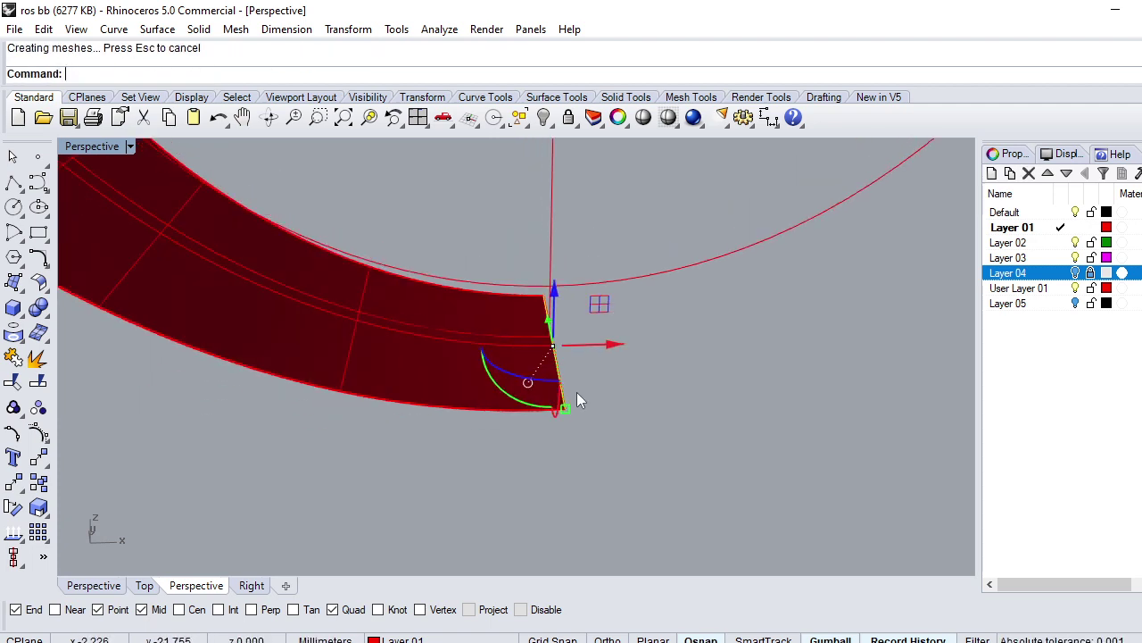
pyautogui.scroll(-1, 576, 394)
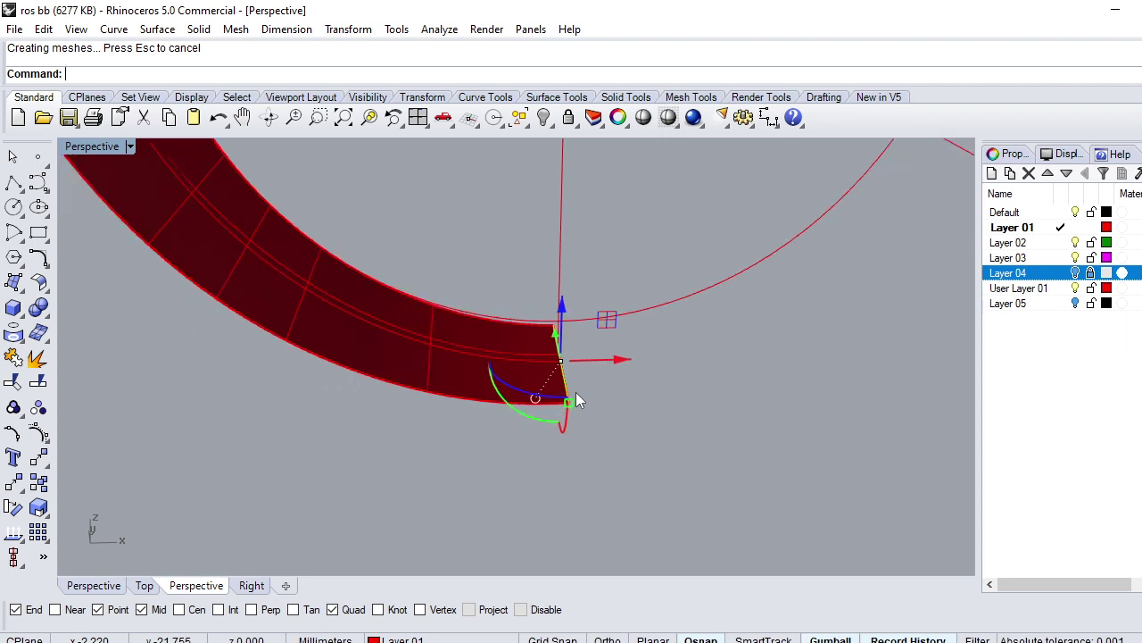
# Step: Split the band surface using the vertical centre line as the cutter
pyautogui.hotkey('ctrl', 'F2')
pyautogui.press('Escape')
pyautogui.click(526, 385)
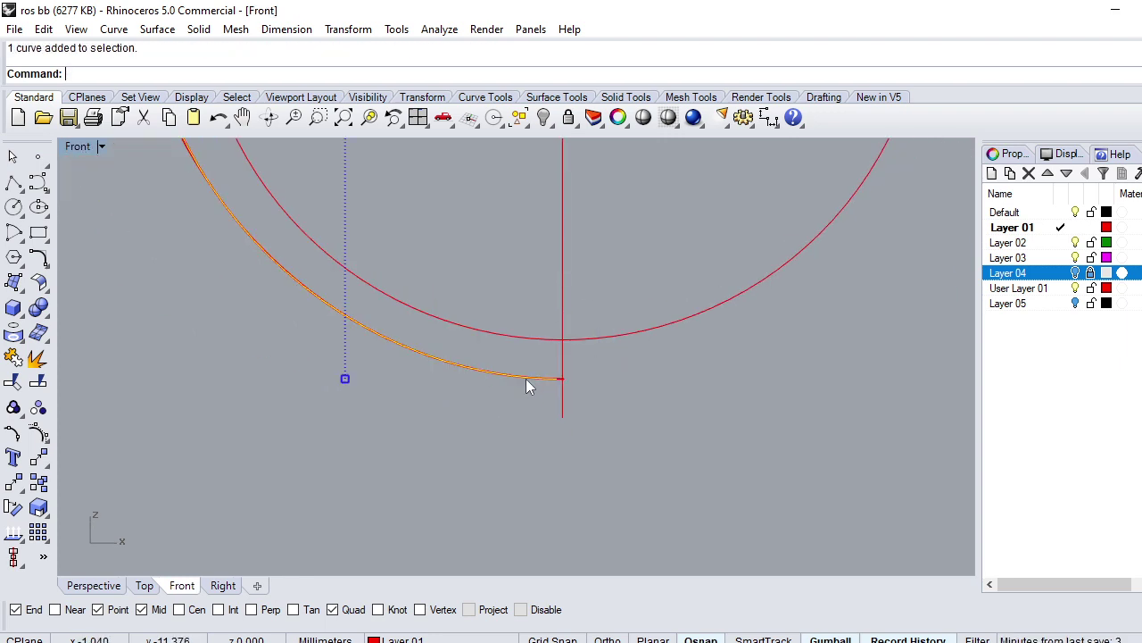
pyautogui.press('Escape')
pyautogui.scroll(5, 556, 382)
pyautogui.click(562, 382)
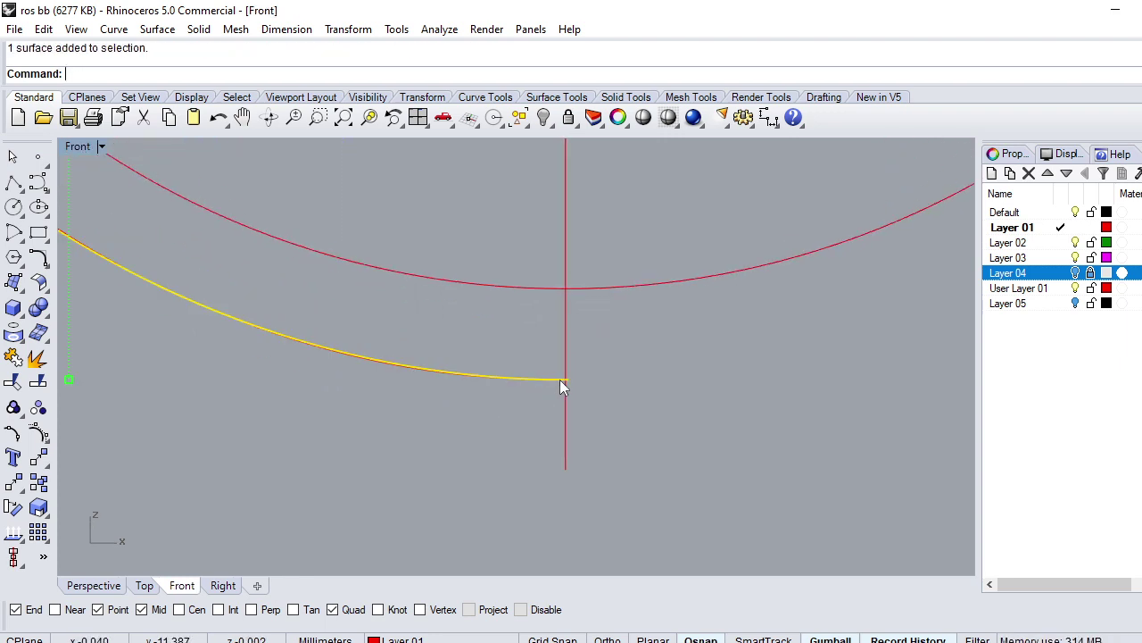
pyautogui.write('split')
pyautogui.press('Return')
pyautogui.click(565, 426)
pyautogui.press('Return')
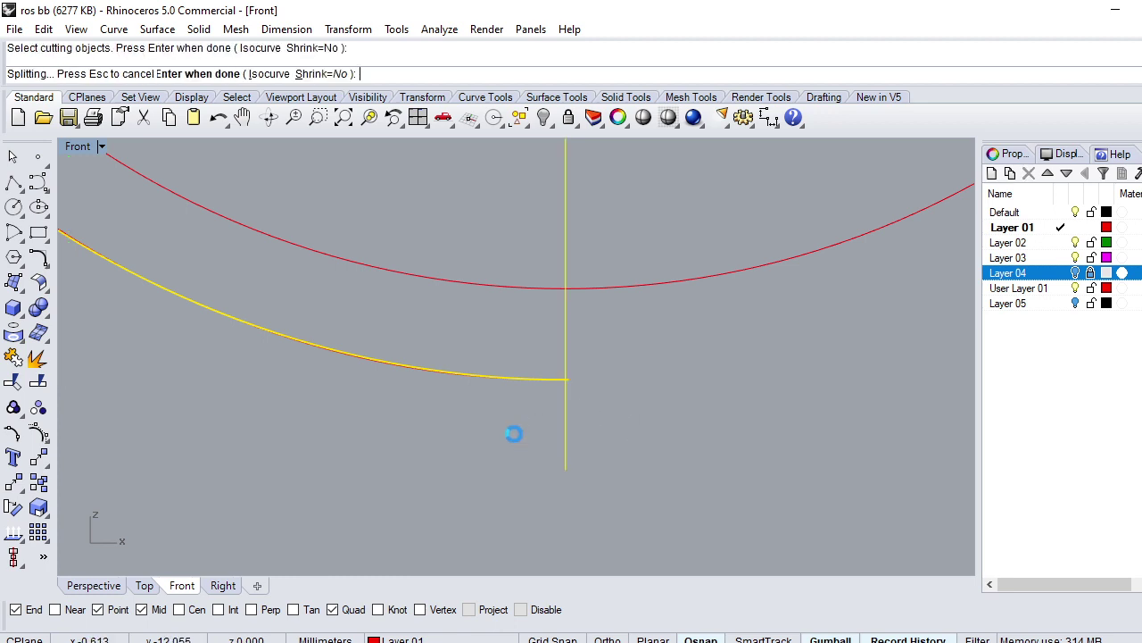
# Step: Delete the leftover band piece past the centre line
pyautogui.scroll(3, 565, 390)
pyautogui.click(573, 371)
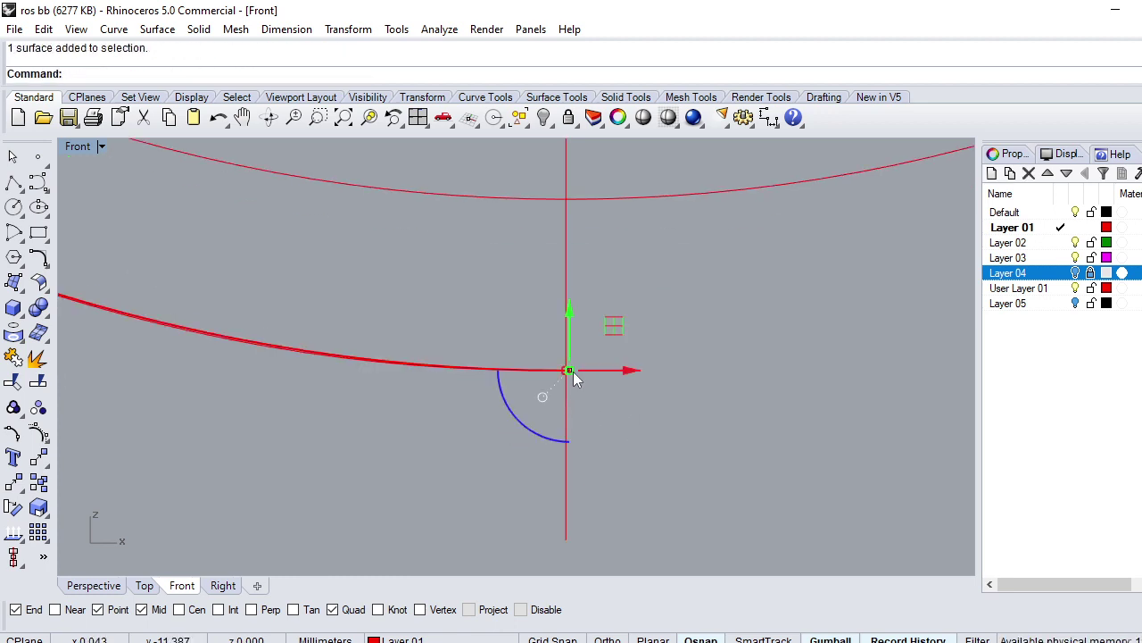
pyautogui.press('Delete')
pyautogui.scroll(-5, 562, 440)
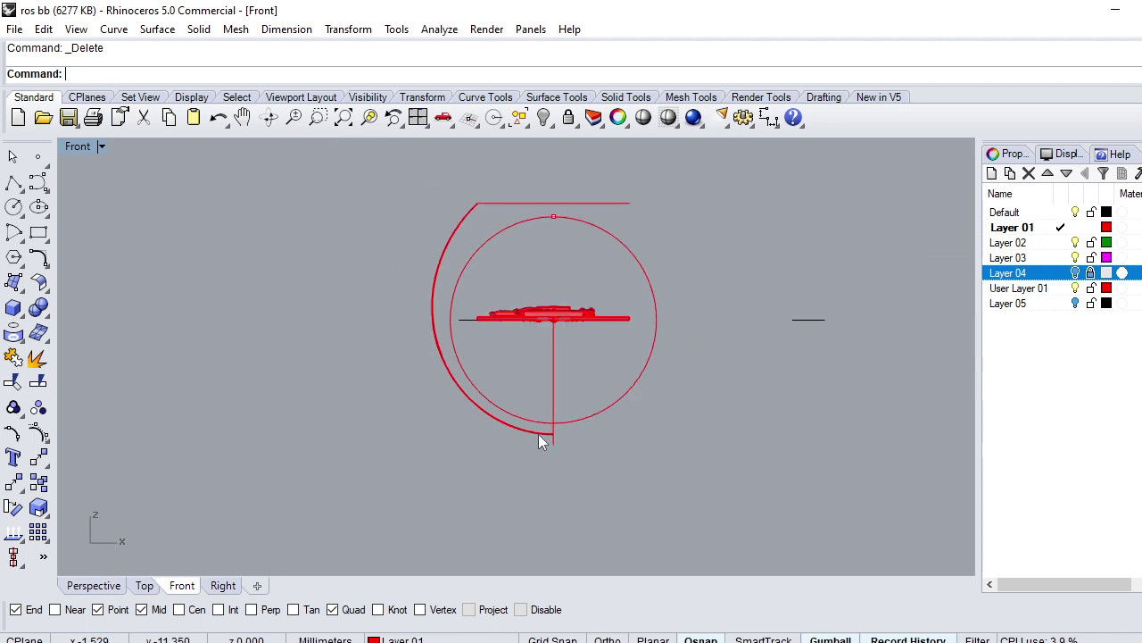
# Step: Pick among the overlapping band surface, guide line and band extrusion in the Top view
pyautogui.scroll(3, 461, 397)
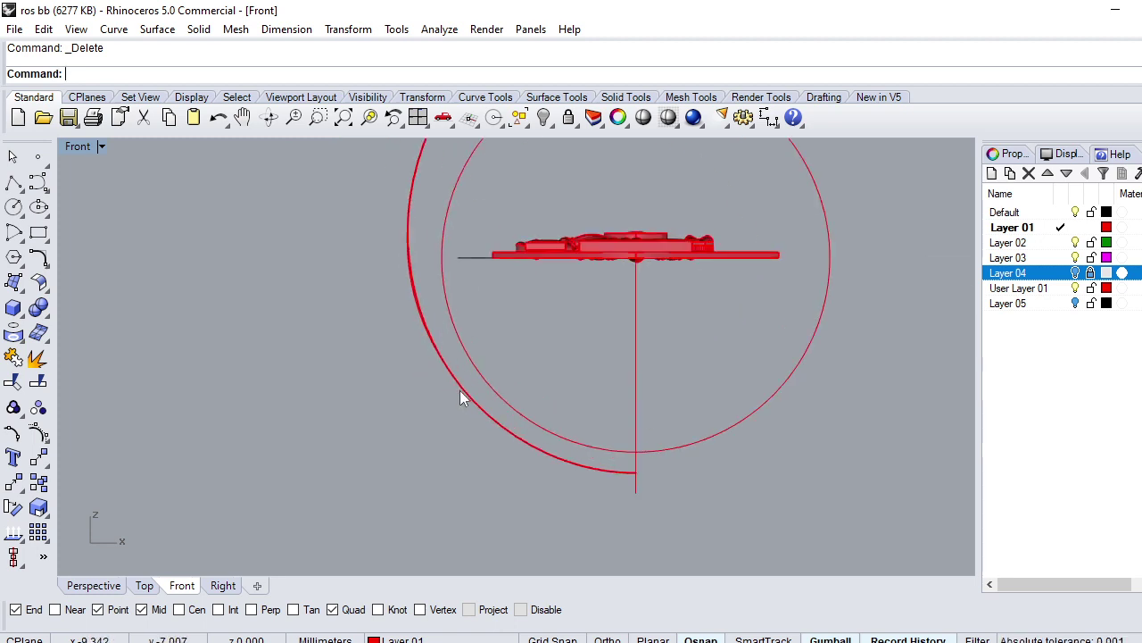
pyautogui.click(460, 398)
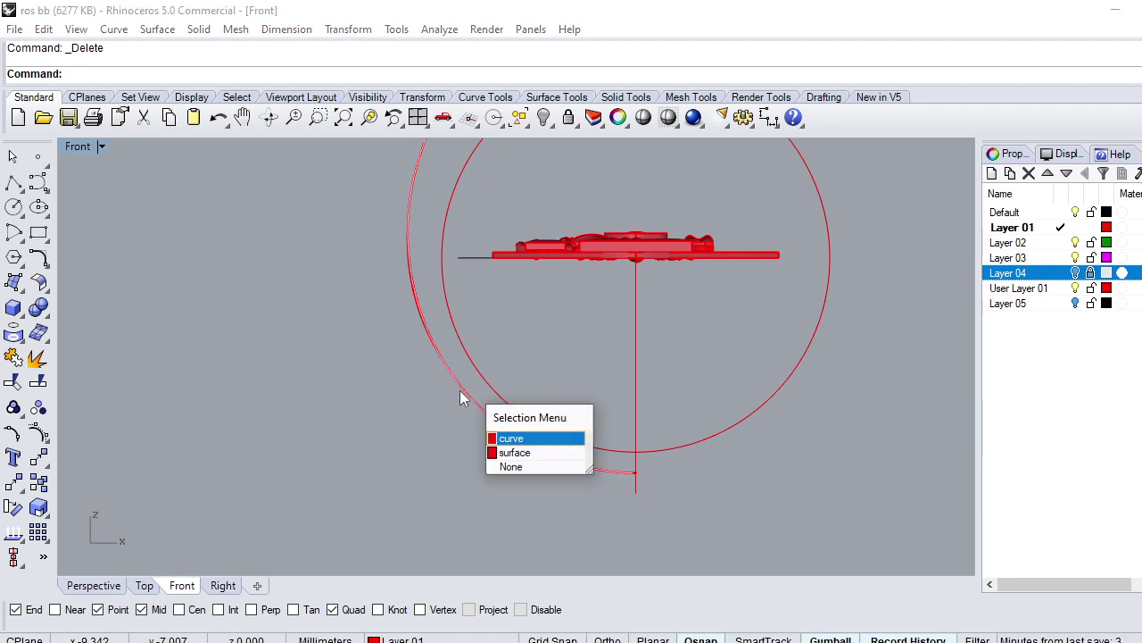
pyautogui.press('Escape')
pyautogui.scroll(-2, 426, 405)
pyautogui.hotkey('ctrl', 'F1')
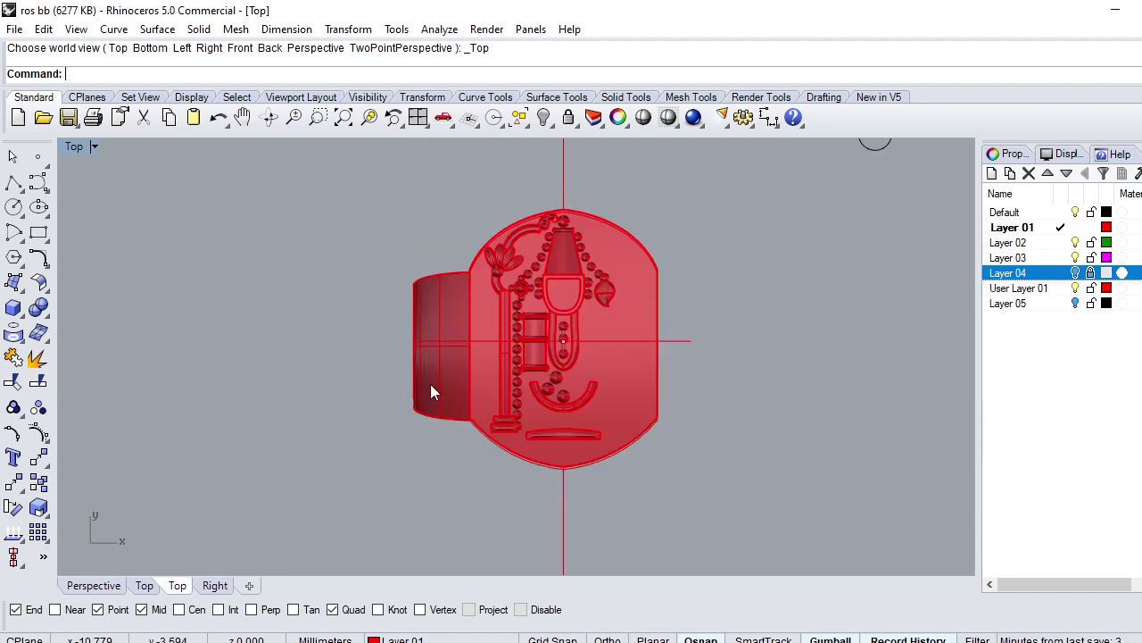
pyautogui.click(437, 315)
pyautogui.scroll(-1, 446, 335)
pyautogui.scroll(-1, 473, 384)
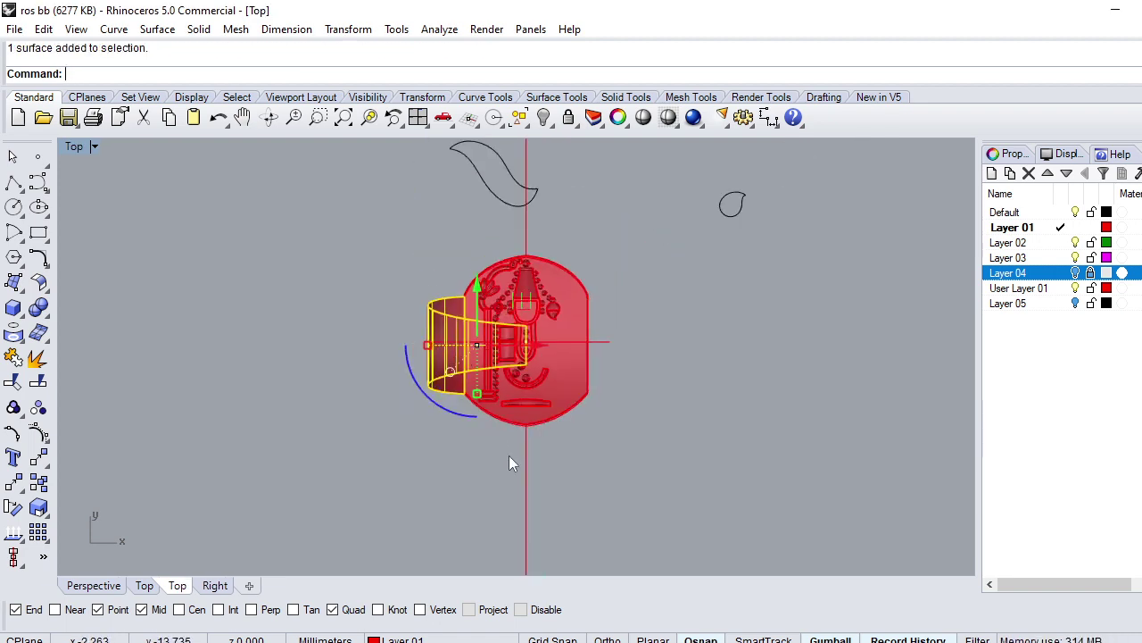
pyautogui.keyDown('shift'); pyautogui.click(527, 437); pyautogui.keyUp('shift')
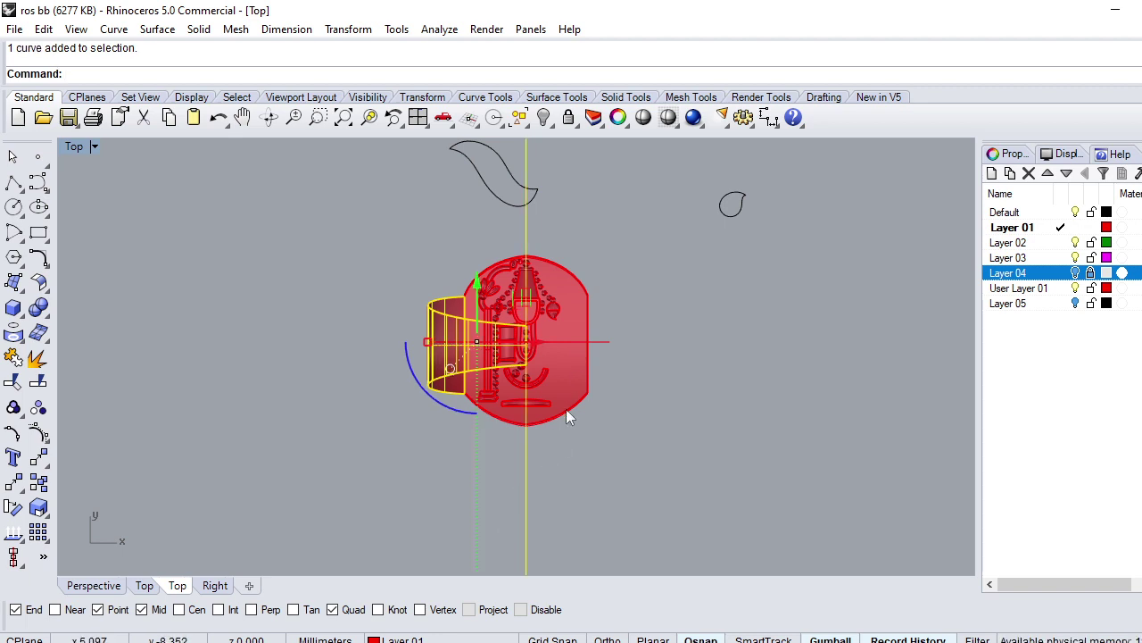
pyautogui.keyDown('shift'); pyautogui.click(567, 412); pyautogui.keyUp('shift')
pyautogui.scroll(2, 566, 411)
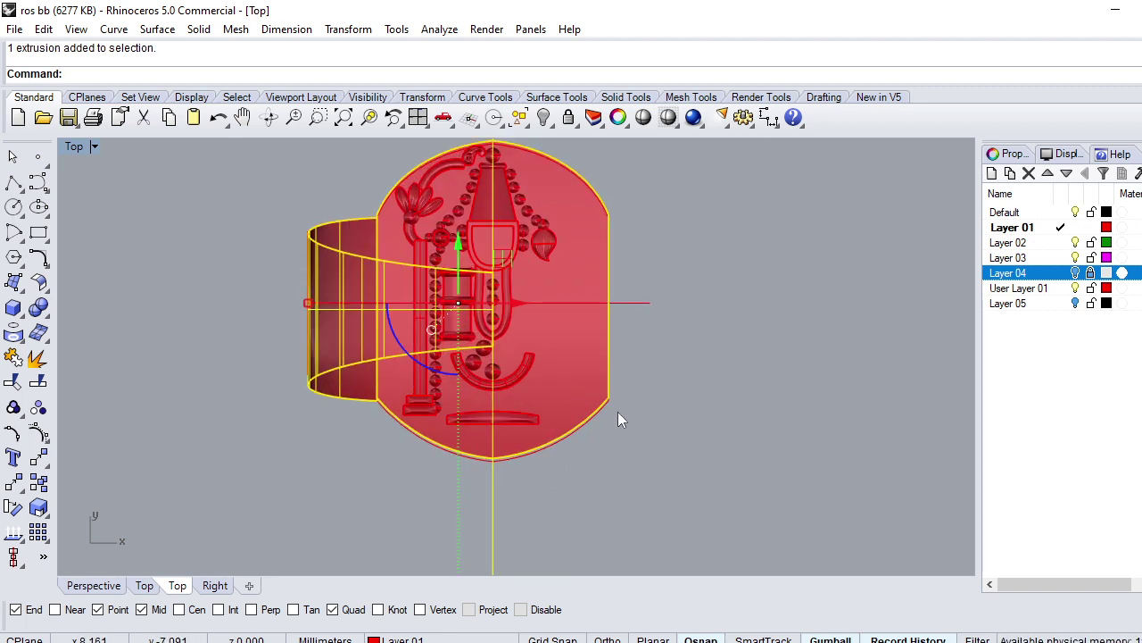
# Step: Delete the flat rounded base surface beneath the seal emblem
pyautogui.press('Escape')
pyautogui.write('p')
pyautogui.press('Return')
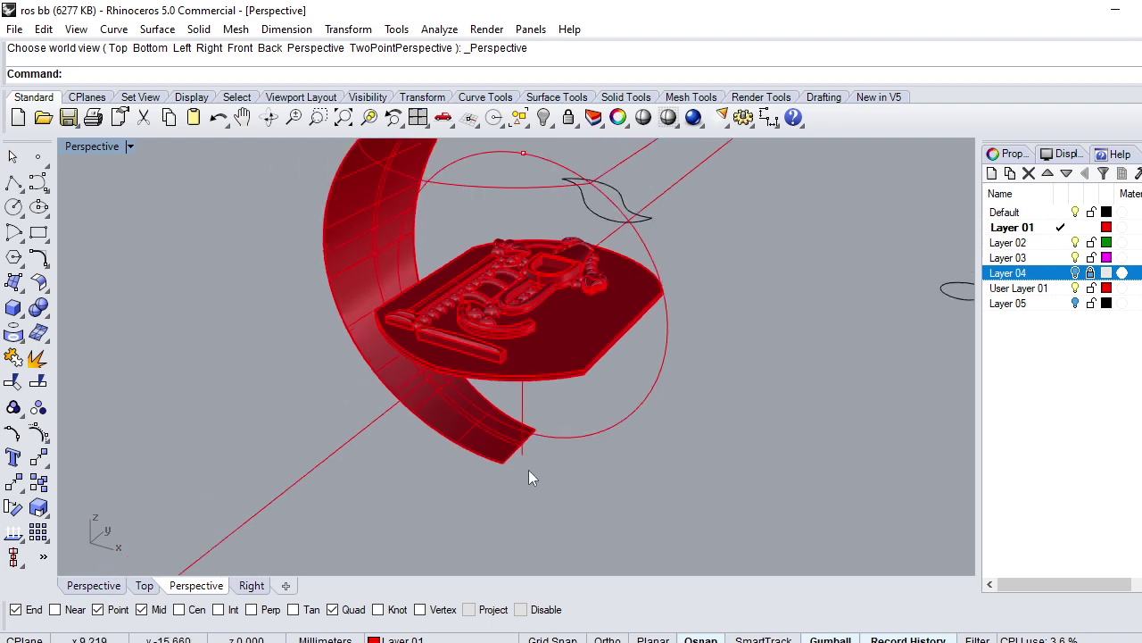
pyautogui.moveTo(528, 478); pyautogui.dragTo(501, 283, button='right')
pyautogui.click(464, 311)
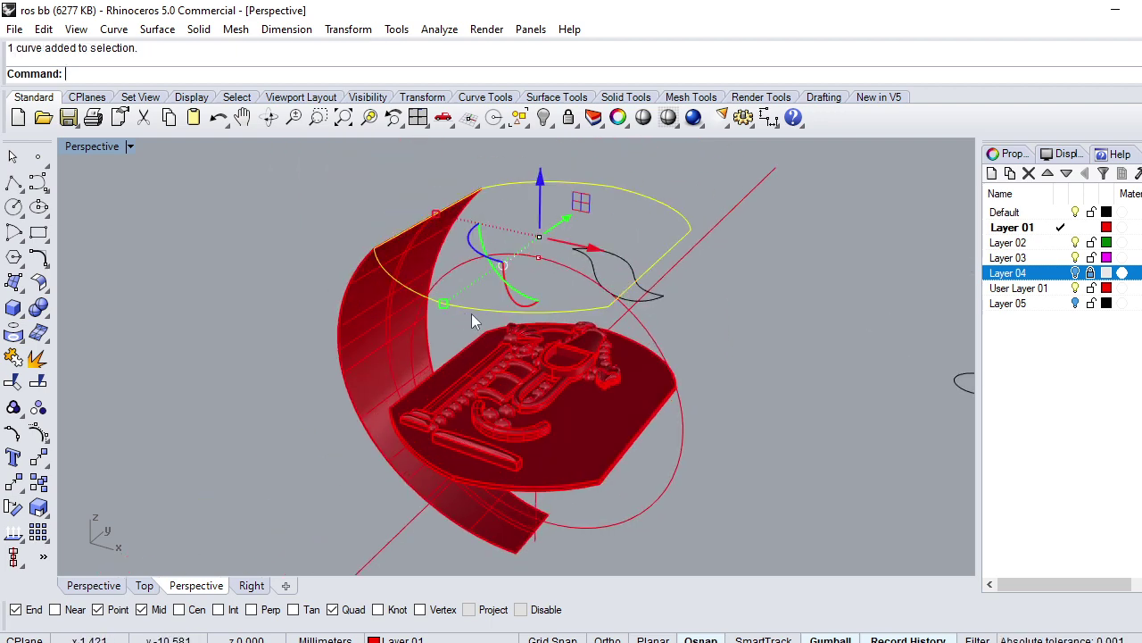
pyautogui.click(583, 429)
pyautogui.write('t')
pyautogui.press('Return')
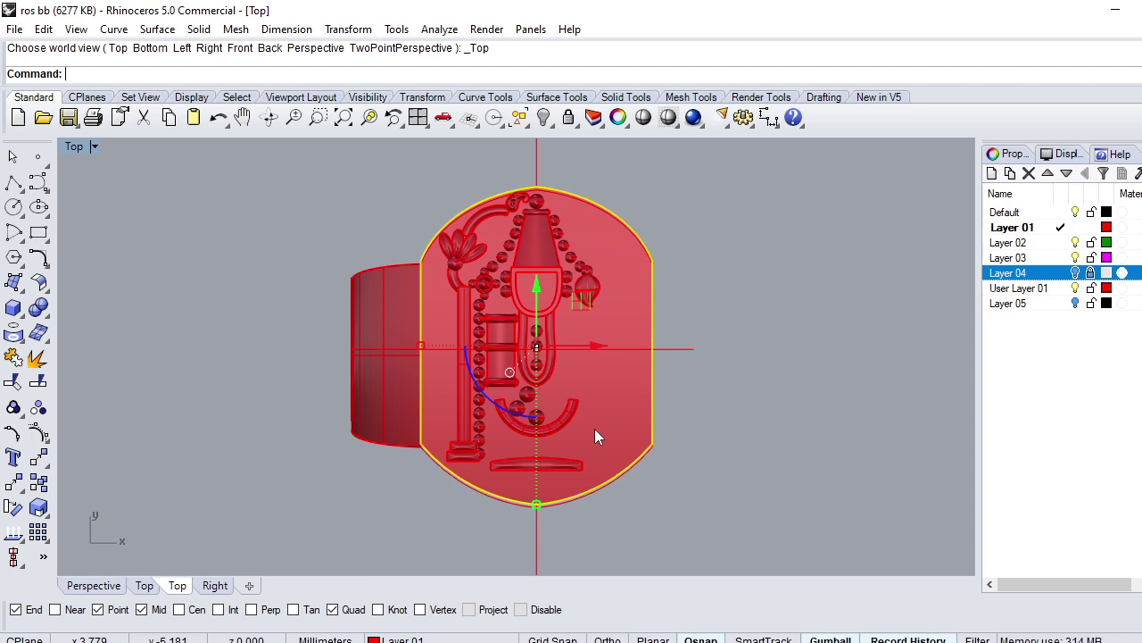
pyautogui.press('Delete')
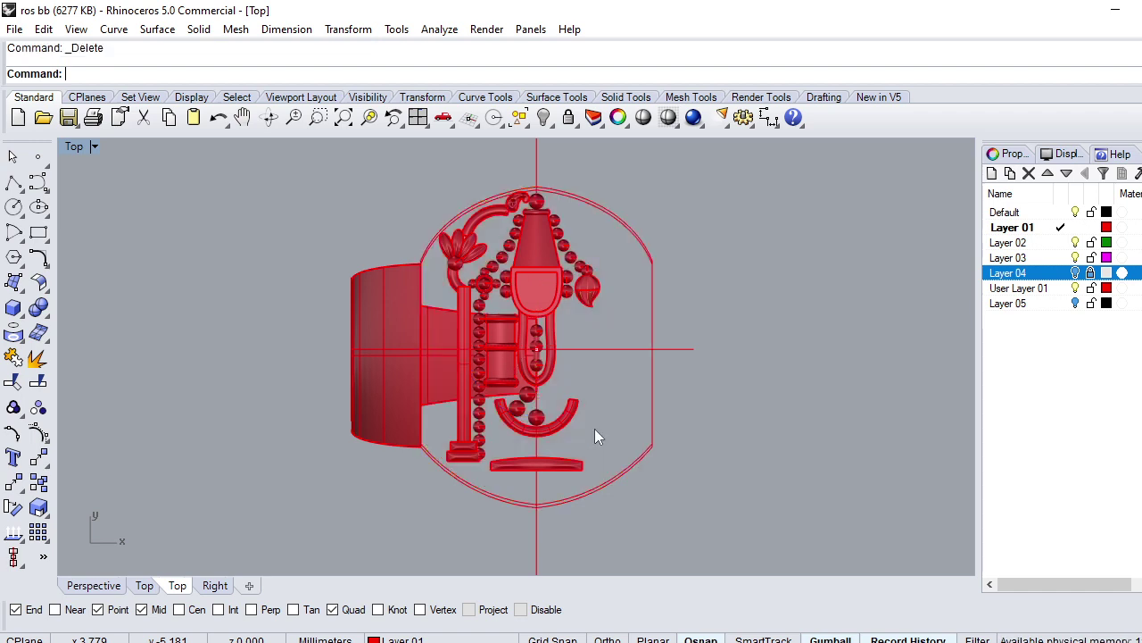
# Step: Delete the rounded outline curve of the base plate
pyautogui.click(640, 254)
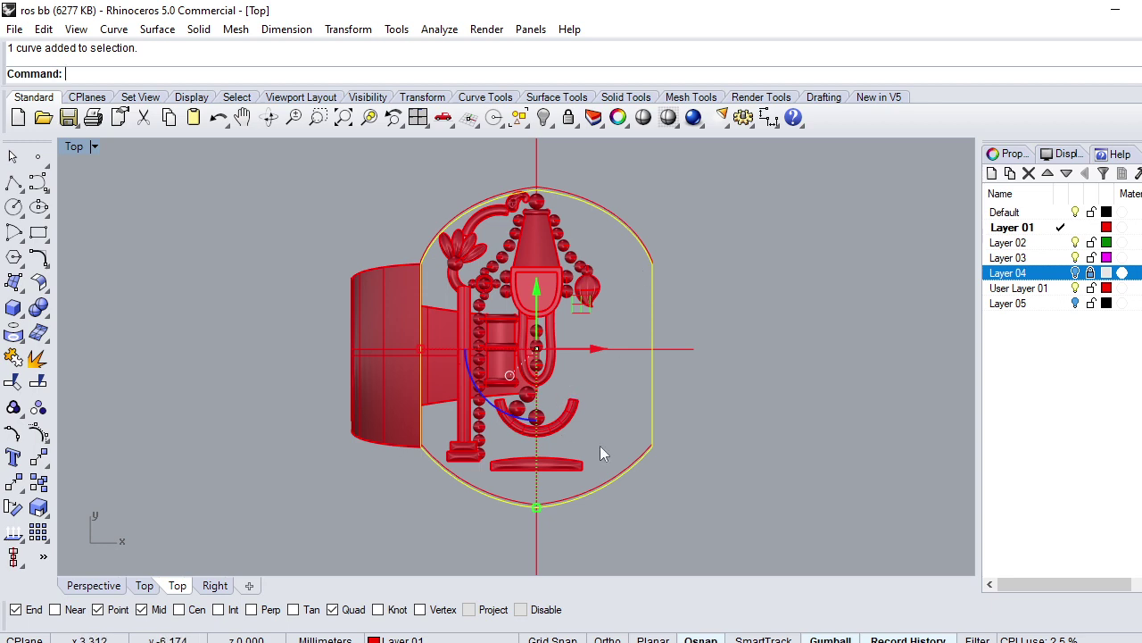
pyautogui.scroll(2, 664, 437)
pyautogui.press('Delete')
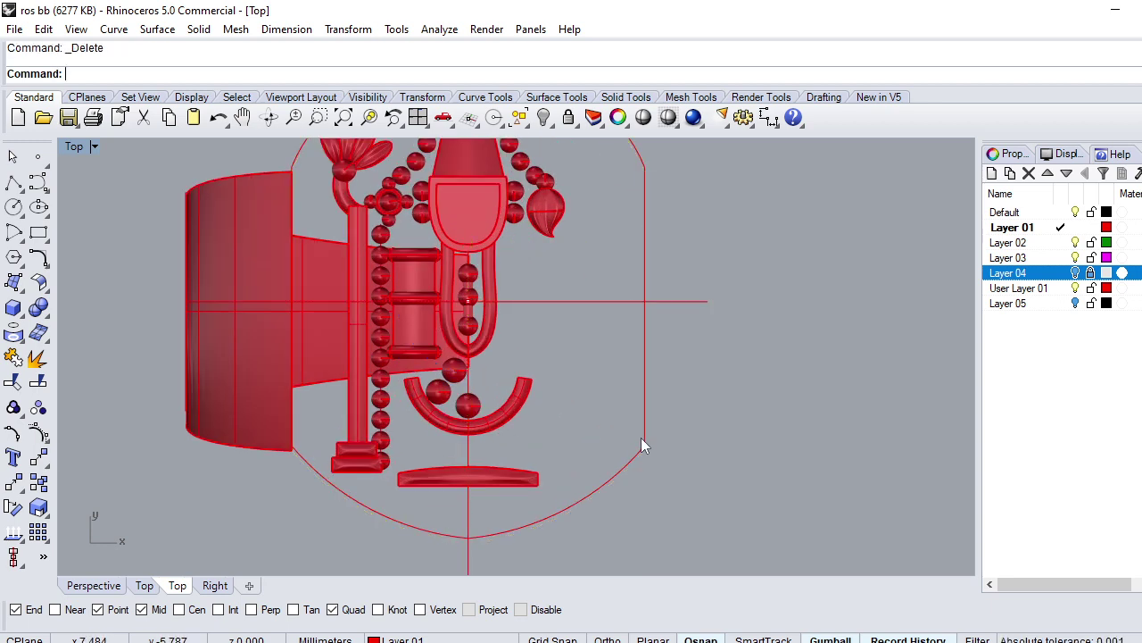
pyautogui.click(627, 459)
pyautogui.press('Escape')
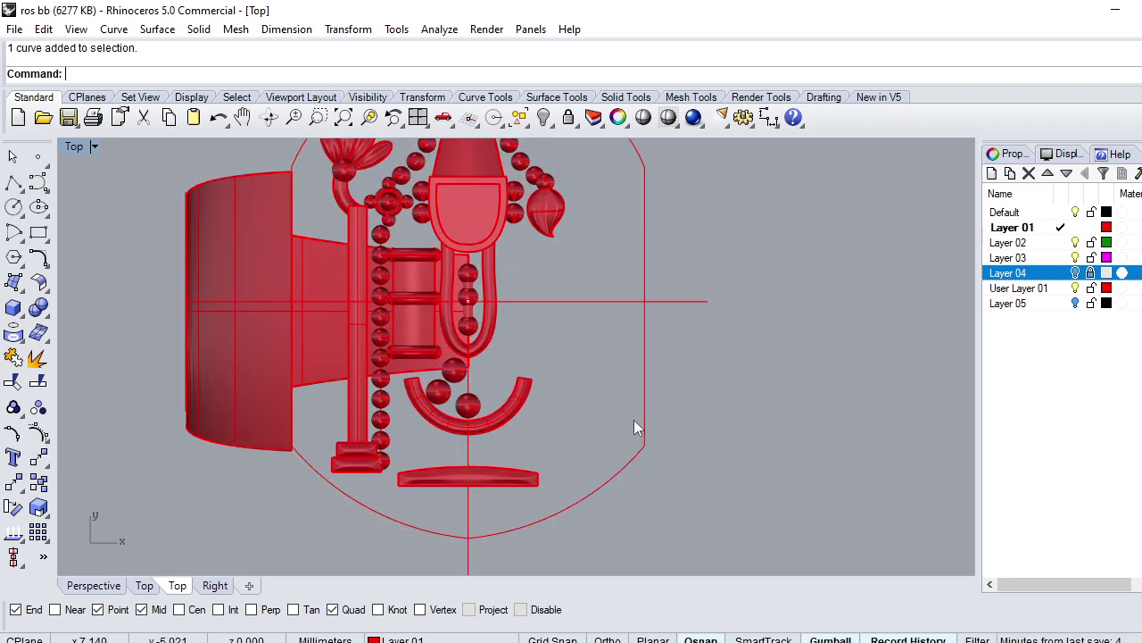
pyautogui.scroll(-2, 634, 420)
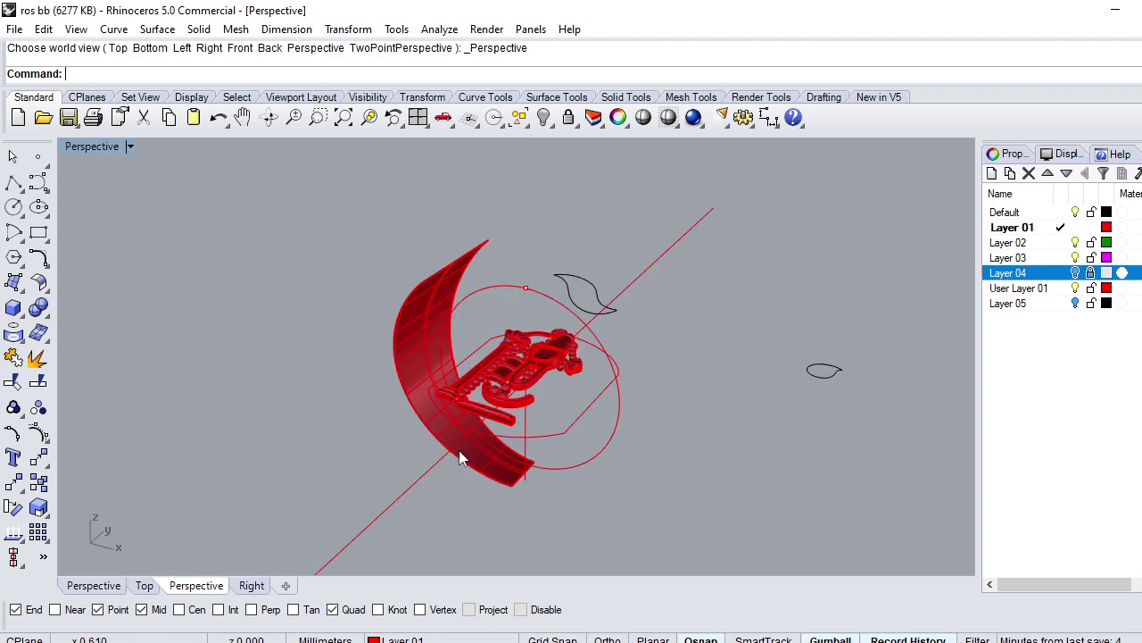
# Step: Save the model to ros bb.3dm with the trimmed band kept
pyautogui.moveTo(433, 422)
pyautogui.mouseDown(button='right')
pyautogui.moveTo(570, 386)
pyautogui.moveTo(502, 414)
pyautogui.moveTo(475, 440)
pyautogui.mouseUp(button='right')
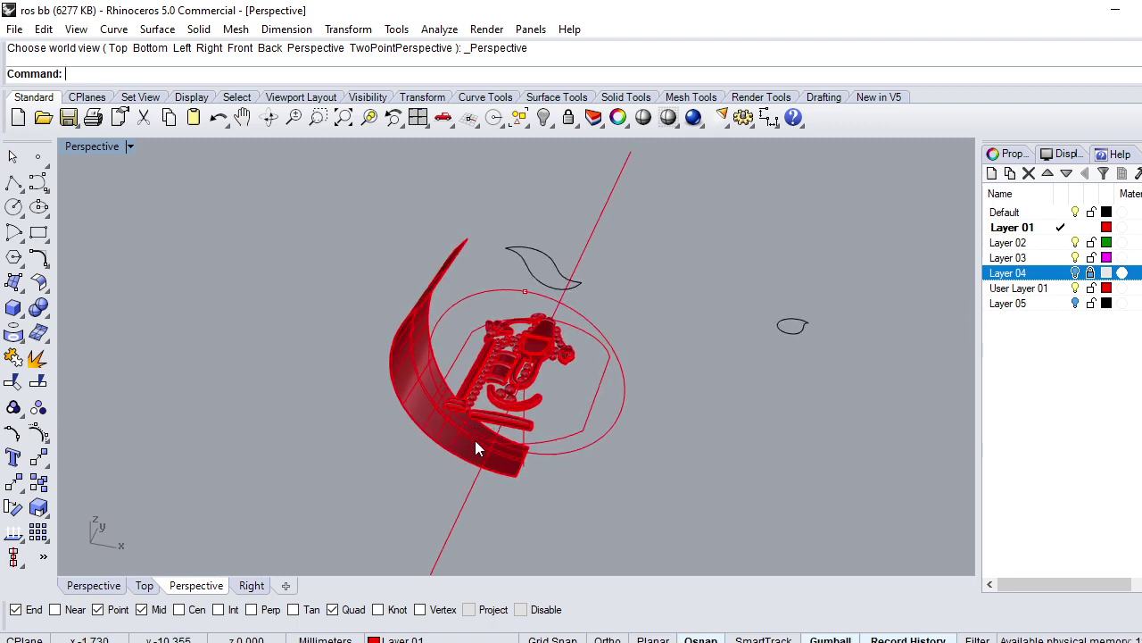
pyautogui.click(405, 397)
pyautogui.moveTo(307, 402)
pyautogui.mouseDown(button='right')
pyautogui.moveTo(374, 304)
pyautogui.moveTo(425, 300)
pyautogui.mouseUp(button='right')
pyautogui.click(426, 300)
pyautogui.hotkey('ctrl', 's')
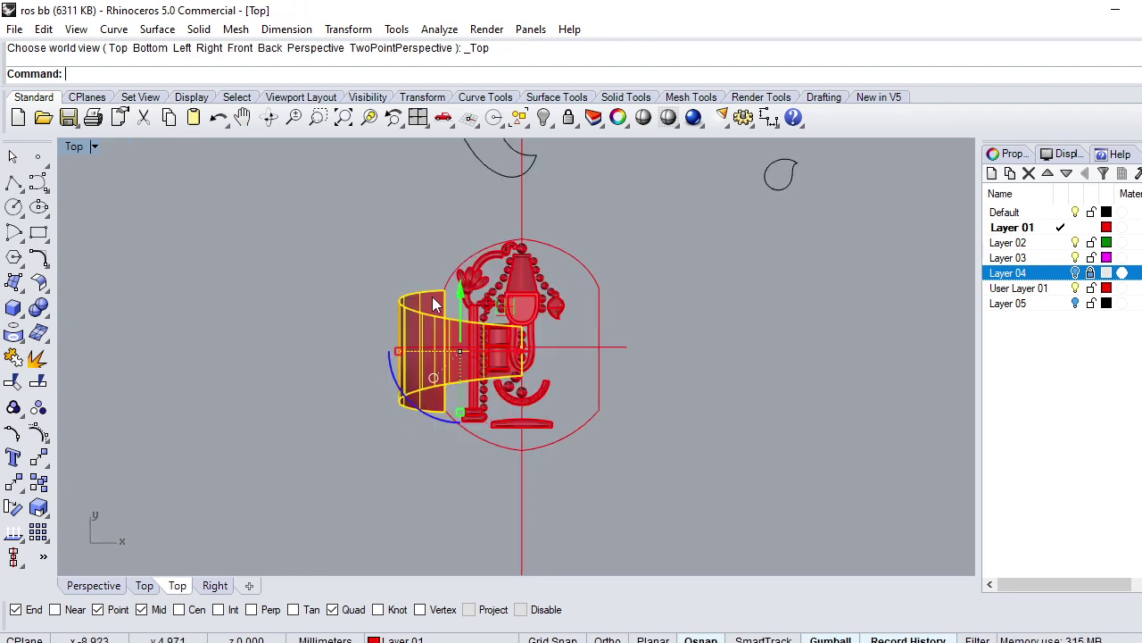
# Step: Mirror the band piece across the vertical axis from the origin to a point straight below
pyautogui.hotkey('ctrl', 'F1')
pyautogui.write('Mi')
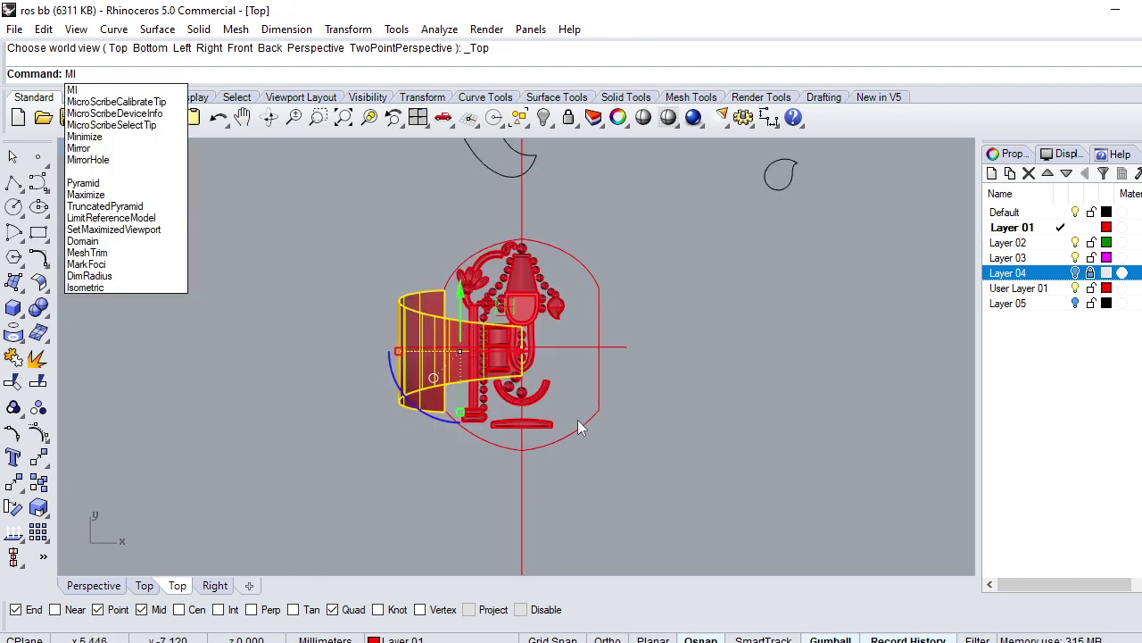
pyautogui.write('rror')
pyautogui.press('Return')
pyautogui.write('0')
pyautogui.press('Return')
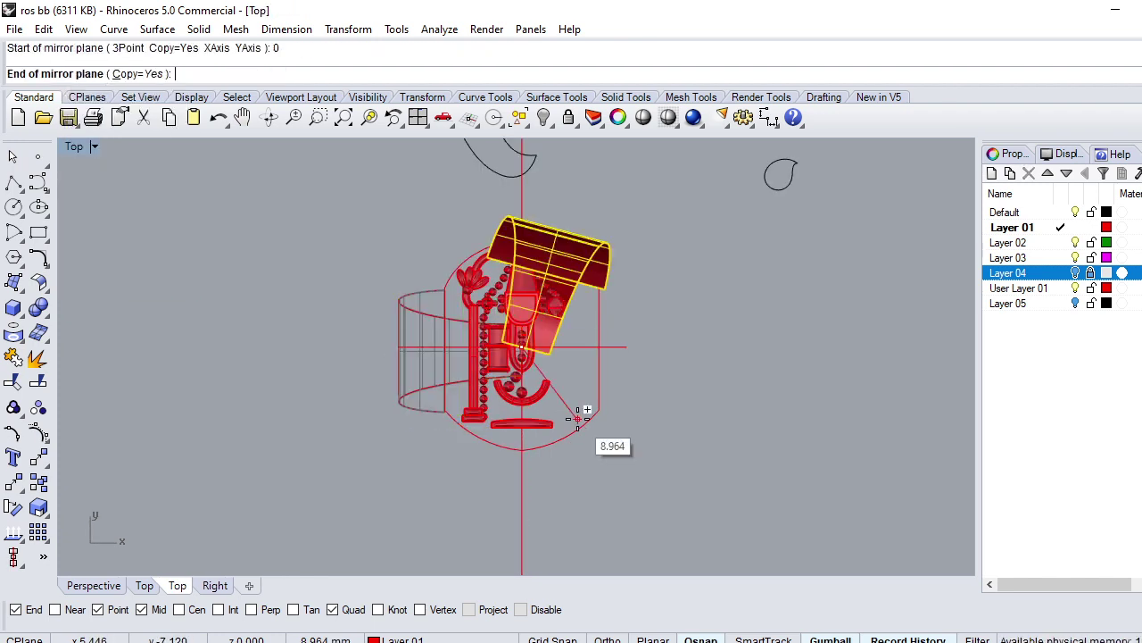
pyautogui.click(541, 505)
pyautogui.press('Escape')
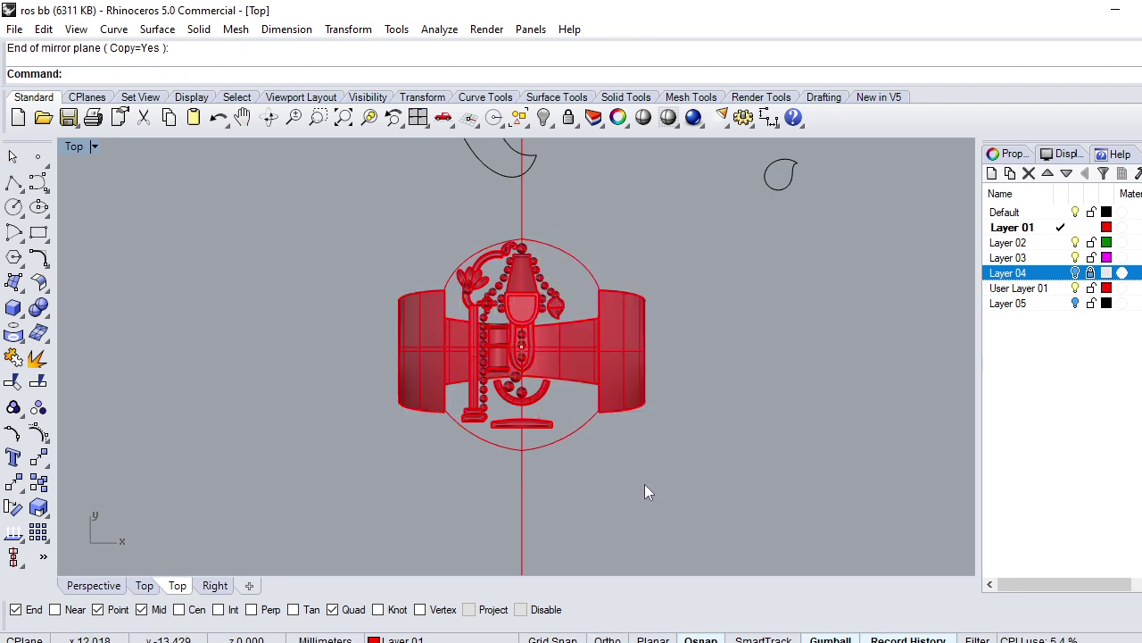
pyautogui.hotkey('ctrl', 'F4')
# Step: Draw a line joining the left and right band top ends
pyautogui.write('line')
pyautogui.press('Return')
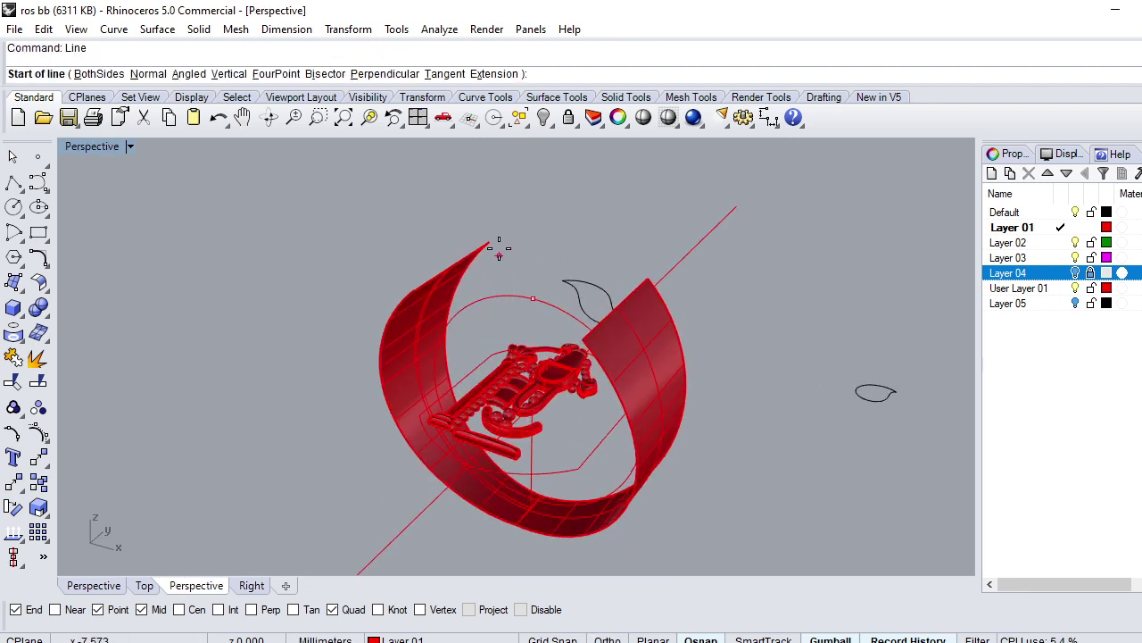
pyautogui.click(489, 242)
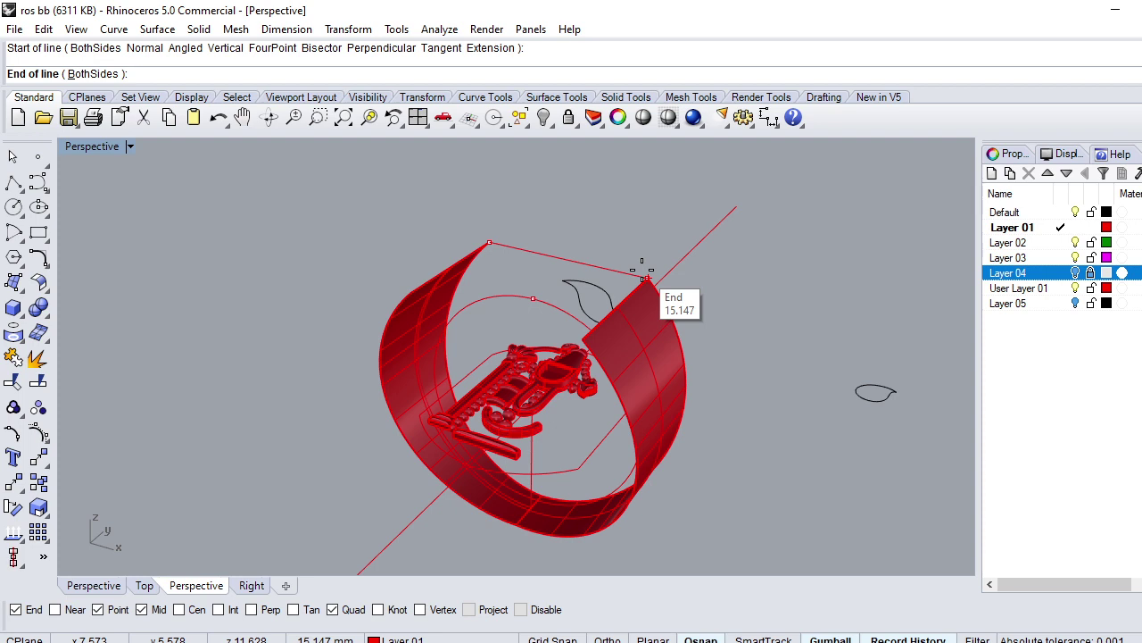
pyautogui.press('Escape')
pyautogui.press('Return')
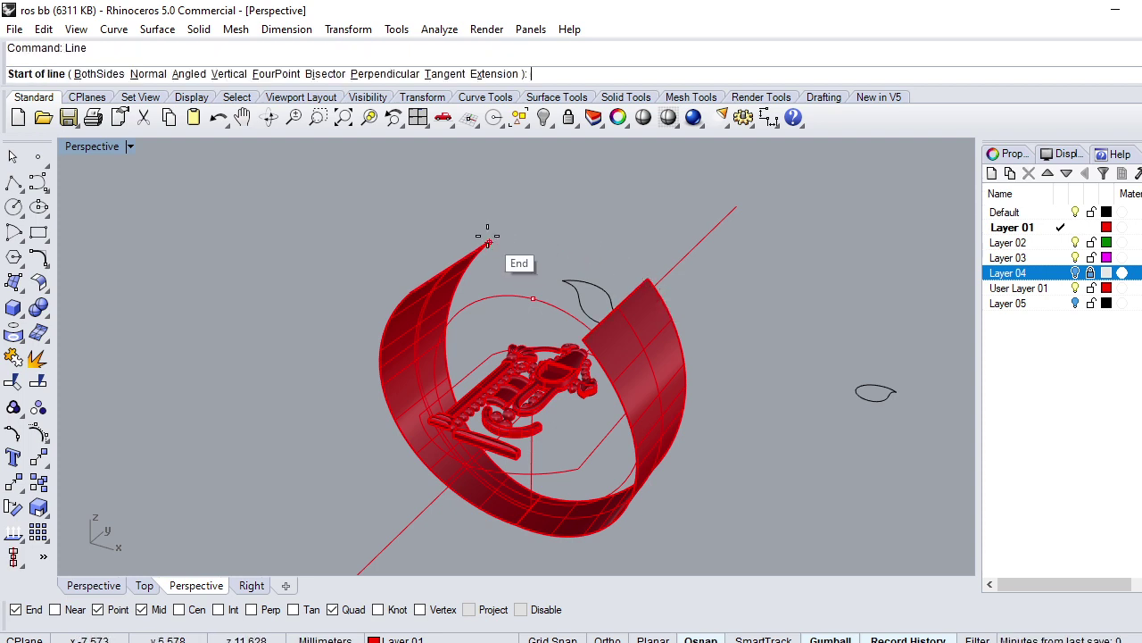
pyautogui.click(489, 242)
pyautogui.click(647, 281)
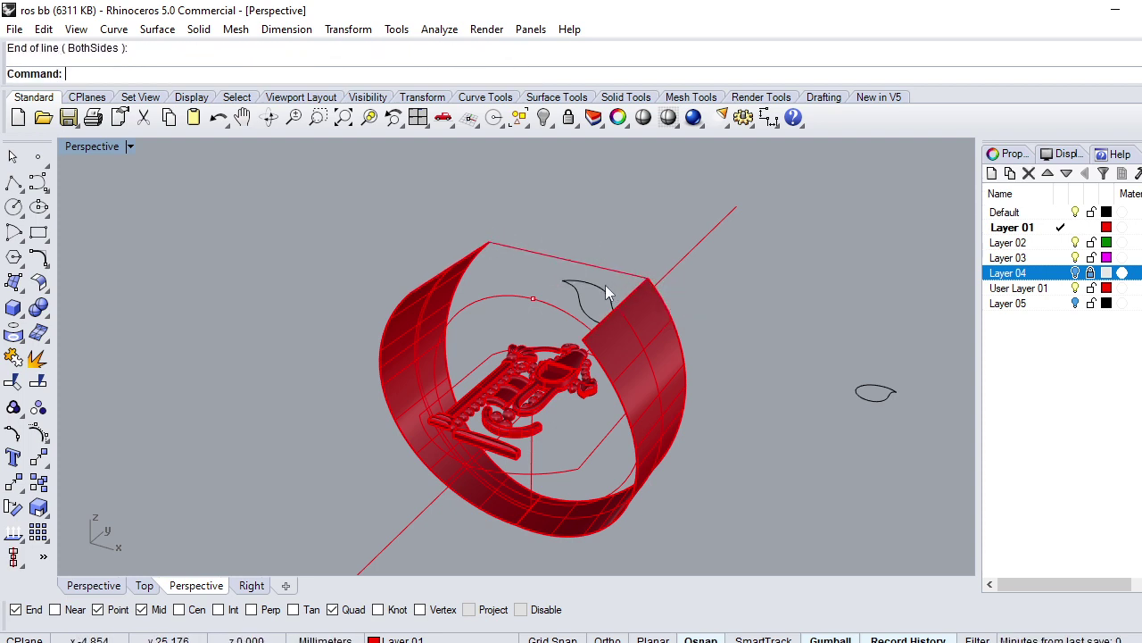
# Step: Try a two-rail sweep along the band edges, then delete the stray surface piece
pyautogui.write('Sweep2')
pyautogui.press('Return')
pyautogui.click(466, 280)
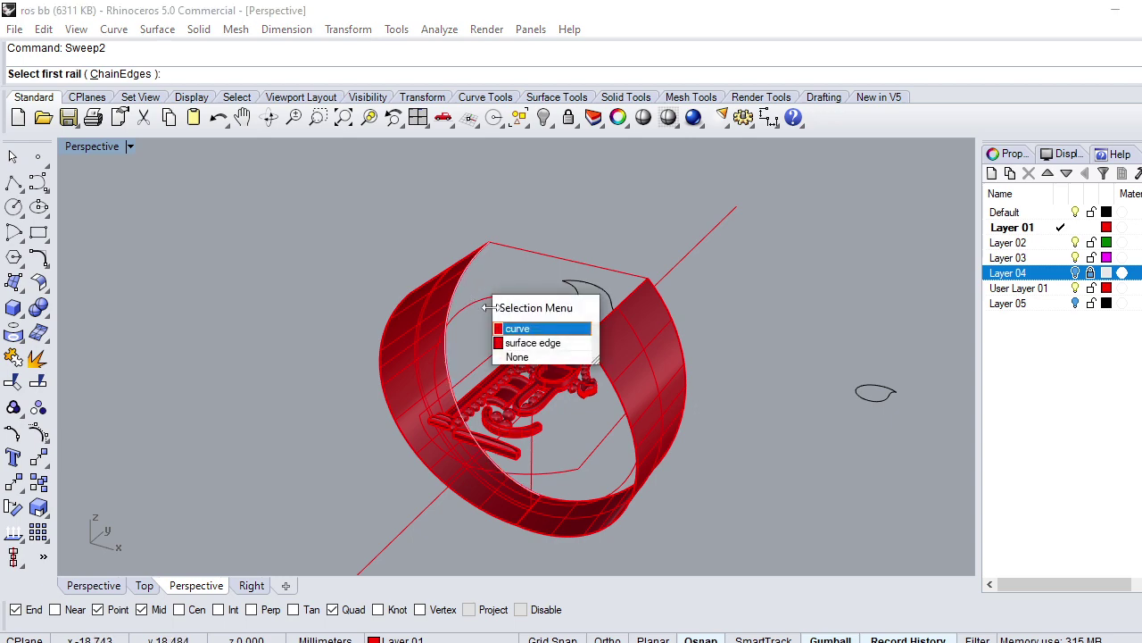
pyautogui.click(532, 331)
pyautogui.moveTo(536, 375); pyautogui.dragTo(561, 491, button='right')
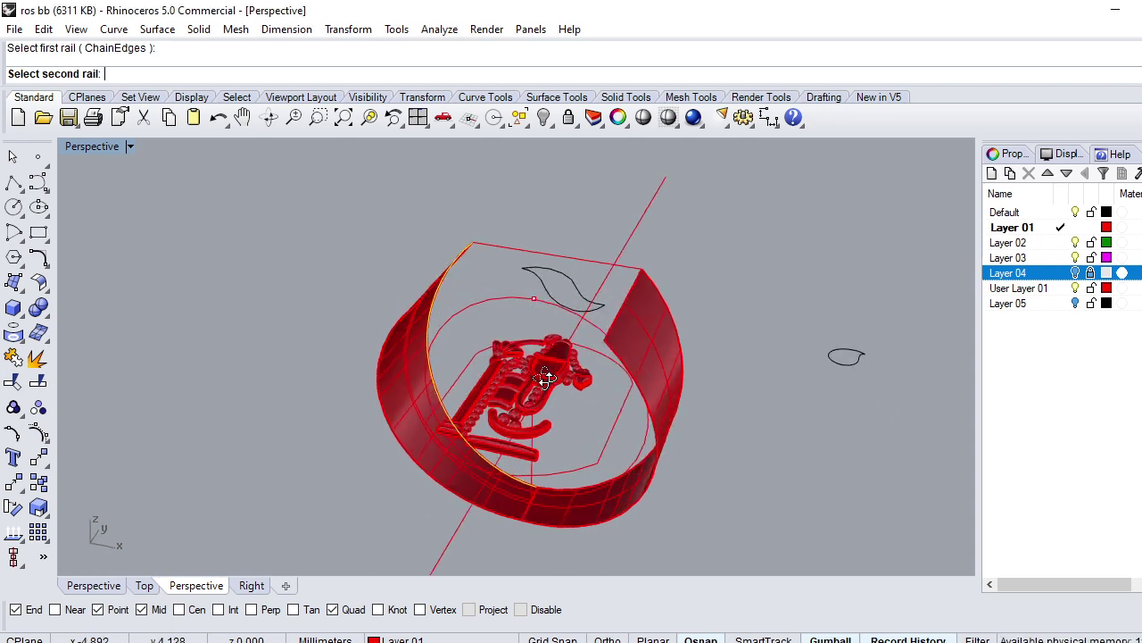
pyautogui.click(553, 484)
pyautogui.scroll(2, 553, 483)
pyautogui.scroll(2, 544, 487)
pyautogui.scroll(3, 541, 485)
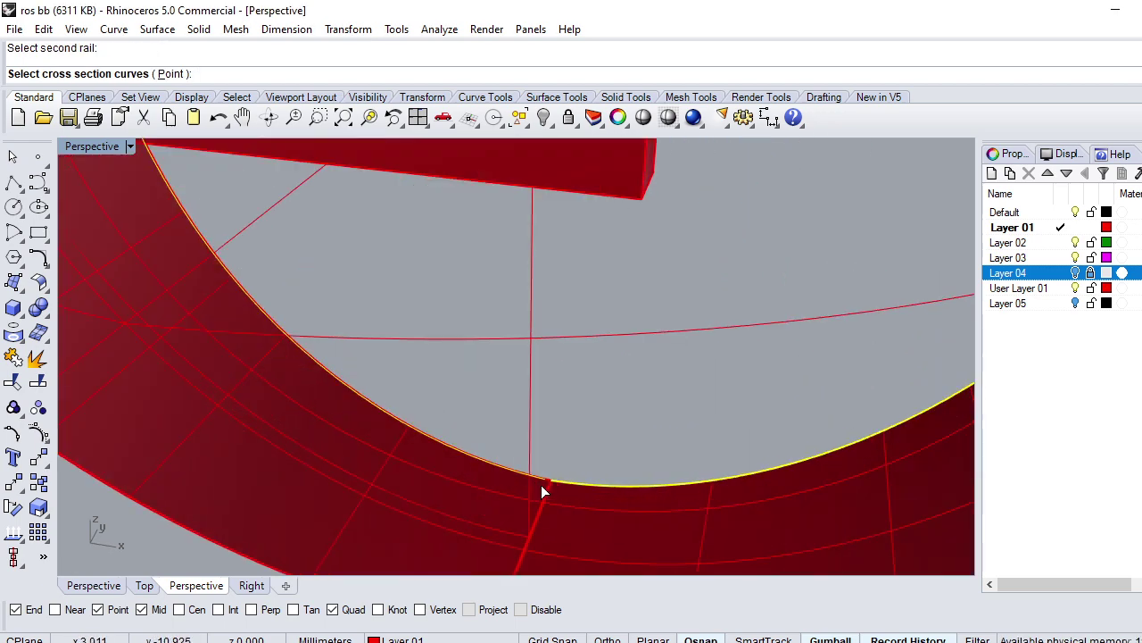
pyautogui.press('Escape')
pyautogui.click(580, 485)
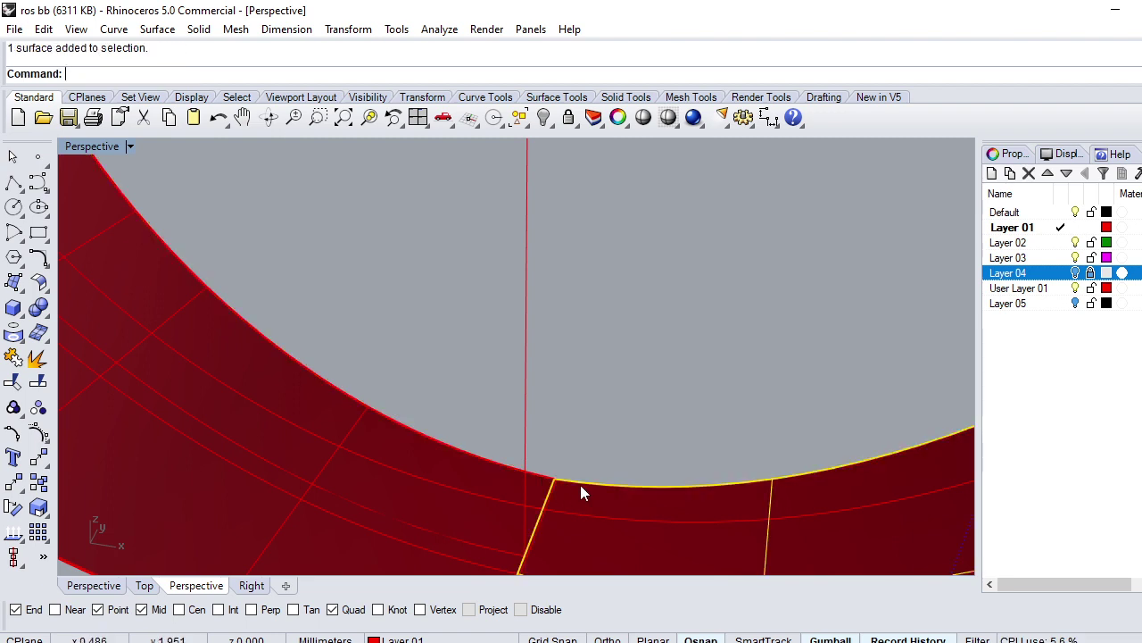
pyautogui.press('Delete')
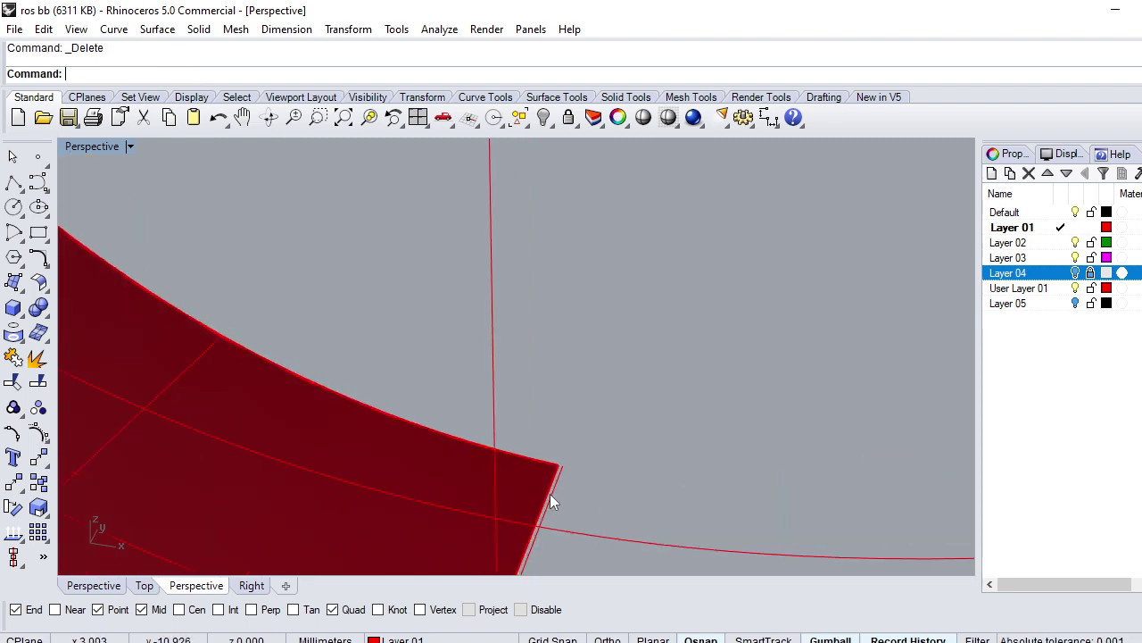
# Step: Duplicate the band's top edge as a curve with DupEdge
pyautogui.click(550, 494)
pyautogui.press('Escape')
pyautogui.write('DupEdge')
pyautogui.press('Return')
pyautogui.click(535, 465)
pyautogui.scroll(-5, 533, 465)
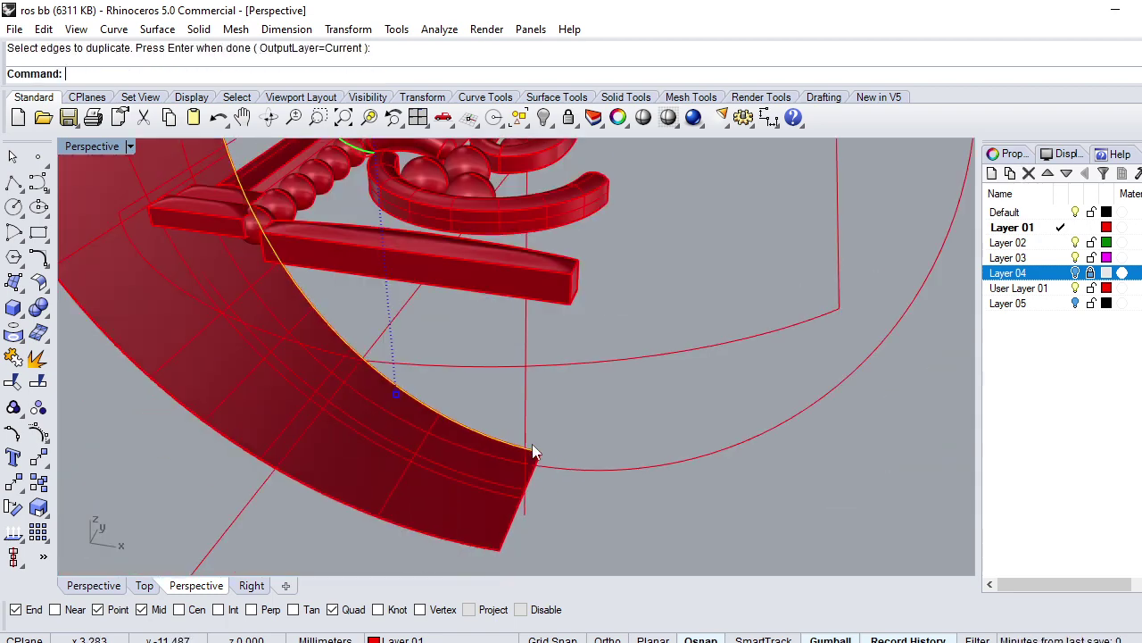
pyautogui.moveTo(534, 453)
pyautogui.mouseDown(button='right')
pyautogui.moveTo(553, 425)
pyautogui.moveTo(483, 508)
pyautogui.mouseUp(button='right')
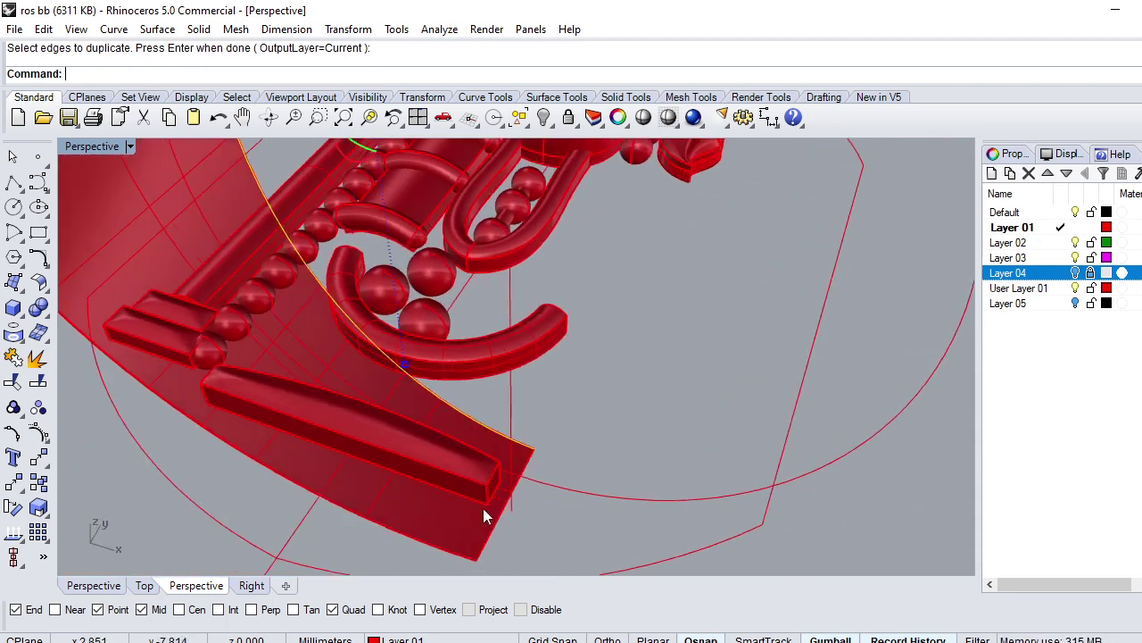
pyautogui.scroll(-5, 505, 468)
pyautogui.press('Return')
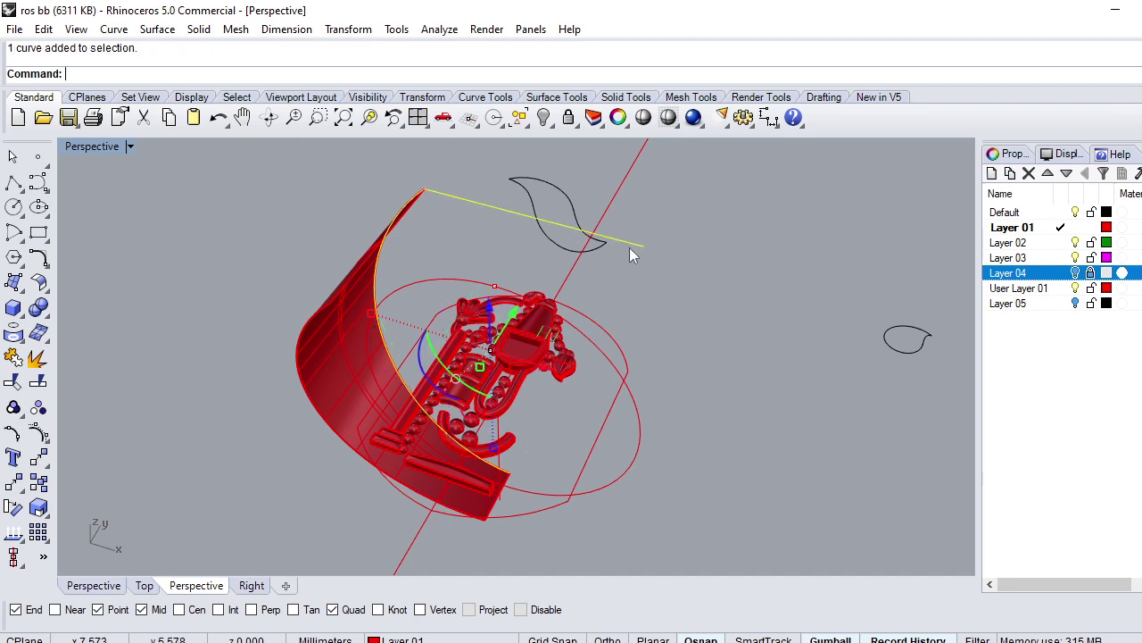
pyautogui.scroll(-3, 629, 250)
# Step: Hide everything except the new curves and select them in the Top view
pyautogui.hotkey('ctrl', 'i')
pyautogui.hotkey('ctrl', 'h')
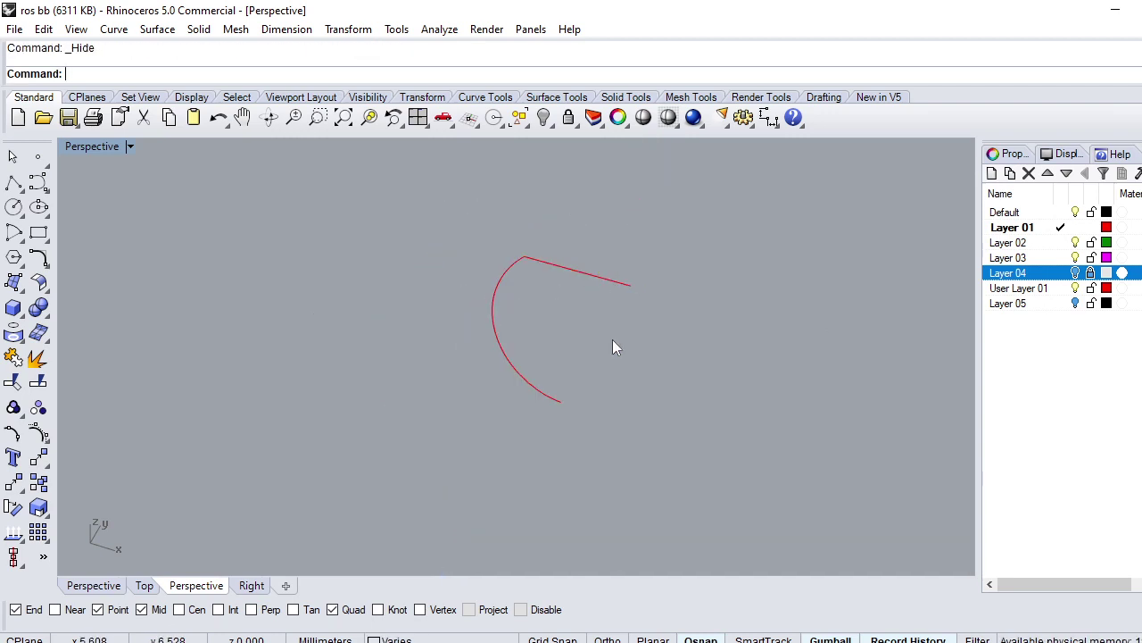
pyautogui.moveTo(566, 339); pyautogui.dragTo(458, 405)
pyautogui.write('Top')
pyautogui.press('Return')
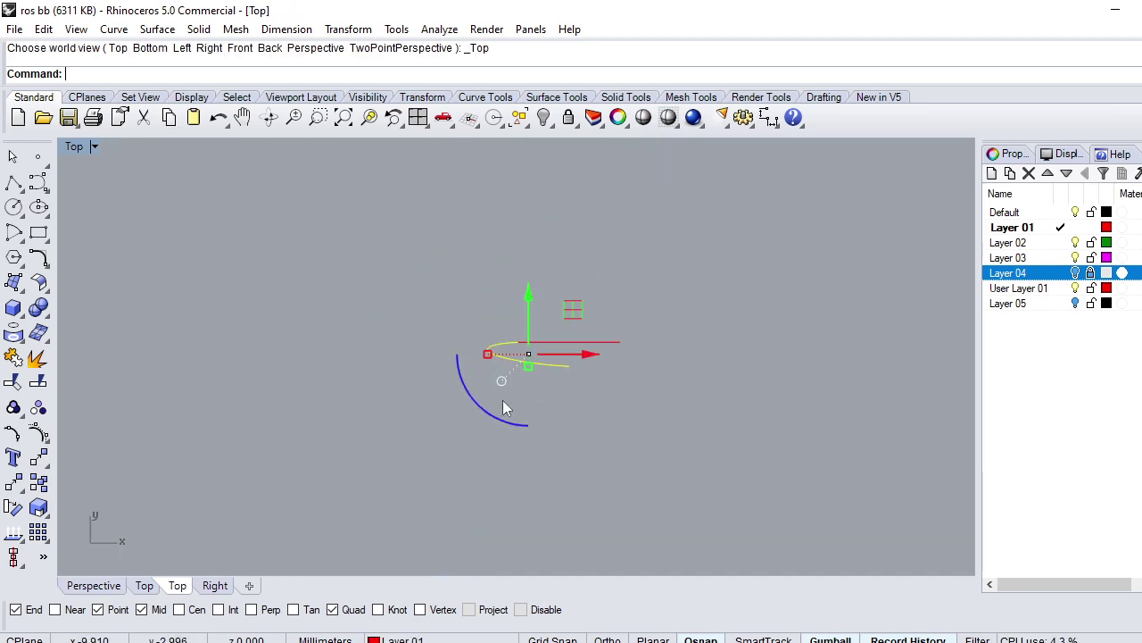
# Step: Mirror the half curve across the origin into a closed outline
pyautogui.write('Mirror')
pyautogui.press('Return')
pyautogui.write('0')
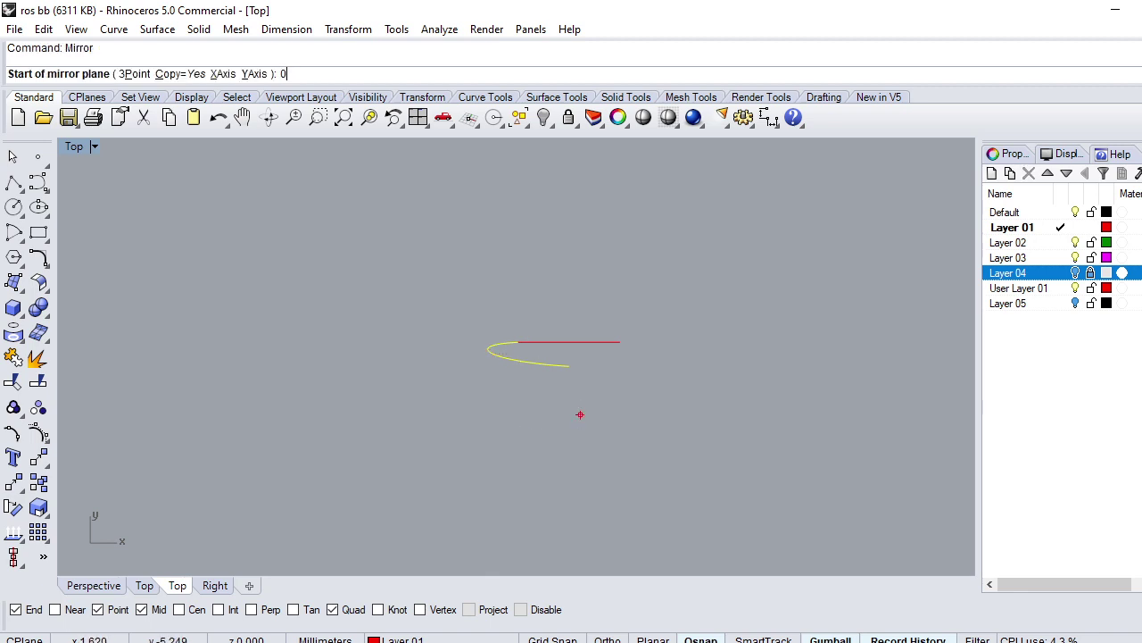
pyautogui.press('Return')
pyautogui.click(581, 406)
pyautogui.press('Escape')
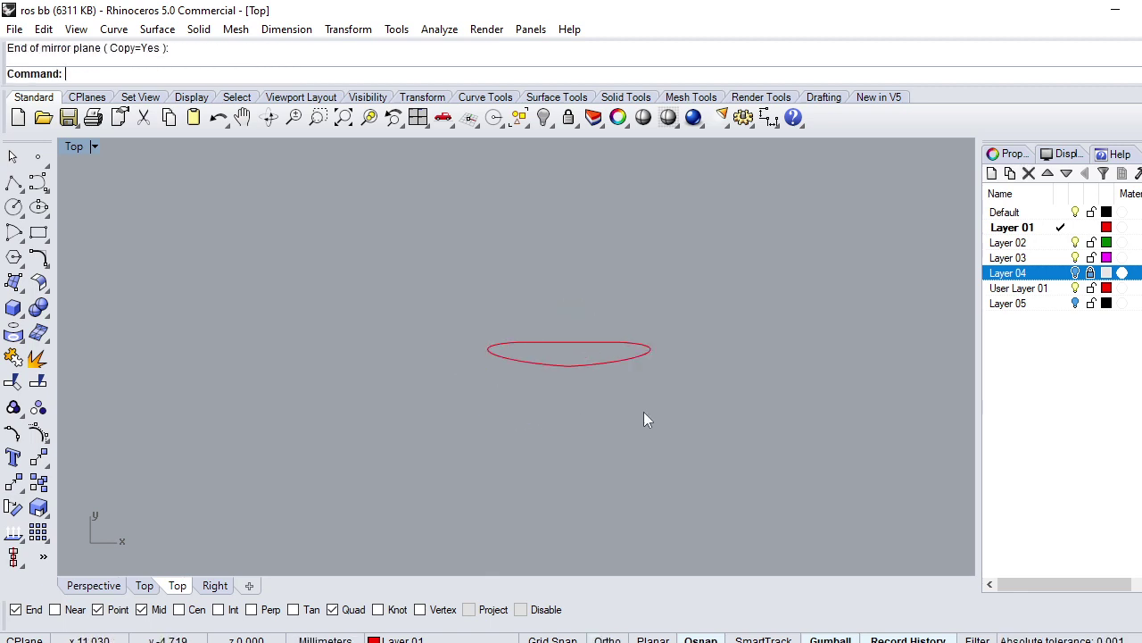
# Step: Sweep a surface between the yellow and red rail curves, viewed from the Front
pyautogui.write('Sweep2')
pyautogui.press('Return')
pyautogui.click(540, 360)
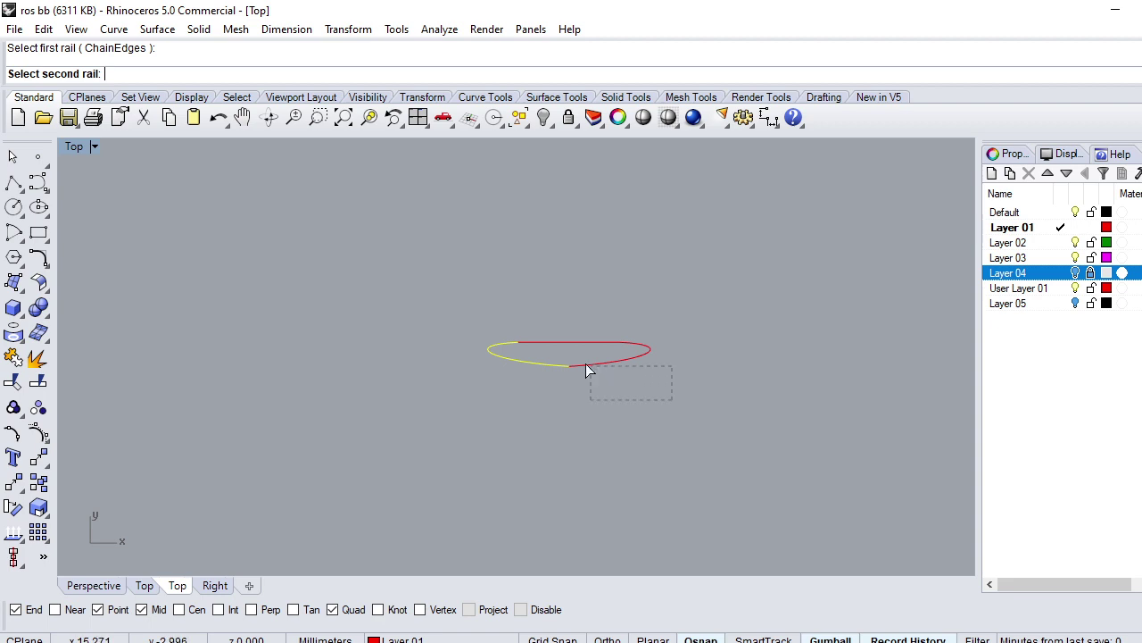
pyautogui.click(585, 364)
pyautogui.press('Return')
pyautogui.click(528, 466)
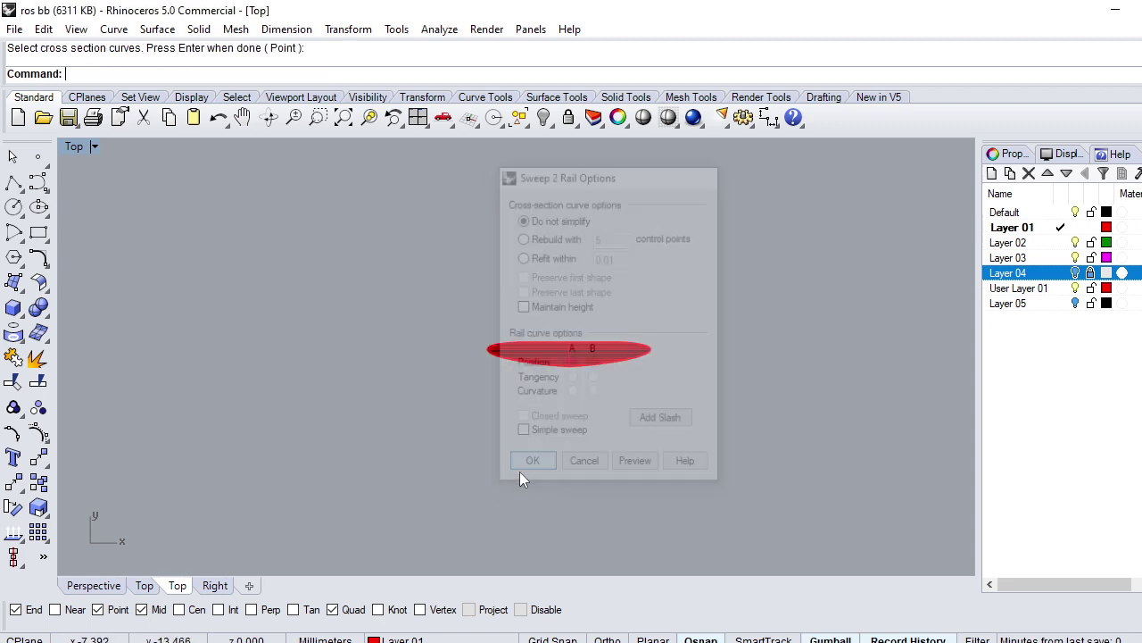
pyautogui.hotkey('ctrl', 'F2')
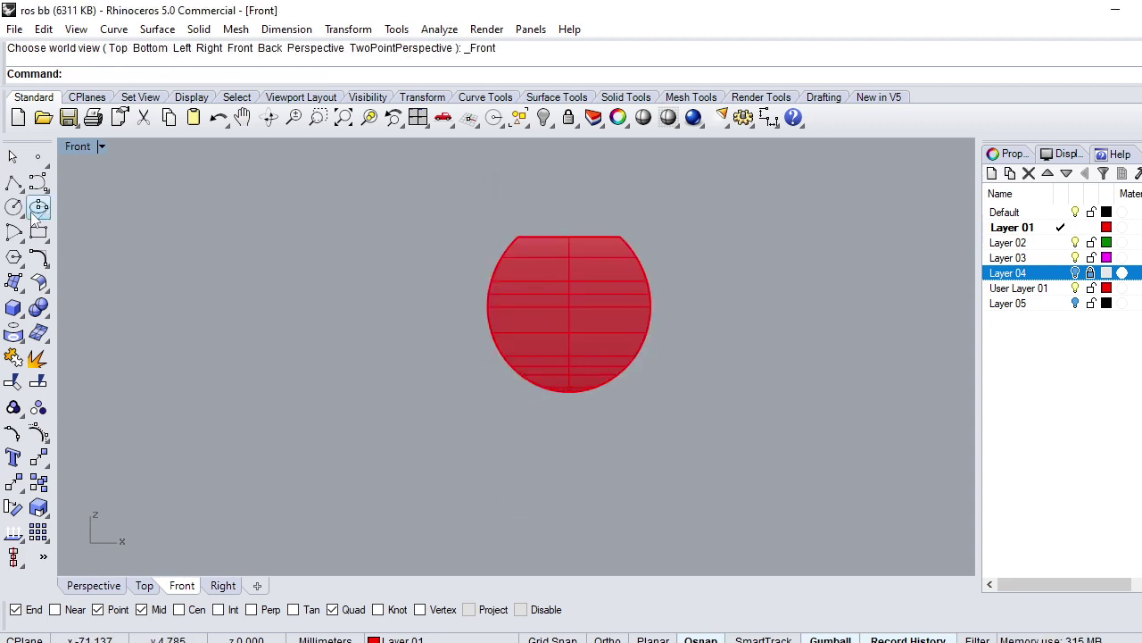
# Step: Draw a 20.570 mm circle centred at the origin and show all hidden objects
pyautogui.click(14, 206)
pyautogui.write('0')
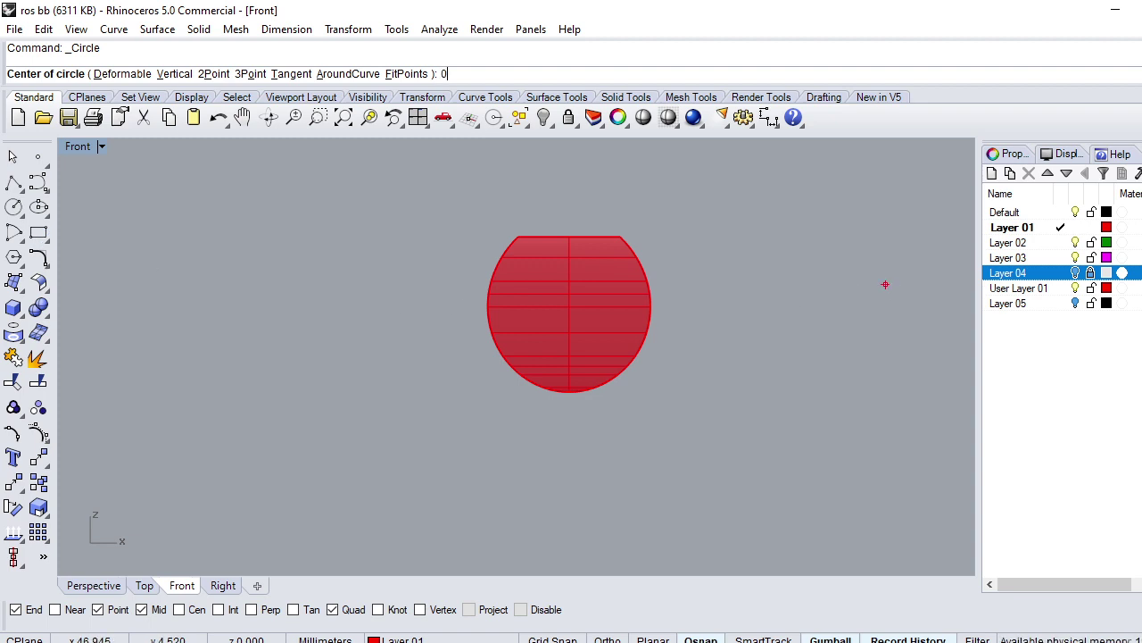
pyautogui.press('Return')
pyautogui.press('Return')
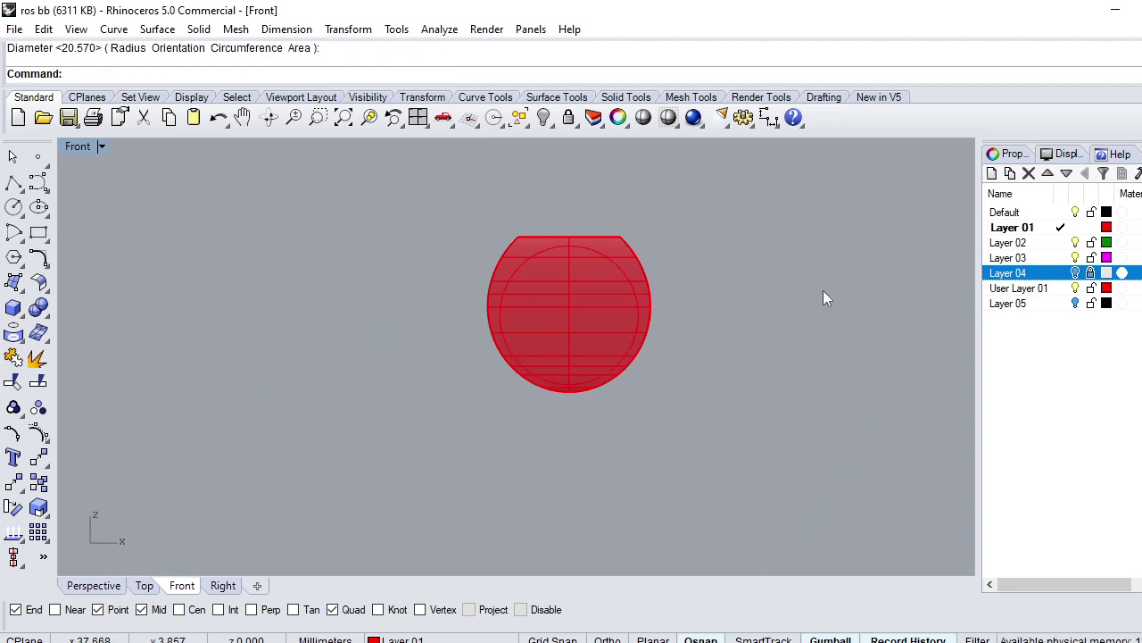
pyautogui.scroll(3, 607, 266)
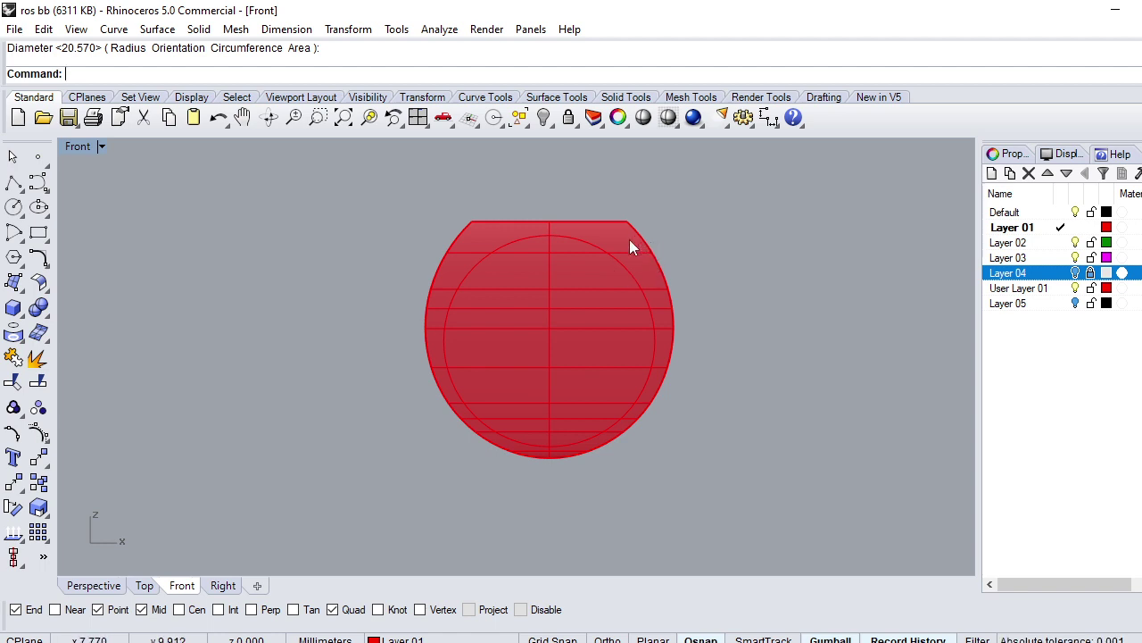
pyautogui.write('Ty')
pyautogui.hotkey('ctrl', 'alt', 'h')
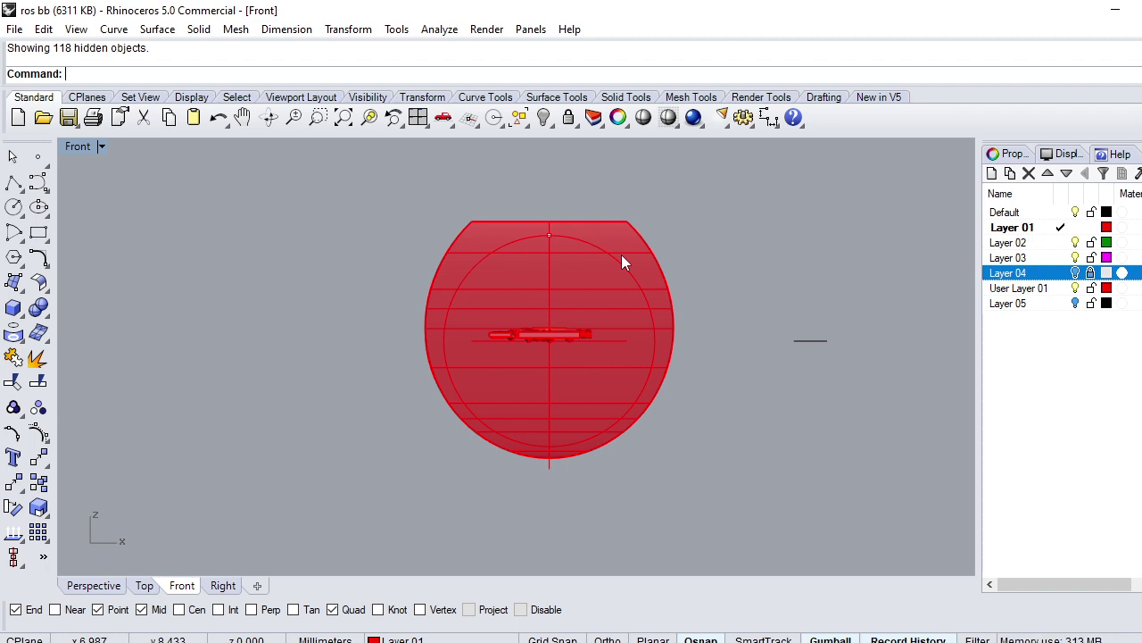
pyautogui.scroll(3, 622, 255)
# Step: Split the ring surface with the circle and delete the inner disc
pyautogui.click(617, 242)
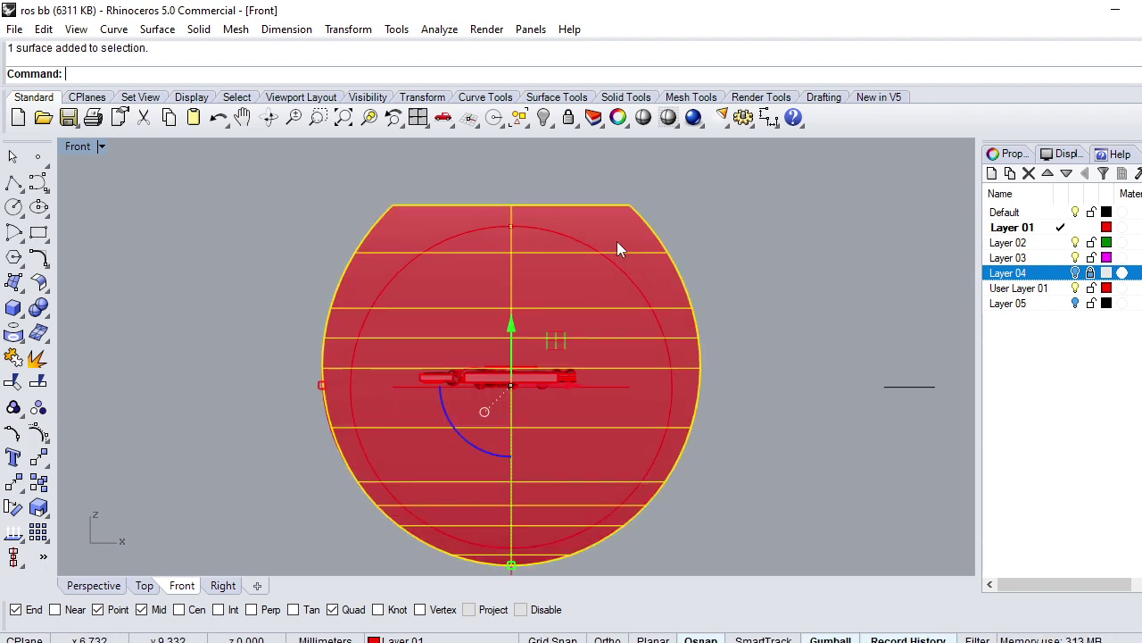
pyautogui.write('X')
pyautogui.press('Return')
pyautogui.click(598, 246)
pyautogui.press('Return')
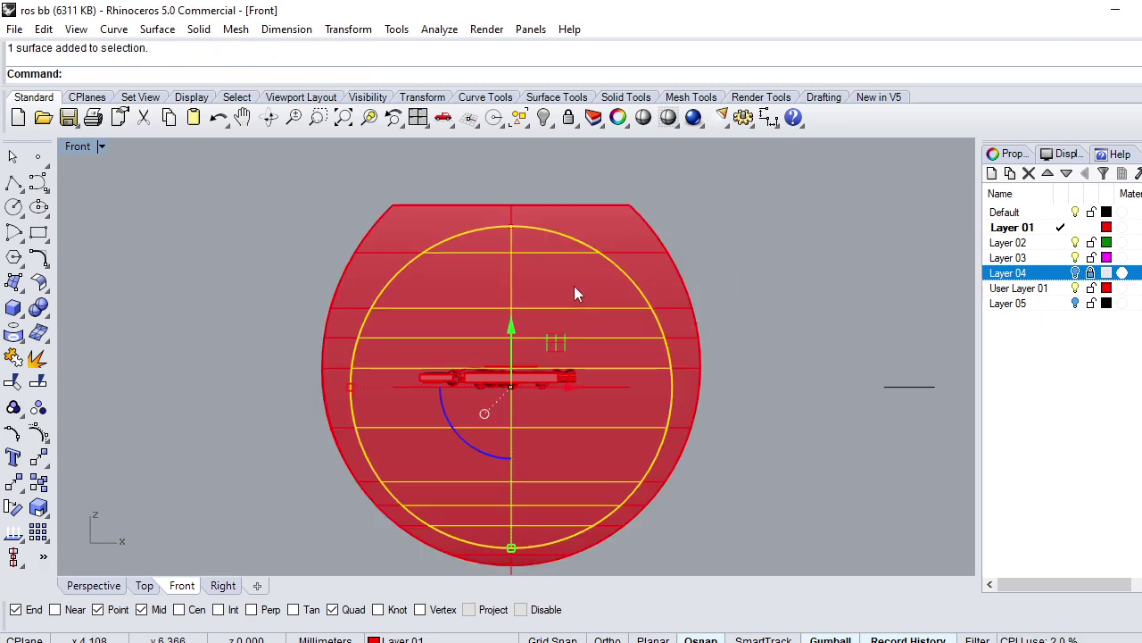
pyautogui.press('Delete')
# Step: Switch the viewport to Top, then to Perspective
pyautogui.write('Top')
pyautogui.press('Return')
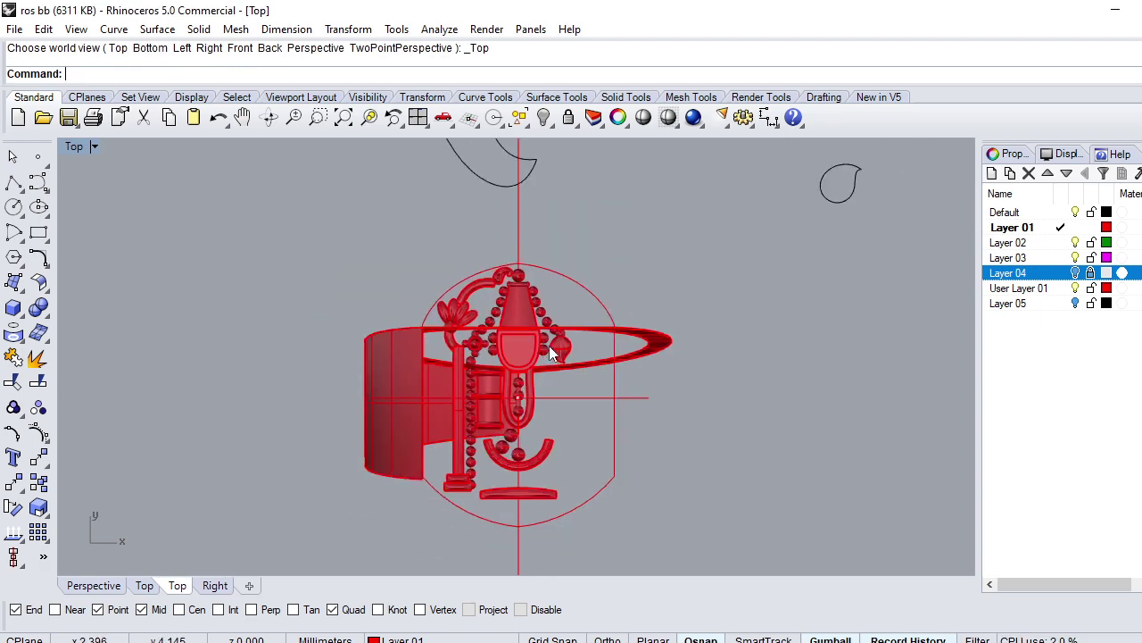
pyautogui.click(653, 351)
pyautogui.write('P')
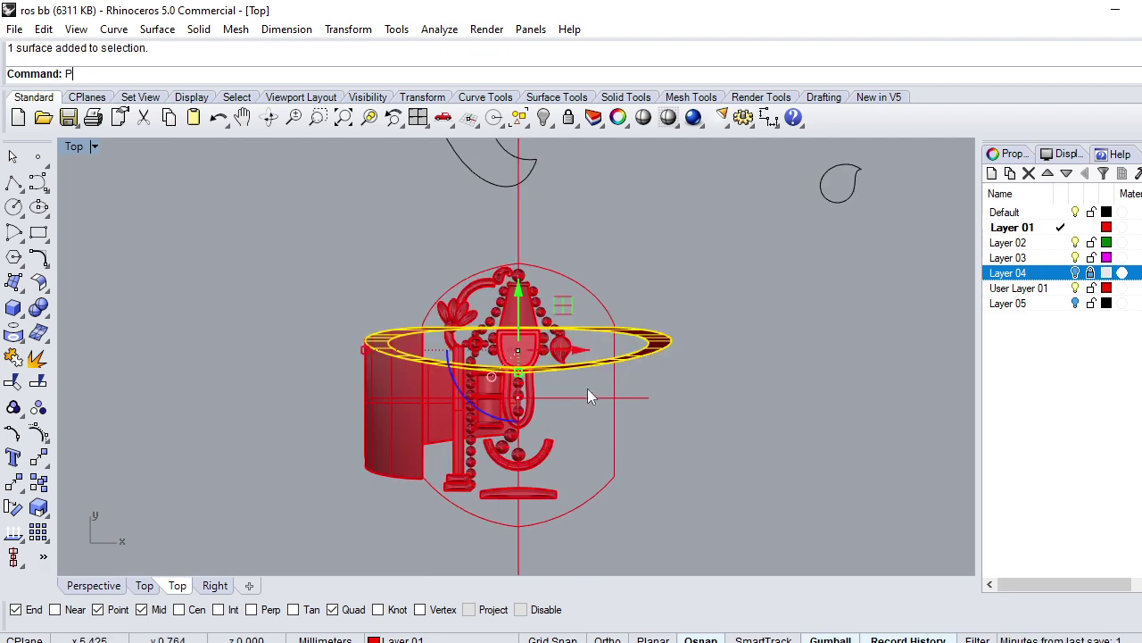
pyautogui.press('Return')
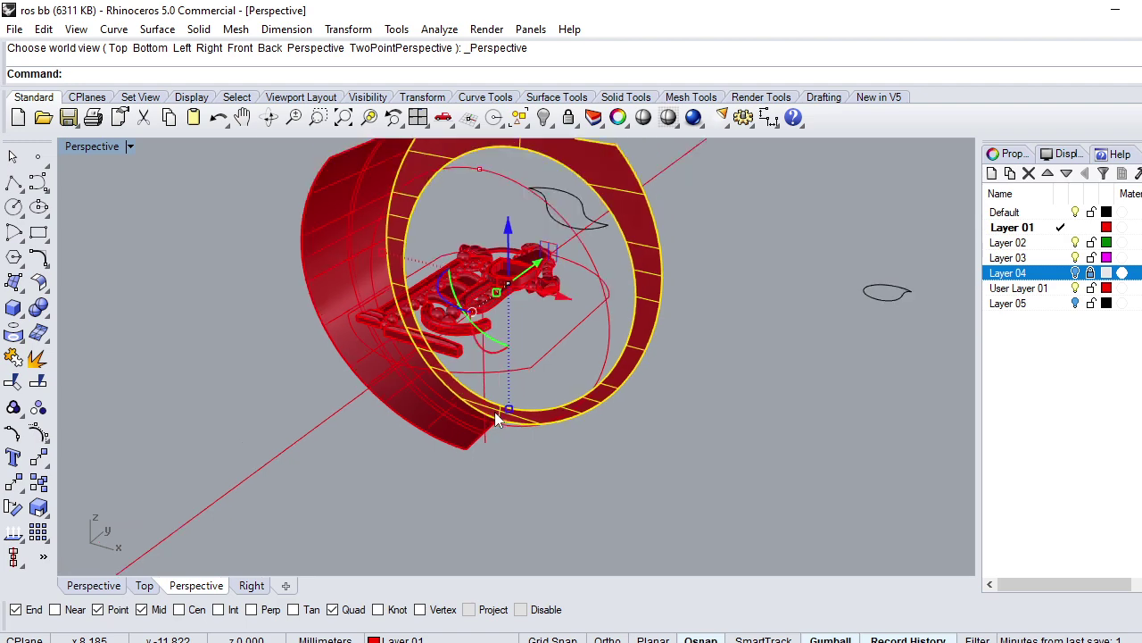
pyautogui.click(619, 451)
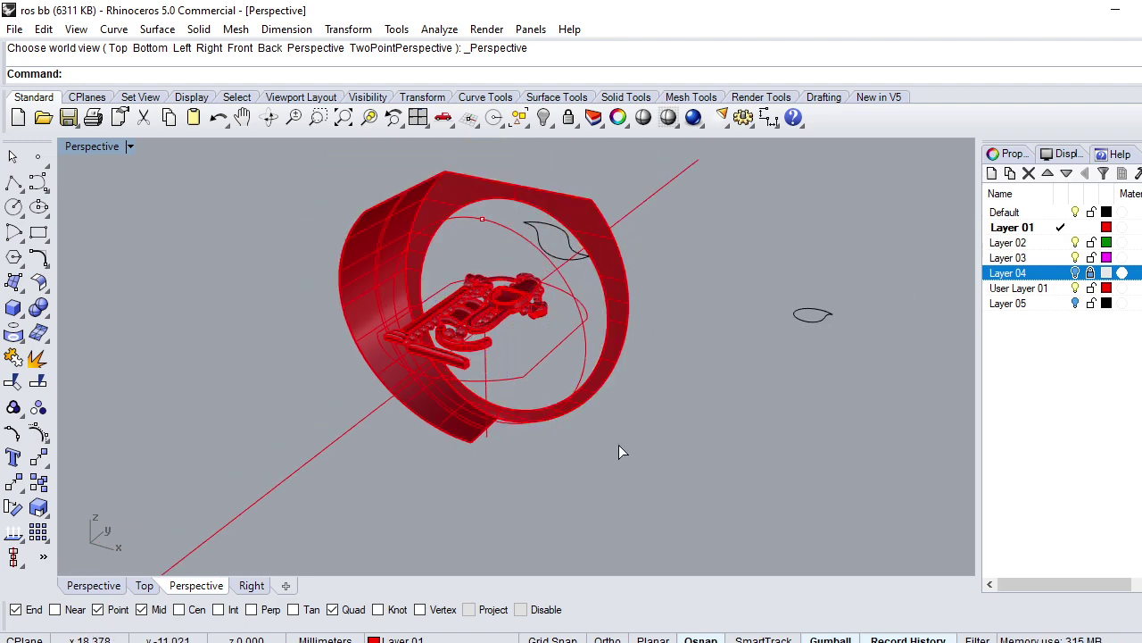
# Step: Undo the disc deletion and the split so the ring surface is whole again
pyautogui.hotkey('ctrl', 'z')
pyautogui.hotkey('ctrl', 'z')
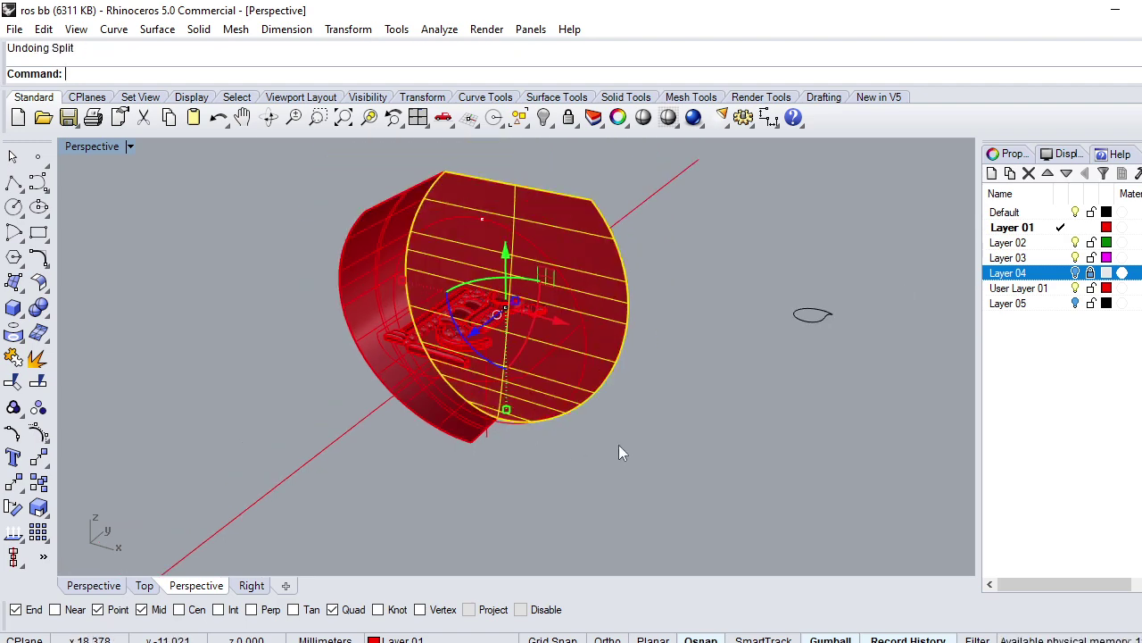
pyautogui.click(619, 444)
pyautogui.click(572, 250)
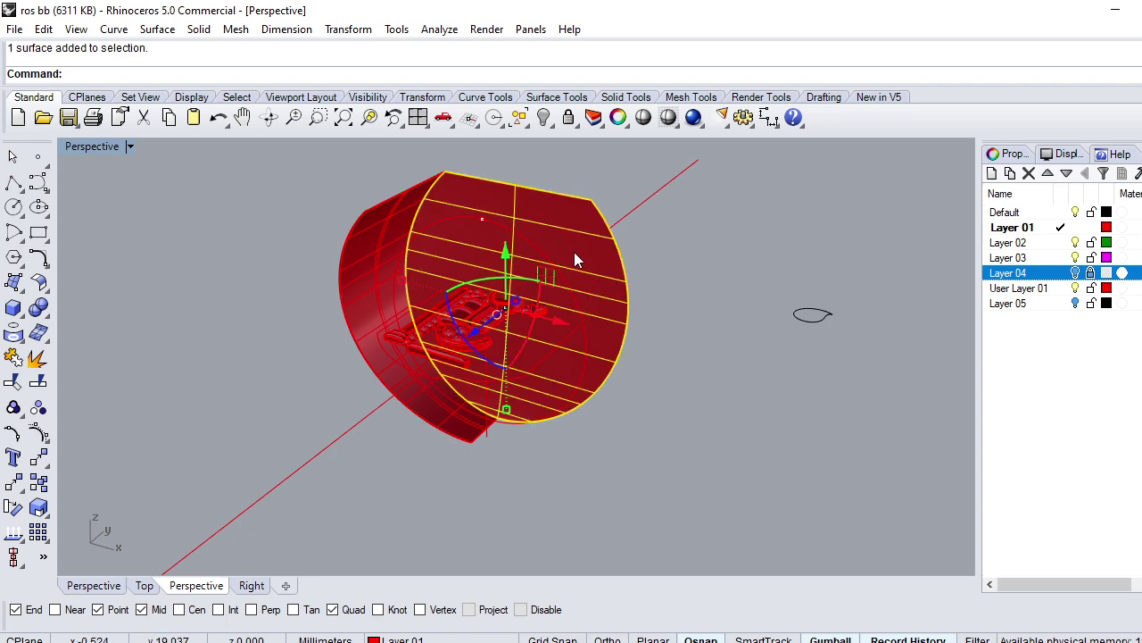
pyautogui.write('T')
pyautogui.press('Escape')
pyautogui.press('Escape')
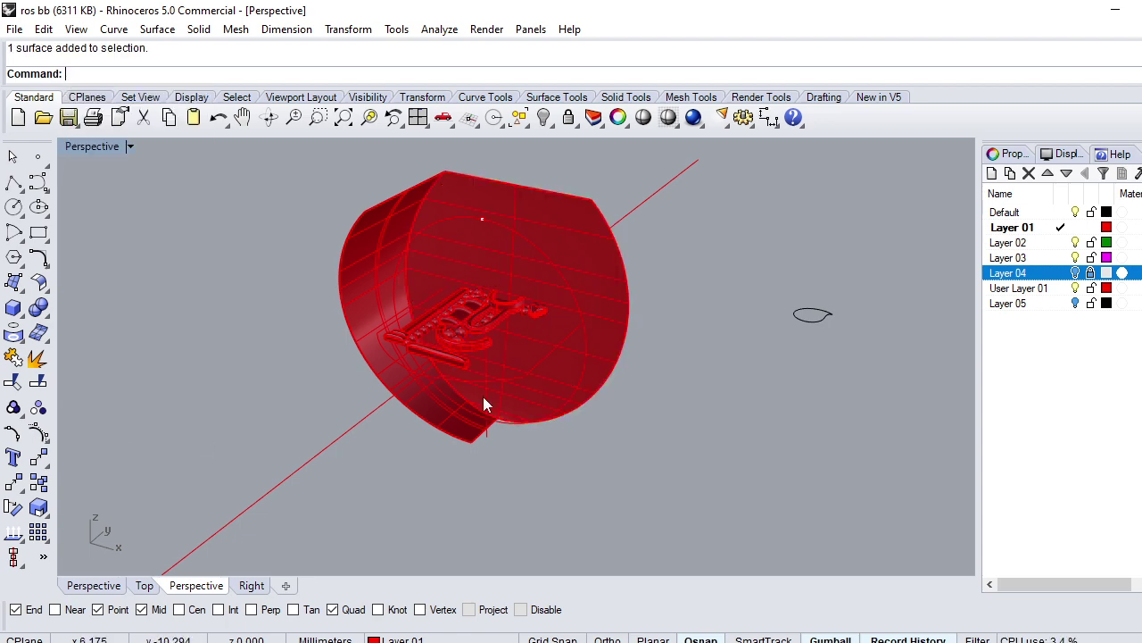
pyautogui.click(454, 421)
pyautogui.moveTo(396, 393)
pyautogui.mouseDown(button='right')
pyautogui.moveTo(454, 381)
pyautogui.moveTo(625, 378)
pyautogui.moveTo(458, 395)
pyautogui.moveTo(528, 434)
pyautogui.moveTo(477, 497)
pyautogui.moveTo(495, 436)
pyautogui.mouseUp(button='right')
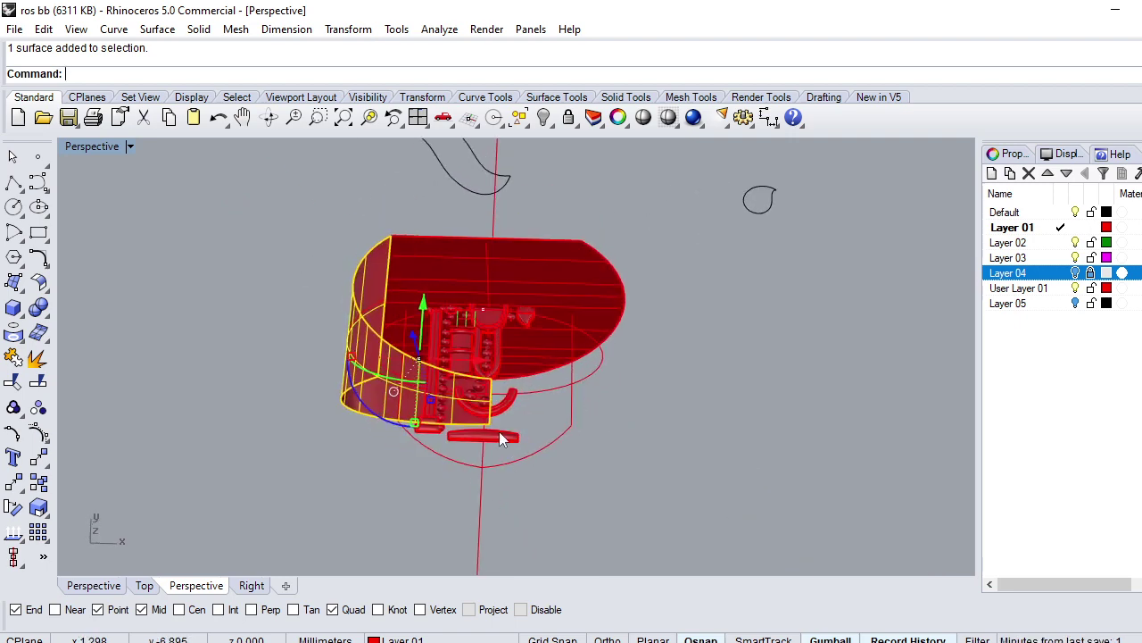
# Step: Select all curves in the model and group them, then undo the grouping
pyautogui.click(519, 117)
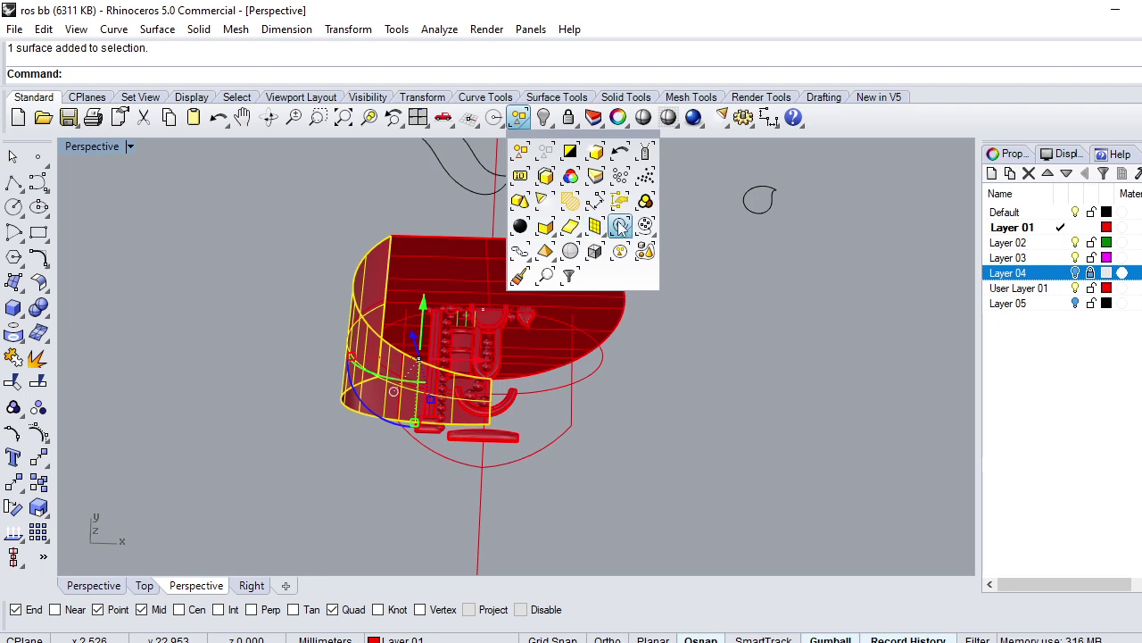
pyautogui.click(620, 226)
pyautogui.hotkey('ctrl', 'g')
pyautogui.write('€')
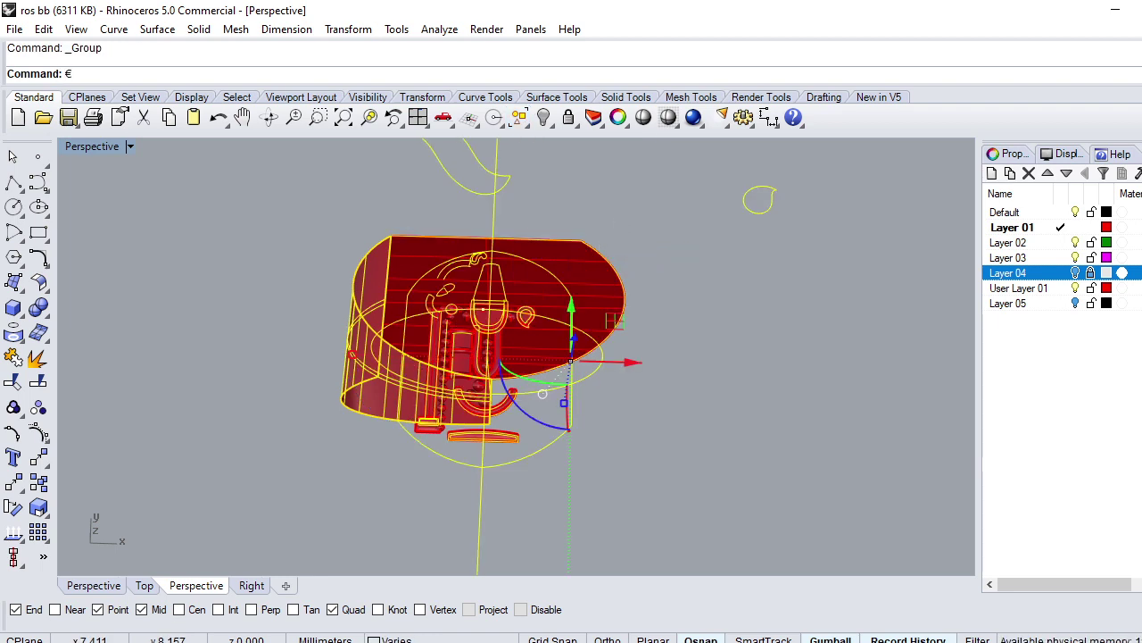
pyautogui.hotkey('ctrl', 'z')
# Step: Hide the selected curves, then undo to bring them back
pyautogui.hotkey('ctrl', 'h')
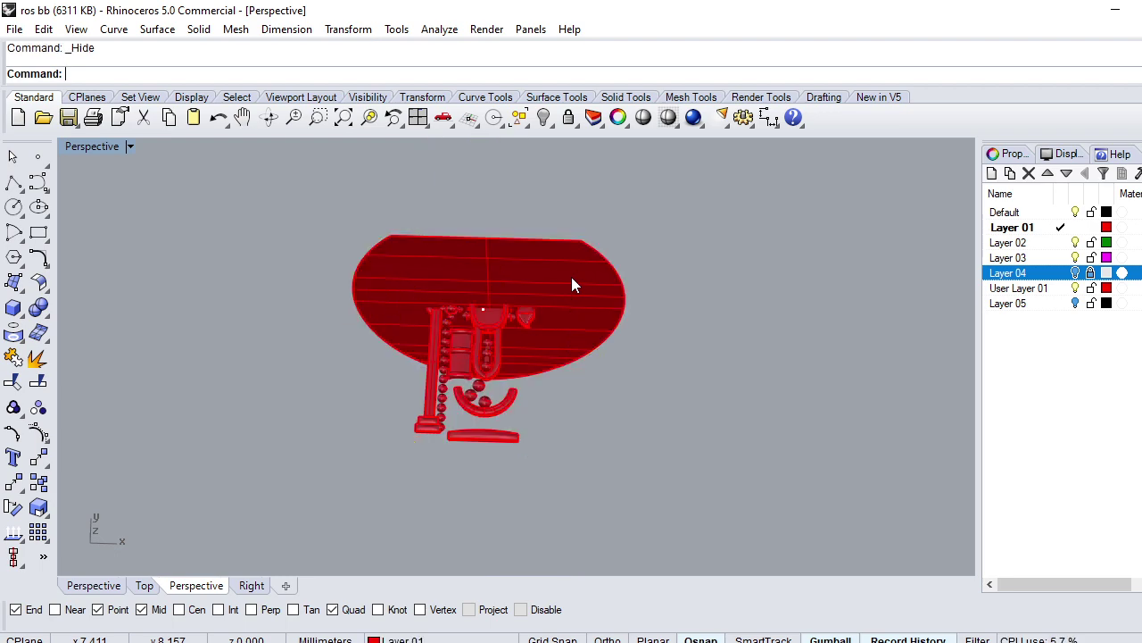
pyautogui.click(572, 282)
pyautogui.click(661, 356)
pyautogui.hotkey('ctrl', 'z')
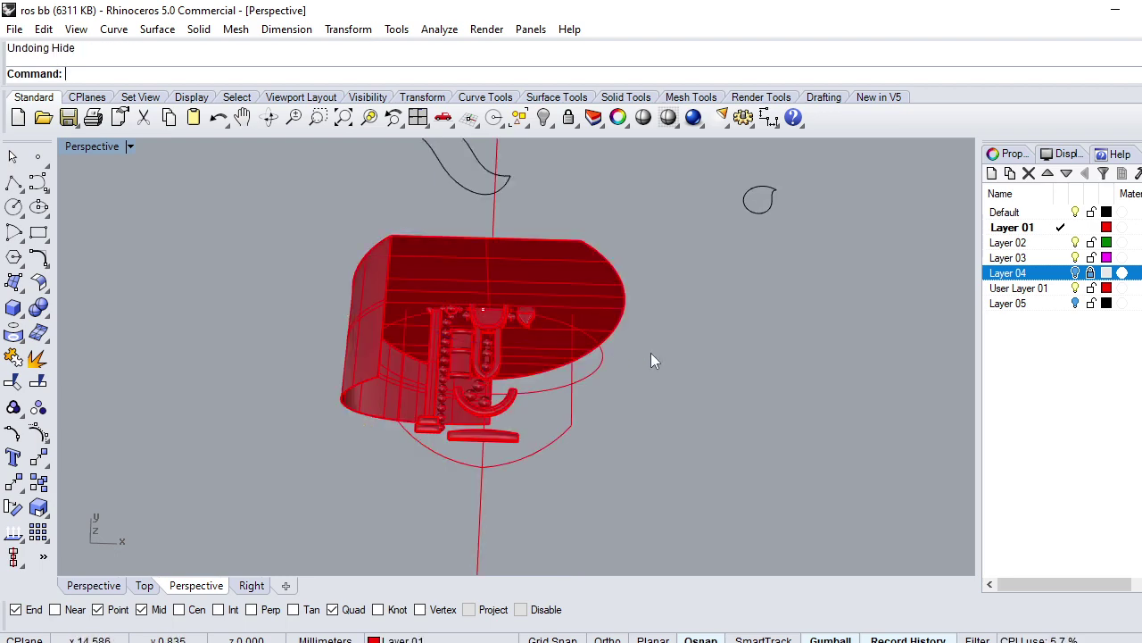
pyautogui.moveTo(651, 352); pyautogui.dragTo(482, 279, button='right')
# Step: In Top view, hide every object except the ring band
pyautogui.click(586, 242)
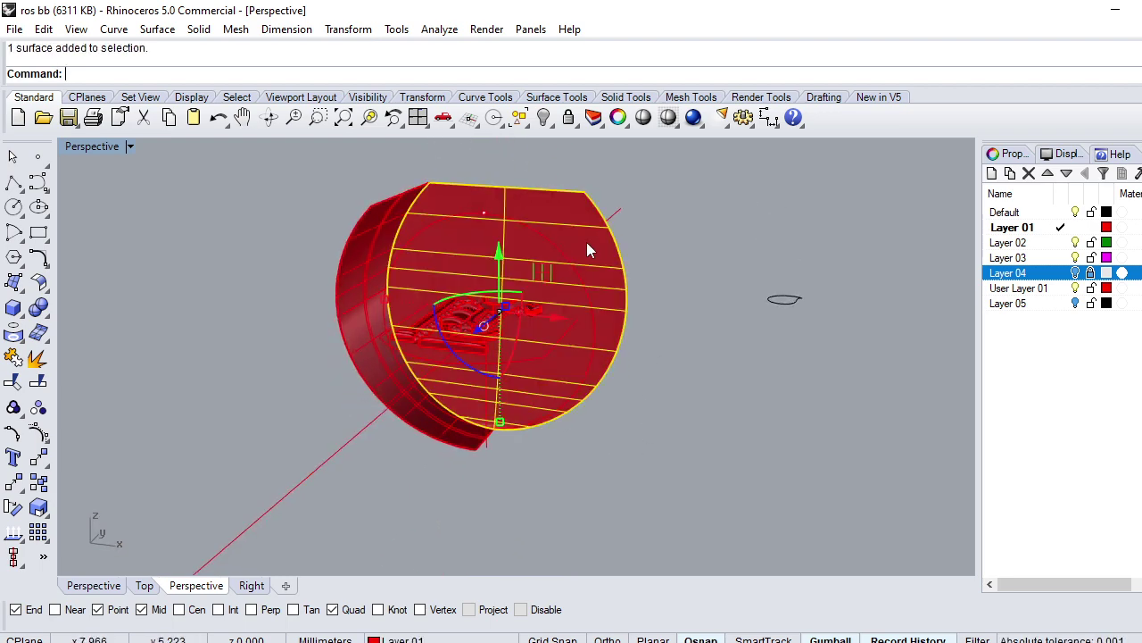
pyautogui.write('T')
pyautogui.press('Return')
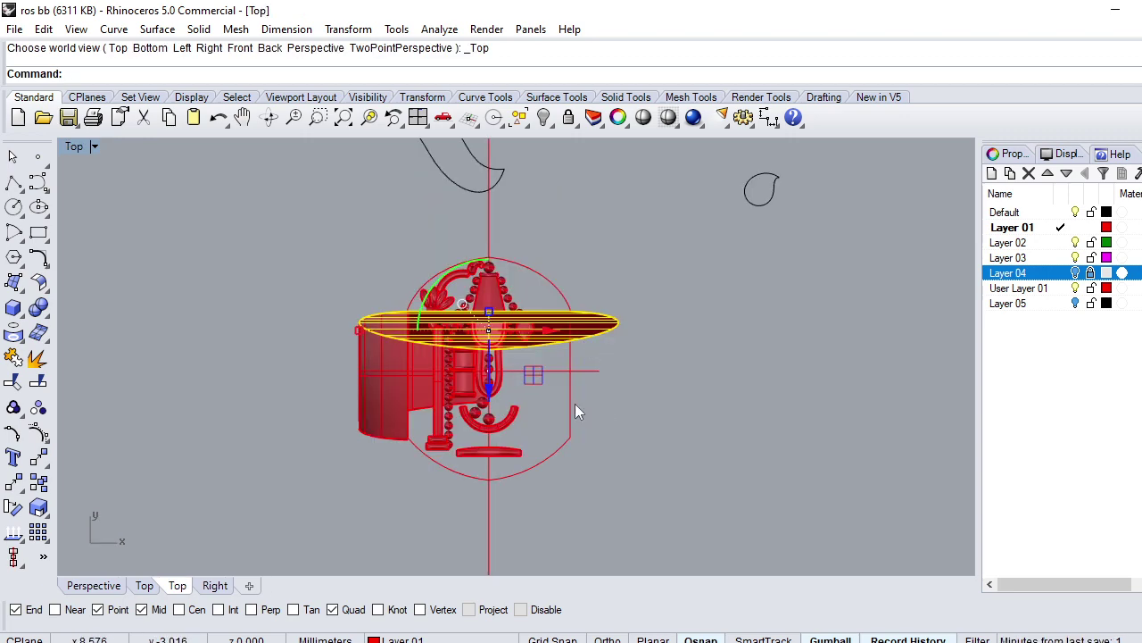
pyautogui.scroll(2, 538, 396)
pyautogui.scroll(2, 524, 381)
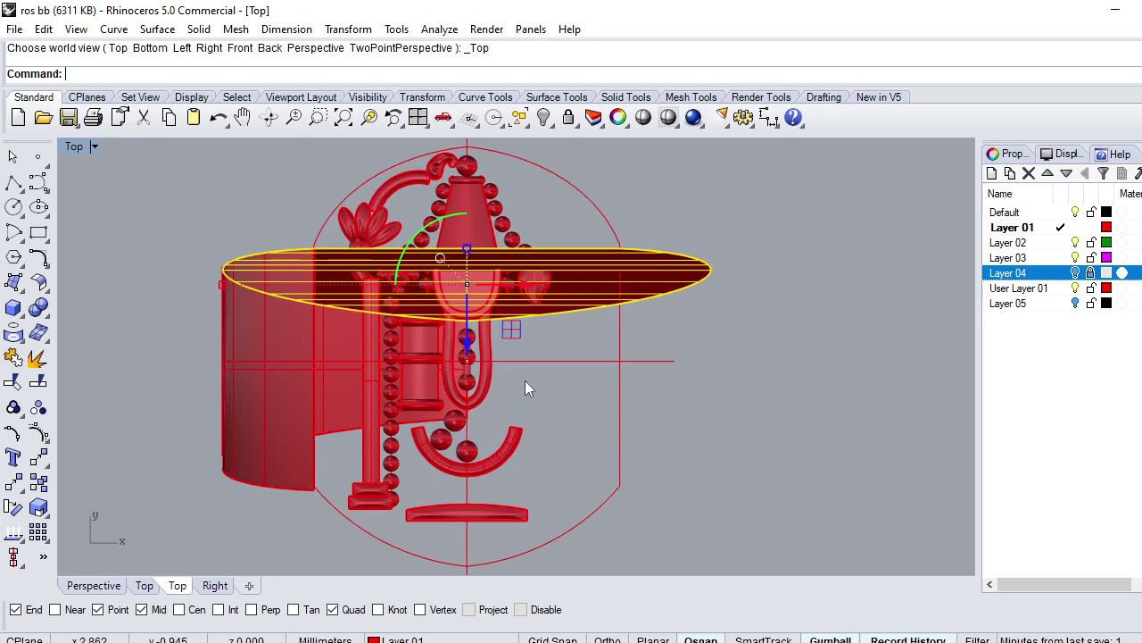
pyautogui.click(266, 421)
pyautogui.scroll(-3, 407, 424)
pyautogui.hotkey('ctrl', 'a')
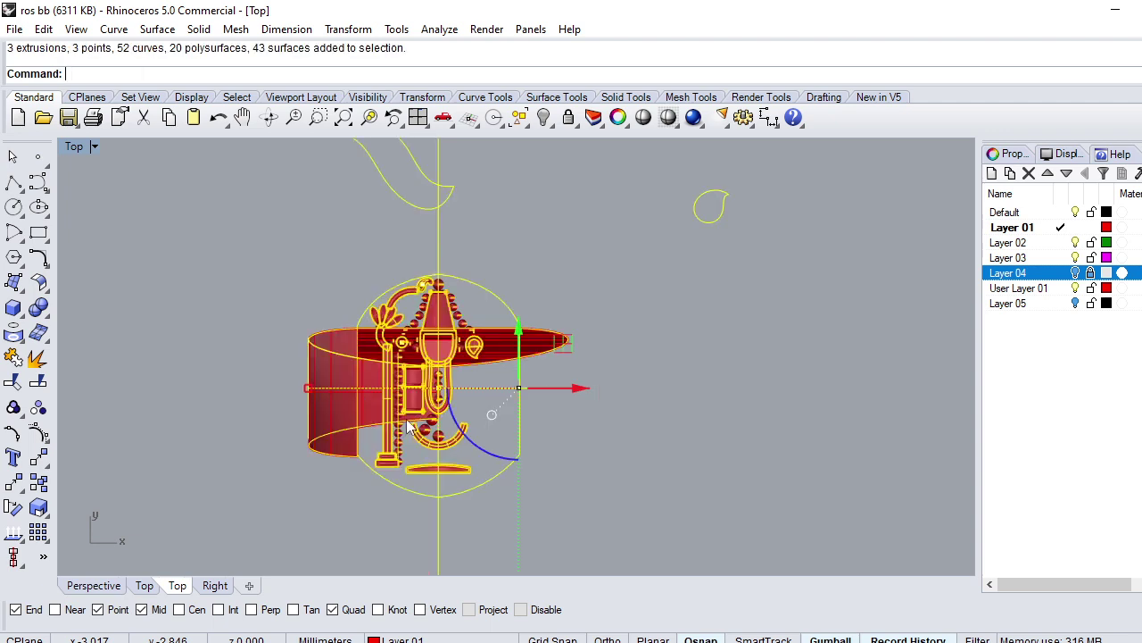
pyautogui.keyDown('ctrl'); pyautogui.click(407, 425); pyautogui.keyUp('ctrl')
pyautogui.hotkey('ctrl', 'h')
# Step: Mirror the ring band across its end to create the other half
pyautogui.click(398, 394)
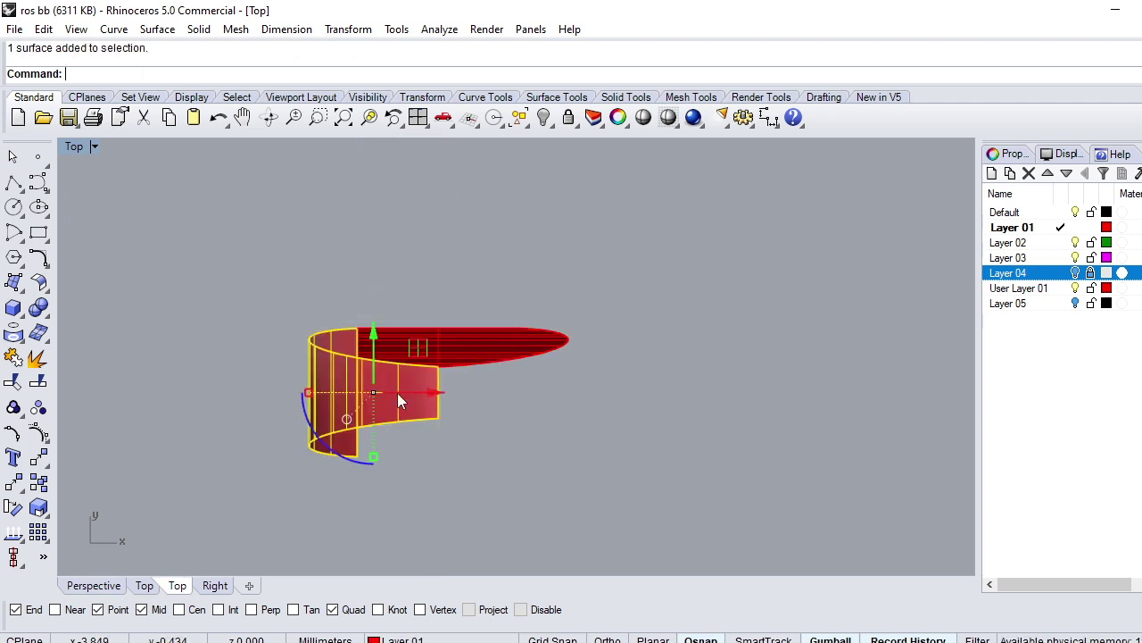
pyautogui.write('Mirror')
pyautogui.press('Return')
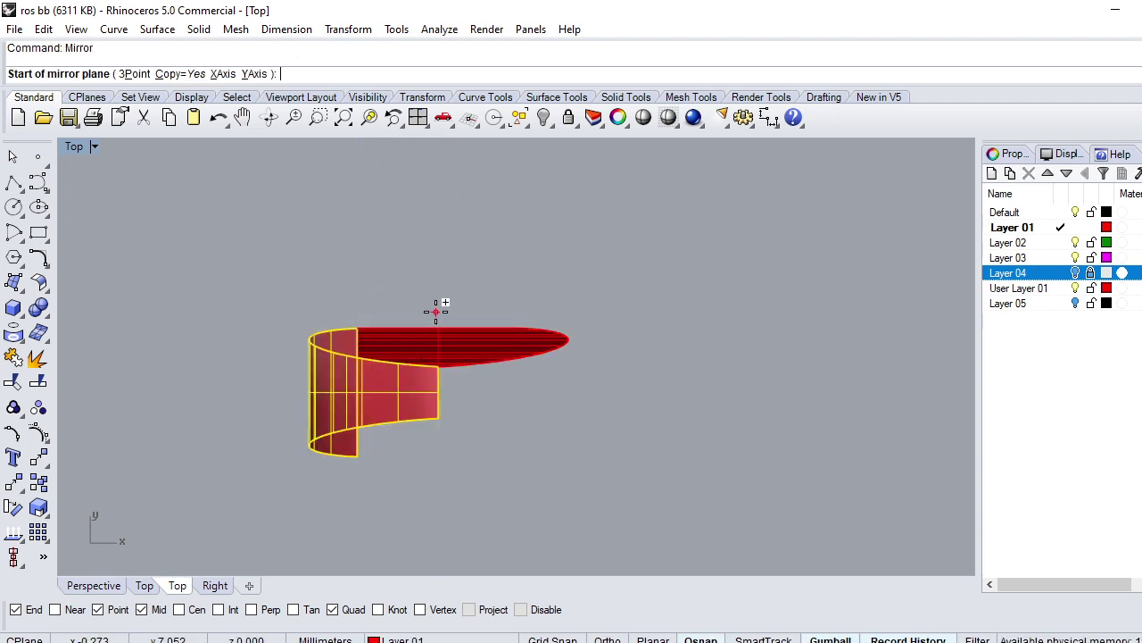
pyautogui.click(438, 367)
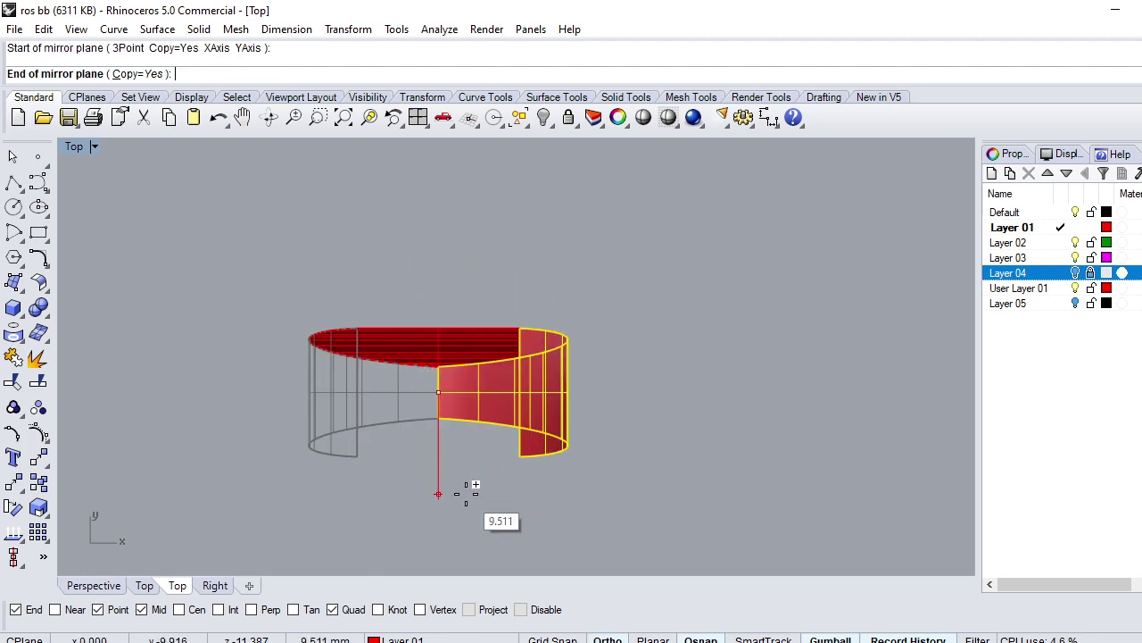
pyautogui.click(466, 485)
# Step: Begin a line from the origin, then cancel it
pyautogui.write('ine')
pyautogui.press('Return')
pyautogui.write('0')
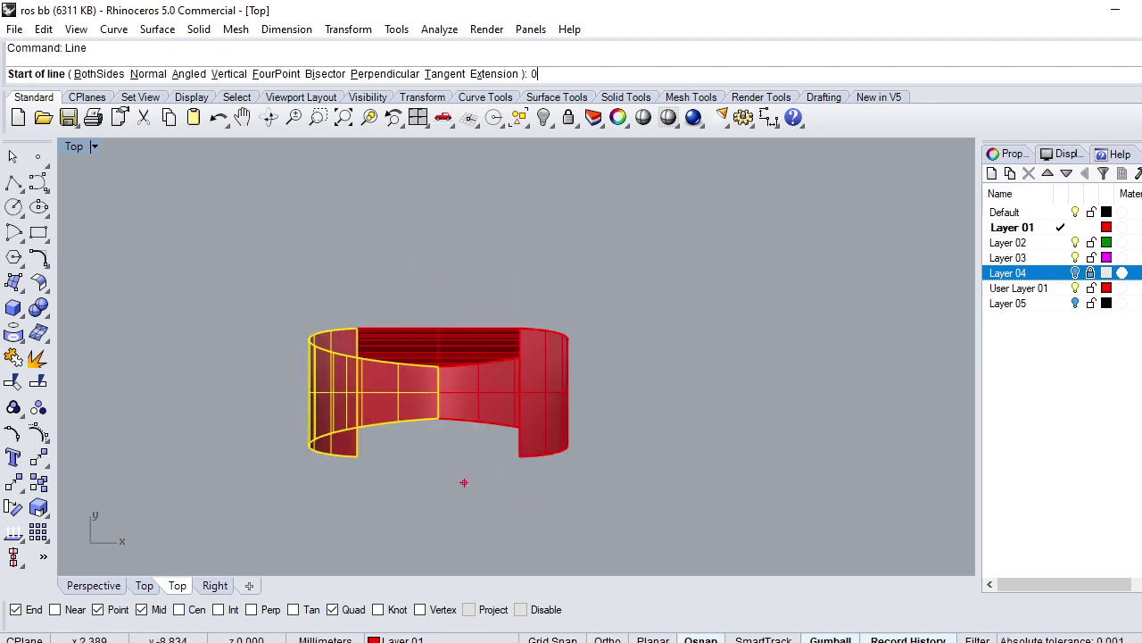
pyautogui.press('Return')
pyautogui.scroll(2, 463, 483)
pyautogui.scroll(3, 461, 484)
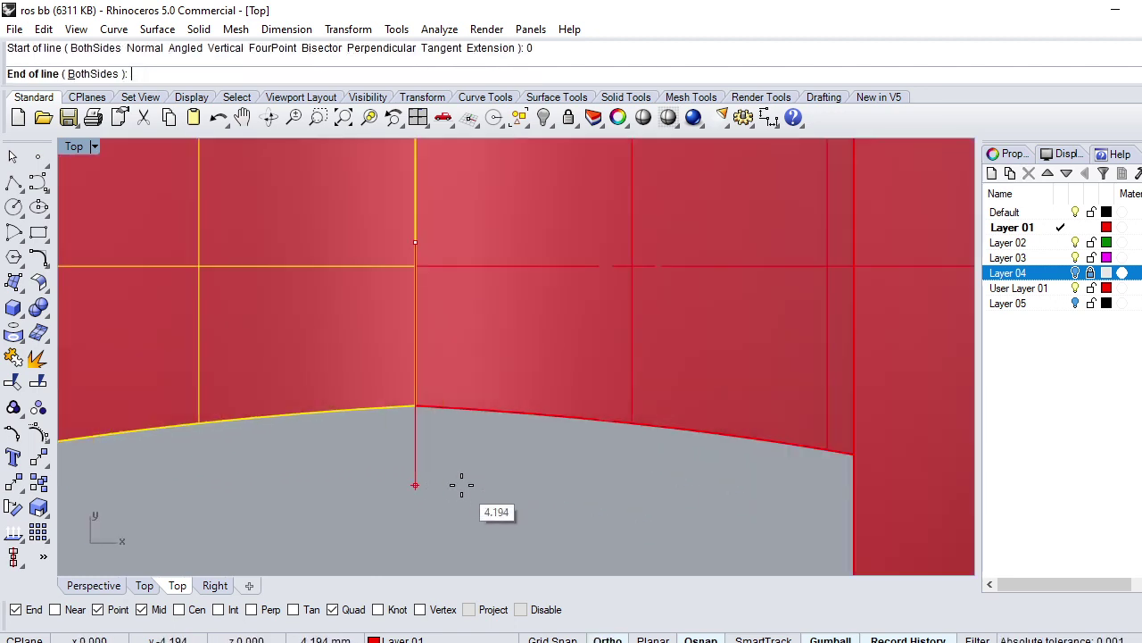
pyautogui.scroll(2, 461, 485)
pyautogui.scroll(-2, 458, 485)
pyautogui.scroll(-3, 459, 485)
pyautogui.scroll(-2, 459, 485)
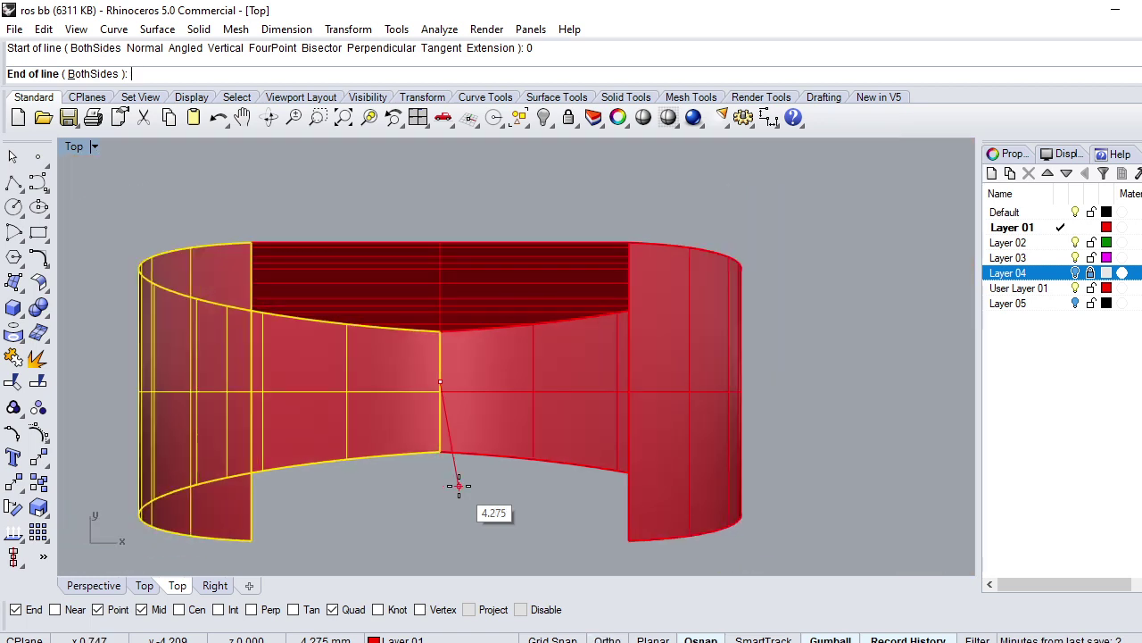
pyautogui.press('Escape')
# Step: Mirror the top cap surface across the centre to place a copy at the bottom
pyautogui.click(465, 285)
pyautogui.scroll(-2, 482, 313)
pyautogui.write('Mi')
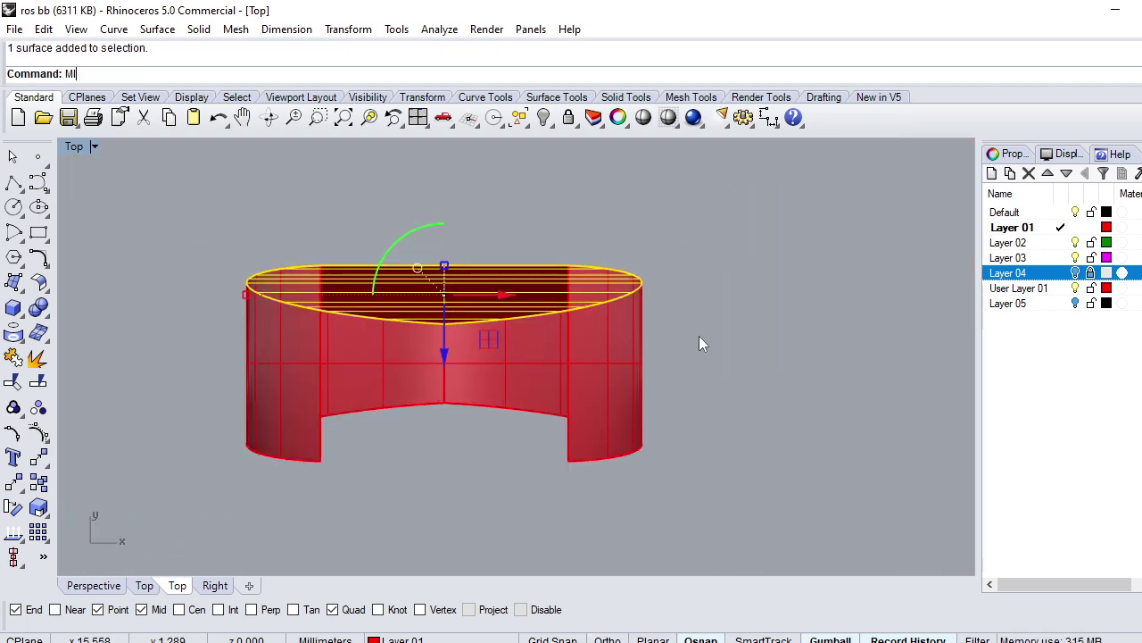
pyautogui.write('rror')
pyautogui.press('Return')
pyautogui.press('Return')
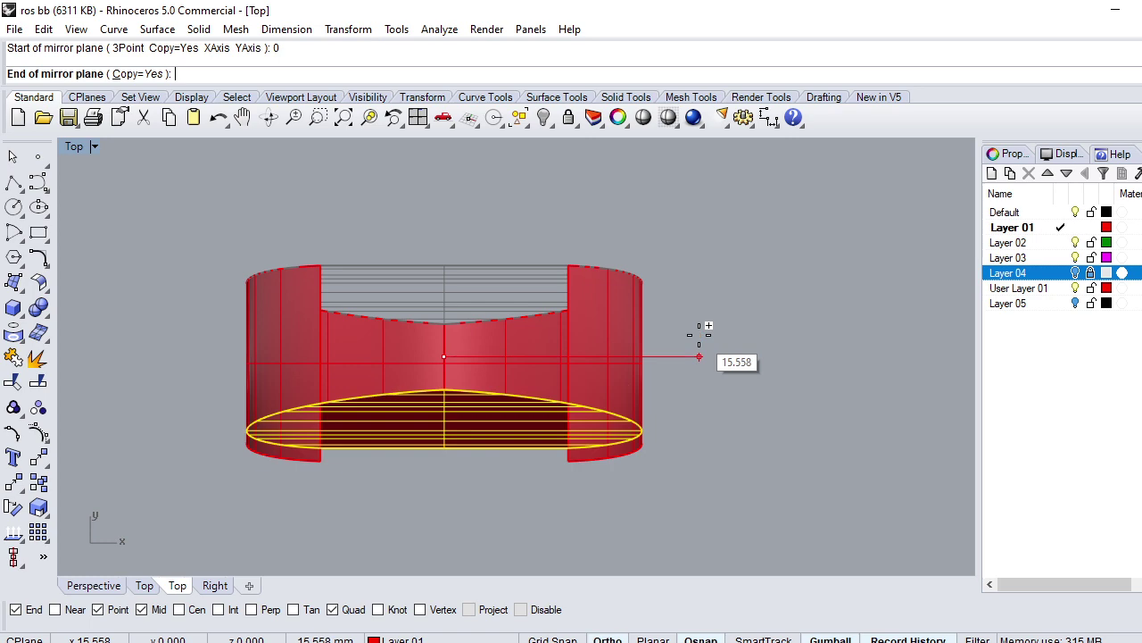
pyautogui.press('Escape')
pyautogui.press('Return')
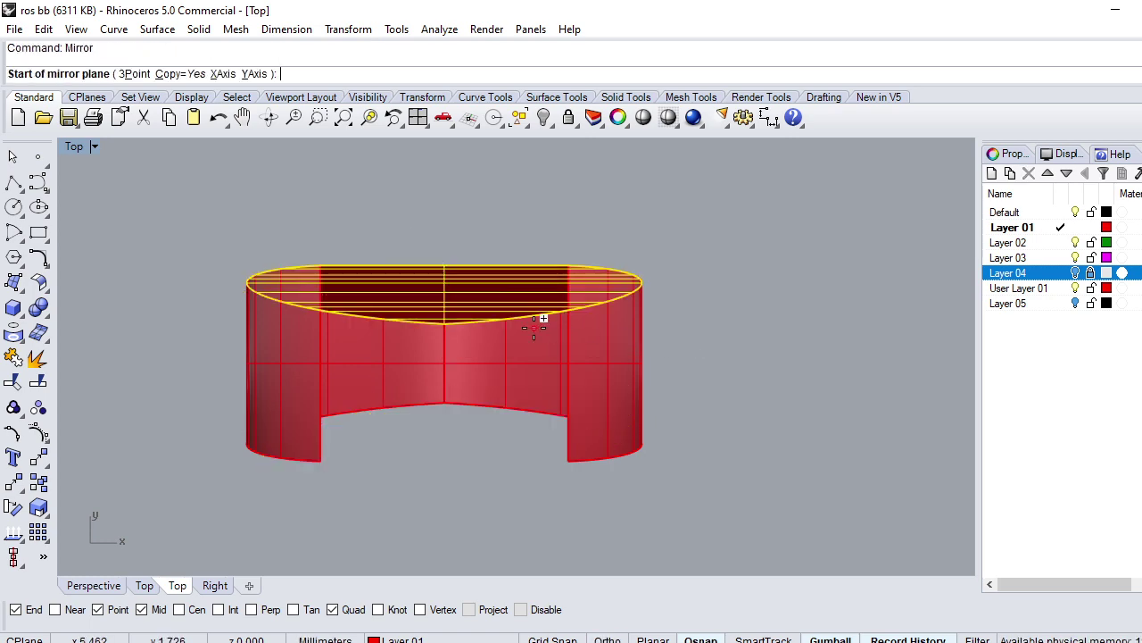
pyautogui.click(327, 361)
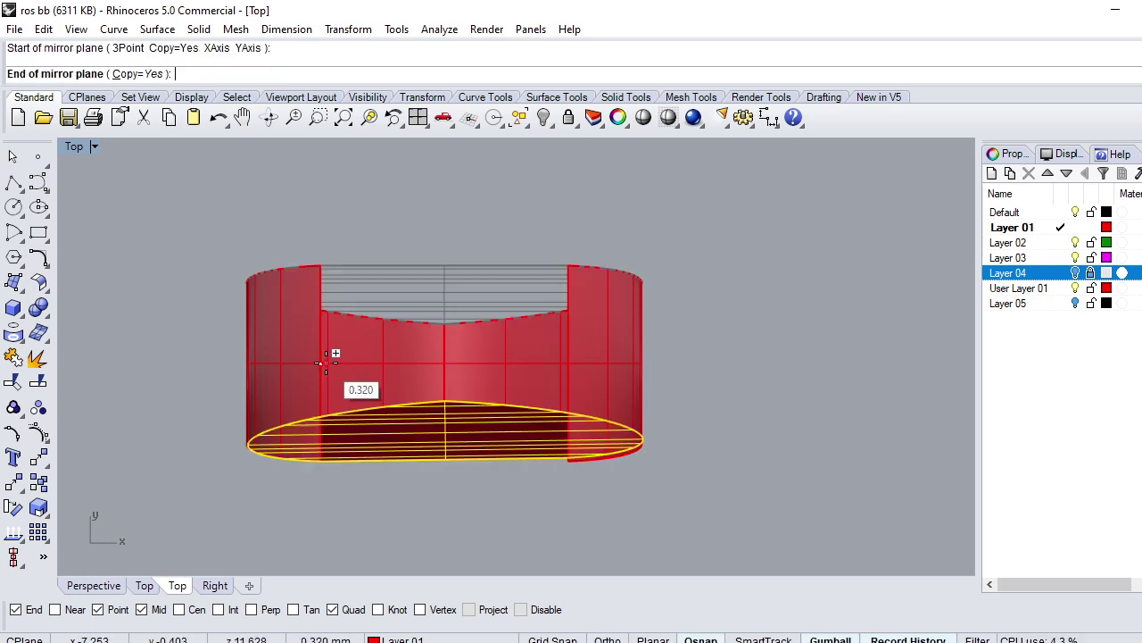
pyautogui.click(731, 382)
pyautogui.click(689, 452)
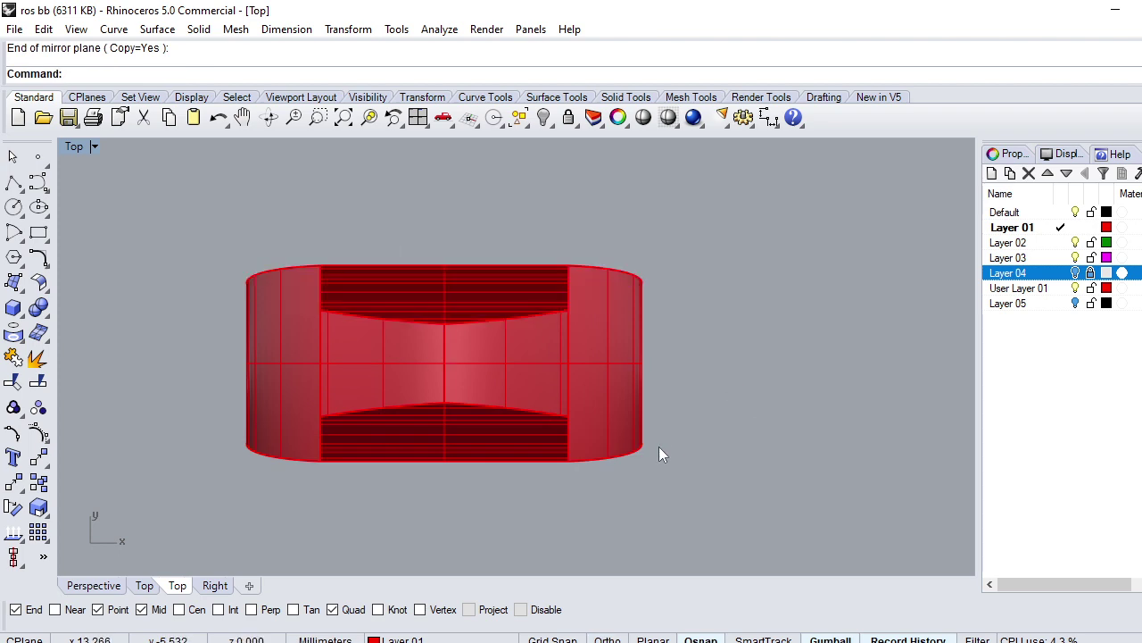
pyautogui.hotkey('ctrl', 'F4')
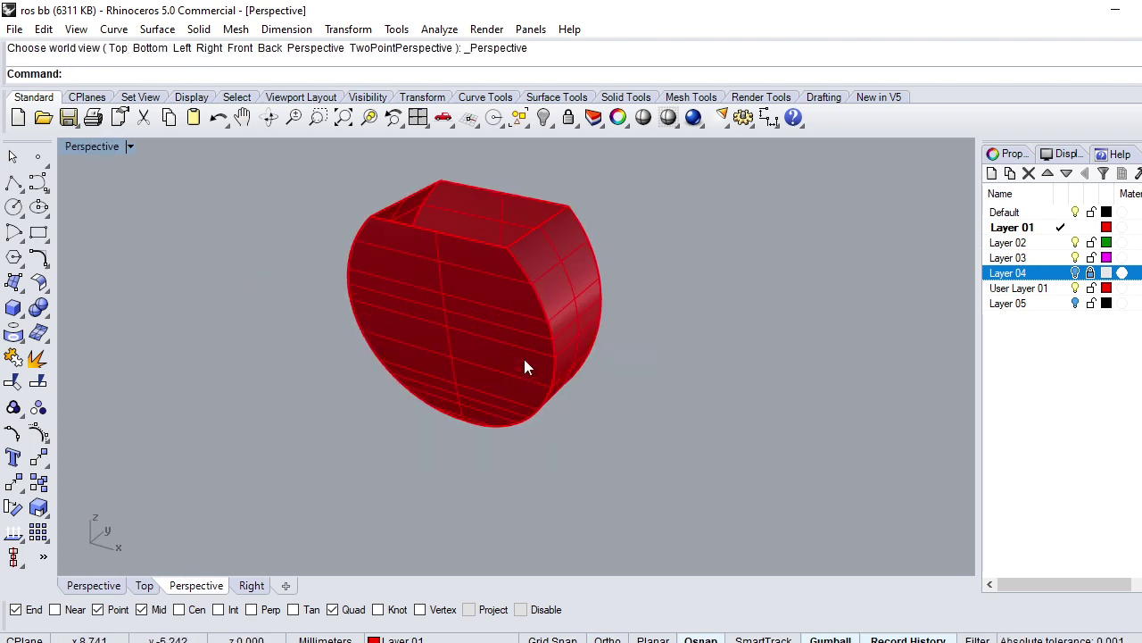
# Step: In Front view, draw a horizontal BothSides line through the origin across the ring
pyautogui.moveTo(408, 331)
pyautogui.mouseDown(button='right')
pyautogui.moveTo(517, 309)
pyautogui.moveTo(688, 300)
pyautogui.moveTo(596, 296)
pyautogui.mouseUp(button='right')
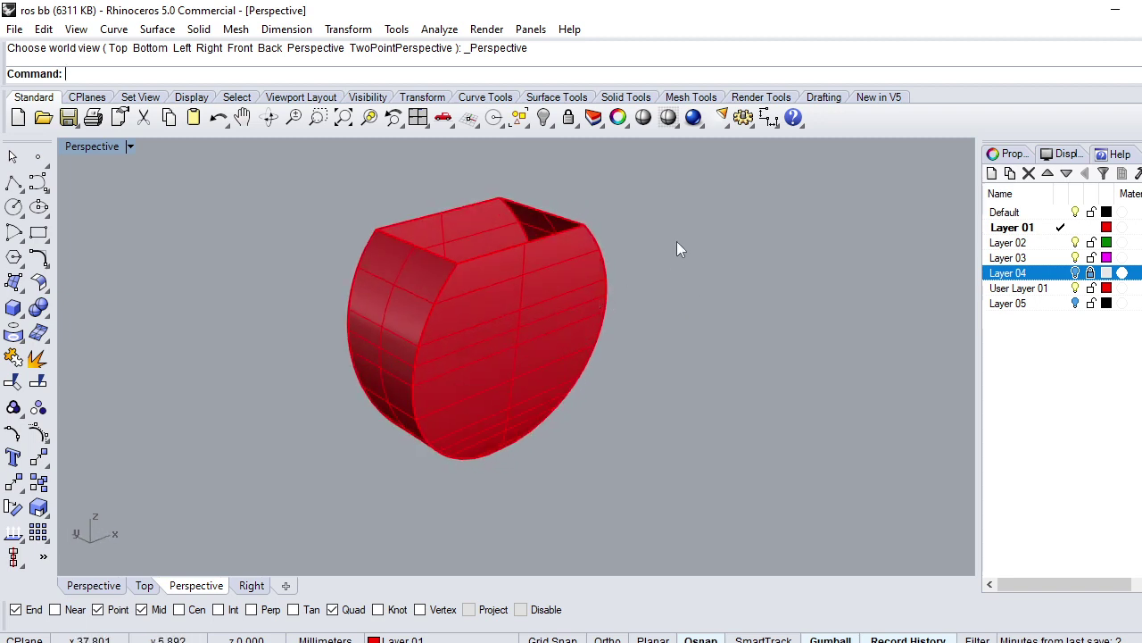
pyautogui.hotkey('ctrl', 'F2')
pyautogui.write('L')
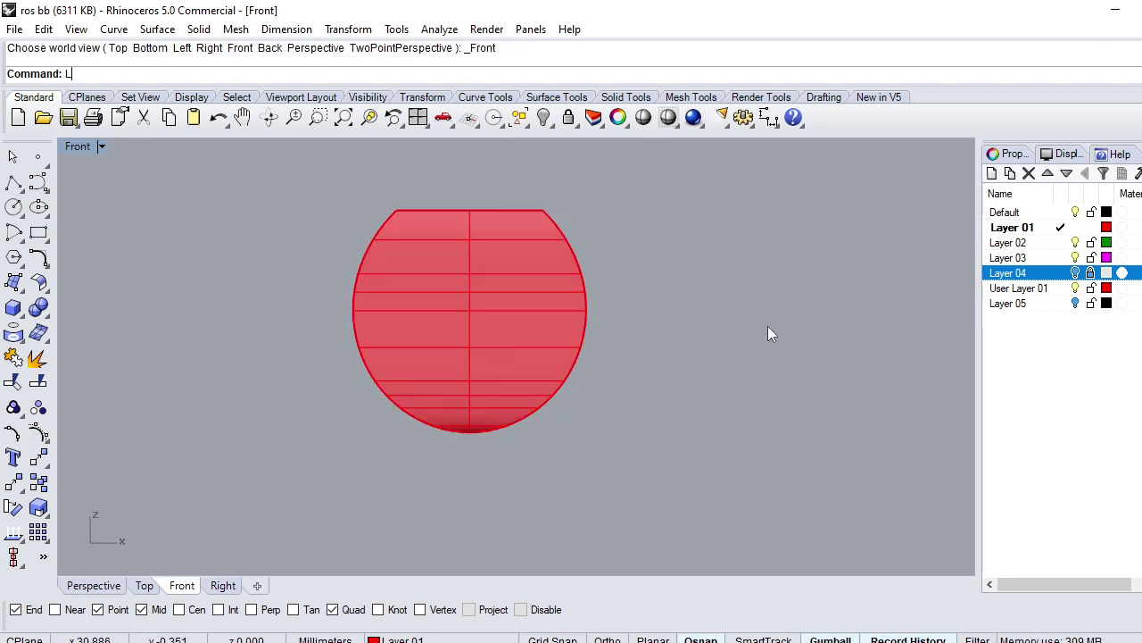
pyautogui.write('ine')
pyautogui.press('Return')
pyautogui.press('Return')
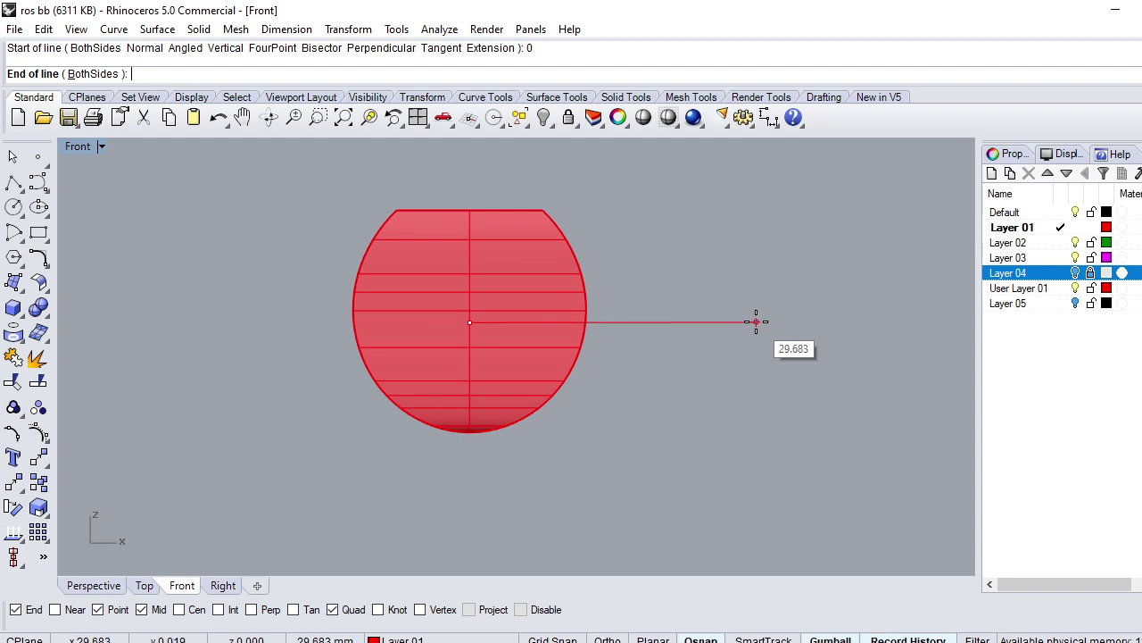
pyautogui.write('b')
# Step: Draw a circle centred at the origin
pyautogui.press('Return')
pyautogui.click(788, 354)
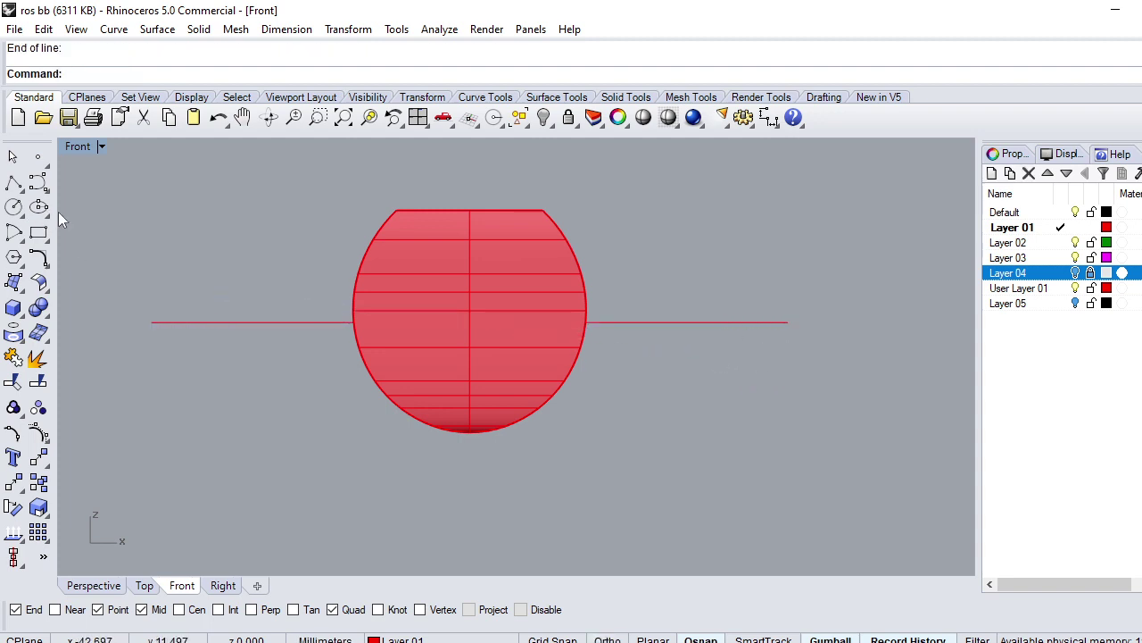
pyautogui.click(14, 207)
pyautogui.write('0')
pyautogui.press('Return')
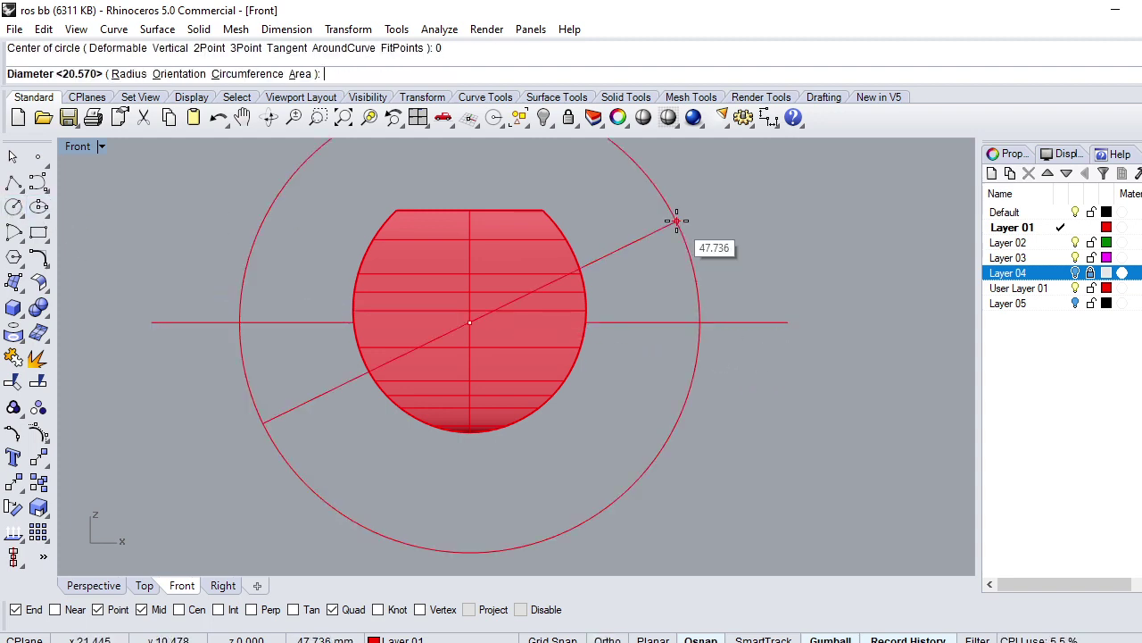
pyautogui.press('Return')
pyautogui.scroll(3, 565, 226)
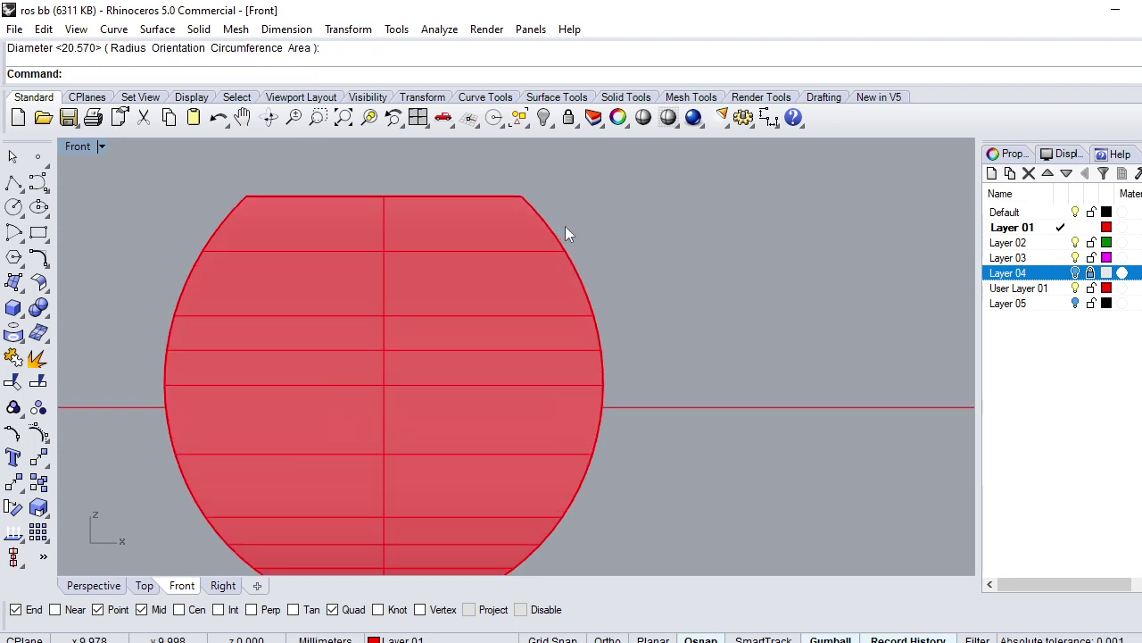
# Step: Select the circle and ring surfaces and attempt Cap, which fails
pyautogui.moveTo(708, 184); pyautogui.dragTo(197, 244)
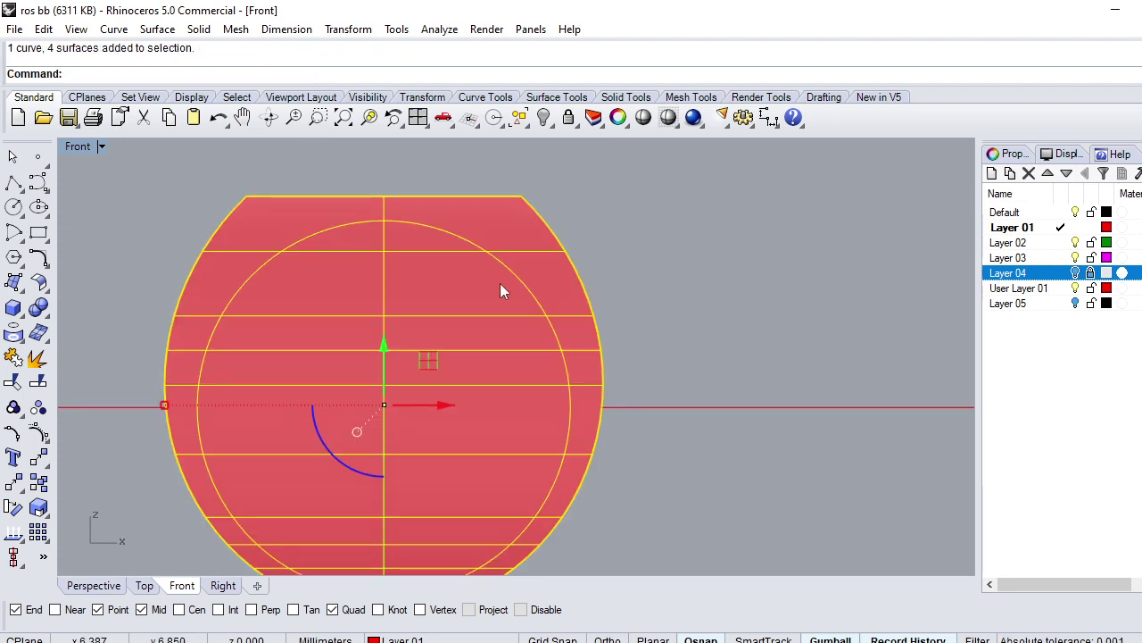
pyautogui.write('C')
pyautogui.write('p')
pyautogui.press('Return')
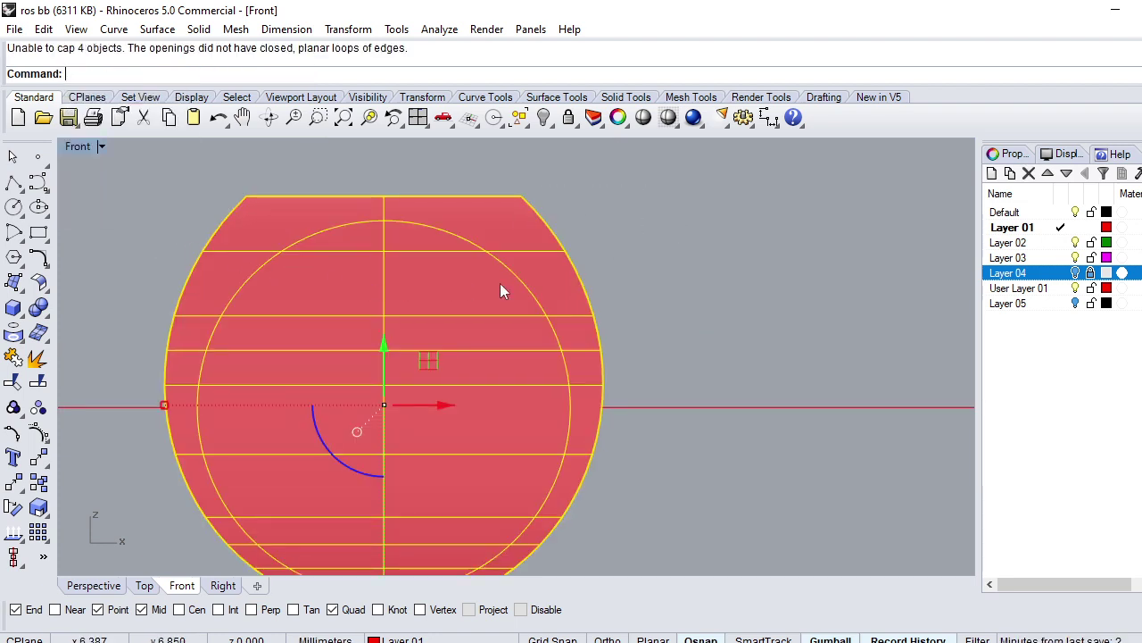
pyautogui.press('Escape')
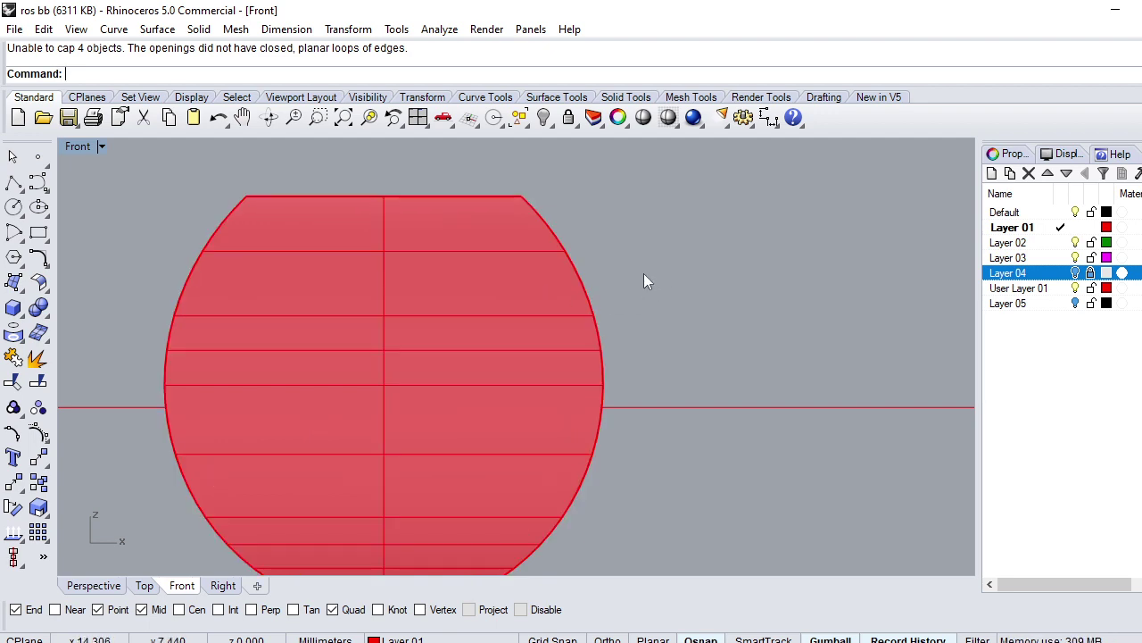
pyautogui.hotkey('ctrl', 'F1')
# Step: Join the three ring surfaces and cap them into a closed solid
pyautogui.hotkey('ctrl', 'F4')
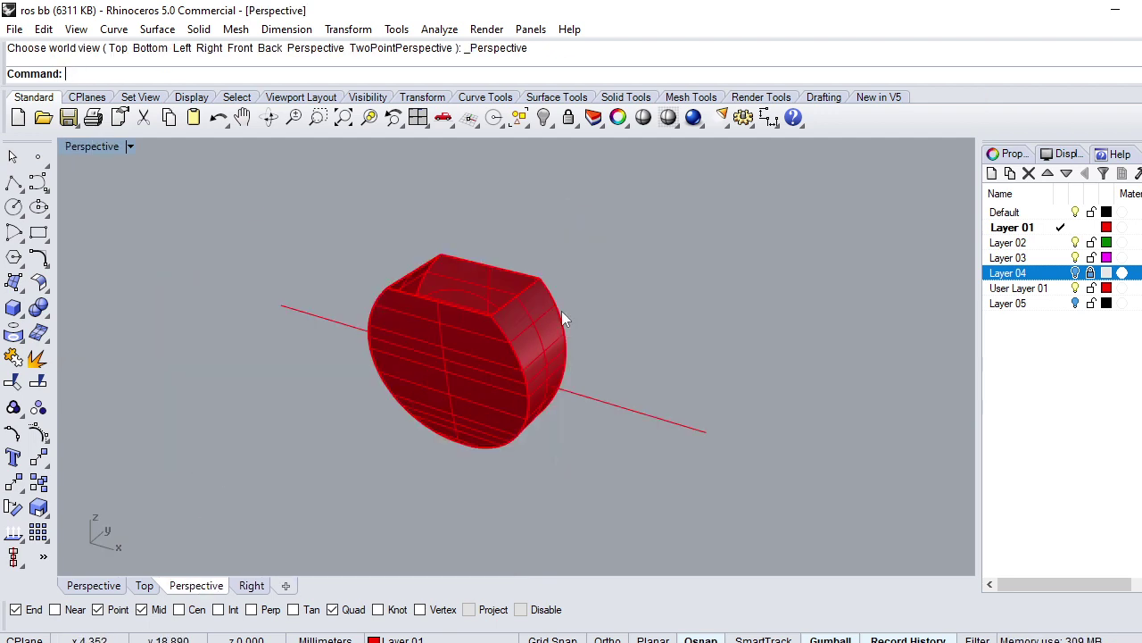
pyautogui.click(561, 312)
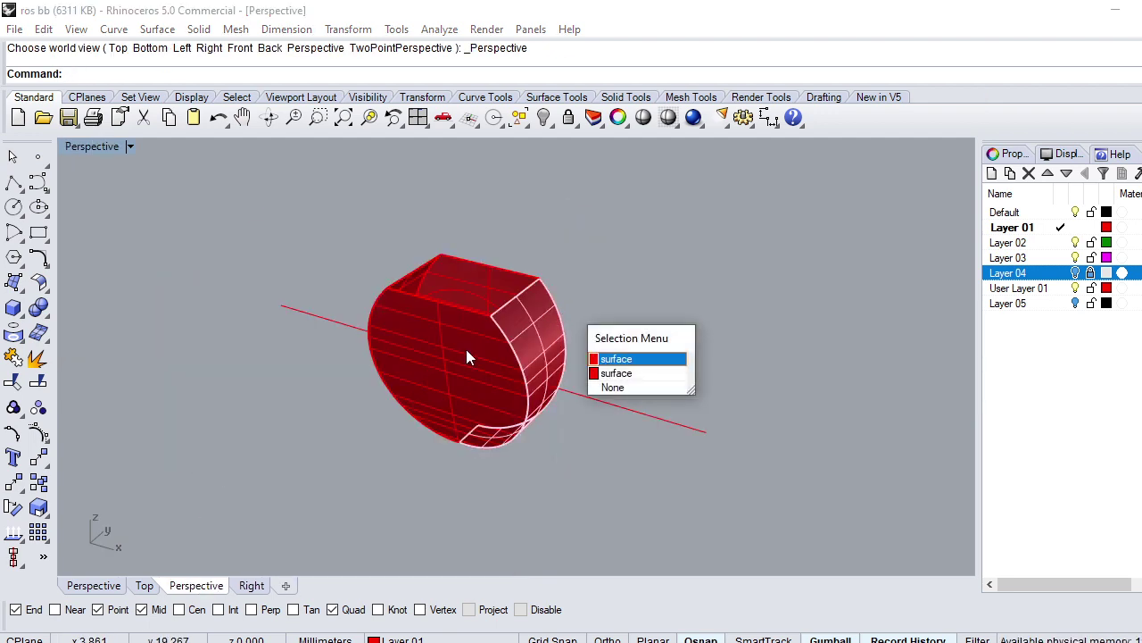
pyautogui.click(616, 373)
pyautogui.click(406, 294)
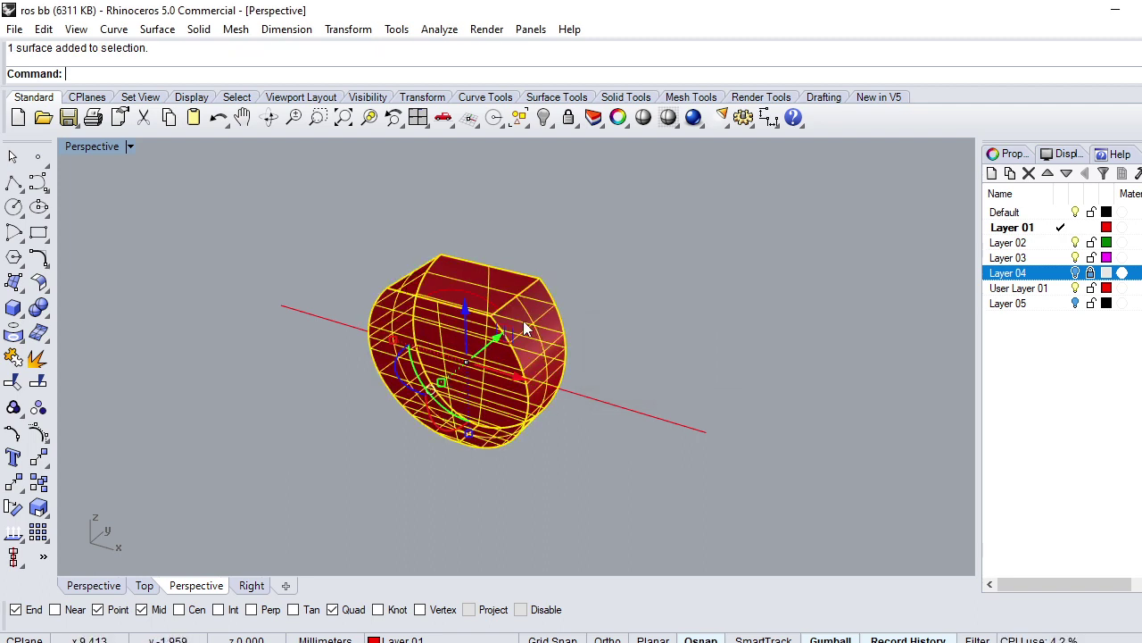
pyautogui.write('J')
pyautogui.press('Return')
pyautogui.scroll(1, 526, 327)
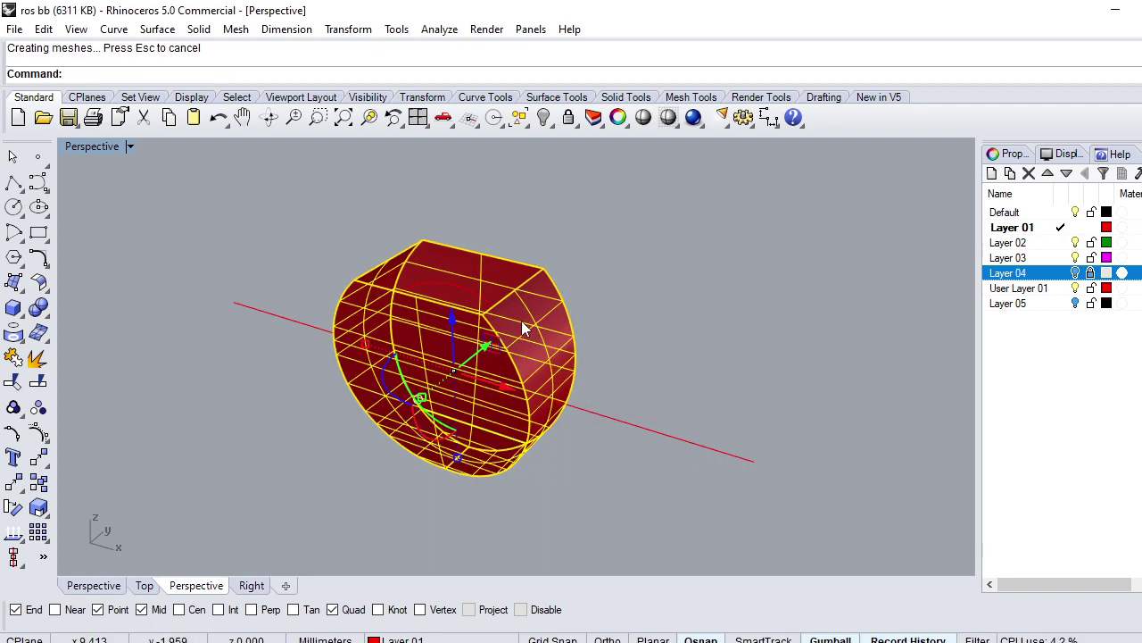
pyautogui.write('Cap')
pyautogui.press('Return')
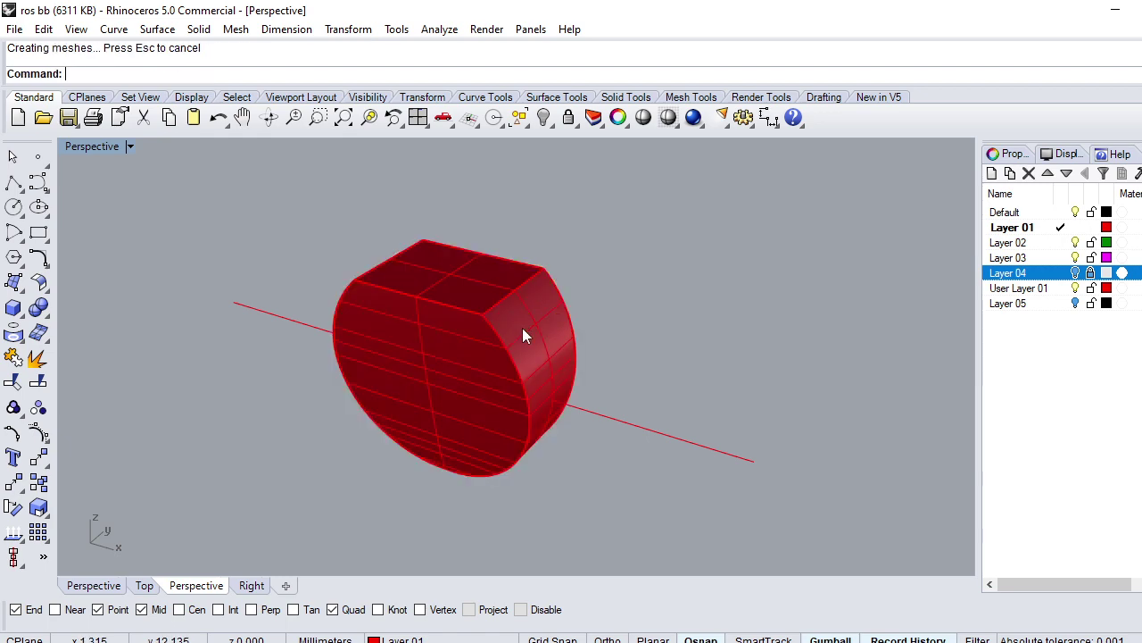
# Step: Show the Front view in Wireframe display and save the model to ros bb.3dm
pyautogui.write('F')
pyautogui.press('Return')
pyautogui.click(507, 330)
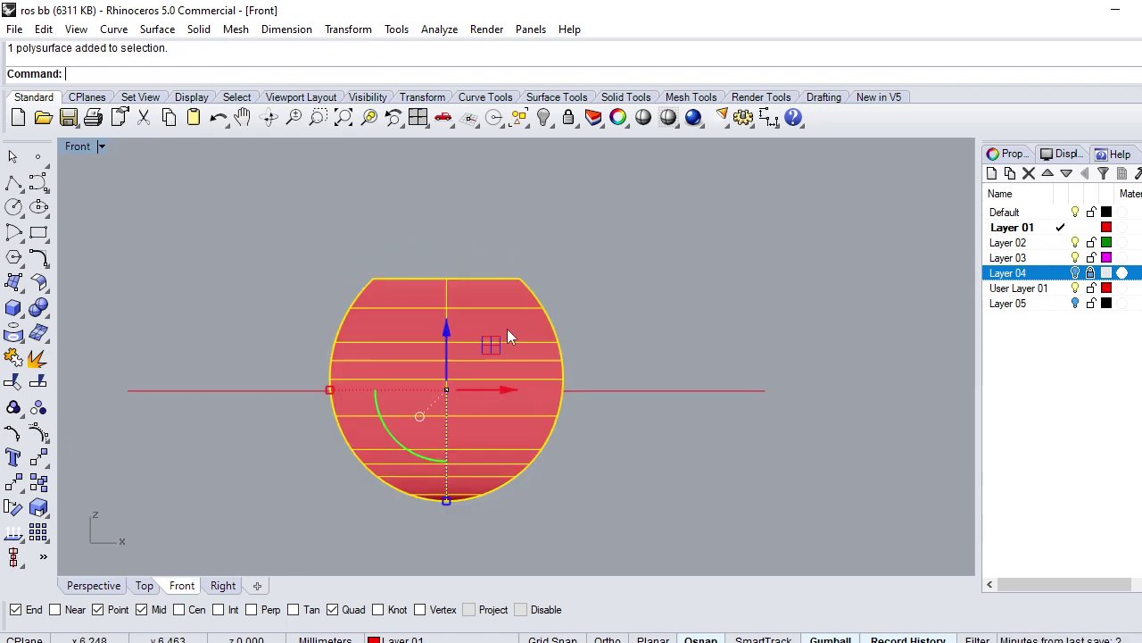
pyautogui.click(193, 215)
pyautogui.click(93, 152)
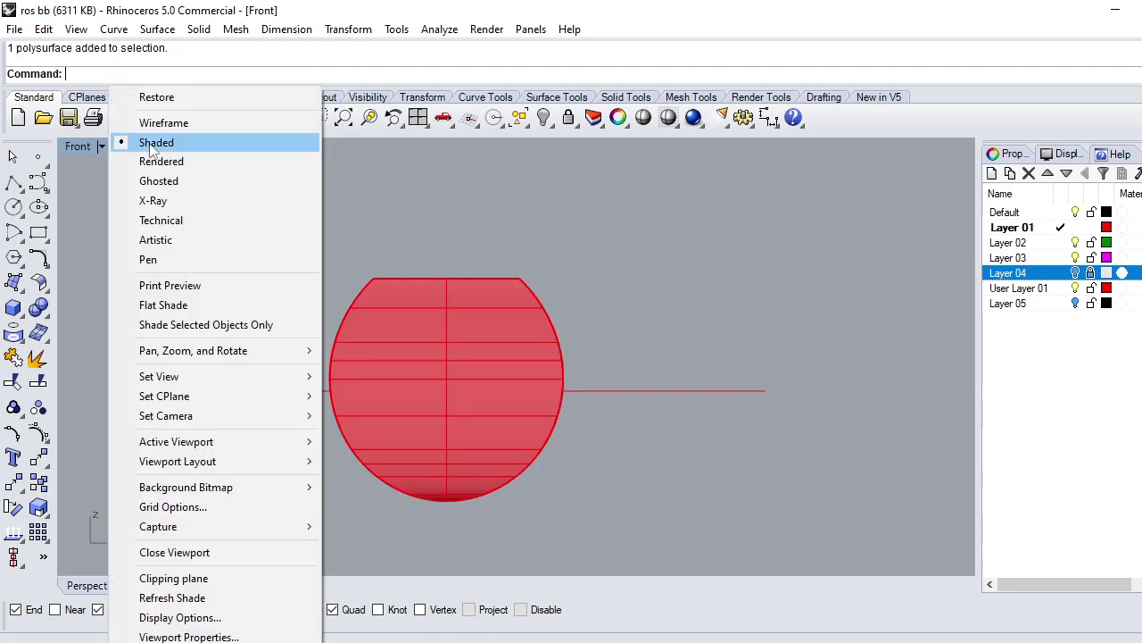
pyautogui.click(157, 143)
pyautogui.click(89, 148)
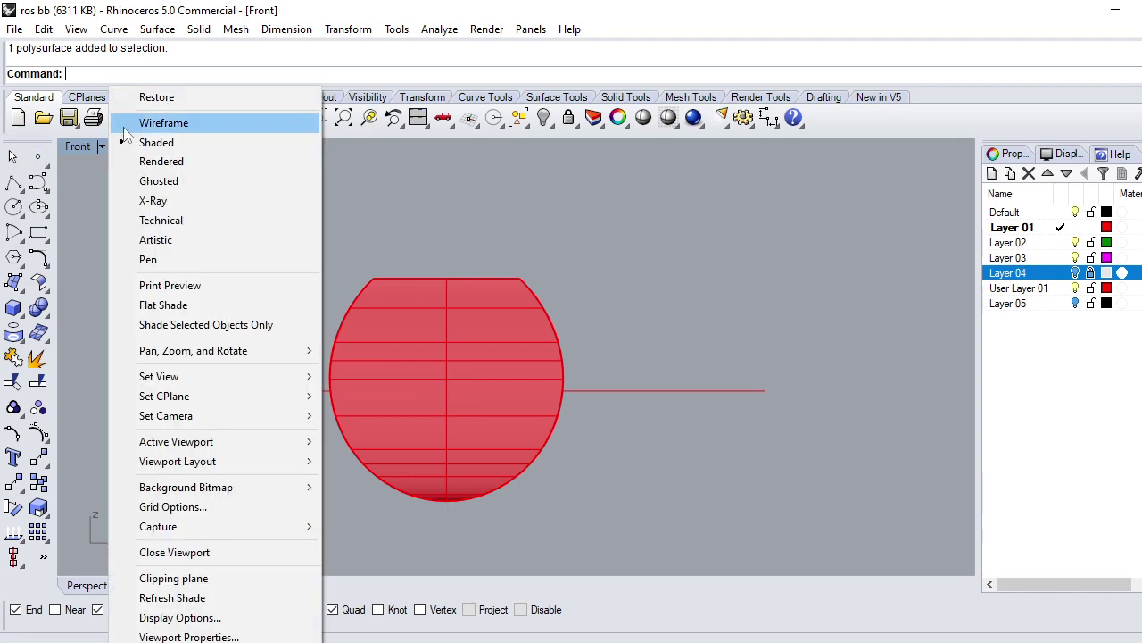
pyautogui.click(131, 121)
pyautogui.scroll(2, 405, 292)
pyautogui.hotkey('ctrl', 's')
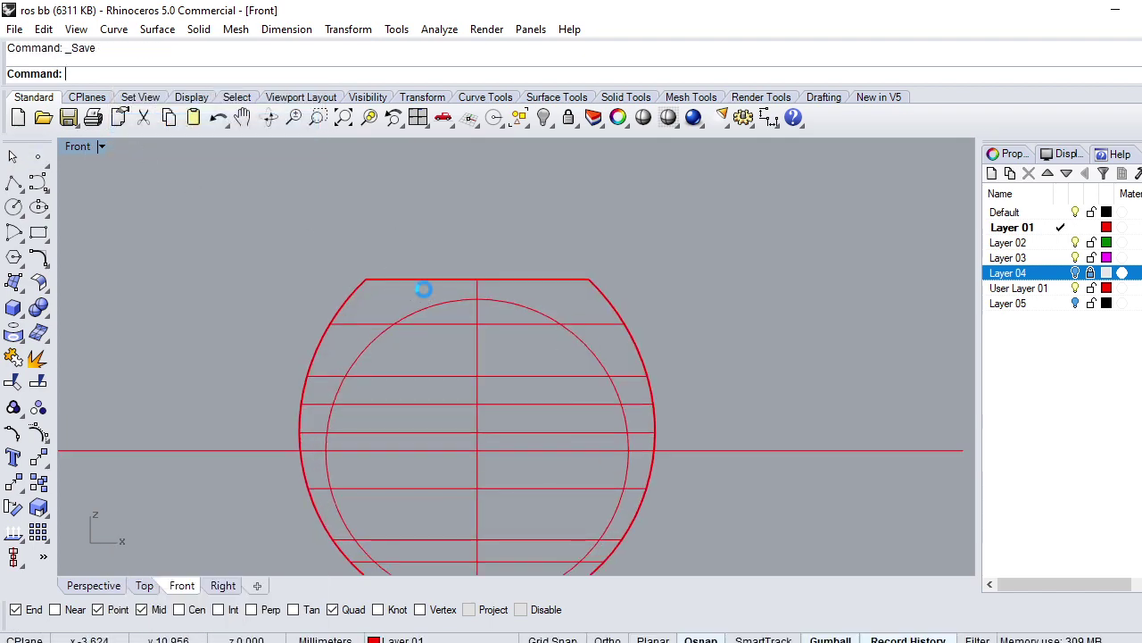
# Step: Split the ring polysurface with the circle and delete the inner disc
pyautogui.click(479, 364)
pyautogui.press('Return')
pyautogui.click(416, 320)
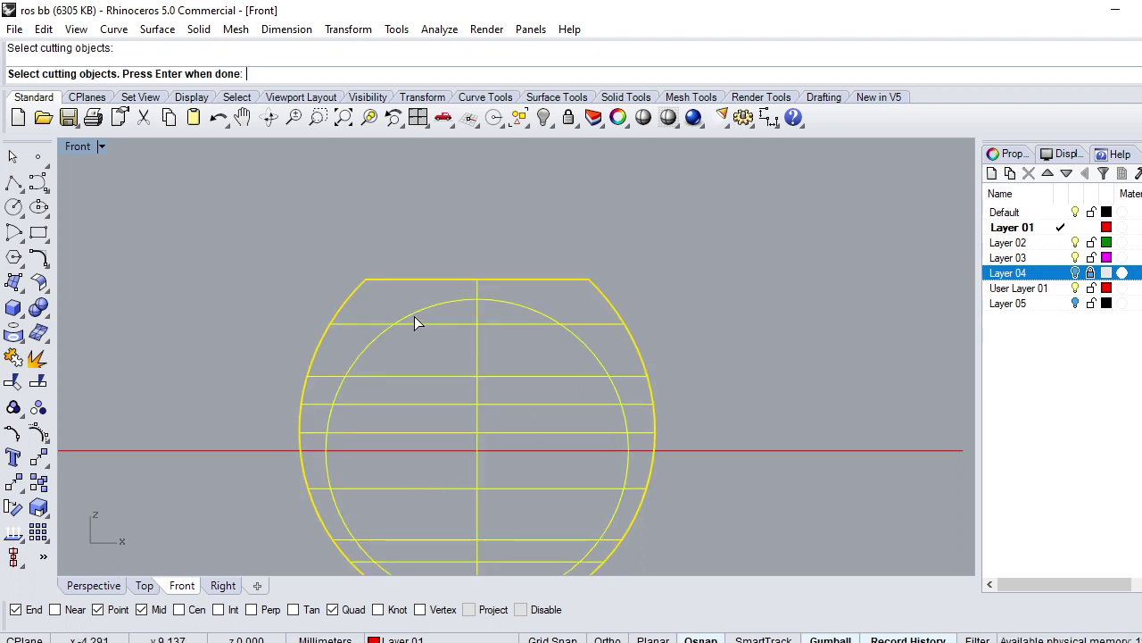
pyautogui.press('Return')
pyautogui.click(432, 333)
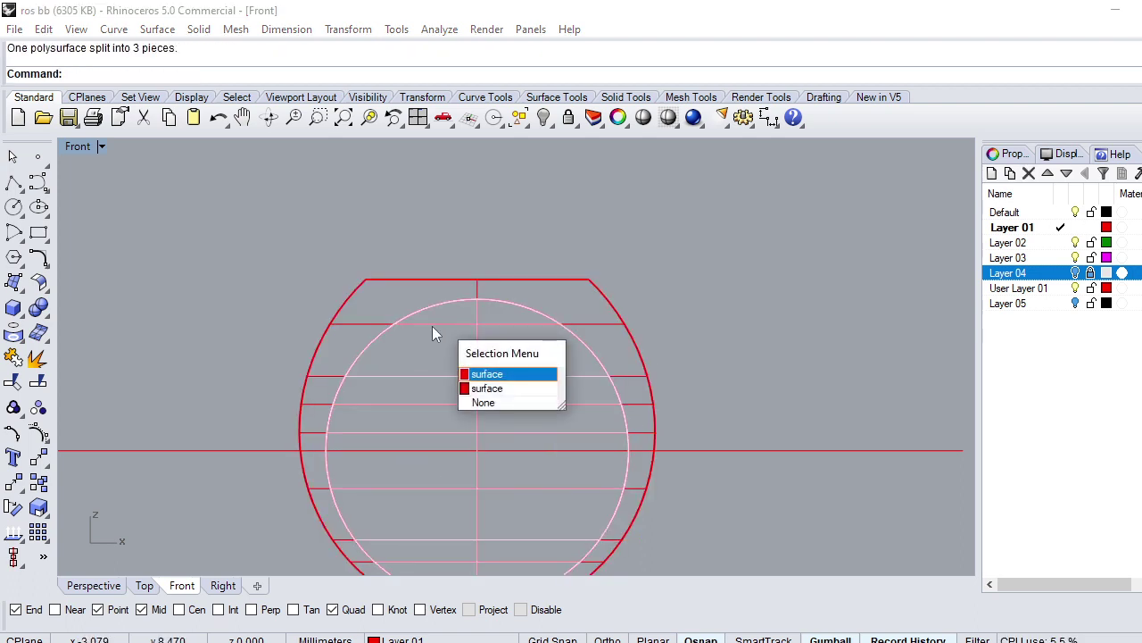
pyautogui.press('Return')
pyautogui.press('Delete')
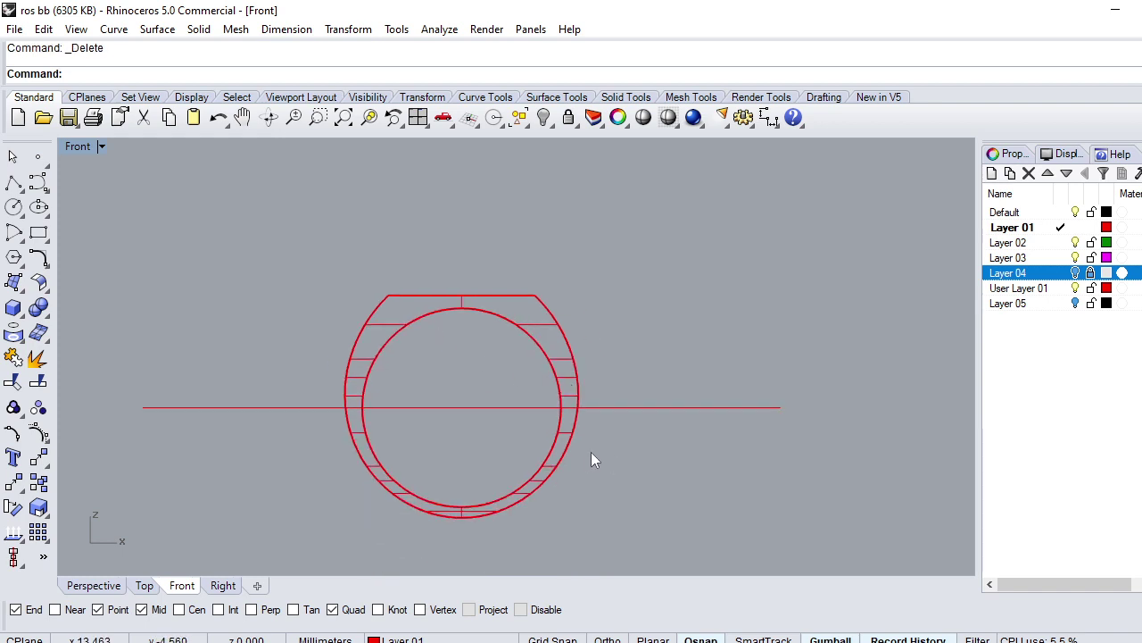
# Step: Split the ring into halves with the horizontal line and try capping the lower half
pyautogui.click(562, 464)
pyautogui.write('split')
pyautogui.press('Return')
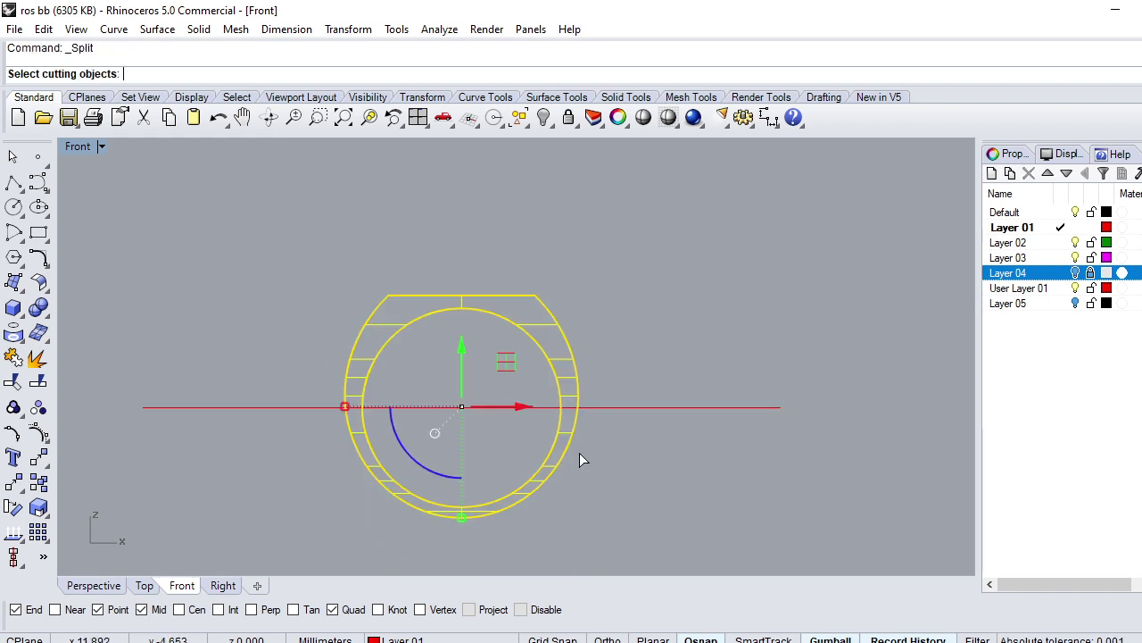
pyautogui.moveTo(670, 340); pyautogui.dragTo(622, 451)
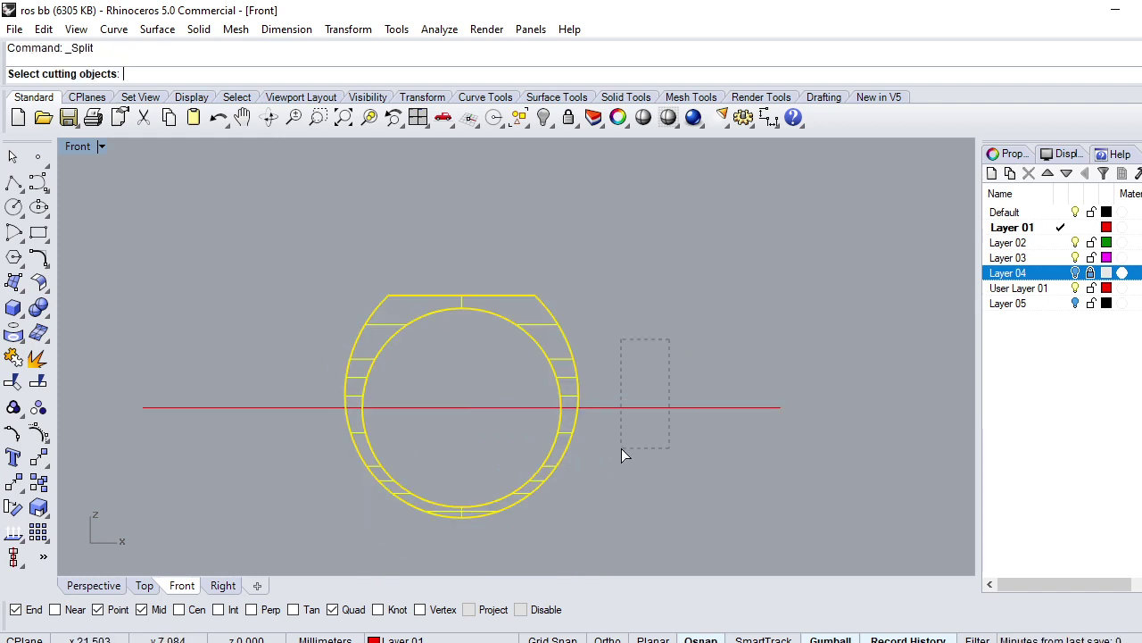
pyautogui.press('Return')
pyautogui.click(541, 486)
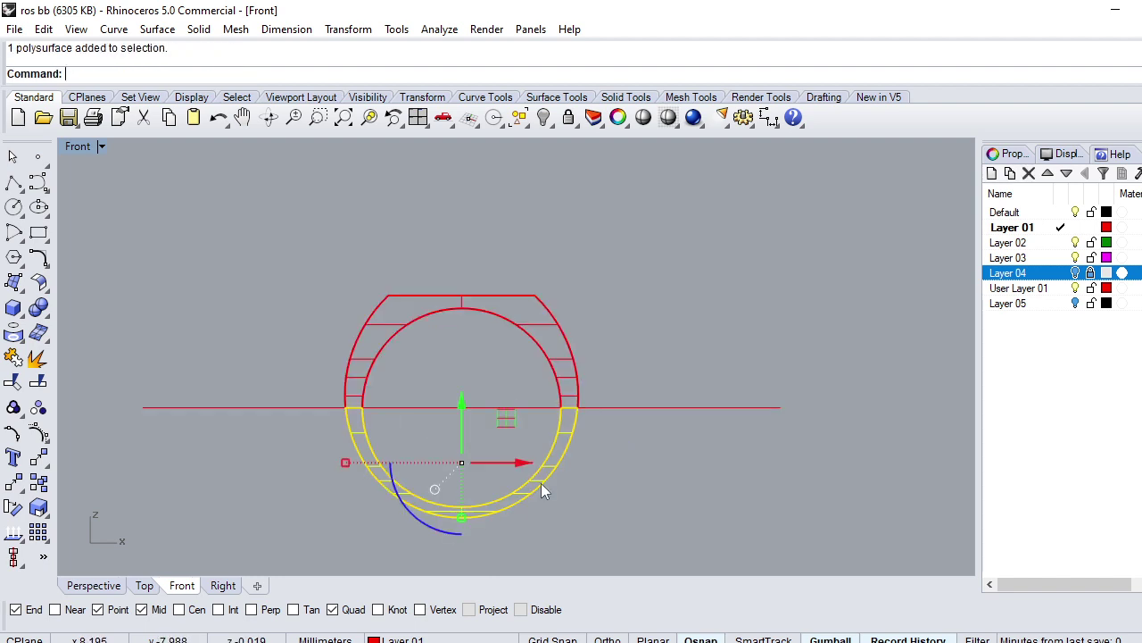
pyautogui.write('C')
pyautogui.write('p')
pyautogui.press('Return')
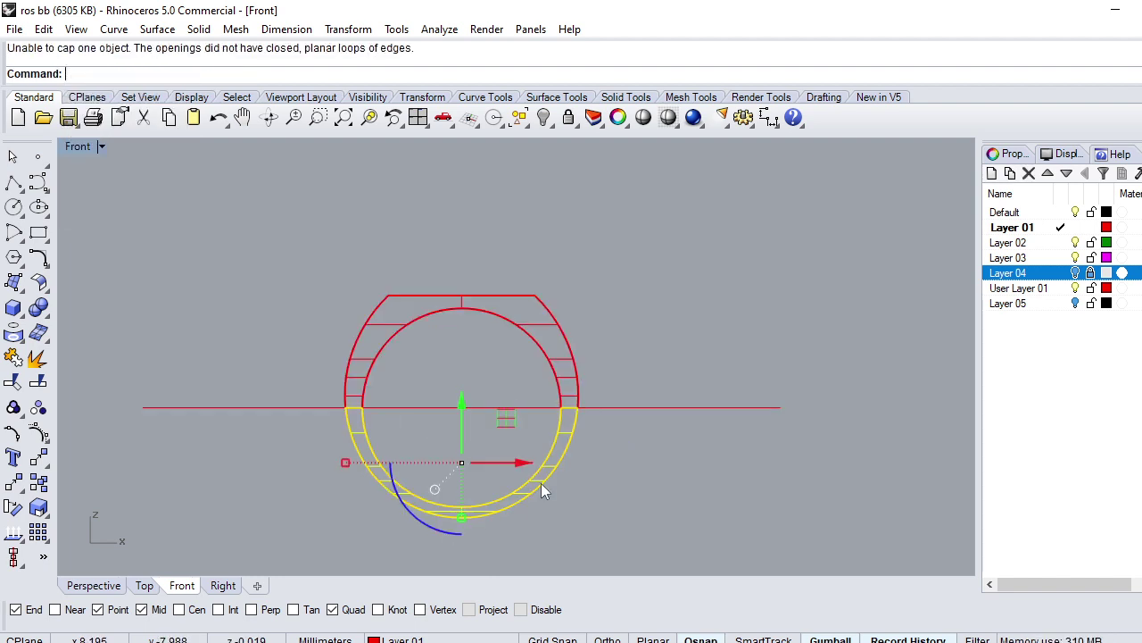
# Step: In shaded Perspective view, explode the other ring half into 5 surfaces
pyautogui.write('Top')
pyautogui.press('Return')
pyautogui.write('Perspective TwoPointPerspective ): _Perspective')
pyautogui.press('Return')
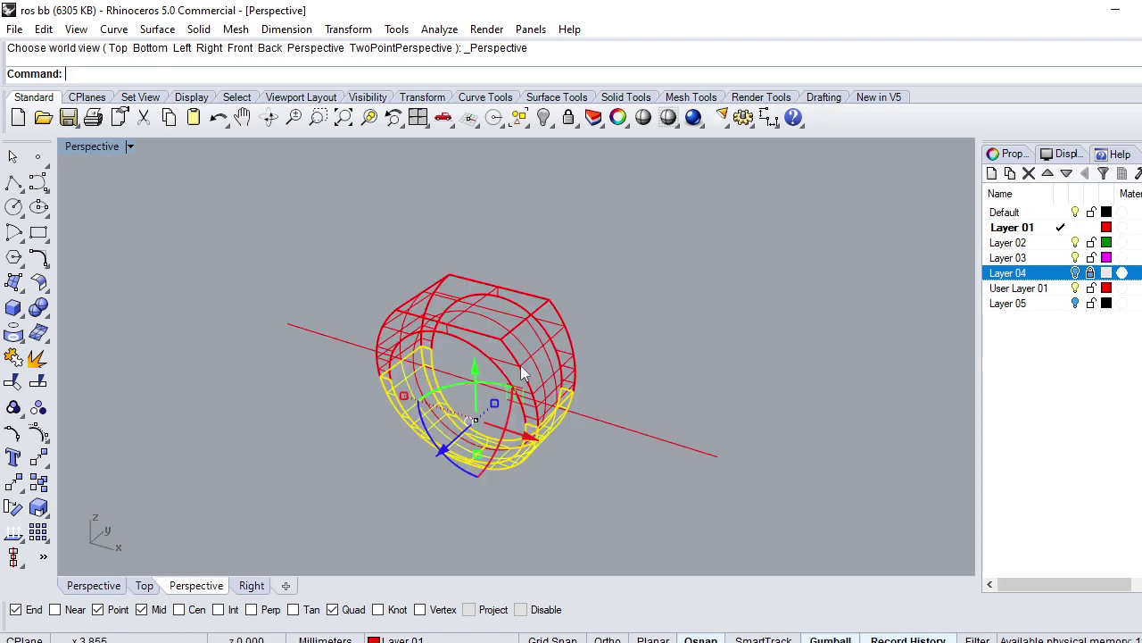
pyautogui.scroll(3, 535, 351)
pyautogui.click(518, 332)
pyautogui.click(130, 146)
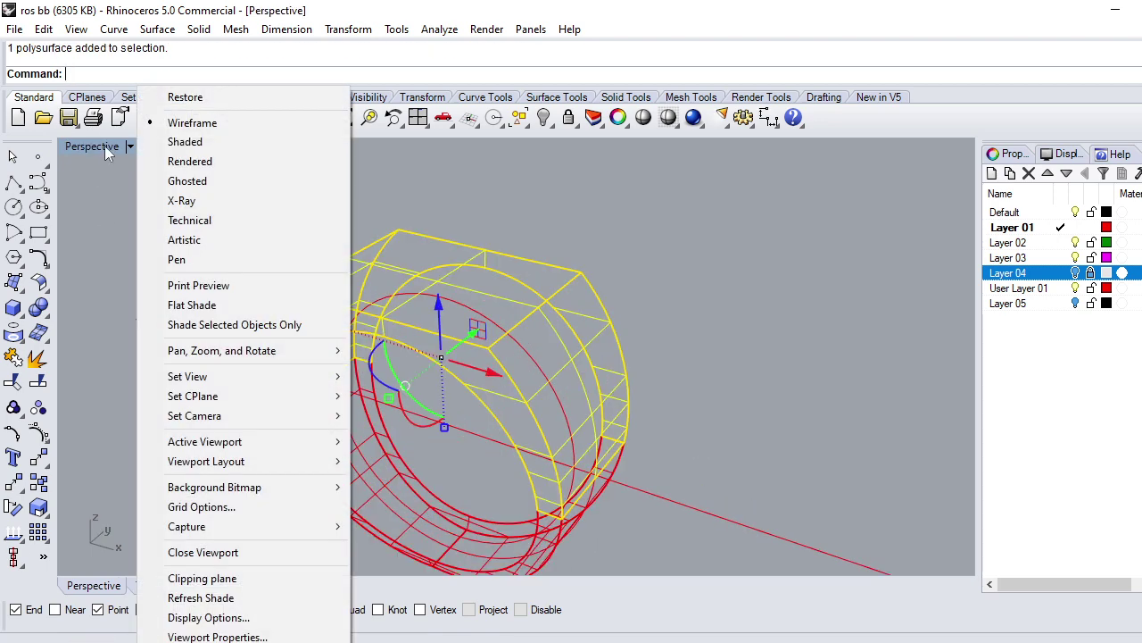
pyautogui.click(178, 140)
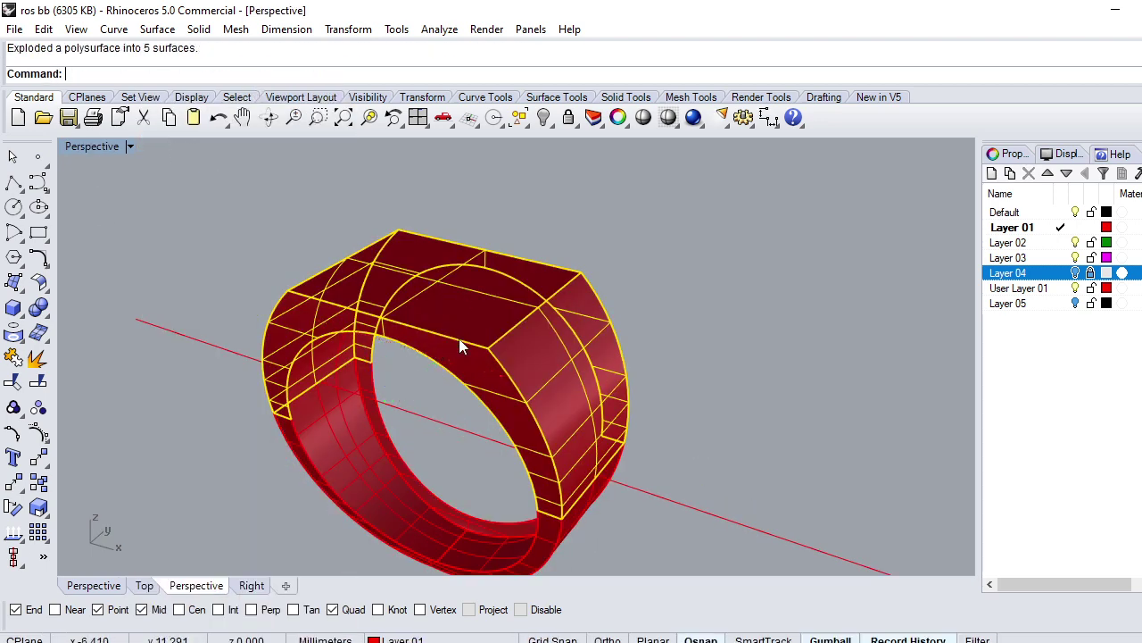
pyautogui.press('Escape')
pyautogui.click(491, 298)
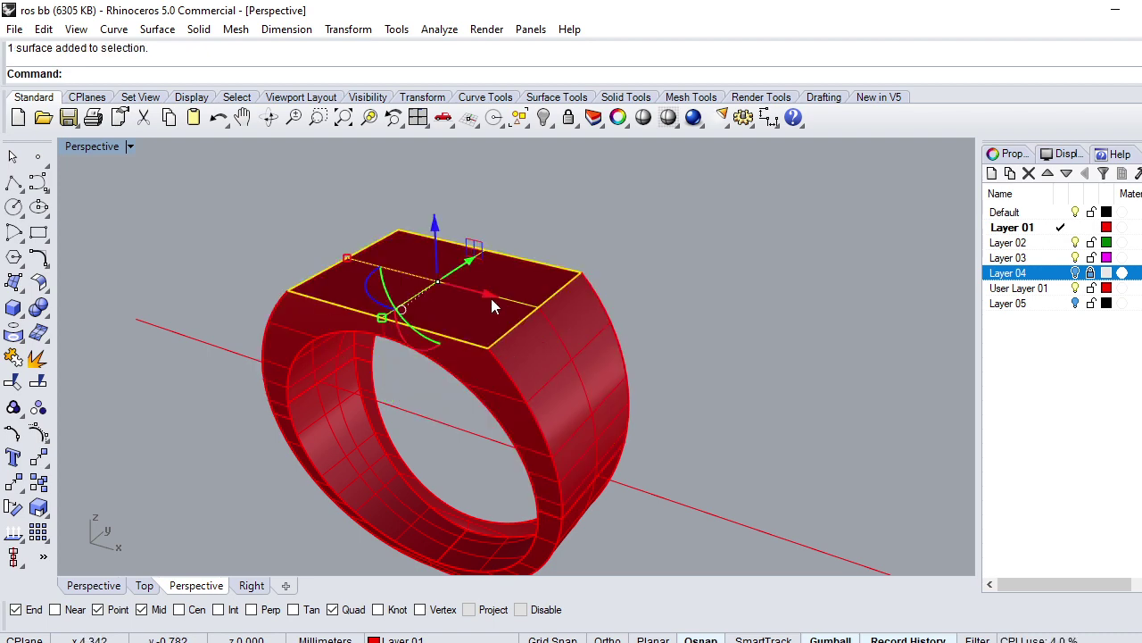
# Step: Delete the ring's top face and orbit around to inspect the result
pyautogui.press('Delete')
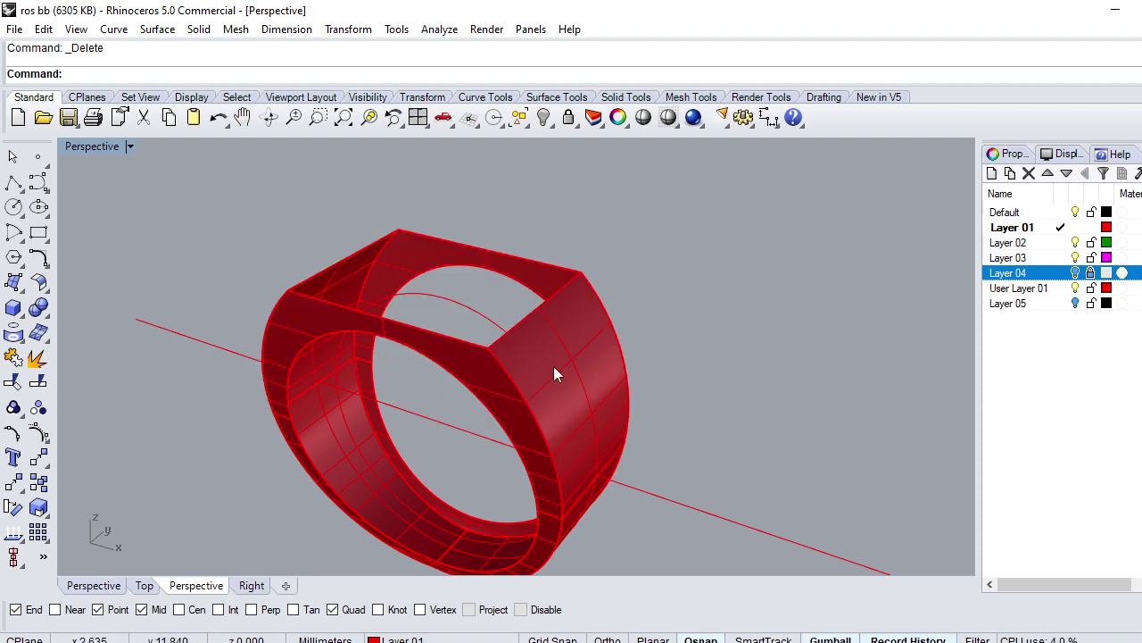
pyautogui.click(554, 366)
pyautogui.moveTo(441, 363); pyautogui.dragTo(590, 276, button='right')
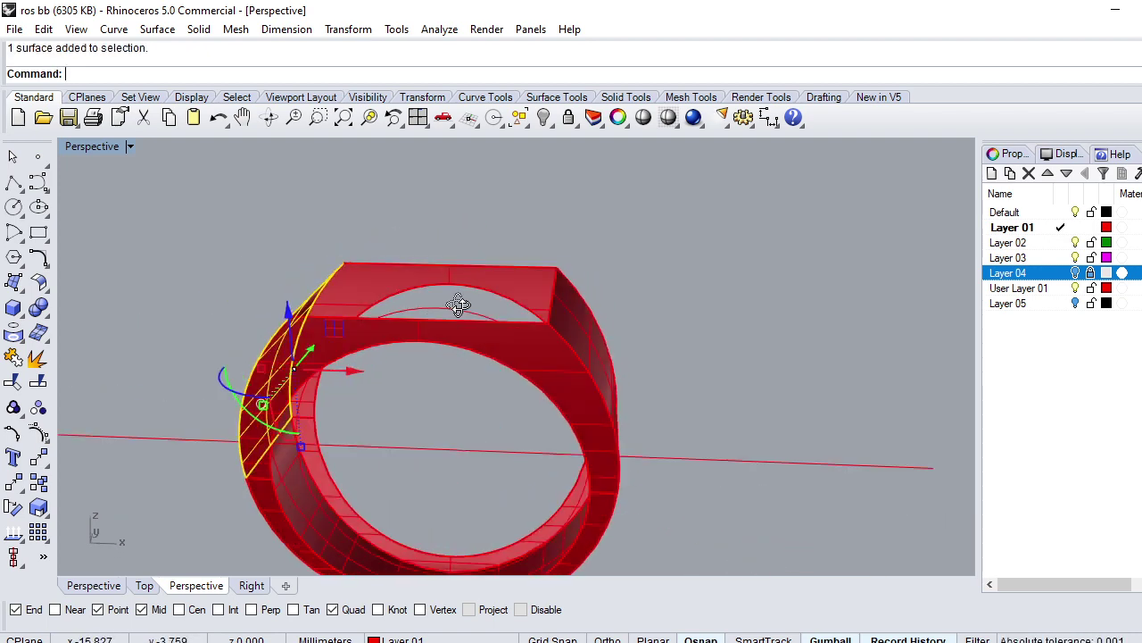
pyautogui.moveTo(590, 277); pyautogui.dragTo(571, 266, button='right')
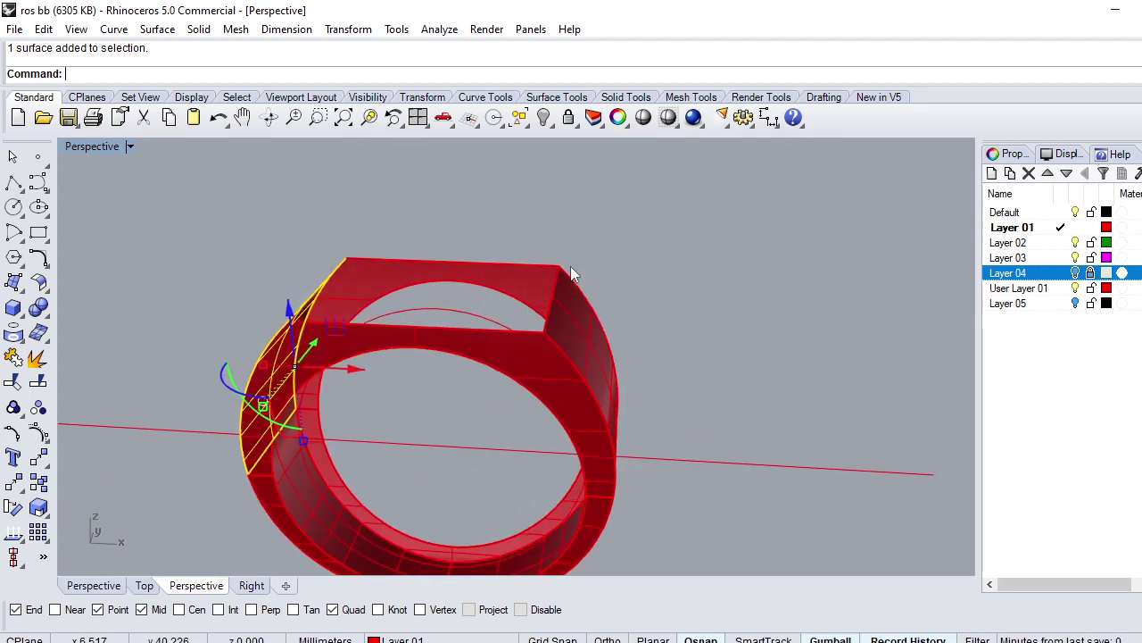
pyautogui.scroll(-3, 649, 278)
pyautogui.scroll(3, 490, 455)
# Step: Undo the top-face deletion and the explode
pyautogui.hotkey('ctrl', 'z')
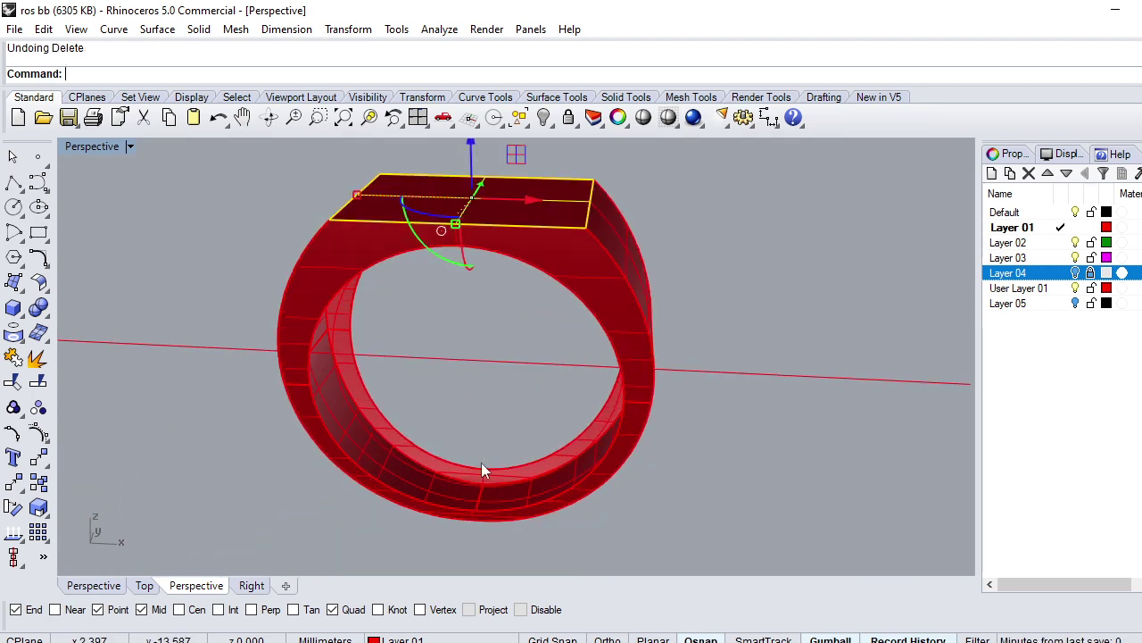
pyautogui.click(712, 426)
pyautogui.hotkey('ctrl', 'z')
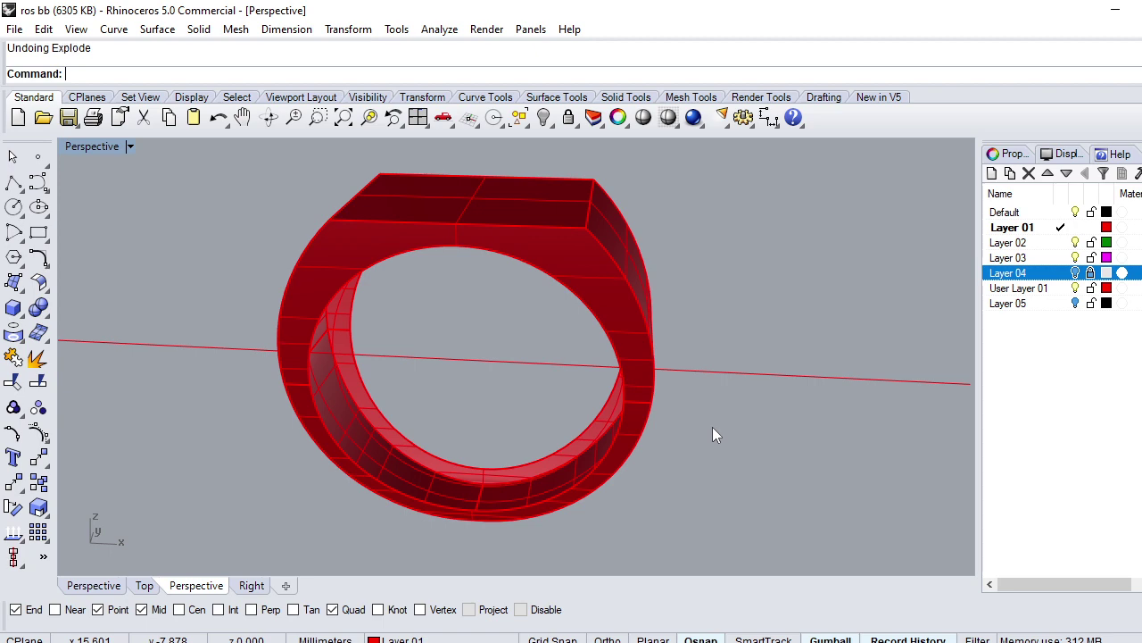
pyautogui.click(702, 429)
# Step: Undo the split so the ring is one solid again, viewed from the front
pyautogui.moveTo(671, 485); pyautogui.dragTo(564, 444, button='right')
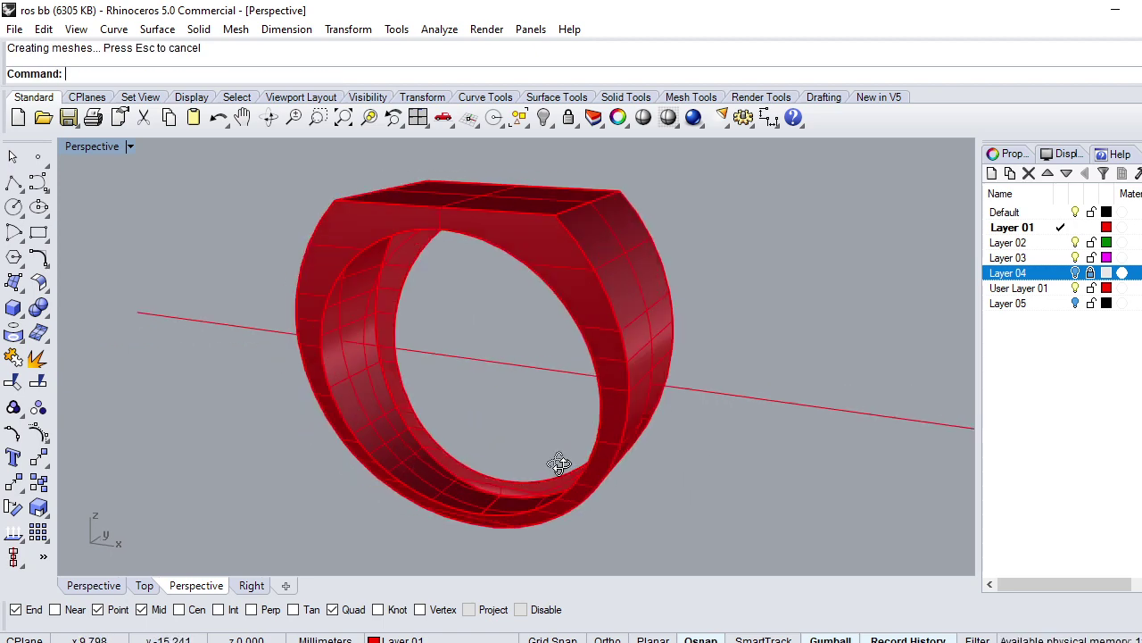
pyautogui.click(564, 445)
pyautogui.keyDown('shift'); pyautogui.click(565, 445); pyautogui.keyUp('shift')
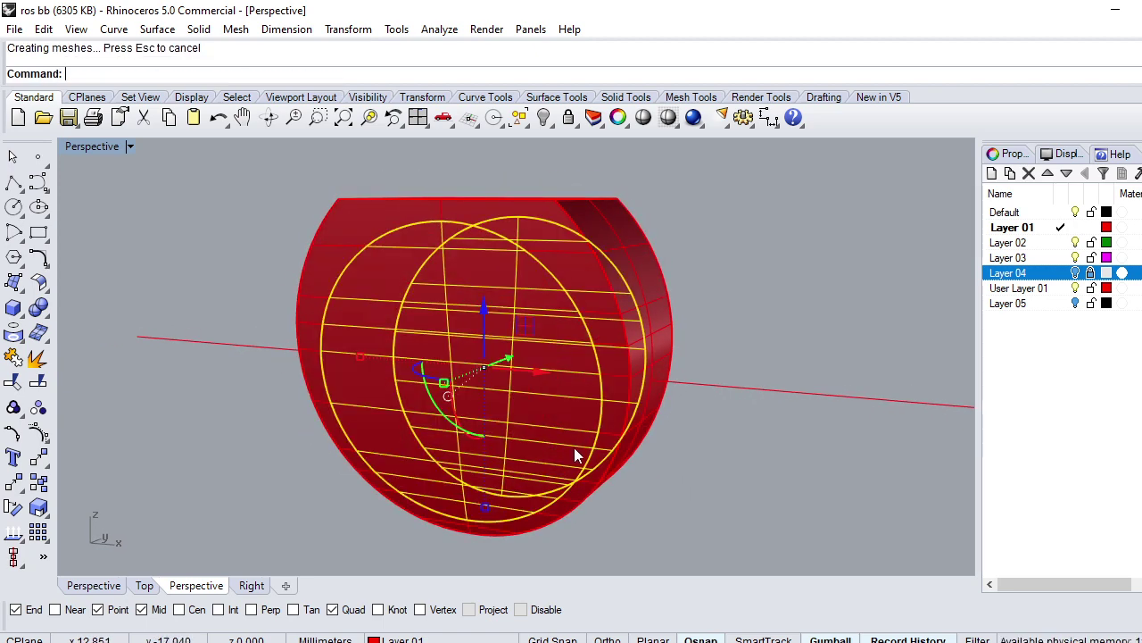
pyautogui.click(734, 441)
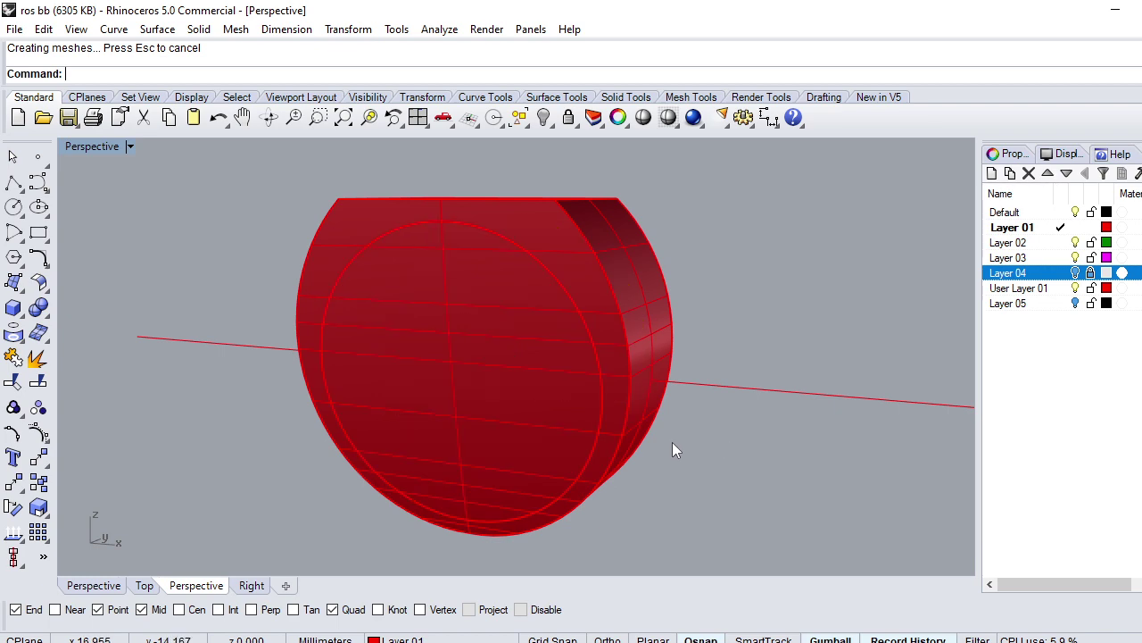
pyautogui.moveTo(609, 436)
pyautogui.mouseDown(button='right')
pyautogui.moveTo(491, 370)
pyautogui.moveTo(494, 413)
pyautogui.mouseUp(button='right')
pyautogui.hotkey('ctrl', 'z')
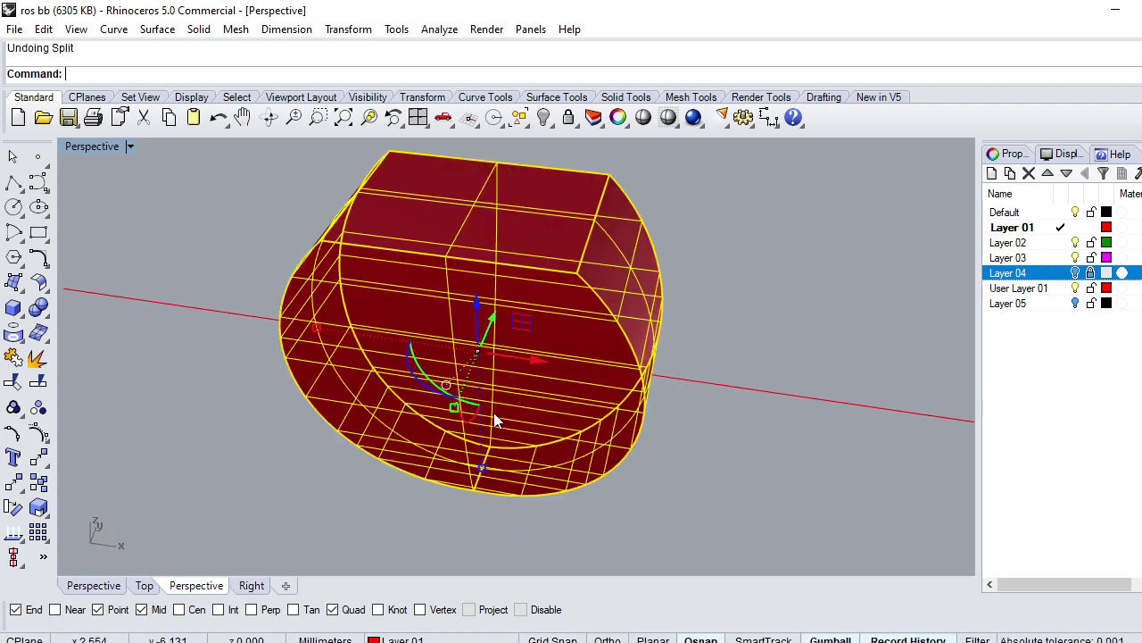
pyautogui.click(680, 451)
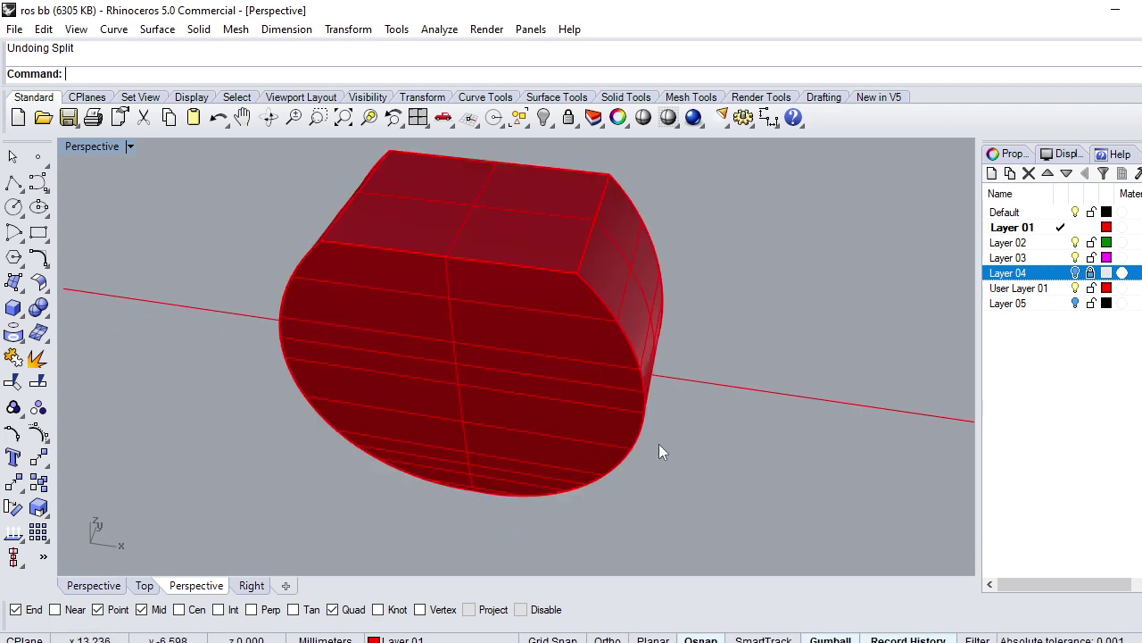
pyautogui.hotkey('ctrl', 'F2')
# Step: In wireframe, cut the ring solid straight through with the inner circle using WireCut
pyautogui.click(81, 148)
pyautogui.click(156, 120)
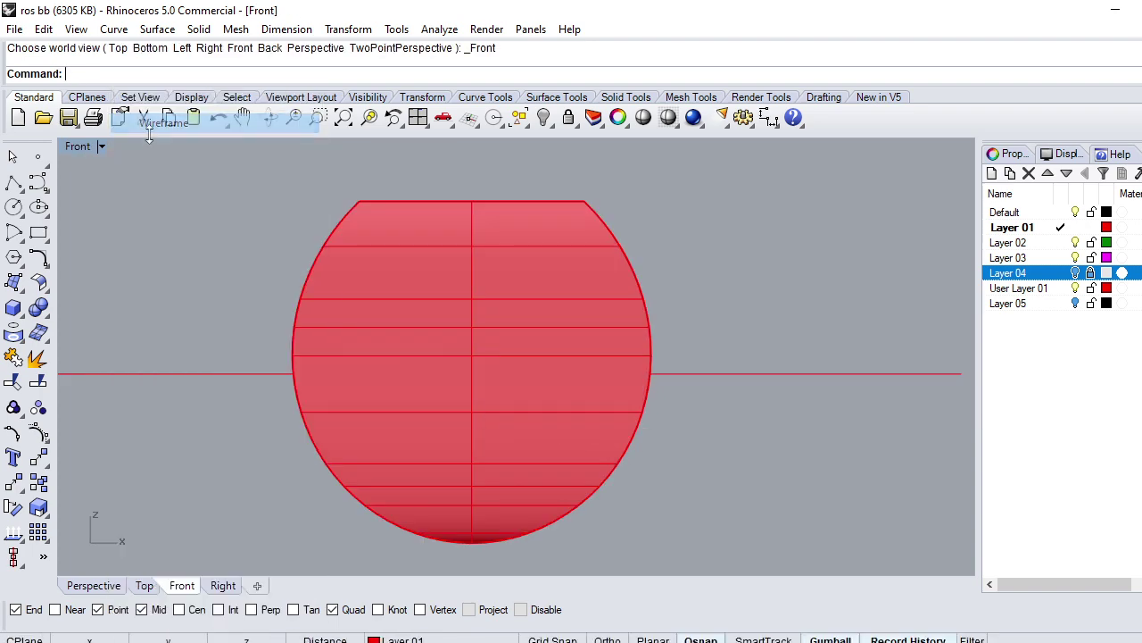
pyautogui.click(359, 264)
pyautogui.write('W')
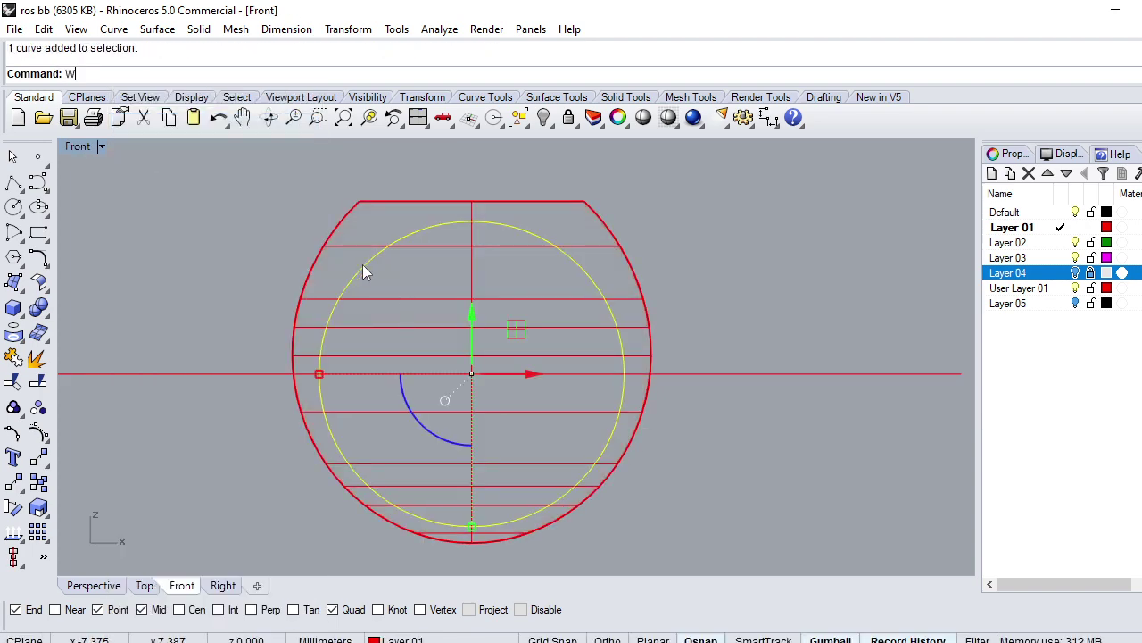
pyautogui.write('irecut')
pyautogui.press('Return')
pyautogui.click(375, 295)
pyautogui.press('Return')
pyautogui.press('Return')
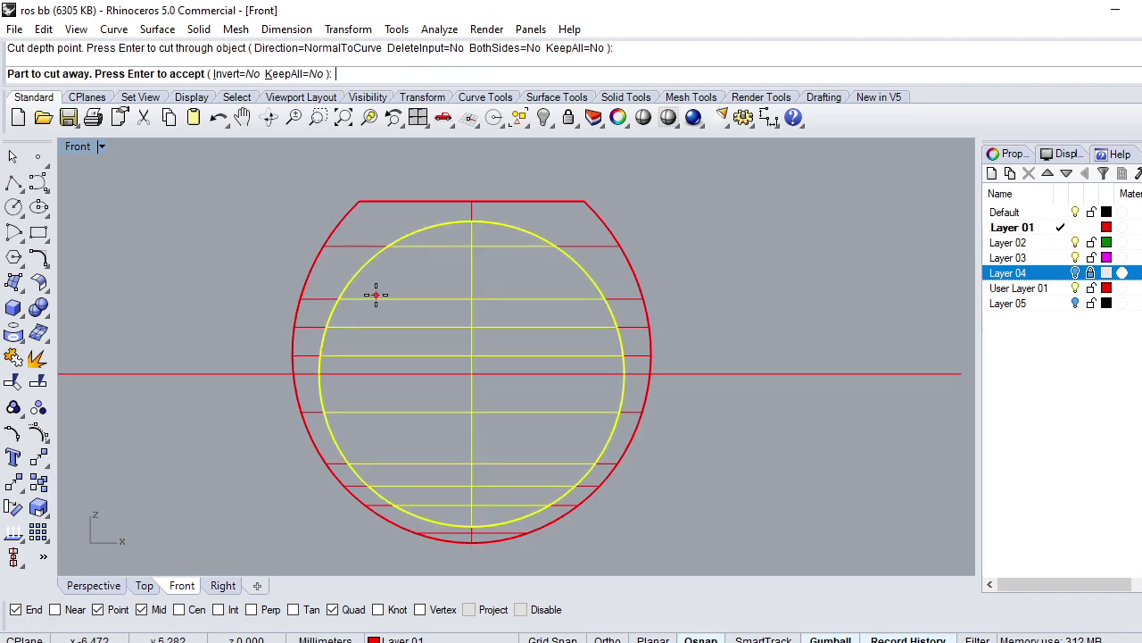
pyautogui.press('Return')
pyautogui.hotkey('ctrl', 'F1')
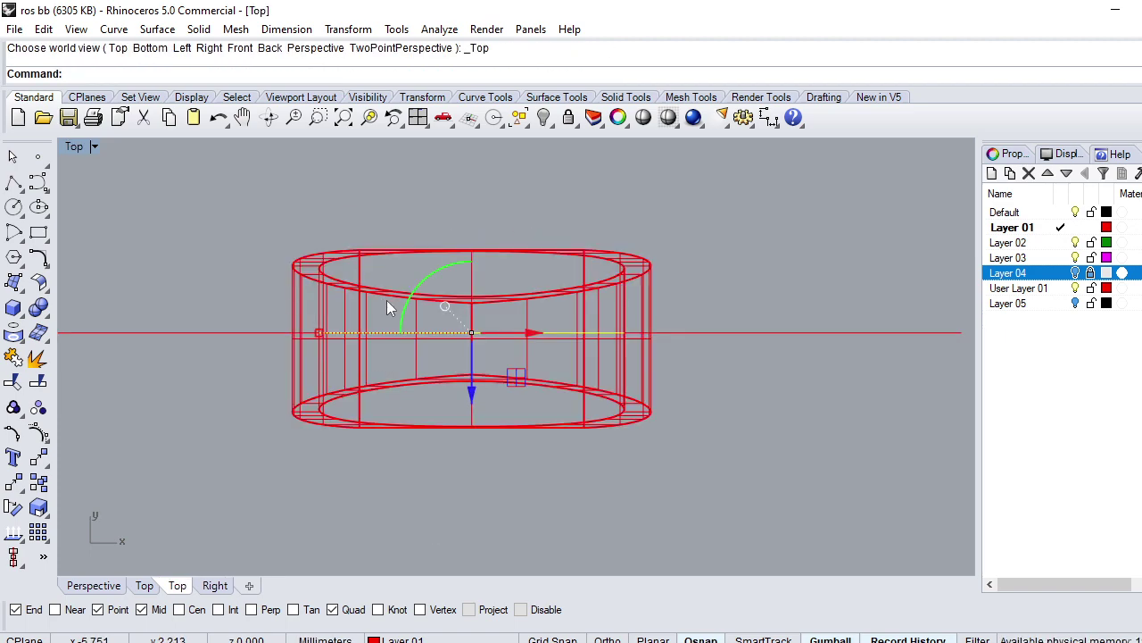
pyautogui.press('Escape')
# Step: Shade the top view, then split the ring with its horizontal line in front view
pyautogui.click(94, 146)
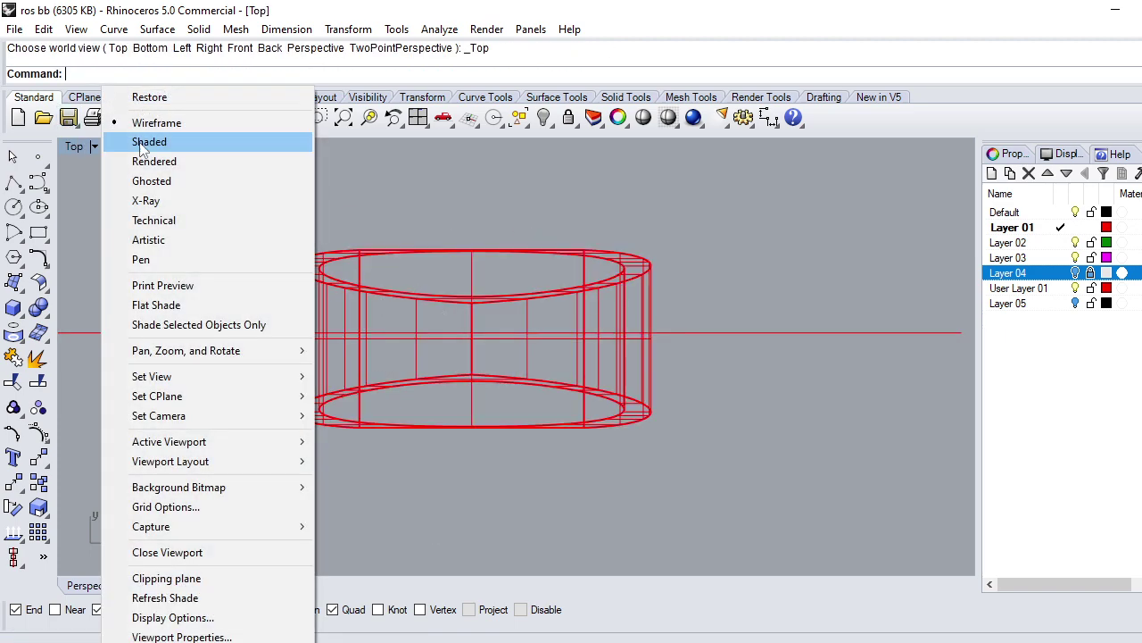
pyautogui.click(148, 140)
pyautogui.hotkey('ctrl', 'F4')
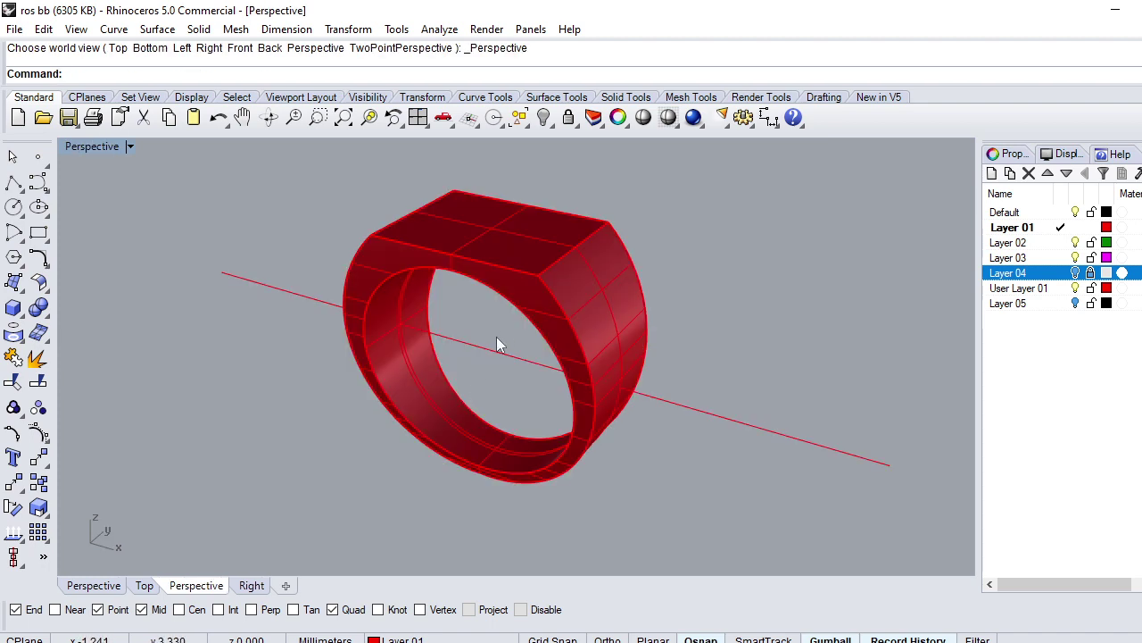
pyautogui.write('F')
pyautogui.hotkey('ctrl', 'F2')
pyautogui.moveTo(655, 275); pyautogui.dragTo(536, 318)
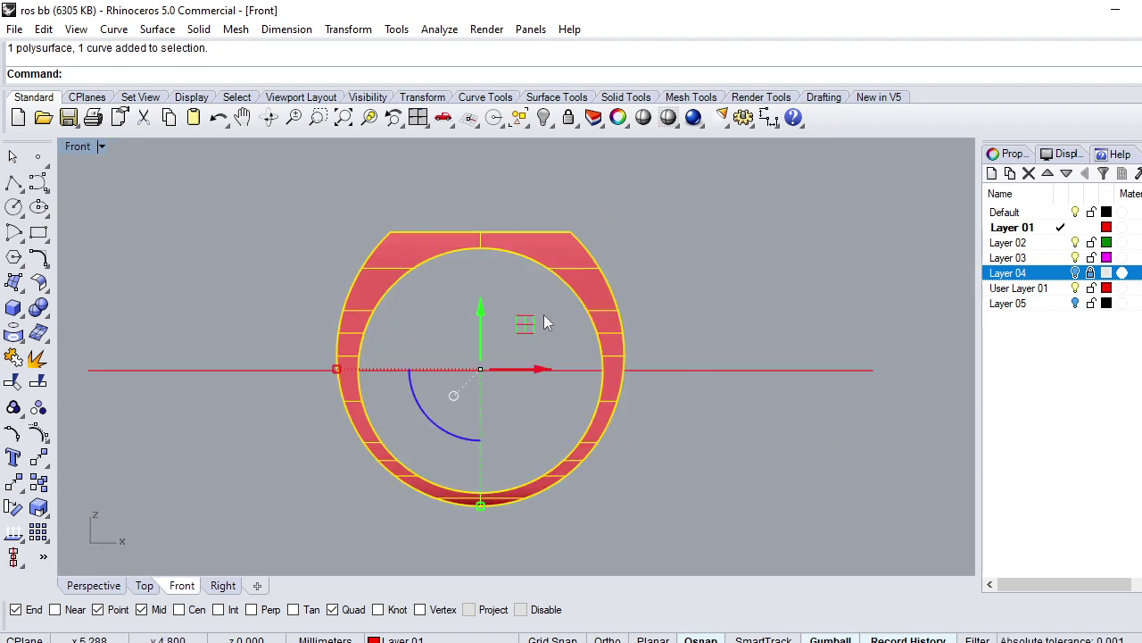
pyautogui.press('Return')
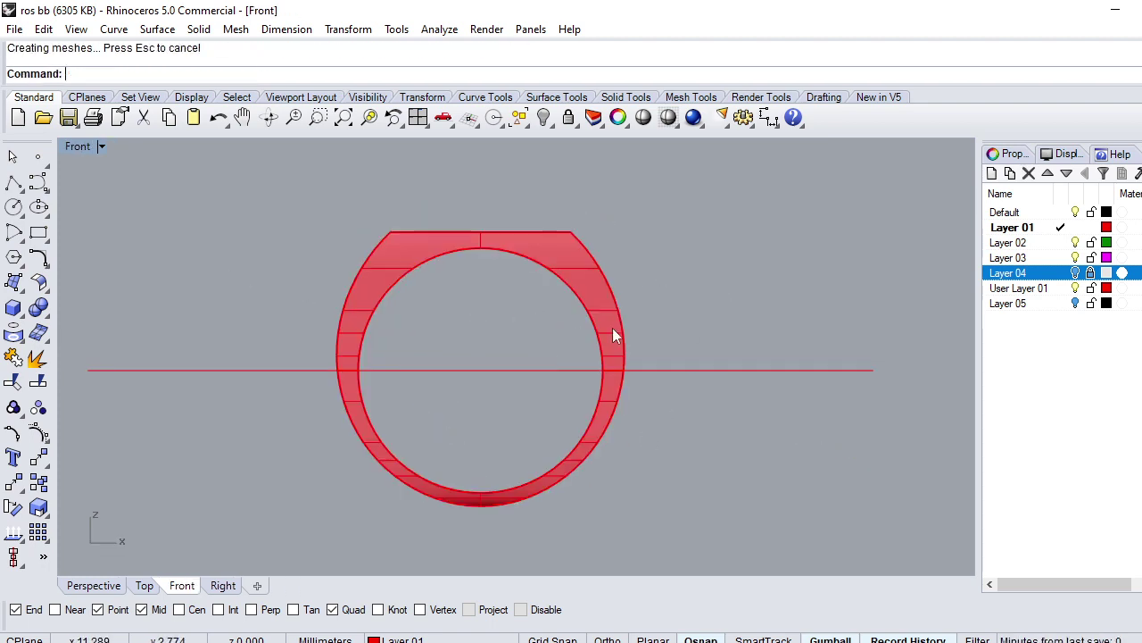
# Step: Cap the lower half's open ends, select the upper half, and view it in Perspective
pyautogui.click(614, 332)
pyautogui.click(577, 458)
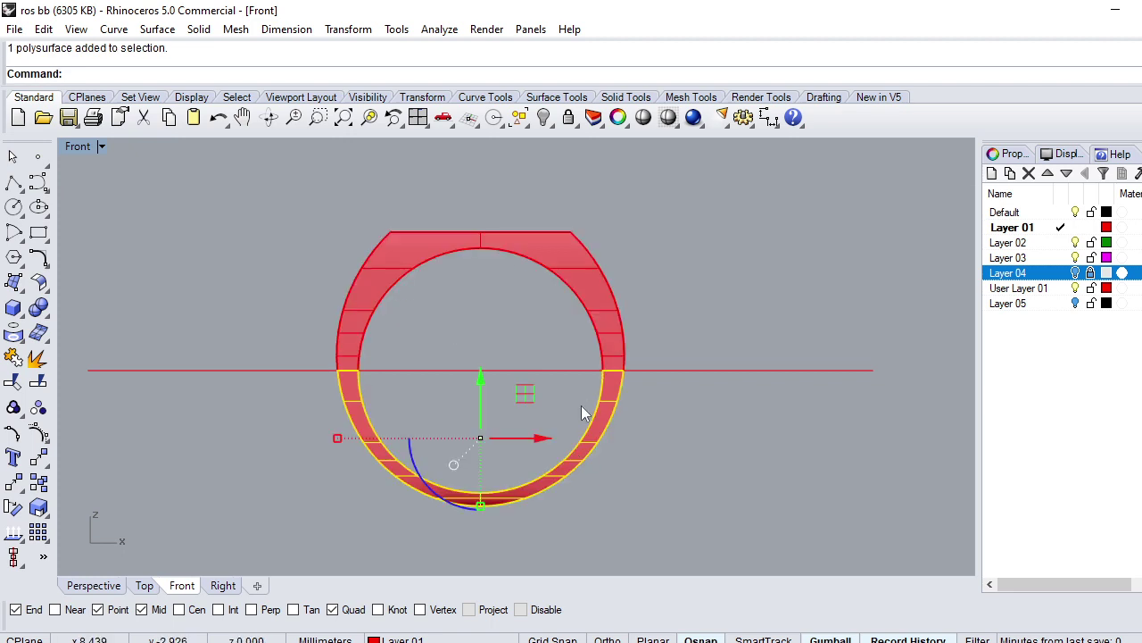
pyautogui.write('Cap')
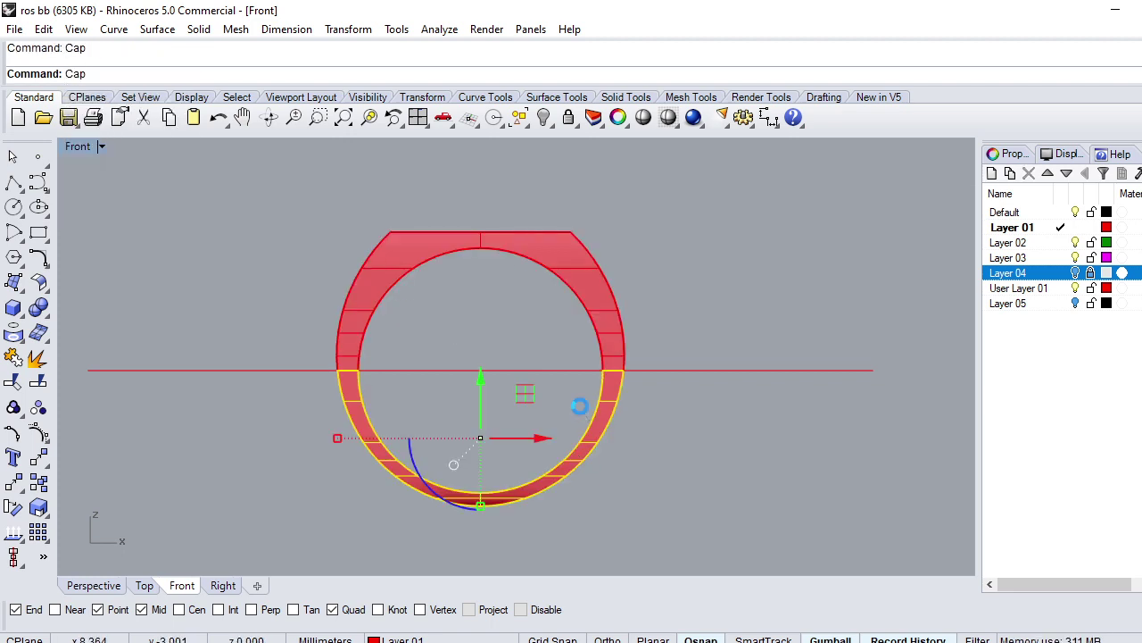
pyautogui.press('Return')
pyautogui.click(571, 260)
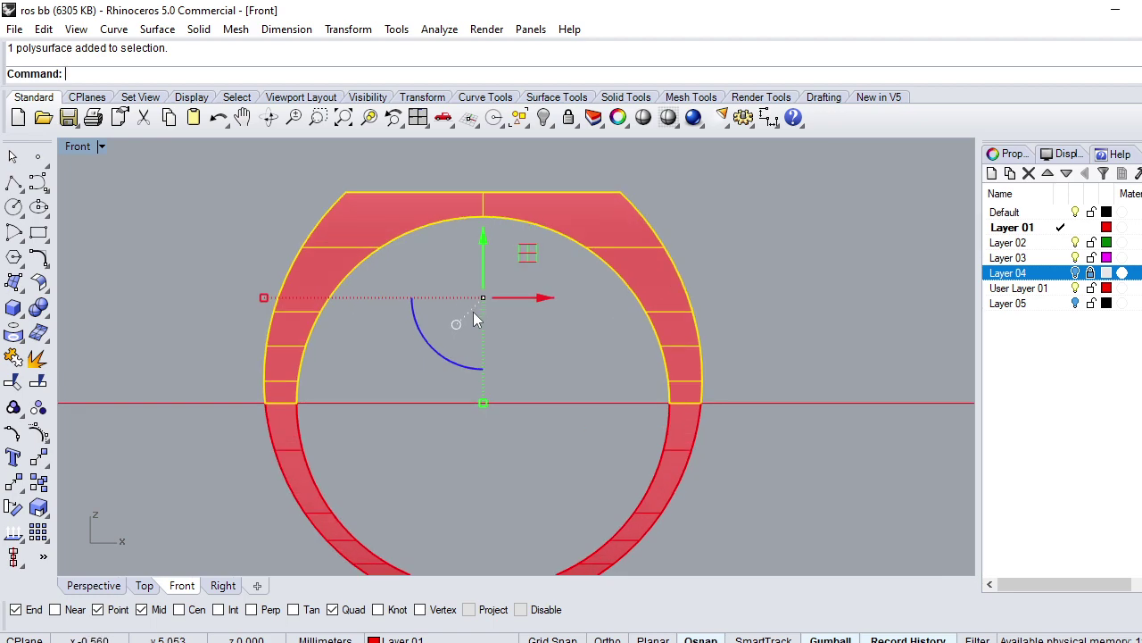
pyautogui.hotkey('ctrl', 'F3')
pyautogui.hotkey('ctrl', 'F4')
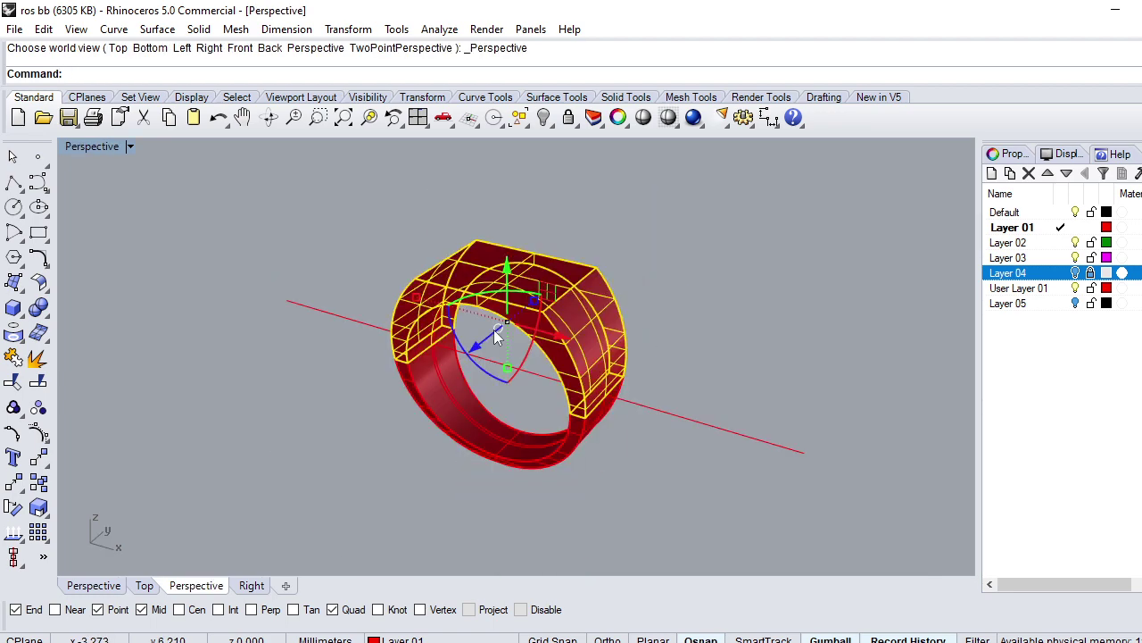
# Step: Explode the ring and delete the head's top and inner top surfaces
pyautogui.moveTo(475, 306); pyautogui.dragTo(470, 298, button='right')
pyautogui.scroll(3, 482, 298)
pyautogui.write('E')
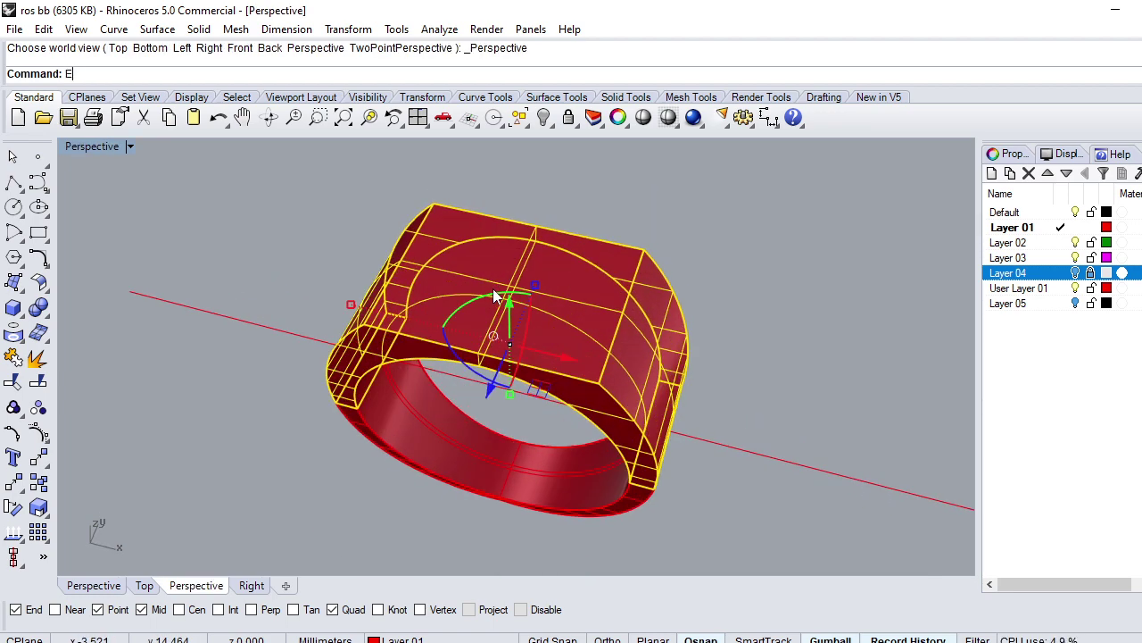
pyautogui.press('Return')
pyautogui.click(452, 300)
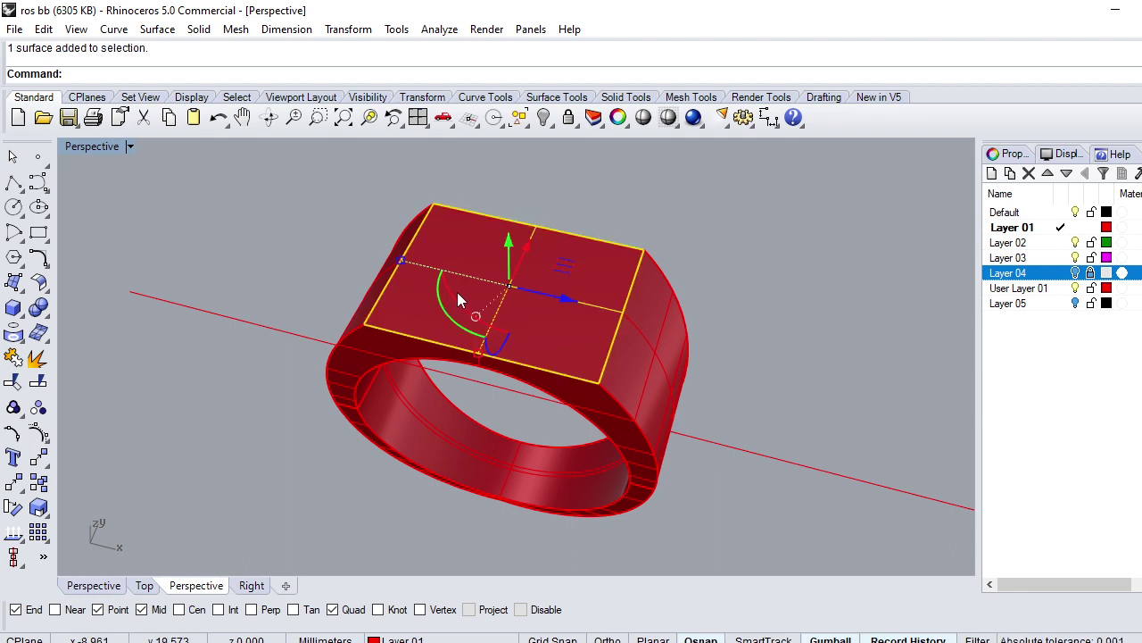
pyautogui.press('Delete')
pyautogui.click(538, 330)
pyautogui.press('Delete')
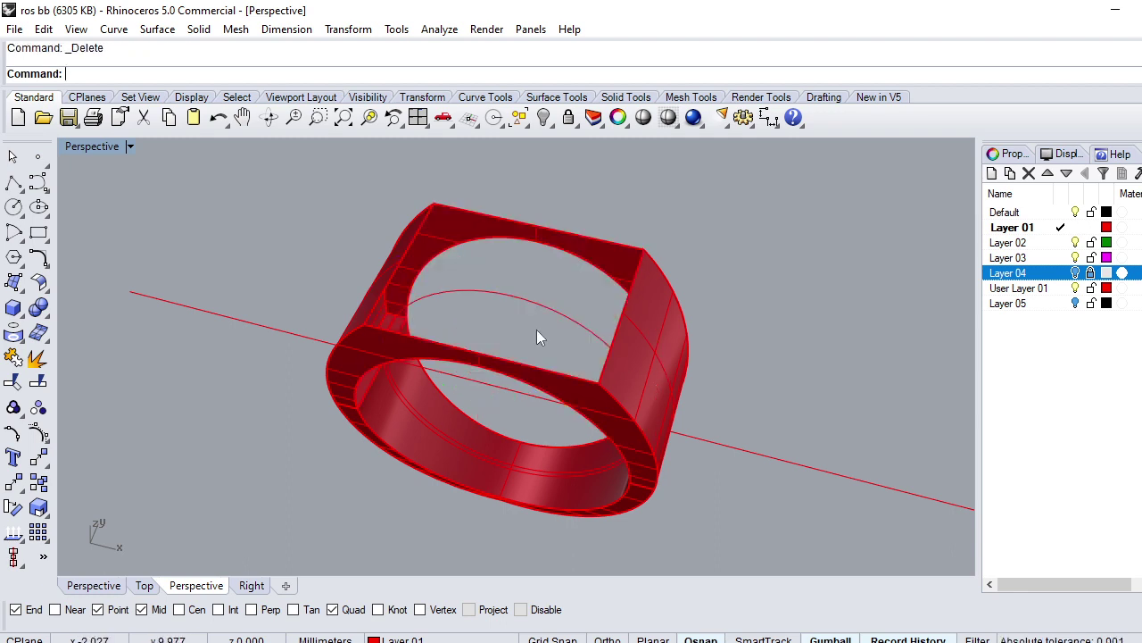
# Step: Offset the right head wall inward, then undo that first offset attempt
pyautogui.click(657, 334)
pyautogui.write('ffset')
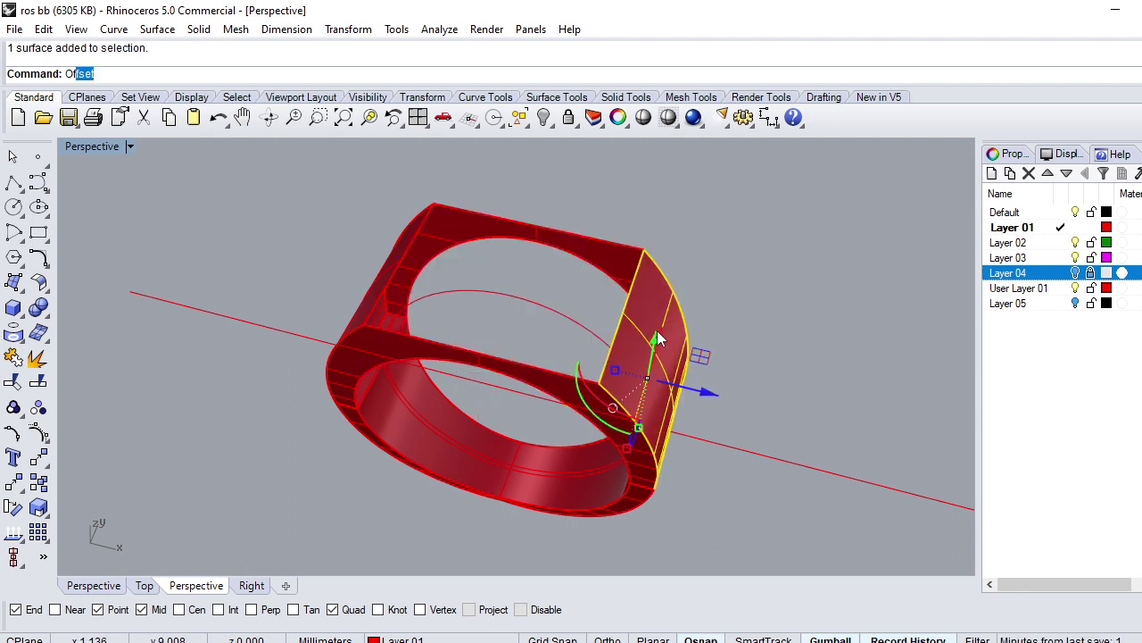
pyautogui.click(92, 147)
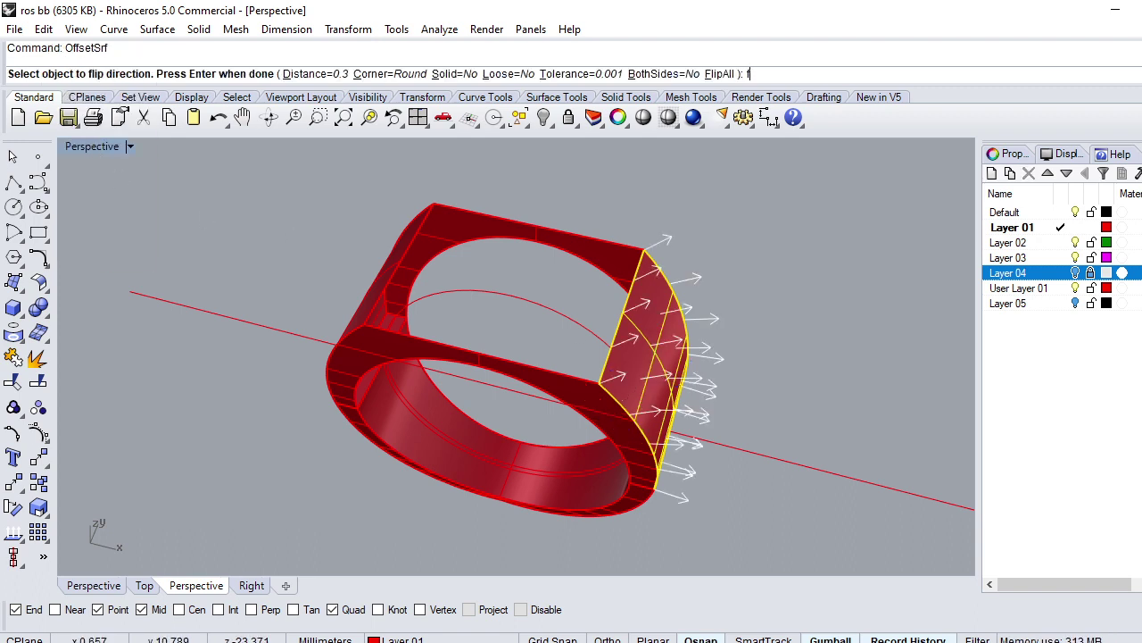
pyautogui.write('f')
pyautogui.press('Return')
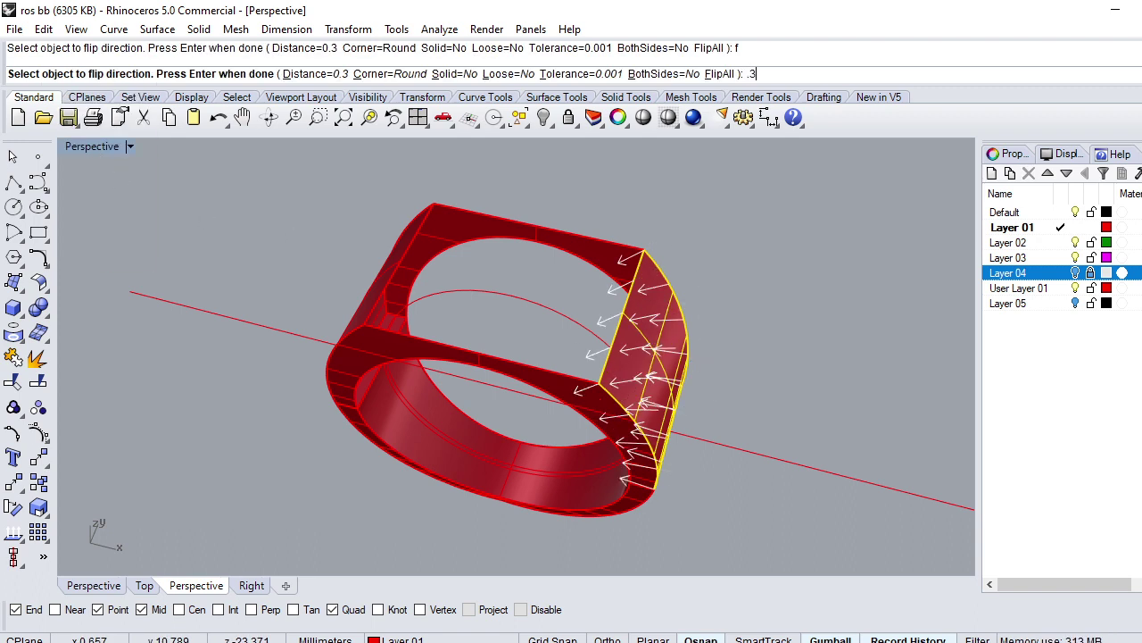
pyautogui.write('9')
pyautogui.press('Return')
pyautogui.press('Return')
pyautogui.scroll(2, 442, 253)
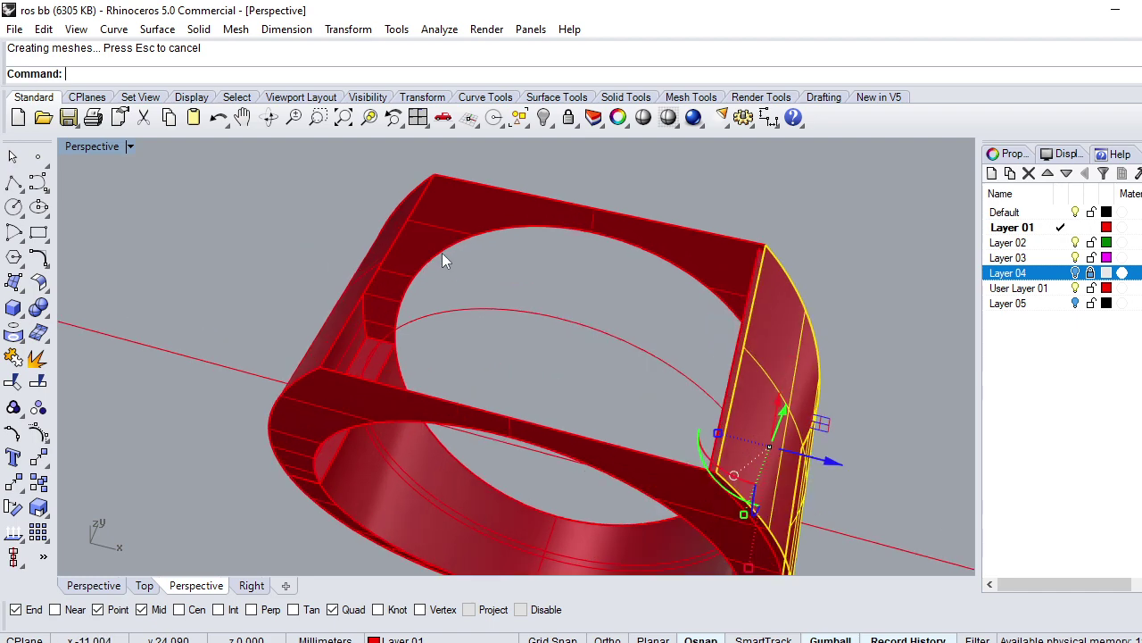
pyautogui.hotkey('ctrl', 'z')
# Step: Redo the right wall's inward offset as a 0.35-thick solid
pyautogui.press('Return')
pyautogui.write('f')
pyautogui.press('Return')
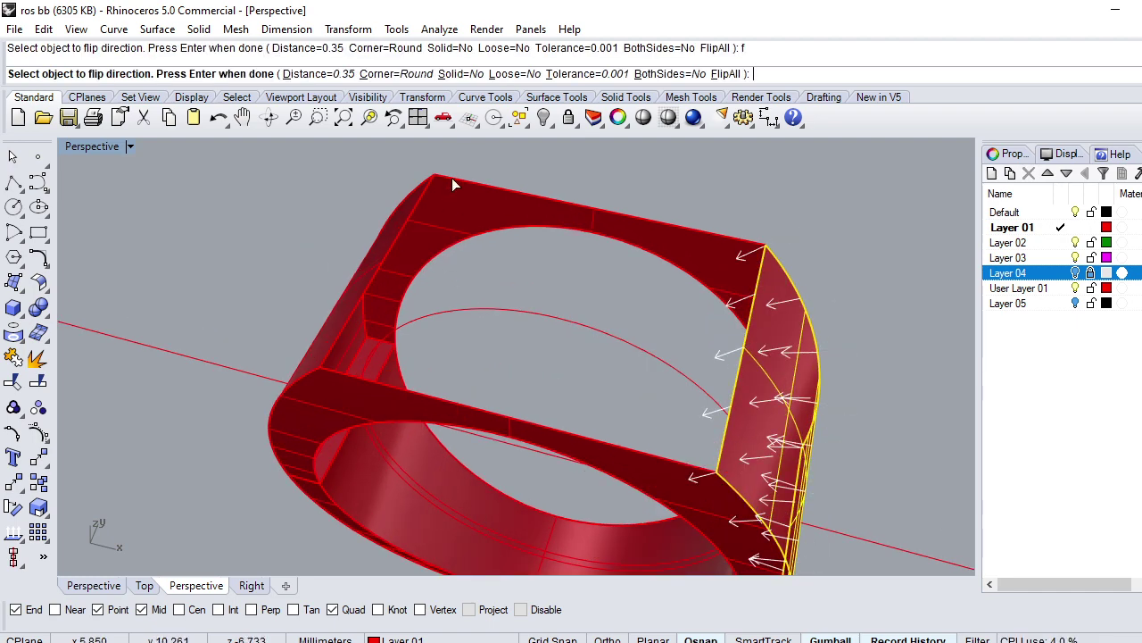
pyautogui.click(470, 74)
pyautogui.press('Return')
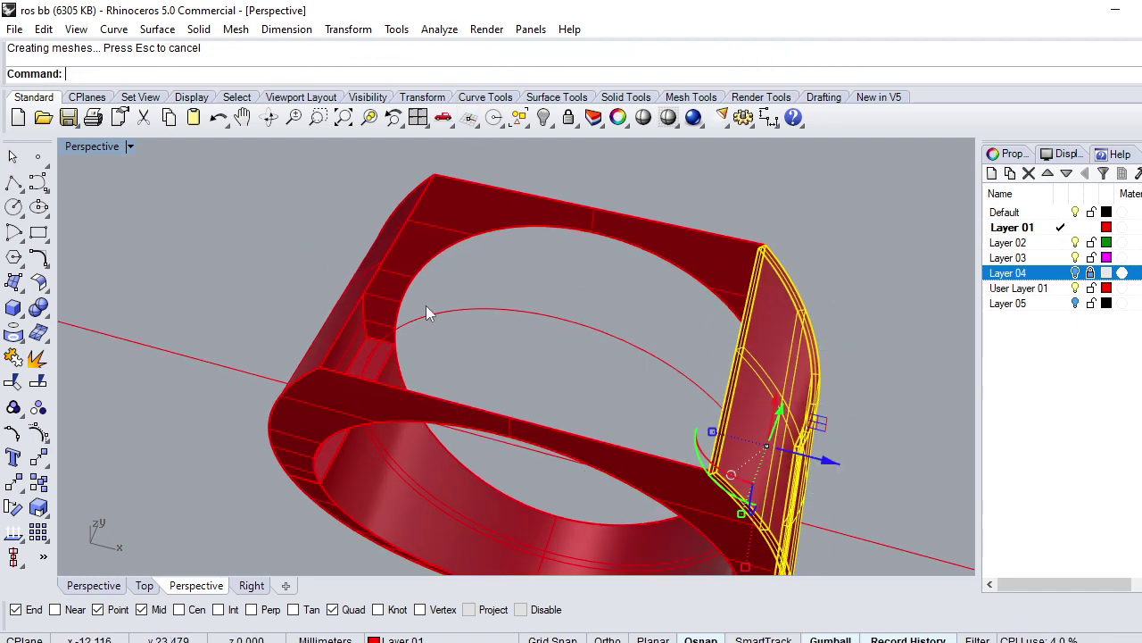
pyautogui.click(342, 302)
# Step: Offset the left wall and the top rim surface inward into 0.35-thick solids
pyautogui.press('Return')
pyautogui.write('f')
pyautogui.press('Return')
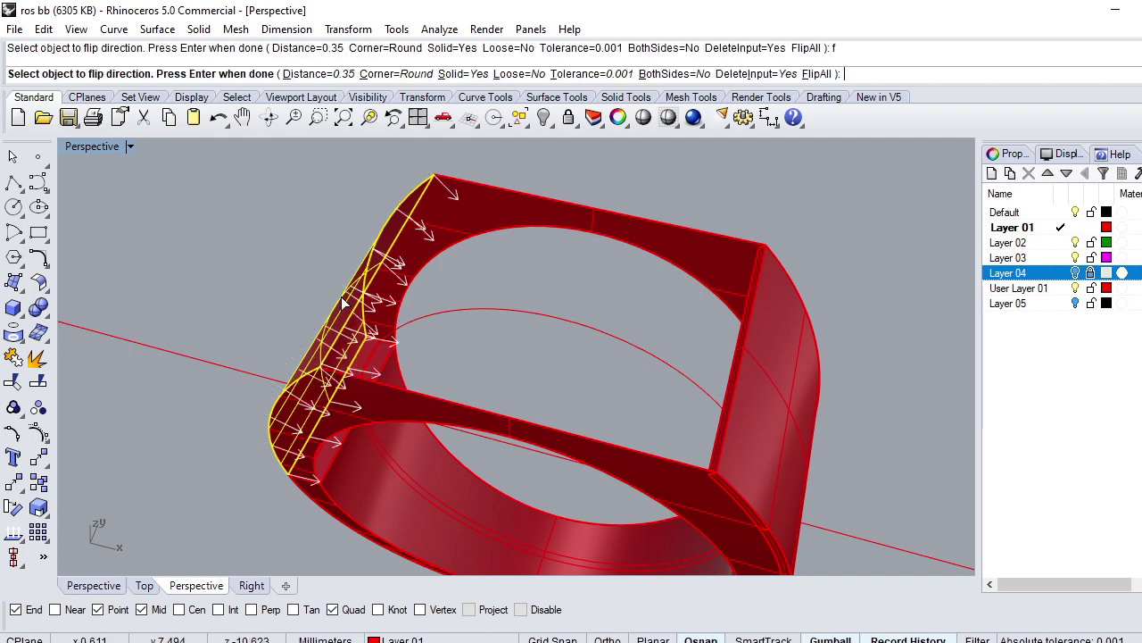
pyautogui.press('Return')
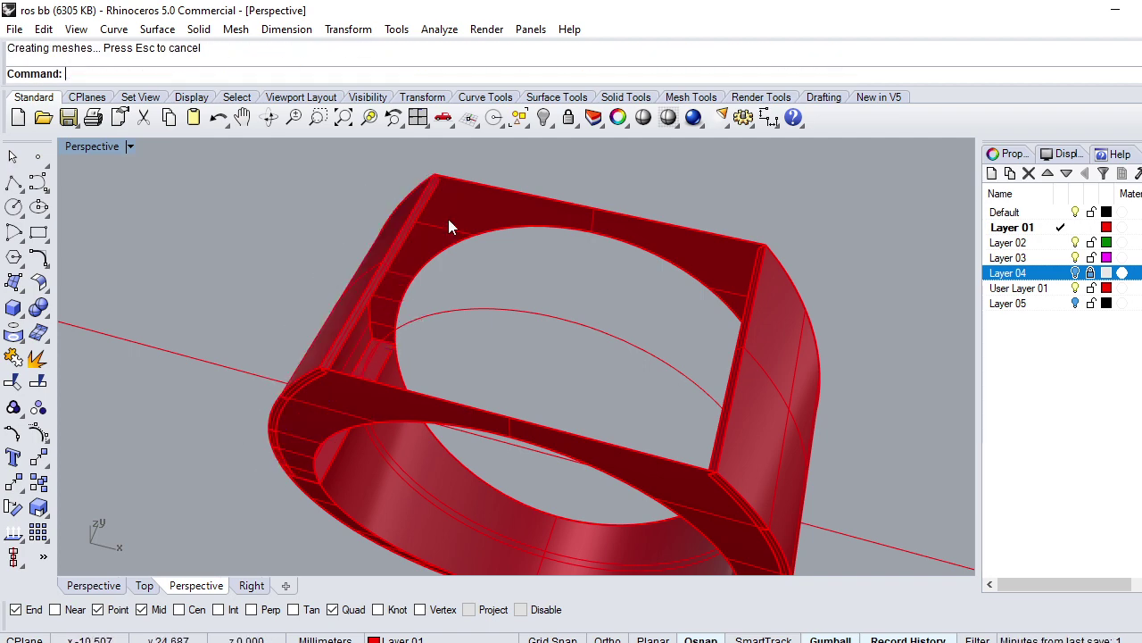
pyautogui.click(448, 219)
pyautogui.press('Return')
pyautogui.write('f')
pyautogui.press('Return')
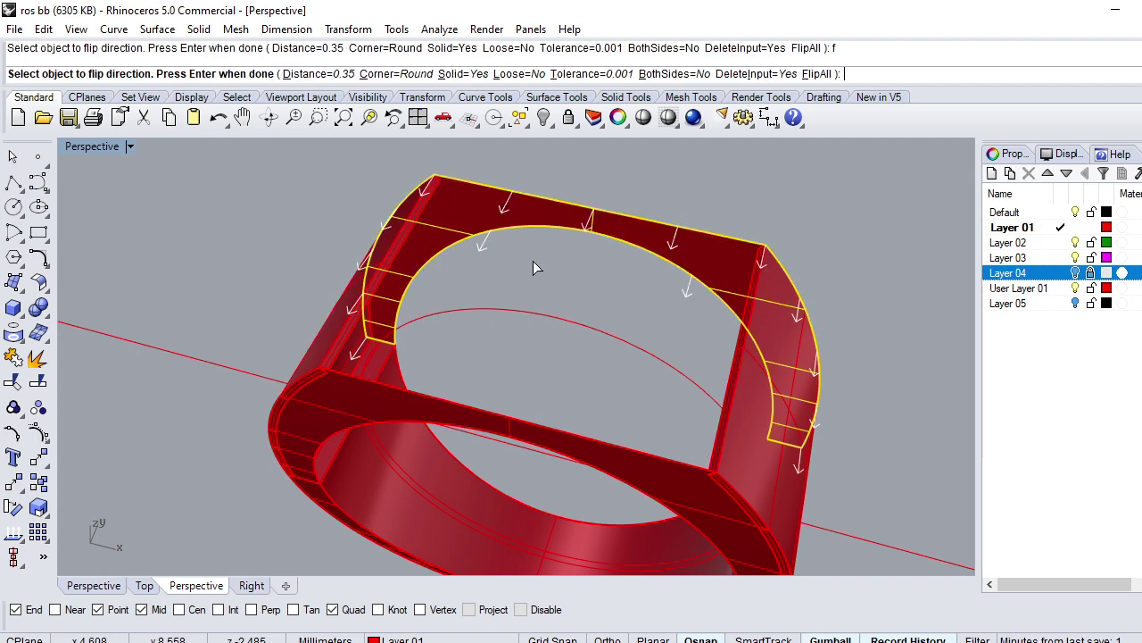
pyautogui.press('Return')
pyautogui.press('Escape')
# Step: Offset the front band surface inward into a 0.35-thick solid
pyautogui.click(437, 415)
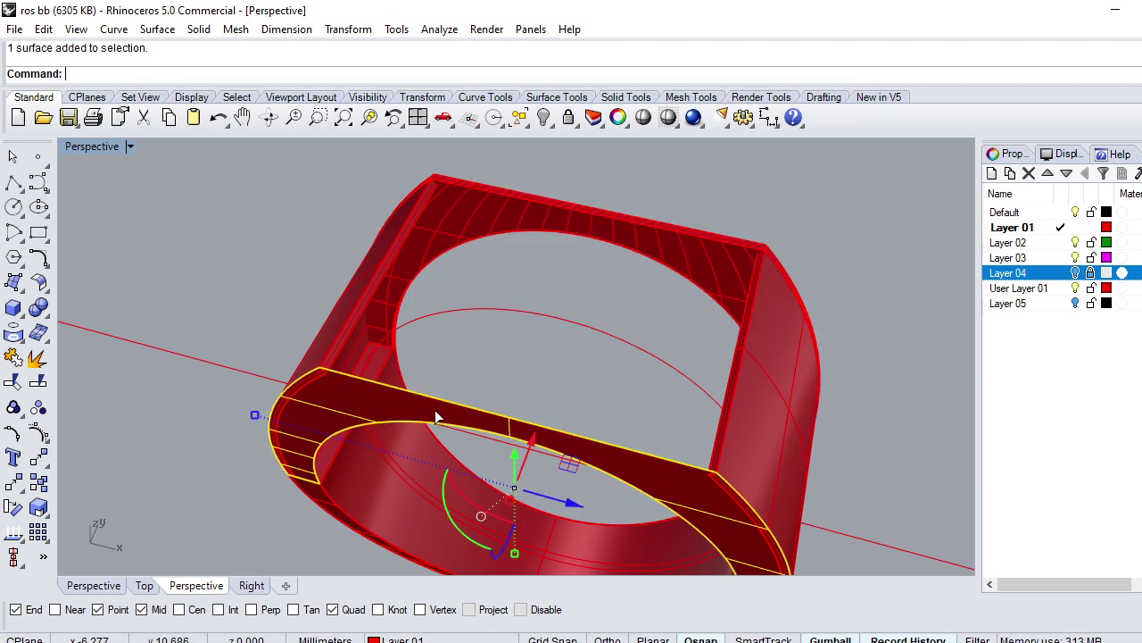
pyautogui.press('Return')
pyautogui.write('f')
pyautogui.press('Return')
pyautogui.press('Return')
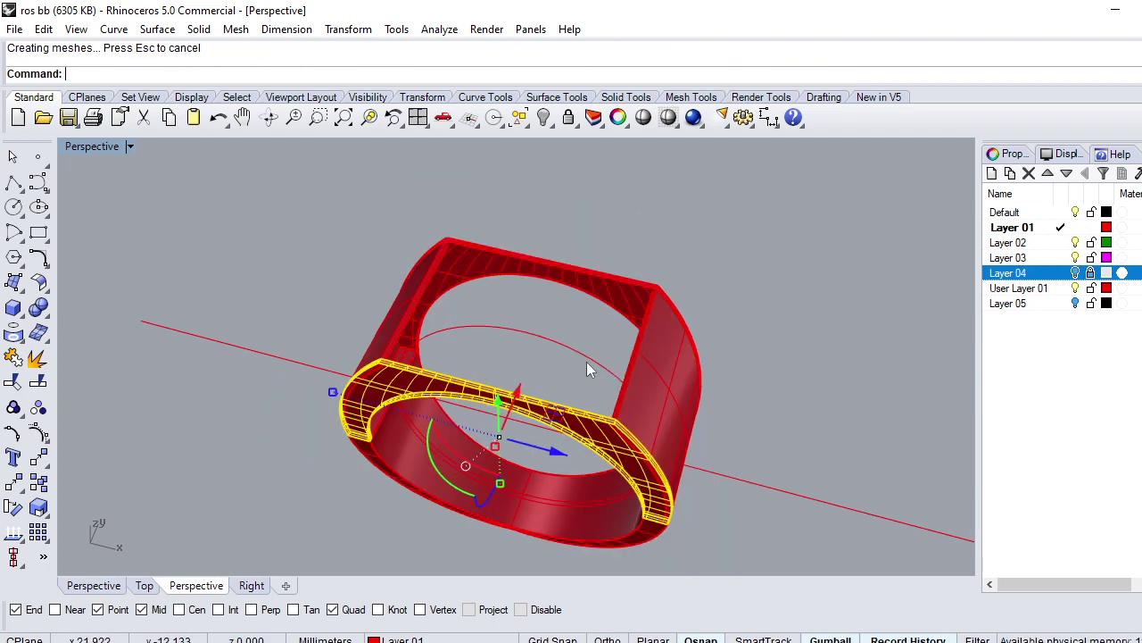
pyautogui.press('Escape')
pyautogui.moveTo(586, 362)
pyautogui.mouseDown(button='right')
pyautogui.moveTo(729, 323)
pyautogui.moveTo(558, 362)
pyautogui.moveTo(545, 146)
pyautogui.mouseUp(button='right')
# Step: Select the ring's five thickened shell pieces
pyautogui.click(518, 117)
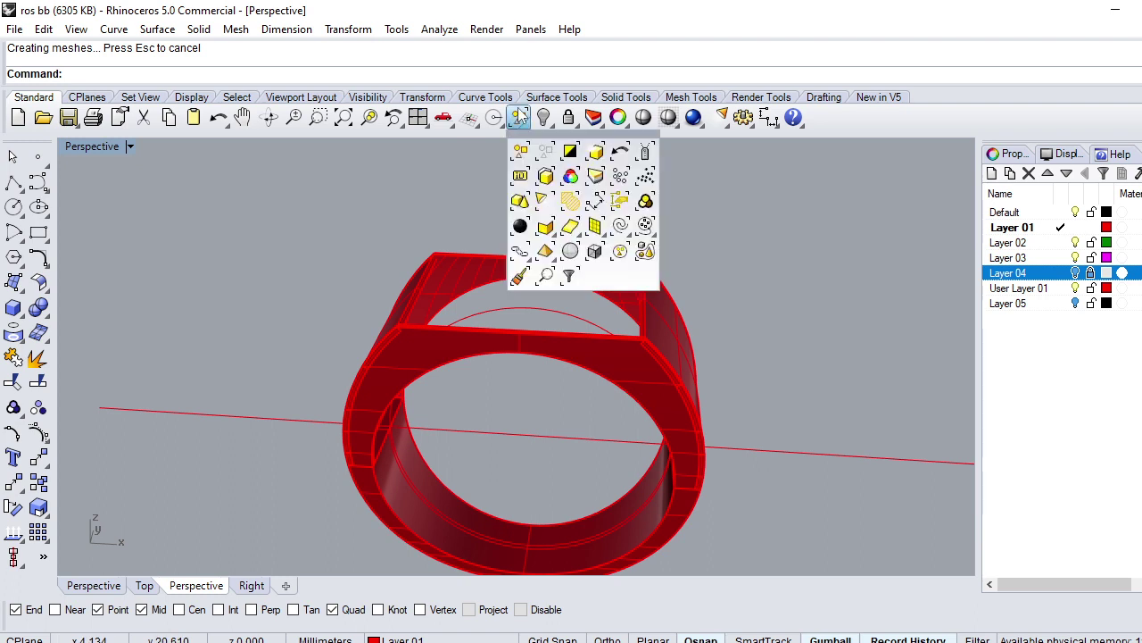
pyautogui.click(620, 213)
pyautogui.scroll(-3, 560, 337)
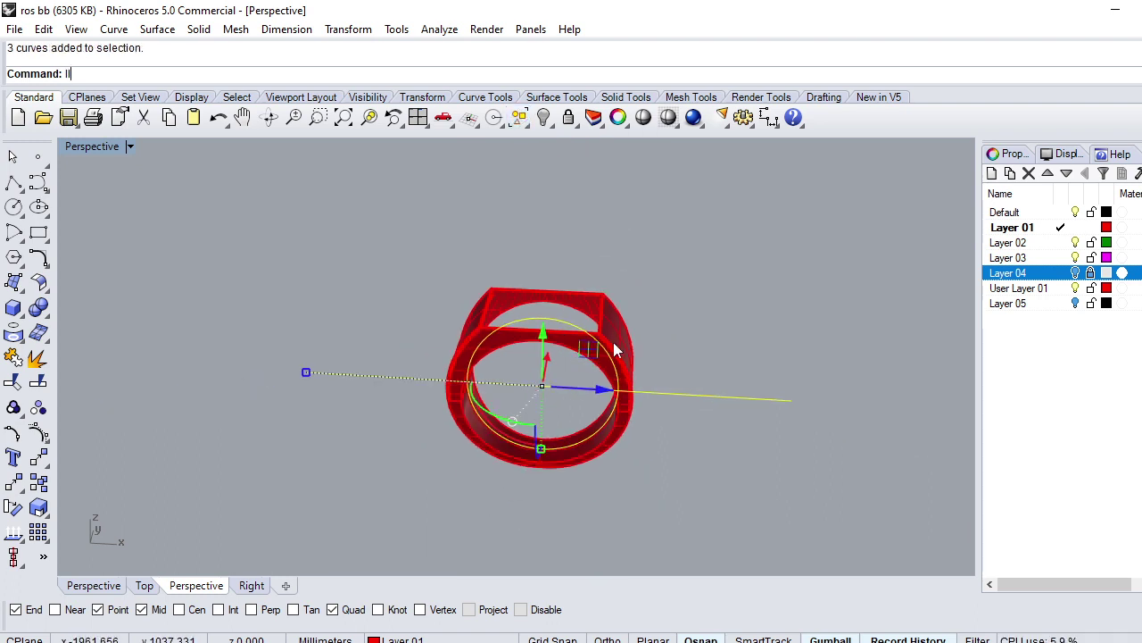
pyautogui.moveTo(420, 259); pyautogui.dragTo(678, 491)
# Step: Add a new Layer 06 coloured orange
pyautogui.click(1007, 304)
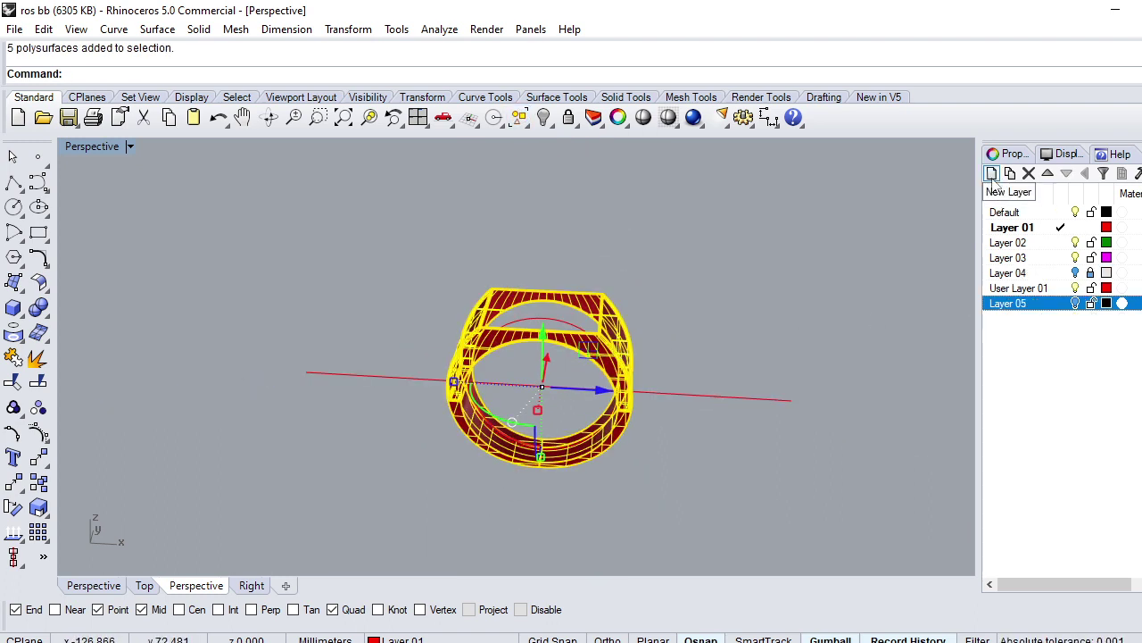
pyautogui.click(991, 173)
pyautogui.click(1107, 318)
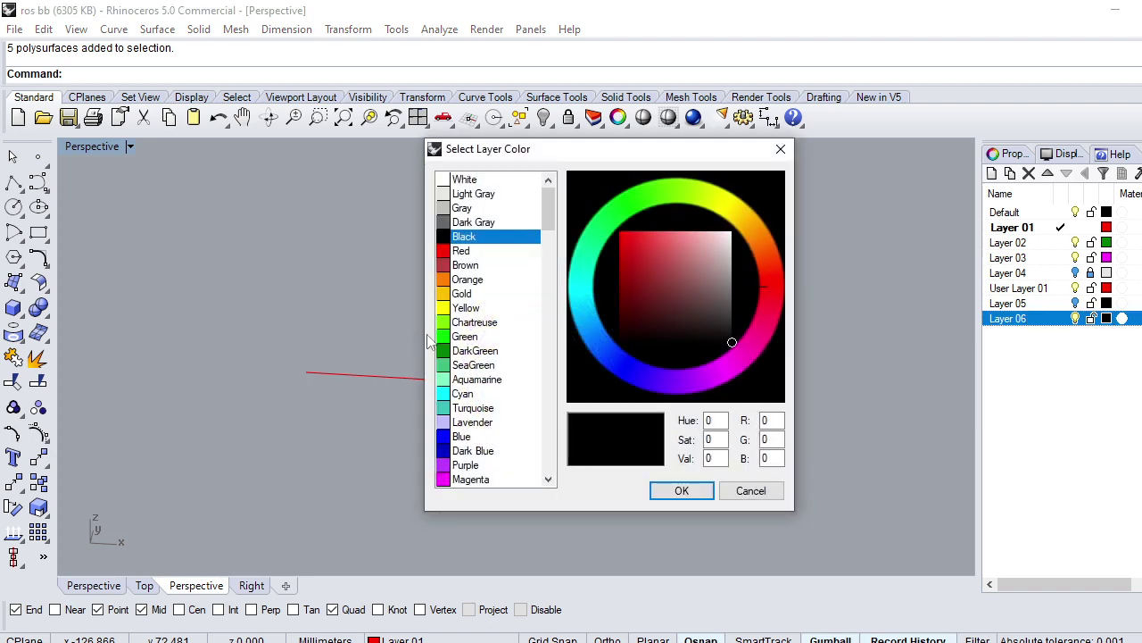
pyautogui.click(483, 284)
pyautogui.click(681, 490)
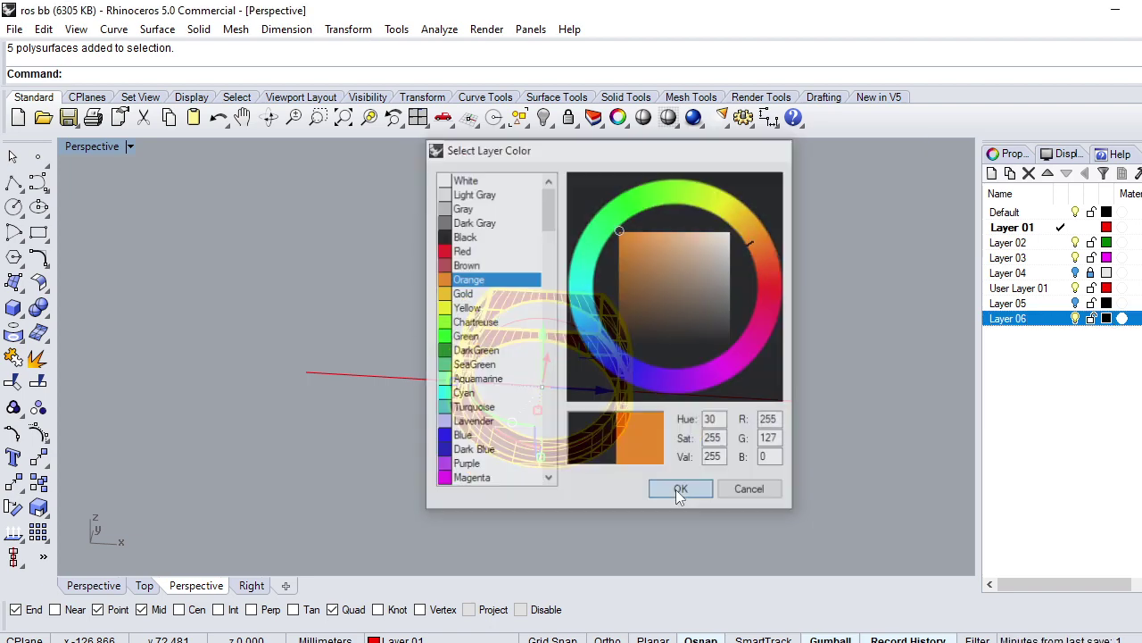
# Step: Move the ring pieces onto Layer 06, show the hidden seal emblem, and save
pyautogui.rightClick(1009, 320)
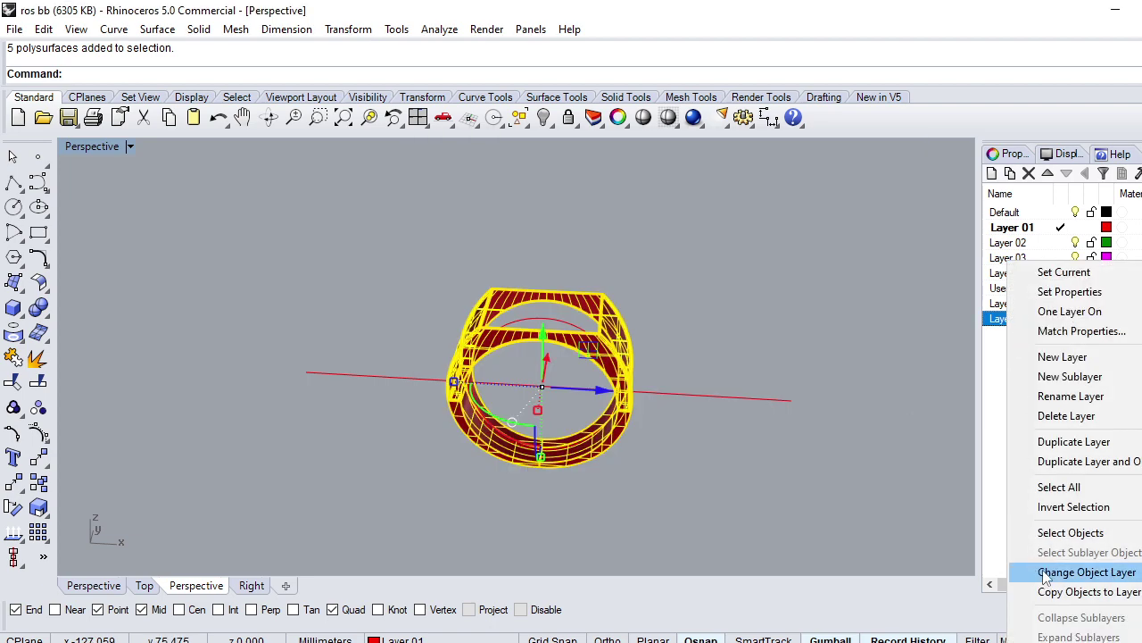
pyautogui.click(1075, 572)
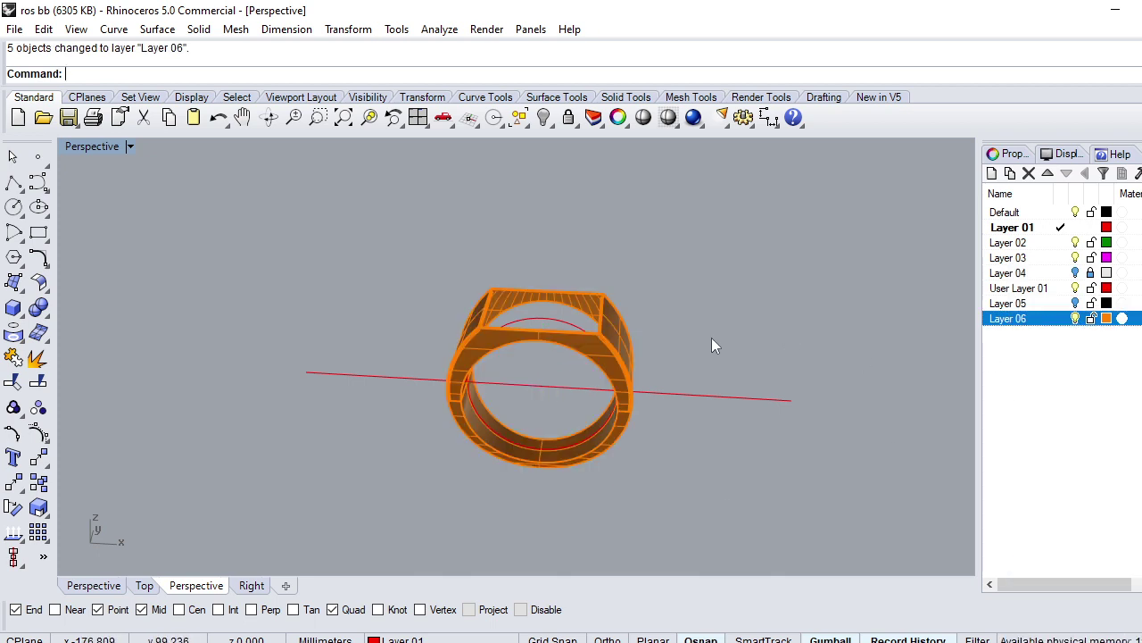
pyautogui.write('Ty')
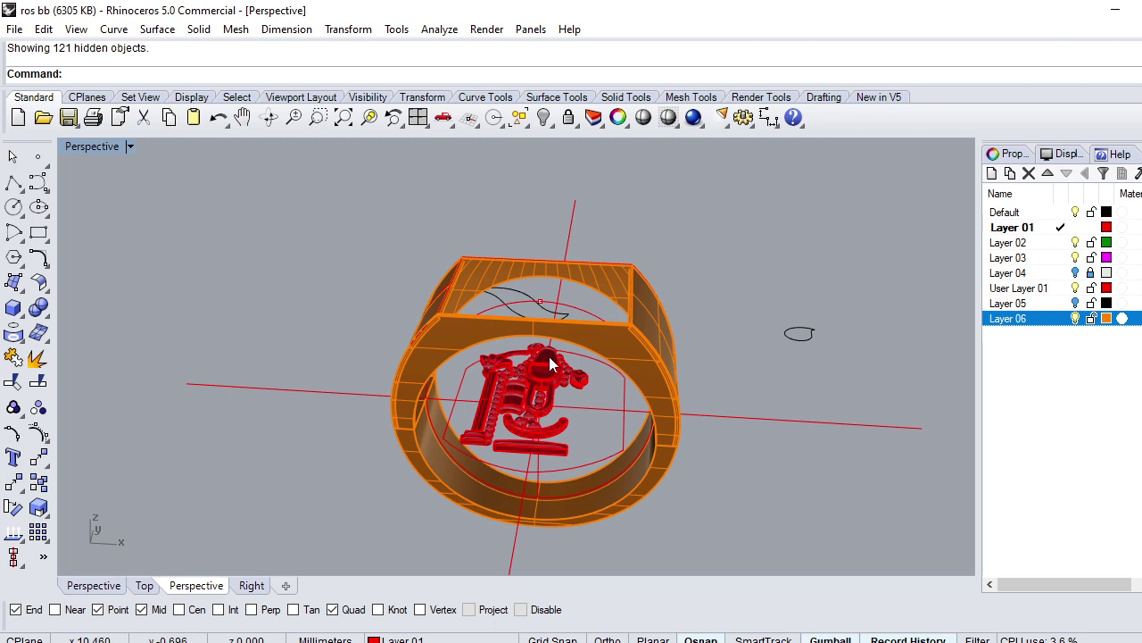
pyautogui.hotkey('ctrl', 's')
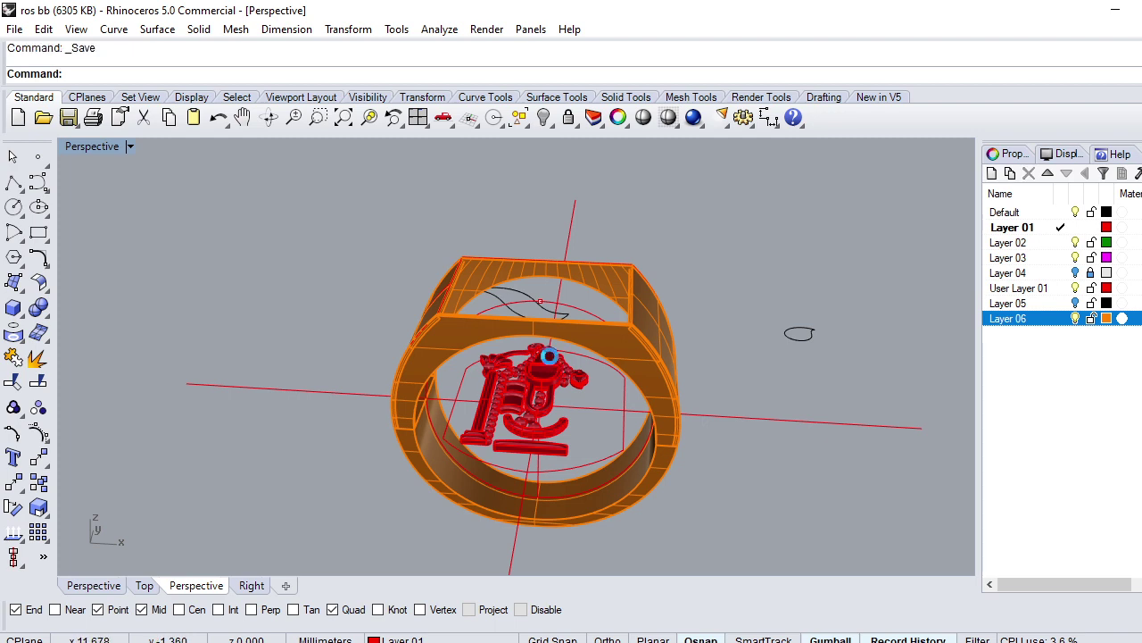
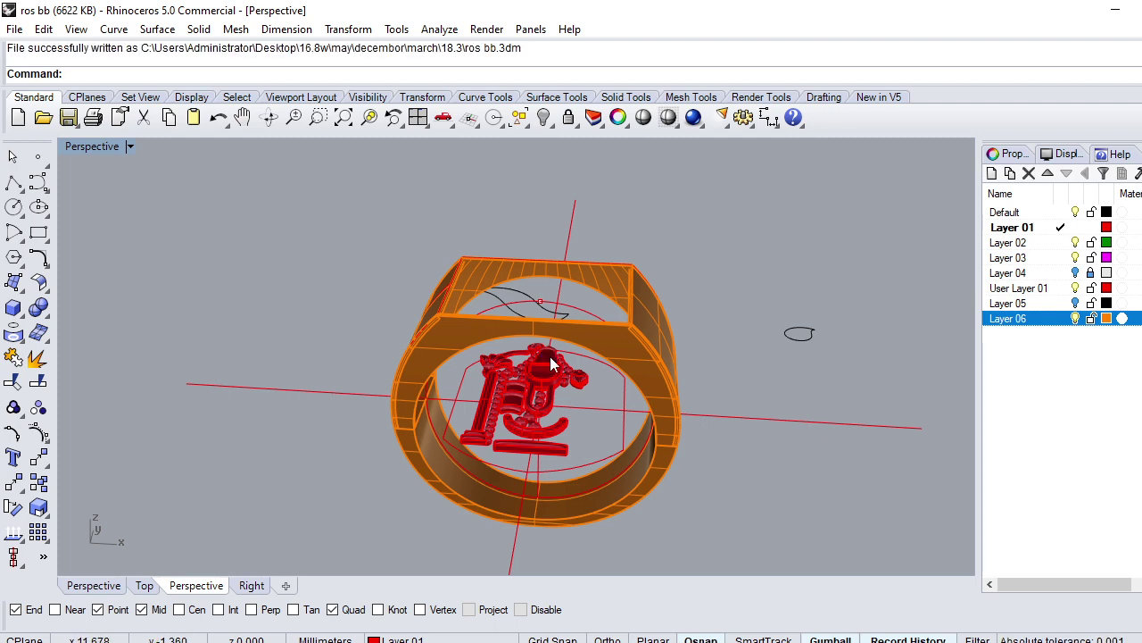
# Step: Join the small arc and the larger curve into one closed outline
pyautogui.click(597, 465)
pyautogui.scroll(2, 597, 464)
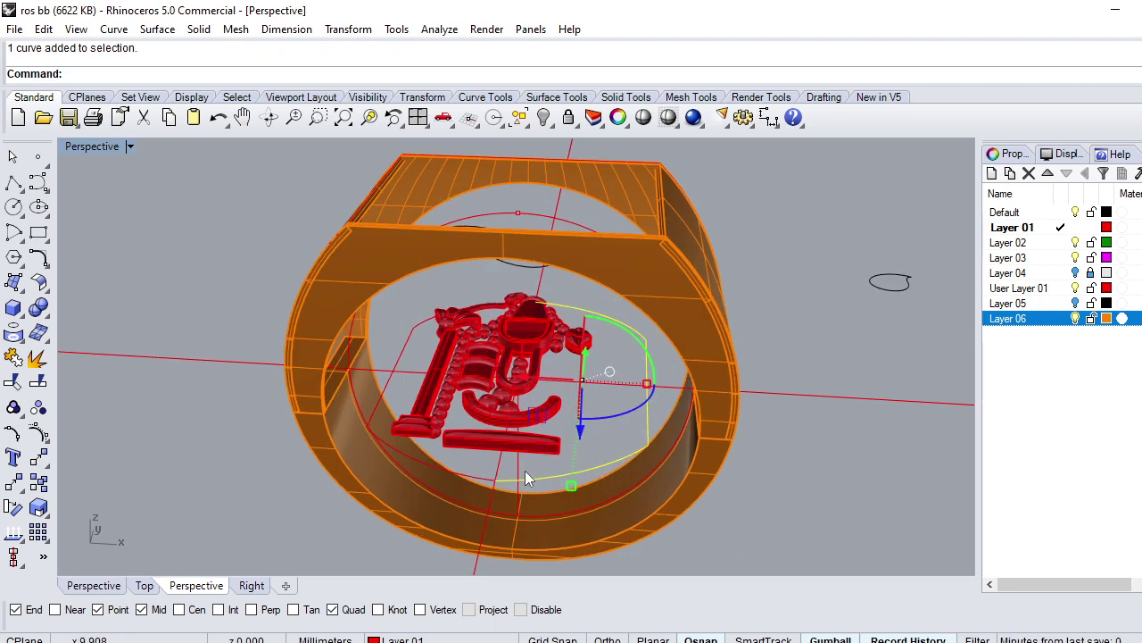
pyautogui.click(476, 475)
pyautogui.write('J')
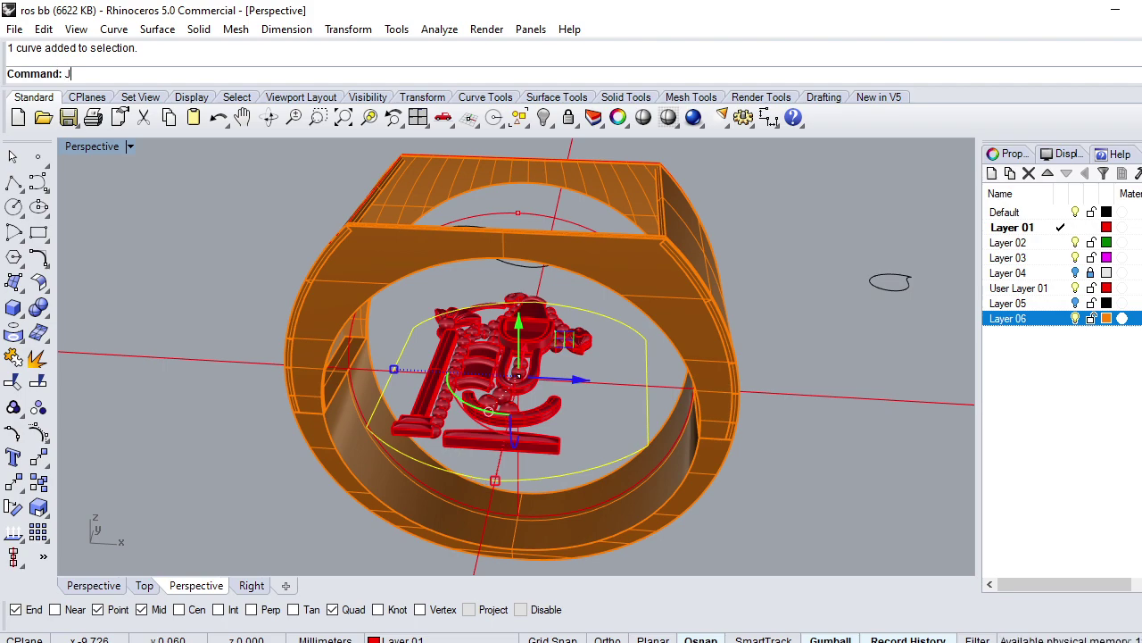
pyautogui.press('Return')
pyautogui.moveTo(475, 473)
pyautogui.mouseDown(button='right')
pyautogui.moveTo(536, 432)
pyautogui.moveTo(431, 431)
pyautogui.mouseUp(button='right')
# Step: Move the closed outline from its midpoint up onto the ring's top corner
pyautogui.write('m')
pyautogui.press('Return')
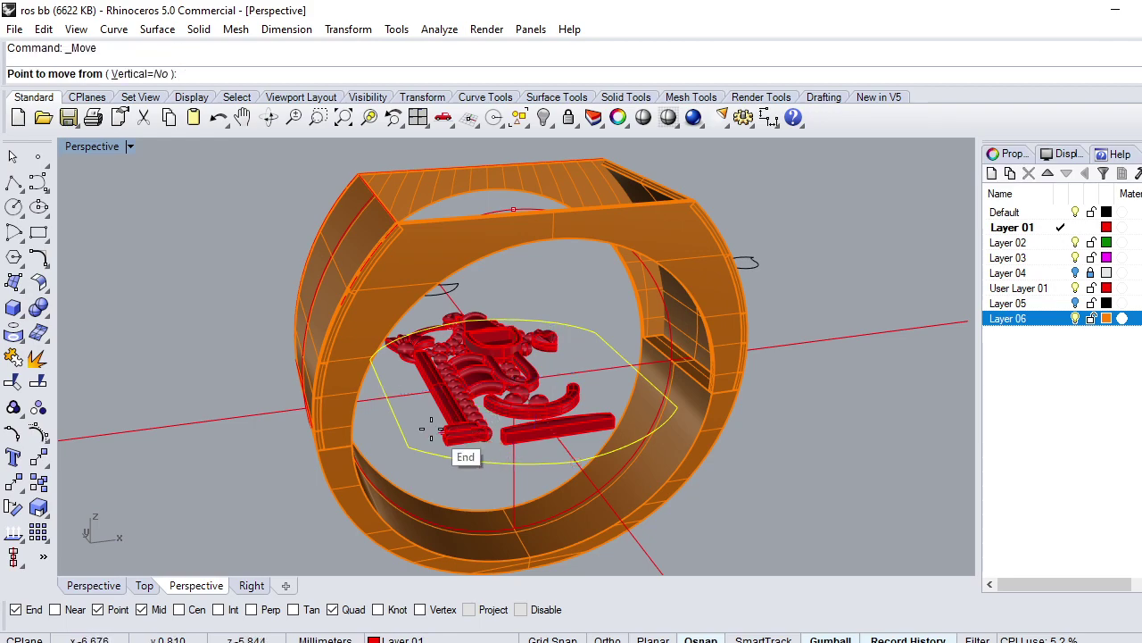
pyautogui.click(382, 398)
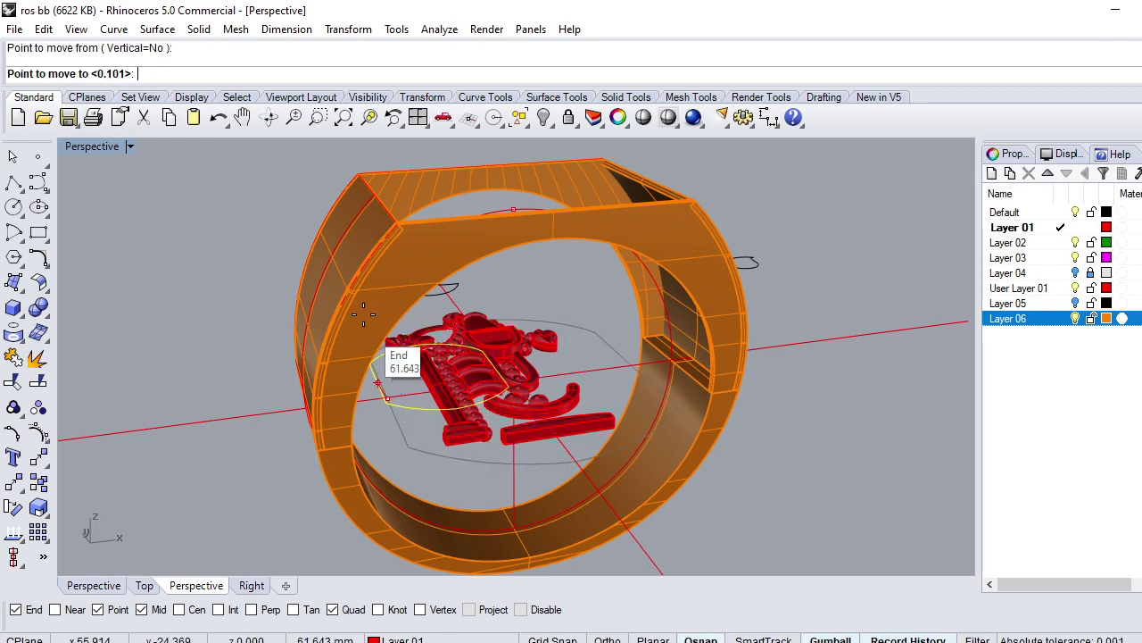
pyautogui.click(373, 193)
pyautogui.moveTo(373, 196)
pyautogui.mouseDown(button='right')
pyautogui.moveTo(406, 306)
pyautogui.moveTo(459, 314)
pyautogui.mouseUp(button='right')
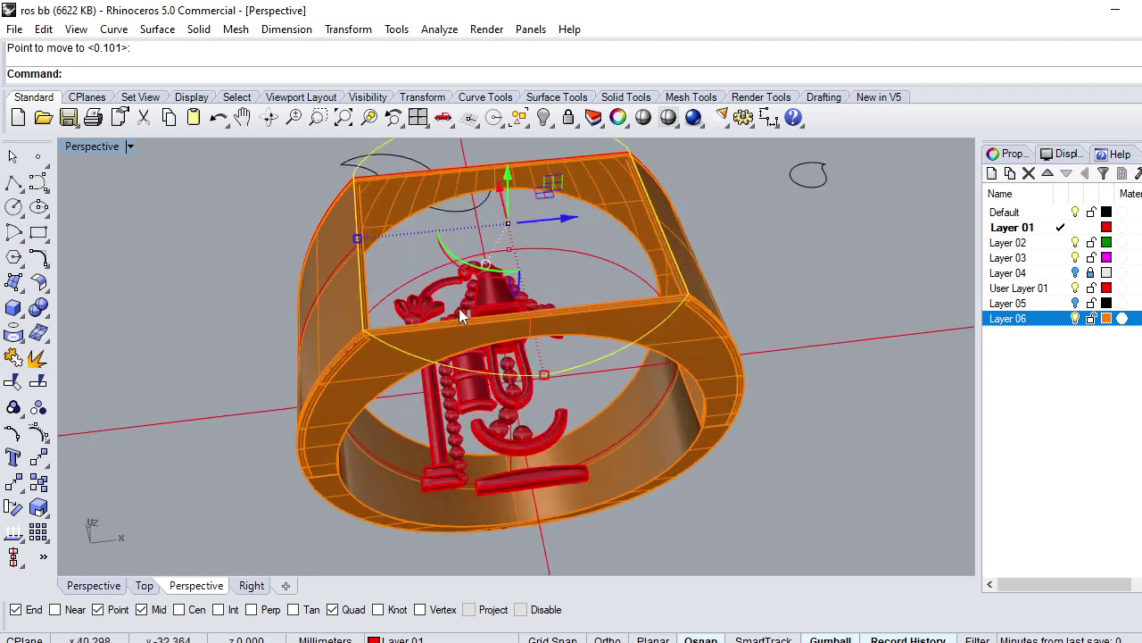
pyautogui.moveTo(477, 383)
pyautogui.mouseDown(button='right')
pyautogui.moveTo(432, 398)
pyautogui.moveTo(482, 280)
pyautogui.mouseUp(button='right')
pyautogui.write('EC')
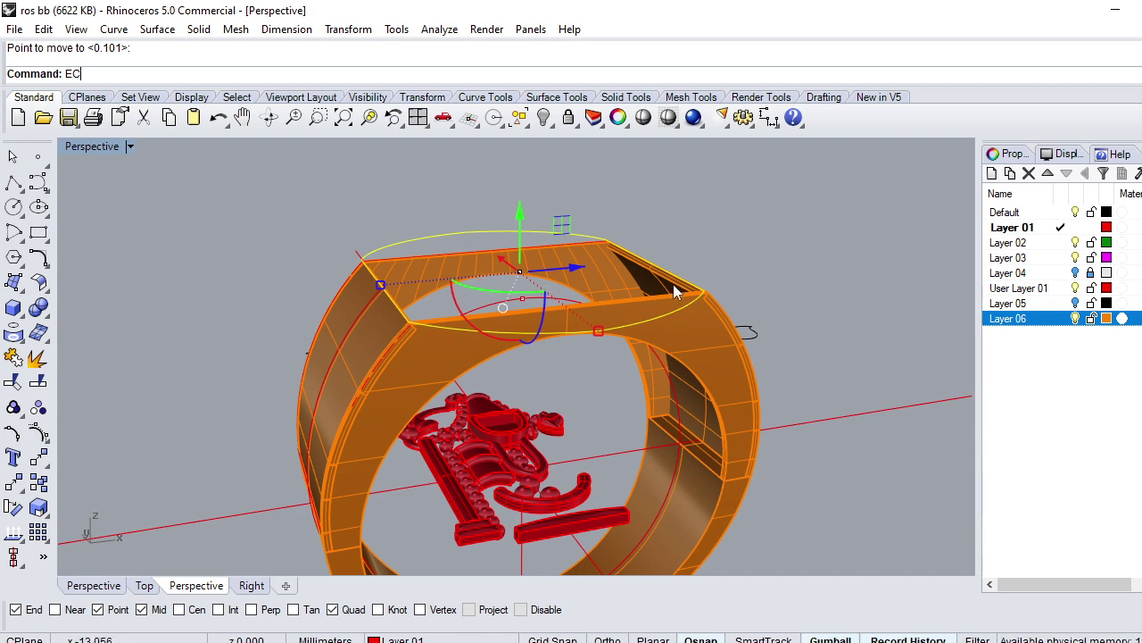
# Step: Extrude the top curve 3 units into a solid top plate
pyautogui.press('Return')
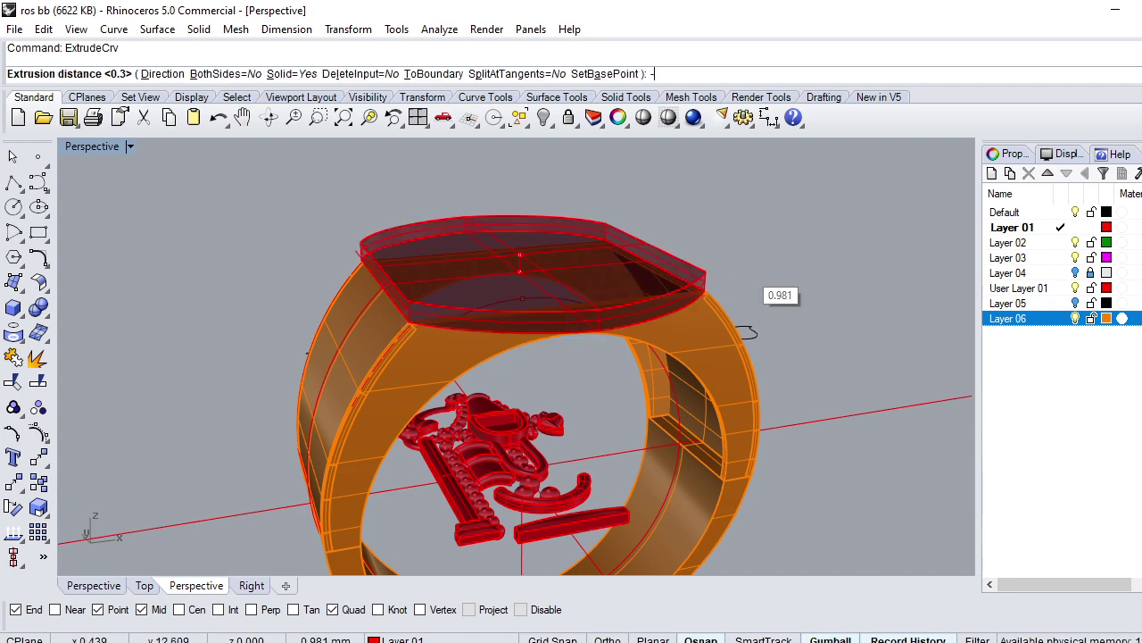
pyautogui.write('3')
pyautogui.press('Return')
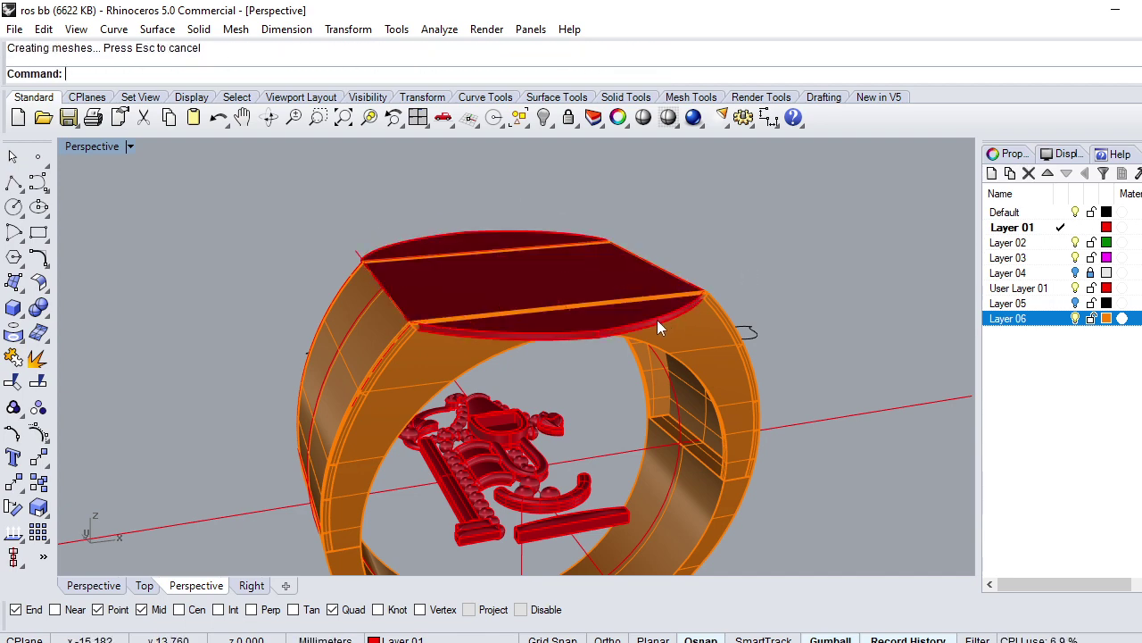
pyautogui.scroll(3, 573, 337)
# Step: Select the top curve, try a through-point offset, cancel it, and switch to Top view
pyautogui.click(564, 333)
pyautogui.click(612, 380)
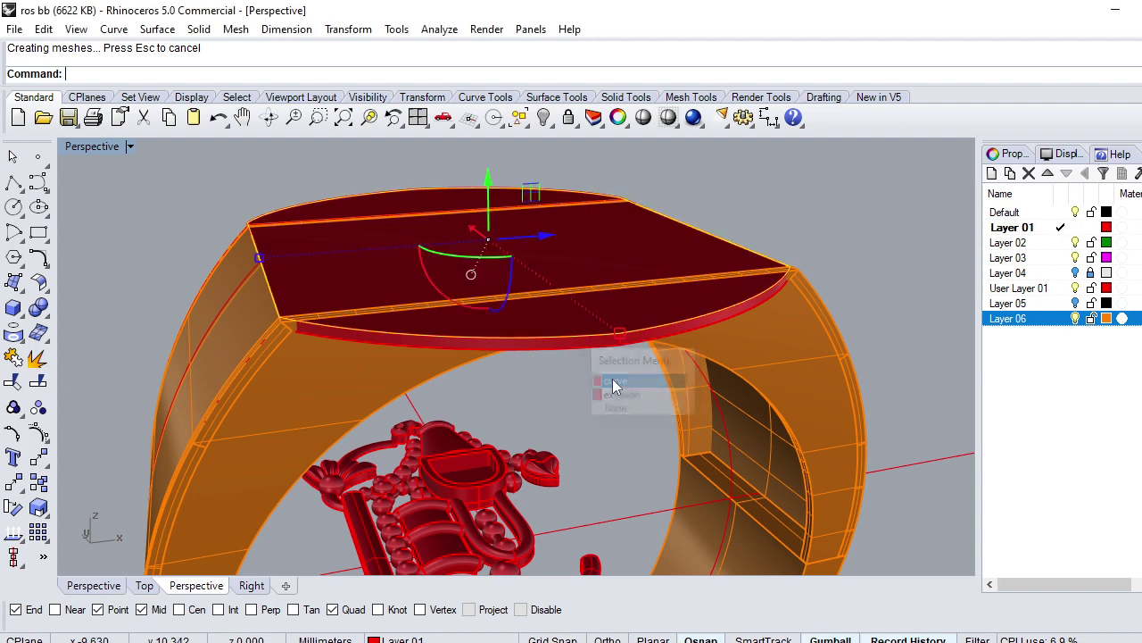
pyautogui.write('Offset')
pyautogui.press('Return')
pyautogui.scroll(2, 577, 312)
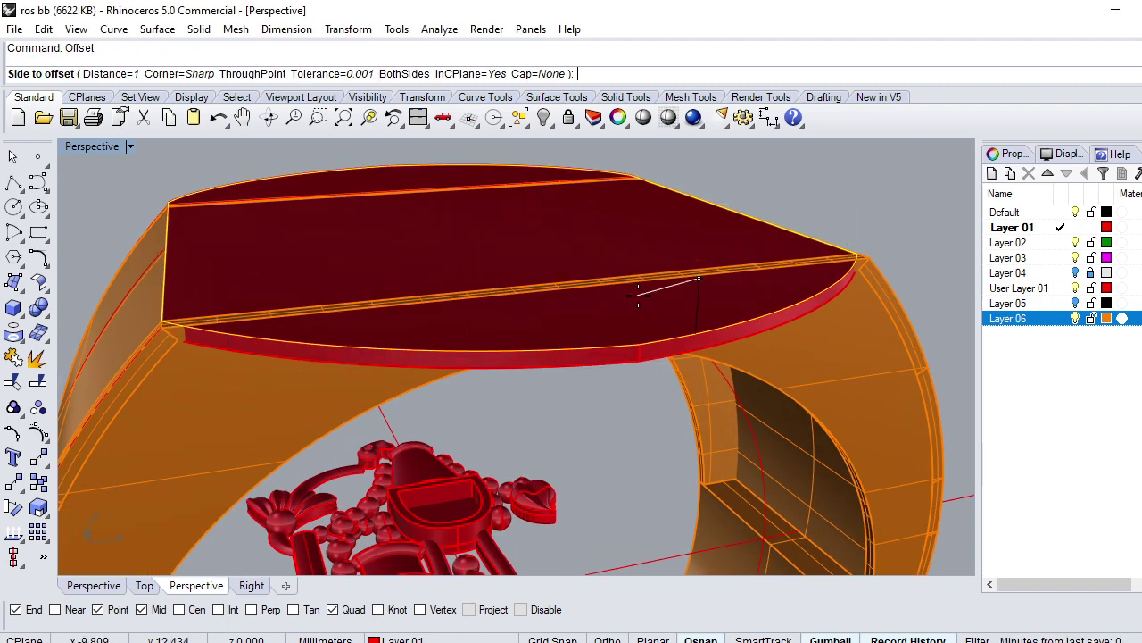
pyautogui.scroll(-4, 651, 286)
pyautogui.write('t')
pyautogui.press('Return')
pyautogui.press('Escape')
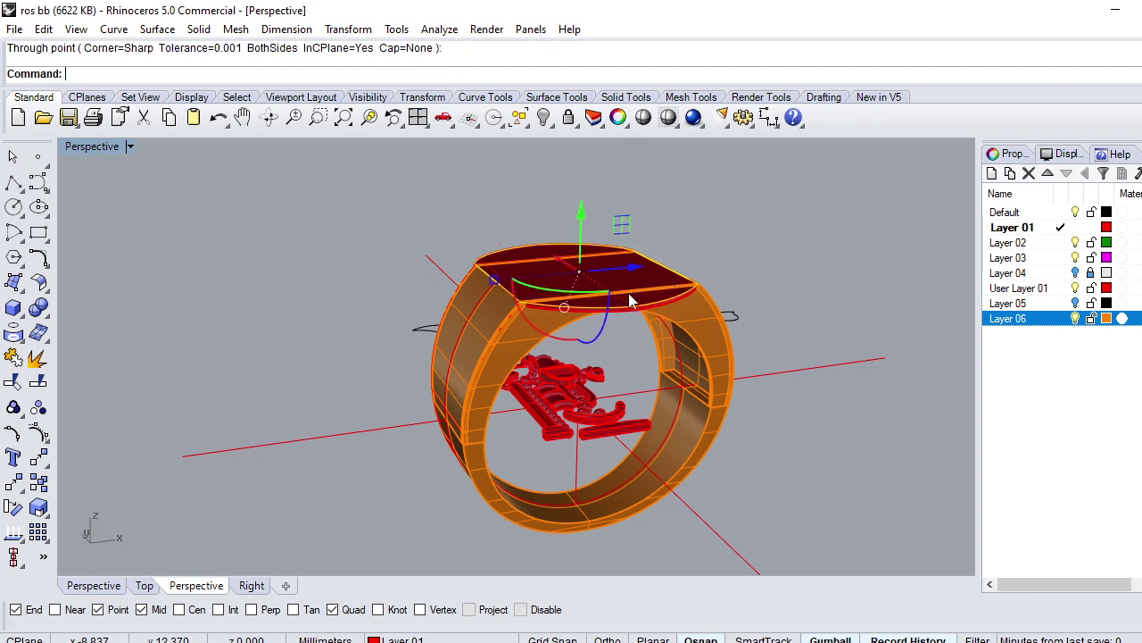
pyautogui.hotkey('ctrl', 'F1')
# Step: Offset the top outline 0.55 inward and select the new inner curve
pyautogui.write('offset')
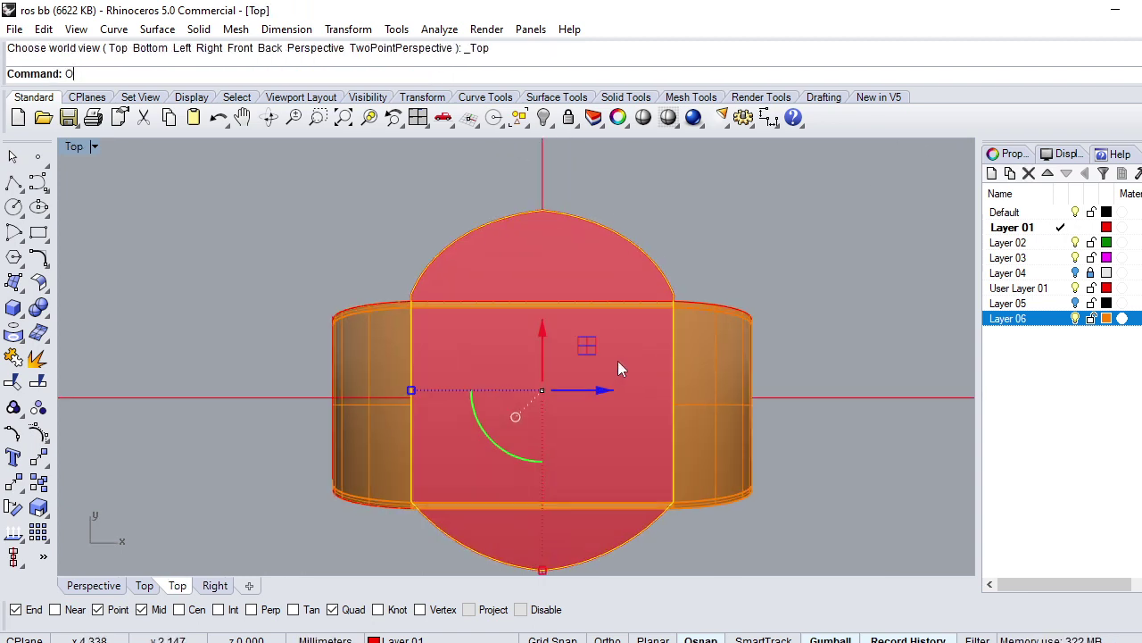
pyautogui.press('Return')
pyautogui.scroll(2, 612, 277)
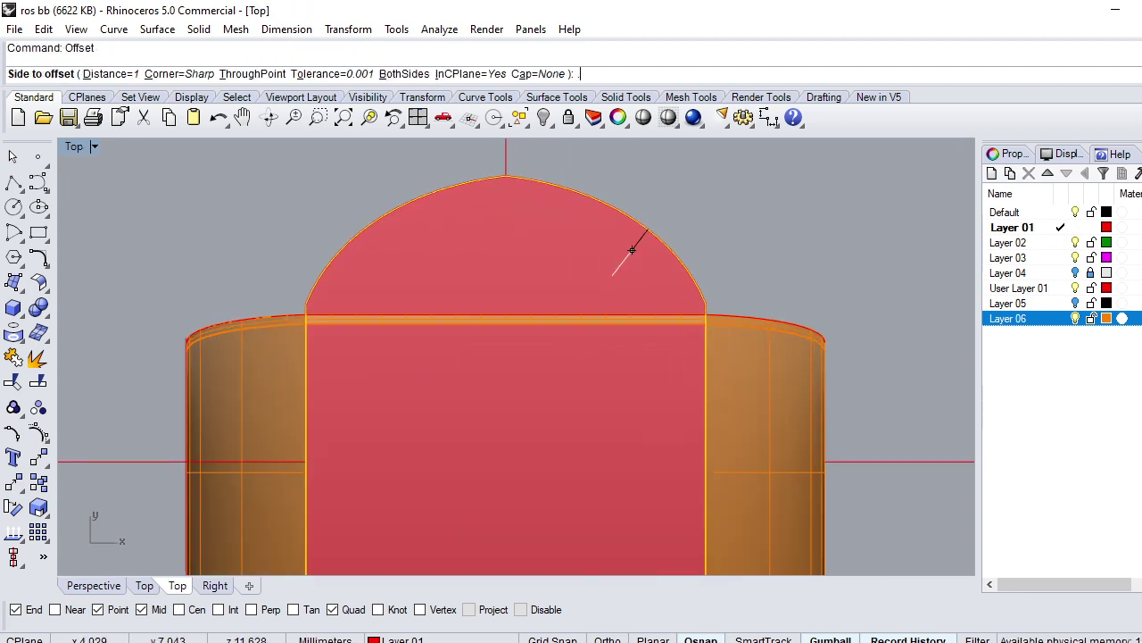
pyautogui.write('.55')
pyautogui.press('Return')
pyautogui.click(612, 276)
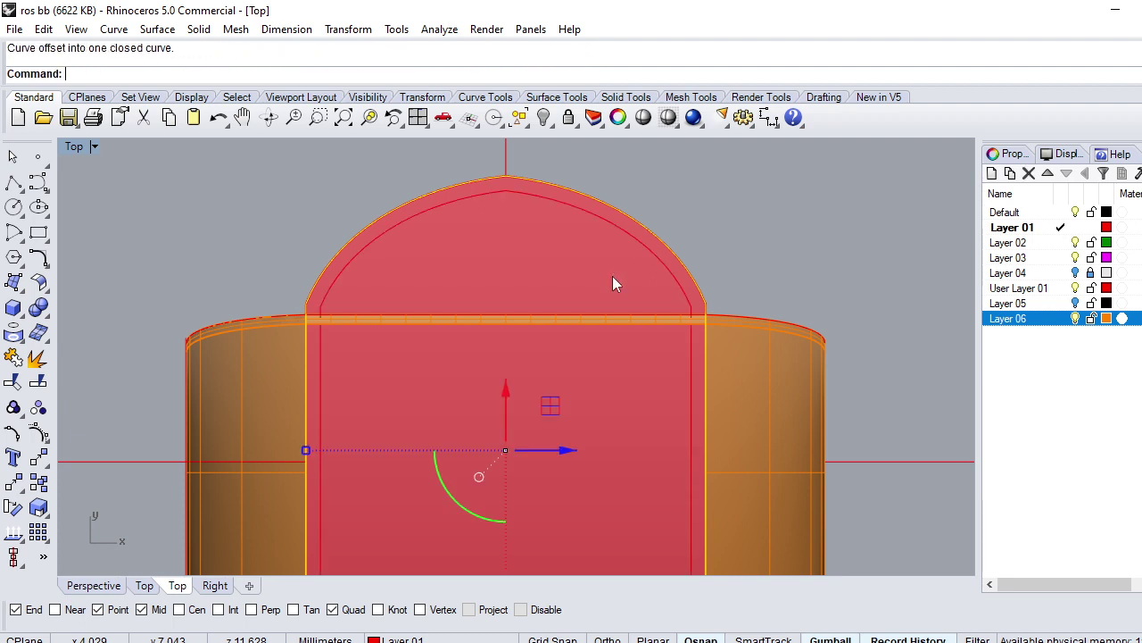
pyautogui.click(631, 237)
pyautogui.click(678, 282)
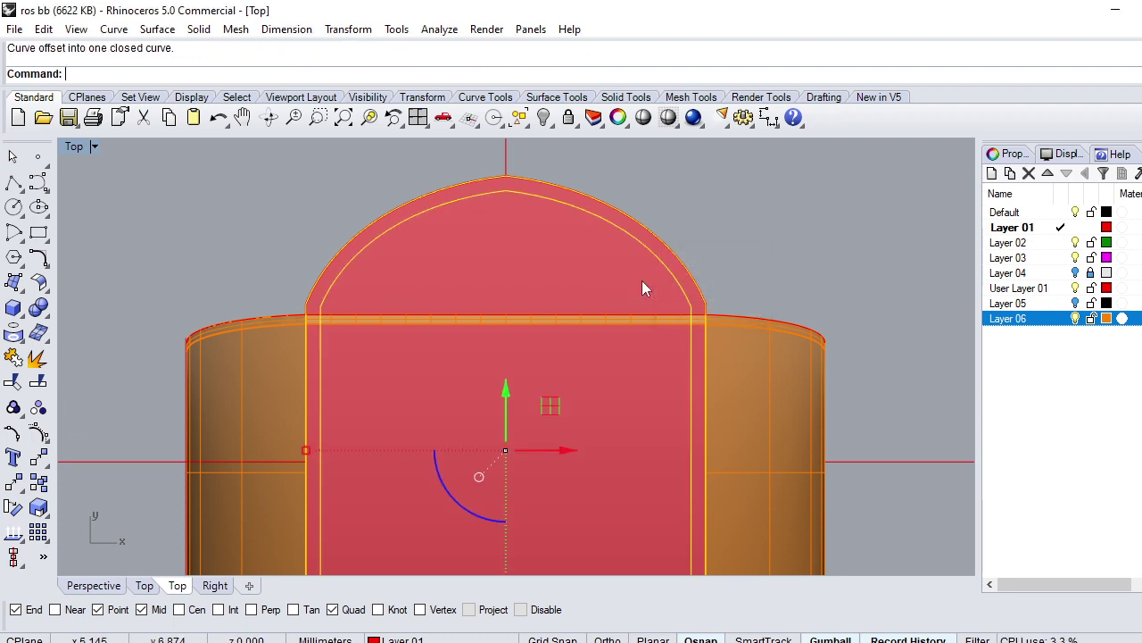
# Step: In Front view, undo an accidental vertical nudge of the inner curve
pyautogui.hotkey('ctrl', 'F2')
pyautogui.scroll(2, 541, 249)
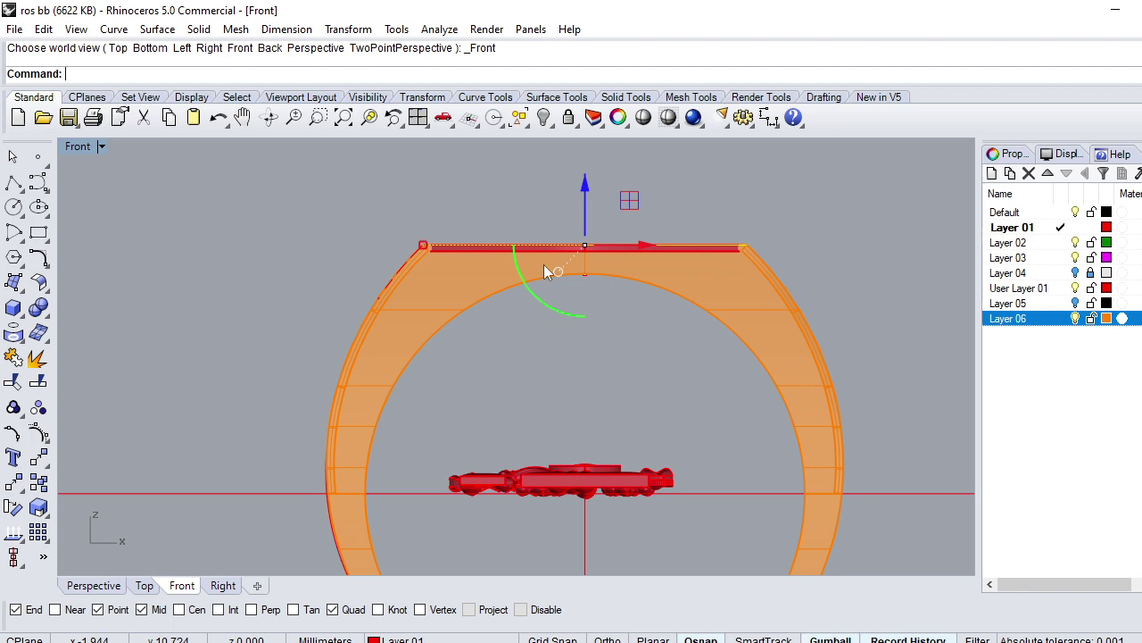
pyautogui.scroll(2, 551, 245)
pyautogui.moveTo(604, 223); pyautogui.dragTo(609, 212)
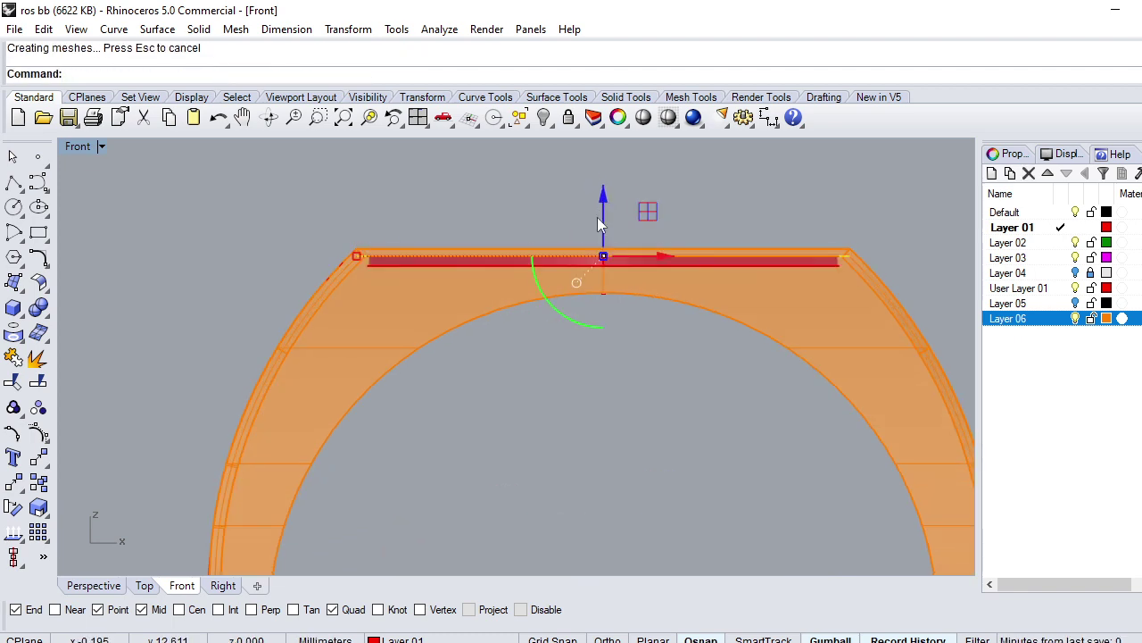
pyautogui.hotkey('ctrl', 'z')
# Step: Extrude the inner curve downward into the tall red body
pyautogui.write('x')
pyautogui.press('Return')
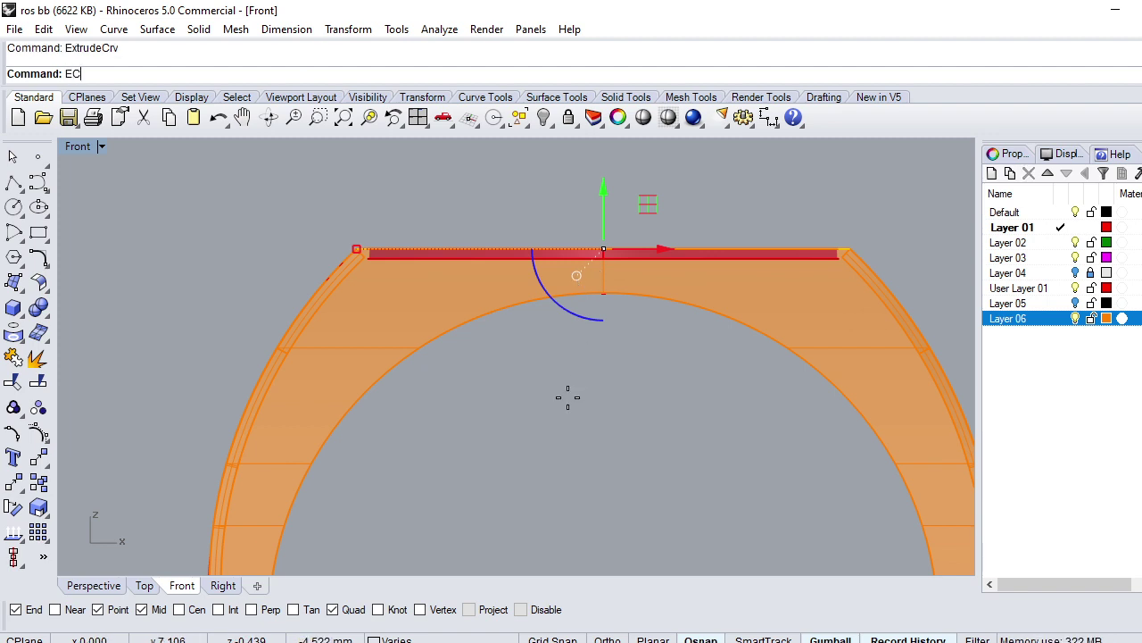
pyautogui.click(551, 471)
pyautogui.scroll(-2, 527, 402)
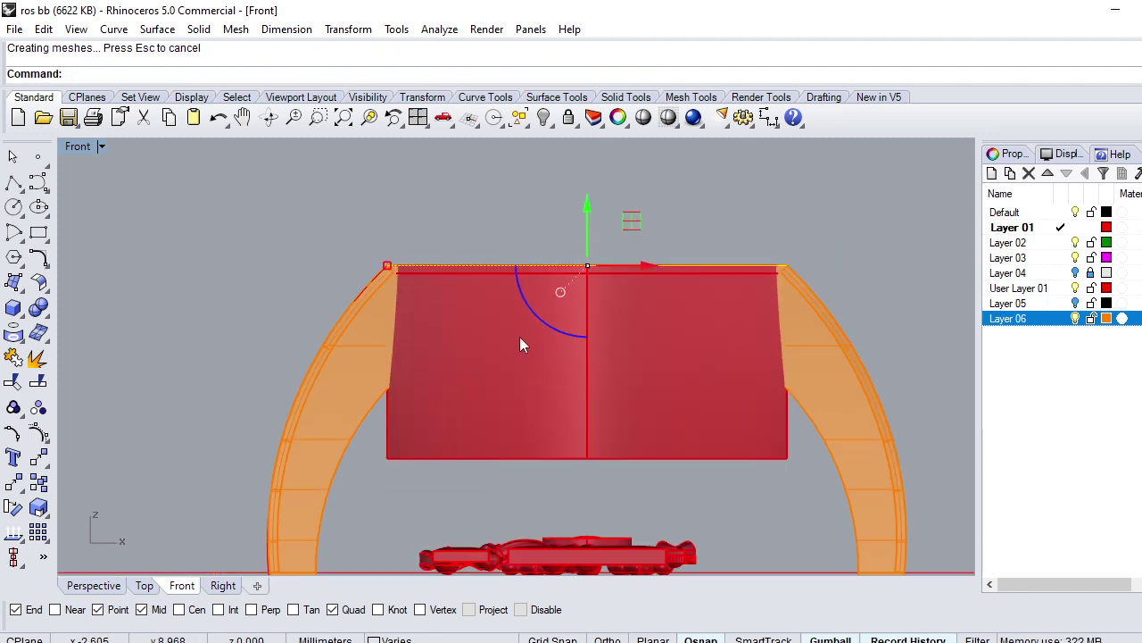
pyautogui.hotkey('ctrl', 'z')
pyautogui.press('Return')
pyautogui.click(538, 457)
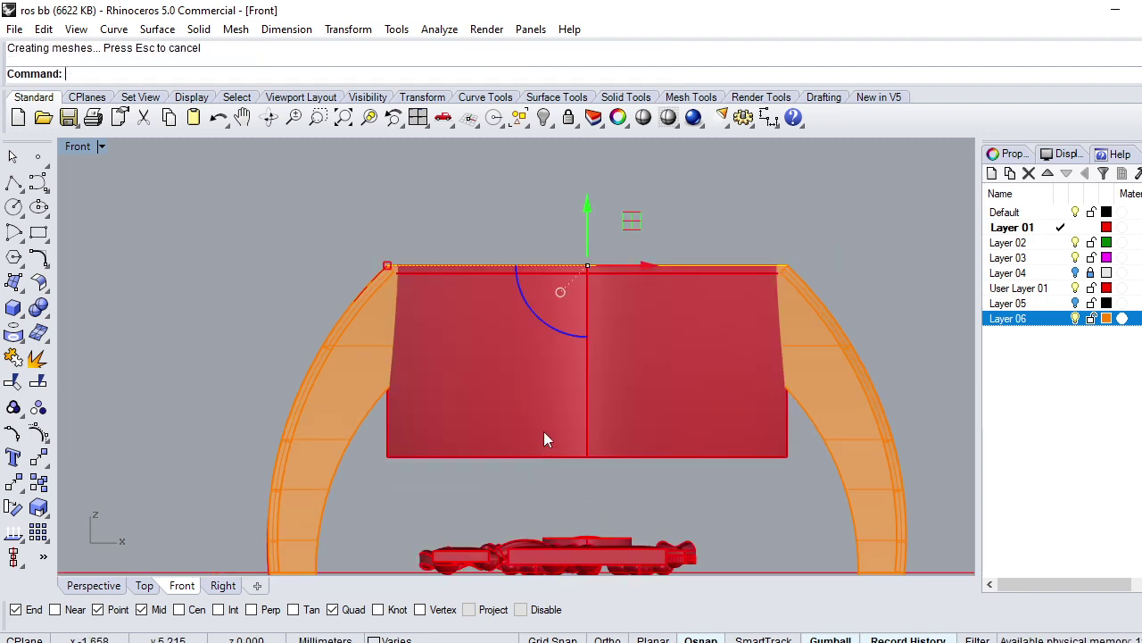
pyautogui.scroll(-2, 553, 392)
pyautogui.write('top')
pyautogui.press('Return')
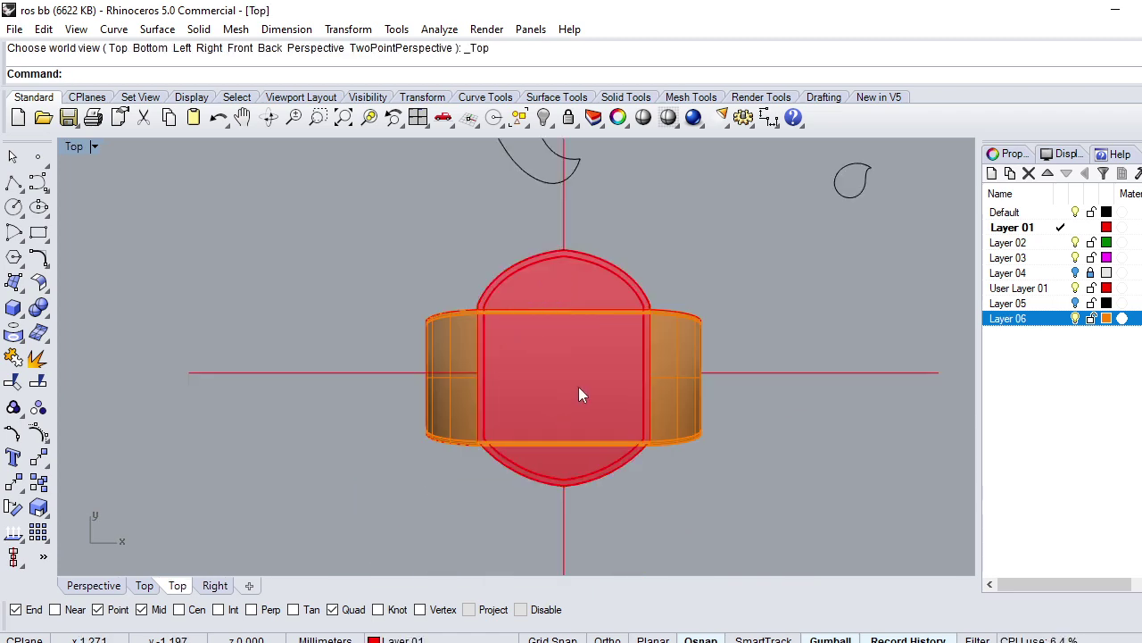
# Step: Return to Perspective view and briefly select, then deselect, the ring band
pyautogui.write('perspective')
pyautogui.press('Return')
pyautogui.scroll(3, 663, 409)
pyautogui.scroll(2, 581, 403)
pyautogui.click(621, 373)
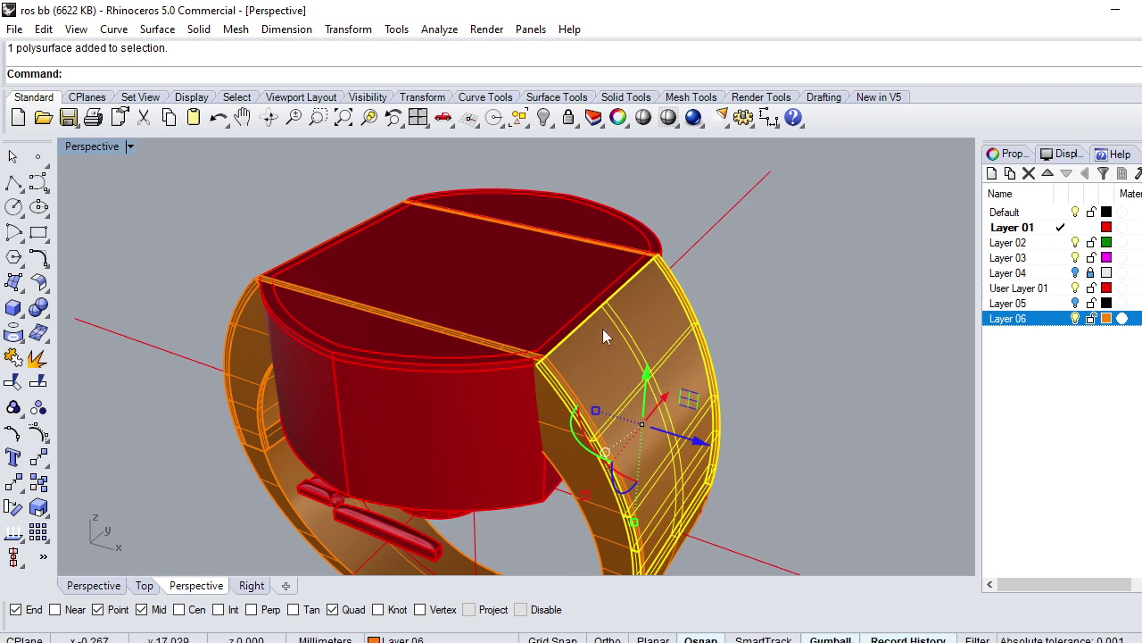
pyautogui.scroll(-2, 601, 393)
pyautogui.press('Escape')
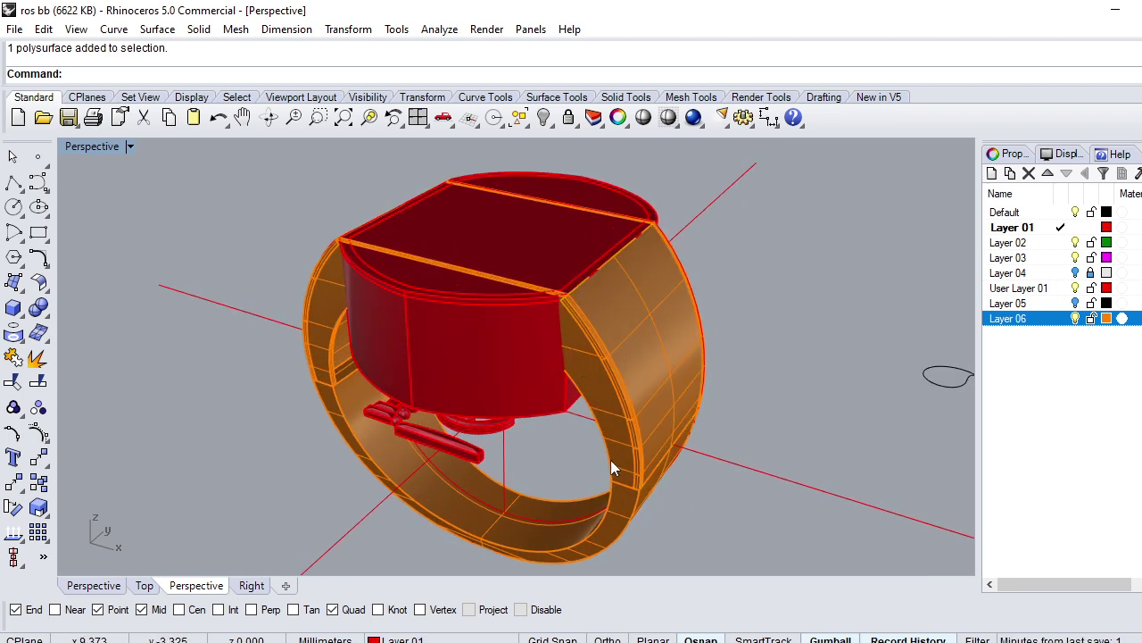
# Step: Duplicate the two opposite vertical edges of the red body as curves
pyautogui.write('dupedge')
pyautogui.press('Return')
pyautogui.click(560, 341)
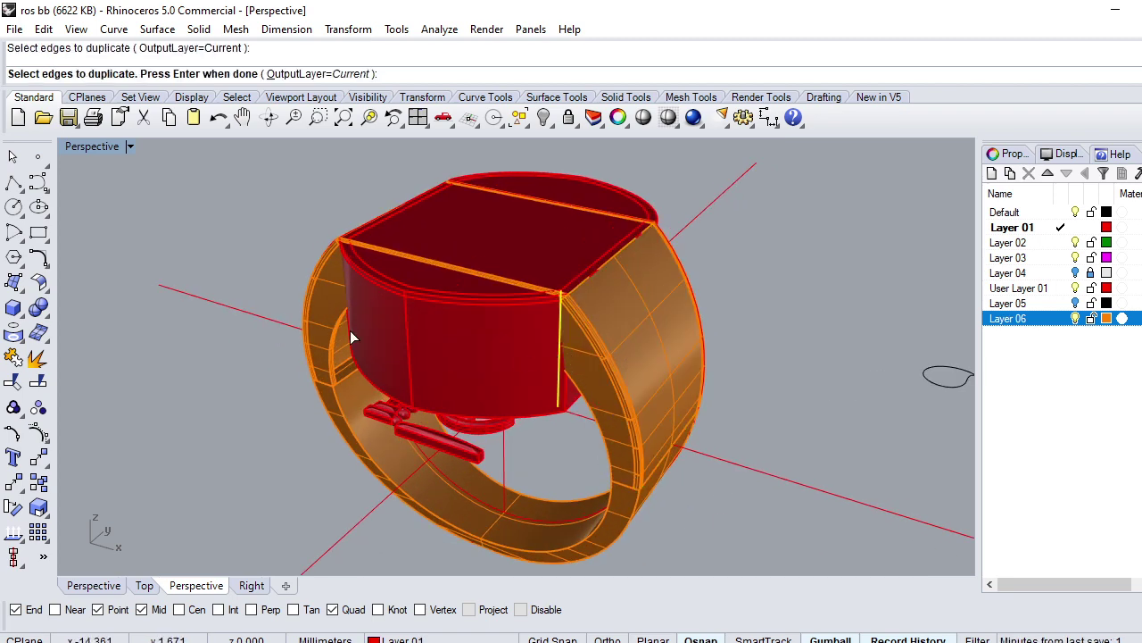
pyautogui.moveTo(351, 337); pyautogui.dragTo(358, 295, button='right')
pyautogui.click(354, 355)
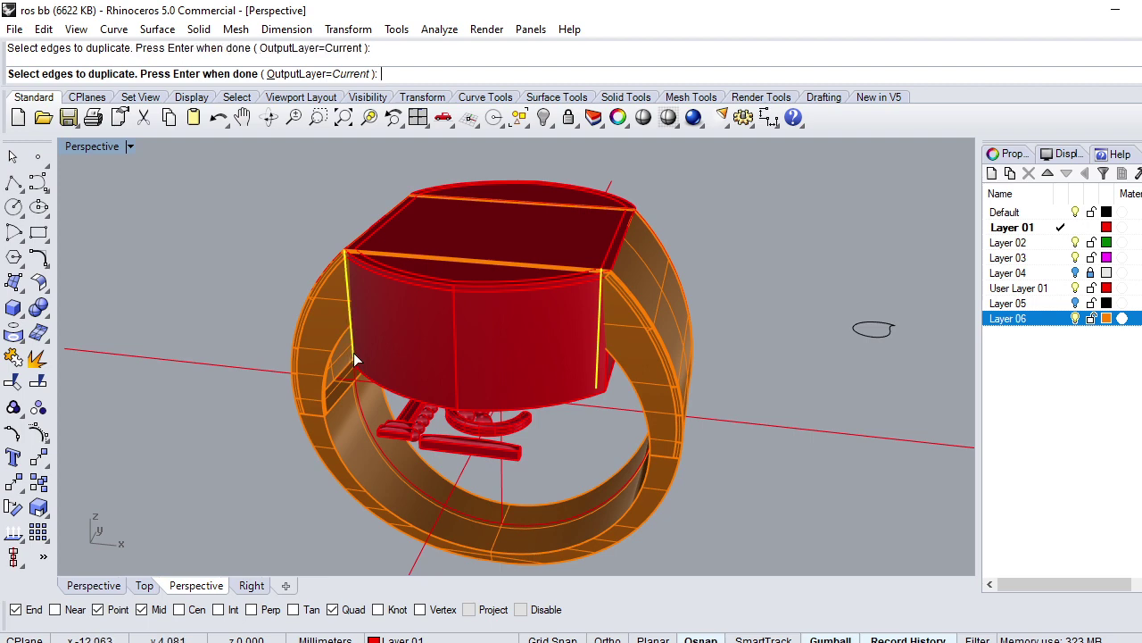
pyautogui.press('Return')
# Step: Hide the other objects, leaving the Layer 06 ring and both side curves selected
pyautogui.click(1075, 318)
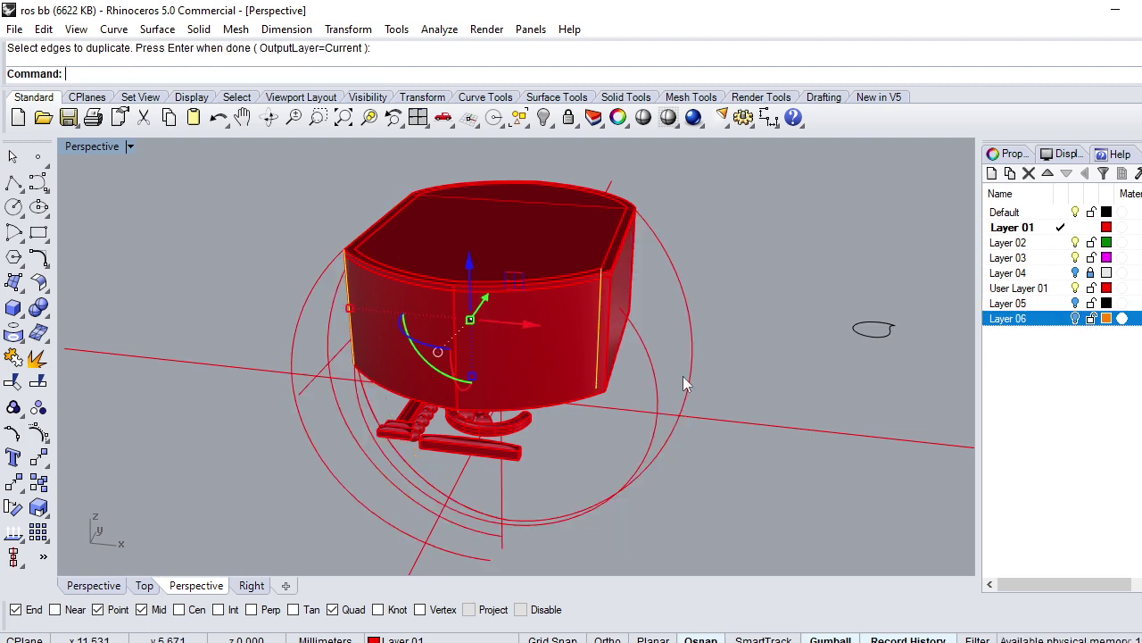
pyautogui.hotkey('ctrl', 'a')
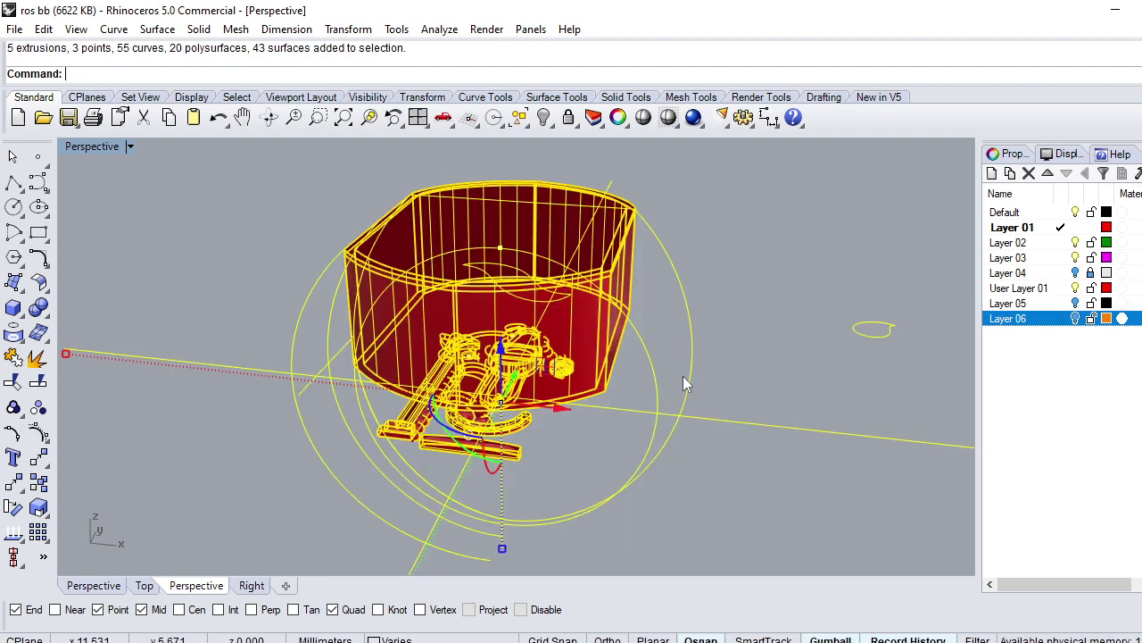
pyautogui.hotkey('ctrl', 'h')
pyautogui.click(1076, 319)
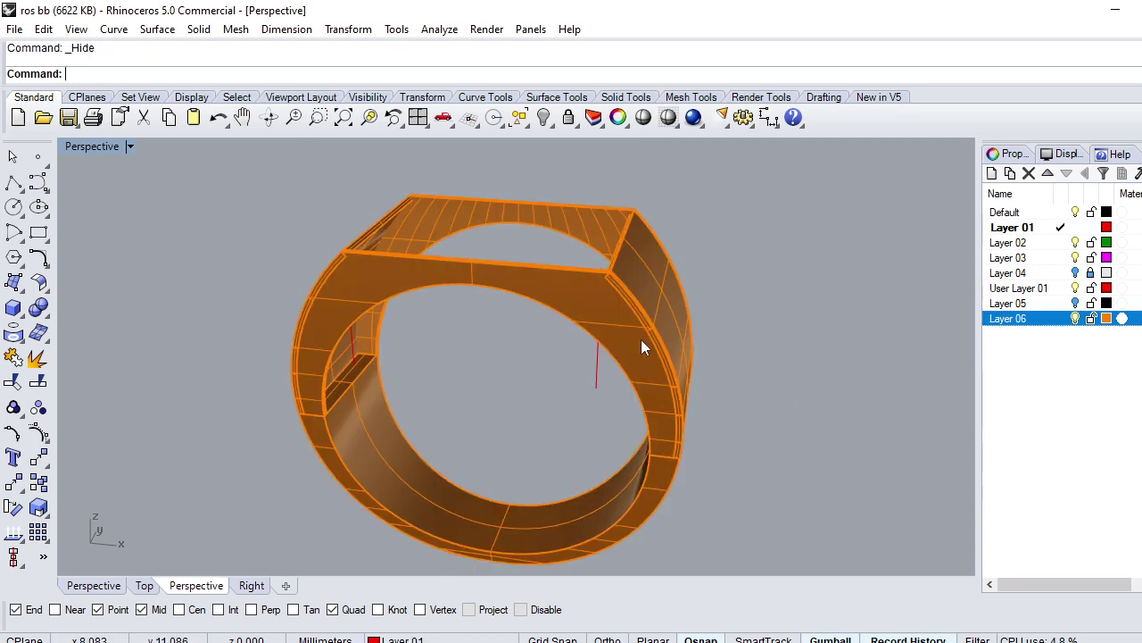
pyautogui.moveTo(641, 339); pyautogui.dragTo(590, 362, button='right')
pyautogui.click(590, 362)
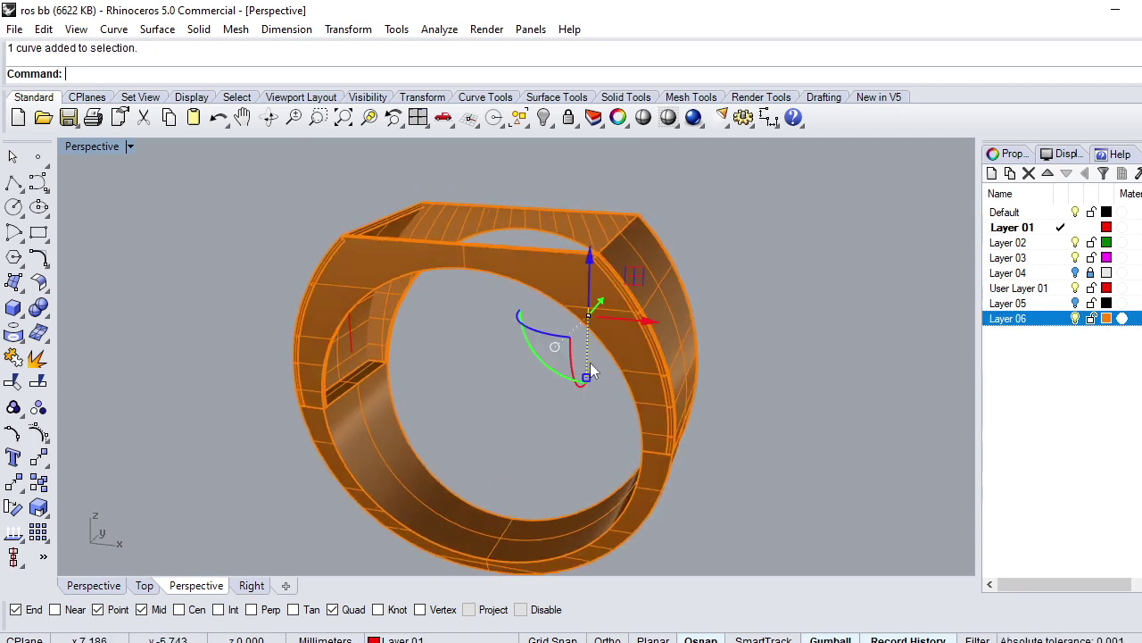
pyautogui.keyDown('shift'); pyautogui.click(355, 349); pyautogui.keyUp('shift')
# Step: Loft the two side curves and extrude the surface both sides into a box
pyautogui.write('LO')
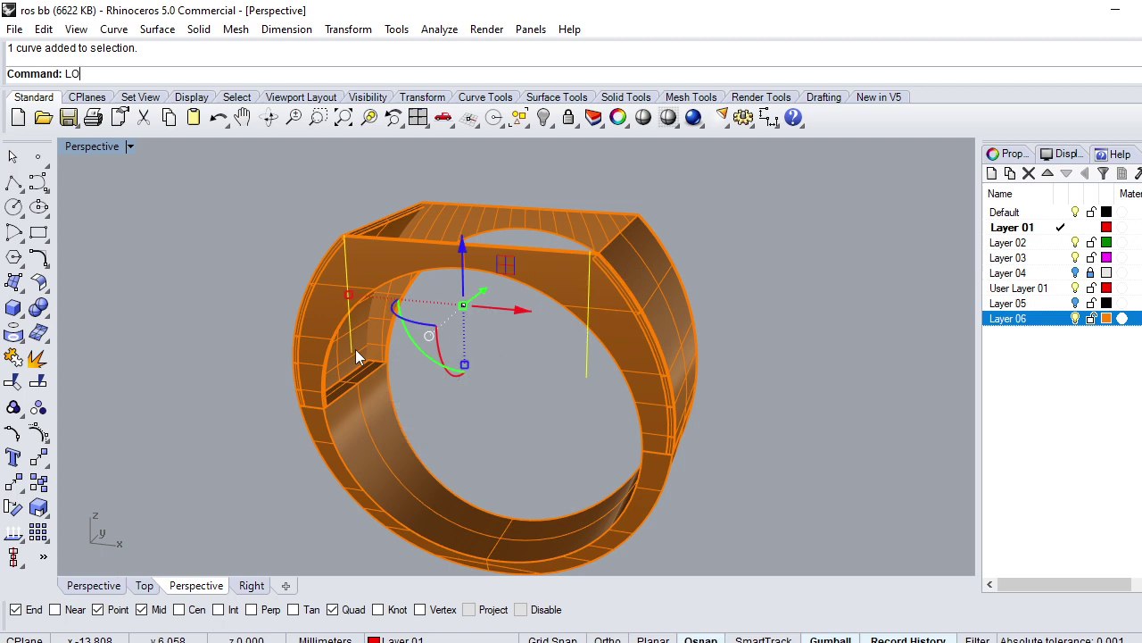
pyautogui.press('Return')
pyautogui.press('Return')
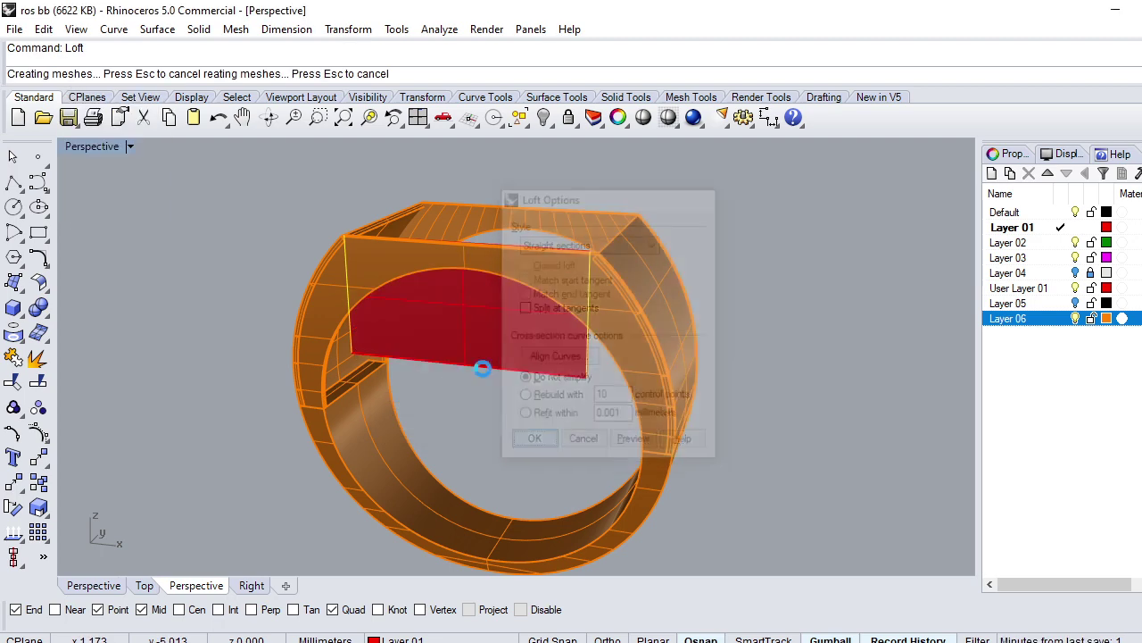
pyautogui.write('ExtrudeSrf')
pyautogui.press('Return')
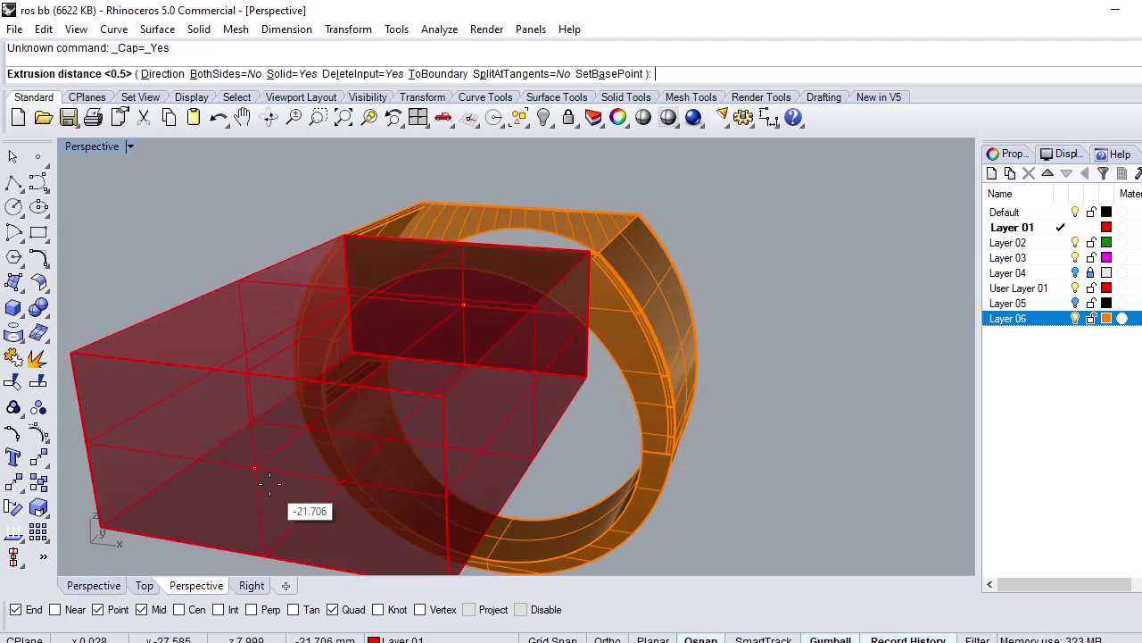
pyautogui.write('b')
pyautogui.press('Return')
pyautogui.click(268, 482)
# Step: Shift the box 4.348 units along an axis and deselect it
pyautogui.moveTo(345, 470)
pyautogui.mouseDown(button='right')
pyautogui.moveTo(612, 339)
pyautogui.moveTo(574, 337)
pyautogui.mouseUp(button='right')
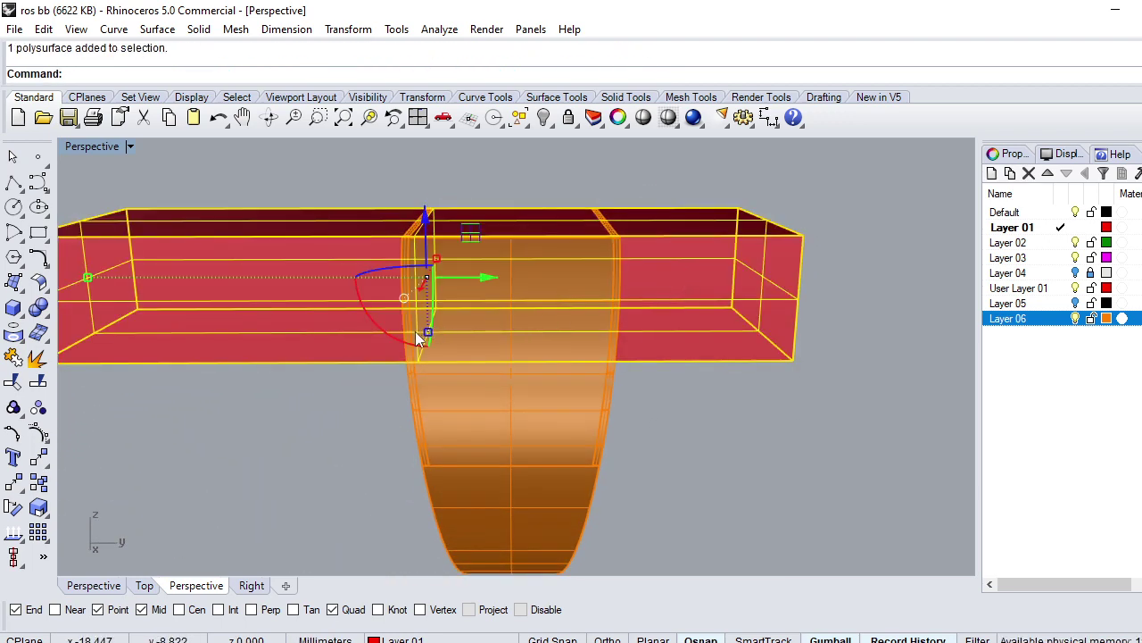
pyautogui.moveTo(415, 331)
pyautogui.mouseDown(button='right')
pyautogui.moveTo(377, 349)
pyautogui.moveTo(458, 333)
pyautogui.mouseUp(button='right')
pyautogui.moveTo(423, 341); pyautogui.dragTo(426, 354)
pyautogui.click(856, 474)
# Step: Boolean-subtract the box from the Layer 06 ring, then delete the leftover box
pyautogui.rightClick(1020, 328)
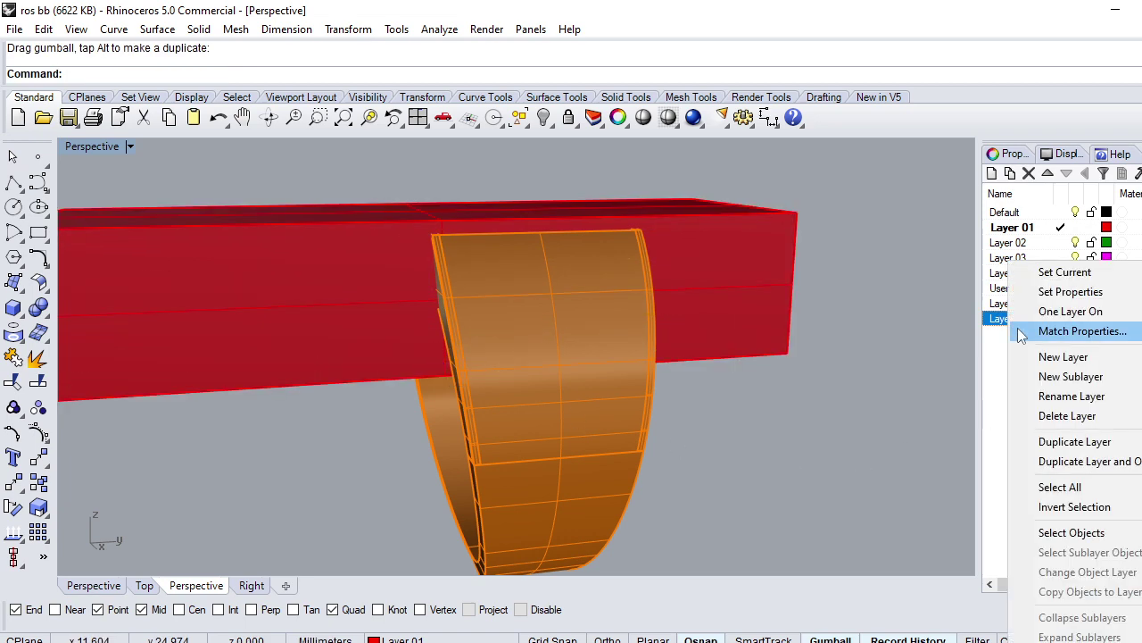
pyautogui.click(1073, 532)
pyautogui.write('Bd')
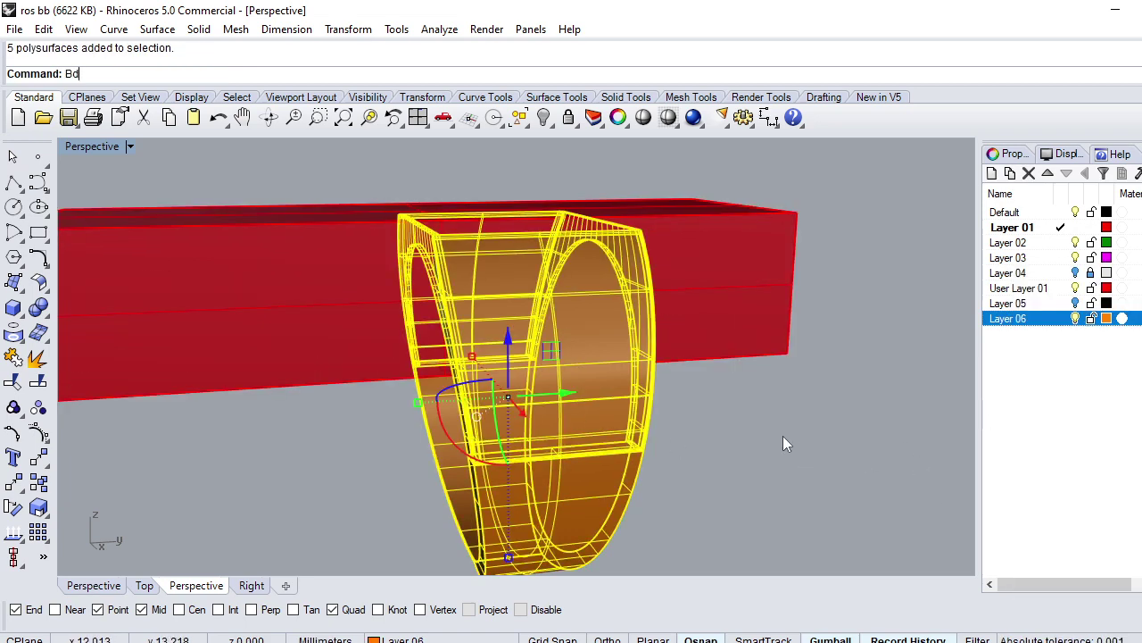
pyautogui.press('Return')
pyautogui.click(747, 288)
pyautogui.press('Return')
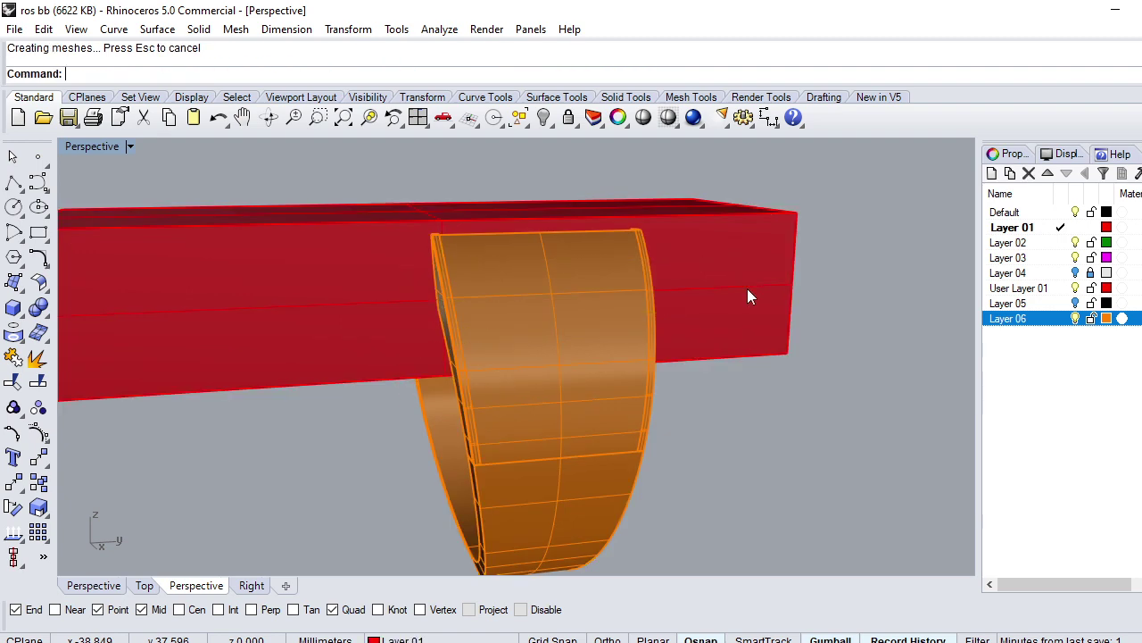
pyautogui.press('Delete')
pyautogui.moveTo(306, 245)
pyautogui.mouseDown(button='right')
pyautogui.moveTo(505, 242)
pyautogui.moveTo(495, 258)
pyautogui.mouseUp(button='right')
pyautogui.click(497, 118)
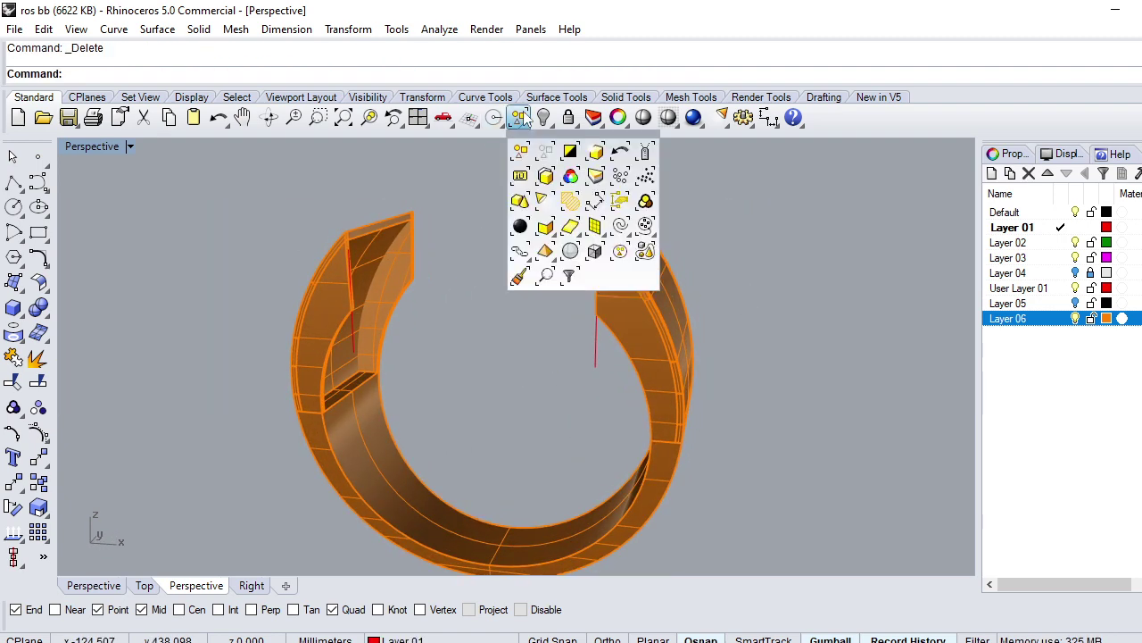
# Step: Delete the two red curves, show all, and hide everything except the red bezel band
pyautogui.click(617, 223)
pyautogui.press('Delete')
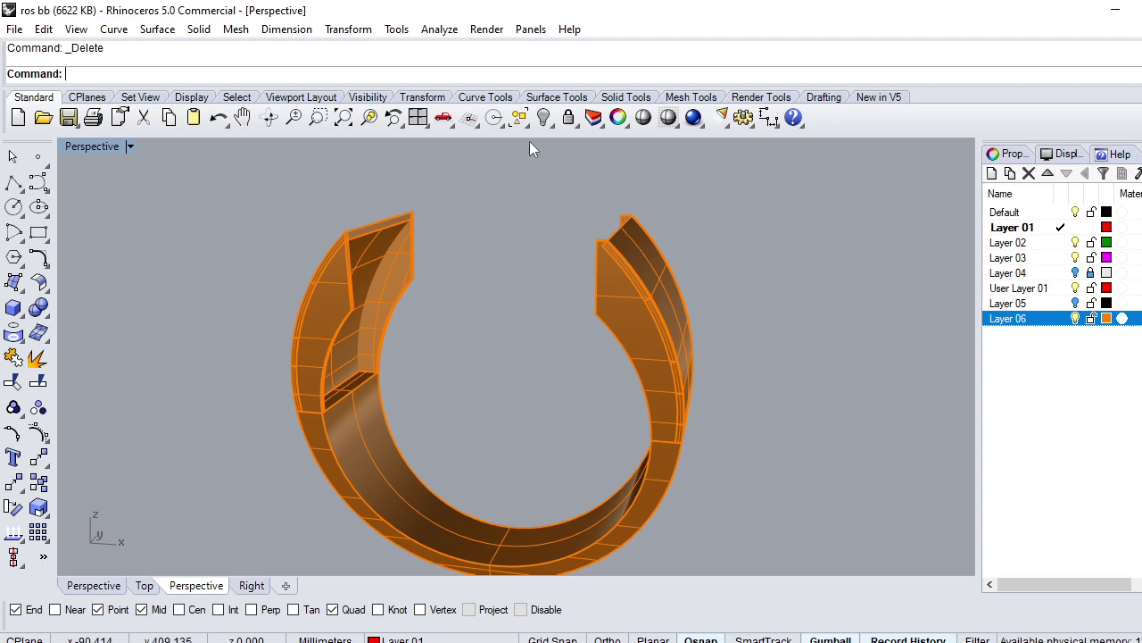
pyautogui.click(545, 119)
pyautogui.moveTo(539, 321); pyautogui.dragTo(589, 306, button='right')
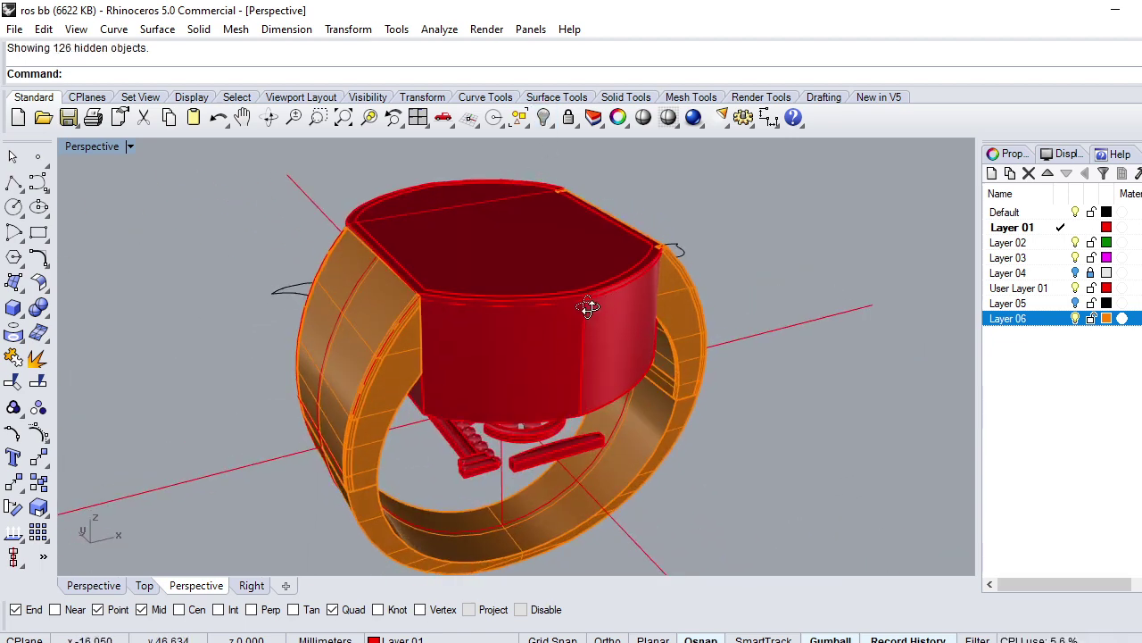
pyautogui.click(538, 349)
pyautogui.moveTo(537, 349); pyautogui.dragTo(544, 343, button='right')
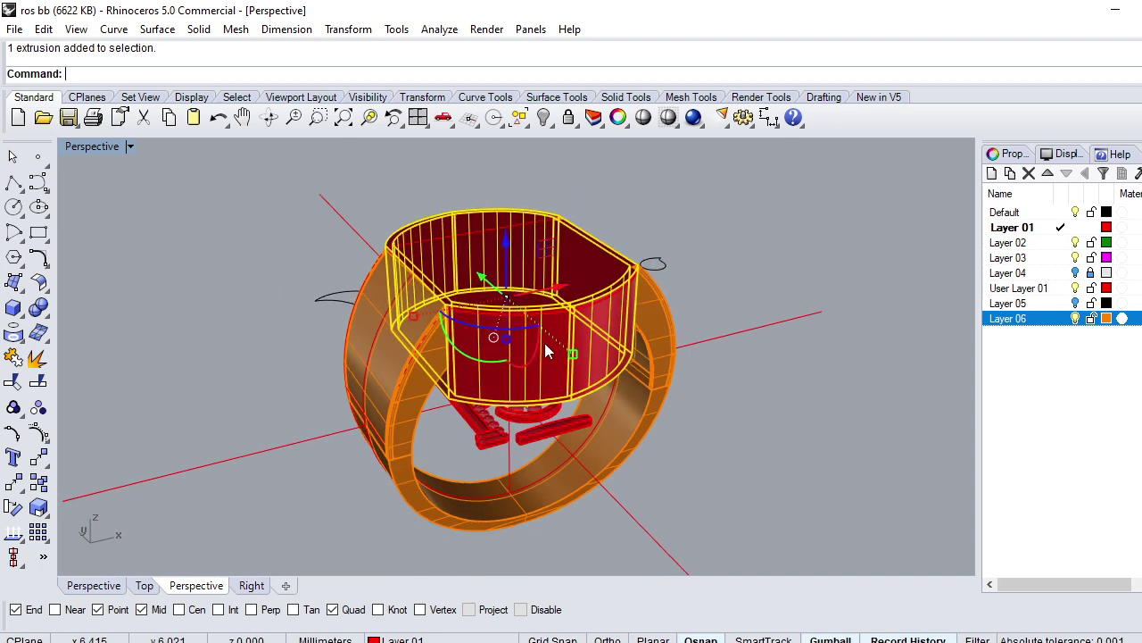
pyautogui.scroll(3, 547, 344)
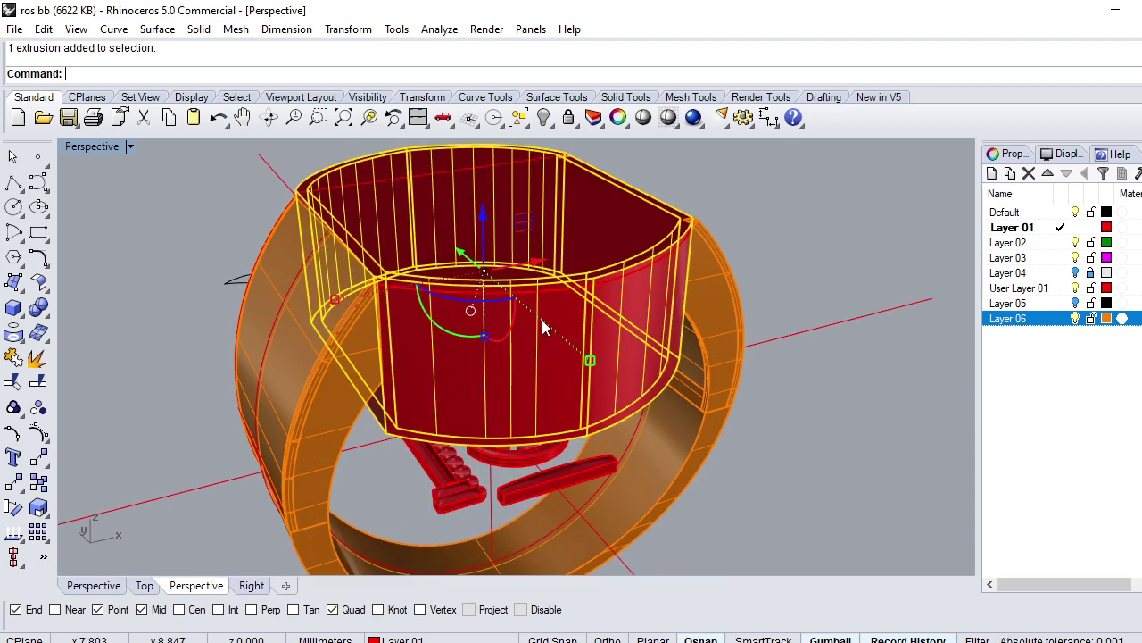
pyautogui.scroll(-5, 542, 320)
pyautogui.hotkey('ctrl', 'a')
pyautogui.keyDown('ctrl'); pyautogui.click(541, 327); pyautogui.keyUp('ctrl')
pyautogui.hotkey('ctrl', 'h')
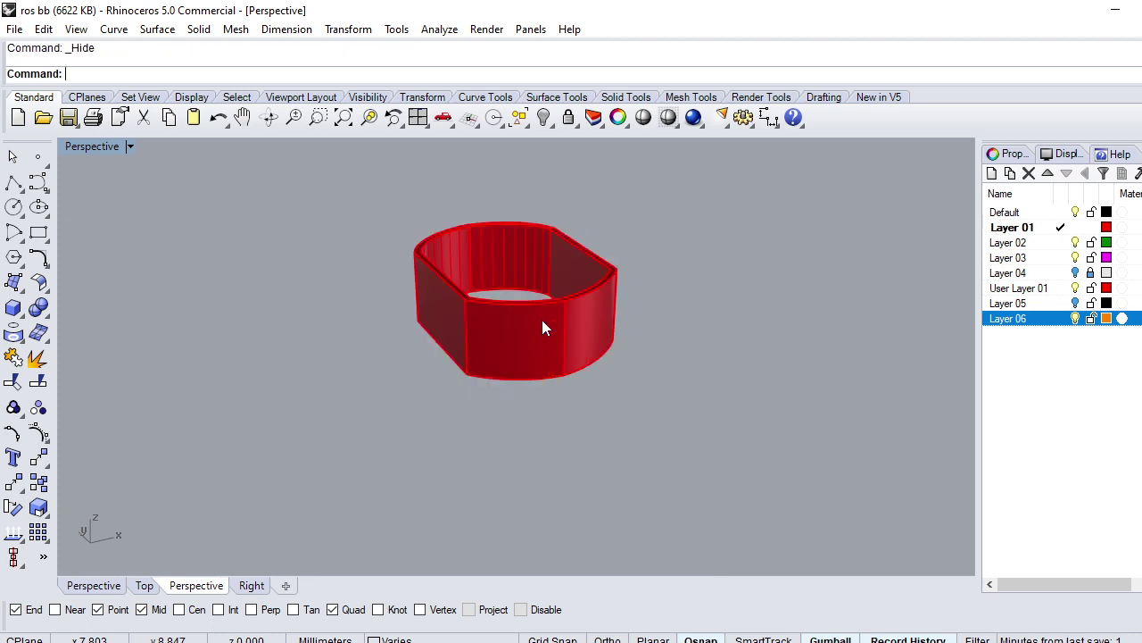
# Step: In Front view, draw a 20.570 mm circle centred at the origin
pyautogui.hotkey('ctrl', 'F2')
pyautogui.scroll(2, 573, 341)
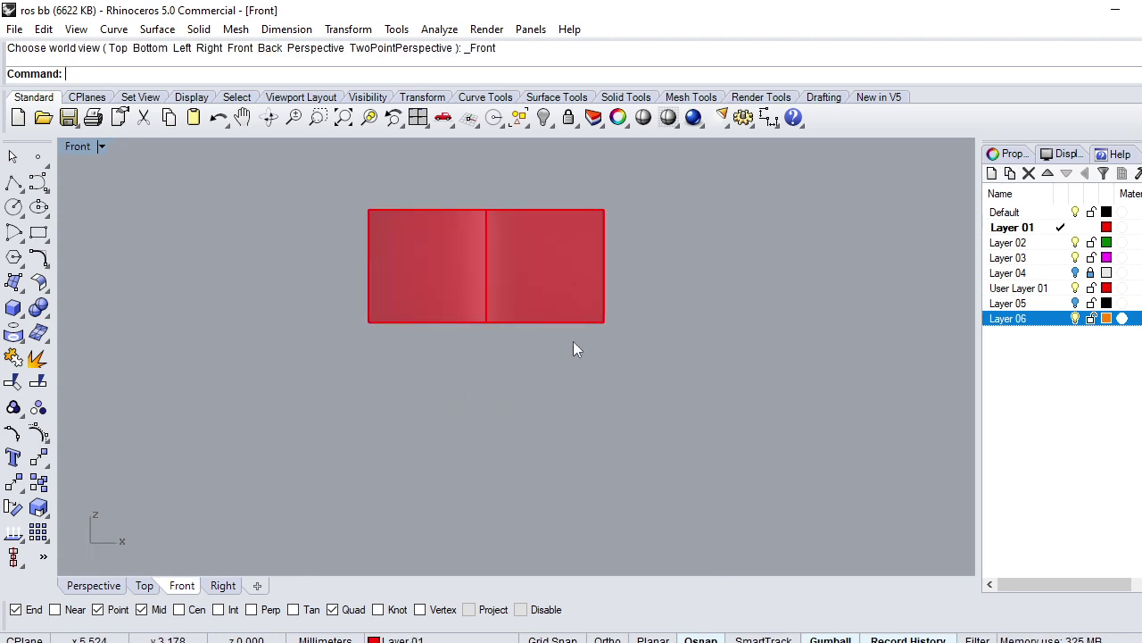
pyautogui.click(14, 207)
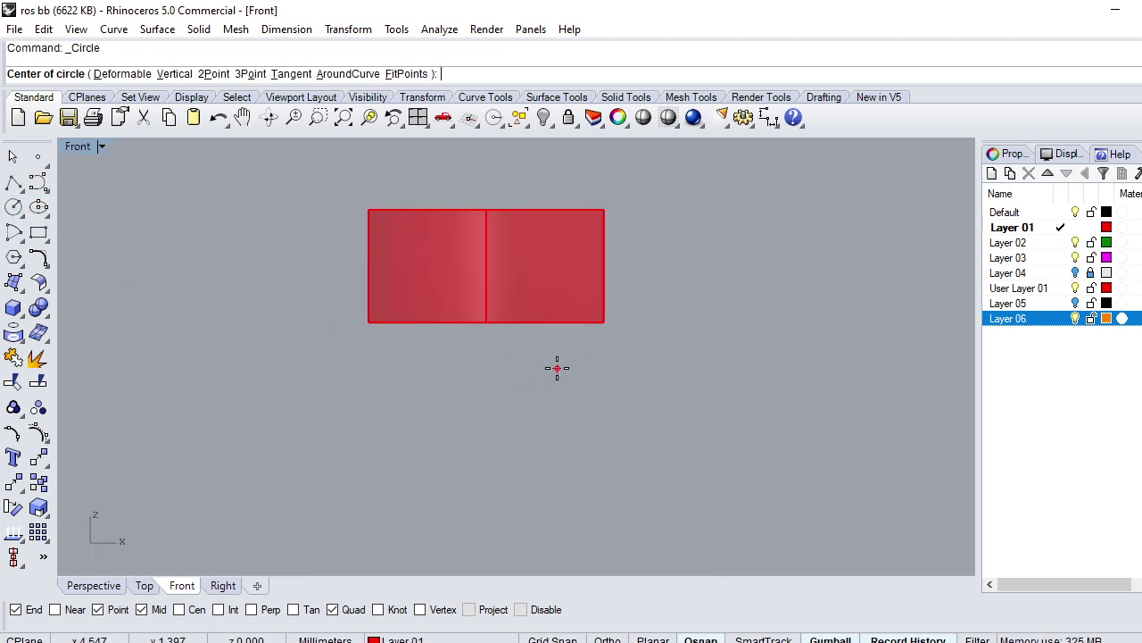
pyautogui.write('0')
pyautogui.press('Return')
pyautogui.press('Return')
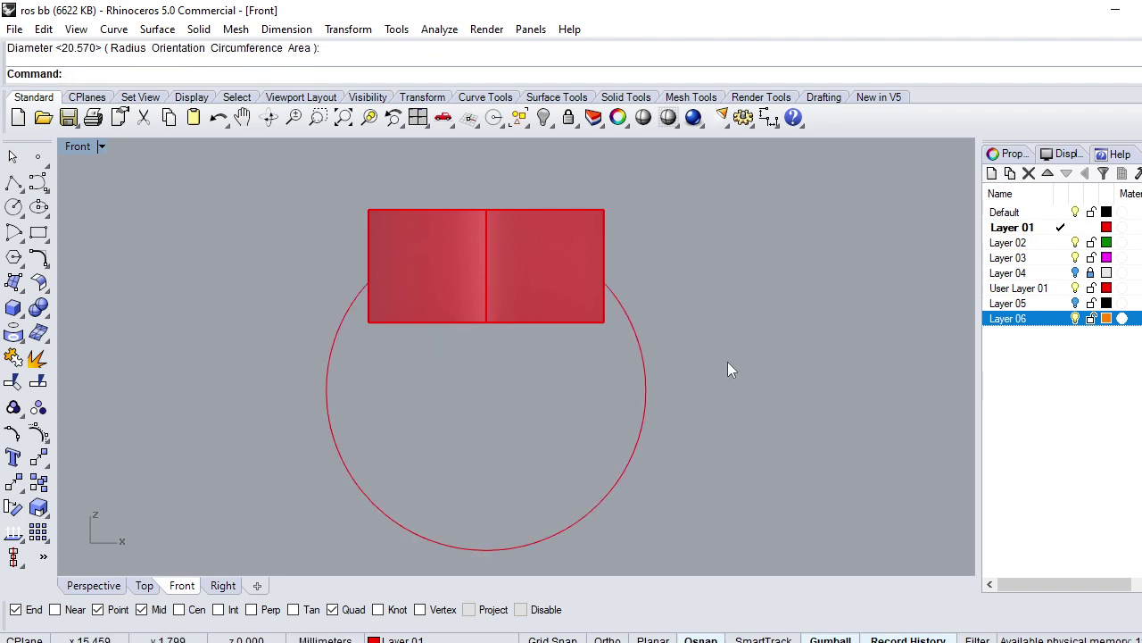
pyautogui.click(645, 392)
# Step: Wire-cut the bezel band with the circle, removing the part inside it
pyautogui.write('WireCut')
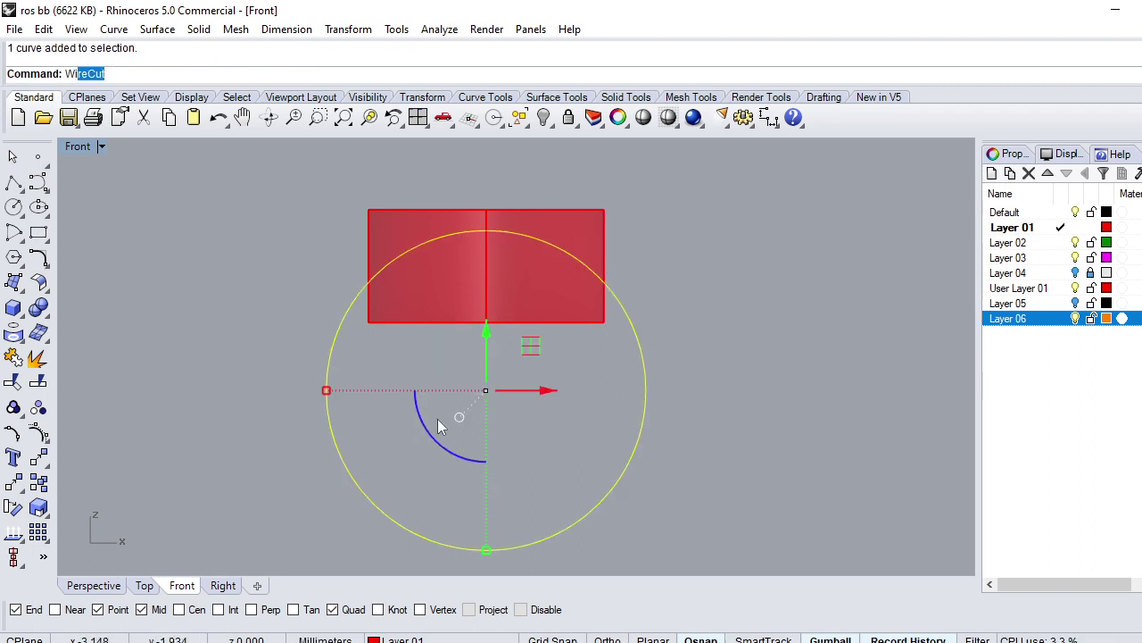
pyautogui.press('Return')
pyautogui.click(523, 275)
pyautogui.press('Return')
pyautogui.press('Return')
pyautogui.press('Return')
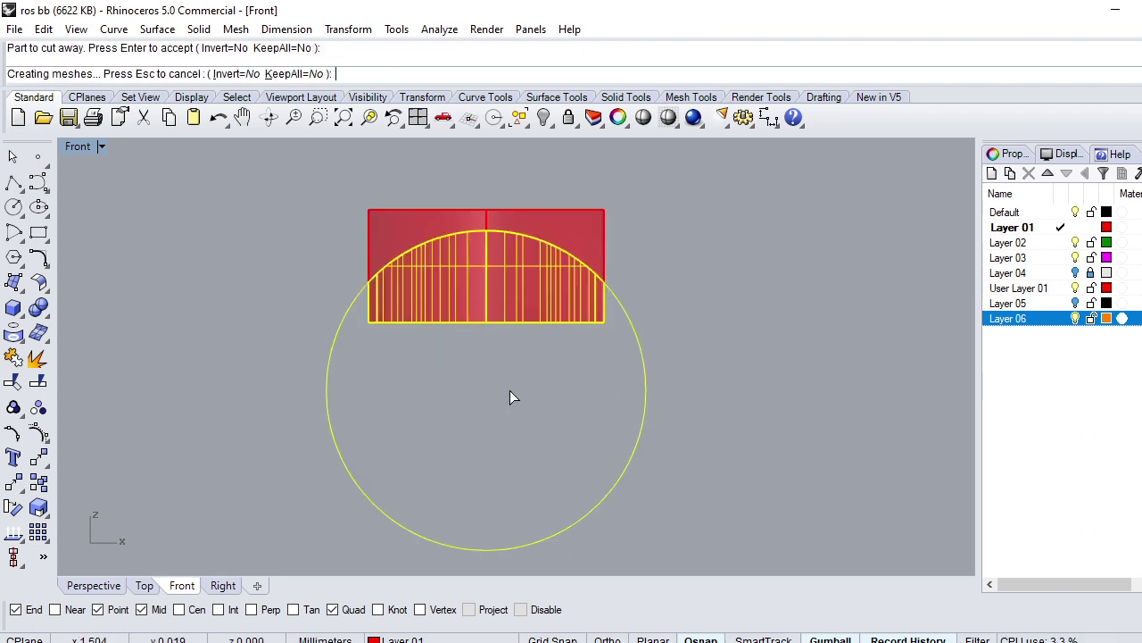
pyautogui.write('op')
pyautogui.press('Return')
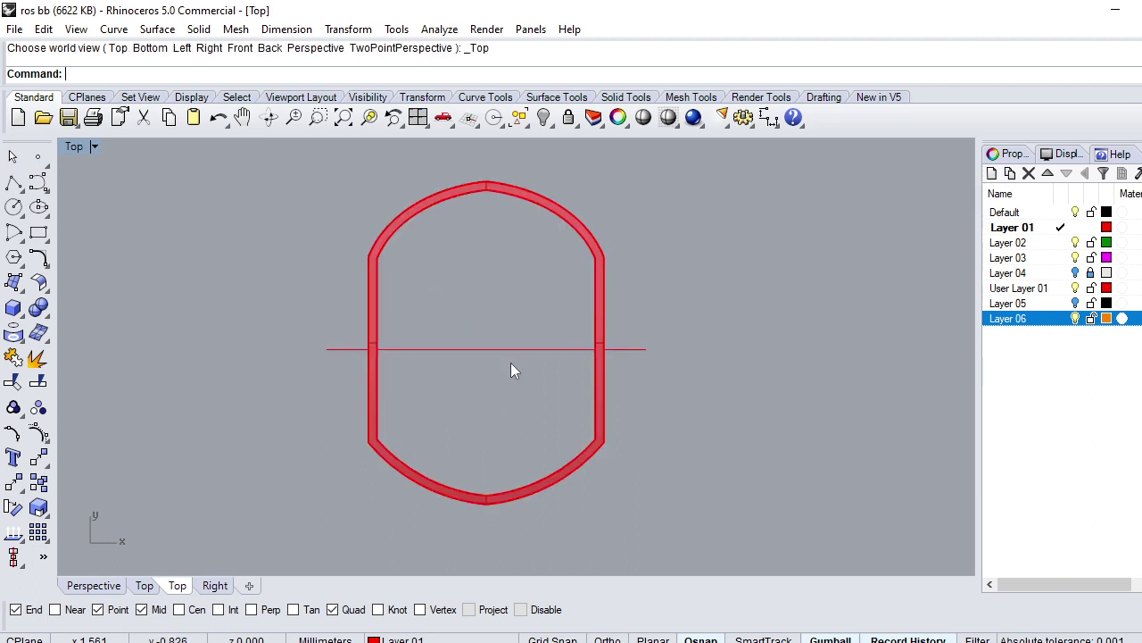
pyautogui.write('p')
pyautogui.press('Return')
pyautogui.scroll(2, 510, 303)
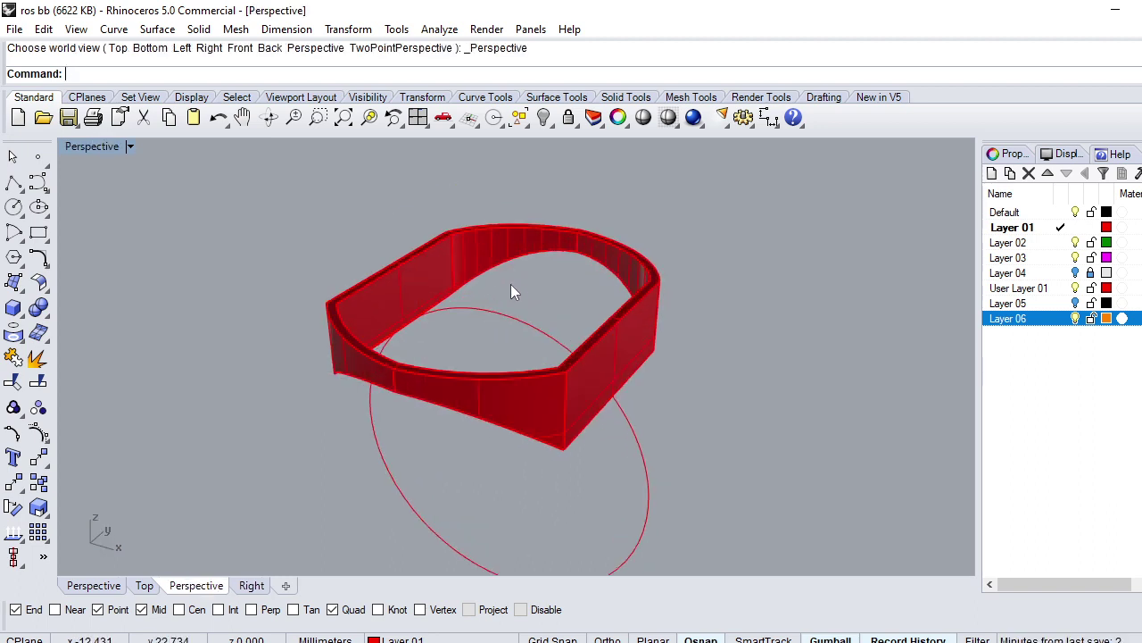
pyautogui.write('l')
pyautogui.press('Return')
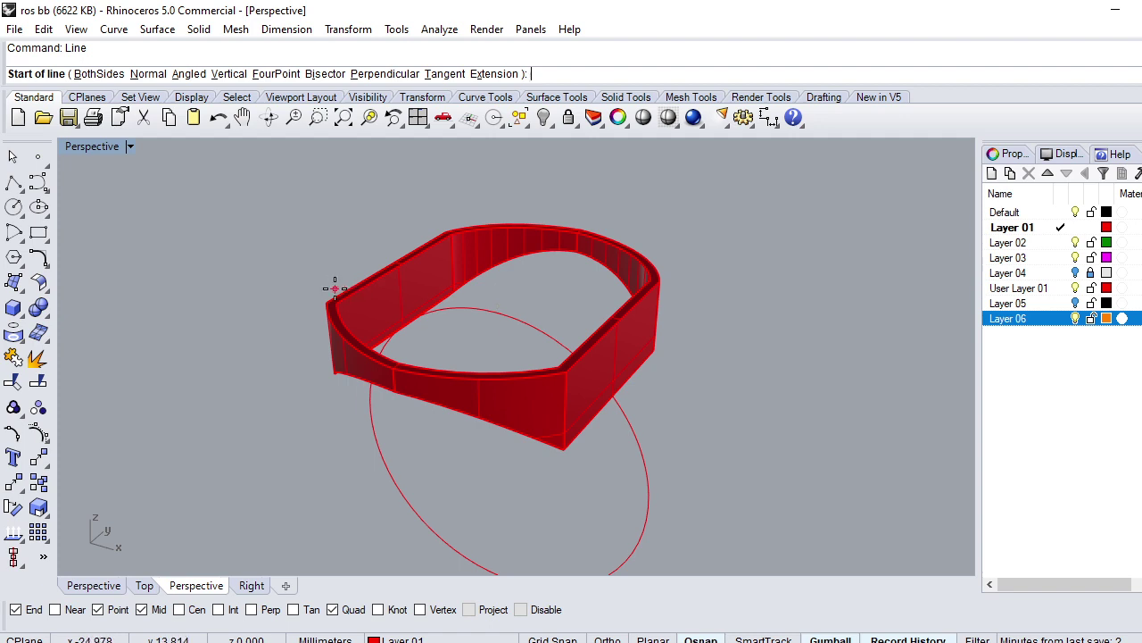
# Step: Draw two diagonal lines across the band's opposite corners and select both
pyautogui.click(327, 303)
pyautogui.click(564, 369)
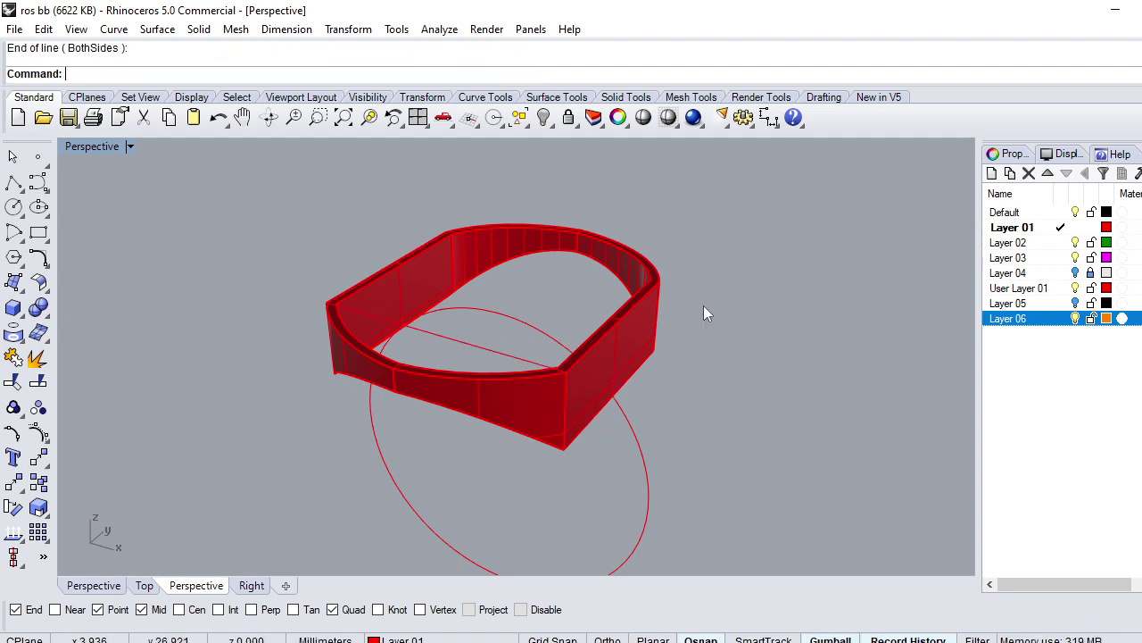
pyautogui.press('Return')
pyautogui.click(659, 282)
pyautogui.click(445, 234)
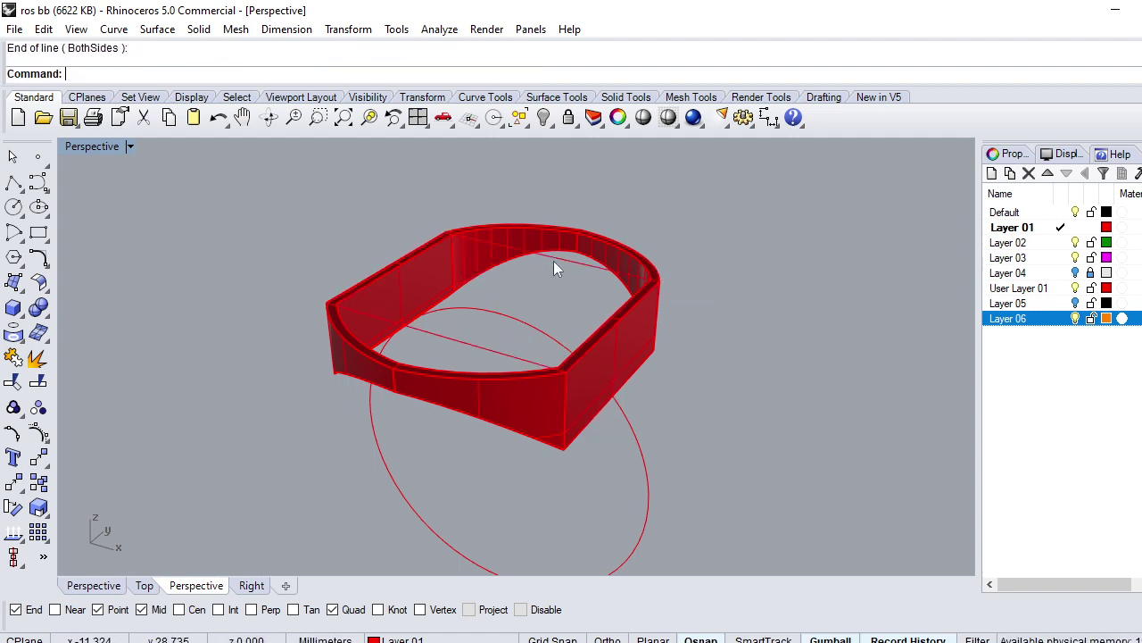
pyautogui.click(554, 259)
pyautogui.keyDown('shift'); pyautogui.click(482, 346); pyautogui.keyUp('shift')
pyautogui.write('LO')
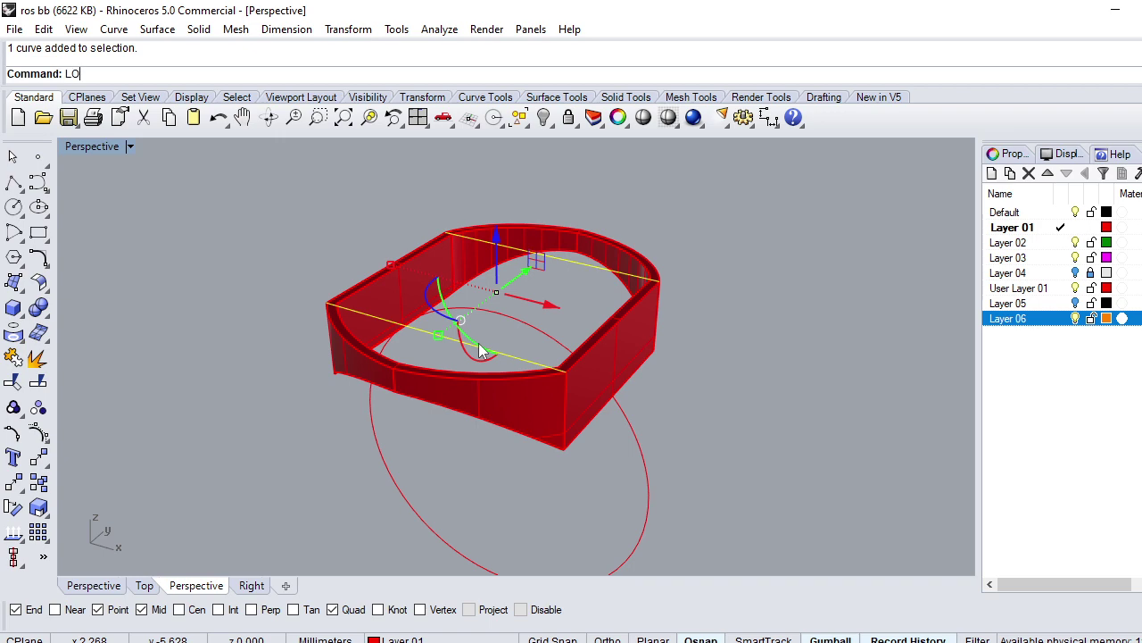
# Step: Loft a surface between the two lines and extrude it into a tall box
pyautogui.write('f')
pyautogui.press('Return')
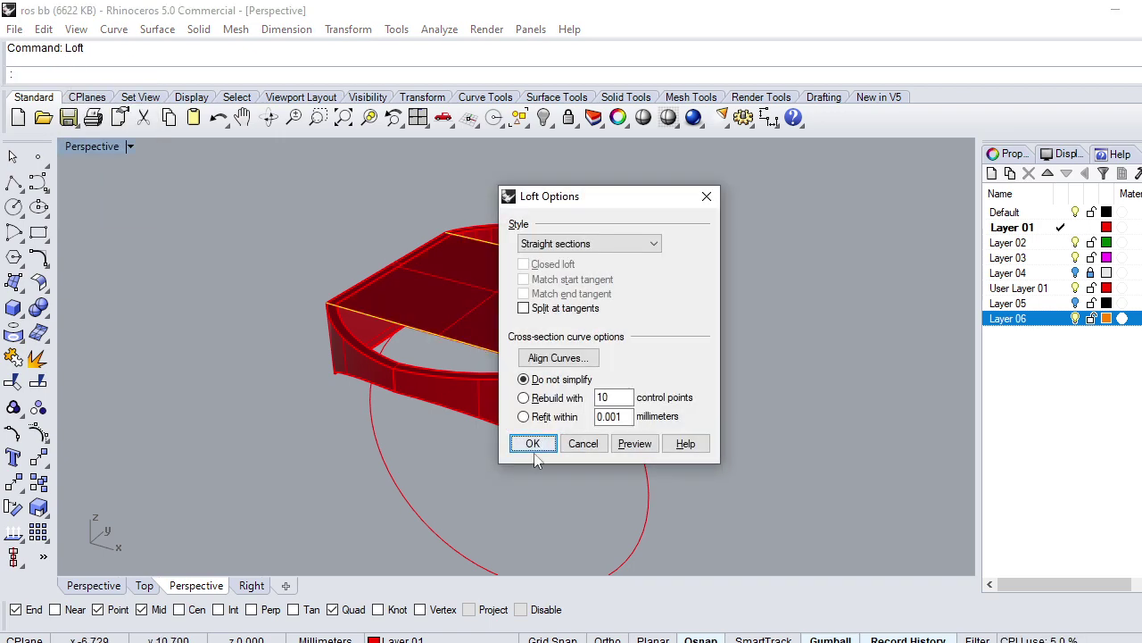
pyautogui.click(534, 450)
pyautogui.moveTo(395, 262); pyautogui.dragTo(385, 282)
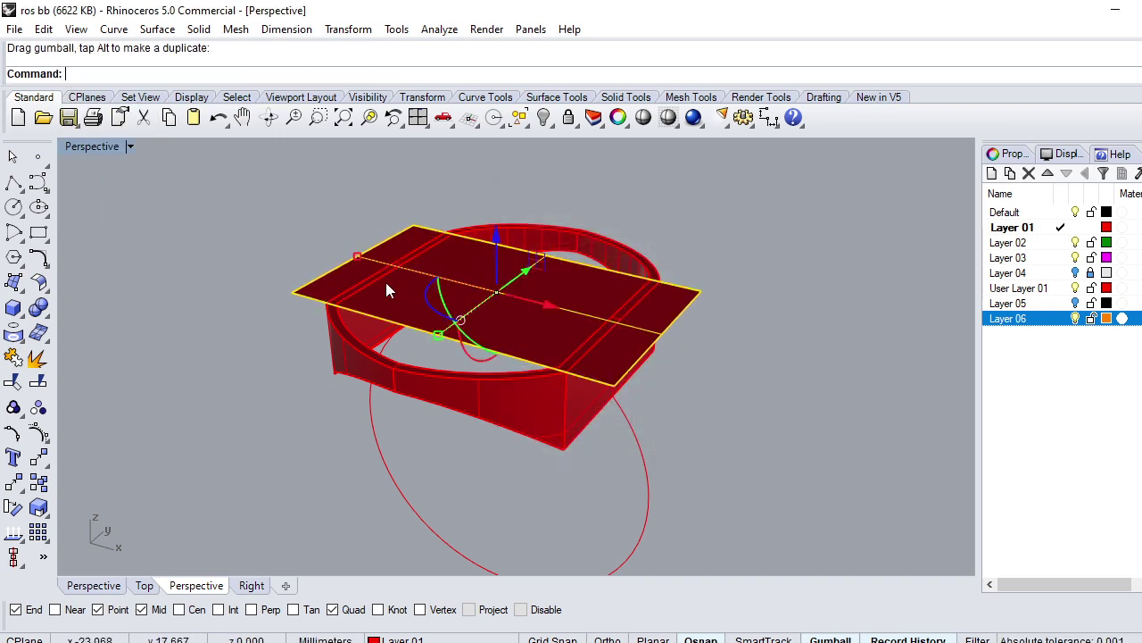
pyautogui.write('ExtrudeSrf')
pyautogui.press('Return')
pyautogui.press('Return')
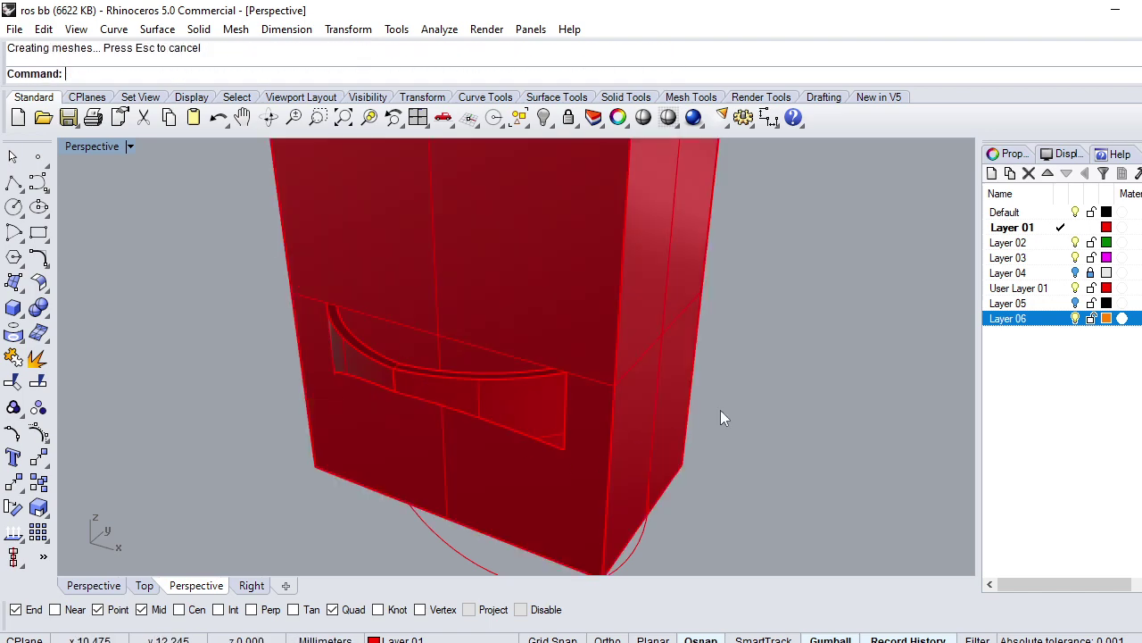
# Step: Subtract the box from the shank side and delete the leftover result
pyautogui.click(498, 399)
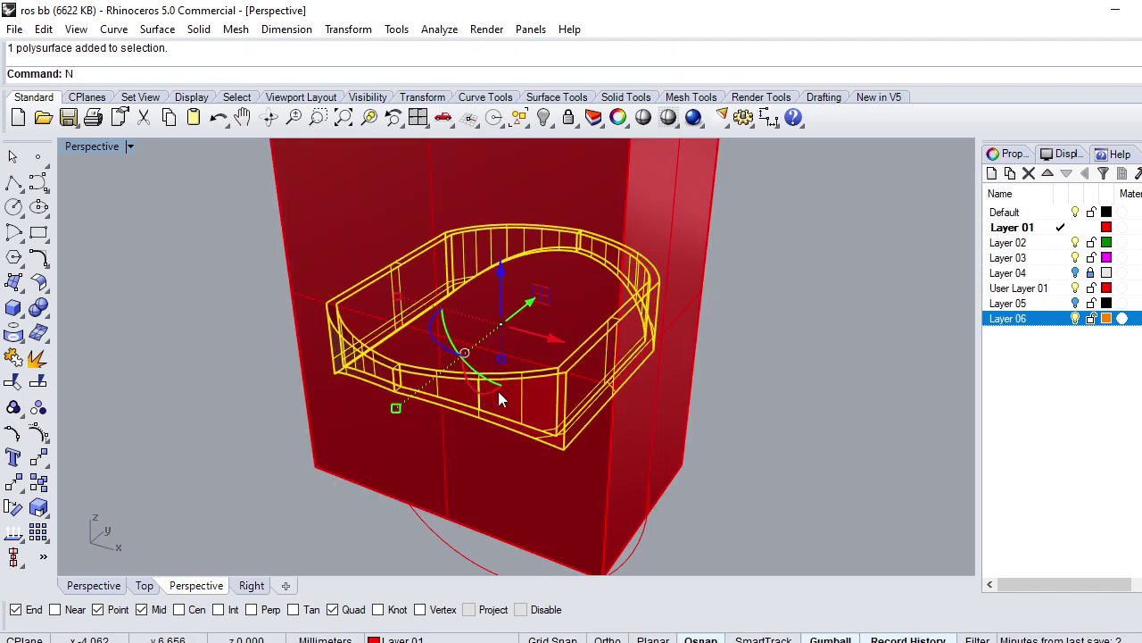
pyautogui.press('Return')
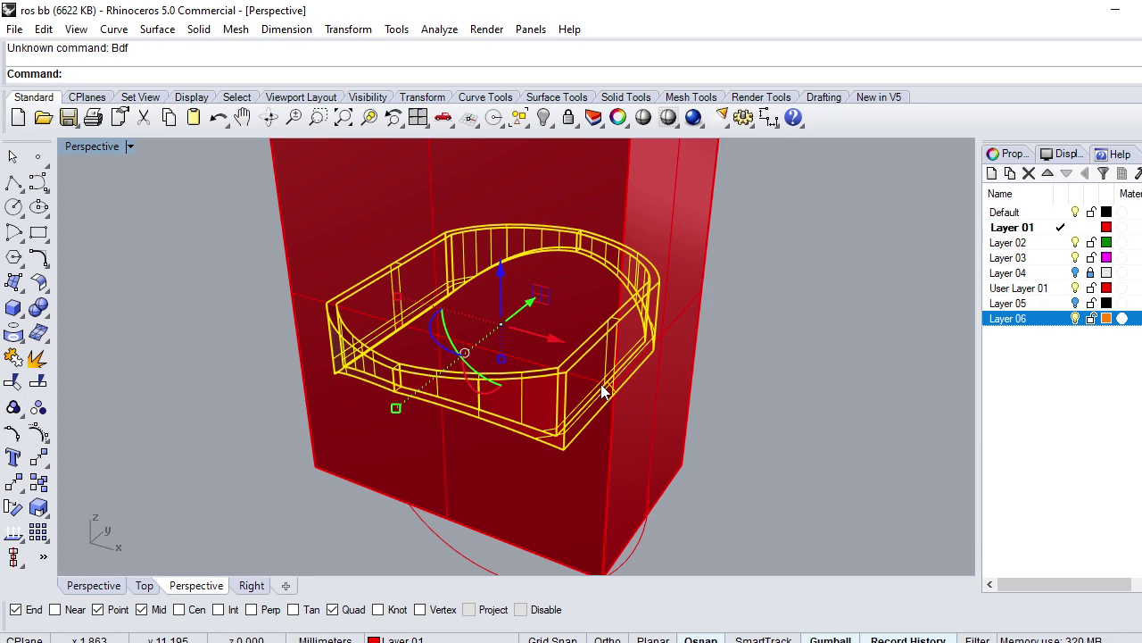
pyautogui.write('Bvd')
pyautogui.press('BackSpace')
pyautogui.press('BackSpace')
pyautogui.write('o')
pyautogui.press('Return')
pyautogui.click(628, 431)
pyautogui.press('Return')
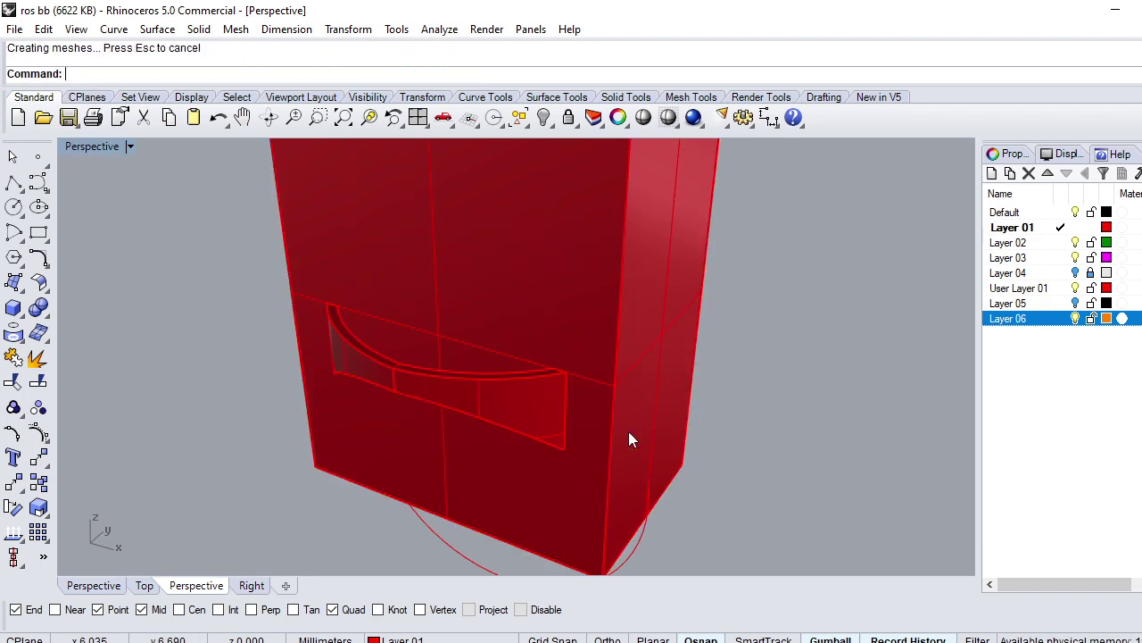
pyautogui.click(629, 431)
pyautogui.press('Delete')
pyautogui.moveTo(628, 431); pyautogui.dragTo(557, 355, button='right')
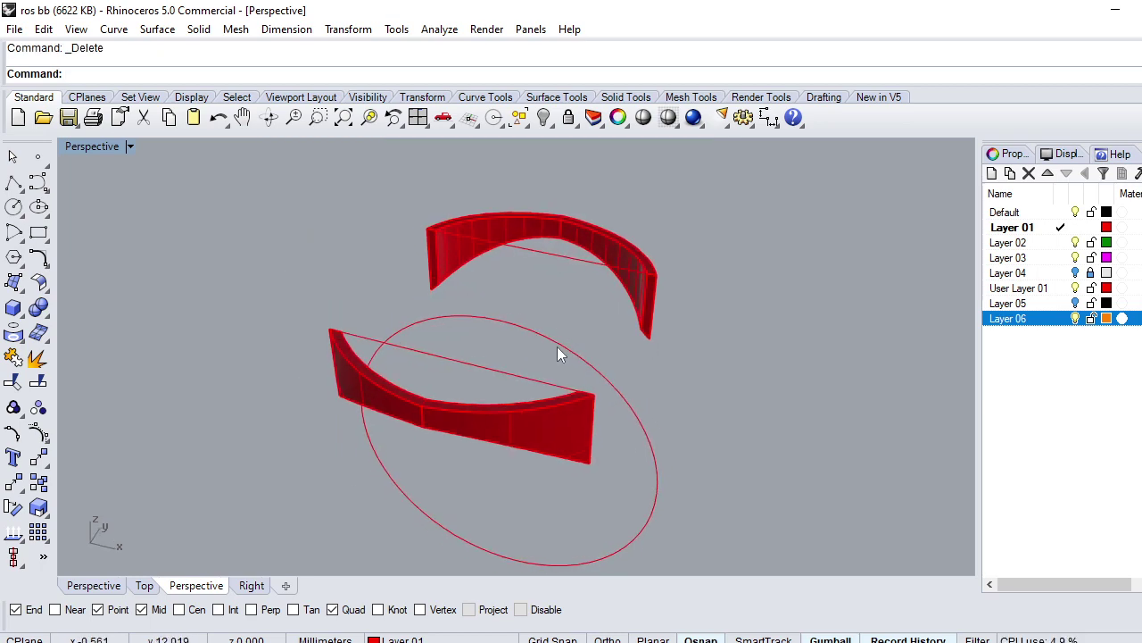
# Step: Show all the hidden ring parts again and inspect the full ring
pyautogui.hotkey('ctrl', 'alt', 'h')
pyautogui.moveTo(562, 425); pyautogui.dragTo(609, 337, button='right')
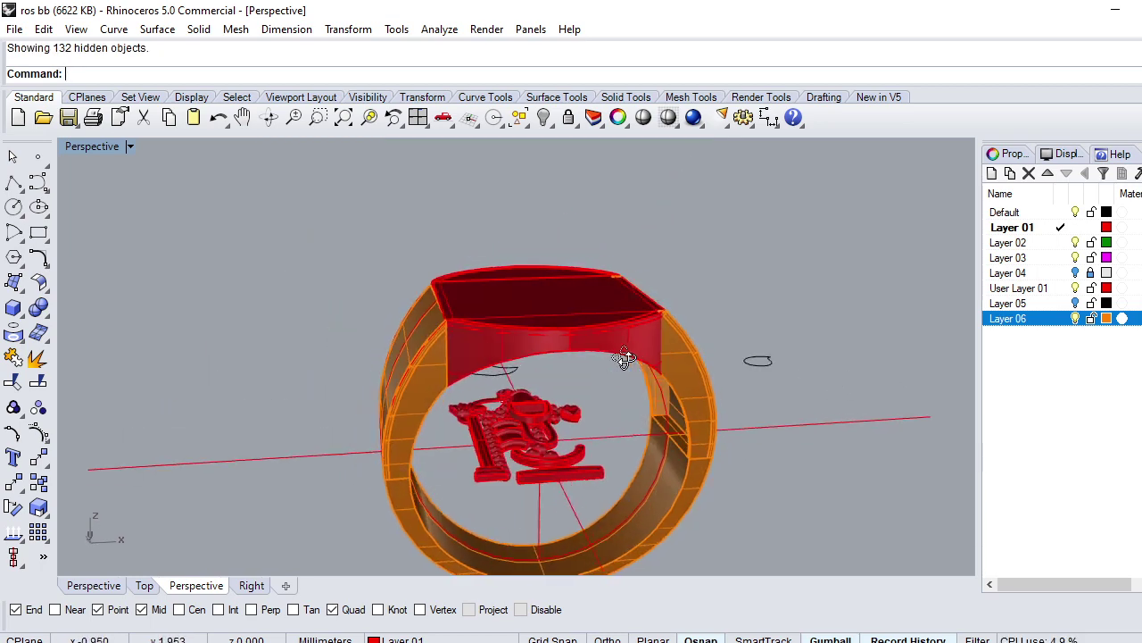
pyautogui.scroll(3, 509, 286)
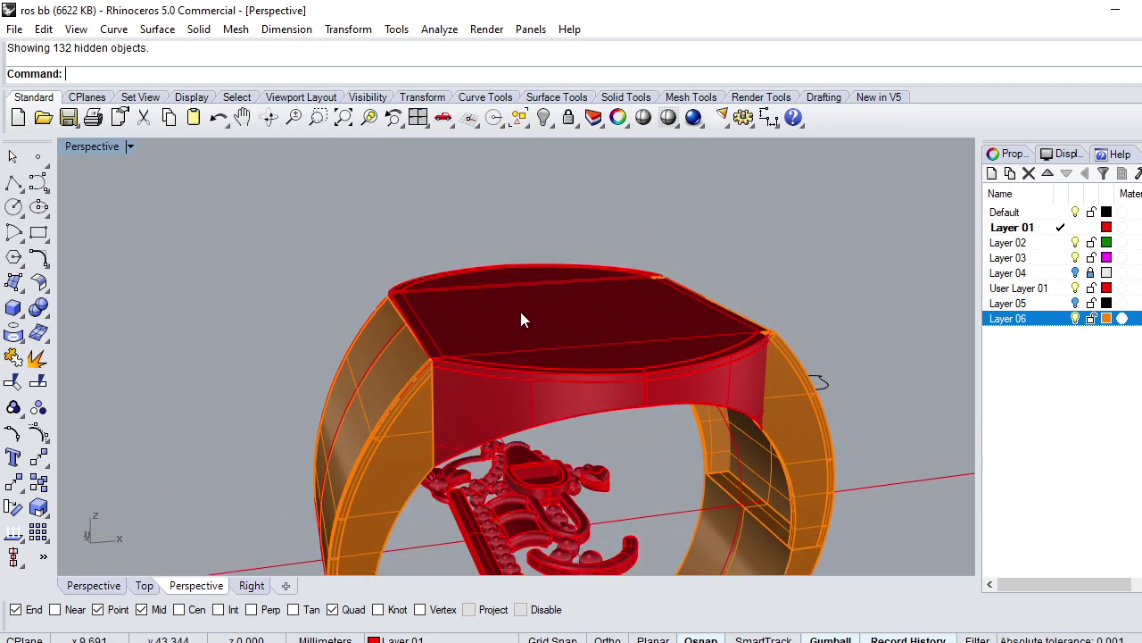
pyautogui.scroll(3, 491, 312)
pyautogui.click(465, 329)
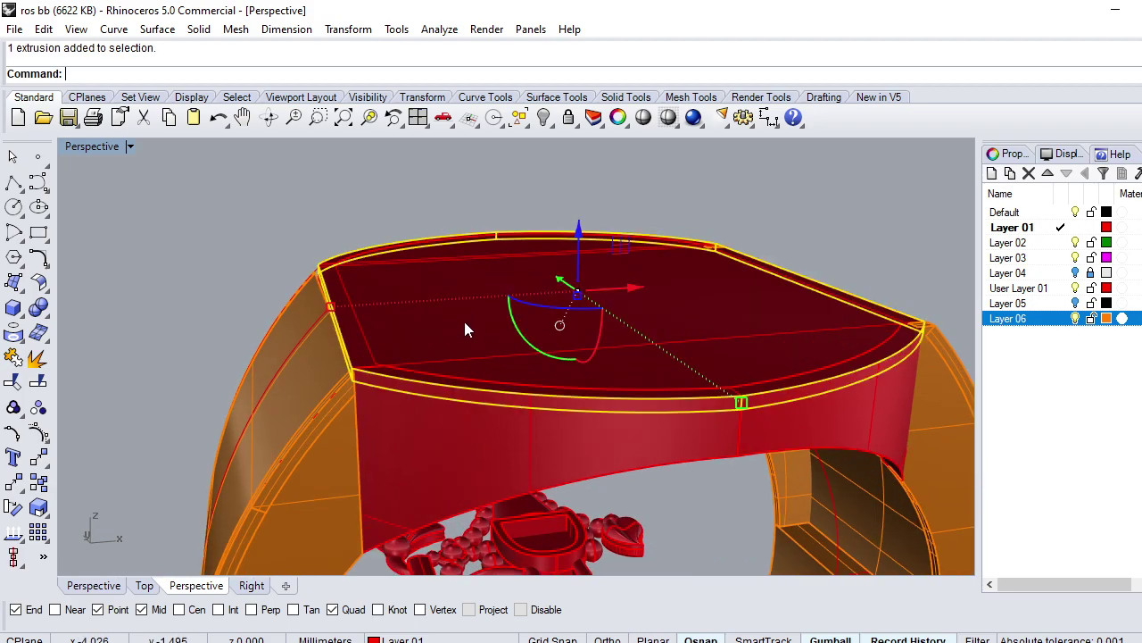
pyautogui.click(488, 448)
pyautogui.scroll(-4, 477, 394)
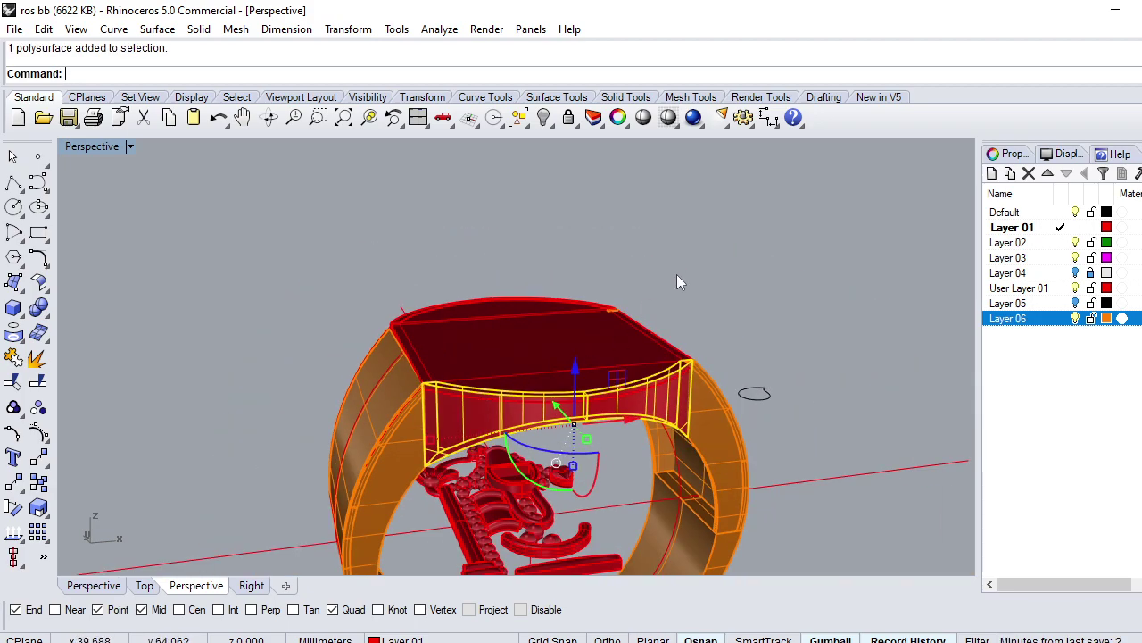
pyautogui.click(677, 276)
pyautogui.moveTo(612, 278)
pyautogui.mouseDown(button='right')
pyautogui.moveTo(418, 220)
pyautogui.moveTo(683, 276)
pyautogui.moveTo(541, 295)
pyautogui.mouseUp(button='right')
pyautogui.scroll(-3, 537, 287)
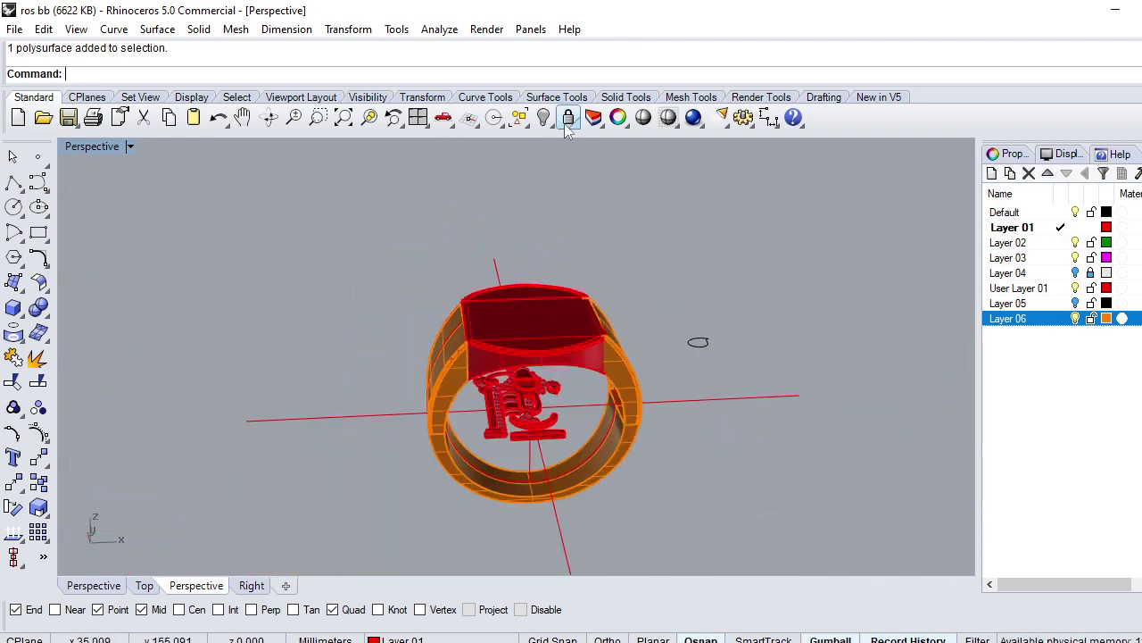
# Step: Select all curves in the scene with Select > Curves and hide them
pyautogui.click(521, 117)
pyautogui.click(620, 225)
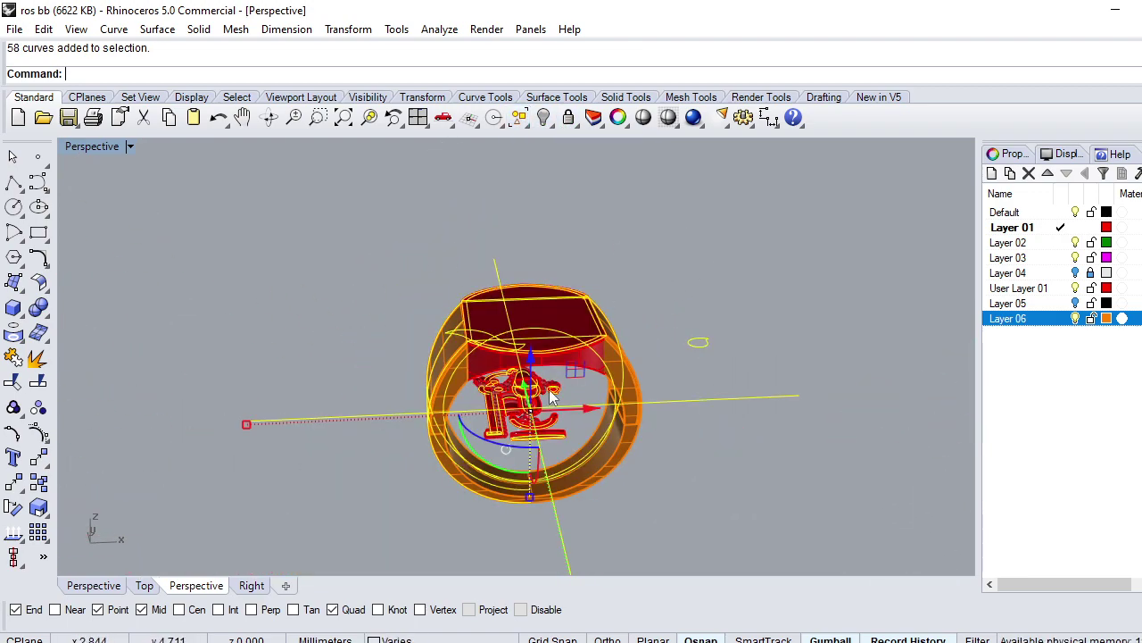
pyautogui.hotkey('ctrl', 'h')
pyautogui.scroll(2, 537, 440)
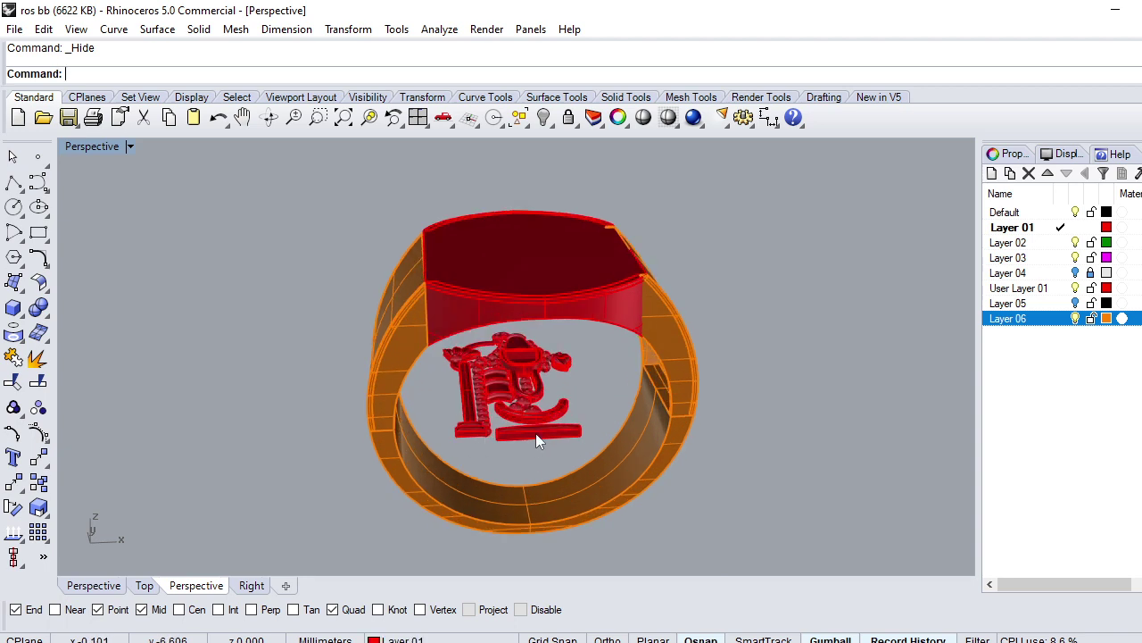
# Step: In Front view, raise the deity figure from the ring centre onto the top plate
pyautogui.hotkey('ctrl', 'F2')
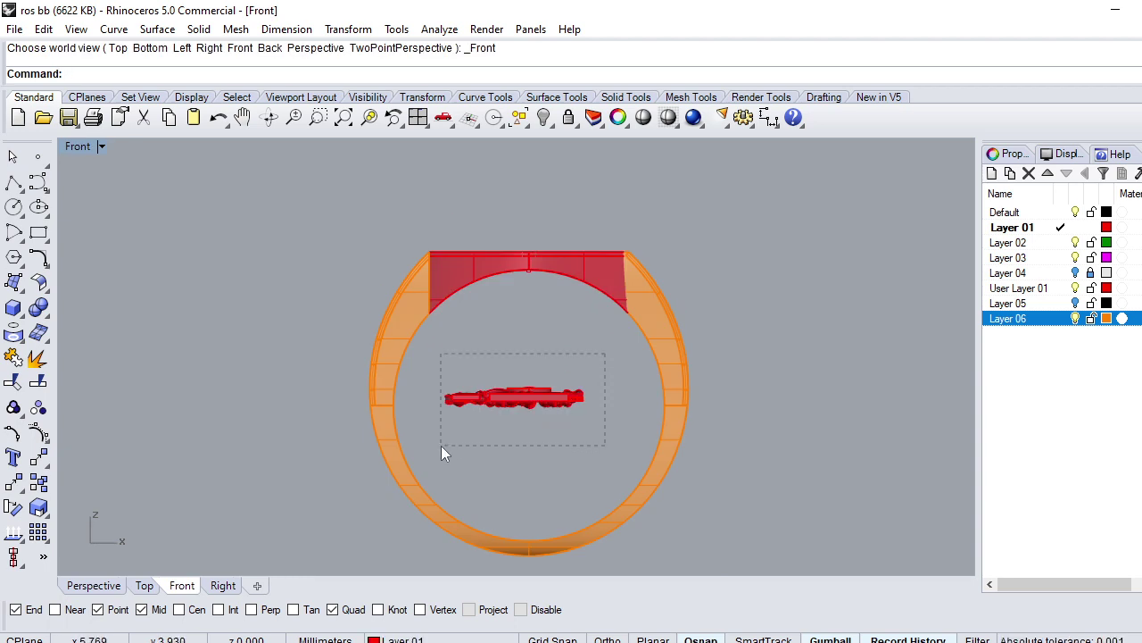
pyautogui.moveTo(441, 445); pyautogui.dragTo(434, 447)
pyautogui.moveTo(513, 370); pyautogui.dragTo(525, 223)
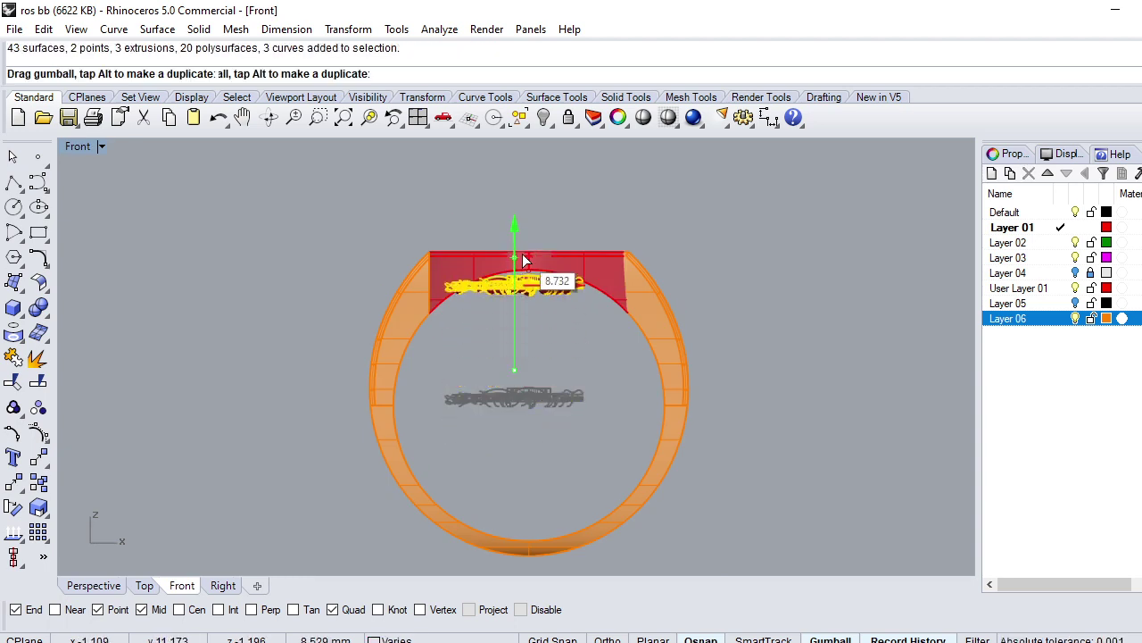
pyautogui.scroll(3, 517, 242)
pyautogui.scroll(2, 500, 241)
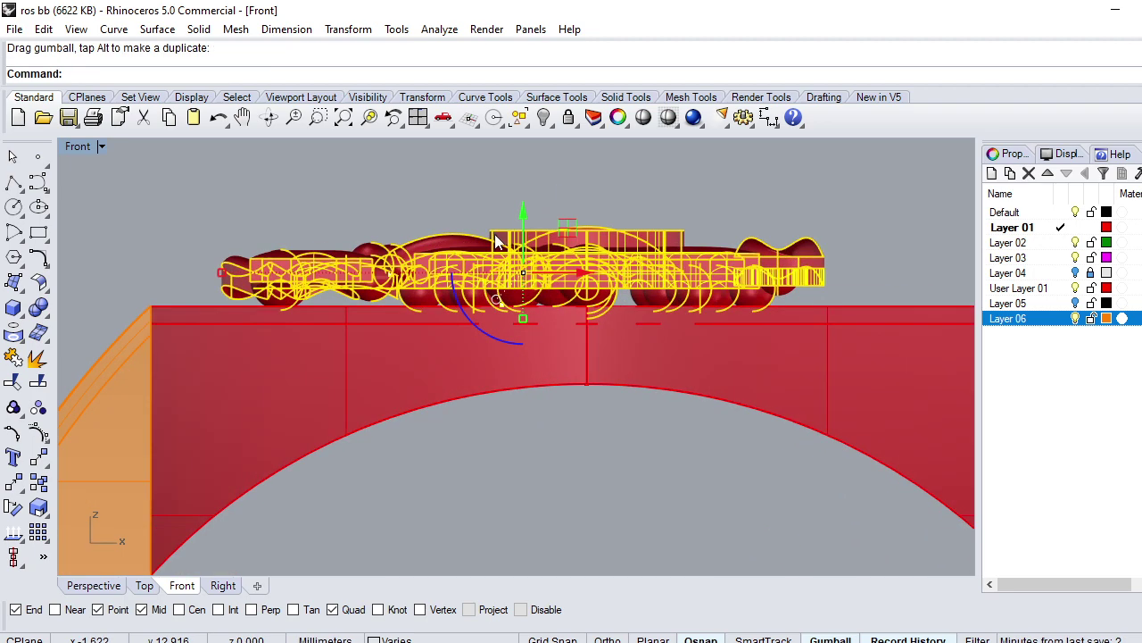
pyautogui.scroll(2, 505, 281)
pyautogui.moveTo(547, 229); pyautogui.dragTo(500, 259)
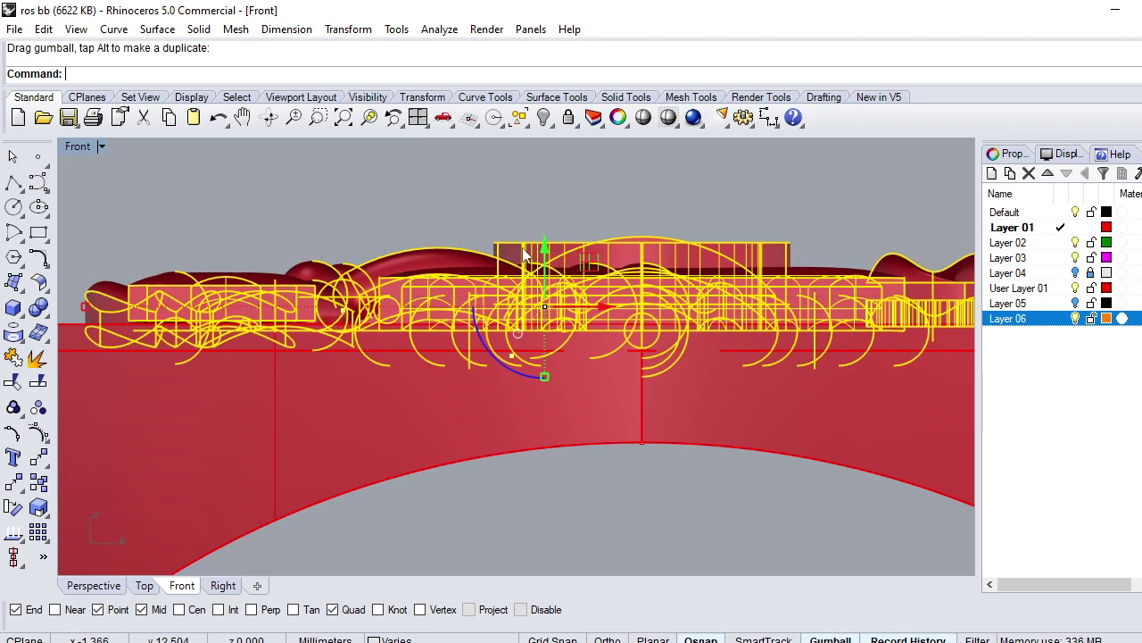
pyautogui.hotkey('ctrl', 'F1')
pyautogui.scroll(-4, 481, 321)
# Step: Reposition the two-block piece on the relief in Perspective view
pyautogui.hotkey('ctrl', 'F4')
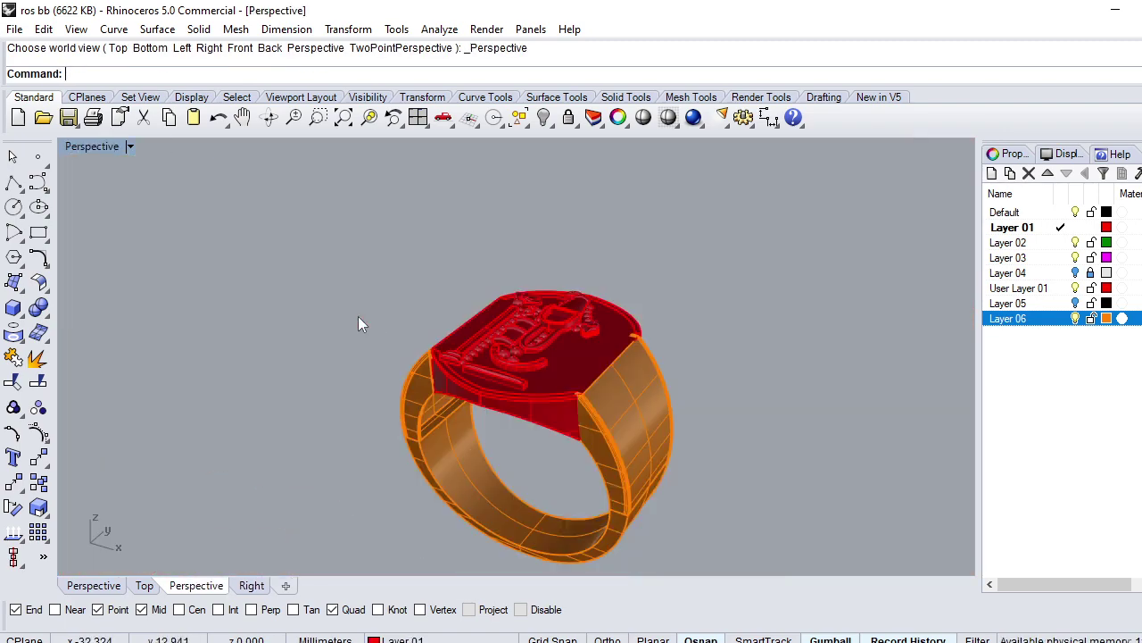
pyautogui.moveTo(358, 316); pyautogui.dragTo(654, 305, button='right')
pyautogui.scroll(3, 557, 357)
pyautogui.scroll(3, 556, 357)
pyautogui.moveTo(579, 365); pyautogui.dragTo(736, 337, button='right')
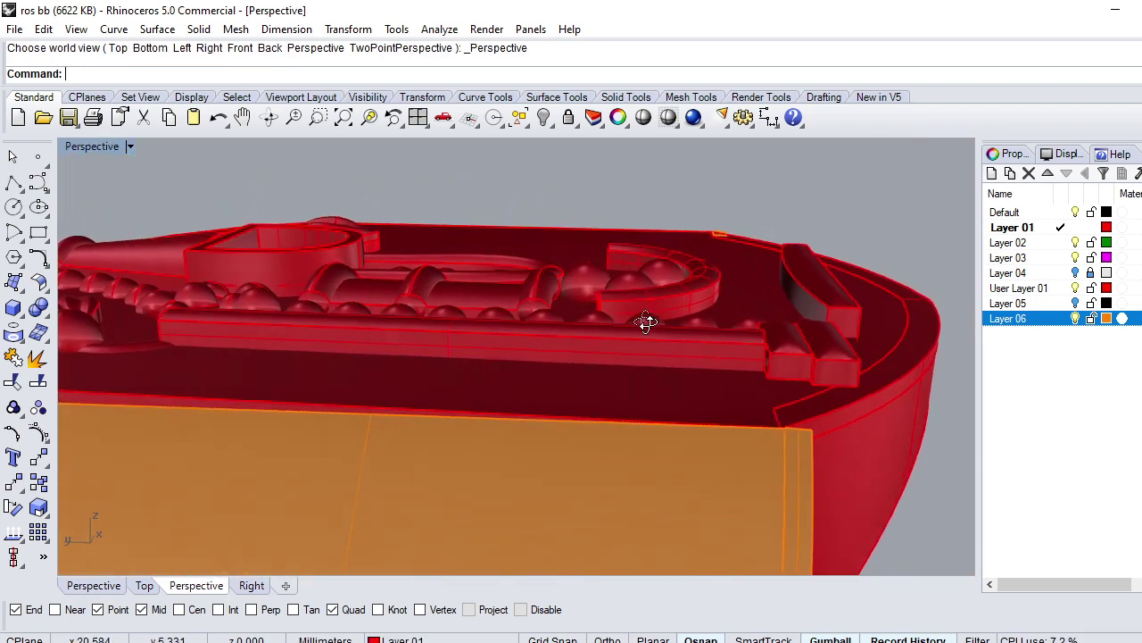
pyautogui.scroll(2, 737, 338)
pyautogui.click(804, 362)
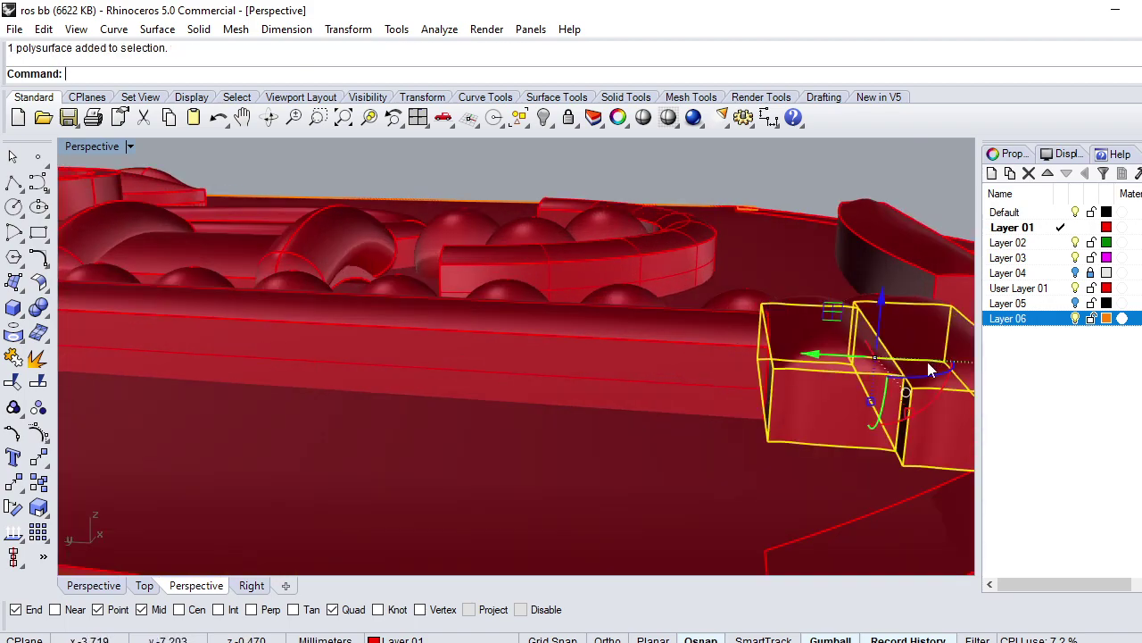
pyautogui.scroll(-2, 807, 373)
pyautogui.moveTo(724, 360); pyautogui.dragTo(649, 358, button='right')
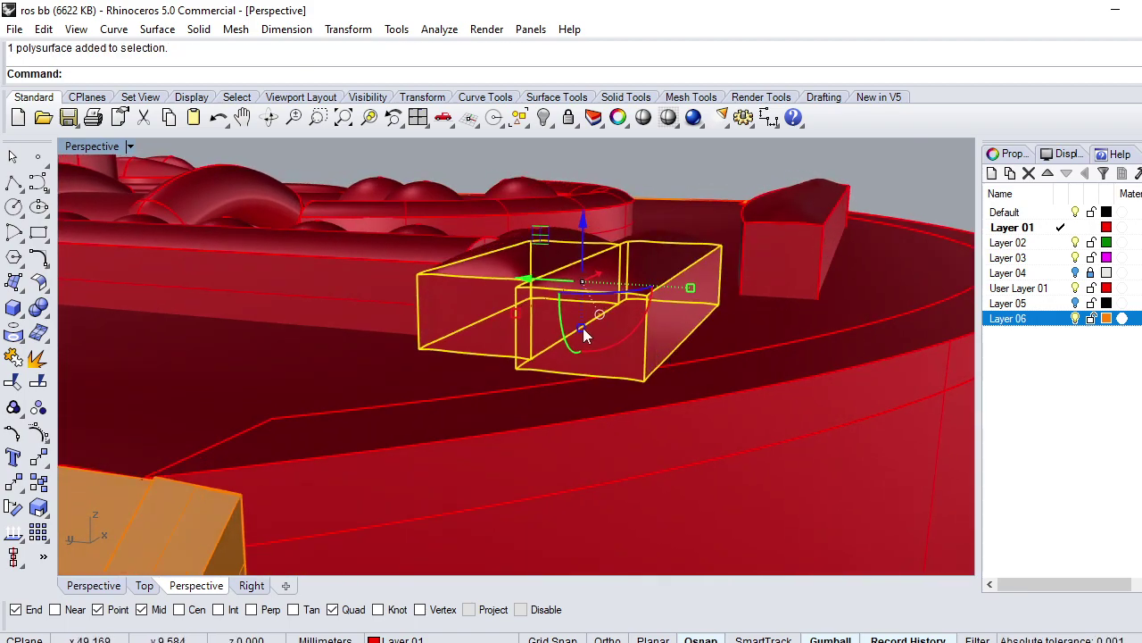
pyautogui.moveTo(583, 333); pyautogui.dragTo(578, 345)
# Step: Select five of the dome beads and inspect them from several angles
pyautogui.moveTo(668, 387)
pyautogui.mouseDown(button='right')
pyautogui.moveTo(516, 273)
pyautogui.moveTo(538, 386)
pyautogui.moveTo(370, 311)
pyautogui.moveTo(453, 264)
pyautogui.moveTo(641, 361)
pyautogui.moveTo(673, 345)
pyautogui.moveTo(580, 339)
pyautogui.moveTo(400, 365)
pyautogui.moveTo(750, 401)
pyautogui.moveTo(628, 410)
pyautogui.moveTo(651, 398)
pyautogui.moveTo(747, 459)
pyautogui.moveTo(778, 390)
pyautogui.moveTo(406, 429)
pyautogui.mouseUp(button='right')
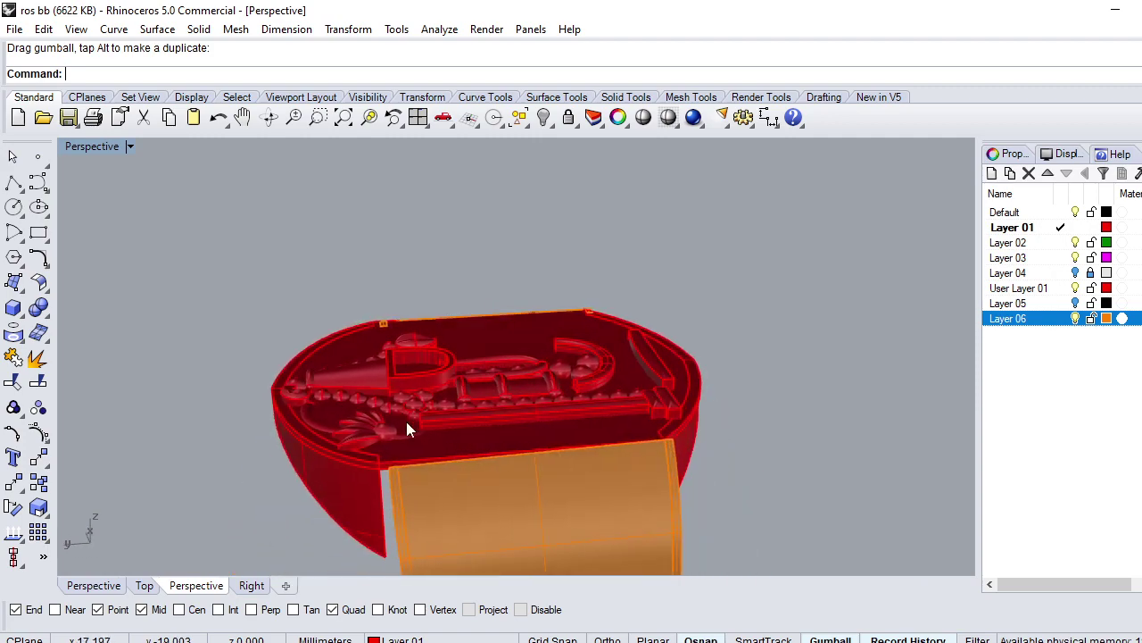
pyautogui.scroll(5, 406, 430)
pyautogui.click(463, 407)
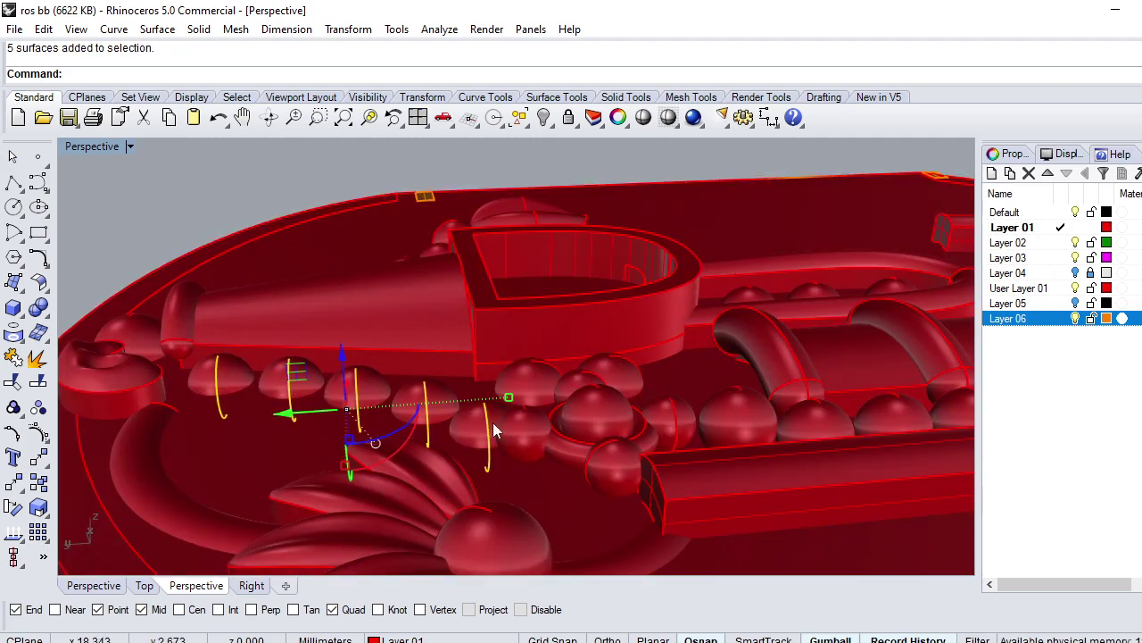
pyautogui.moveTo(588, 444); pyautogui.dragTo(629, 429, button='right')
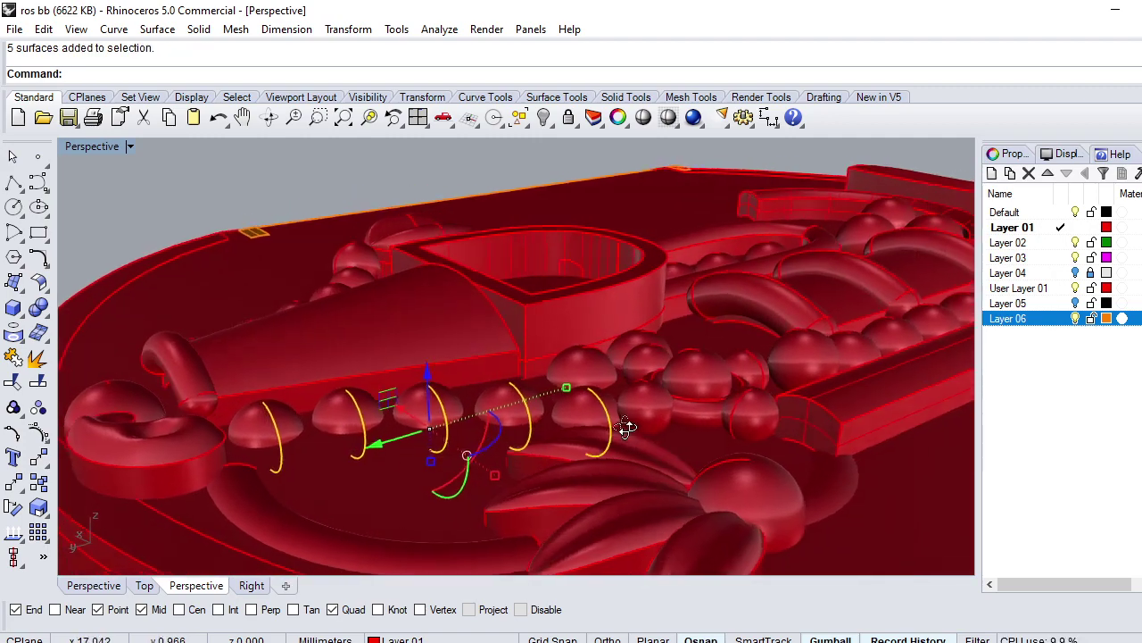
pyautogui.scroll(-3, 441, 404)
pyautogui.scroll(3, 442, 404)
pyautogui.moveTo(464, 347); pyautogui.dragTo(595, 433, button='right')
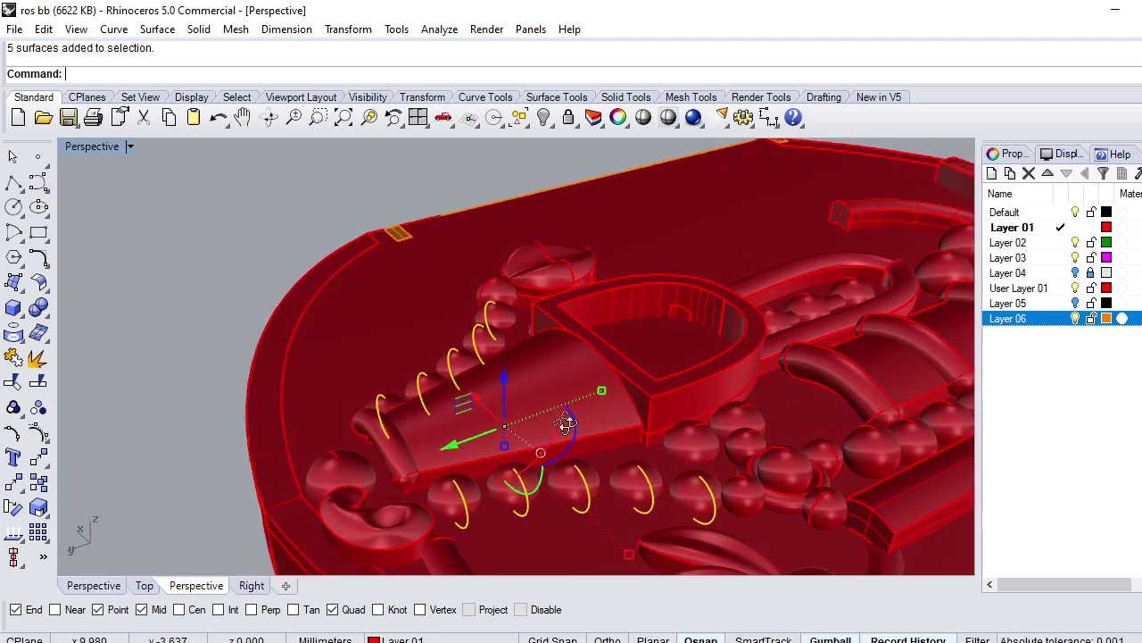
pyautogui.moveTo(543, 377)
pyautogui.mouseDown(button='right')
pyautogui.moveTo(546, 464)
pyautogui.moveTo(575, 420)
pyautogui.moveTo(651, 432)
pyautogui.mouseUp(button='right')
pyautogui.scroll(2, 577, 445)
pyautogui.scroll(3, 651, 432)
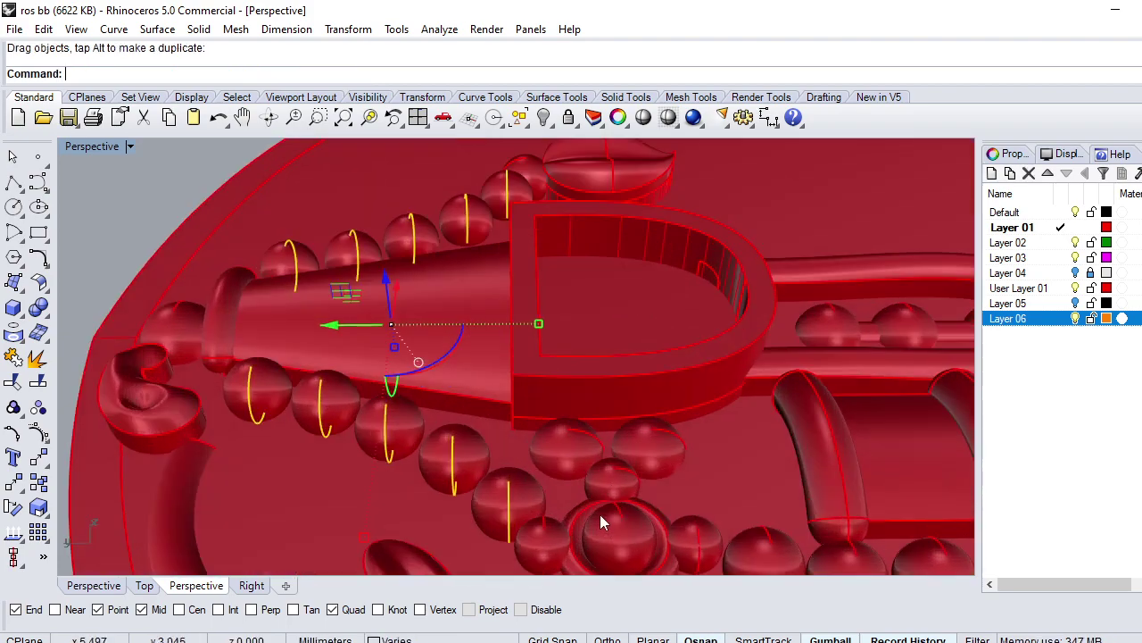
# Step: Nudge a bead and its neighbouring beads slightly lower
pyautogui.click(656, 453)
pyautogui.moveTo(552, 452); pyautogui.dragTo(583, 365, button='right')
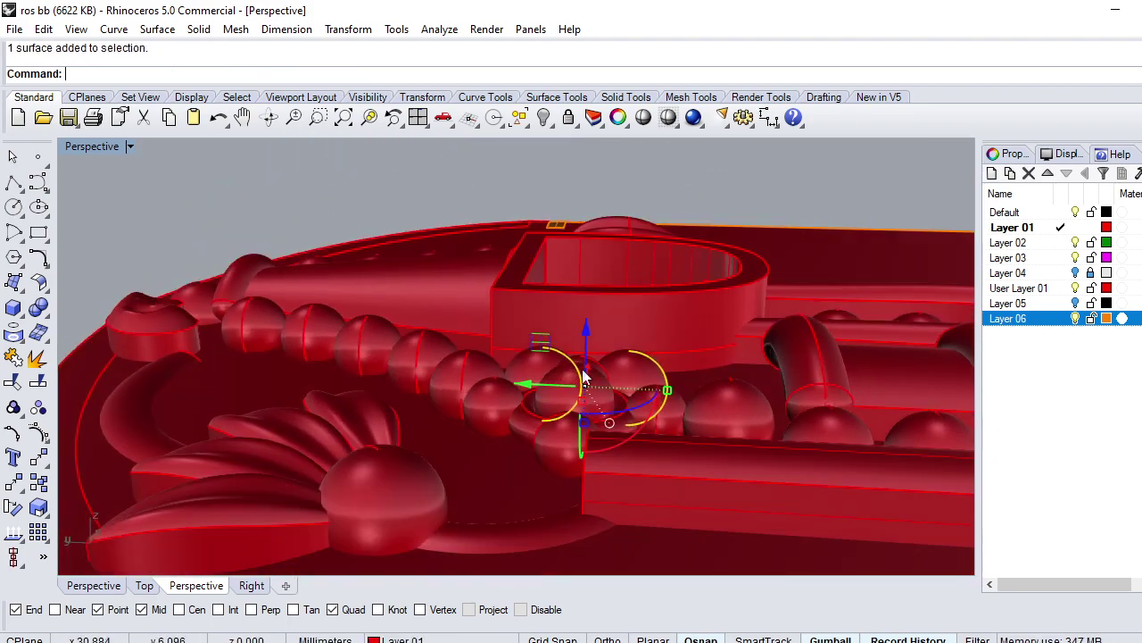
pyautogui.moveTo(584, 330); pyautogui.dragTo(574, 323)
pyautogui.moveTo(574, 419); pyautogui.dragTo(684, 419, button='right')
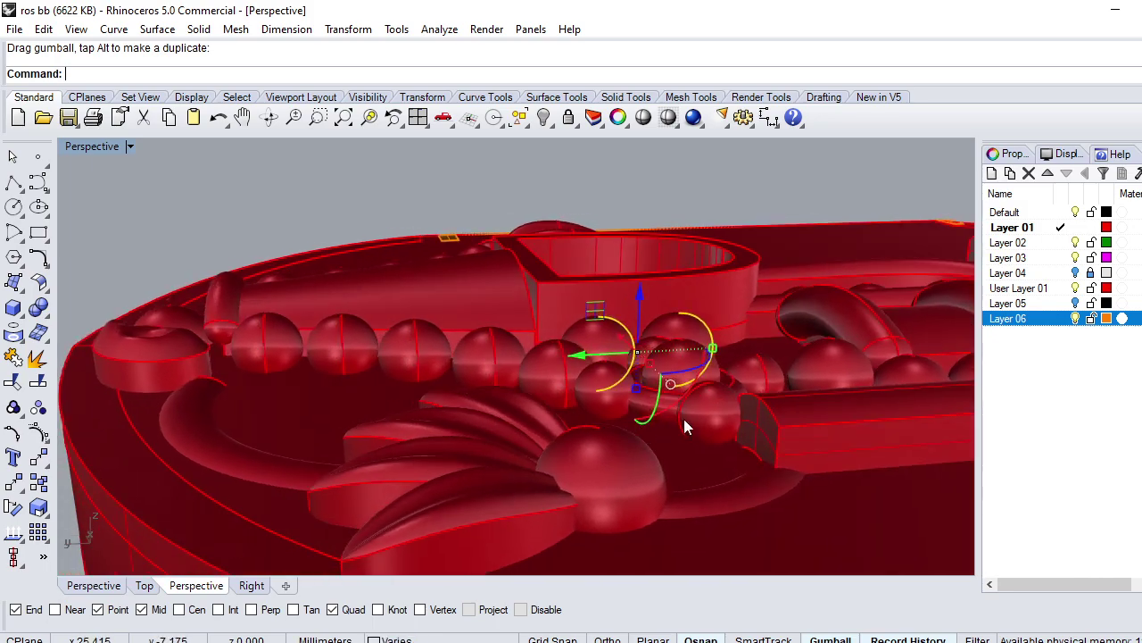
pyautogui.click(683, 419)
pyautogui.moveTo(680, 341); pyautogui.dragTo(676, 351)
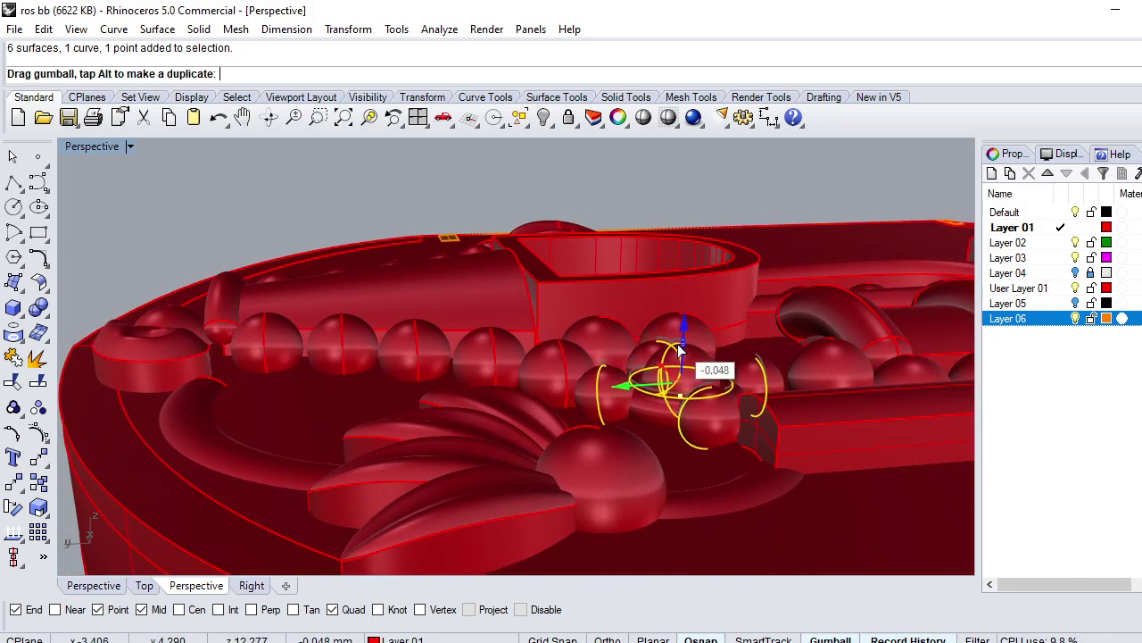
pyautogui.moveTo(676, 350); pyautogui.dragTo(638, 388, button='right')
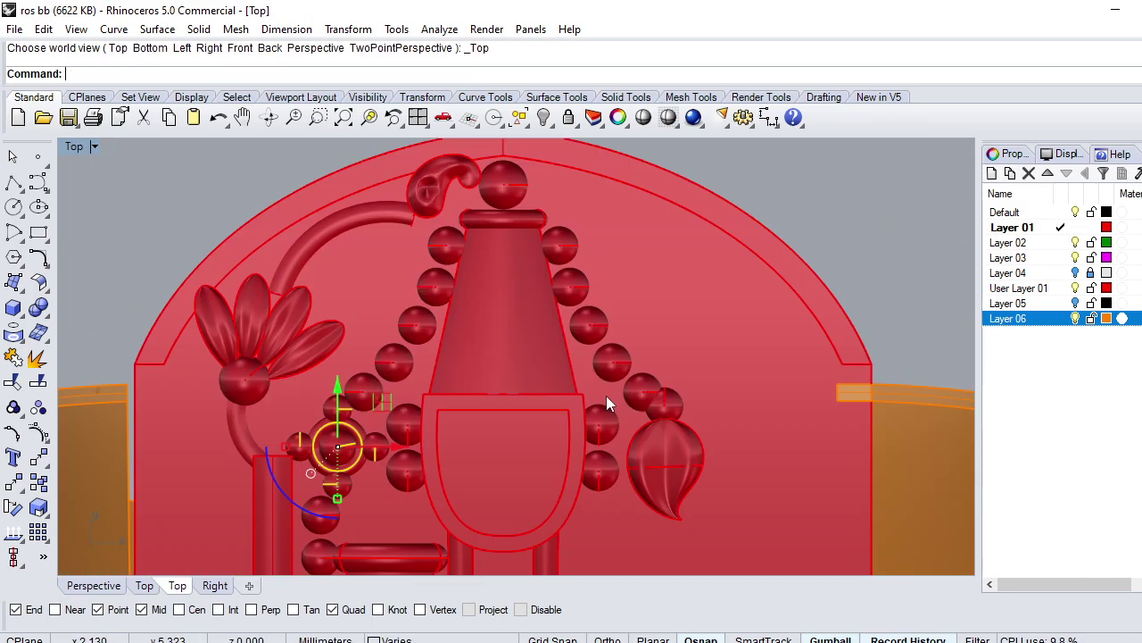
# Step: Delete the stray bead surface and the other unwanted surface
pyautogui.hotkey('ctrl', 'F1')
pyautogui.hotkey('ctrl', 'F3')
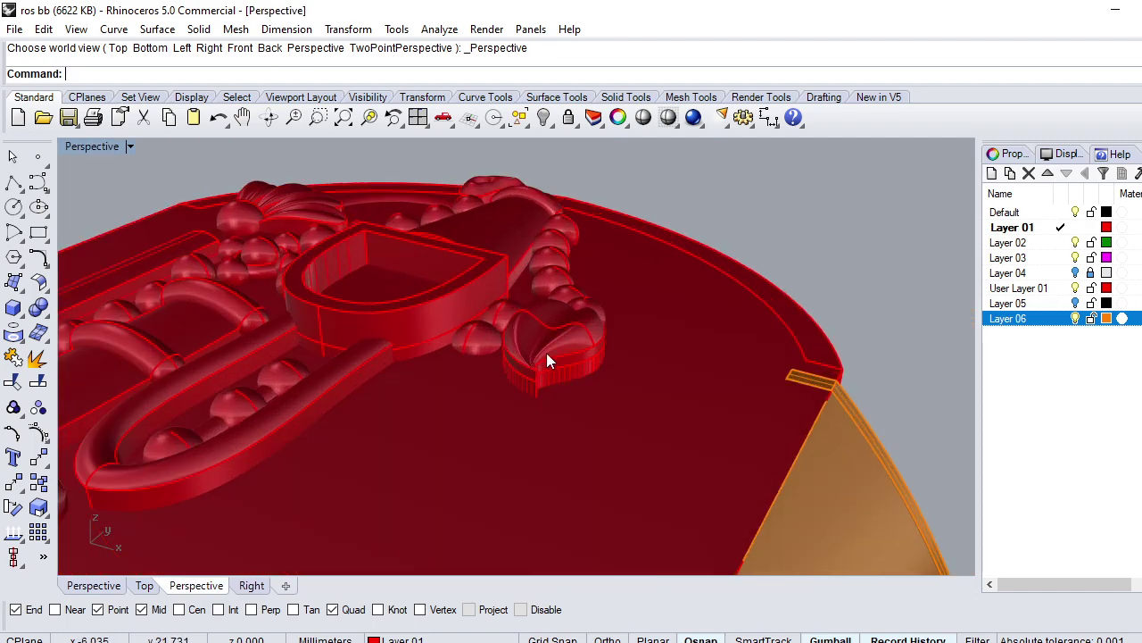
pyautogui.moveTo(546, 352)
pyautogui.mouseDown(button='right')
pyautogui.moveTo(523, 334)
pyautogui.moveTo(549, 335)
pyautogui.moveTo(387, 303)
pyautogui.moveTo(396, 316)
pyautogui.moveTo(637, 319)
pyautogui.mouseUp(button='right')
pyautogui.click(505, 356)
pyautogui.moveTo(506, 356)
pyautogui.mouseDown(button='right')
pyautogui.moveTo(645, 365)
pyautogui.moveTo(530, 327)
pyautogui.moveTo(518, 402)
pyautogui.moveTo(545, 416)
pyautogui.mouseUp(button='right')
pyautogui.press('Delete')
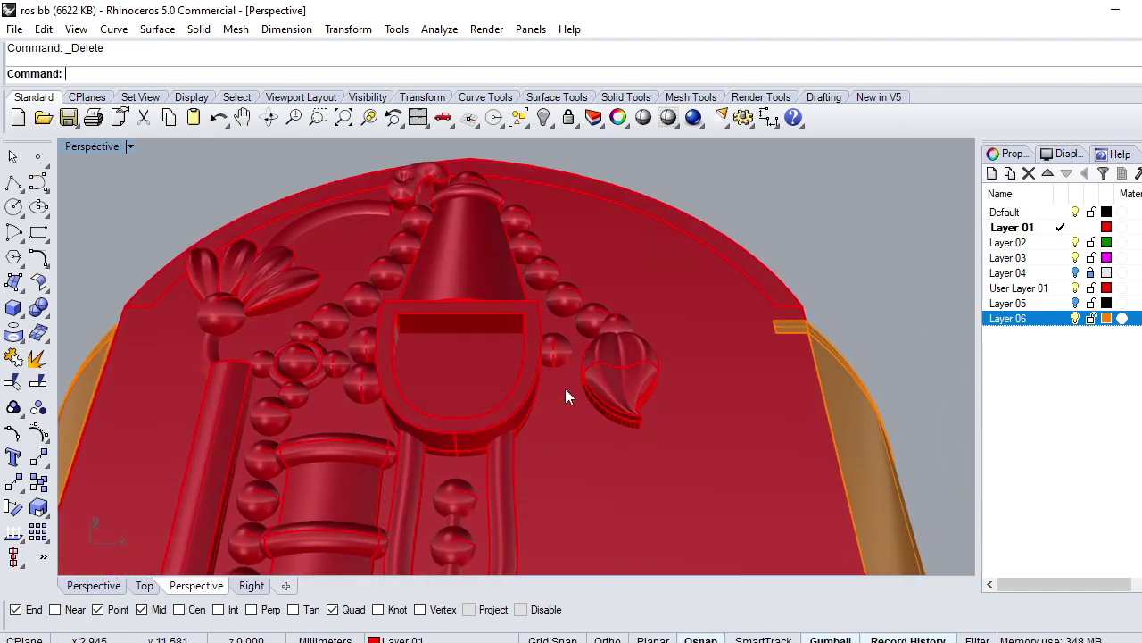
pyautogui.click(565, 388)
pyautogui.press('Delete')
# Step: Mirror the selected bead across a plane defined by two picked points
pyautogui.click(366, 388)
pyautogui.scroll(3, 366, 388)
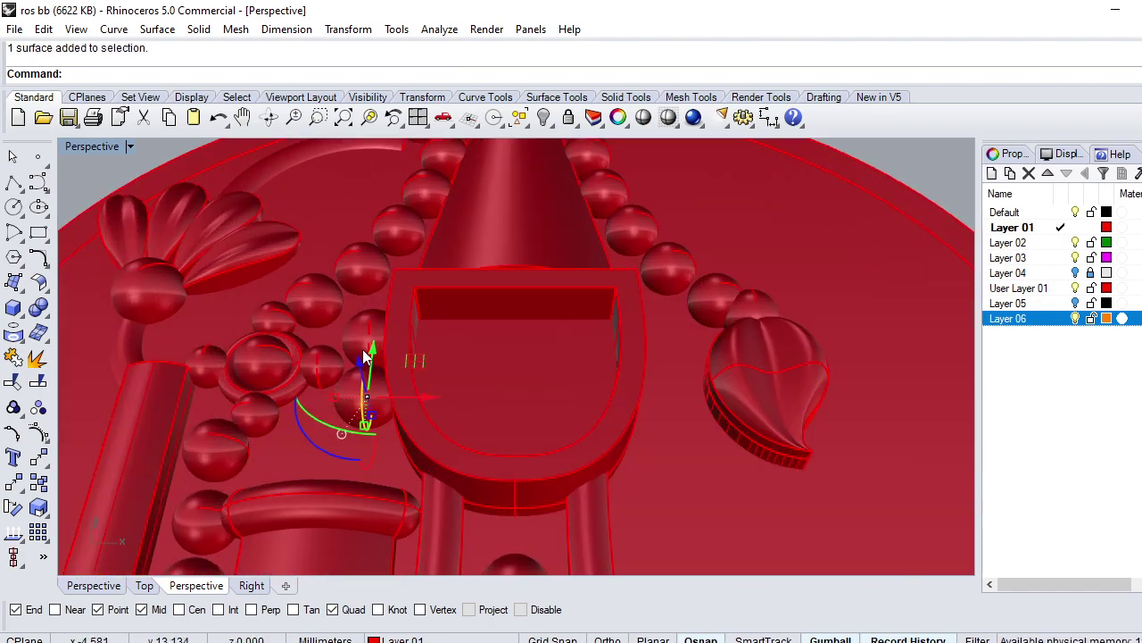
pyautogui.write('Mirror')
pyautogui.press('Return')
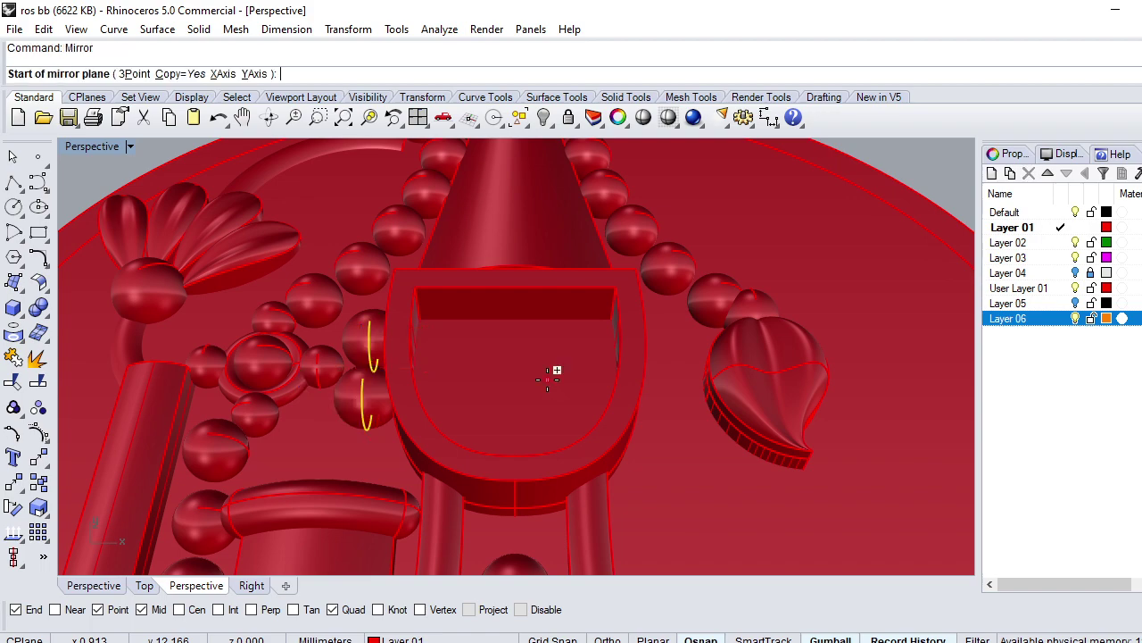
pyautogui.click(516, 285)
pyautogui.click(526, 398)
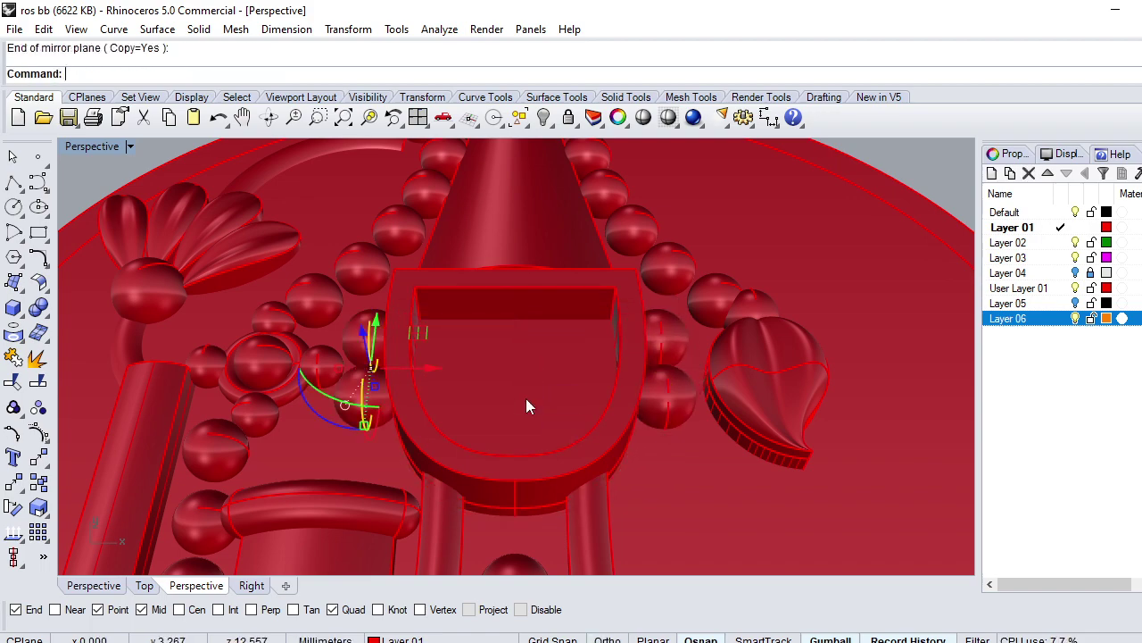
pyautogui.scroll(-3, 525, 398)
pyautogui.scroll(-3, 531, 335)
# Step: Check the bead chain from a low side angle, then view the whole ring from Top
pyautogui.moveTo(685, 298); pyautogui.dragTo(392, 435, button='right')
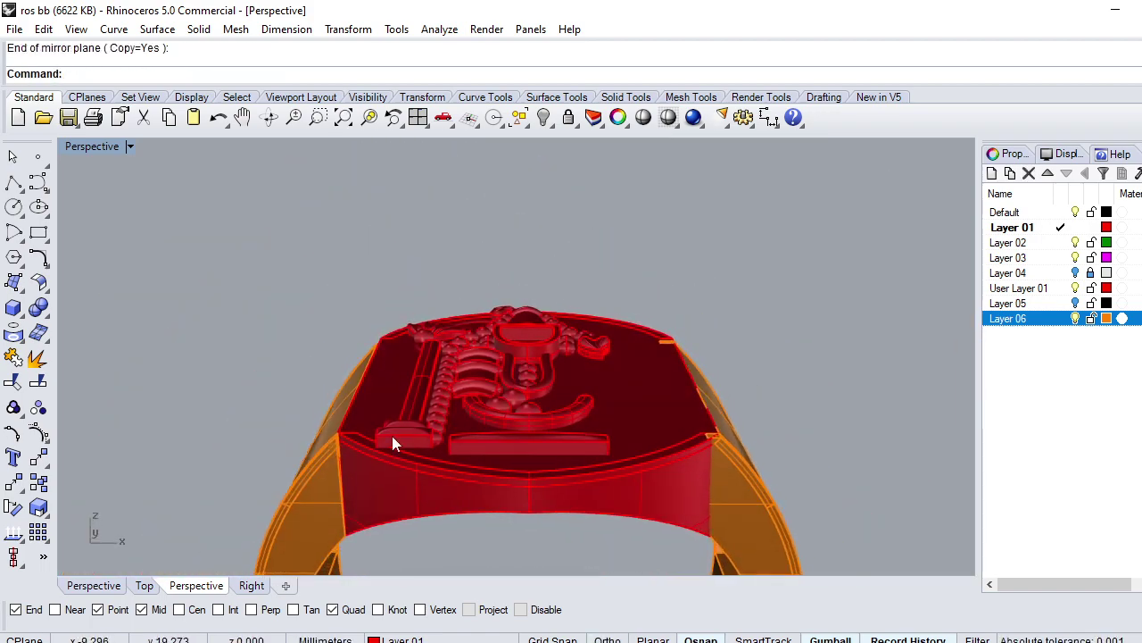
pyautogui.scroll(5, 395, 434)
pyautogui.click(488, 428)
pyautogui.moveTo(488, 426); pyautogui.dragTo(182, 375, button='right')
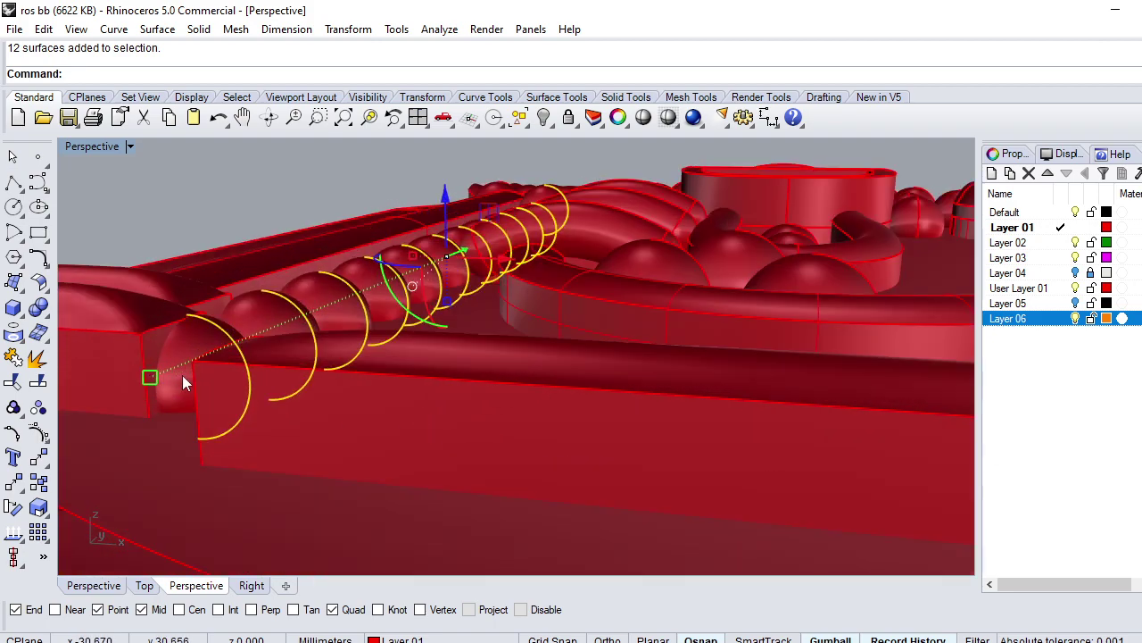
pyautogui.scroll(3, 172, 392)
pyautogui.moveTo(169, 392); pyautogui.dragTo(164, 389)
pyautogui.scroll(-3, 510, 360)
pyautogui.hotkey('ctrl', 'F1')
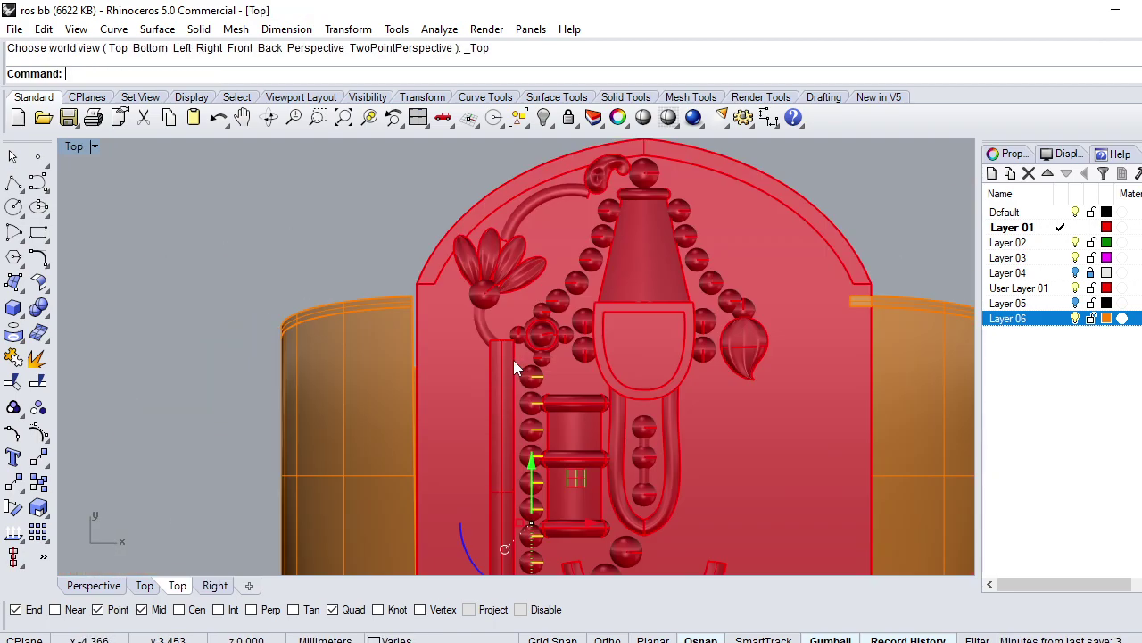
pyautogui.scroll(3, 500, 303)
pyautogui.scroll(3, 493, 333)
pyautogui.scroll(-3, 493, 333)
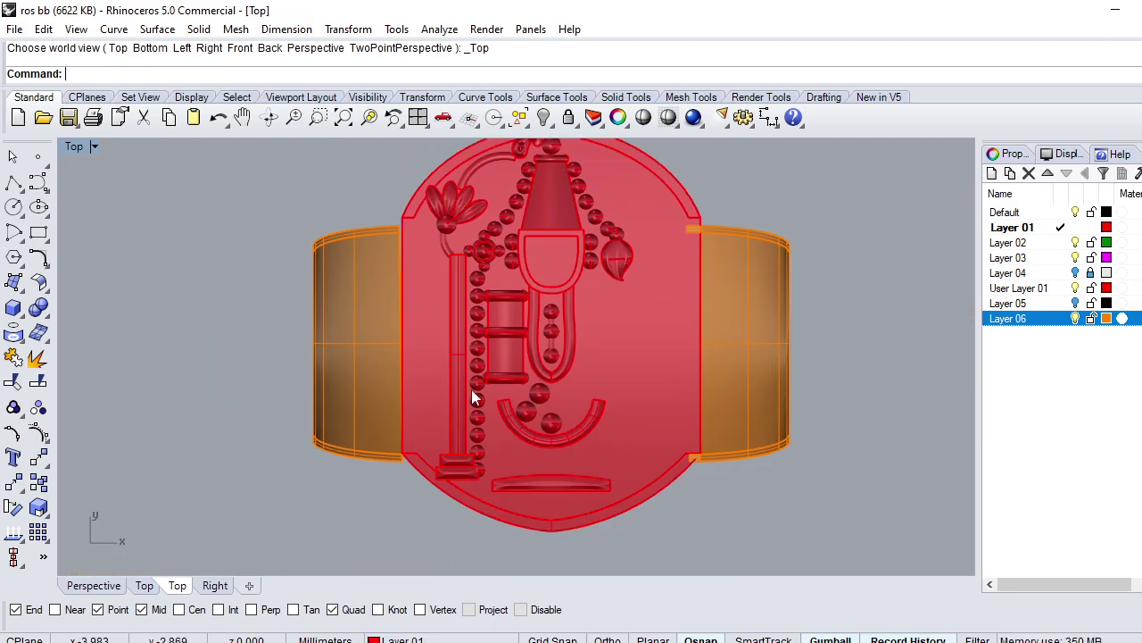
pyautogui.scroll(-1, 472, 391)
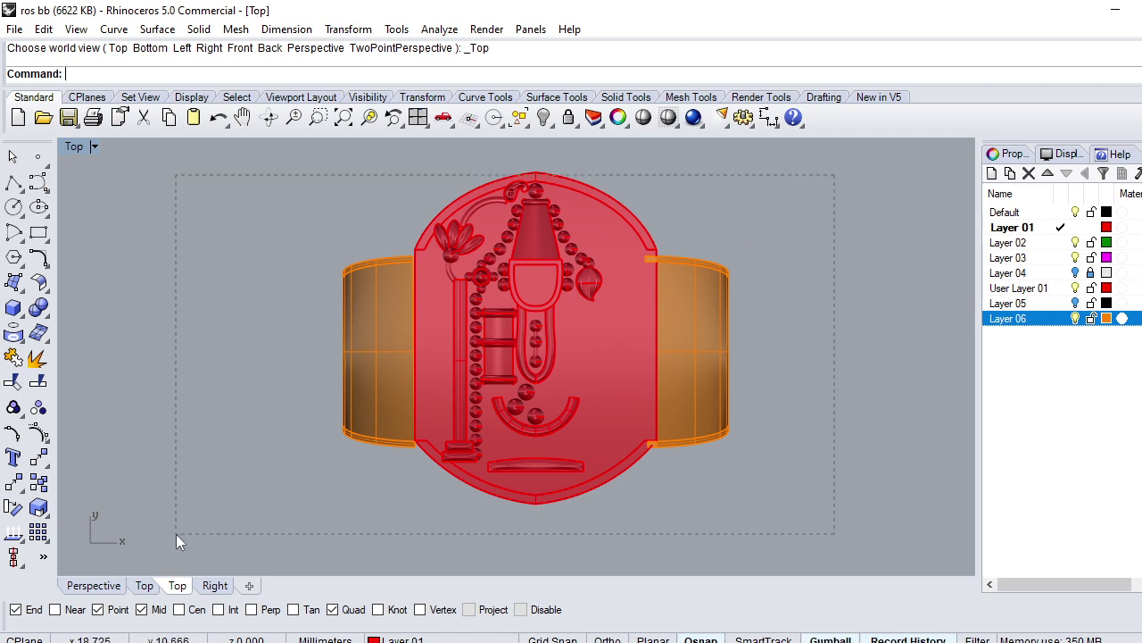
# Step: Window-select the whole ring and review its properties
pyautogui.moveTo(175, 533); pyautogui.dragTo(176, 534)
pyautogui.click(616, 120)
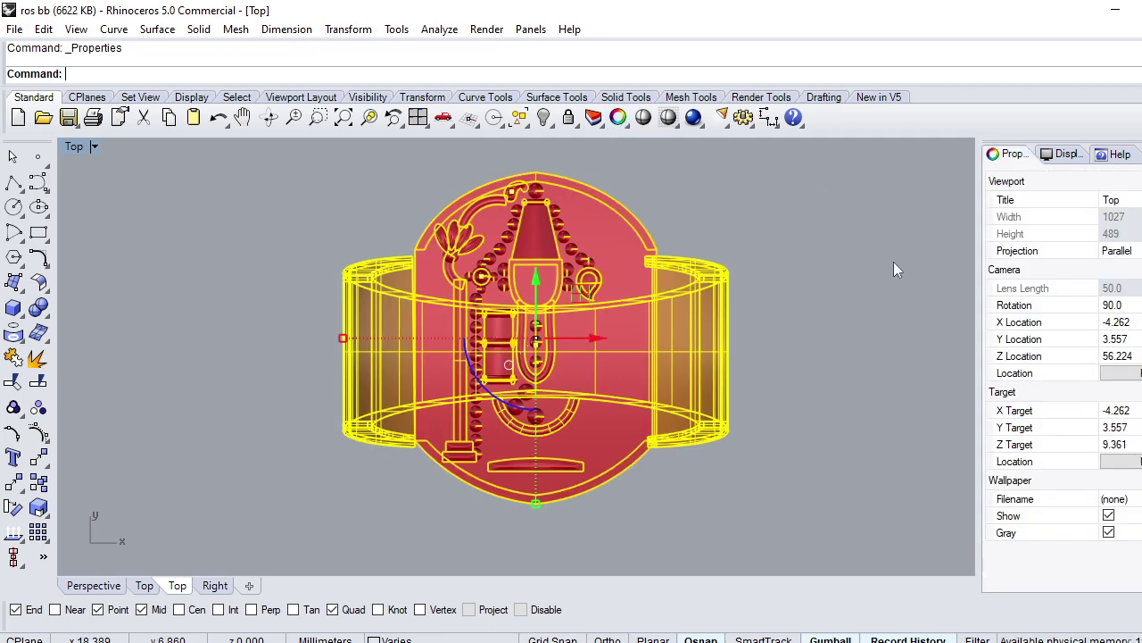
pyautogui.click(889, 533)
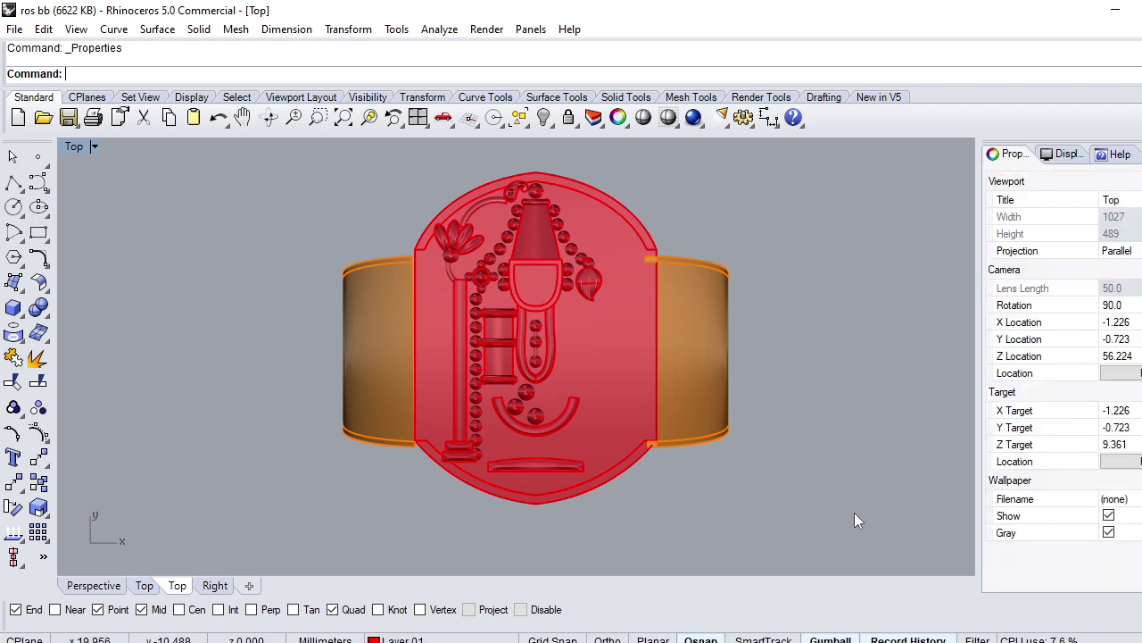
pyautogui.scroll(5, 504, 238)
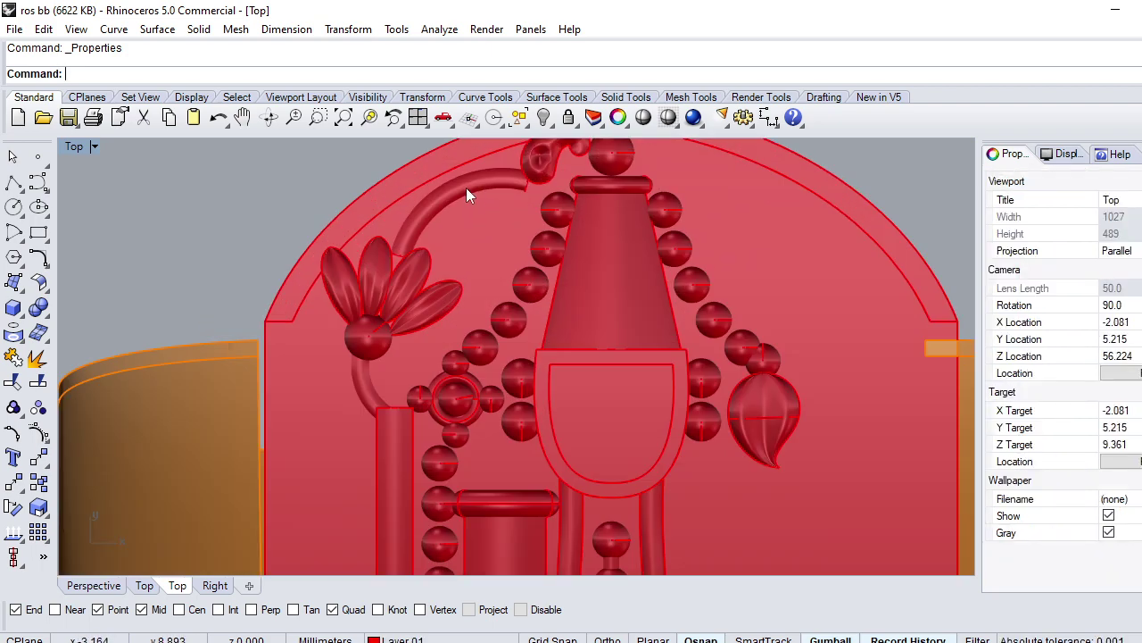
# Step: Extrude the curved flat pieces beside the flower 0.6 with BothSides=No
pyautogui.click(464, 187)
pyautogui.write('P')
pyautogui.press('Return')
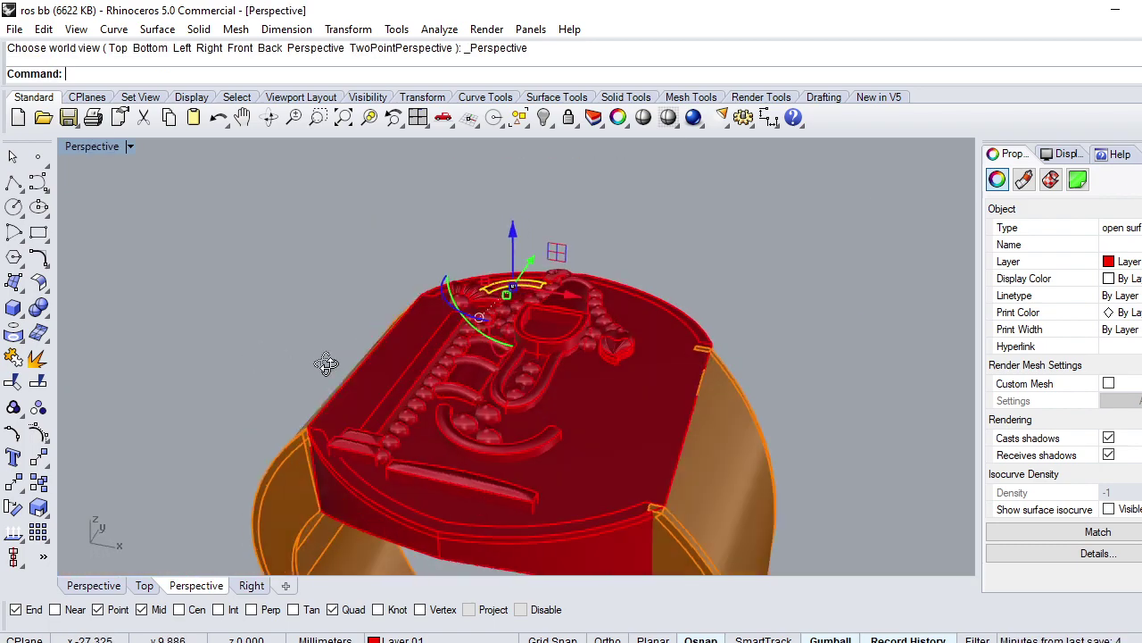
pyautogui.moveTo(327, 362); pyautogui.dragTo(522, 371, button='right')
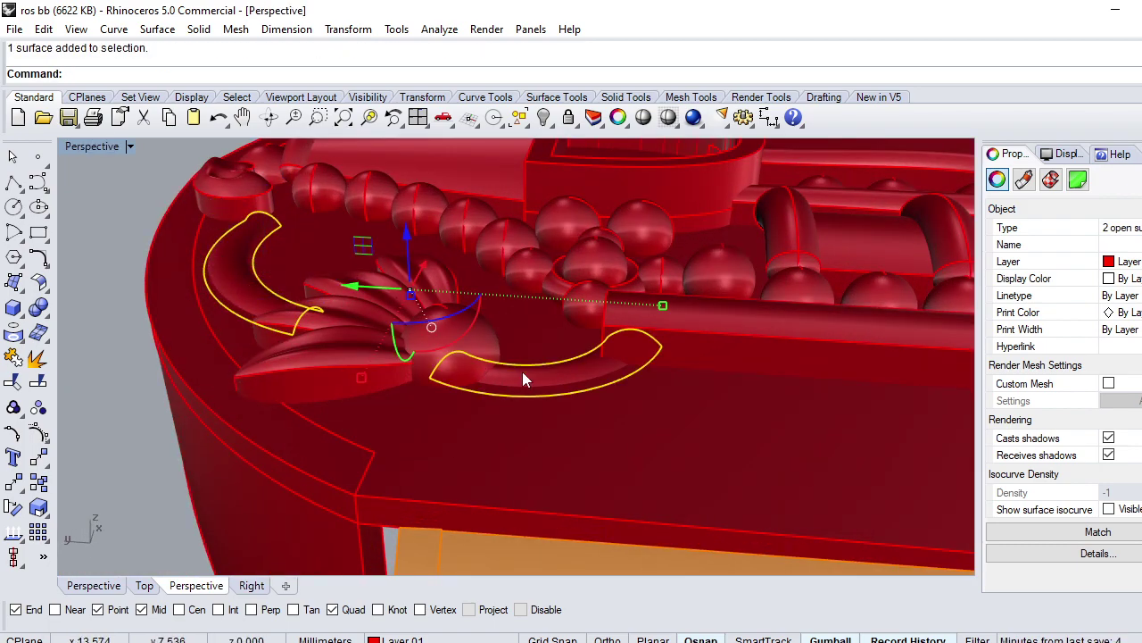
pyautogui.write('es')
pyautogui.press('Return')
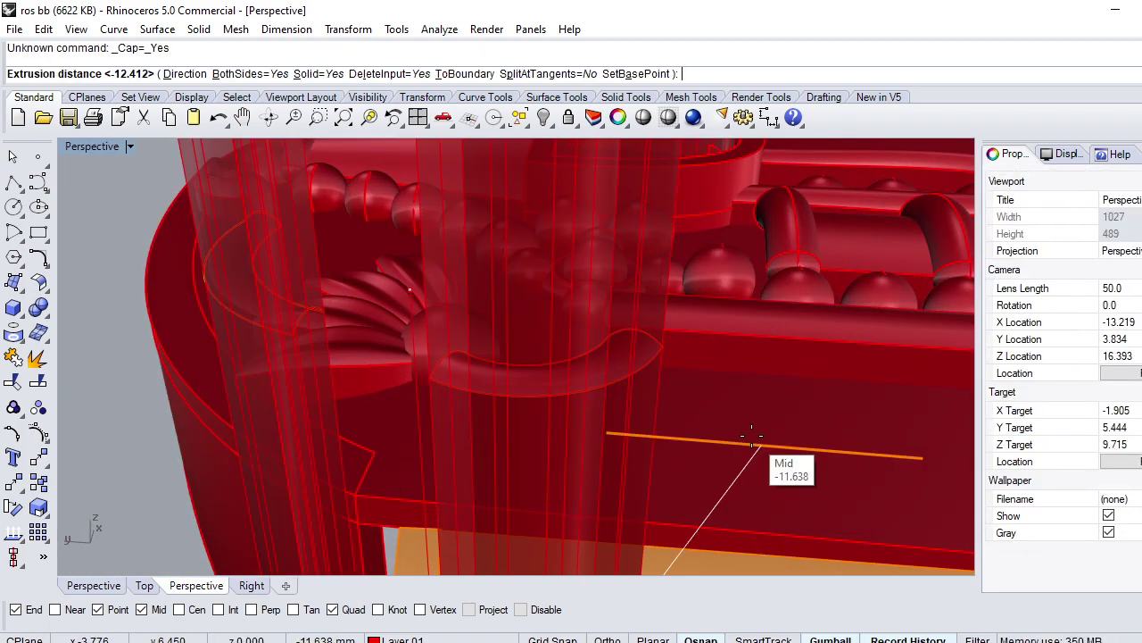
pyautogui.write('b')
pyautogui.press('Return')
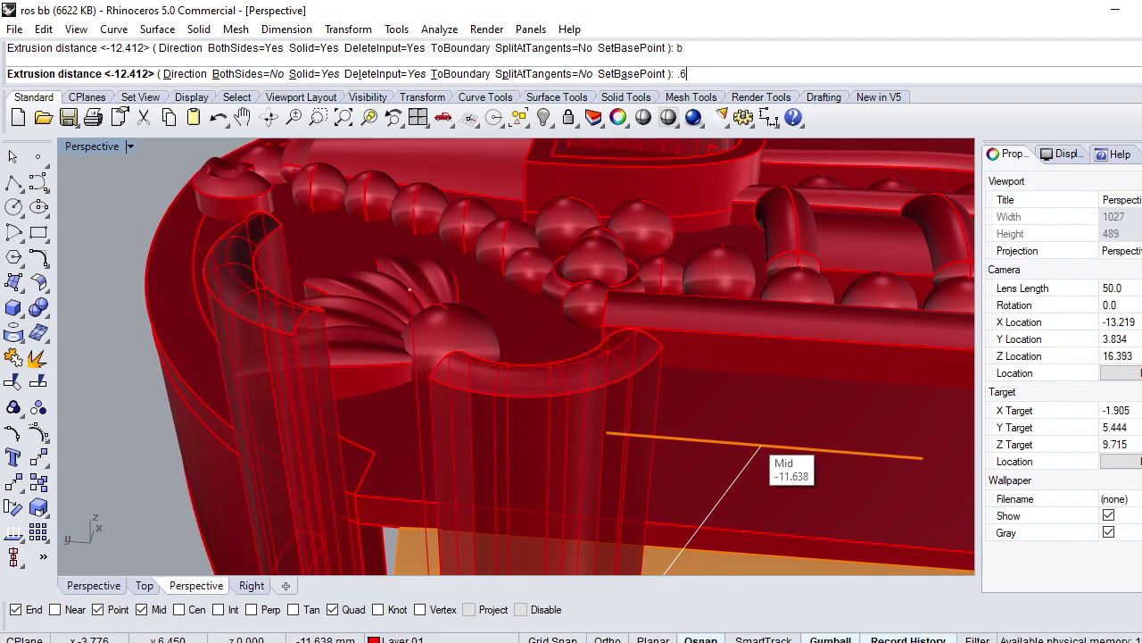
pyautogui.press('Return')
# Step: Undo, drop the lower leaf piece from the selection, and redo the 0.6 extrusion
pyautogui.click(401, 352)
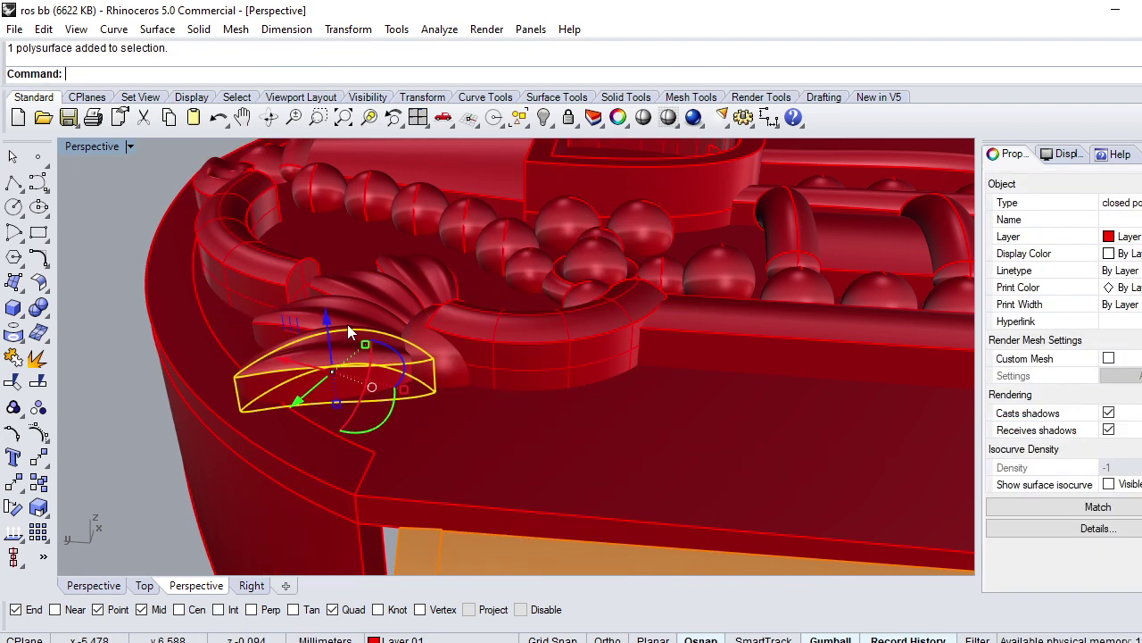
pyautogui.hotkey('ctrl', 'z')
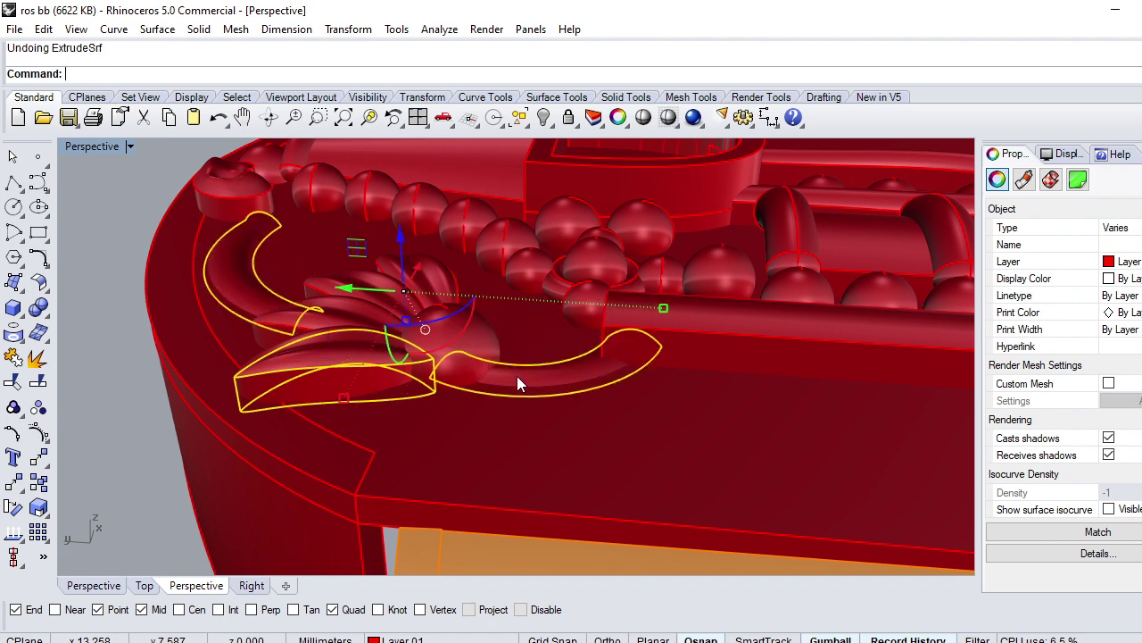
pyautogui.keyDown('ctrl'); pyautogui.click(334, 386); pyautogui.keyUp('ctrl')
pyautogui.write('Sa')
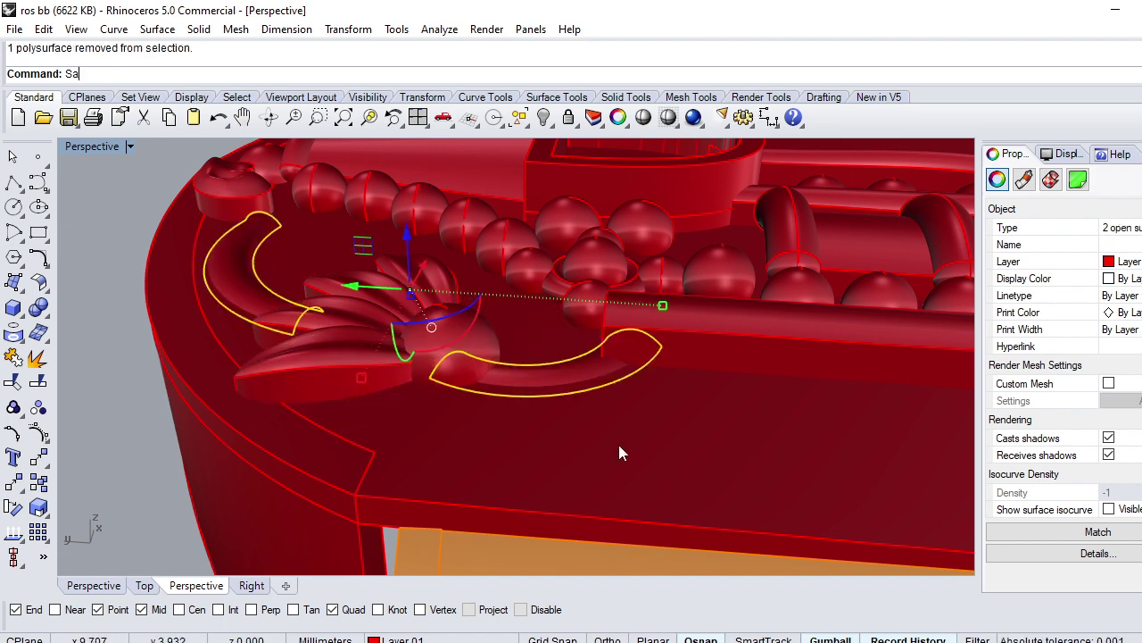
pyautogui.rightClick(618, 445)
pyautogui.click(617, 435)
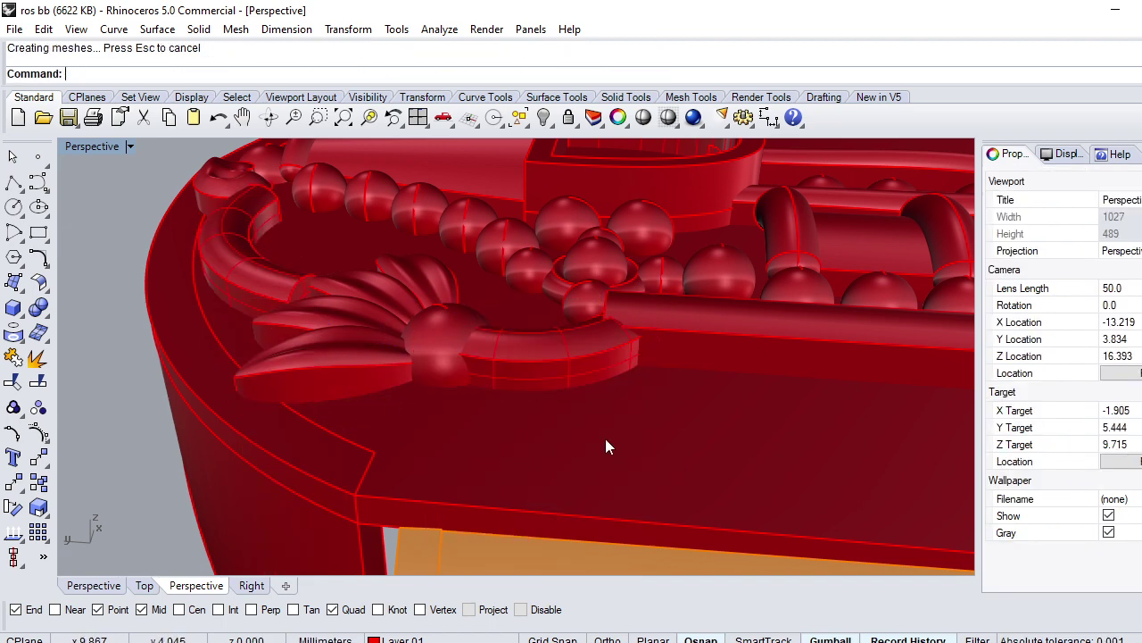
# Step: Raise the flower's centre bead and reshape its four leaves with the gumball
pyautogui.click(453, 327)
pyautogui.moveTo(451, 328); pyautogui.dragTo(430, 289)
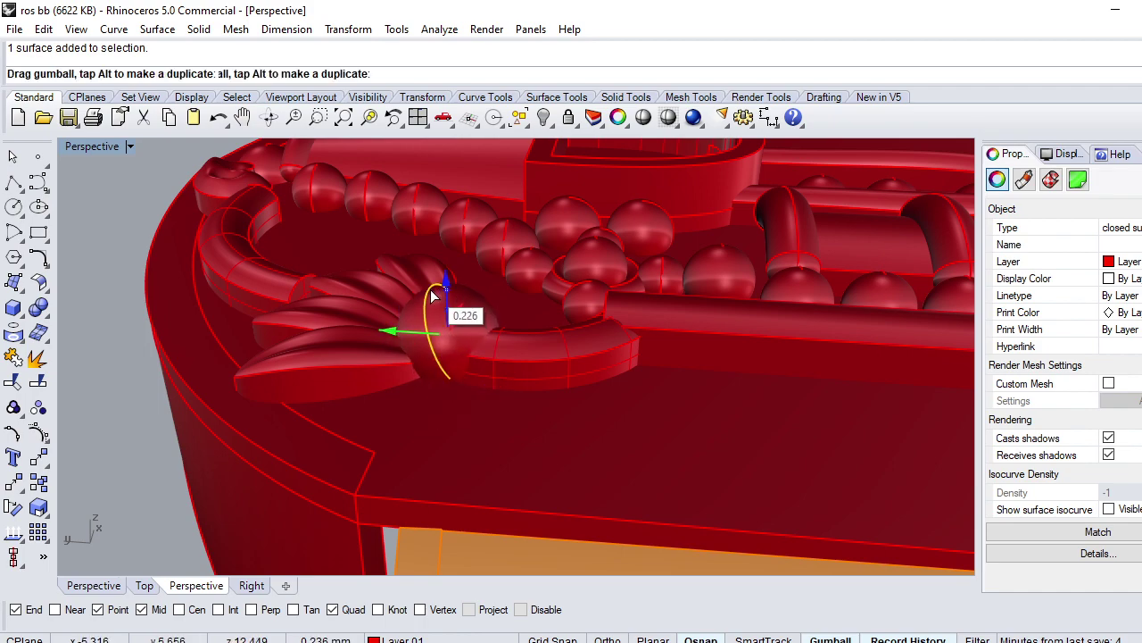
pyautogui.moveTo(430, 289)
pyautogui.mouseDown(button='right')
pyautogui.moveTo(312, 286)
pyautogui.moveTo(477, 273)
pyautogui.moveTo(392, 317)
pyautogui.moveTo(466, 314)
pyautogui.moveTo(496, 294)
pyautogui.mouseUp(button='right')
pyautogui.click(392, 316)
pyautogui.click(496, 293)
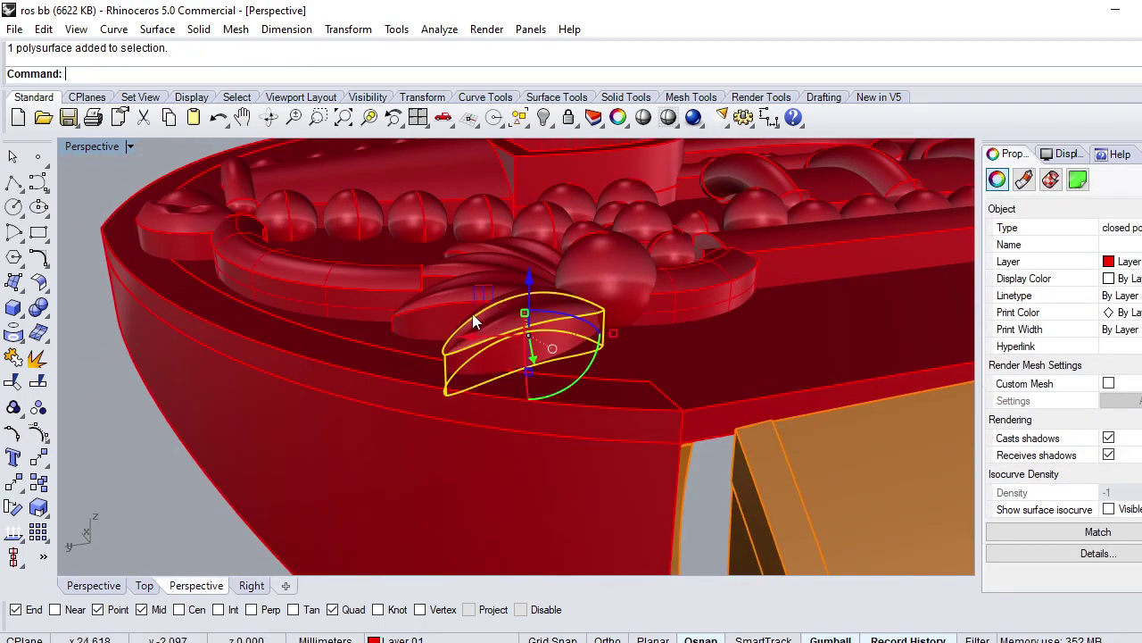
pyautogui.keyDown('shift'); pyautogui.click(445, 304); pyautogui.keyUp('shift')
pyautogui.keyDown('shift'); pyautogui.click(472, 253); pyautogui.keyUp('shift')
pyautogui.keyDown('shift'); pyautogui.click(493, 249); pyautogui.keyUp('shift')
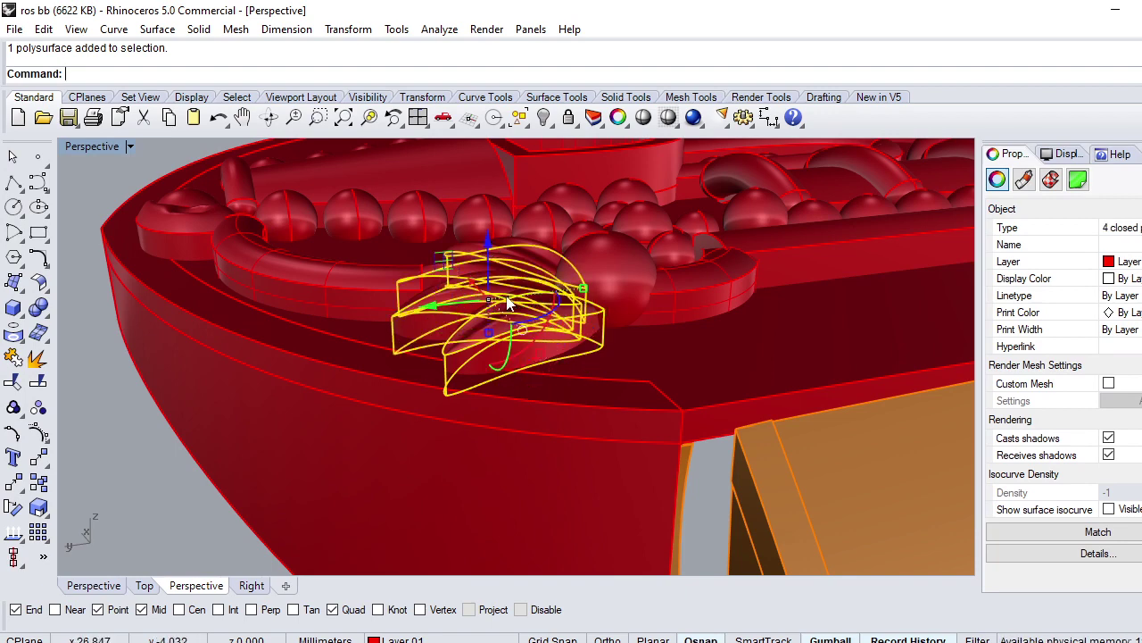
pyautogui.moveTo(489, 342); pyautogui.dragTo(489, 348)
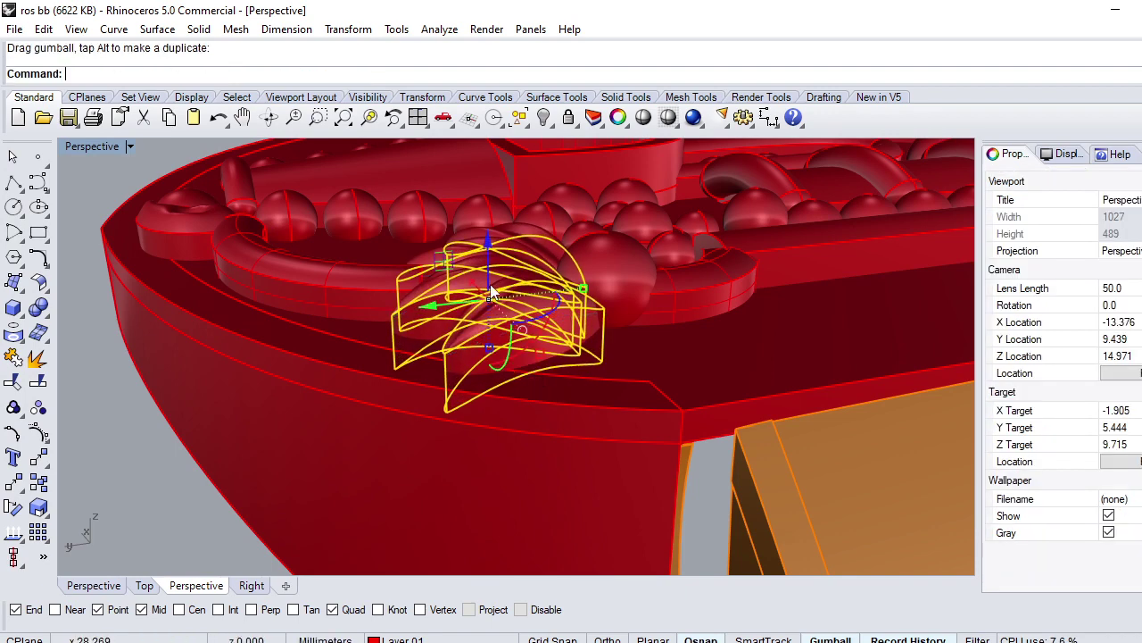
pyautogui.moveTo(493, 261); pyautogui.dragTo(470, 252)
# Step: Adjust the curled front piece and small left piece, then view the ring from Top
pyautogui.moveTo(469, 251); pyautogui.dragTo(513, 251, button='right')
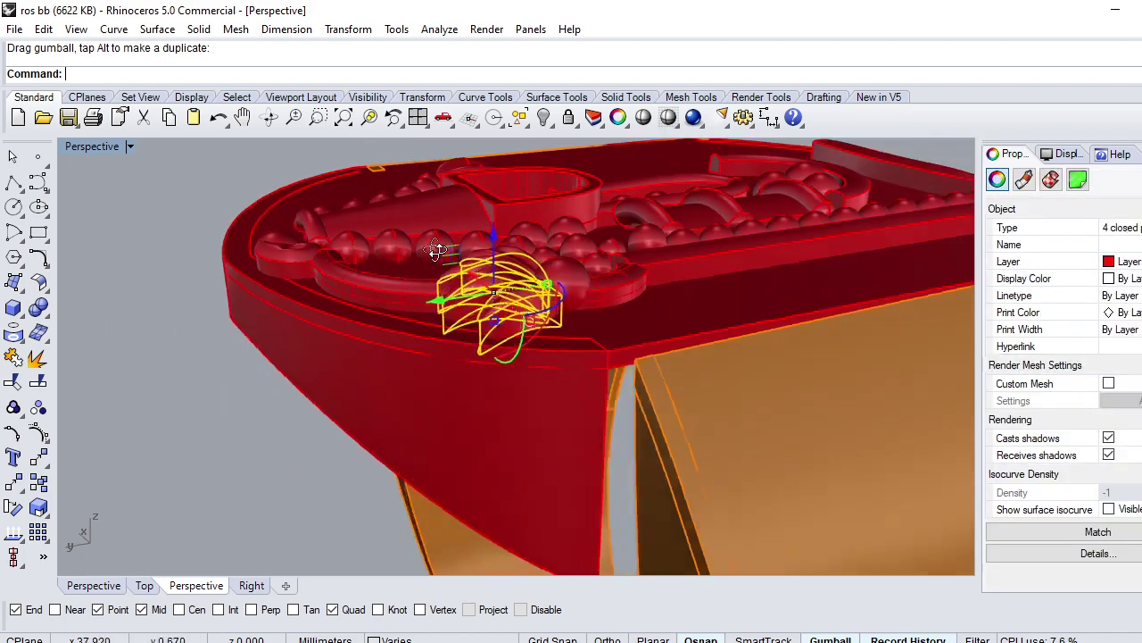
pyautogui.scroll(3, 334, 315)
pyautogui.click(339, 289)
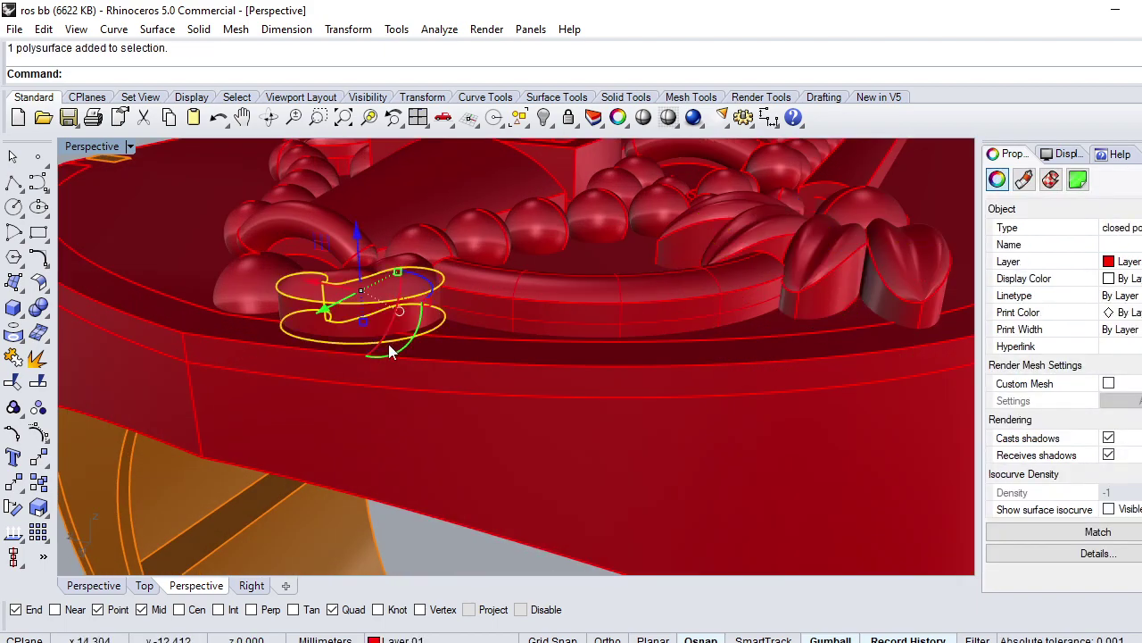
pyautogui.moveTo(366, 332); pyautogui.dragTo(361, 337)
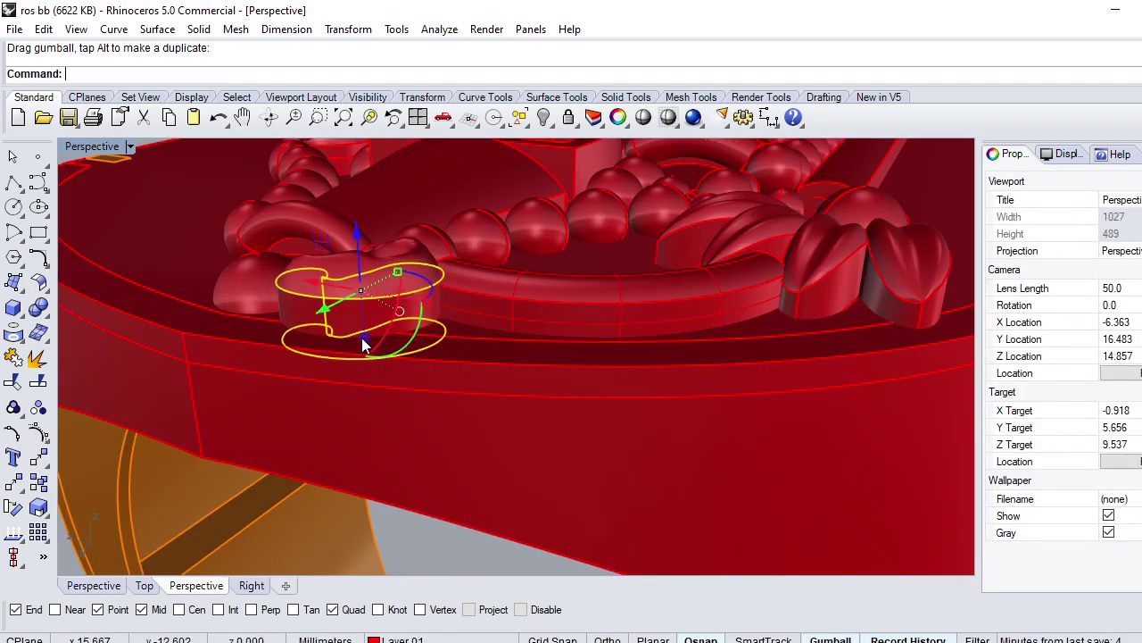
pyautogui.click(234, 284)
pyautogui.moveTo(253, 268); pyautogui.dragTo(255, 255)
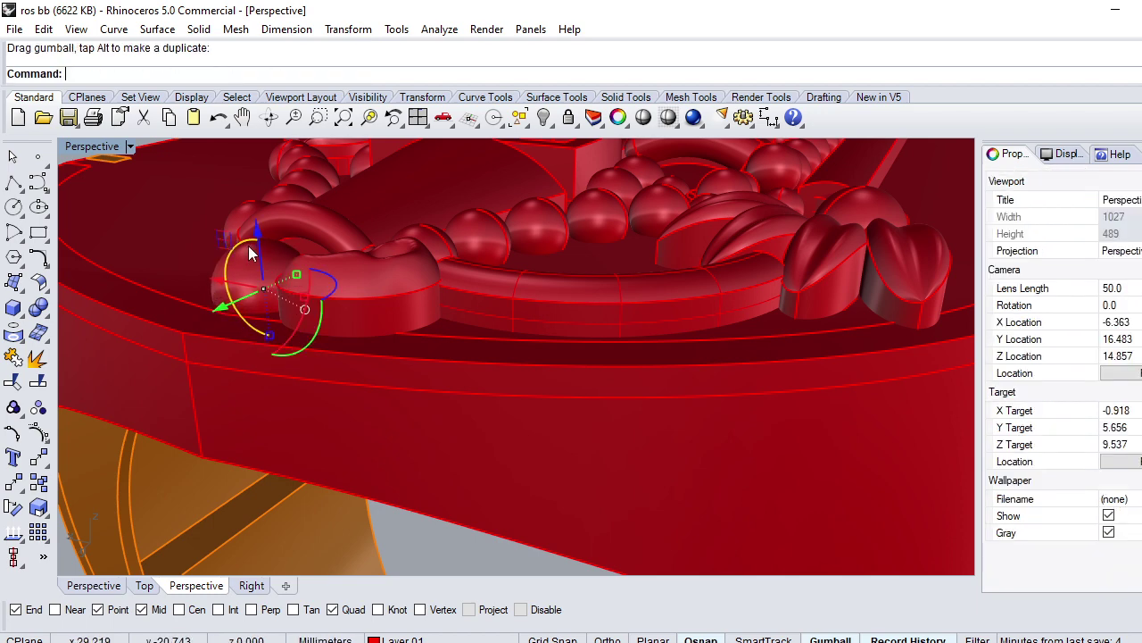
pyautogui.write('t')
pyautogui.press('Return')
pyautogui.press('Escape')
pyautogui.scroll(-5, 455, 294)
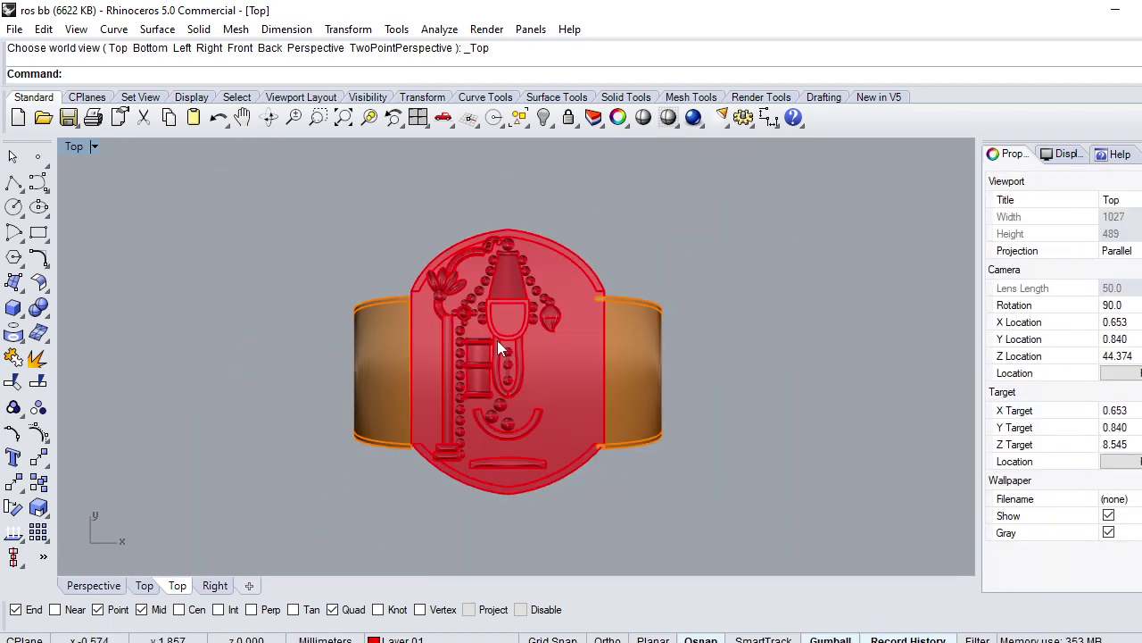
# Step: Save the model as ros bb.3dm and show the Layers list beside the perspective view
pyautogui.hotkey('ctrl', 's')
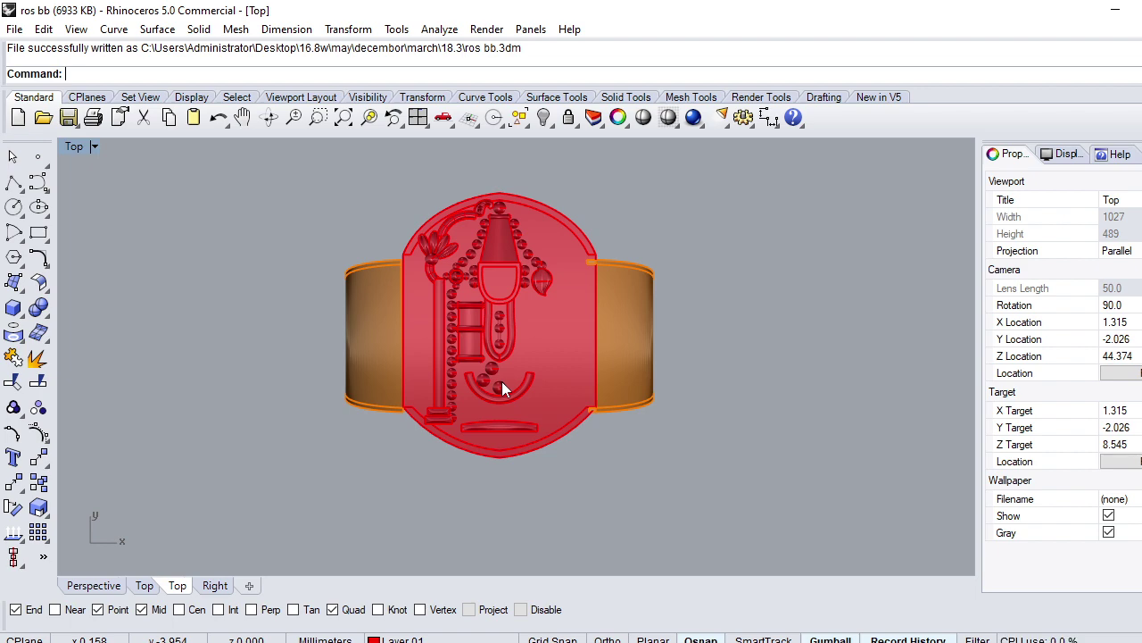
pyautogui.hotkey('ctrl', 'F4')
pyautogui.moveTo(499, 369)
pyautogui.mouseDown(button='right')
pyautogui.moveTo(565, 319)
pyautogui.moveTo(571, 384)
pyautogui.mouseUp(button='right')
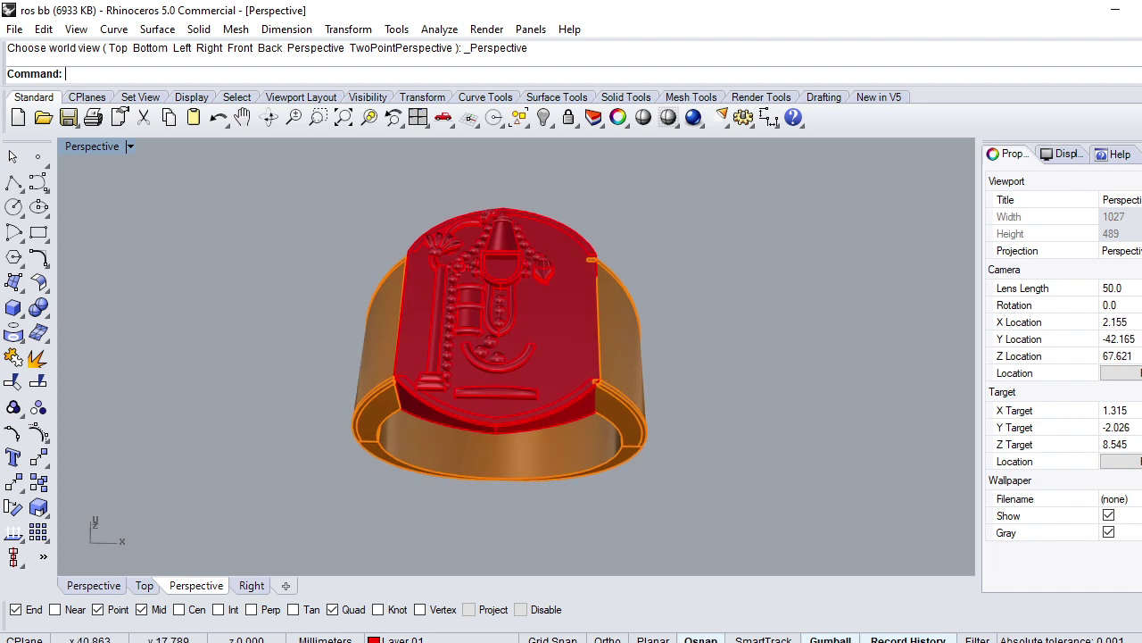
pyautogui.click(1140, 154)
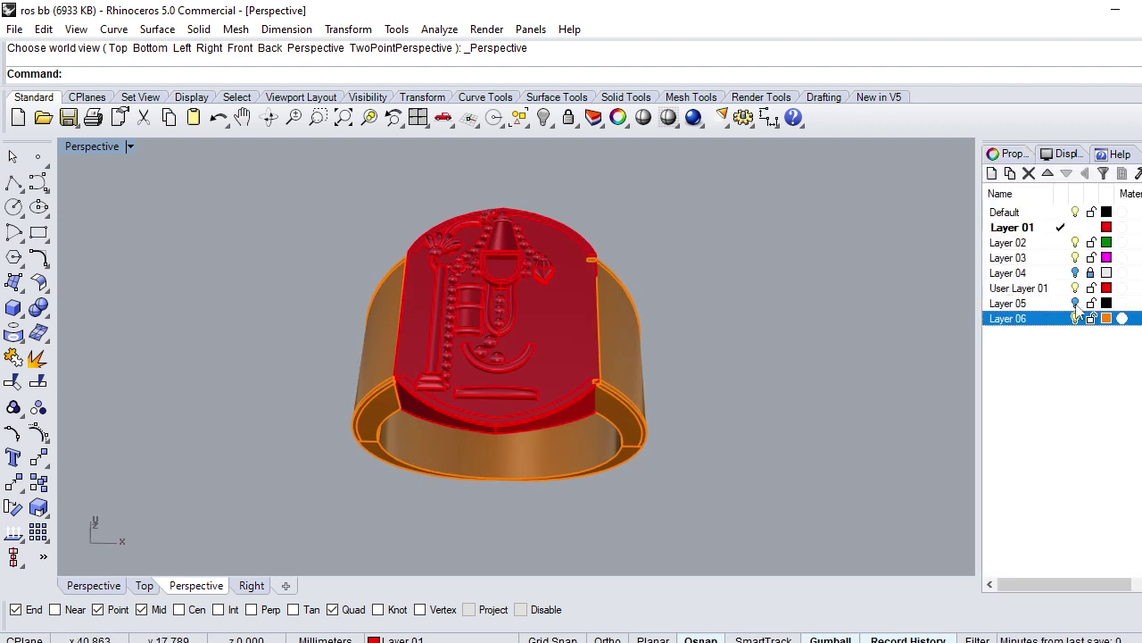
# Step: On Layer 05, raise the window-selected hand and feet meshes by 10.305
pyautogui.click(1026, 304)
pyautogui.moveTo(607, 500); pyautogui.dragTo(564, 384, button='right')
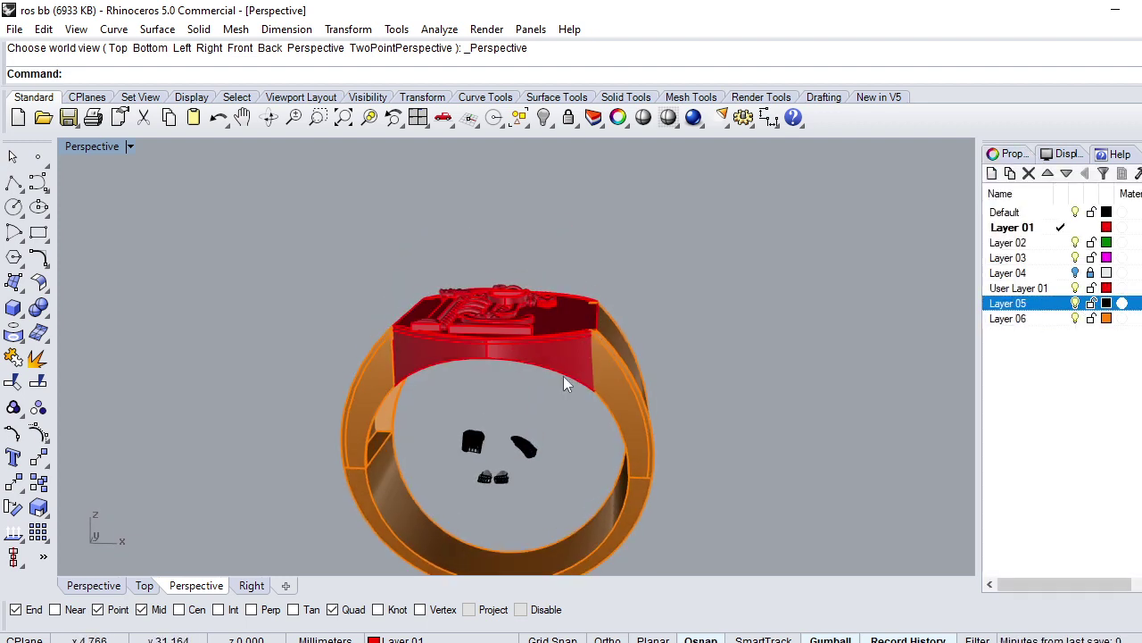
pyautogui.moveTo(437, 523); pyautogui.dragTo(436, 524)
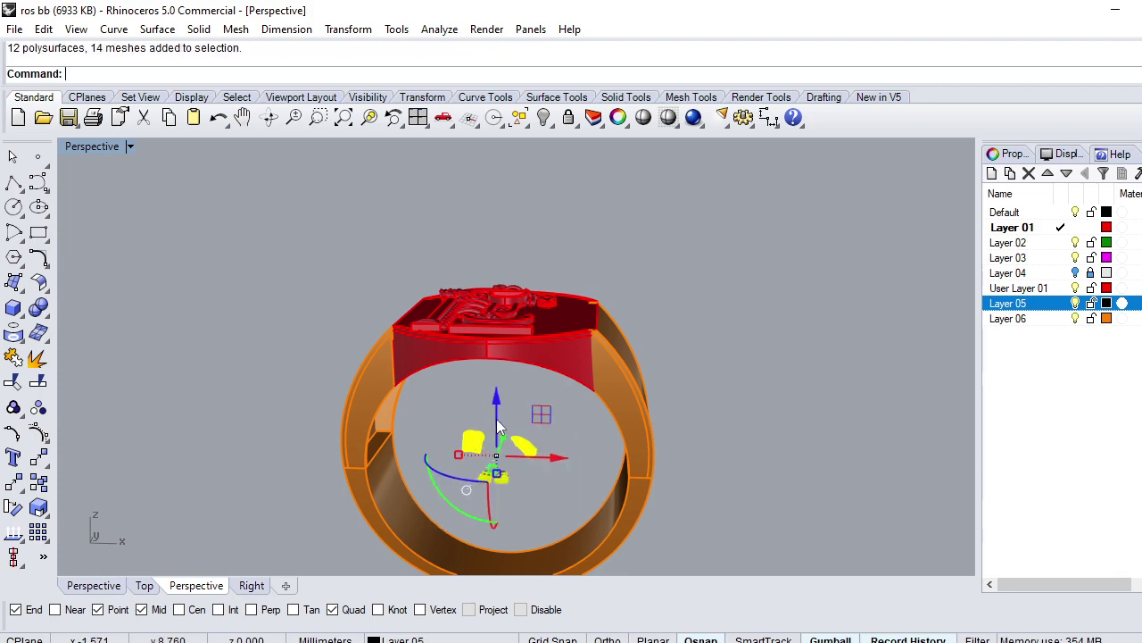
pyautogui.moveTo(496, 427); pyautogui.dragTo(506, 295)
pyautogui.scroll(5, 506, 295)
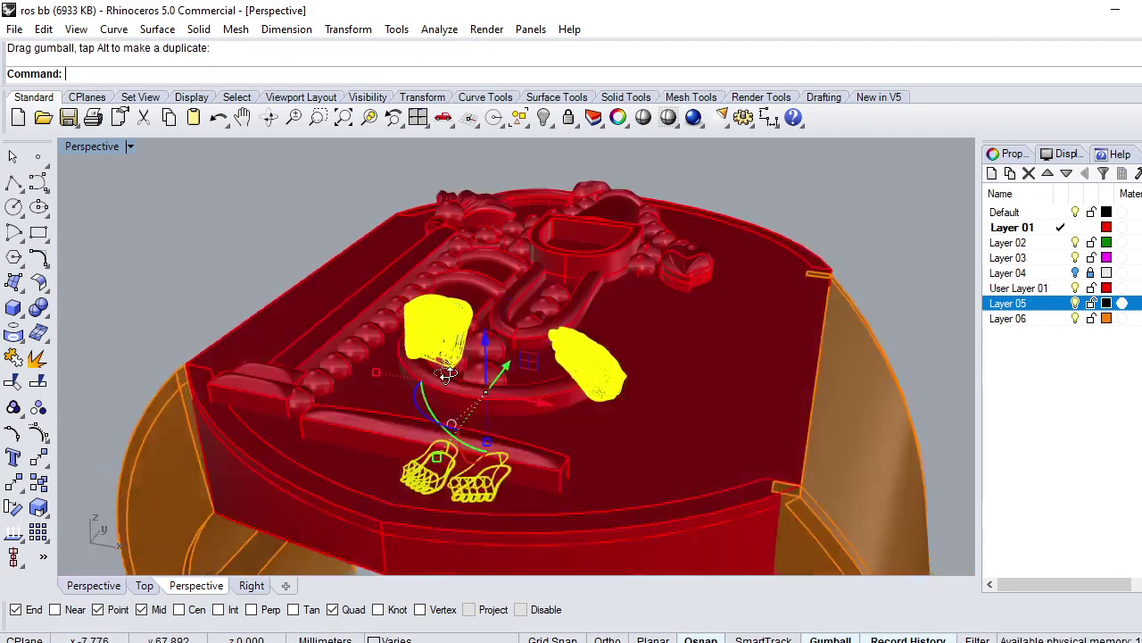
pyautogui.moveTo(482, 339)
pyautogui.mouseDown(button='right')
pyautogui.moveTo(425, 414)
pyautogui.moveTo(519, 280)
pyautogui.mouseUp(button='right')
pyautogui.press('Escape')
# Step: Undo that raise, then group the right hand mesh
pyautogui.scroll(3, 425, 413)
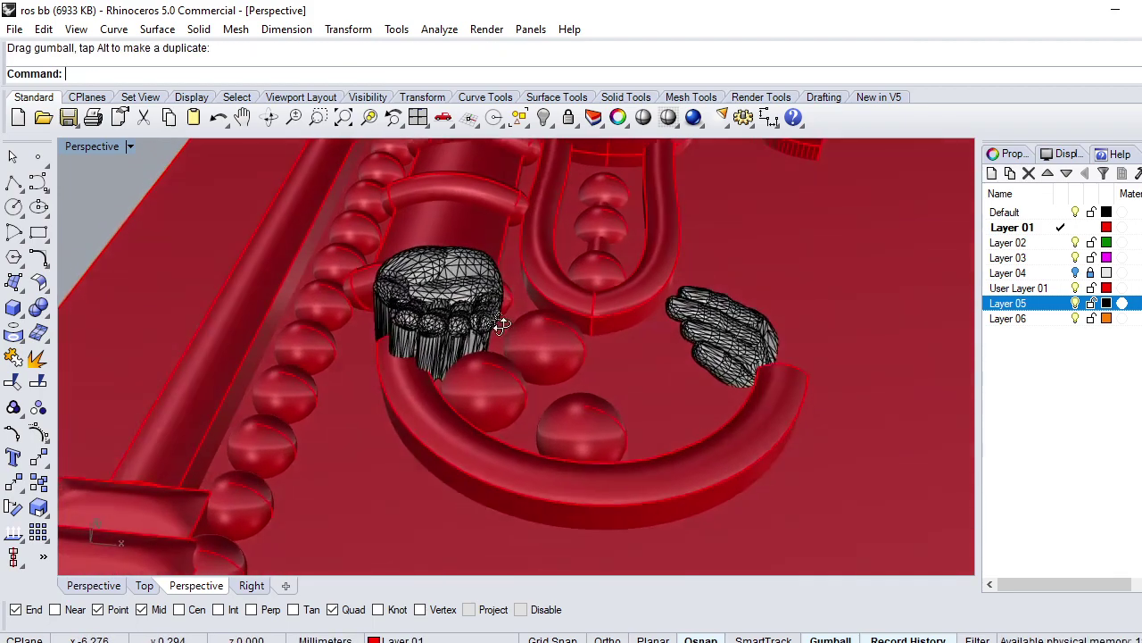
pyautogui.click(723, 310)
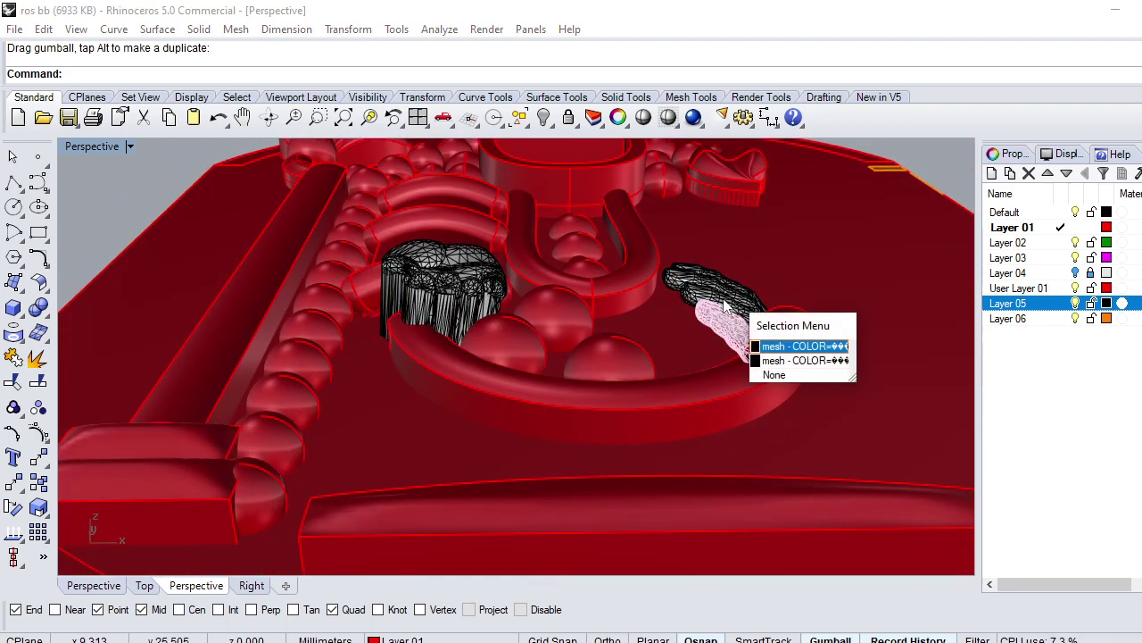
pyautogui.press('Escape')
pyautogui.hotkey('ctrl', 'z')
pyautogui.scroll(-3, 580, 281)
pyautogui.moveTo(580, 281); pyautogui.dragTo(592, 435, button='right')
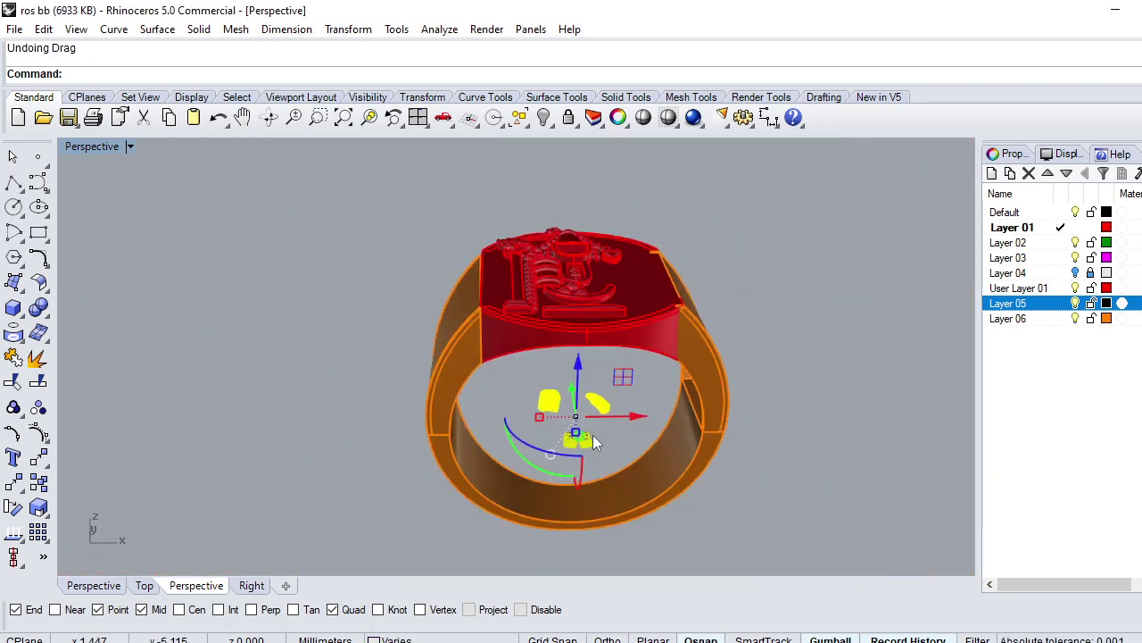
pyautogui.scroll(3, 662, 312)
pyautogui.moveTo(663, 313); pyautogui.dragTo(577, 415)
pyautogui.hotkey('ctrl', 'g')
pyautogui.write('Gr')
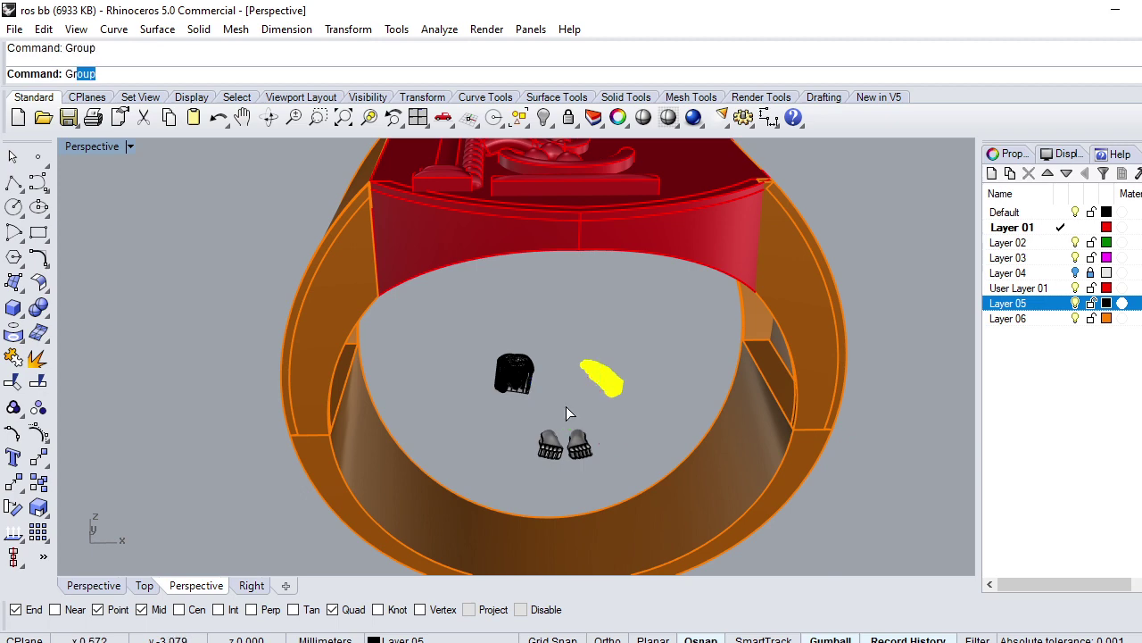
# Step: Raise both hands and the feet by 7.800 and save the ring file
pyautogui.click(542, 332)
pyautogui.click(515, 373)
pyautogui.scroll(3, 580, 457)
pyautogui.press('Escape')
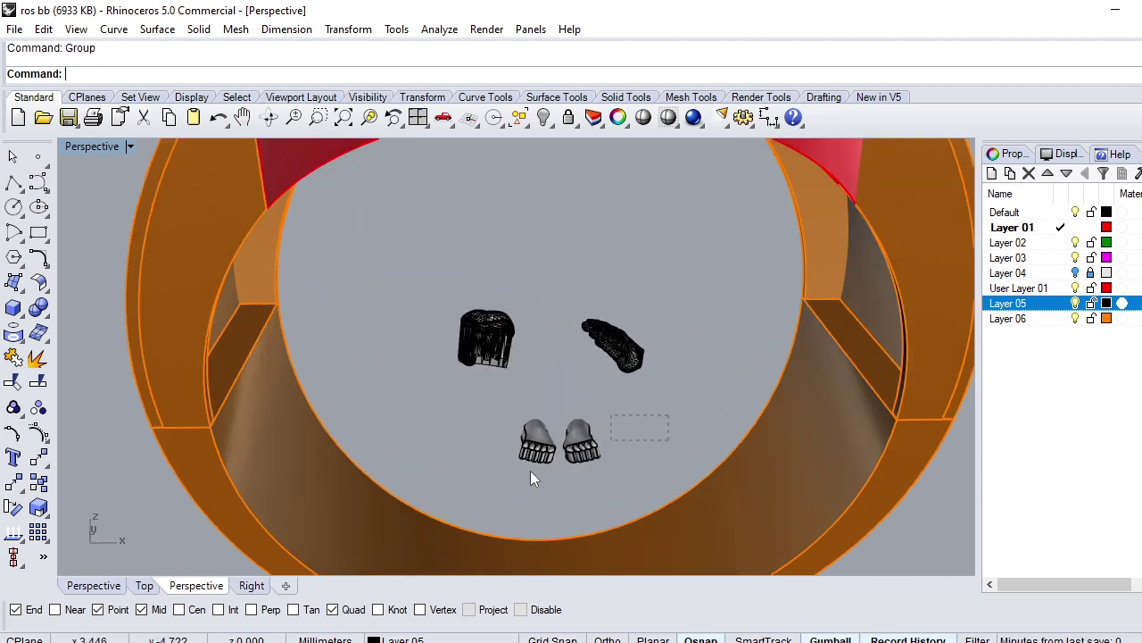
pyautogui.moveTo(625, 413); pyautogui.dragTo(480, 490)
pyautogui.click(630, 264)
pyautogui.moveTo(630, 263); pyautogui.dragTo(423, 493)
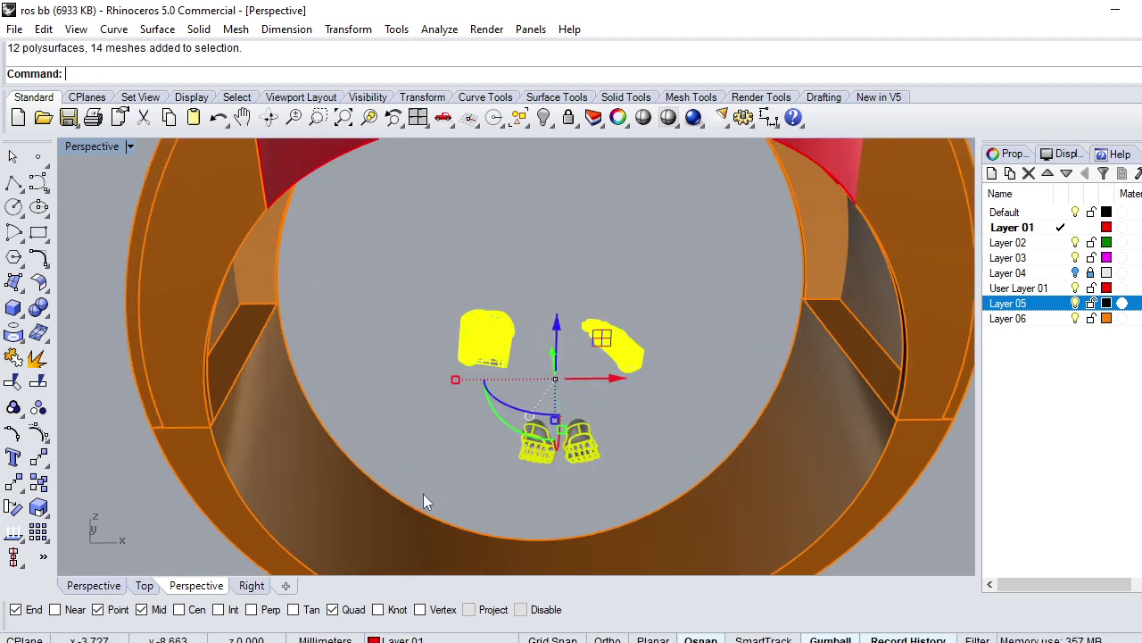
pyautogui.moveTo(423, 494); pyautogui.dragTo(563, 458, button='right')
pyautogui.moveTo(561, 366); pyautogui.dragTo(567, 179)
pyautogui.moveTo(568, 179); pyautogui.dragTo(630, 296, button='right')
pyautogui.hotkey('ctrl', 's')
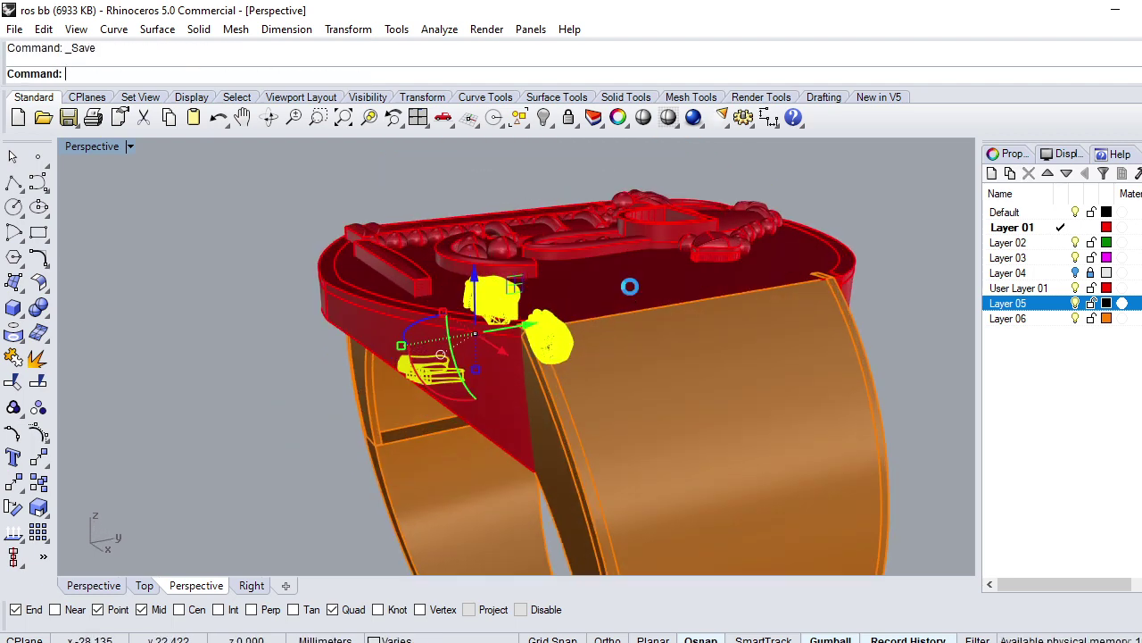
# Step: Lift the hands and feet further, then shift the left hand sideways
pyautogui.scroll(3, 562, 282)
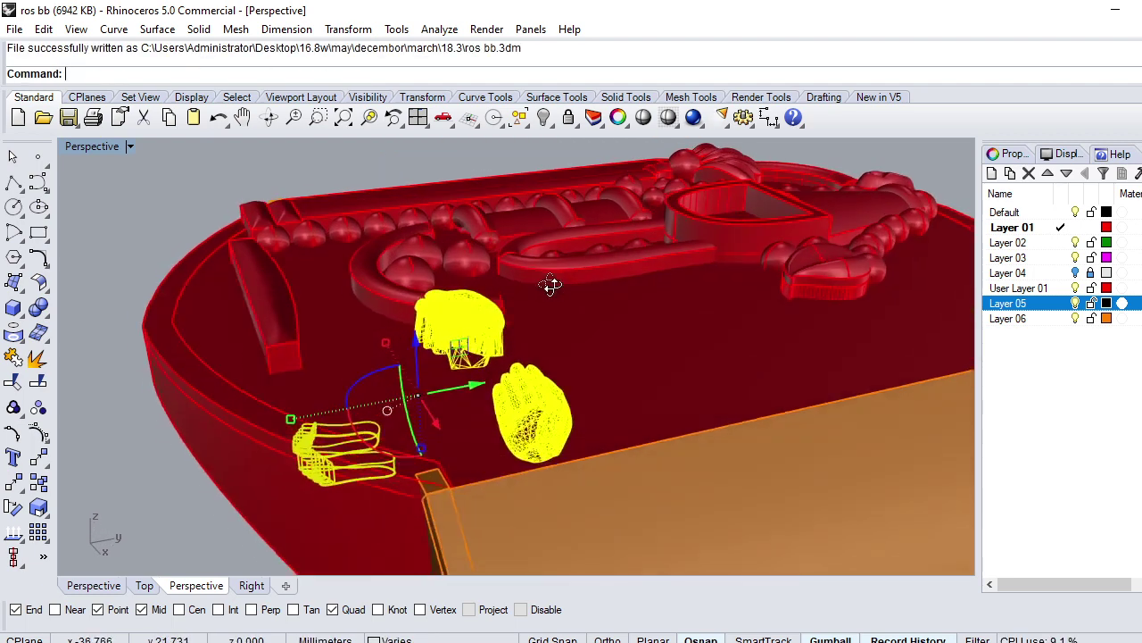
pyautogui.moveTo(551, 284); pyautogui.dragTo(439, 347, button='right')
pyautogui.moveTo(409, 365); pyautogui.dragTo(421, 239)
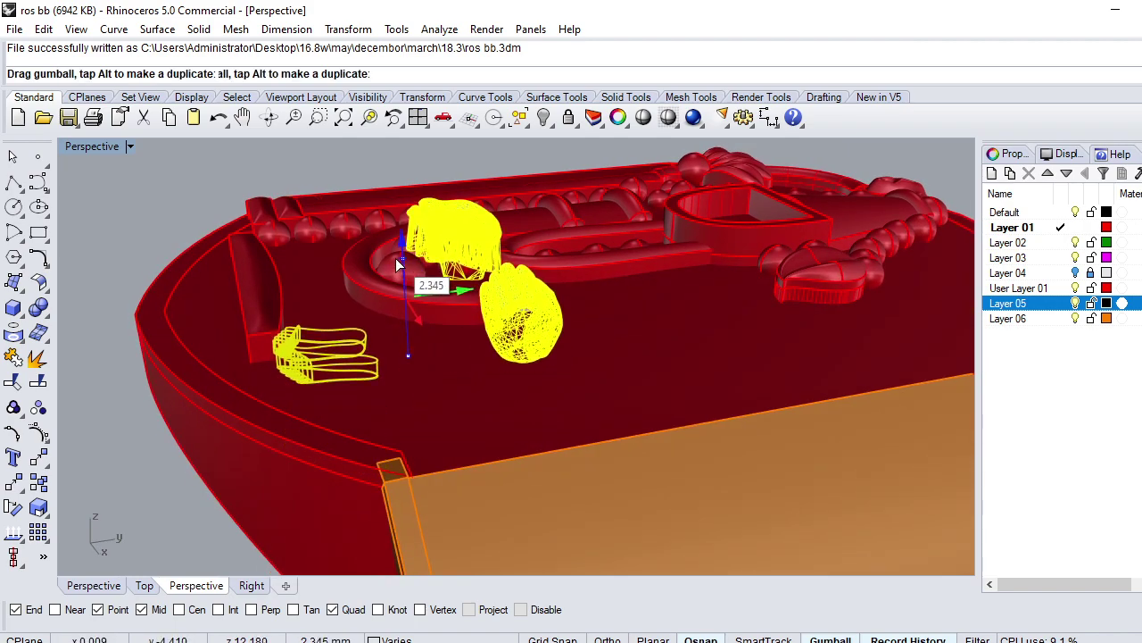
pyautogui.moveTo(422, 239); pyautogui.dragTo(572, 280, button='right')
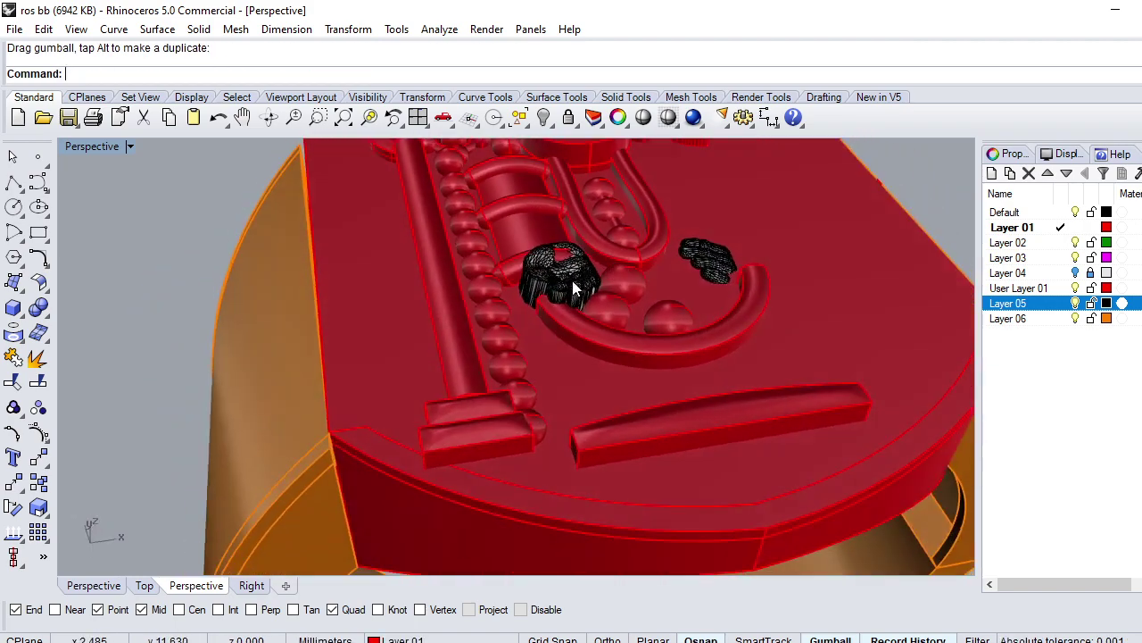
pyautogui.click(572, 282)
pyautogui.moveTo(559, 254); pyautogui.dragTo(424, 234)
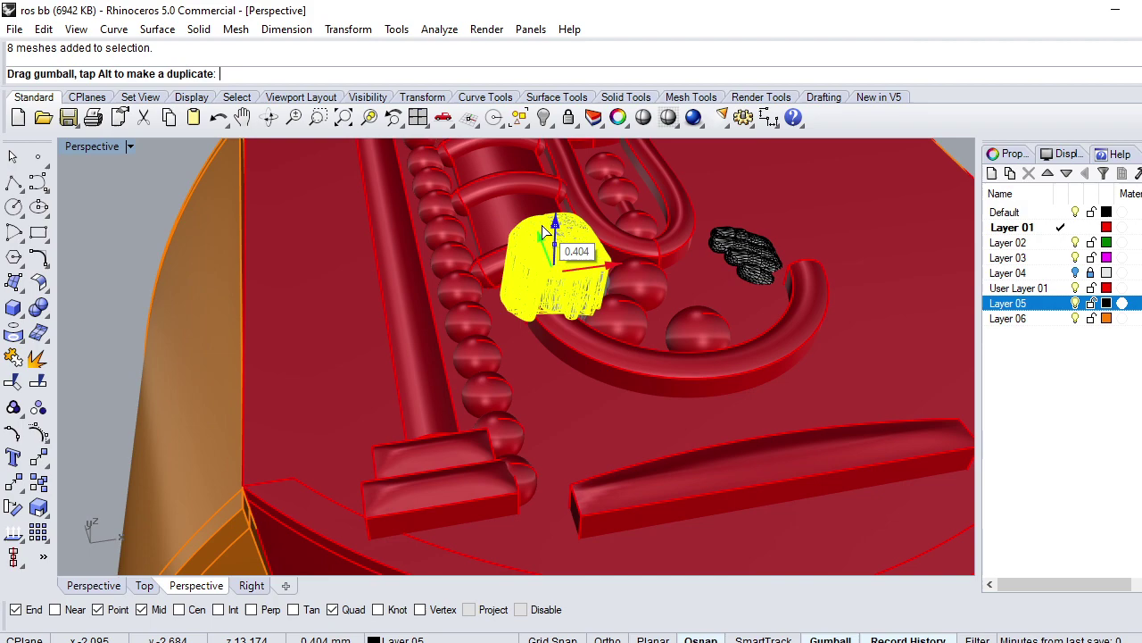
# Step: Raise the right hand by 0.518 and the feet by 1.285 onto the plate
pyautogui.click(741, 255)
pyautogui.moveTo(741, 255); pyautogui.dragTo(714, 250, button='right')
pyautogui.moveTo(733, 254); pyautogui.dragTo(710, 217)
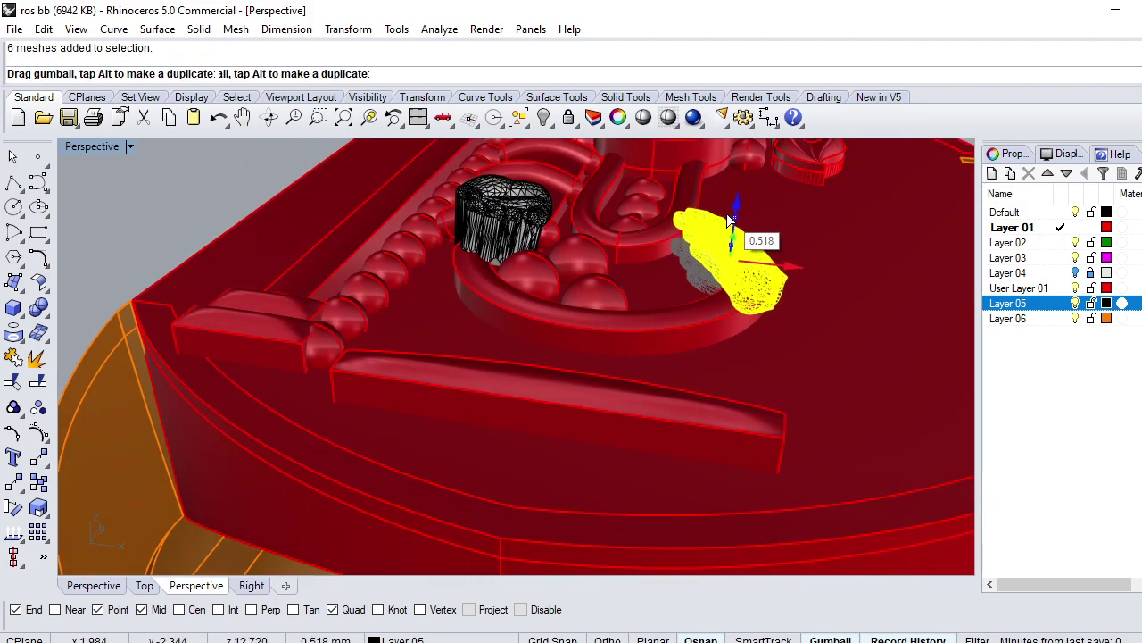
pyautogui.moveTo(709, 217)
pyautogui.mouseDown(button='right')
pyautogui.moveTo(636, 409)
pyautogui.moveTo(528, 336)
pyautogui.mouseUp(button='right')
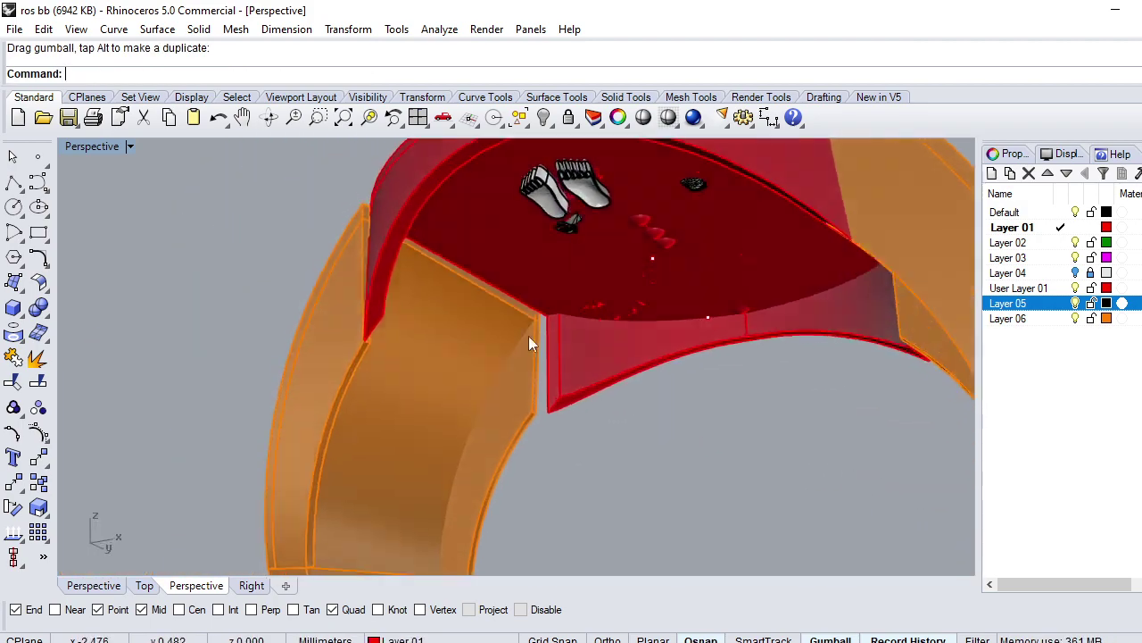
pyautogui.click(562, 194)
pyautogui.moveTo(563, 195)
pyautogui.mouseDown(button='right')
pyautogui.moveTo(650, 259)
pyautogui.moveTo(665, 206)
pyautogui.moveTo(663, 321)
pyautogui.mouseUp(button='right')
pyautogui.moveTo(663, 321); pyautogui.dragTo(683, 232)
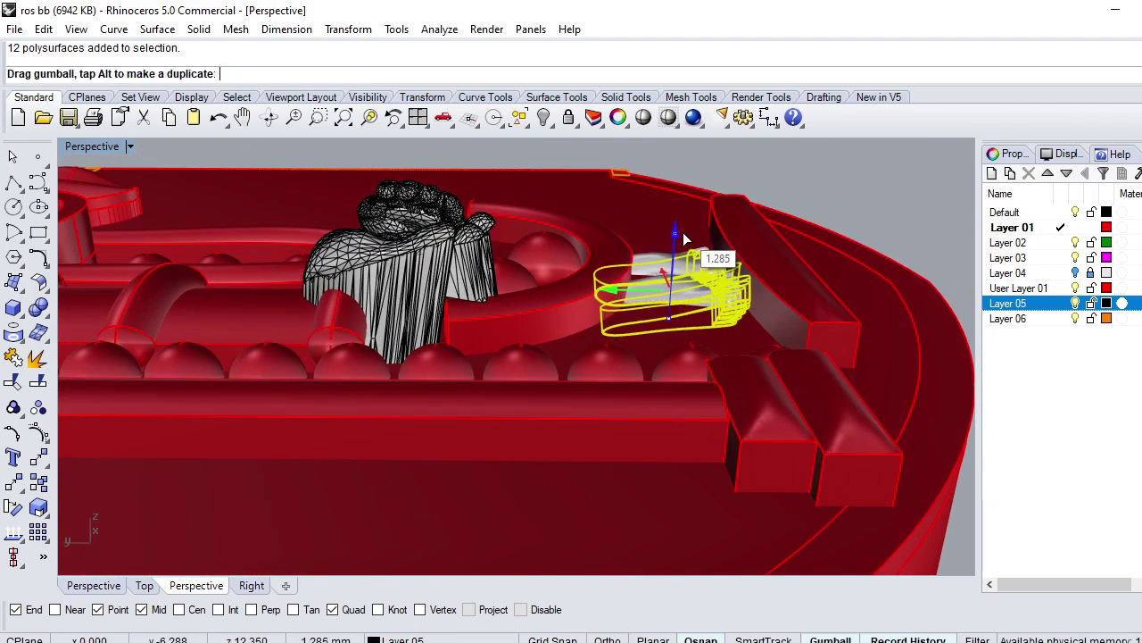
# Step: In Top view, nudge the sphere beside the left hand; cancel the Move
pyautogui.hotkey('ctrl', 'F1')
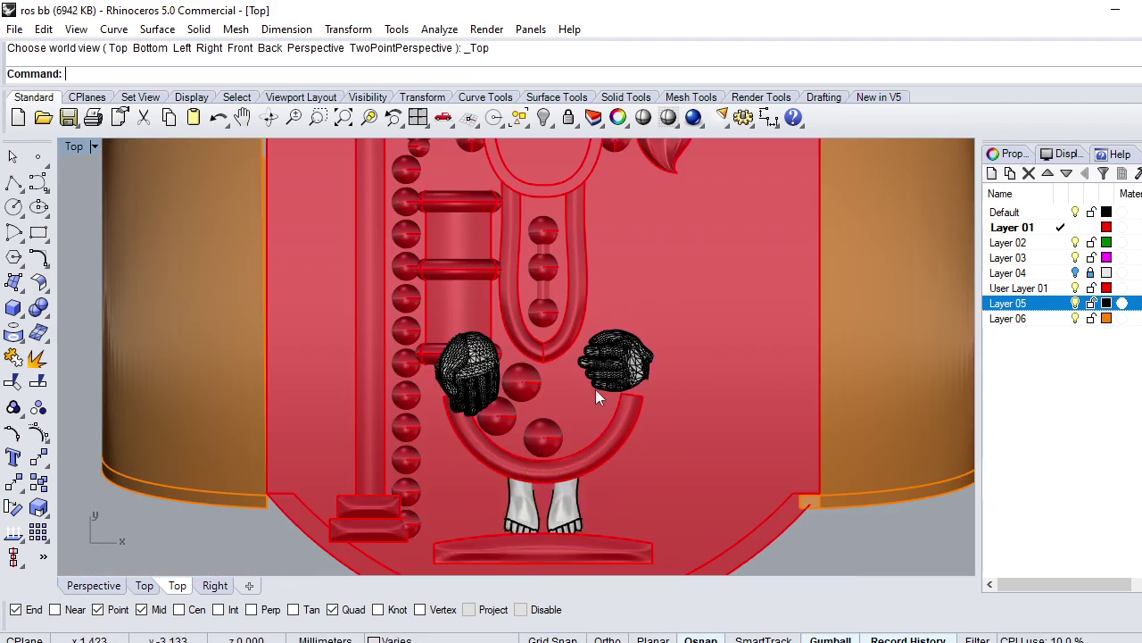
pyautogui.scroll(-2, 579, 390)
pyautogui.scroll(-2, 579, 390)
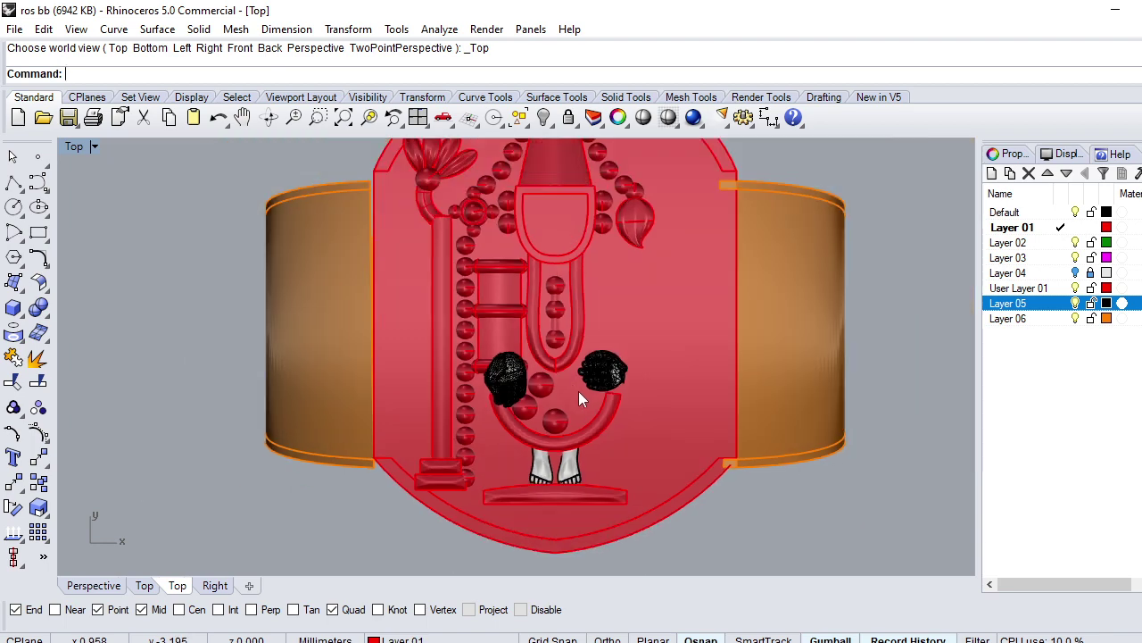
pyautogui.click(528, 407)
pyautogui.scroll(3, 533, 408)
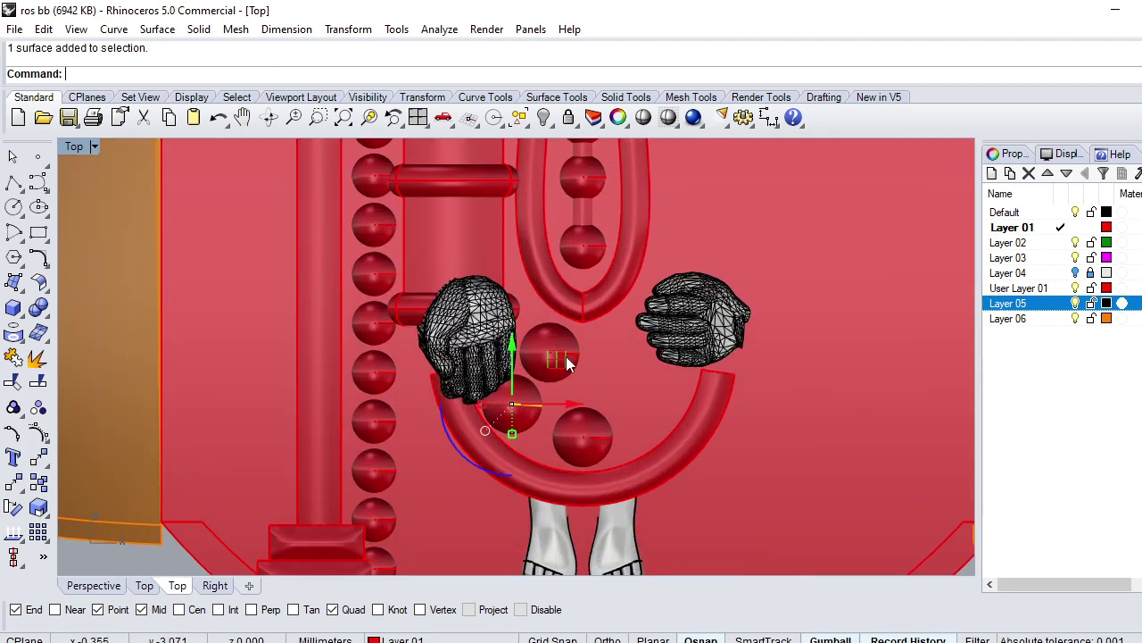
pyautogui.moveTo(567, 361); pyautogui.dragTo(567, 357)
pyautogui.write('m')
pyautogui.press('Return')
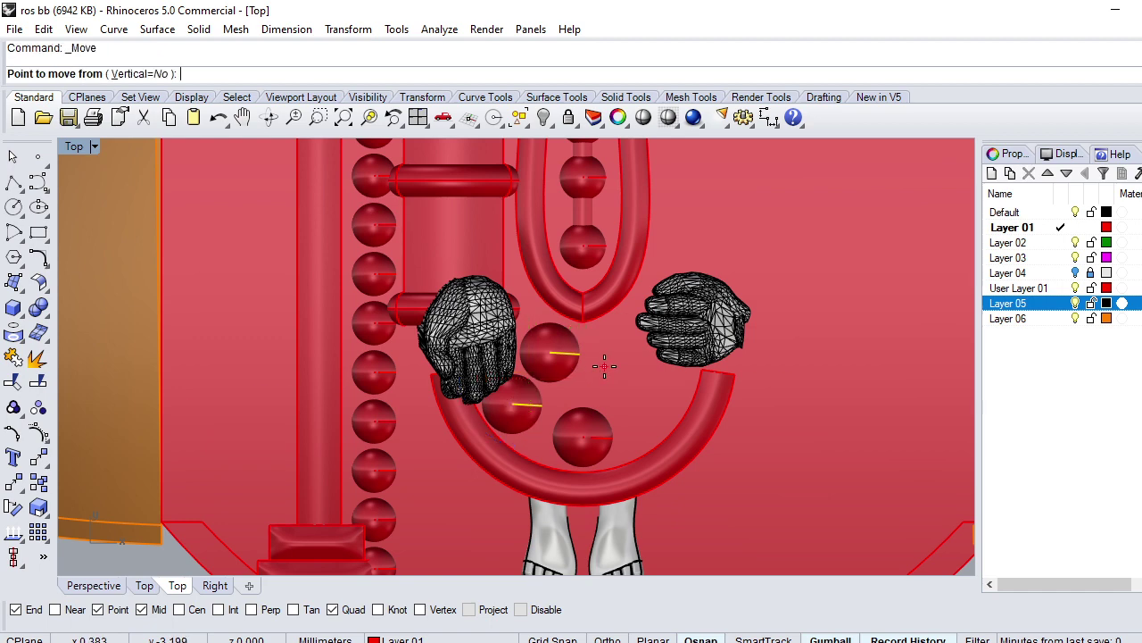
pyautogui.press('Escape')
# Step: Turn on Layer 04 to show the reference ring photo
pyautogui.scroll(-8, 518, 415)
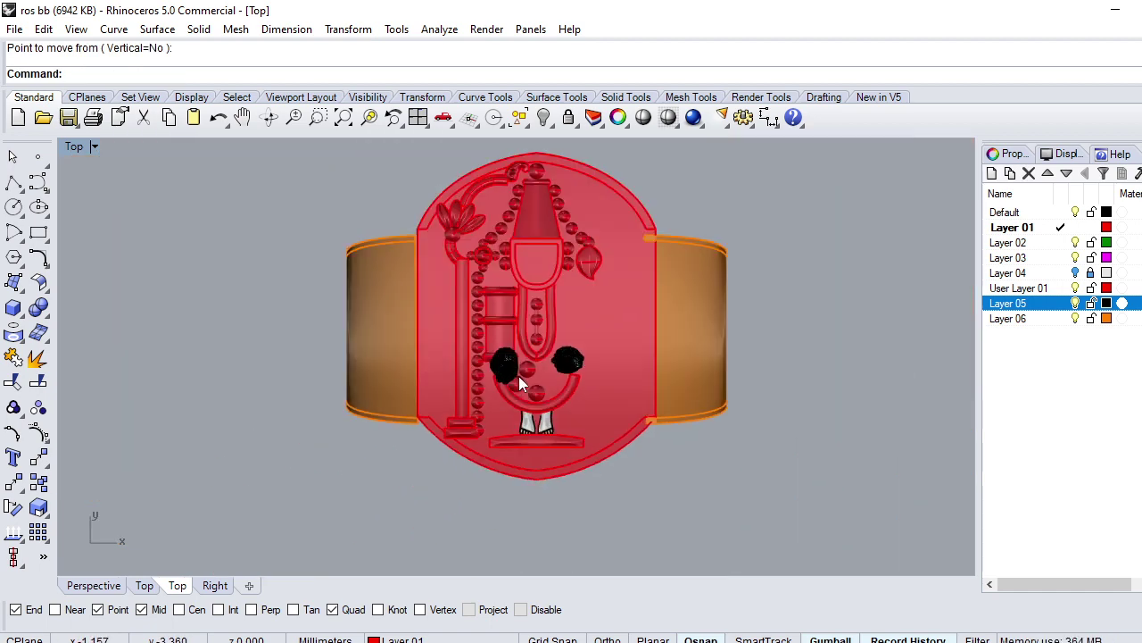
pyautogui.click(1076, 259)
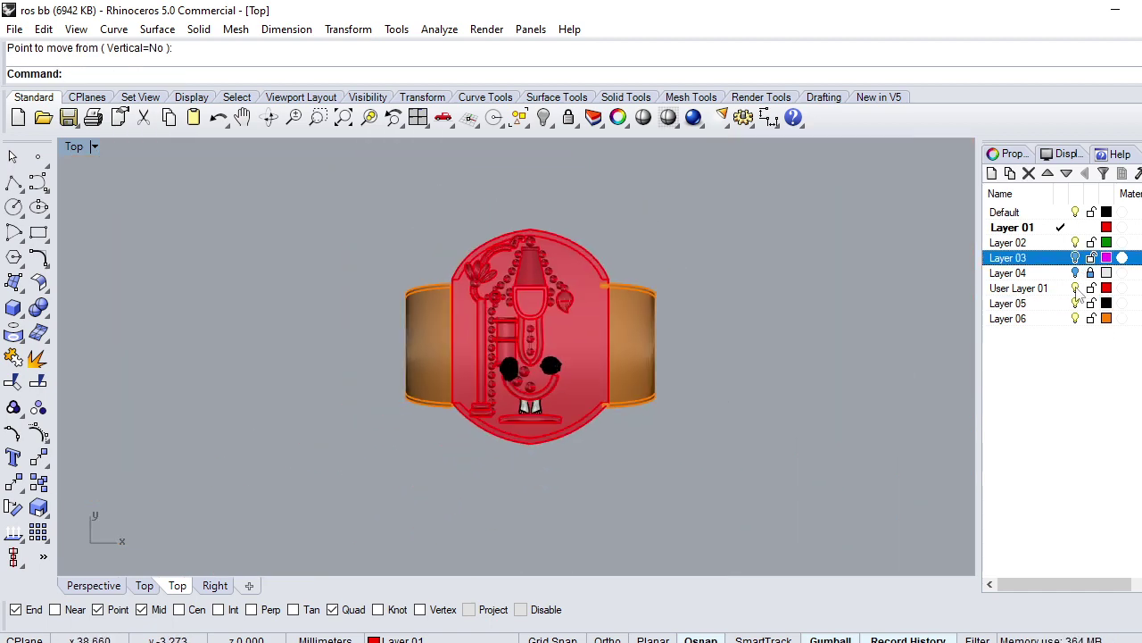
pyautogui.click(1076, 273)
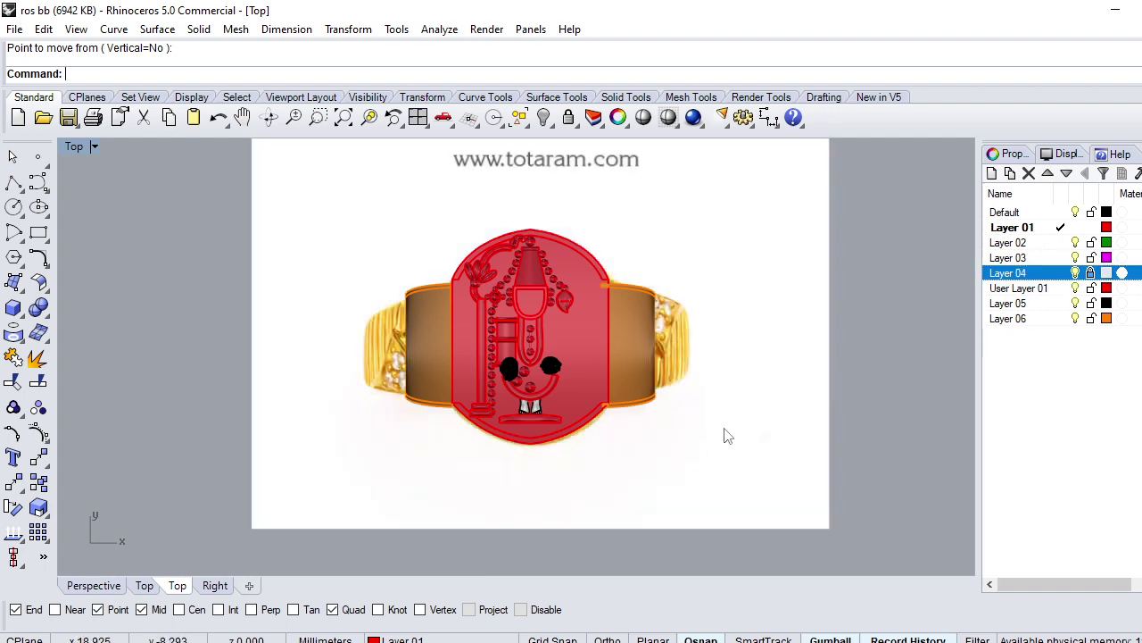
# Step: Temporarily delete all objects to view the photo, then undo to restore them
pyautogui.hotkey('ctrl', 'a')
pyautogui.press('Delete')
pyautogui.scroll(3, 559, 412)
pyautogui.scroll(3, 481, 376)
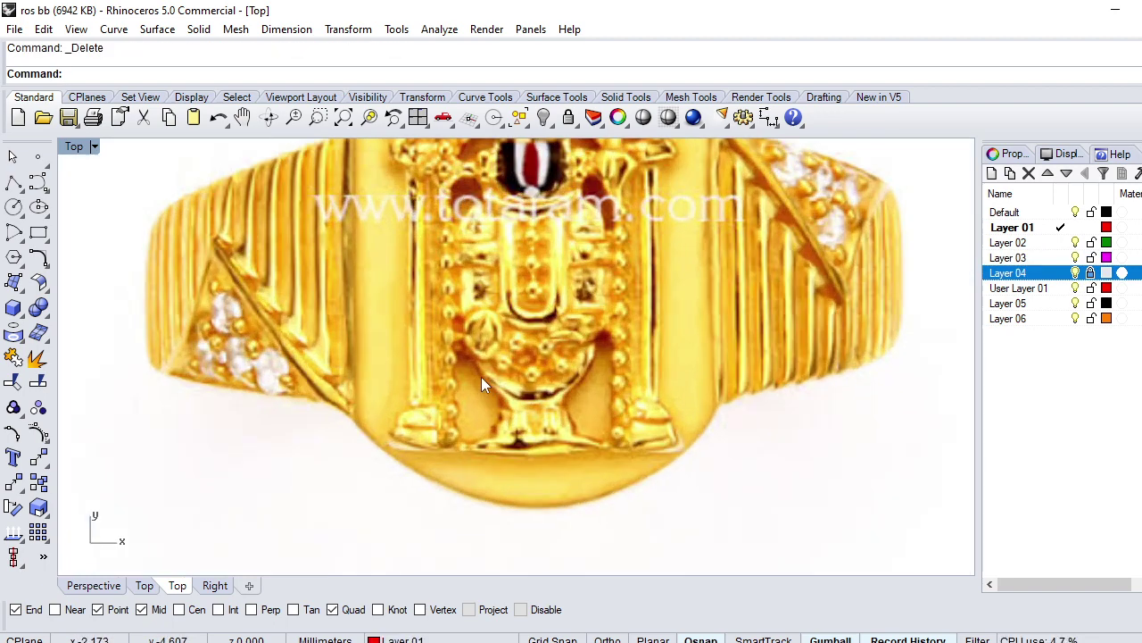
pyautogui.scroll(2, 568, 380)
pyautogui.scroll(1, 569, 380)
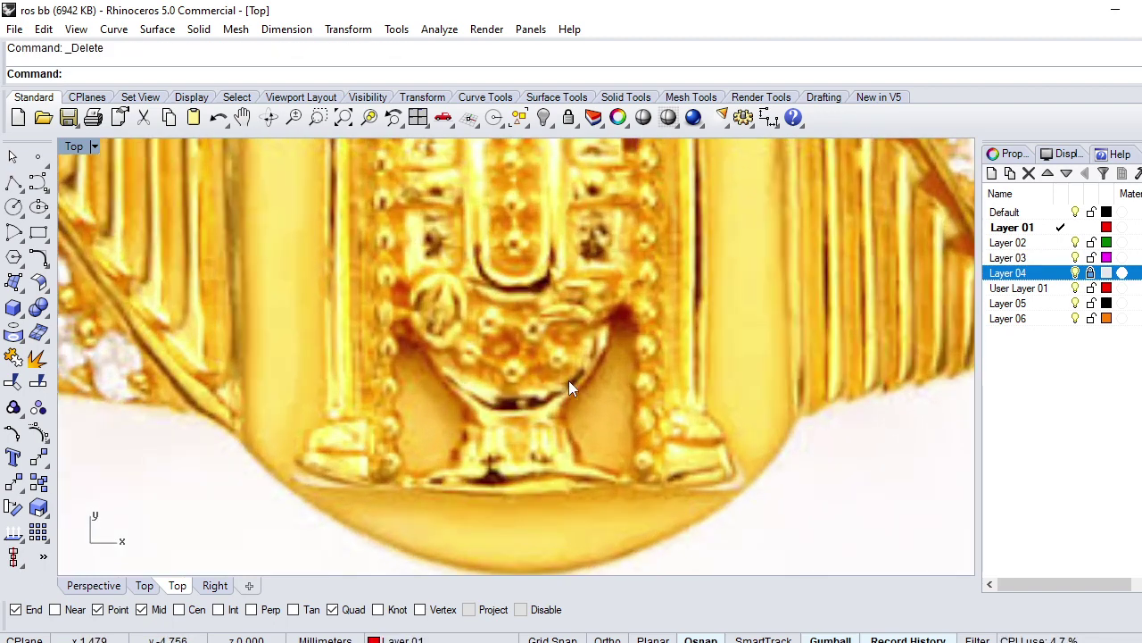
pyautogui.hotkey('ctrl', 'z')
pyautogui.press('Escape')
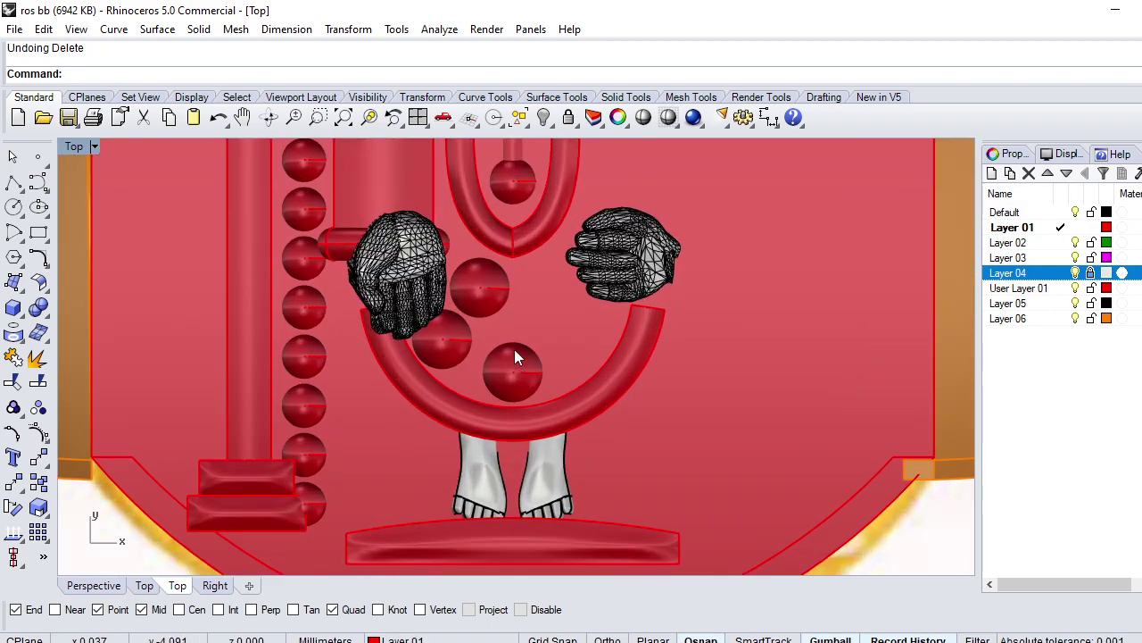
# Step: Select the ladder, bottom base box, tall vertical bar and bead column
pyautogui.click(501, 298)
pyautogui.scroll(-2, 499, 380)
pyautogui.scroll(-2, 472, 395)
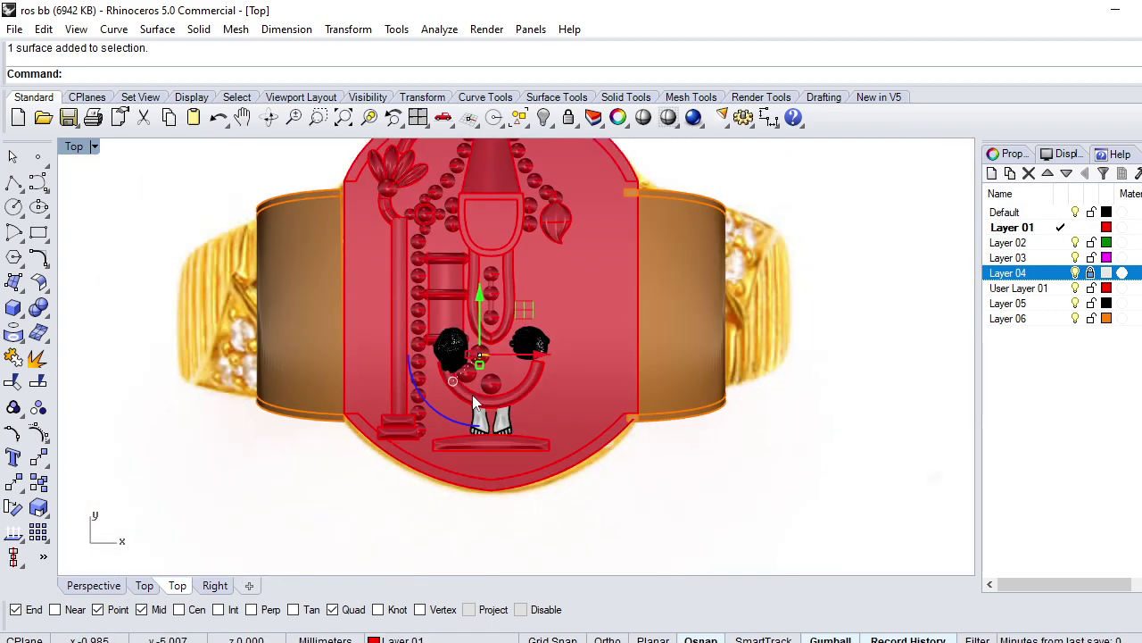
pyautogui.scroll(2, 460, 366)
pyautogui.click(453, 352)
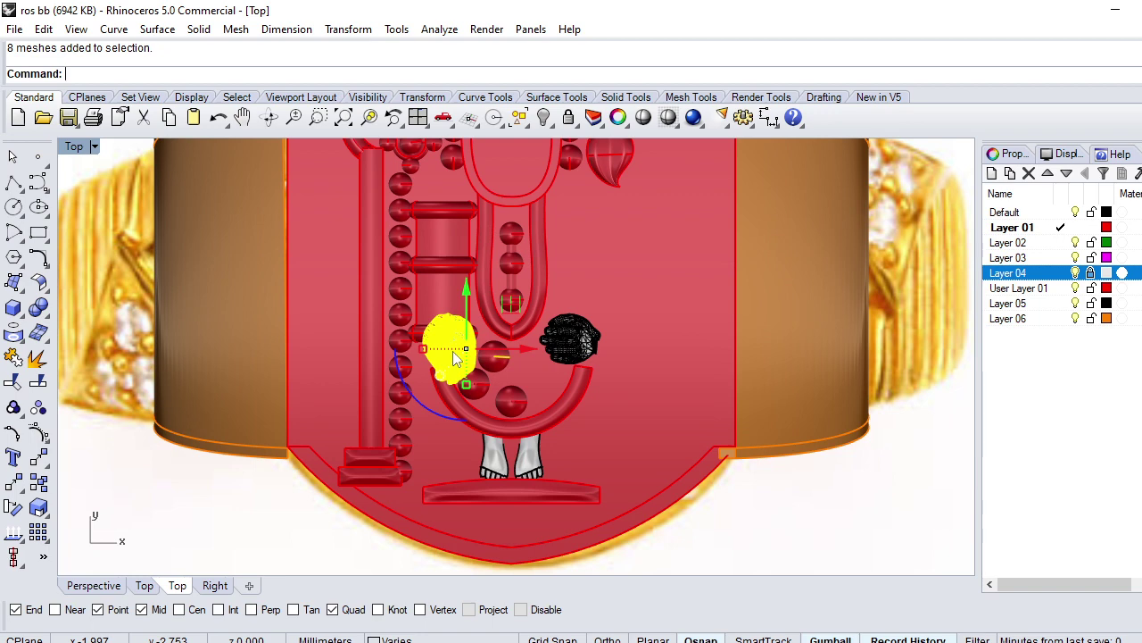
pyautogui.click(445, 279)
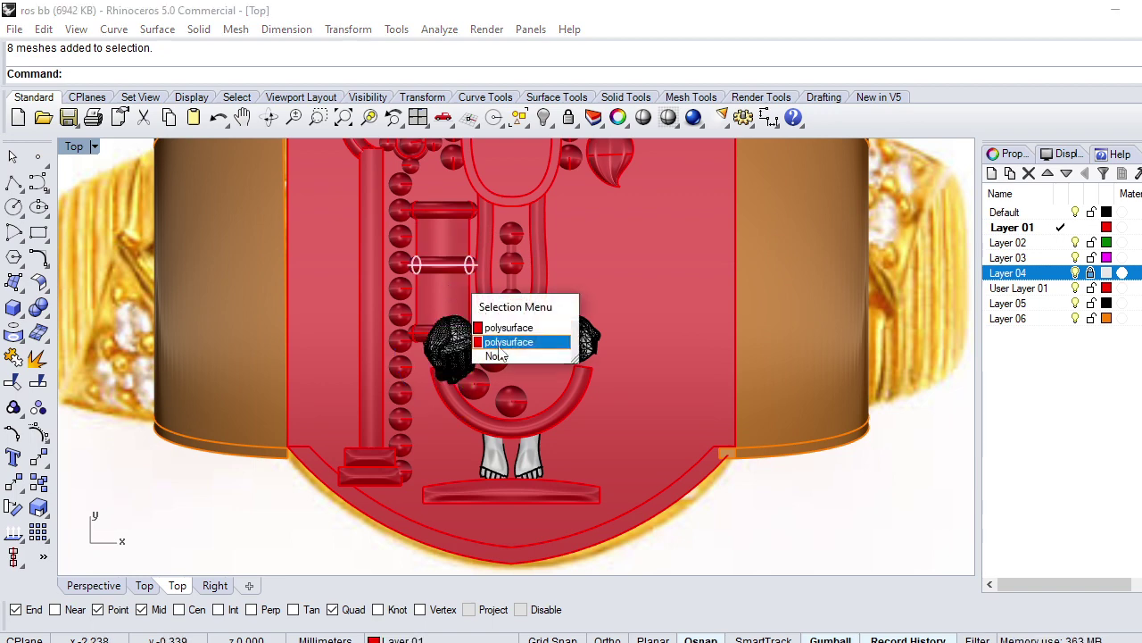
pyautogui.click(507, 327)
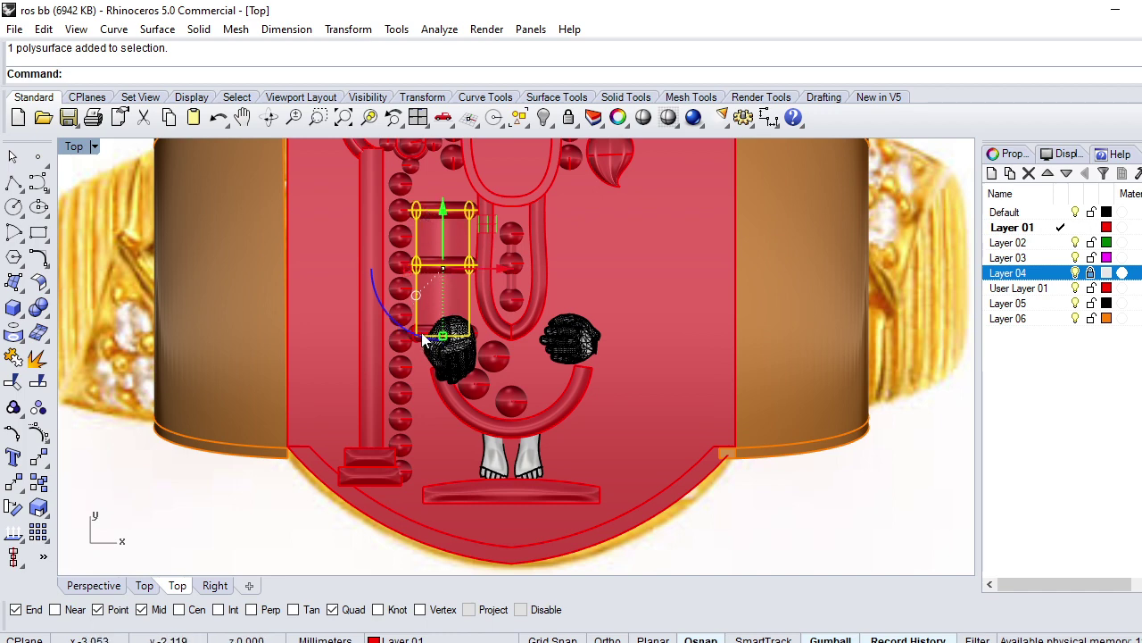
pyautogui.keyDown('shift'); pyautogui.click(388, 479); pyautogui.keyUp('shift')
pyautogui.keyDown('shift'); pyautogui.click(375, 444); pyautogui.keyUp('shift')
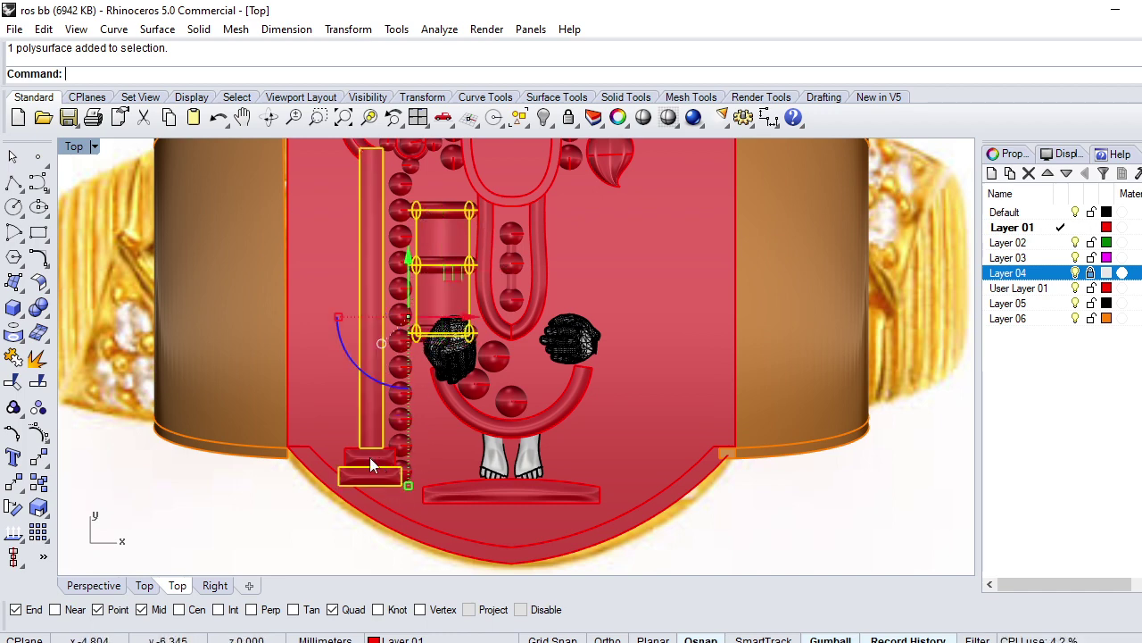
pyautogui.keyDown('shift'); pyautogui.click(404, 473); pyautogui.keyUp('shift')
# Step: Add the curved stems and leaf cluster, drop the plate outline, and group the pillar
pyautogui.scroll(-2, 403, 468)
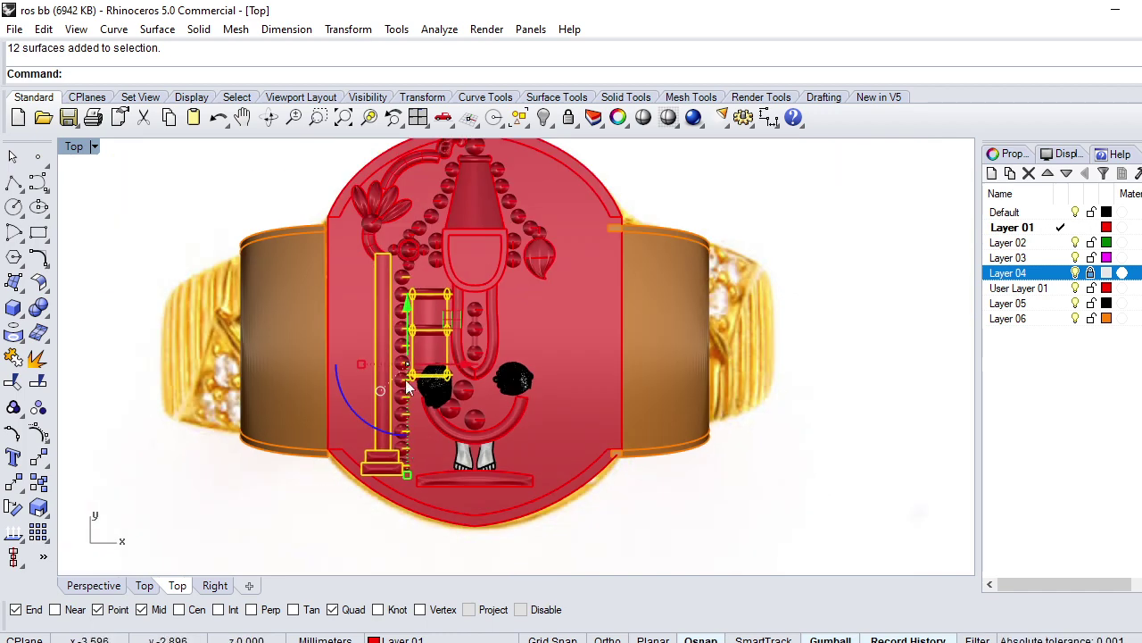
pyautogui.scroll(2, 409, 281)
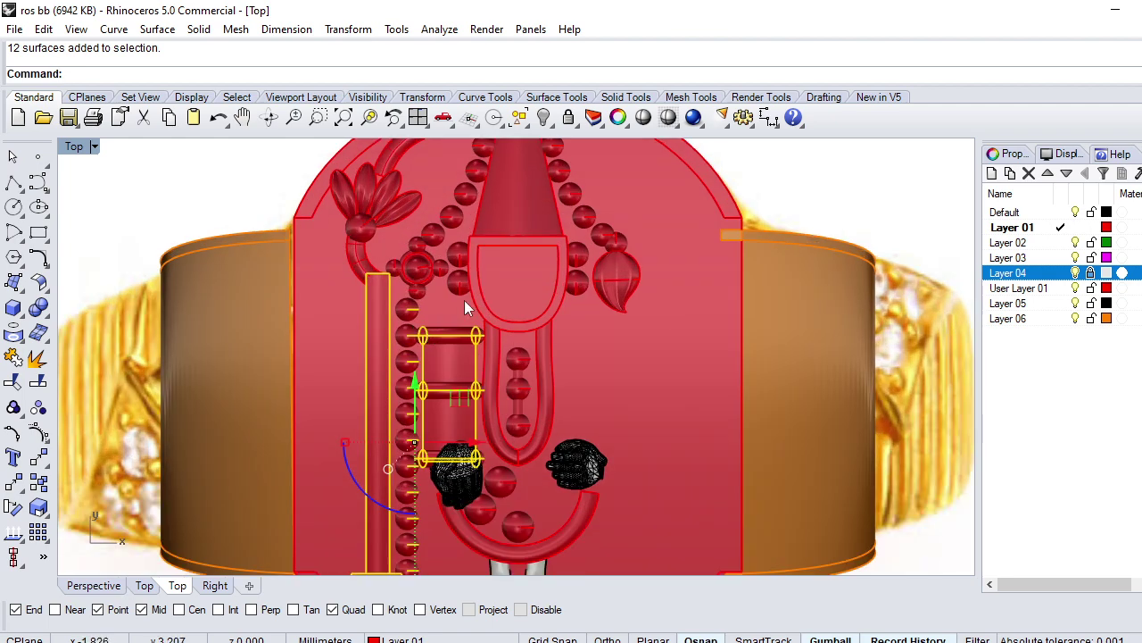
pyautogui.scroll(-1, 451, 361)
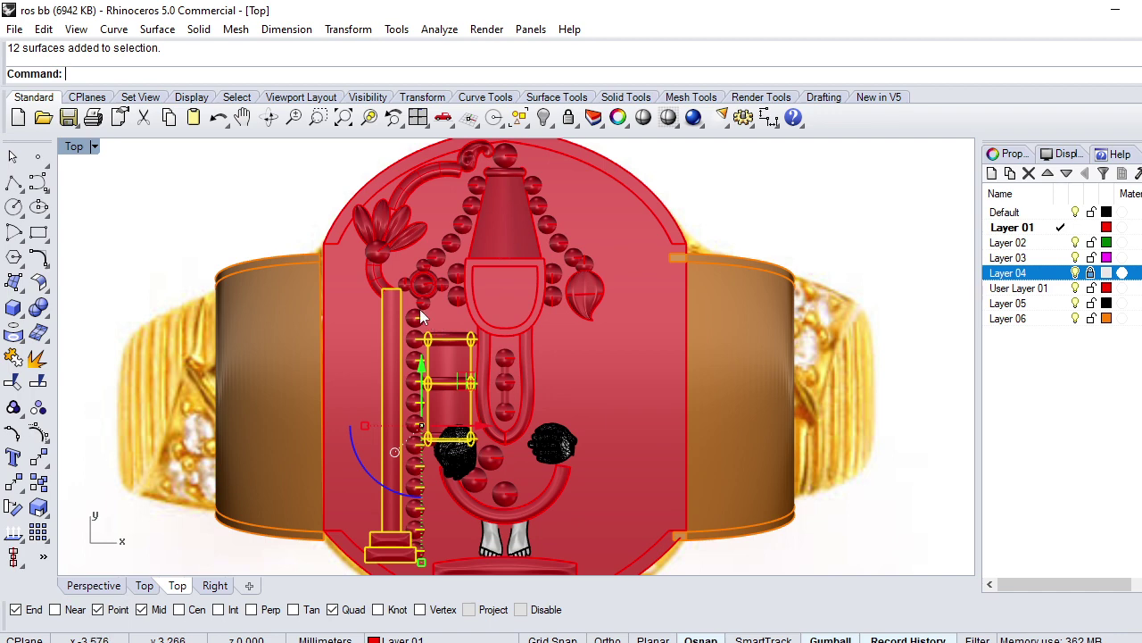
pyautogui.keyDown('shift'); pyautogui.click(401, 294); pyautogui.keyUp('shift')
pyautogui.keyDown('shift'); pyautogui.click(419, 234); pyautogui.keyUp('shift')
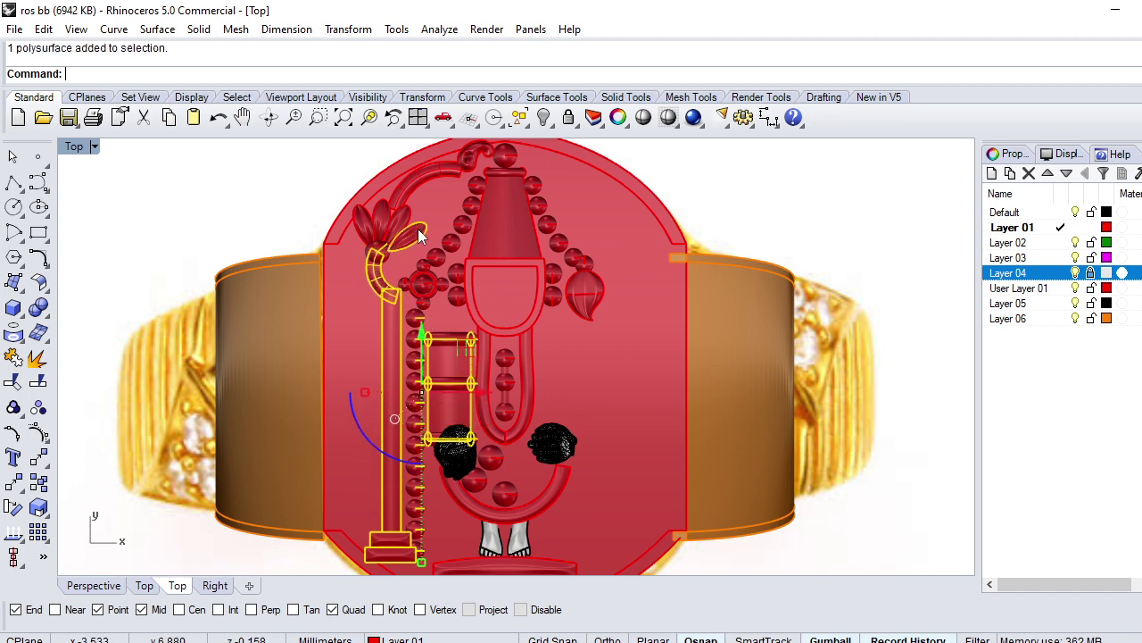
pyautogui.keyDown('shift'); pyautogui.click(354, 221); pyautogui.keyUp('shift')
pyautogui.keyDown('shift'); pyautogui.click(413, 195); pyautogui.keyUp('shift')
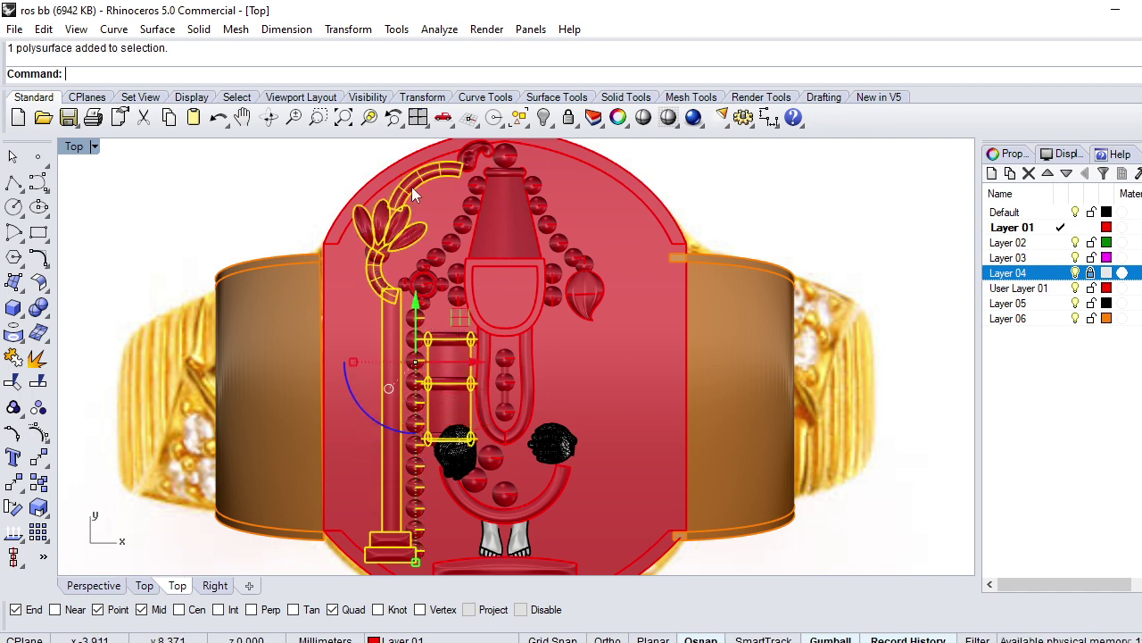
pyautogui.scroll(-3, 471, 205)
pyautogui.scroll(4, 470, 206)
pyautogui.keyDown('shift'); pyautogui.click(452, 234); pyautogui.keyUp('shift')
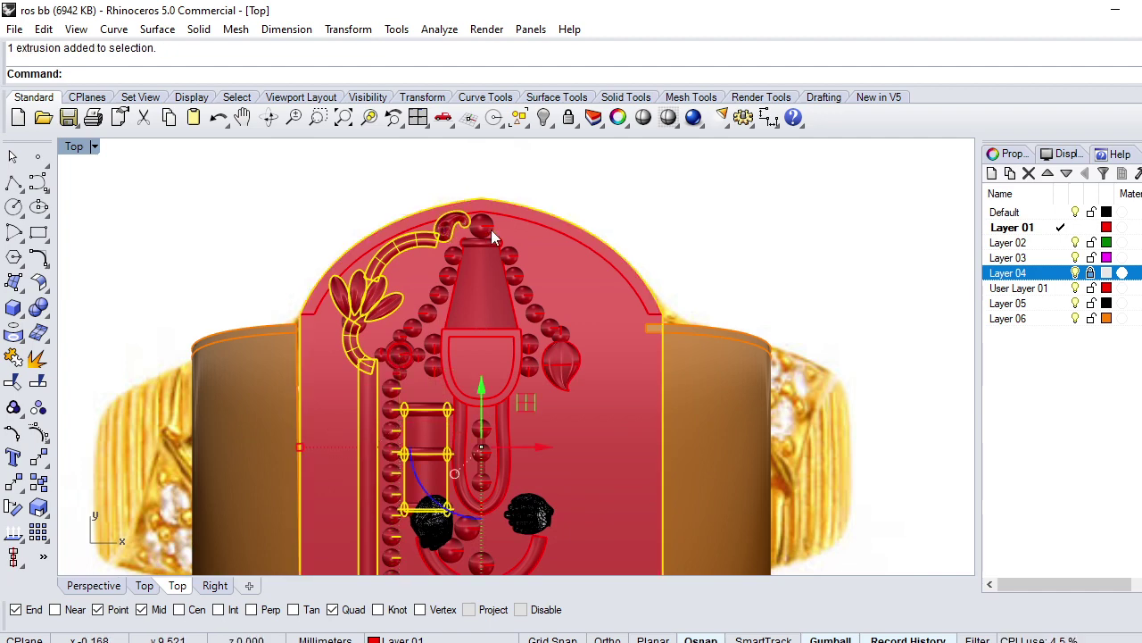
pyautogui.keyDown('ctrl'); pyautogui.click(584, 277); pyautogui.keyUp('ctrl')
pyautogui.scroll(-3, 513, 273)
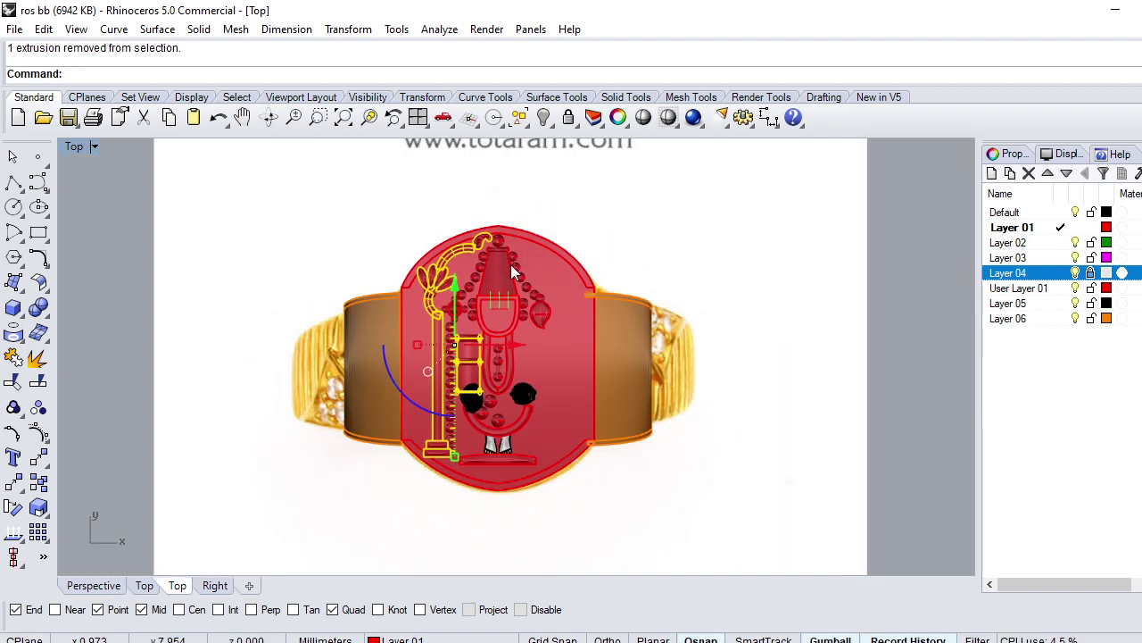
pyautogui.click(14, 407)
# Step: Mirror the pillar group across the plate's bottom-centre vertical axis to the right side
pyautogui.write('irror')
pyautogui.press('Return')
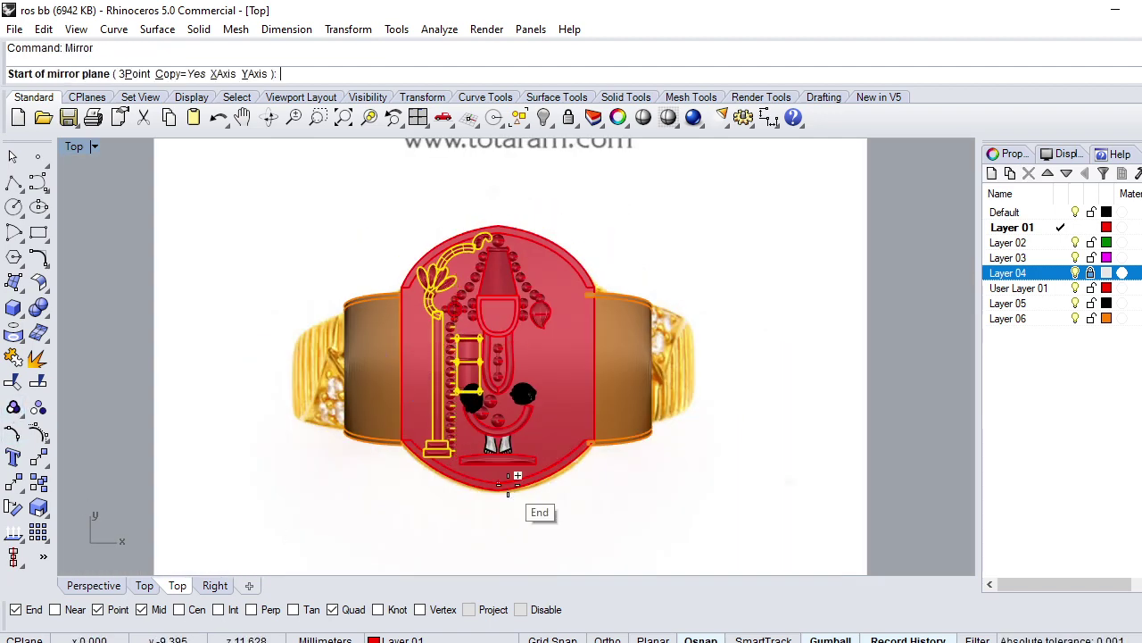
pyautogui.click(501, 490)
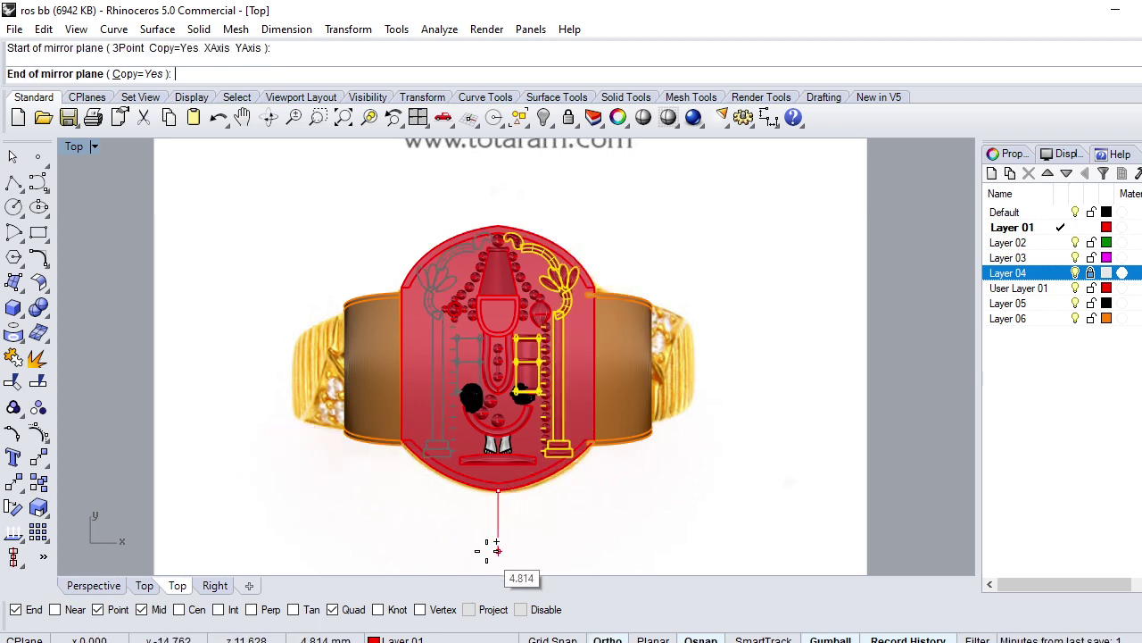
pyautogui.click(487, 545)
pyautogui.press('Escape')
# Step: Save the file with the mirrored pillar in place
pyautogui.scroll(2, 555, 332)
pyautogui.scroll(3, 555, 332)
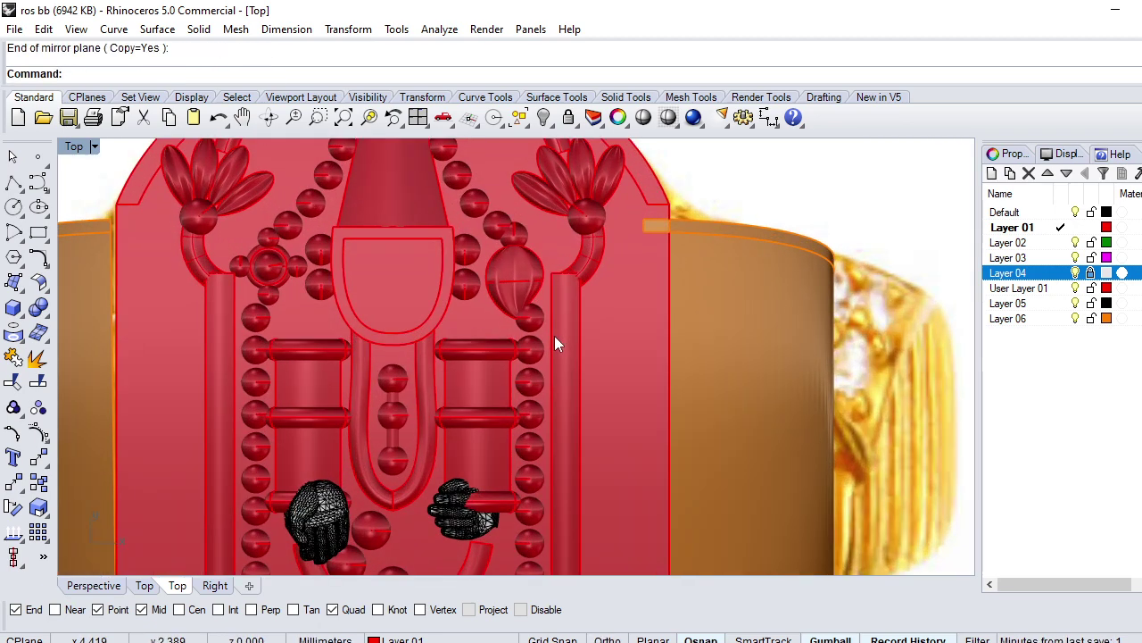
pyautogui.scroll(-2, 547, 336)
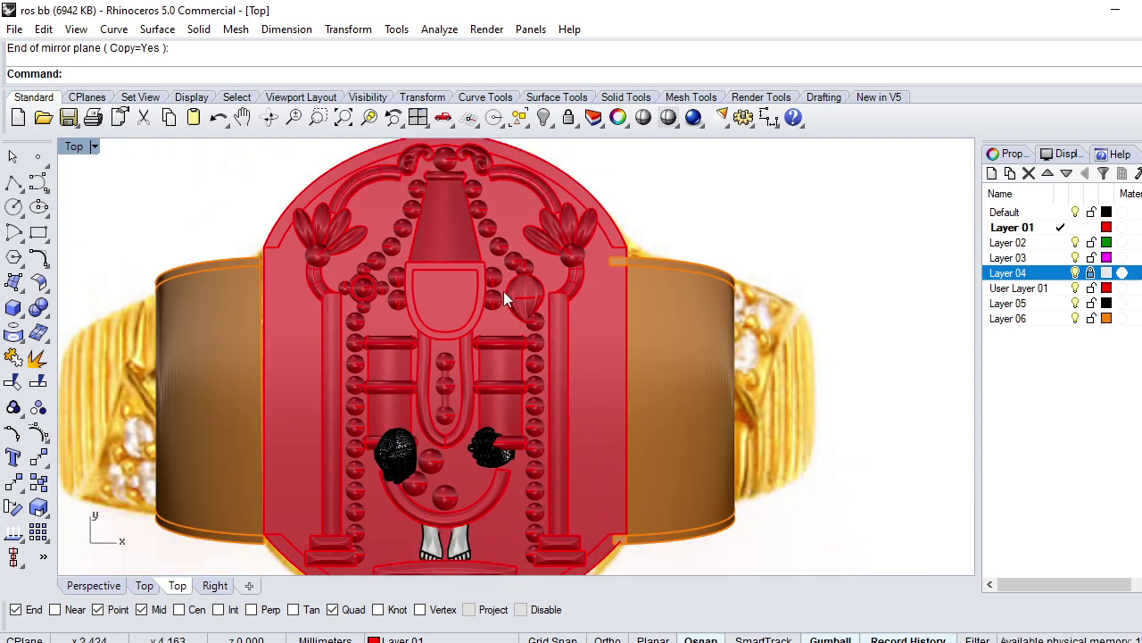
pyautogui.scroll(-1, 504, 291)
pyautogui.scroll(-1, 465, 416)
pyautogui.hotkey('ctrl', 's')
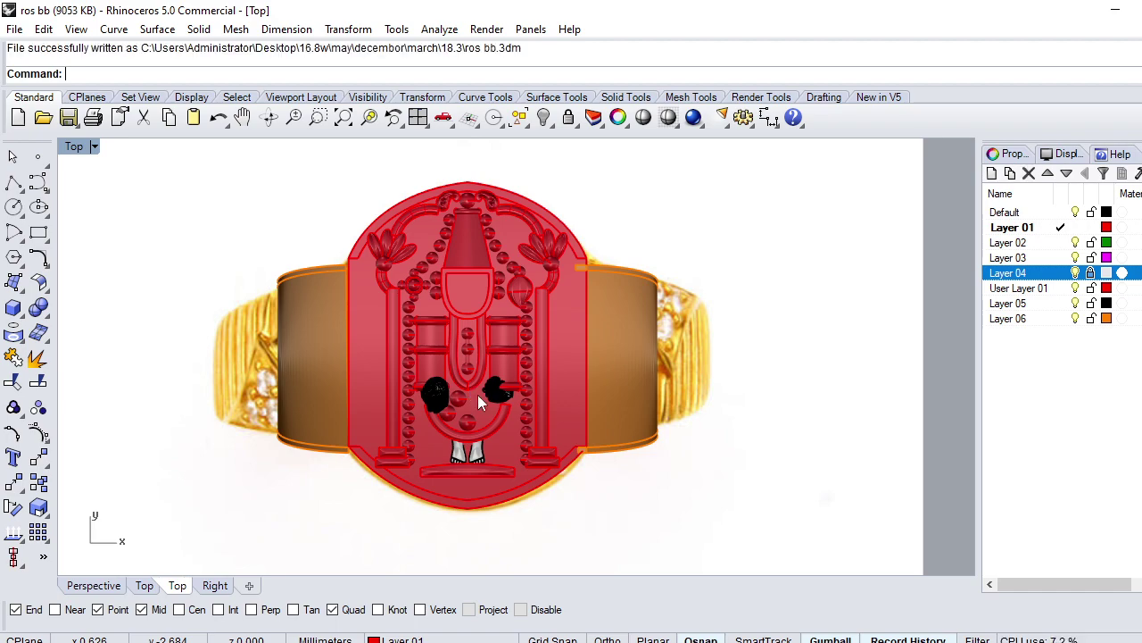
pyautogui.scroll(5, 477, 395)
# Step: Rotate the right hand mesh with the gumball in Perspective view
pyautogui.click(500, 399)
pyautogui.hotkey('ctrl', 'F4')
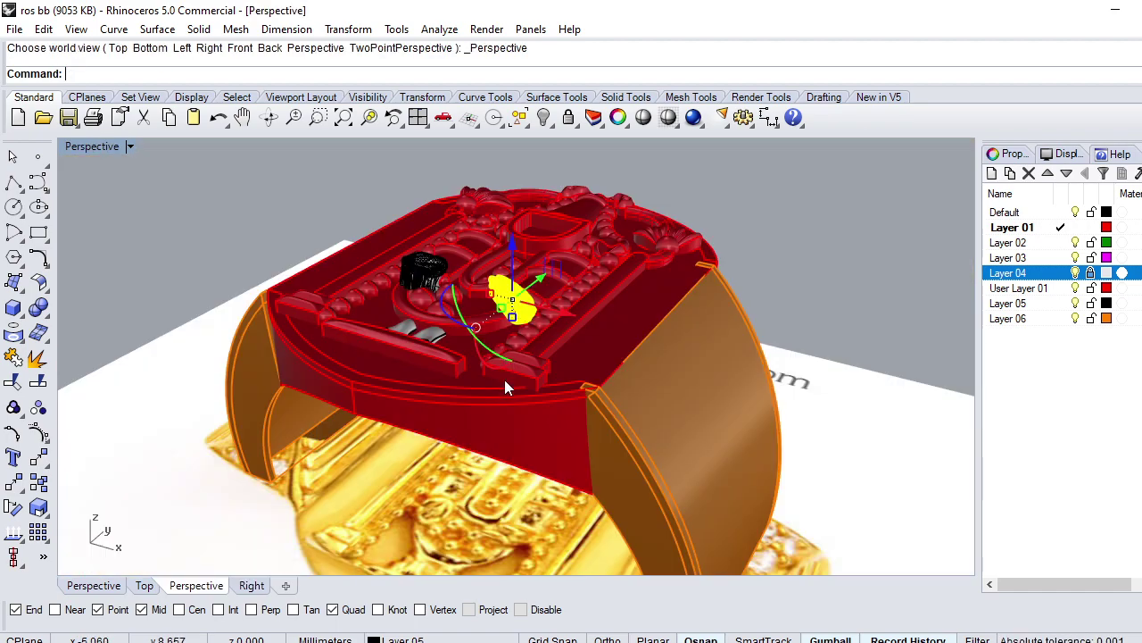
pyautogui.moveTo(504, 379); pyautogui.dragTo(456, 283, button='right')
pyautogui.moveTo(457, 283)
pyautogui.mouseDown()
pyautogui.moveTo(564, 272)
pyautogui.moveTo(540, 254)
pyautogui.moveTo(591, 226)
pyautogui.moveTo(575, 273)
pyautogui.mouseUp()
pyautogui.scroll(2, 564, 272)
pyautogui.write('T')
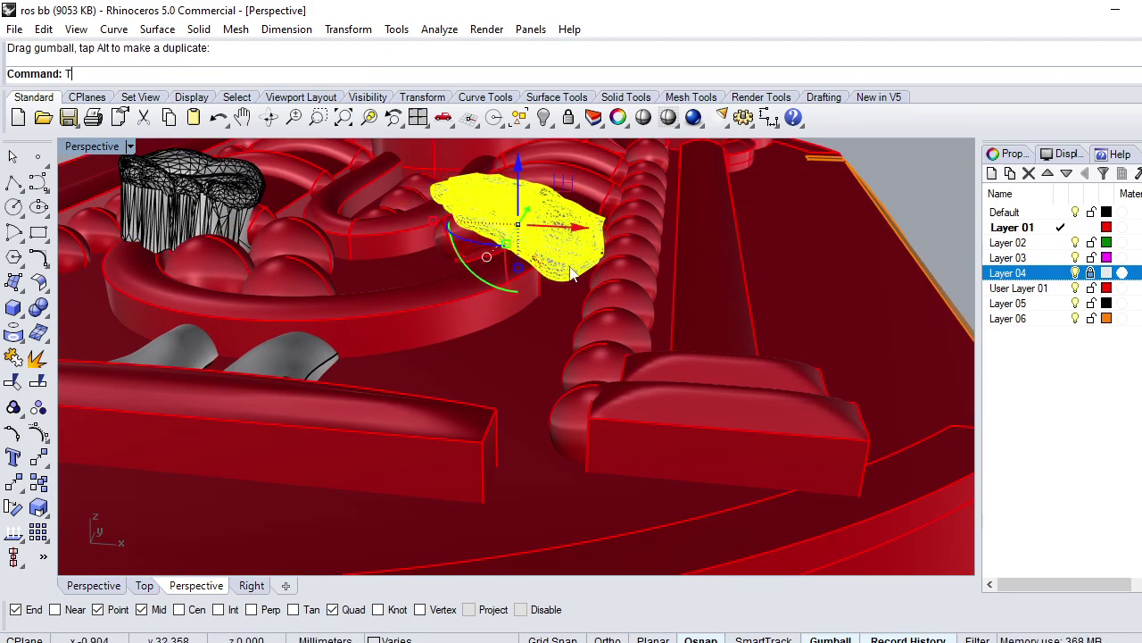
pyautogui.hotkey('ctrl', 'F1')
pyautogui.press('Escape')
pyautogui.scroll(2, 551, 286)
pyautogui.scroll(2, 499, 379)
pyautogui.scroll(1, 427, 350)
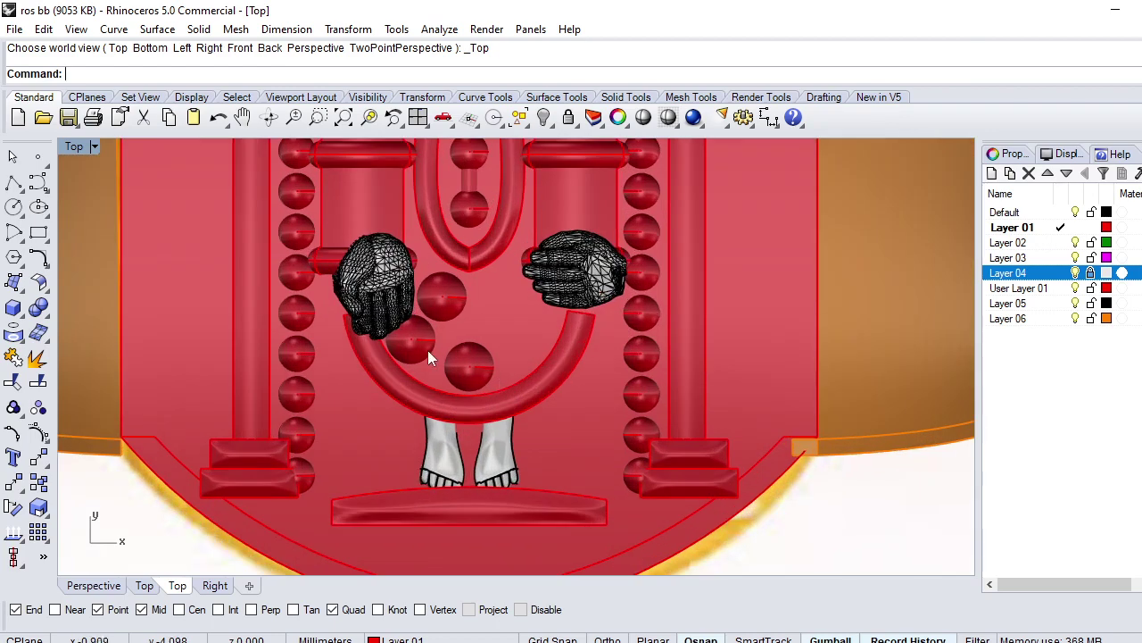
# Step: Move one bead to a new spot below the hands
pyautogui.click(424, 349)
pyautogui.scroll(2, 440, 344)
pyautogui.write('m')
pyautogui.press('Return')
pyautogui.click(538, 326)
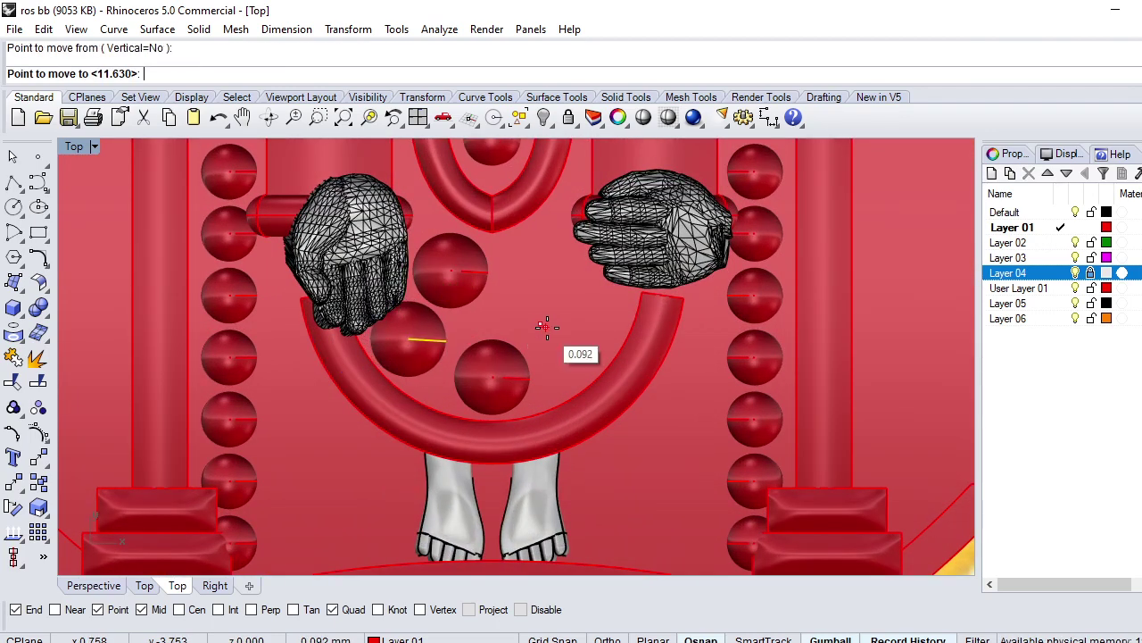
pyautogui.click(548, 336)
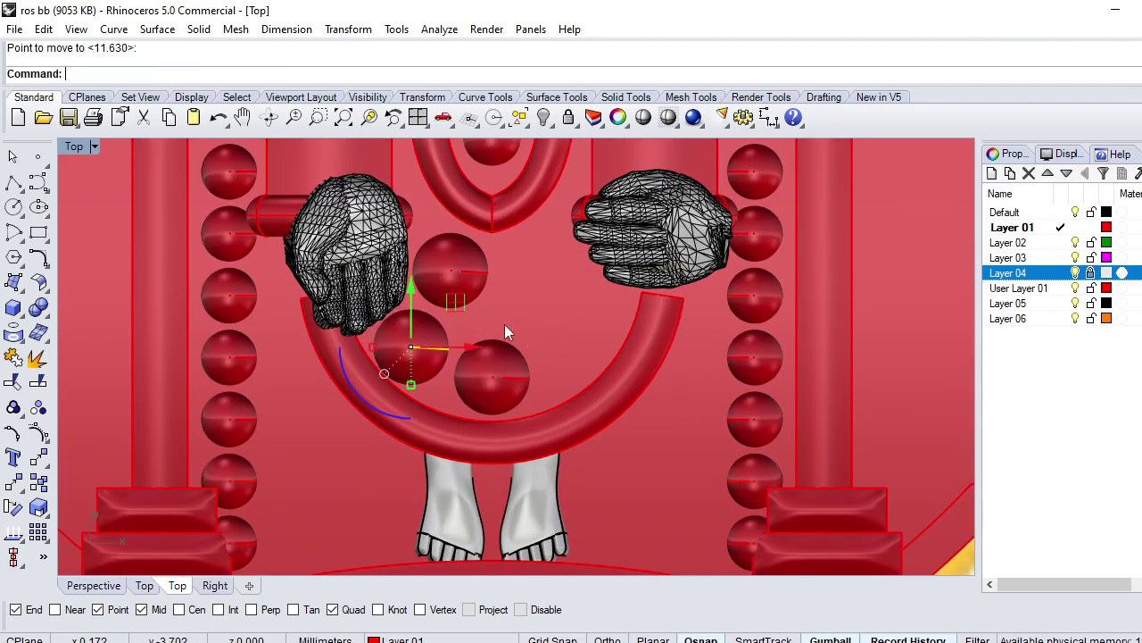
# Step: Mirror two beads across the centre bead's vertical axis to the right
pyautogui.click(465, 280)
pyautogui.write('Mi')
pyautogui.press('Return')
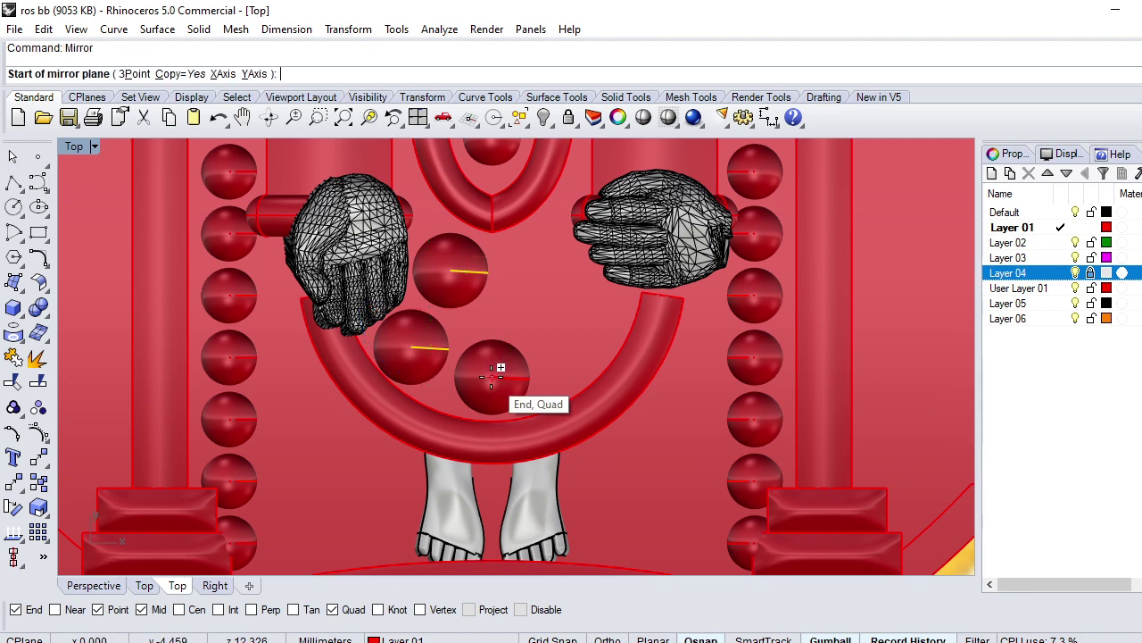
pyautogui.click(493, 377)
pyautogui.click(505, 252)
pyautogui.press('Escape')
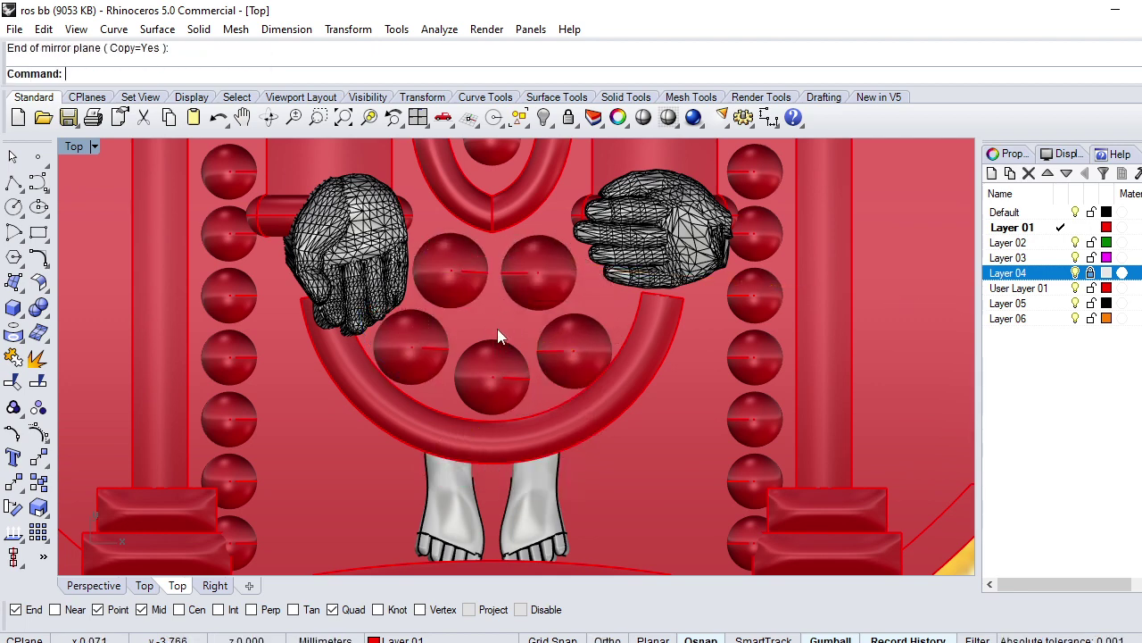
# Step: Save ros bb.3dm again
pyautogui.scroll(-5, 467, 351)
pyautogui.scroll(-3, 467, 351)
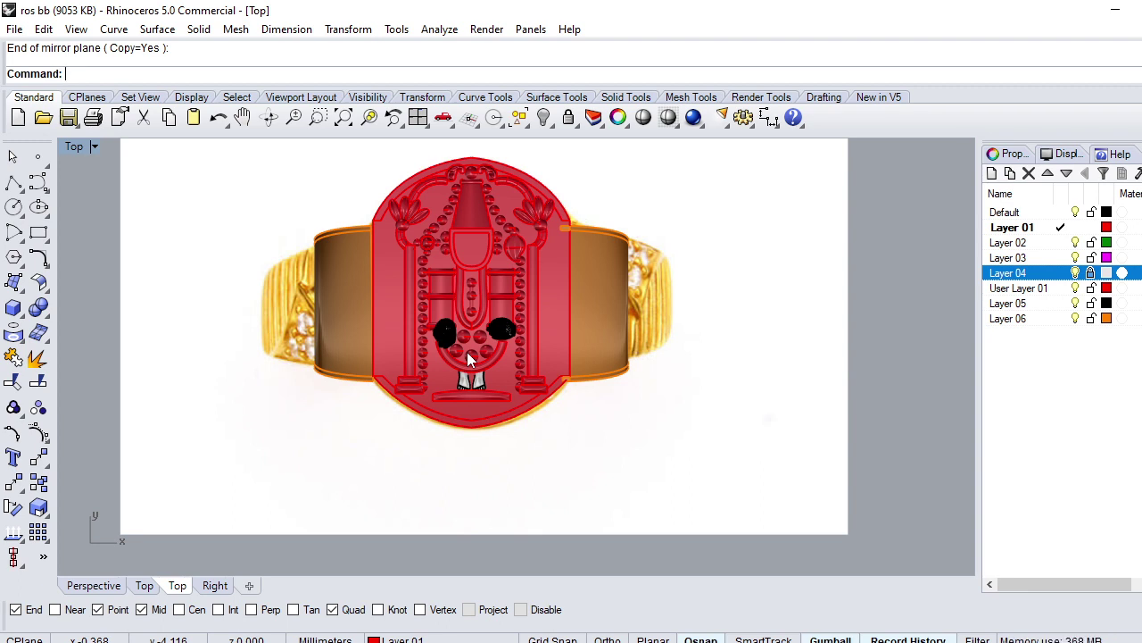
pyautogui.scroll(2, 467, 351)
pyautogui.hotkey('ctrl', 's')
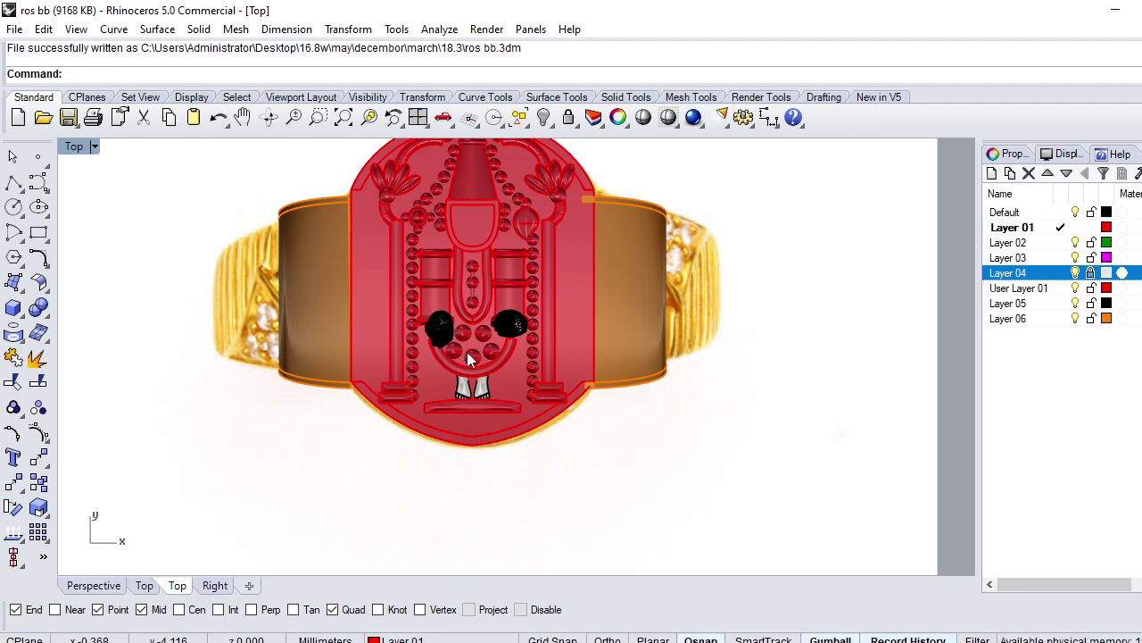
pyautogui.scroll(5, 467, 352)
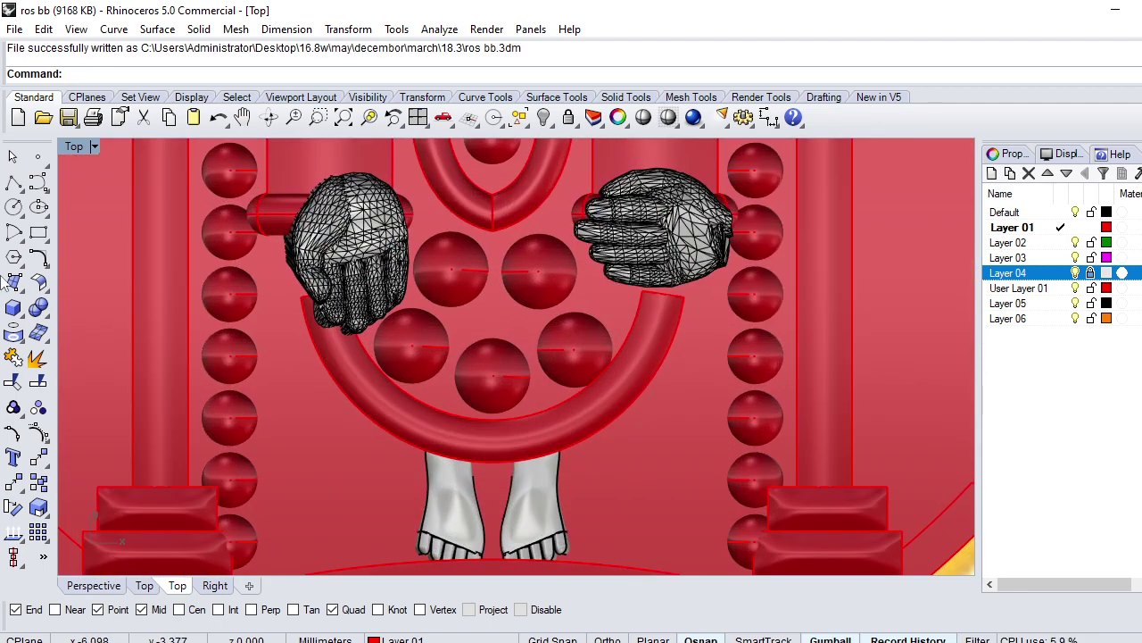
# Step: Draw a line from the left sphere to the right sphere and raise it between them
pyautogui.click(13, 231)
pyautogui.click(170, 74)
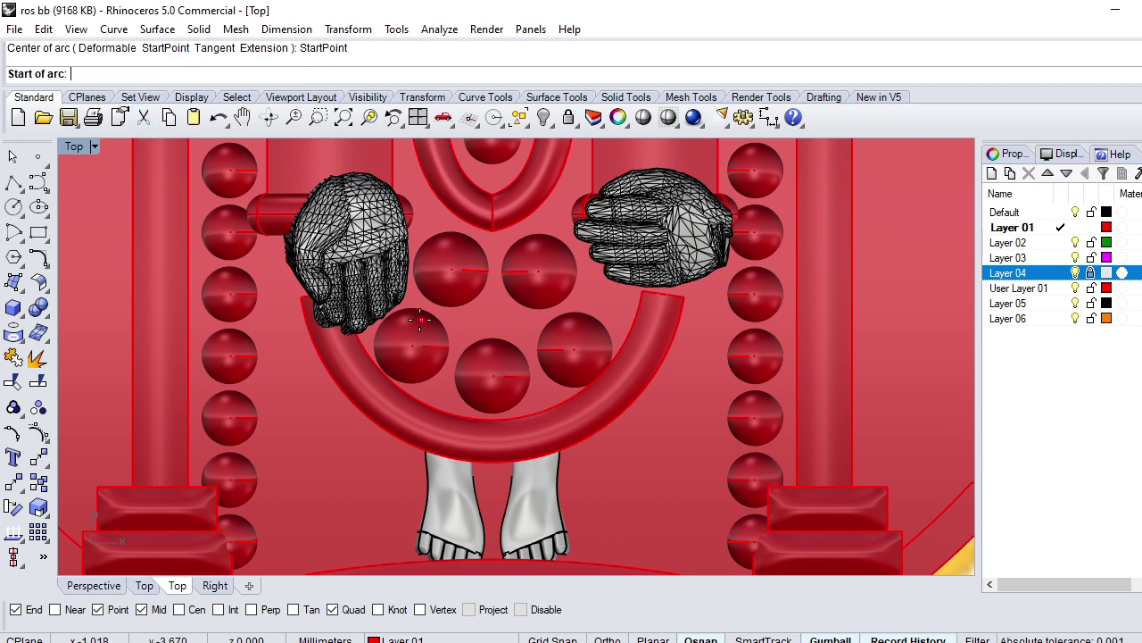
pyautogui.click(412, 345)
pyautogui.click(574, 349)
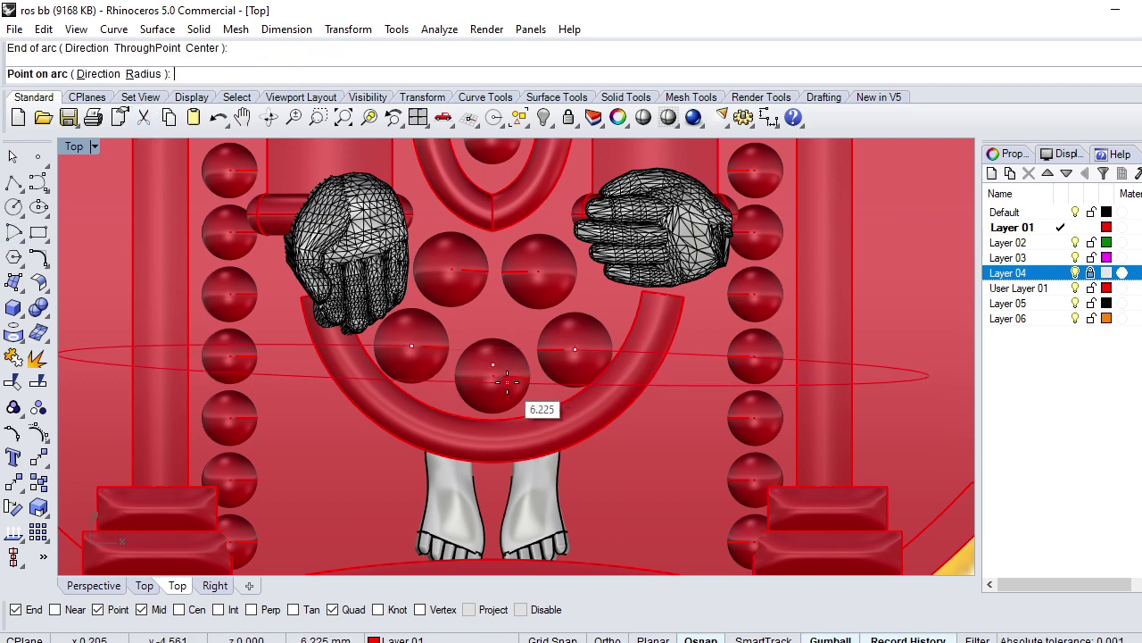
pyautogui.press('Escape')
pyautogui.scroll(2, 491, 379)
pyautogui.press('Return')
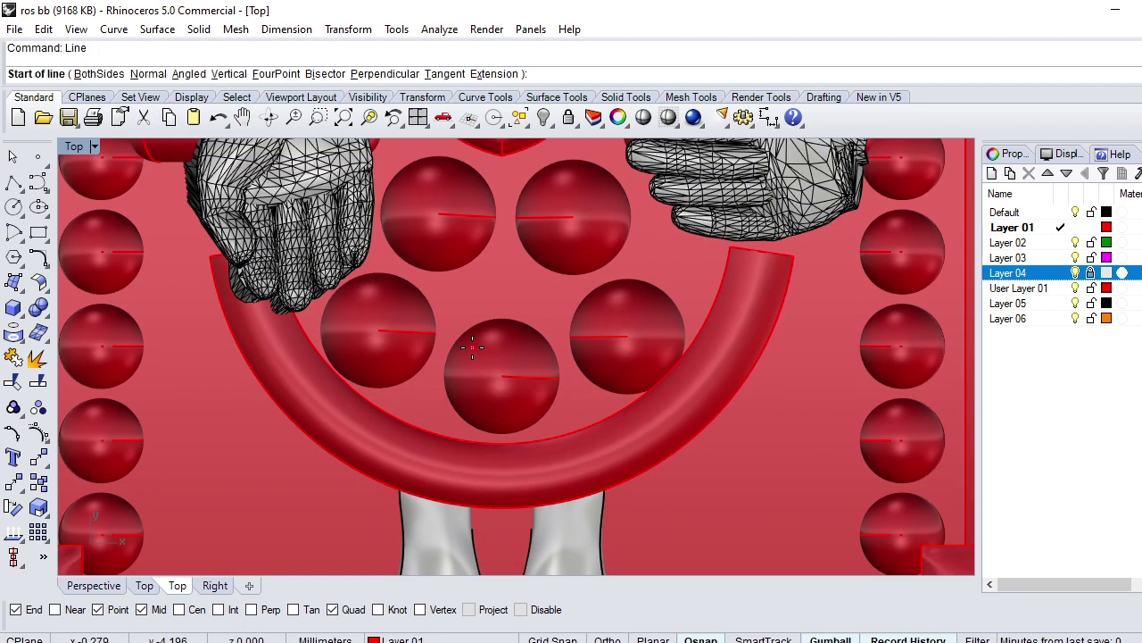
pyautogui.click(379, 332)
pyautogui.click(628, 337)
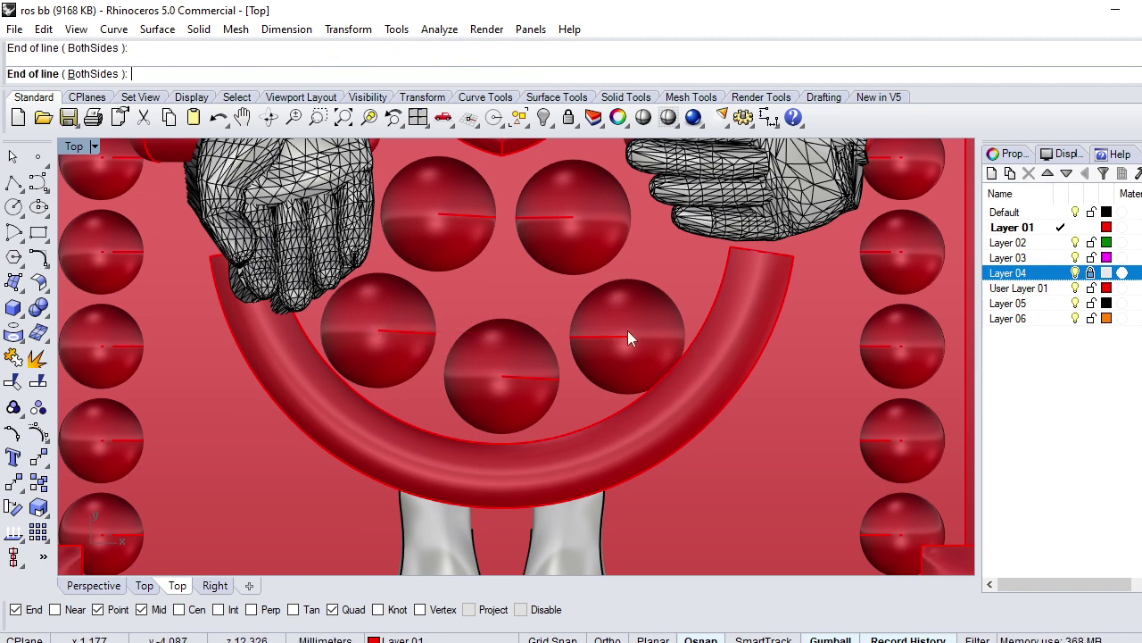
pyautogui.click(555, 339)
pyautogui.moveTo(504, 348); pyautogui.dragTo(505, 306)
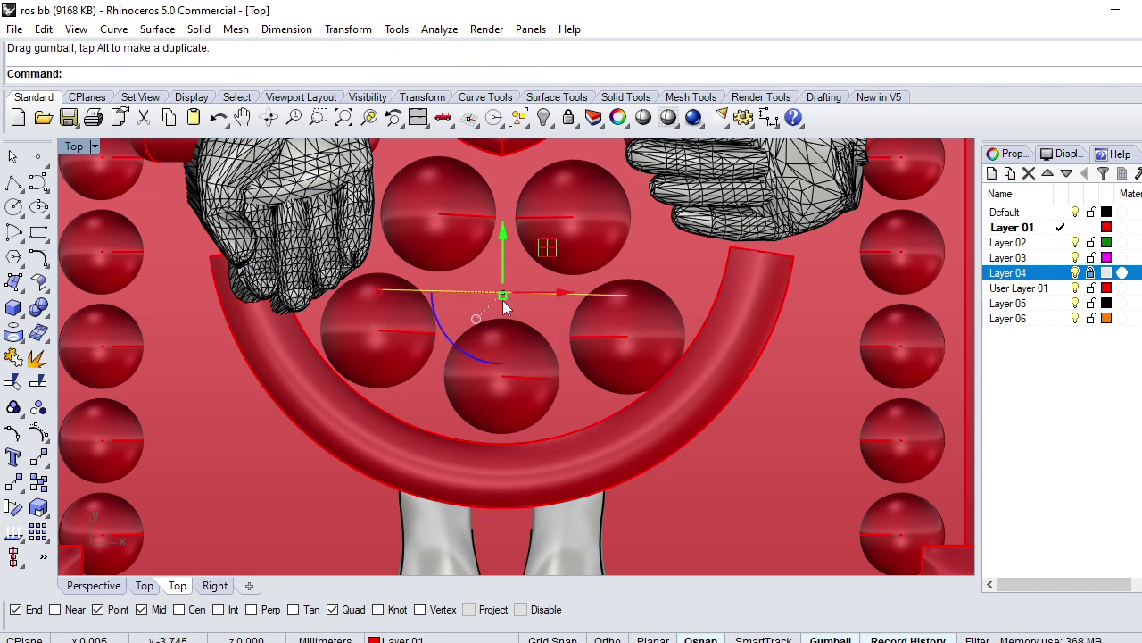
# Step: Rebuild the line to 4 points and pull its middle control point down into a U-curve
pyautogui.write('rebuild')
pyautogui.press('Return')
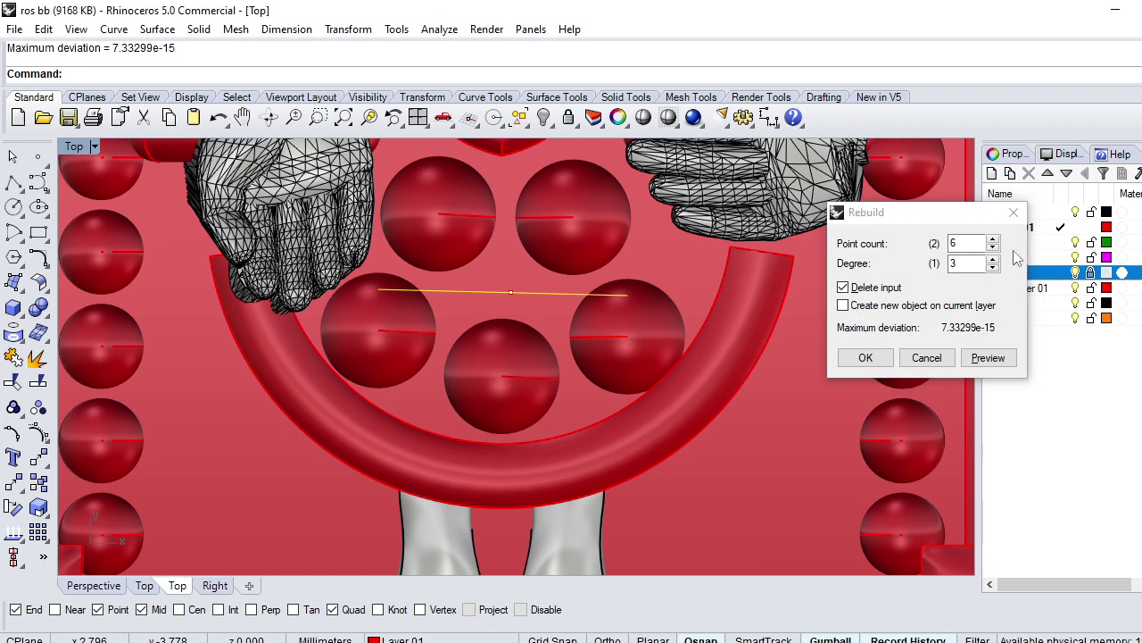
pyautogui.click(994, 248)
pyautogui.click(994, 247)
pyautogui.press('Return')
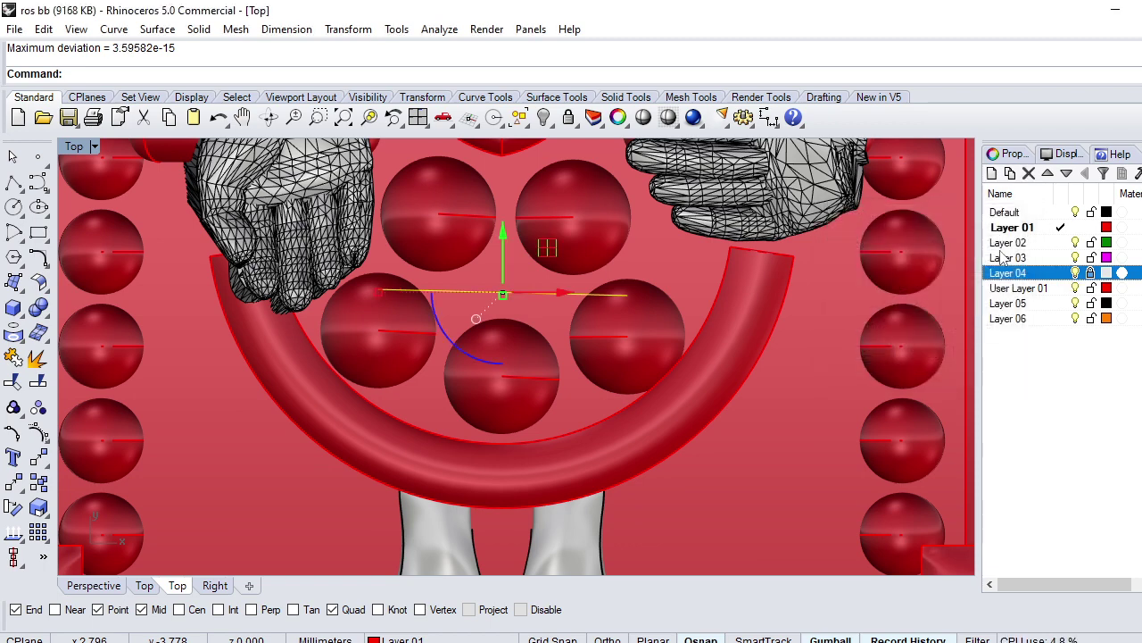
pyautogui.press('F10')
pyautogui.click(460, 292)
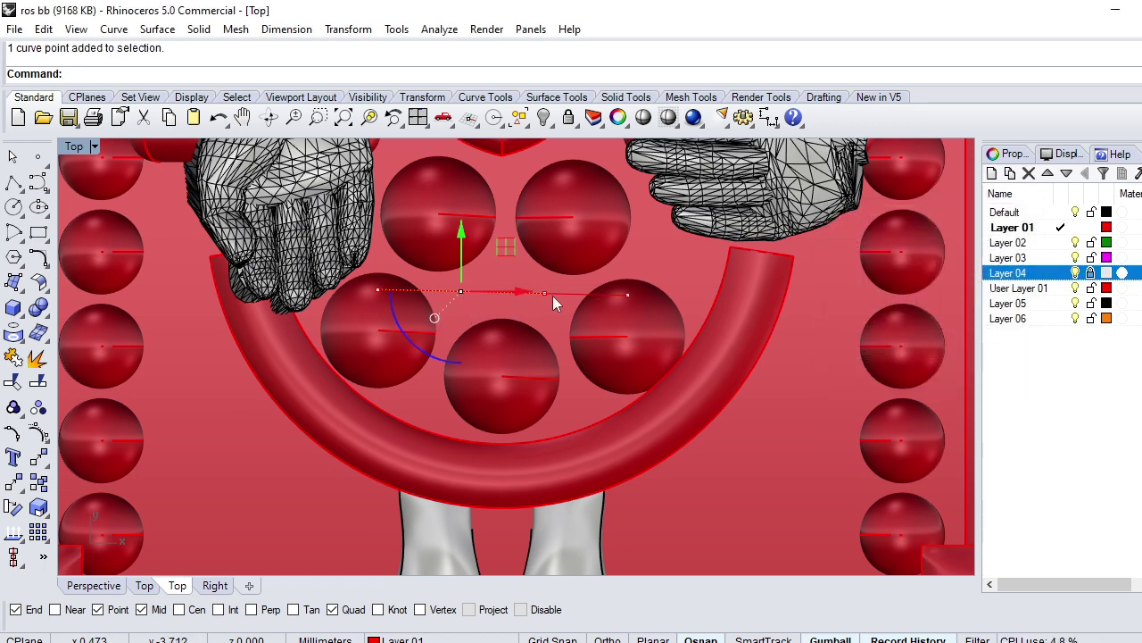
pyautogui.moveTo(497, 293); pyautogui.dragTo(539, 296)
pyautogui.moveTo(499, 254); pyautogui.dragTo(469, 369)
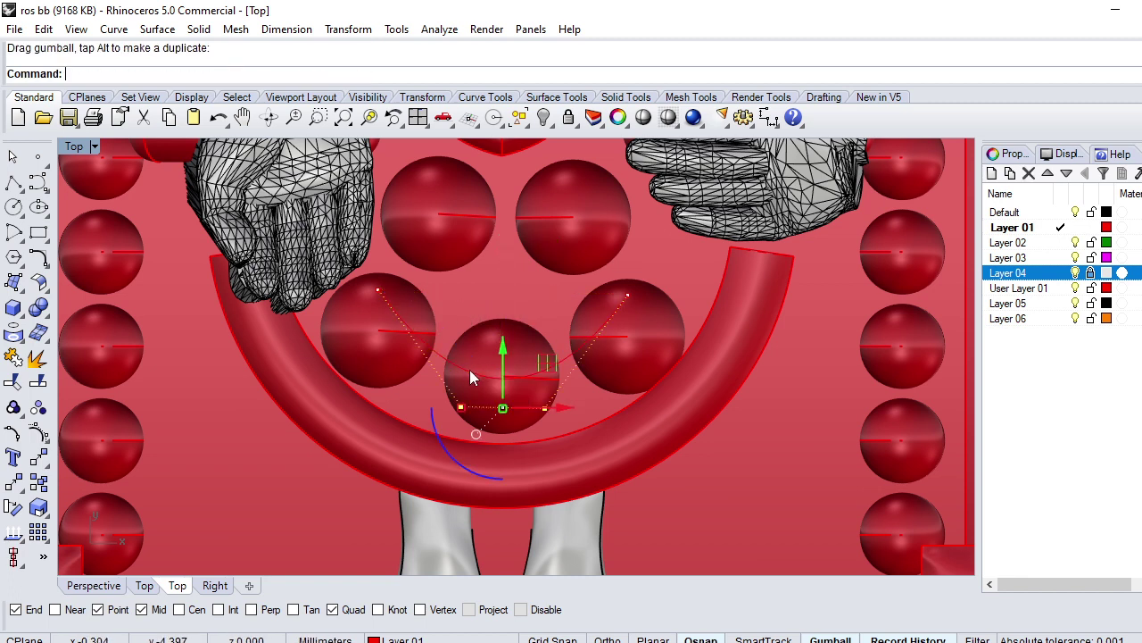
pyautogui.press('Escape')
pyautogui.click(445, 358)
pyautogui.moveTo(503, 303); pyautogui.dragTo(507, 309)
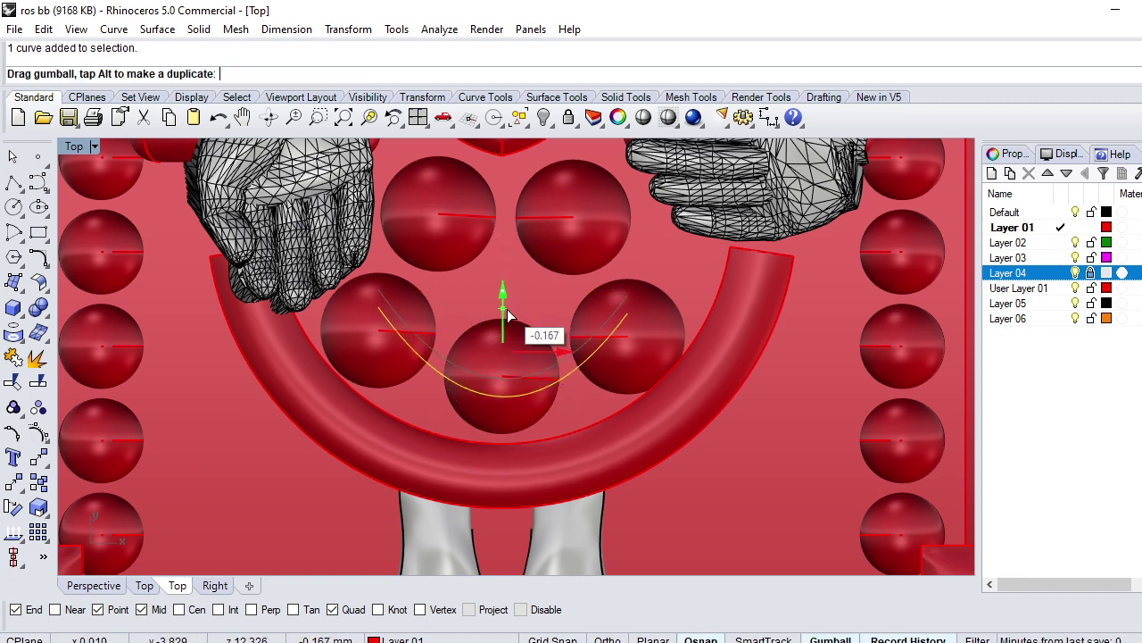
# Step: Build a thin Pipe along the U-shaped curve and check it in Perspective
pyautogui.write('Pipe')
pyautogui.press('Return')
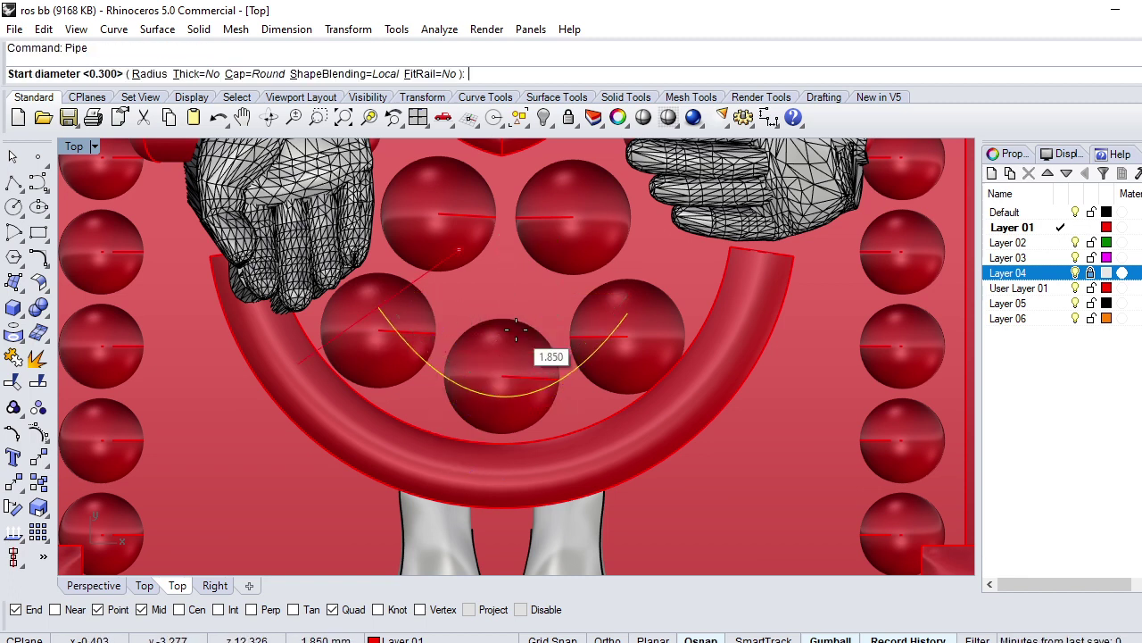
pyautogui.press('Return')
pyautogui.press('Return')
pyautogui.press('Return')
pyautogui.scroll(1, 575, 405)
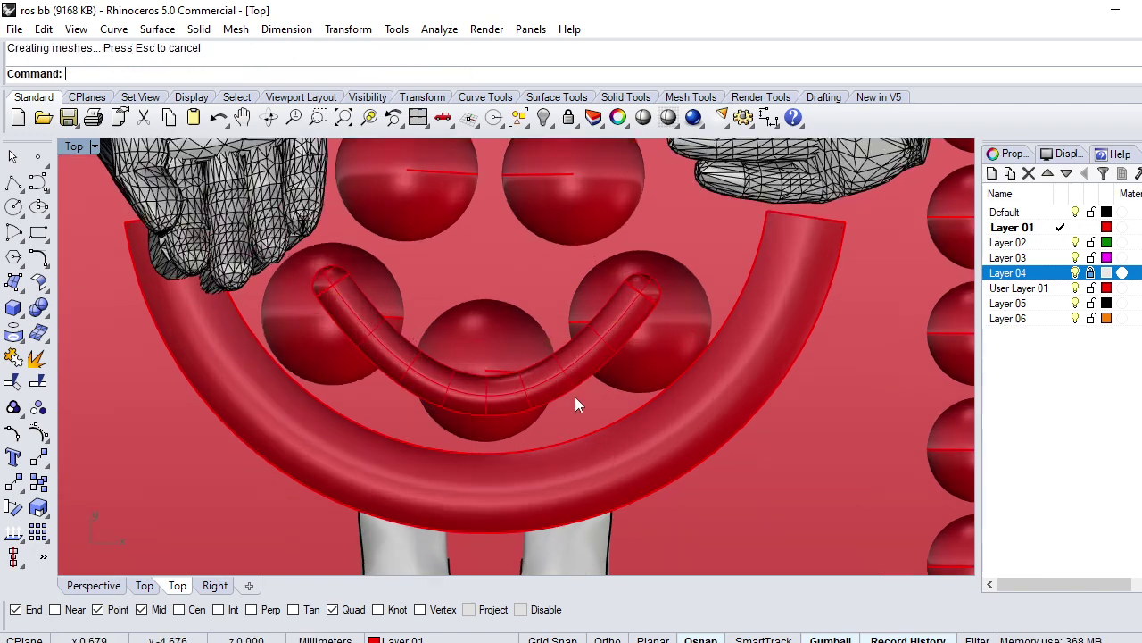
pyautogui.scroll(1, 575, 405)
pyautogui.click(571, 377)
pyautogui.hotkey('ctrl', 'F4')
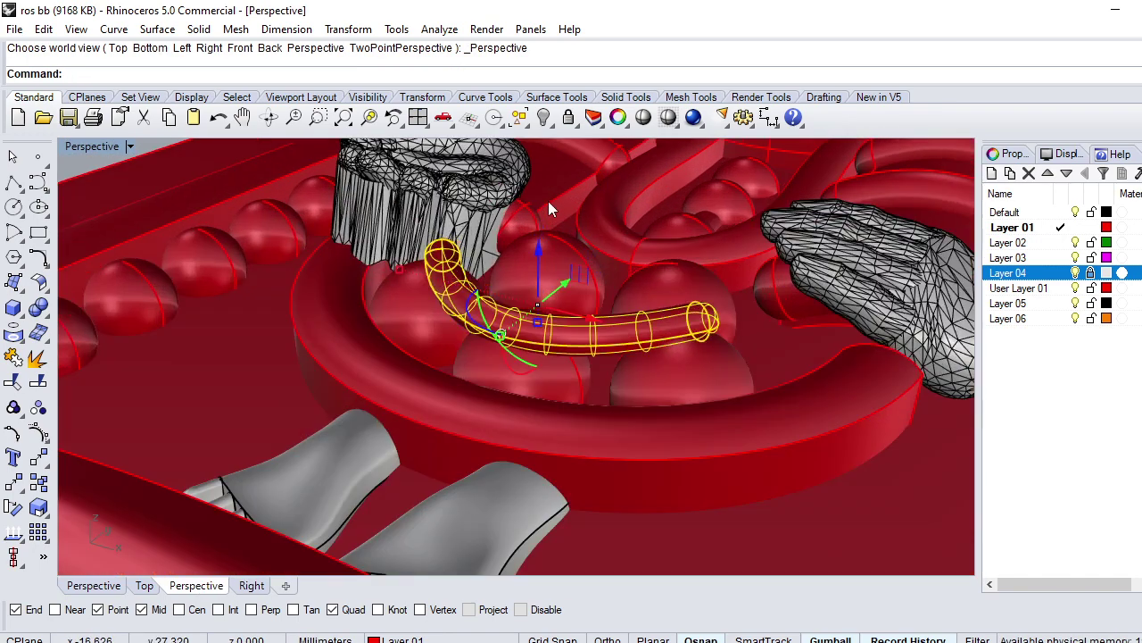
# Step: Lower the pipe 0.636 onto the beads and return to the Top view
pyautogui.moveTo(538, 254)
pyautogui.mouseDown()
pyautogui.moveTo(533, 334)
pyautogui.moveTo(547, 328)
pyautogui.mouseUp()
pyautogui.hotkey('ctrl', 'F1')
pyautogui.scroll(-3, 540, 352)
pyautogui.scroll(-3, 549, 398)
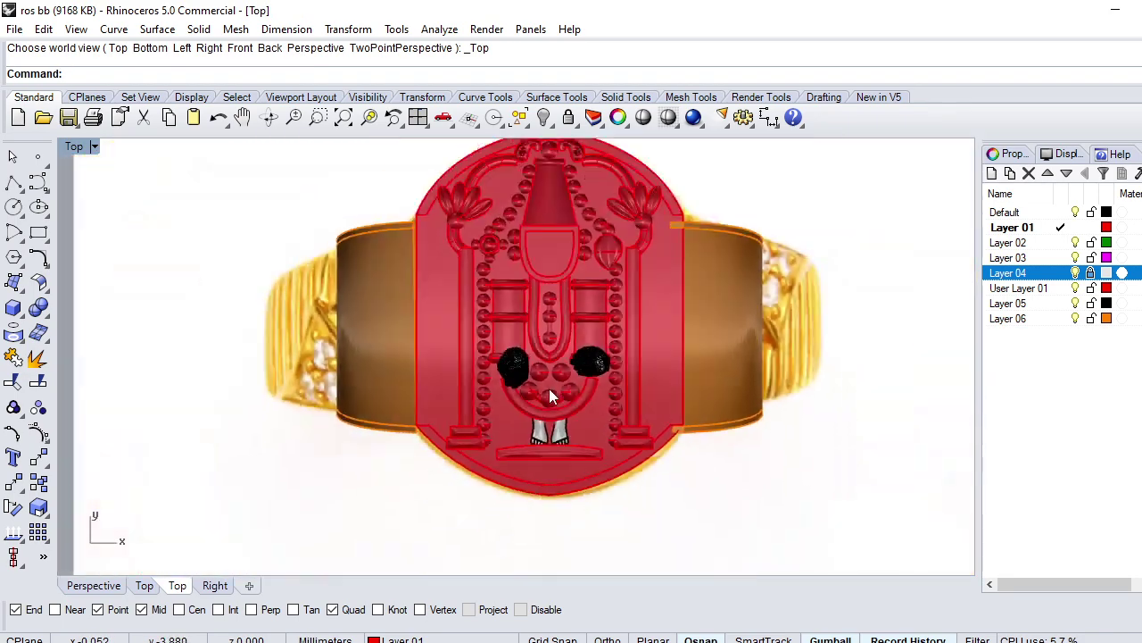
# Step: Unlock Layer 04 and select the reference ring picture
pyautogui.scroll(-2, 545, 390)
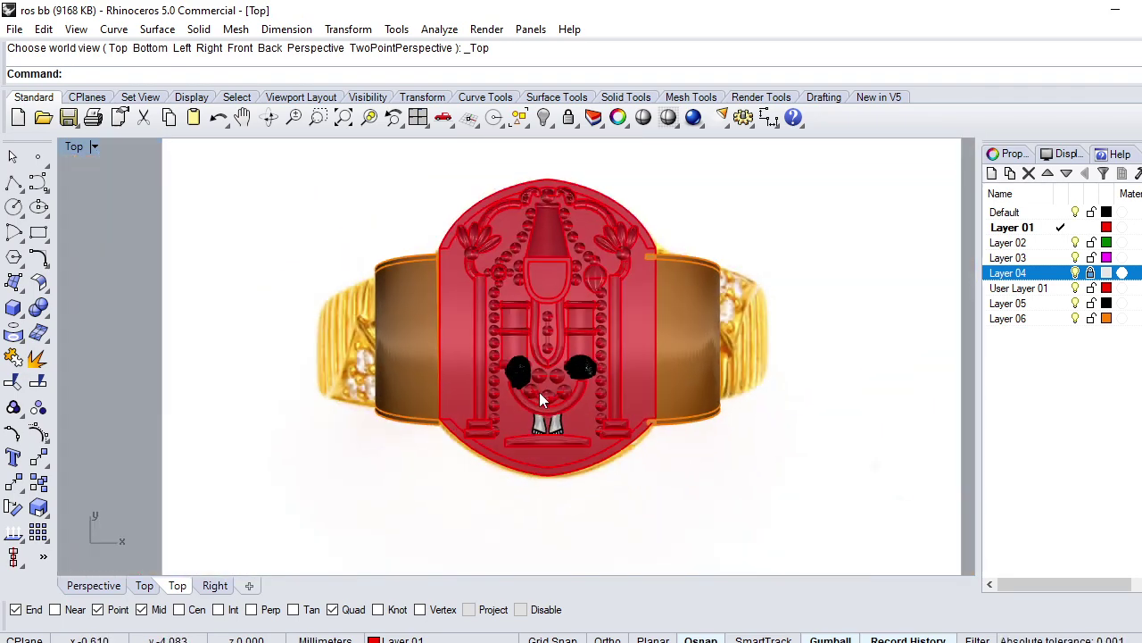
pyautogui.scroll(-2, 540, 386)
pyautogui.scroll(-2, 558, 348)
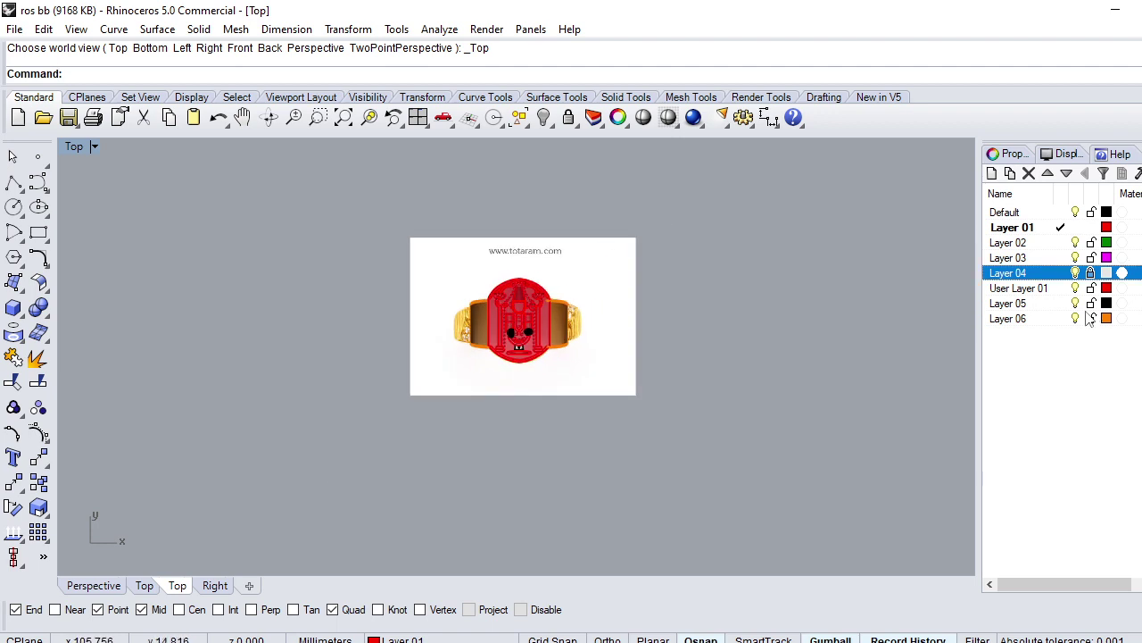
pyautogui.click(1091, 272)
pyautogui.click(592, 257)
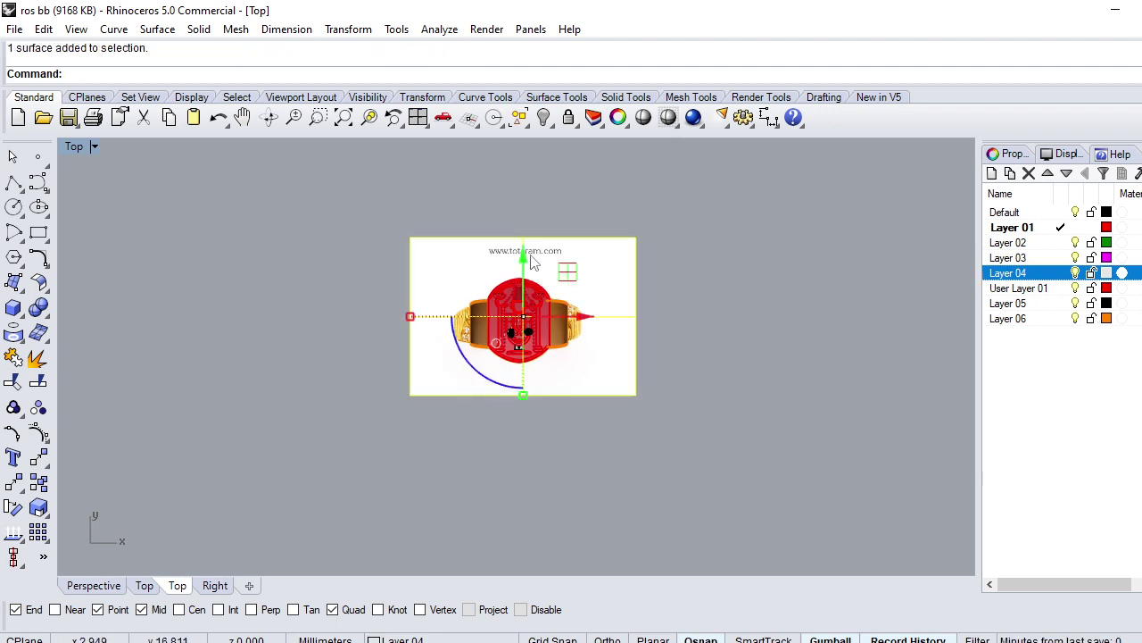
# Step: Drag the reference photo down to compare, undo the move, and save ros bb.3dm
pyautogui.moveTo(523, 261); pyautogui.dragTo(522, 355)
pyautogui.scroll(3, 500, 457)
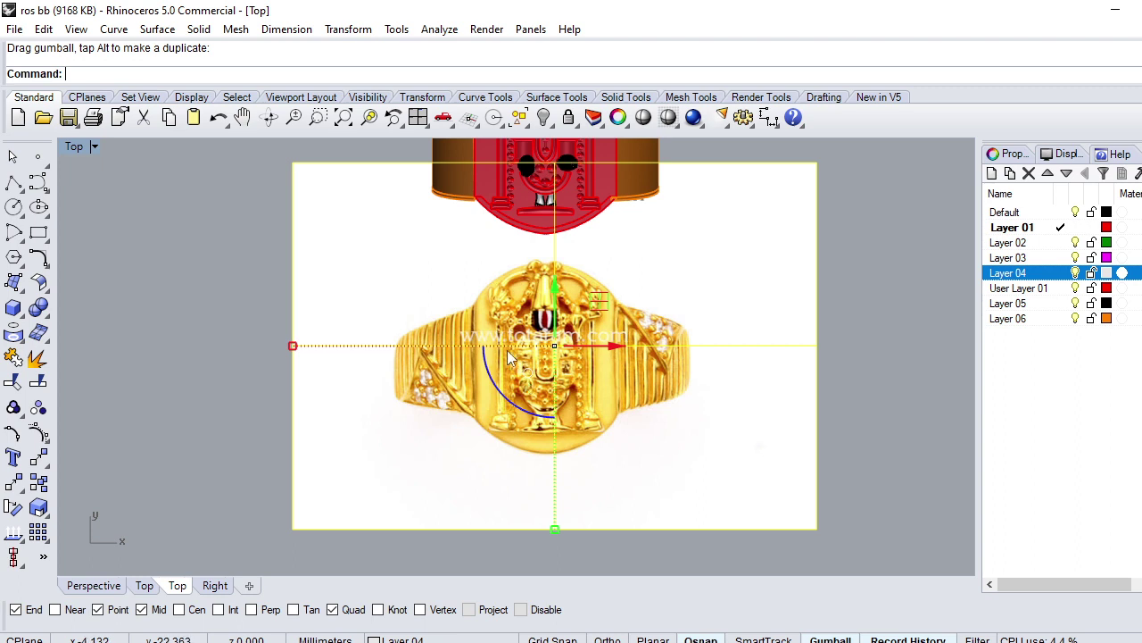
pyautogui.scroll(1, 491, 355)
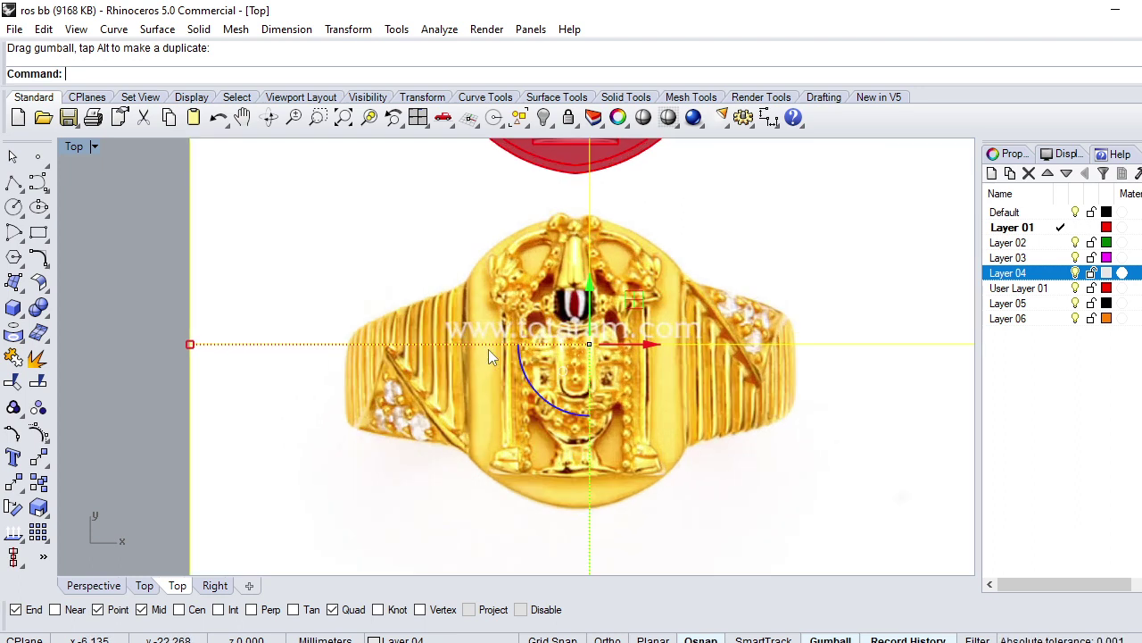
pyautogui.scroll(3, 441, 415)
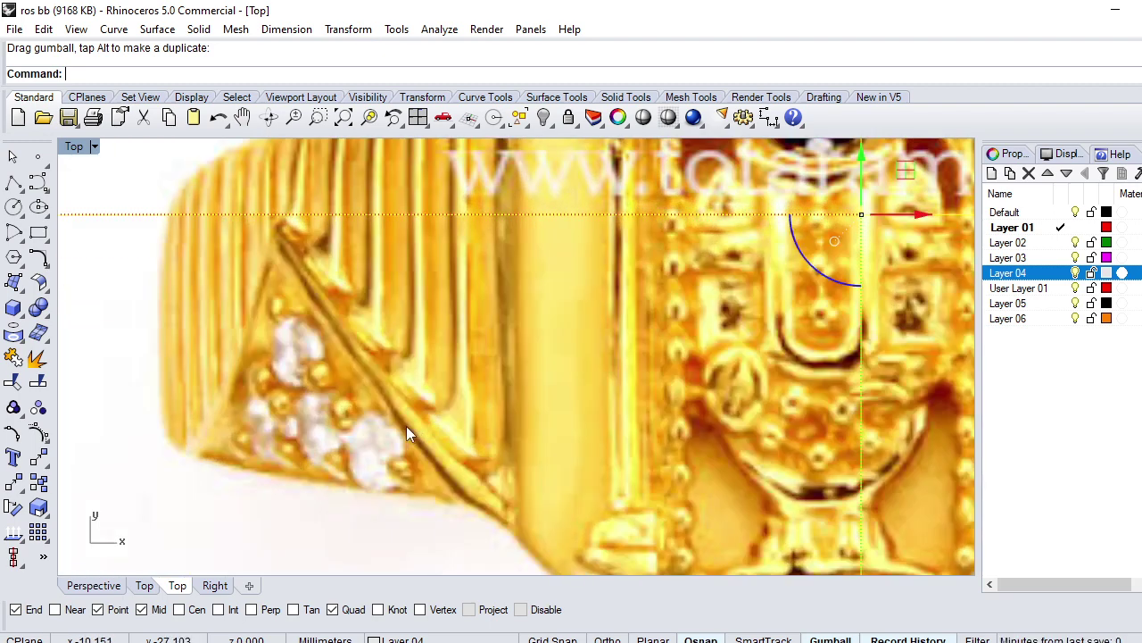
pyautogui.scroll(-3, 440, 397)
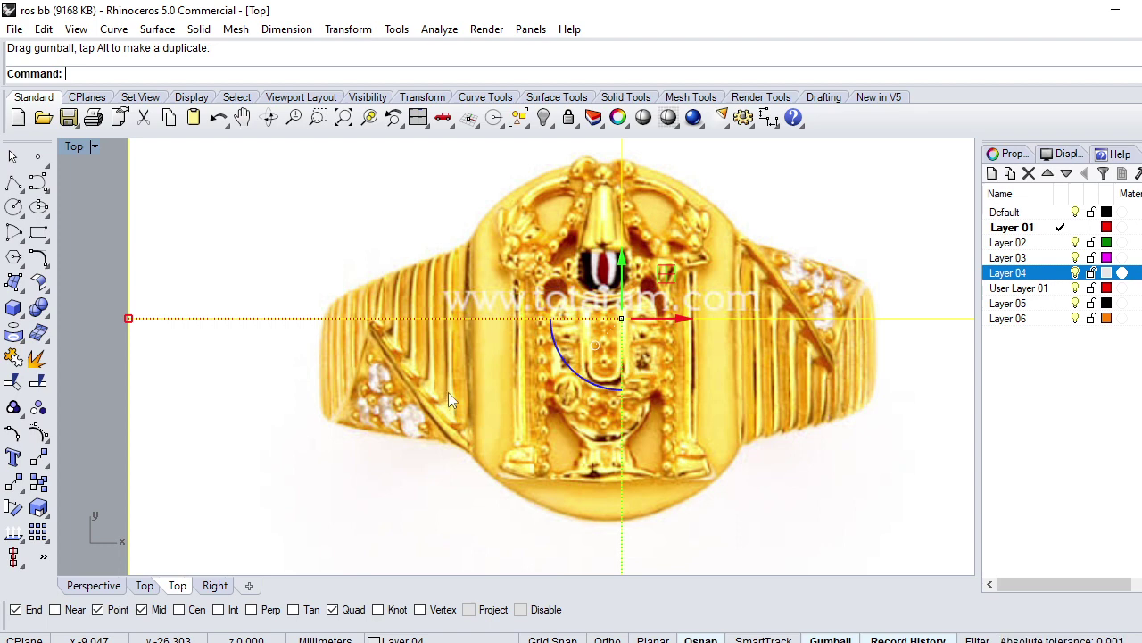
pyautogui.scroll(-5, 448, 392)
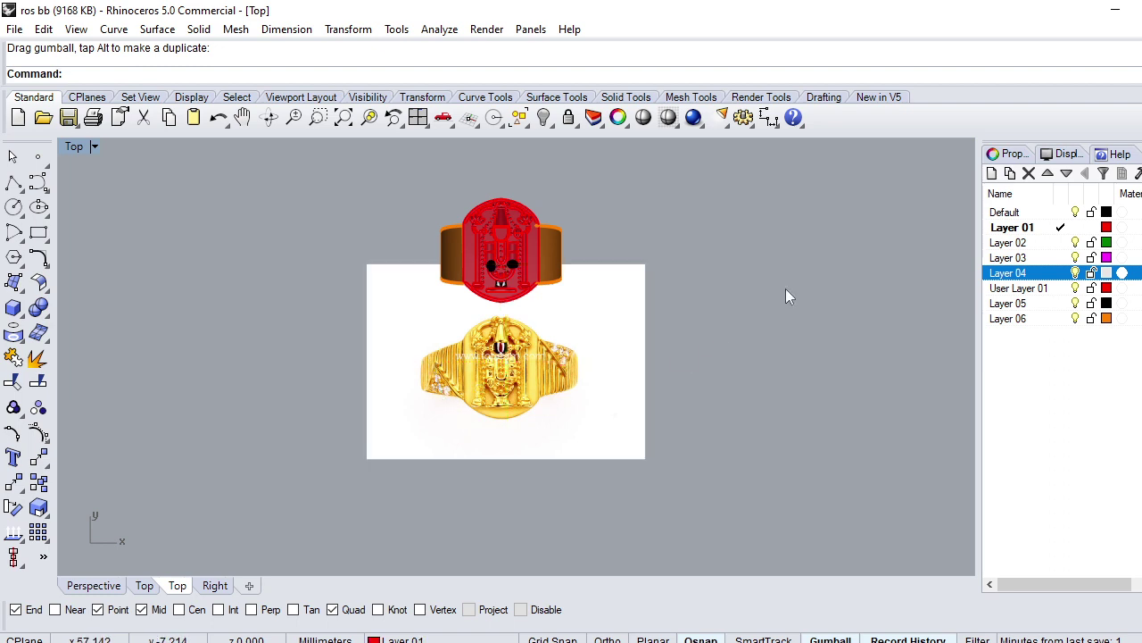
pyautogui.hotkey('ctrl', 'z')
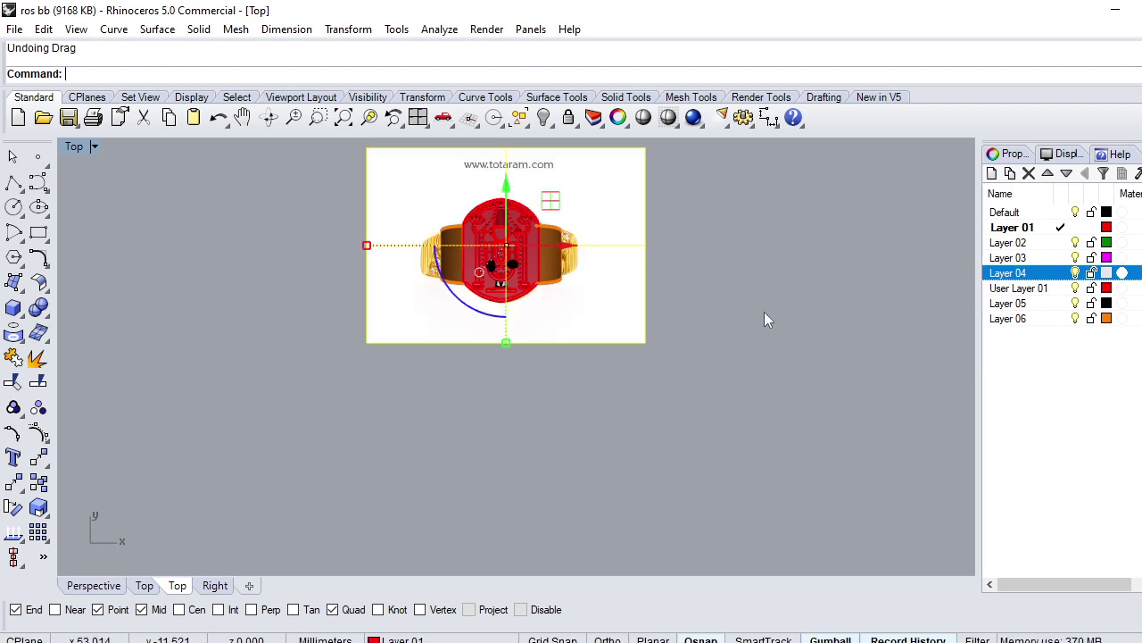
pyautogui.hotkey('ctrl', 'z')
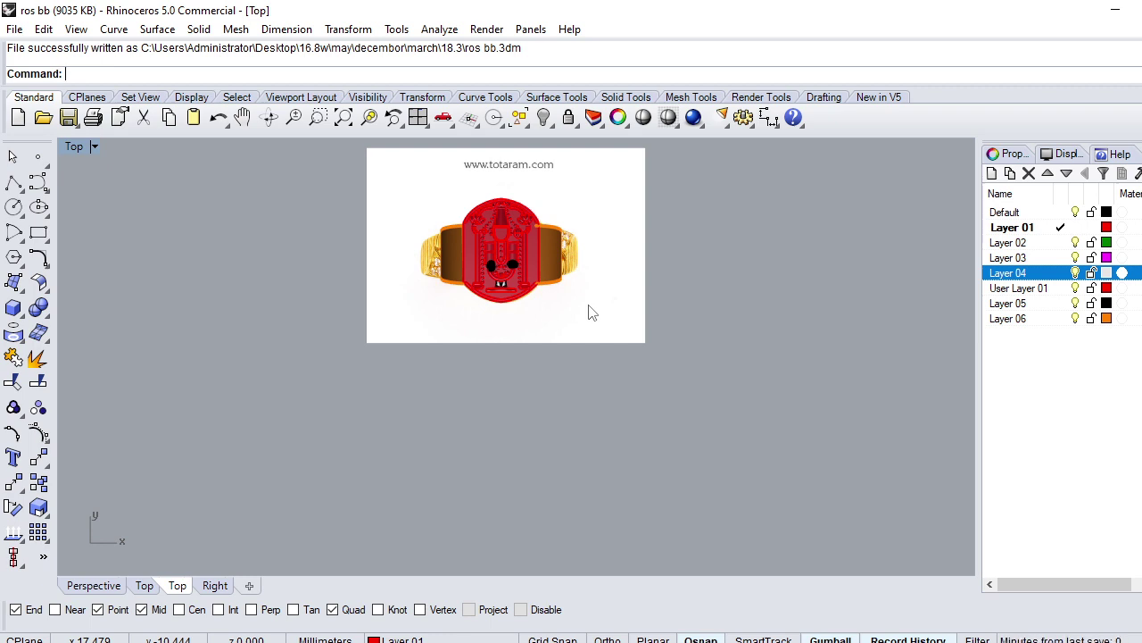
pyautogui.write('P')
# Step: Select everything except the reference picture plane and measure its Volume
pyautogui.hotkey('ctrl', 'F4')
pyautogui.scroll(5, 554, 294)
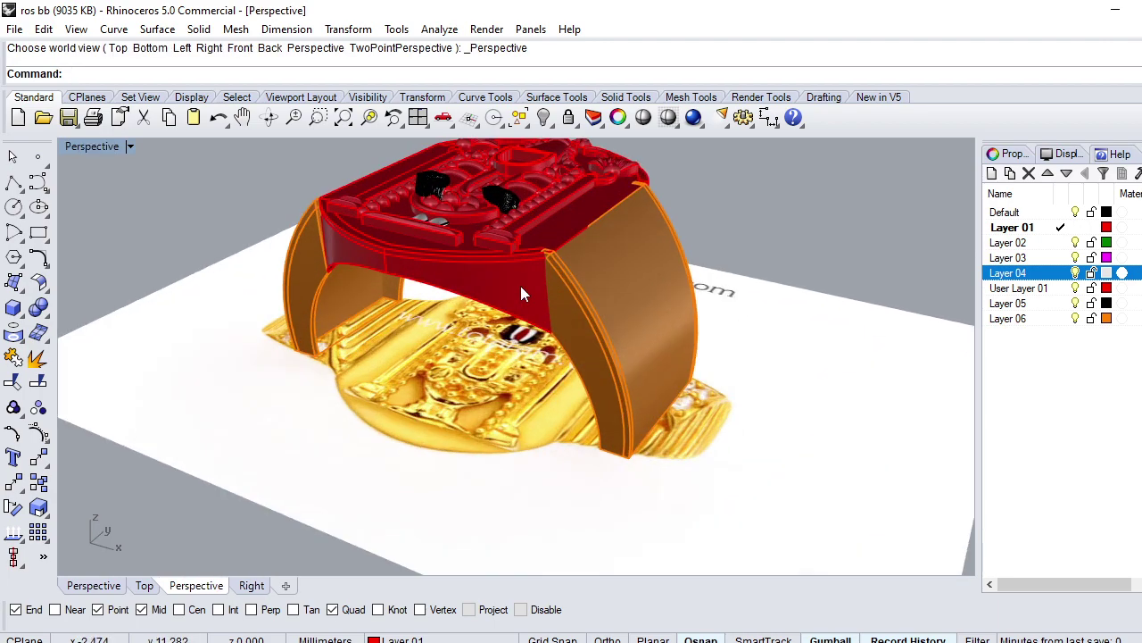
pyautogui.moveTo(521, 285)
pyautogui.mouseDown(button='right')
pyautogui.moveTo(686, 309)
pyautogui.moveTo(562, 353)
pyautogui.mouseUp(button='right')
pyautogui.scroll(-3, 563, 352)
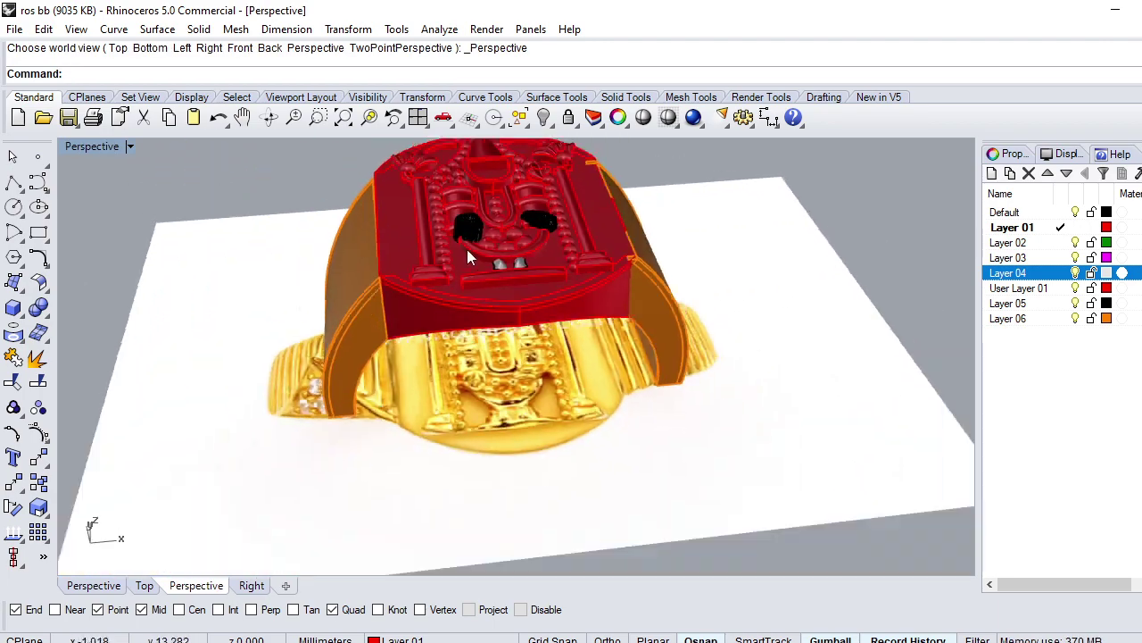
pyautogui.moveTo(453, 295); pyautogui.dragTo(630, 358, button='right')
pyautogui.hotkey('ctrl', 'a')
pyautogui.keyDown('ctrl'); pyautogui.click(704, 336); pyautogui.keyUp('ctrl')
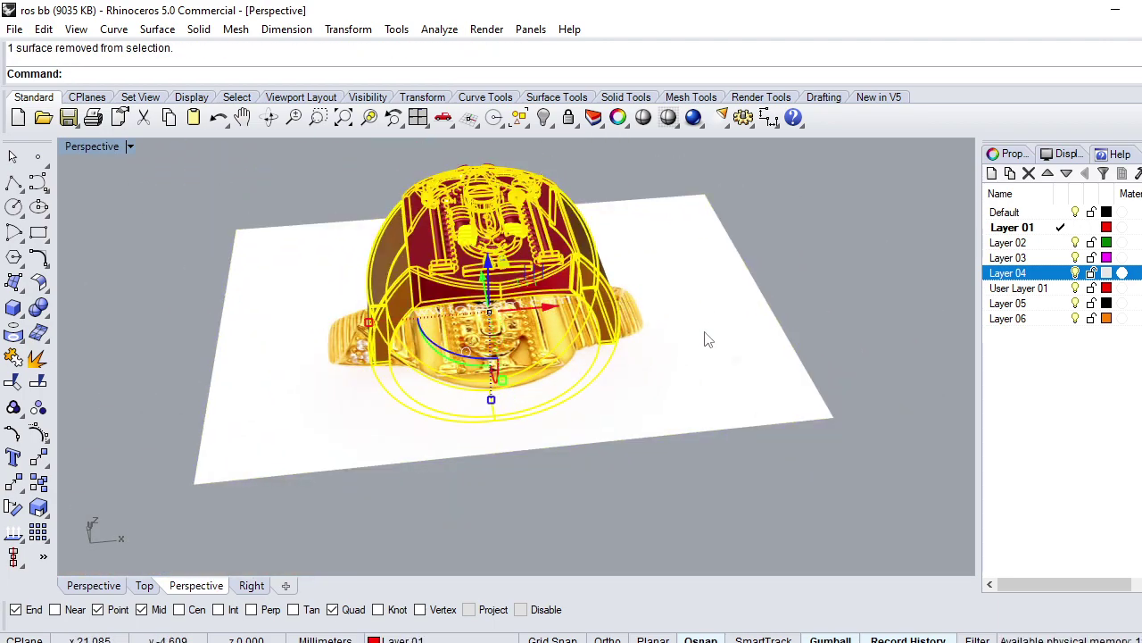
pyautogui.write('Volume')
pyautogui.press('Return')
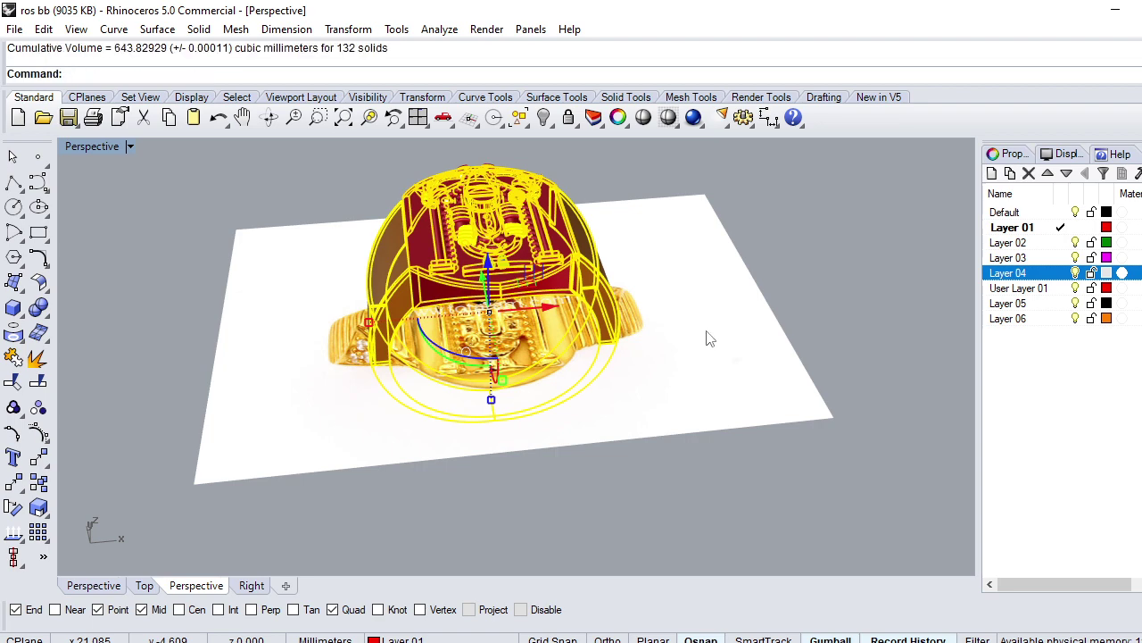
# Step: Select the ring's 57 surfaces with a selection filter and view them from the side
pyautogui.click(788, 264)
pyautogui.moveTo(632, 300); pyautogui.dragTo(538, 255, button='right')
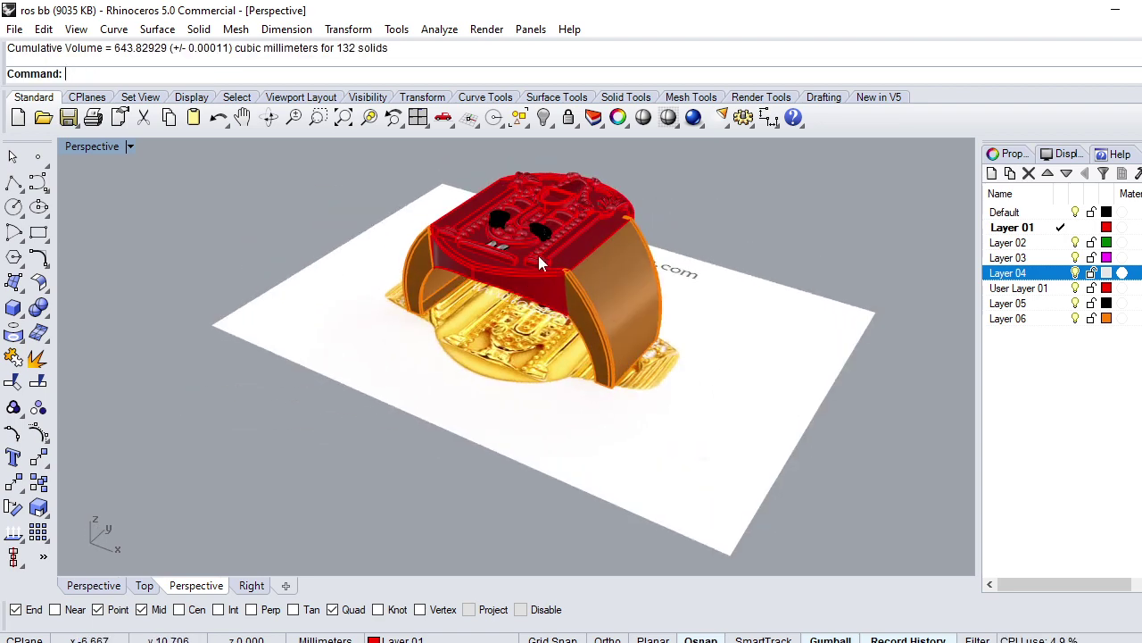
pyautogui.click(521, 119)
pyautogui.click(569, 229)
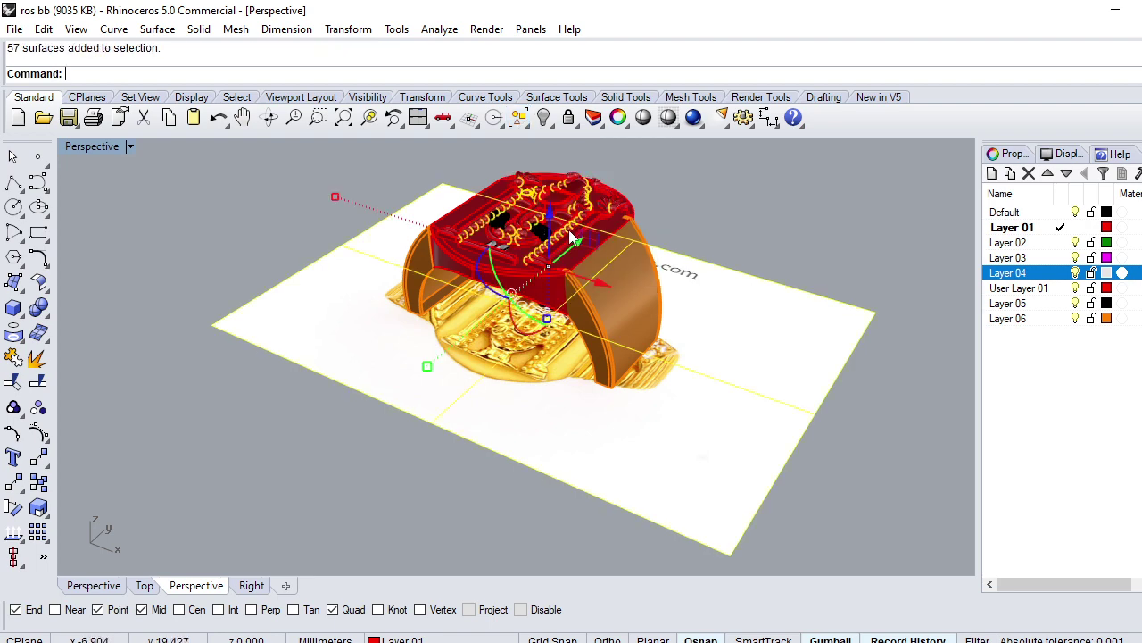
pyautogui.moveTo(568, 230)
pyautogui.mouseDown(button='right')
pyautogui.moveTo(775, 210)
pyautogui.moveTo(684, 215)
pyautogui.moveTo(644, 242)
pyautogui.mouseUp(button='right')
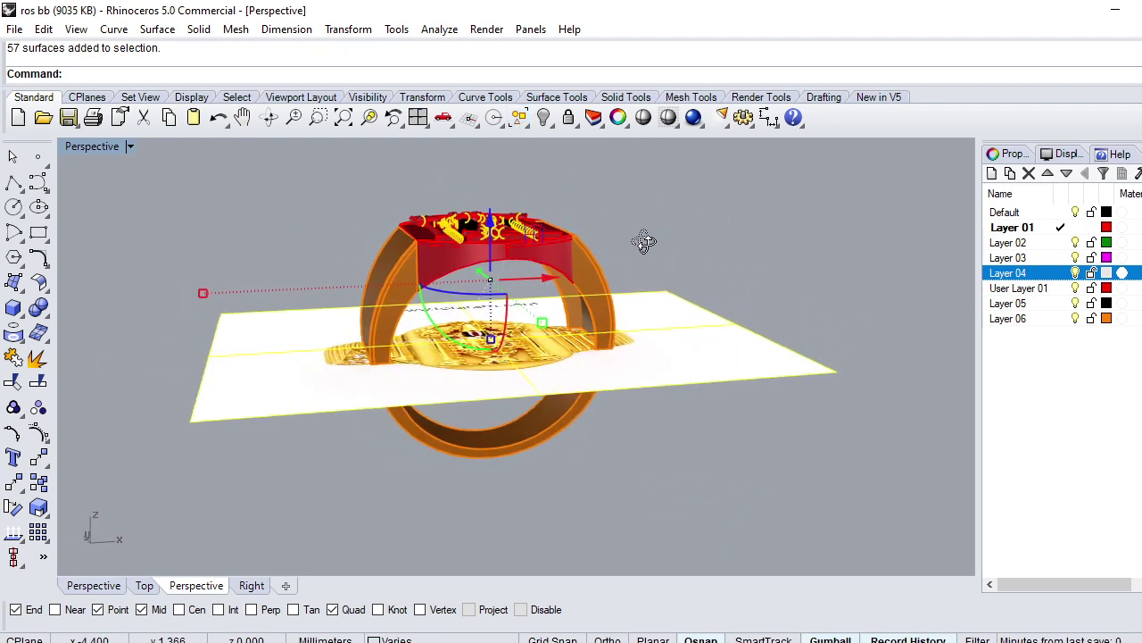
pyautogui.click(718, 432)
# Step: Re-measure the Volume of all objects except the reference plane: 643.83 mm³ for 132 solids
pyautogui.hotkey('ctrl', 'a')
pyautogui.keyDown('ctrl'); pyautogui.click(731, 352); pyautogui.keyUp('ctrl')
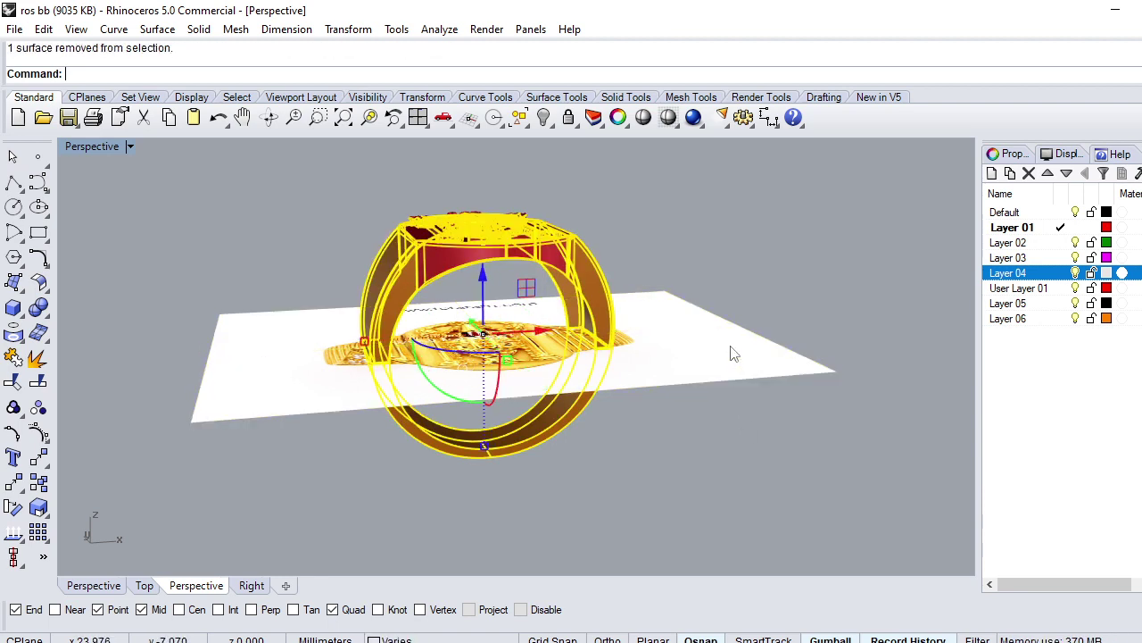
pyautogui.write('olume')
pyautogui.press('Return')
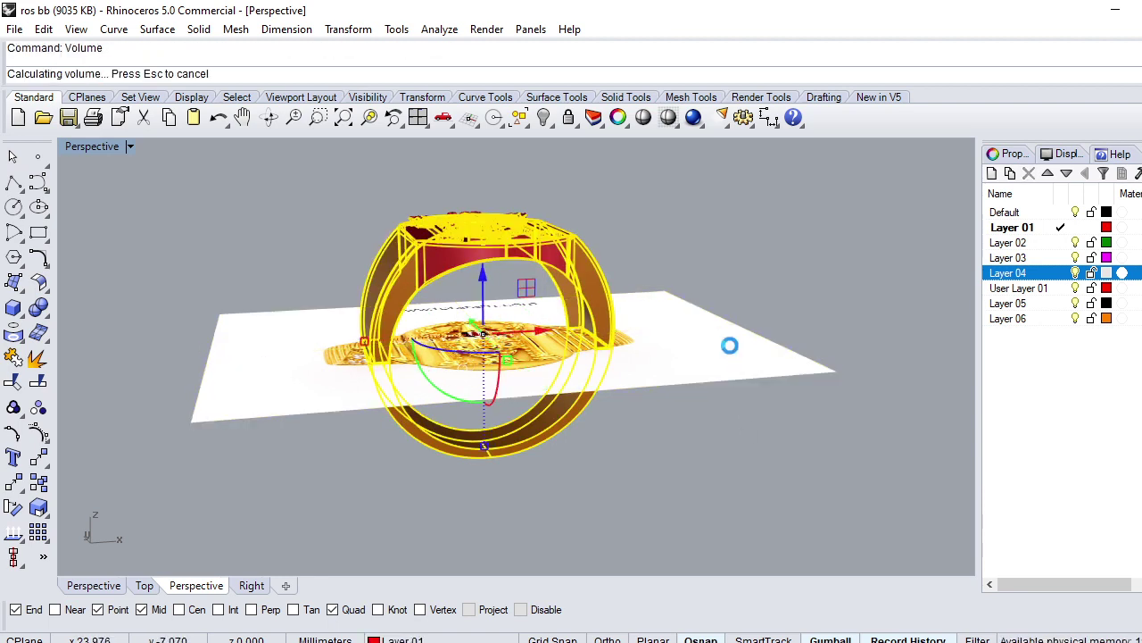
pyautogui.click(699, 254)
pyautogui.moveTo(699, 254); pyautogui.dragTo(525, 269, button='right')
# Step: Orbit and zoom the Perspective view to inspect the ring from above and below
pyautogui.scroll(2, 620, 245)
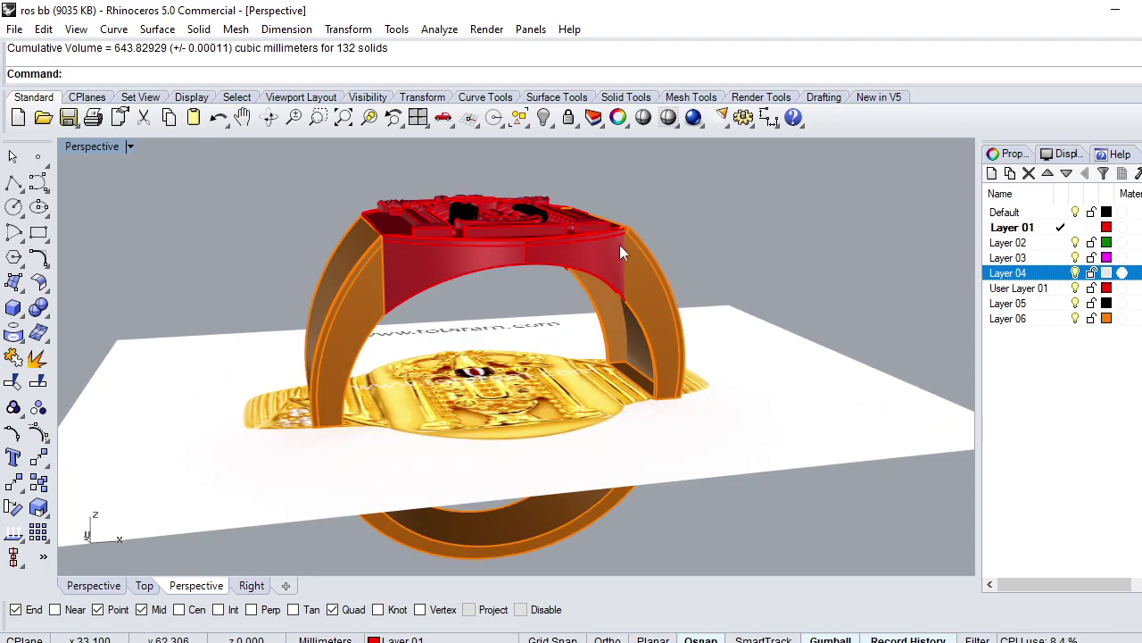
pyautogui.moveTo(620, 245); pyautogui.dragTo(515, 238, button='right')
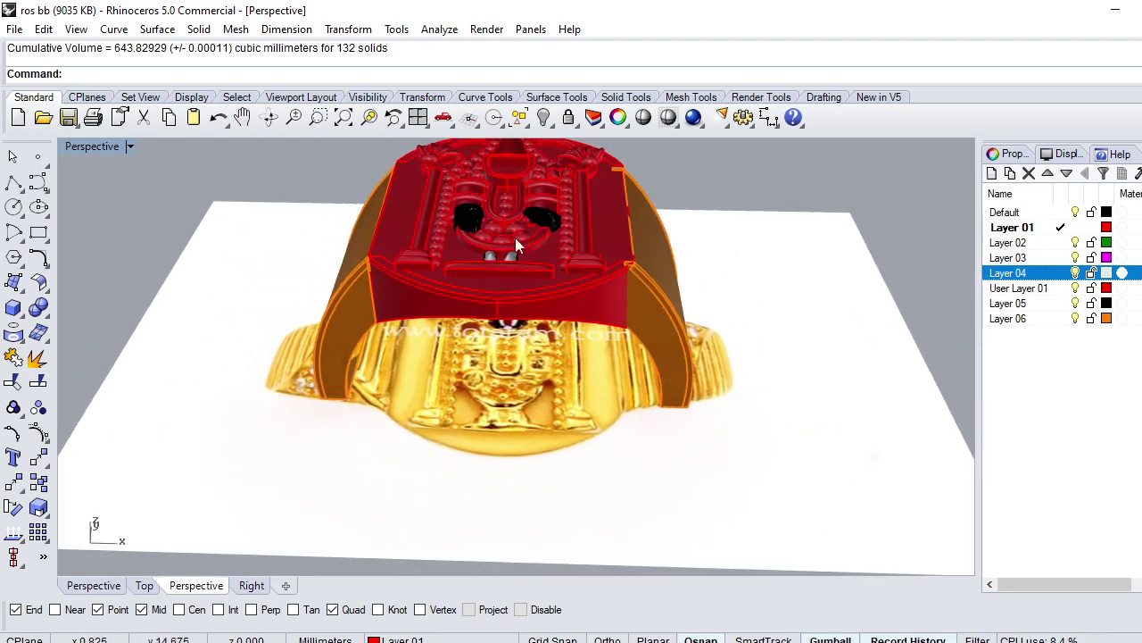
pyautogui.scroll(3, 509, 232)
pyautogui.scroll(-2, 503, 227)
pyautogui.moveTo(446, 300); pyautogui.dragTo(452, 395, button='right')
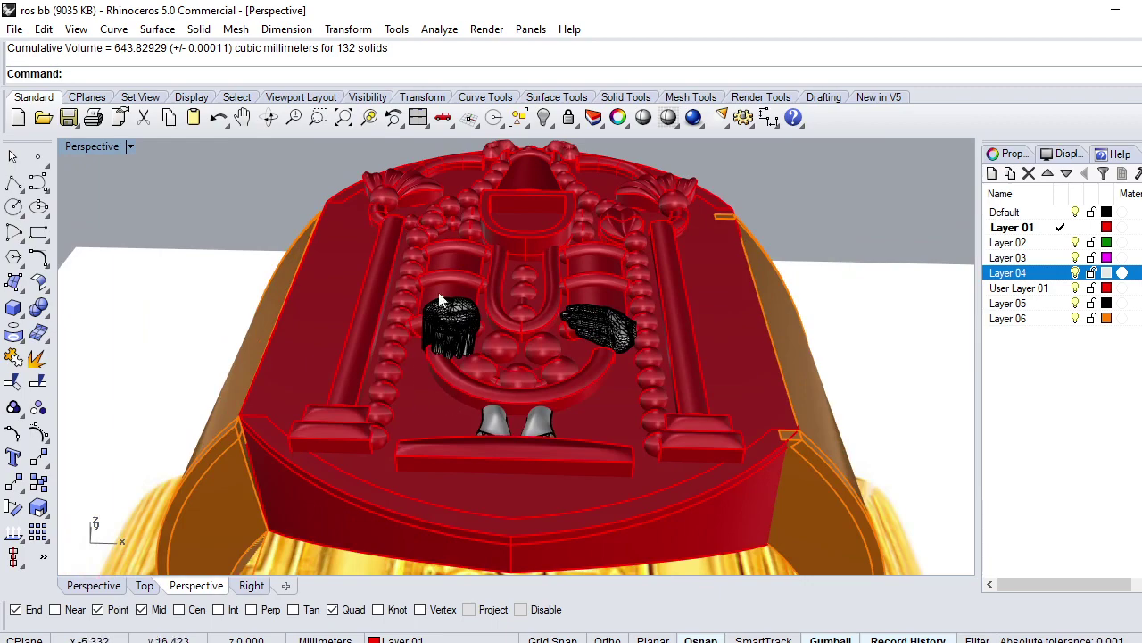
pyautogui.scroll(-4, 446, 274)
pyautogui.moveTo(446, 274); pyautogui.dragTo(414, 358, button='right')
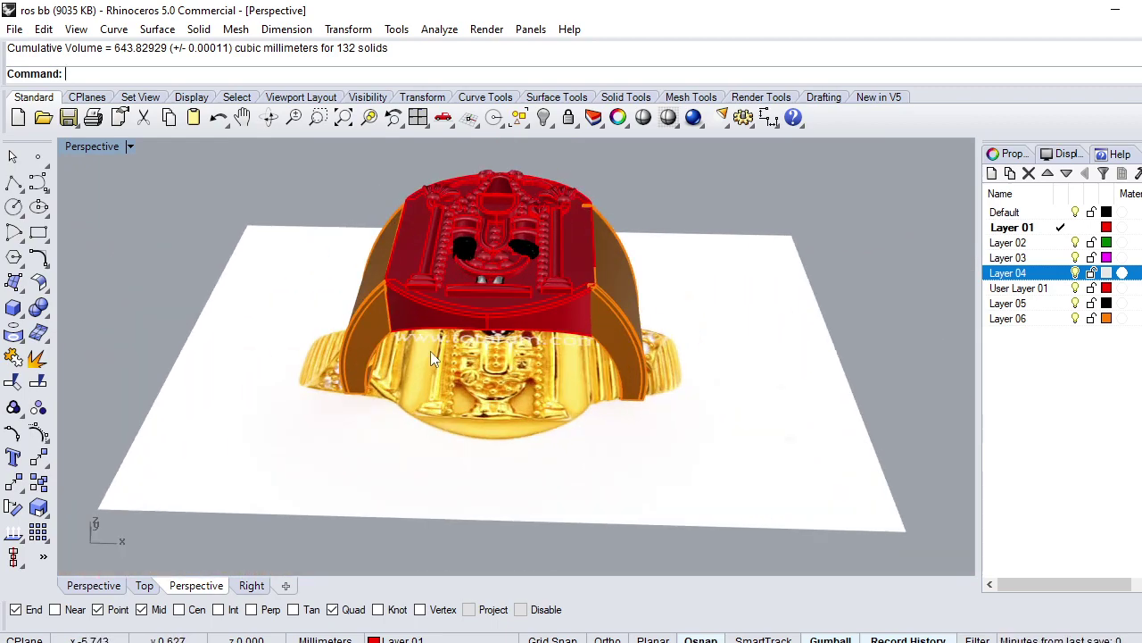
pyautogui.moveTo(328, 368); pyautogui.dragTo(396, 341, button='right')
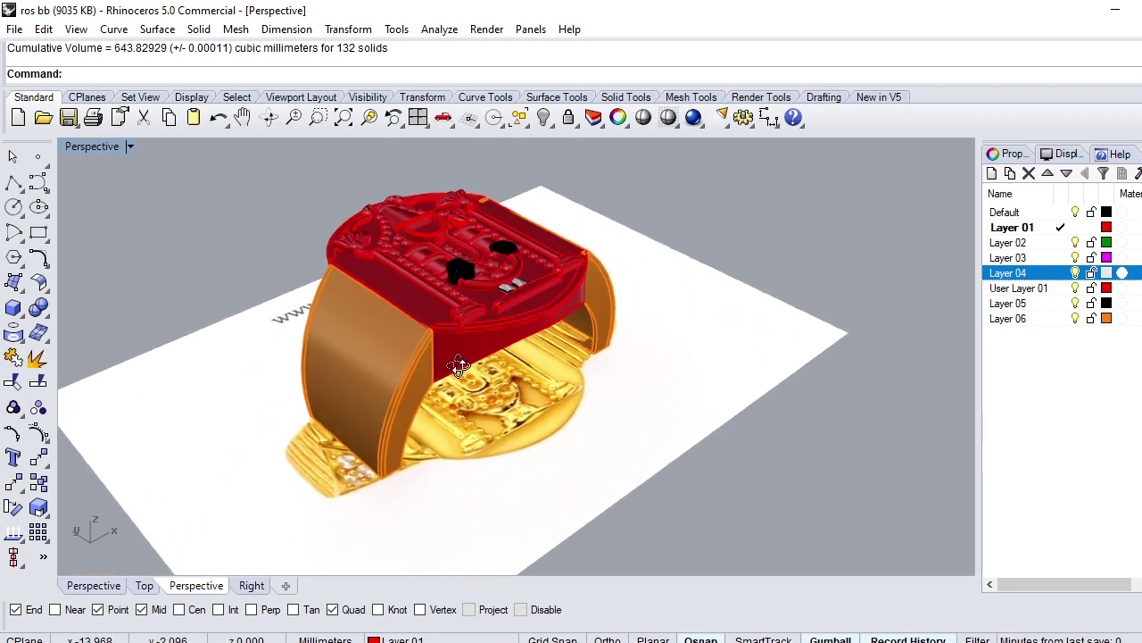
pyautogui.scroll(2, 395, 342)
# Step: Select the left shank piece and switch the viewport to Top
pyautogui.click(334, 274)
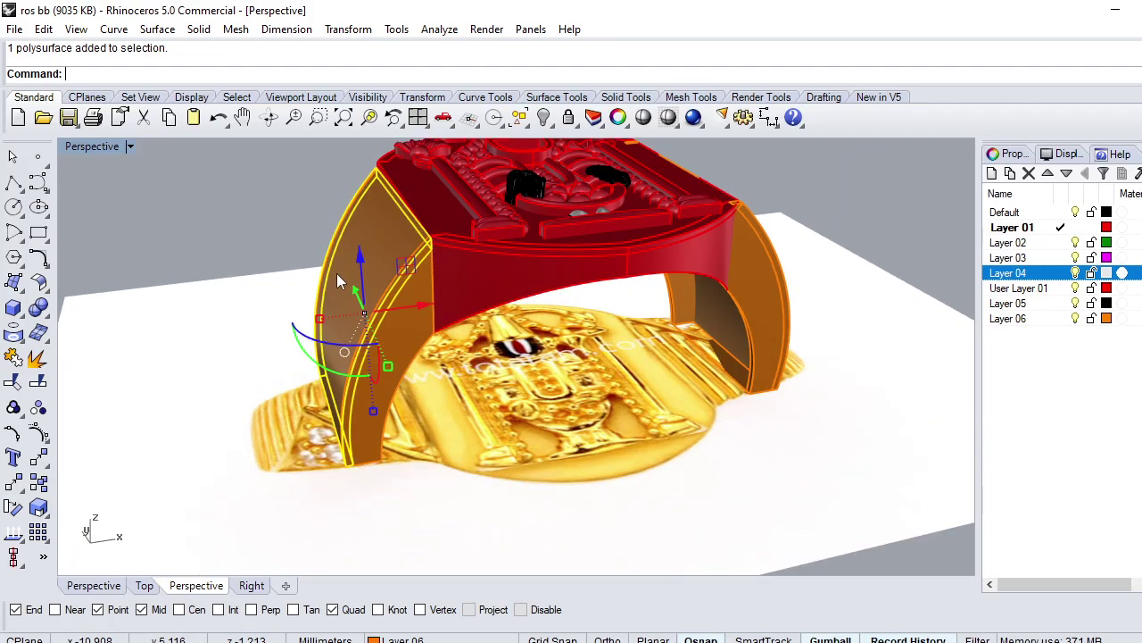
pyautogui.moveTo(334, 301); pyautogui.dragTo(425, 379, button='right')
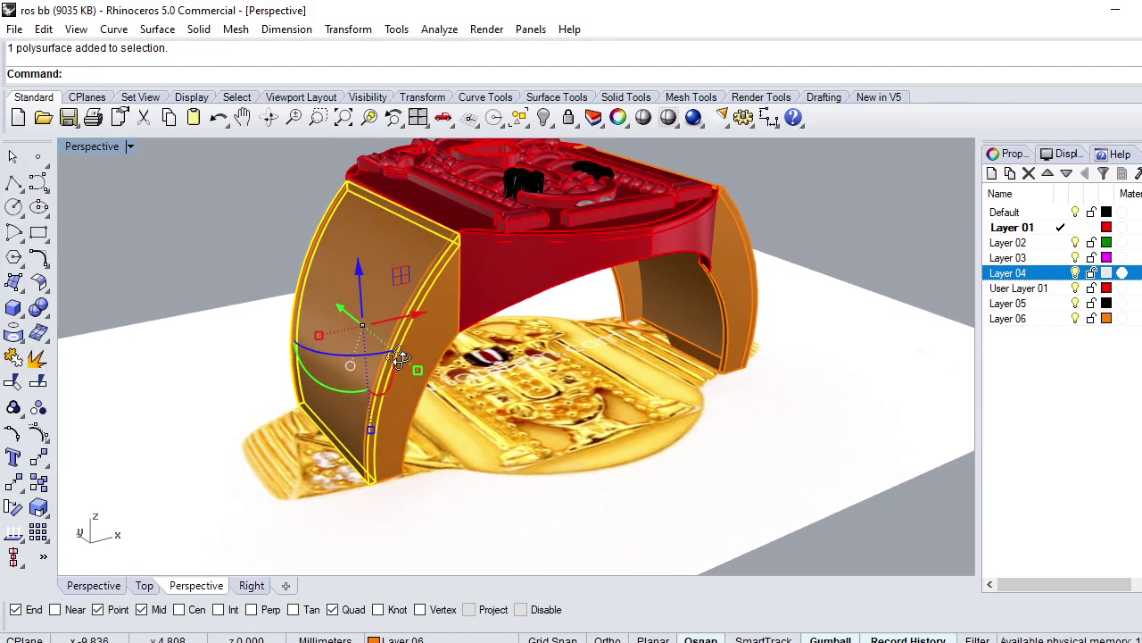
pyautogui.scroll(-2, 425, 379)
pyautogui.scroll(3, 420, 388)
pyautogui.scroll(-3, 412, 396)
pyautogui.scroll(-2, 412, 396)
pyautogui.write('T')
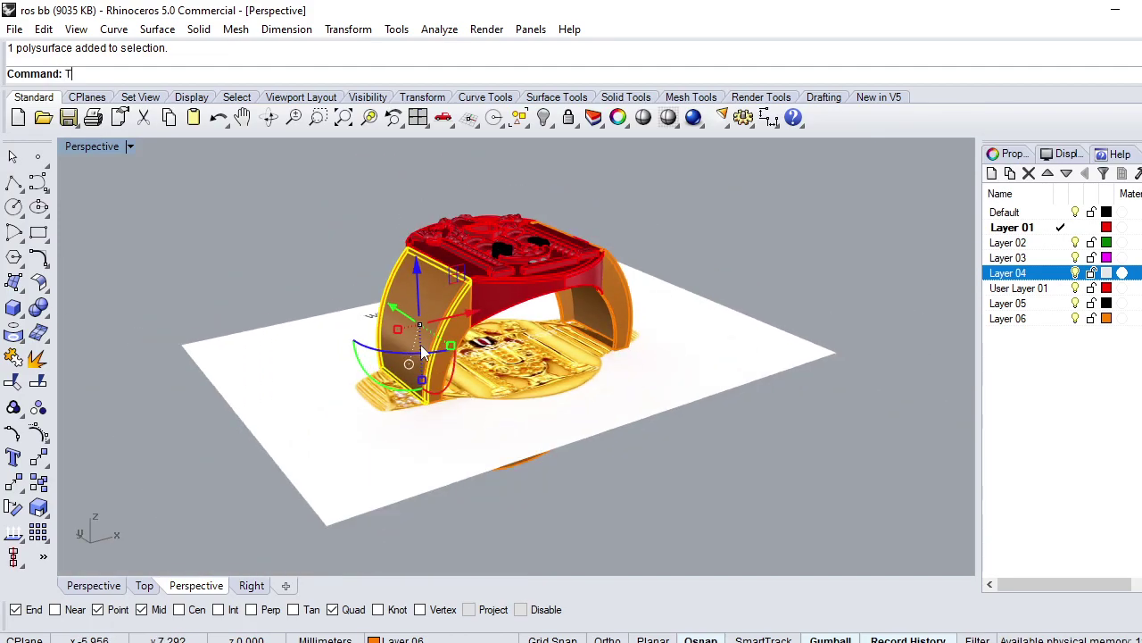
pyautogui.hotkey('ctrl', 'F1')
pyautogui.scroll(-3, 420, 352)
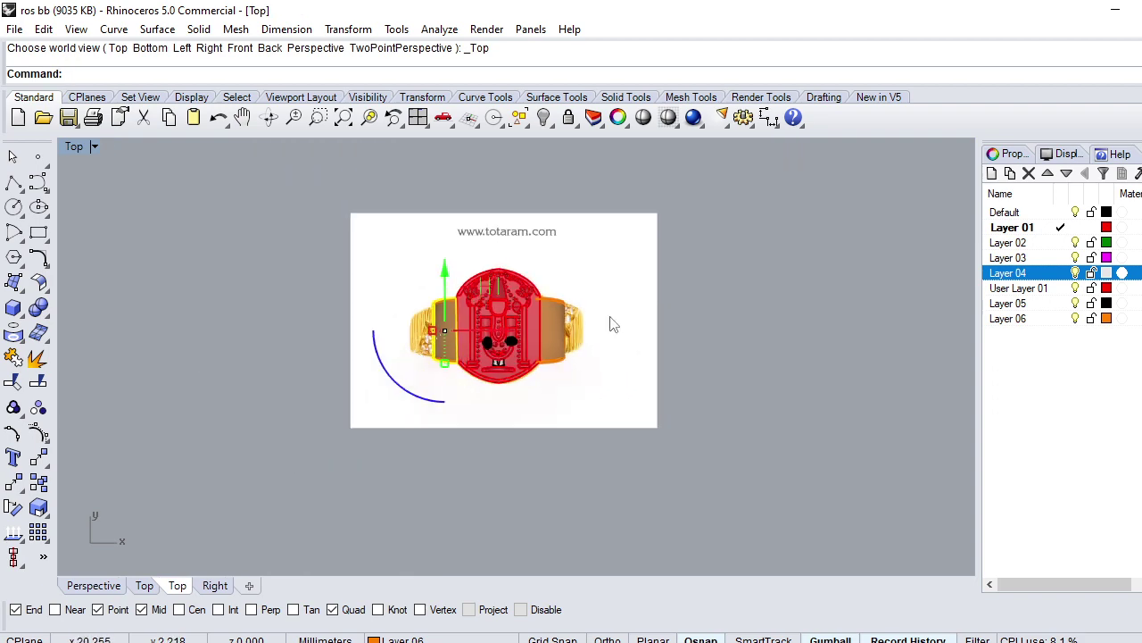
# Step: Hide all ring geometry except the gold ring background photo
pyautogui.hotkey('ctrl', 'a')
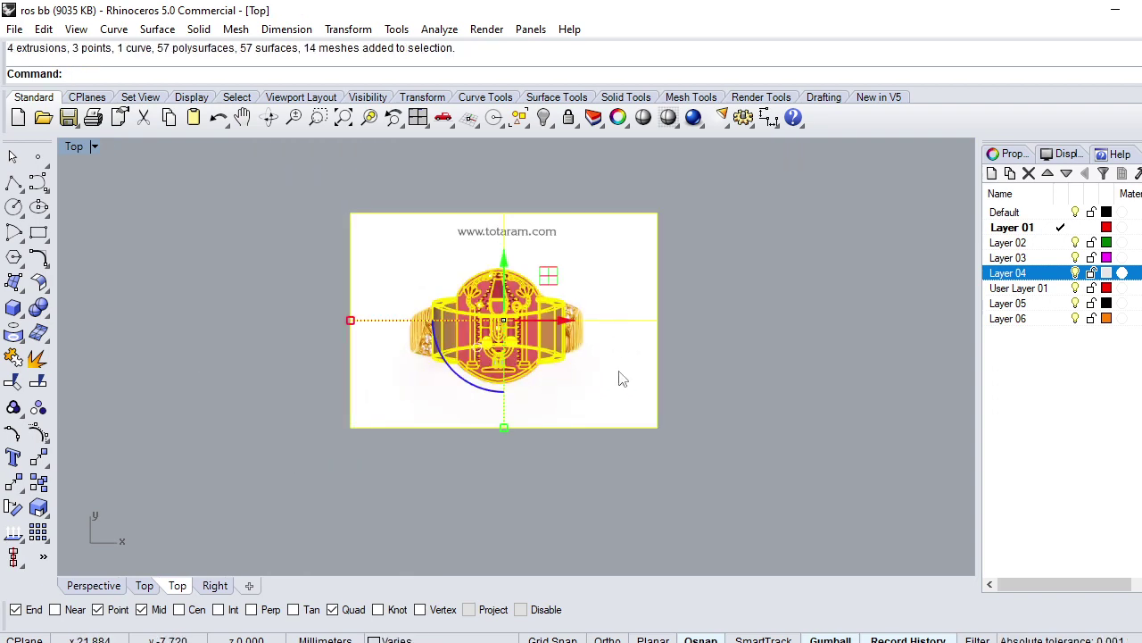
pyautogui.keyDown('ctrl'); pyautogui.click(620, 378); pyautogui.keyUp('ctrl')
pyautogui.hotkey('ctrl', 'h')
pyautogui.scroll(2, 532, 348)
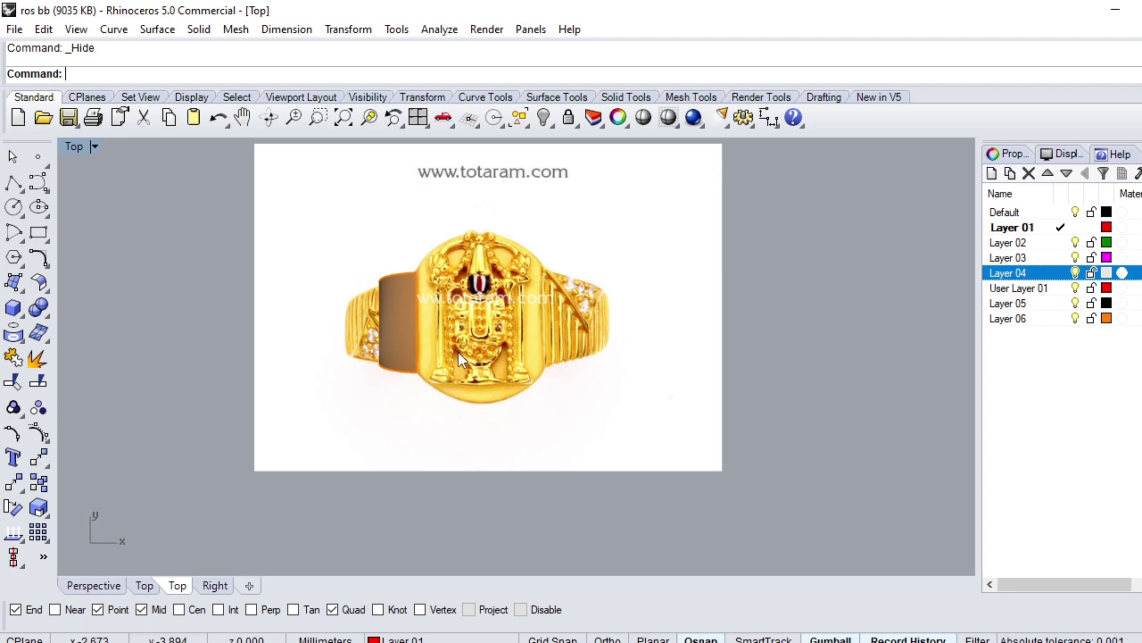
# Step: Extract the brown shank side surface and hide the remaining shank piece
pyautogui.click(37, 357)
pyautogui.click(388, 326)
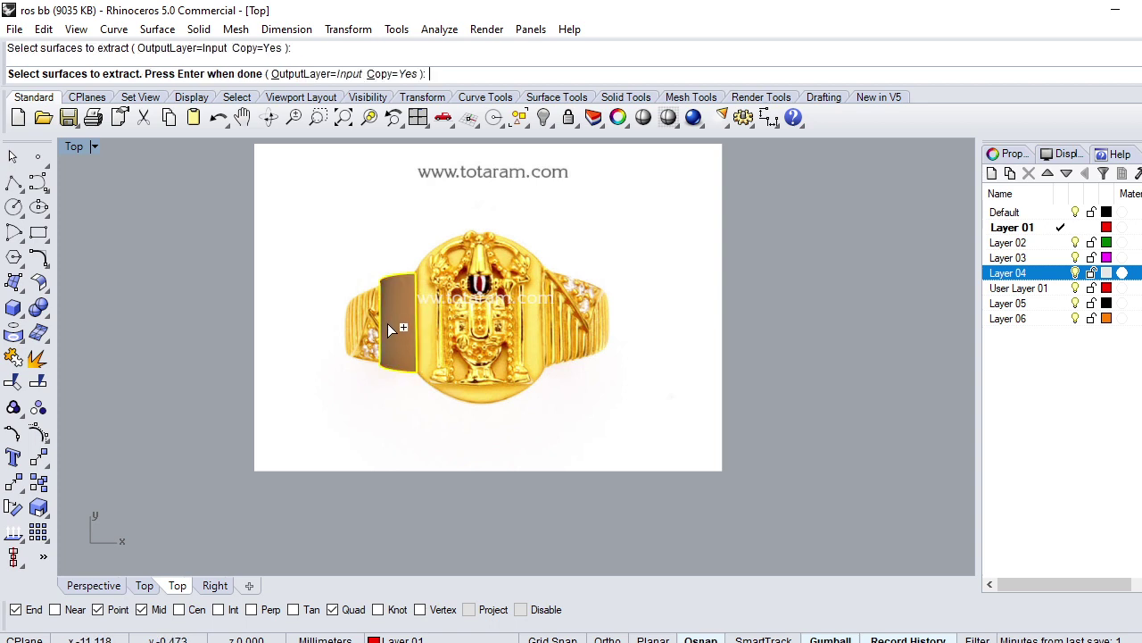
pyautogui.press('Return')
pyautogui.keyDown('shift'); pyautogui.click(388, 323); pyautogui.keyUp('shift')
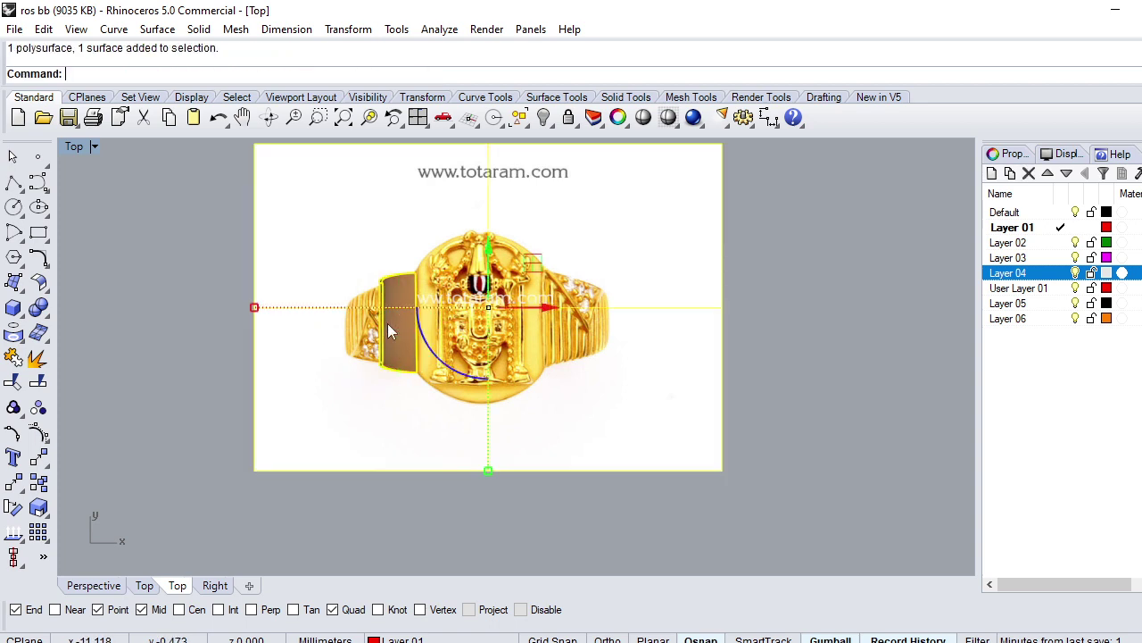
pyautogui.keyDown('ctrl'); pyautogui.click(723, 423); pyautogui.keyUp('ctrl')
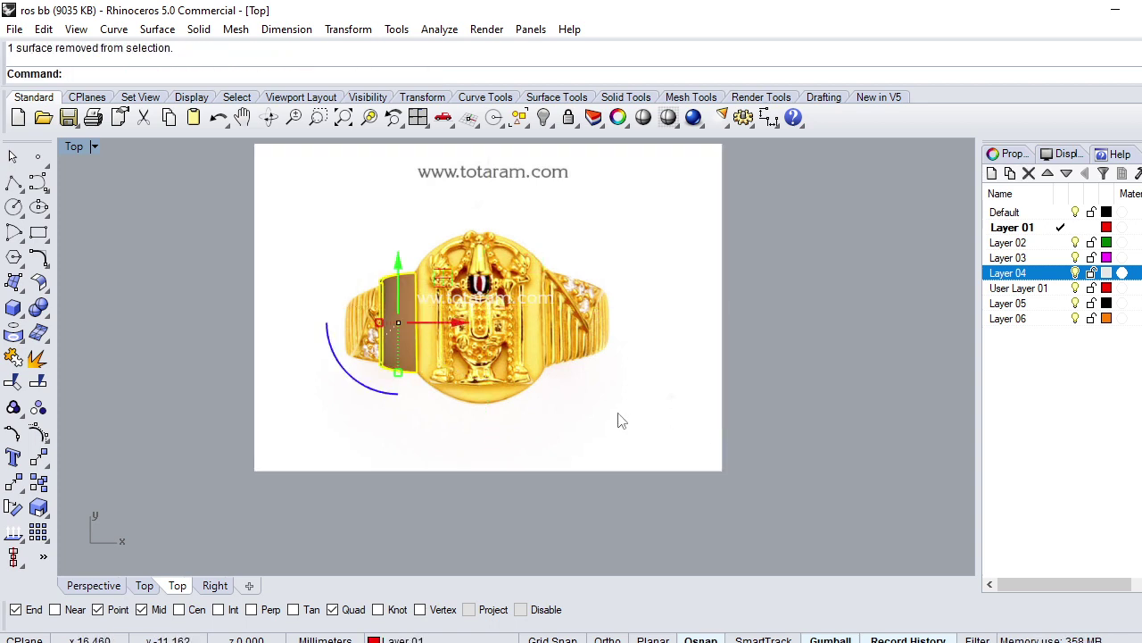
pyautogui.hotkey('ctrl', 'h')
# Step: Lock the reference photo in place
pyautogui.hotkey('ctrl', 'l')
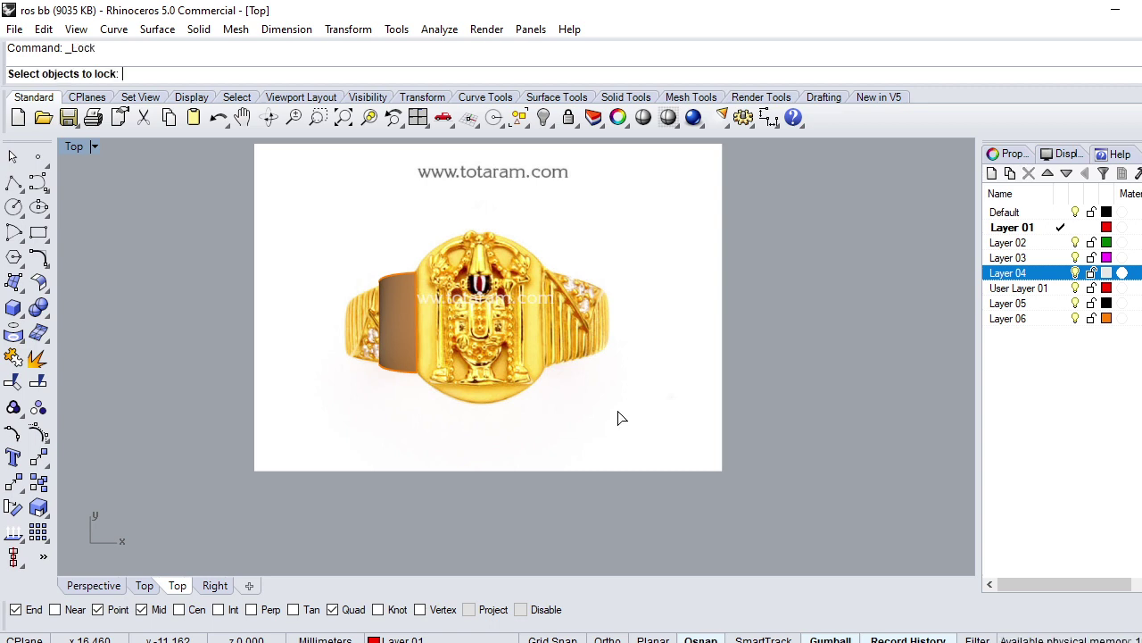
pyautogui.click(381, 370)
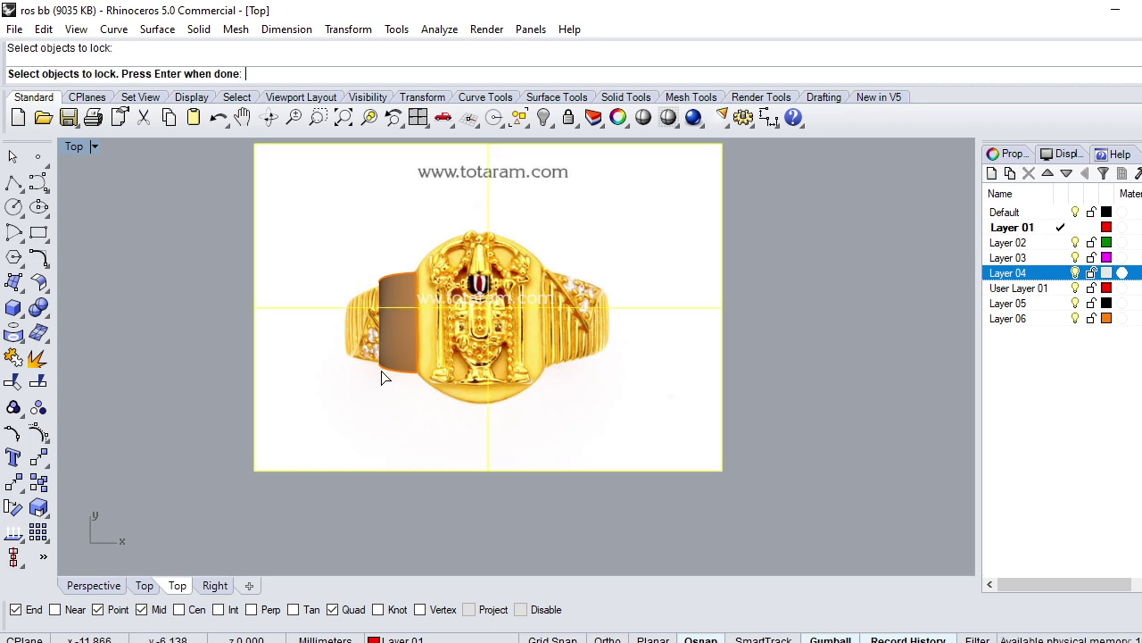
pyautogui.press('Return')
pyautogui.click(655, 286)
pyautogui.hotkey('ctrl', 'l')
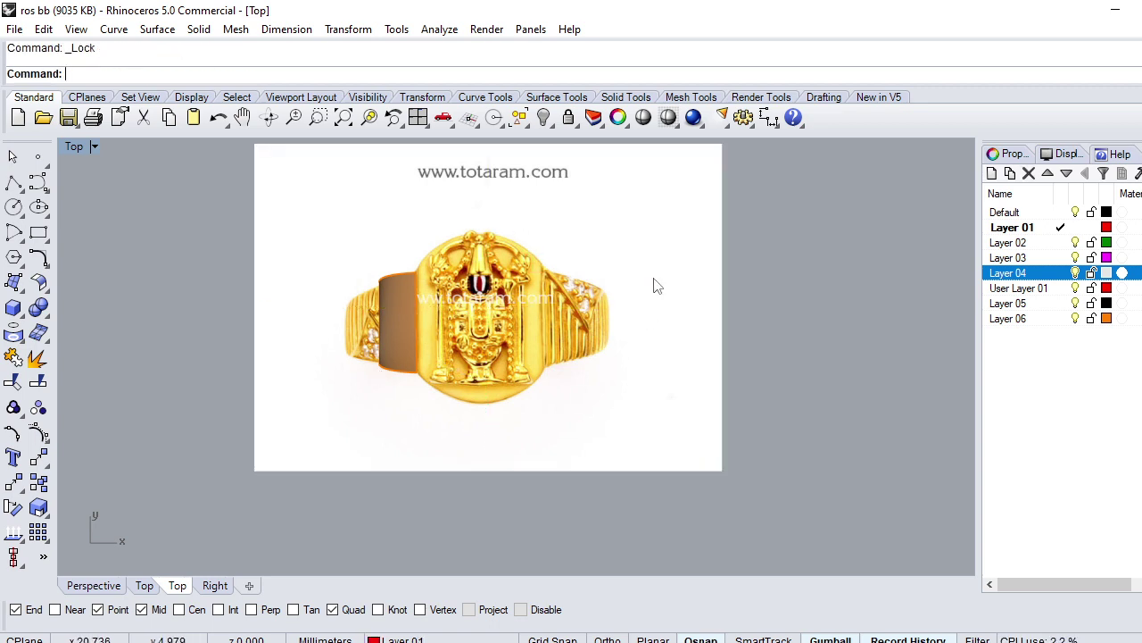
# Step: Select the extracted shank surface in the Perspective view
pyautogui.click(423, 379)
pyautogui.scroll(5, 441, 342)
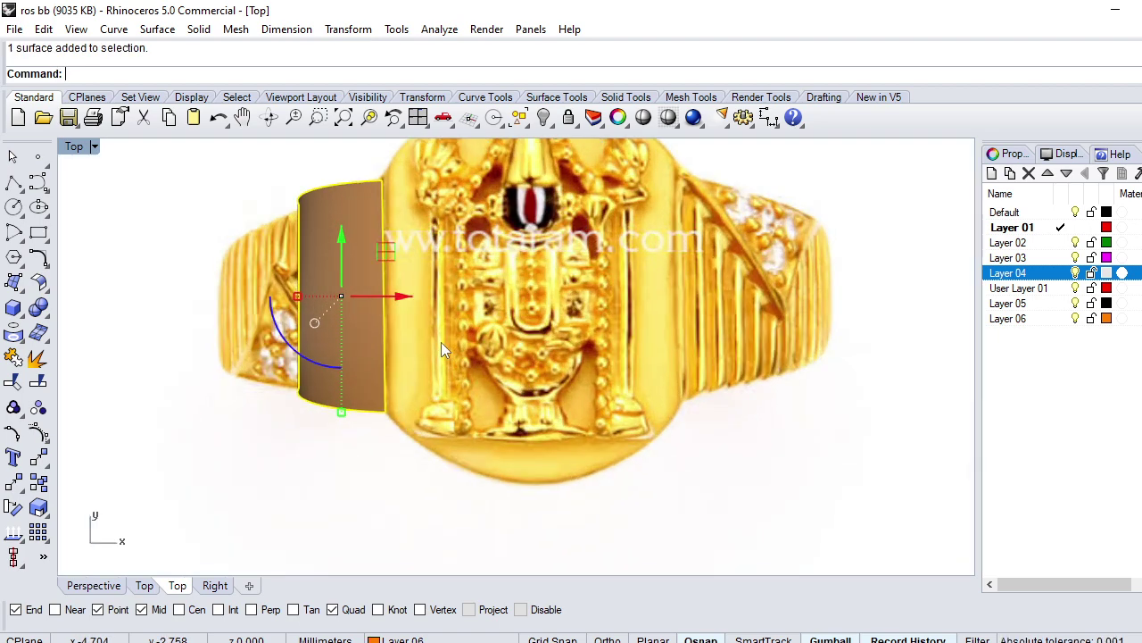
pyautogui.hotkey('ctrl', 'F4')
pyautogui.click(511, 348)
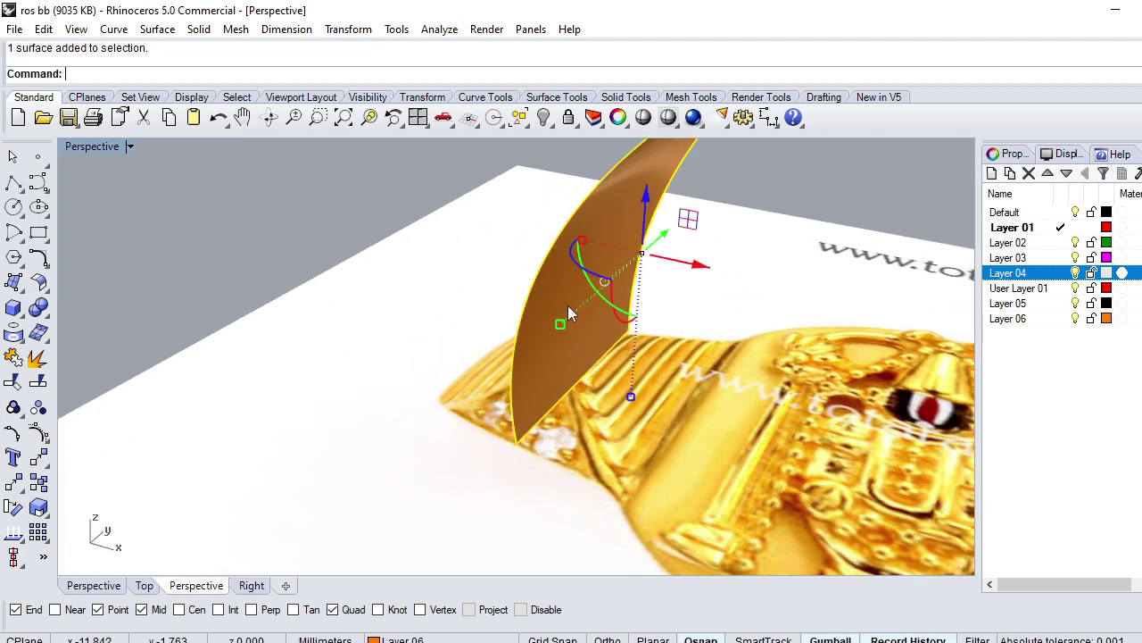
pyautogui.scroll(-2, 536, 384)
pyautogui.scroll(-2, 544, 401)
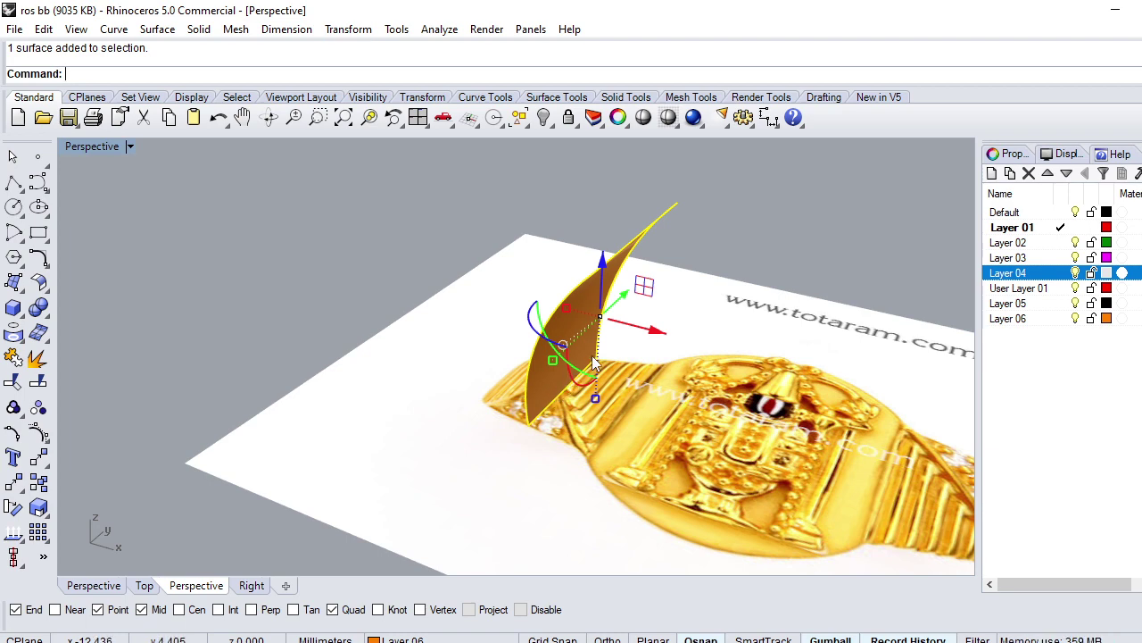
pyautogui.scroll(-1, 618, 441)
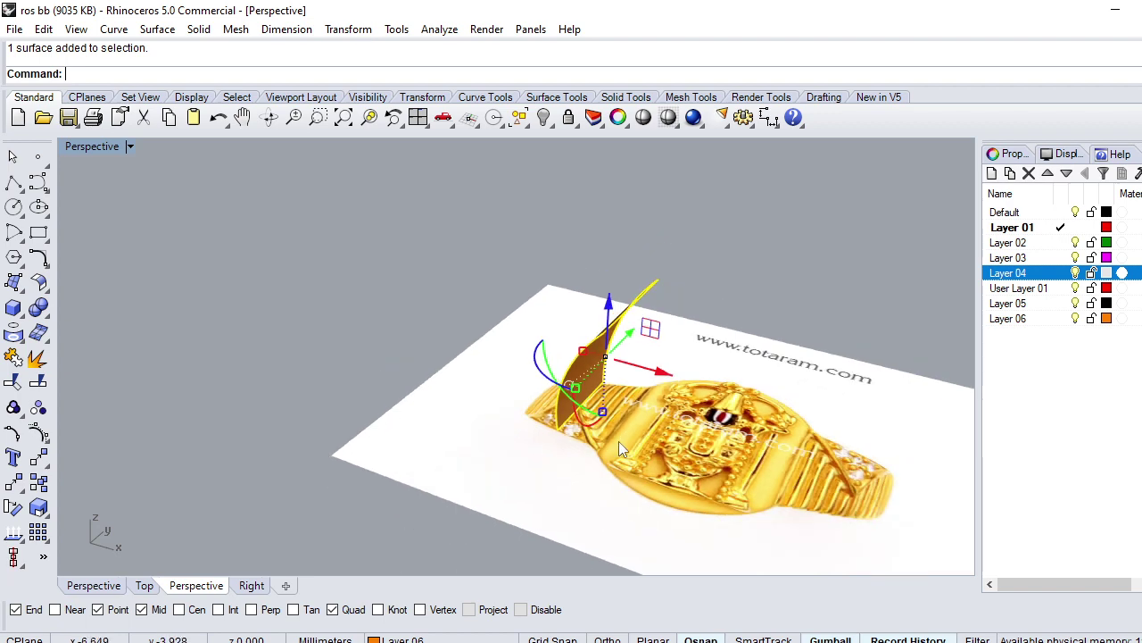
# Step: Smash the selected shank surface flat using the default direction
pyautogui.write('Smash')
pyautogui.press('Return')
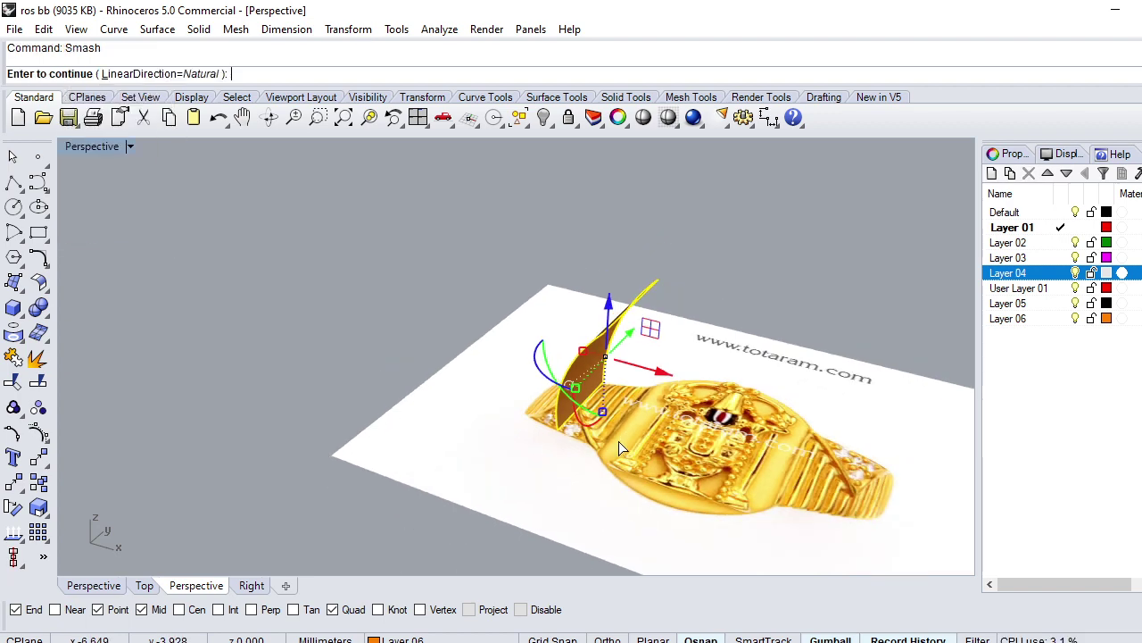
pyautogui.press('Return')
pyautogui.hotkey('ctrl', 'F1')
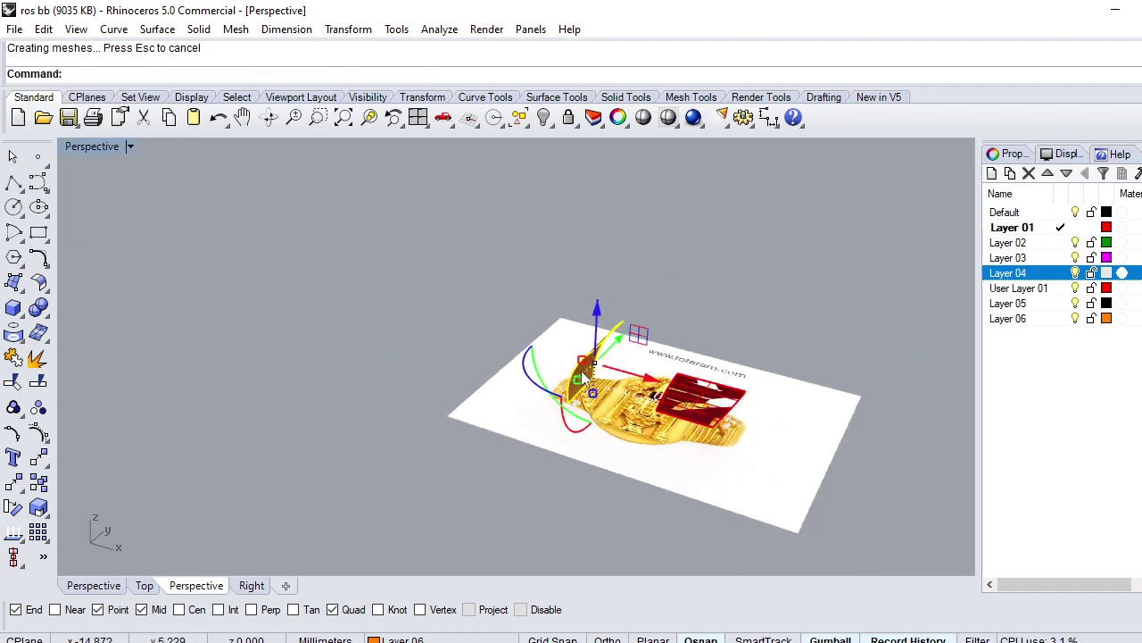
# Step: Move the flat red piece right of the ring and rotate it 42.9°
pyautogui.click(671, 306)
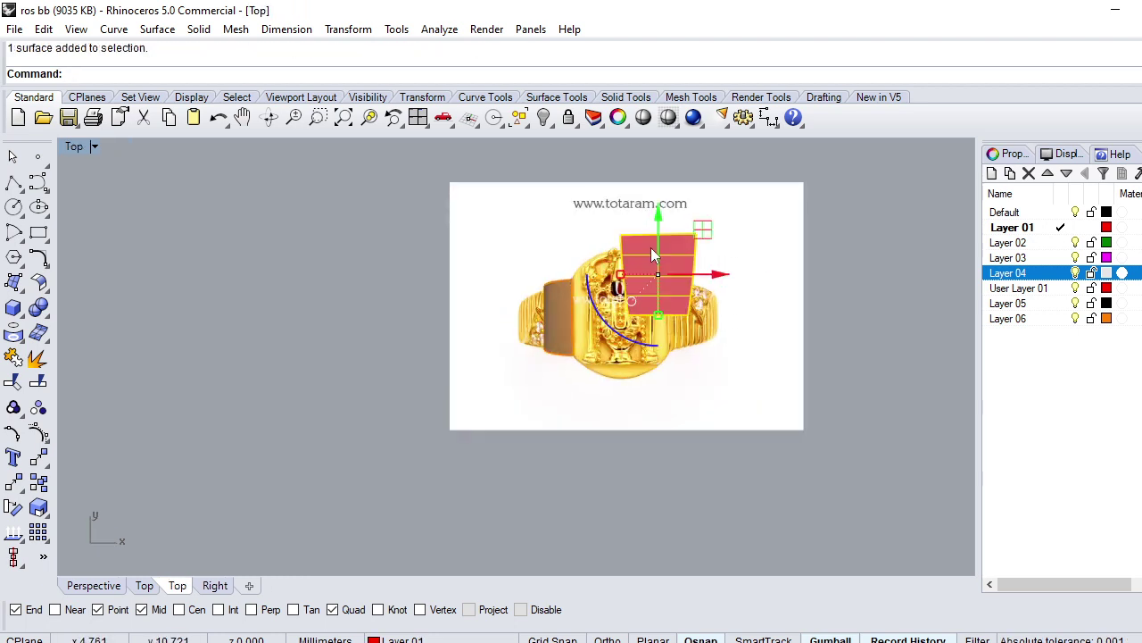
pyautogui.scroll(3, 651, 247)
pyautogui.moveTo(702, 287); pyautogui.dragTo(885, 288)
pyautogui.moveTo(754, 319)
pyautogui.mouseDown()
pyautogui.moveTo(811, 355)
pyautogui.moveTo(879, 290)
pyautogui.mouseUp()
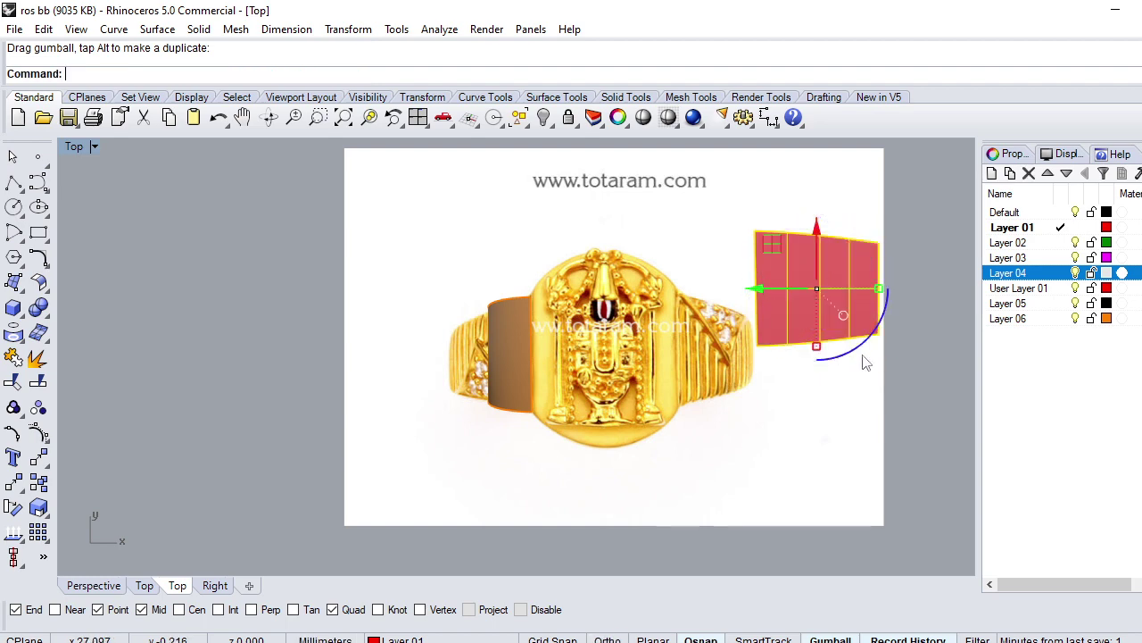
pyautogui.click(618, 117)
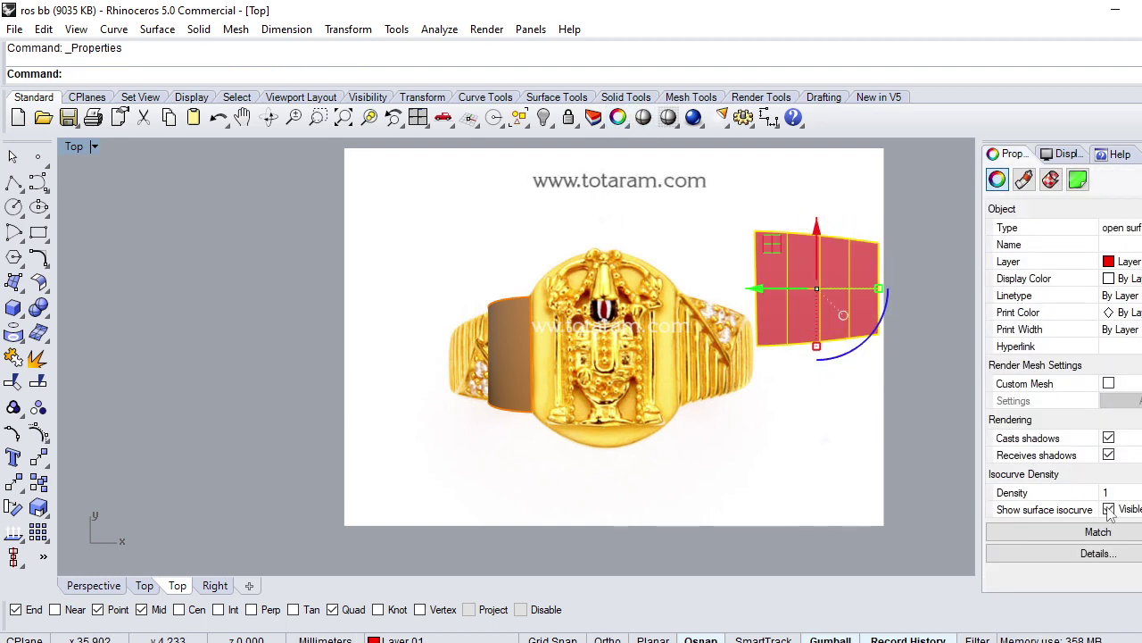
pyautogui.click(854, 492)
pyautogui.scroll(-2, 645, 434)
pyautogui.scroll(3, 679, 367)
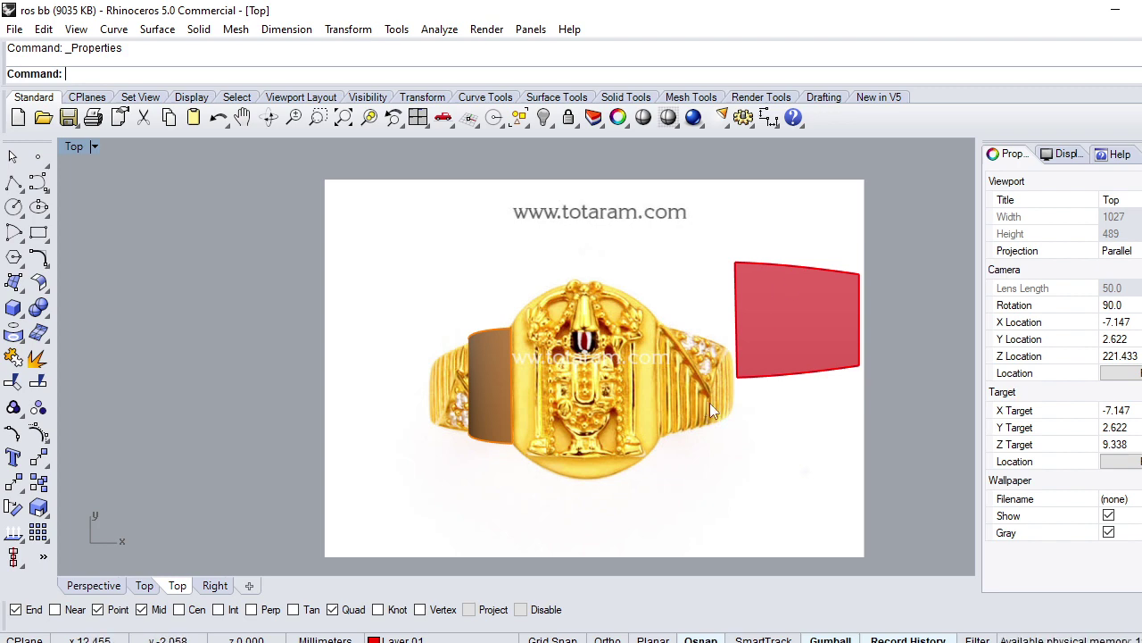
# Step: Draw a vertical centre line on the red patch, from top-edge midpoint to bottom-edge midpoint
pyautogui.scroll(3, 720, 407)
pyautogui.scroll(-3, 659, 438)
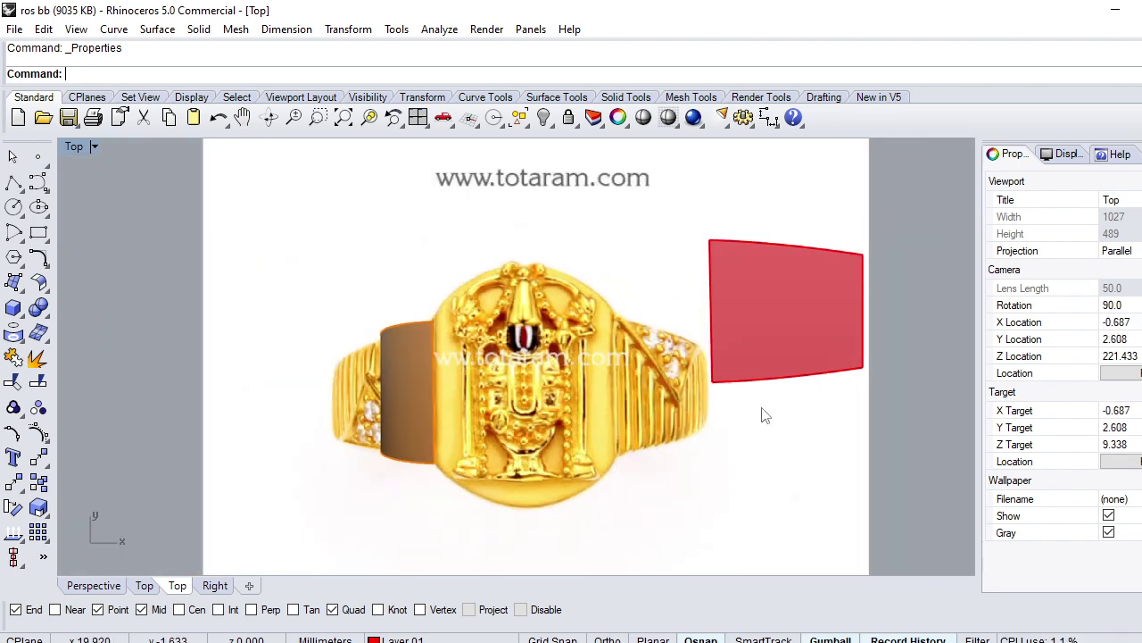
pyautogui.write('line')
pyautogui.press('Return')
pyautogui.click(787, 249)
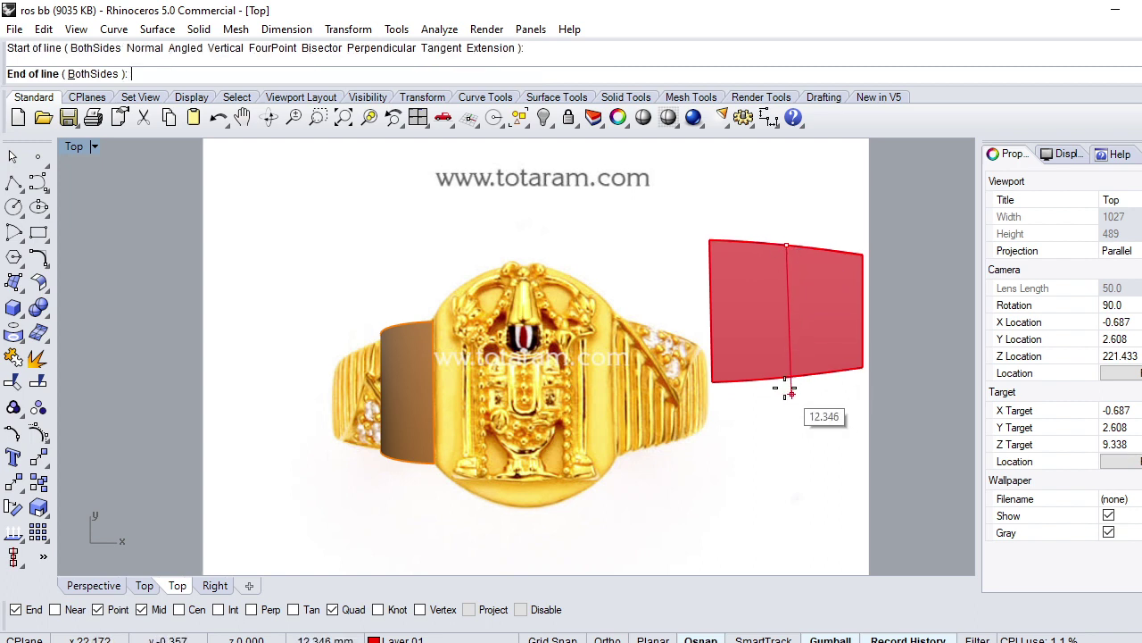
pyautogui.click(788, 382)
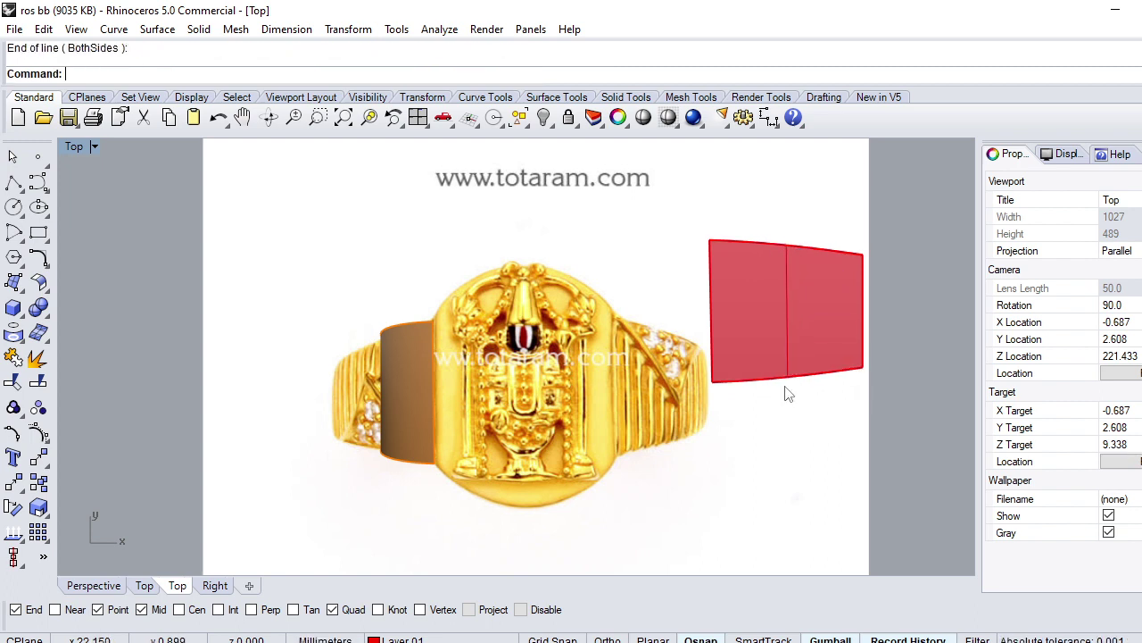
# Step: Draw a diagonal from the top-left corner to the centre line's midpoint, then a line up to the top edge
pyautogui.rightClick(760, 340)
pyautogui.click(709, 241)
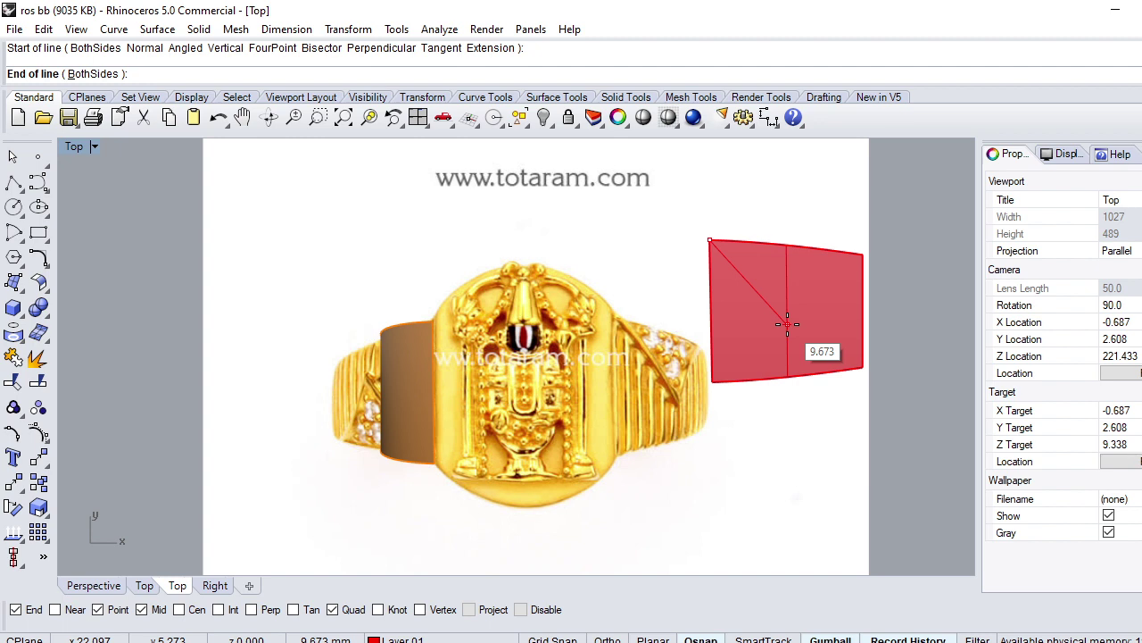
pyautogui.click(787, 325)
pyautogui.press('Return')
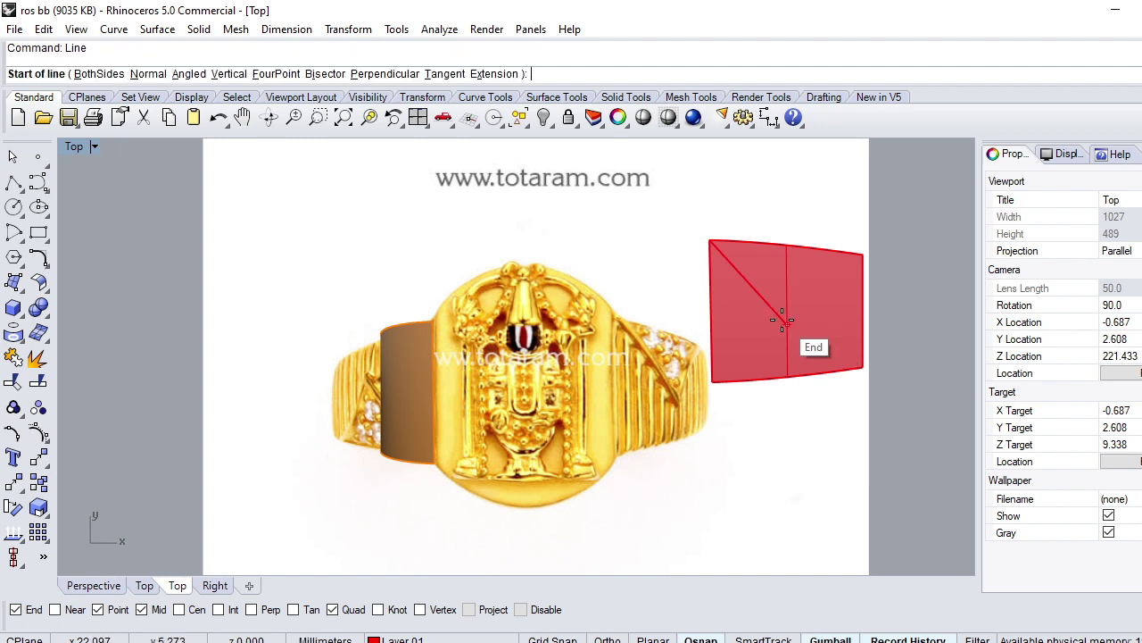
pyautogui.click(784, 321)
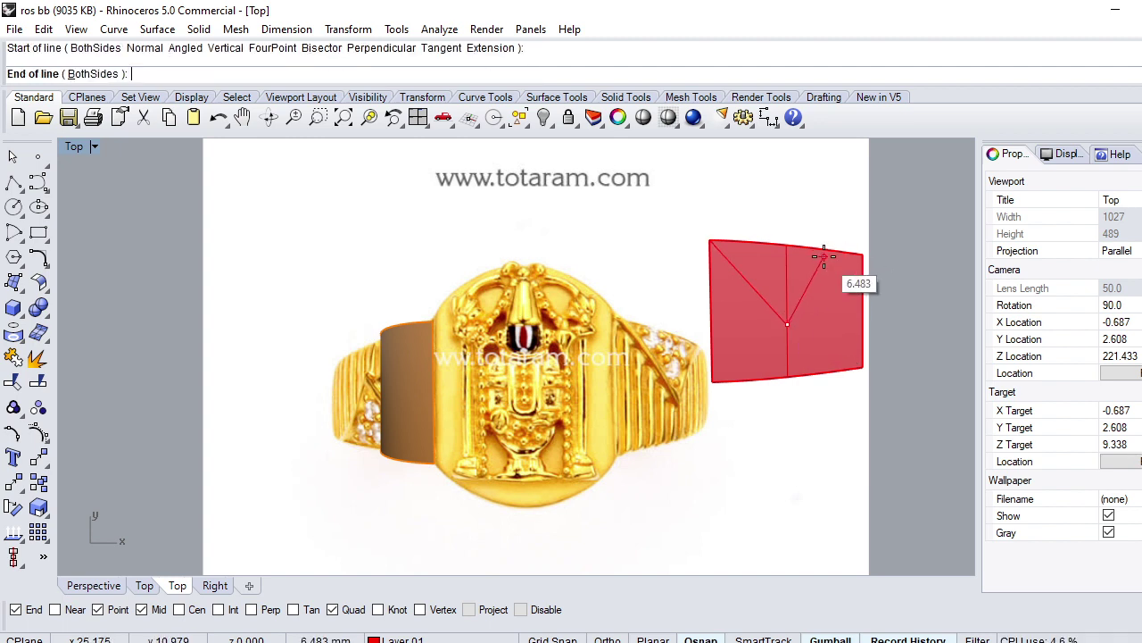
pyautogui.scroll(2, 823, 257)
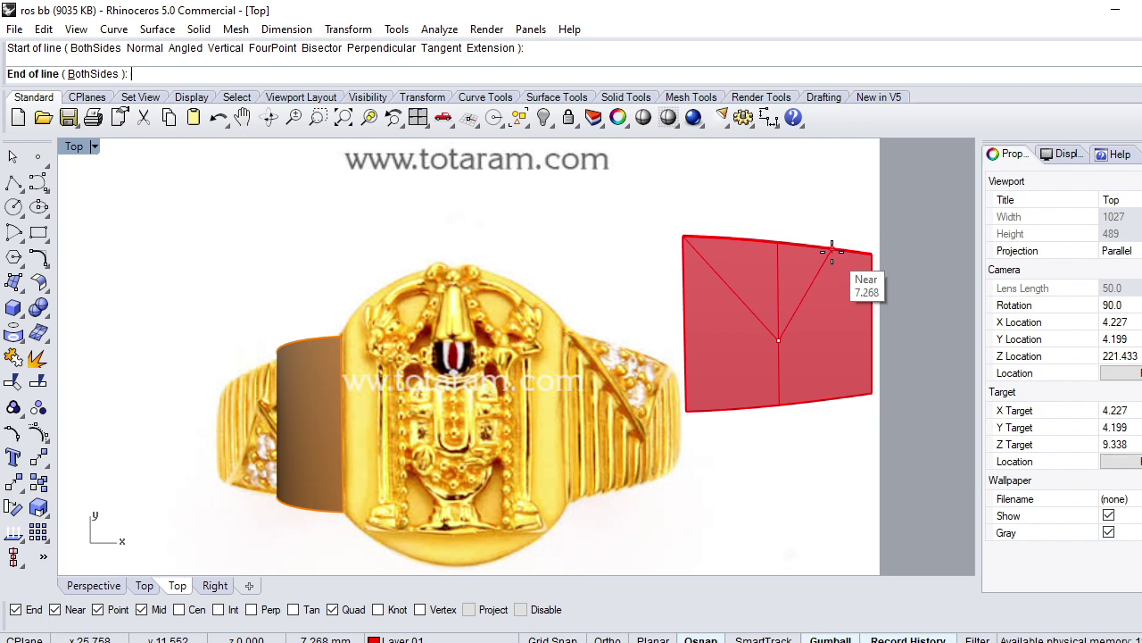
pyautogui.click(831, 253)
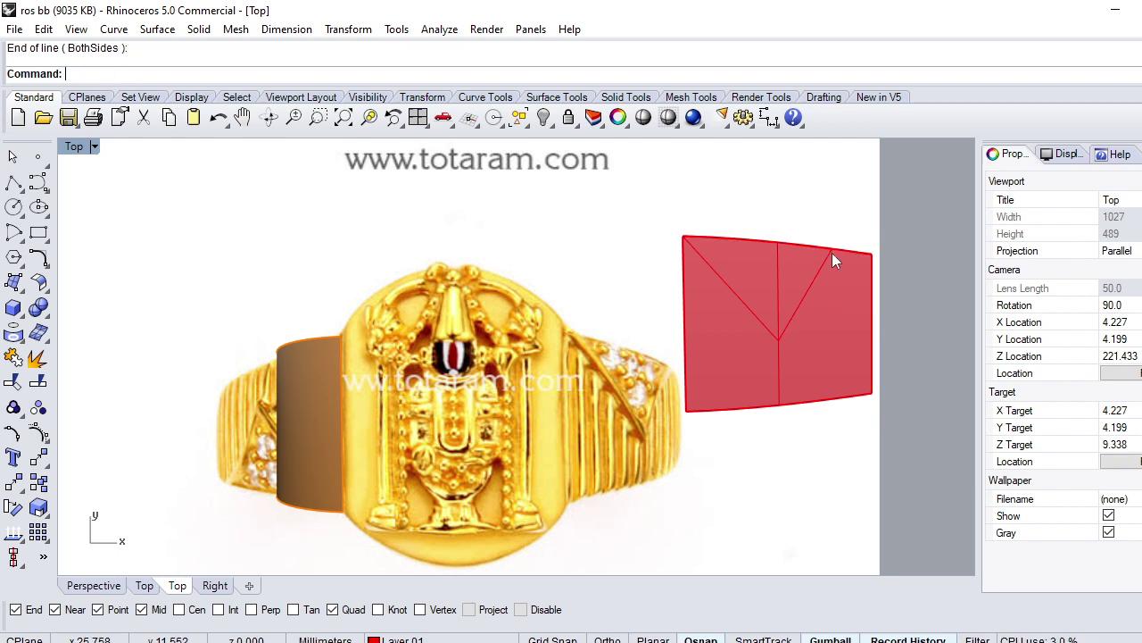
pyautogui.click(13, 215)
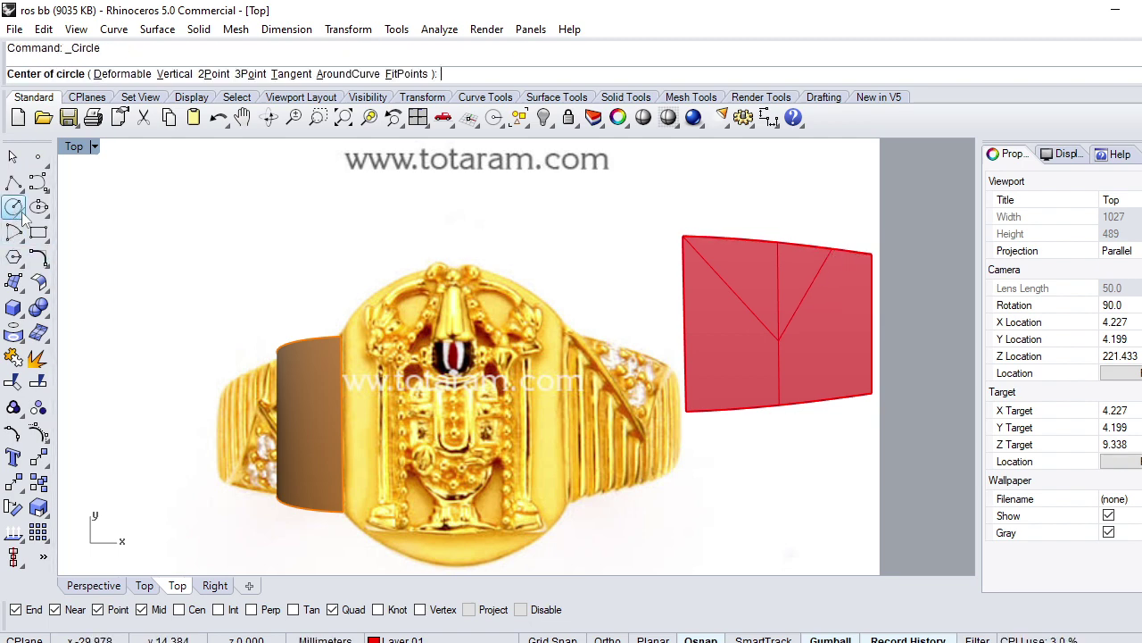
pyautogui.scroll(3, 758, 300)
pyautogui.click(740, 259)
pyautogui.write('1')
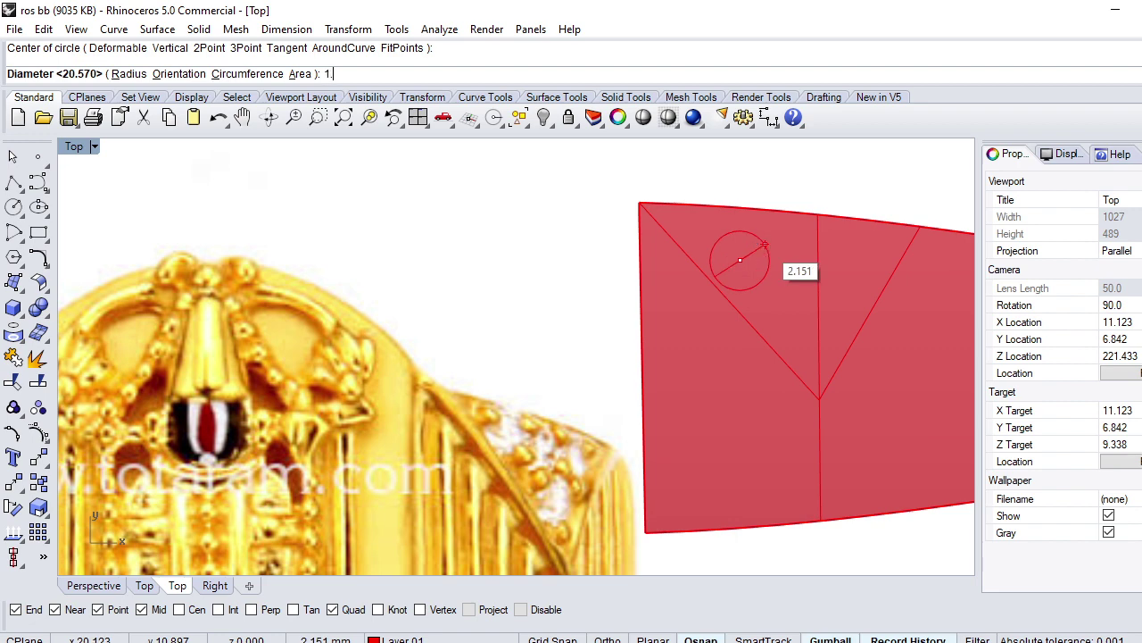
pyautogui.write('.3')
pyautogui.press('Return')
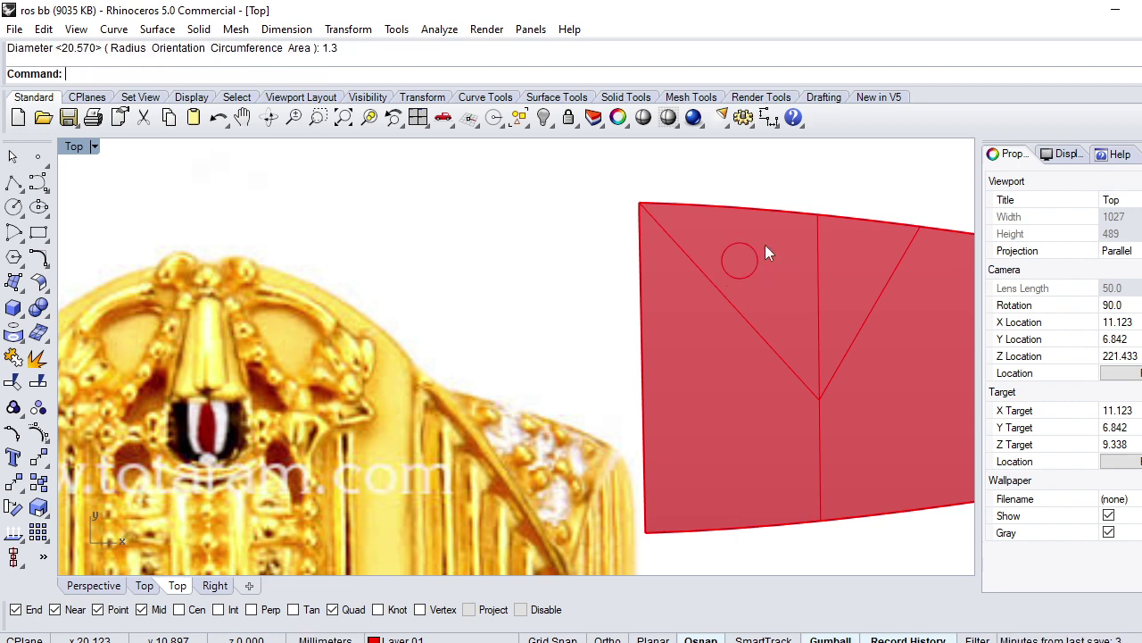
pyautogui.hotkey('ctrl', 'z')
pyautogui.scroll(-1, 698, 296)
pyautogui.scroll(-1, 741, 314)
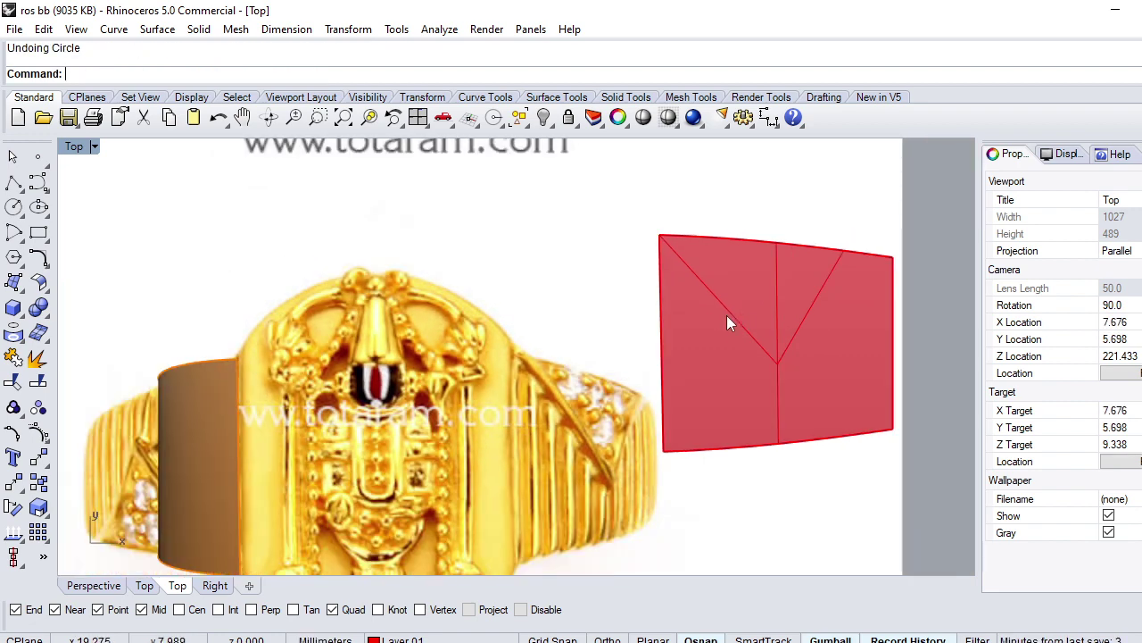
pyautogui.click(738, 318)
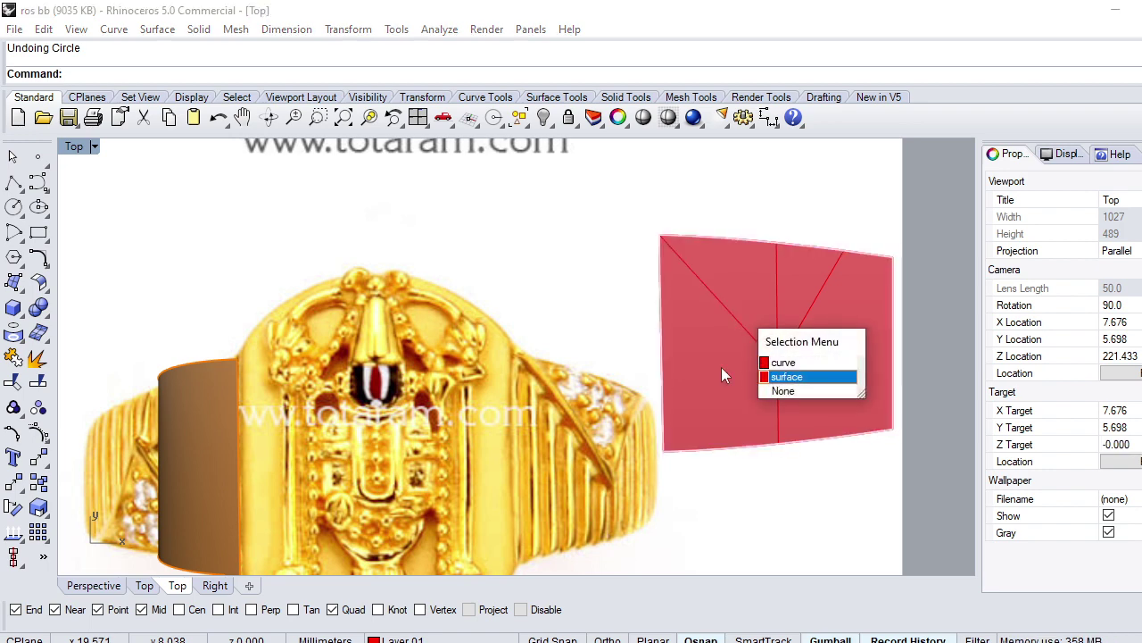
pyautogui.press('Return')
pyautogui.scroll(2, 805, 360)
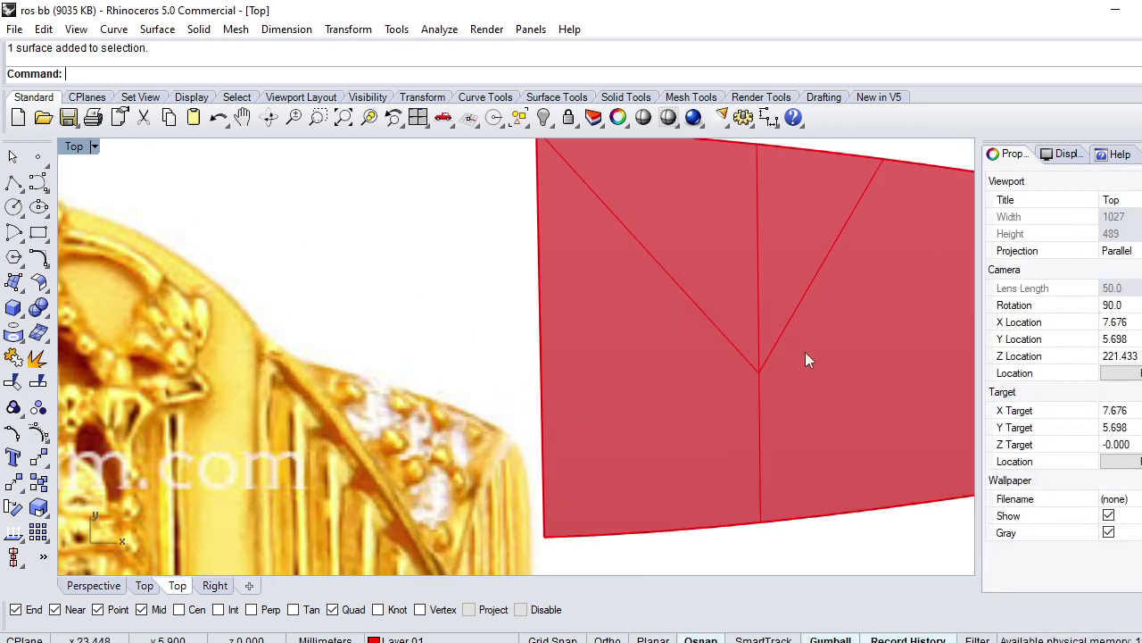
pyautogui.moveTo(806, 360)
pyautogui.mouseDown()
pyautogui.moveTo(700, 400)
pyautogui.moveTo(715, 389)
pyautogui.mouseUp()
pyautogui.hotkey('ctrl', 'z')
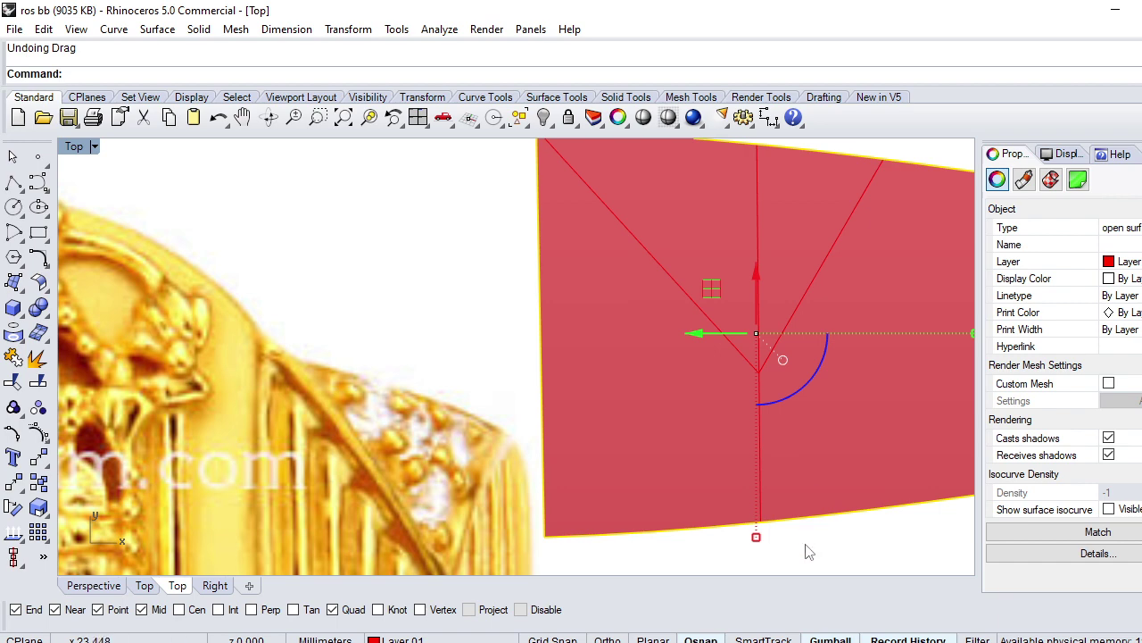
pyautogui.moveTo(808, 552); pyautogui.dragTo(731, 477)
pyautogui.keyDown('ctrl'); pyautogui.click(711, 443); pyautogui.keyUp('ctrl')
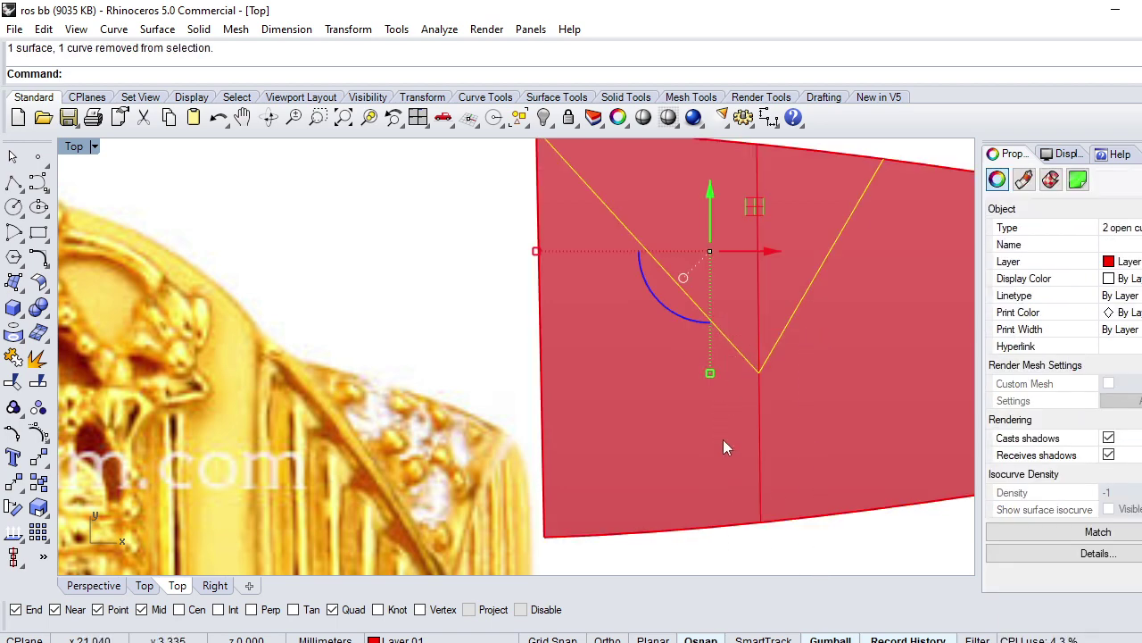
pyautogui.press('F10')
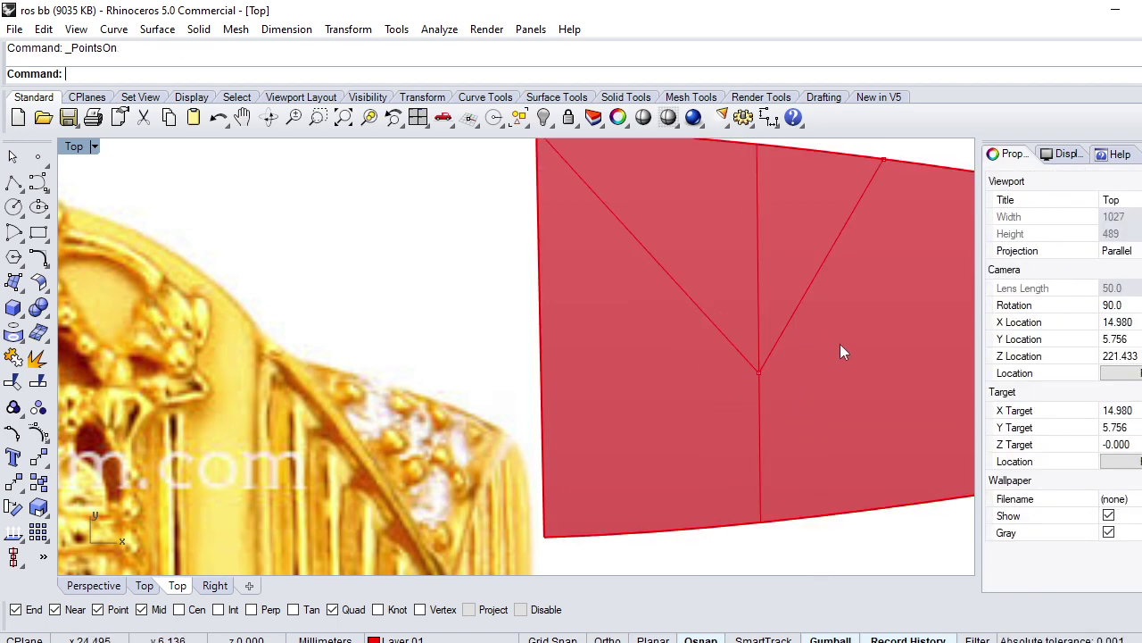
pyautogui.click(838, 344)
pyautogui.press('Escape')
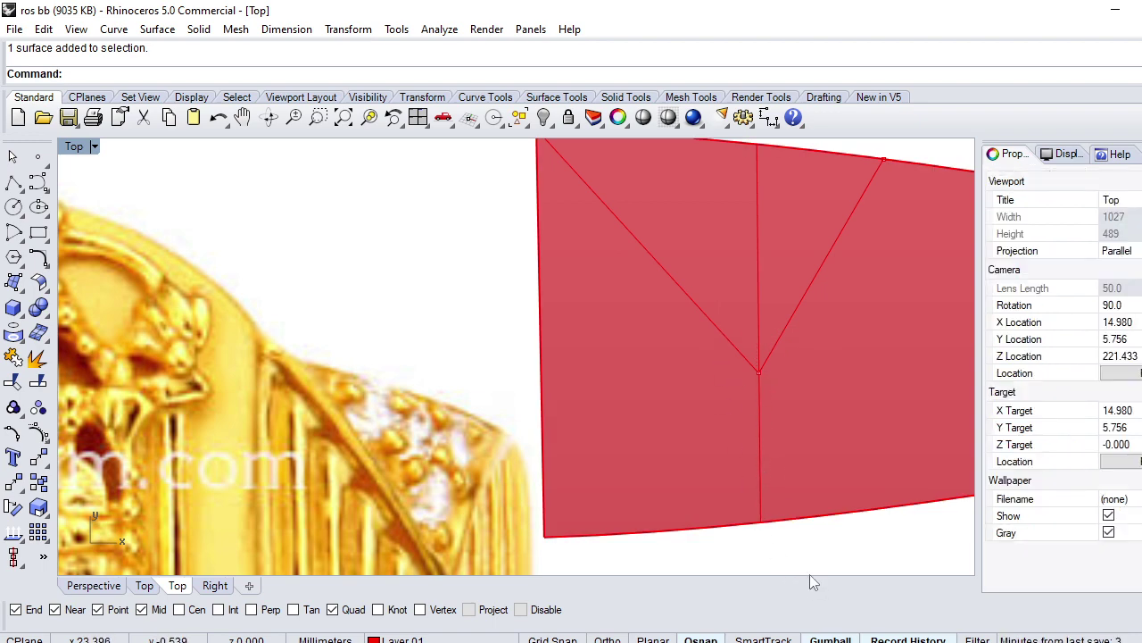
pyautogui.scroll(-4, 703, 365)
pyautogui.click(764, 422)
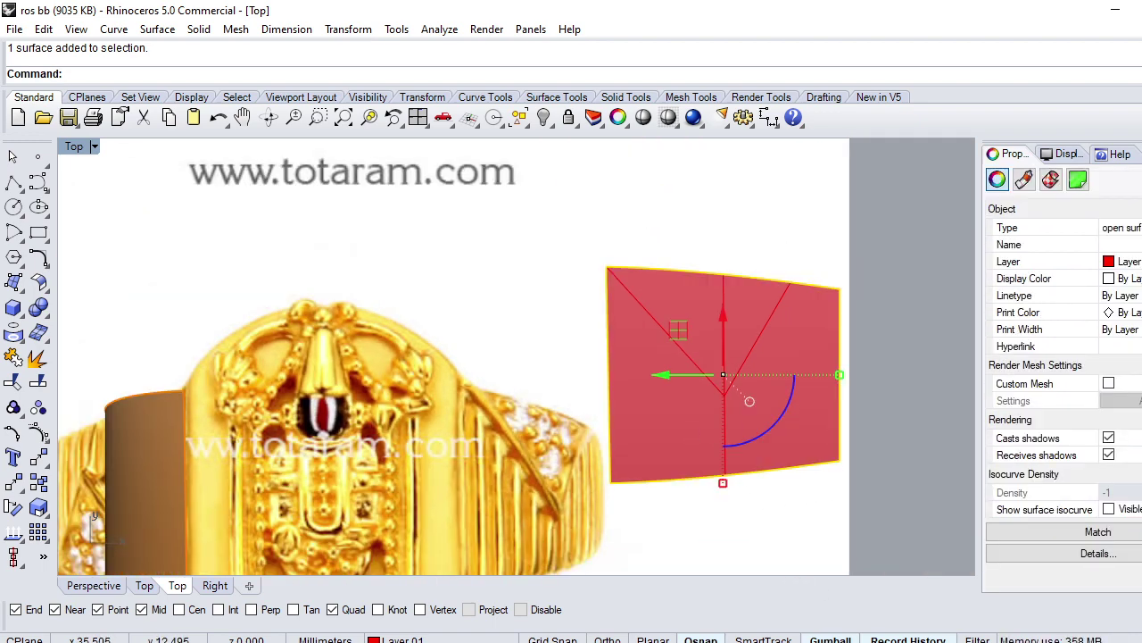
# Step: Make Layer 01 current and try selecting the lines on the patch
pyautogui.click(1109, 261)
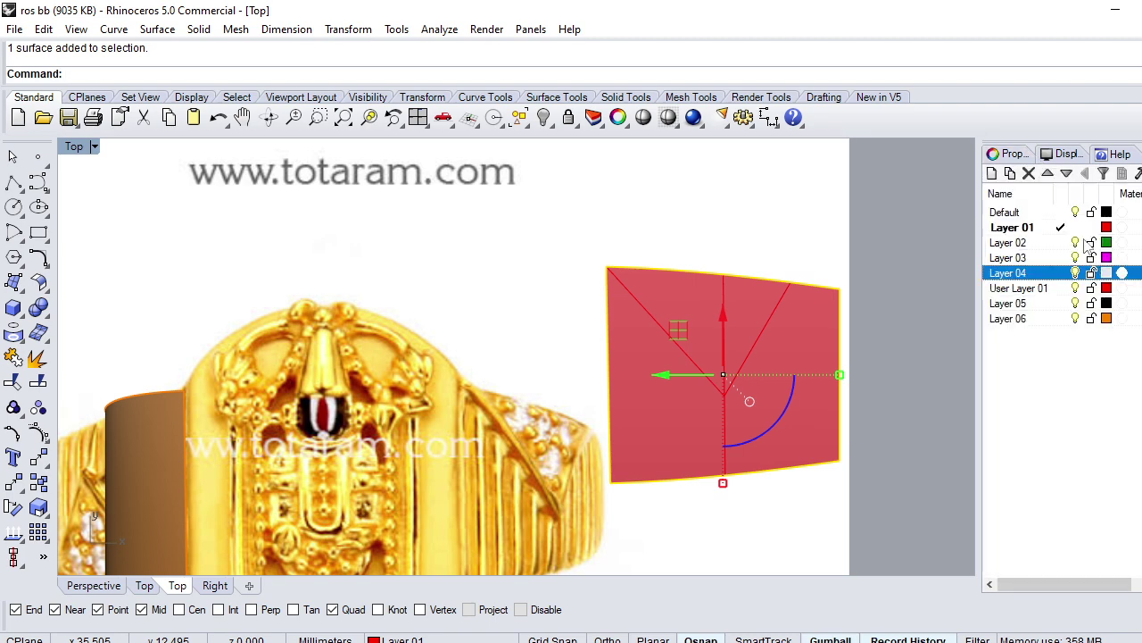
pyautogui.doubleClick(1031, 289)
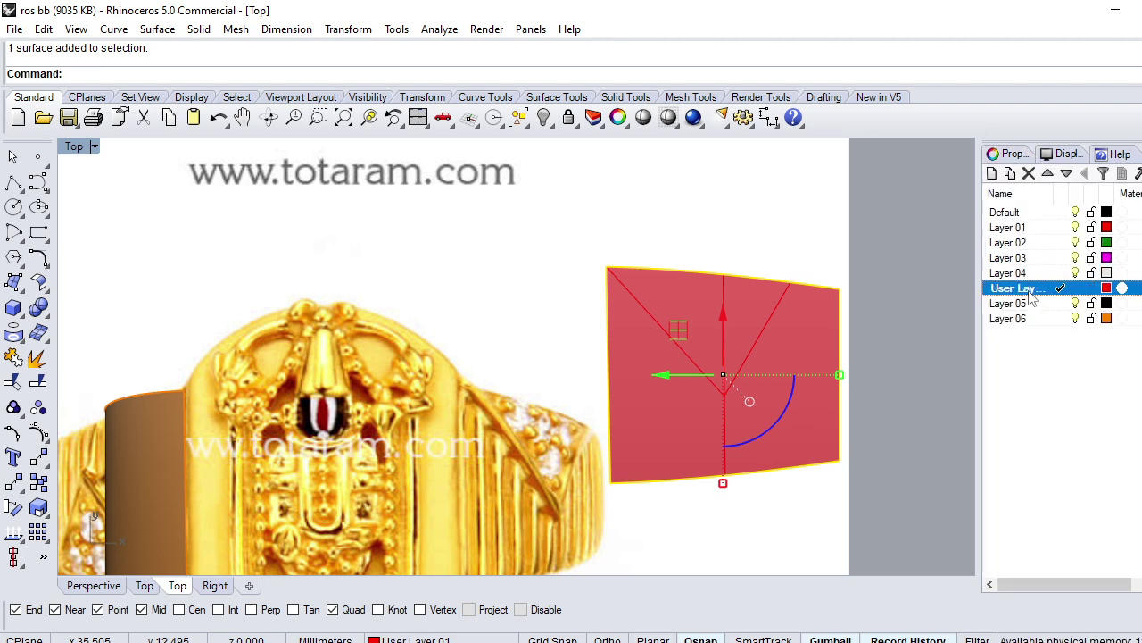
pyautogui.click(1082, 230)
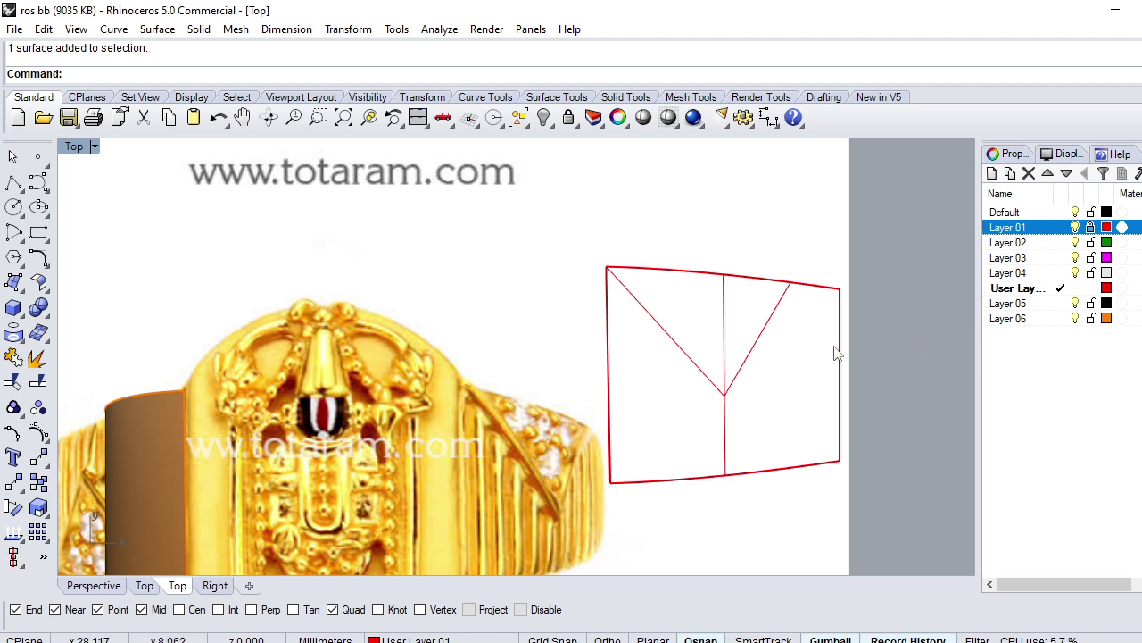
pyautogui.moveTo(778, 371); pyautogui.dragTo(692, 416)
pyautogui.scroll(-3, 730, 428)
pyautogui.press('F10')
pyautogui.press('Escape')
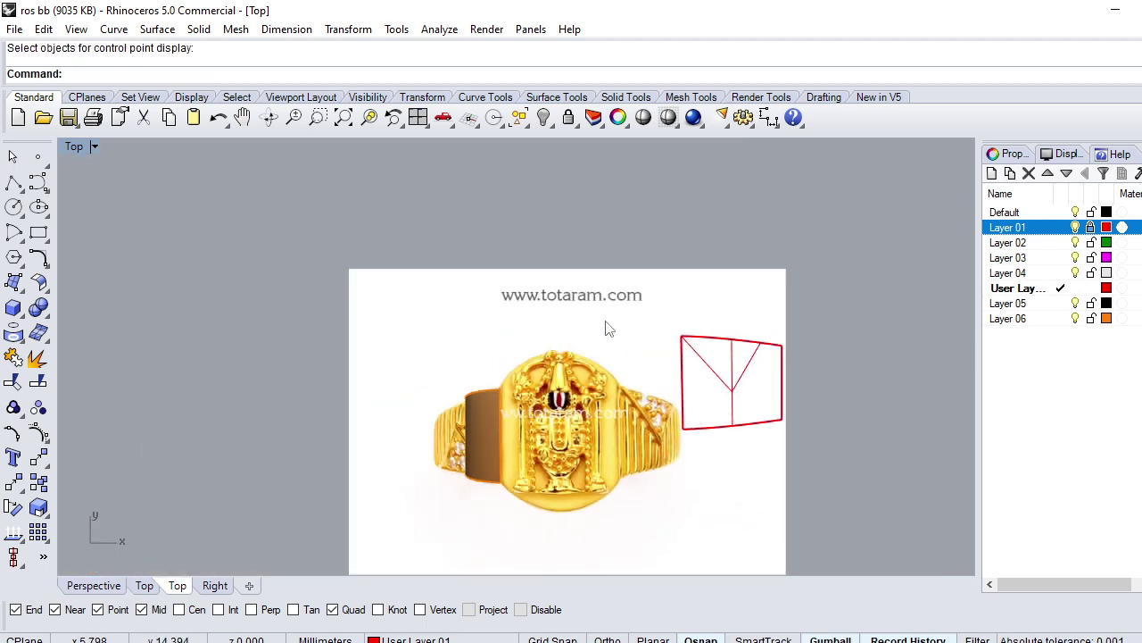
pyautogui.scroll(5, 723, 386)
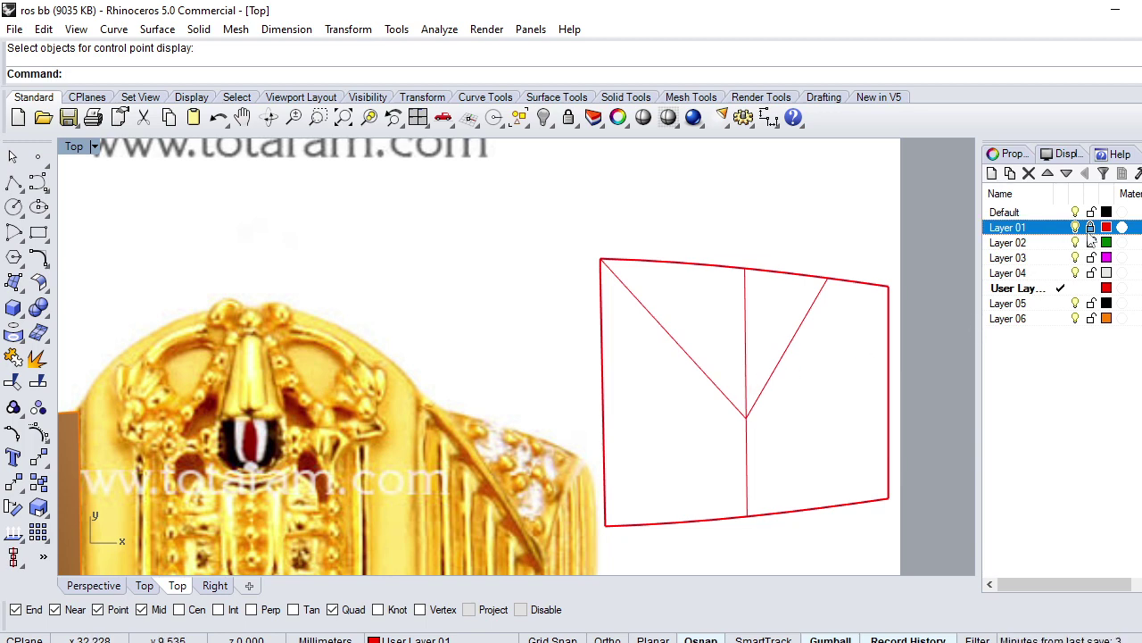
pyautogui.scroll(3, 749, 401)
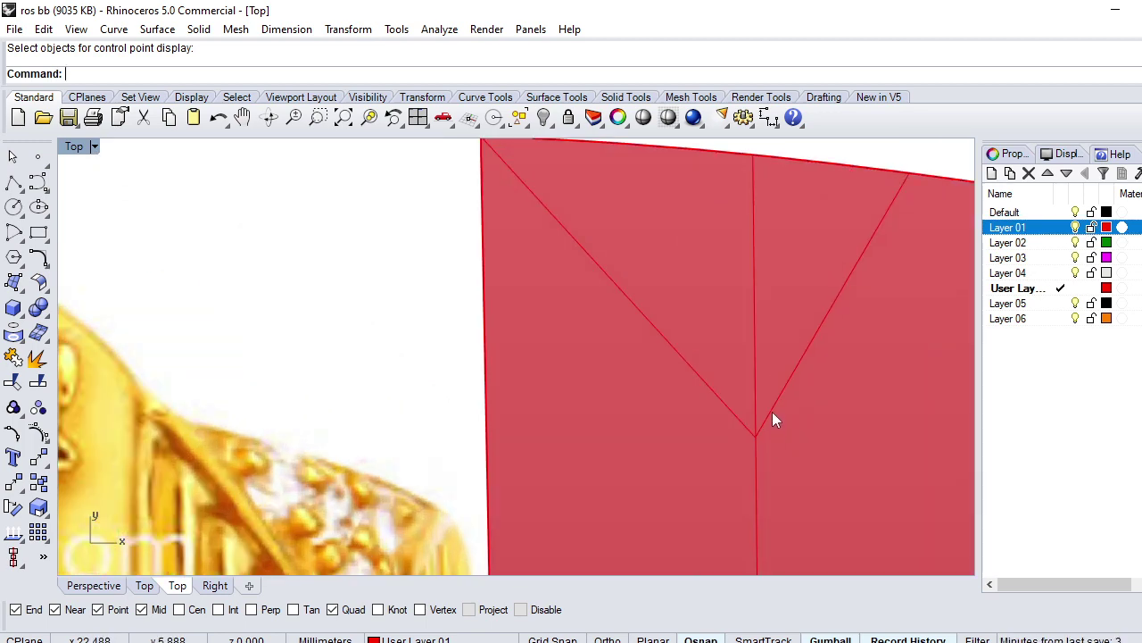
# Step: Move the red patch surface onto Layer 03
pyautogui.click(772, 413)
pyautogui.click(830, 457)
pyautogui.click(812, 468)
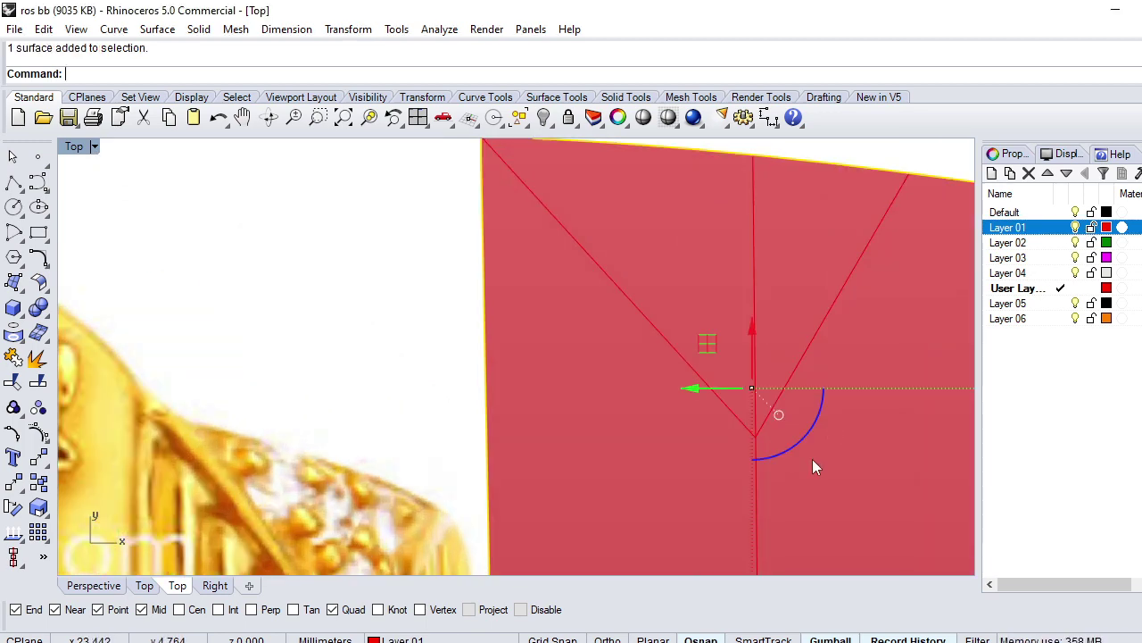
pyautogui.click(1007, 257)
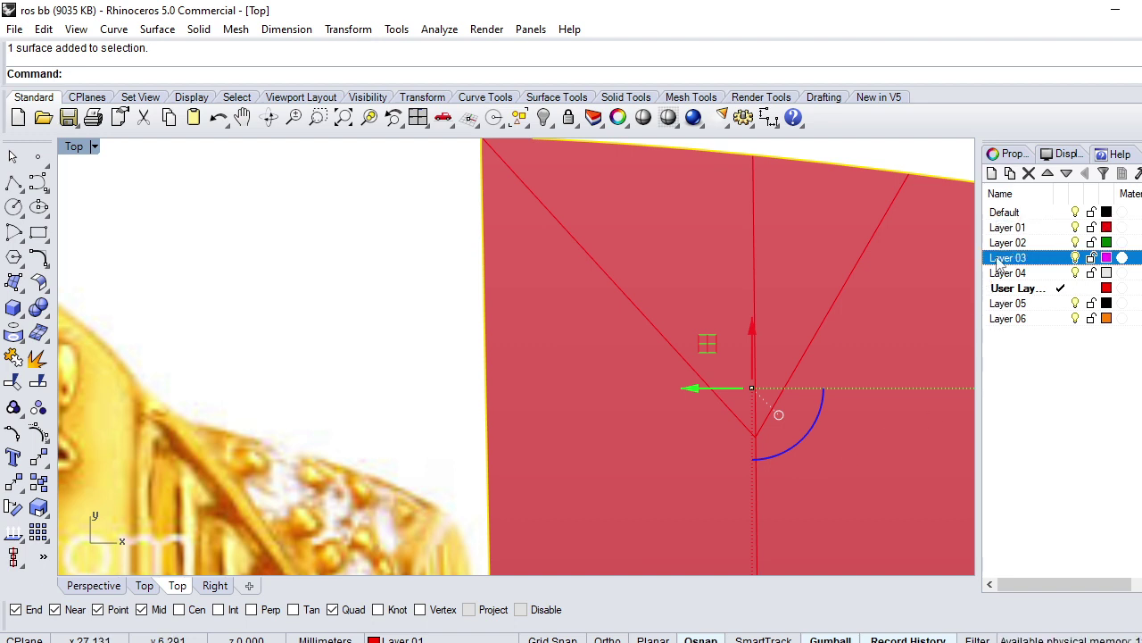
pyautogui.rightClick(1000, 257)
pyautogui.click(1062, 569)
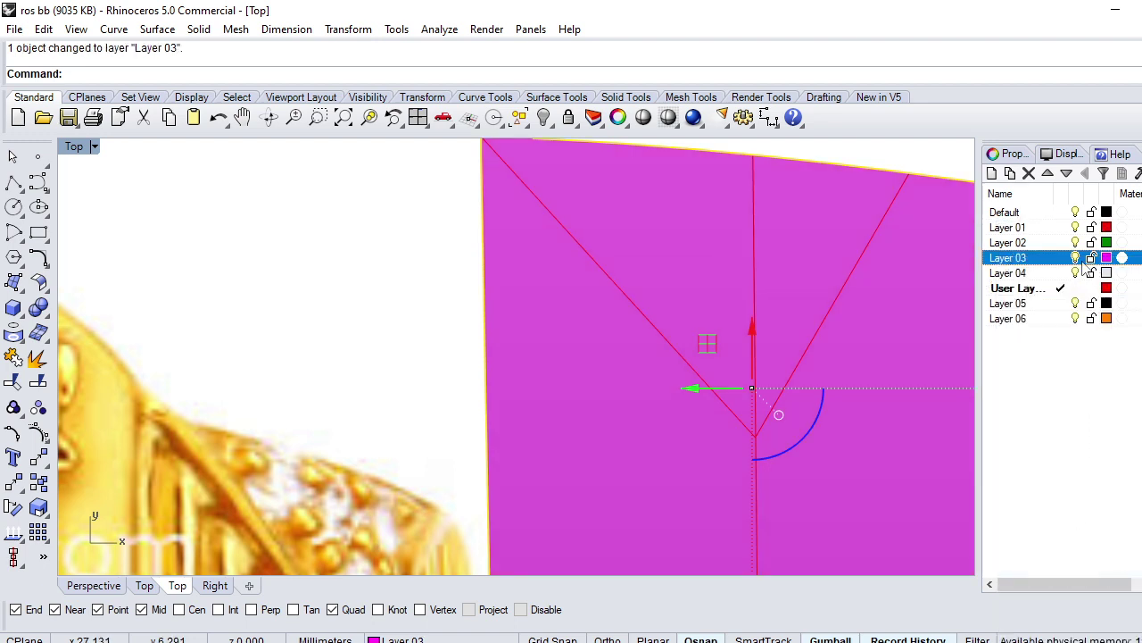
pyautogui.press('Escape')
# Step: Show control points on the V lines and drag the V's bottom point upward
pyautogui.moveTo(848, 395); pyautogui.dragTo(710, 451)
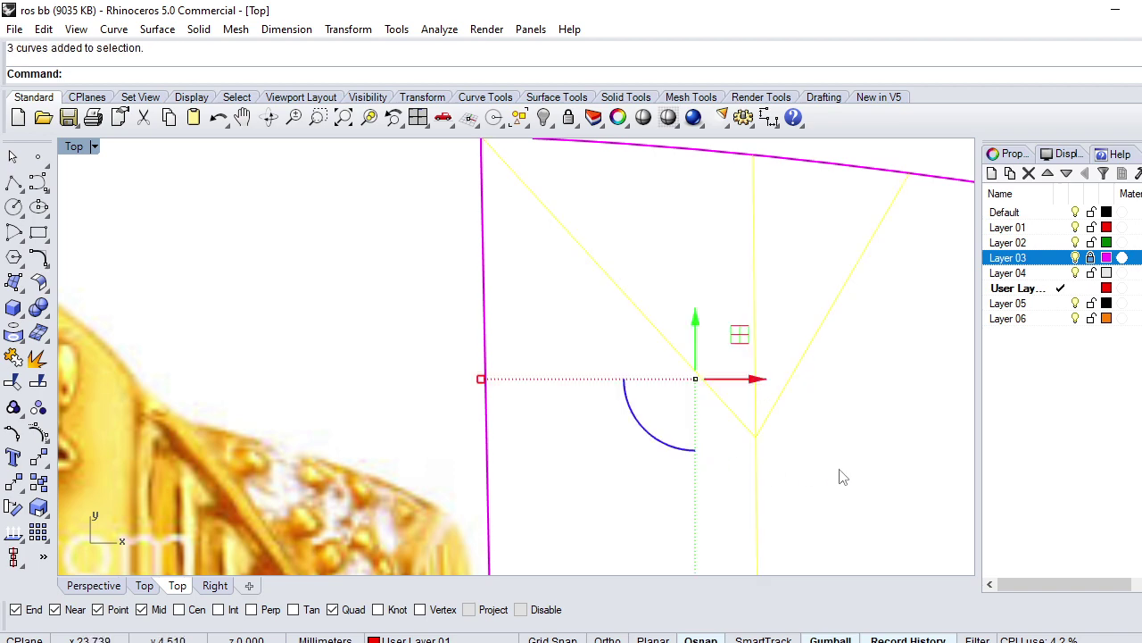
pyautogui.keyDown('ctrl'); pyautogui.moveTo(841, 474); pyautogui.dragTo(725, 522); pyautogui.keyUp('ctrl')
pyautogui.press('F10')
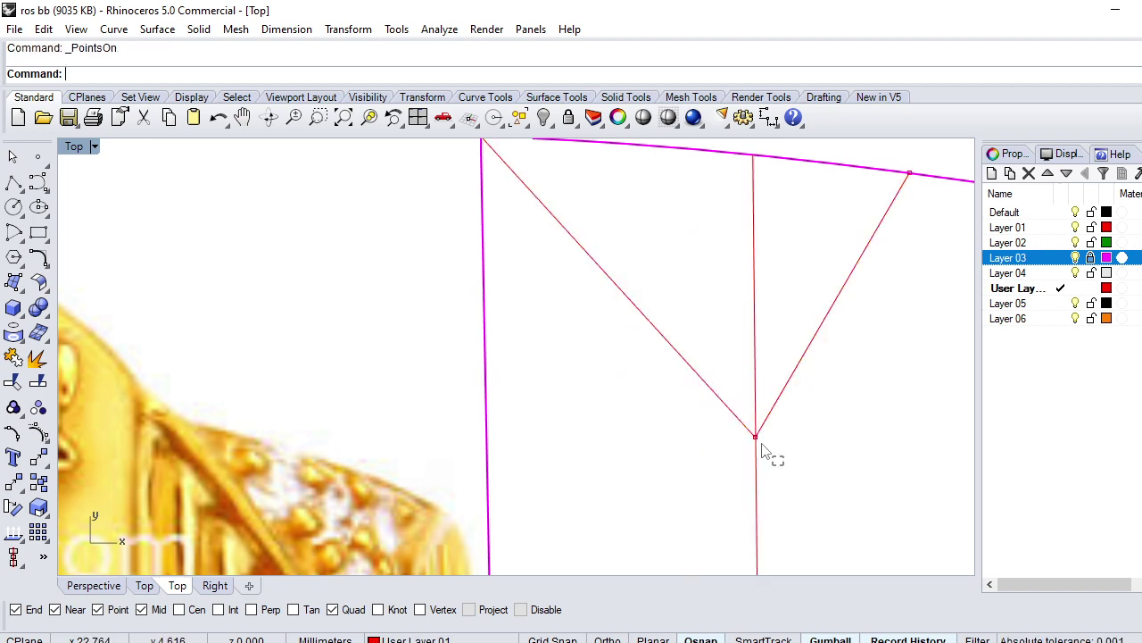
pyautogui.moveTo(765, 453); pyautogui.dragTo(754, 400)
pyautogui.moveTo(755, 343); pyautogui.dragTo(755, 308)
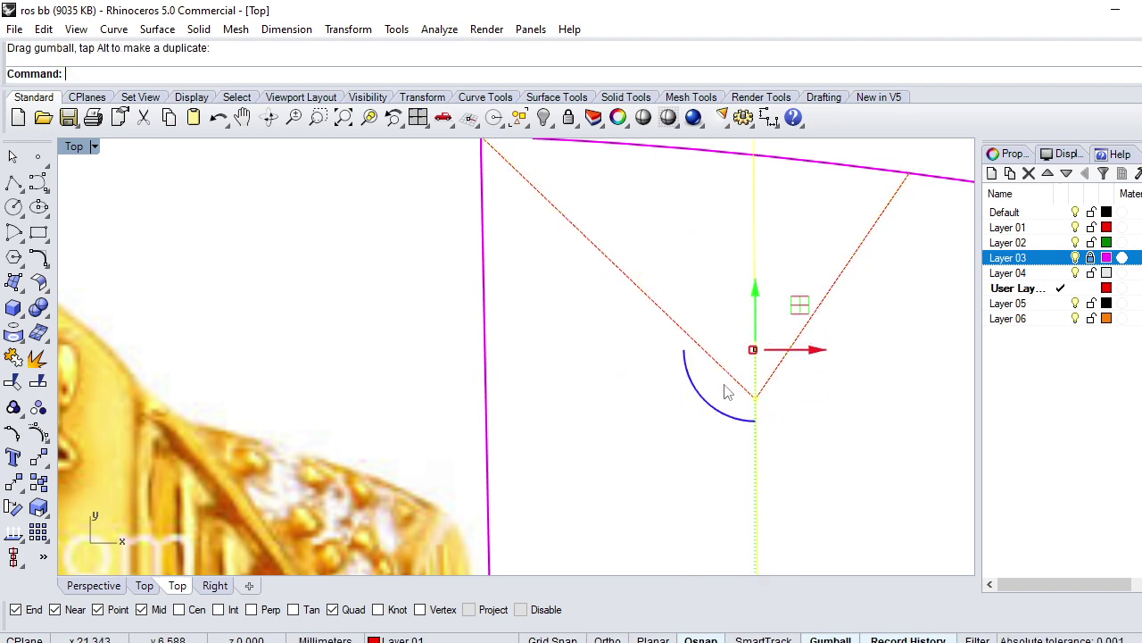
pyautogui.scroll(-3, 714, 390)
pyautogui.scroll(-3, 714, 390)
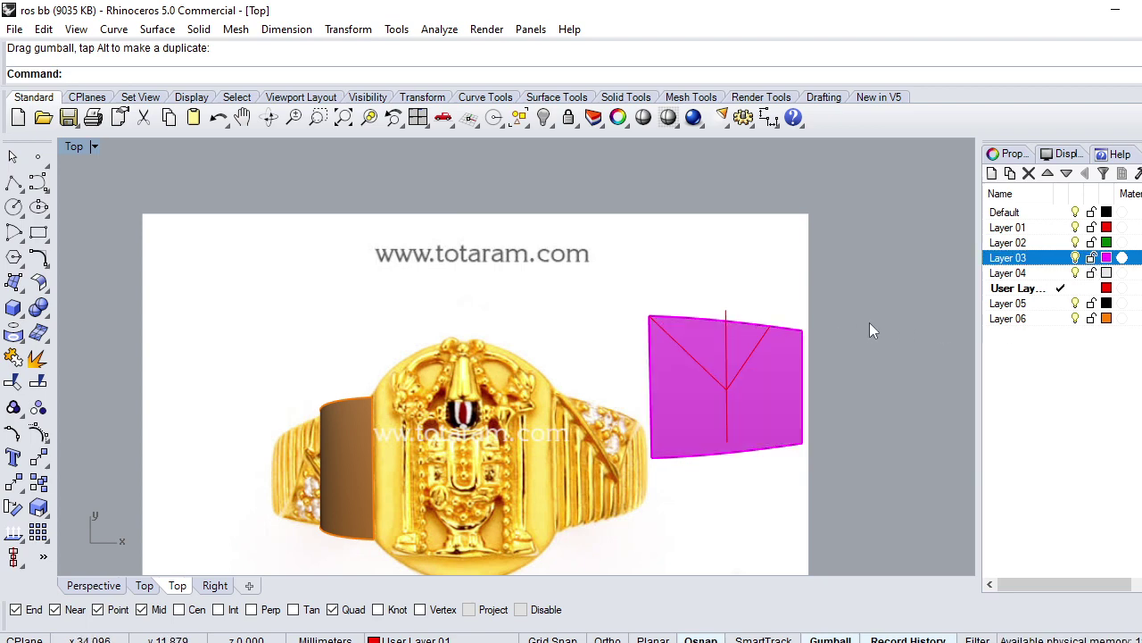
pyautogui.scroll(3, 650, 420)
pyautogui.scroll(-2, 655, 392)
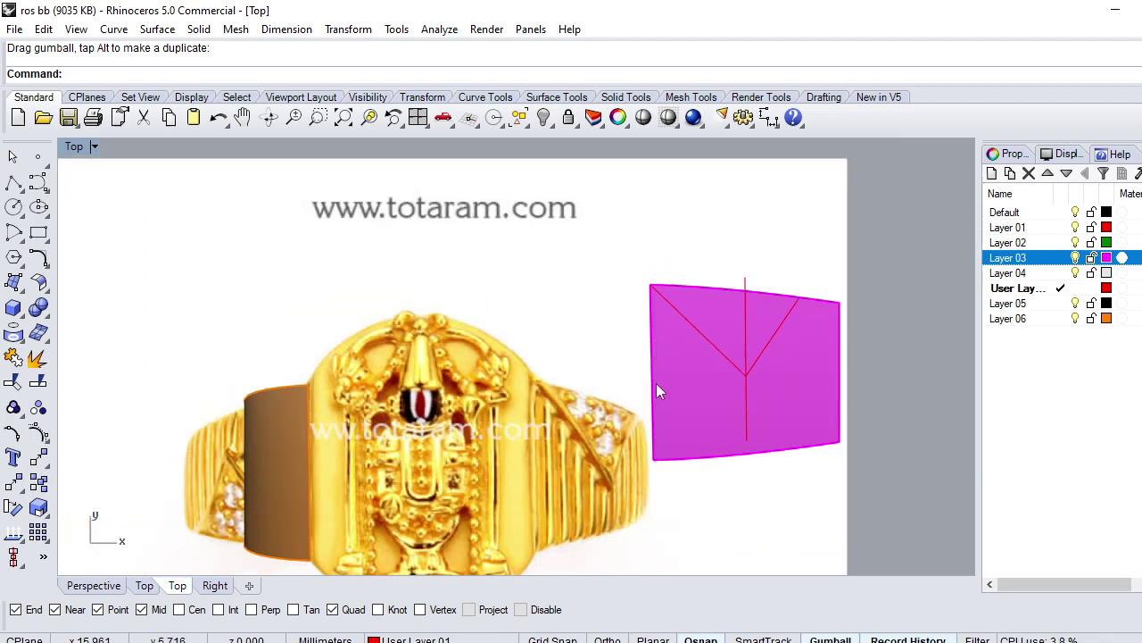
pyautogui.scroll(2, 602, 522)
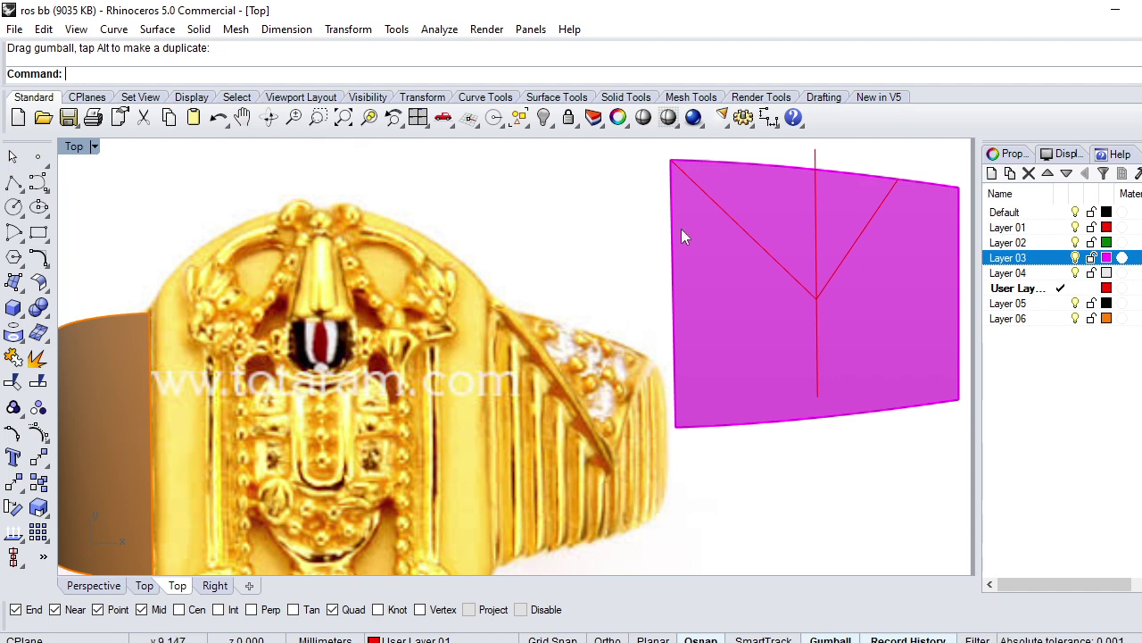
pyautogui.scroll(2, 687, 224)
# Step: Draw a line along the magenta patch's left edge, top-left to bottom-left corner
pyautogui.write('l')
pyautogui.press('Return')
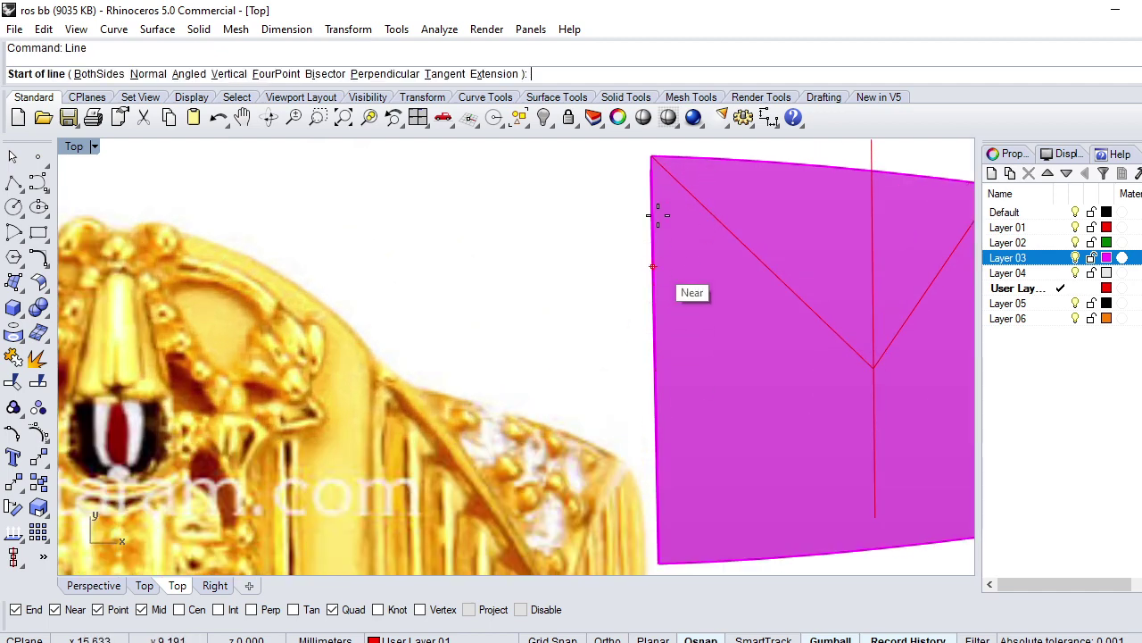
pyautogui.click(652, 155)
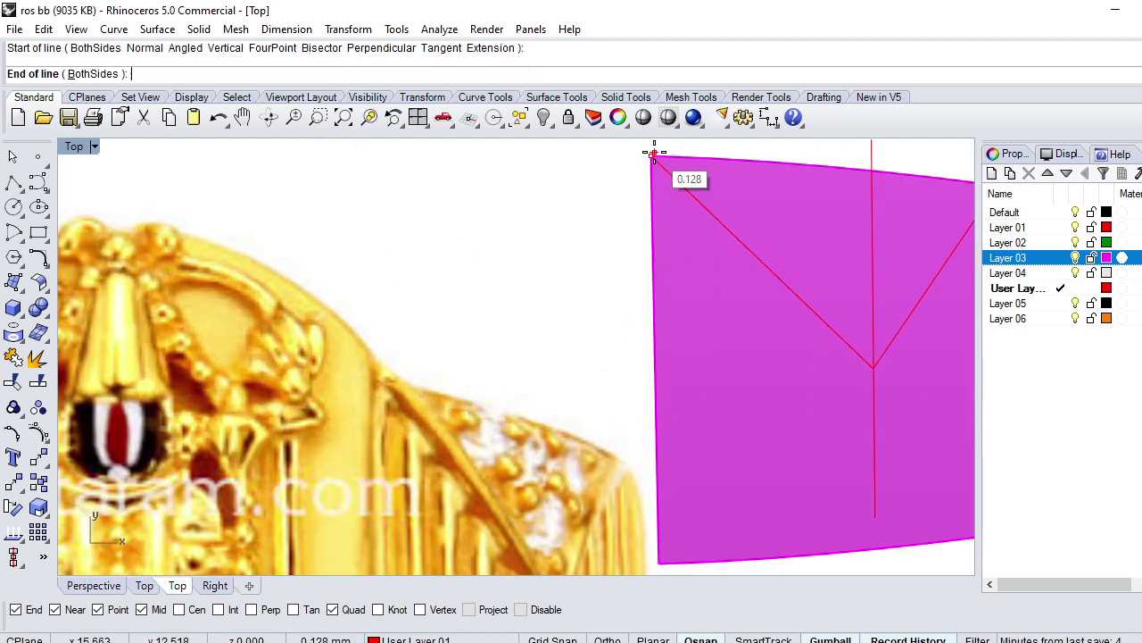
pyautogui.click(664, 562)
pyautogui.click(662, 484)
pyautogui.press('Return')
# Step: Offset the left-edge line 0.6 toward the patch's inside and select the copy
pyautogui.write('offset')
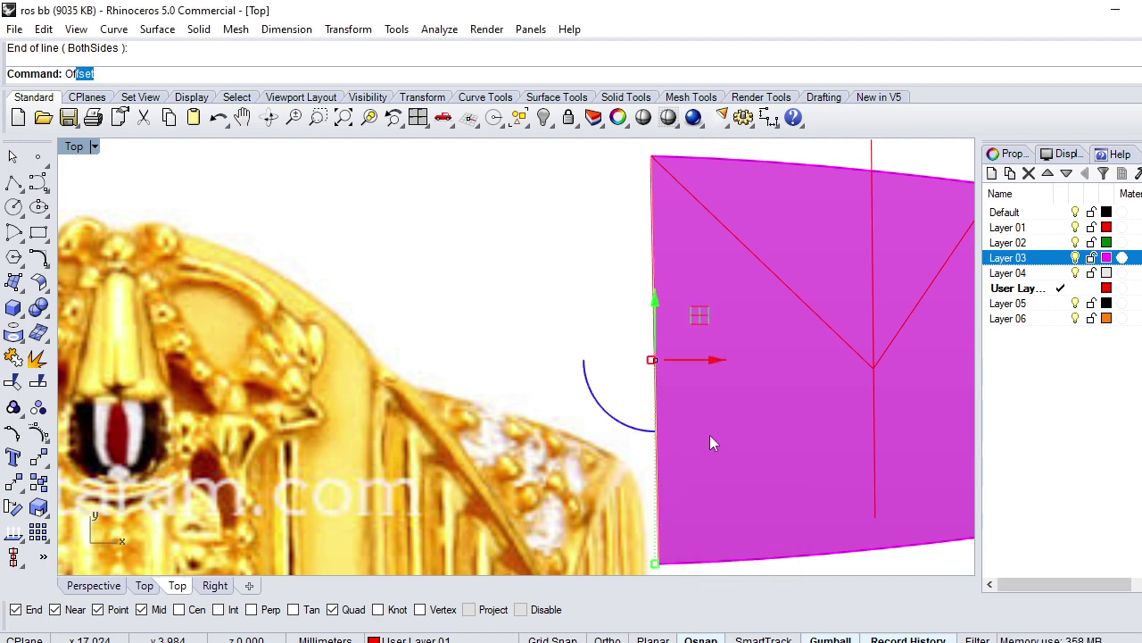
pyautogui.press('Return')
pyautogui.write('.')
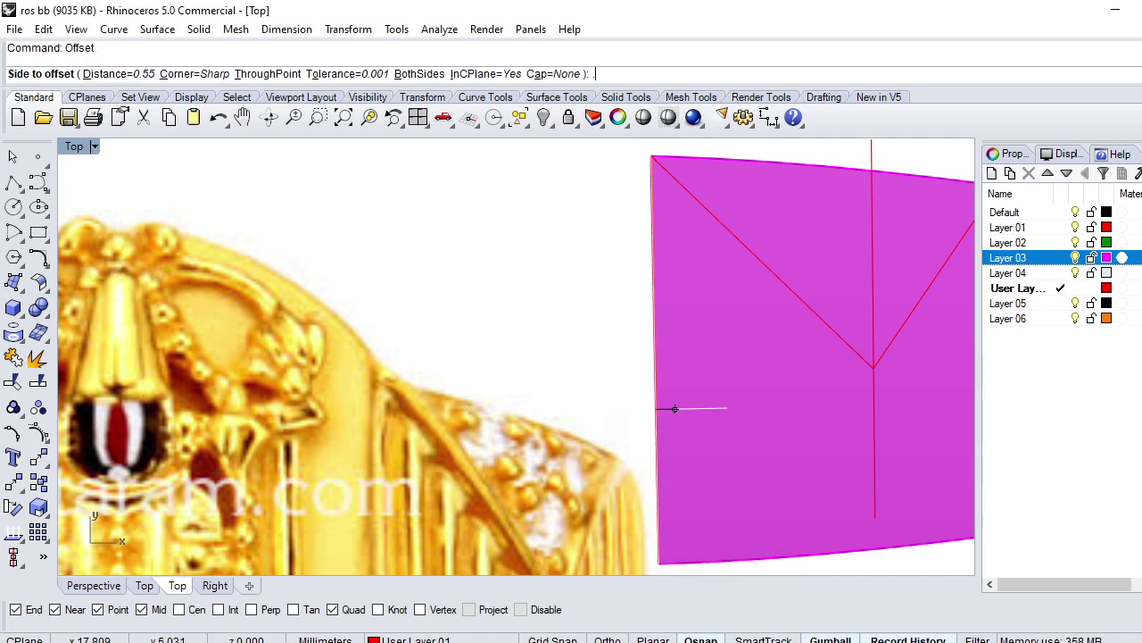
pyautogui.write('6')
pyautogui.press('Return')
pyautogui.scroll(-1, 723, 405)
pyautogui.scroll(-1, 733, 404)
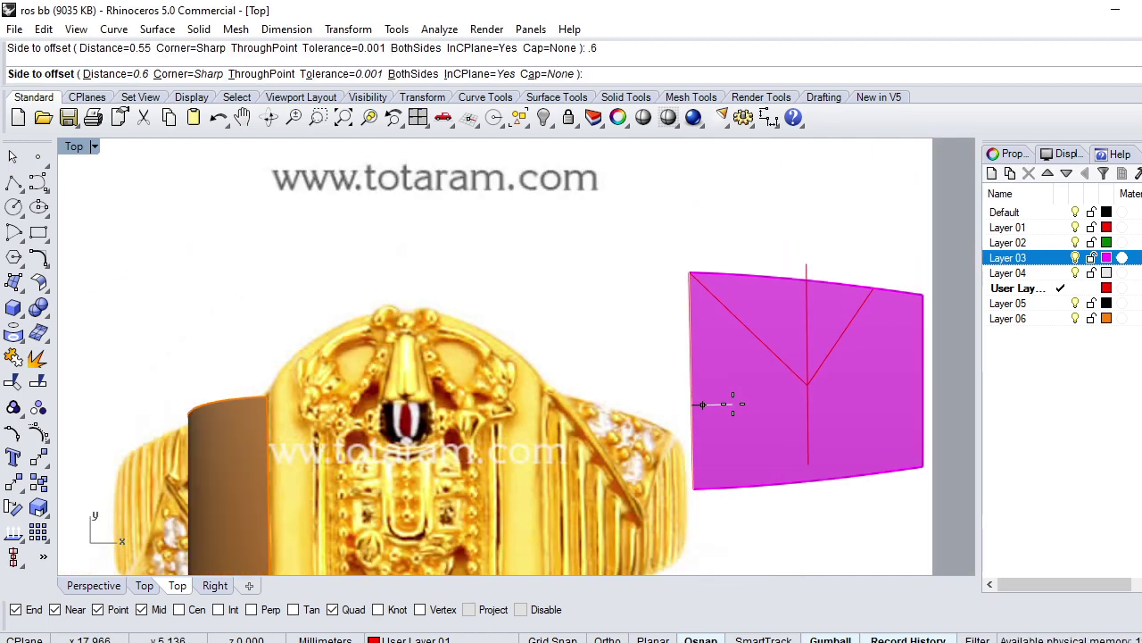
pyautogui.click(733, 404)
pyautogui.scroll(2, 710, 311)
pyautogui.scroll(2, 687, 299)
pyautogui.scroll(2, 692, 308)
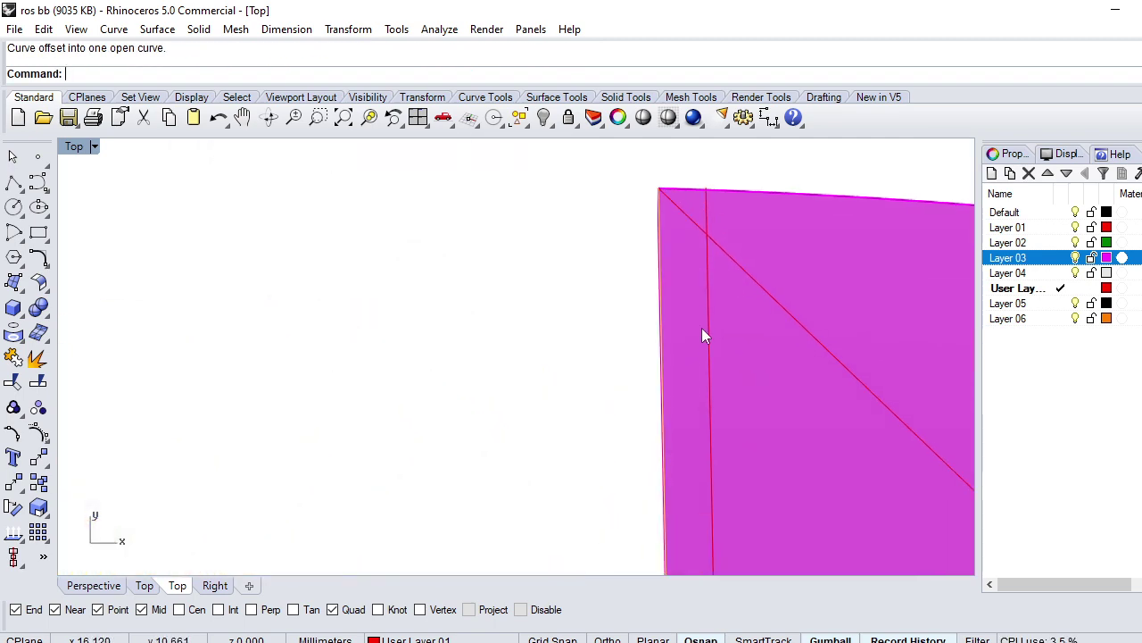
pyautogui.scroll(1, 705, 308)
pyautogui.click(711, 301)
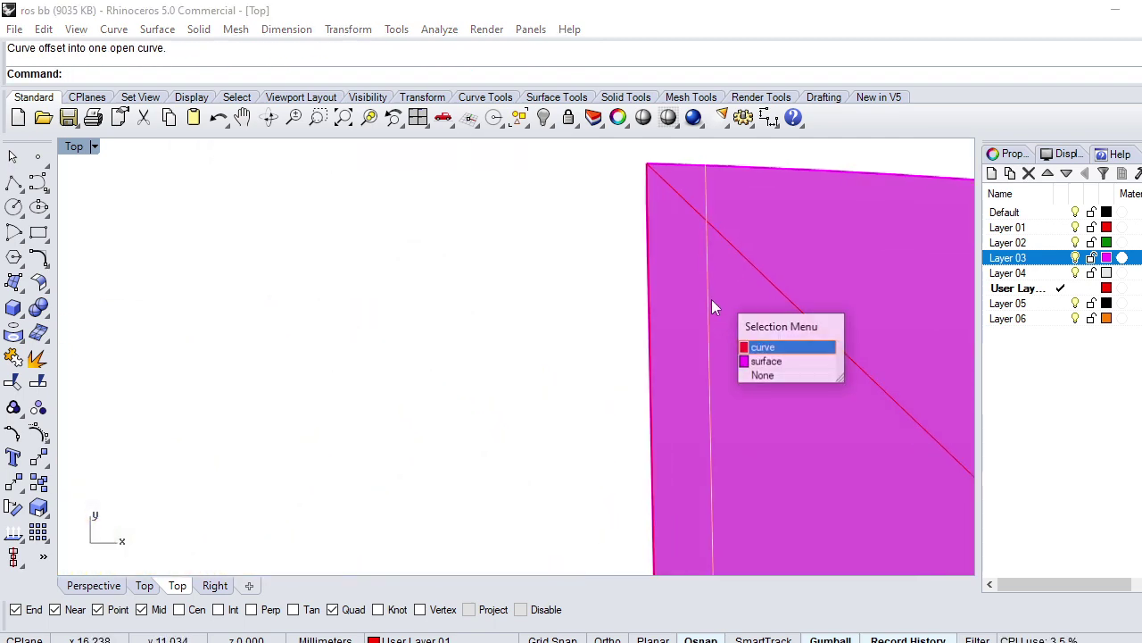
pyautogui.click(749, 347)
pyautogui.scroll(2, 656, 218)
pyautogui.scroll(1, 659, 223)
# Step: Draw a short line from the patch's top-left corner to the offset line
pyautogui.write('l')
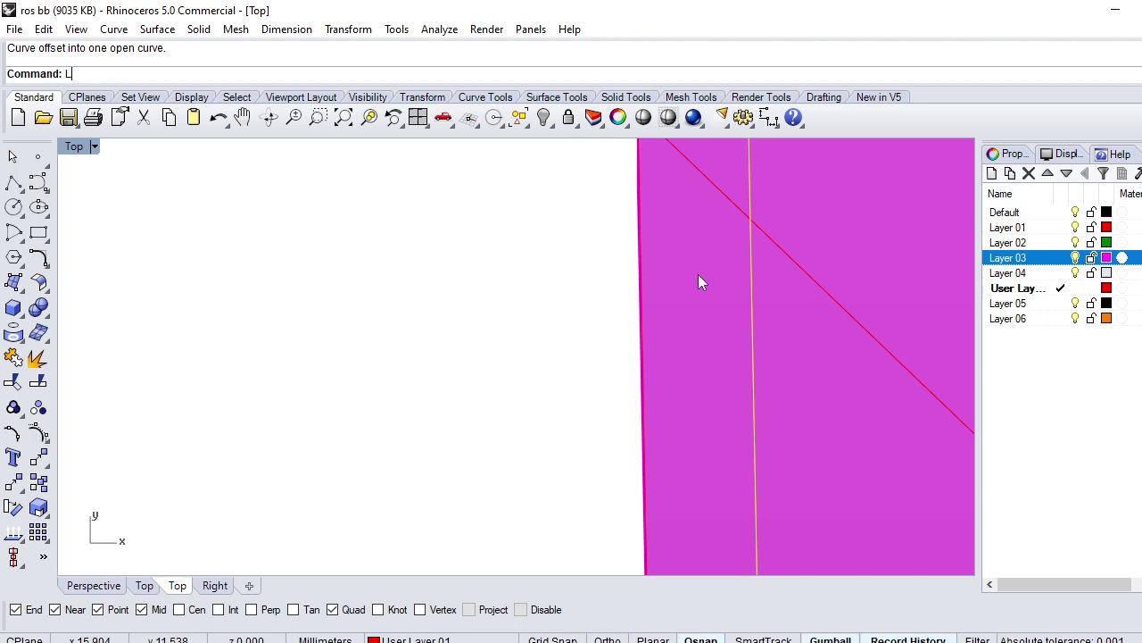
pyautogui.press('Return')
pyautogui.scroll(-1, 698, 274)
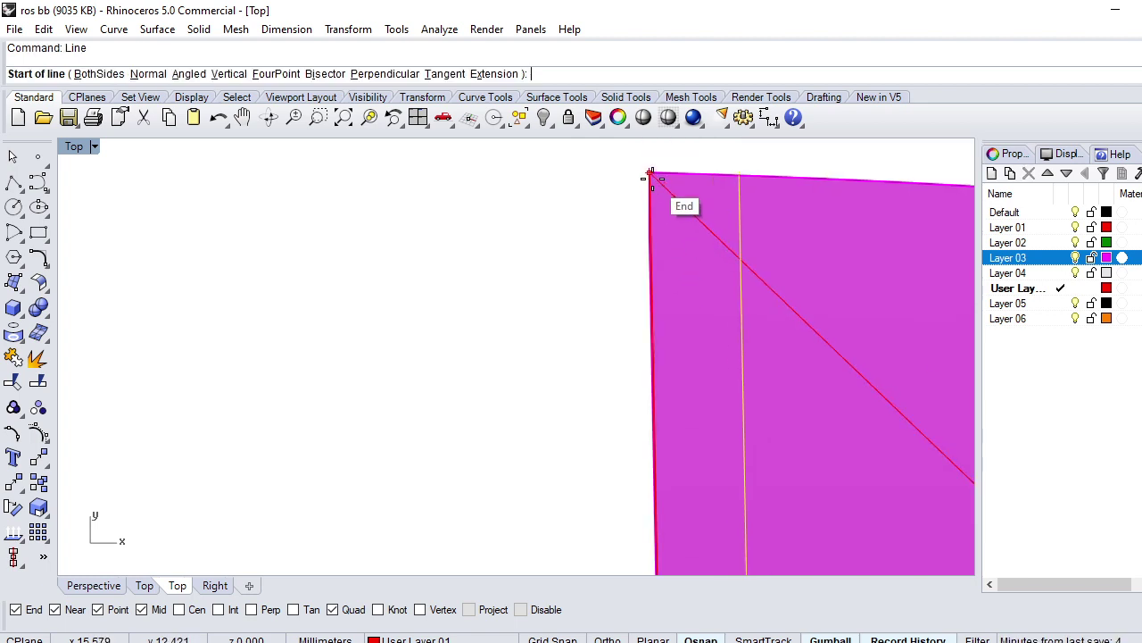
pyautogui.click(650, 174)
pyautogui.click(741, 278)
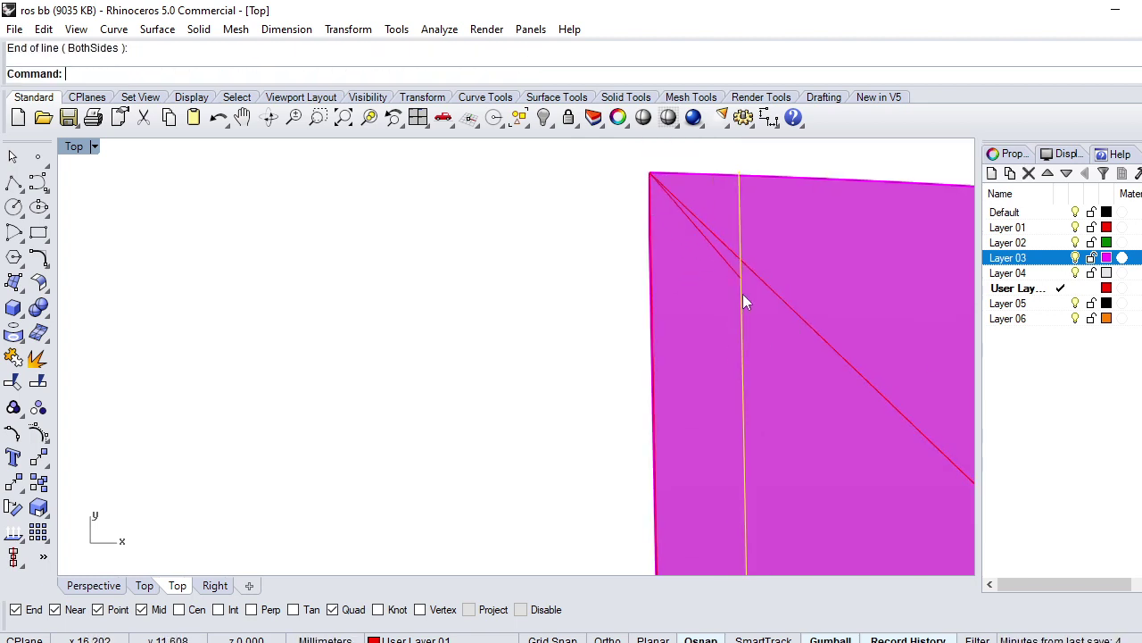
pyautogui.click(749, 298)
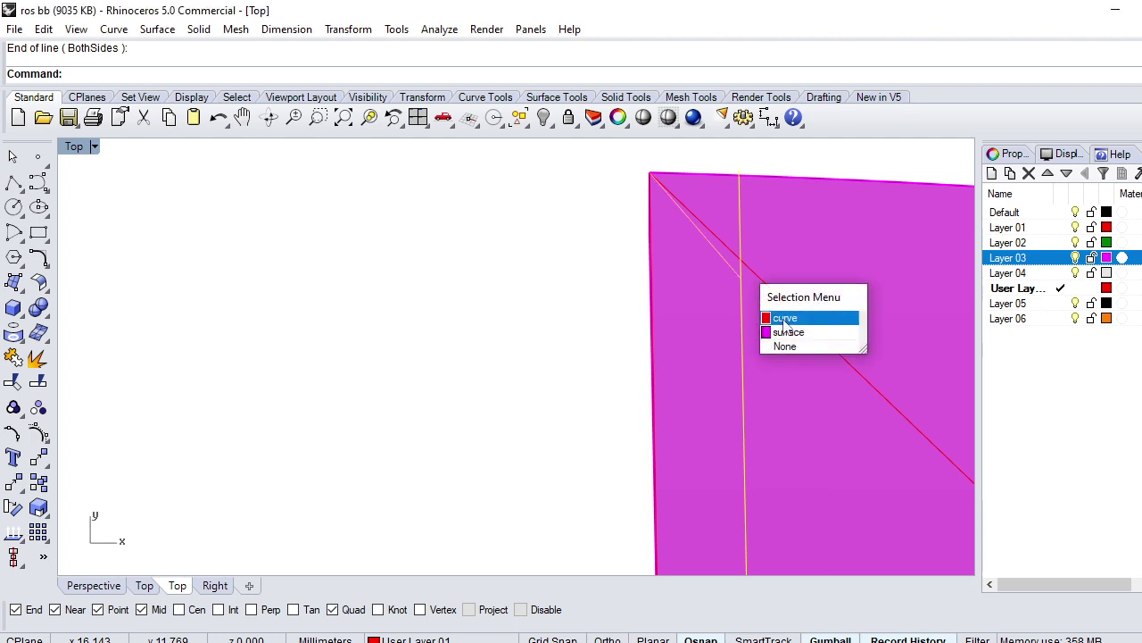
pyautogui.click(777, 317)
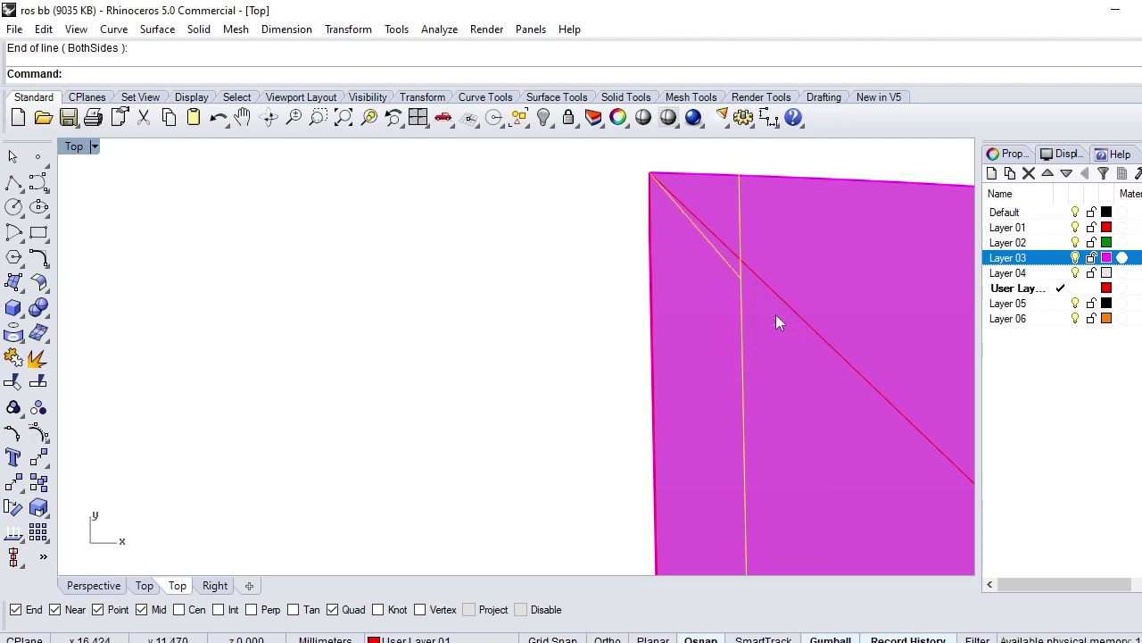
# Step: Trim the offset line with the short line, picking its top part to cut
pyautogui.write('tr')
pyautogui.press('Return')
pyautogui.click(742, 220)
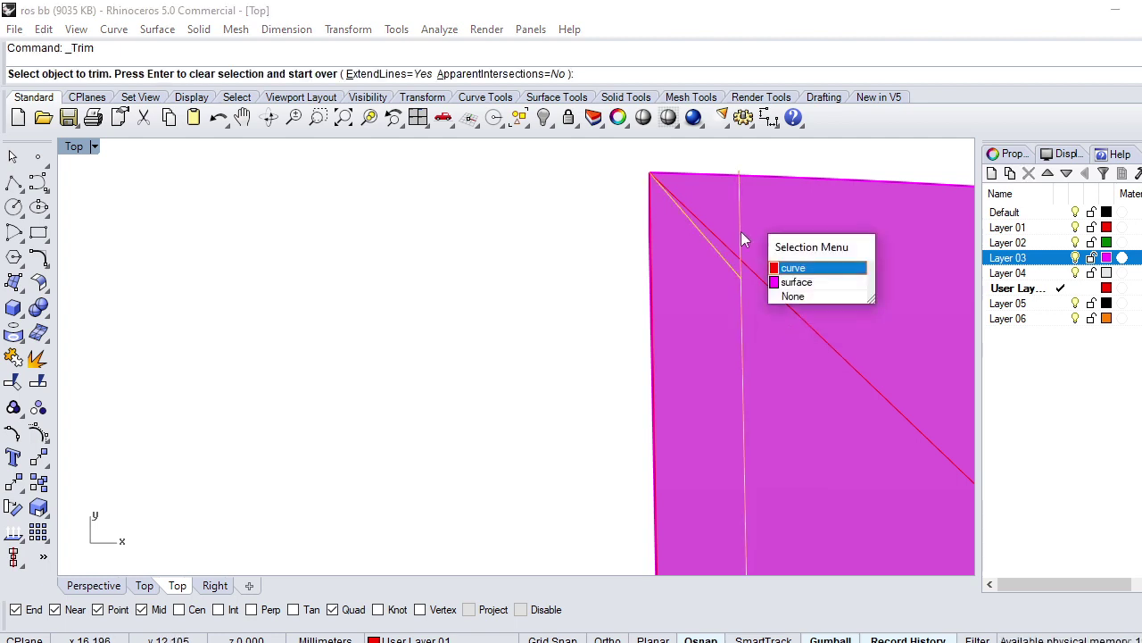
# Step: Remove the offset line's part above the short line and finish trimming
pyautogui.click(785, 257)
pyautogui.scroll(2, 742, 277)
pyautogui.scroll(-1, 741, 280)
pyautogui.scroll(-1, 733, 275)
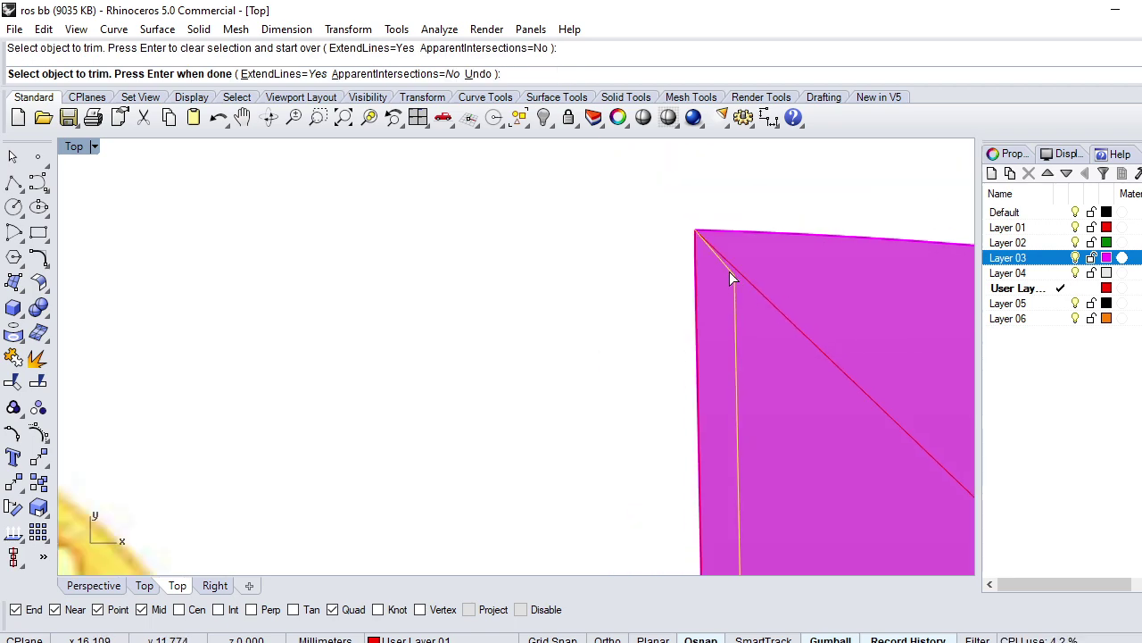
pyautogui.scroll(-1, 729, 273)
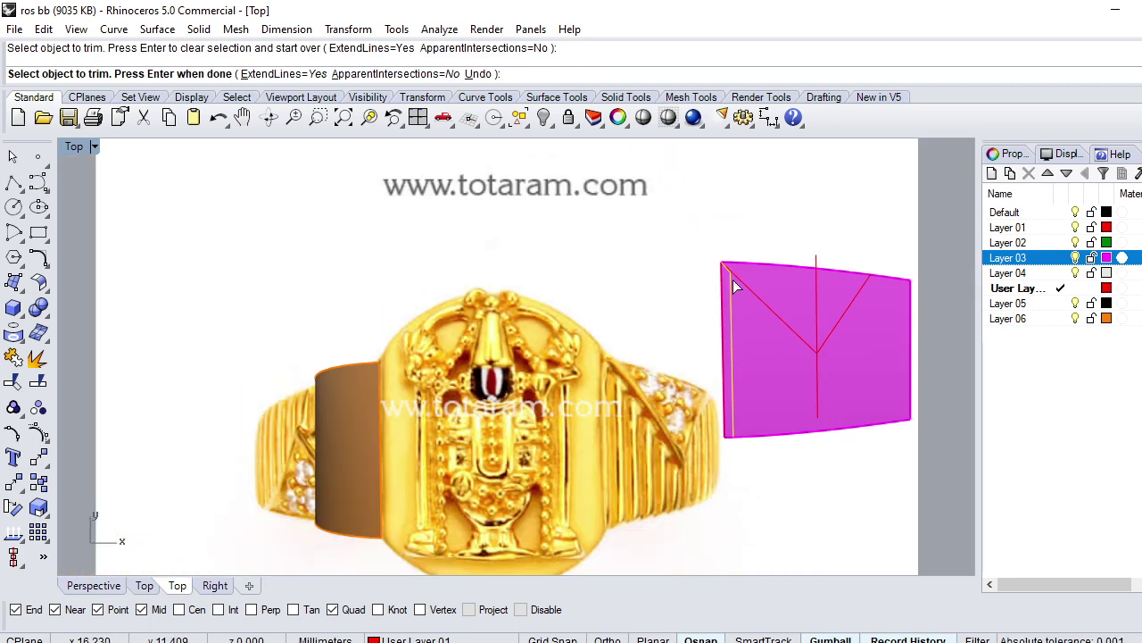
pyautogui.scroll(2, 733, 279)
pyautogui.scroll(2, 702, 264)
pyautogui.press('Return')
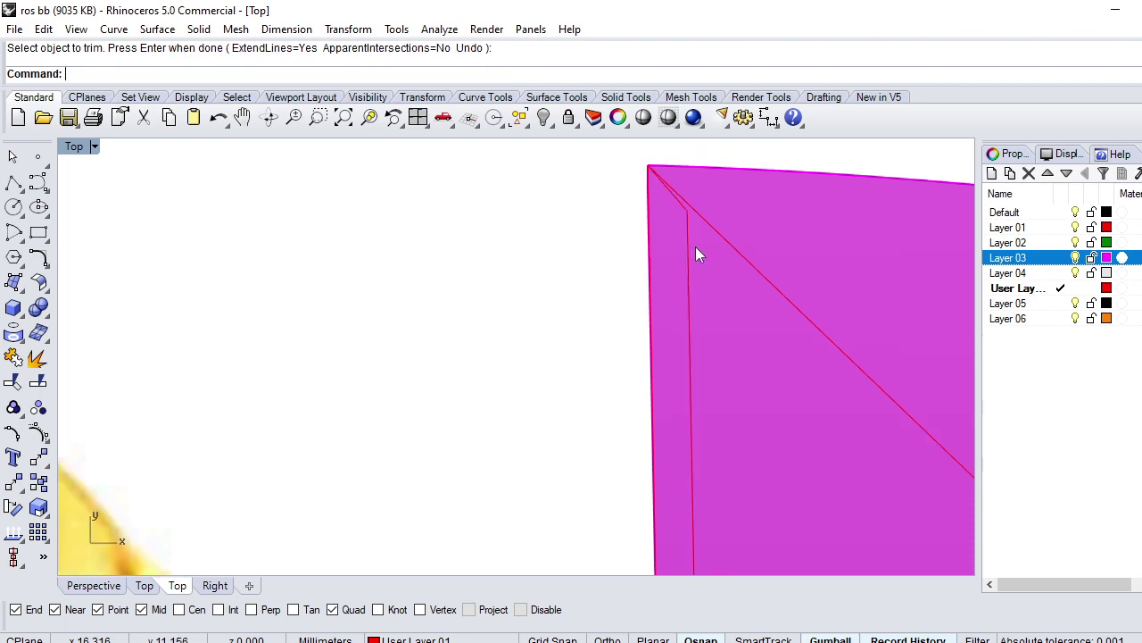
pyautogui.scroll(-5, 695, 247)
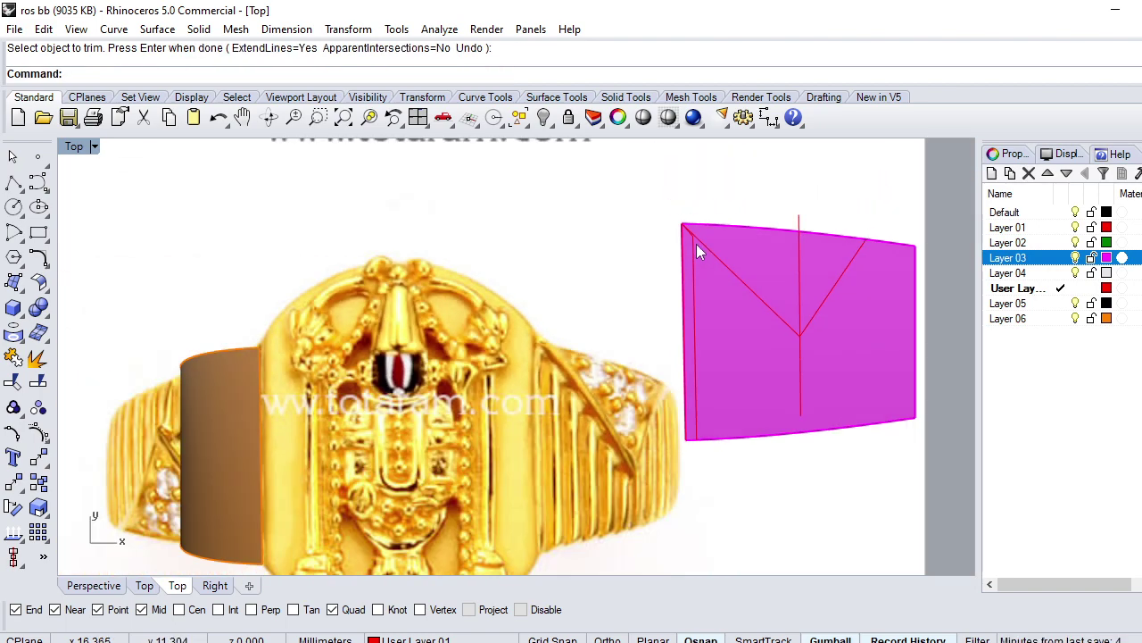
pyautogui.scroll(5, 697, 244)
# Step: Move the short corner line's end point down-right onto the diagonal line
pyautogui.click(681, 232)
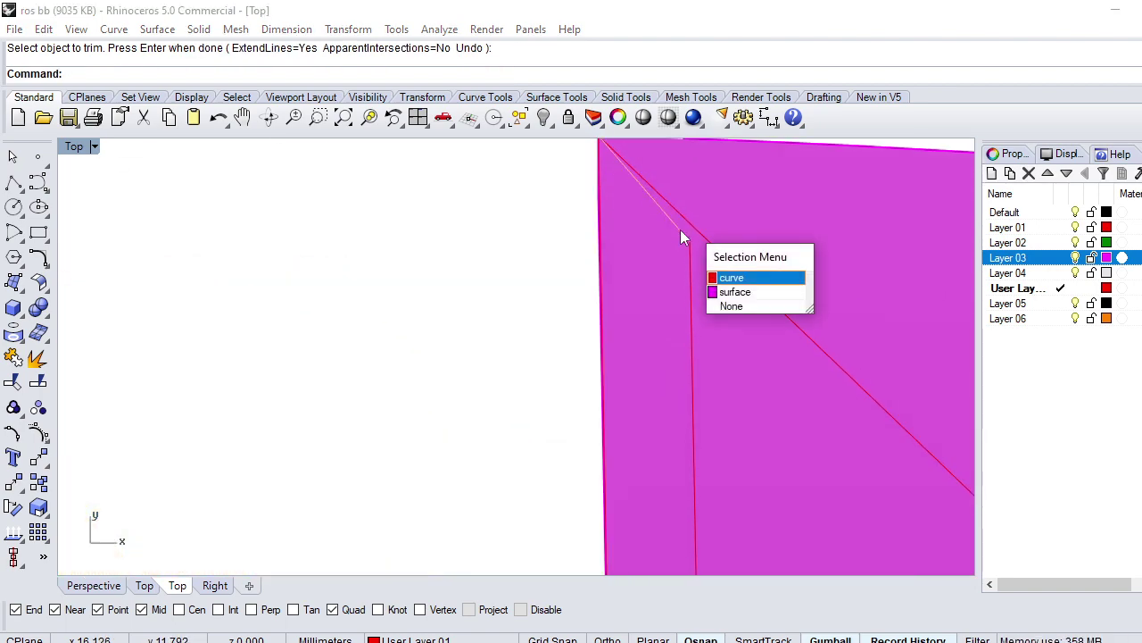
pyautogui.press('F10')
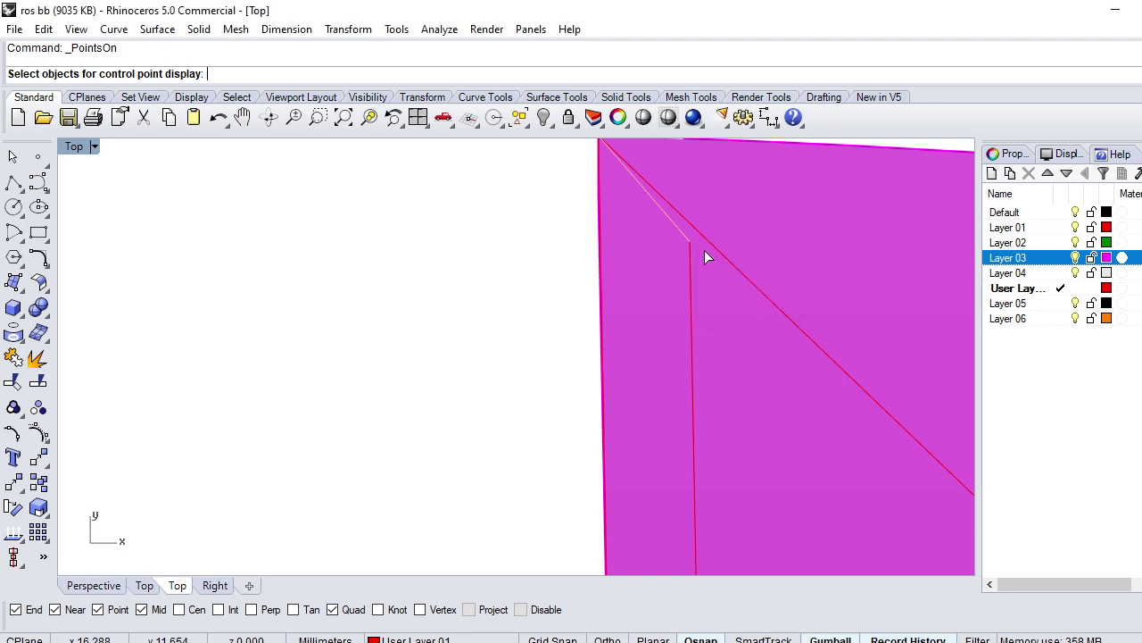
pyautogui.click(673, 231)
pyautogui.press('Return')
pyautogui.press('Return')
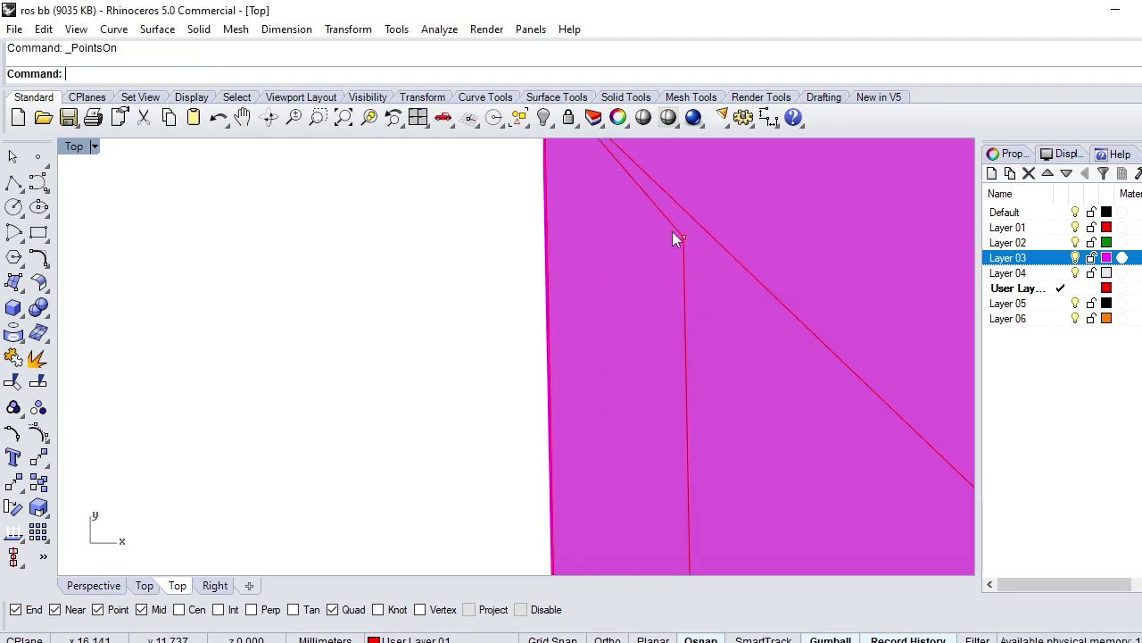
pyautogui.click(683, 233)
pyautogui.write('M')
pyautogui.press('Return')
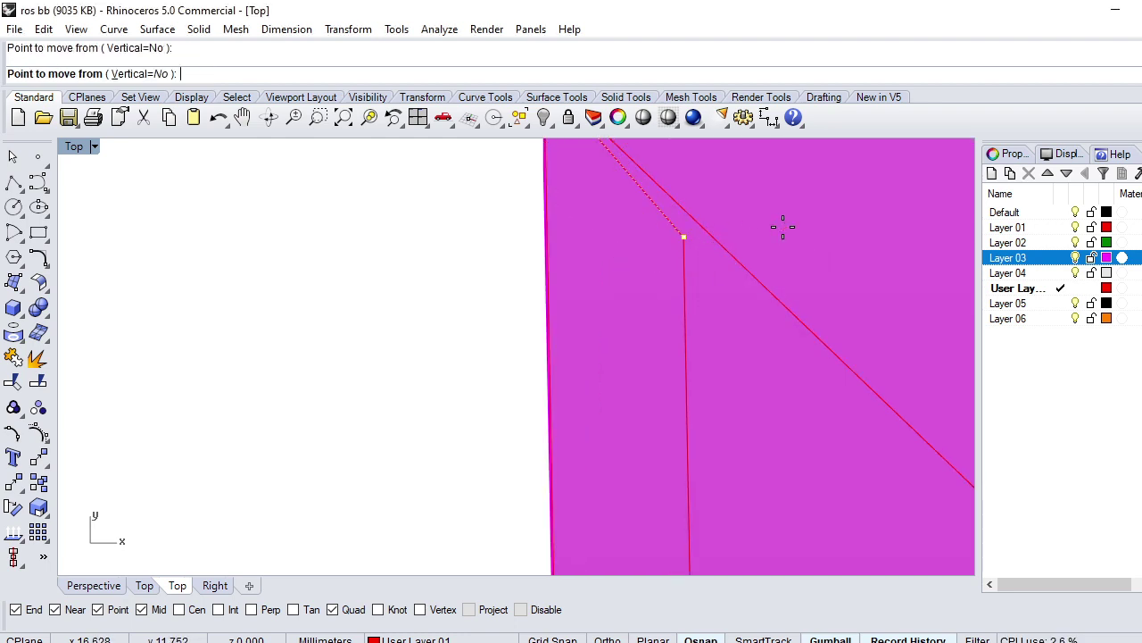
pyautogui.click(782, 225)
pyautogui.click(825, 255)
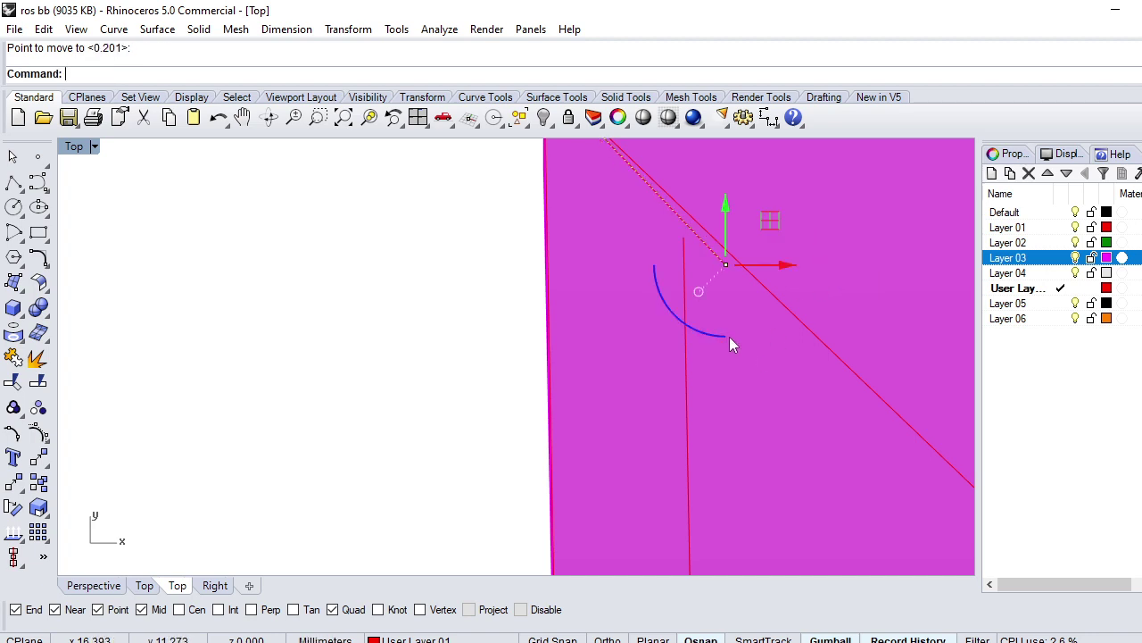
pyautogui.press('Return')
pyautogui.click(814, 249)
pyautogui.click(834, 263)
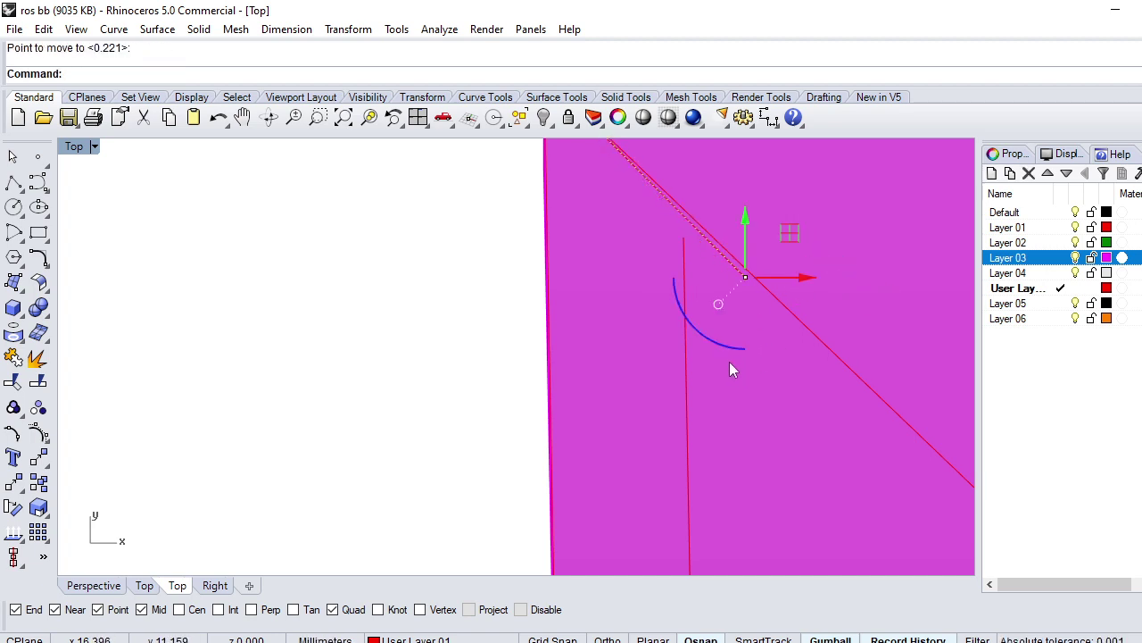
pyautogui.press('Escape')
# Step: Draw two lines forming a small V: down-left from the short line's end, then up-left
pyautogui.write('Line')
pyautogui.press('Return')
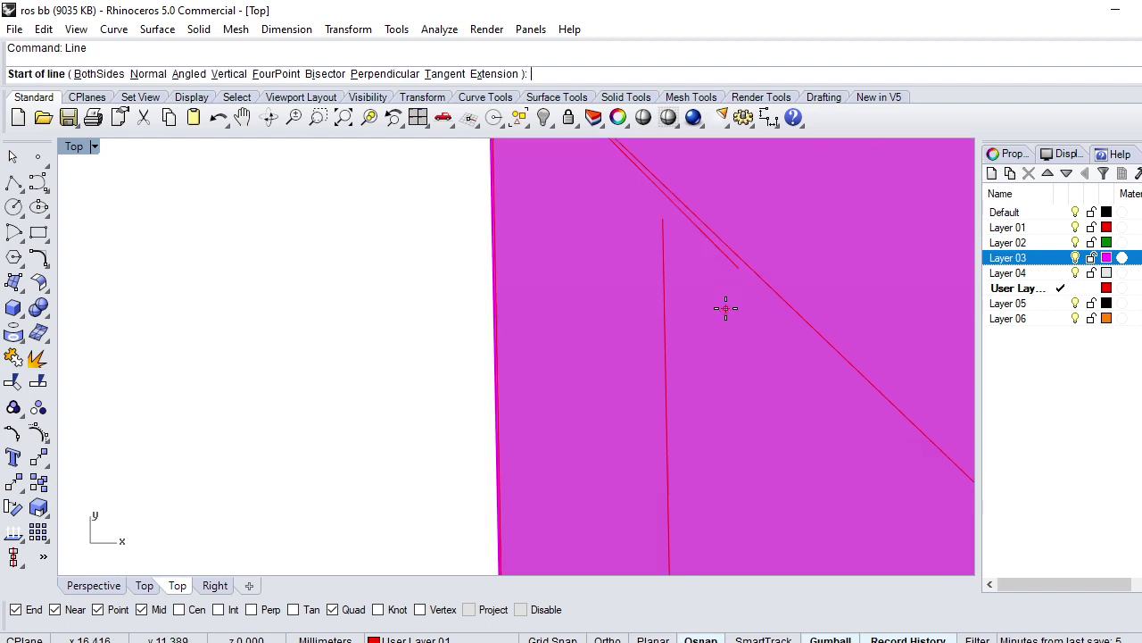
pyautogui.click(737, 268)
pyautogui.click(703, 315)
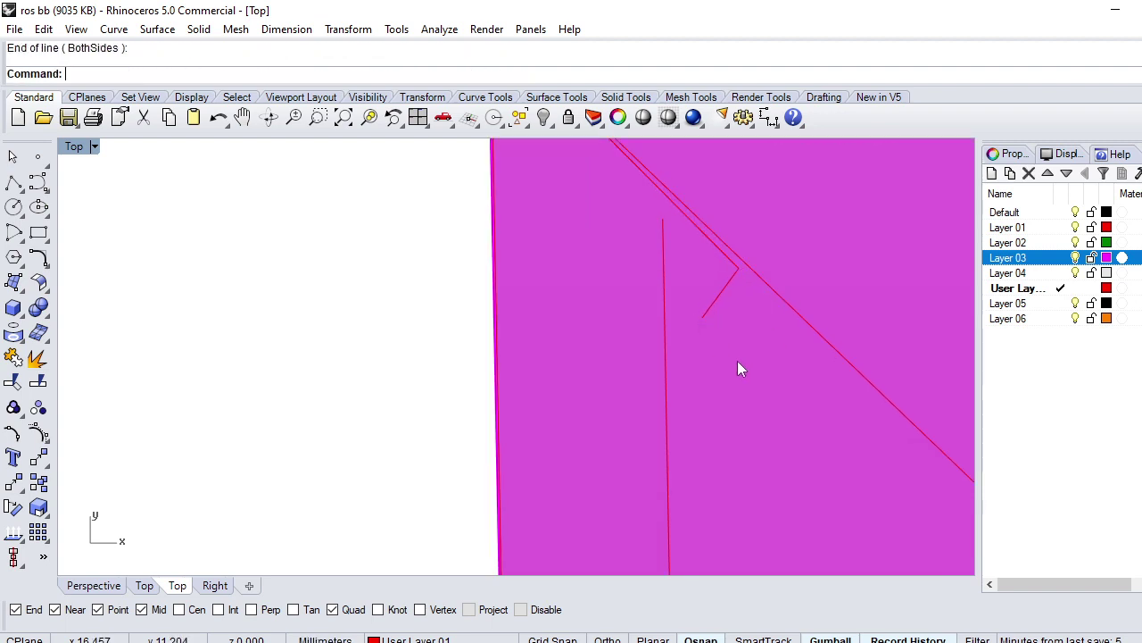
pyautogui.press('Return')
pyautogui.click(702, 316)
pyautogui.click(632, 255)
pyautogui.scroll(-2, 686, 279)
pyautogui.scroll(-2, 687, 278)
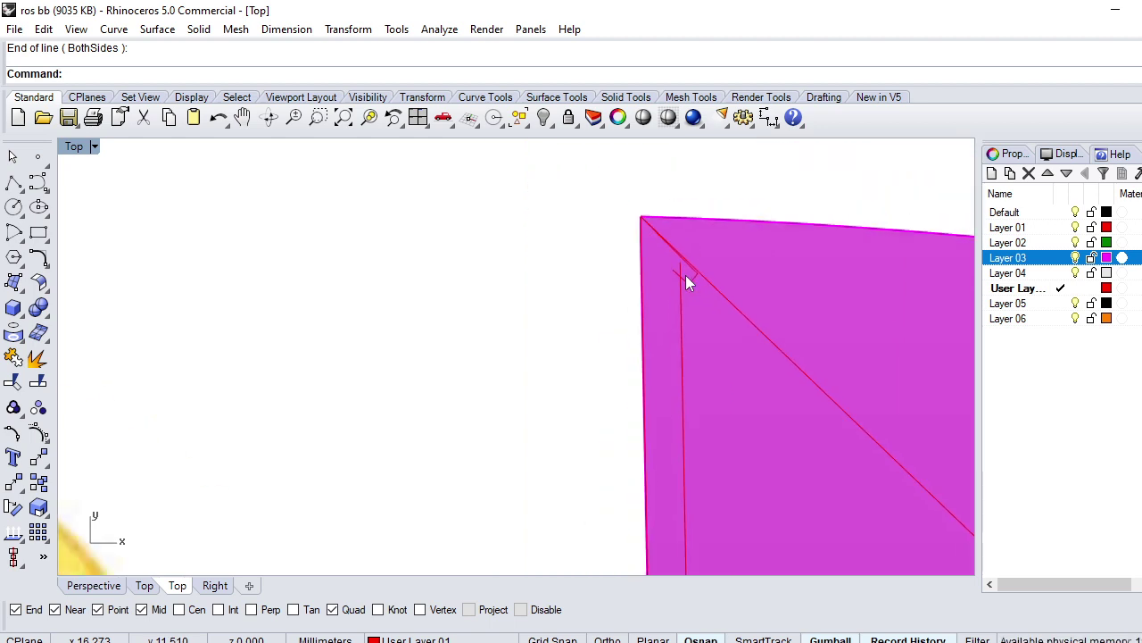
pyautogui.scroll(-2, 686, 278)
pyautogui.scroll(2, 685, 275)
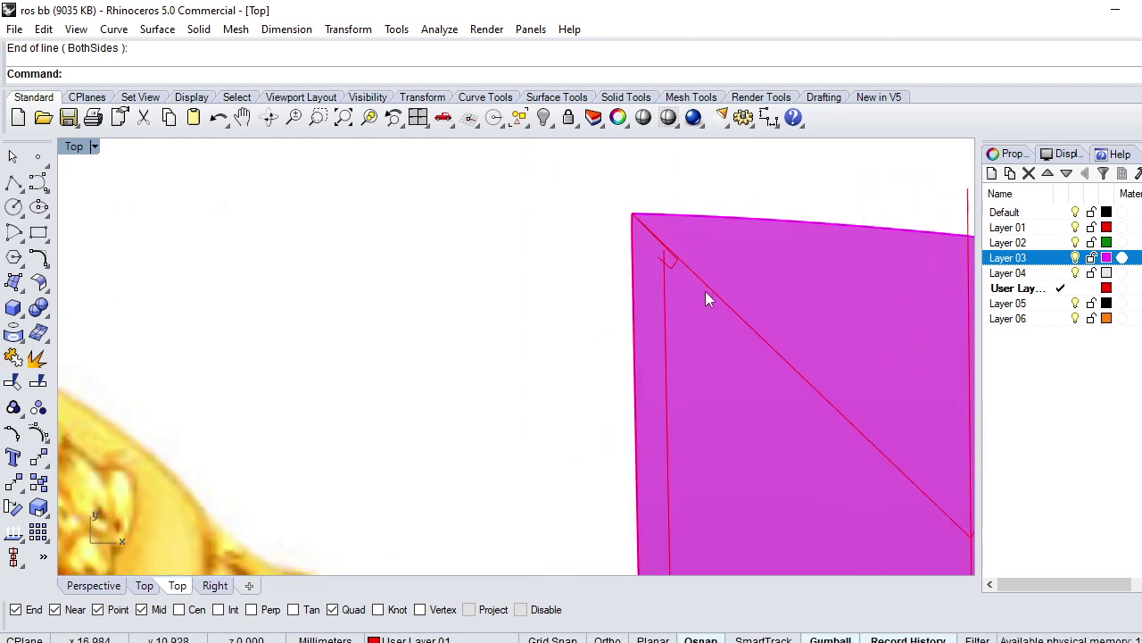
pyautogui.scroll(2, 705, 293)
pyautogui.scroll(2, 657, 259)
# Step: Undo an accidental surface move, lock Layer 03, and show the V curves' control points
pyautogui.moveTo(647, 253); pyautogui.dragTo(645, 249)
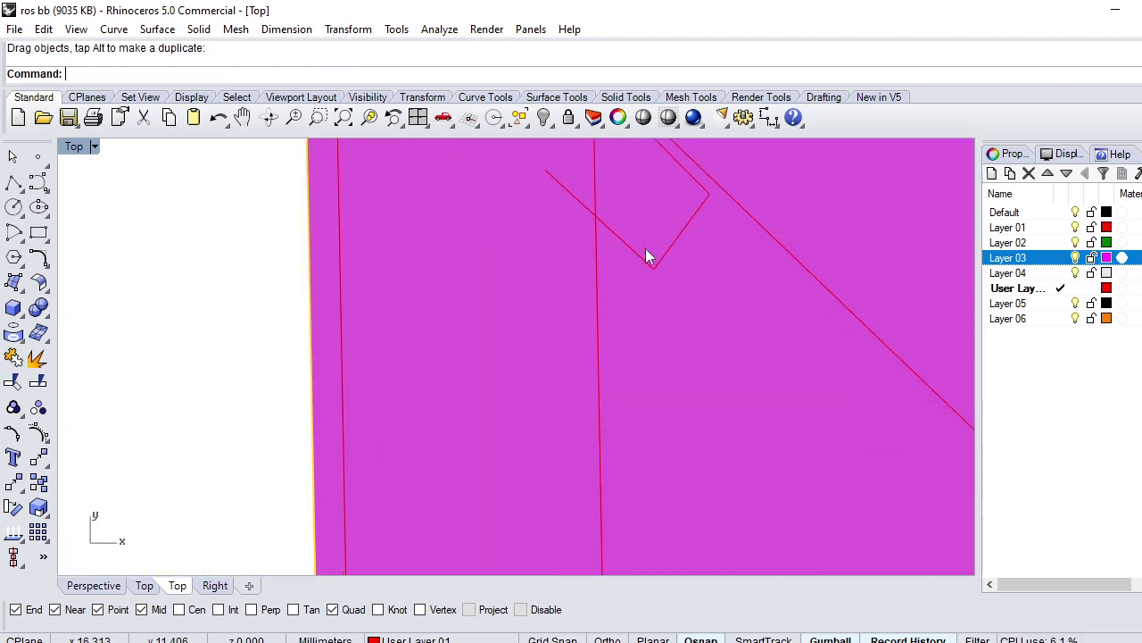
pyautogui.hotkey('ctrl', 'z')
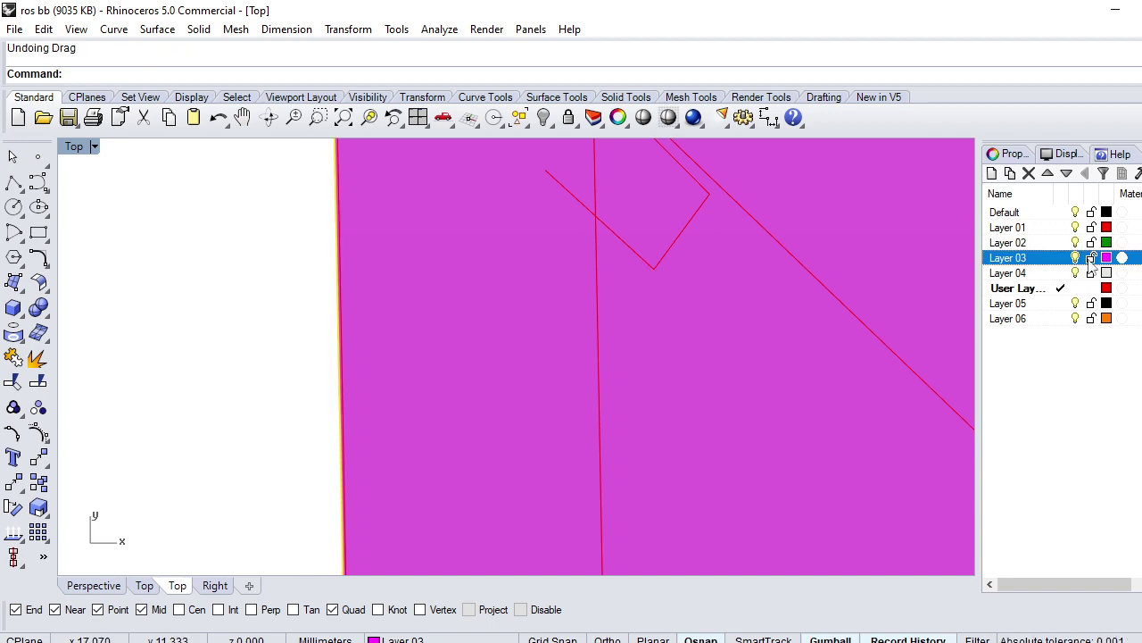
pyautogui.click(1092, 258)
pyautogui.moveTo(656, 284)
pyautogui.mouseDown()
pyautogui.moveTo(643, 255)
pyautogui.moveTo(628, 268)
pyautogui.moveTo(632, 256)
pyautogui.moveTo(592, 243)
pyautogui.mouseUp()
pyautogui.press('F10')
pyautogui.scroll(-5, 638, 252)
pyautogui.scroll(3, 649, 262)
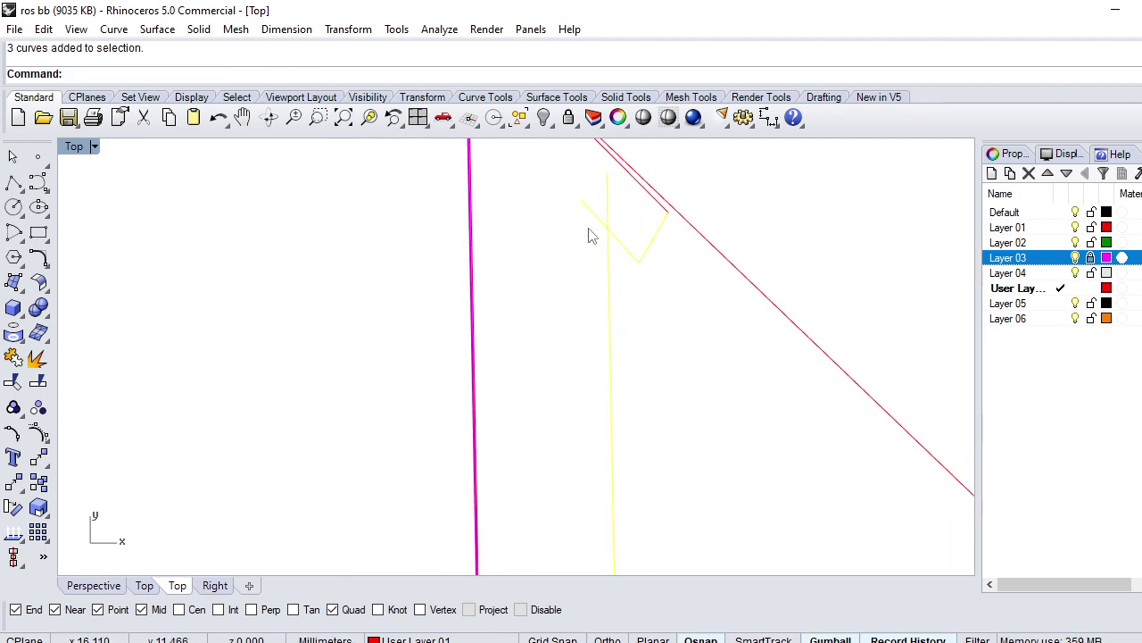
pyautogui.write('X')
# Step: Trim off both overhanging ends of the V curve
pyautogui.press('Return')
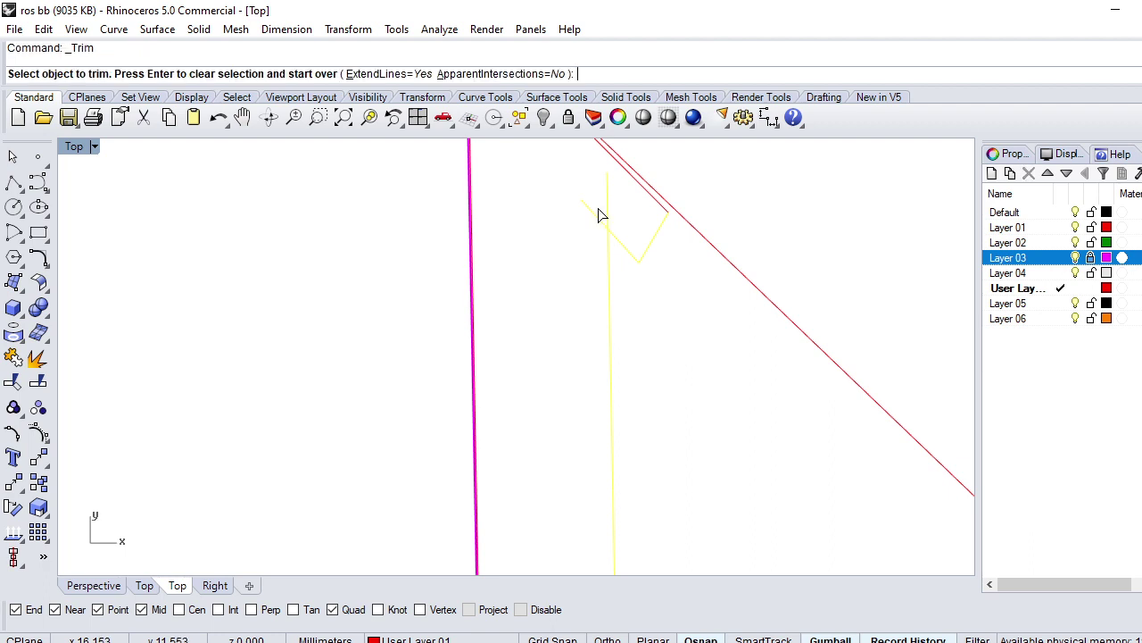
pyautogui.click(596, 215)
pyautogui.click(608, 205)
pyautogui.press('Return')
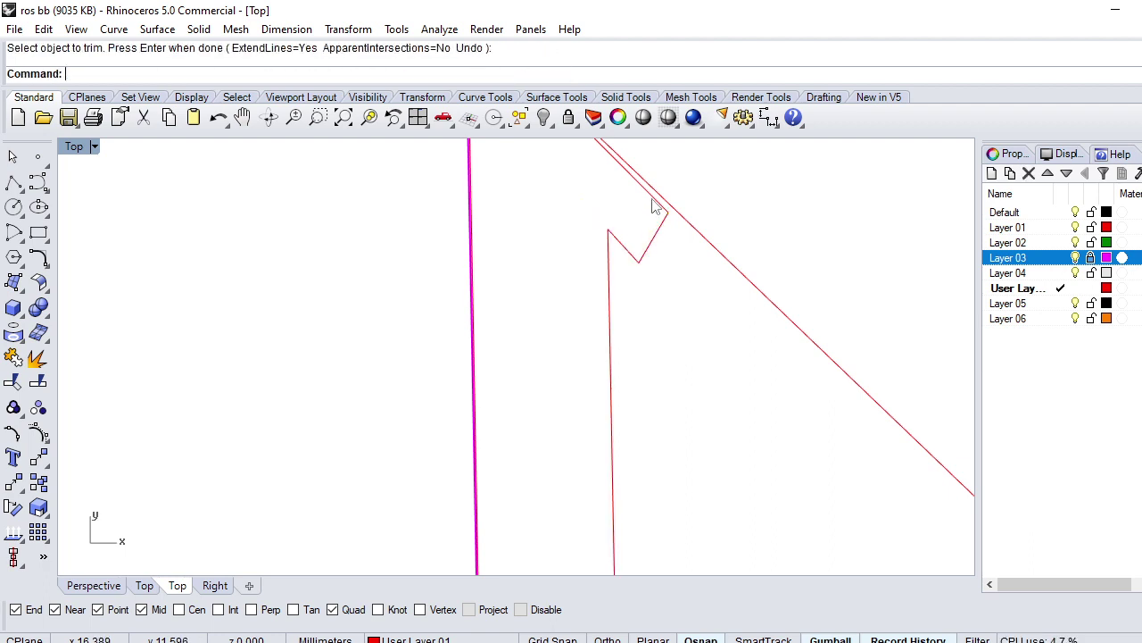
# Step: Join the diagonal, V, vertical line and one more curve into one open curve
pyautogui.click(655, 207)
pyautogui.moveTo(662, 329); pyautogui.dragTo(581, 247)
pyautogui.scroll(-1, 551, 238)
pyautogui.scroll(-3, 534, 295)
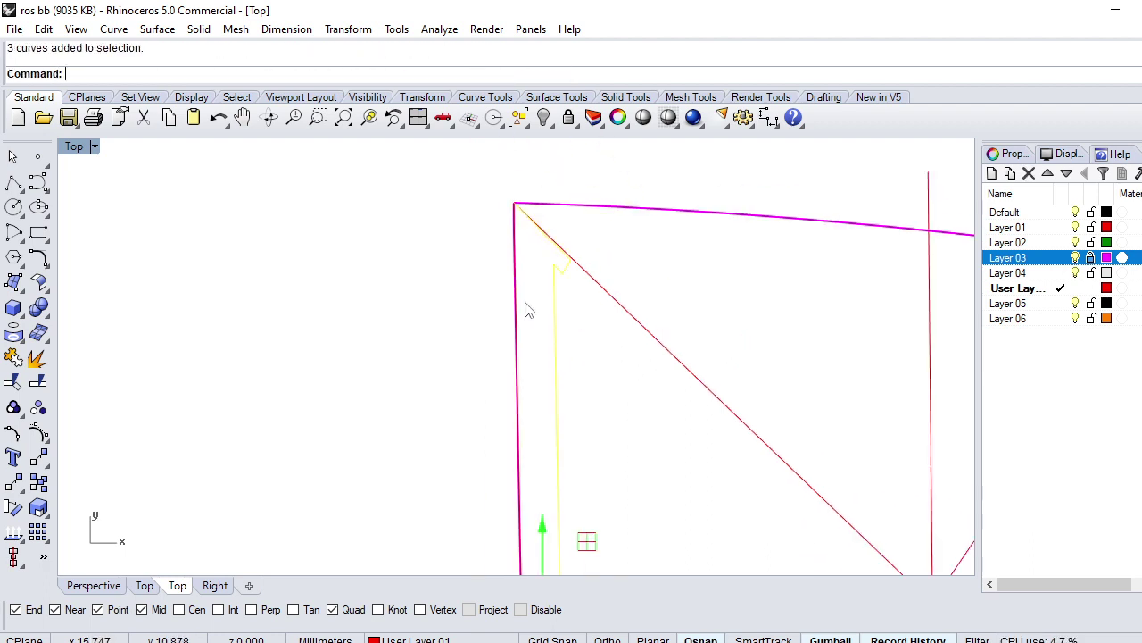
pyautogui.click(521, 435)
pyautogui.scroll(-3, 548, 482)
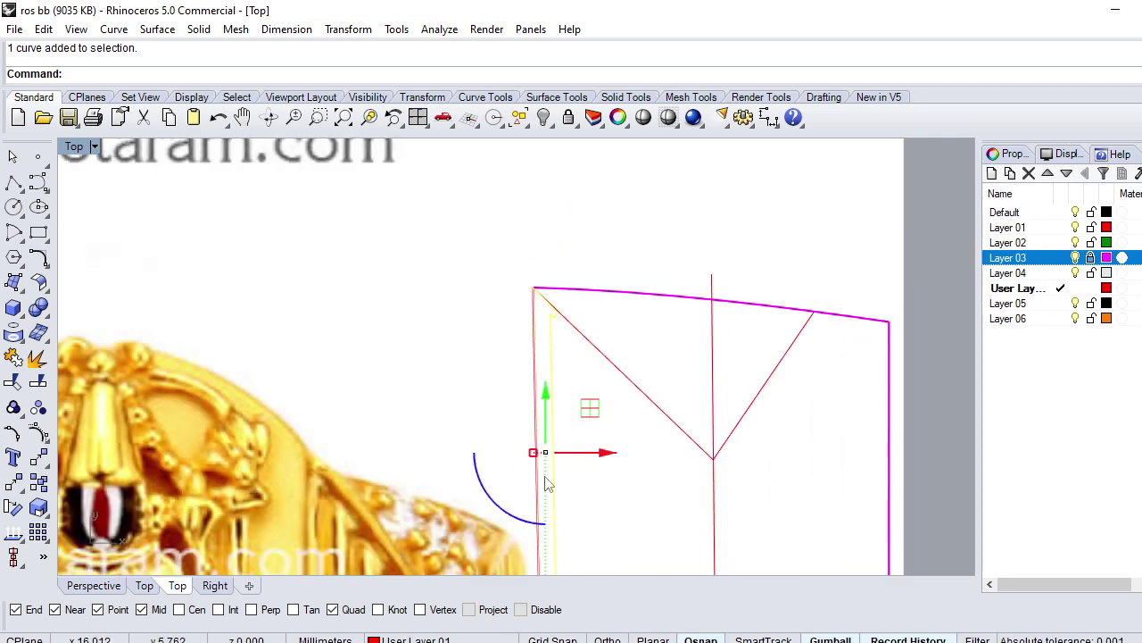
pyautogui.scroll(5, 548, 442)
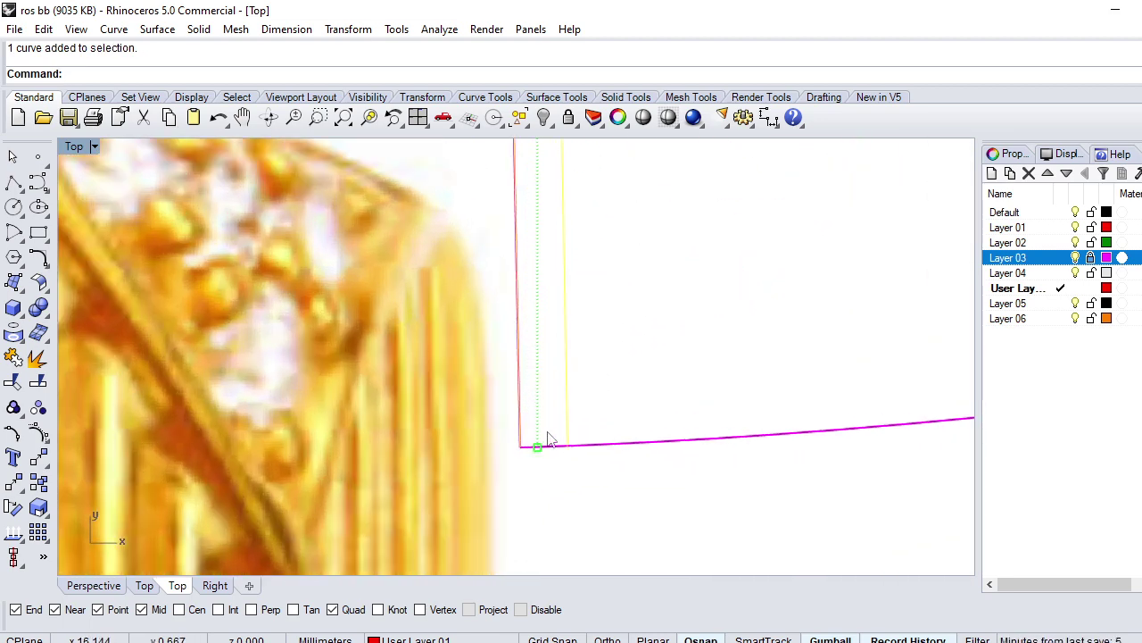
pyautogui.write('J')
pyautogui.press('Return')
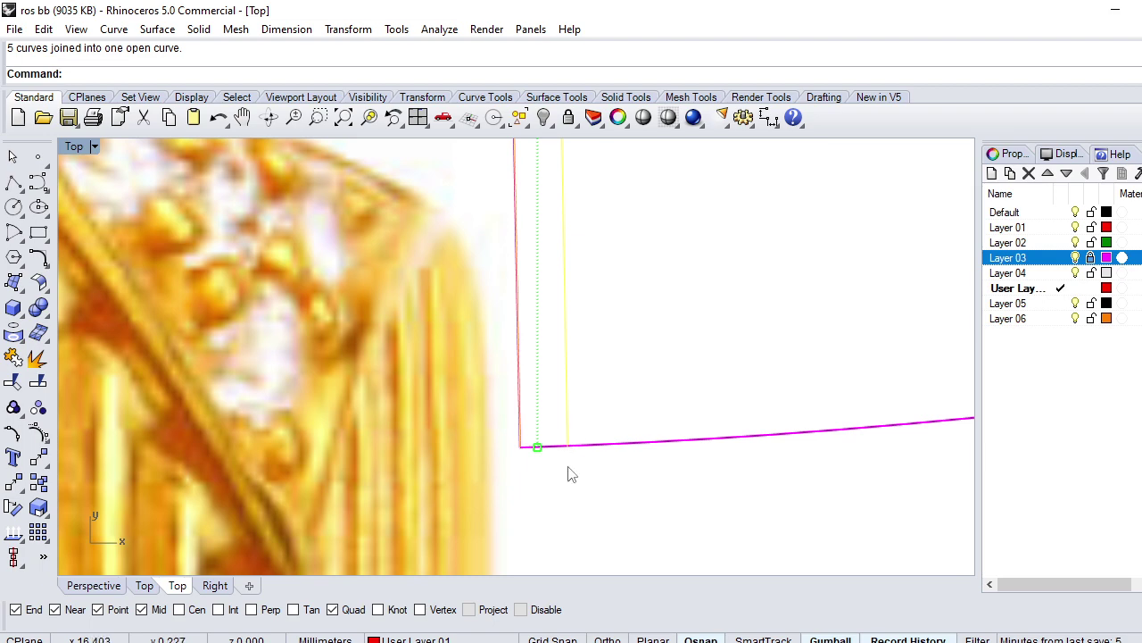
pyautogui.scroll(-4, 571, 474)
pyautogui.scroll(-2, 572, 464)
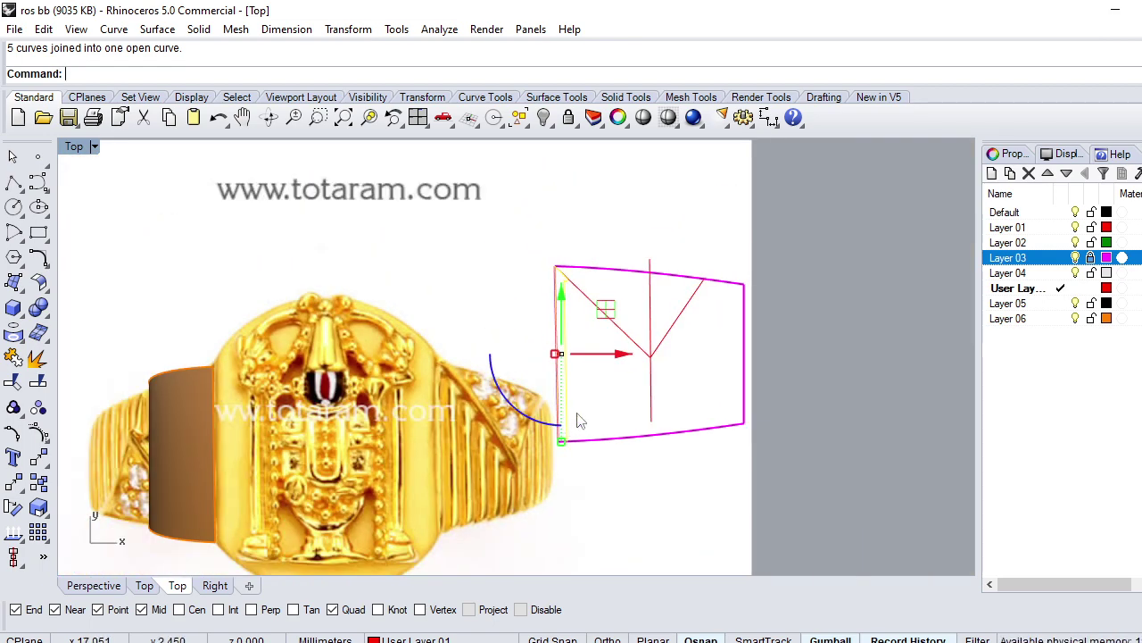
pyautogui.scroll(2, 577, 421)
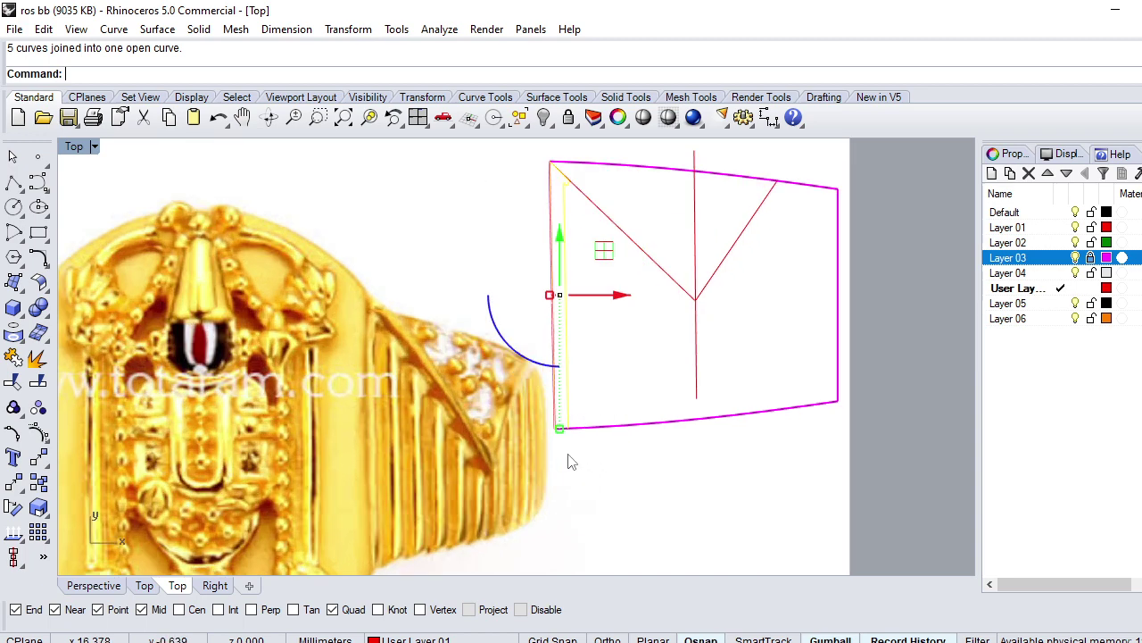
# Step: Save the model as ros bb.3dm and start copying the joined curve
pyautogui.hotkey('ctrl', 's')
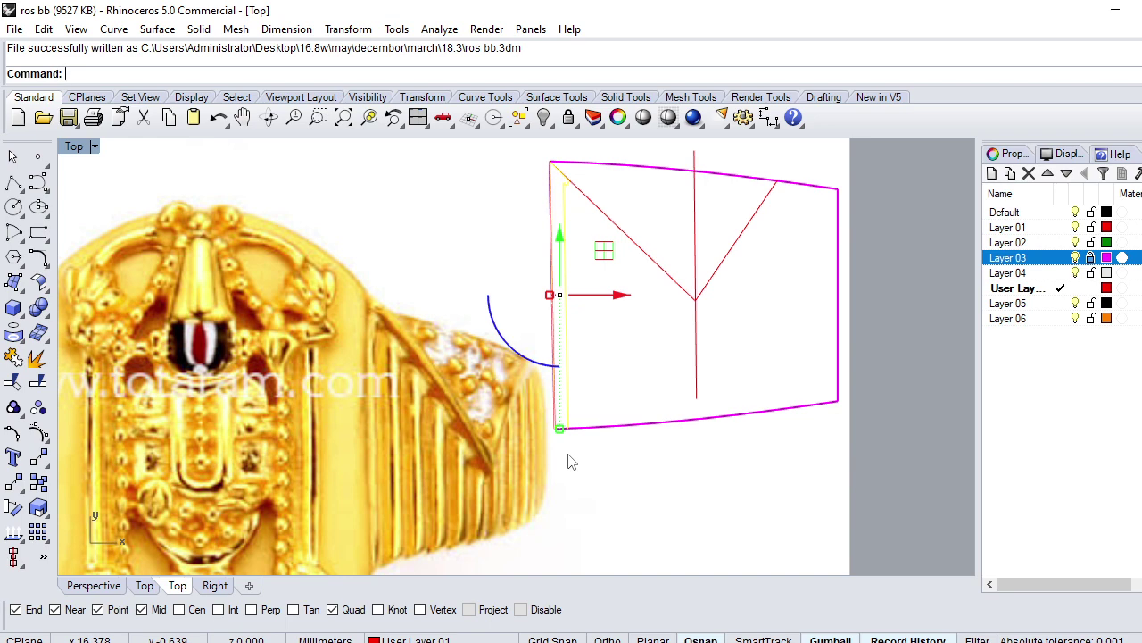
pyautogui.write('co')
pyautogui.press('Return')
pyautogui.scroll(2, 638, 408)
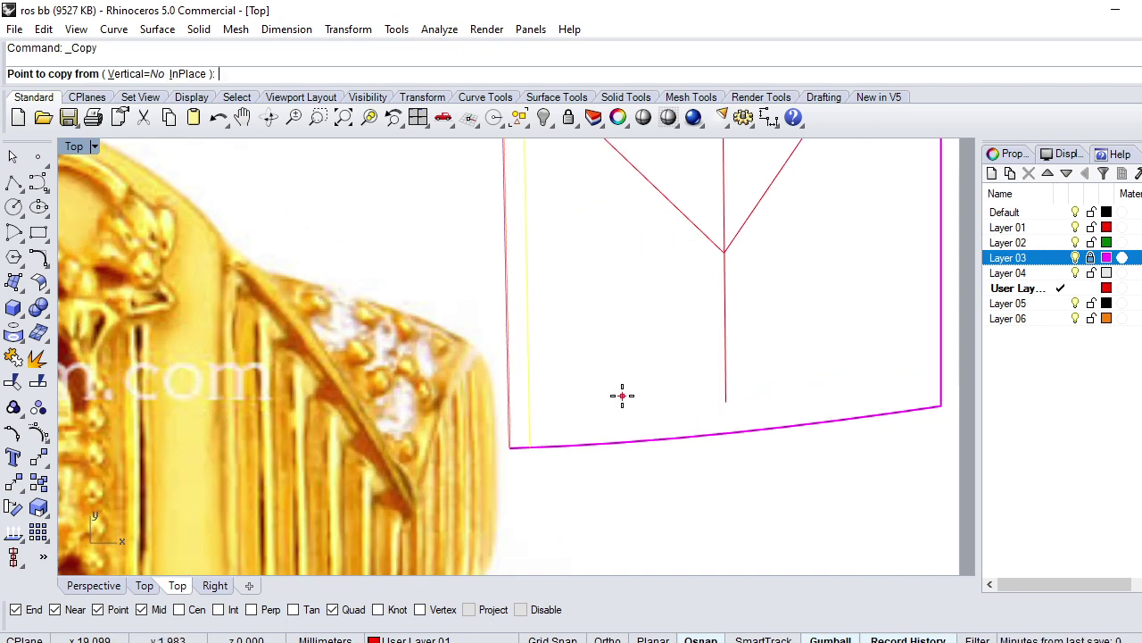
# Step: Draw a short line along the patch's bottom-left edge and select it
pyautogui.press('Escape')
pyautogui.scroll(-3, 622, 395)
pyautogui.scroll(-2, 596, 447)
pyautogui.write('l')
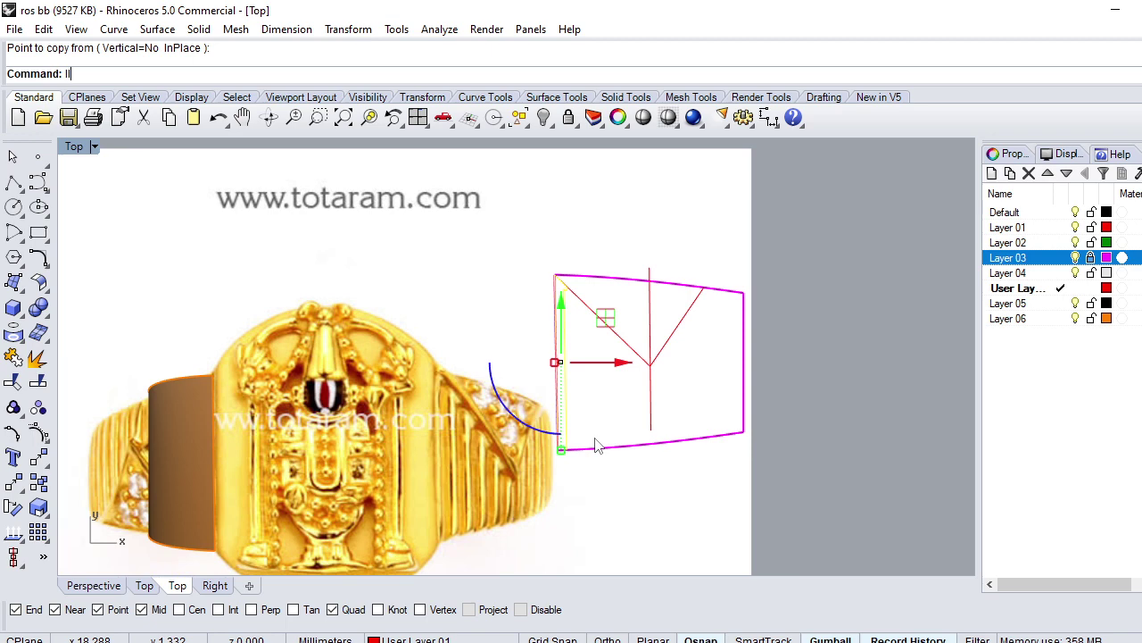
pyautogui.scroll(2, 580, 451)
pyautogui.scroll(3, 535, 456)
pyautogui.press('Return')
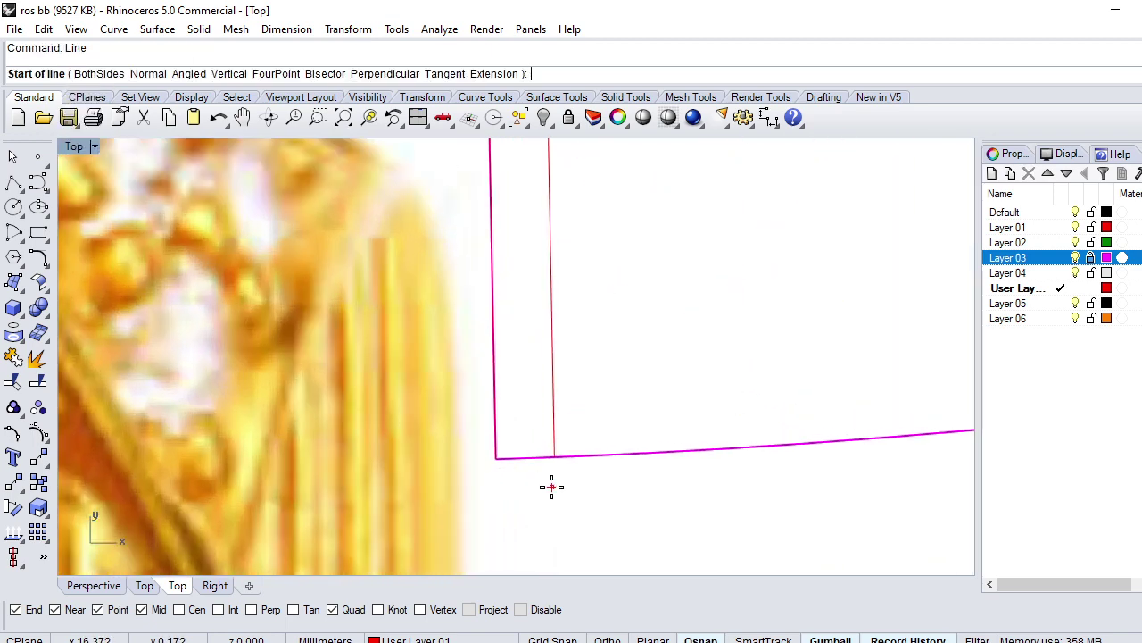
pyautogui.click(554, 457)
pyautogui.click(494, 460)
pyautogui.click(525, 471)
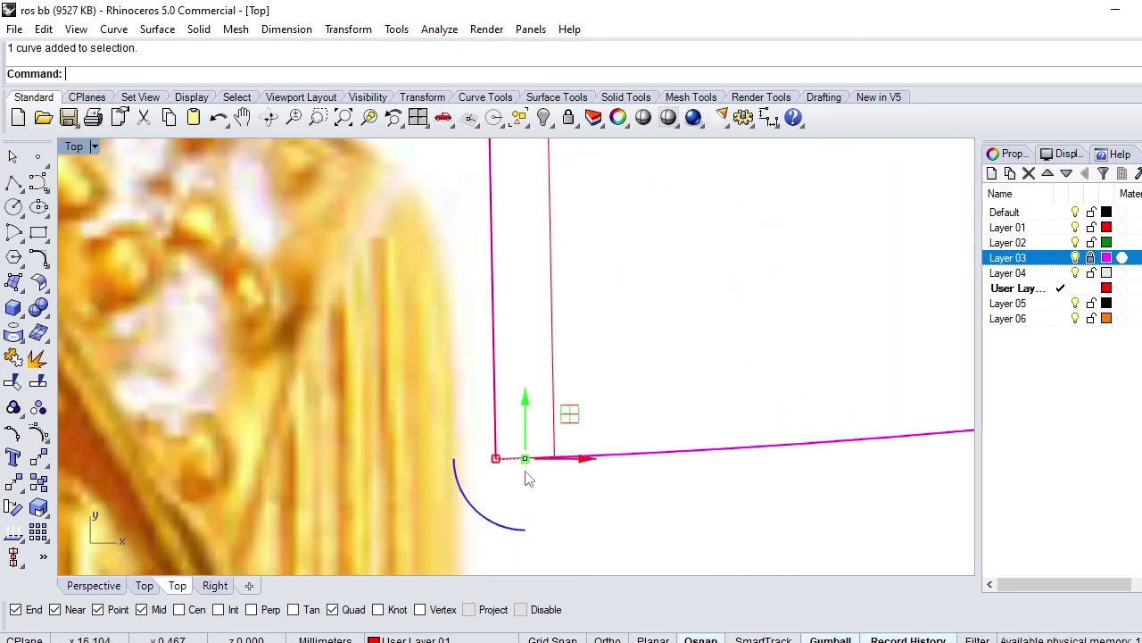
# Step: In Perspective, rebuild the line and lift its middle control point to bow it into an arc
pyautogui.hotkey('ctrl', 'F4')
pyautogui.scroll(5, 419, 375)
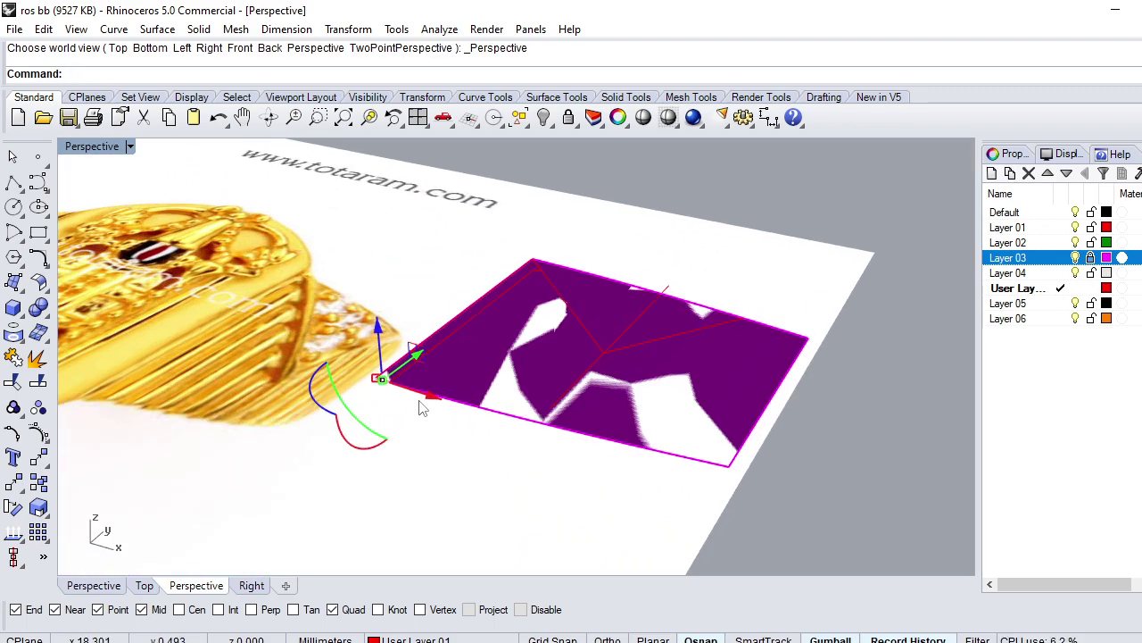
pyautogui.scroll(2, 419, 375)
pyautogui.write('Rebuild')
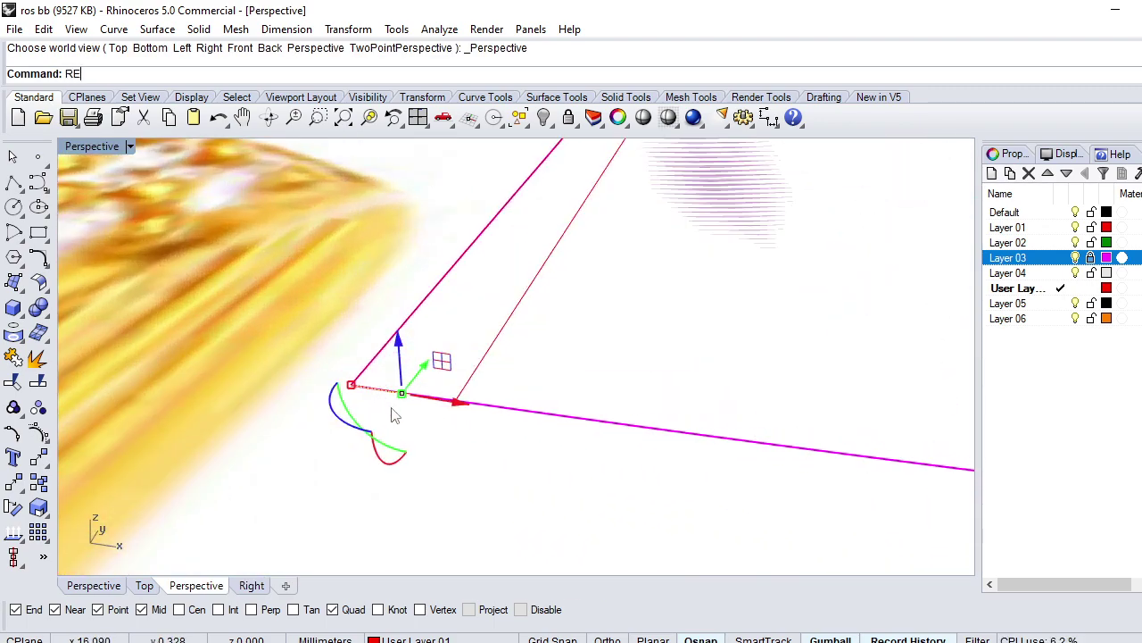
pyautogui.press('Return')
pyautogui.press('Return')
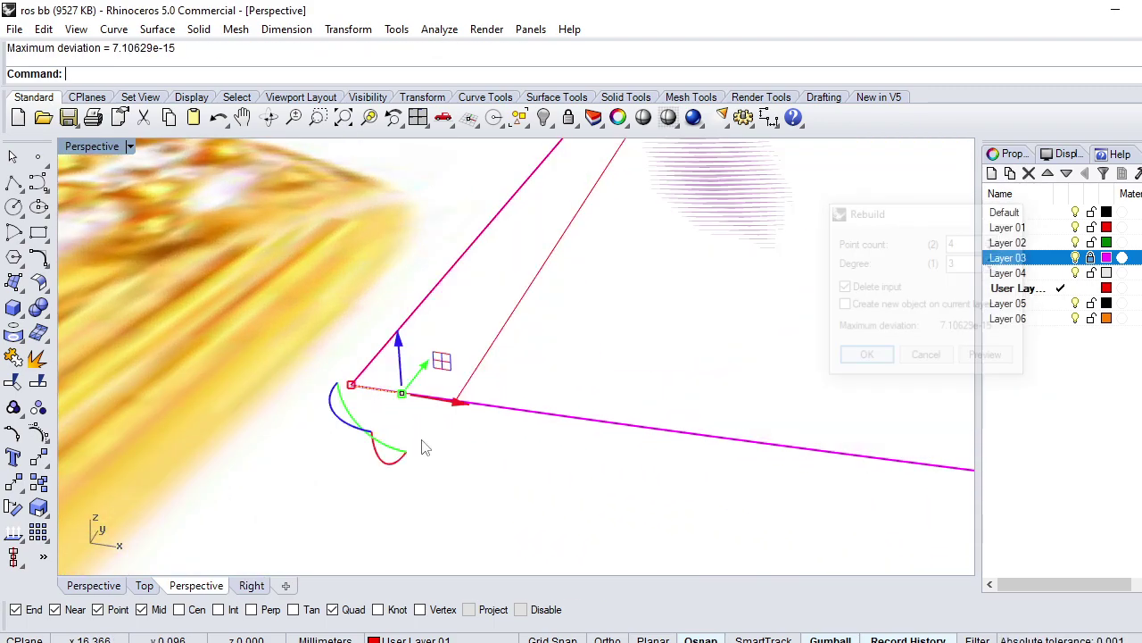
pyautogui.press('F10')
pyautogui.click(386, 393)
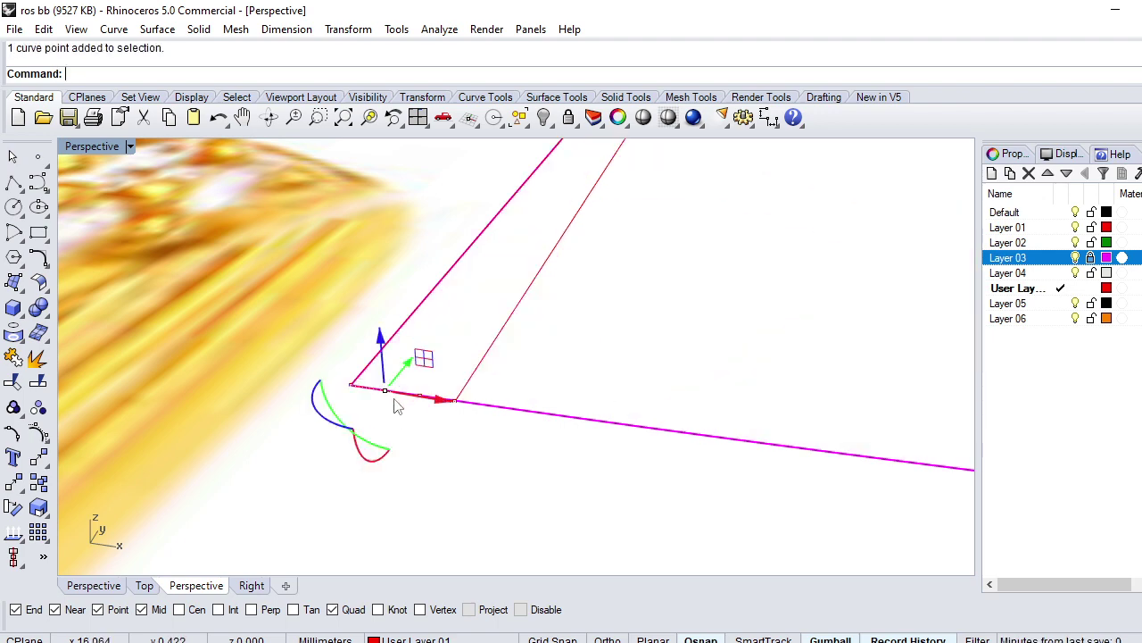
pyautogui.scroll(3, 419, 402)
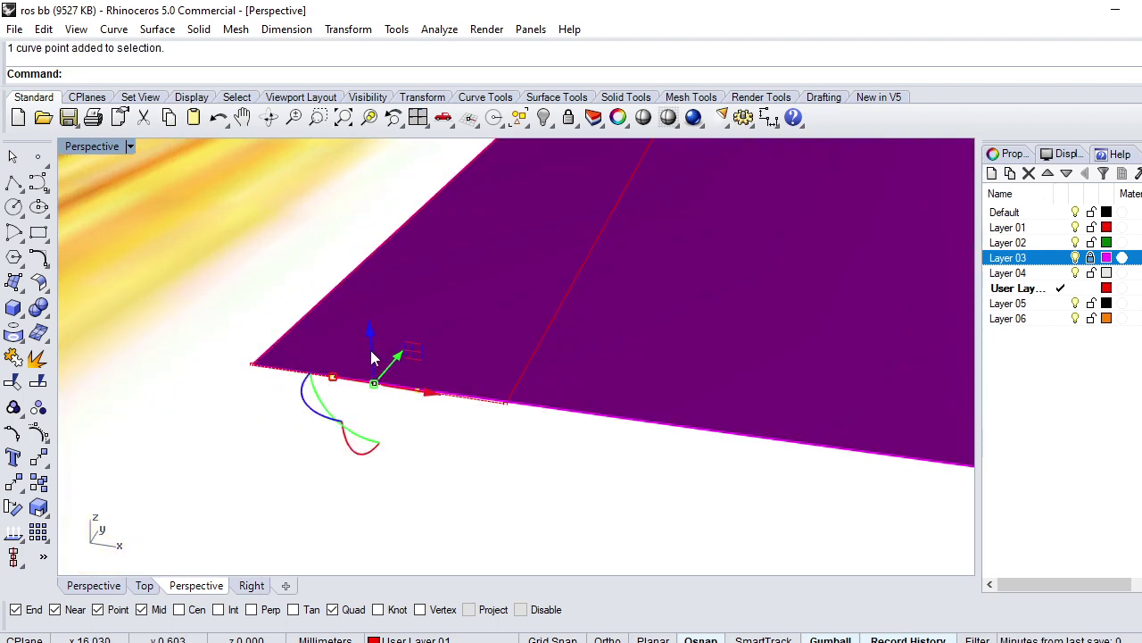
pyautogui.moveTo(373, 357); pyautogui.dragTo(380, 254)
pyautogui.press('Escape')
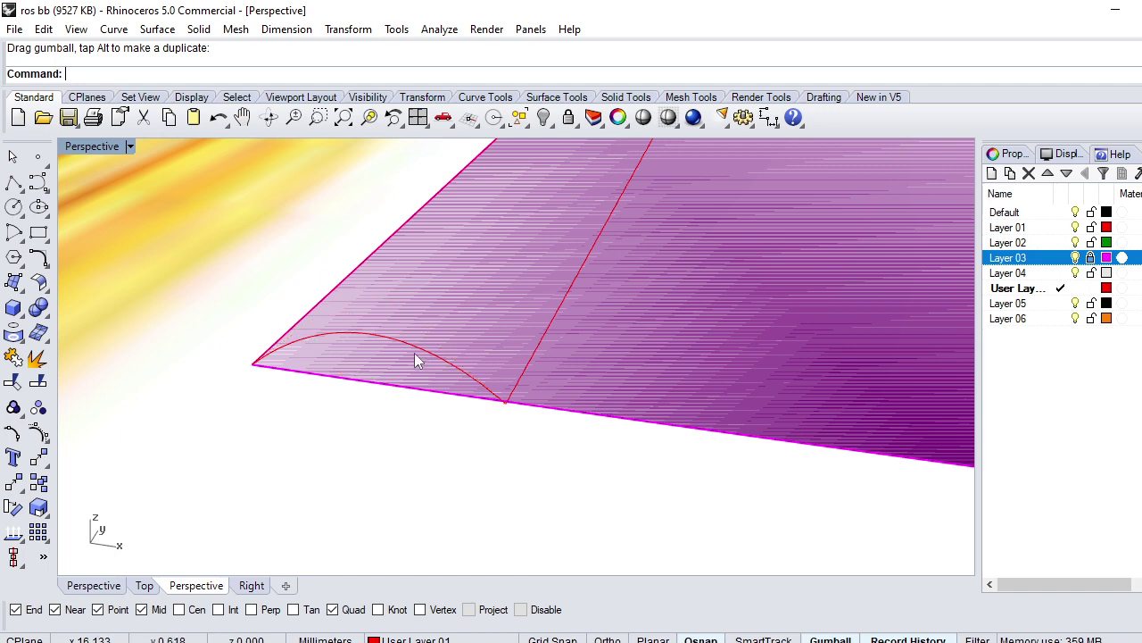
pyautogui.click(415, 360)
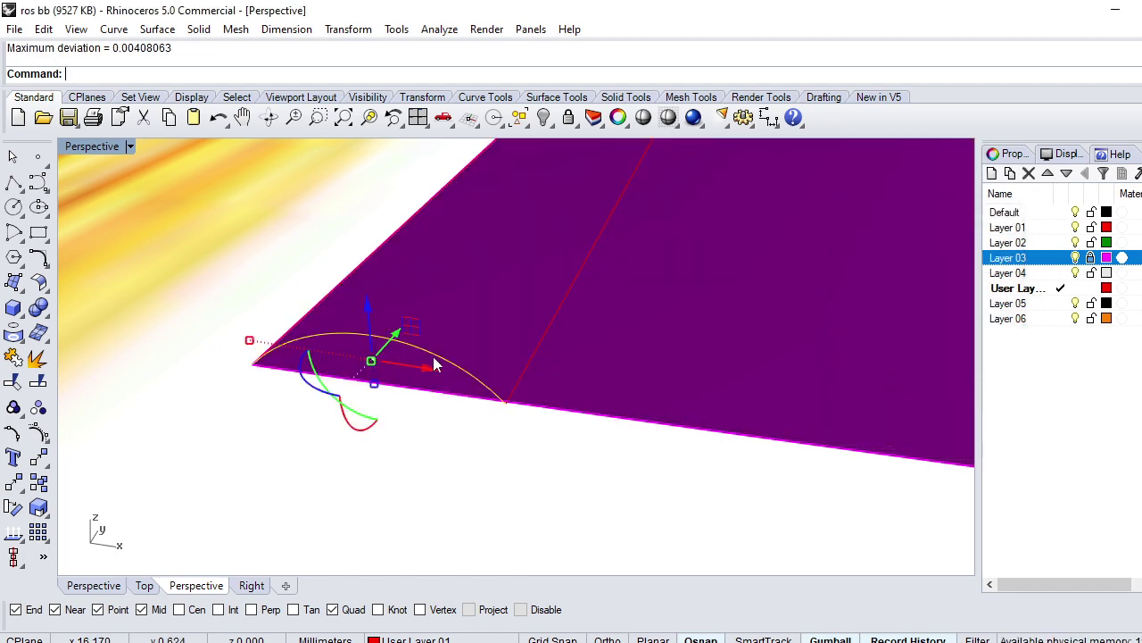
# Step: Undo the last rebuild from the Top view
pyautogui.hotkey('ctrl', 'F1')
pyautogui.press('Escape')
pyautogui.scroll(-3, 517, 398)
pyautogui.scroll(-3, 517, 399)
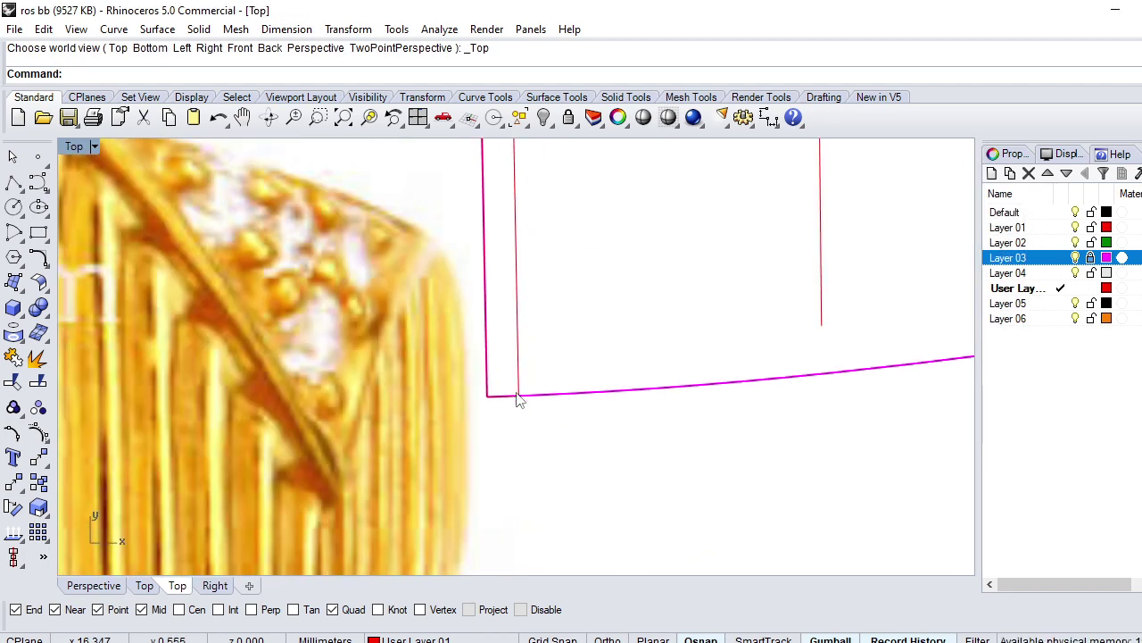
pyautogui.scroll(-1, 518, 399)
pyautogui.write('S')
pyautogui.scroll(8, 518, 395)
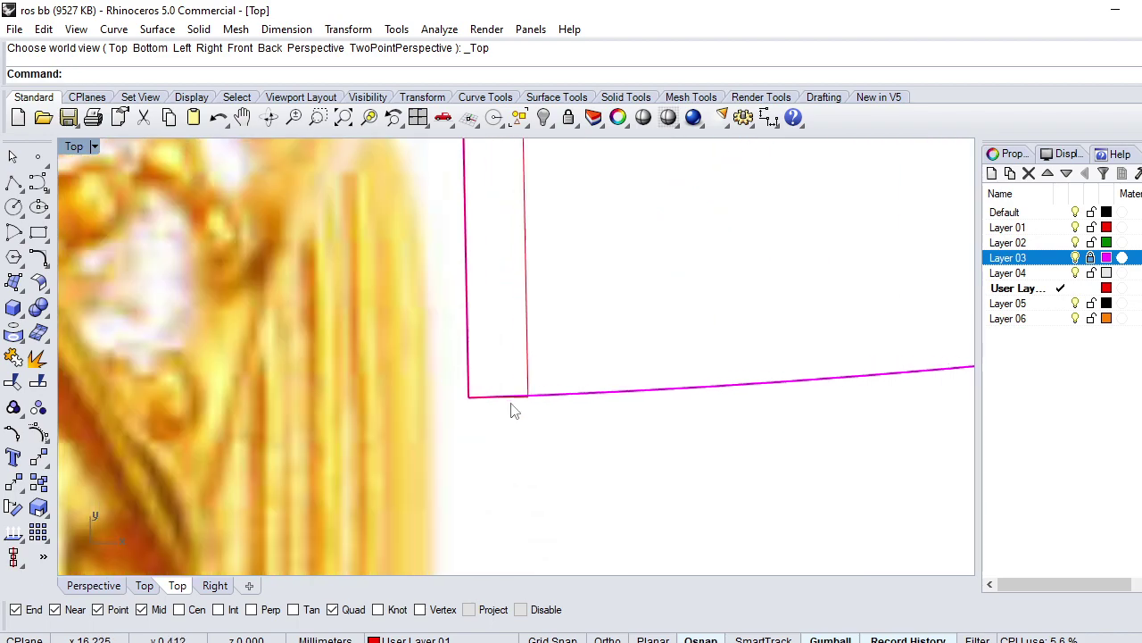
pyautogui.hotkey('ctrl', 'z')
# Step: Undo an accidental move of the arc and return to the Top view
pyautogui.hotkey('ctrl', 'F4')
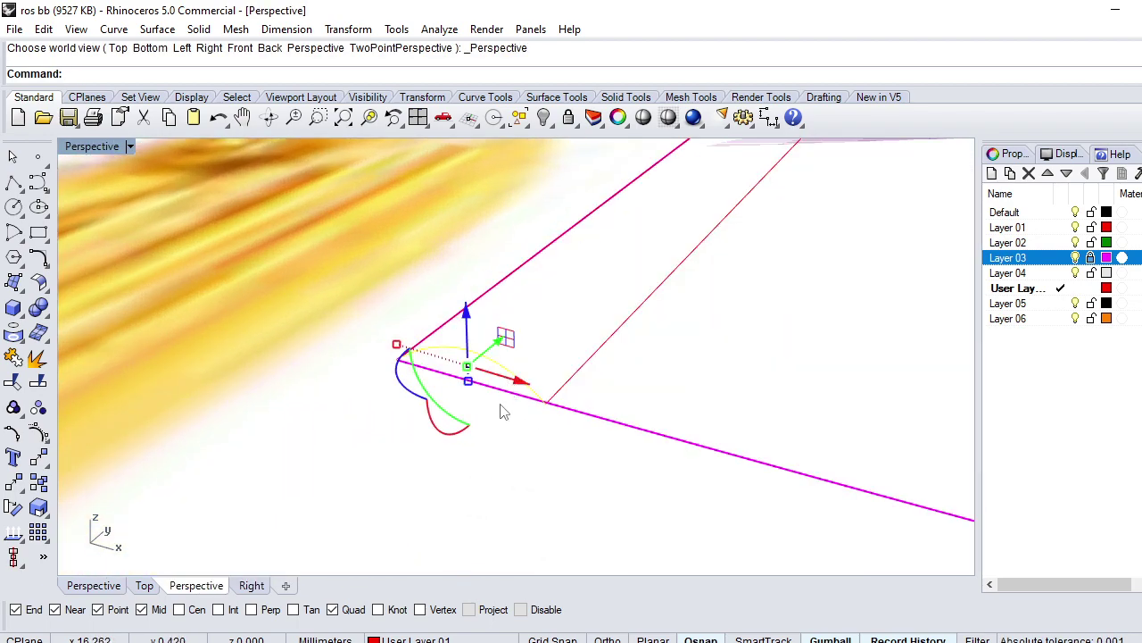
pyautogui.moveTo(503, 408); pyautogui.dragTo(496, 419)
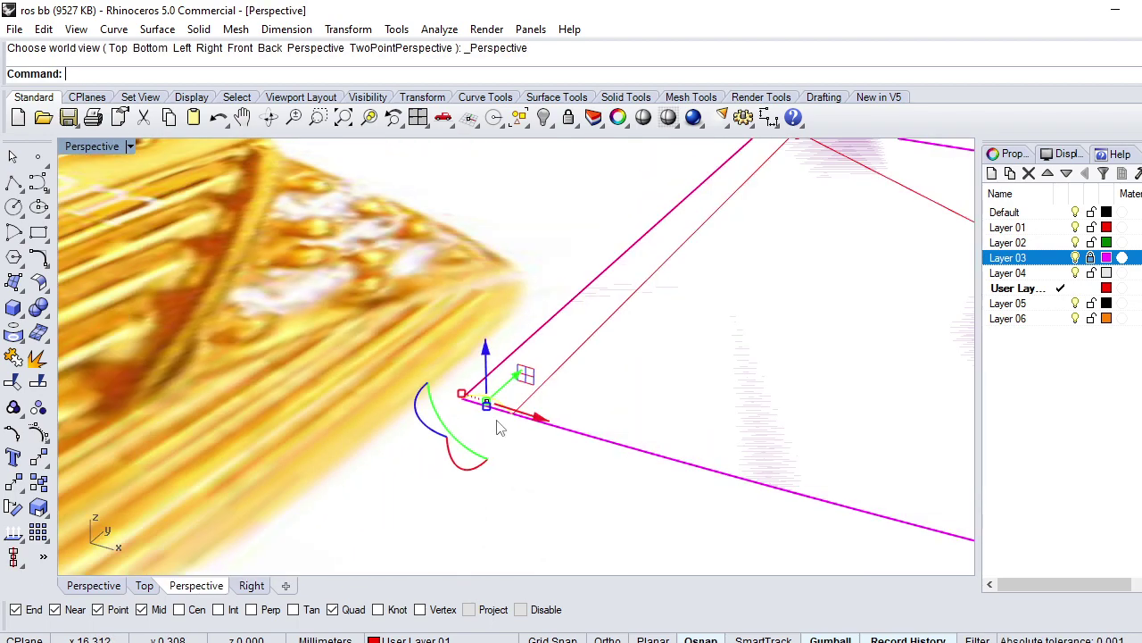
pyautogui.hotkey('ctrl', 'z')
pyautogui.scroll(-4, 500, 427)
pyautogui.scroll(-2, 500, 428)
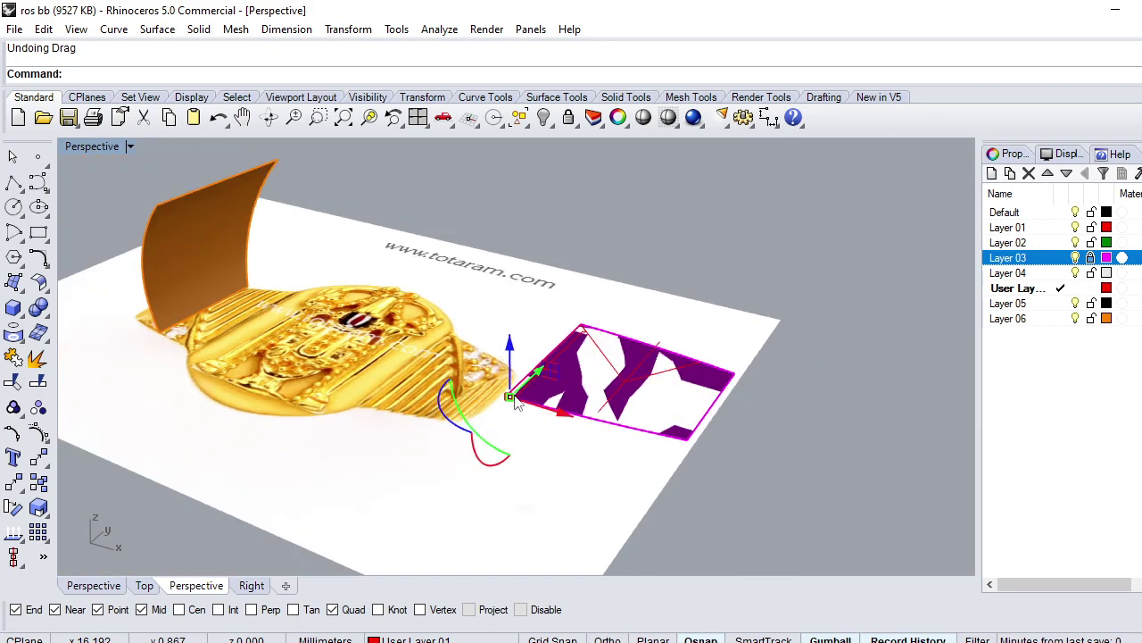
pyautogui.scroll(3, 381, 410)
pyautogui.scroll(3, 420, 432)
pyautogui.hotkey('ctrl', 'F1')
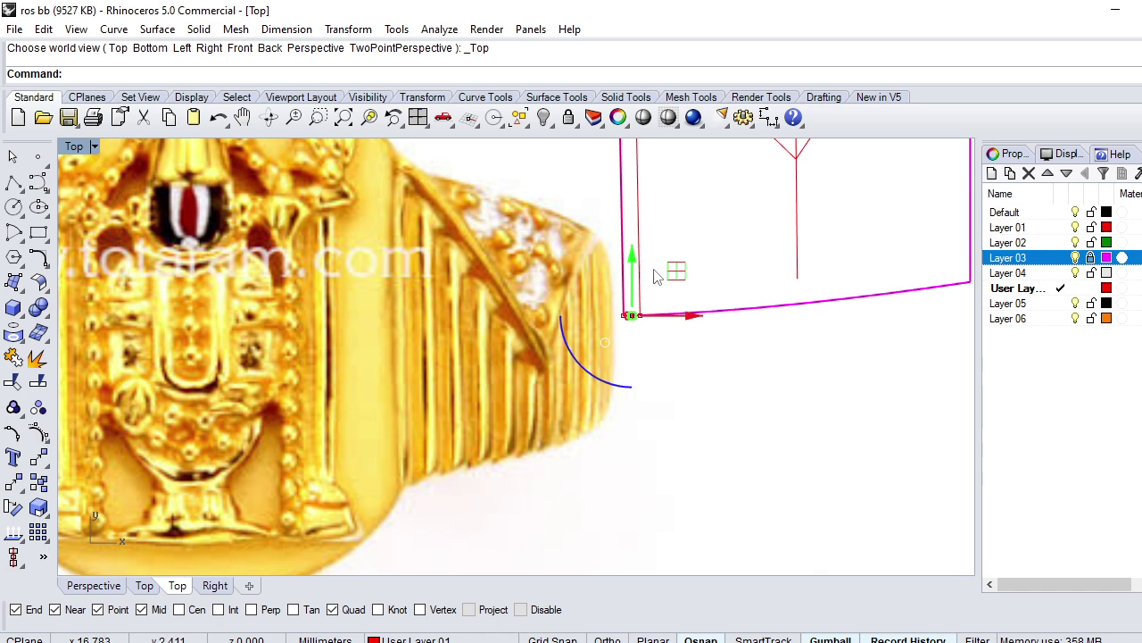
# Step: Join all the plane's boundary curves and pick the vertical edge curve
pyautogui.click(585, 397)
pyautogui.scroll(-3, 585, 397)
pyautogui.hotkey('ctrl', 'a')
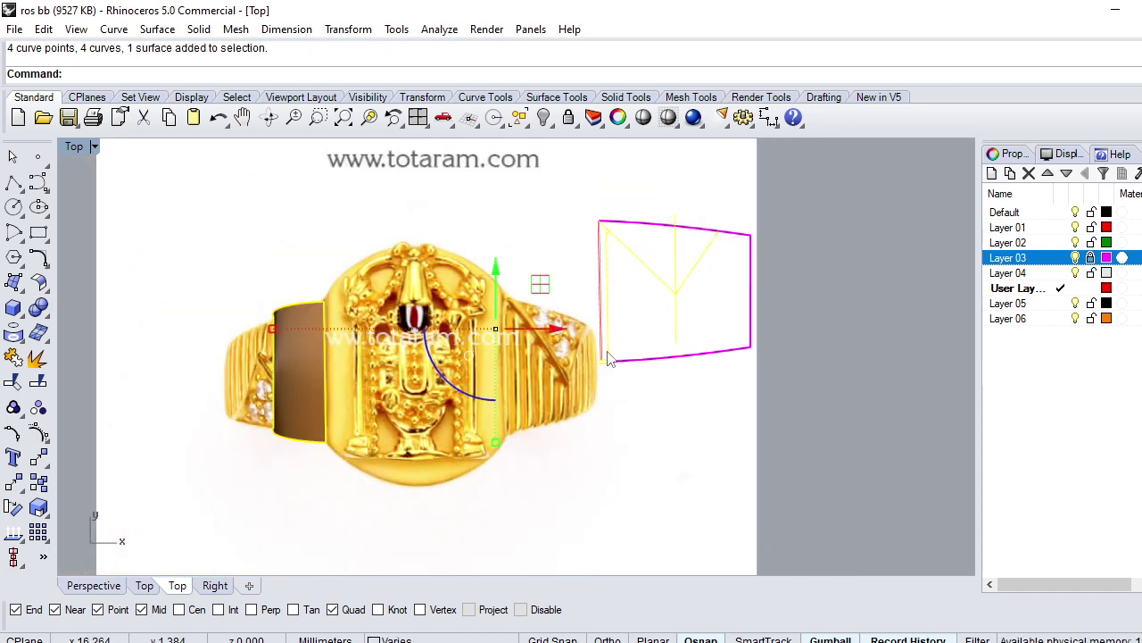
pyautogui.hotkey('ctrl', 'j')
pyautogui.scroll(3, 607, 359)
pyautogui.click(609, 315)
pyautogui.write('O')
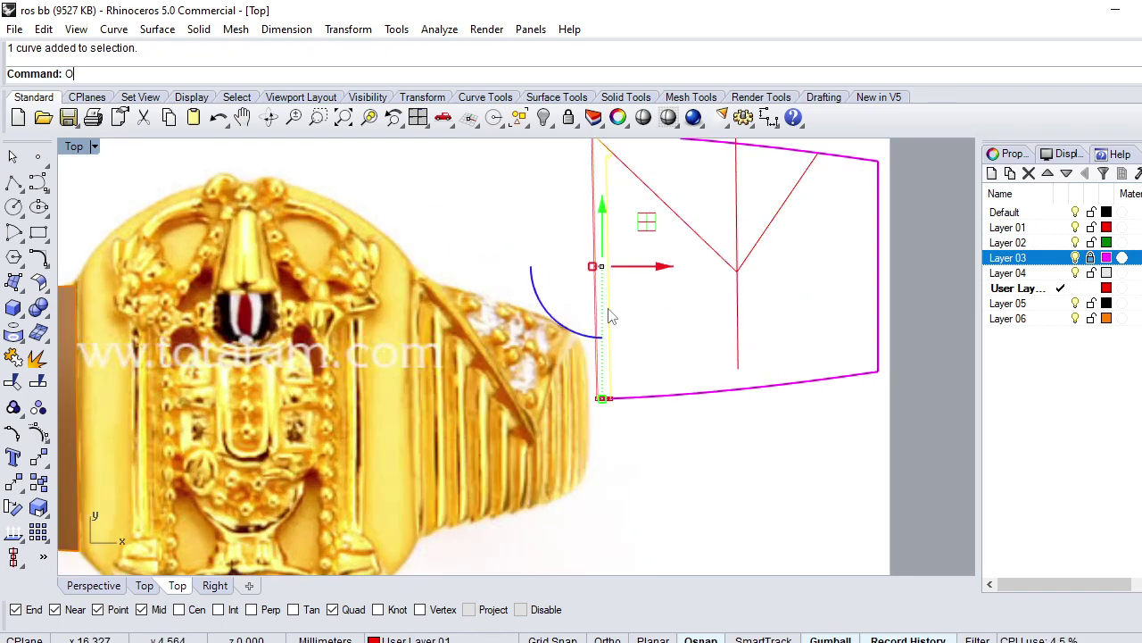
# Step: Offset the vertical edge curve by 0.2 to both sides
pyautogui.write('ffset')
pyautogui.press('Return')
pyautogui.scroll(3, 583, 372)
pyautogui.scroll(3, 615, 347)
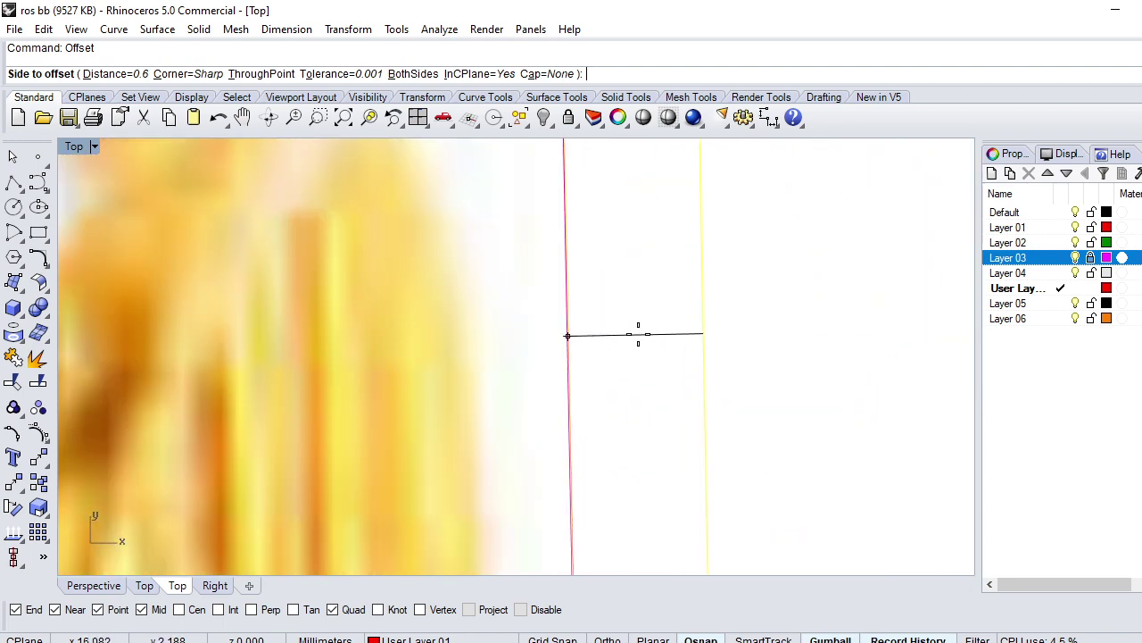
pyautogui.write('.2')
pyautogui.press('Return')
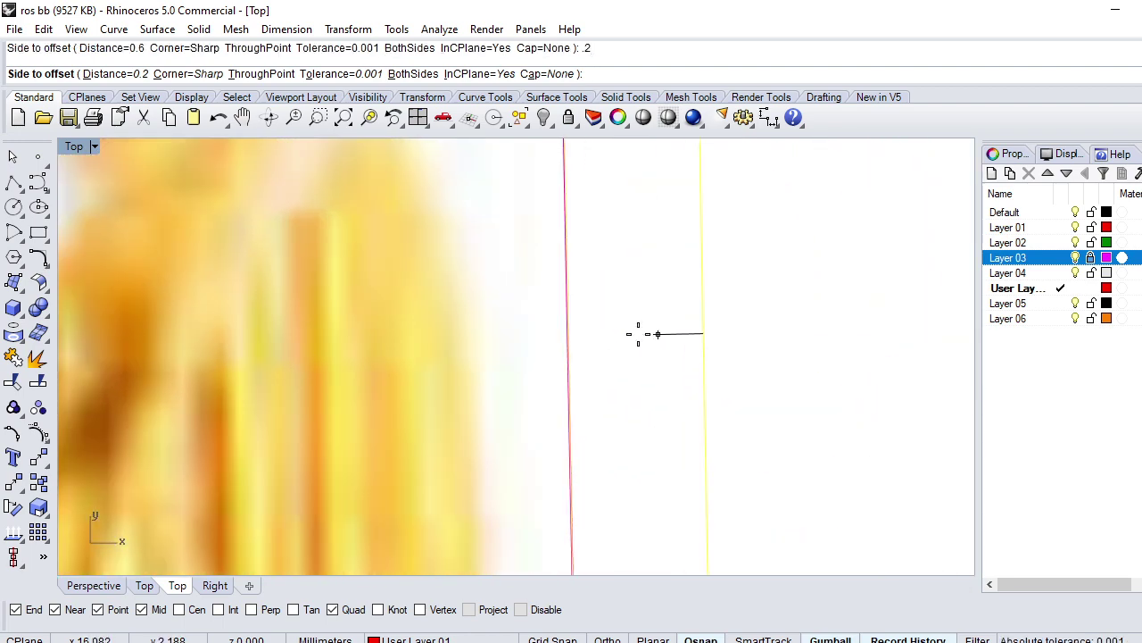
pyautogui.write('.2')
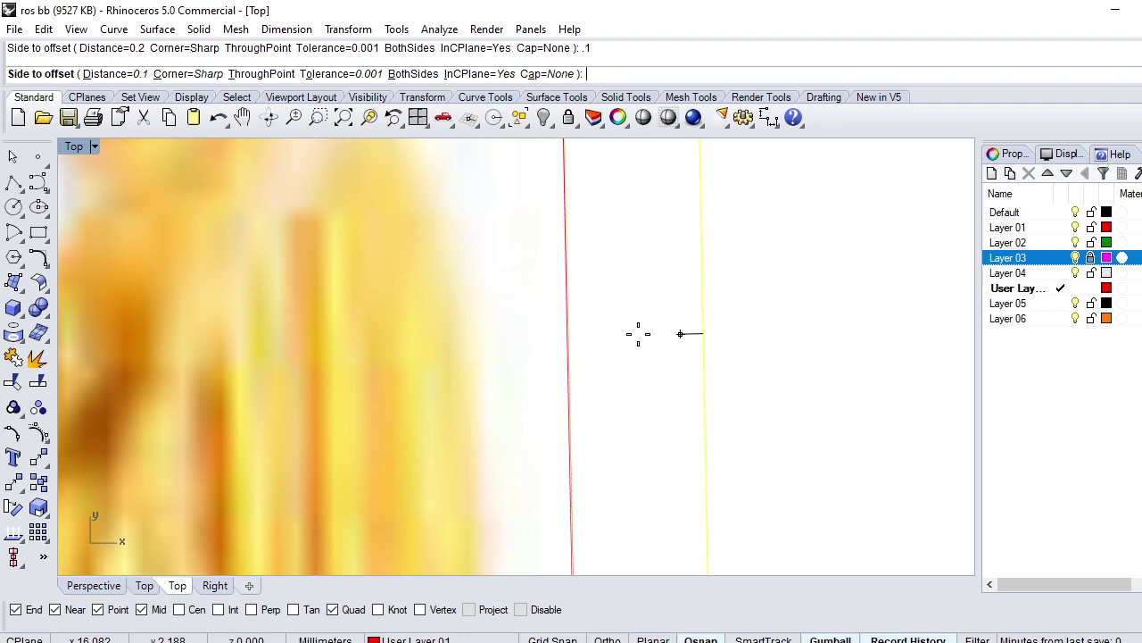
pyautogui.click(639, 334)
pyautogui.click(680, 326)
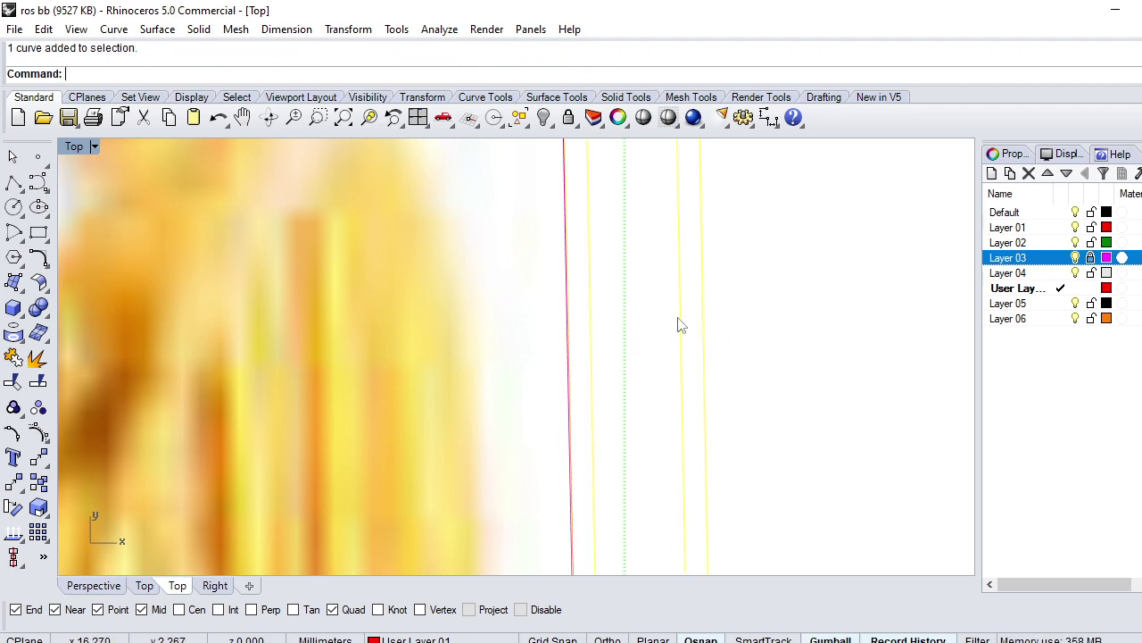
pyautogui.hotkey('ctrl', 'F4')
# Step: Undo the stray move and offsets, then join all the curves together
pyautogui.scroll(5, 524, 364)
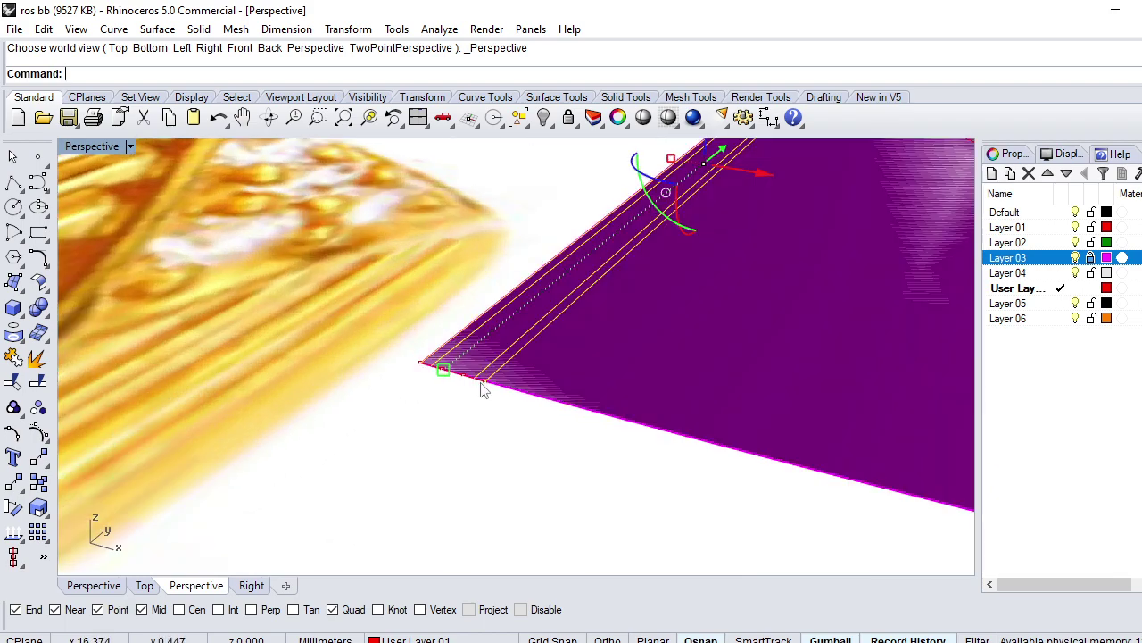
pyautogui.click(484, 382)
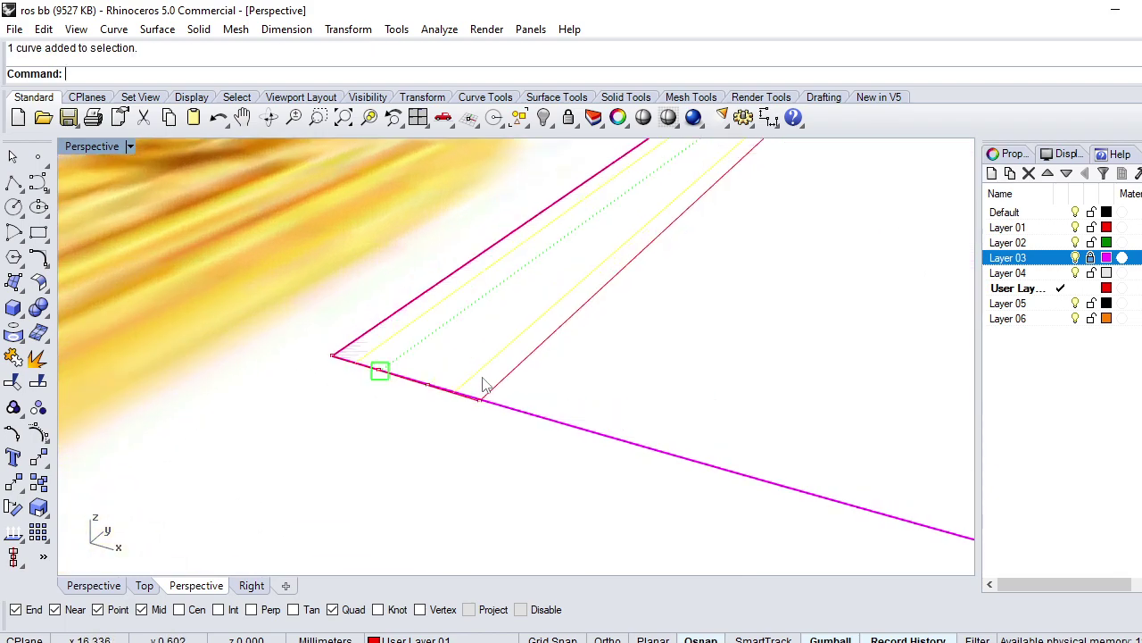
pyautogui.moveTo(484, 382)
pyautogui.mouseDown()
pyautogui.moveTo(453, 378)
pyautogui.moveTo(466, 403)
pyautogui.mouseUp()
pyautogui.hotkey('ctrl', 'z')
pyautogui.hotkey('ctrl', 'z')
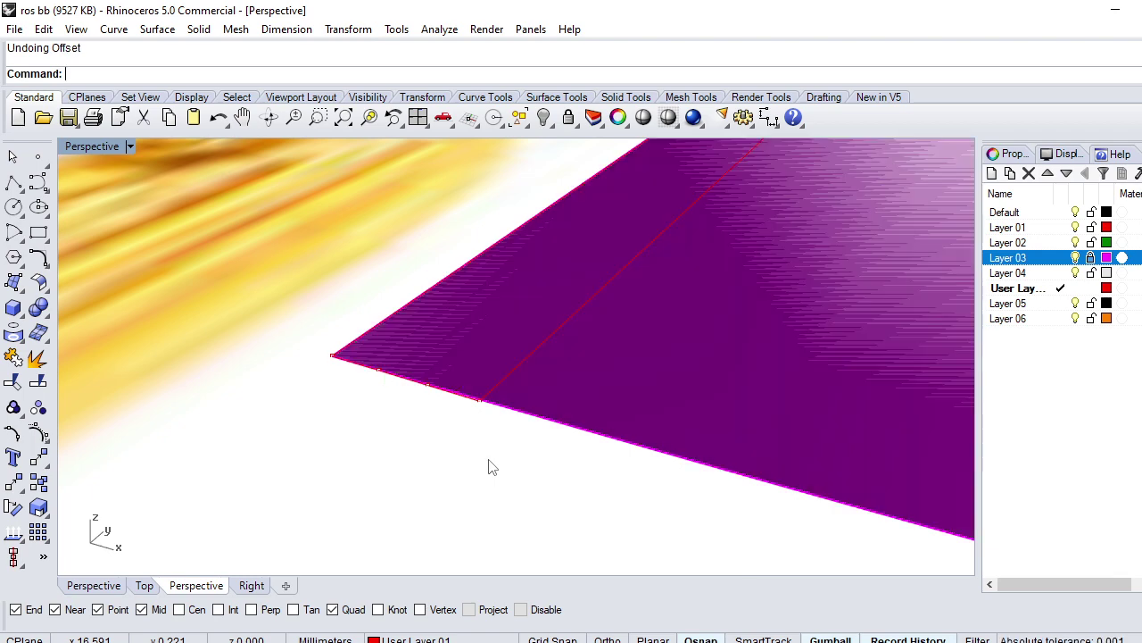
pyautogui.click(490, 390)
pyautogui.click(494, 401)
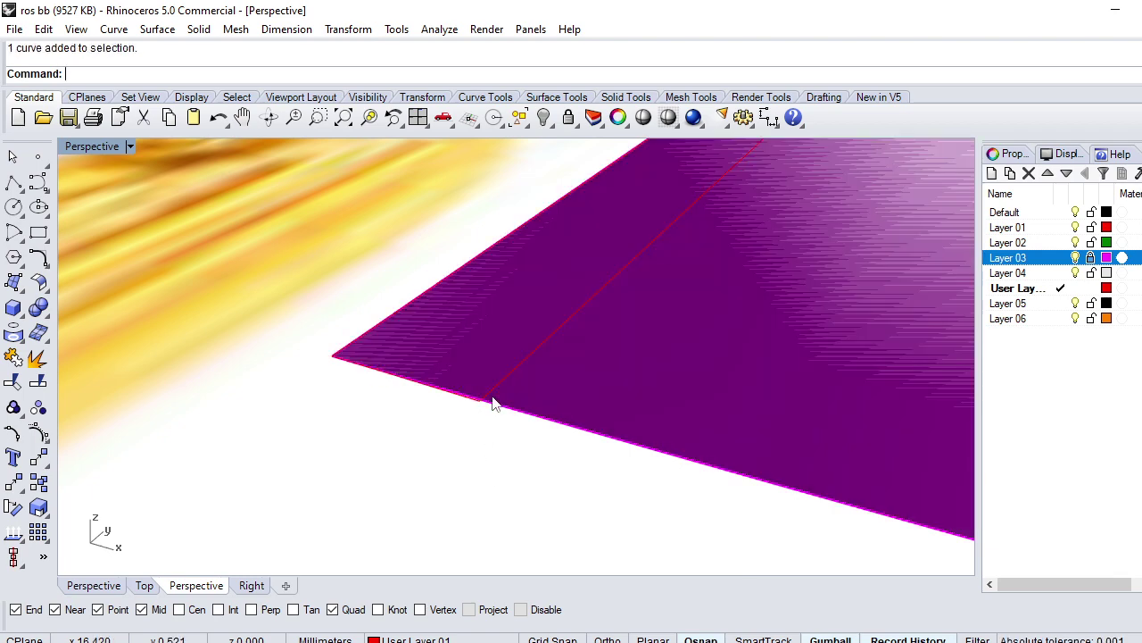
pyautogui.hotkey('ctrl', 'a')
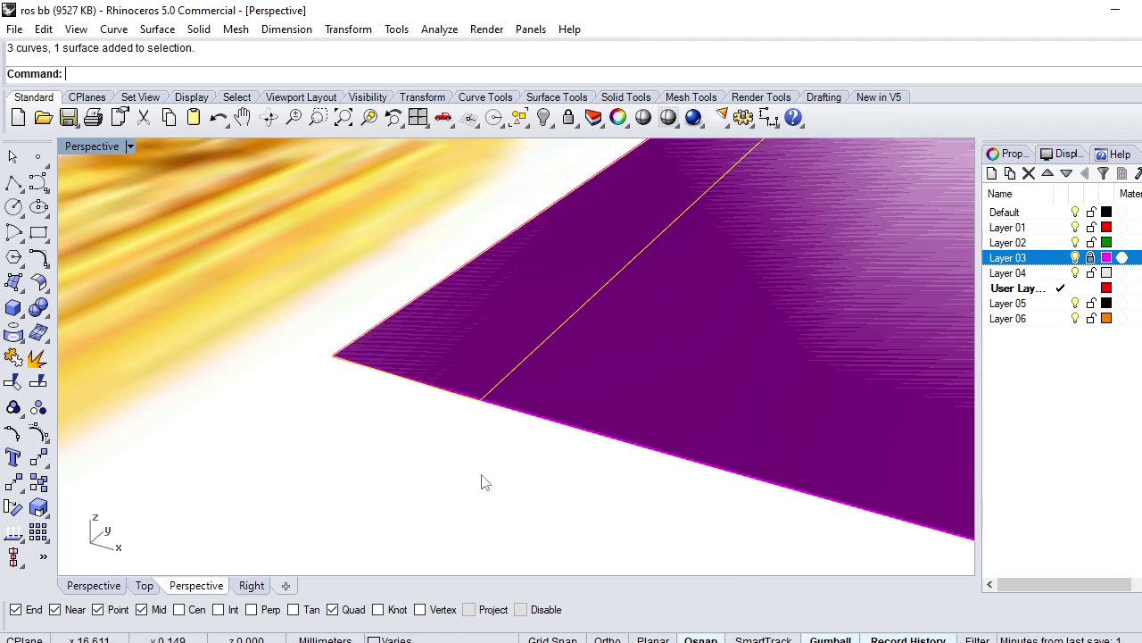
pyautogui.press('Return')
# Step: Offset the joined edge outline inward and shift it toward the plane's corner
pyautogui.click(494, 393)
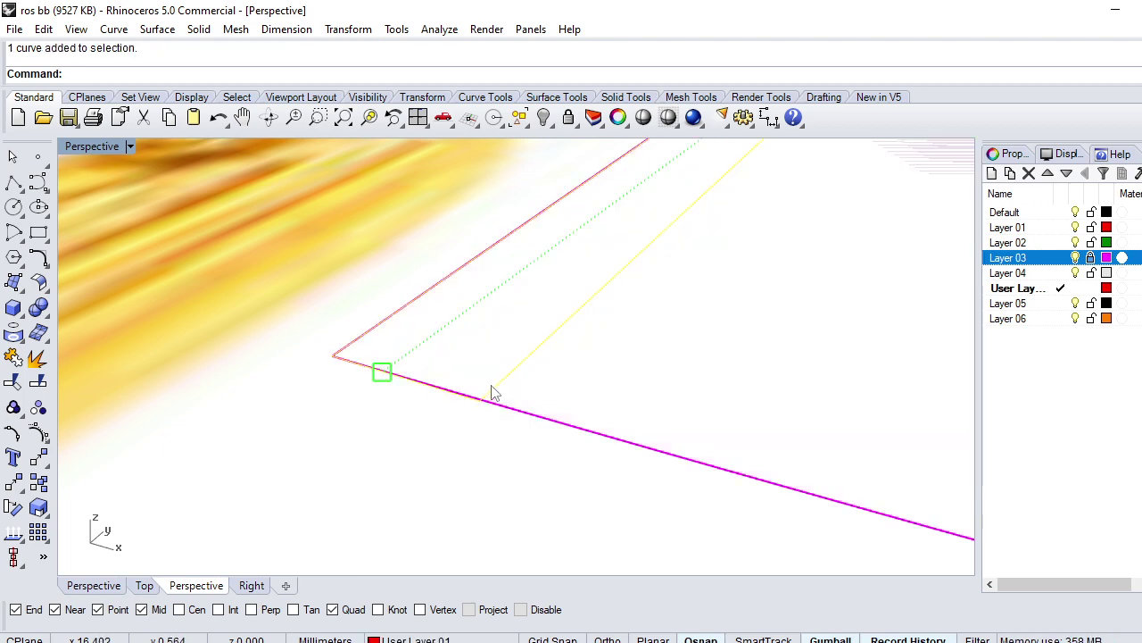
pyautogui.write('Of')
pyautogui.press('Return')
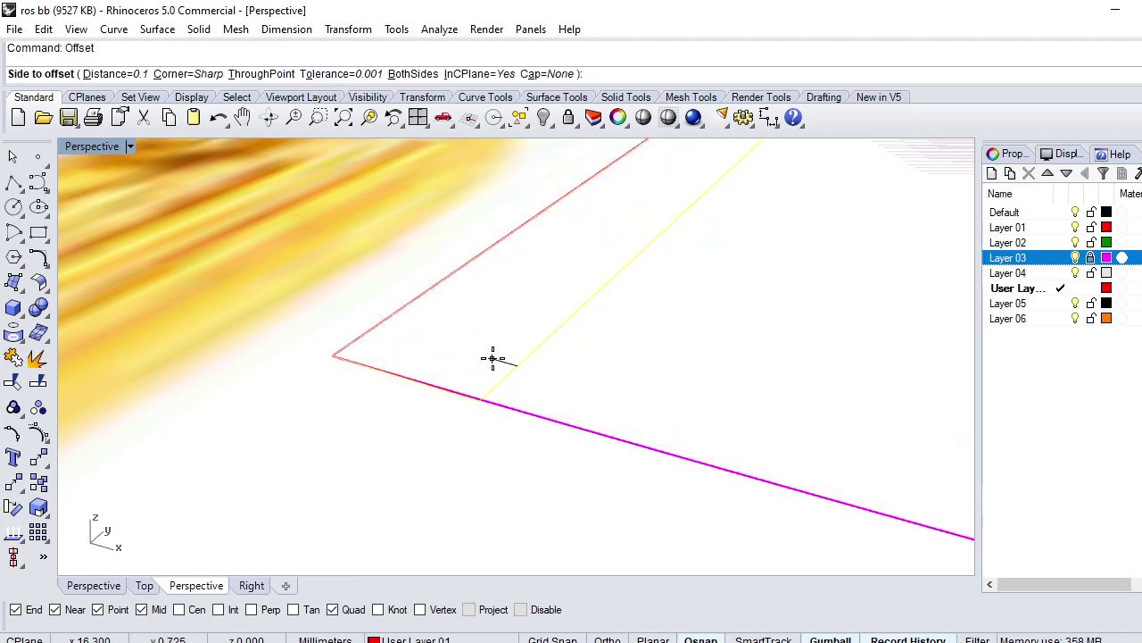
pyautogui.click(493, 358)
pyautogui.click(474, 382)
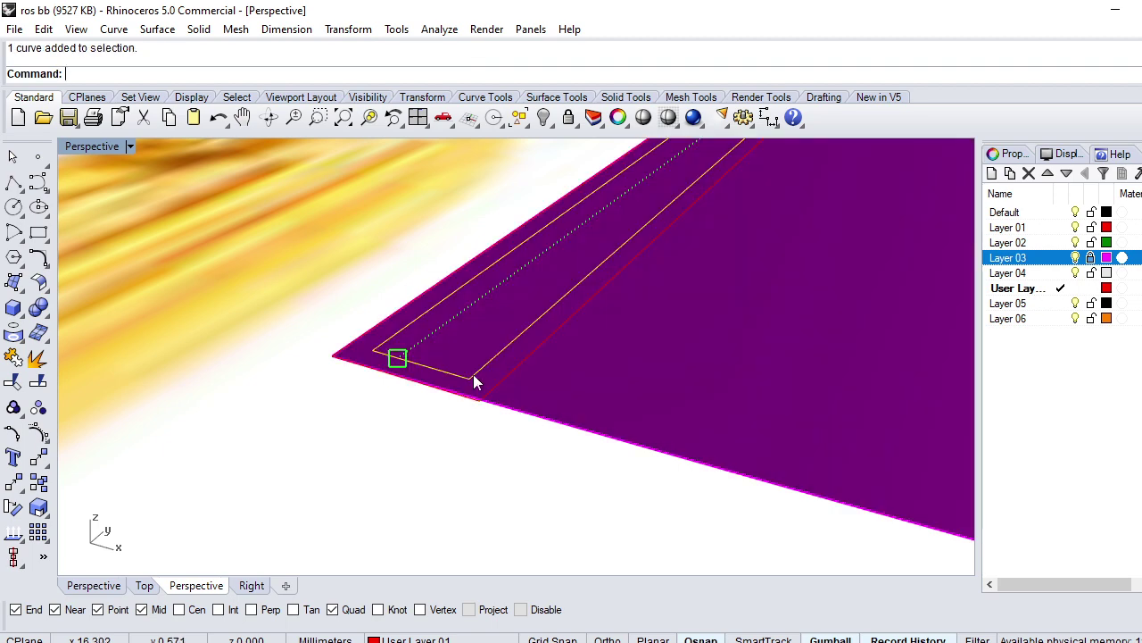
pyautogui.moveTo(476, 375); pyautogui.dragTo(445, 360)
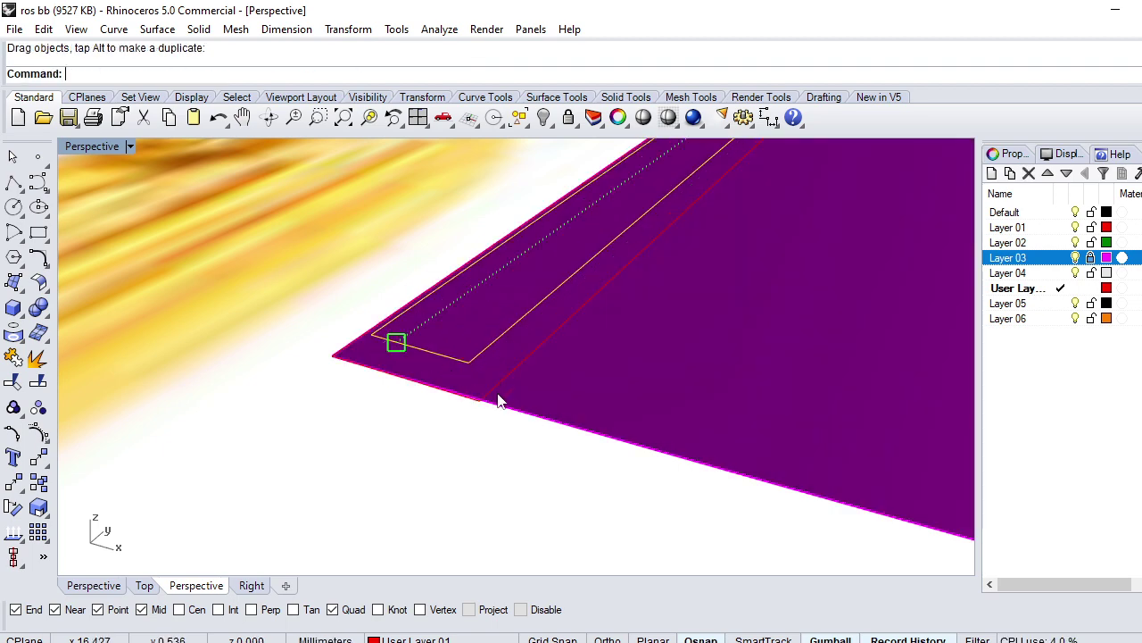
pyautogui.write('PP')
# Step: Build a red patch surface from the narrow outline and select it
pyautogui.press('Return')
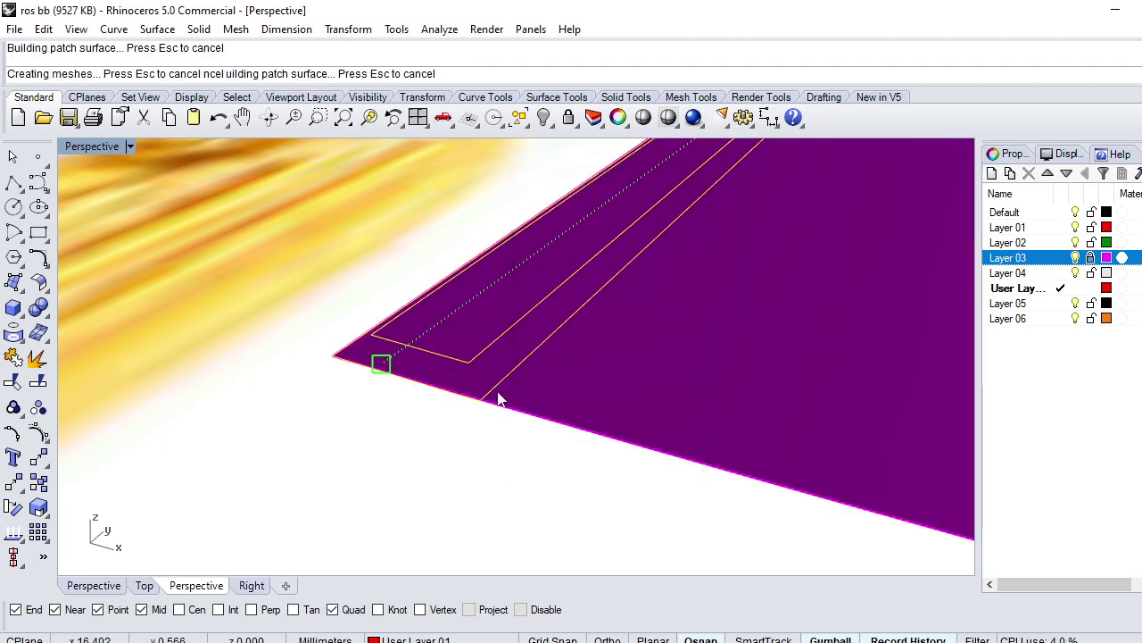
pyautogui.write('T')
pyautogui.press('Return')
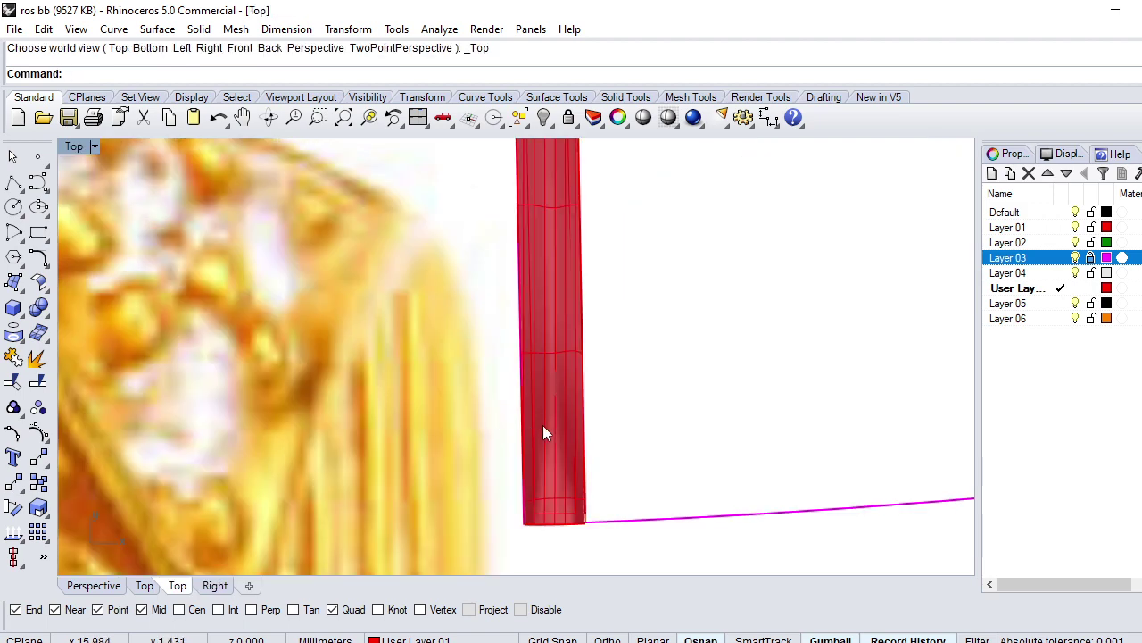
pyautogui.click(540, 484)
pyautogui.write('P')
pyautogui.press('Return')
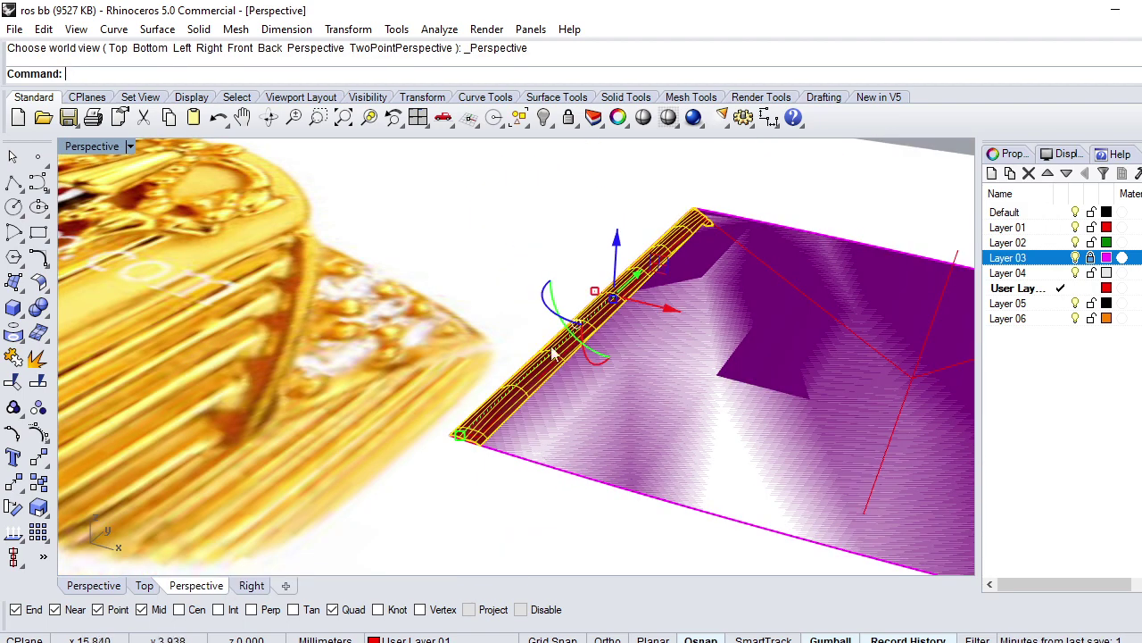
# Step: Extrude the patch surface 0.6 into a solid rib bar, back in Top view
pyautogui.write('ExtrudeSrf')
pyautogui.press('Return')
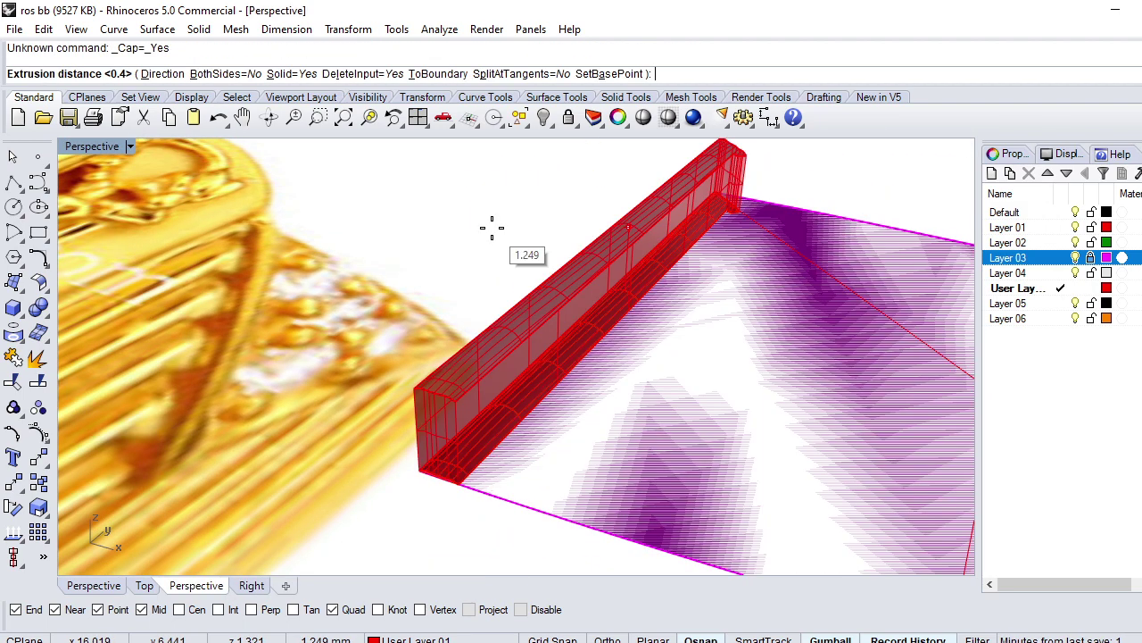
pyautogui.write('.6')
pyautogui.press('Return')
pyautogui.write('T')
pyautogui.press('Return')
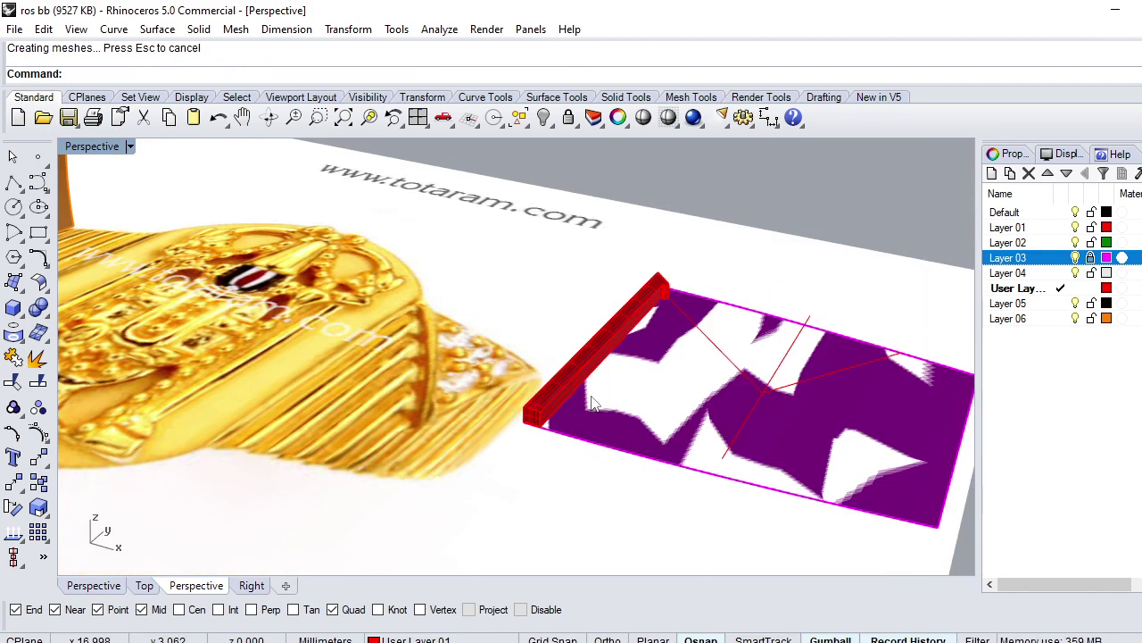
pyautogui.click(575, 357)
# Step: Copy the red rib bar five times to the right across the band
pyautogui.scroll(-5, 579, 419)
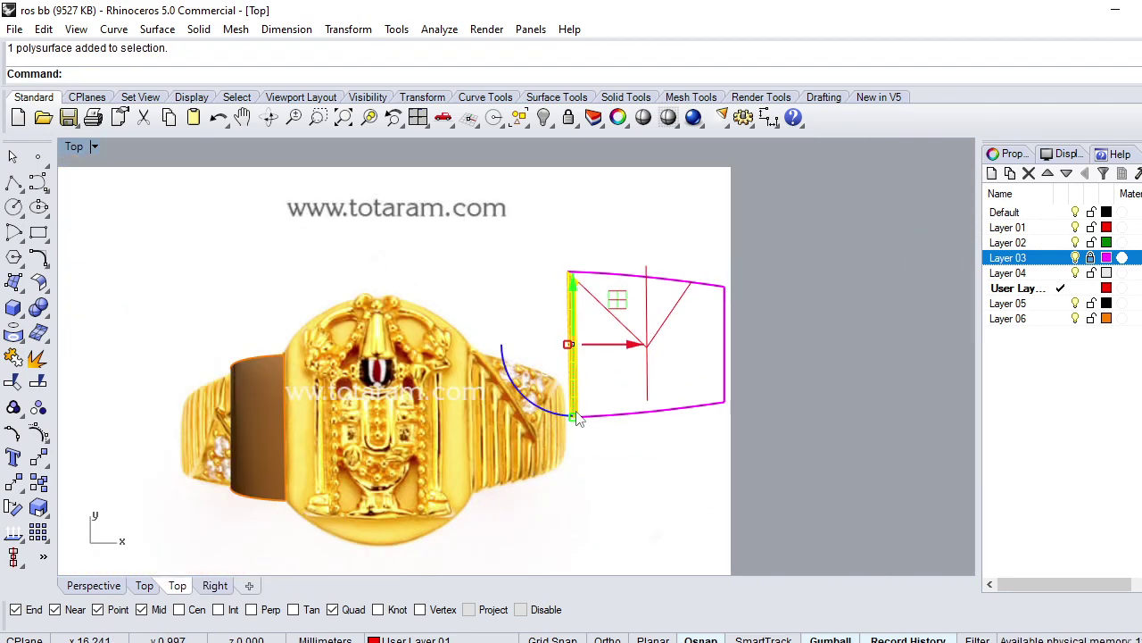
pyautogui.scroll(3, 613, 328)
pyautogui.write('C')
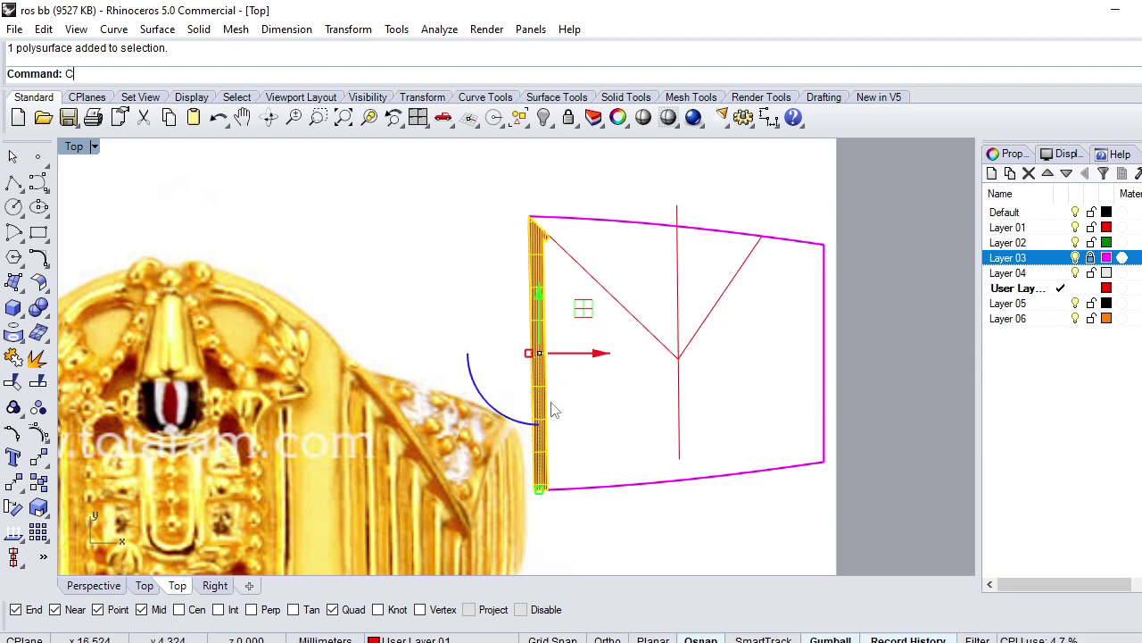
pyautogui.write('opy')
pyautogui.press('Return')
pyautogui.scroll(2, 563, 450)
pyautogui.click(576, 461)
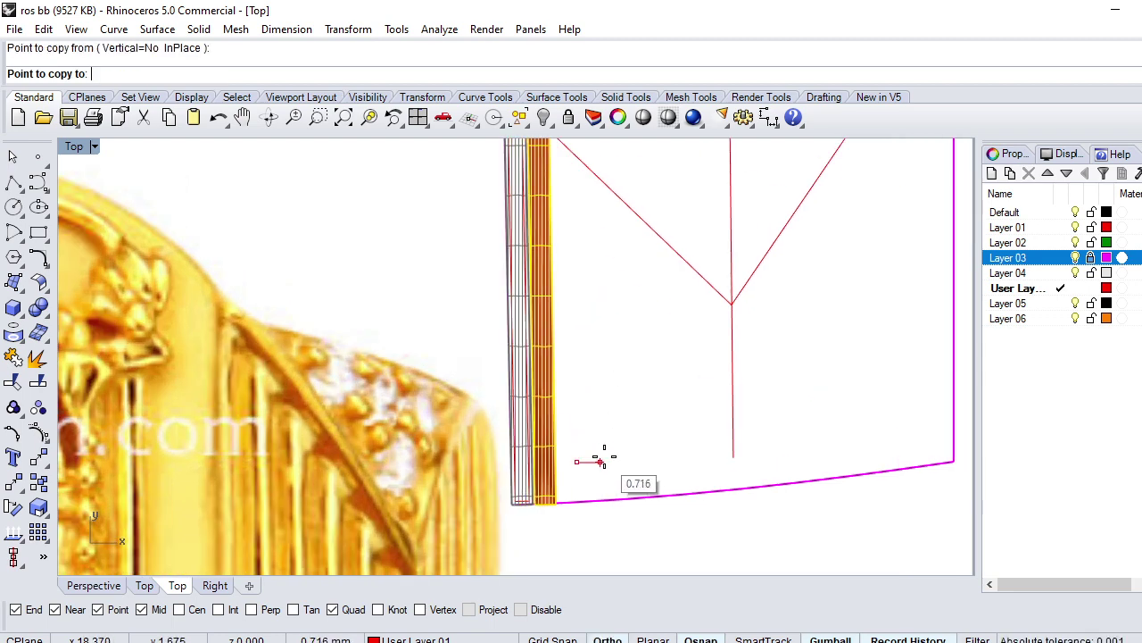
pyautogui.click(605, 461)
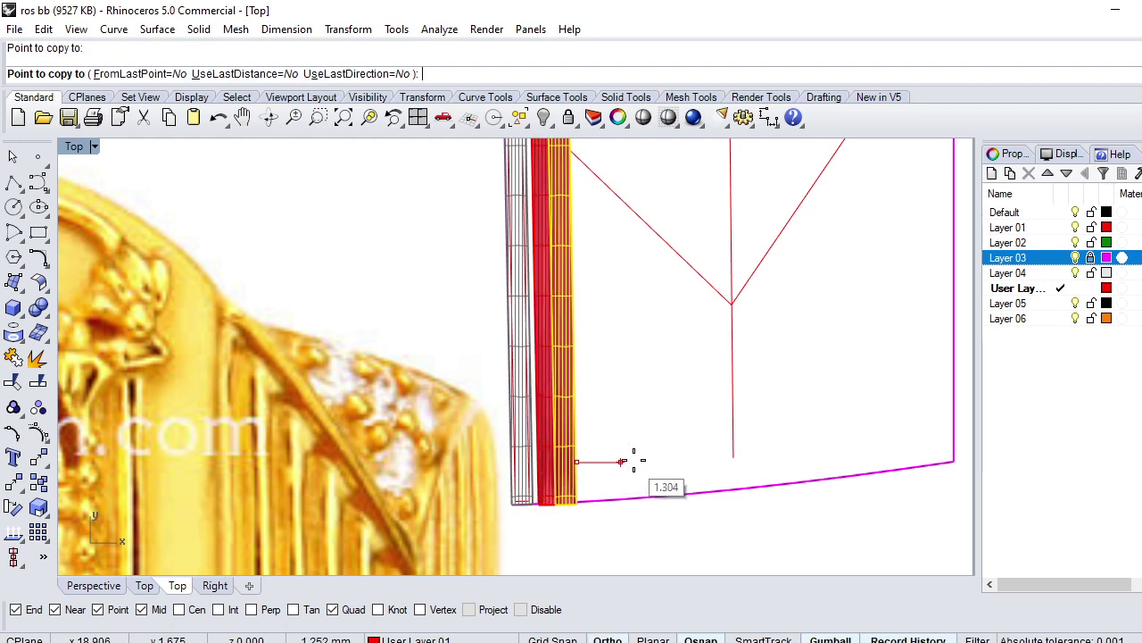
pyautogui.click(630, 461)
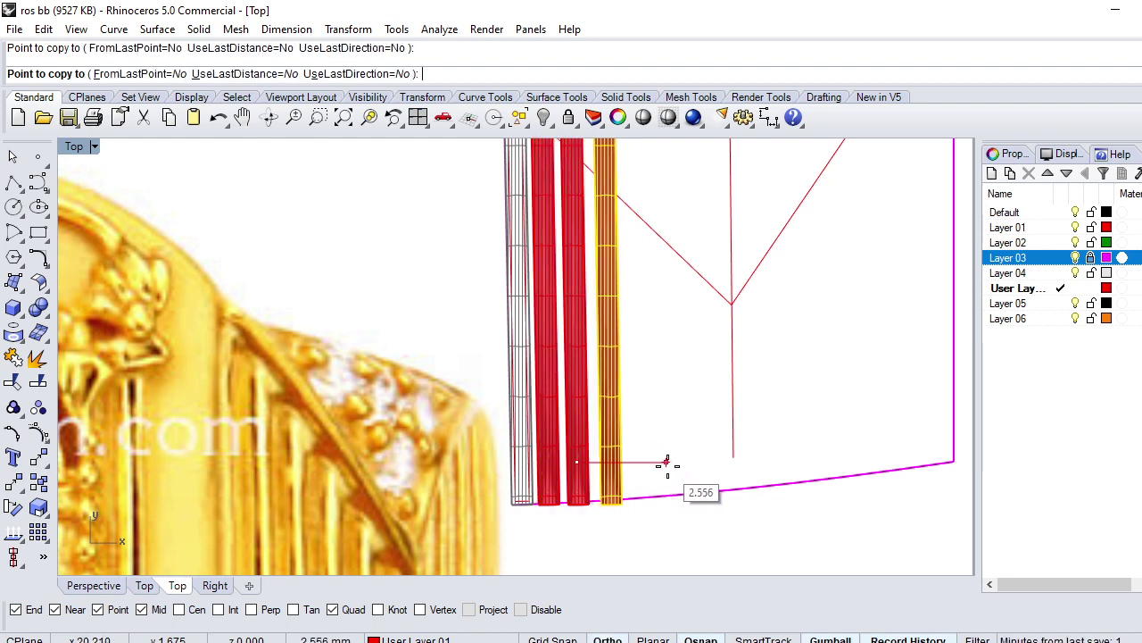
pyautogui.click(659, 463)
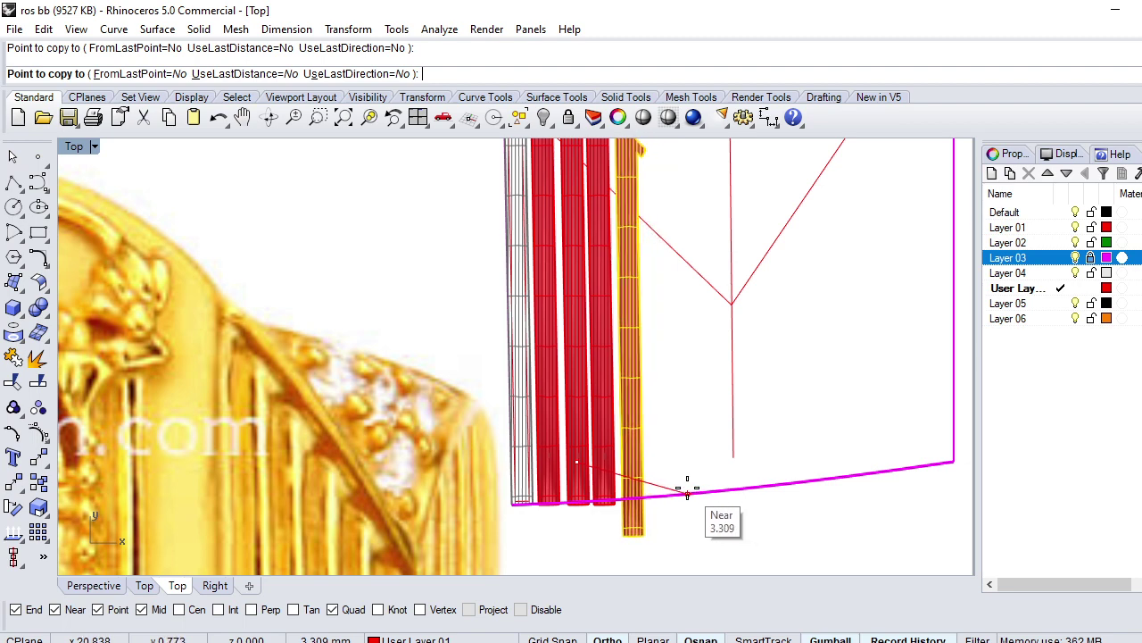
pyautogui.click(688, 490)
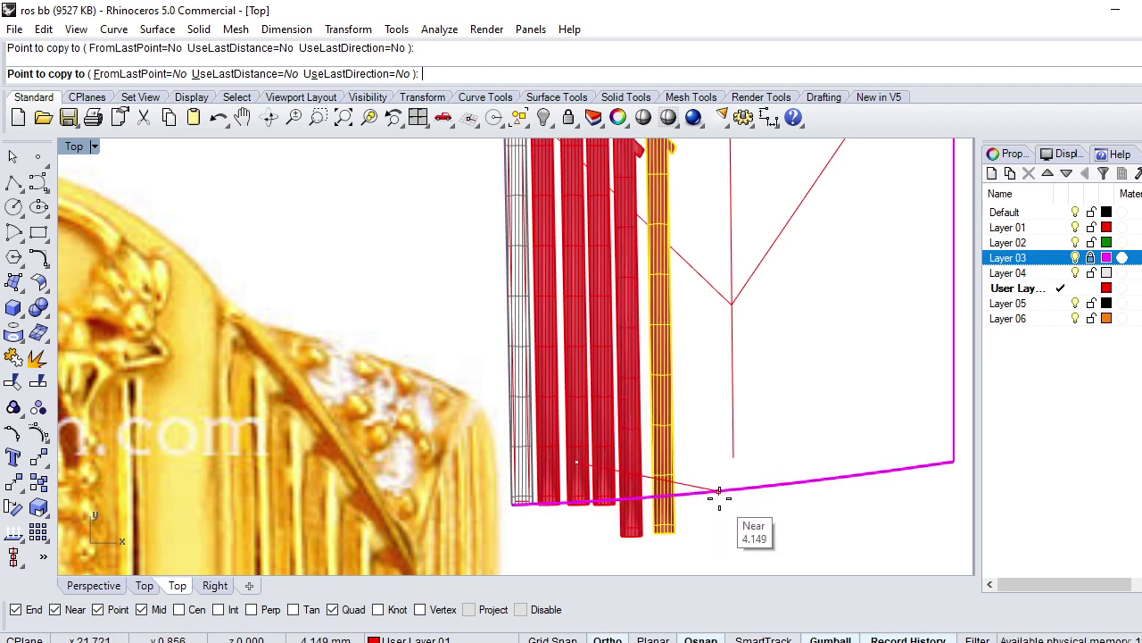
pyautogui.click(721, 496)
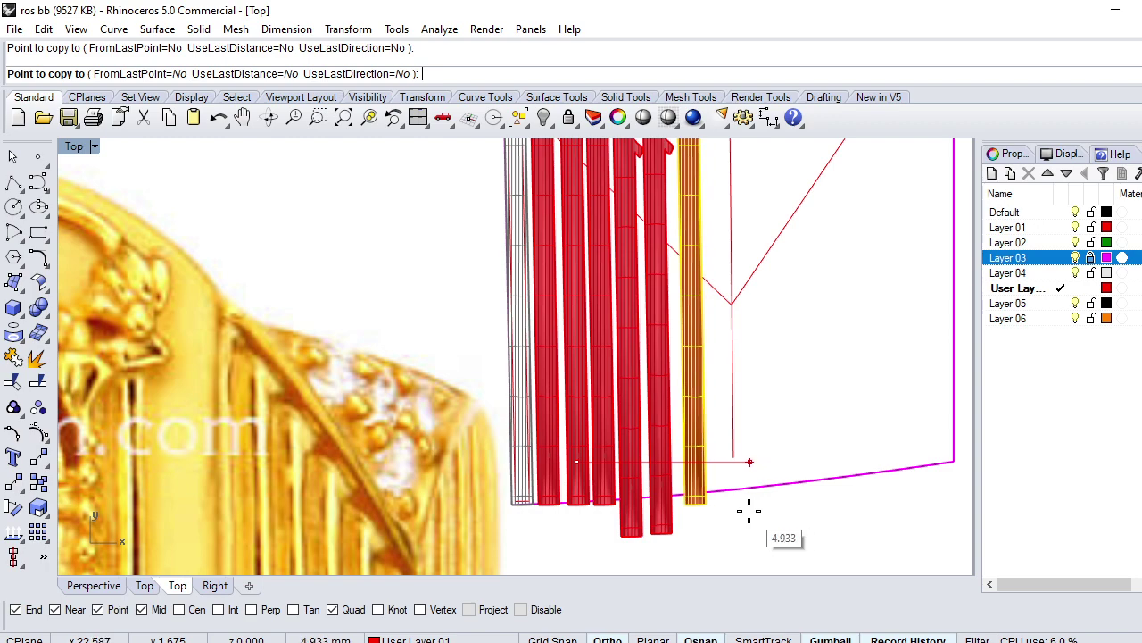
# Step: Finish the copy and undo it, leaving only the original rib bar
pyautogui.scroll(-3, 716, 456)
pyautogui.scroll(-2, 710, 411)
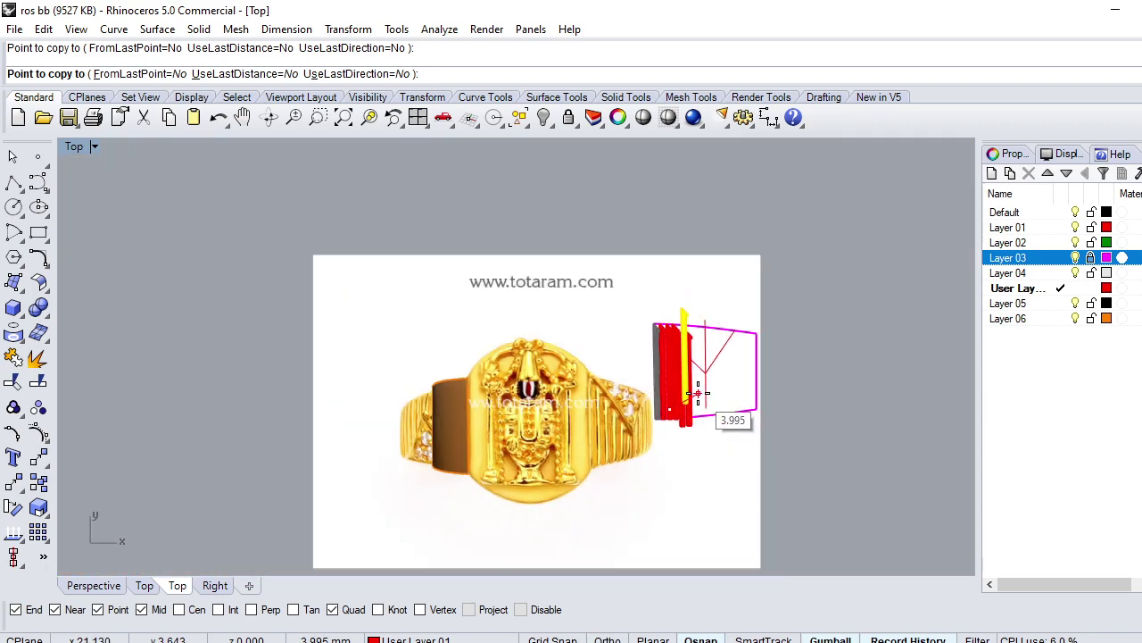
pyautogui.scroll(2, 683, 464)
pyautogui.scroll(4, 690, 452)
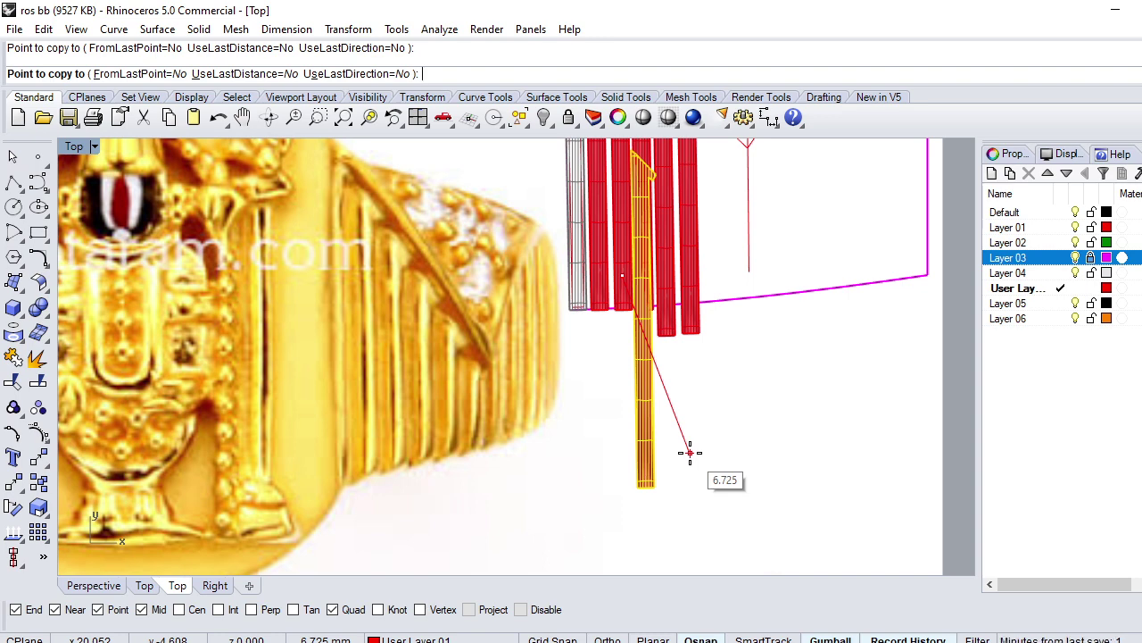
pyautogui.press('Return')
pyautogui.scroll(-3, 686, 450)
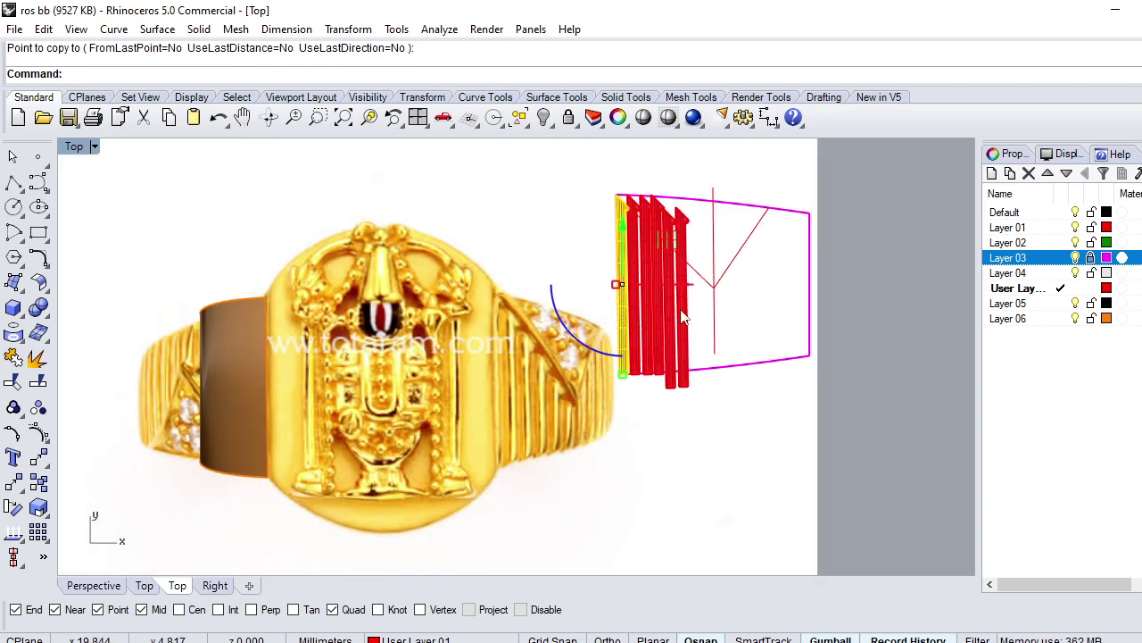
pyautogui.hotkey('ctrl', 'z')
pyautogui.scroll(1, 674, 323)
pyautogui.scroll(1, 671, 327)
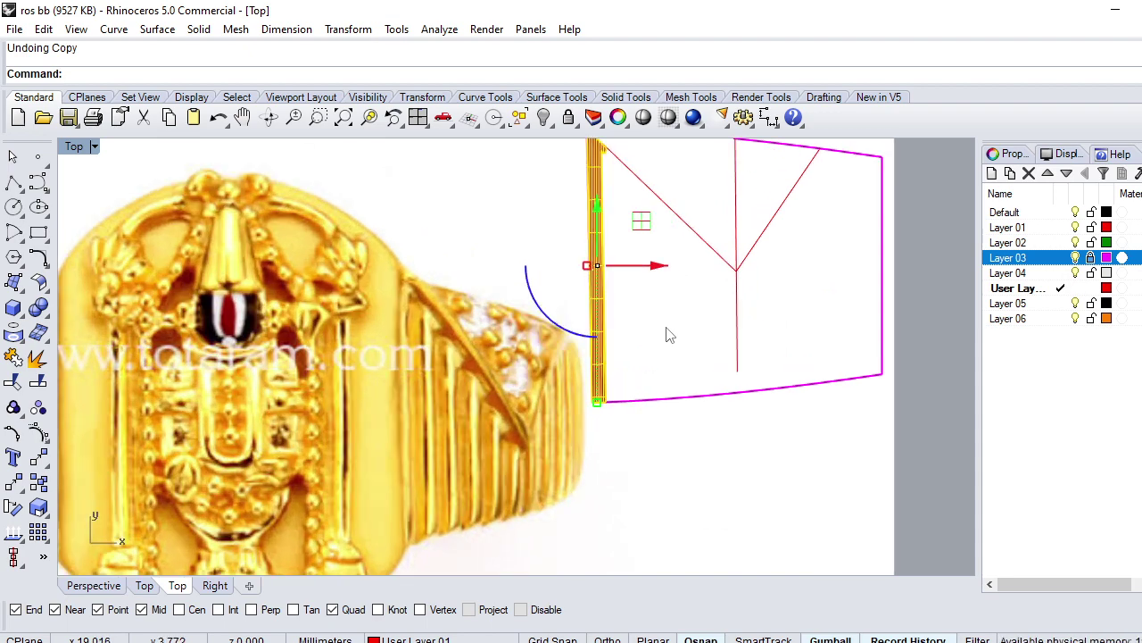
# Step: Start an 11-item linear array of the rib bar, then abandon it
pyautogui.write('ARrrayCrv')
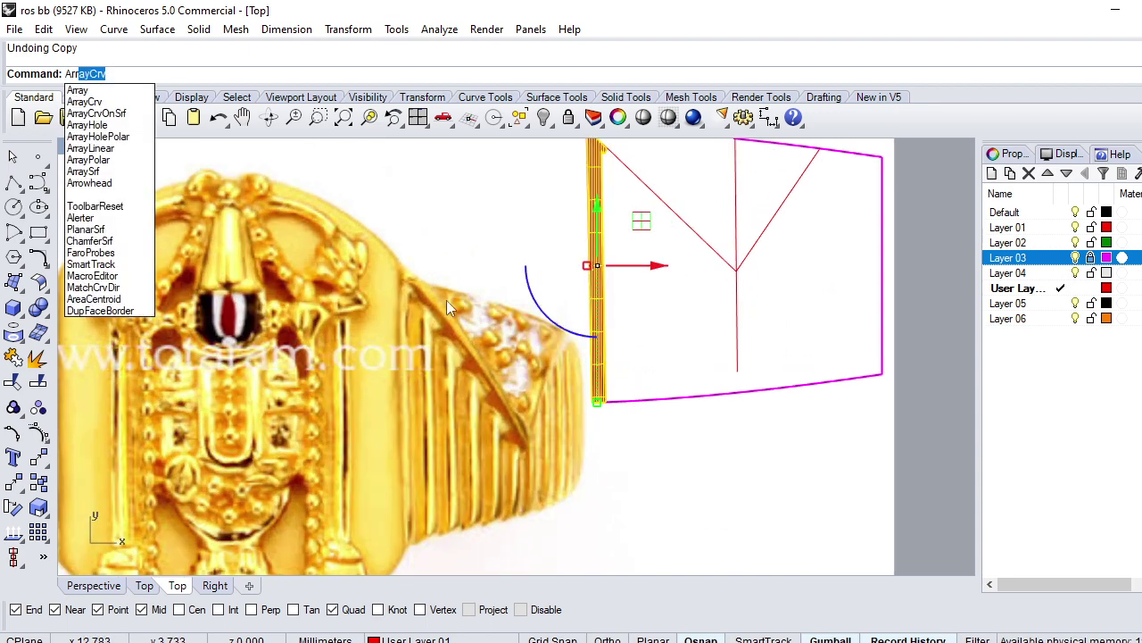
pyautogui.click(104, 149)
pyautogui.write('11')
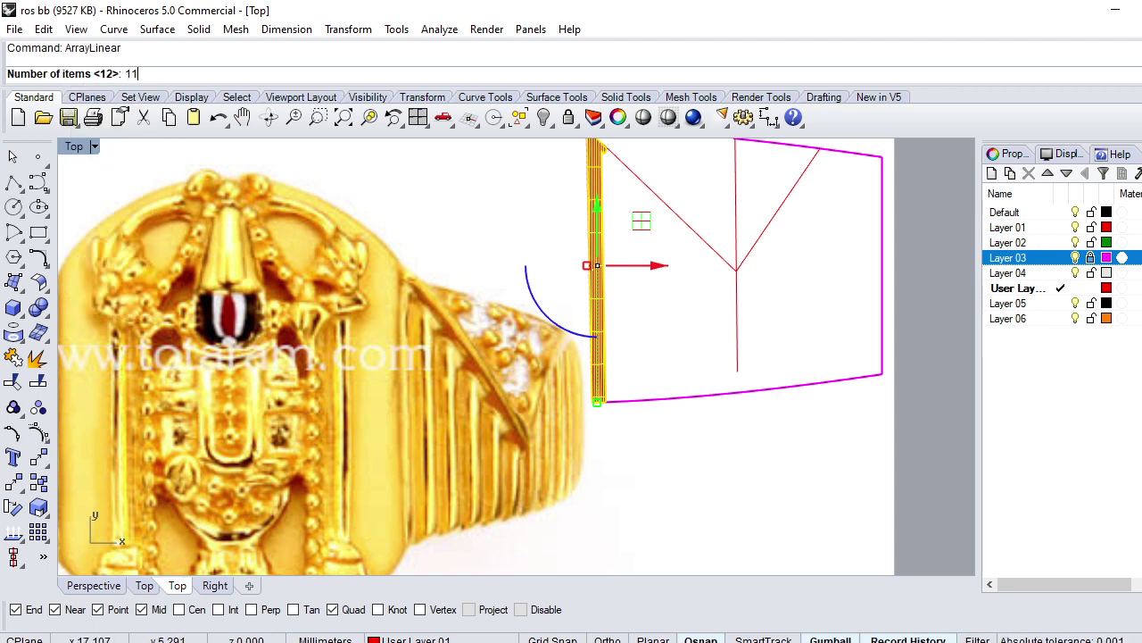
pyautogui.press('Return')
pyautogui.scroll(2, 617, 293)
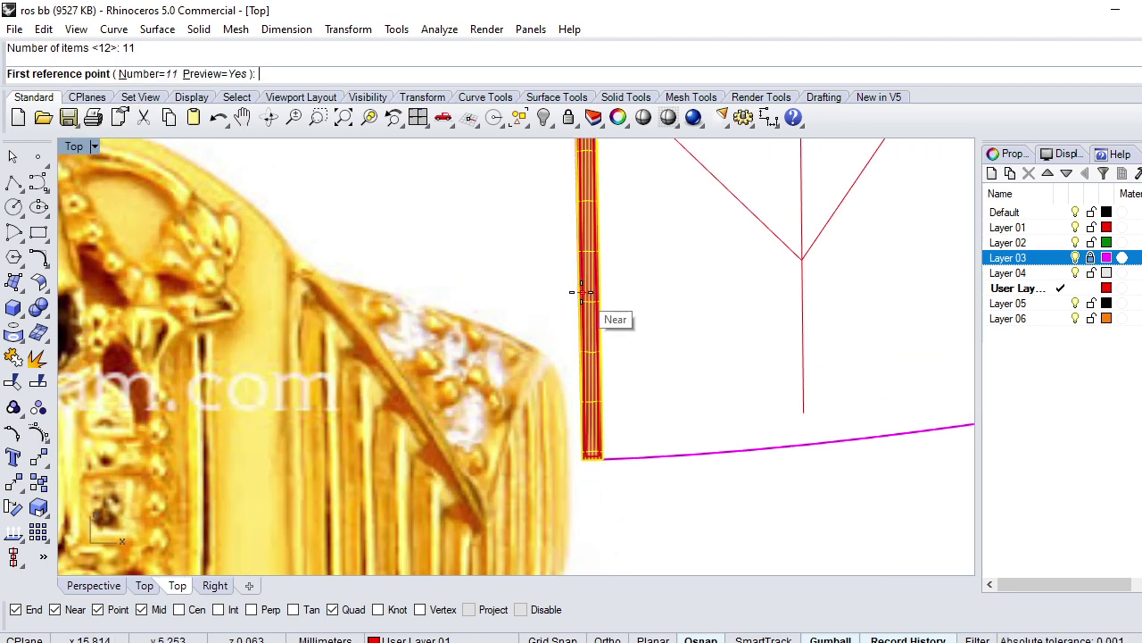
pyautogui.click(581, 292)
pyautogui.scroll(2, 607, 296)
pyautogui.scroll(2, 612, 299)
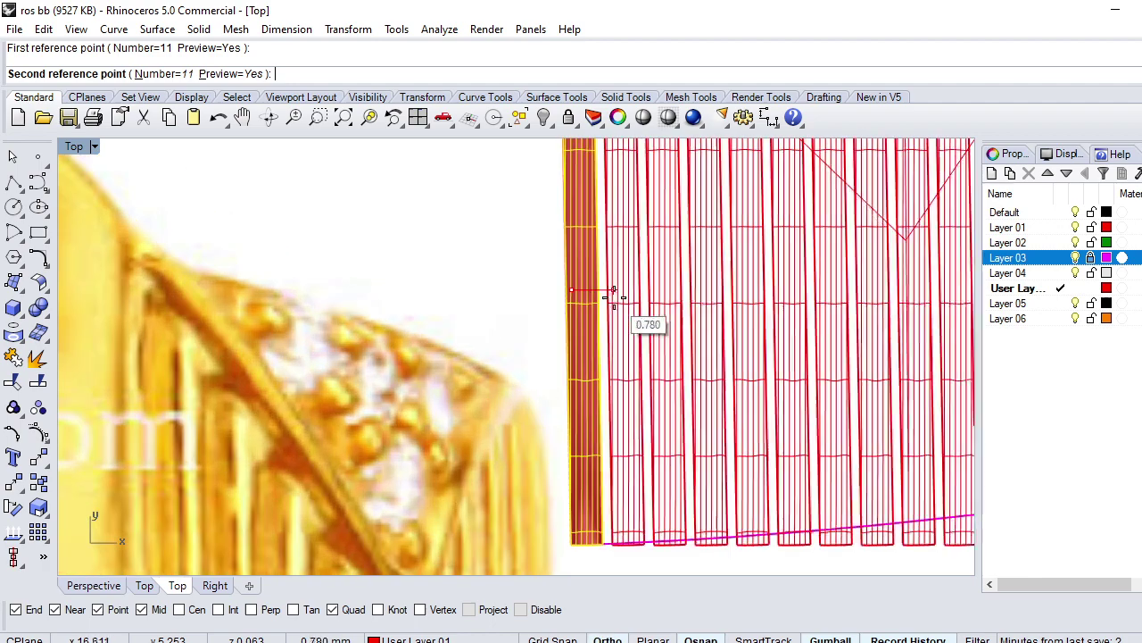
pyautogui.scroll(2, 616, 297)
pyautogui.scroll(-2, 617, 294)
pyautogui.scroll(-2, 618, 296)
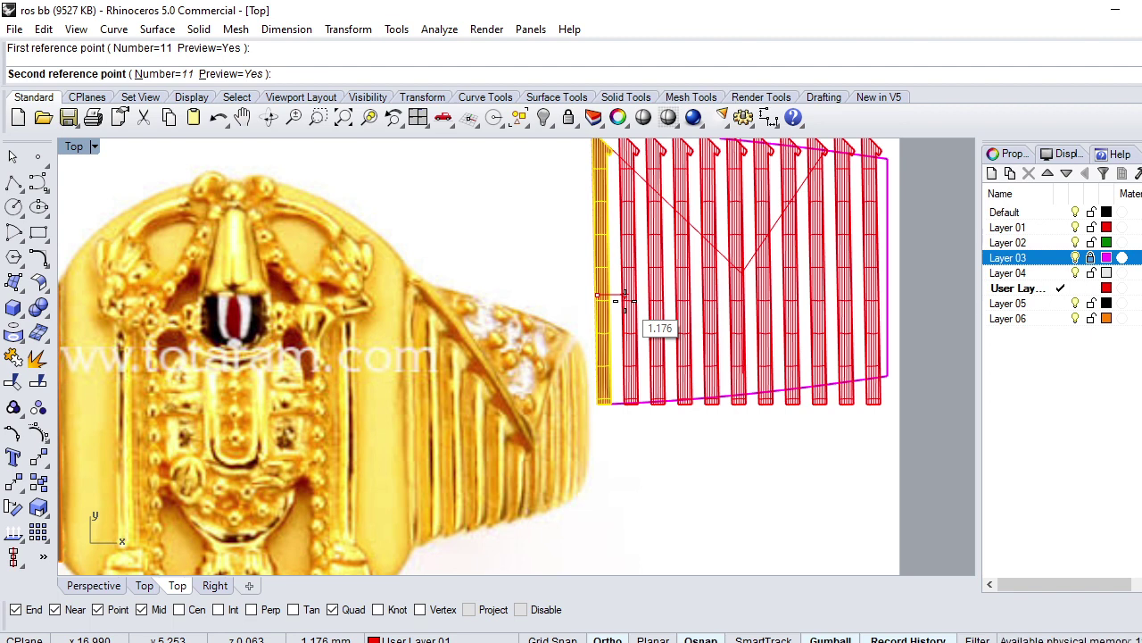
pyautogui.click(626, 303)
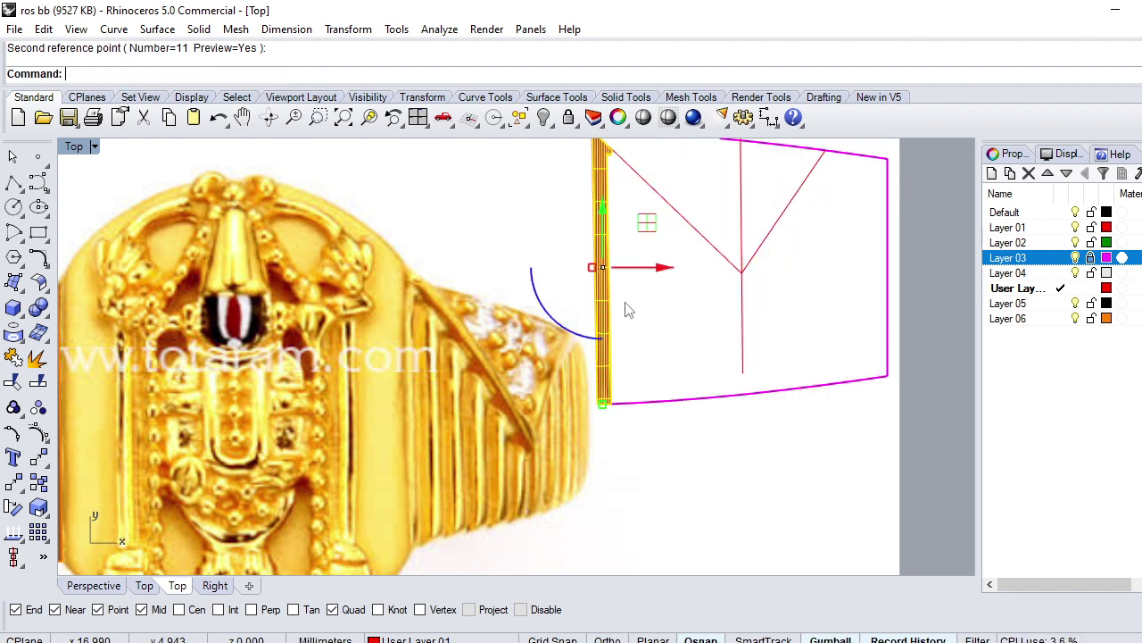
# Step: Array the rib bar into 14 items spaced to span the band
pyautogui.press('Return')
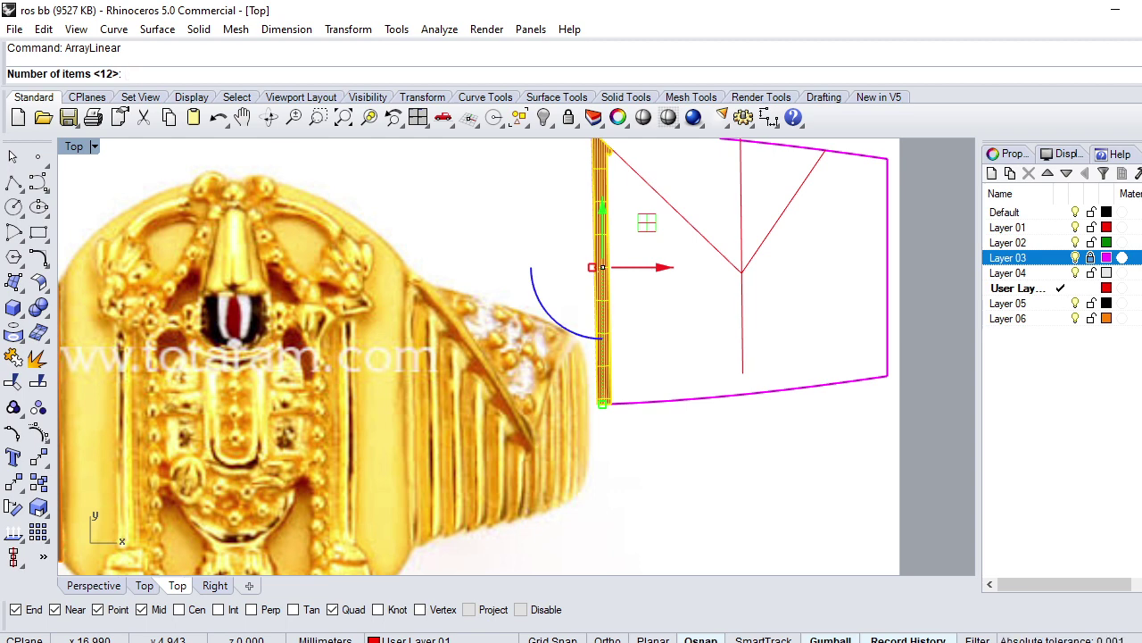
pyautogui.write('14')
pyautogui.press('Return')
pyautogui.scroll(3, 624, 301)
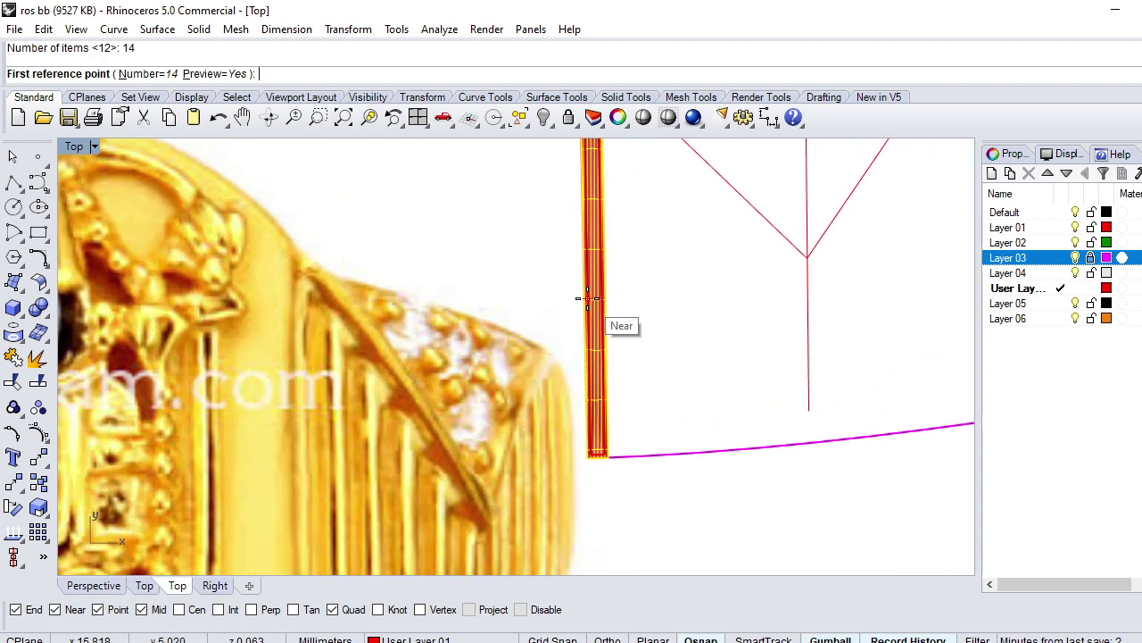
pyautogui.click(589, 321)
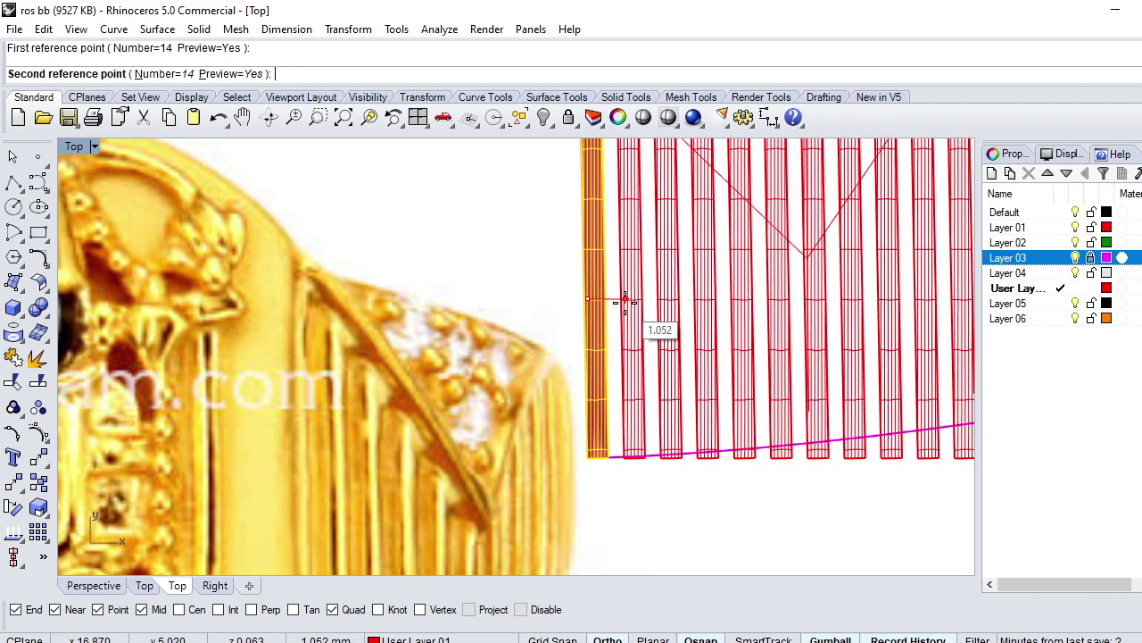
pyautogui.scroll(-3, 625, 304)
pyautogui.scroll(2, 623, 303)
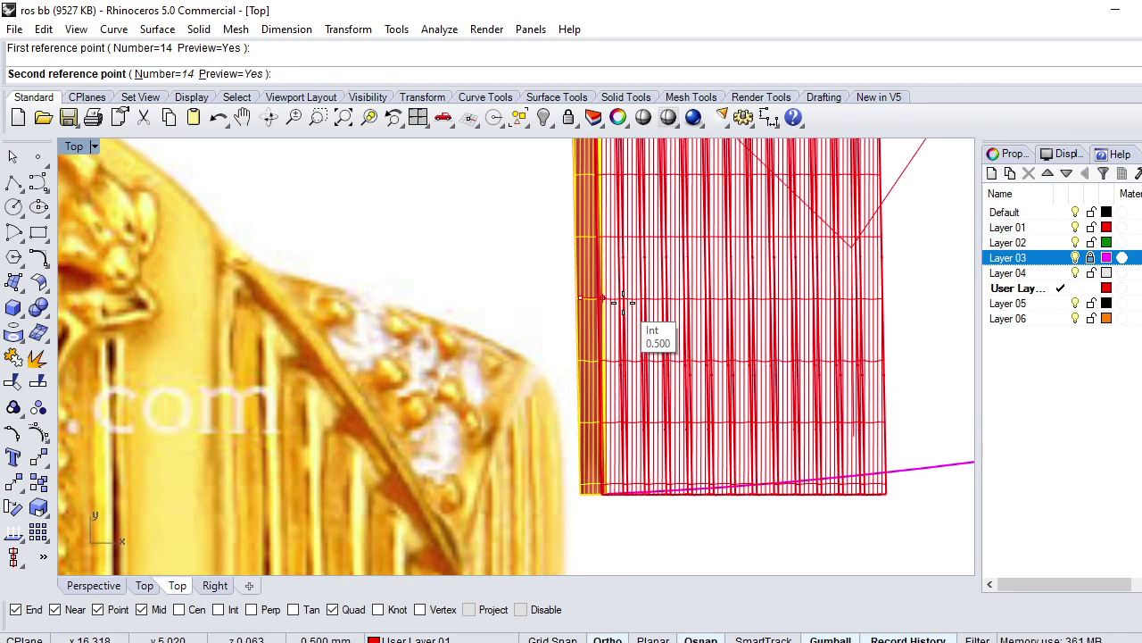
pyautogui.scroll(1, 622, 301)
pyautogui.scroll(-2, 621, 302)
pyautogui.scroll(-2, 625, 303)
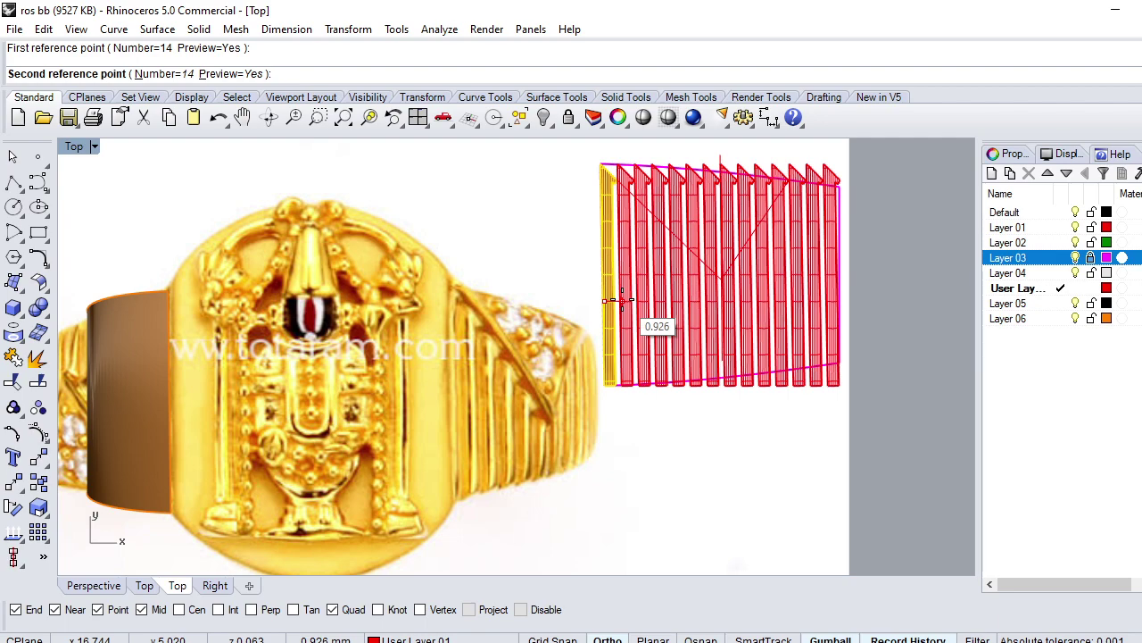
pyautogui.click(623, 300)
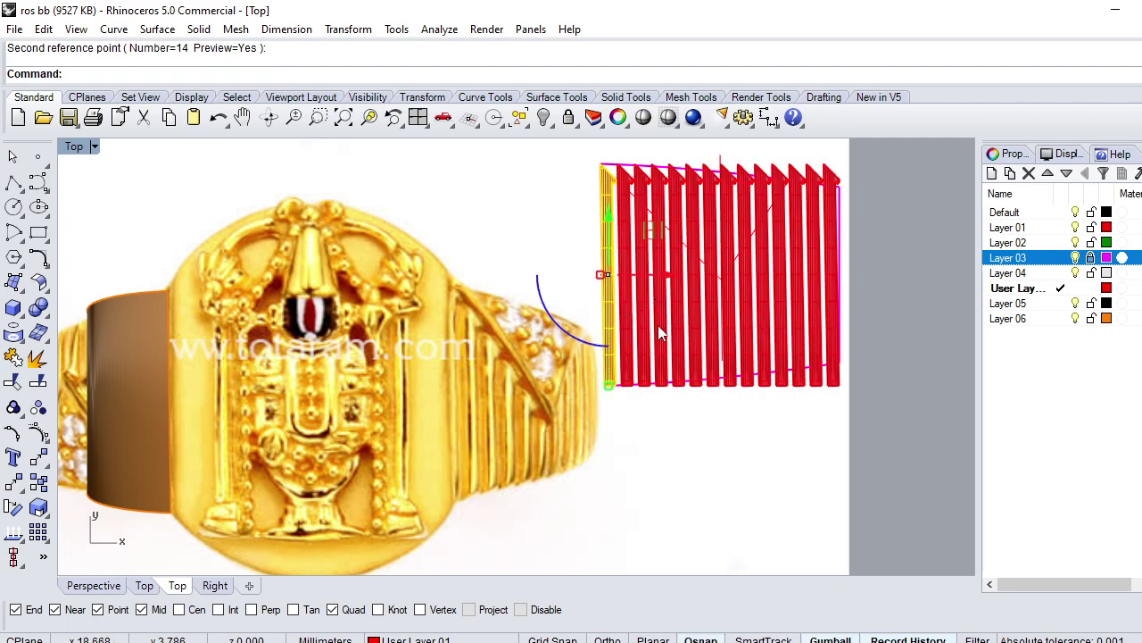
# Step: Select several rib bars, then clear the selection
pyautogui.scroll(5, 620, 178)
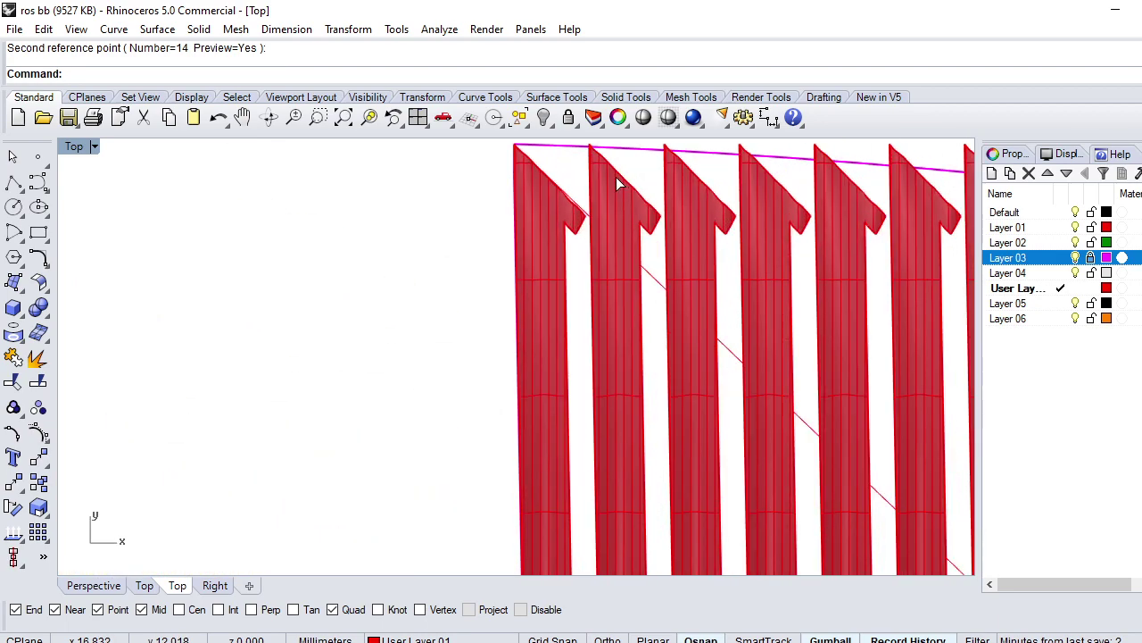
pyautogui.click(618, 183)
pyautogui.keyDown('shift'); pyautogui.click(698, 197); pyautogui.keyUp('shift')
pyautogui.scroll(-3, 698, 197)
pyautogui.keyDown('shift'); pyautogui.click(711, 239); pyautogui.keyUp('shift')
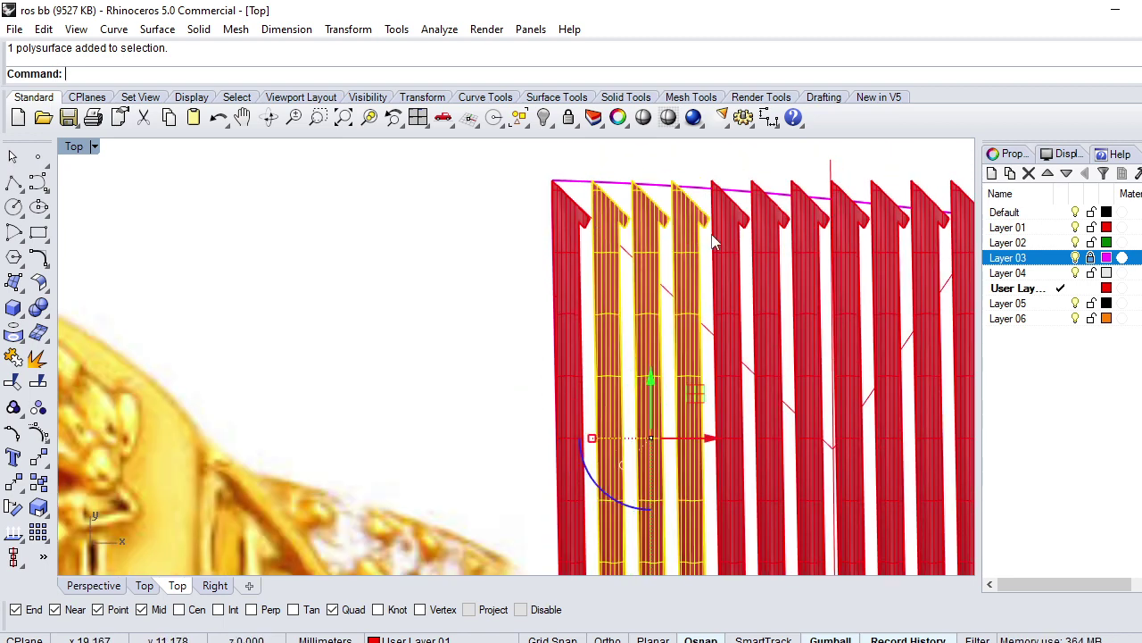
pyautogui.scroll(-3, 714, 239)
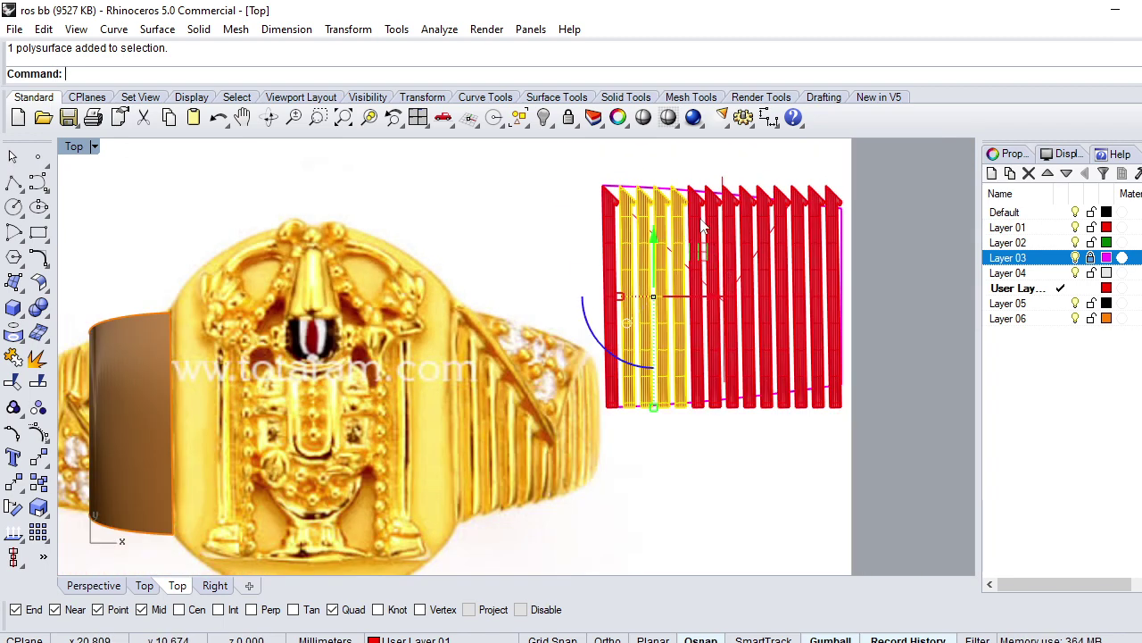
pyautogui.keyDown('shift'); pyautogui.click(701, 230); pyautogui.keyUp('shift')
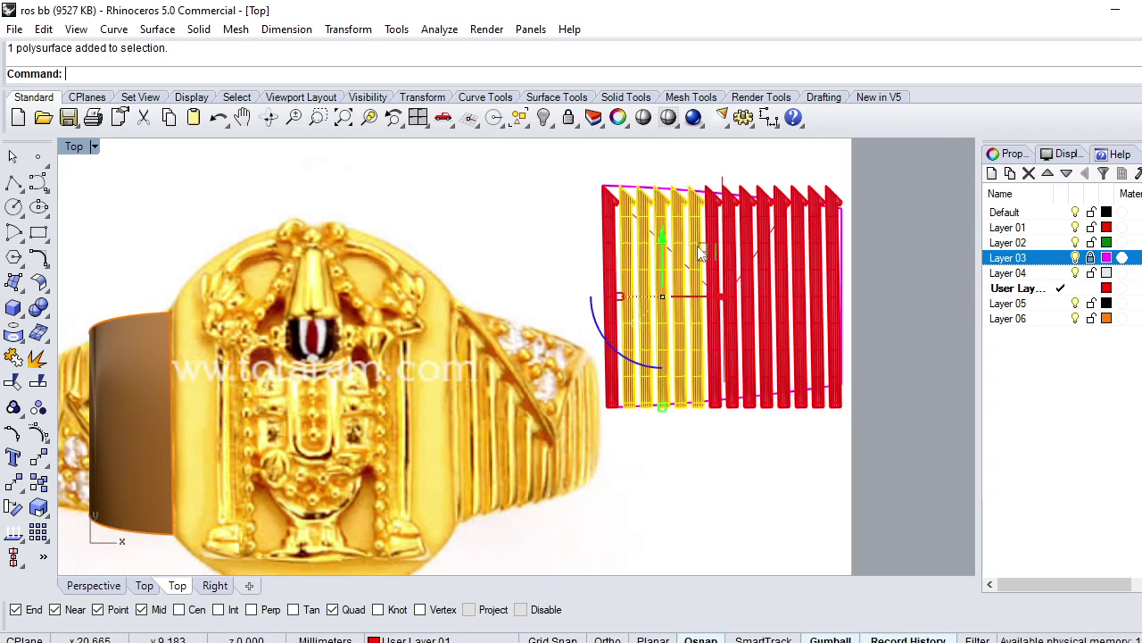
pyautogui.keyDown('shift'); pyautogui.click(719, 255); pyautogui.keyUp('shift')
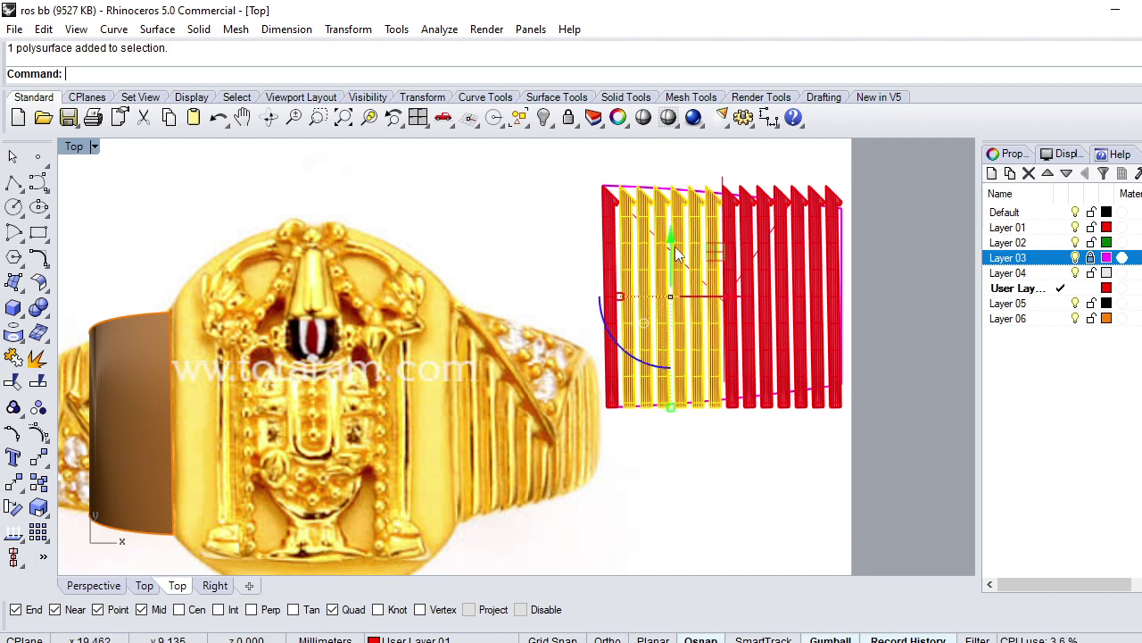
pyautogui.press('Escape')
# Step: Drag the second rib bar from the left slightly downward
pyautogui.click(630, 254)
pyautogui.scroll(2, 630, 253)
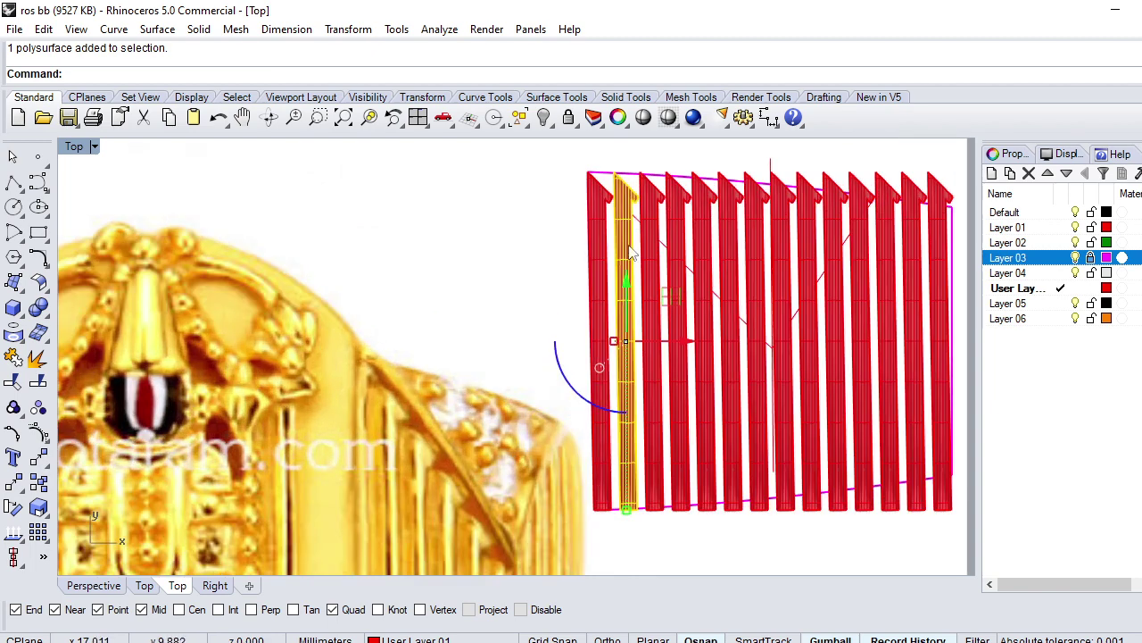
pyautogui.moveTo(626, 280); pyautogui.dragTo(625, 304)
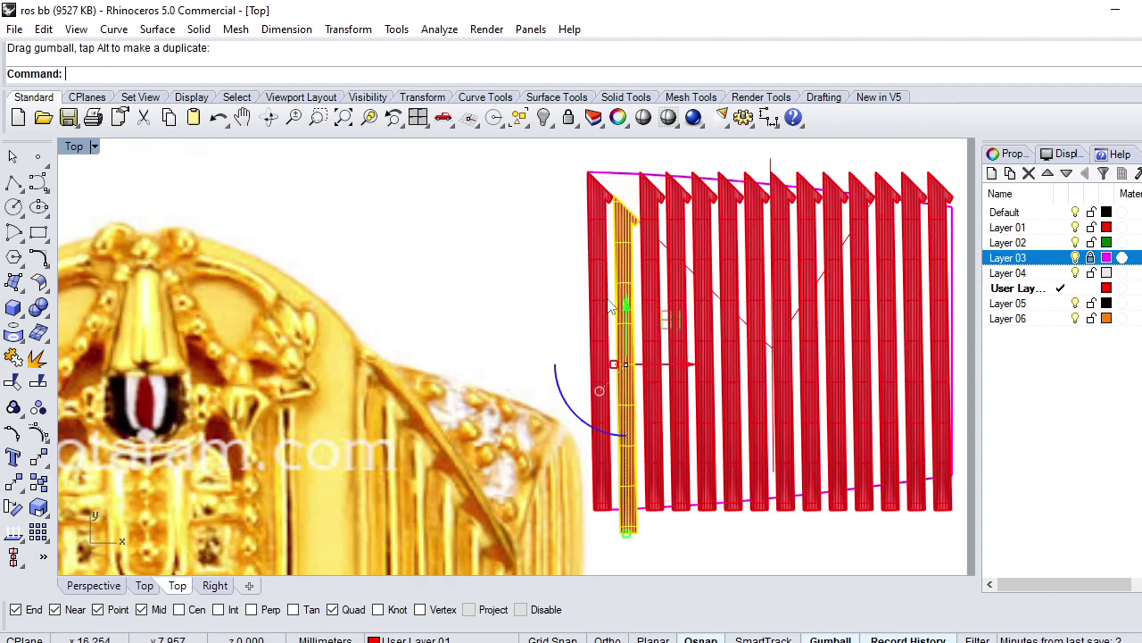
# Step: Lower the third and fourth rib bars to start a stepped diagonal
pyautogui.press('Escape')
pyautogui.click(653, 210)
pyautogui.moveTo(652, 289); pyautogui.dragTo(653, 327)
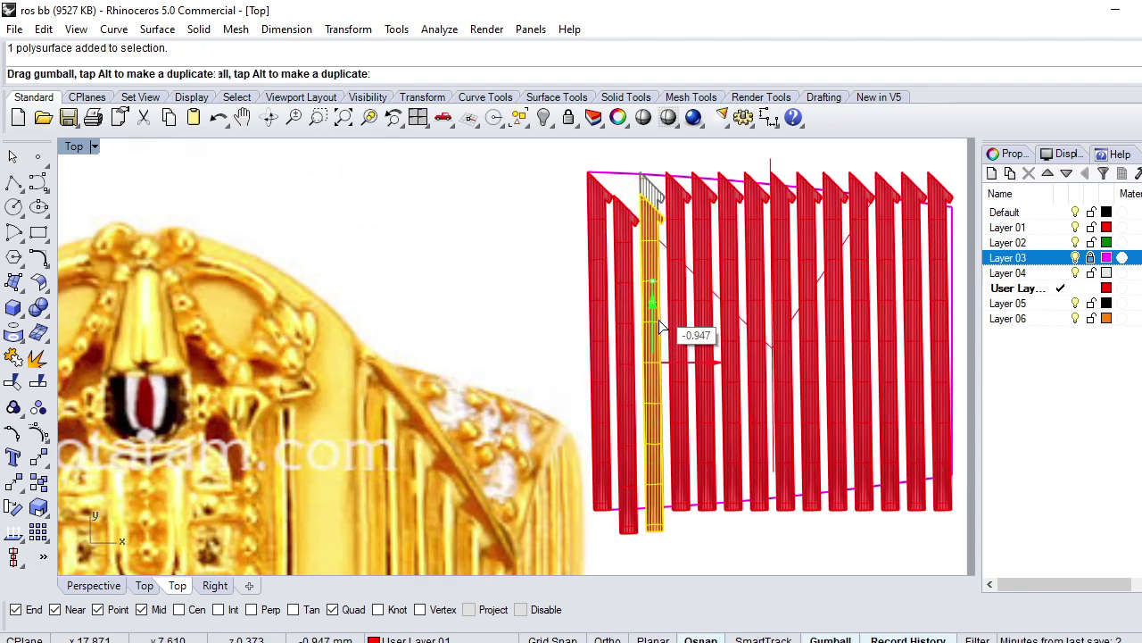
pyautogui.press('Escape')
pyautogui.click(678, 256)
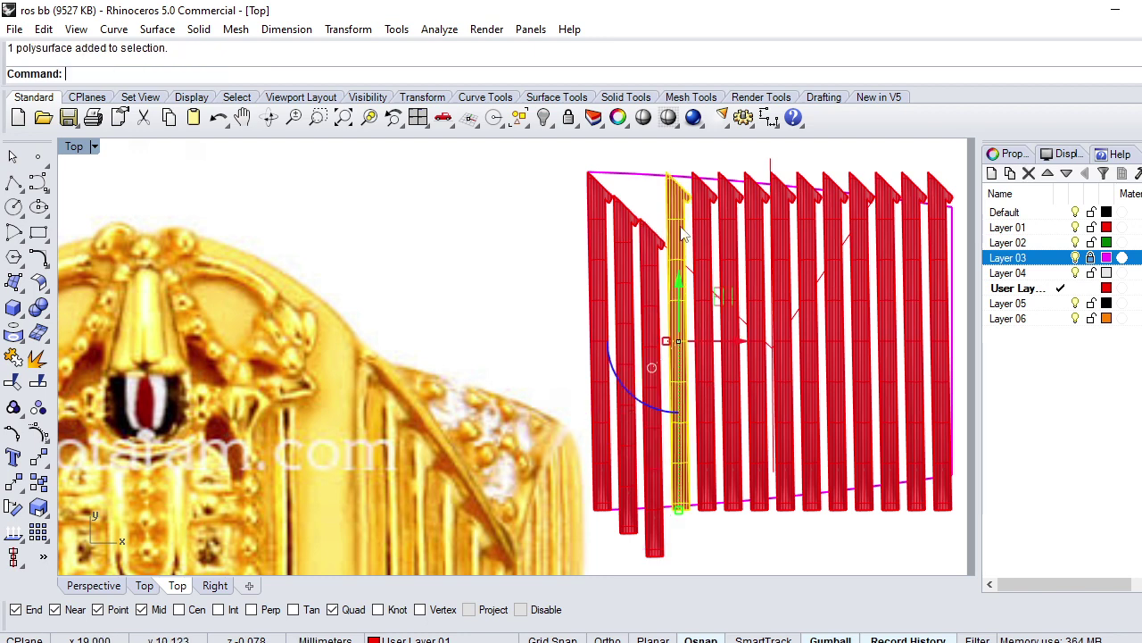
pyautogui.moveTo(679, 288); pyautogui.dragTo(679, 354)
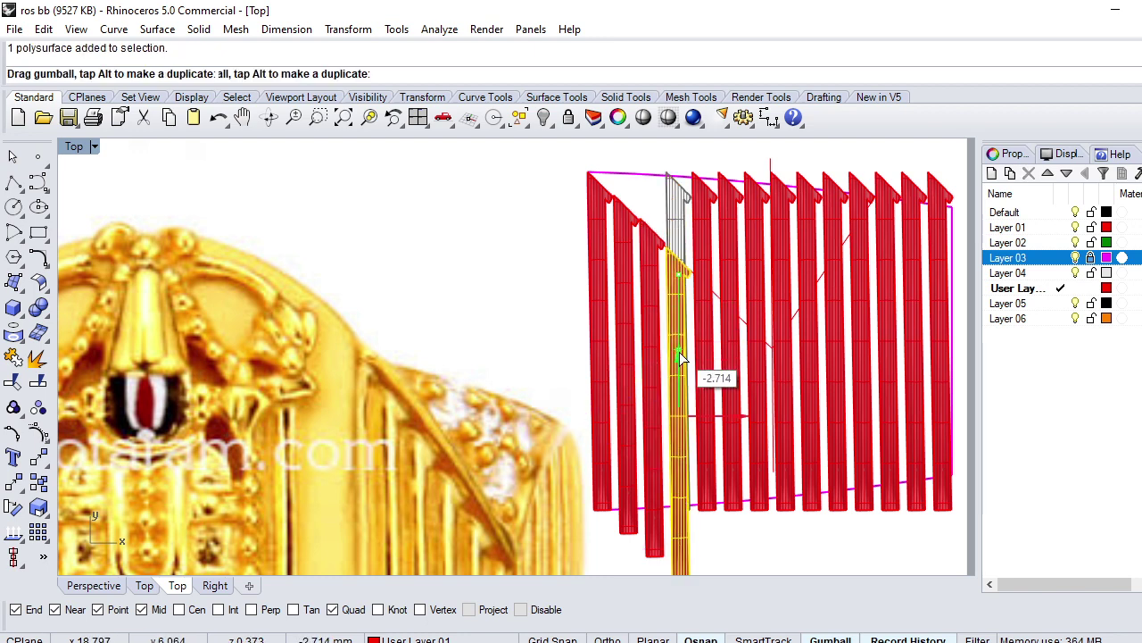
# Step: Lower the next four rib bars progressively to continue the stepped diagonal
pyautogui.click(703, 259)
pyautogui.moveTo(705, 293); pyautogui.dragTo(703, 382)
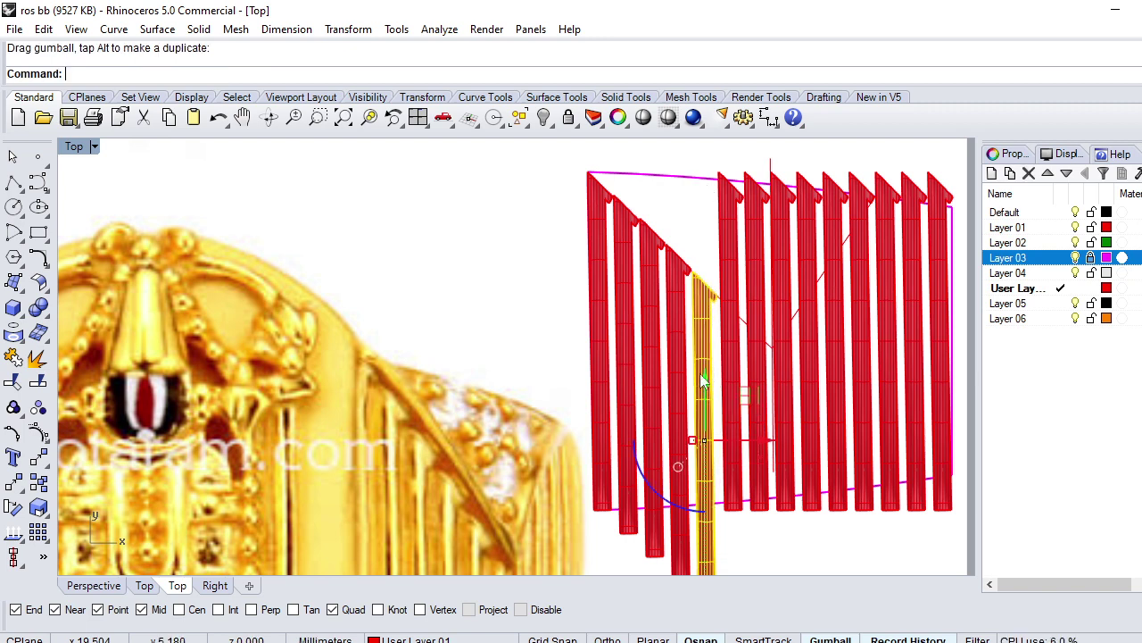
pyautogui.click(730, 268)
pyautogui.moveTo(730, 299)
pyautogui.mouseDown()
pyautogui.moveTo(730, 452)
pyautogui.moveTo(722, 413)
pyautogui.mouseUp()
pyautogui.click(753, 287)
pyautogui.moveTo(754, 286); pyautogui.dragTo(747, 426)
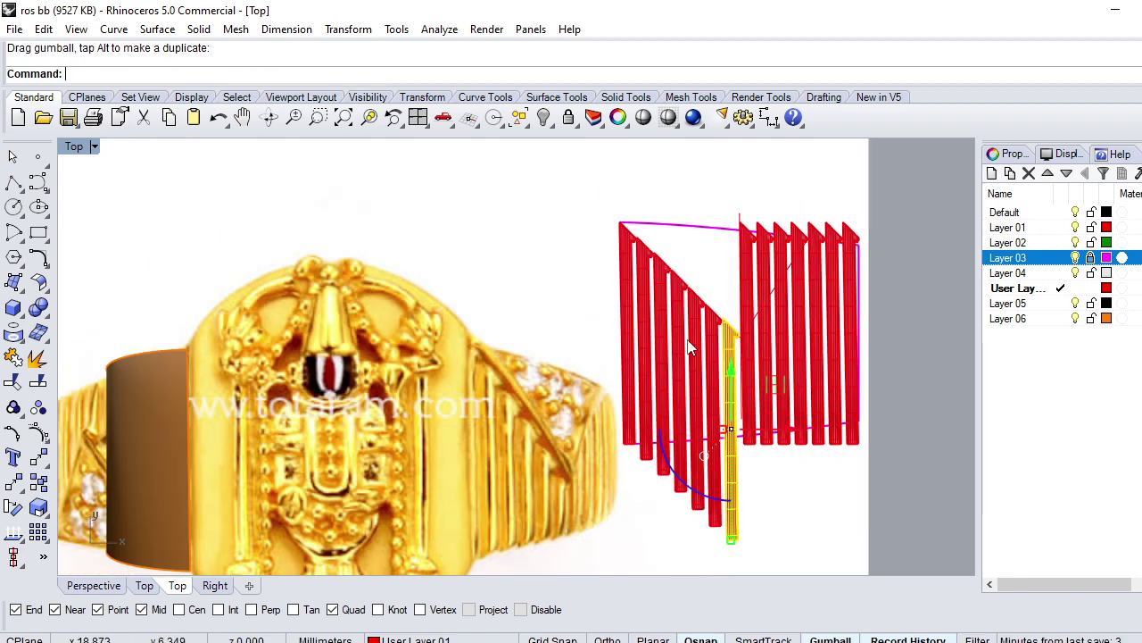
pyautogui.scroll(-2, 741, 357)
pyautogui.moveTo(742, 309)
pyautogui.mouseDown()
pyautogui.moveTo(732, 404)
pyautogui.moveTo(740, 393)
pyautogui.mouseUp()
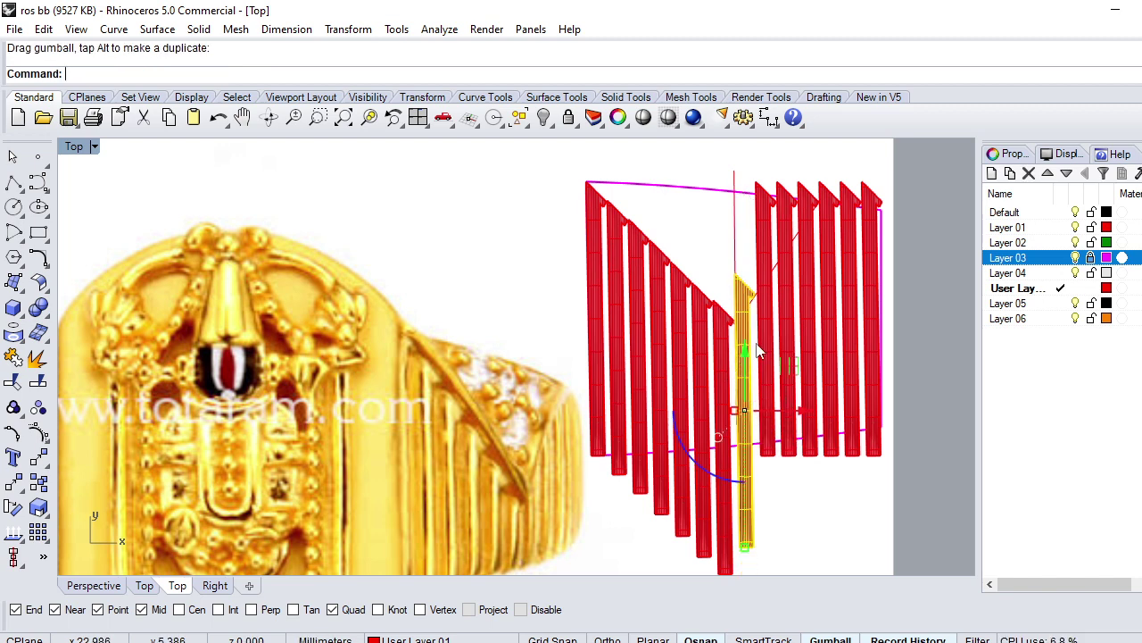
pyautogui.scroll(5, 826, 444)
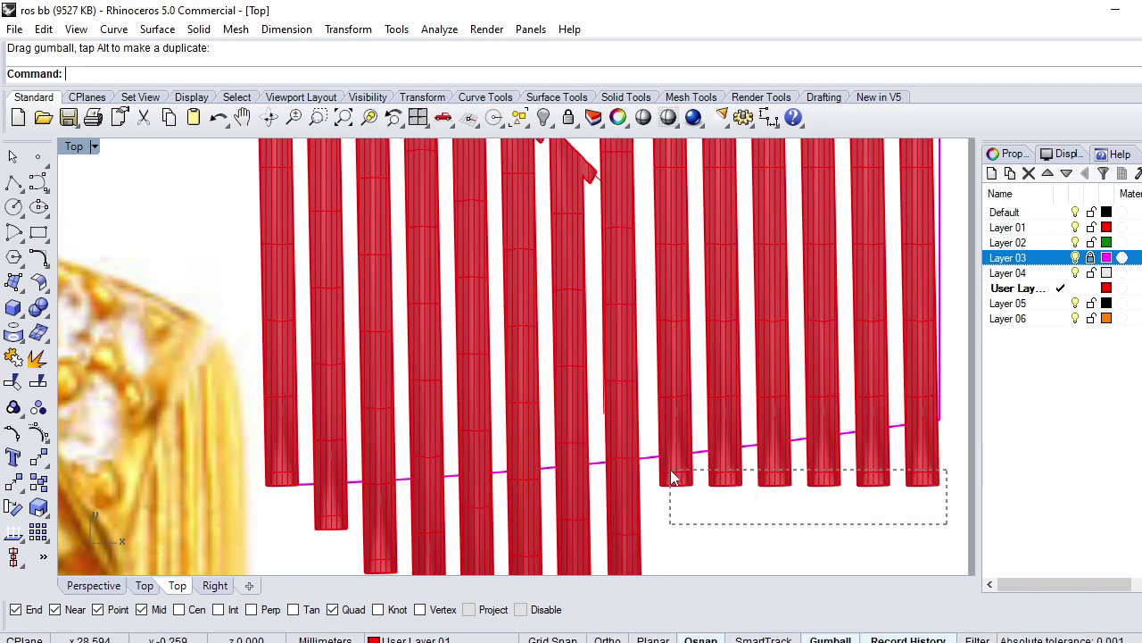
# Step: Move the six right-hand red rib bars up into position beside the ring
pyautogui.moveTo(674, 479); pyautogui.dragTo(671, 474)
pyautogui.scroll(-3, 679, 478)
pyautogui.scroll(-2, 696, 473)
pyautogui.scroll(2, 714, 393)
pyautogui.scroll(-3, 723, 322)
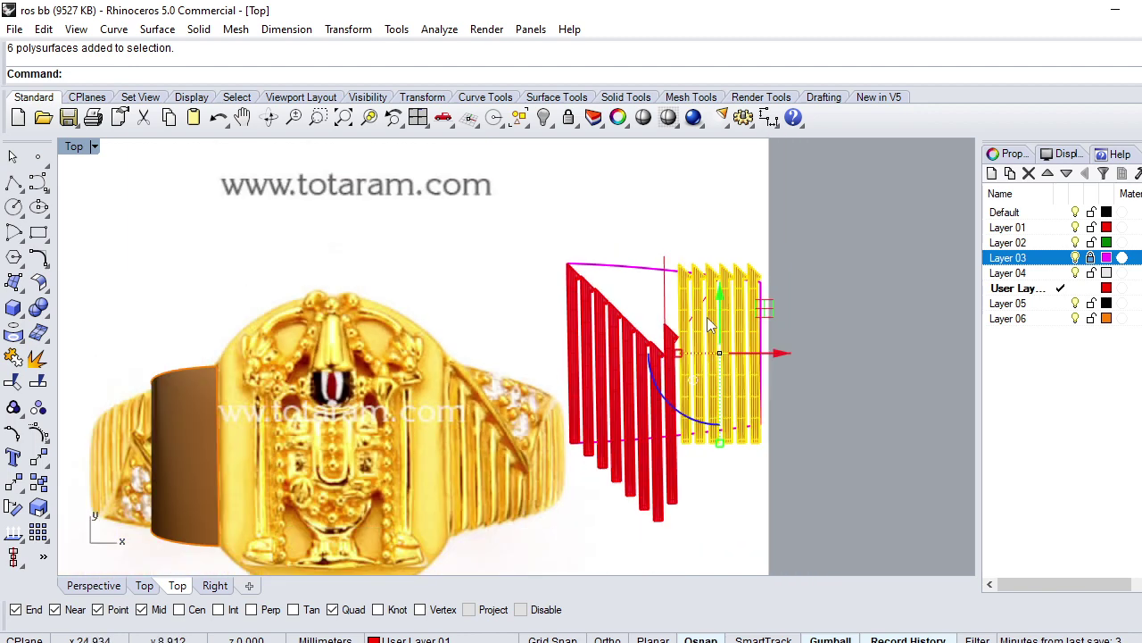
pyautogui.moveTo(720, 352); pyautogui.dragTo(721, 461)
pyautogui.press('Escape')
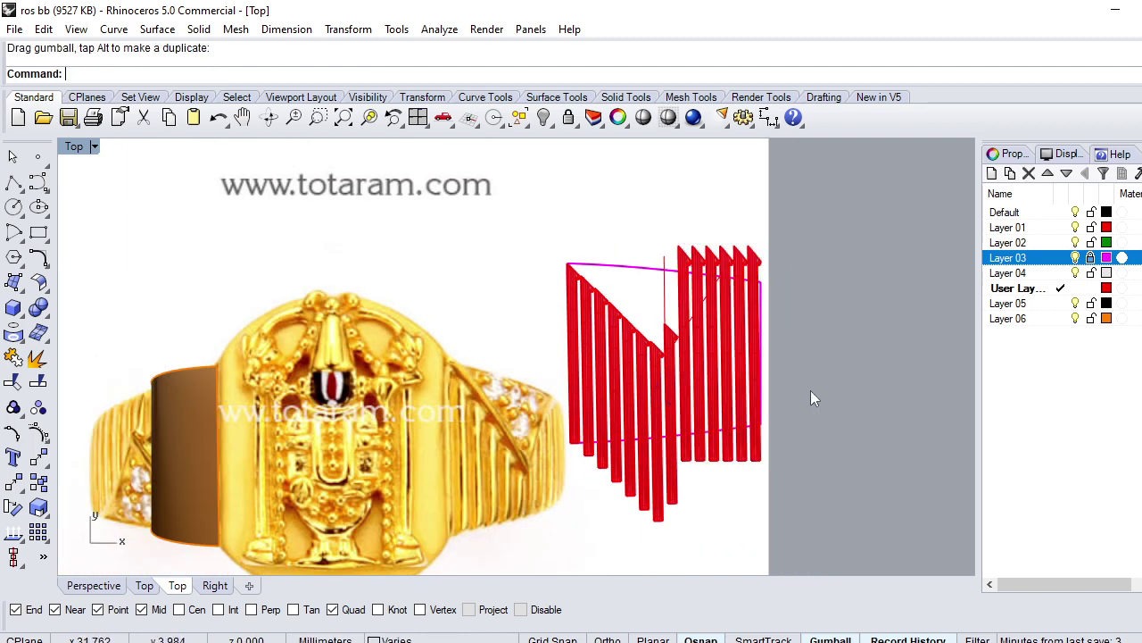
# Step: Select all curves and hide them, then undo the hide
pyautogui.click(518, 118)
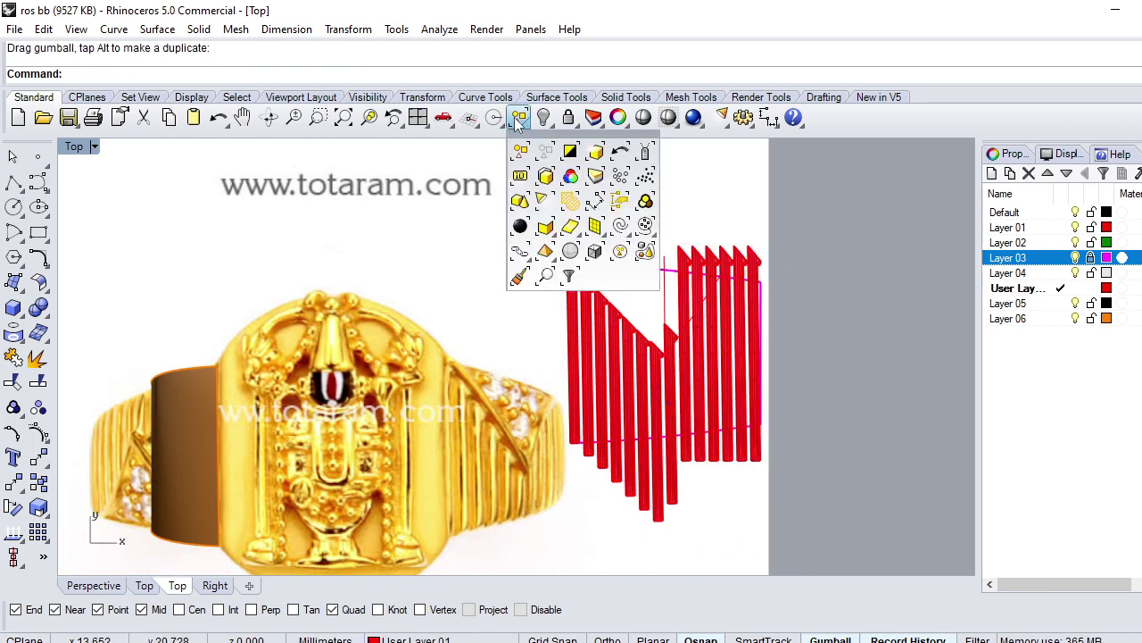
pyautogui.click(620, 226)
pyautogui.hotkey('ctrl', 'h')
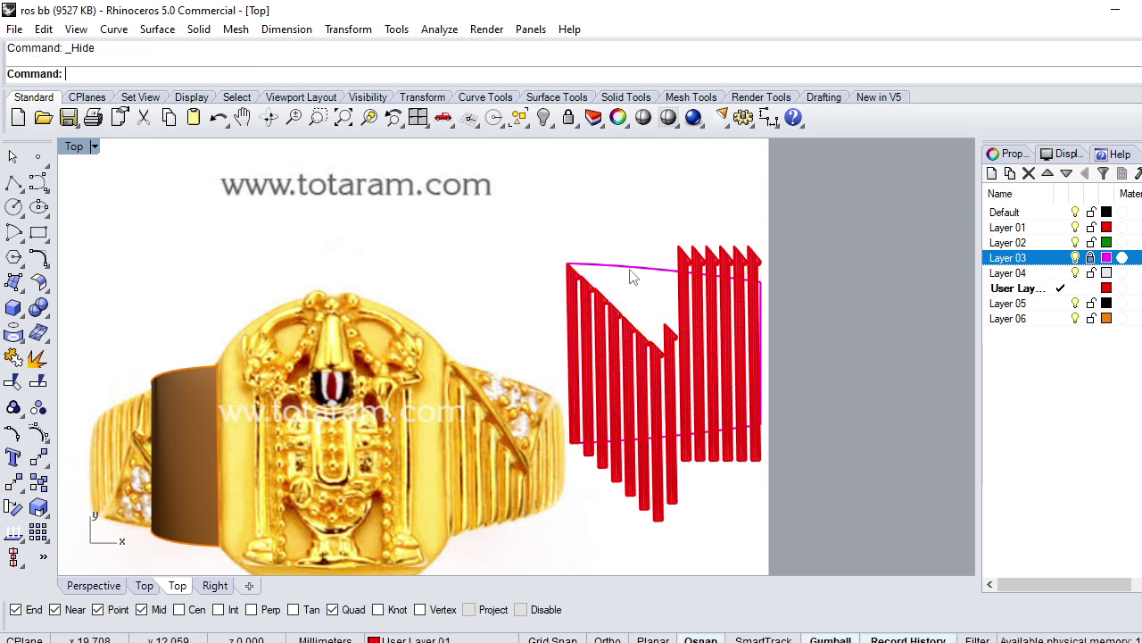
pyautogui.scroll(3, 627, 267)
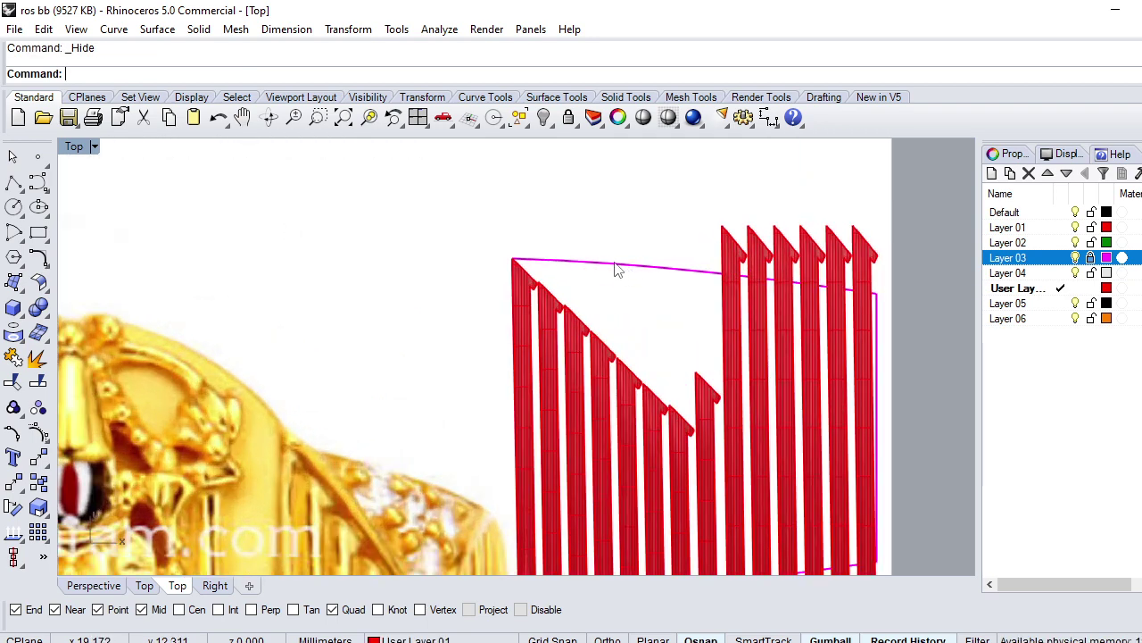
pyautogui.hotkey('ctrl', 'z')
pyautogui.scroll(-2, 602, 277)
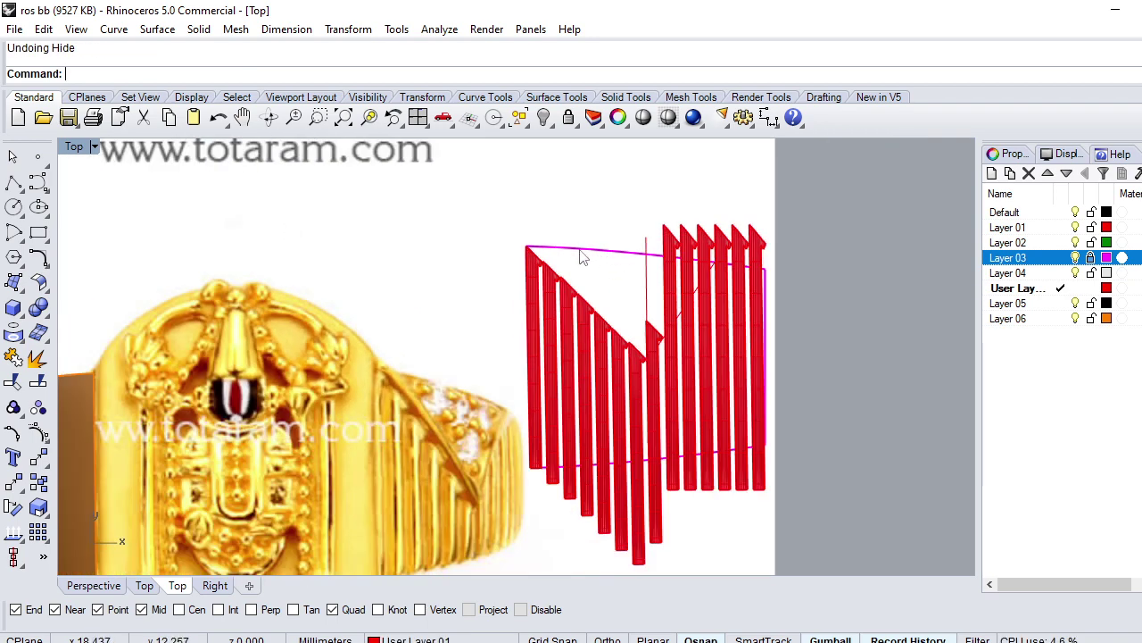
# Step: Make Layer 04 current and visible, and duplicate the magenta surface's border as a curve
pyautogui.click(1090, 257)
pyautogui.click(1076, 272)
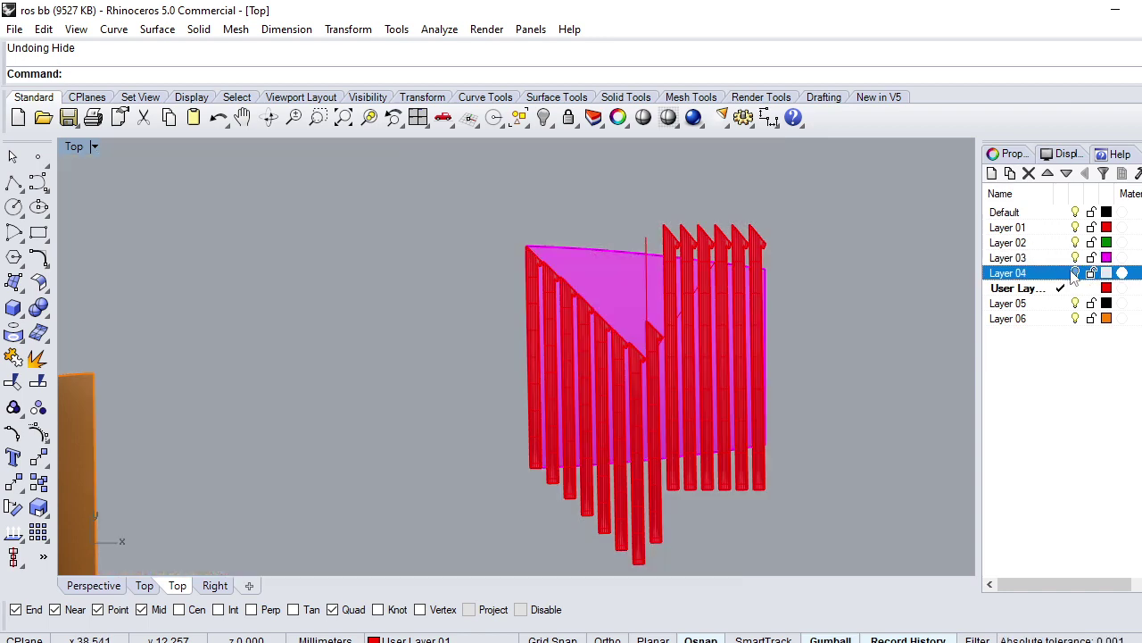
pyautogui.click(608, 260)
pyautogui.scroll(1, 608, 261)
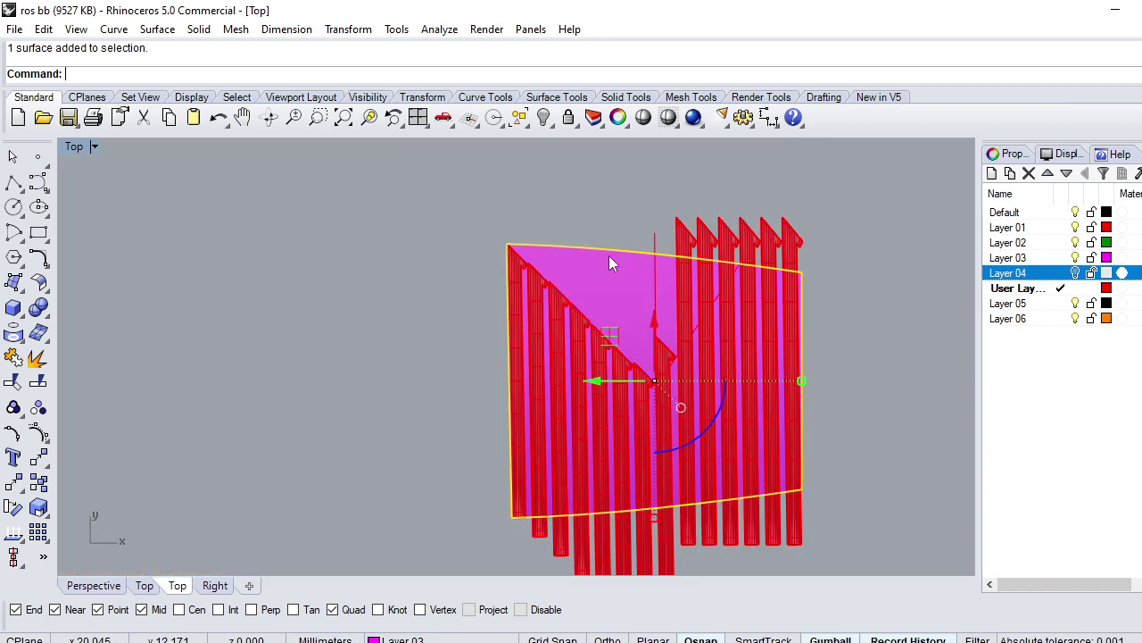
pyautogui.scroll(-1, 609, 259)
pyautogui.scroll(1, 610, 259)
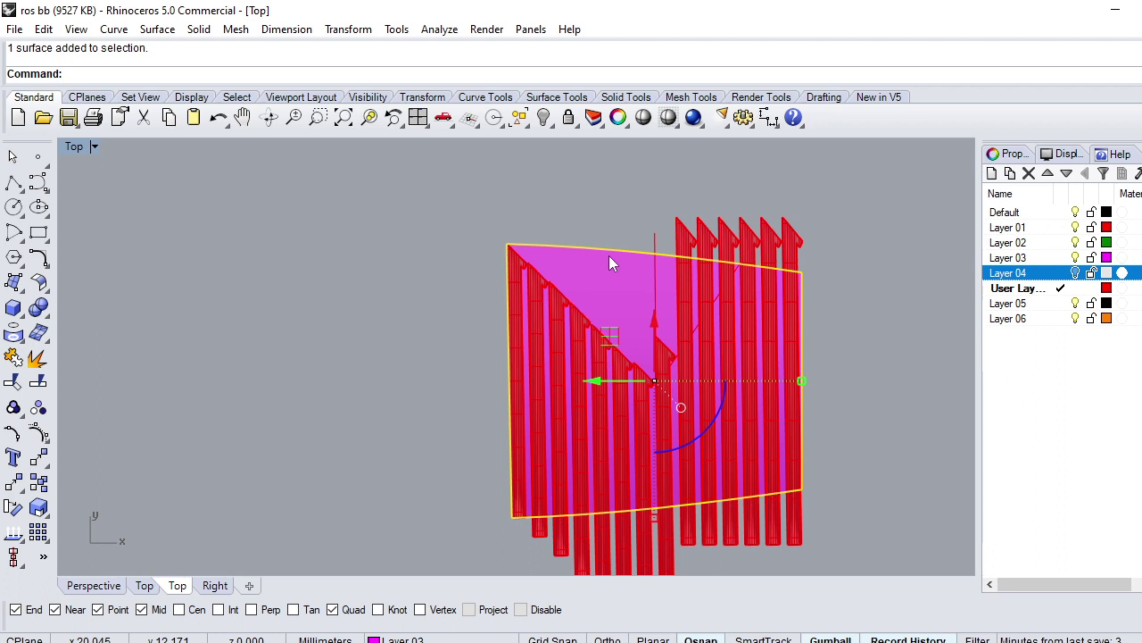
pyautogui.write('DupEdge')
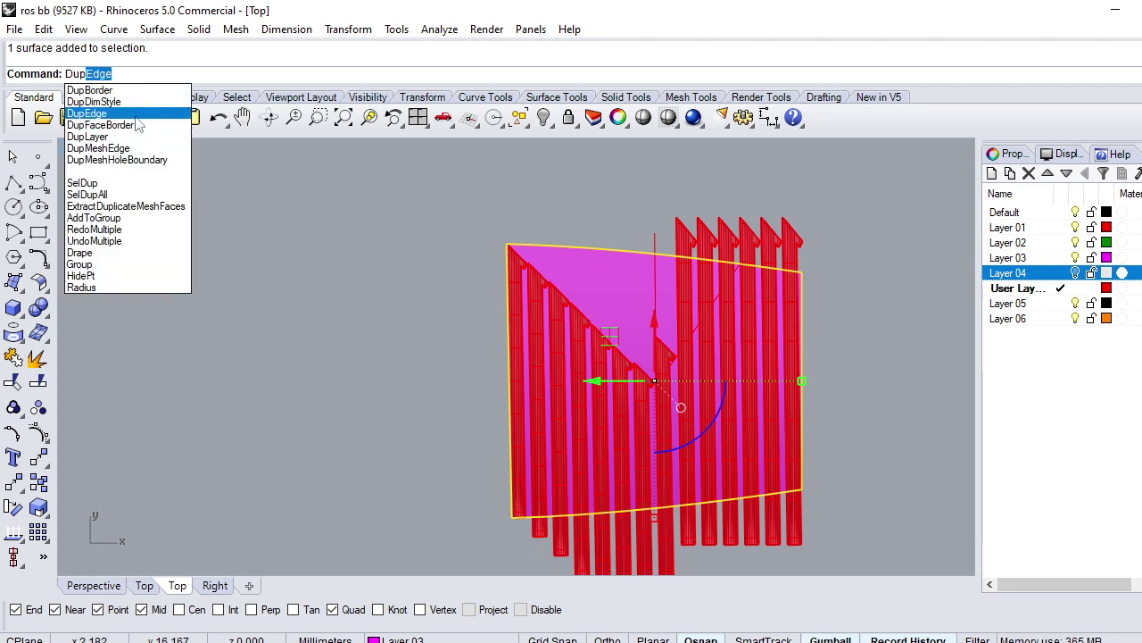
pyautogui.press('Return')
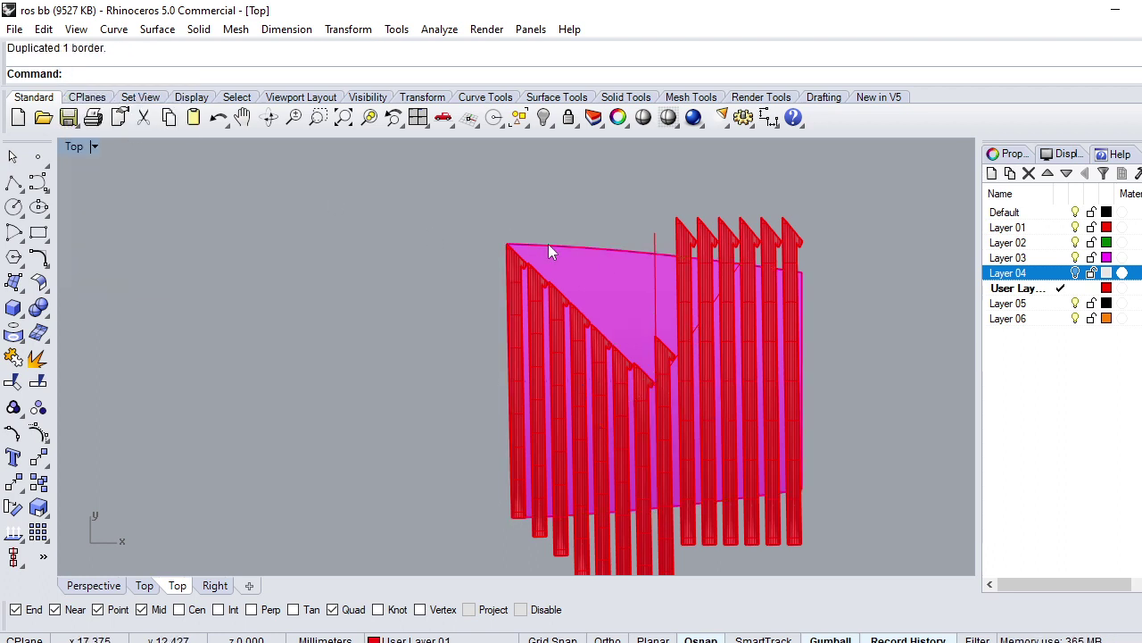
# Step: Lock the magenta surface and use its border curve as the WireCut cutter
pyautogui.click(571, 272)
pyautogui.hotkey('ctrl', 'l')
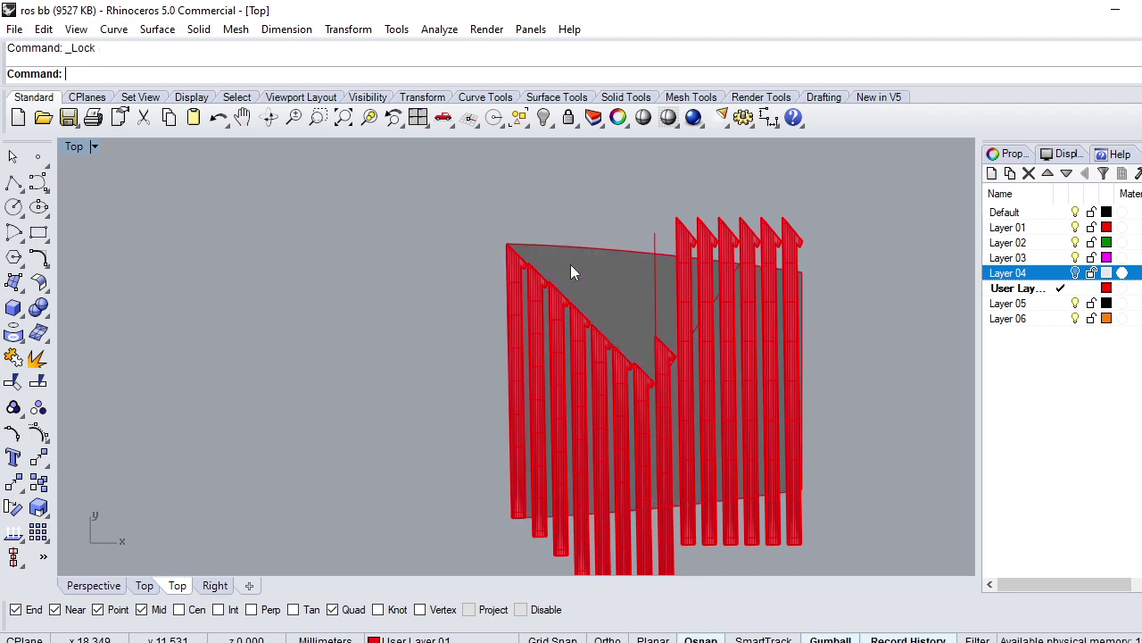
pyautogui.click(575, 247)
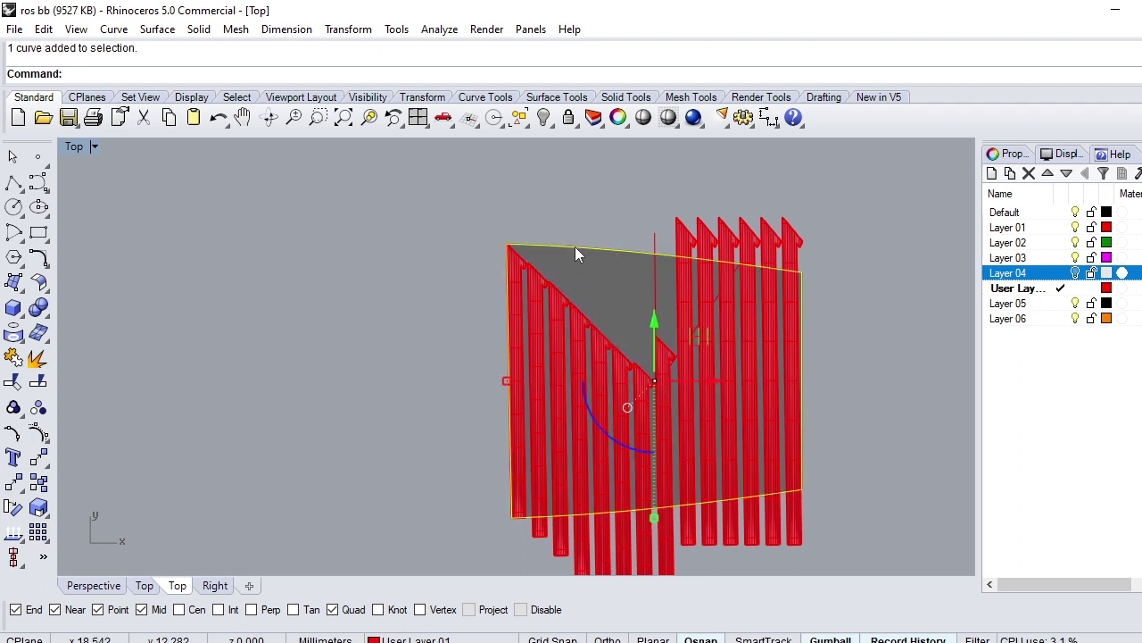
pyautogui.write('Wi')
pyautogui.press('Return')
# Step: Cut all the red rib bars through their full depth with the border curve
pyautogui.scroll(-1, 564, 223)
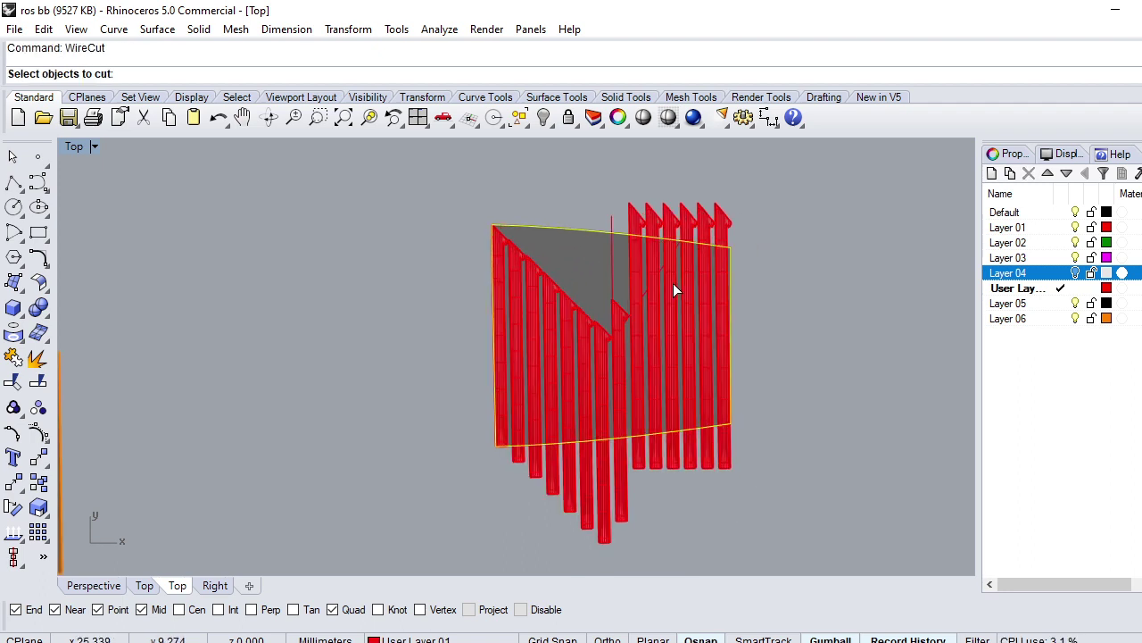
pyautogui.click(625, 275)
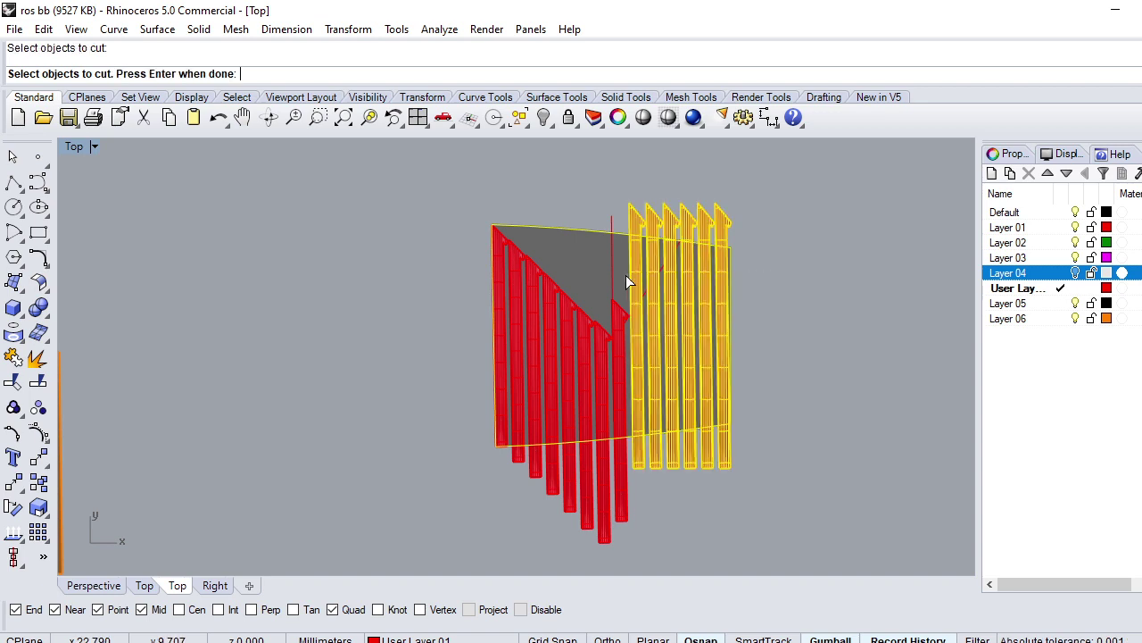
pyautogui.click(622, 507)
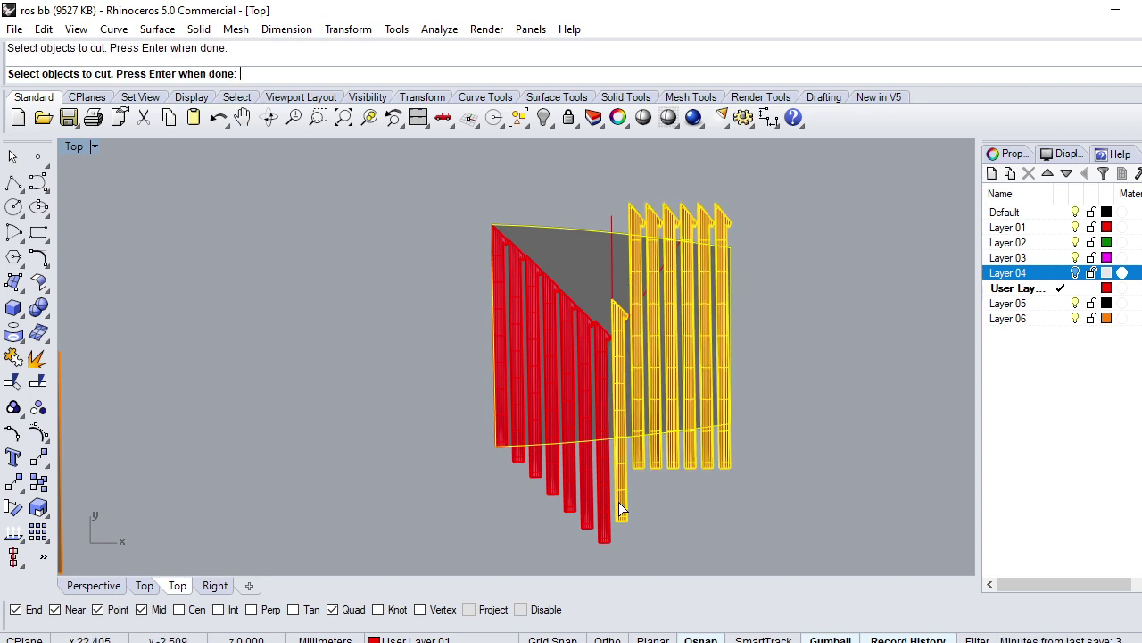
pyautogui.scroll(2, 622, 510)
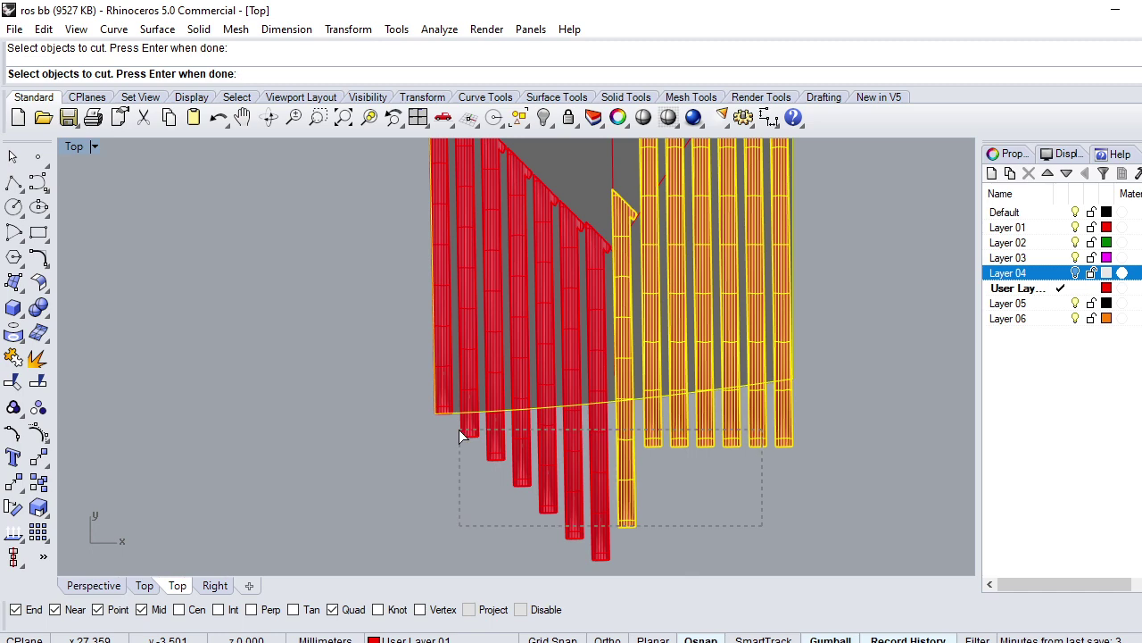
pyautogui.moveTo(762, 525); pyautogui.dragTo(459, 429)
pyautogui.scroll(-1, 587, 460)
pyautogui.press('Return')
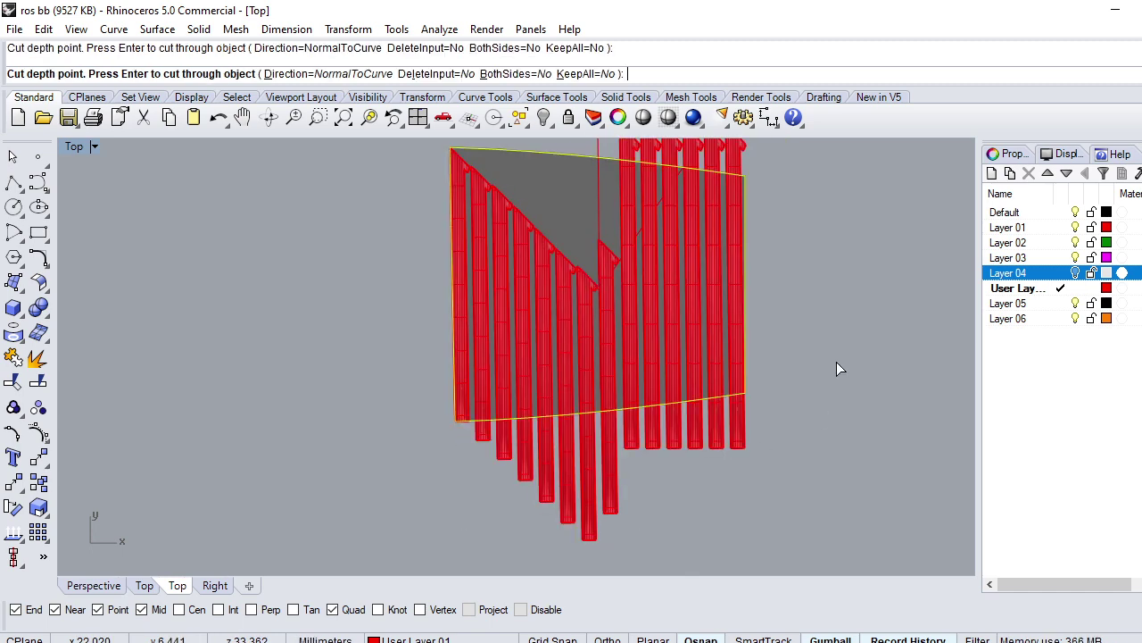
pyautogui.press('Return')
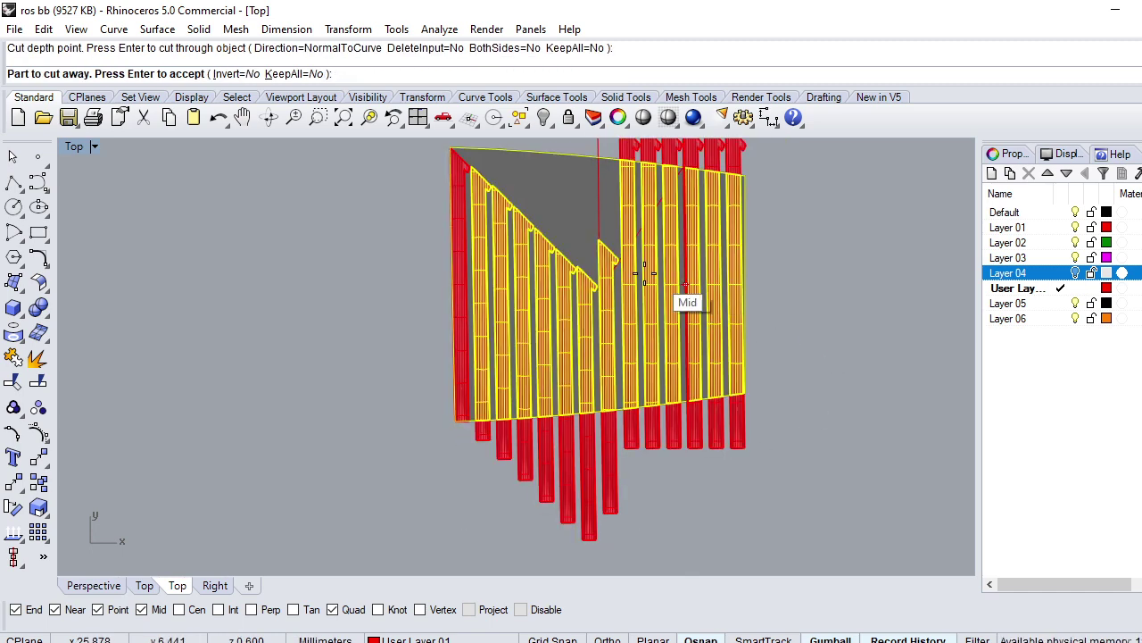
pyautogui.press('Return')
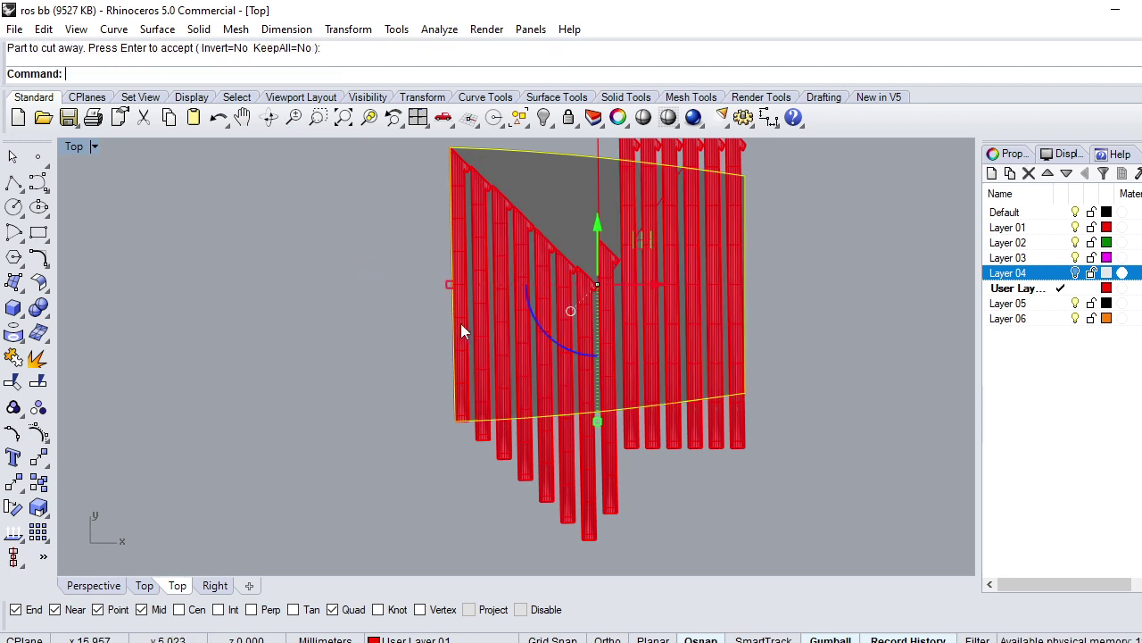
# Step: Clear the selection and pick the surface's top border curve
pyautogui.scroll(-2, 738, 319)
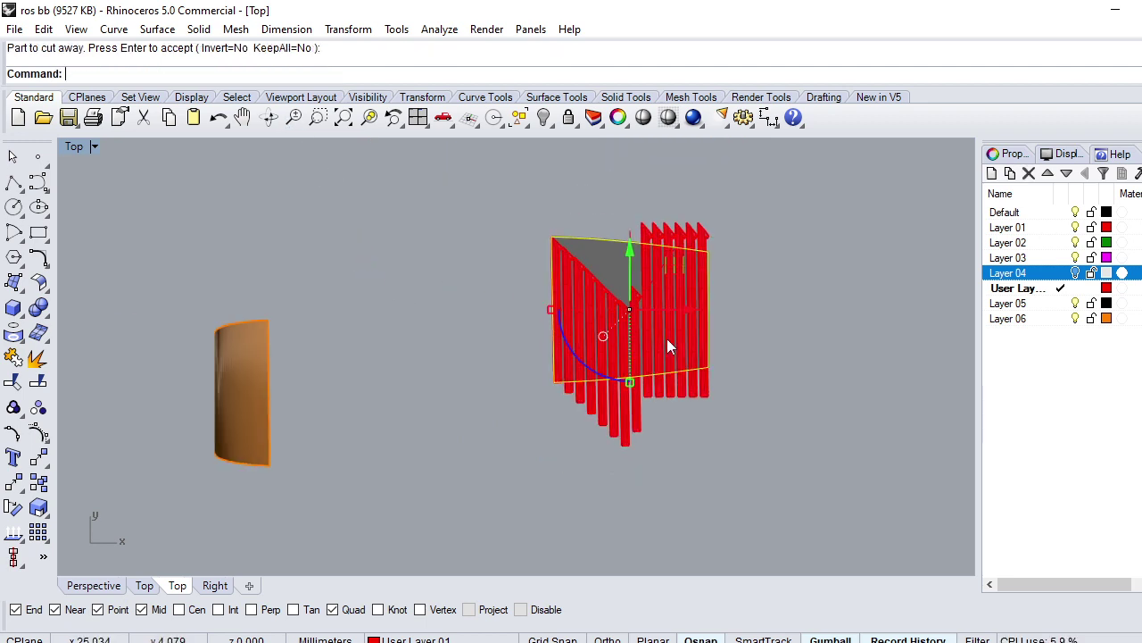
pyautogui.scroll(-3, 625, 339)
pyautogui.hotkey('ctrl', 'a')
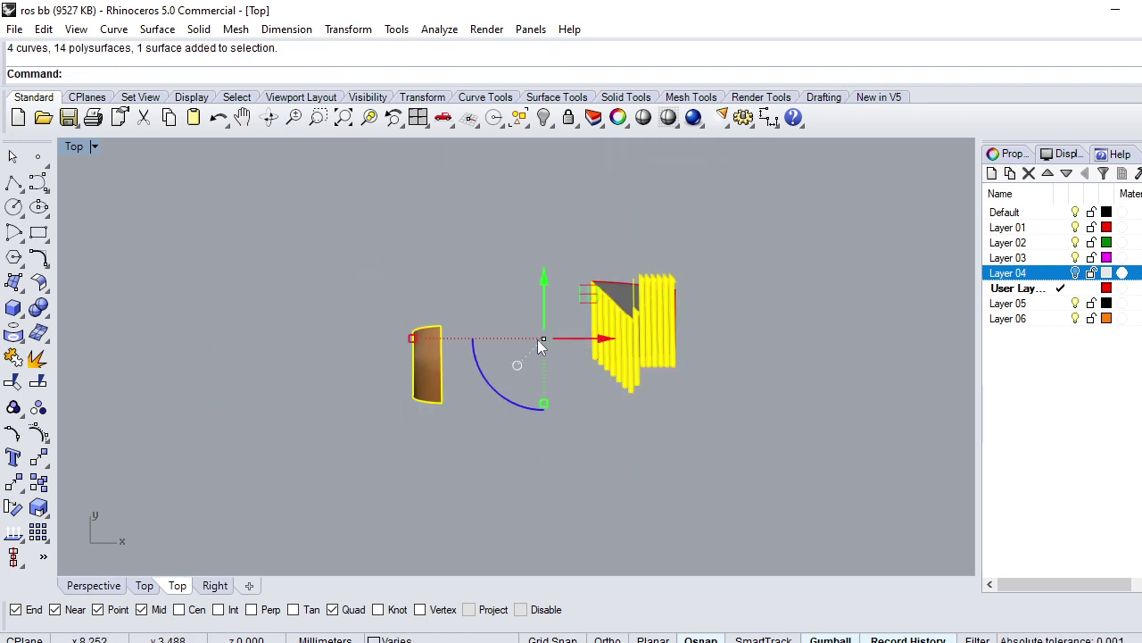
pyautogui.press('Escape')
pyautogui.scroll(3, 609, 289)
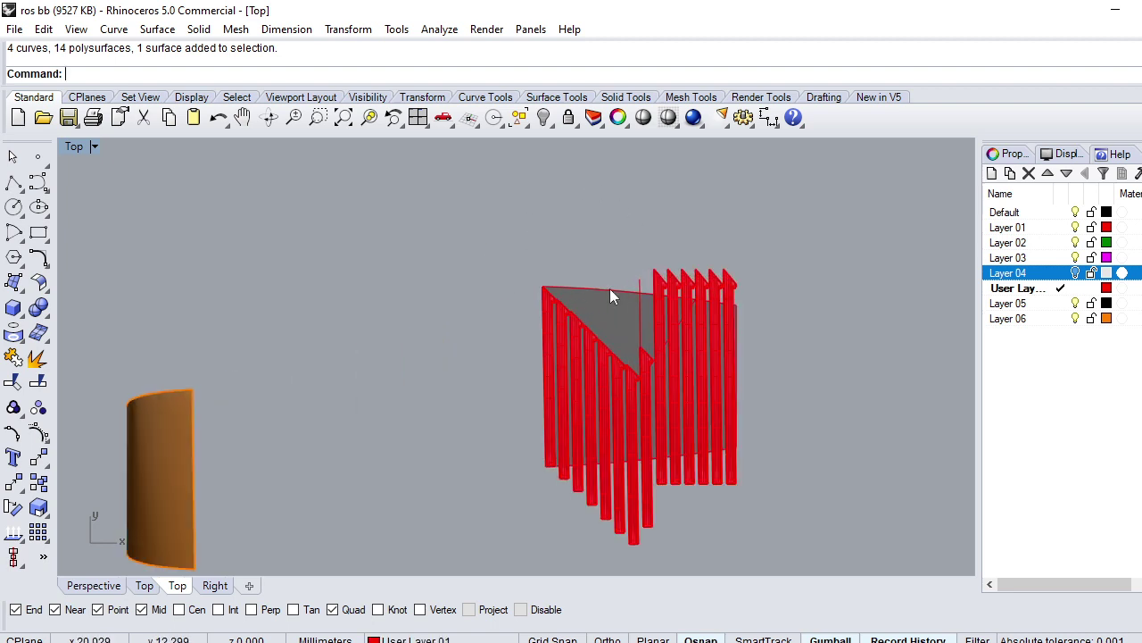
pyautogui.click(604, 287)
# Step: WireCut all rib bars through their full depth along the top border curve
pyautogui.write('wirecut')
pyautogui.press('Return')
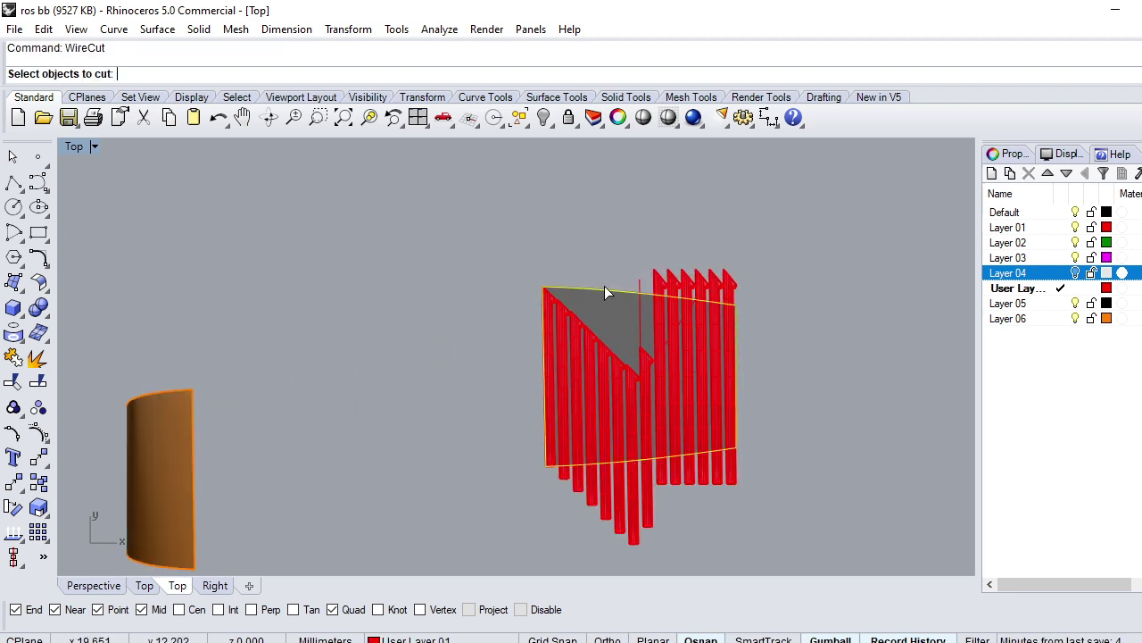
pyautogui.moveTo(461, 542); pyautogui.dragTo(462, 540)
pyautogui.scroll(3, 629, 303)
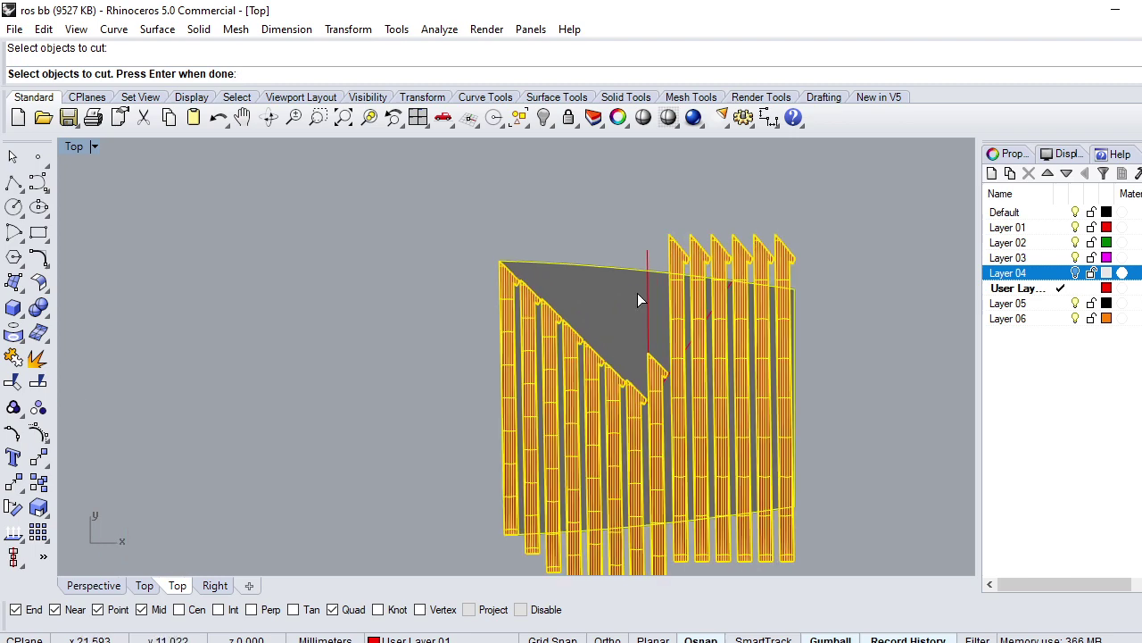
pyautogui.scroll(-2, 600, 280)
pyautogui.scroll(-3, 597, 281)
pyautogui.press('Return')
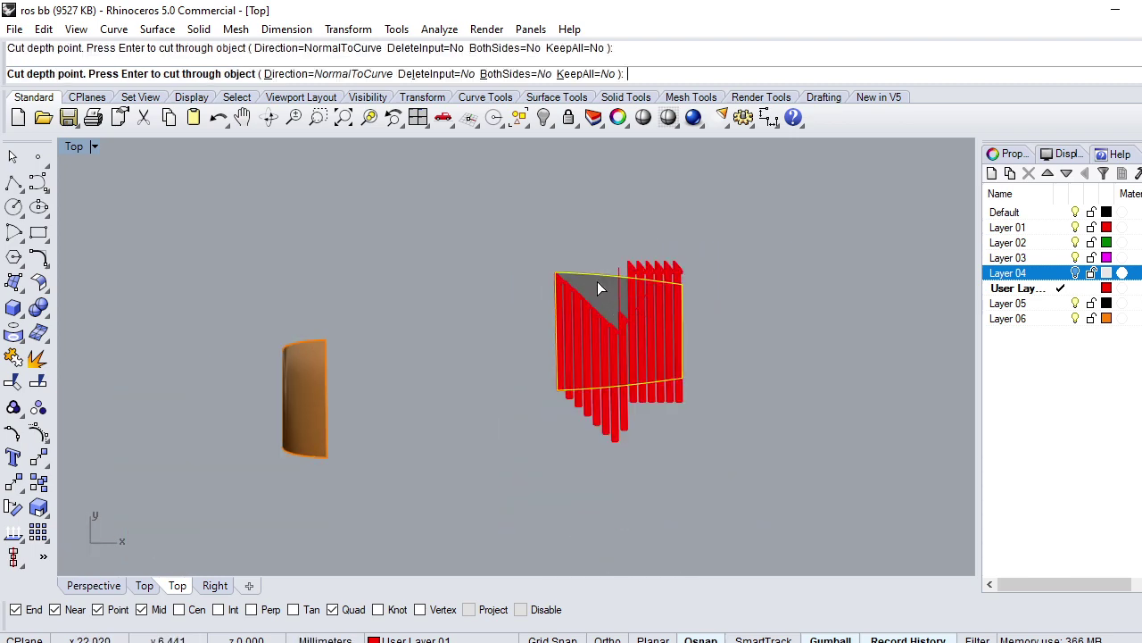
pyautogui.scroll(1, 597, 282)
pyautogui.press('Return')
pyautogui.press('Return')
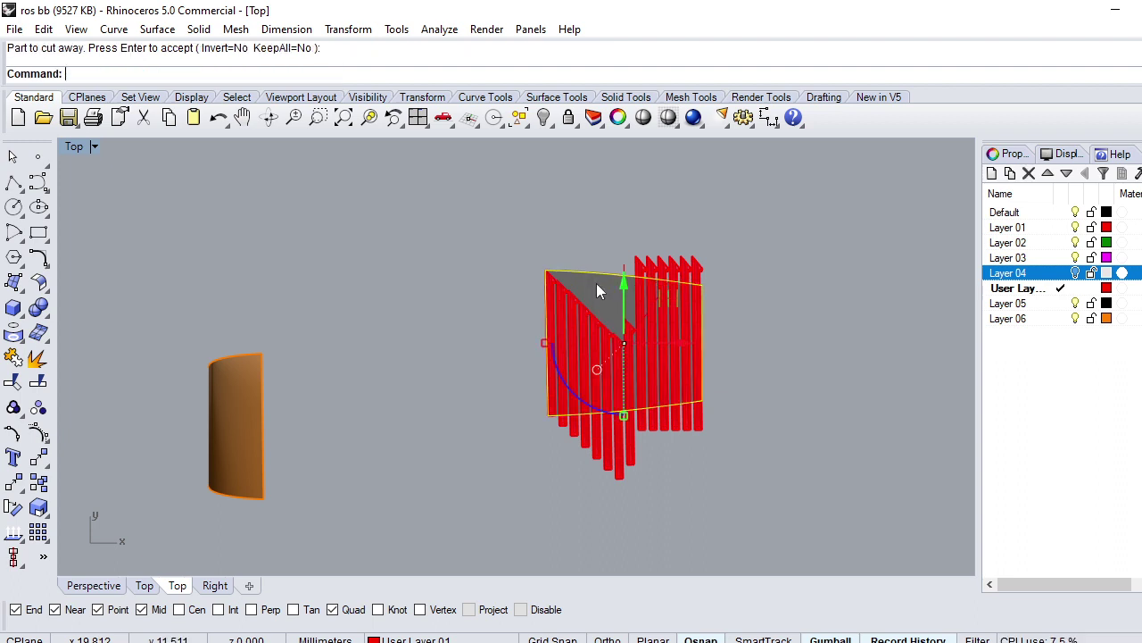
# Step: Hide the leftmost rib bar, then restore it
pyautogui.scroll(2, 581, 294)
pyautogui.click(539, 282)
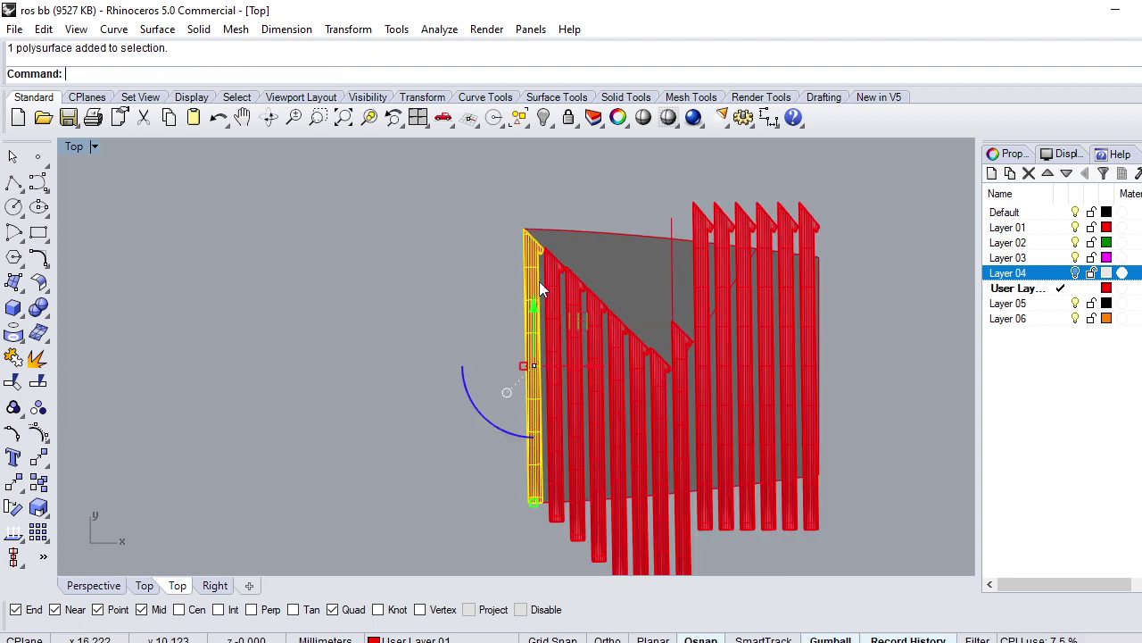
pyautogui.hotkey('ctrl', 'h')
pyautogui.scroll(2, 548, 312)
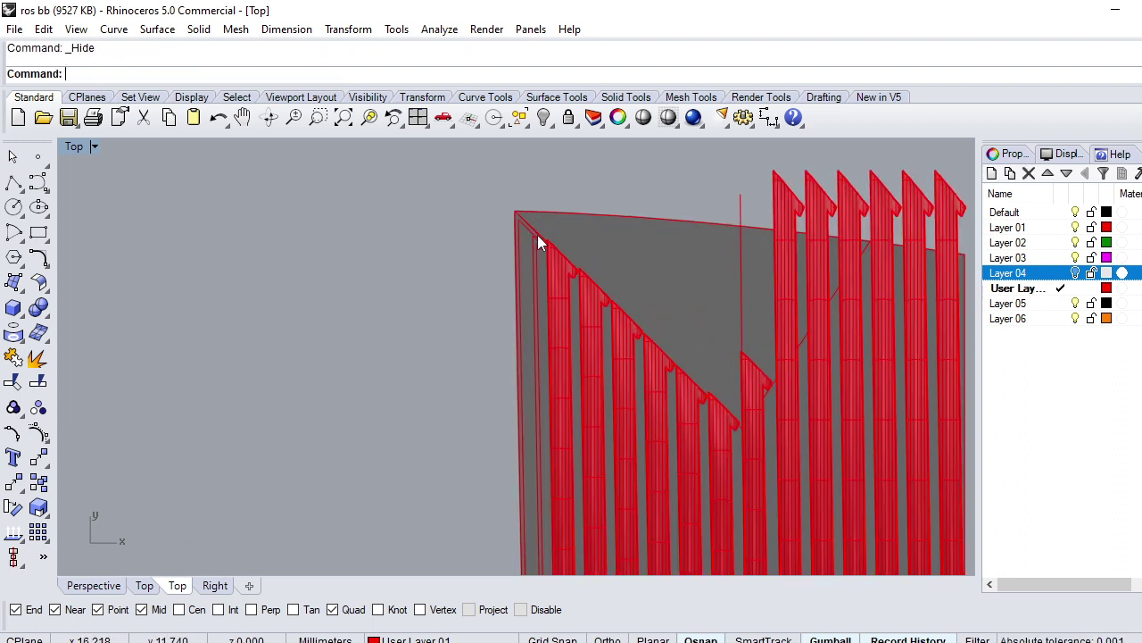
pyautogui.scroll(3, 534, 231)
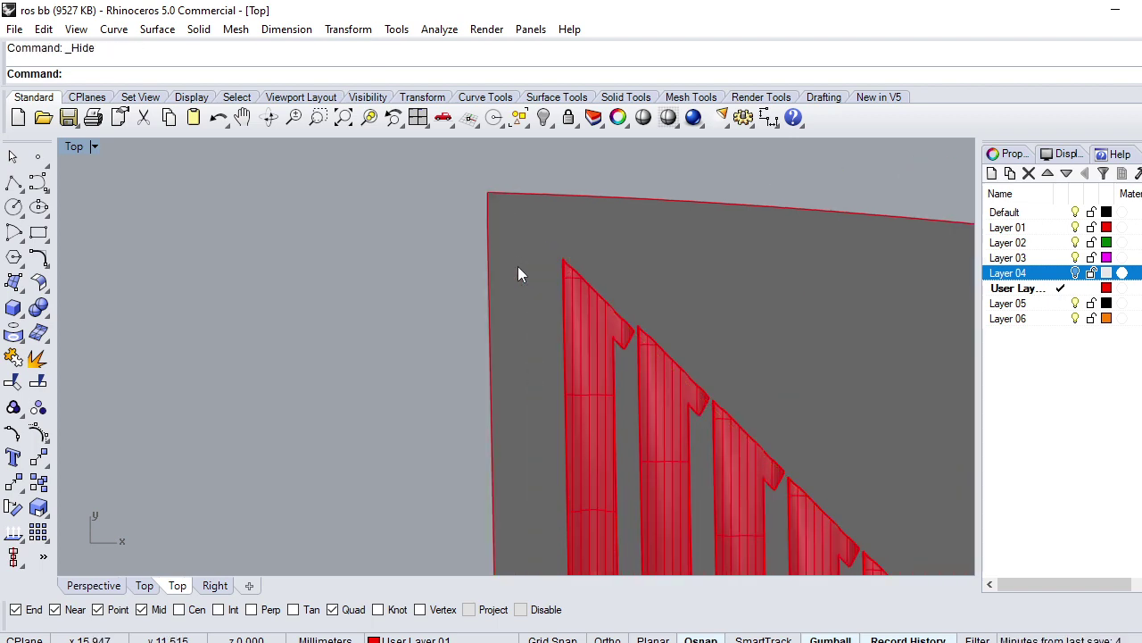
pyautogui.scroll(-2, 517, 266)
pyautogui.scroll(-2, 520, 265)
pyautogui.hotkey('ctrl', 'z')
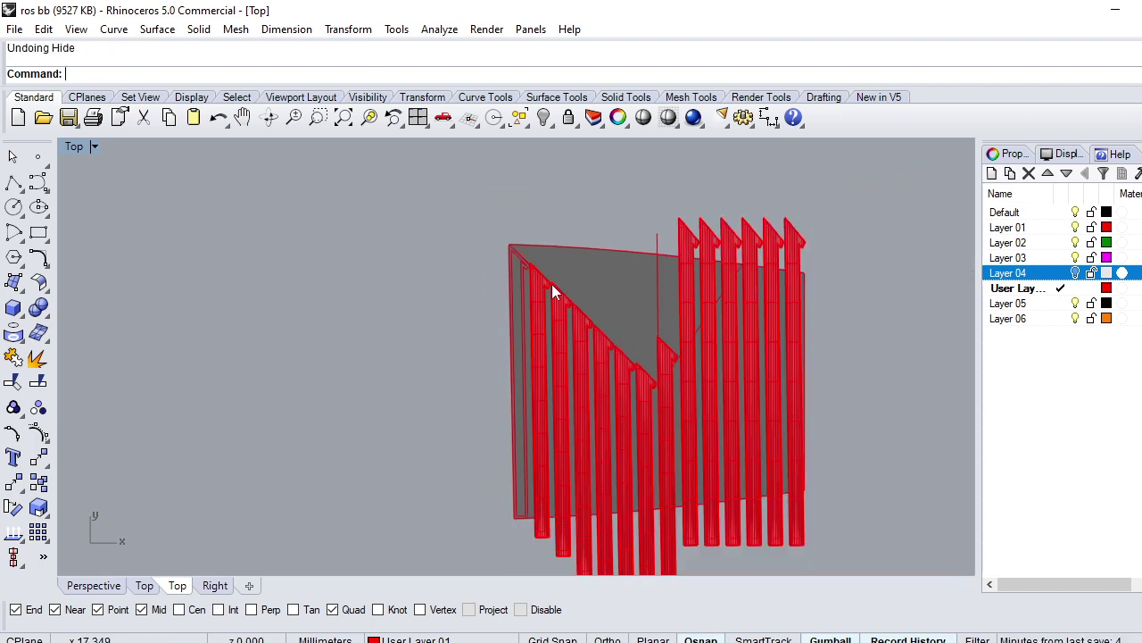
# Step: Hide the stray fin's outer and inner curves
pyautogui.scroll(2, 551, 283)
pyautogui.scroll(2, 525, 277)
pyautogui.click(500, 285)
pyautogui.keyDown('shift'); pyautogui.click(495, 288); pyautogui.keyUp('shift')
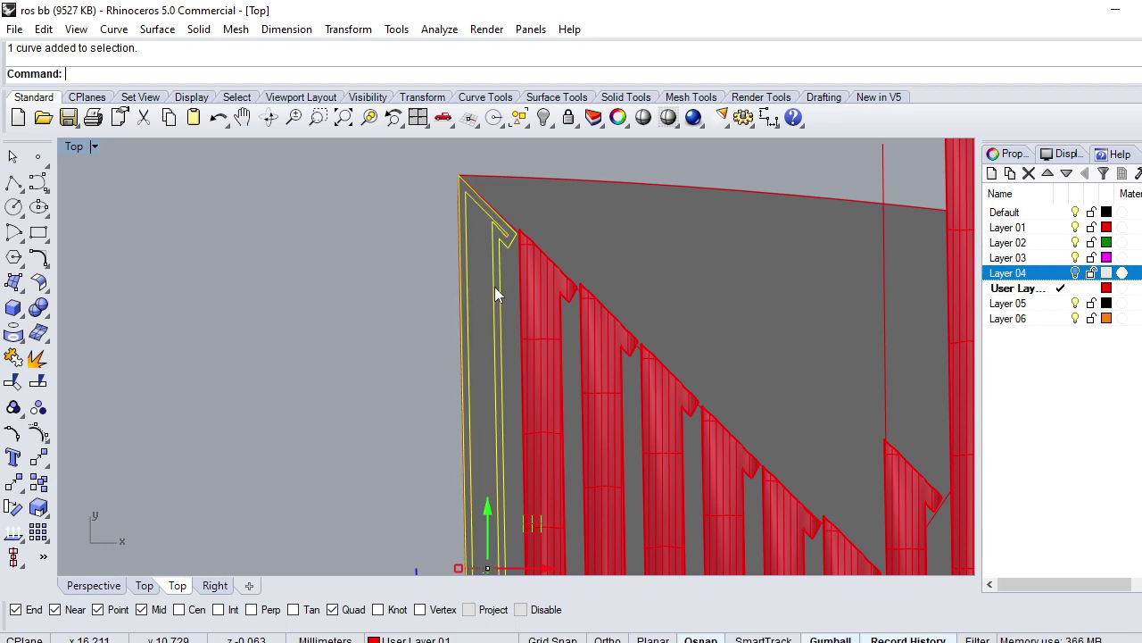
pyautogui.hotkey('ctrl', 'h')
pyautogui.scroll(-3, 493, 231)
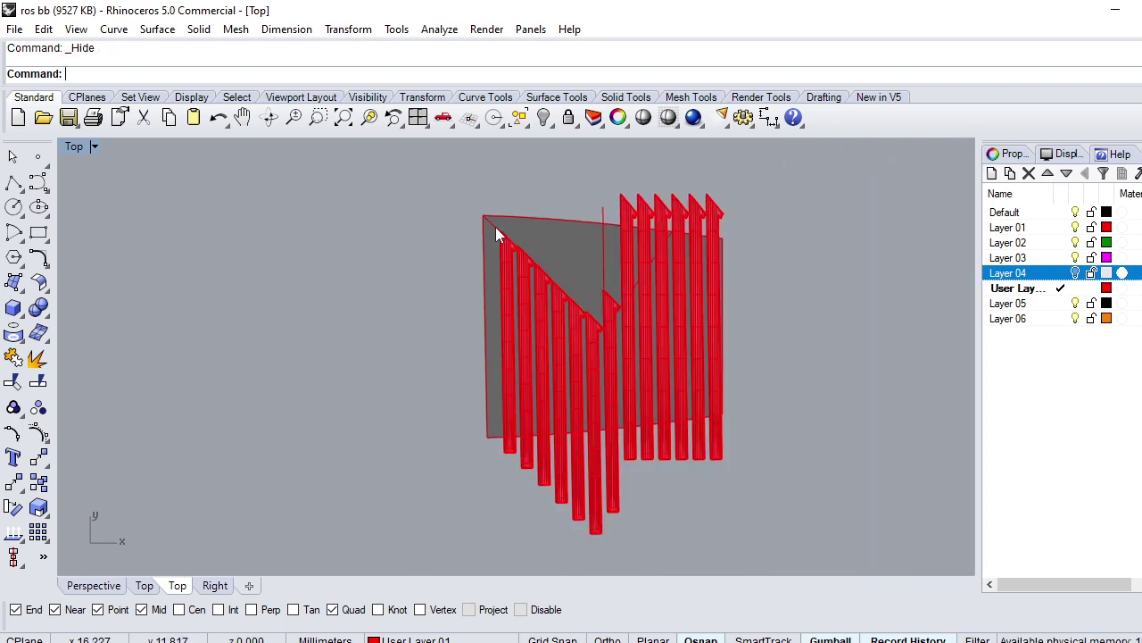
# Step: WireCut all red ribs along the grey patch outline, cutting through with Invert
pyautogui.click(491, 440)
pyautogui.write('W')
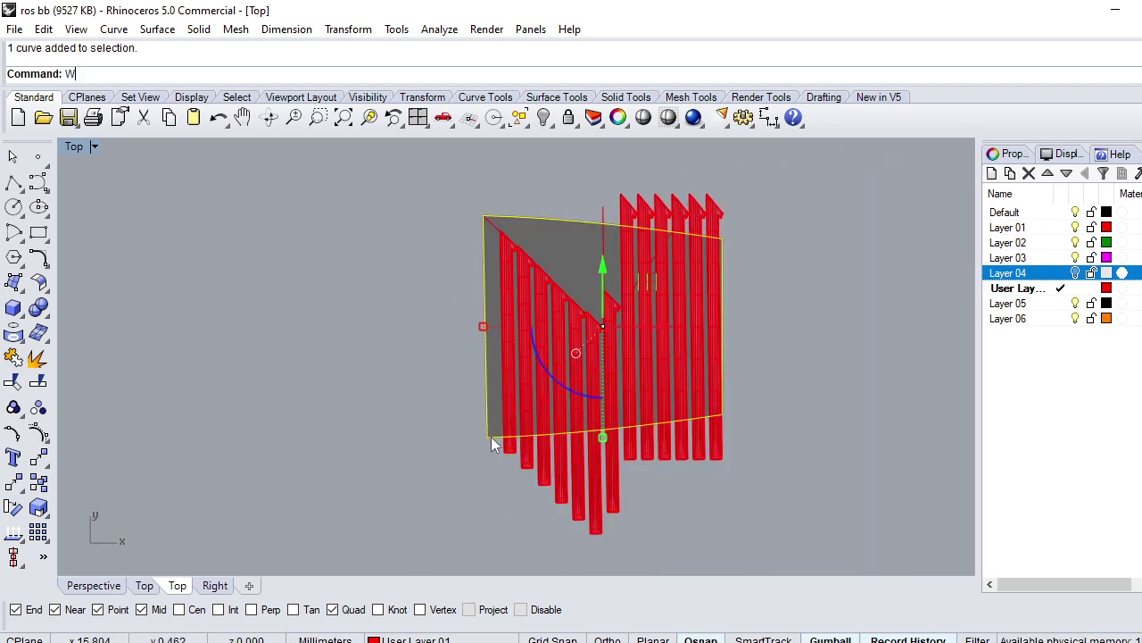
pyautogui.write('ireCut')
pyautogui.press('Return')
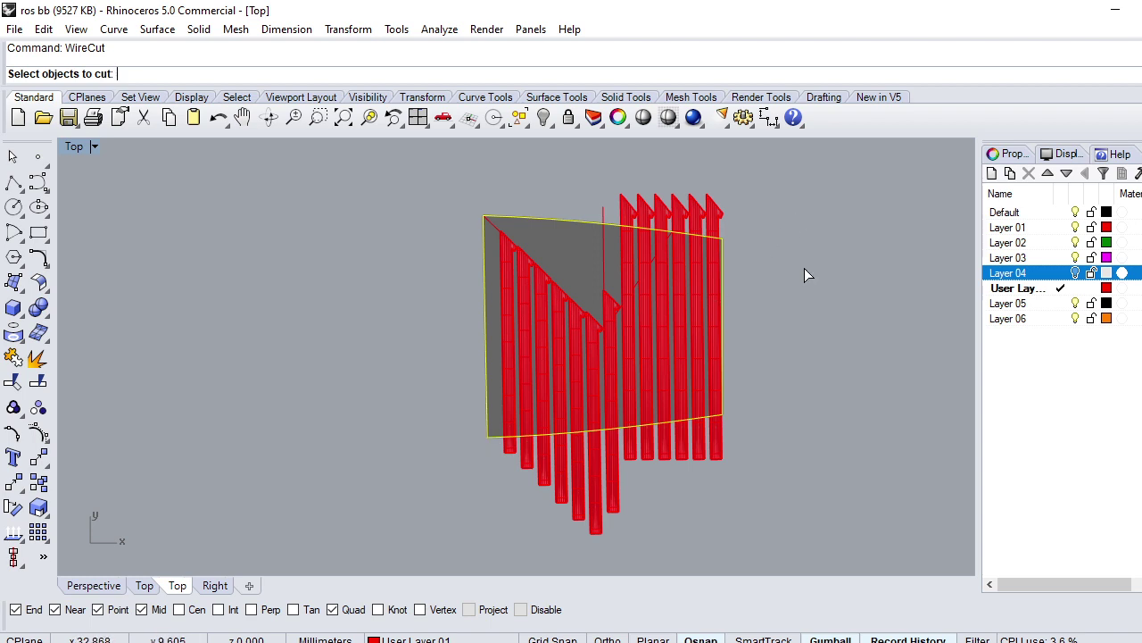
pyautogui.moveTo(821, 253); pyautogui.dragTo(373, 480)
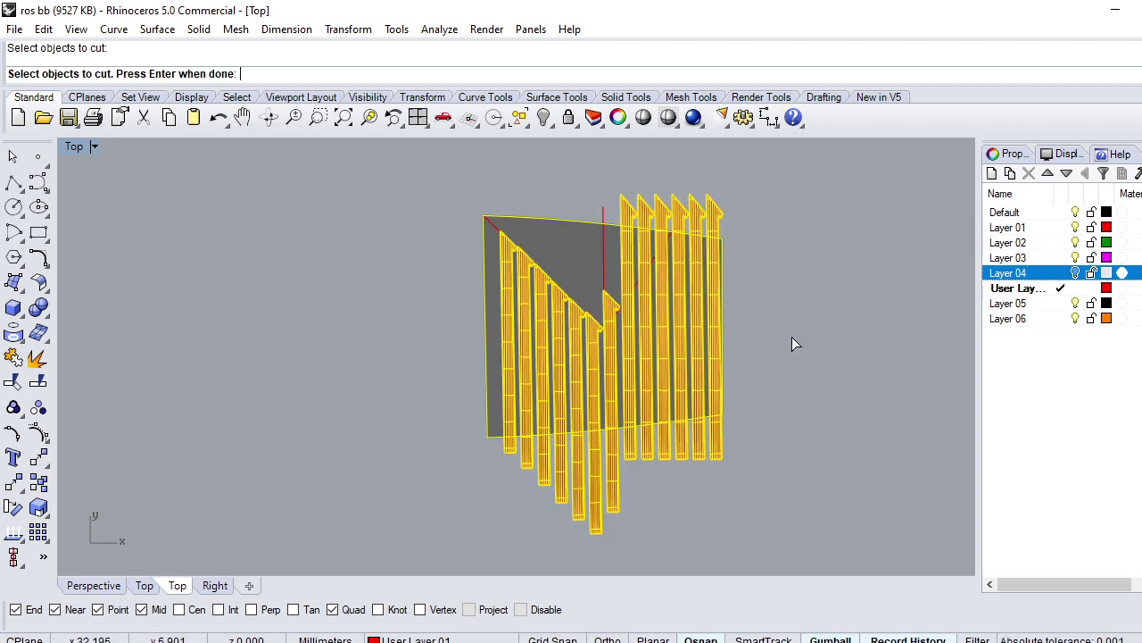
pyautogui.press('Return')
pyautogui.press('Return')
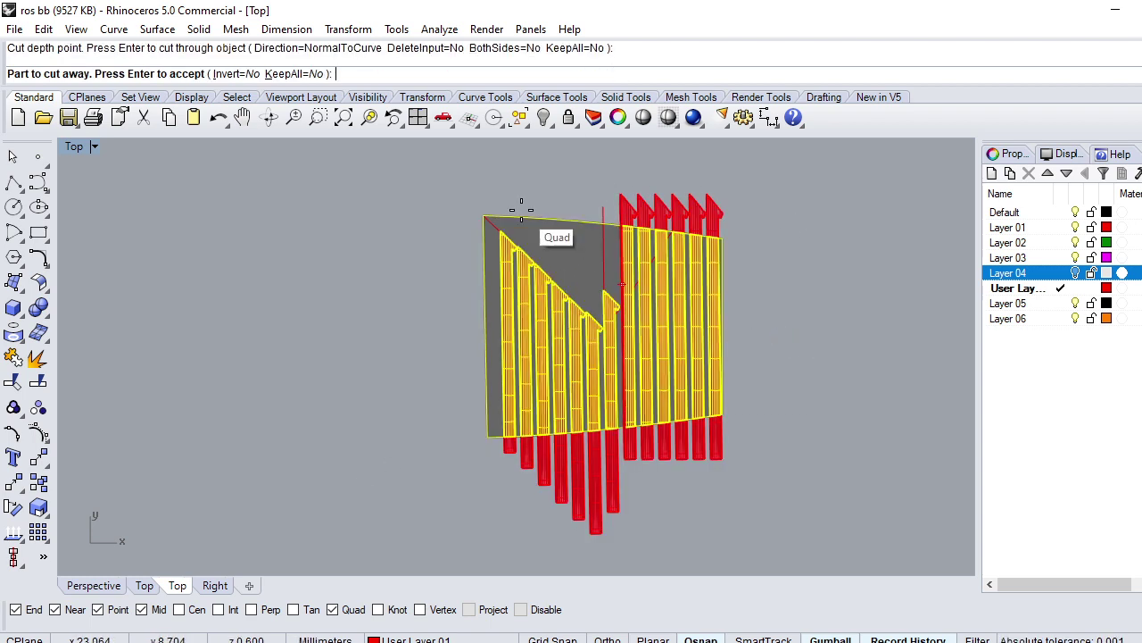
pyautogui.click(230, 74)
pyautogui.press('Return')
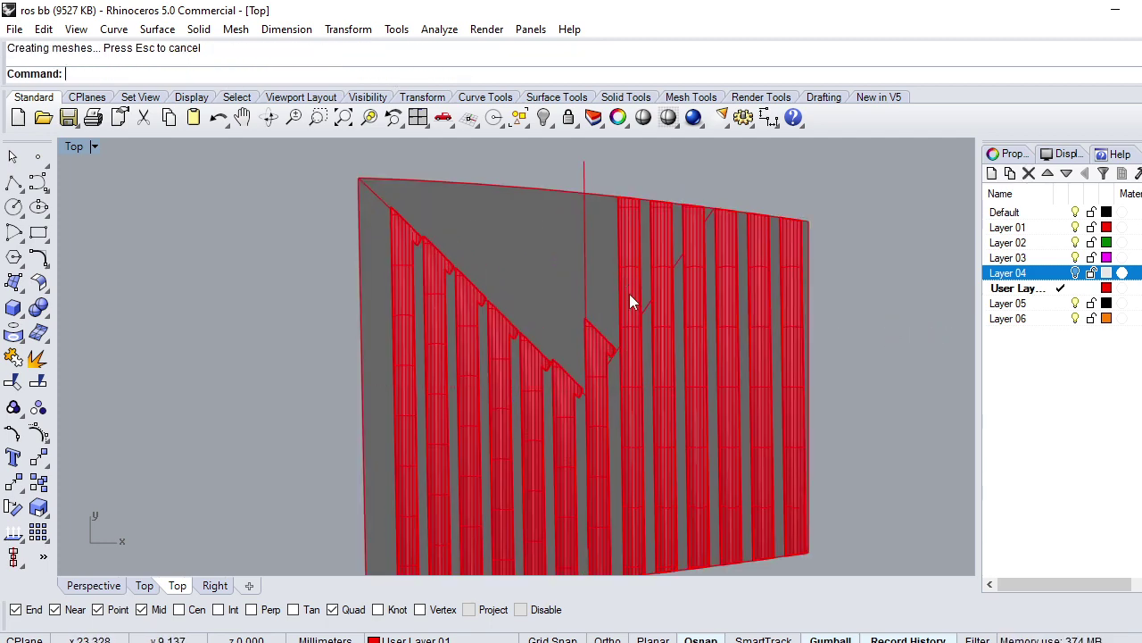
pyautogui.scroll(3, 630, 294)
pyautogui.scroll(2, 606, 368)
# Step: WireCut the rib strip crossing the V curve, discarding its small triangular tip
pyautogui.click(596, 381)
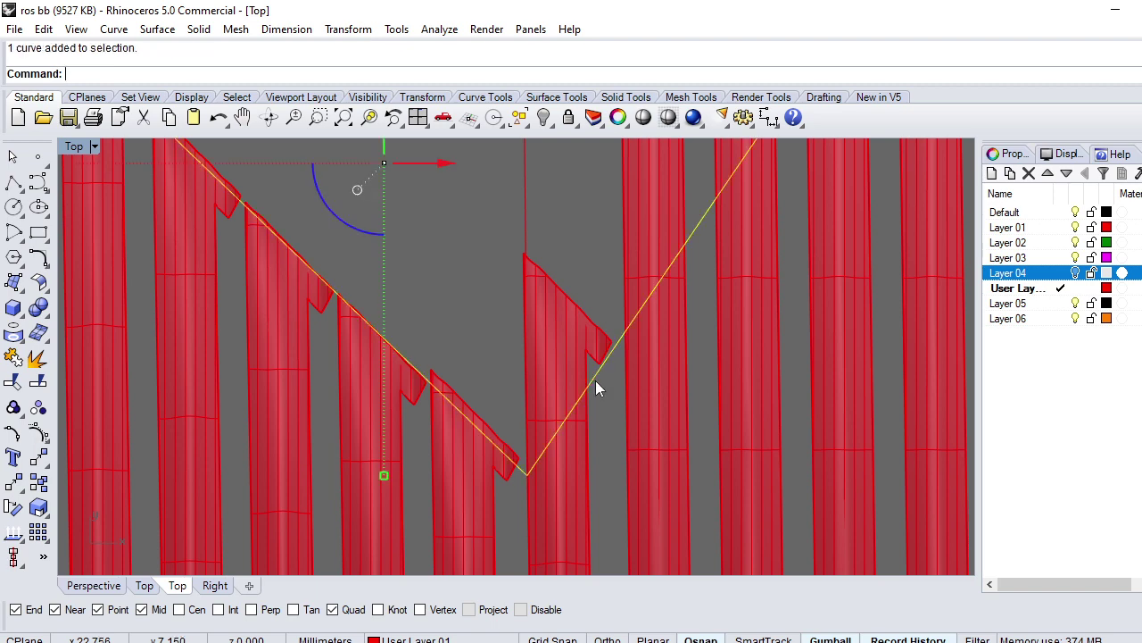
pyautogui.scroll(-4, 530, 255)
pyautogui.write('W')
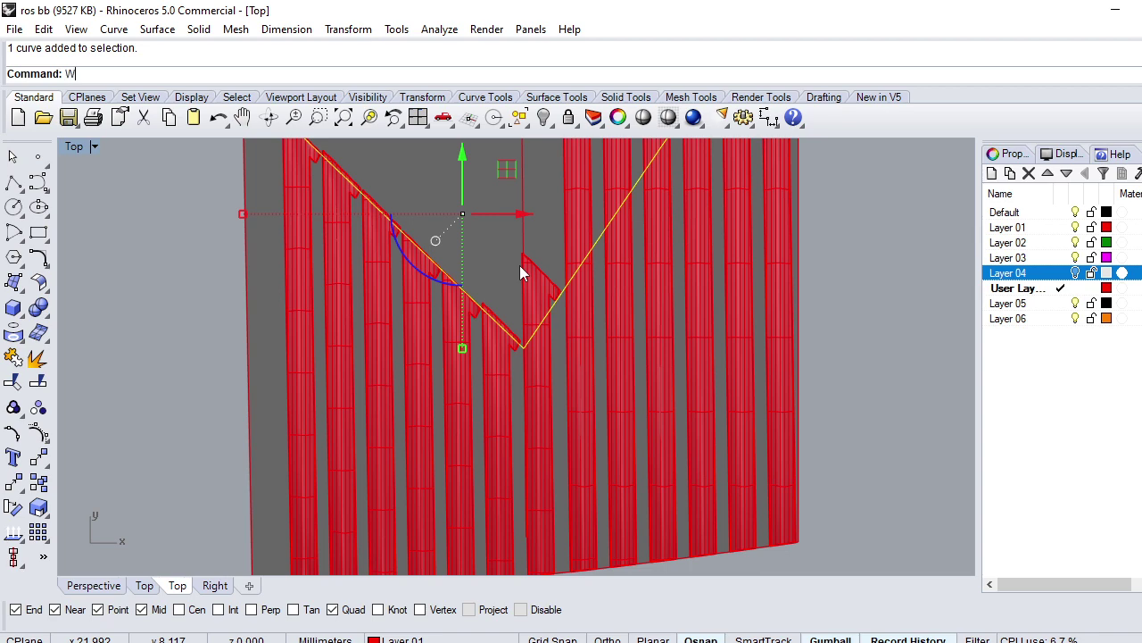
pyautogui.write('ireCut')
pyautogui.press('Return')
pyautogui.scroll(-3, 540, 303)
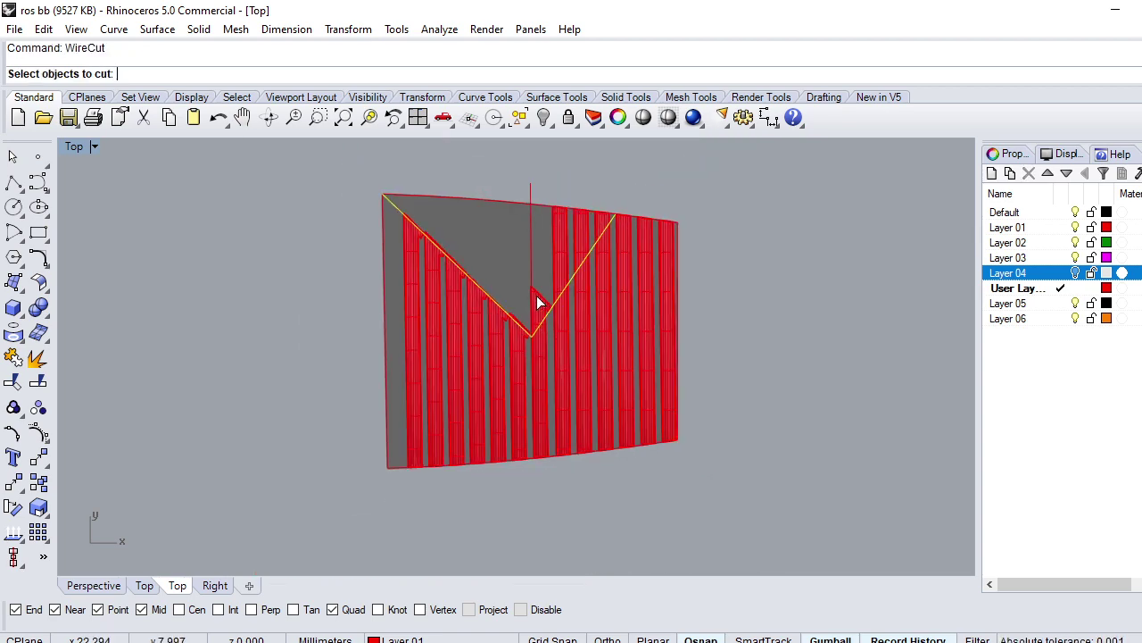
pyautogui.scroll(3, 538, 302)
pyautogui.click(547, 316)
pyautogui.press('Return')
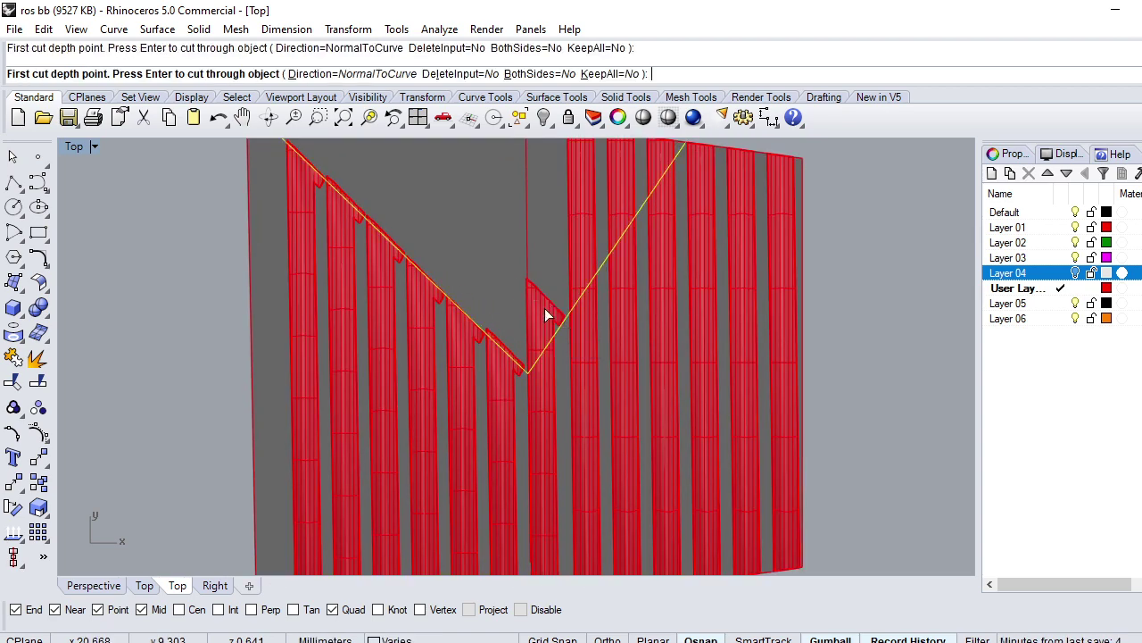
pyautogui.press('Return')
pyautogui.click(229, 73)
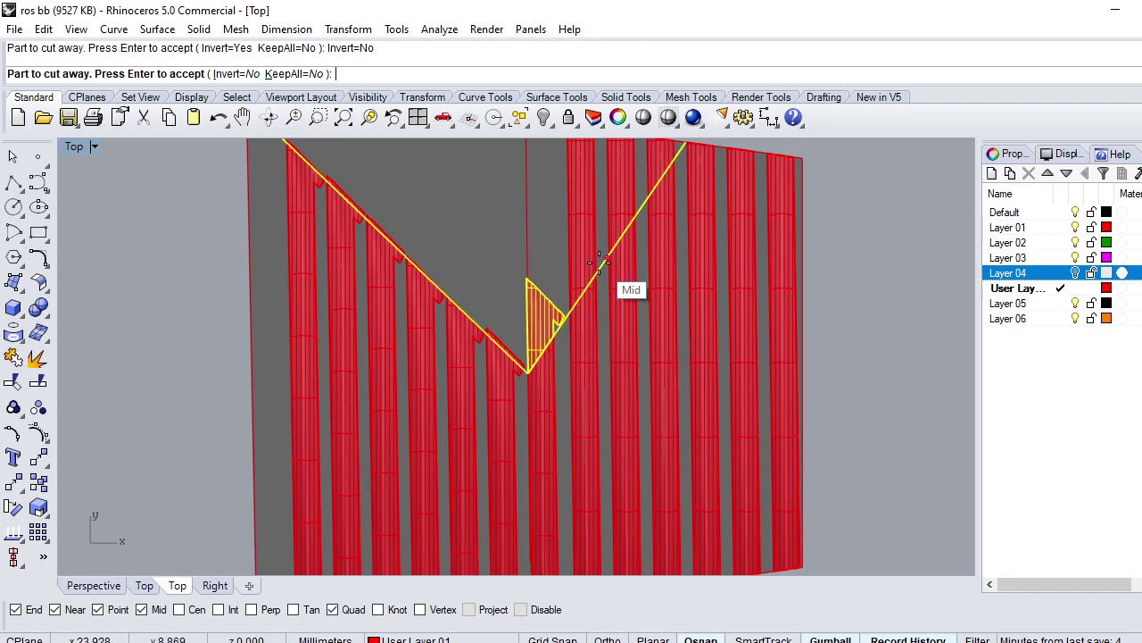
pyautogui.press('Return')
# Step: Clear the selection and reselect the V-shaped curve
pyautogui.scroll(-3, 543, 356)
pyautogui.click(741, 296)
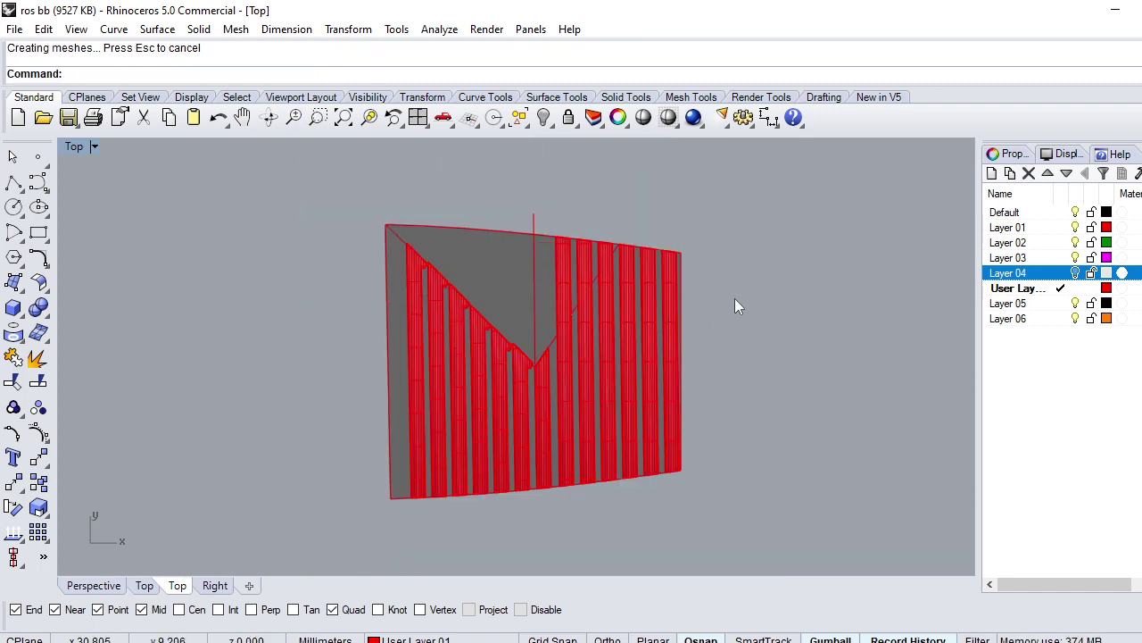
pyautogui.scroll(2, 433, 239)
pyautogui.click(390, 243)
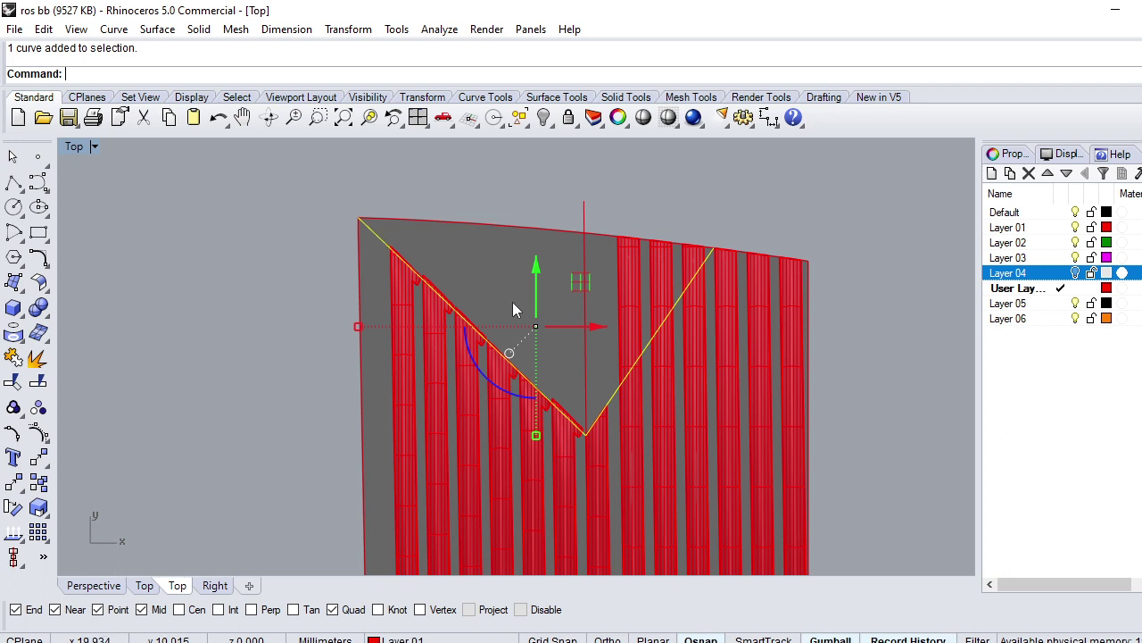
# Step: Offset the V curve by 0.6 toward the patch's top edge
pyautogui.write('Offset')
pyautogui.press('Return')
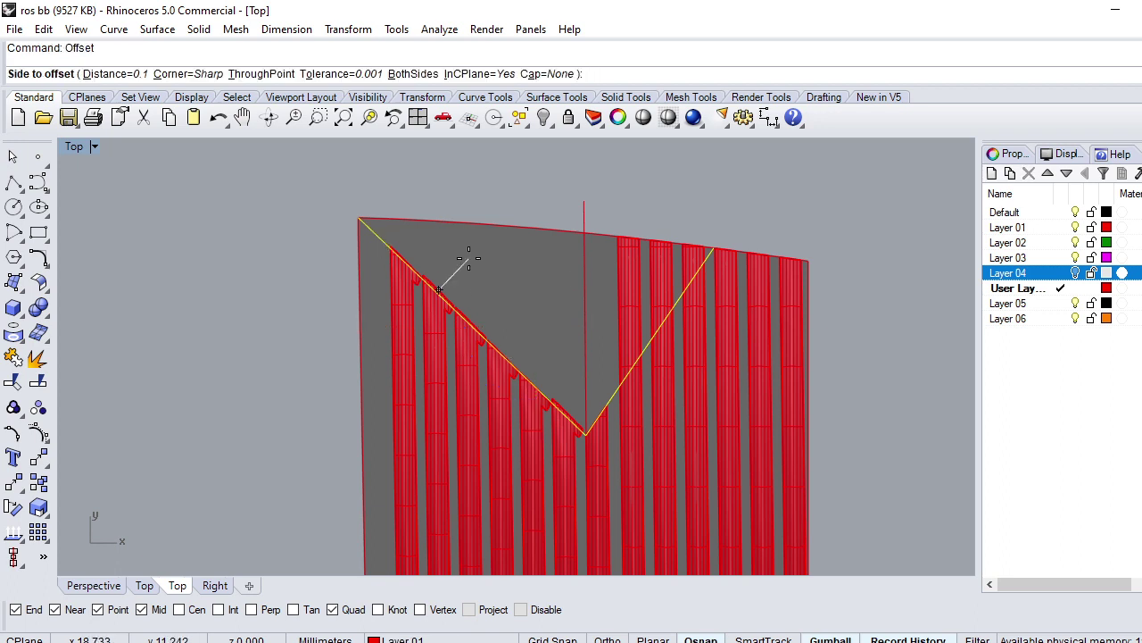
pyautogui.press('Return')
pyautogui.click(460, 257)
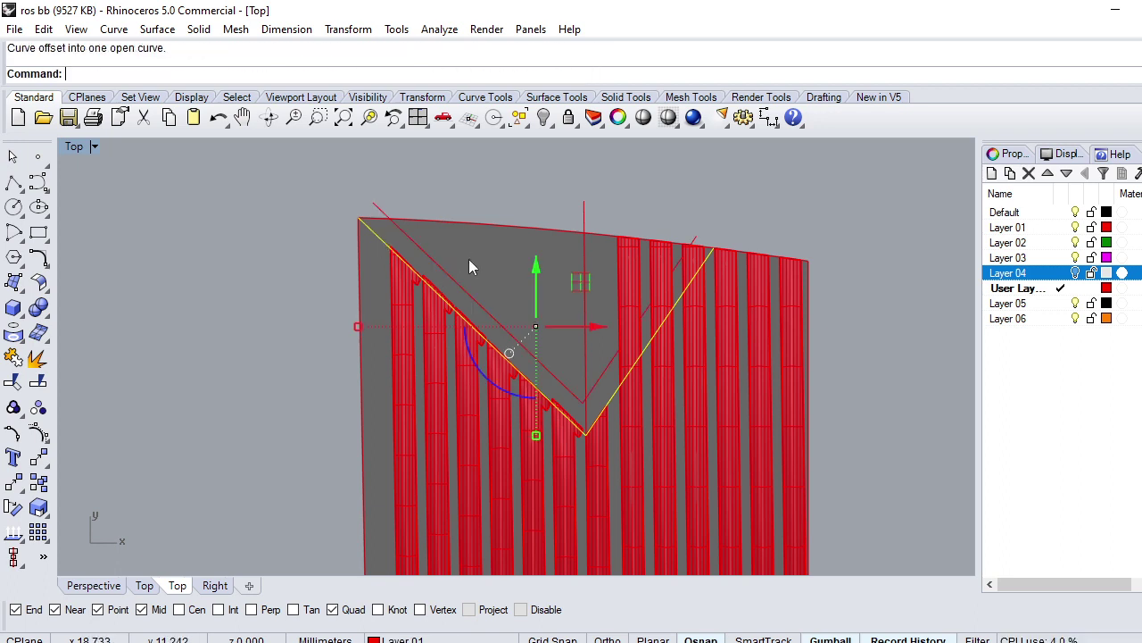
# Step: Trim both overshooting ends of the offset curve at the patch boundary
pyautogui.scroll(3, 338, 207)
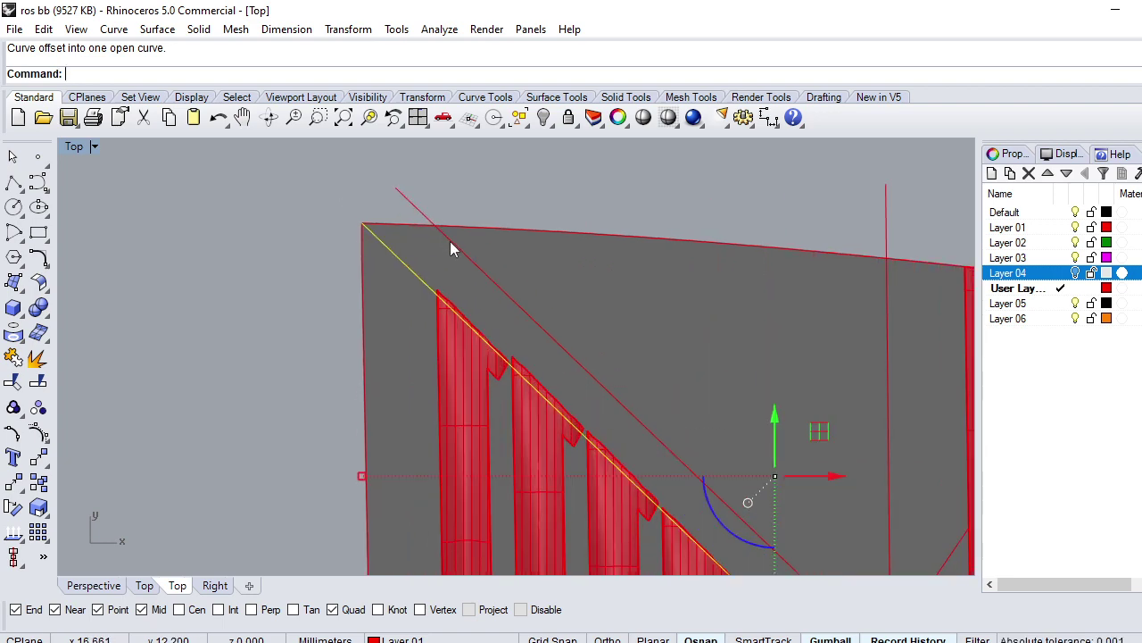
pyautogui.click(451, 248)
pyautogui.click(473, 226)
pyautogui.scroll(-2, 453, 261)
pyautogui.write('XX')
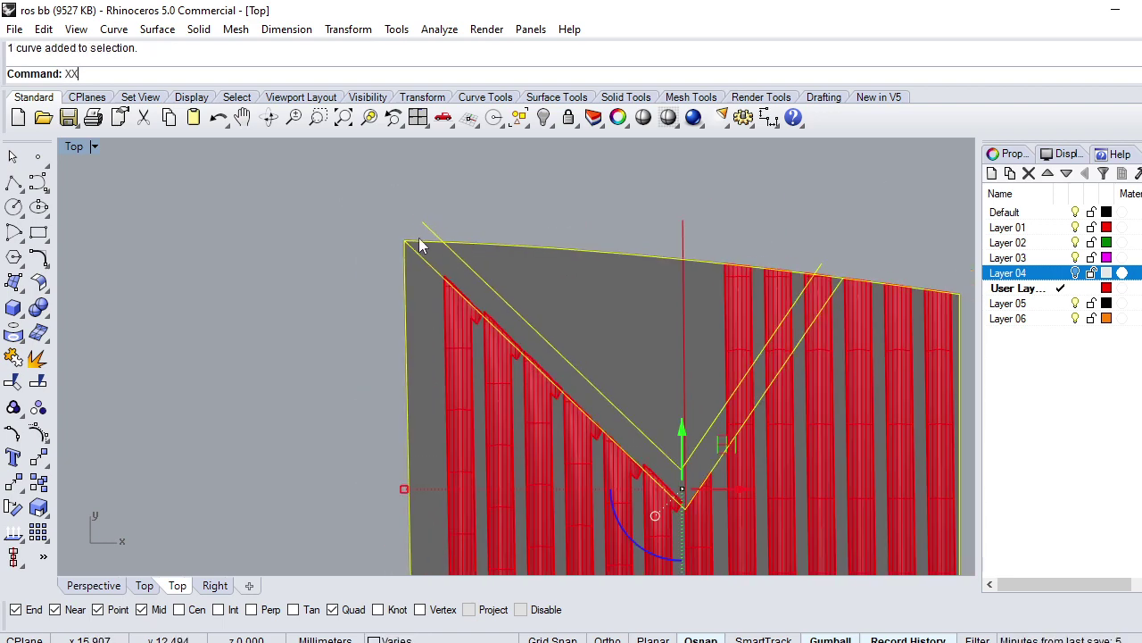
pyautogui.press('Return')
pyautogui.click(432, 225)
pyautogui.click(817, 264)
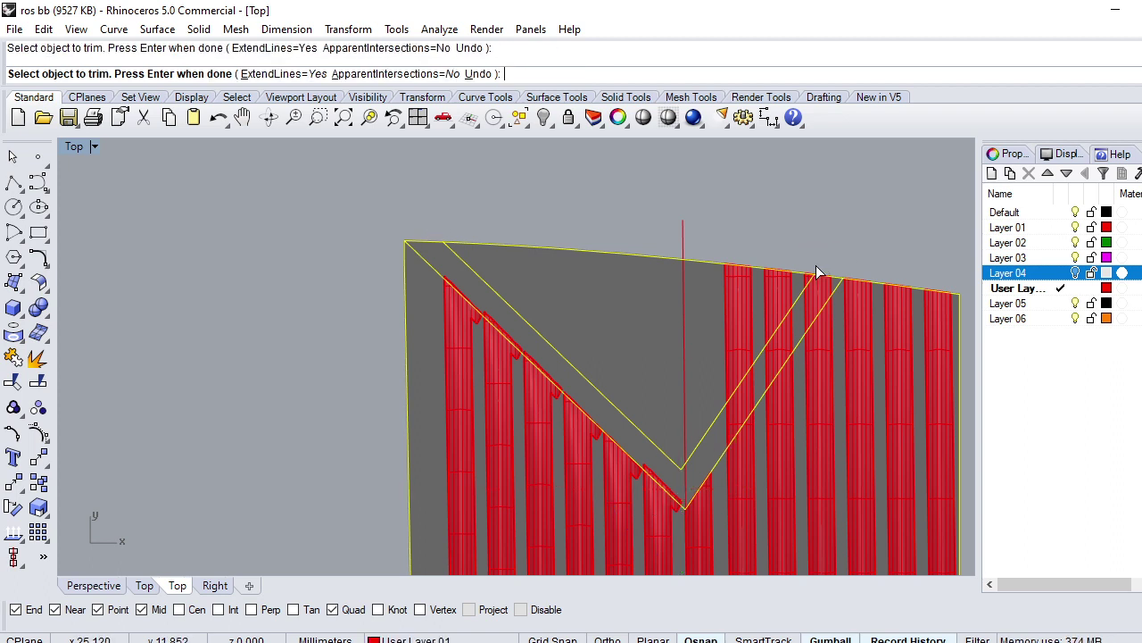
pyautogui.press('Return')
# Step: Hide everything except the two V curves
pyautogui.click(473, 269)
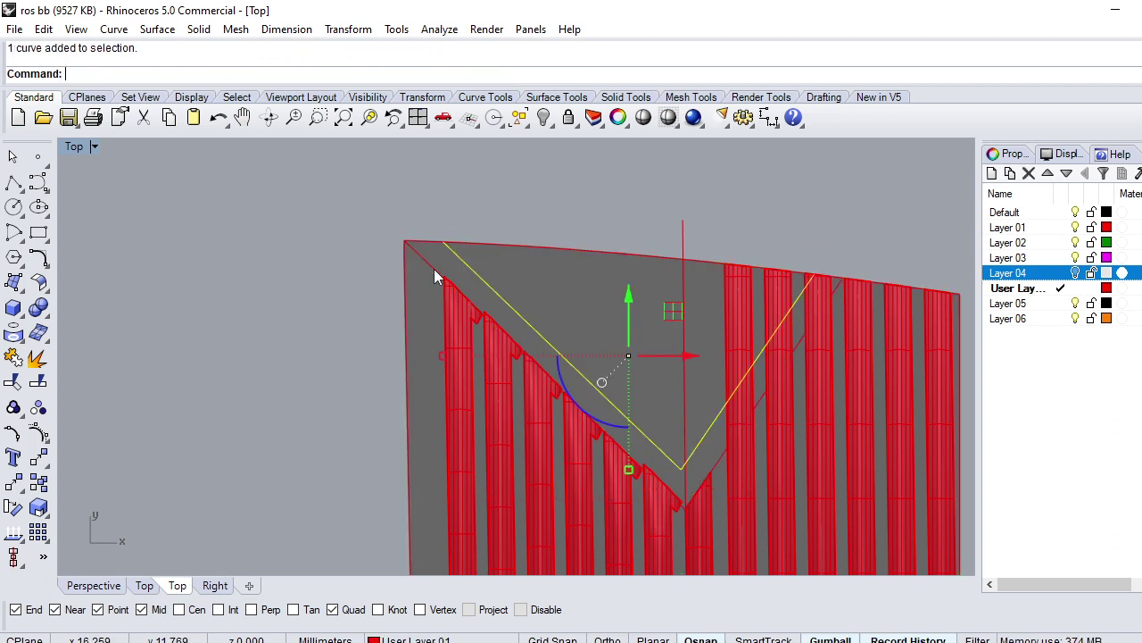
pyautogui.hotkey('ctrl', 'i')
pyautogui.write('ll')
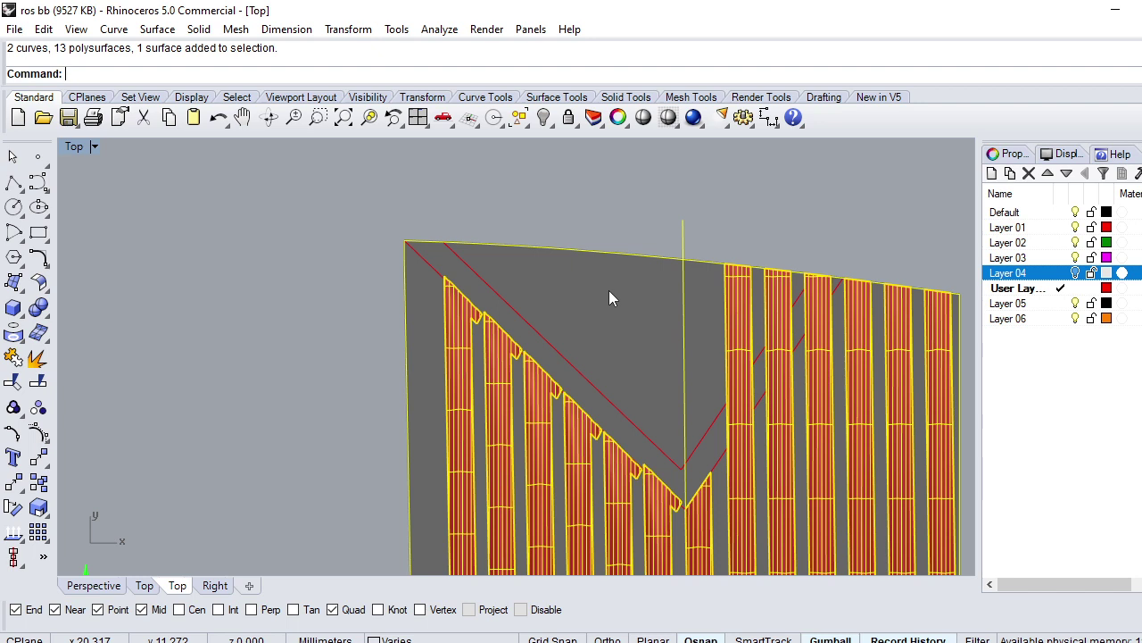
pyautogui.hotkey('ctrl', 'h')
# Step: Draw short lines joining the left and right ends of the two V curves, then save
pyautogui.write('l')
pyautogui.press('Return')
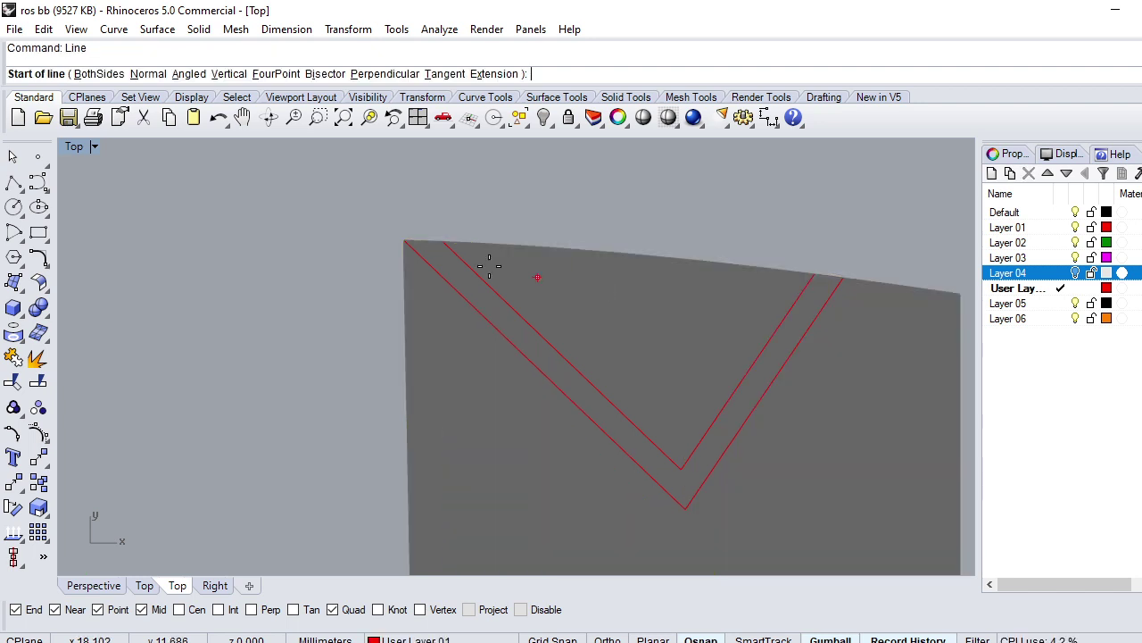
pyautogui.click(404, 241)
pyautogui.click(444, 241)
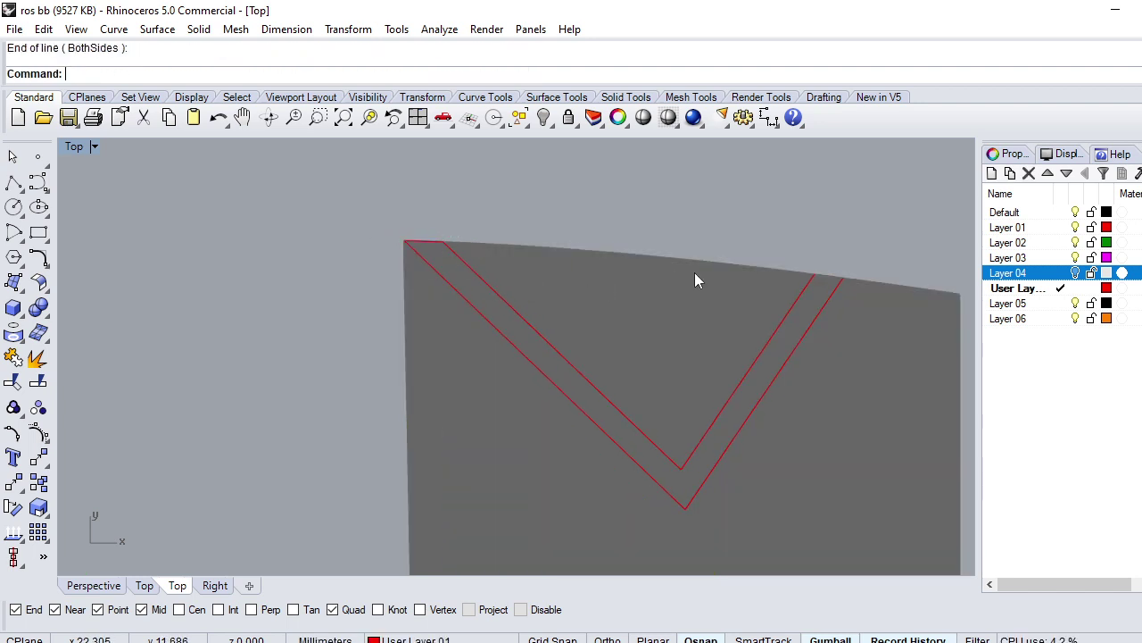
pyautogui.press('Return')
pyautogui.click(813, 274)
pyautogui.click(842, 280)
pyautogui.scroll(2, 427, 248)
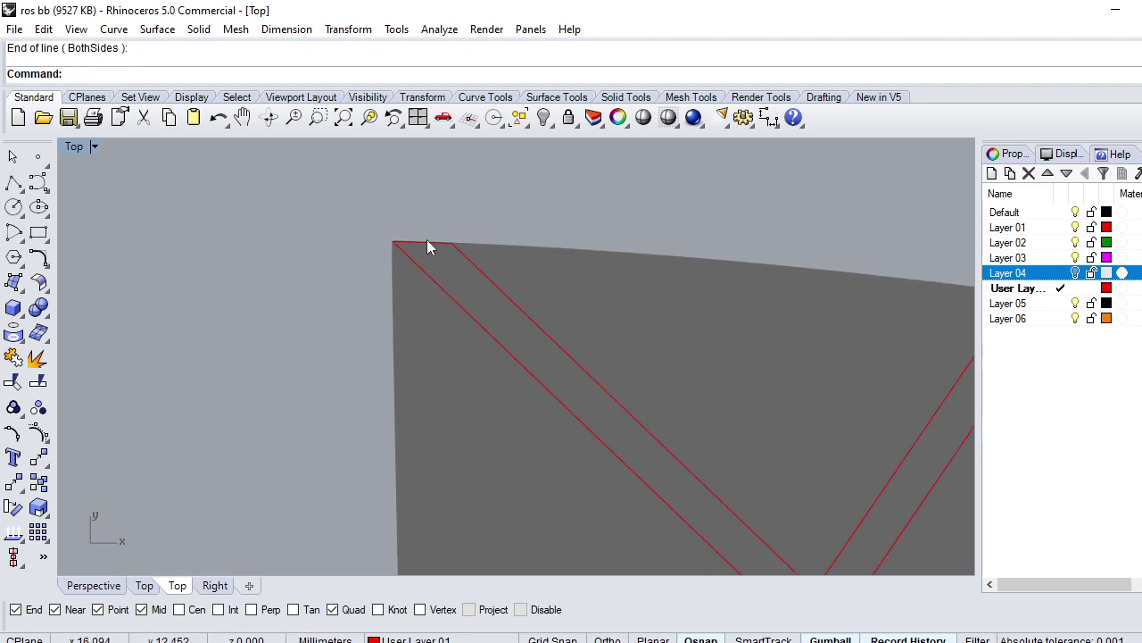
pyautogui.click(427, 241)
pyautogui.hotkey('ctrl', 's')
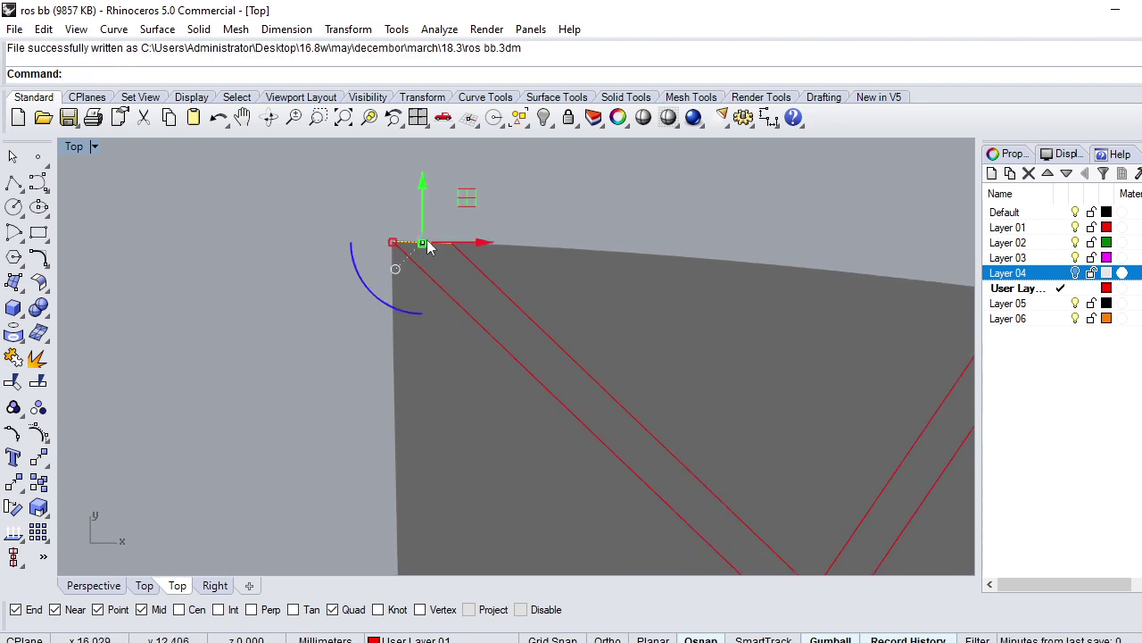
# Step: In Perspective, rebuild the short closing line with 4 points, degree 3
pyautogui.hotkey('ctrl', 'F4')
pyautogui.scroll(3, 464, 388)
pyautogui.scroll(2, 464, 388)
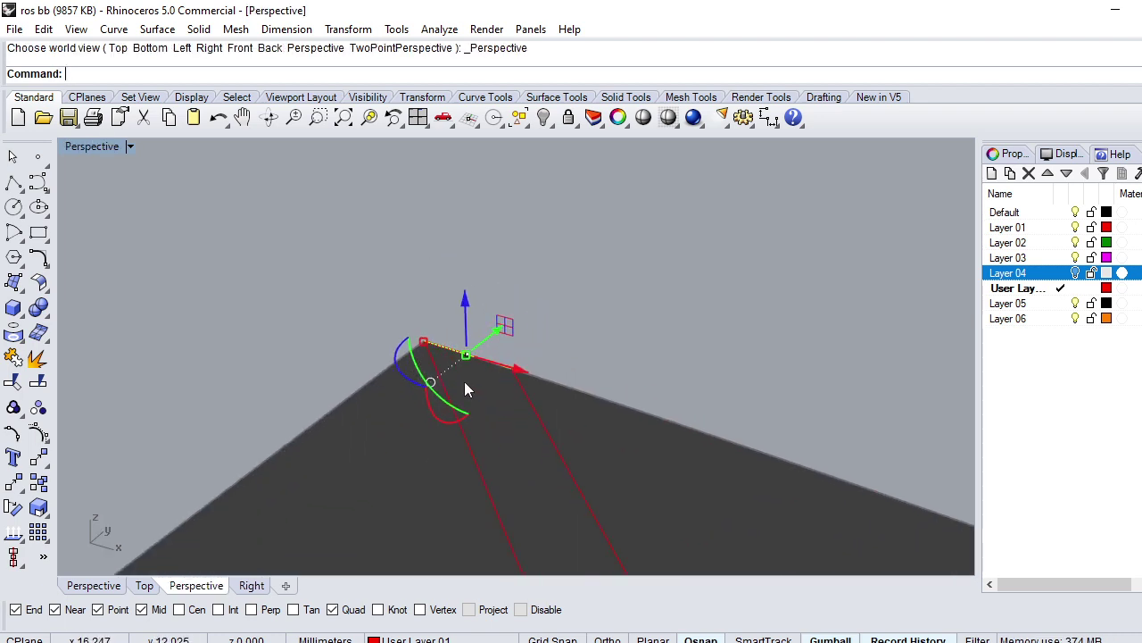
pyautogui.write('Rebuild')
pyautogui.press('Return')
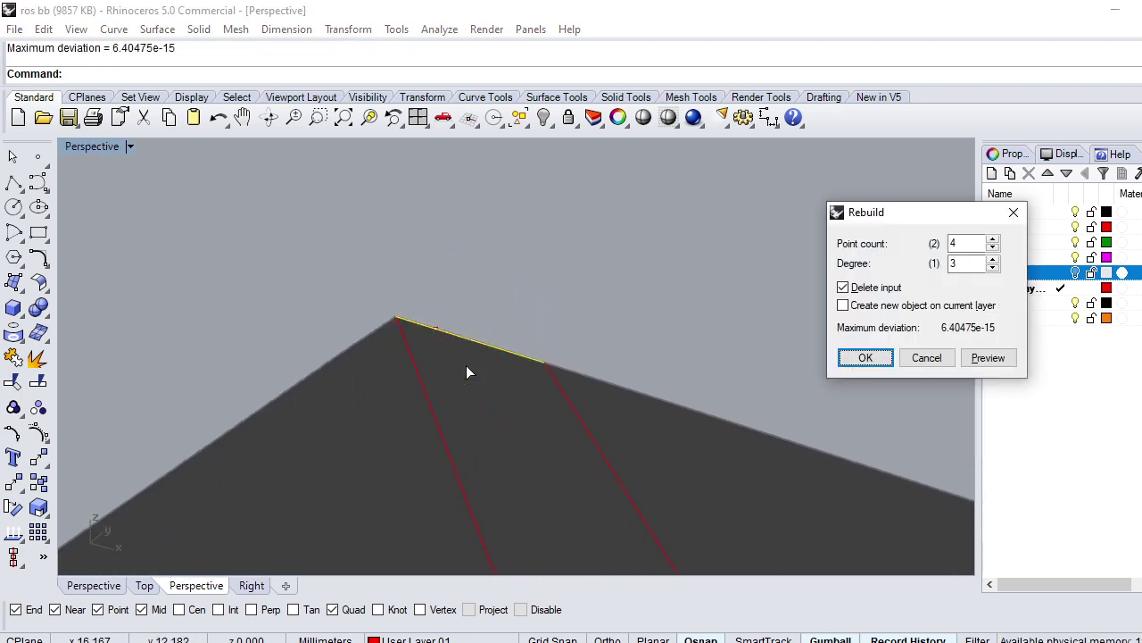
pyautogui.press('Return')
# Step: Raise its two middle control points into an arch and return to Top view
pyautogui.press('F10')
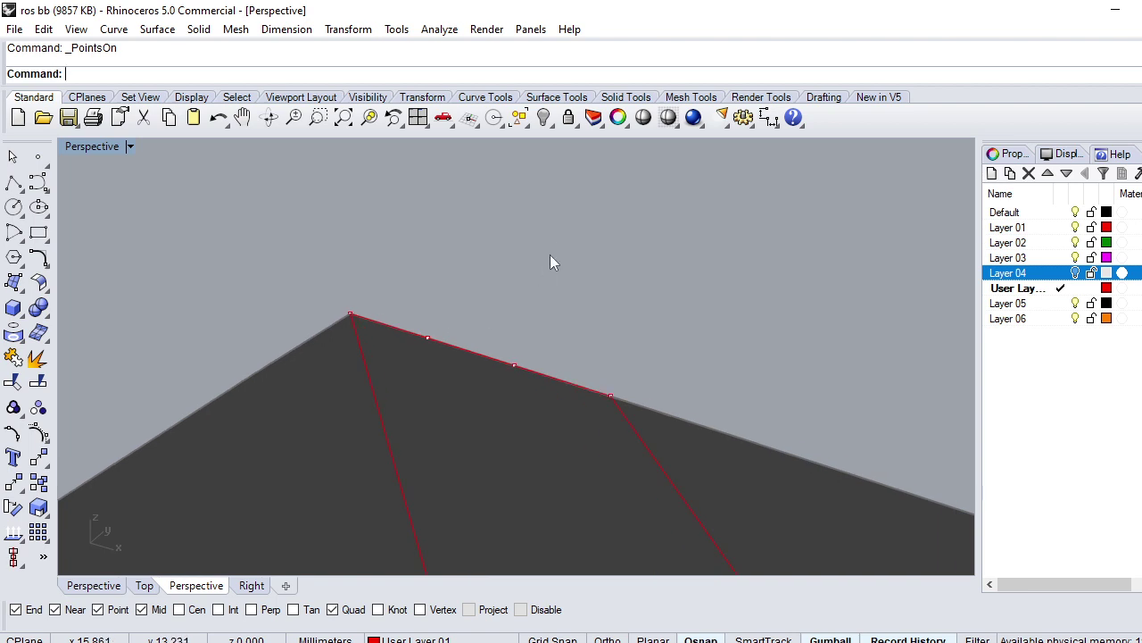
pyautogui.moveTo(553, 243); pyautogui.dragTo(403, 417)
pyautogui.moveTo(466, 314)
pyautogui.mouseDown()
pyautogui.moveTo(487, 210)
pyautogui.moveTo(505, 265)
pyautogui.mouseUp()
pyautogui.click(485, 276)
pyautogui.write('RE')
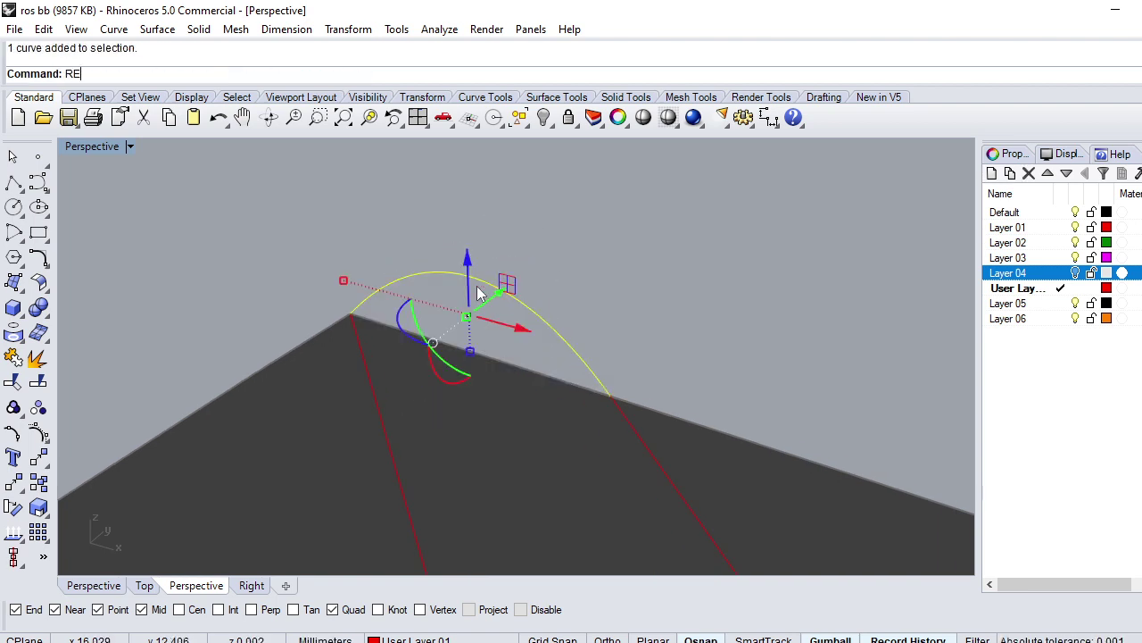
pyautogui.press('Return')
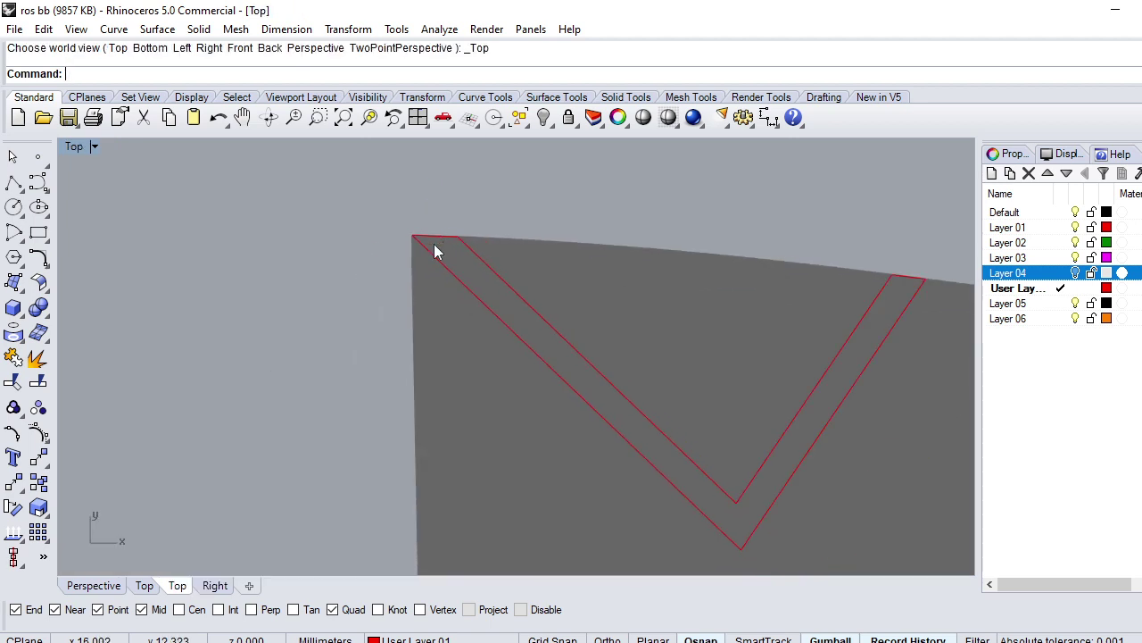
# Step: Sweep2 a rounded red band along both V rails with the chosen cross-section curve
pyautogui.write('sweep2')
pyautogui.press('Return')
pyautogui.click(572, 345)
pyautogui.click(546, 363)
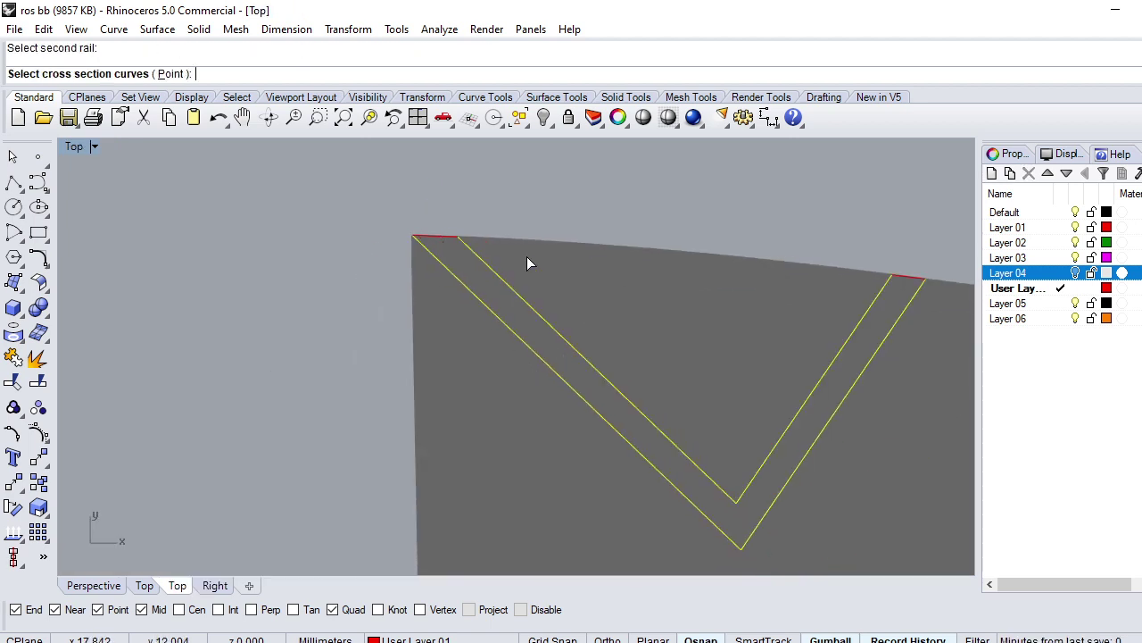
pyautogui.click(437, 237)
pyautogui.press('Return')
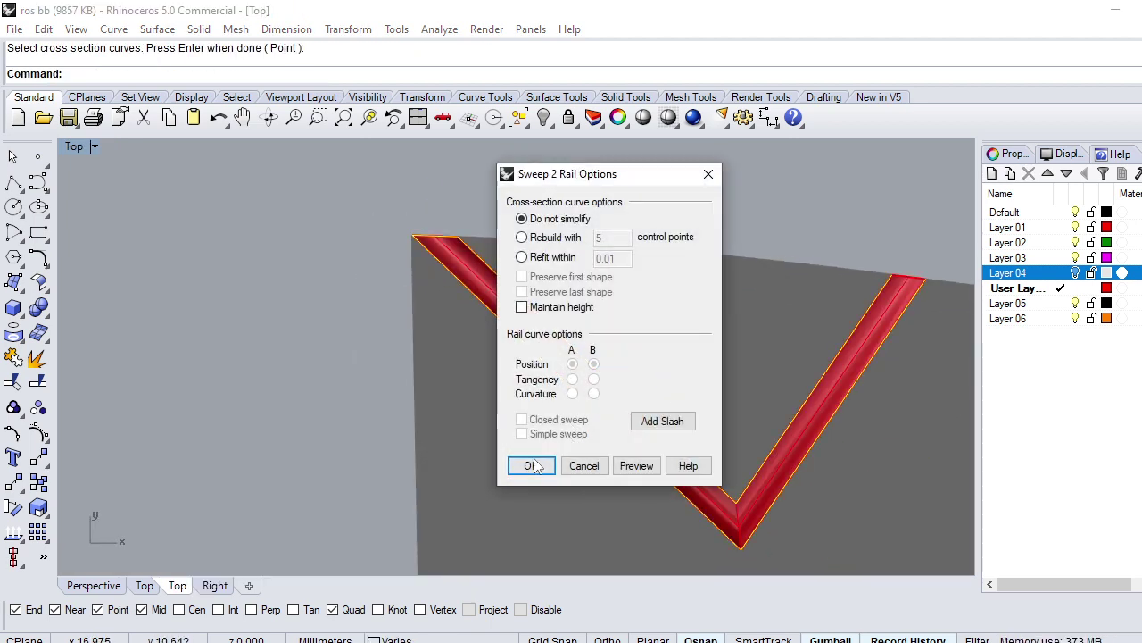
pyautogui.click(532, 465)
pyautogui.scroll(-3, 510, 431)
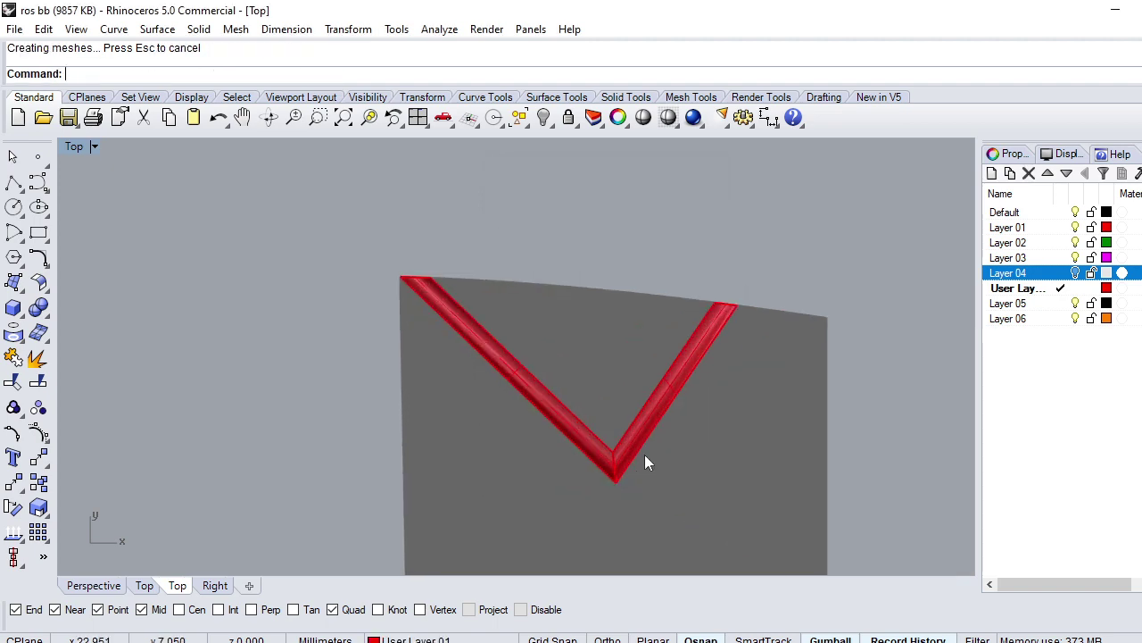
# Step: Show the 213 hidden red rib bars again and frame the V band
pyautogui.write('show')
pyautogui.press('Return')
pyautogui.scroll(2, 616, 460)
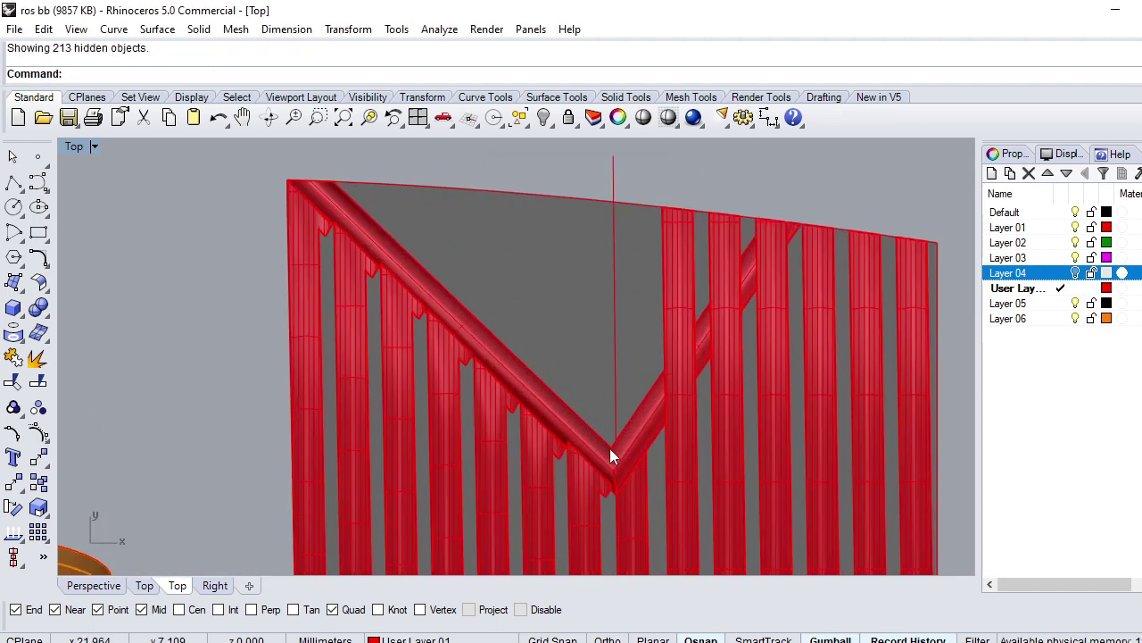
pyautogui.moveTo(610, 413); pyautogui.dragTo(578, 407, button='right')
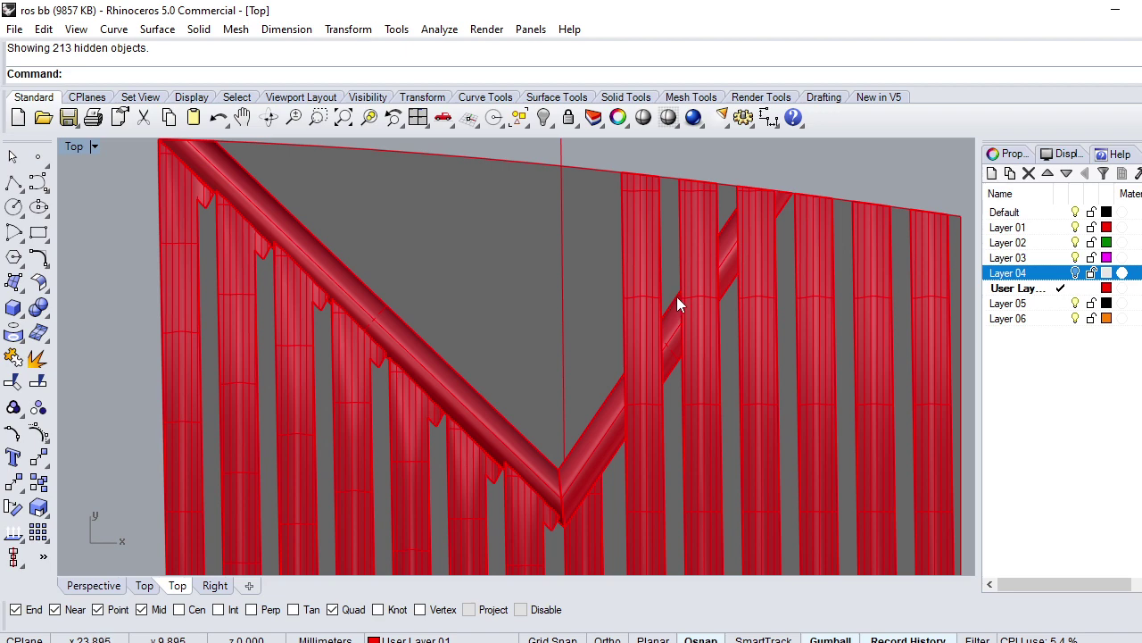
# Step: WireCut three rib bars right of the V using the band's edge curve
pyautogui.click(666, 394)
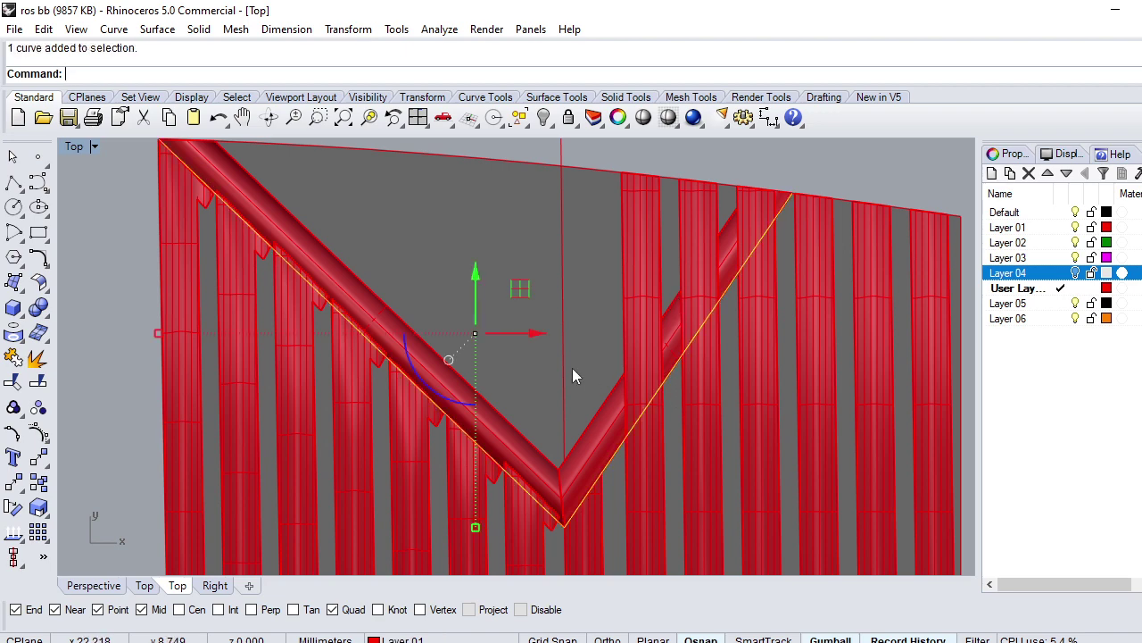
pyautogui.scroll(-1, 573, 368)
pyautogui.write('WireCut')
pyautogui.press('Return')
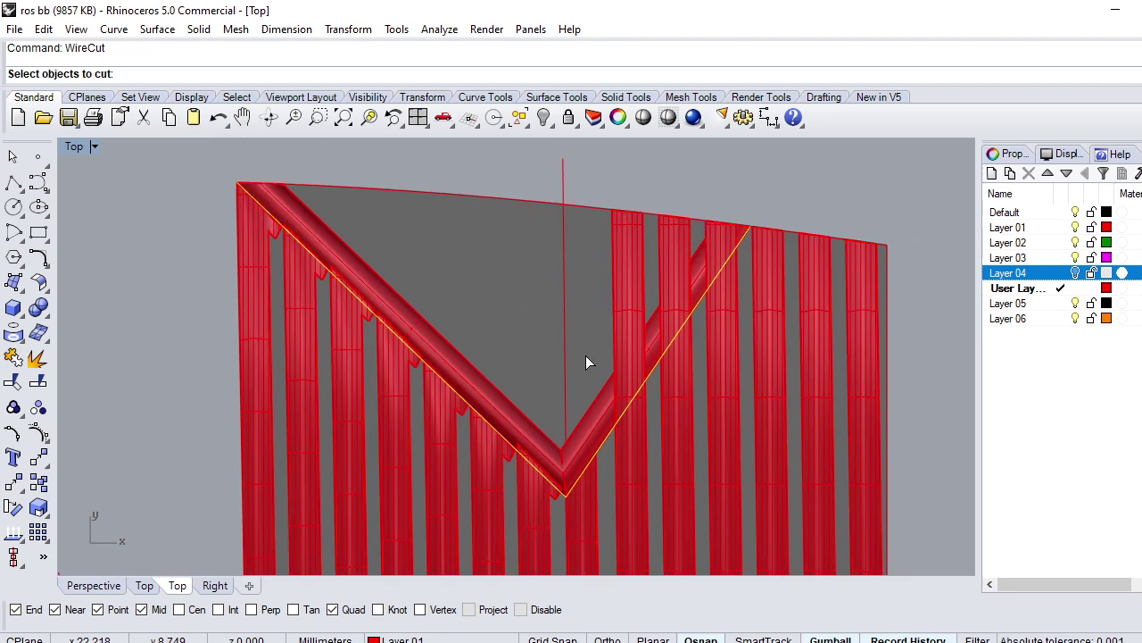
pyautogui.click(633, 279)
pyautogui.click(674, 247)
pyautogui.click(723, 239)
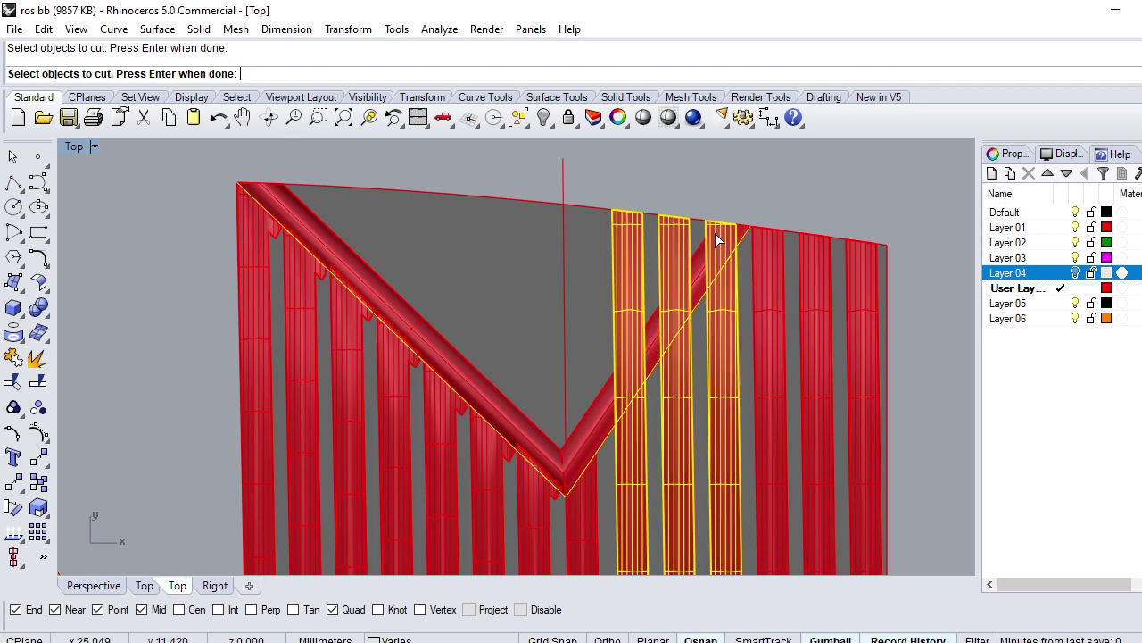
pyautogui.press('Return')
pyautogui.press('Return')
pyautogui.press('Return')
pyautogui.scroll(-3, 580, 308)
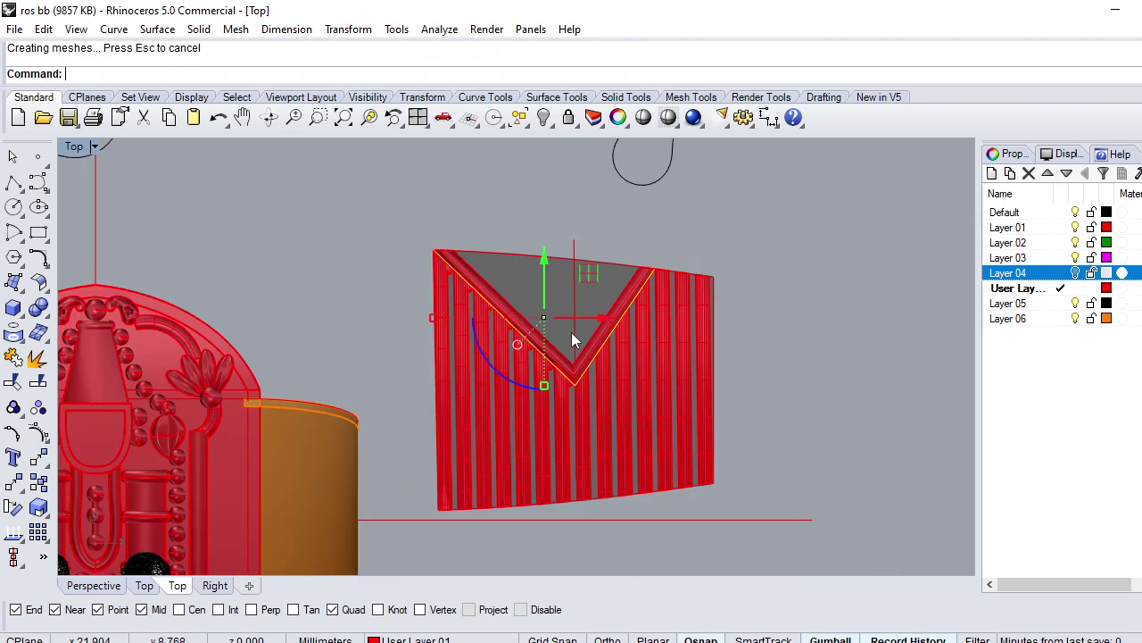
pyautogui.scroll(-2, 602, 371)
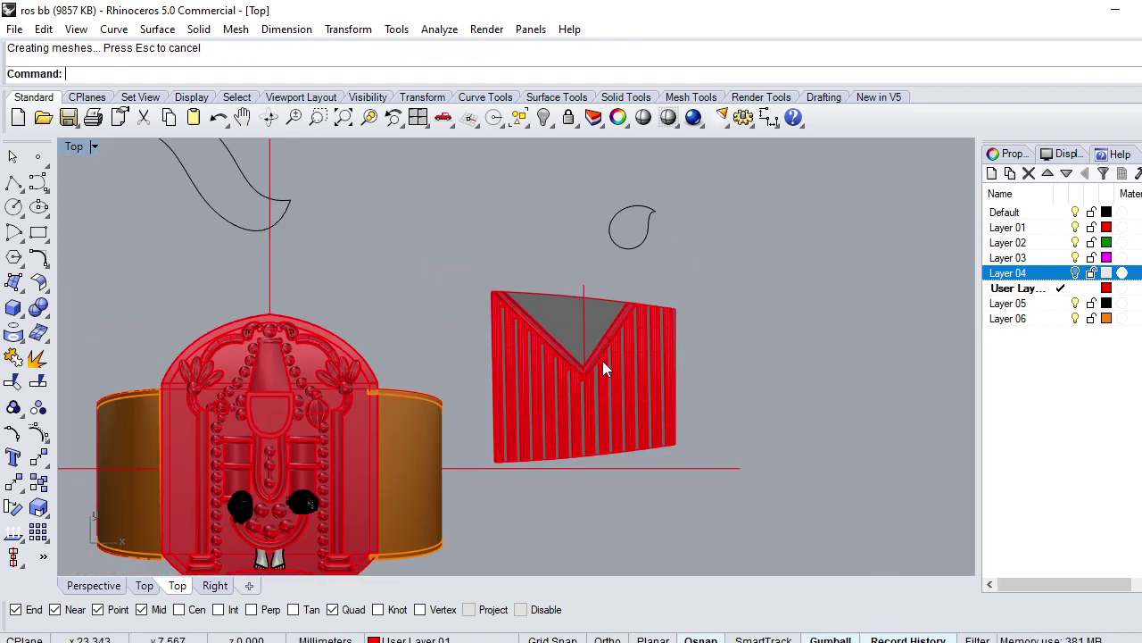
pyautogui.scroll(1, 571, 314)
pyautogui.scroll(-3, 616, 379)
pyautogui.scroll(-2, 615, 379)
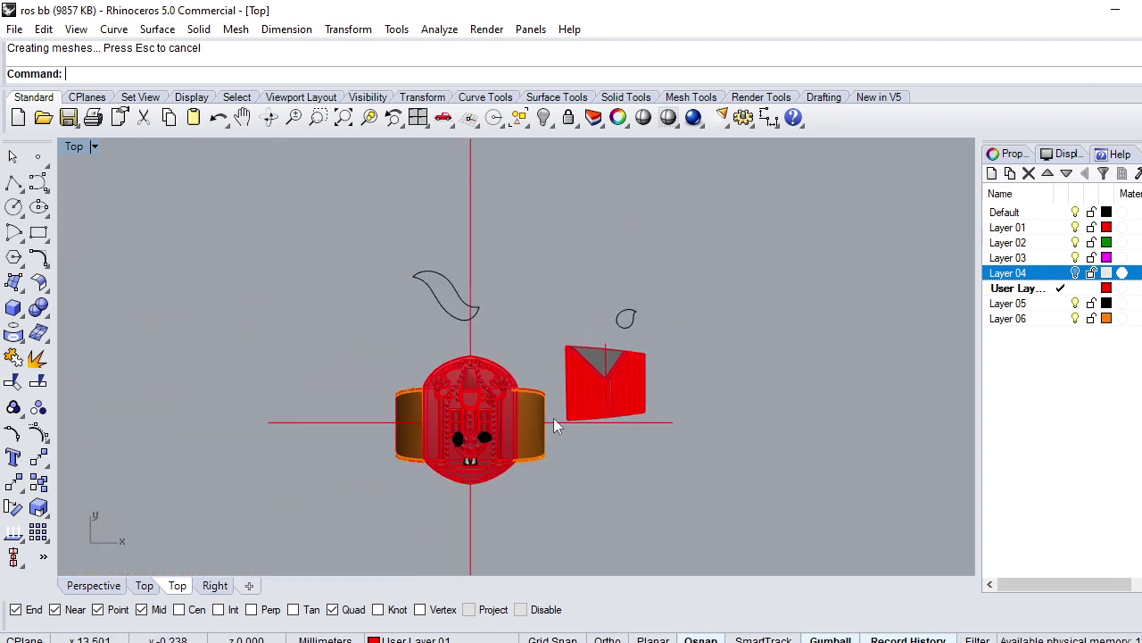
# Step: Select all curves and add a new Layer 07 coloured SeaGreen
pyautogui.click(519, 117)
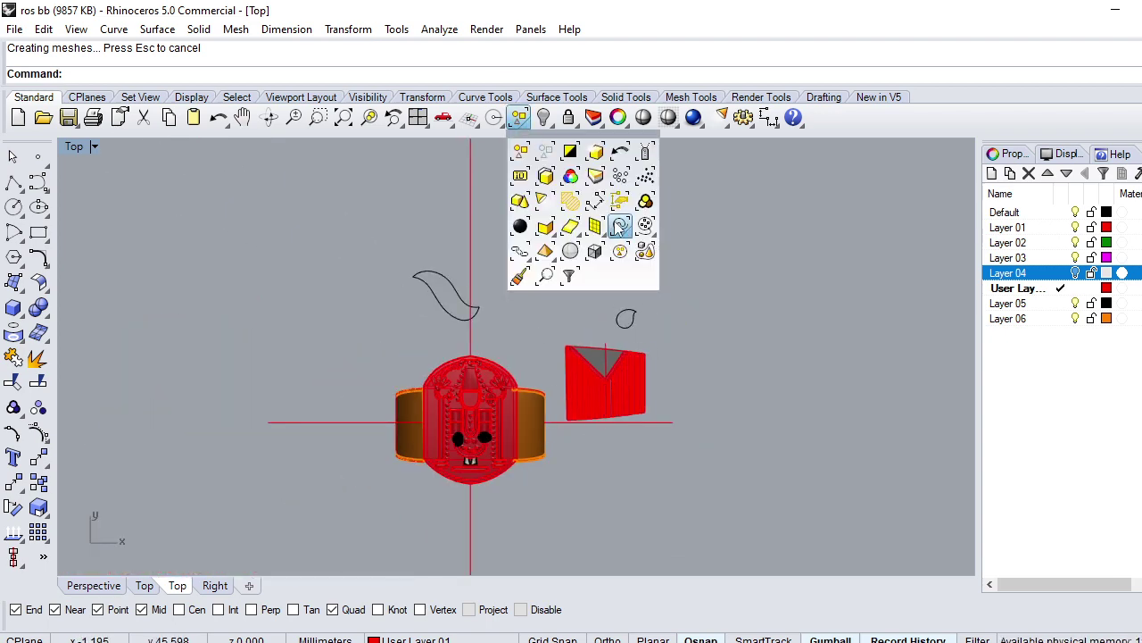
pyautogui.click(620, 225)
pyautogui.click(1001, 321)
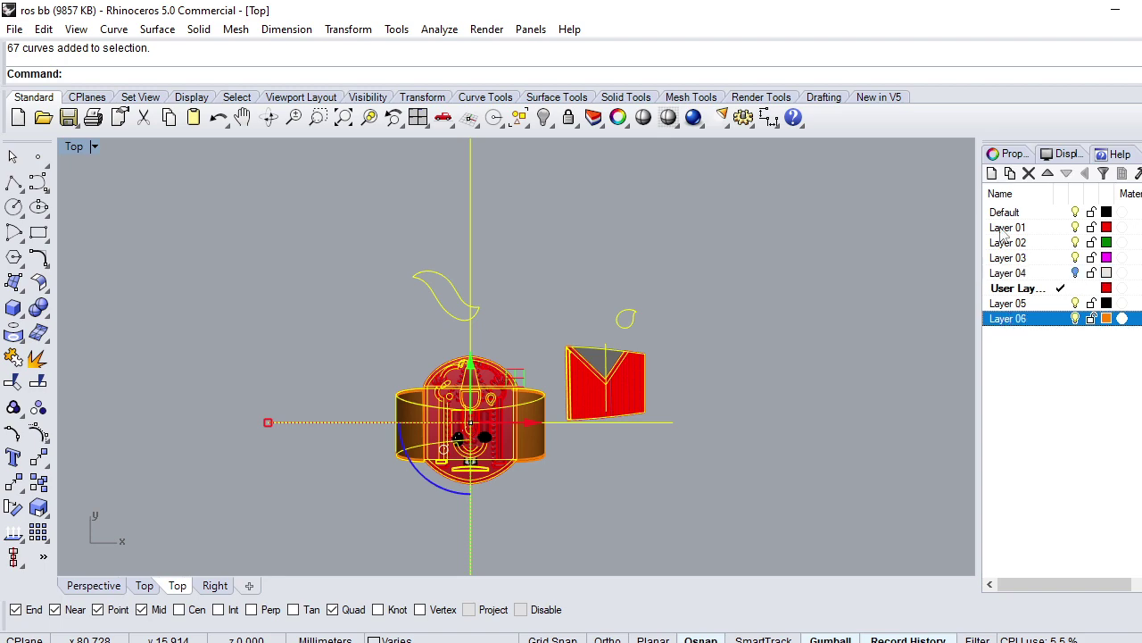
pyautogui.click(991, 173)
pyautogui.click(1106, 333)
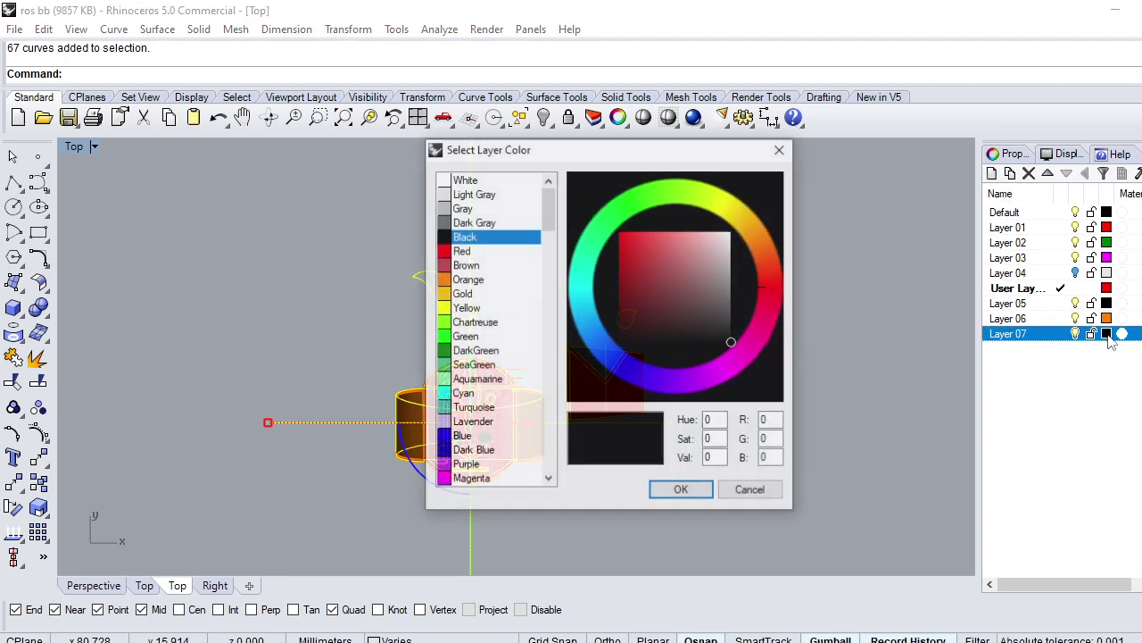
pyautogui.click(473, 365)
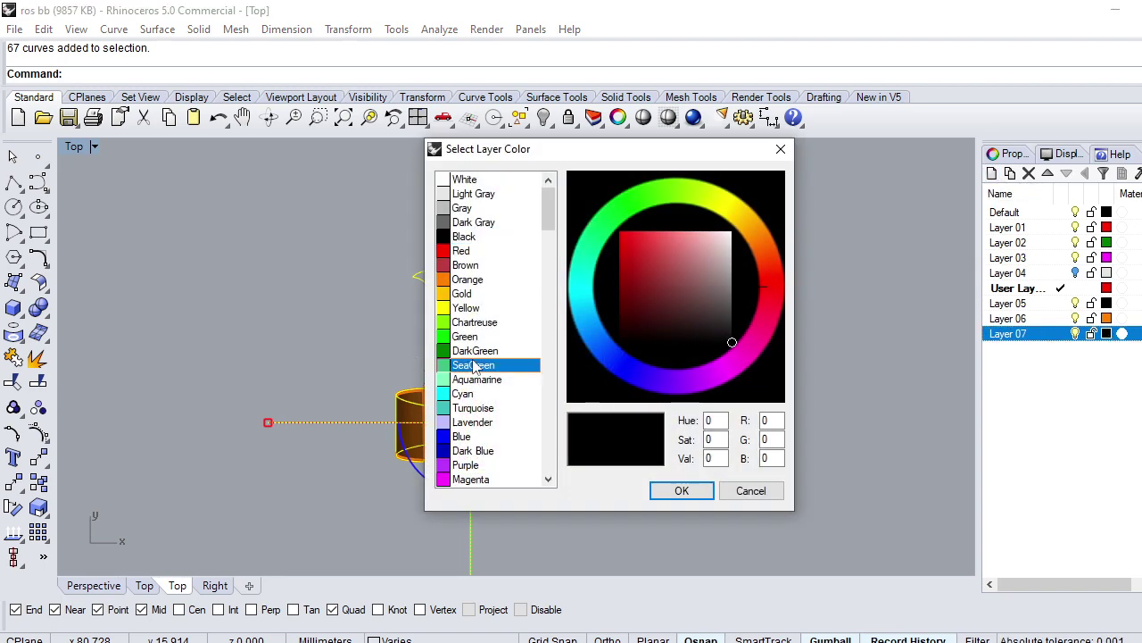
pyautogui.click(682, 490)
# Step: Move the 67 selected curves onto Layer 07
pyautogui.rightClick(1021, 333)
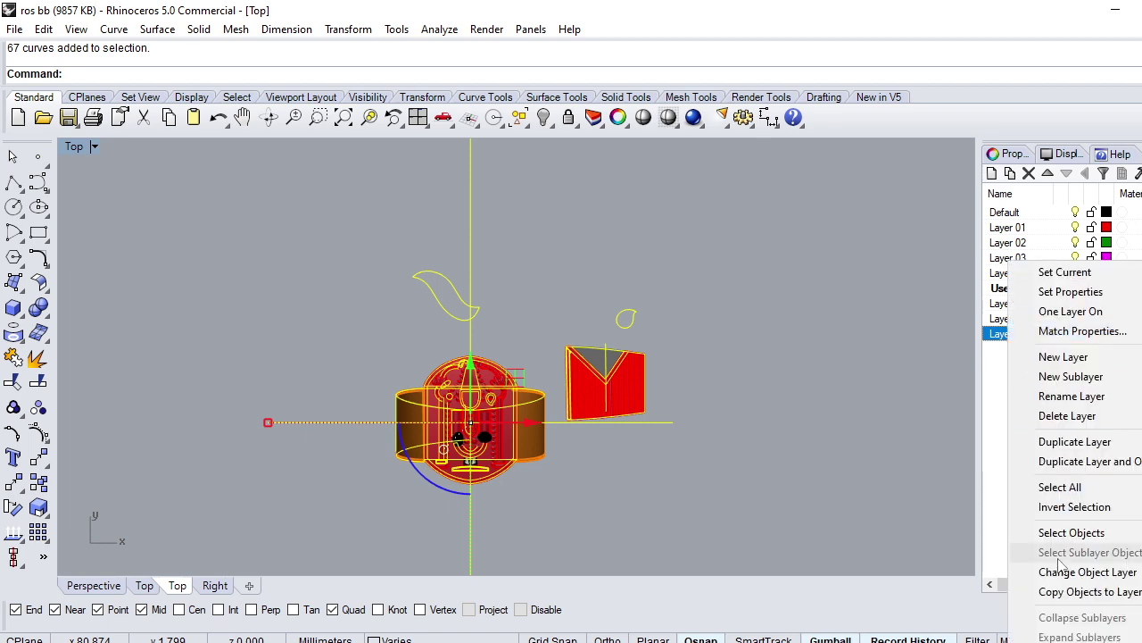
pyautogui.click(1071, 571)
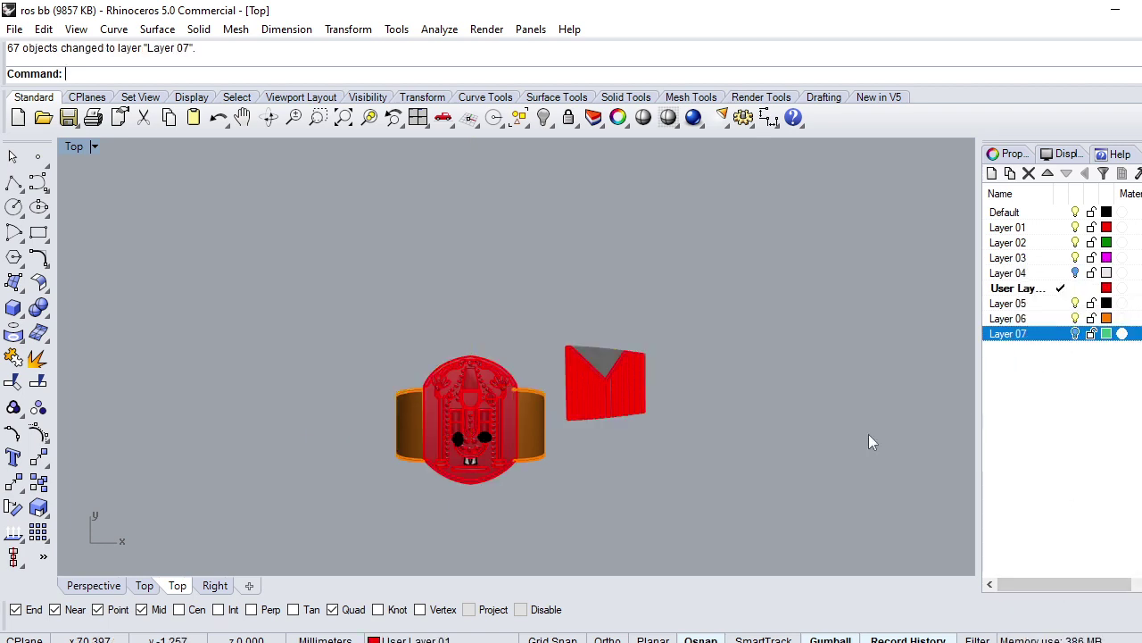
pyautogui.scroll(1, 469, 471)
pyautogui.scroll(2, 470, 471)
# Step: Try hiding all objects after picking a ring surface, then undo the hide
pyautogui.click(347, 393)
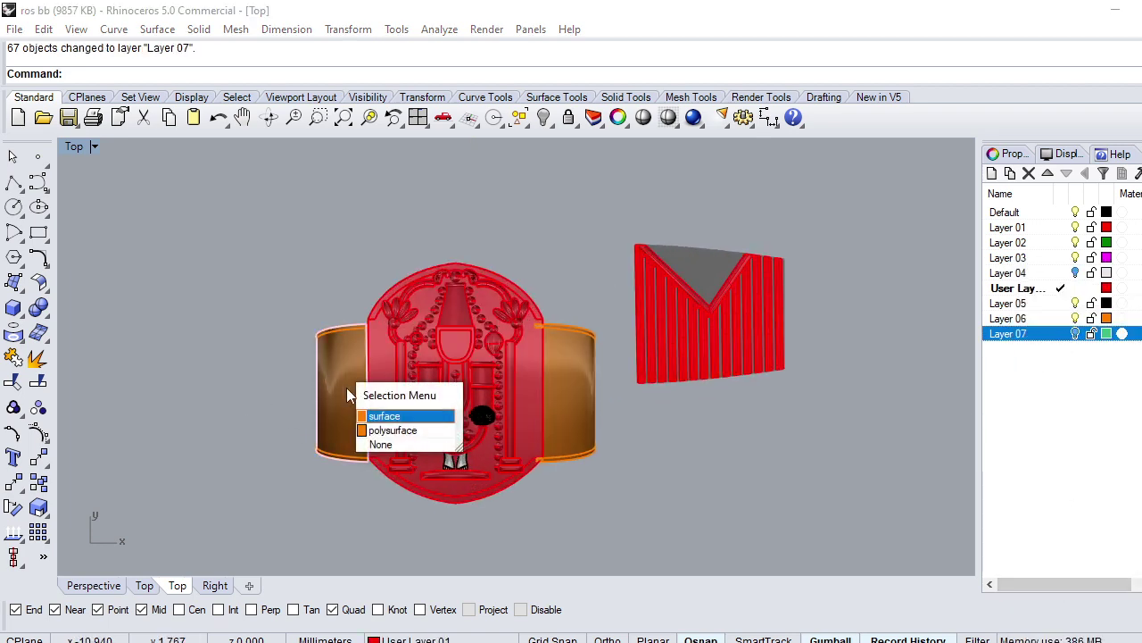
pyautogui.click(386, 416)
pyautogui.scroll(-2, 550, 388)
pyautogui.hotkey('ctrl', 'a')
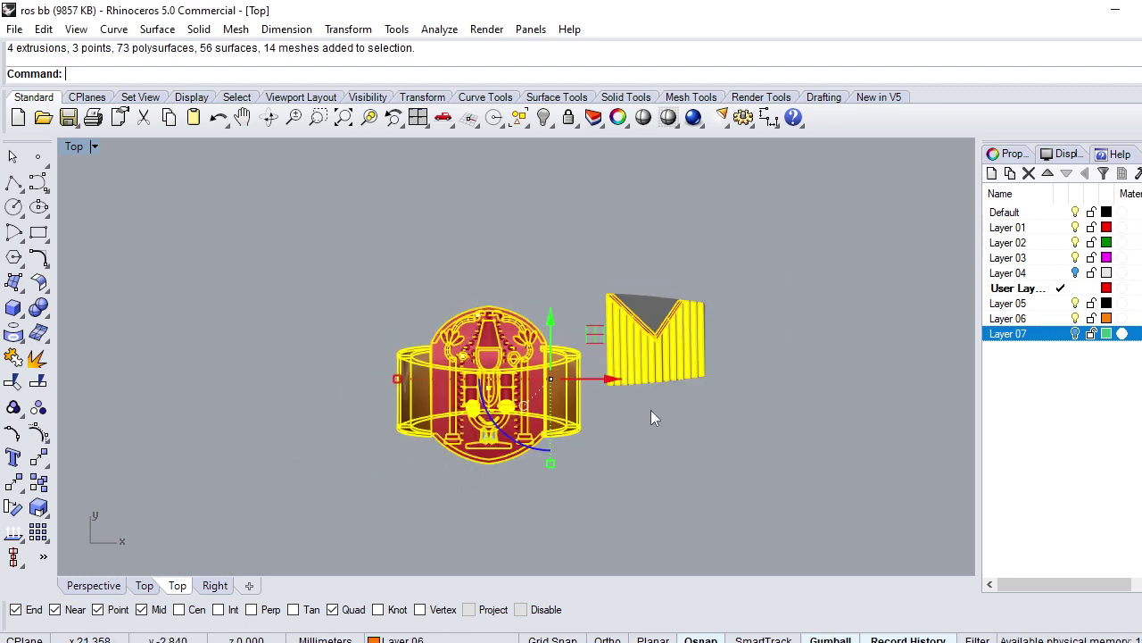
pyautogui.hotkey('ctrl', 'h')
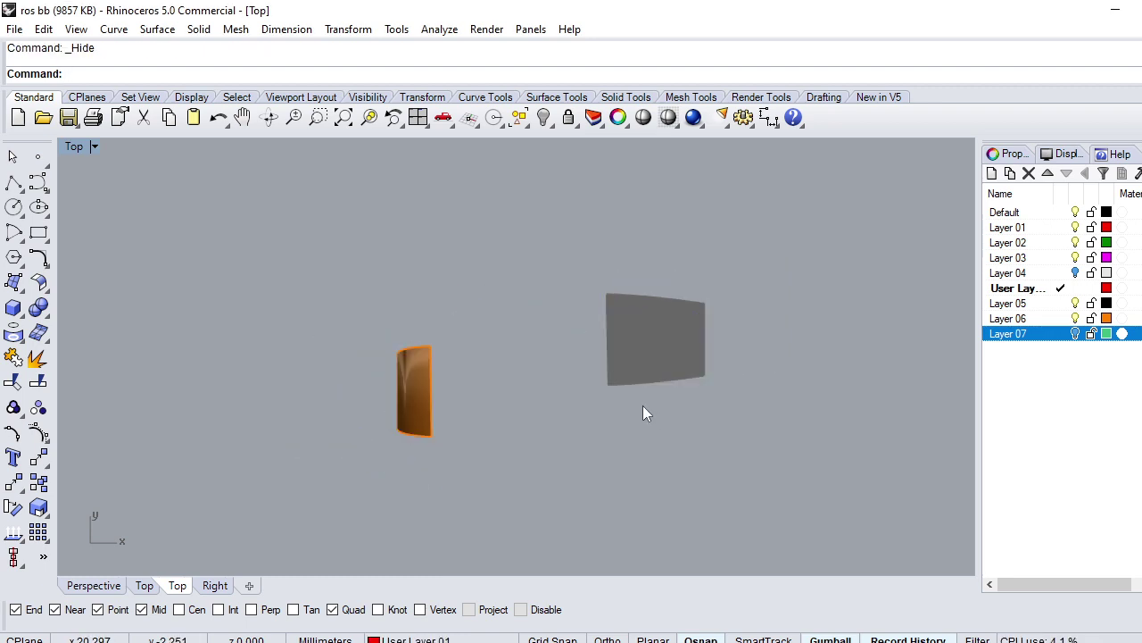
pyautogui.hotkey('ctrl', 'z')
# Step: Keep the ribbed V patch and one ring surface visible, hiding the rest of the ring
pyautogui.moveTo(740, 251); pyautogui.dragTo(602, 406)
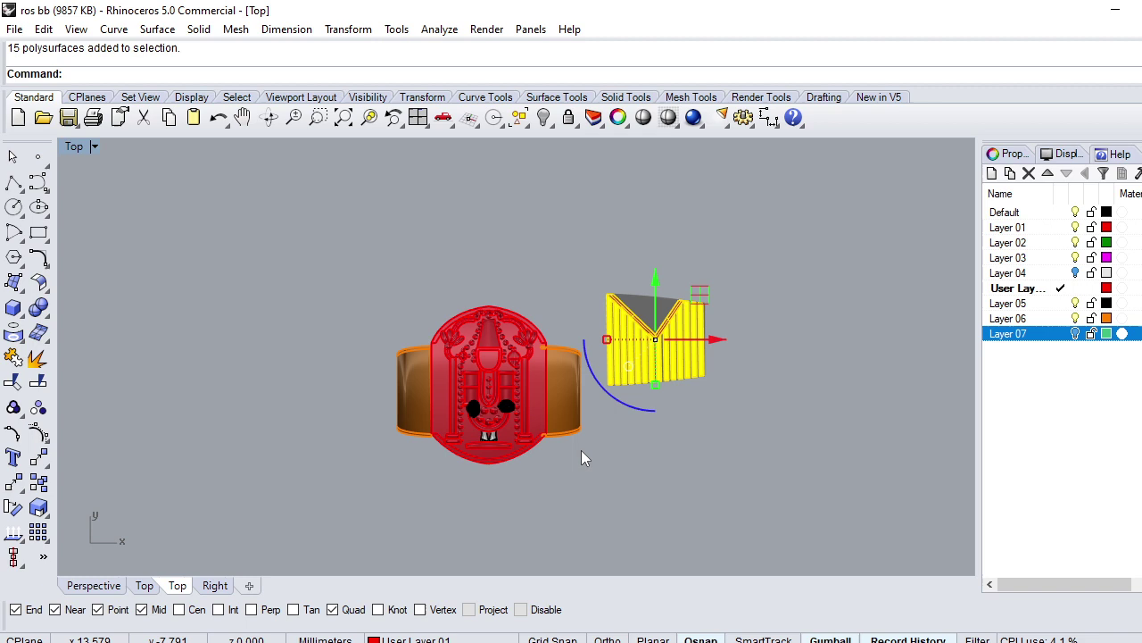
pyautogui.keyDown('shift'); pyautogui.click(418, 390); pyautogui.keyUp('shift')
pyautogui.click(466, 431)
pyautogui.scroll(-2, 515, 424)
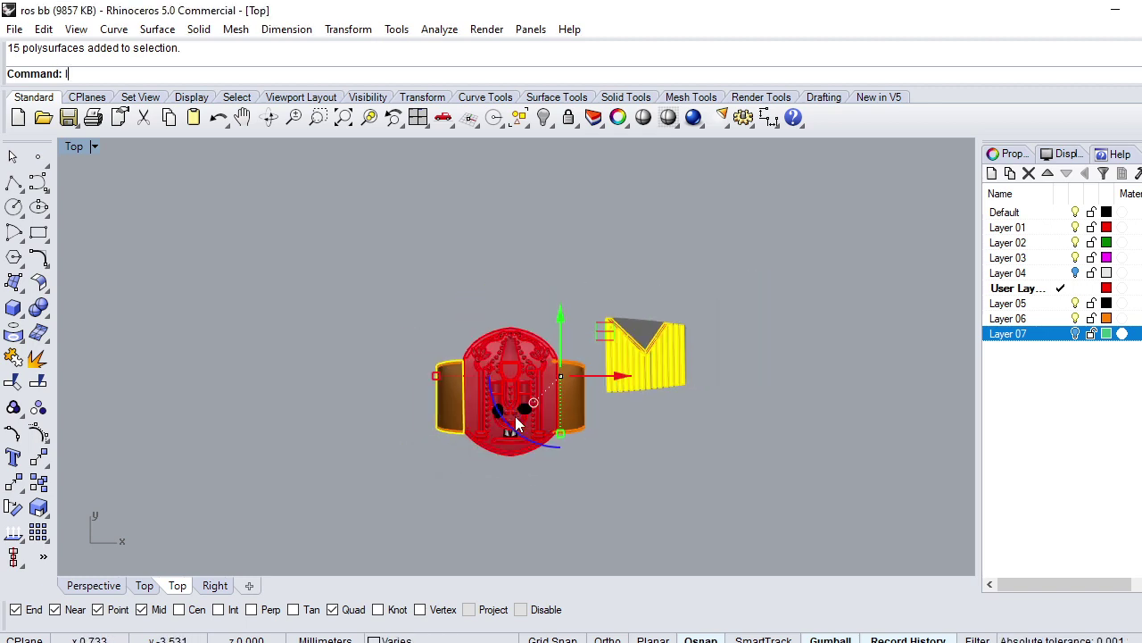
pyautogui.hotkey('ctrl', 'i')
pyautogui.hotkey('ctrl', 'h')
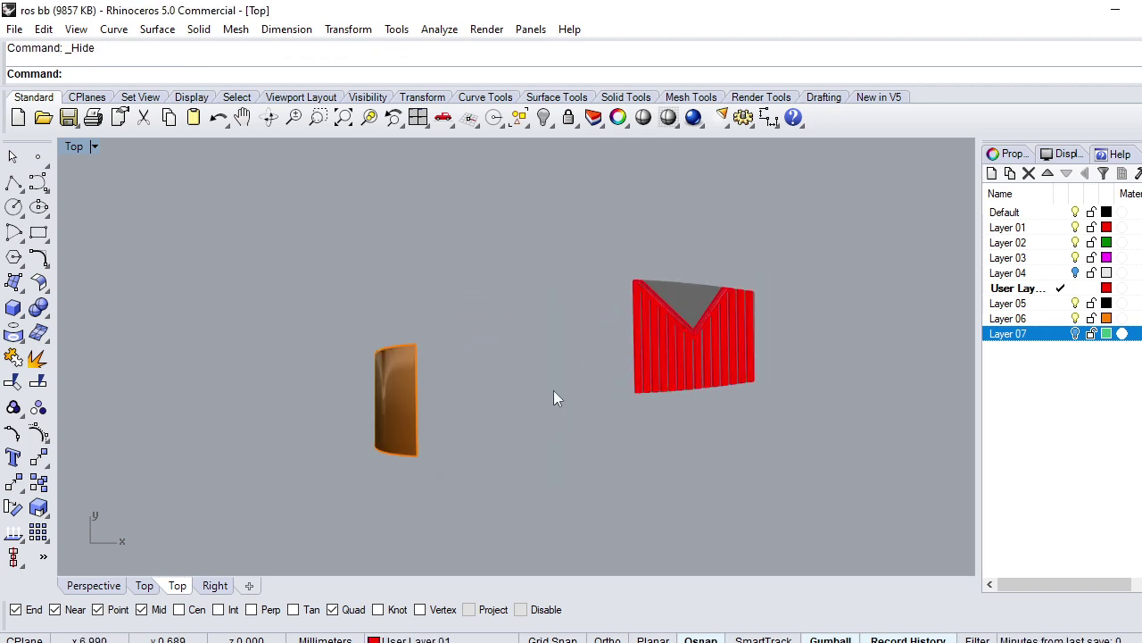
# Step: Unlock the patch's locked grey surface and view it at an angle in Perspective
pyautogui.hotkey('ctrl', 'F4')
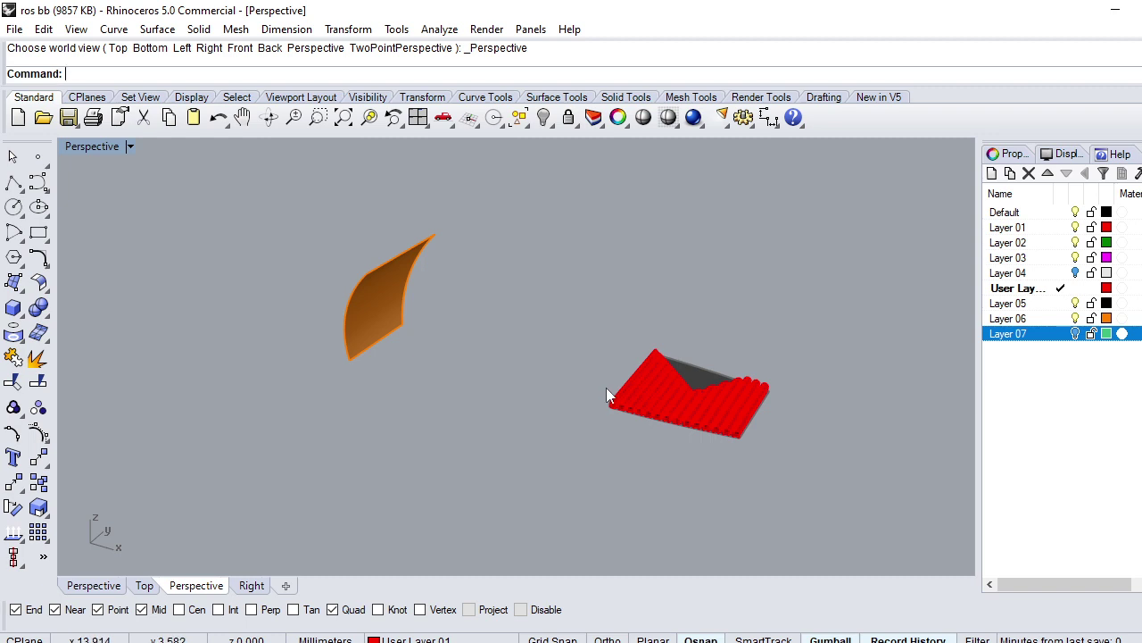
pyautogui.write('unlock')
pyautogui.press('Return')
pyautogui.moveTo(498, 291); pyautogui.dragTo(528, 340, button='right')
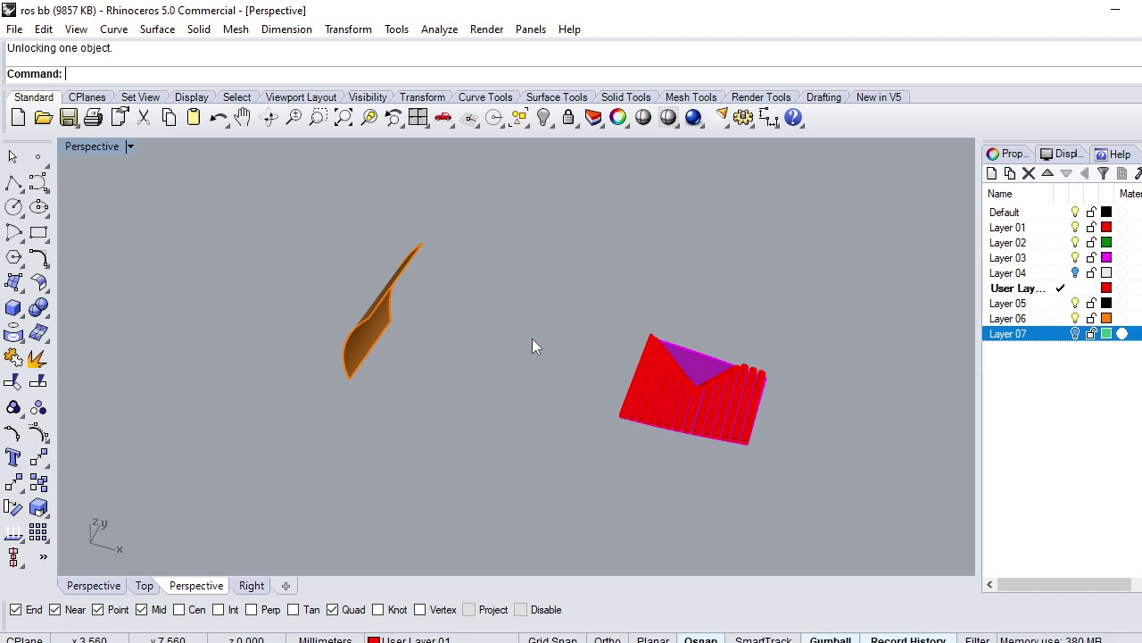
# Step: Select all the fluted panel pieces, leaving their flat base surface out
pyautogui.moveTo(861, 266); pyautogui.dragTo(663, 442)
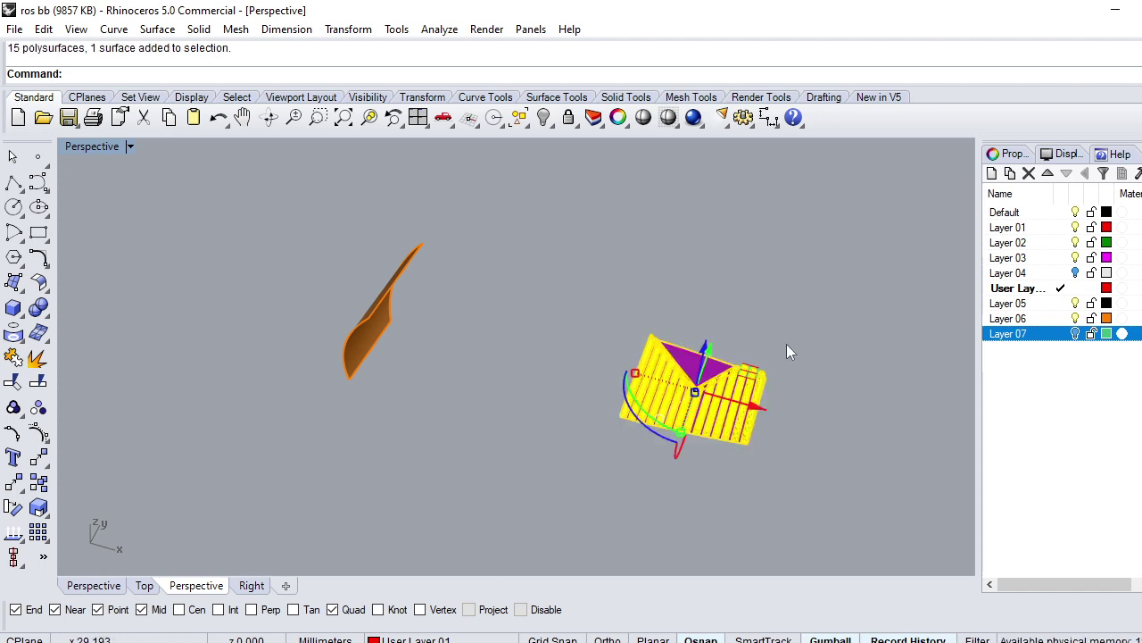
pyautogui.scroll(5, 641, 392)
pyautogui.keyDown('ctrl'); pyautogui.click(592, 410); pyautogui.keyUp('ctrl')
pyautogui.scroll(-3, 607, 408)
pyautogui.scroll(-2, 607, 406)
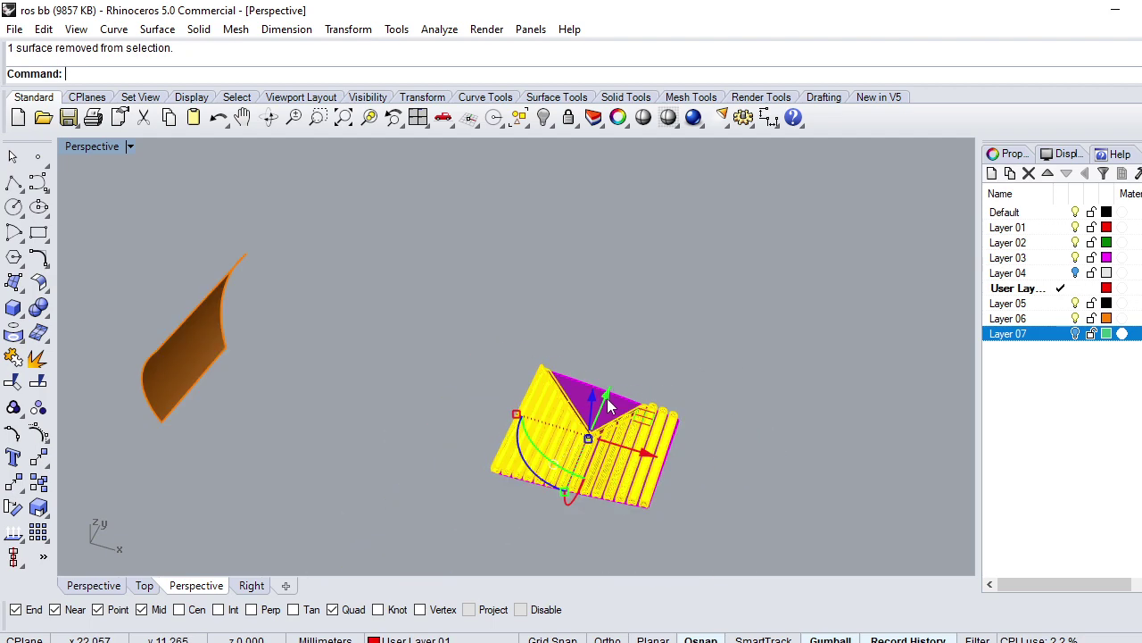
# Step: Flow the panel pieces from the flat base corner onto the matching curved-surface corner
pyautogui.click(336, 29)
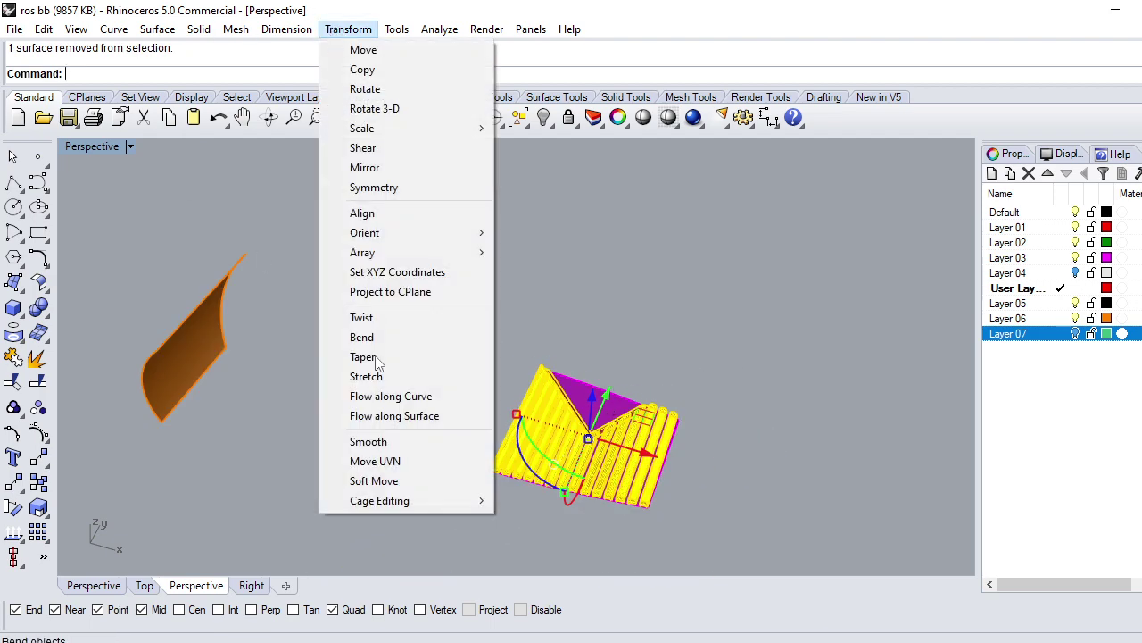
pyautogui.click(393, 416)
pyautogui.scroll(3, 556, 422)
pyautogui.scroll(5, 675, 397)
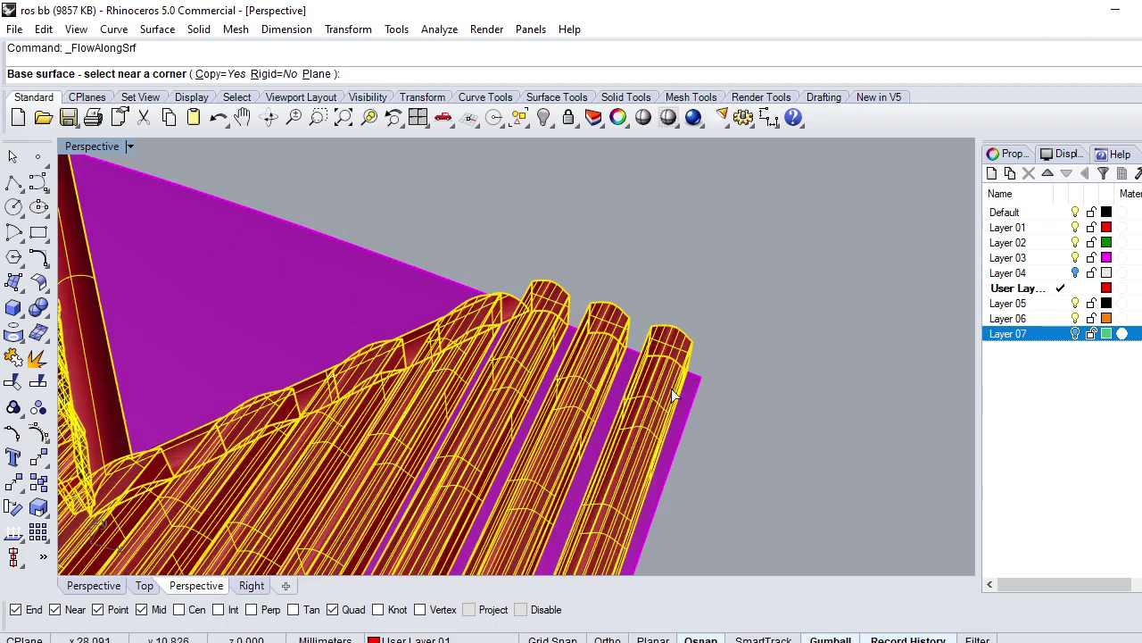
pyautogui.click(701, 387)
pyautogui.scroll(-3, 749, 359)
pyautogui.scroll(-4, 624, 357)
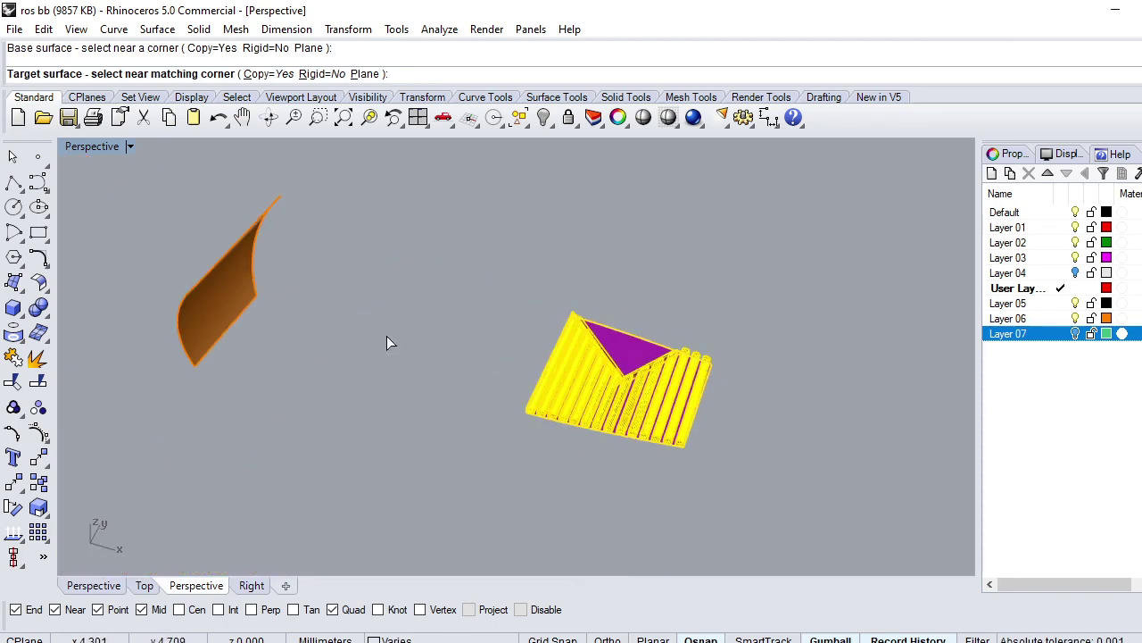
pyautogui.moveTo(386, 343); pyautogui.dragTo(523, 267, button='right')
pyautogui.click(278, 495)
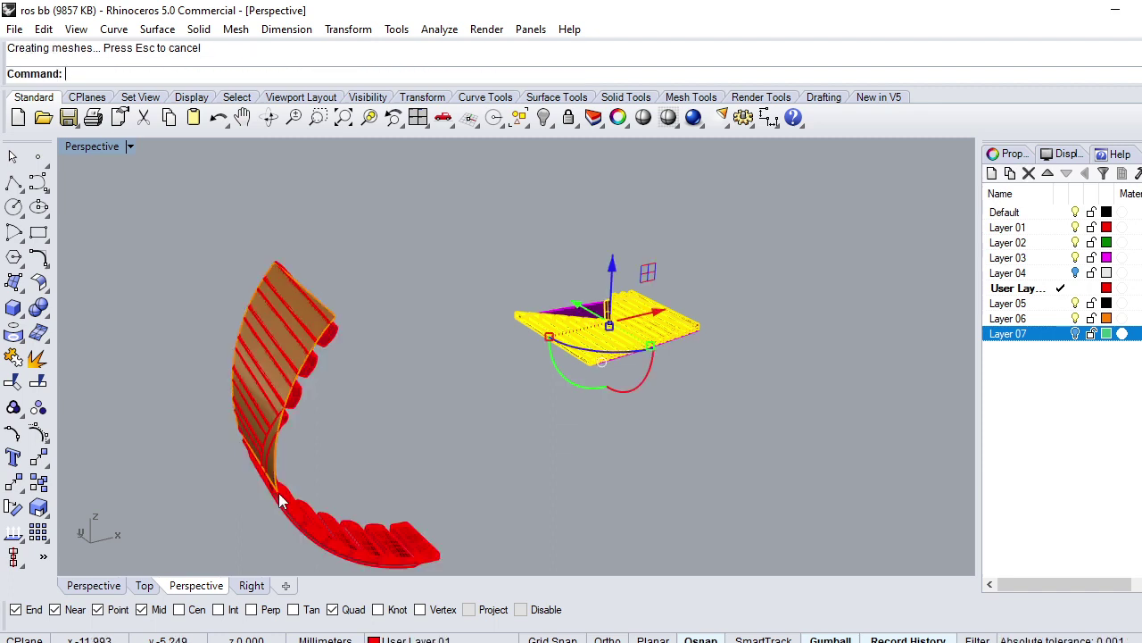
# Step: Undo the flowed copy and re-flow the panels using the curved surface's lower corner as target
pyautogui.hotkey('ctrl', 'z')
pyautogui.press('Return')
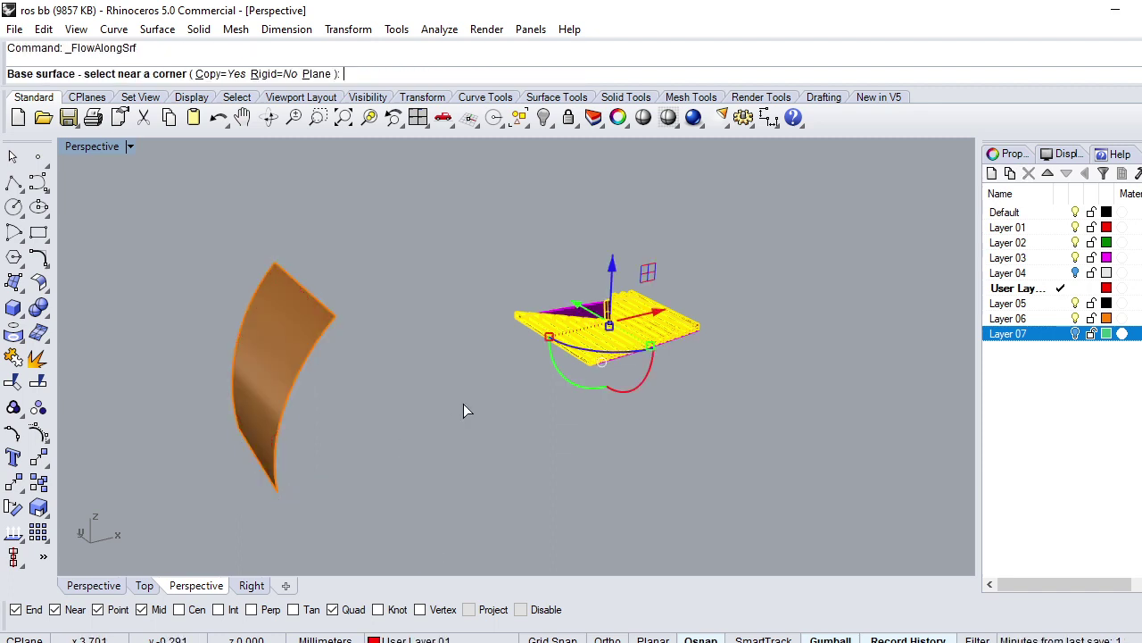
pyautogui.moveTo(634, 407); pyautogui.dragTo(596, 461, button='right')
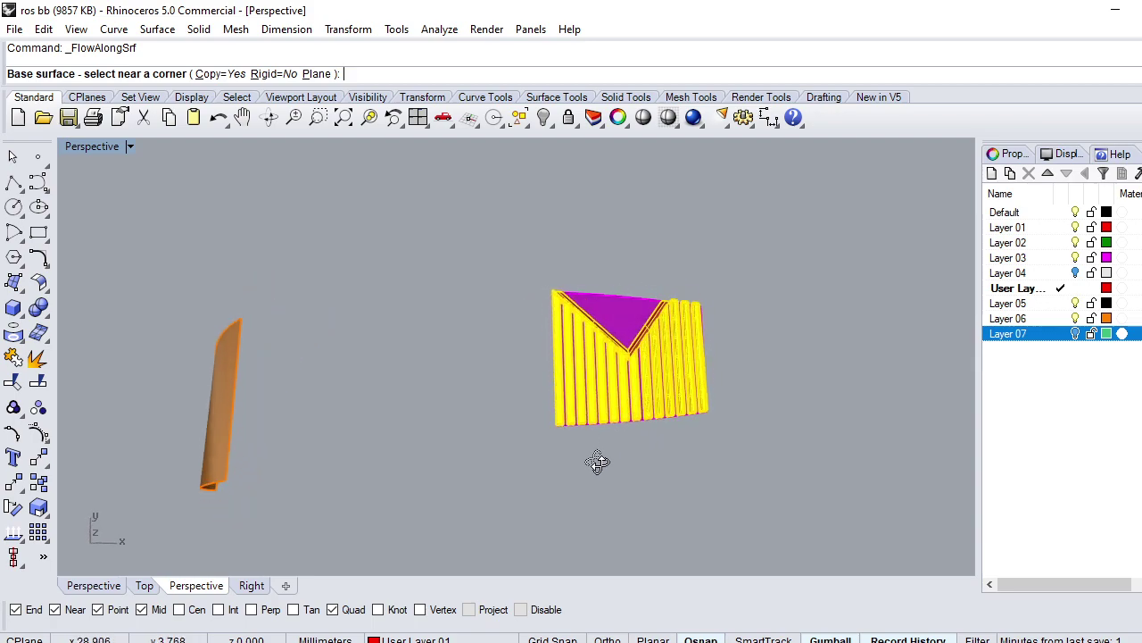
pyautogui.scroll(5, 659, 415)
pyautogui.moveTo(706, 443); pyautogui.dragTo(770, 360, button='right')
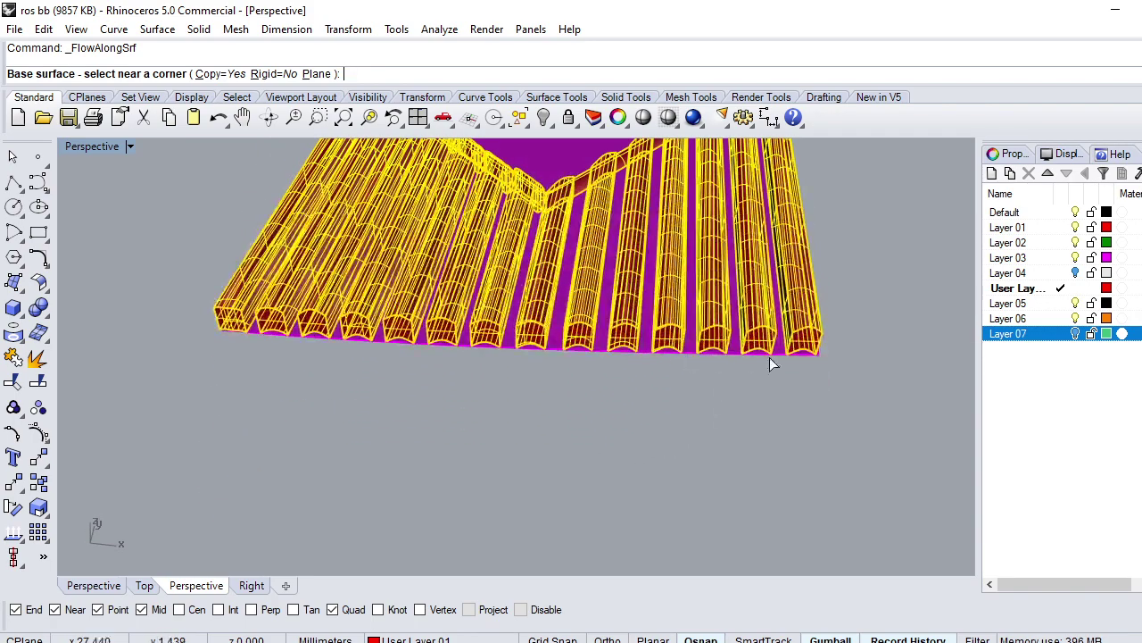
pyautogui.click(821, 358)
pyautogui.scroll(-5, 850, 410)
pyautogui.moveTo(420, 418); pyautogui.dragTo(551, 435, button='right')
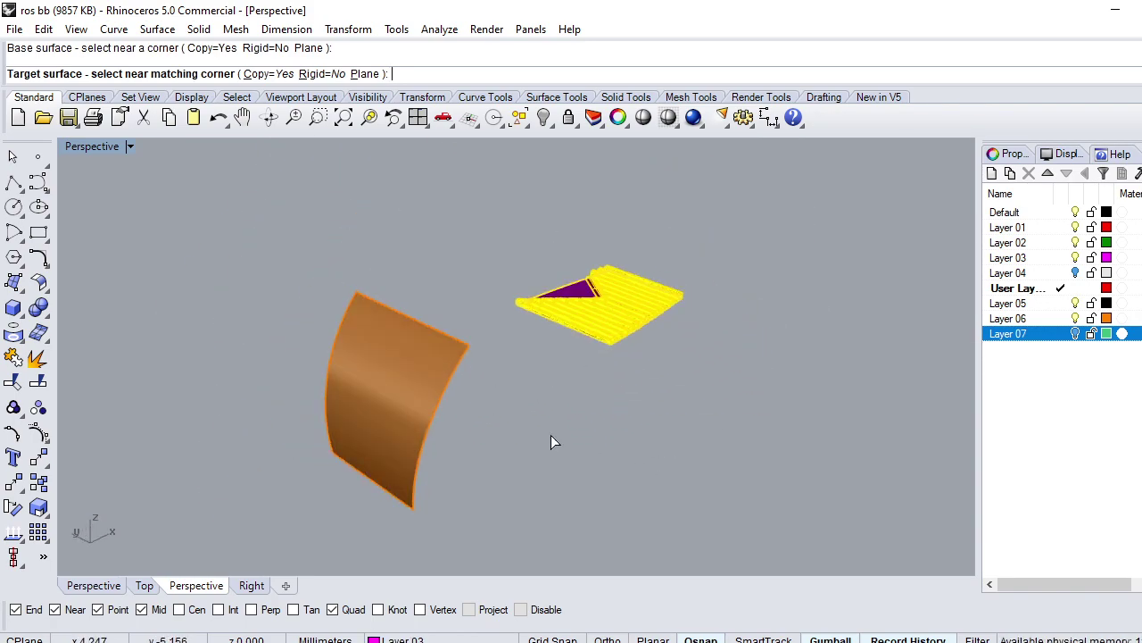
pyautogui.click(411, 511)
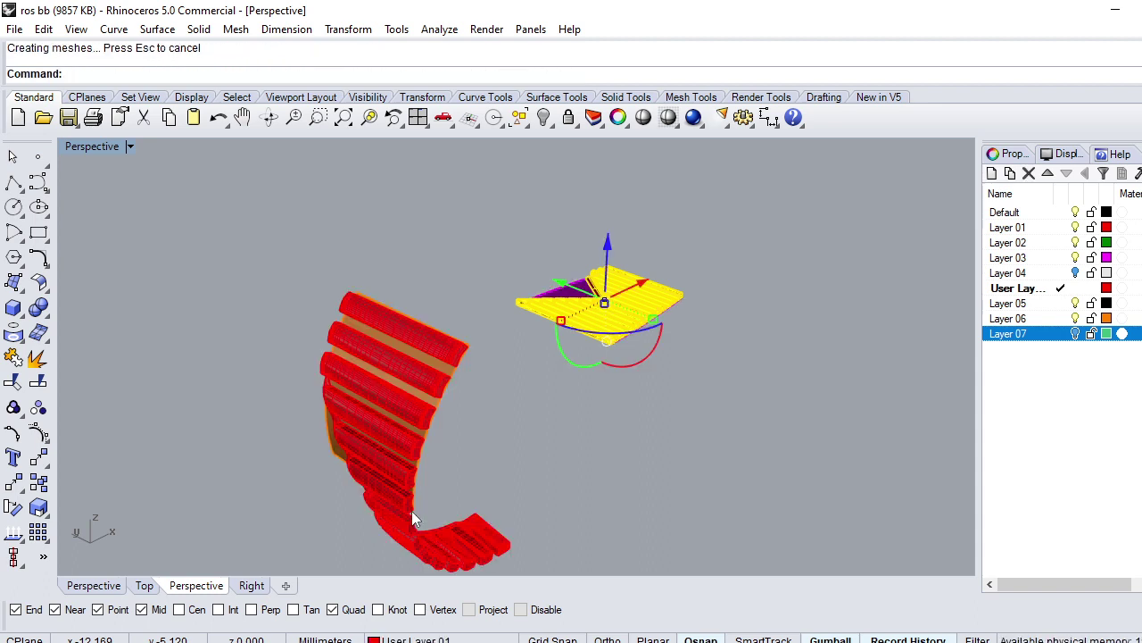
# Step: Undo the second flowed copy and reselect the curved brown surface
pyautogui.hotkey('ctrl', 'z')
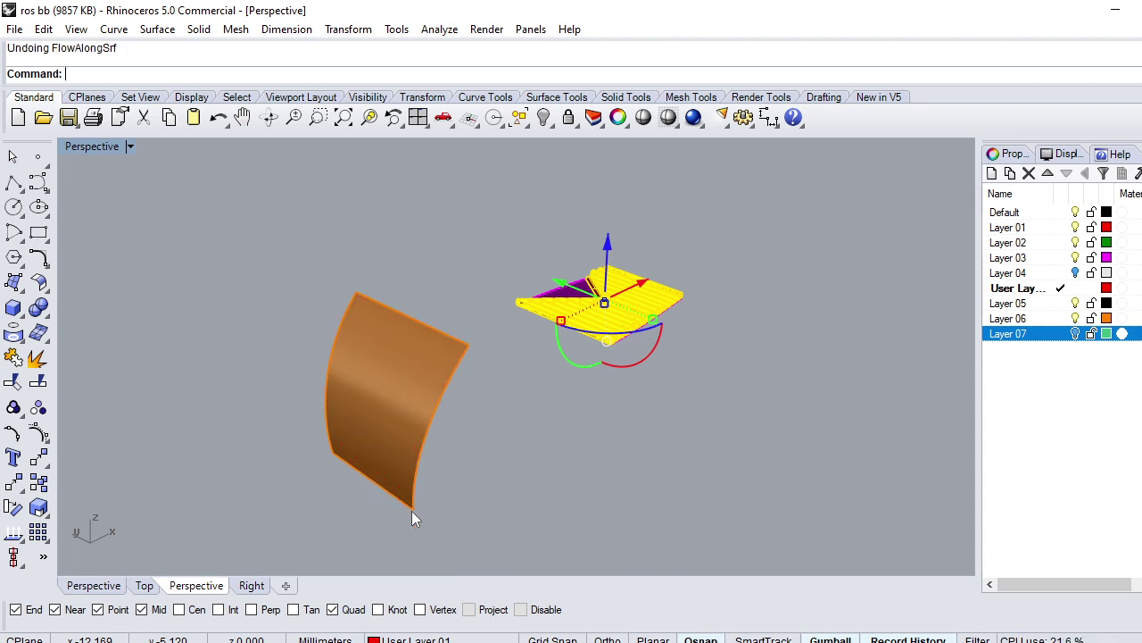
pyautogui.click(435, 430)
pyautogui.write('D')
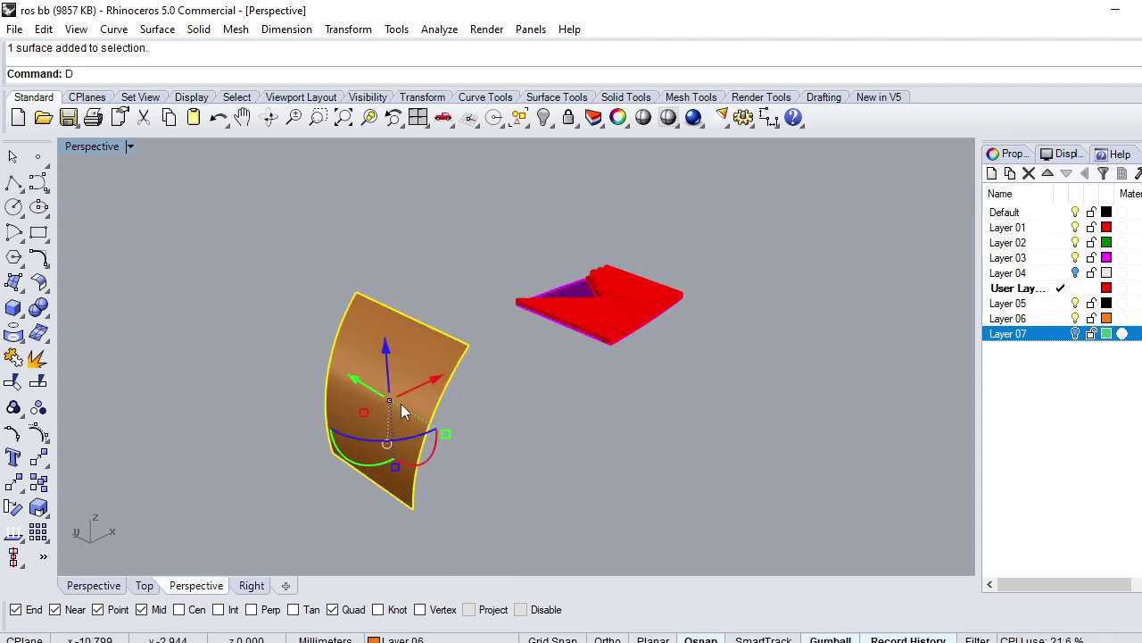
pyautogui.write('up')
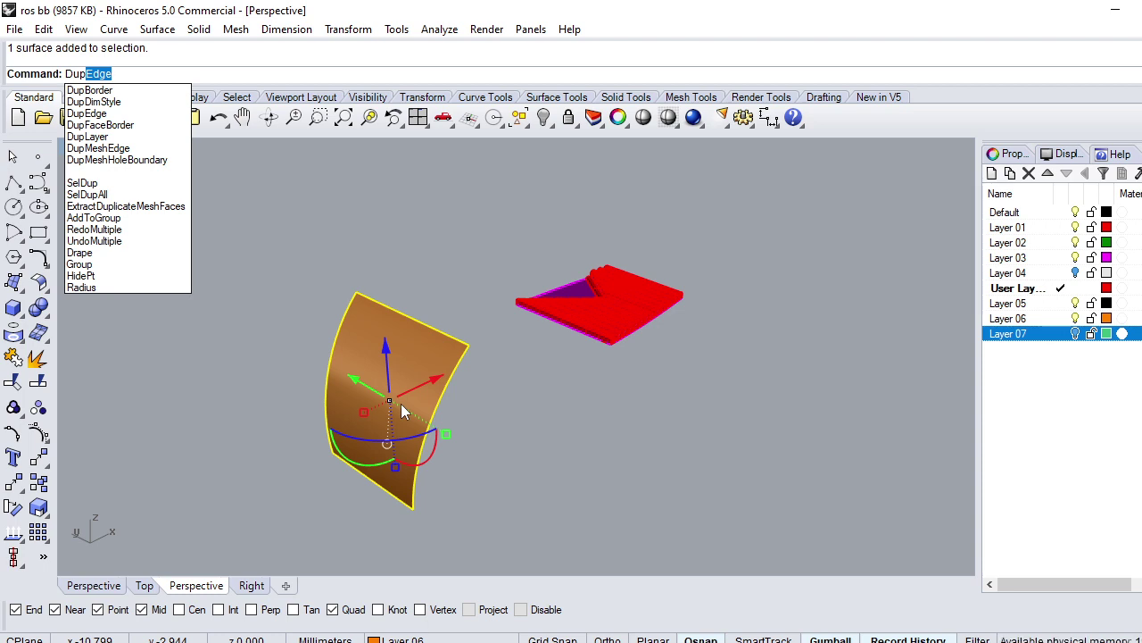
pyautogui.press('Escape')
pyautogui.press('Escape')
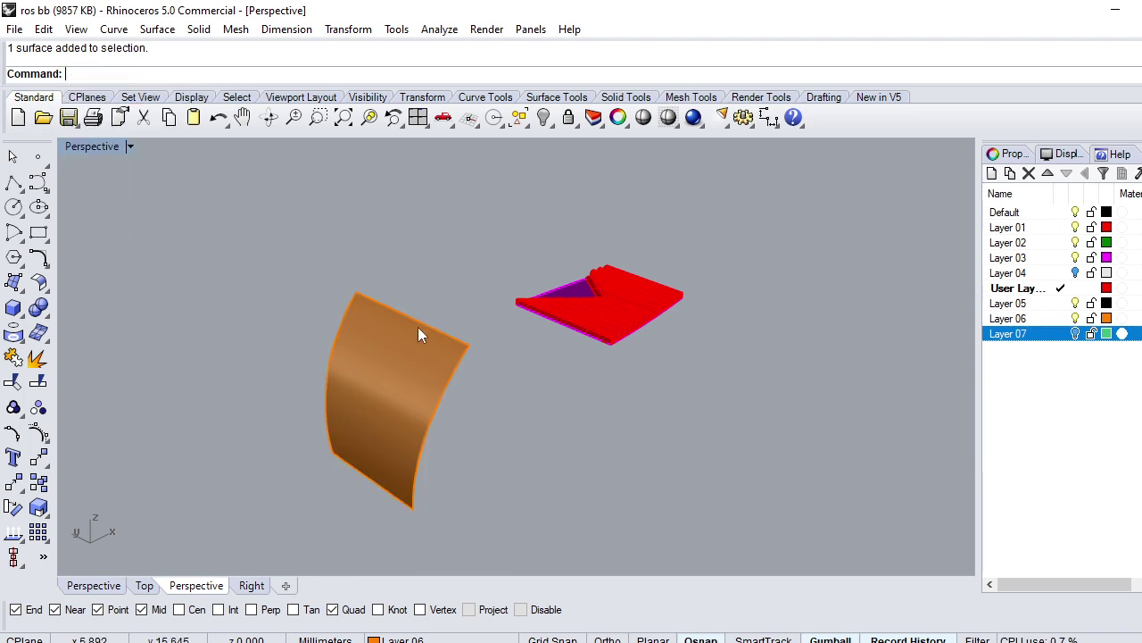
pyautogui.click(414, 327)
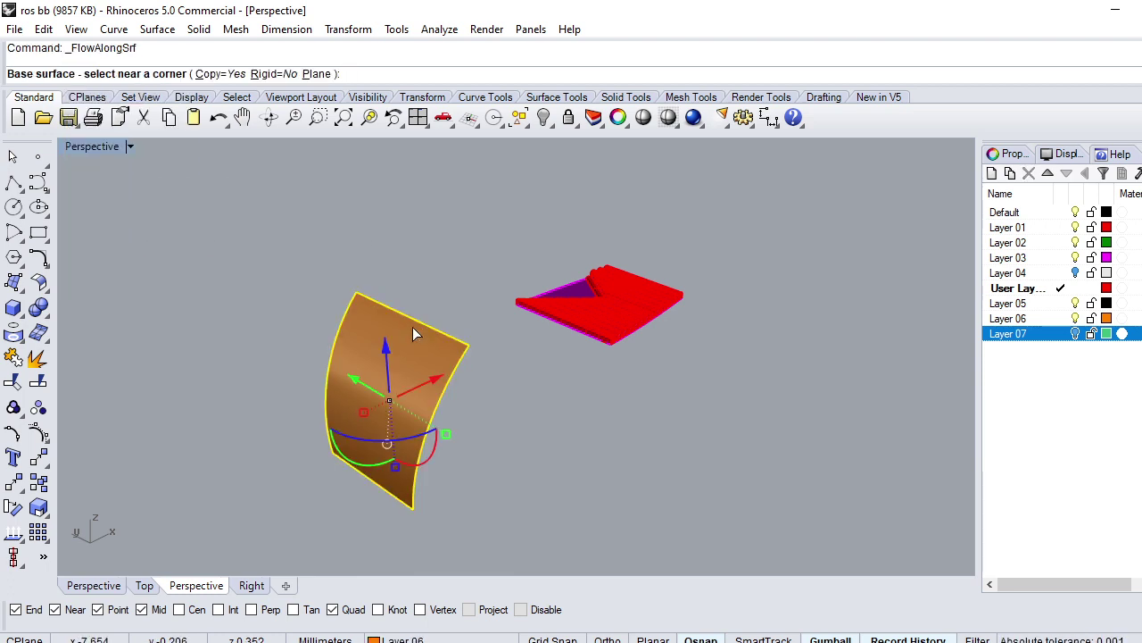
pyautogui.press('Escape')
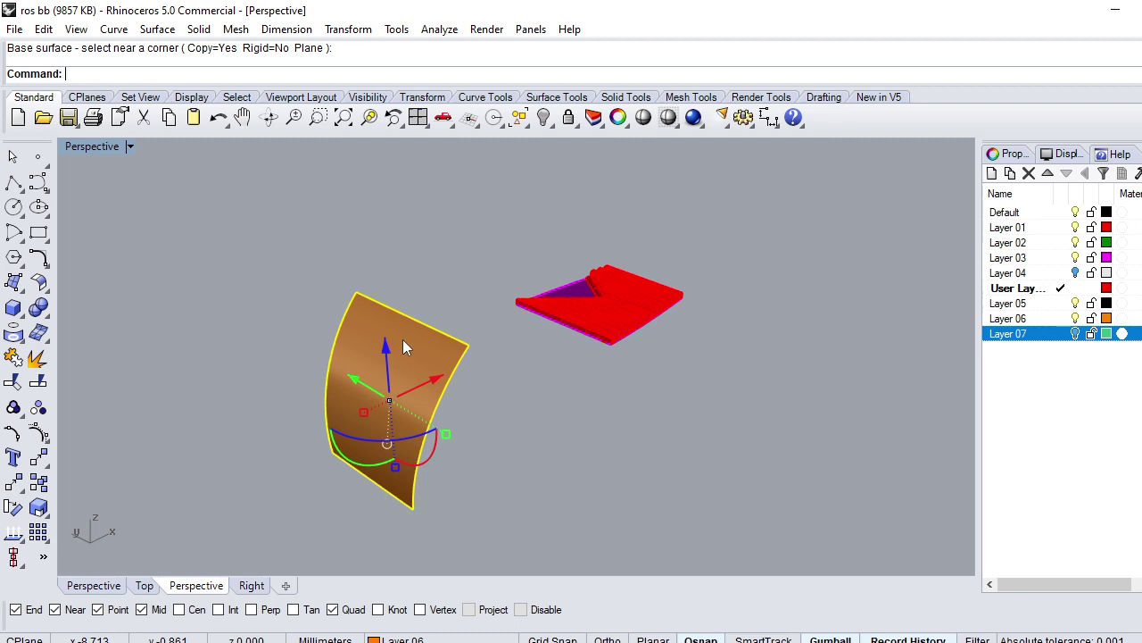
# Step: Run DupBorder to trace the curved surface's outline as a curve
pyautogui.write('DupEdge')
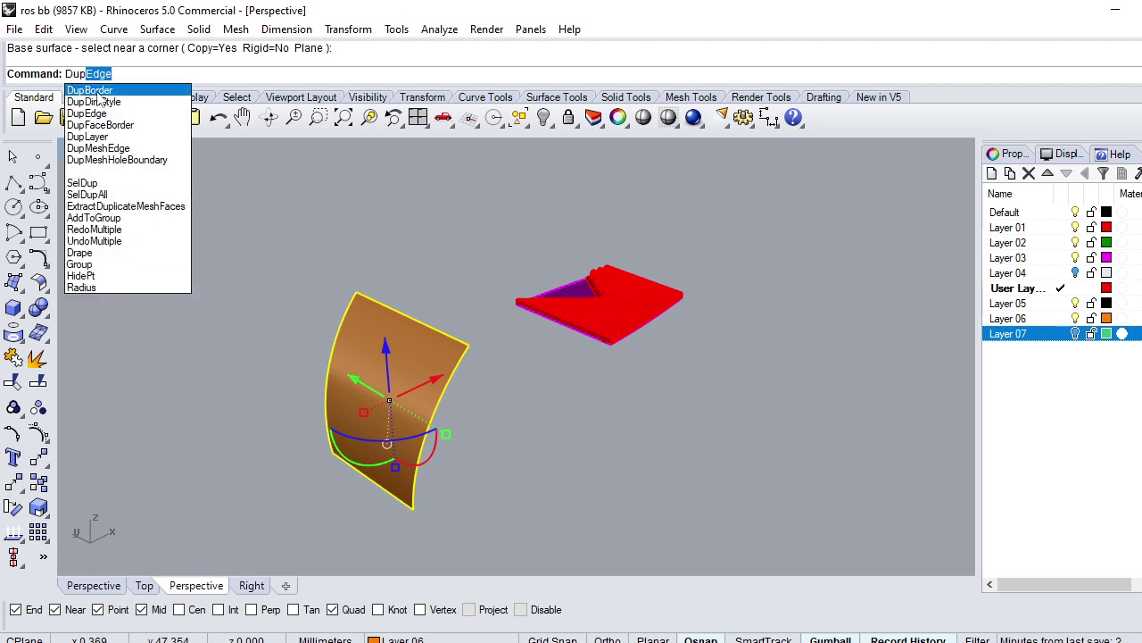
pyautogui.click(99, 95)
pyautogui.click(356, 200)
pyautogui.scroll(1, 442, 393)
# Step: Delete the curved surface and explode its duplicated border into separate edges
pyautogui.scroll(1, 437, 397)
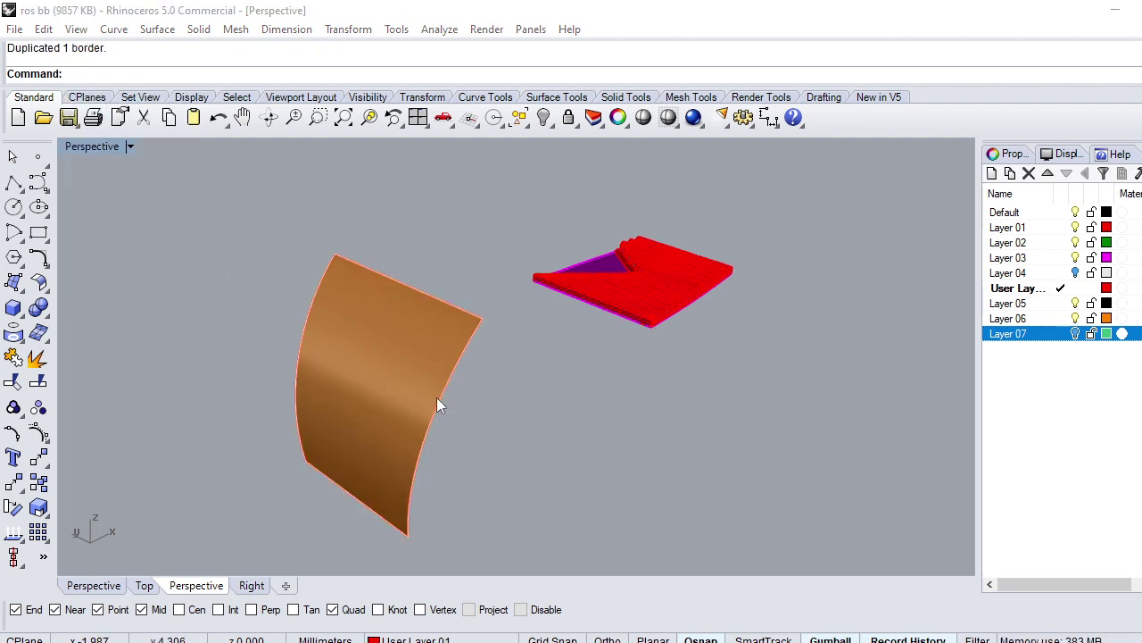
pyautogui.click(437, 397)
pyautogui.click(486, 420)
pyautogui.press('Delete')
pyautogui.click(463, 374)
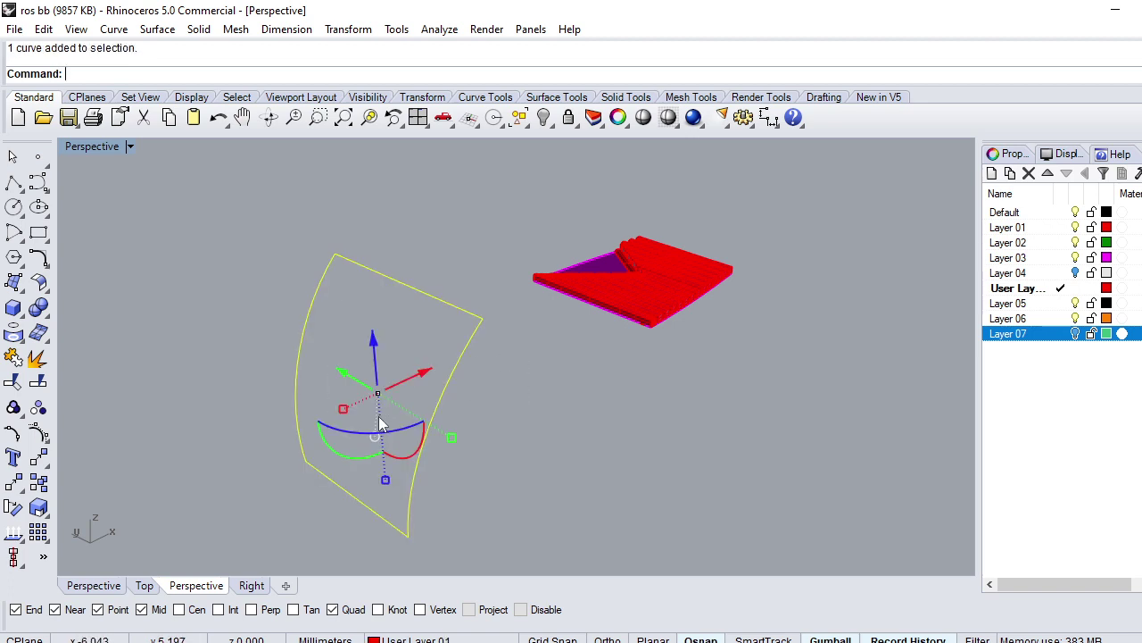
pyautogui.write('Explode')
pyautogui.press('Return')
# Step: Attempt a Sweep2 with side edges as rails and top/bottom edges as cross sections, then cancel it
pyautogui.write('Sweep2')
pyautogui.press('Return')
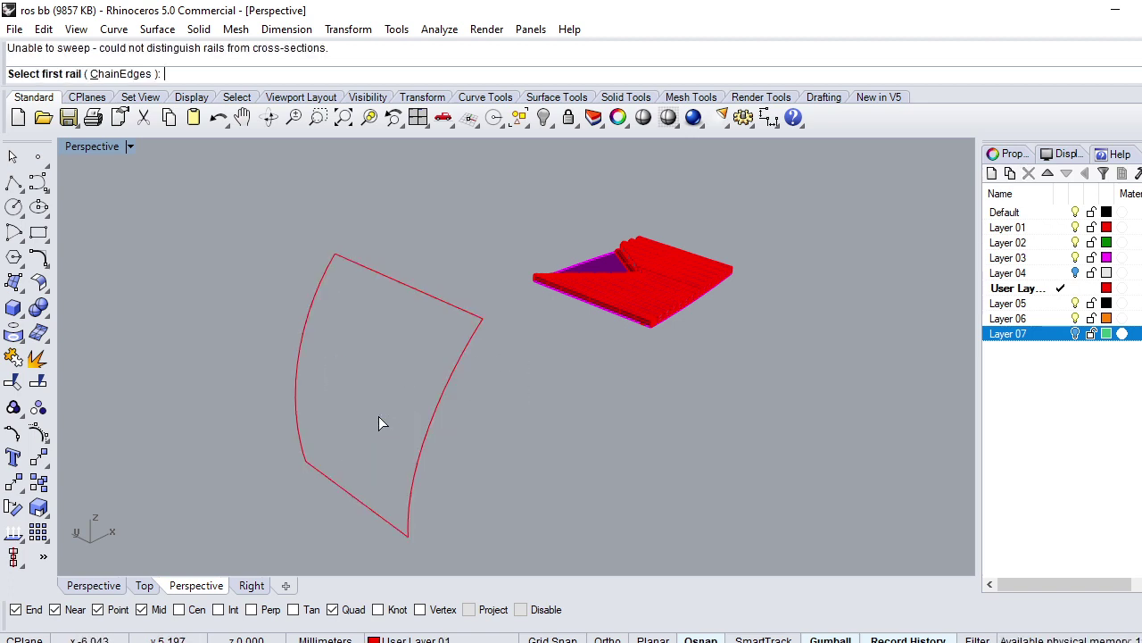
pyautogui.click(302, 366)
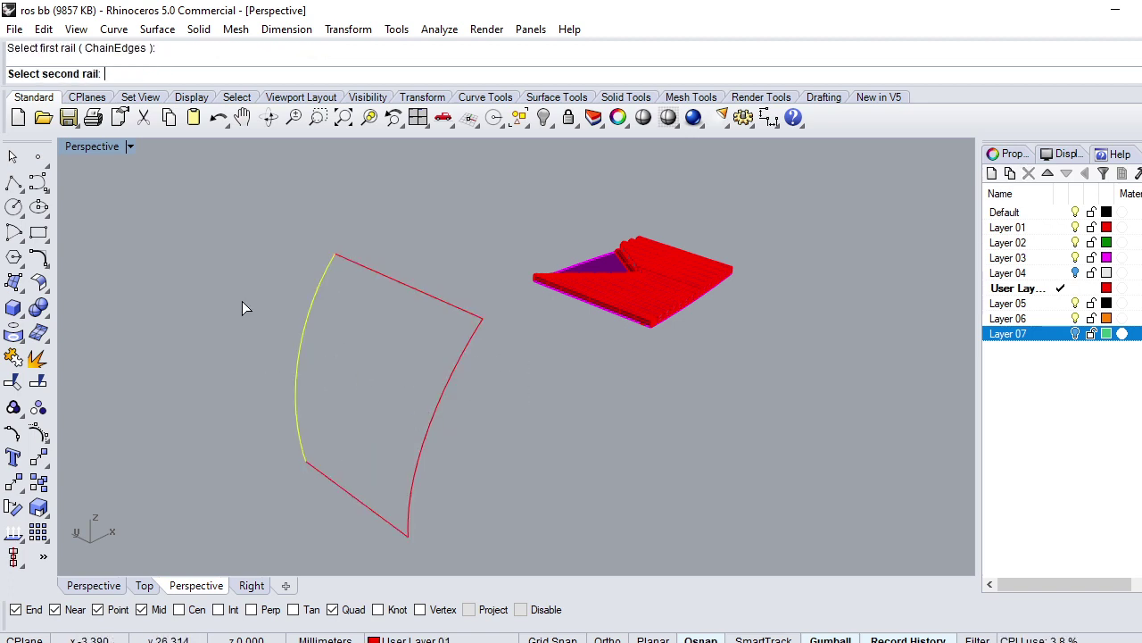
pyautogui.click(448, 402)
pyautogui.click(373, 270)
pyautogui.click(352, 494)
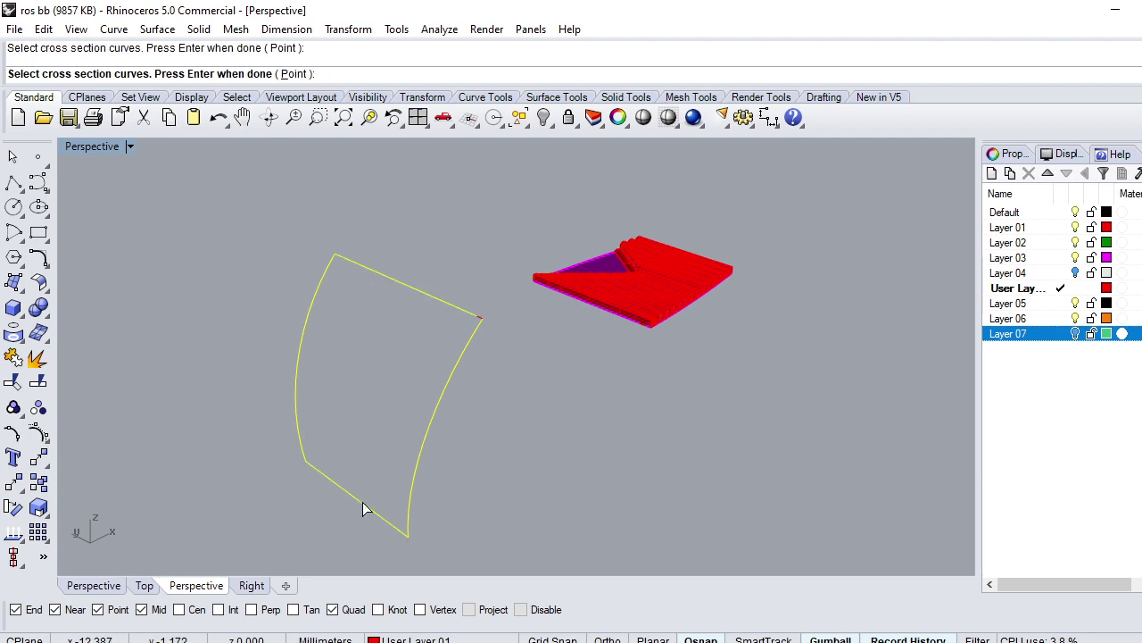
pyautogui.press('Escape')
# Step: Join the top and bottom edge pieces into single curves
pyautogui.moveTo(500, 361); pyautogui.dragTo(145, 388)
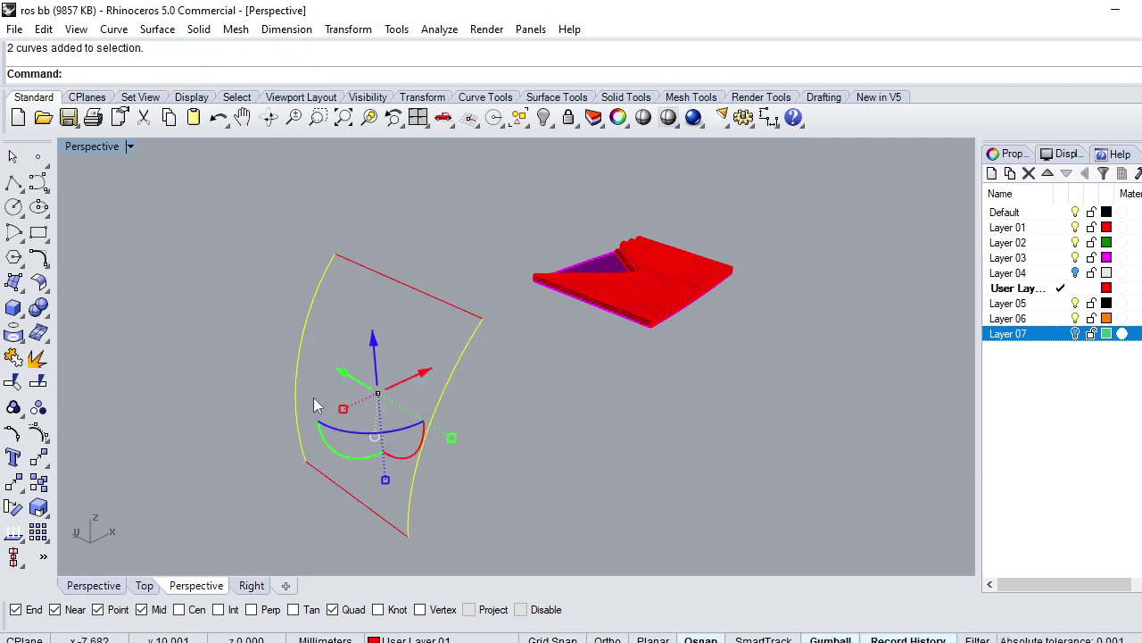
pyautogui.hotkey('ctrl', 'i')
pyautogui.hotkey('ctrl', 'j')
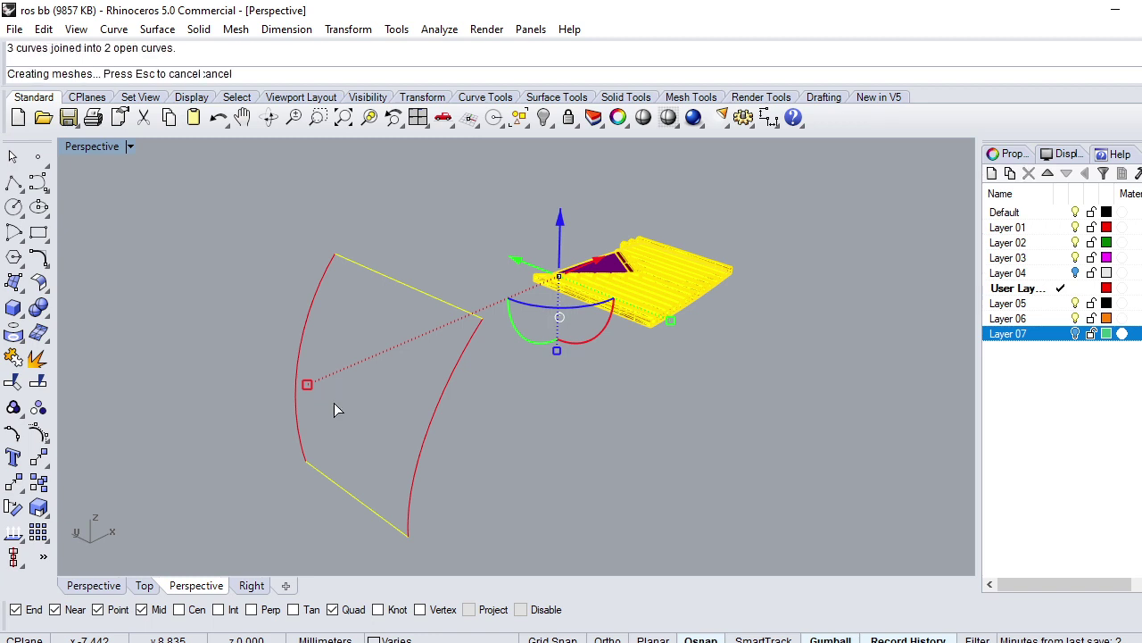
pyautogui.press('Escape')
# Step: Build a Sweep2 surface with top and bottom edges as rails and side edges as cross sections
pyautogui.click(413, 290)
pyautogui.press('Return')
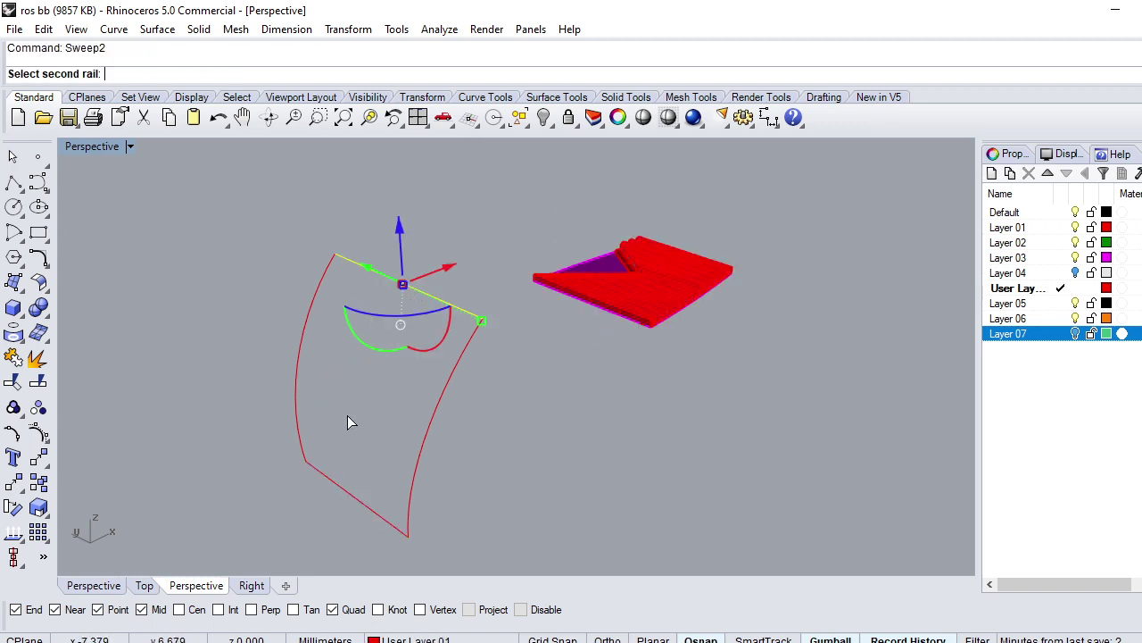
pyautogui.click(357, 498)
pyautogui.click(412, 508)
pyautogui.click(303, 344)
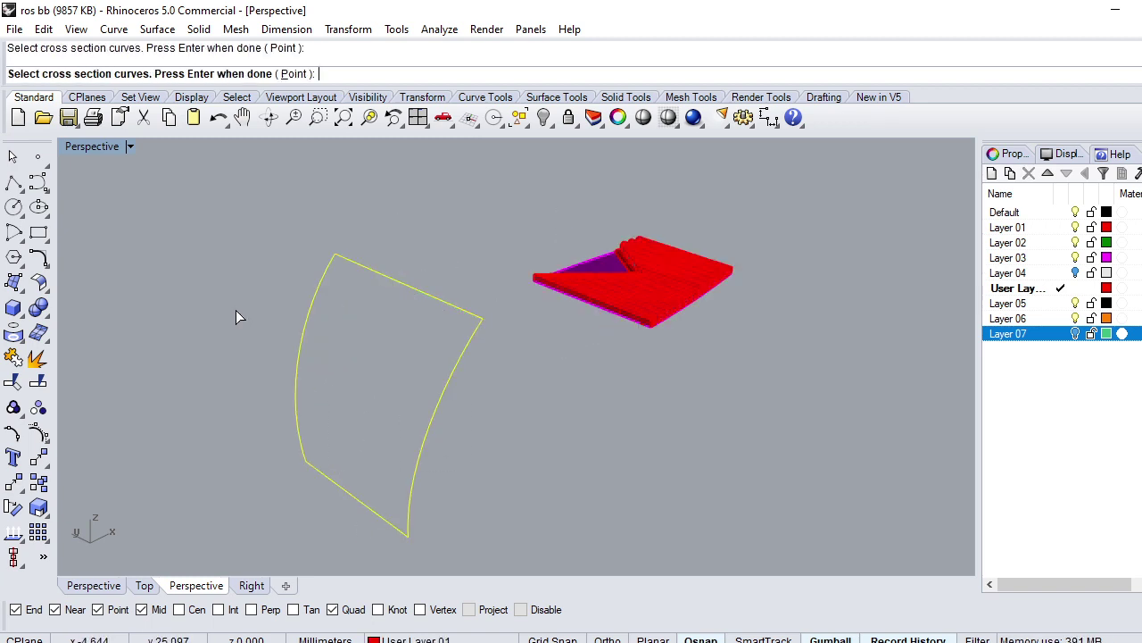
pyautogui.rightClick(236, 309)
pyautogui.click(528, 467)
pyautogui.scroll(3, 399, 423)
# Step: Select the swept surface, then the magenta base surface, orbiting to face the panel
pyautogui.click(422, 369)
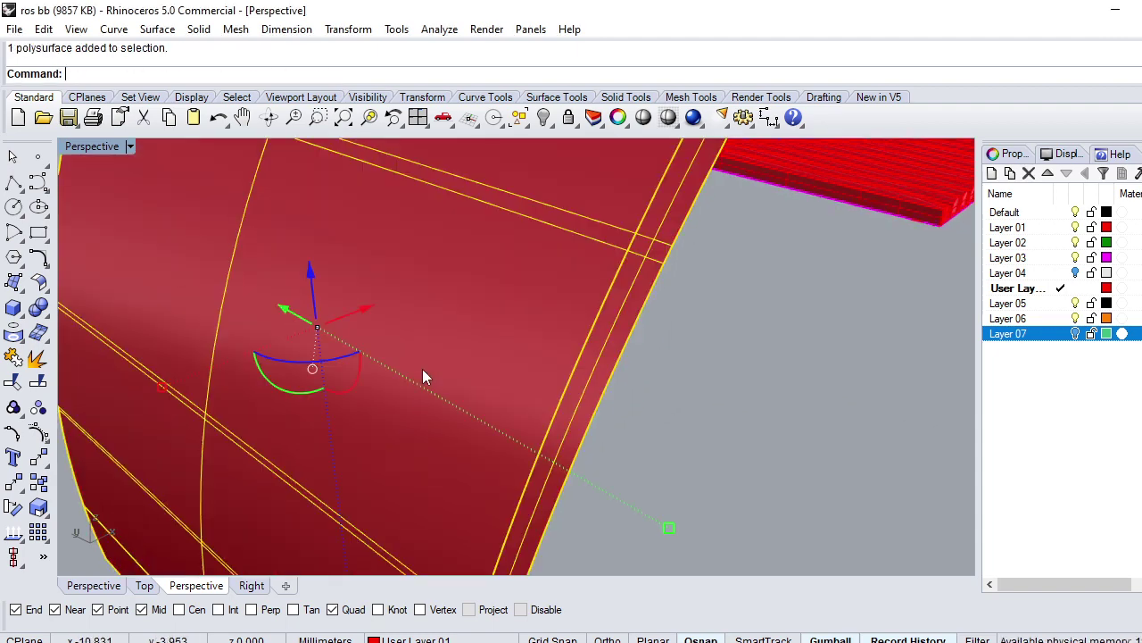
pyautogui.scroll(-5, 425, 373)
pyautogui.moveTo(458, 387)
pyautogui.mouseDown(button='right')
pyautogui.moveTo(686, 324)
pyautogui.moveTo(661, 307)
pyautogui.moveTo(663, 459)
pyautogui.moveTo(778, 390)
pyautogui.mouseUp(button='right')
pyautogui.scroll(2, 518, 276)
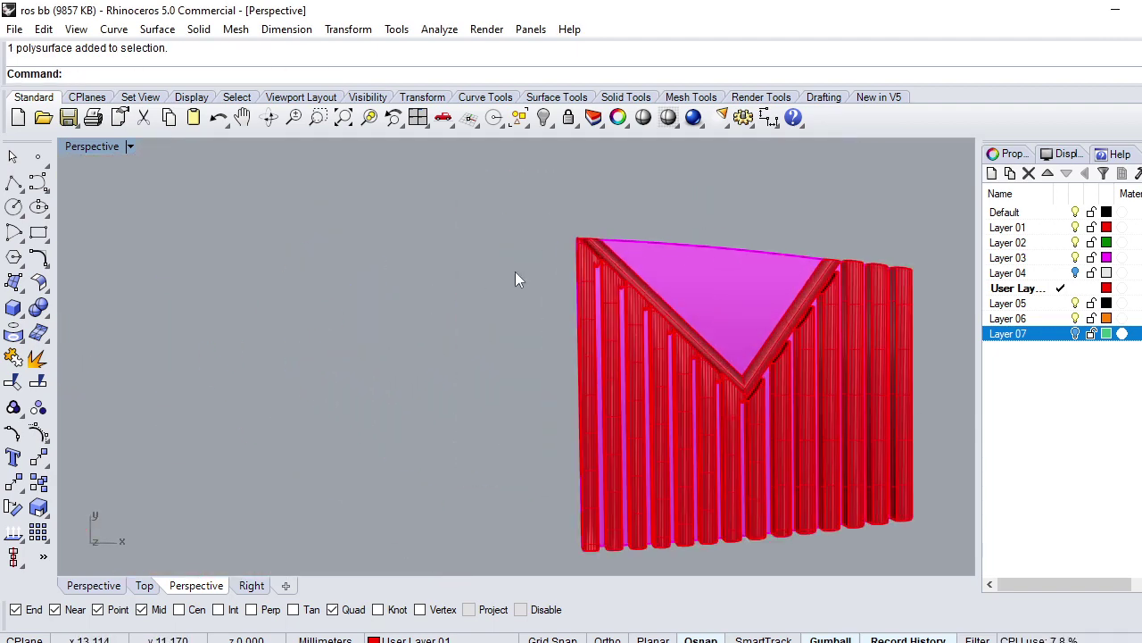
pyautogui.scroll(-2, 509, 288)
pyautogui.click(571, 294)
pyautogui.scroll(2, 649, 302)
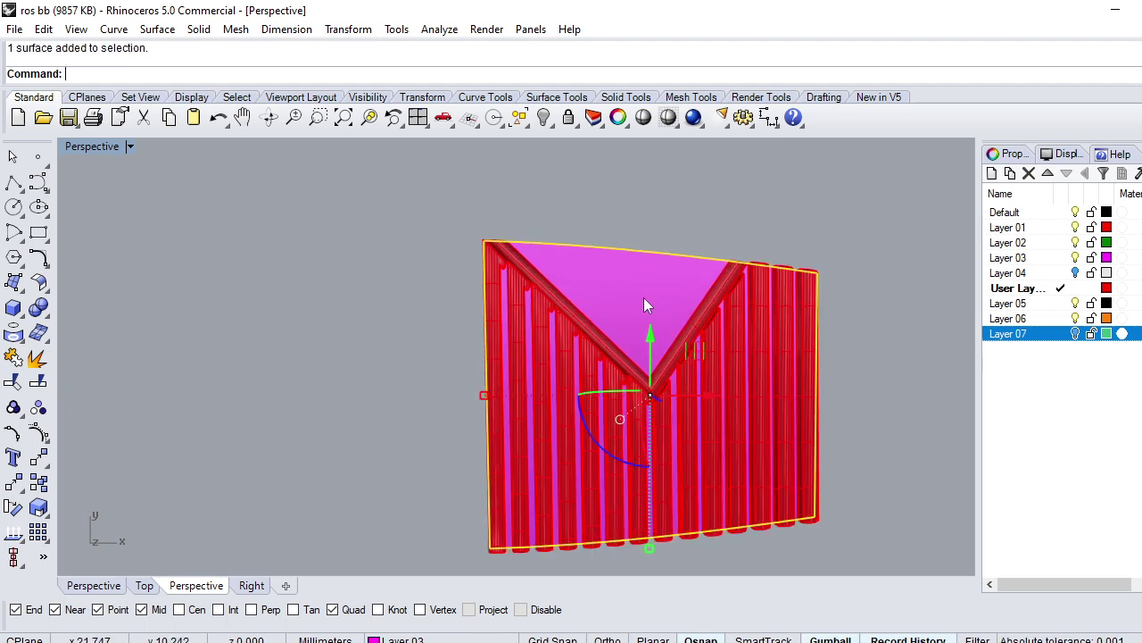
pyautogui.scroll(-2, 644, 303)
pyautogui.scroll(-1, 681, 298)
# Step: Select the fluted panel without its base and switch the viewport to Wireframe
pyautogui.moveTo(971, 225); pyautogui.dragTo(516, 515)
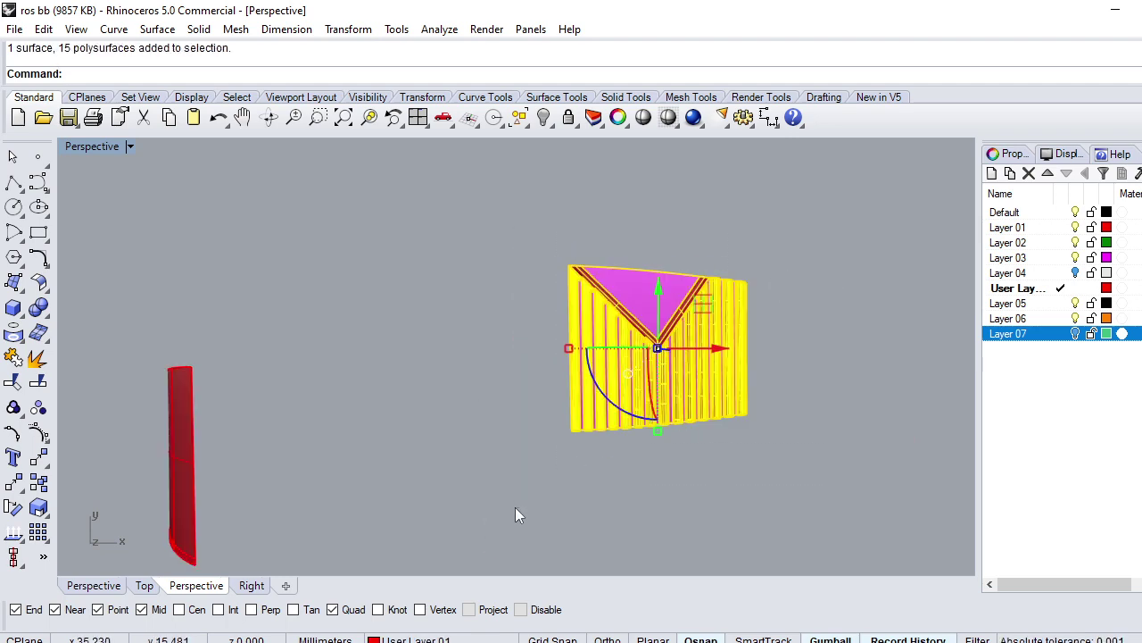
pyautogui.scroll(2, 635, 319)
pyautogui.keyDown('ctrl'); pyautogui.click(652, 255); pyautogui.keyUp('ctrl')
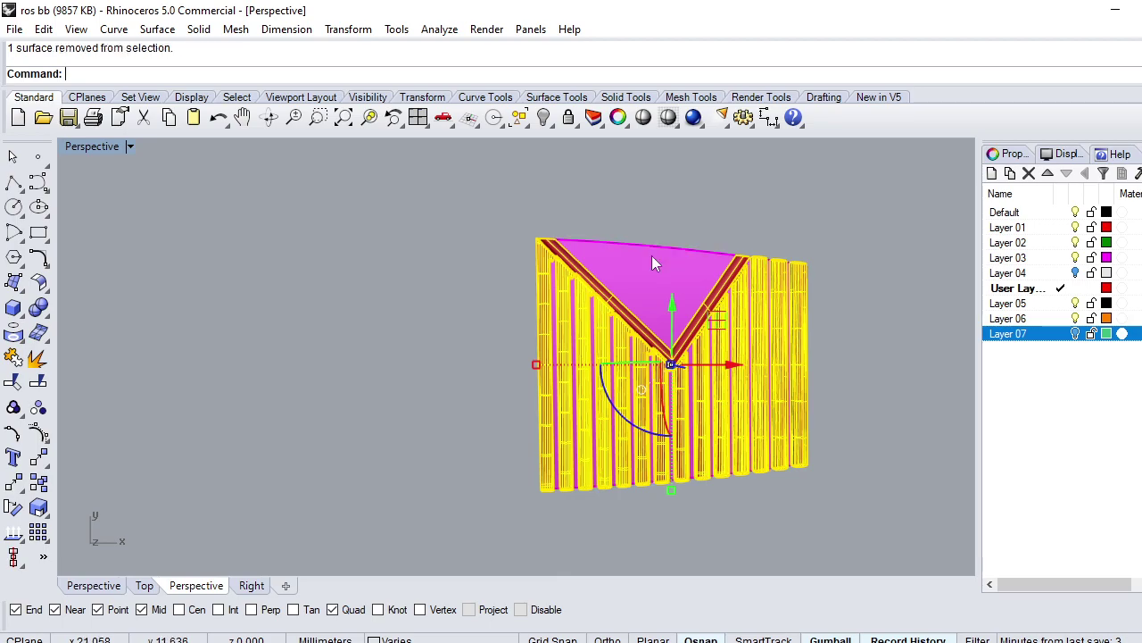
pyautogui.click(91, 146)
pyautogui.click(183, 120)
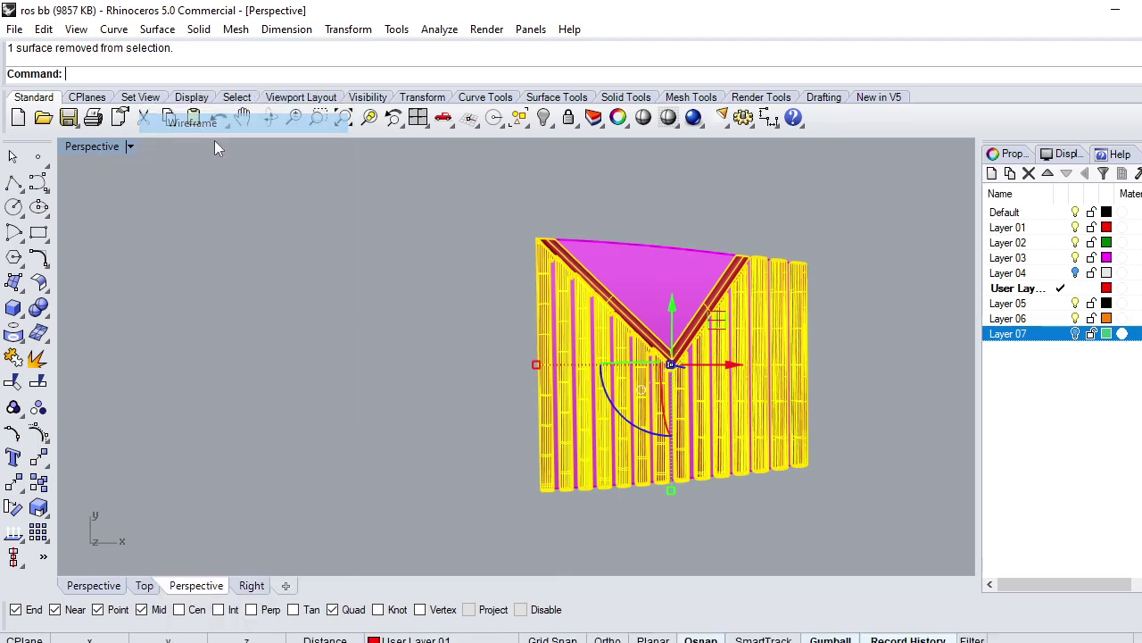
pyautogui.moveTo(535, 250); pyautogui.dragTo(826, 476, button='right')
pyautogui.scroll(3, 826, 475)
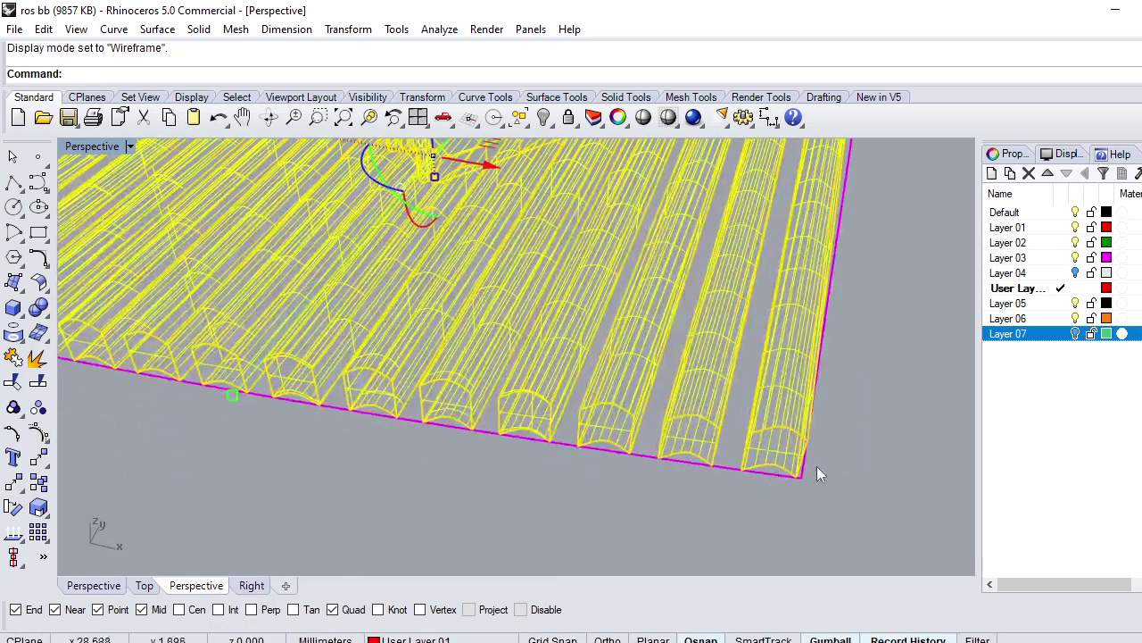
pyautogui.scroll(-5, 817, 466)
pyautogui.scroll(-2, 795, 452)
# Step: Flow the flutes from the base surface corner onto the matching corner of the red swept surface
pyautogui.click(348, 29)
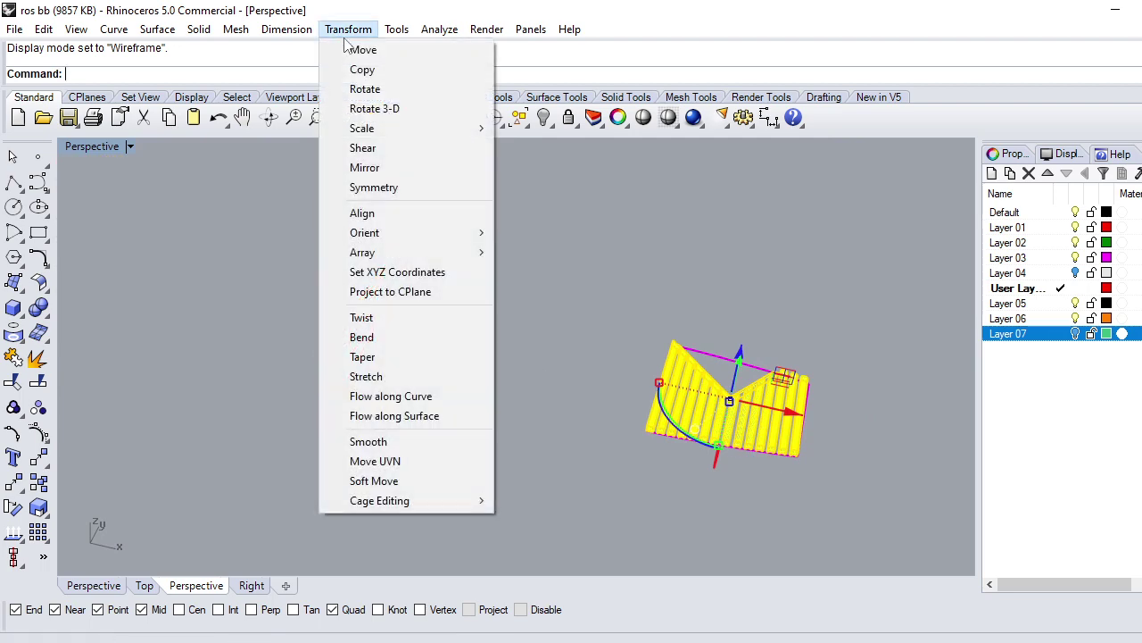
pyautogui.click(402, 416)
pyautogui.scroll(5, 793, 469)
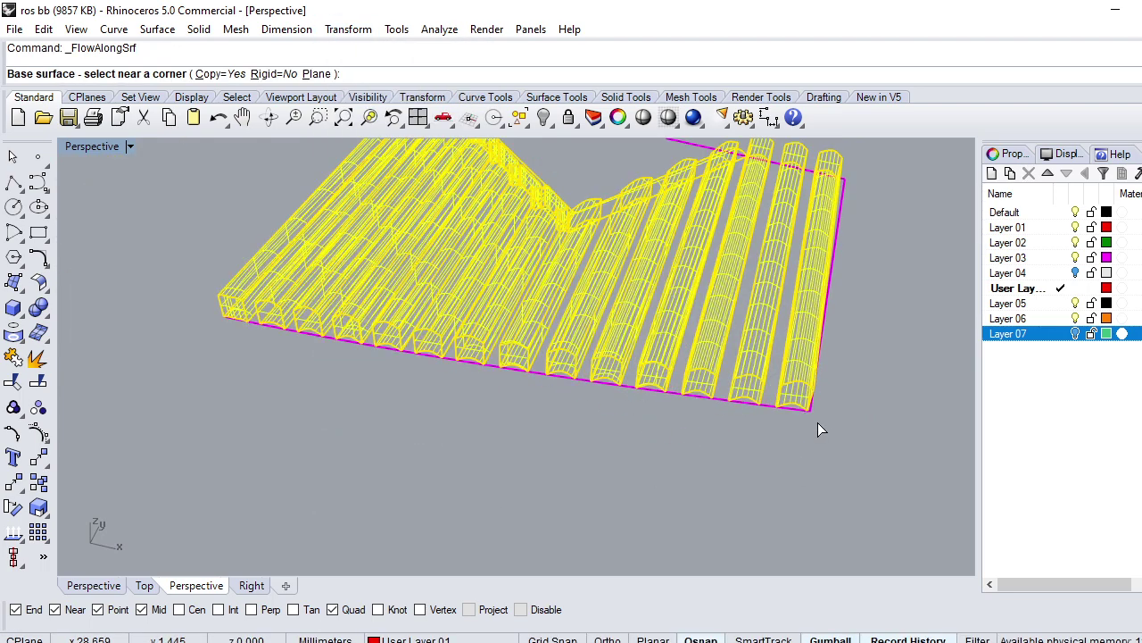
pyautogui.scroll(2, 818, 415)
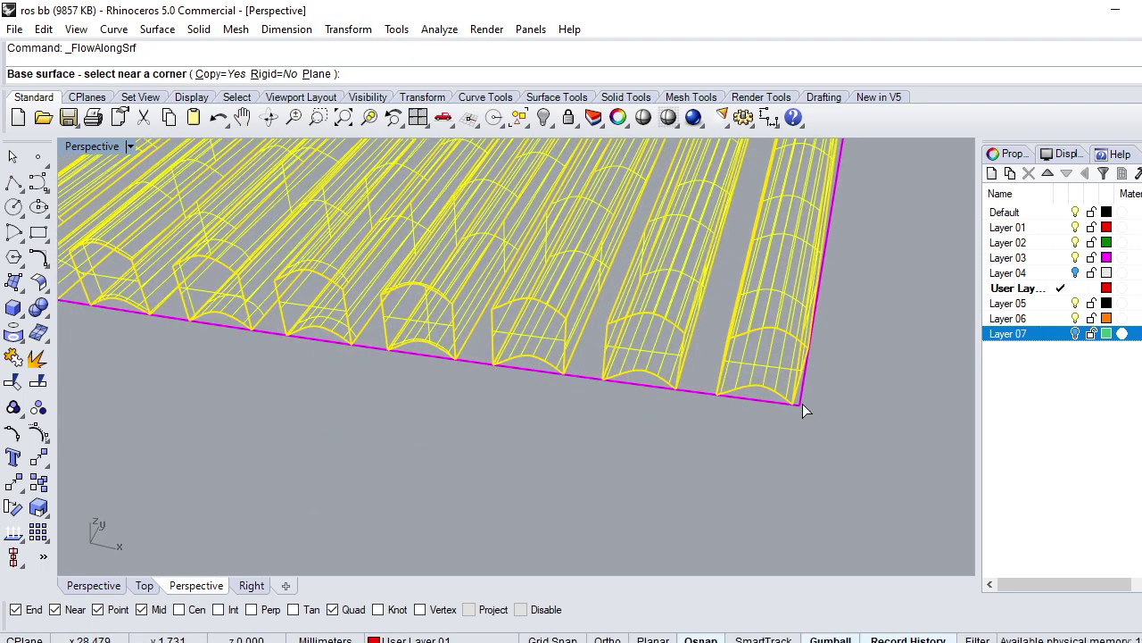
pyautogui.click(803, 403)
pyautogui.scroll(-3, 867, 469)
pyautogui.scroll(-3, 705, 449)
pyautogui.scroll(-2, 571, 419)
pyautogui.scroll(2, 492, 468)
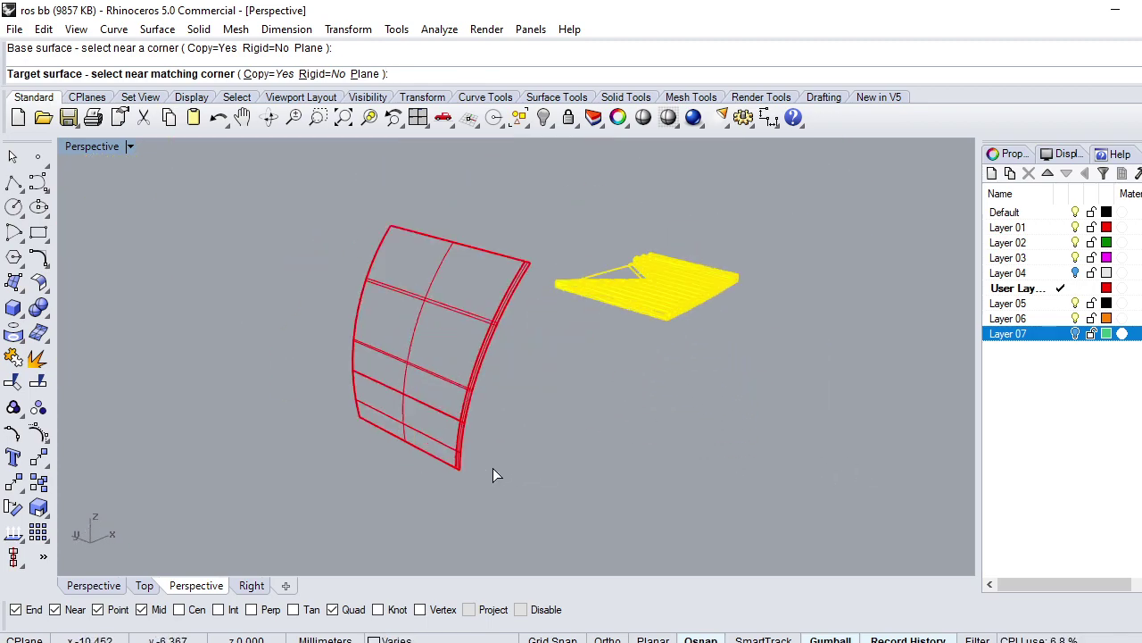
pyautogui.scroll(3, 487, 473)
pyautogui.click(488, 473)
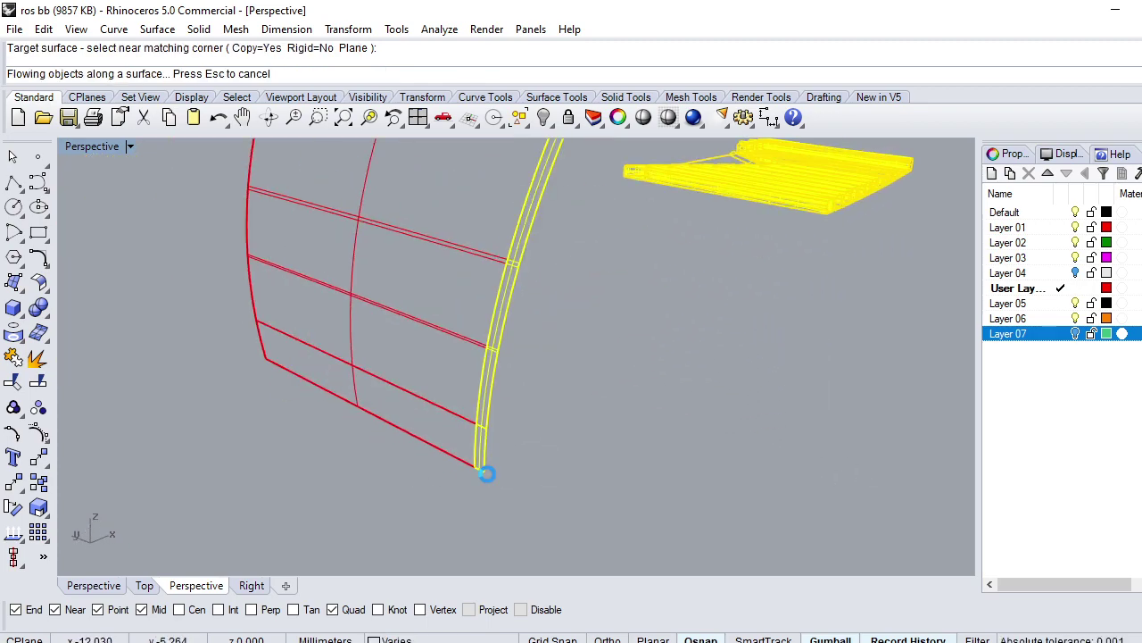
pyautogui.scroll(-4, 487, 474)
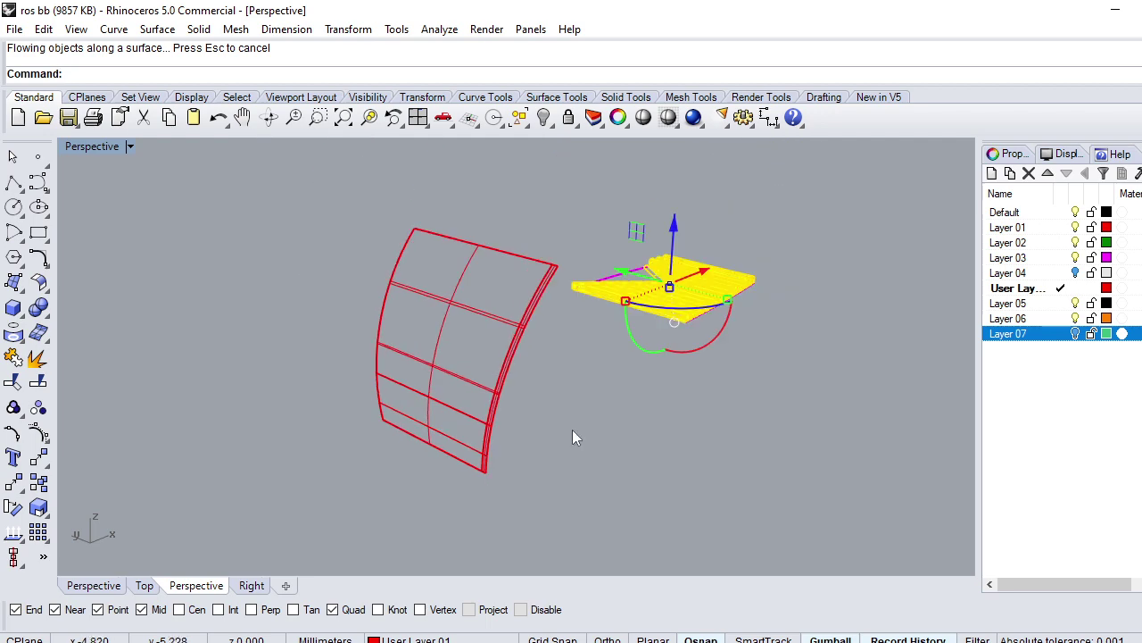
pyautogui.press('Escape')
pyautogui.click(508, 340)
# Step: Explode the curved shank polysurface into separate surfaces
pyautogui.press('Escape')
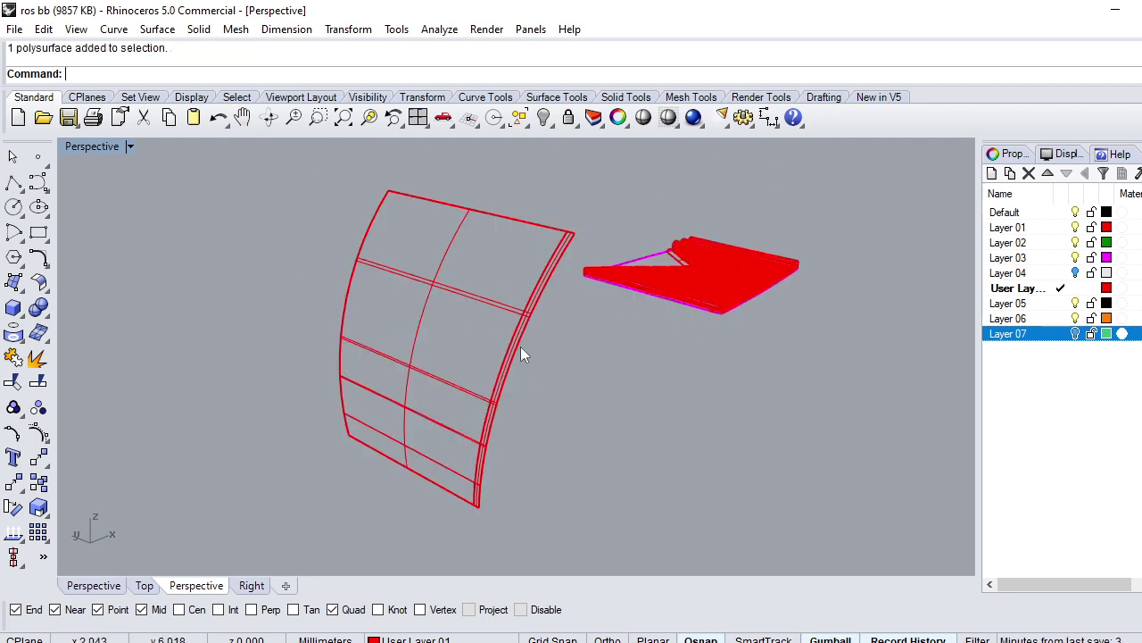
pyautogui.scroll(5, 520, 344)
pyautogui.click(510, 382)
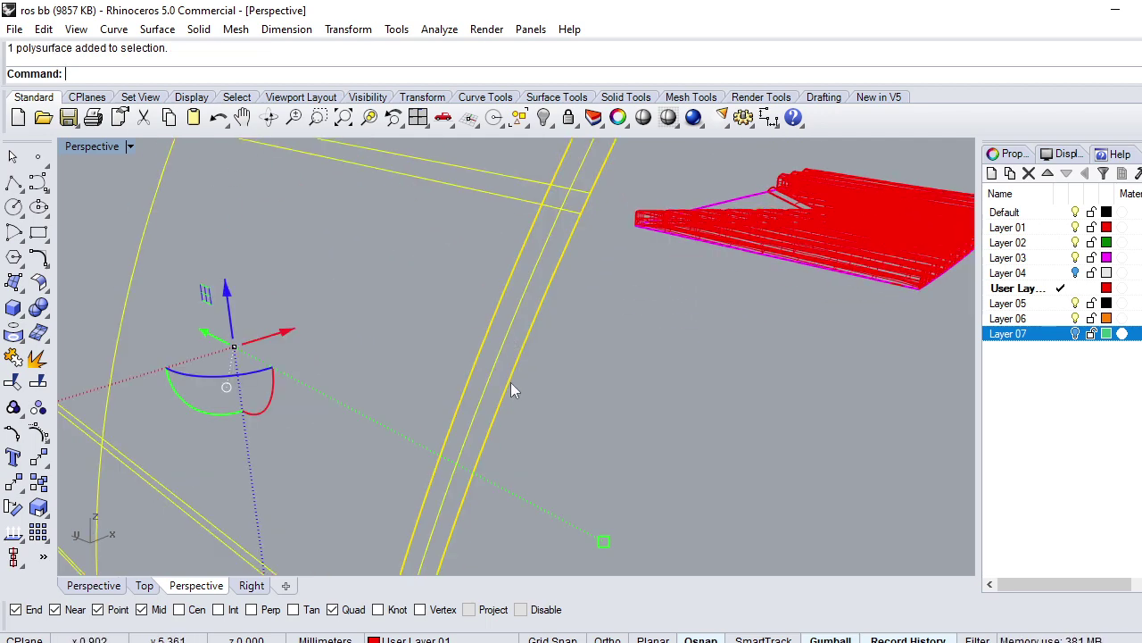
pyautogui.scroll(-5, 511, 396)
pyautogui.press('Return')
pyautogui.scroll(2, 536, 397)
pyautogui.click(569, 402)
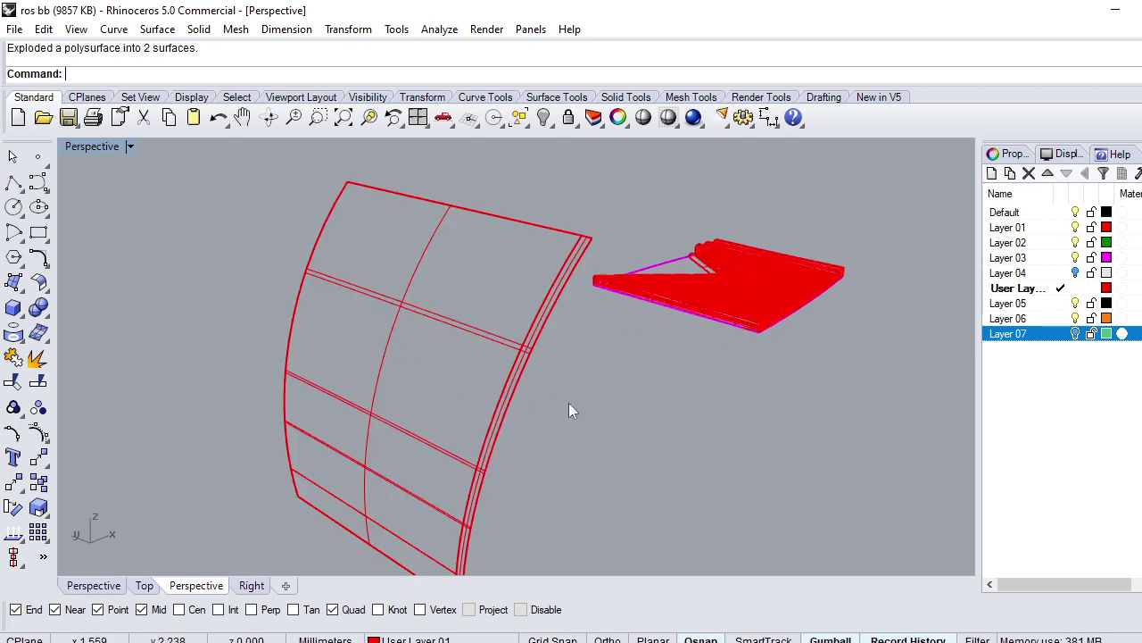
# Step: Merge the two shank surfaces into one with MergeSrf
pyautogui.write('MergeSrf')
pyautogui.press('Return')
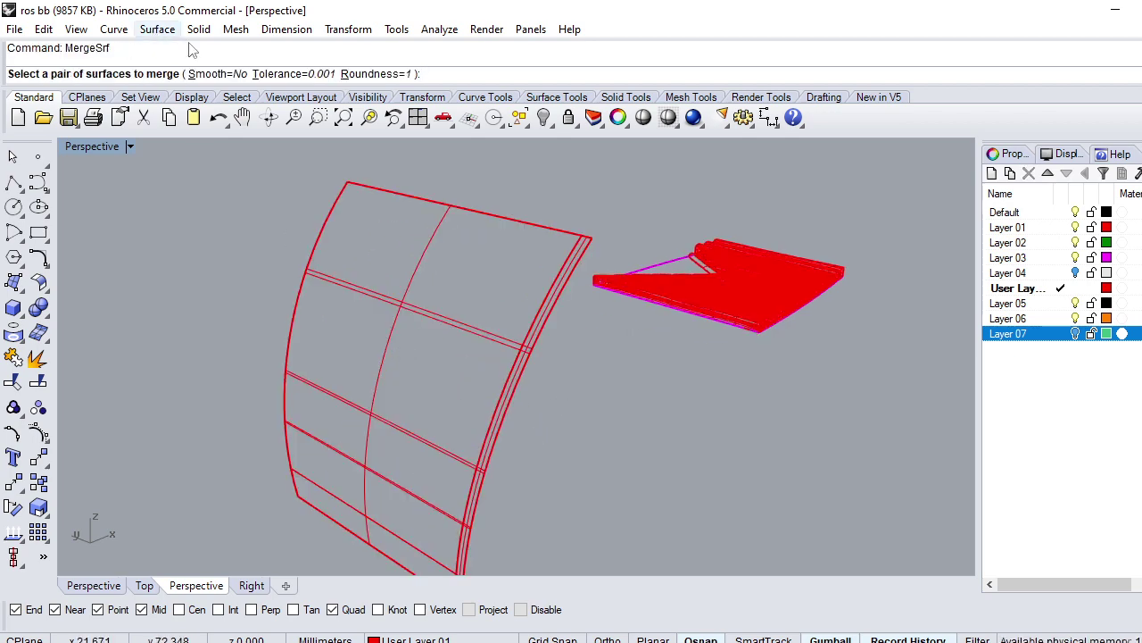
pyautogui.scroll(2, 527, 362)
pyautogui.click(528, 361)
pyautogui.click(506, 338)
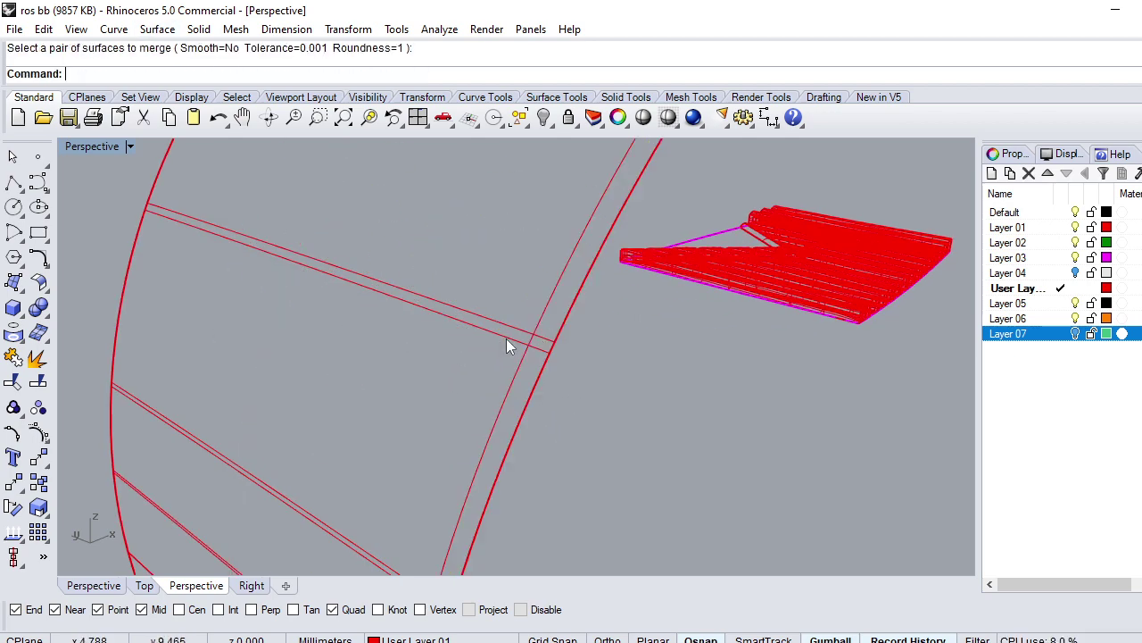
pyautogui.click(525, 377)
pyautogui.scroll(-4, 505, 361)
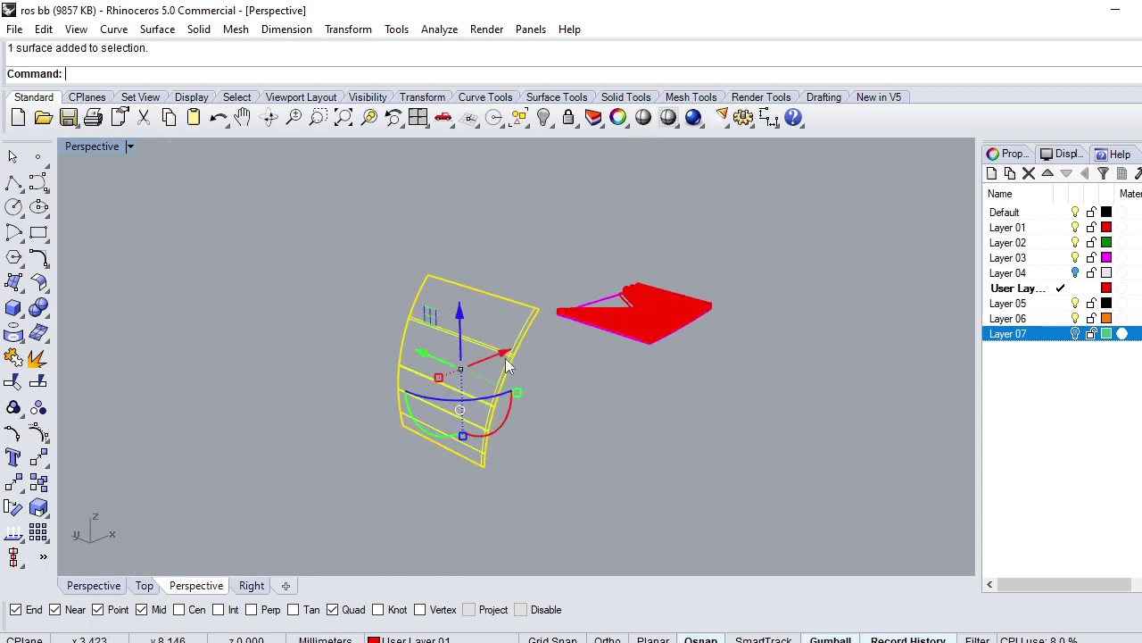
# Step: Smash the merged surface into a flat unrolled copy
pyautogui.write('smash')
pyautogui.press('Return')
pyautogui.press('Return')
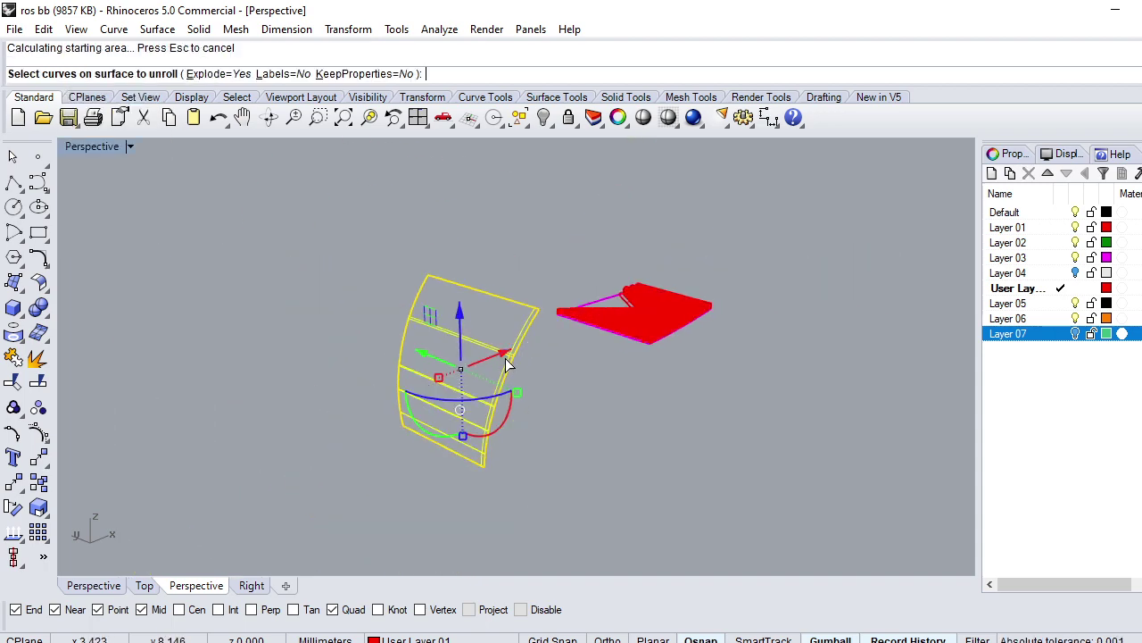
pyautogui.press('Return')
pyautogui.moveTo(506, 364); pyautogui.dragTo(543, 465, button='right')
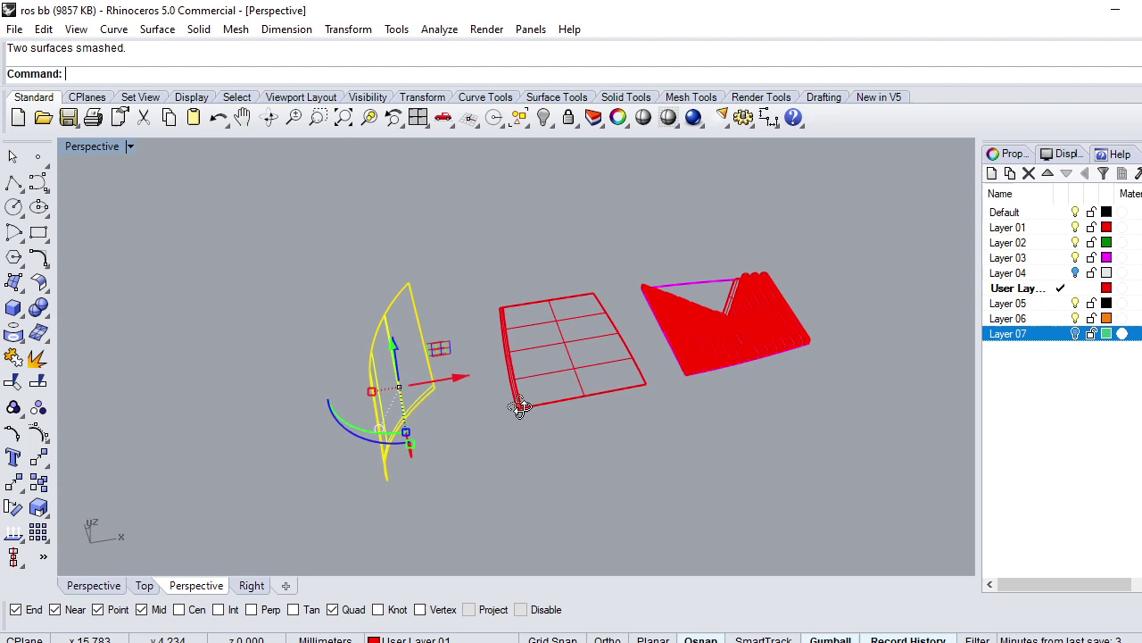
pyautogui.click(543, 458)
pyautogui.click(540, 353)
# Step: Switch to the Top view and window-select the fluted panel with its base
pyautogui.write('T')
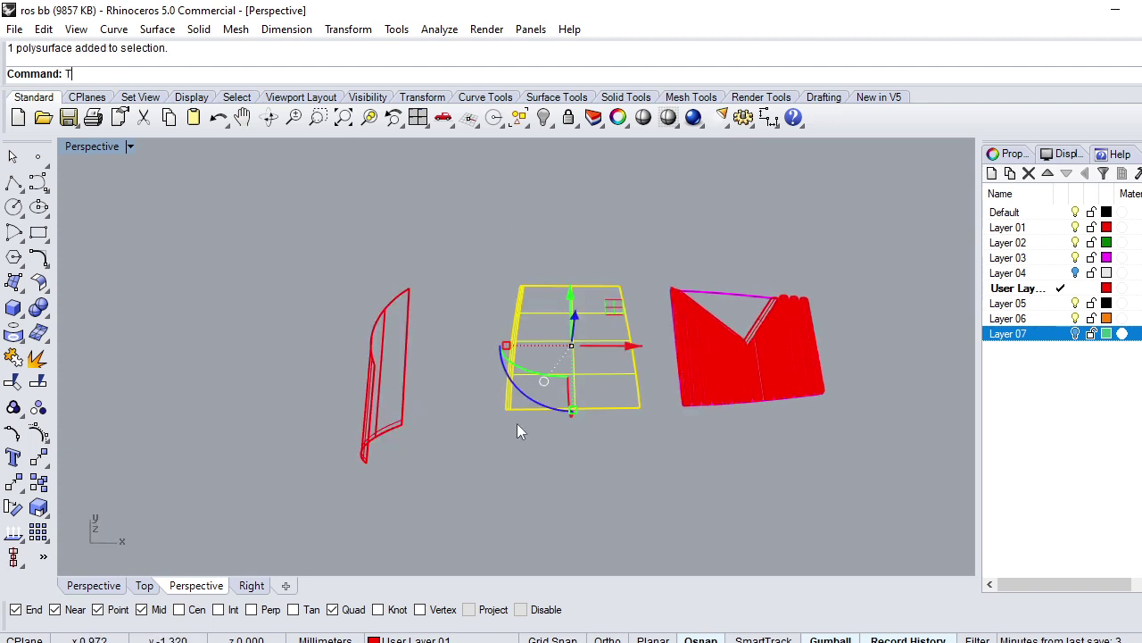
pyautogui.write('op')
pyautogui.press('Return')
pyautogui.moveTo(854, 219); pyautogui.dragTo(698, 409)
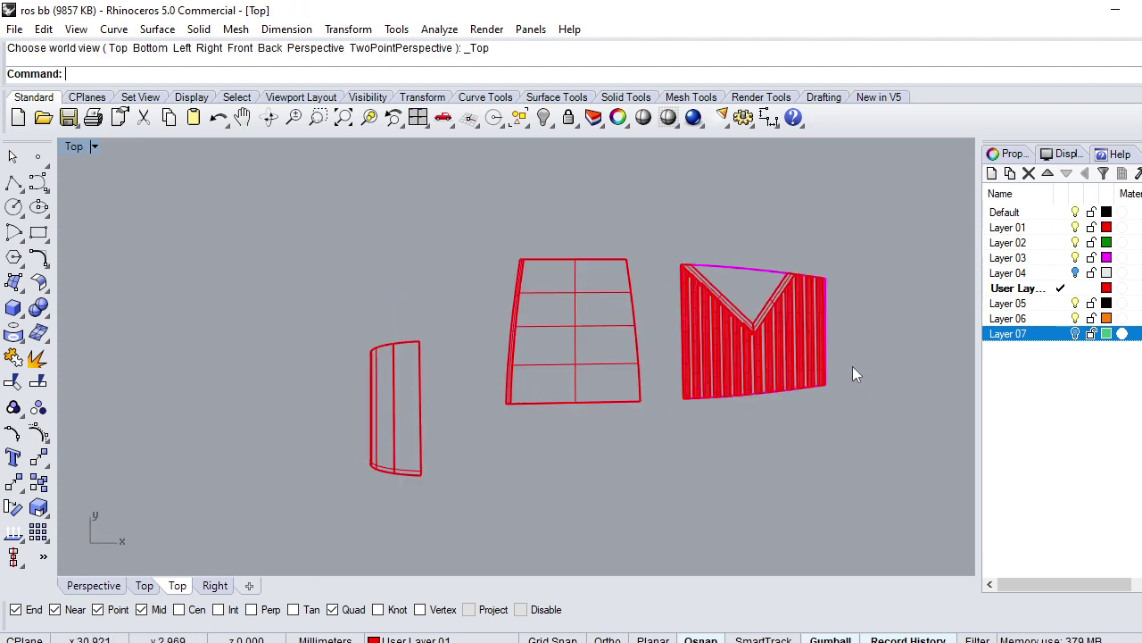
pyautogui.moveTo(668, 462); pyautogui.dragTo(669, 462)
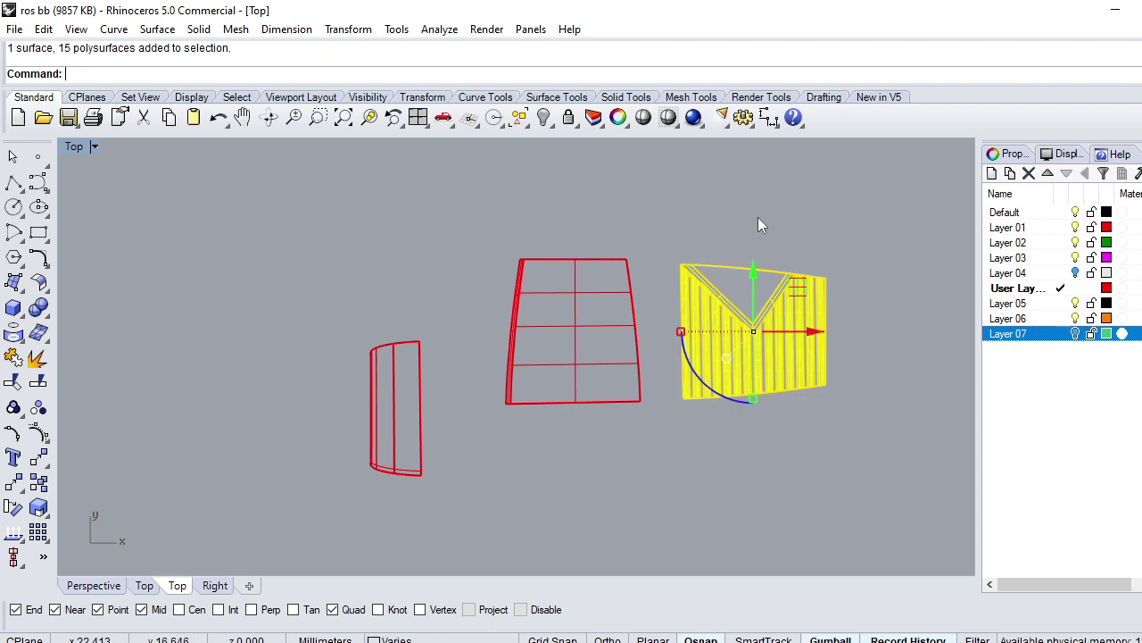
# Step: Create magenta Layer 08 and move the 15 fluted pieces, minus the base, onto it
pyautogui.keyDown('ctrl'); pyautogui.click(728, 287); pyautogui.keyUp('ctrl')
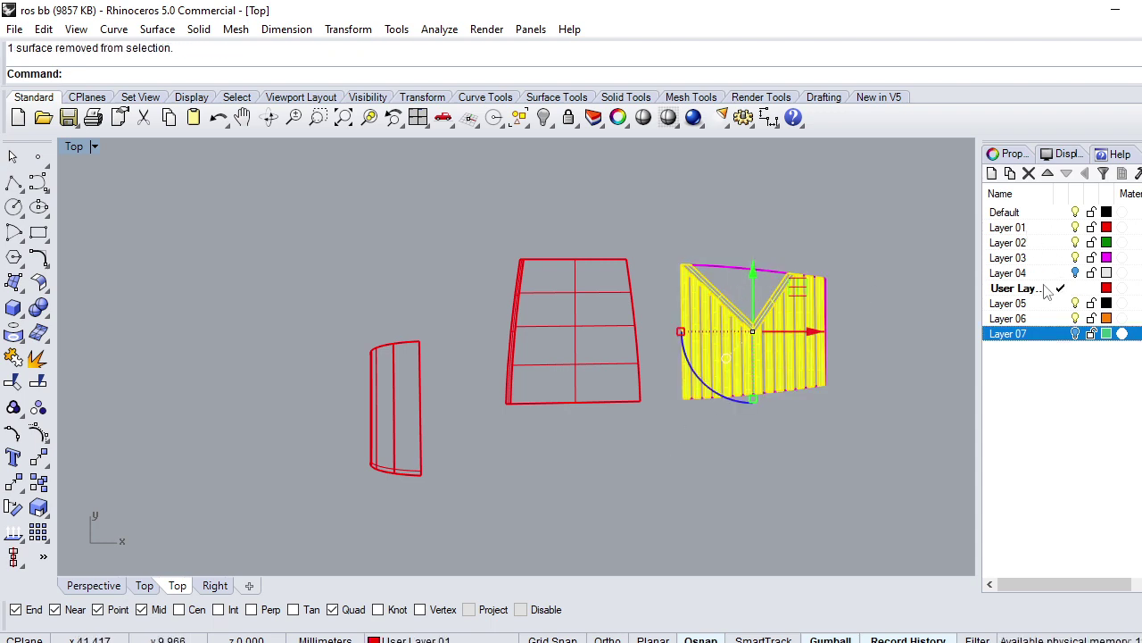
pyautogui.click(992, 174)
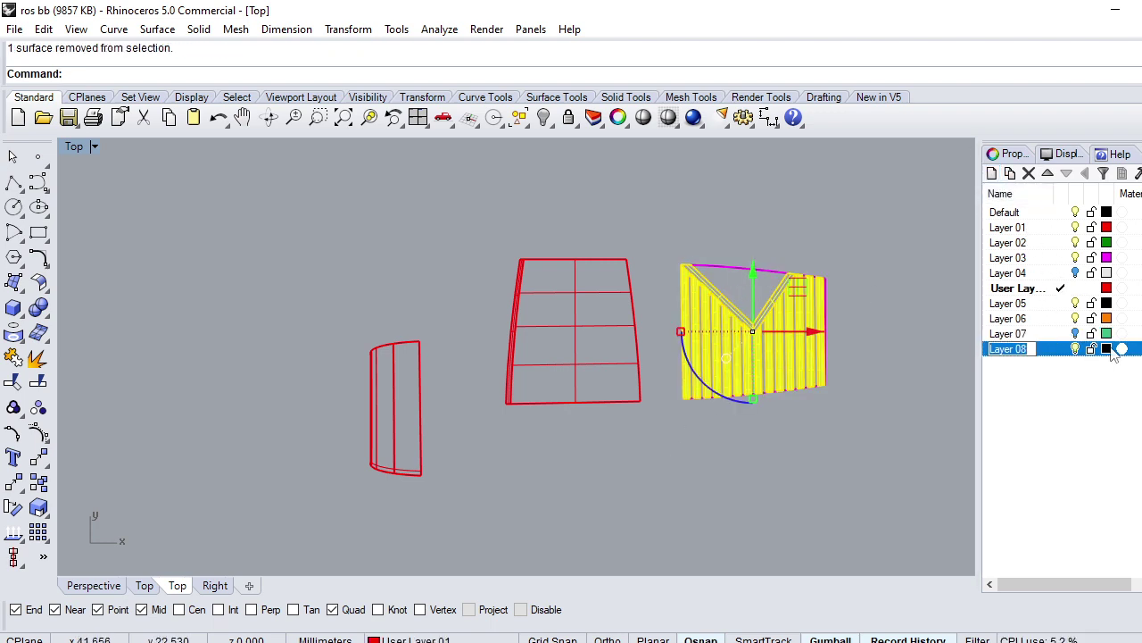
pyautogui.click(1107, 348)
pyautogui.click(467, 479)
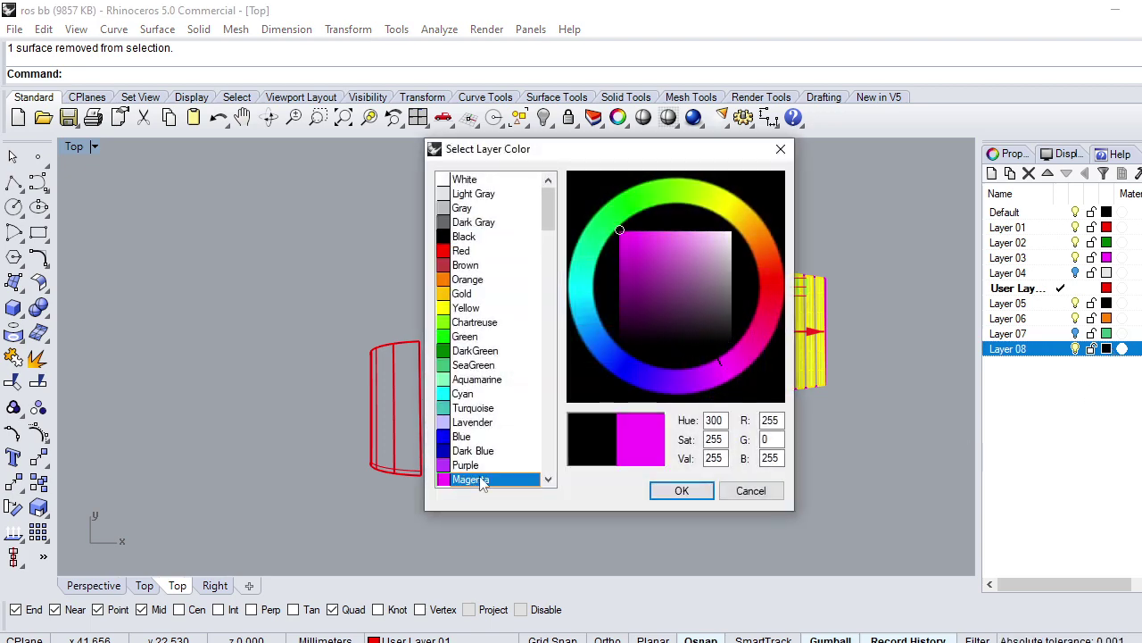
pyautogui.click(681, 490)
pyautogui.rightClick(1035, 351)
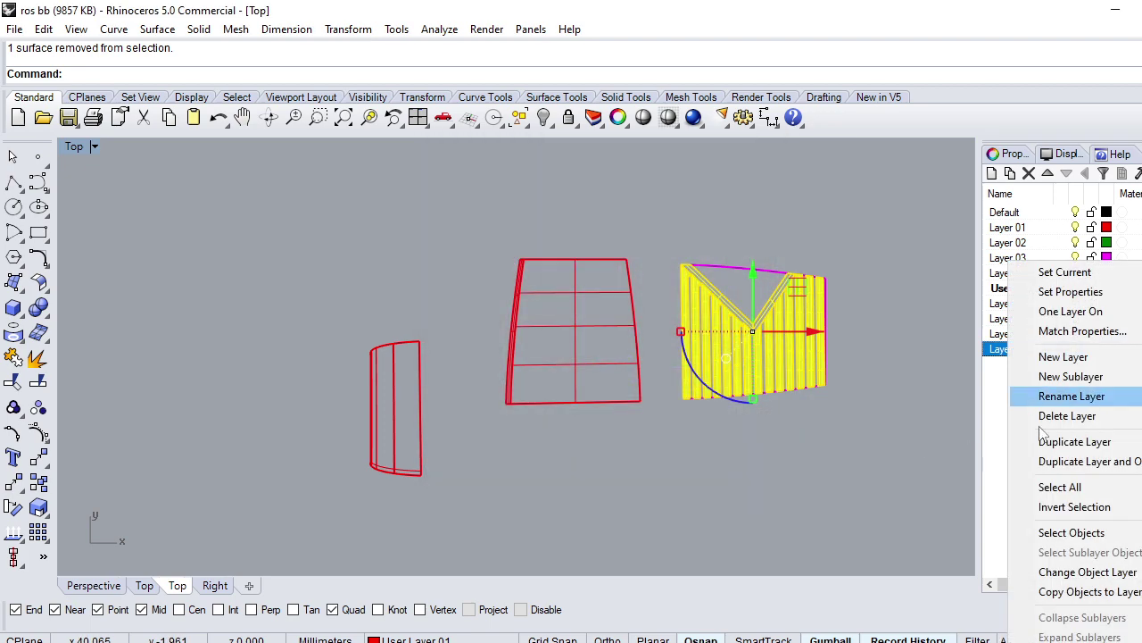
pyautogui.click(1085, 571)
pyautogui.press('Escape')
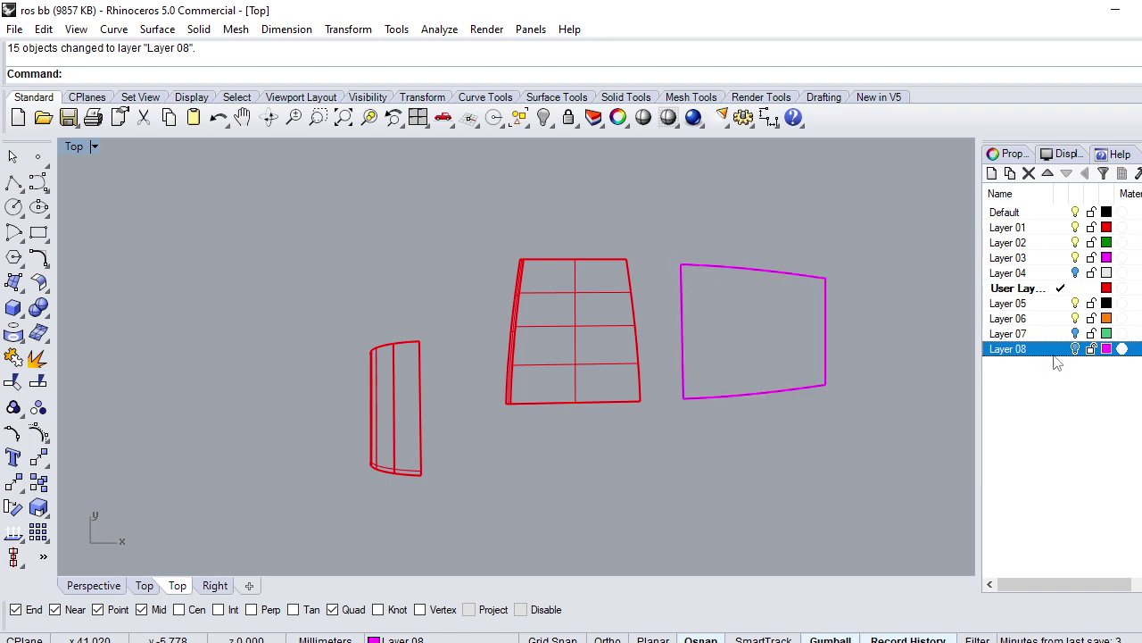
pyautogui.click(576, 357)
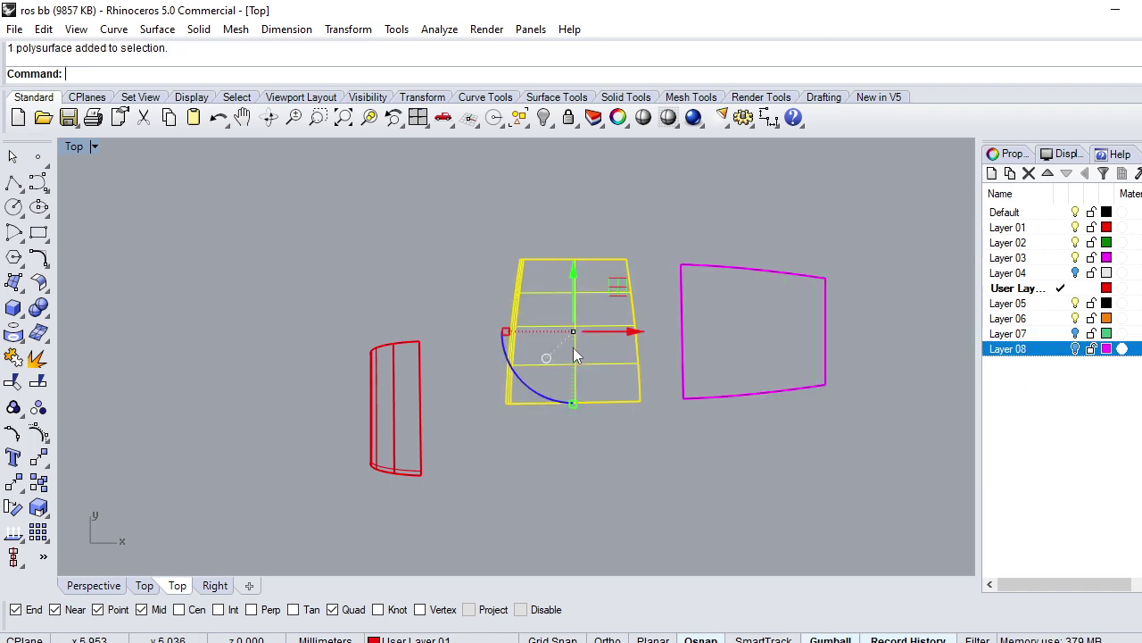
# Step: Rotate the flattened gridded panel upright about its bottom midpoint
pyautogui.write('Right')
pyautogui.press('Return')
pyautogui.write('top')
pyautogui.press('Return')
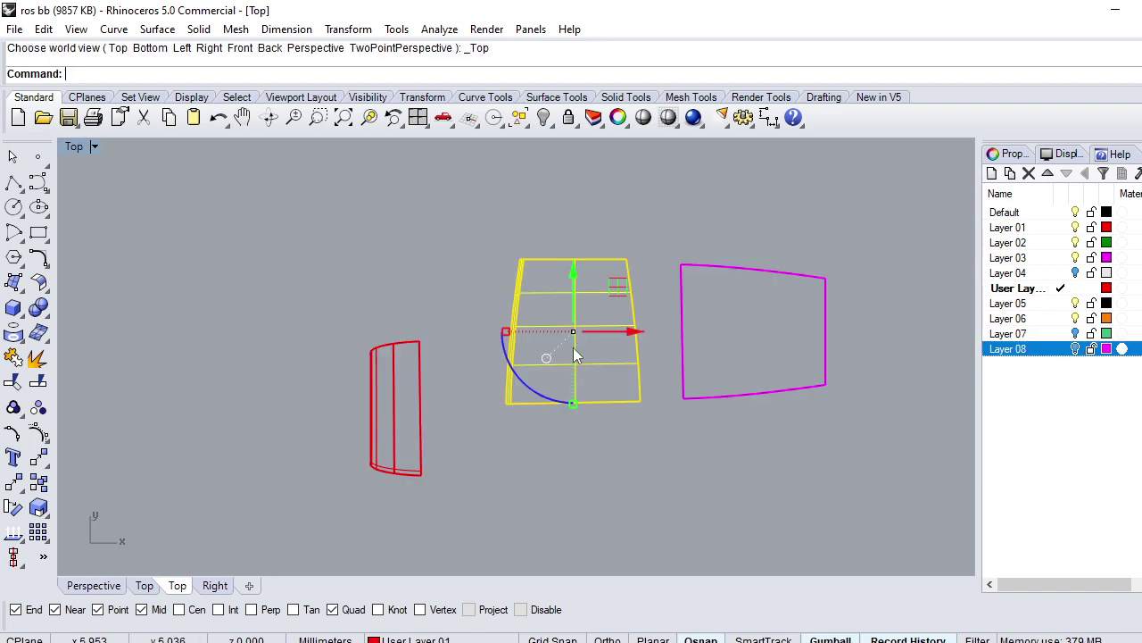
pyautogui.write('ro')
pyautogui.press('Return')
pyautogui.click(575, 401)
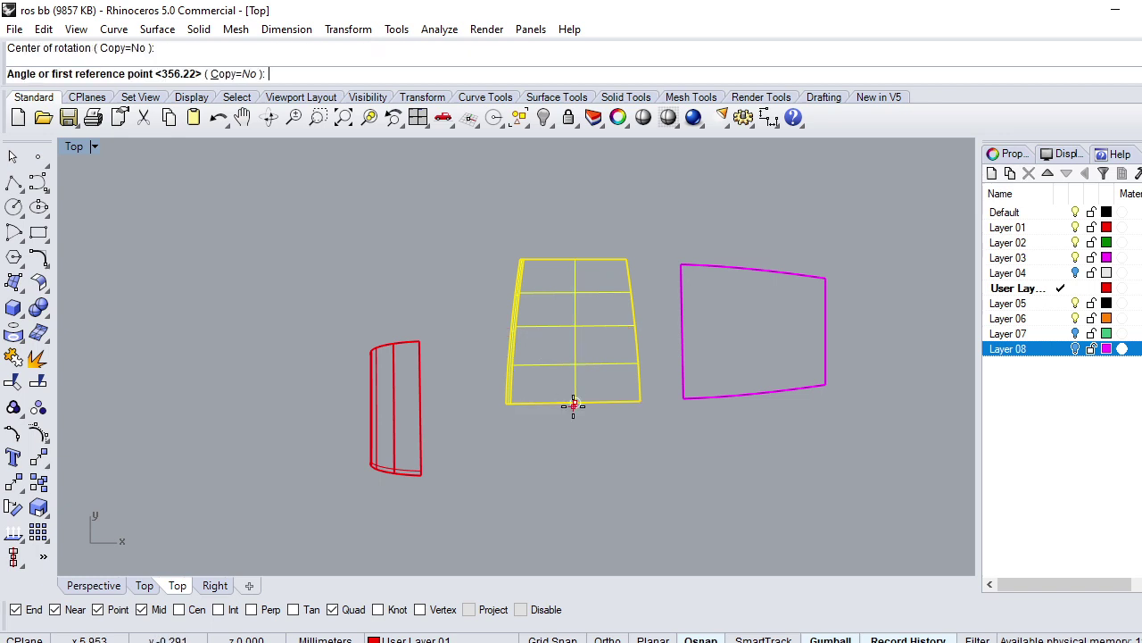
pyautogui.click(579, 234)
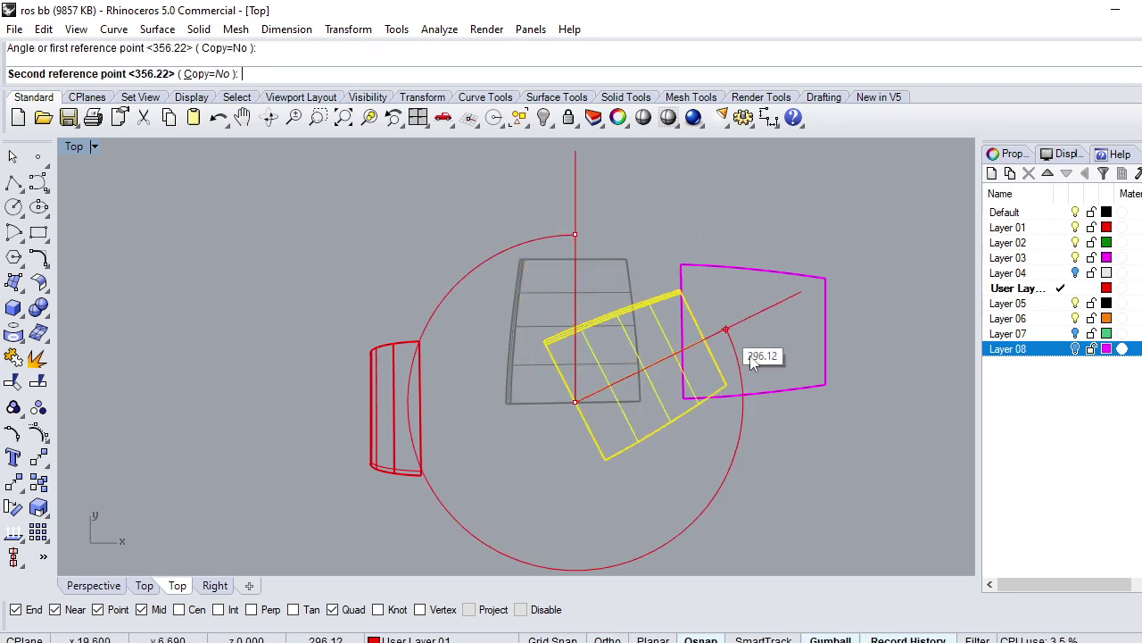
pyautogui.click(781, 477)
# Step: Move the rotated panel onto the magenta surface
pyautogui.write('M')
pyautogui.press('Return')
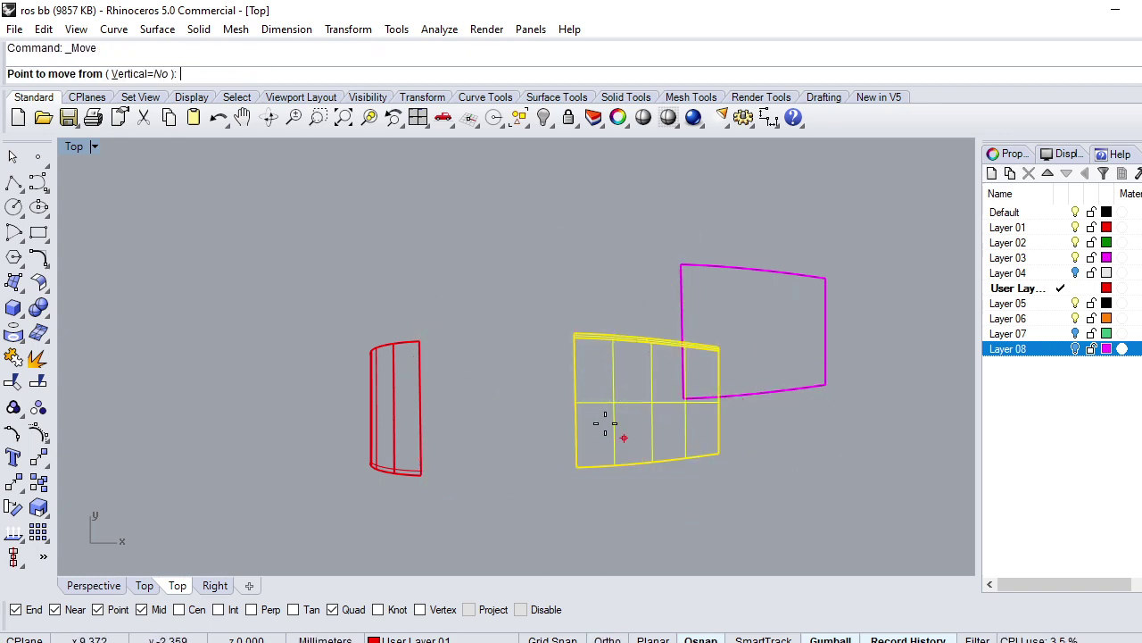
pyautogui.click(575, 401)
pyautogui.click(684, 335)
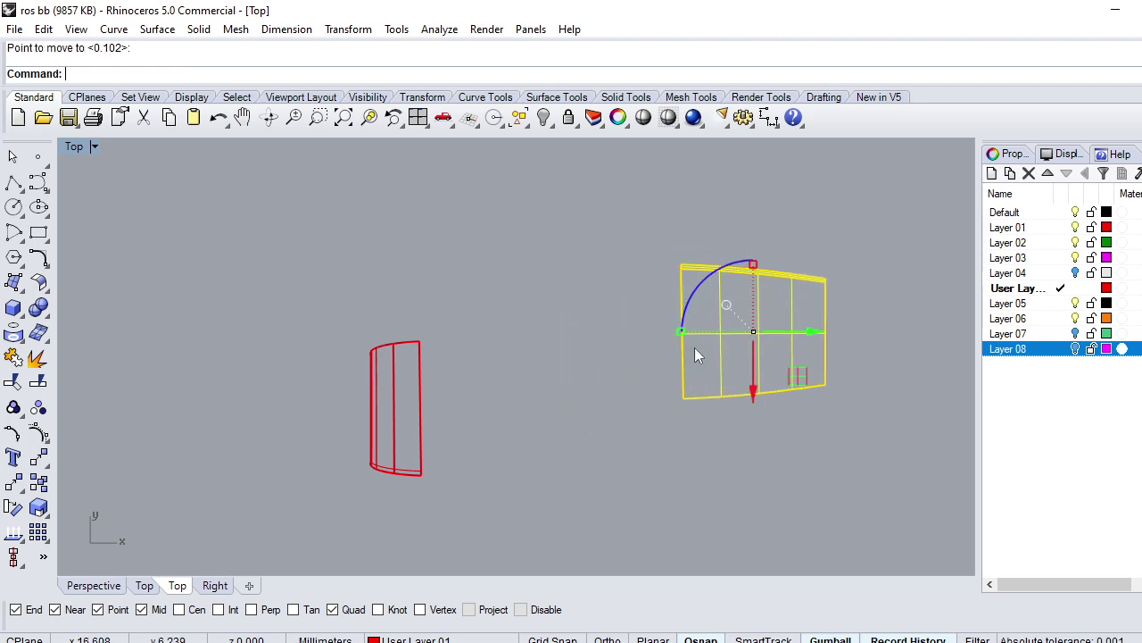
pyautogui.click(764, 453)
# Step: Turn off Show surface isocurve for the panel polysurface
pyautogui.click(732, 398)
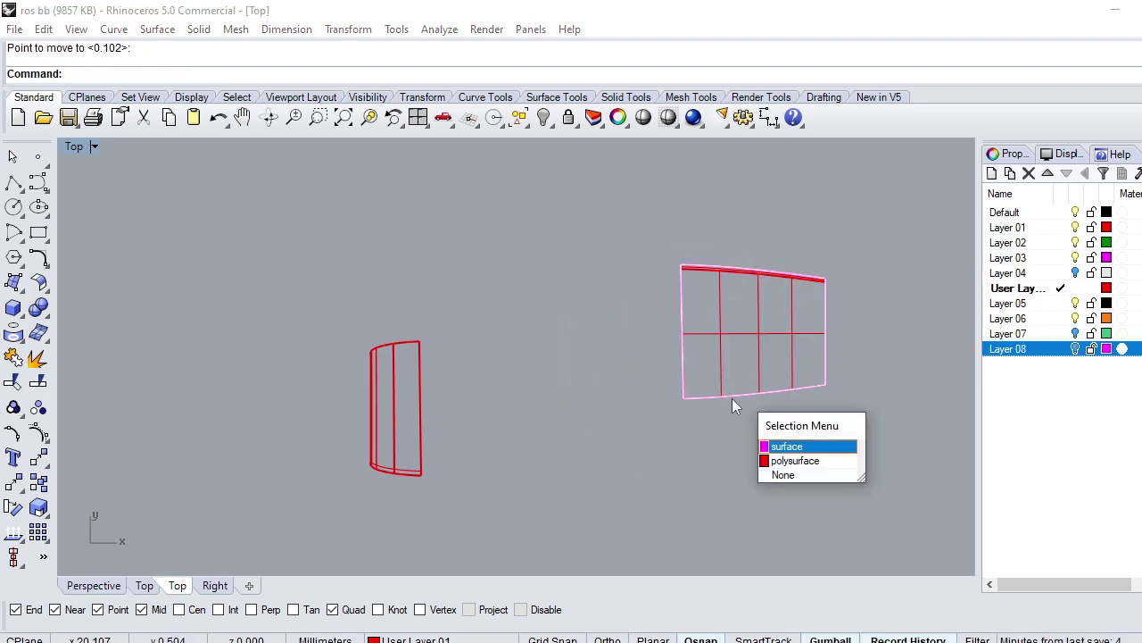
pyautogui.click(731, 399)
pyautogui.click(719, 324)
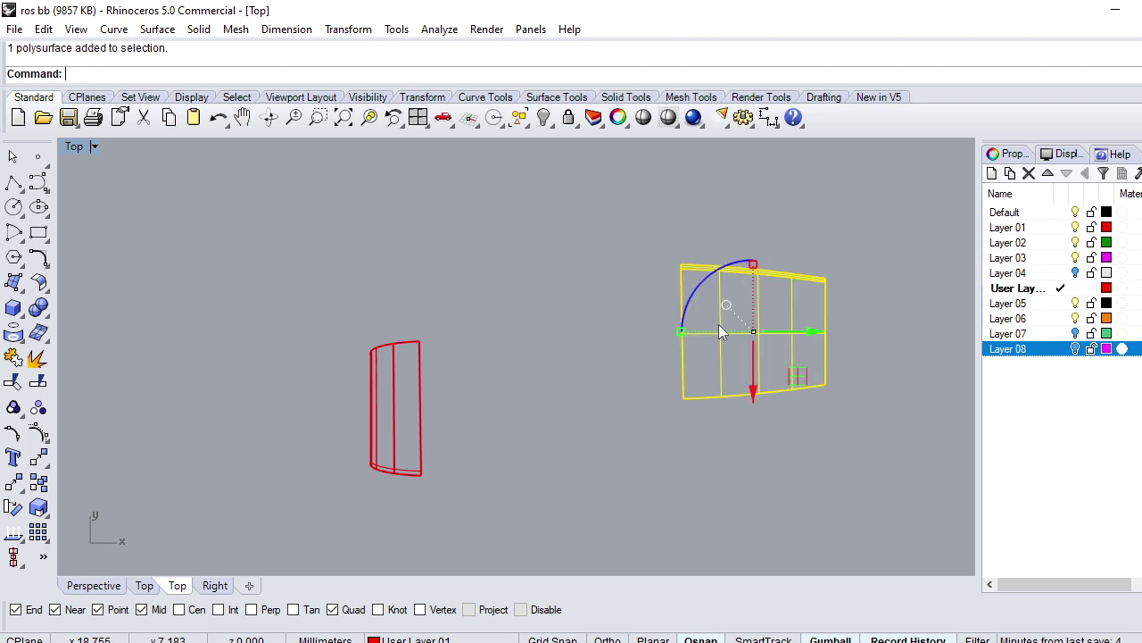
pyautogui.click(618, 117)
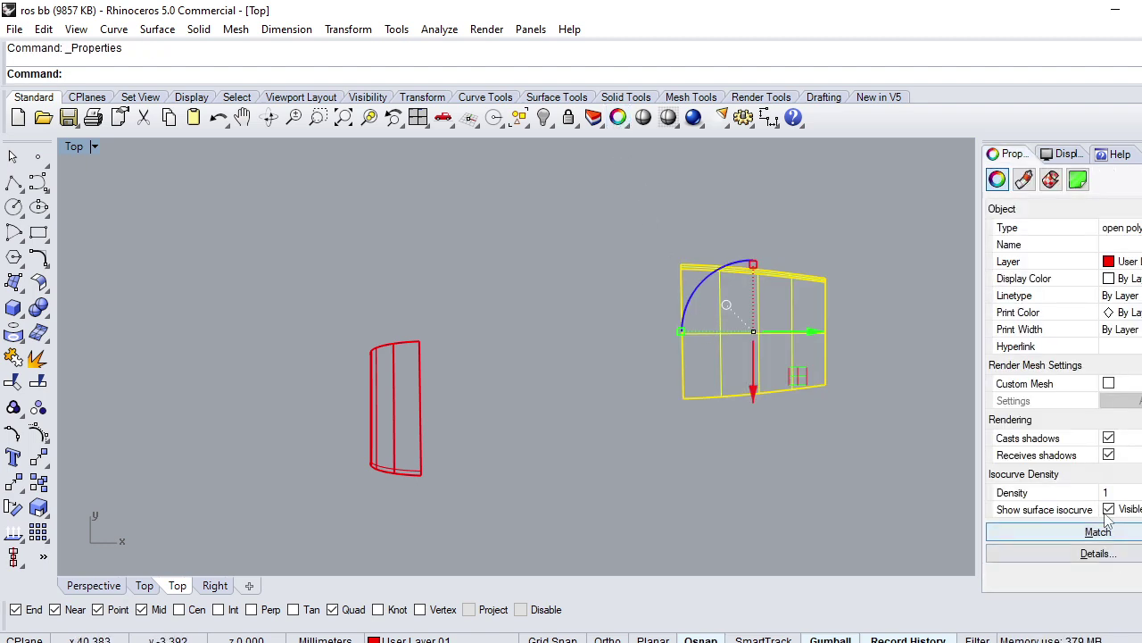
pyautogui.click(879, 531)
# Step: Explode the panel polysurface into two separate surfaces
pyautogui.click(825, 325)
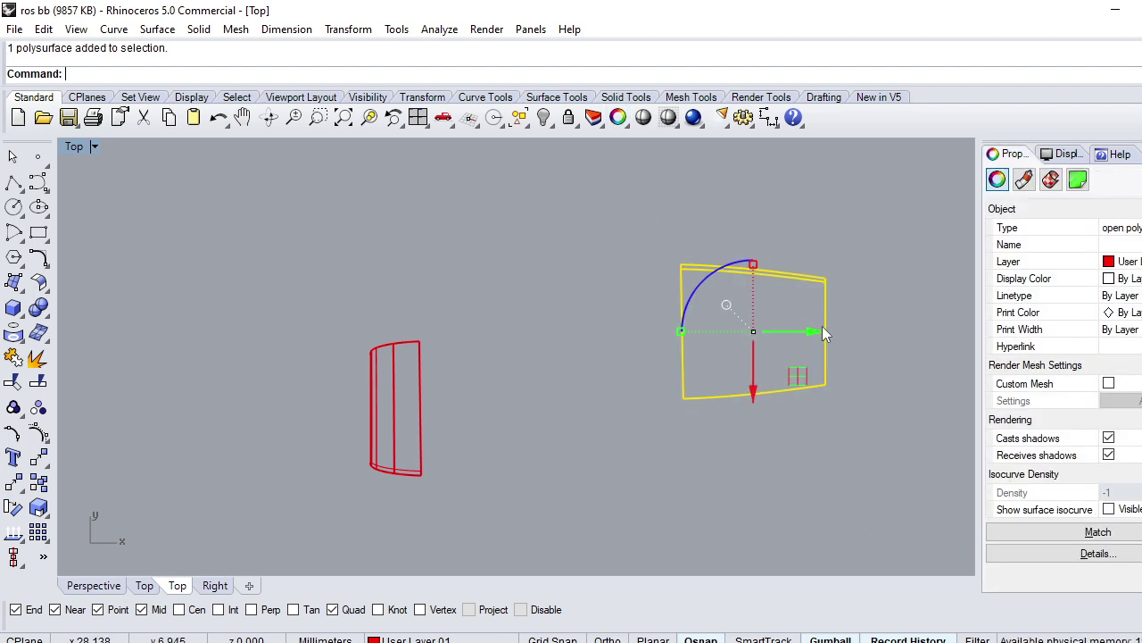
pyautogui.write('Explode')
pyautogui.press('Return')
pyautogui.scroll(2, 784, 268)
pyautogui.press('Escape')
# Step: Try merging the two panel surfaces with MergeSrf
pyautogui.write('M')
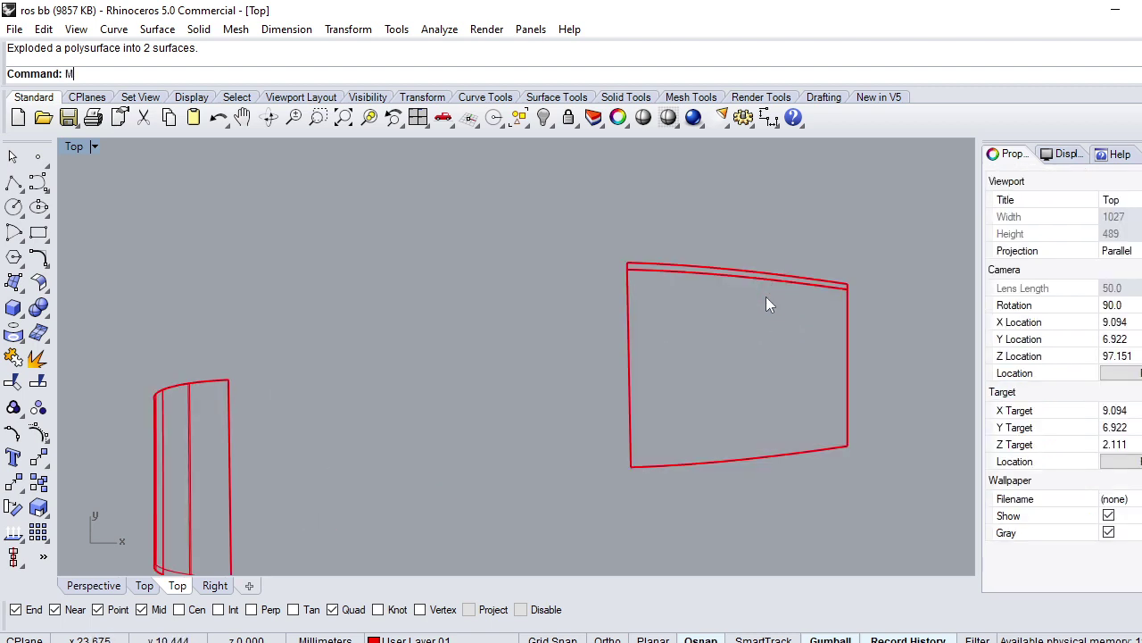
pyautogui.write('e')
pyautogui.press('Return')
pyautogui.click(687, 270)
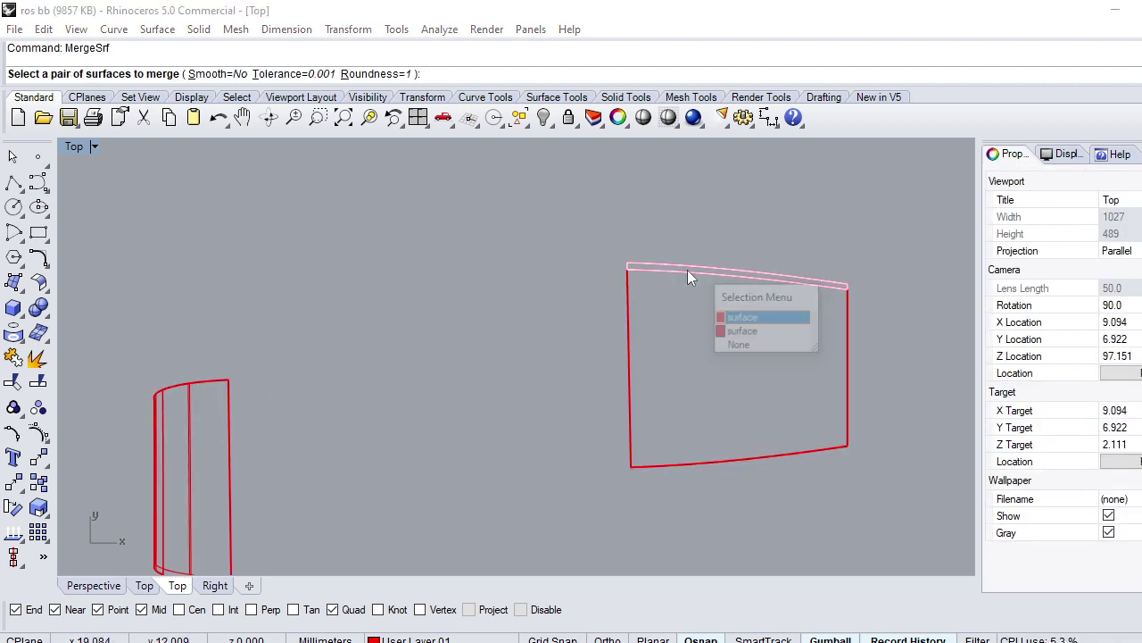
pyautogui.click(747, 318)
pyautogui.click(630, 360)
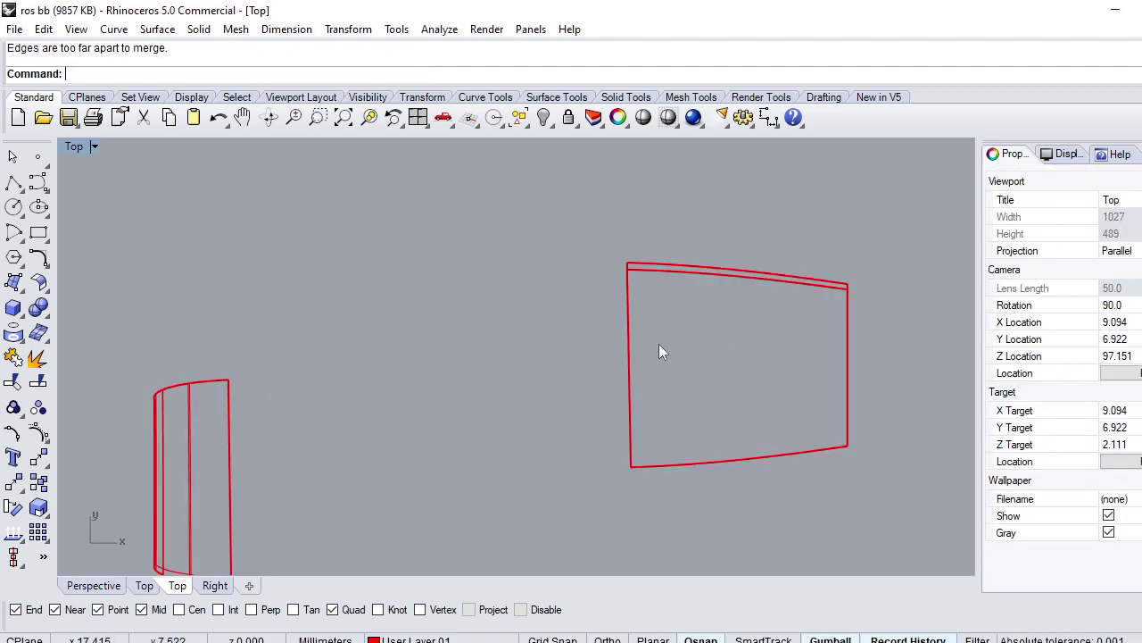
pyautogui.click(649, 279)
pyautogui.click(703, 334)
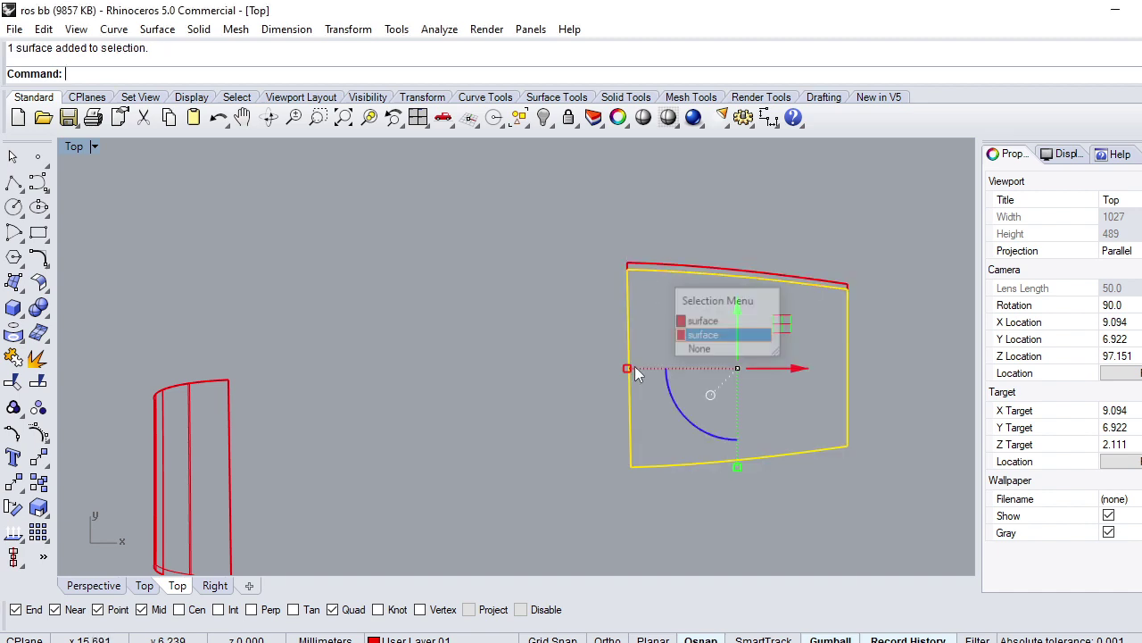
pyautogui.click(661, 329)
# Step: Draw lines along the panel's right and left edges
pyautogui.write('line')
pyautogui.press('Return')
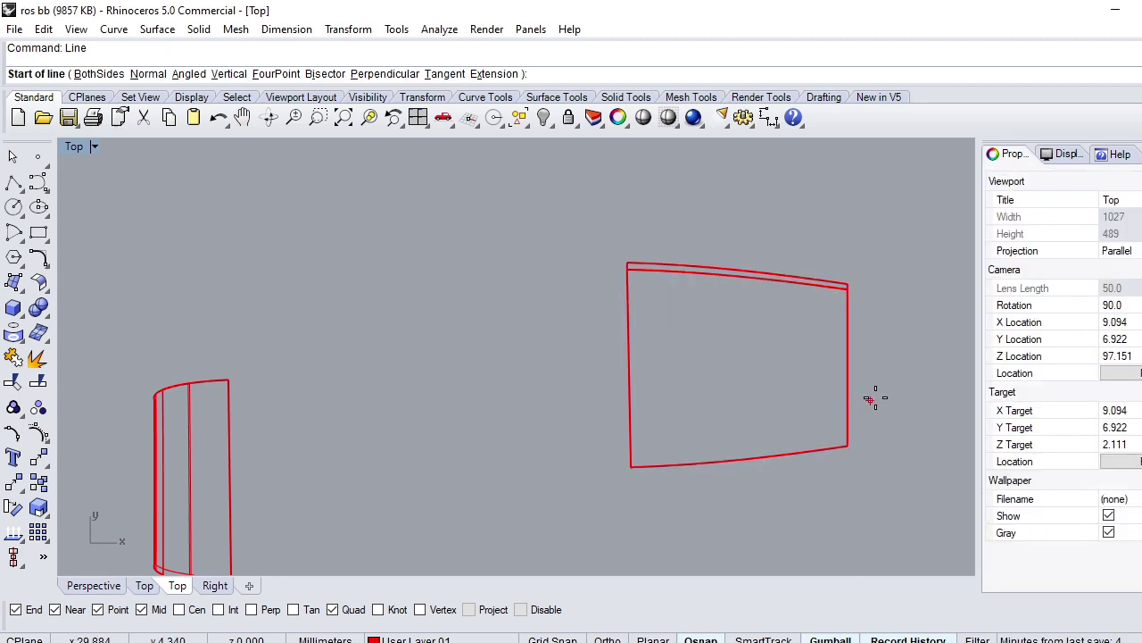
pyautogui.click(849, 287)
pyautogui.click(849, 448)
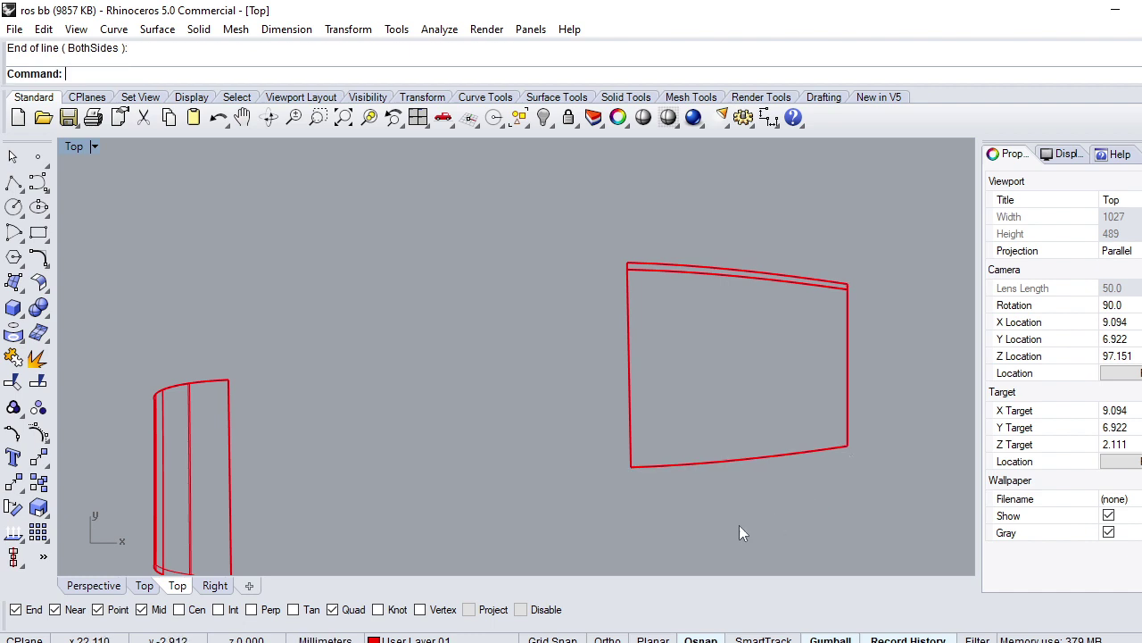
pyautogui.press('Return')
pyautogui.click(628, 265)
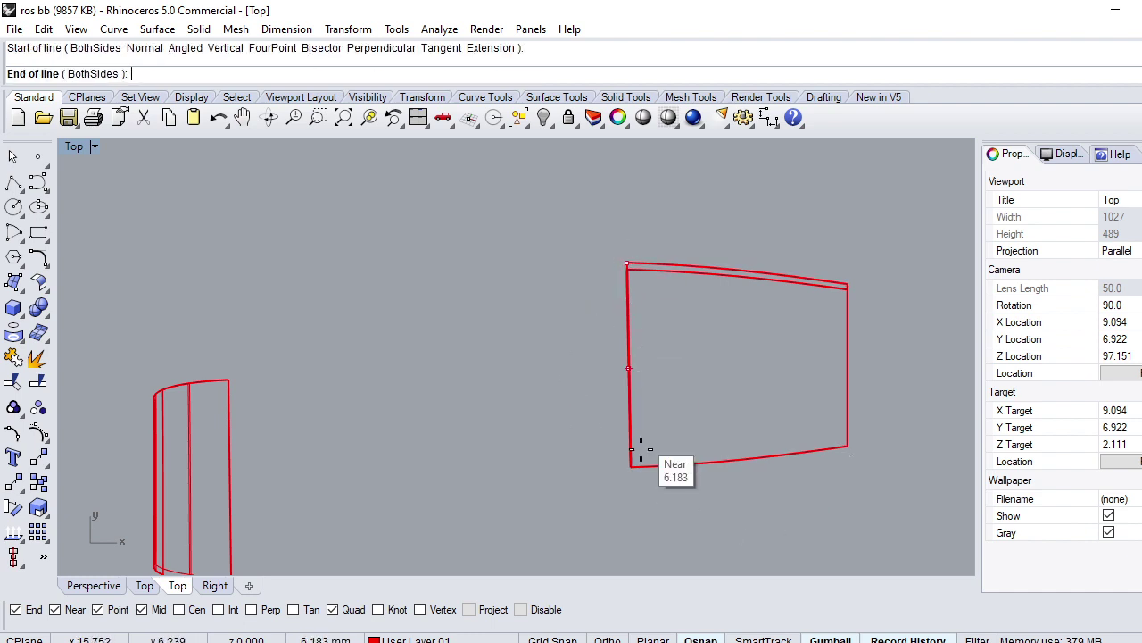
pyautogui.click(651, 496)
# Step: Duplicate the panel's top and bottom edges as curves
pyautogui.write('upEdge')
pyautogui.press('Return')
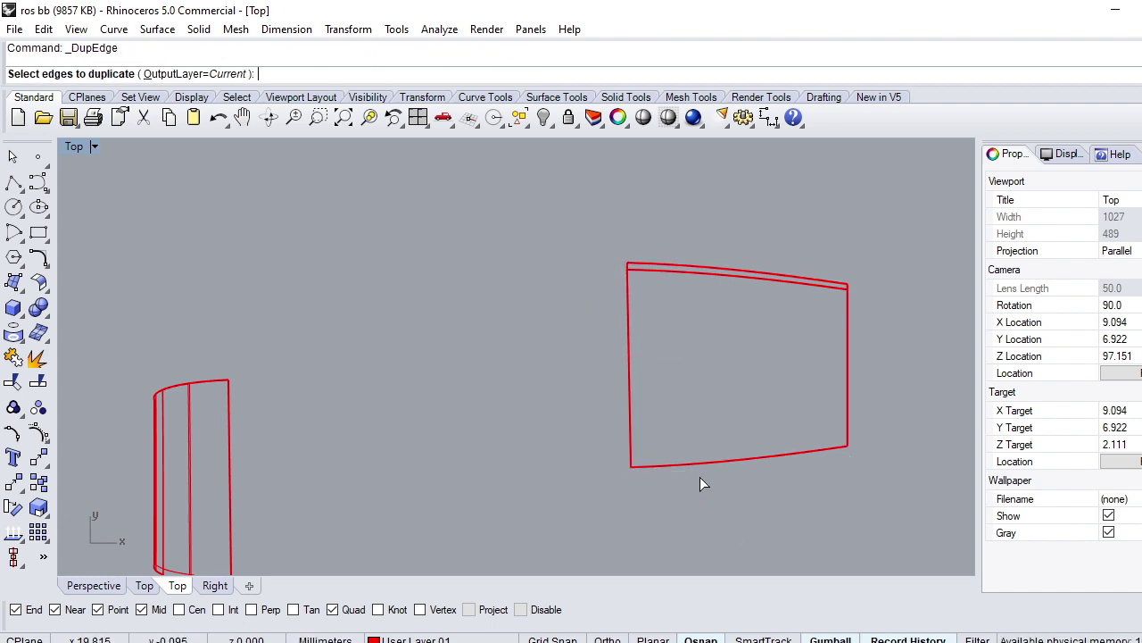
pyautogui.click(702, 450)
pyautogui.click(689, 265)
pyautogui.press('Return')
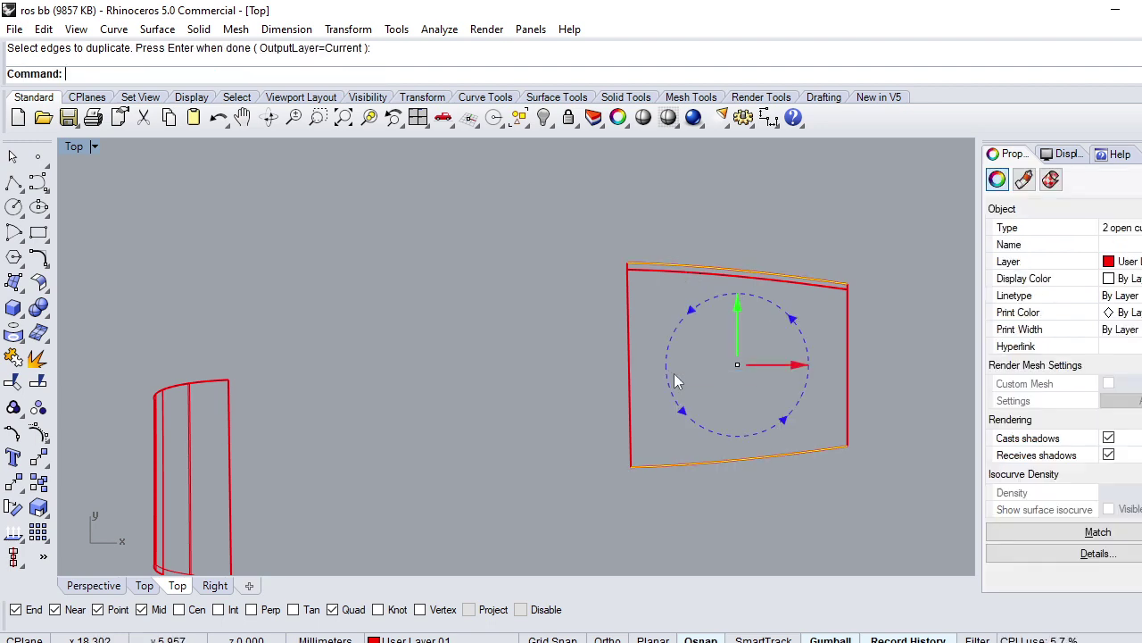
pyautogui.press('Escape')
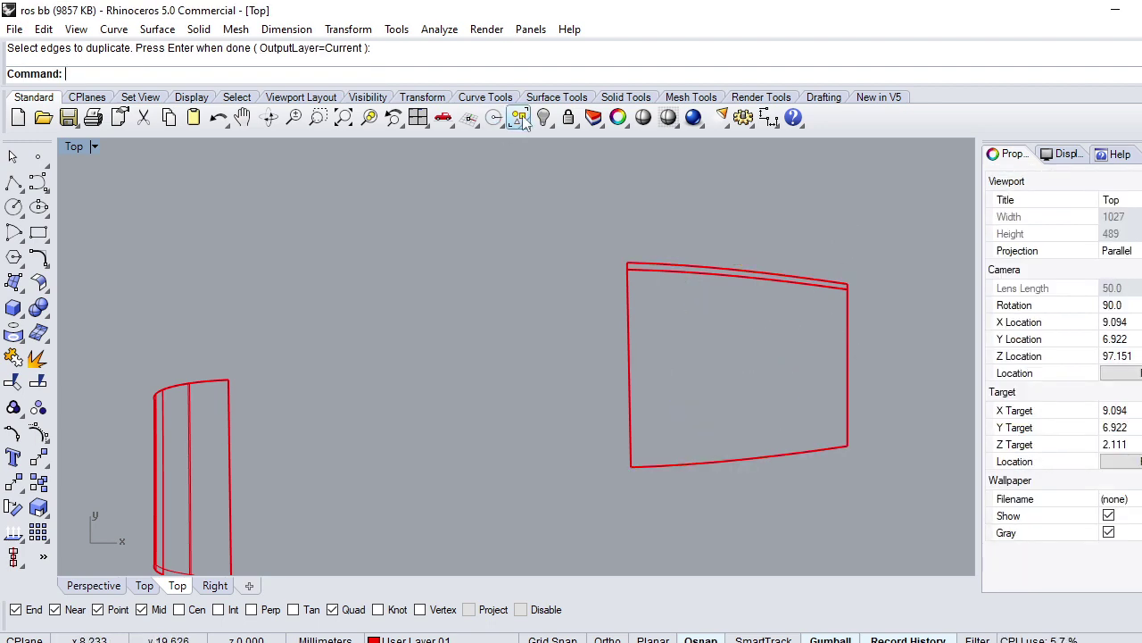
# Step: Sweep2 the edge curves into a single two-rail swept surface
pyautogui.click(521, 119)
pyautogui.click(618, 223)
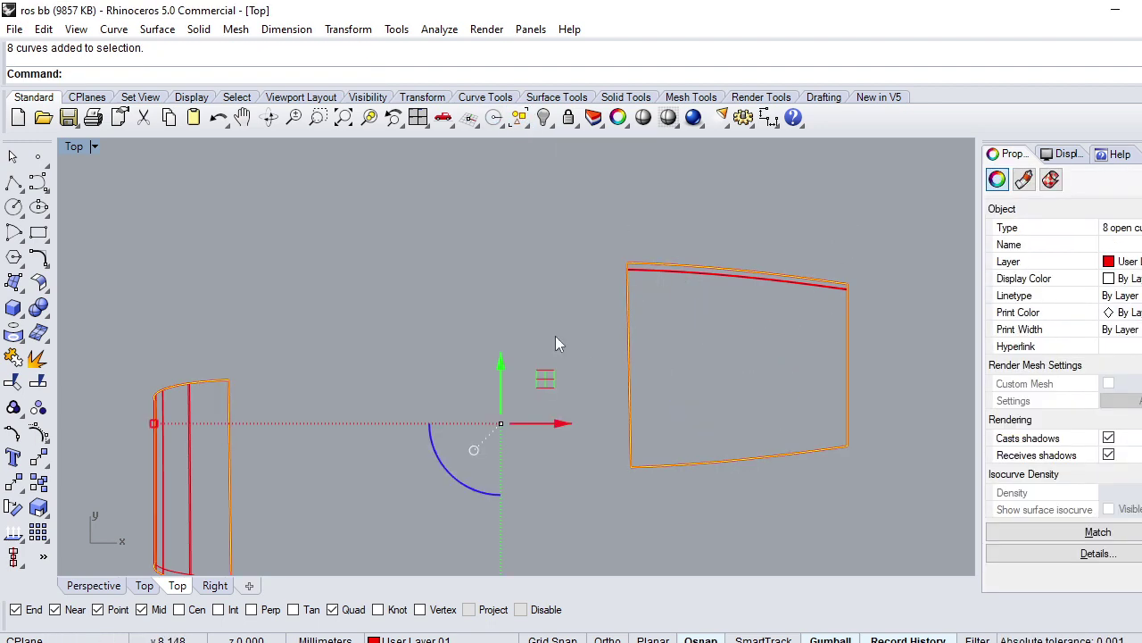
pyautogui.scroll(-3, 403, 239)
pyautogui.keyDown('ctrl'); pyautogui.moveTo(229, 453); pyautogui.dragTo(228, 452); pyautogui.keyUp('ctrl')
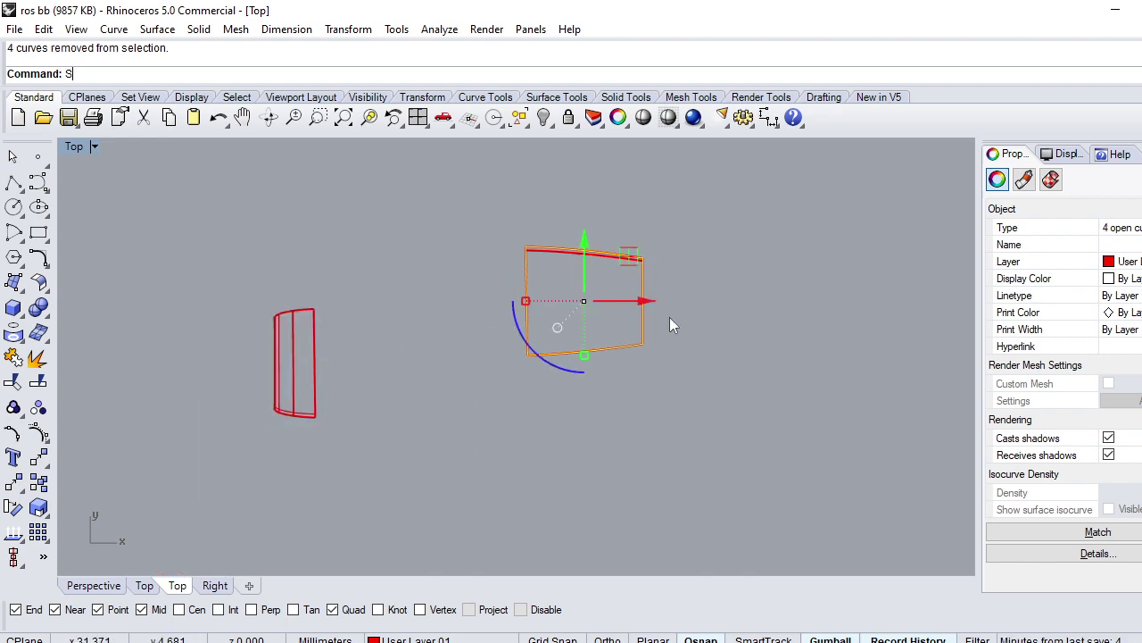
pyautogui.write('sweep2')
pyautogui.press('Return')
pyautogui.click(533, 466)
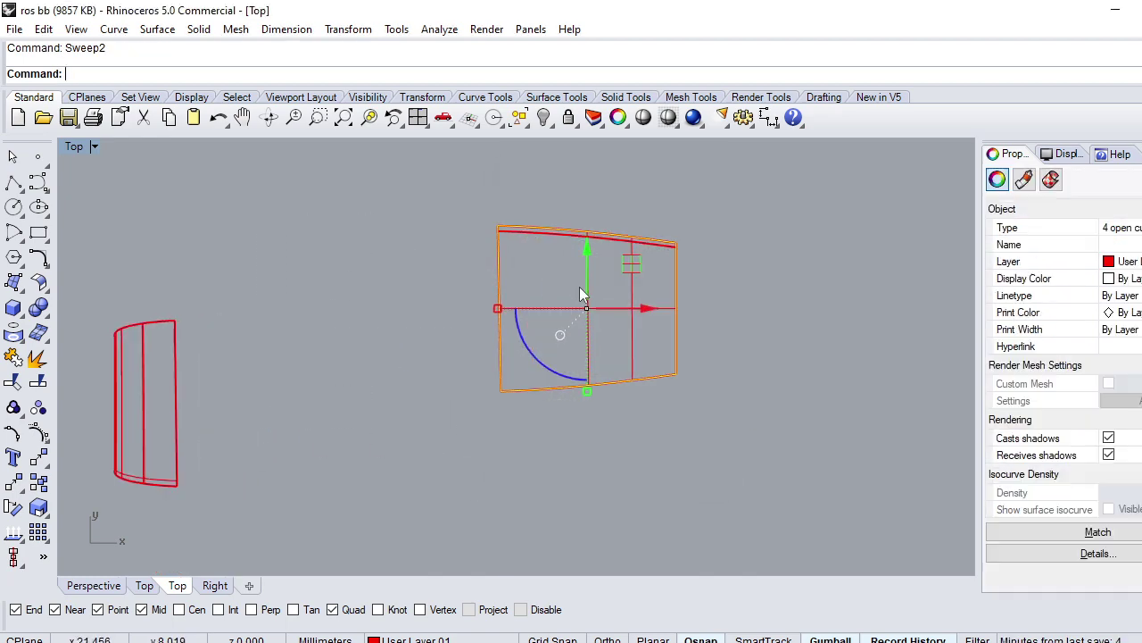
# Step: Lock the swept surface, delete leftover curves and pieces, unlock, and view in Perspective
pyautogui.click(583, 294)
pyautogui.hotkey('ctrl', 'l')
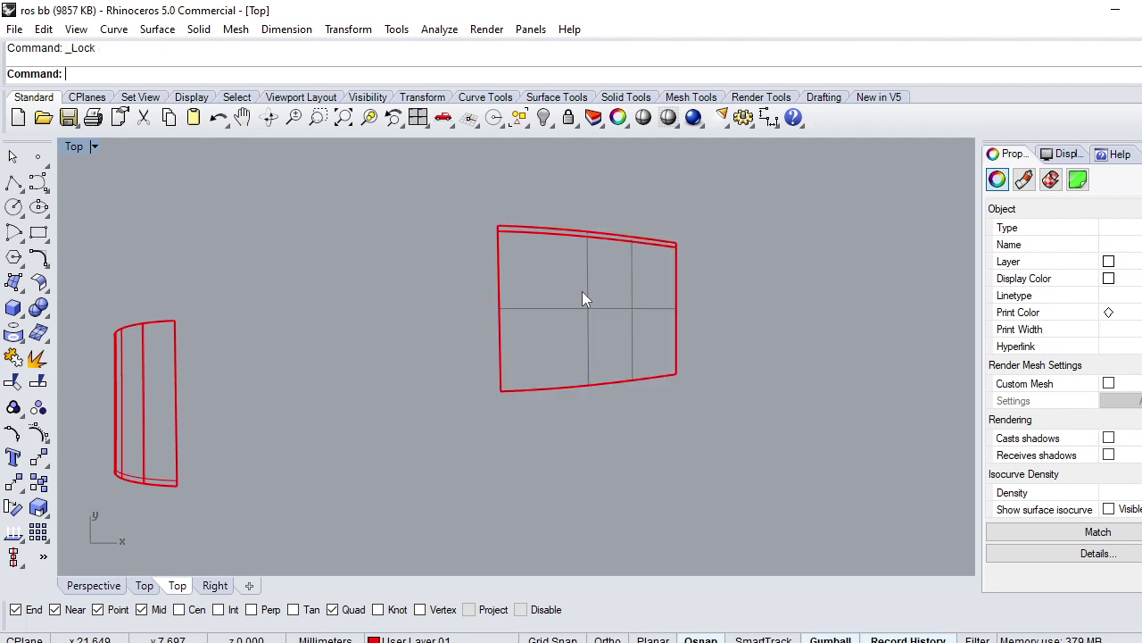
pyautogui.moveTo(805, 161); pyautogui.dragTo(430, 459)
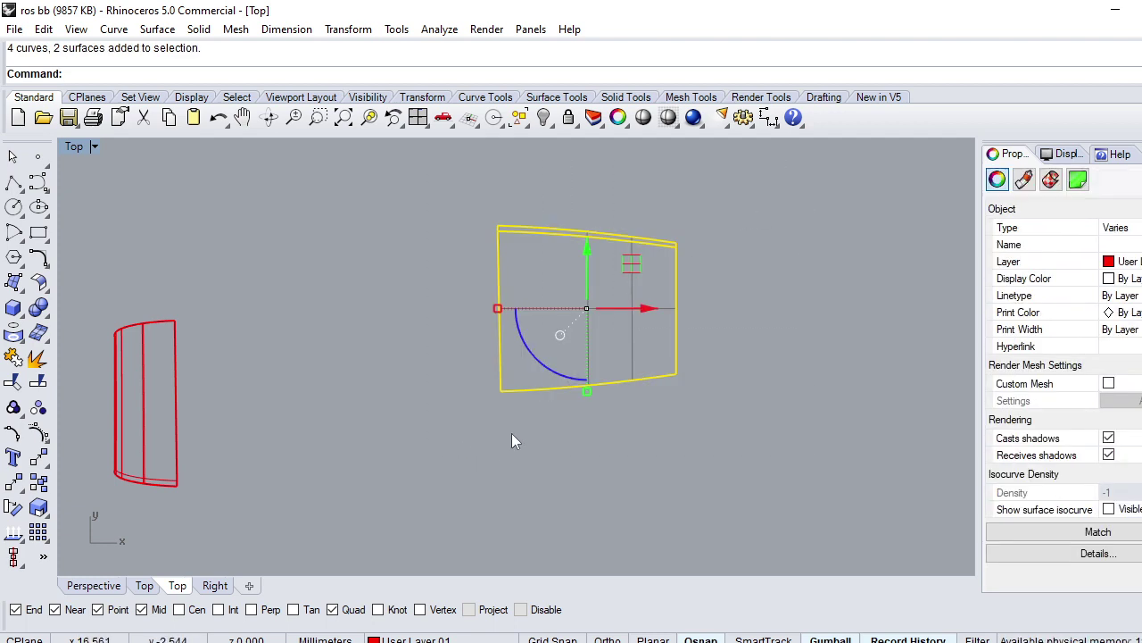
pyautogui.press('Delete')
pyautogui.scroll(-2, 667, 409)
pyautogui.write('Unlock')
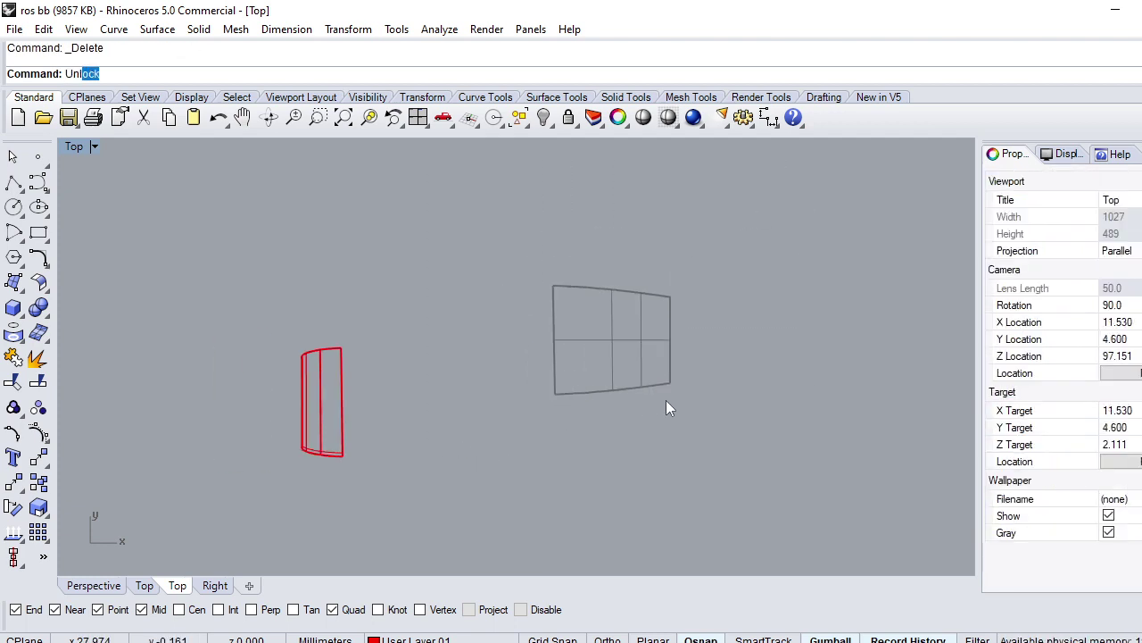
pyautogui.press('Return')
pyautogui.write('P')
pyautogui.press('Return')
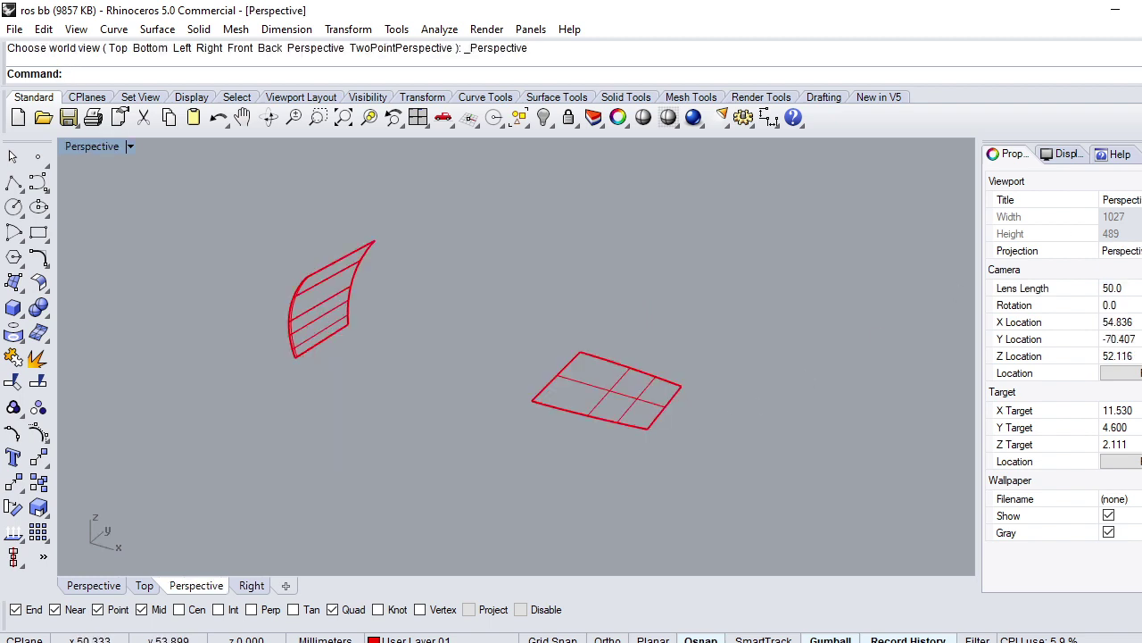
# Step: Turn on Layer 08 and select all of its objects
pyautogui.click(1076, 348)
pyautogui.scroll(2, 785, 407)
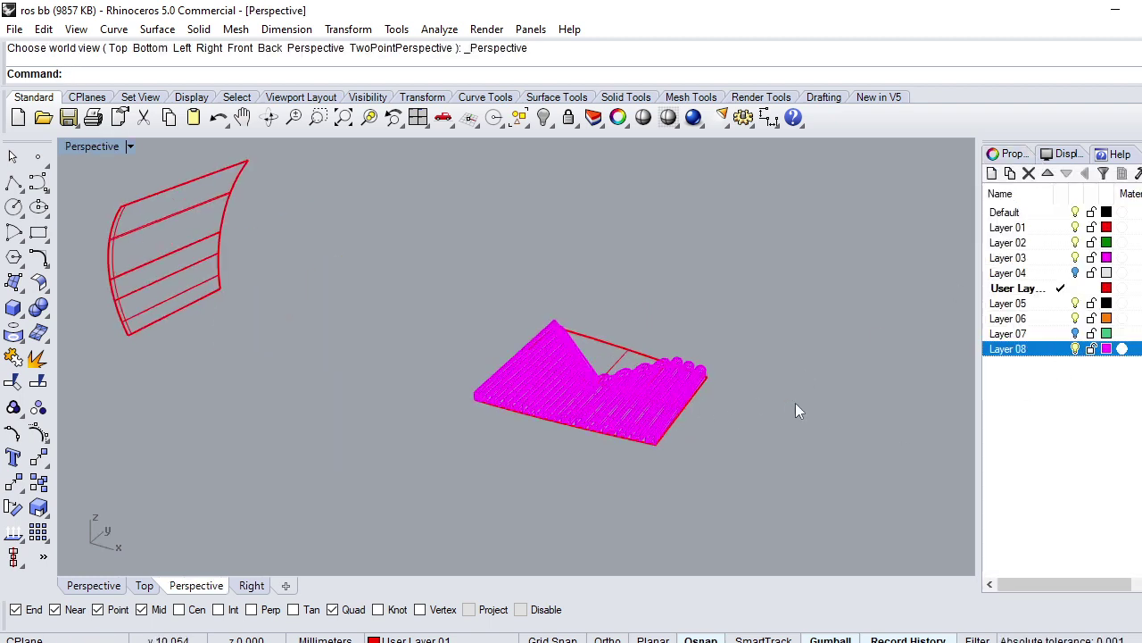
pyautogui.rightClick(1014, 357)
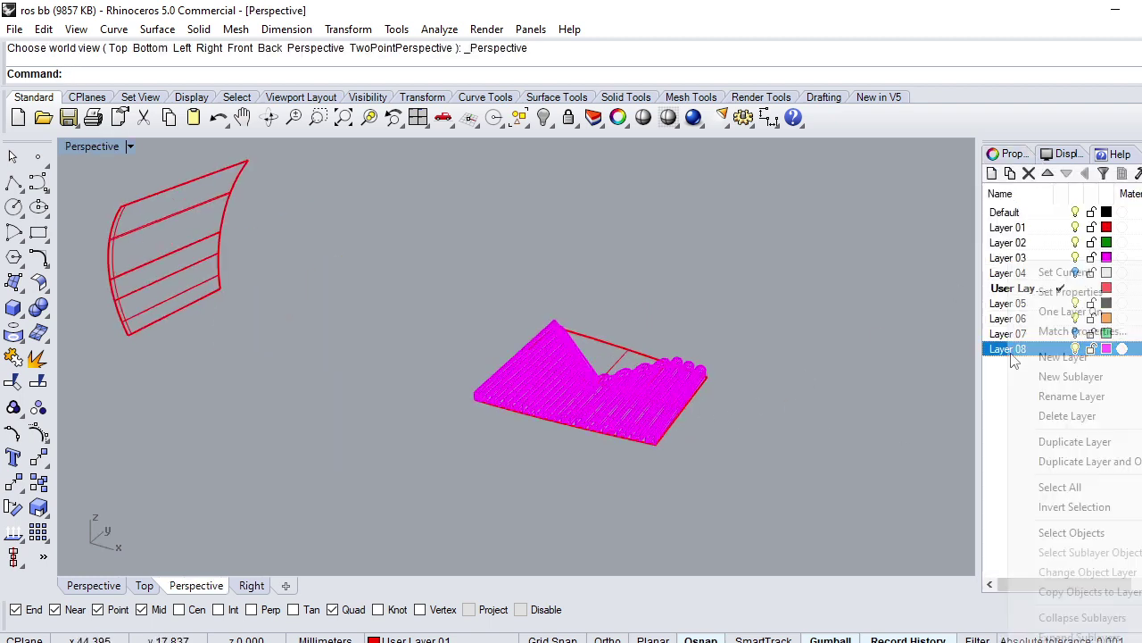
pyautogui.click(1071, 532)
# Step: Flow the fluted panel along the curved shank surface, then undo the result
pyautogui.click(348, 28)
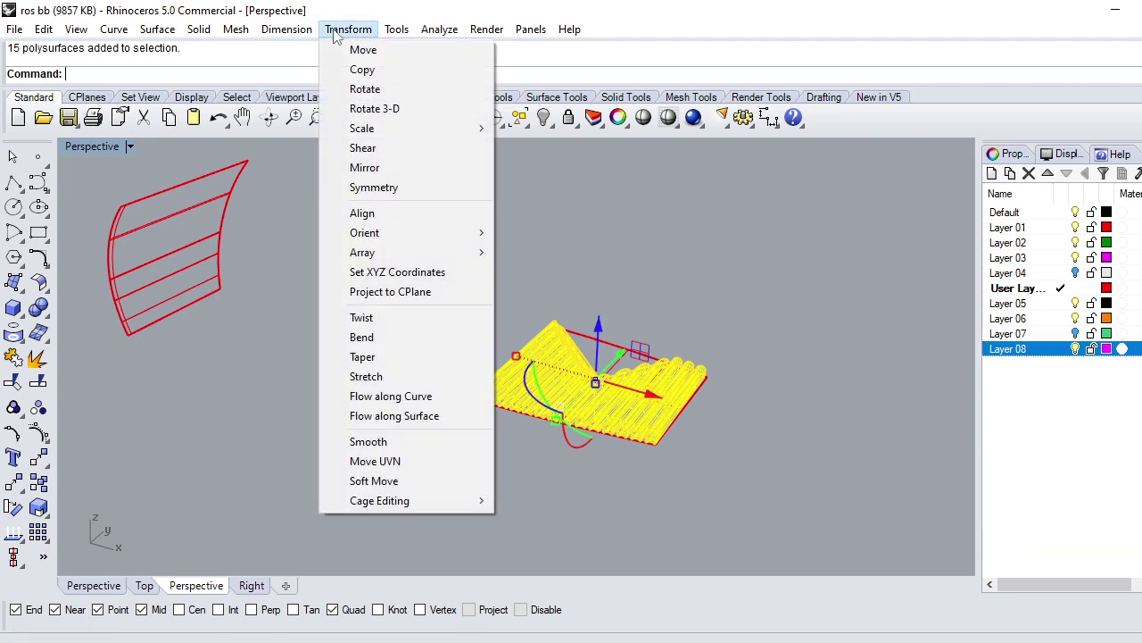
pyautogui.click(418, 419)
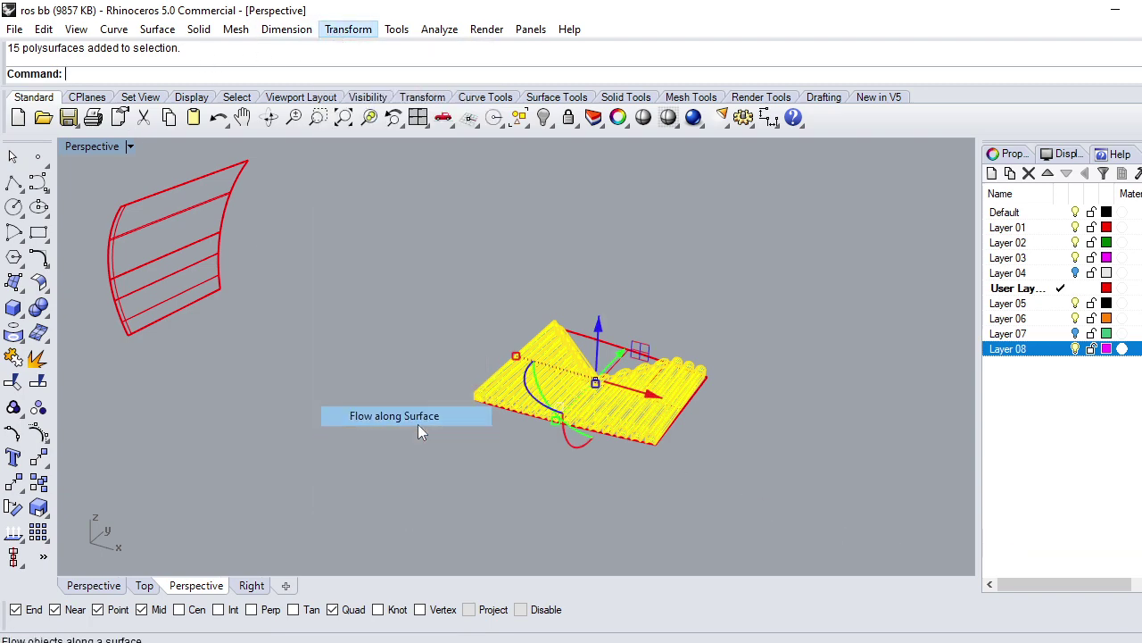
pyautogui.scroll(3, 667, 441)
pyautogui.scroll(2, 641, 447)
pyautogui.click(712, 422)
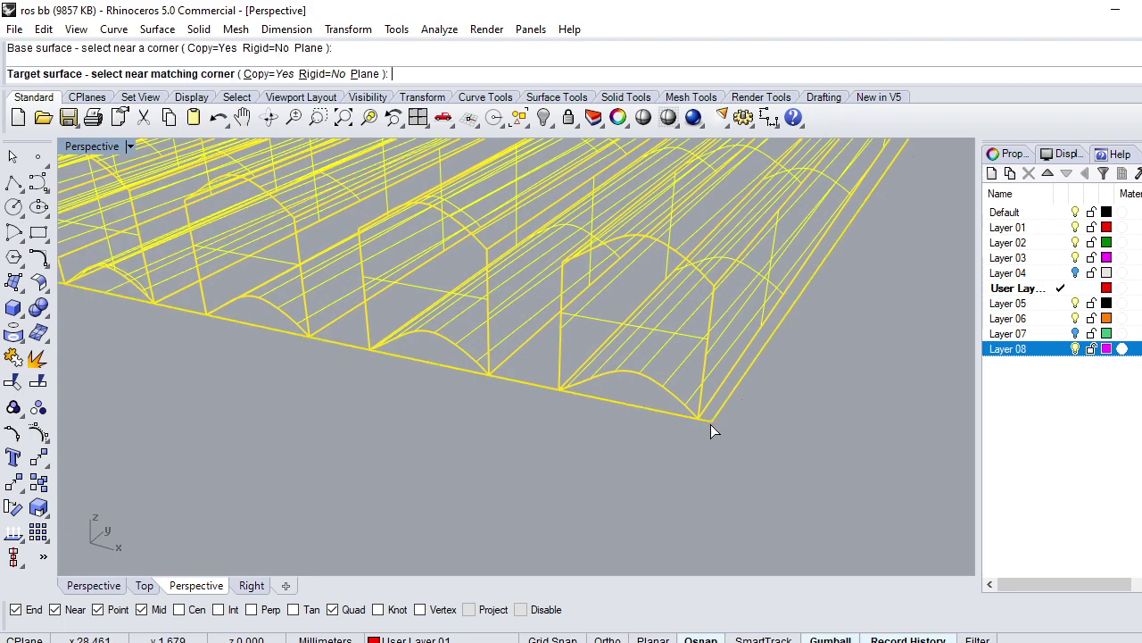
pyautogui.scroll(-5, 688, 435)
pyautogui.scroll(-5, 571, 444)
pyautogui.scroll(3, 478, 446)
pyautogui.moveTo(478, 446); pyautogui.dragTo(492, 466, button='right')
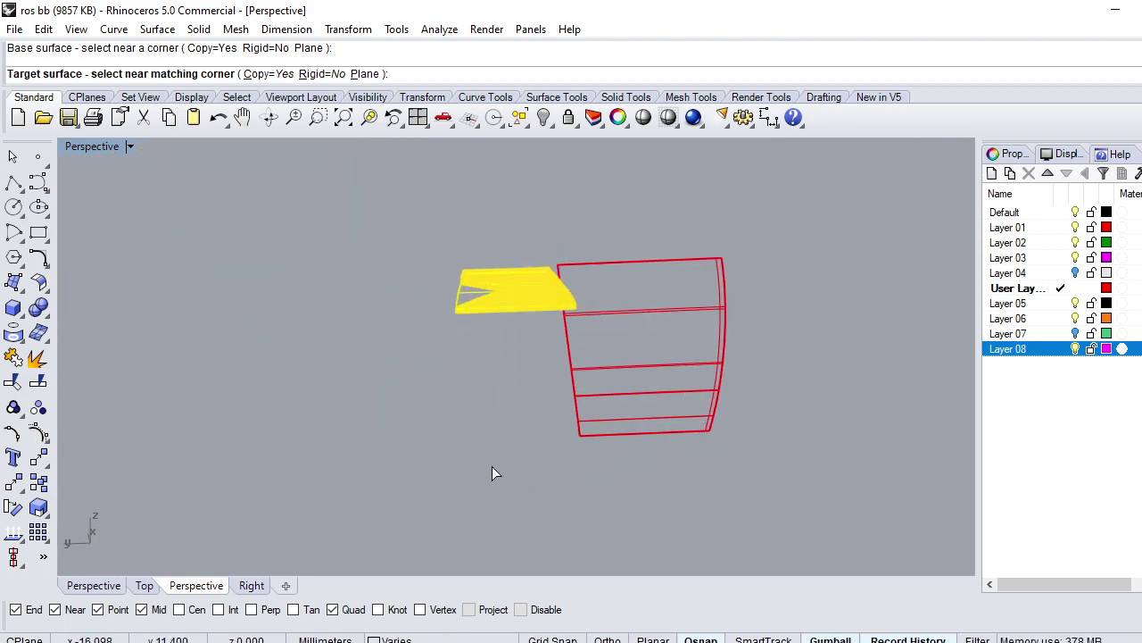
pyautogui.click(578, 438)
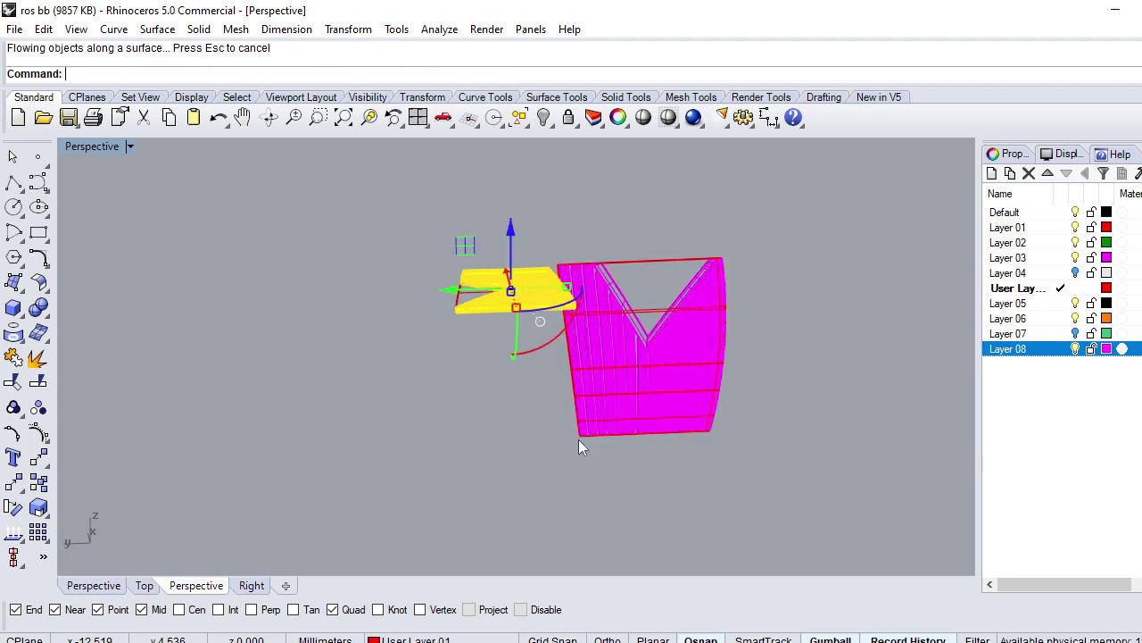
pyautogui.hotkey('ctrl', 'z')
# Step: Retry FlowAlongSrf with new base and target corners, inspect, and undo it
pyautogui.press('Return')
pyautogui.moveTo(548, 352)
pyautogui.mouseDown(button='right')
pyautogui.moveTo(558, 336)
pyautogui.moveTo(437, 369)
pyautogui.moveTo(789, 458)
pyautogui.mouseUp(button='right')
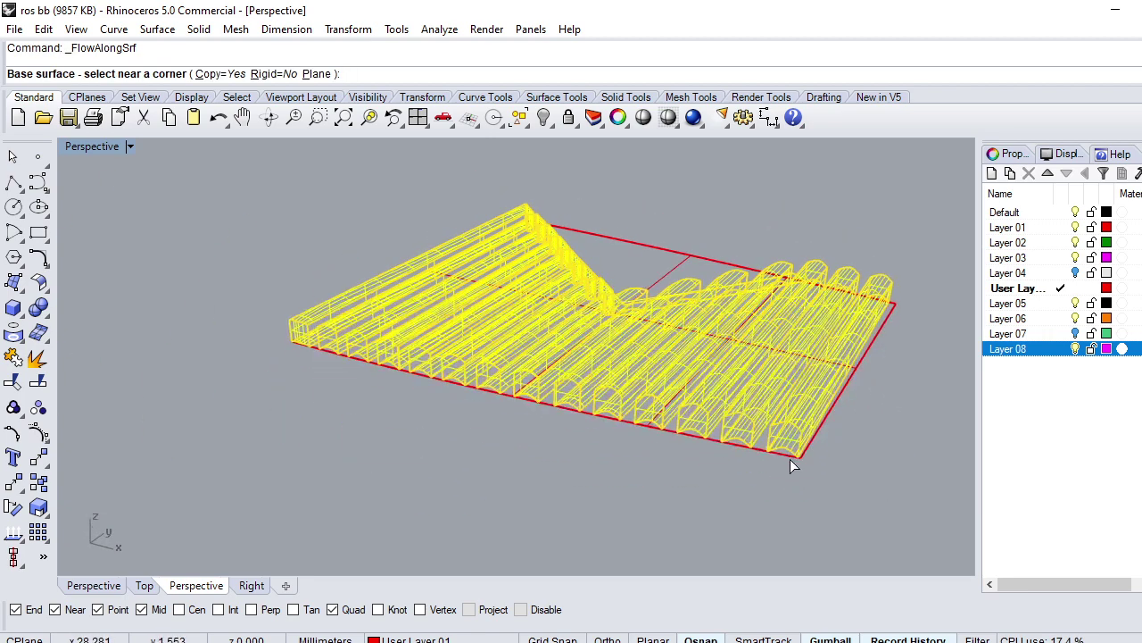
pyautogui.click(803, 462)
pyautogui.scroll(-5, 881, 432)
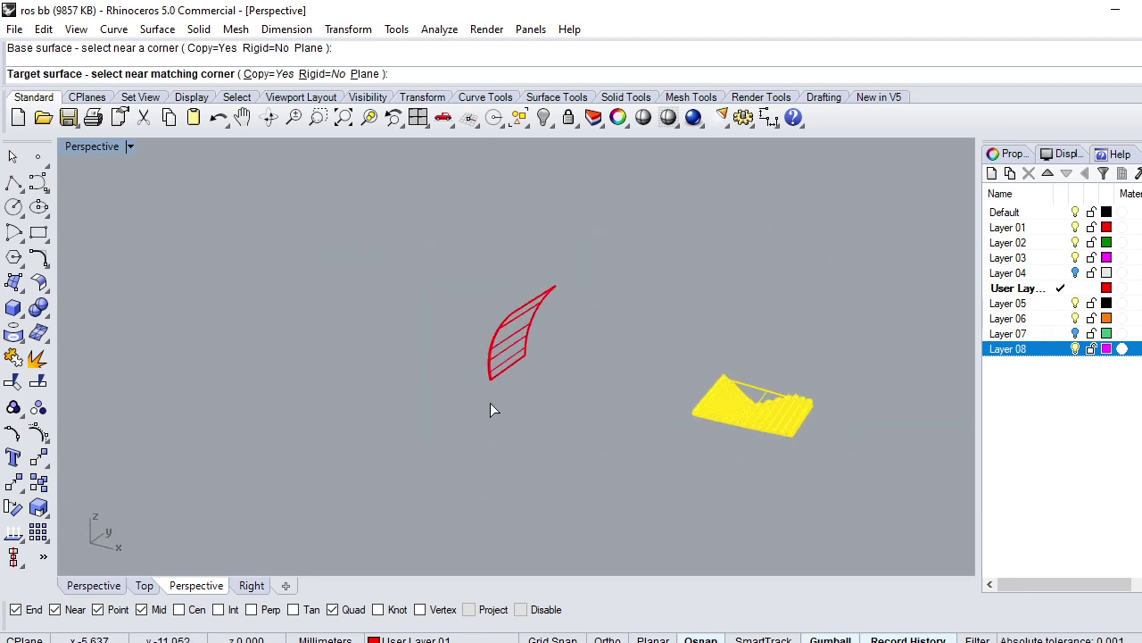
pyautogui.moveTo(490, 410); pyautogui.dragTo(746, 401, button='right')
pyautogui.scroll(3, 494, 377)
pyautogui.scroll(2, 507, 369)
pyautogui.click(505, 370)
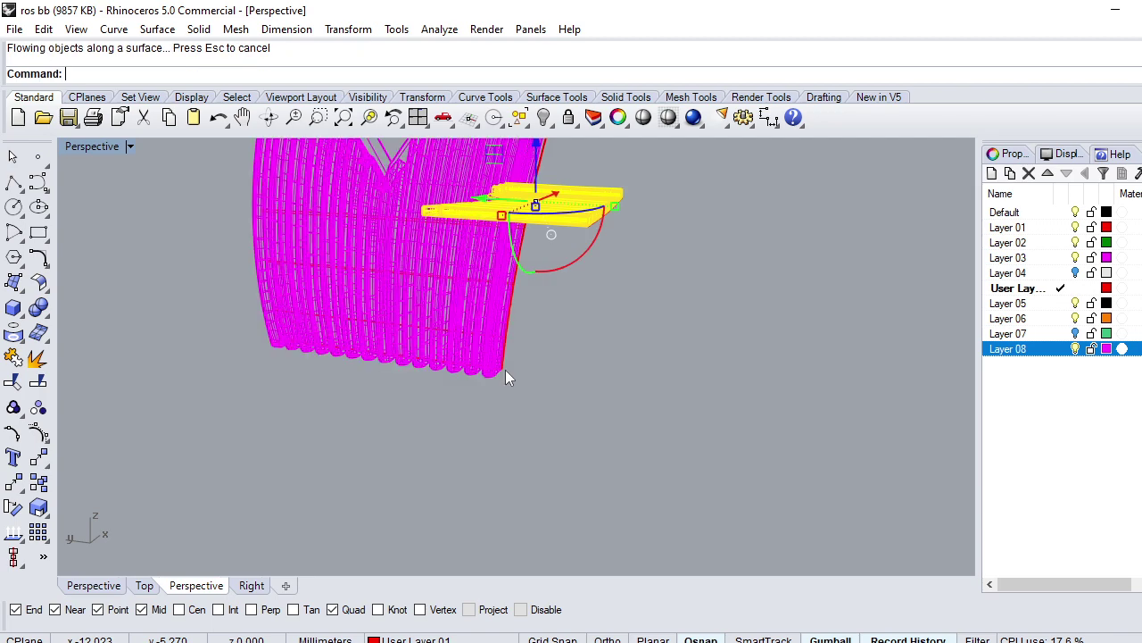
pyautogui.scroll(-5, 565, 326)
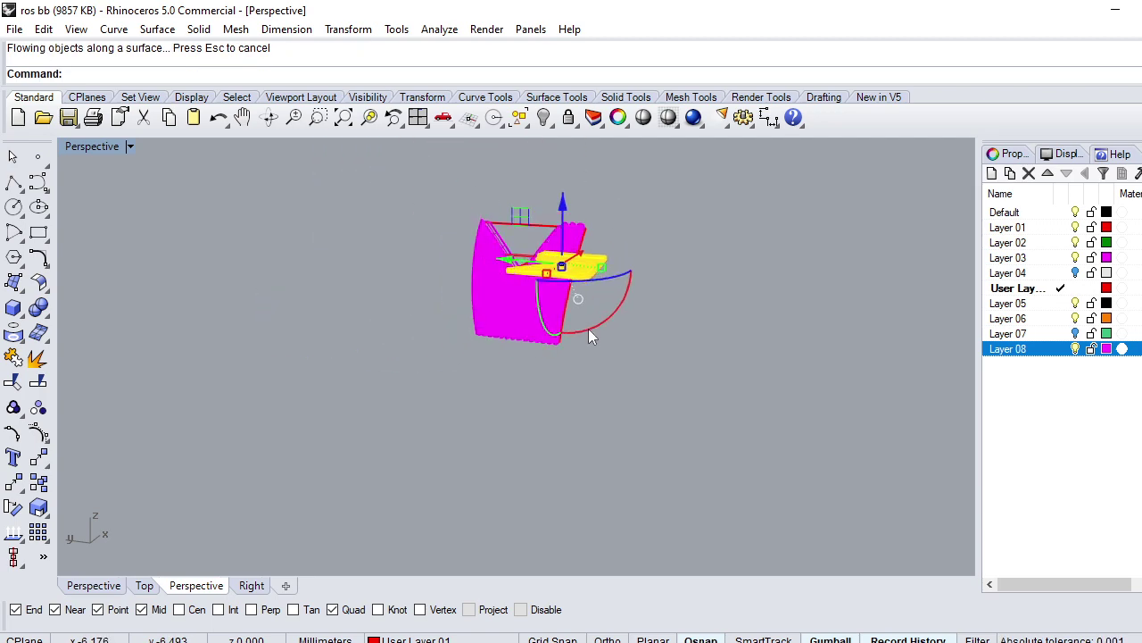
pyautogui.moveTo(566, 327)
pyautogui.mouseDown(button='right')
pyautogui.moveTo(571, 252)
pyautogui.moveTo(455, 333)
pyautogui.moveTo(472, 315)
pyautogui.moveTo(702, 259)
pyautogui.moveTo(907, 407)
pyautogui.mouseUp(button='right')
pyautogui.hotkey('ctrl', 'z')
# Step: Flow the panel a third time from flat base to curved target, then undo it
pyautogui.press('Return')
pyautogui.scroll(3, 908, 400)
pyautogui.scroll(2, 919, 440)
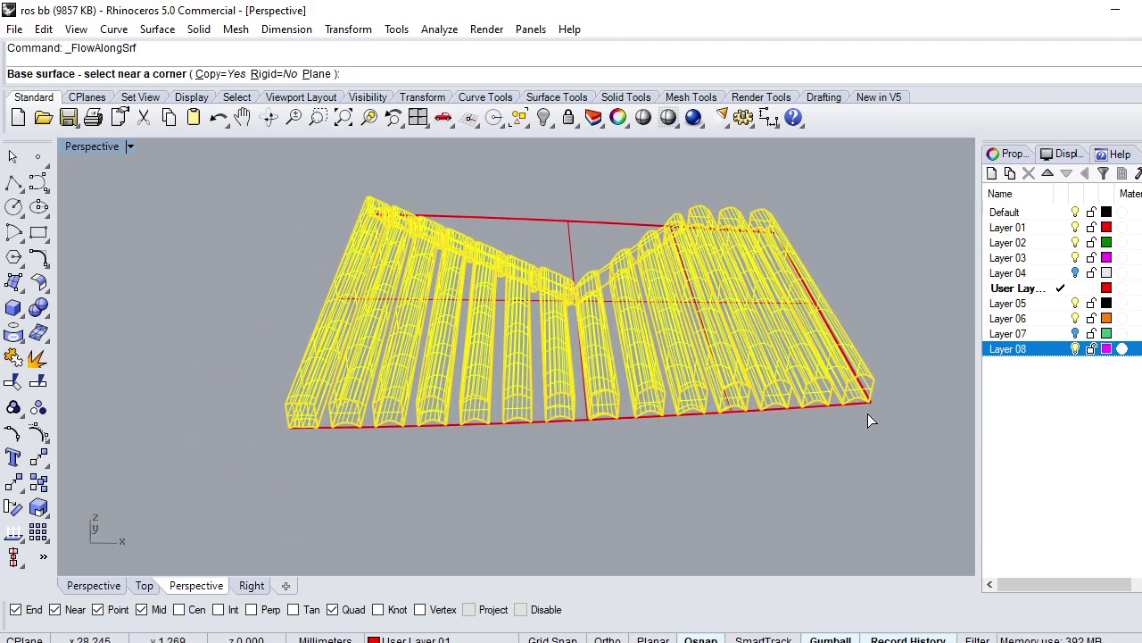
pyautogui.scroll(2, 868, 413)
pyautogui.scroll(-3, 869, 405)
pyautogui.moveTo(861, 408)
pyautogui.mouseDown(button='right')
pyautogui.moveTo(637, 375)
pyautogui.moveTo(580, 295)
pyautogui.moveTo(805, 489)
pyautogui.mouseUp(button='right')
pyautogui.scroll(3, 801, 486)
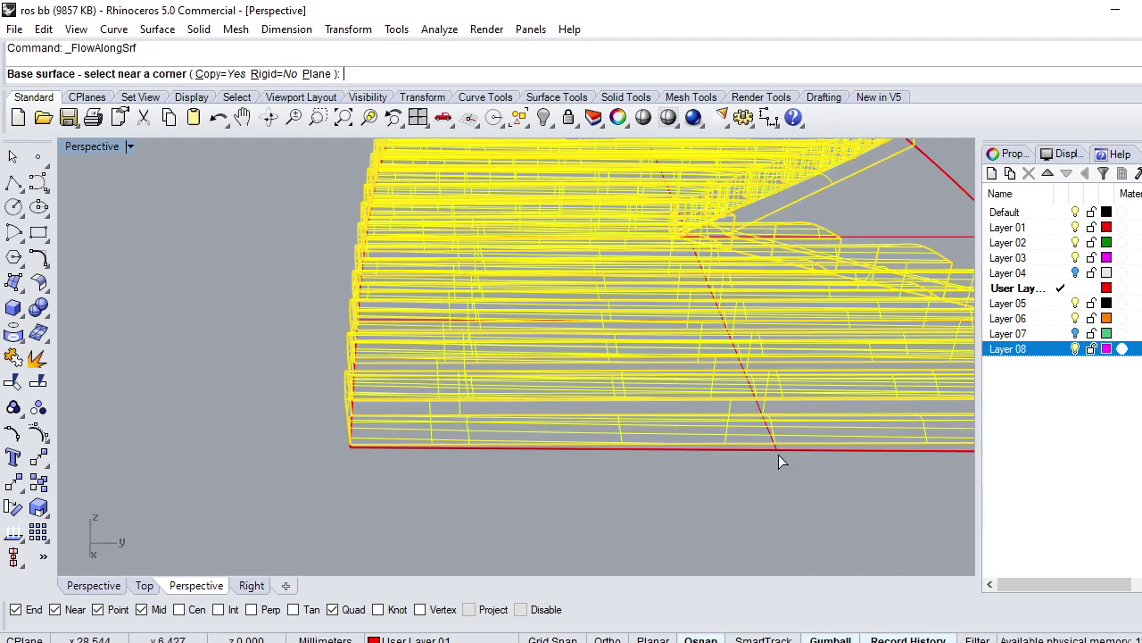
pyautogui.click(777, 453)
pyautogui.scroll(-4, 769, 488)
pyautogui.moveTo(458, 341); pyautogui.dragTo(854, 369, button='right')
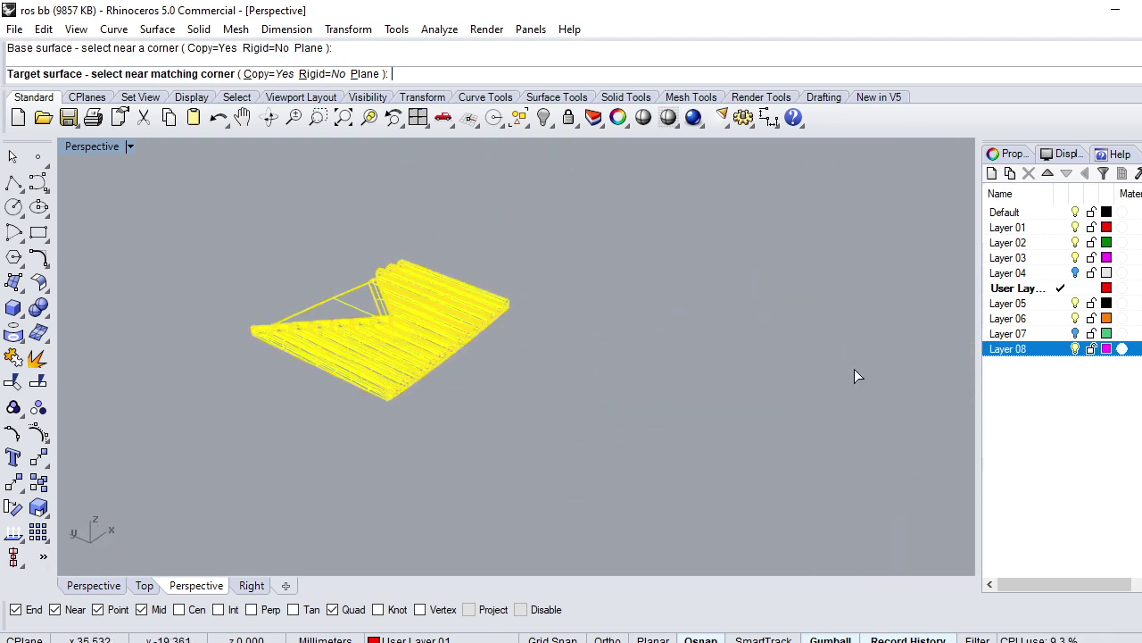
pyautogui.scroll(-5, 854, 369)
pyautogui.scroll(2, 708, 403)
pyautogui.scroll(2, 658, 363)
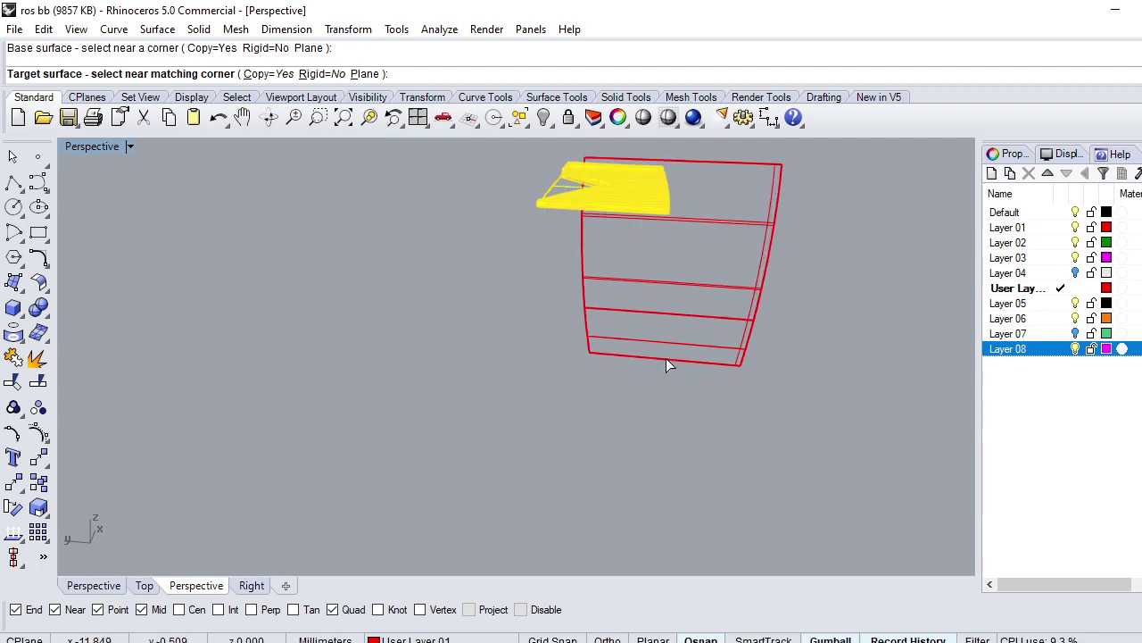
pyautogui.click(663, 358)
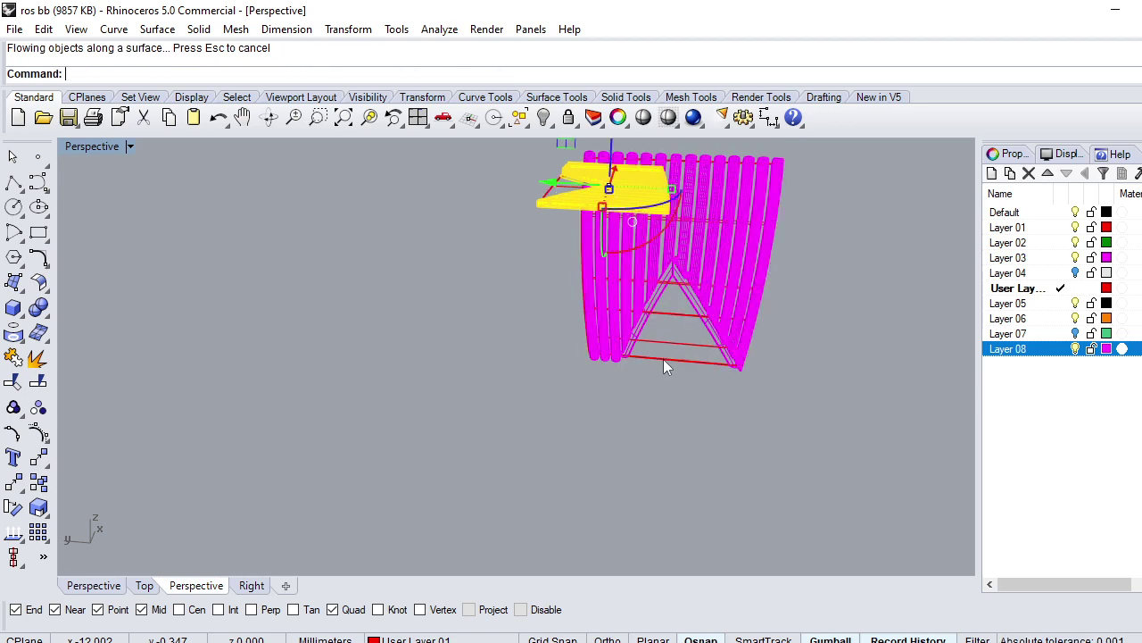
pyautogui.hotkey('ctrl', 'z')
pyautogui.moveTo(712, 350)
pyautogui.mouseDown(button='right')
pyautogui.moveTo(404, 388)
pyautogui.moveTo(268, 384)
pyautogui.mouseUp(button='right')
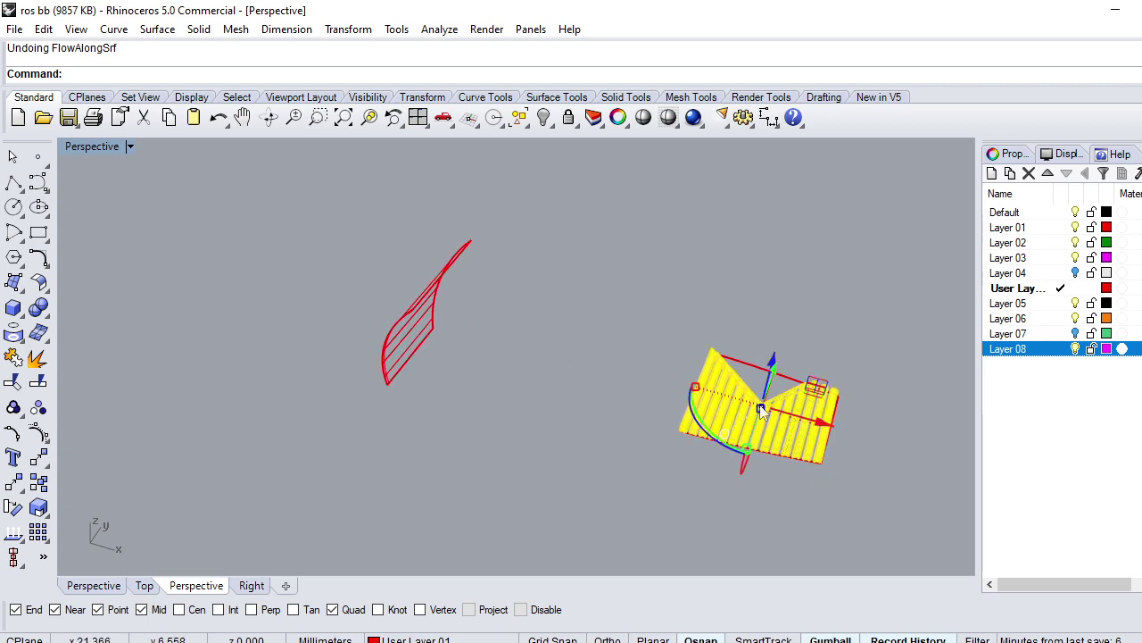
# Step: Hide Layer 08 and inspect the flat and curved shank surfaces
pyautogui.click(1075, 348)
pyautogui.click(747, 321)
pyautogui.moveTo(746, 321); pyautogui.dragTo(703, 405, button='right')
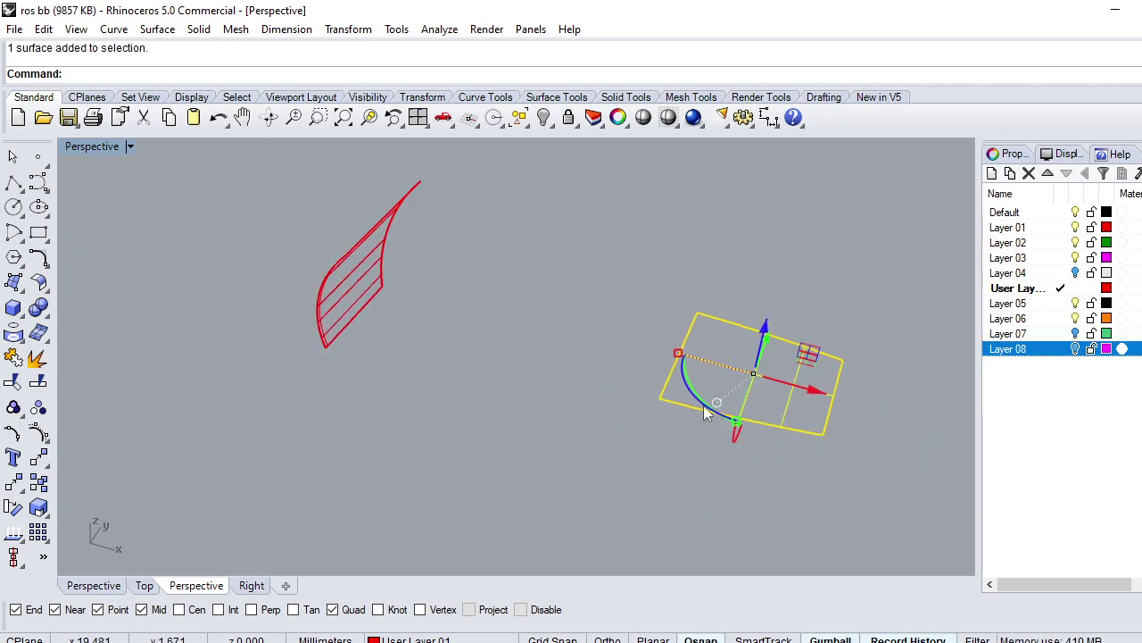
pyautogui.click(737, 484)
pyautogui.click(749, 364)
pyautogui.moveTo(749, 364); pyautogui.dragTo(676, 426, button='right')
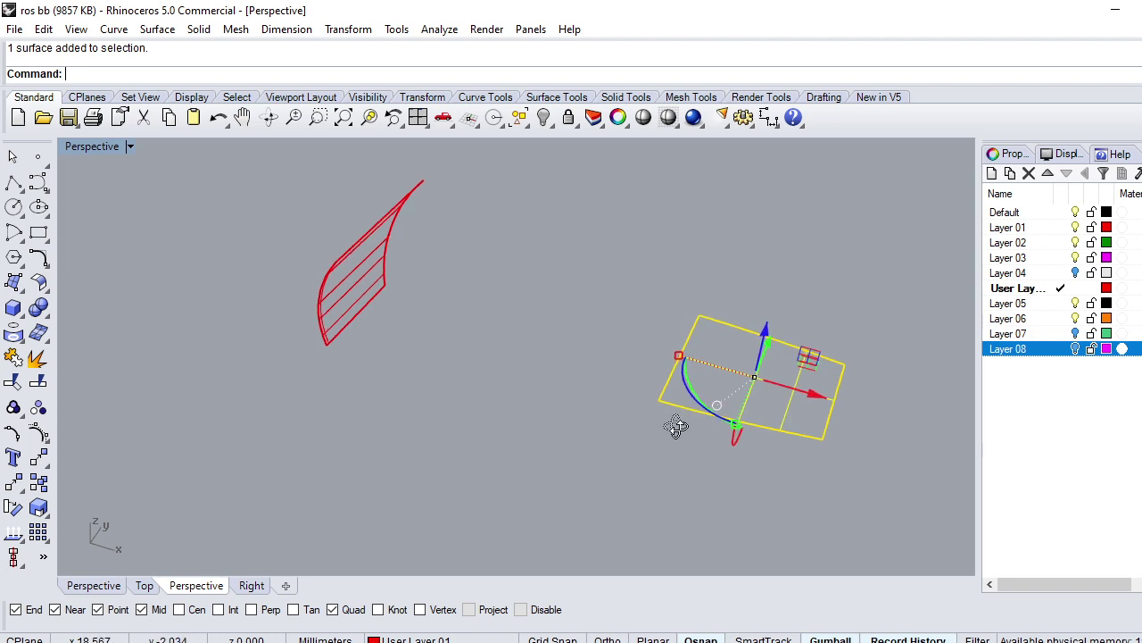
pyautogui.click(560, 415)
pyautogui.click(356, 282)
pyautogui.scroll(3, 349, 281)
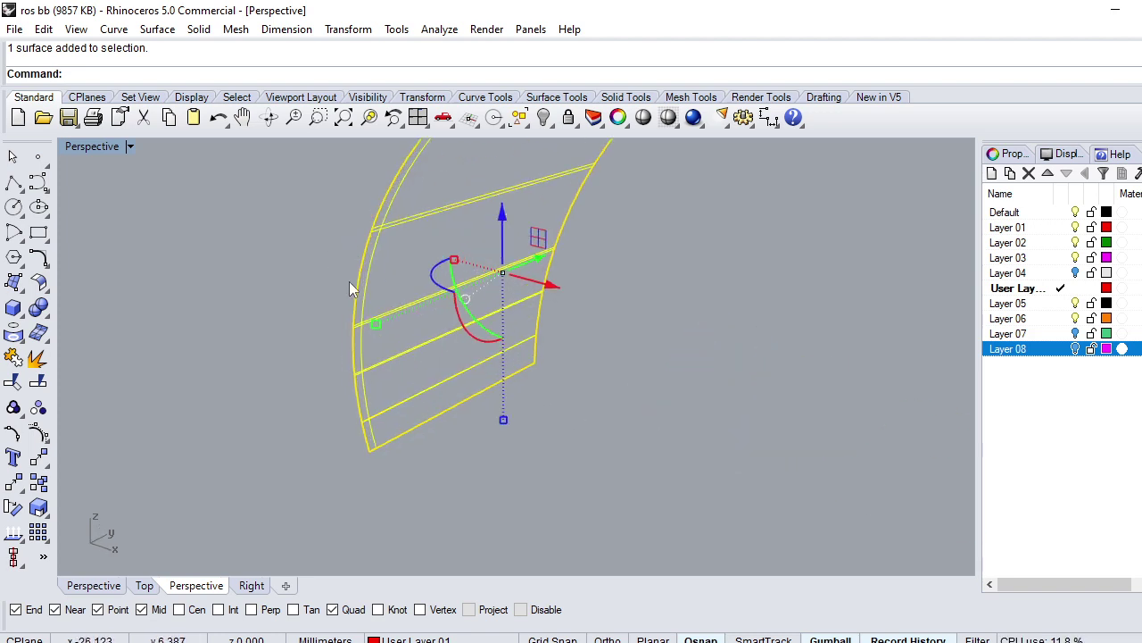
pyautogui.click(488, 492)
pyautogui.scroll(-3, 474, 469)
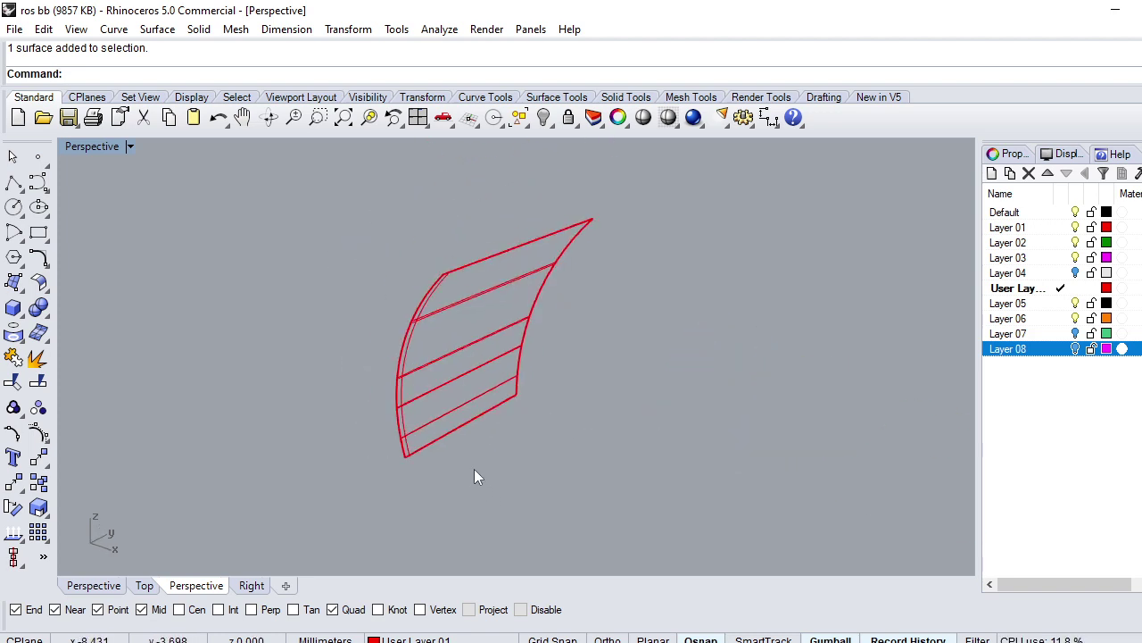
# Step: Duplicate the curved surface's two side edges and delete it, then undo back to the intact surface
pyautogui.write('Du')
pyautogui.press('Return')
pyautogui.click(395, 401)
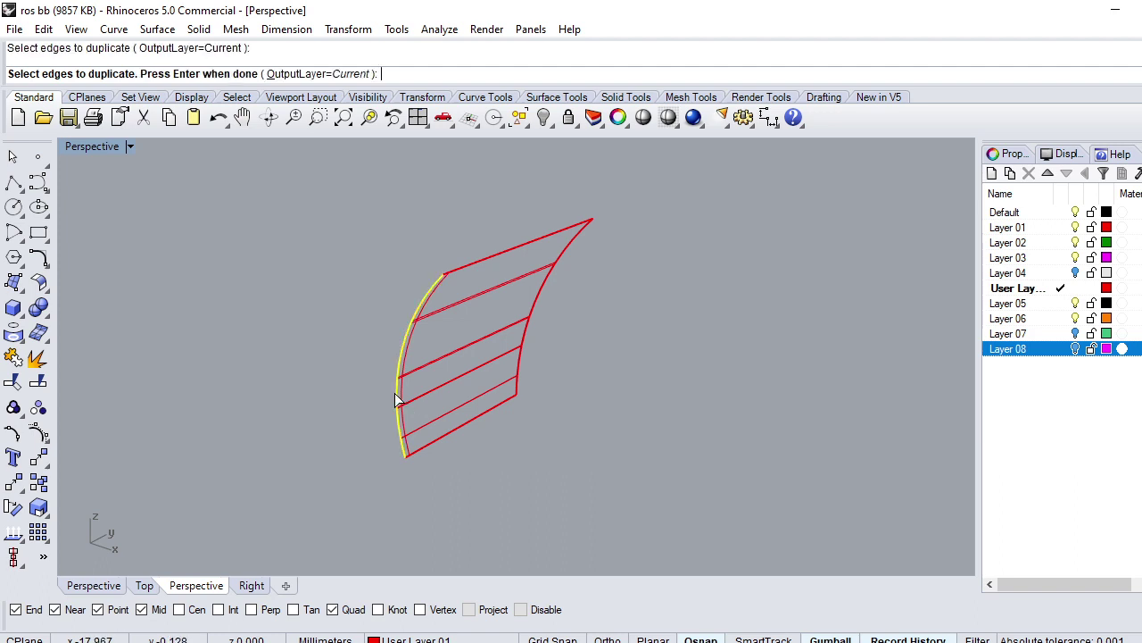
pyautogui.click(532, 314)
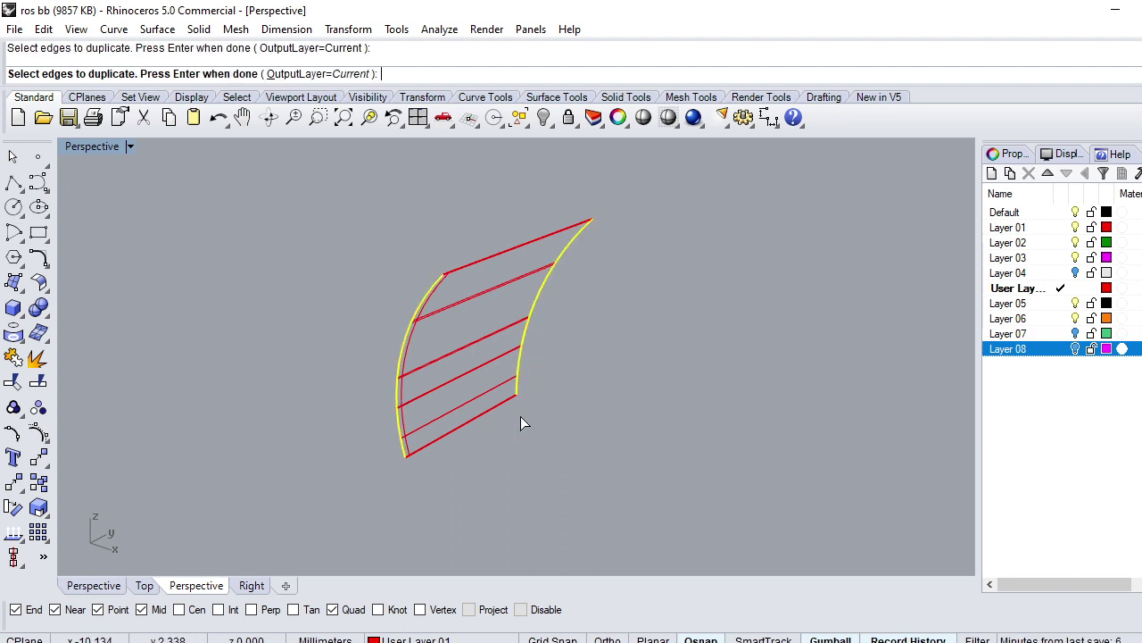
pyautogui.press('Return')
pyautogui.click(452, 357)
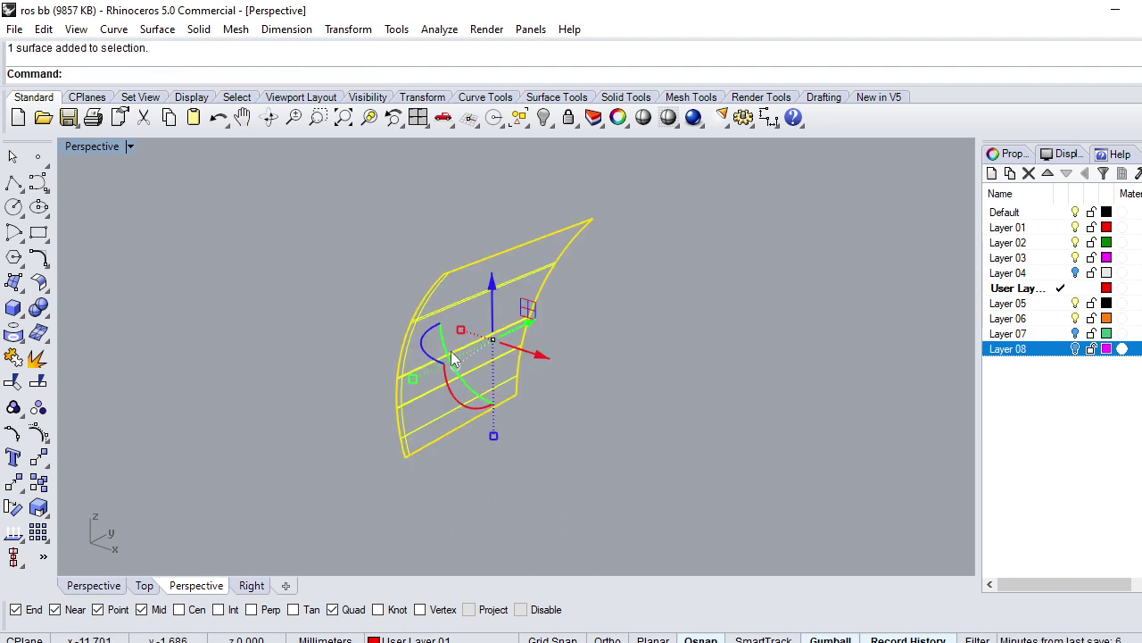
pyautogui.press('Delete')
pyautogui.click(446, 440)
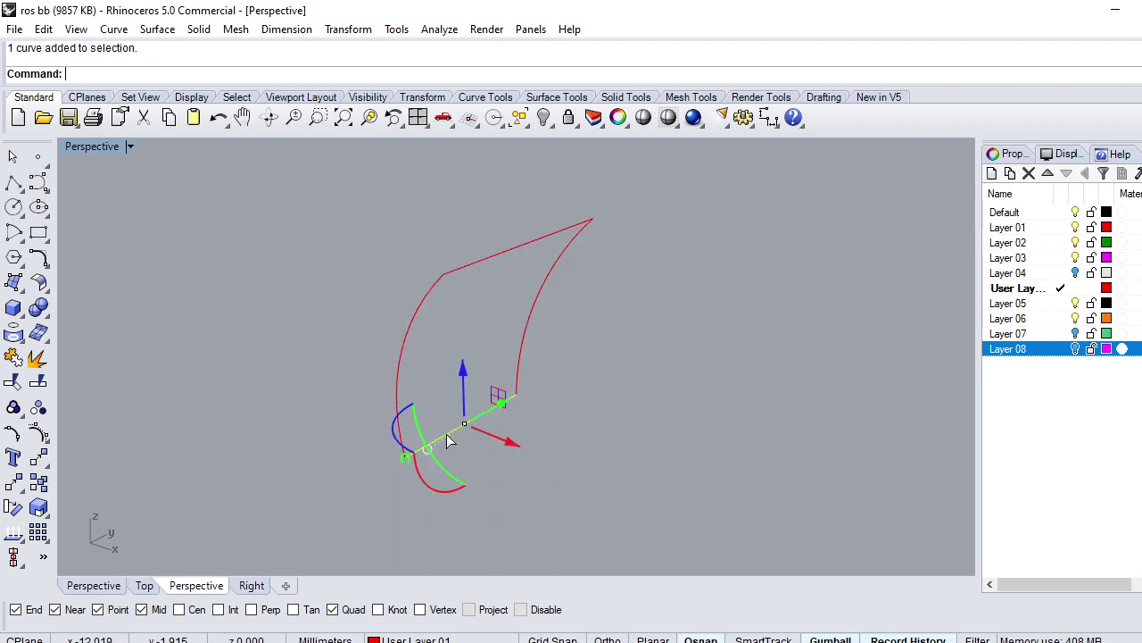
pyautogui.press('Escape')
pyautogui.click(535, 305)
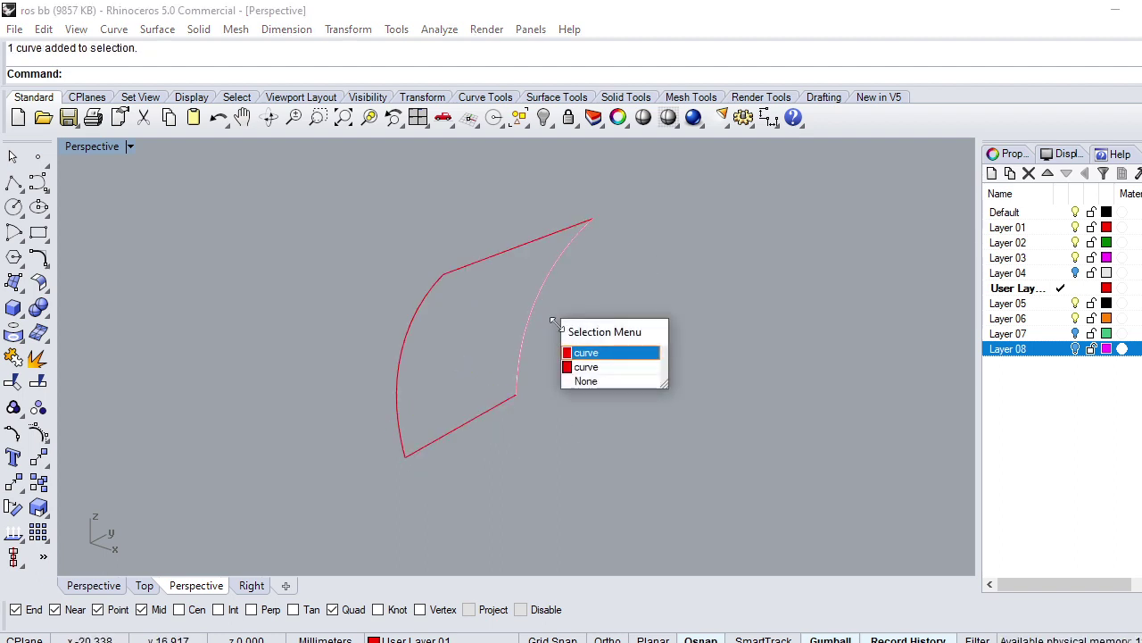
pyautogui.press('Escape')
pyautogui.hotkey('ctrl', 'z')
pyautogui.press('Escape')
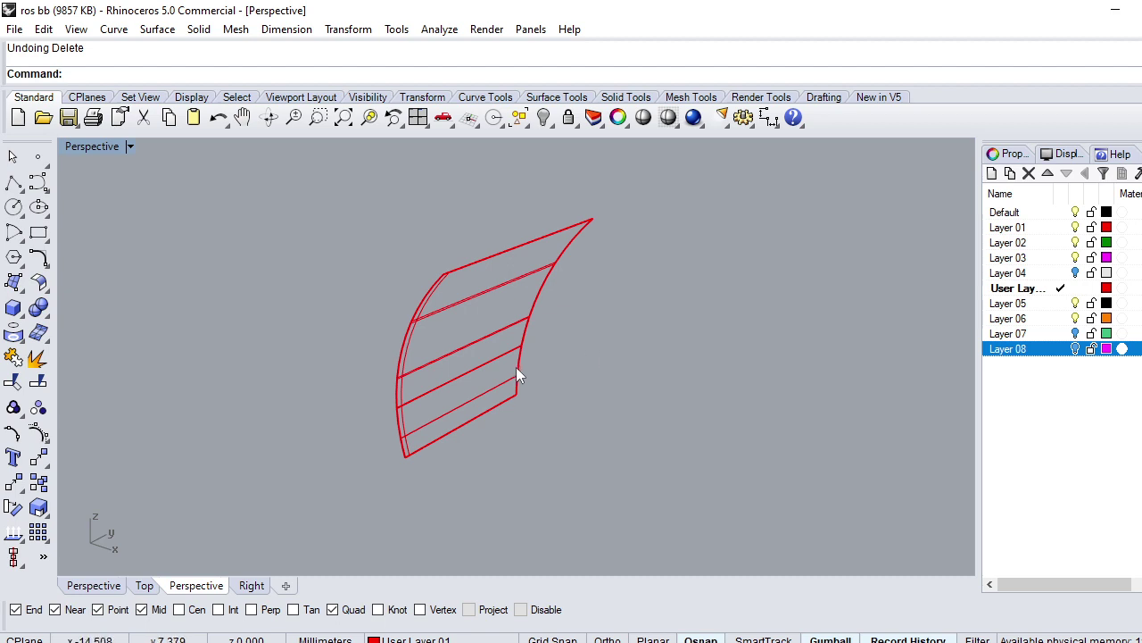
# Step: Delete the leftover curves, re-duplicate both side edges and delete the curved surface
pyautogui.hotkey('ctrl', 'a')
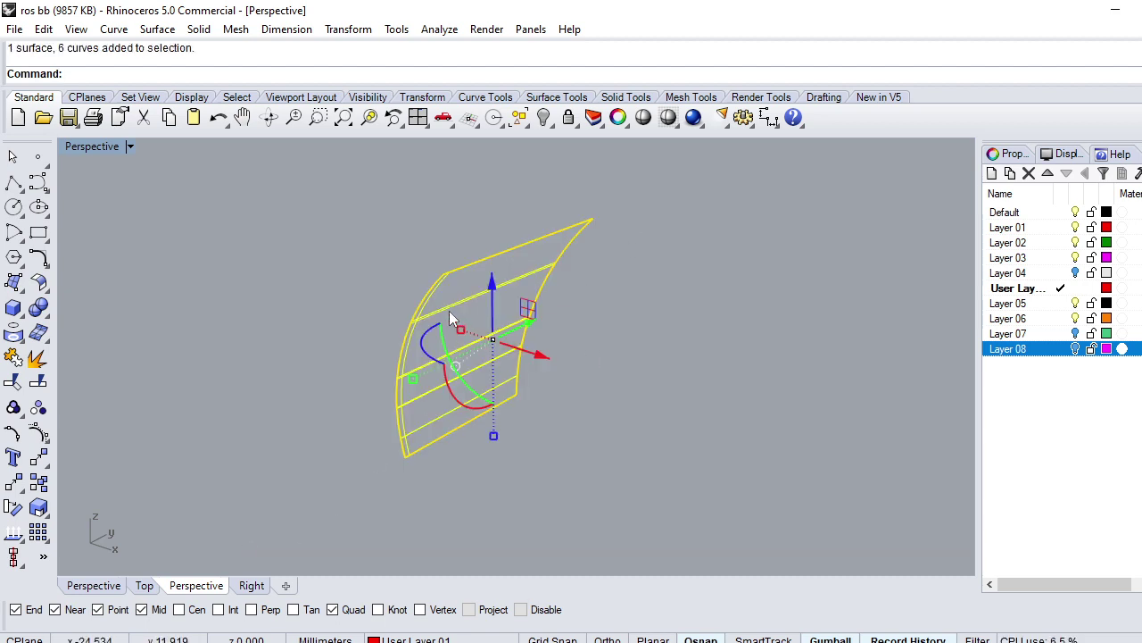
pyautogui.keyDown('ctrl'); pyautogui.click(450, 313); pyautogui.keyUp('ctrl')
pyautogui.press('Delete')
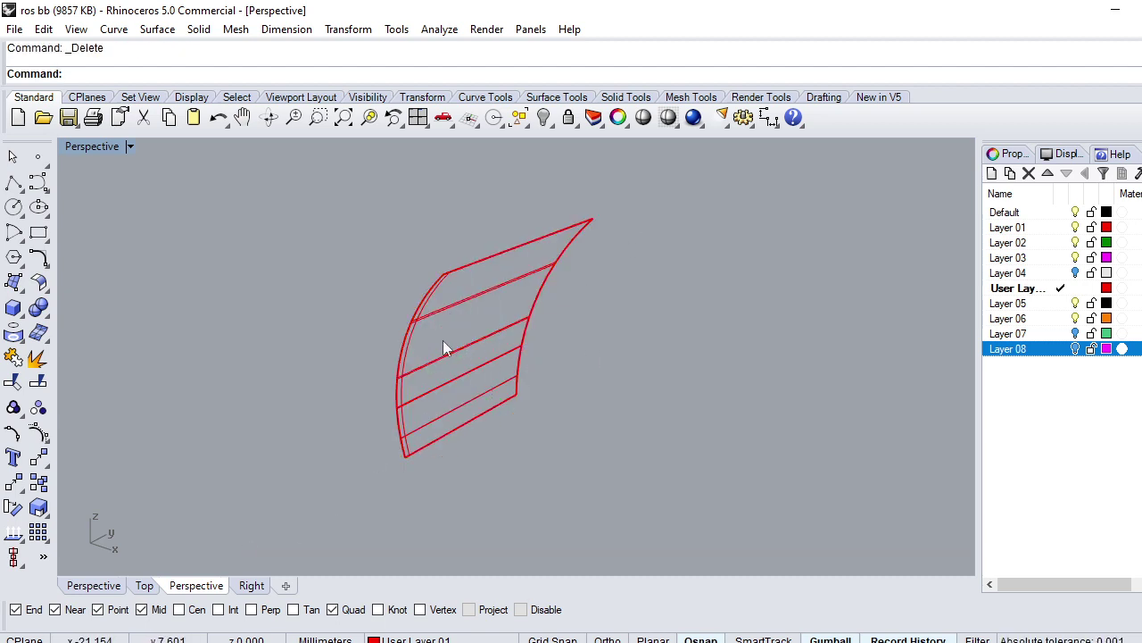
pyautogui.write('Ds')
pyautogui.press('Return')
pyautogui.click(409, 318)
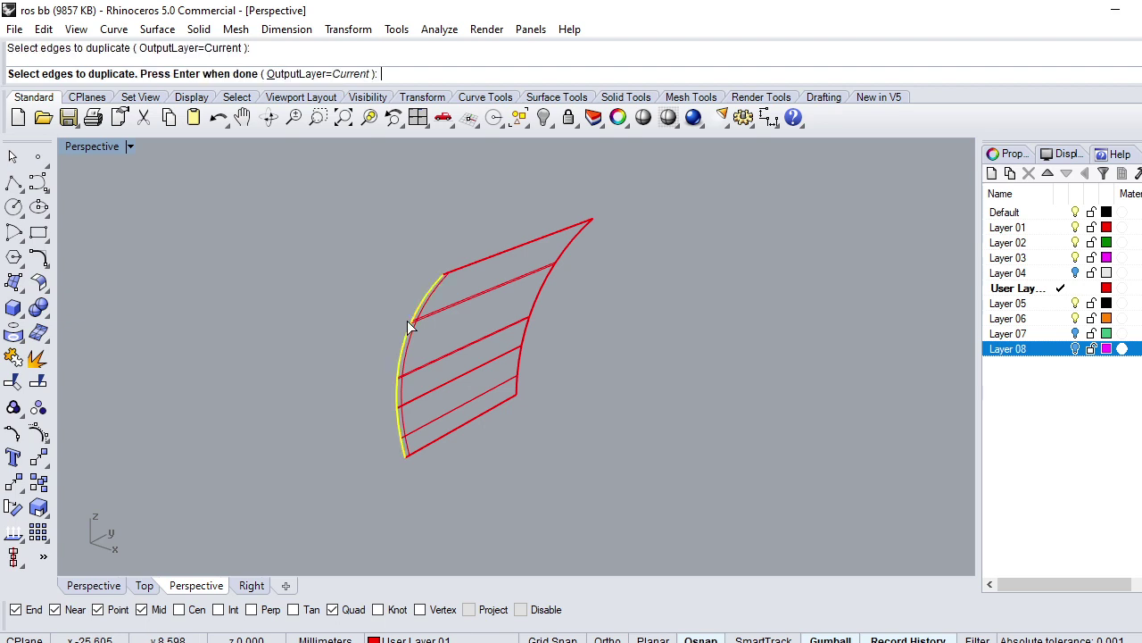
pyautogui.click(528, 327)
pyautogui.press('Return')
pyautogui.press('Escape')
pyautogui.click(478, 338)
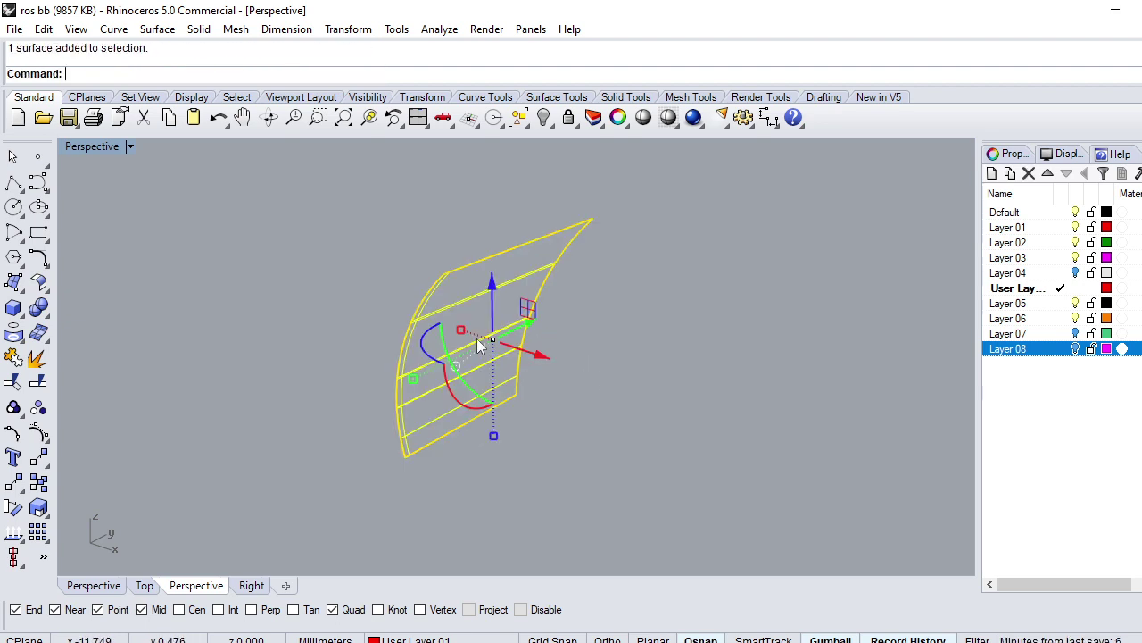
pyautogui.press('Delete')
# Step: Draw two lines joining the top ends and the lower ends of the side edges
pyautogui.write('line')
pyautogui.press('Return')
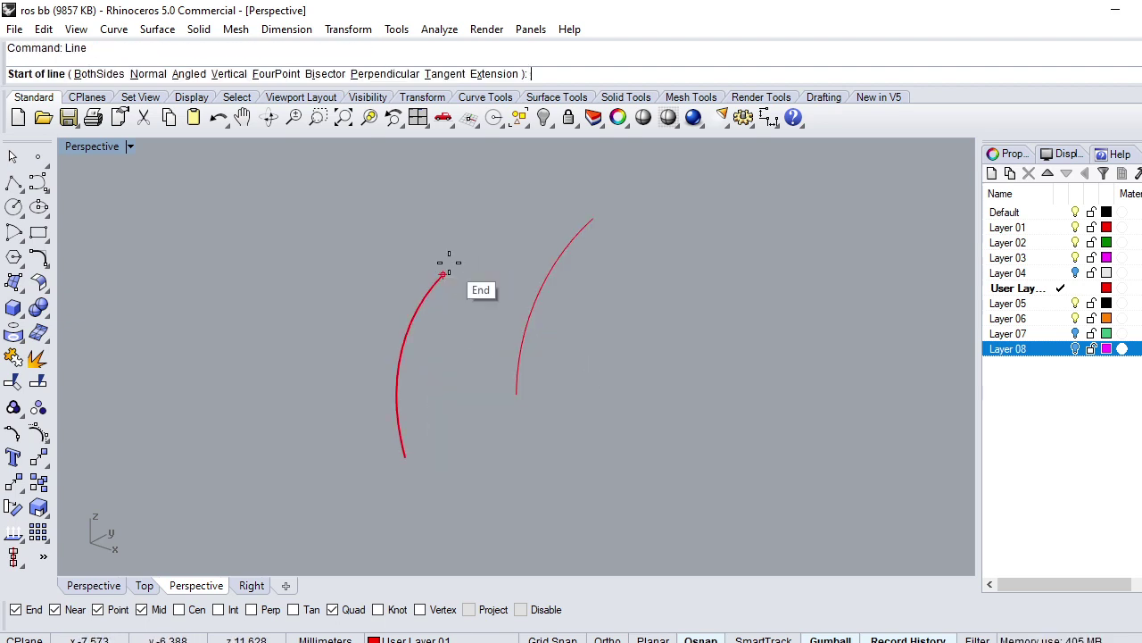
pyautogui.click(451, 262)
pyautogui.click(593, 219)
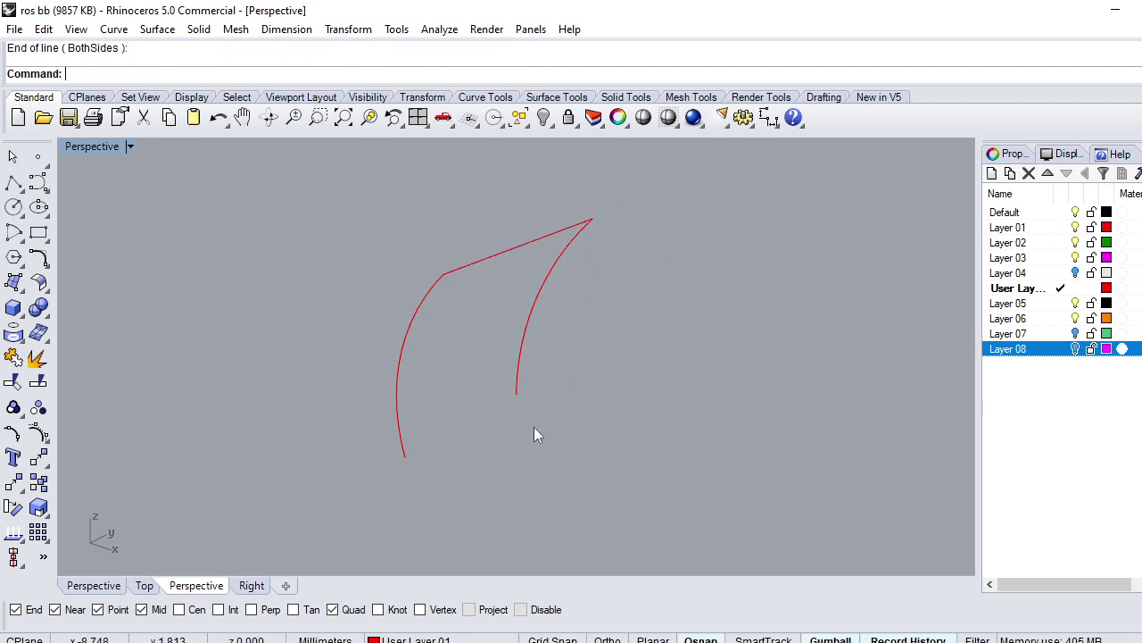
pyautogui.press('Return')
pyautogui.click(516, 391)
pyautogui.click(404, 457)
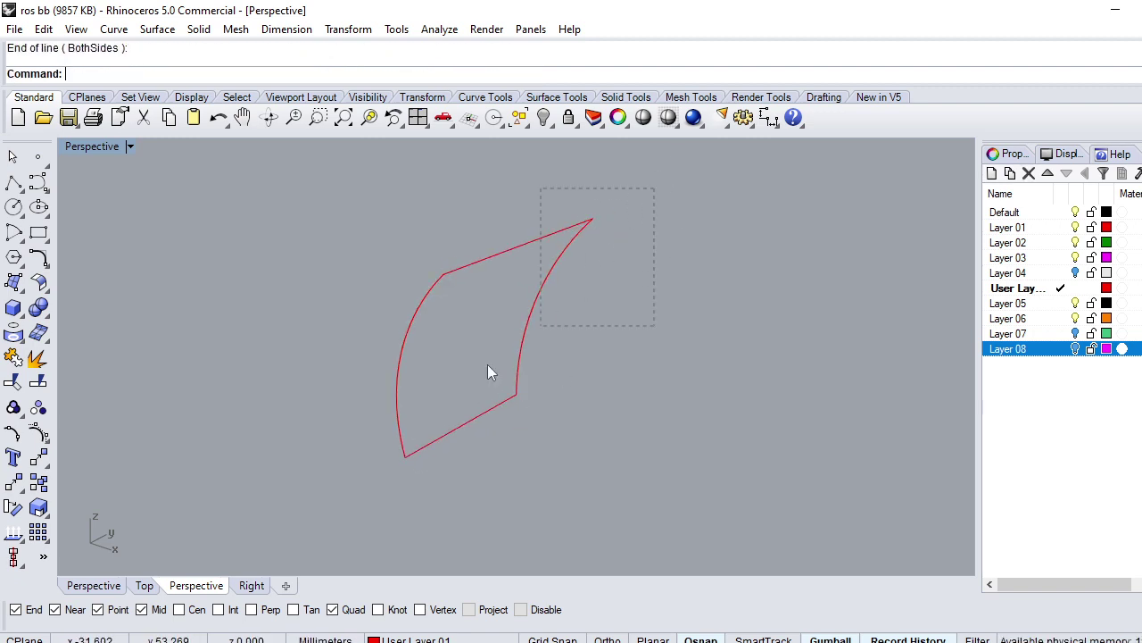
# Step: Sweep2 the four boundary curves into a new curved surface
pyautogui.moveTo(236, 496); pyautogui.dragTo(239, 496)
pyautogui.write('sweep2')
pyautogui.press('Return')
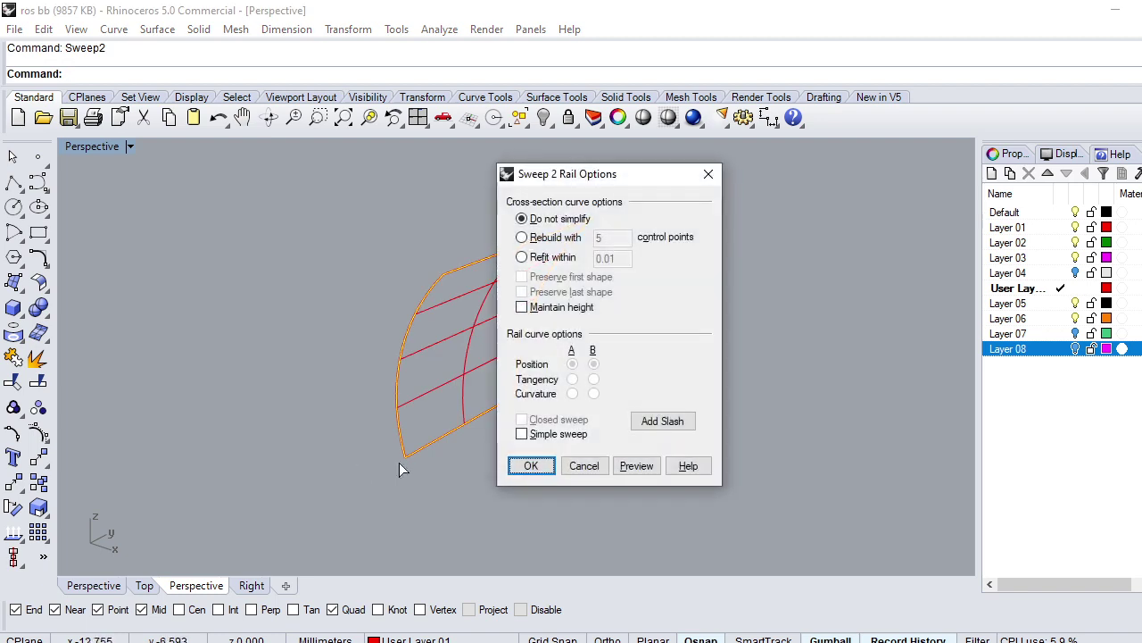
pyautogui.click(531, 465)
pyautogui.moveTo(527, 468); pyautogui.dragTo(707, 372, button='right')
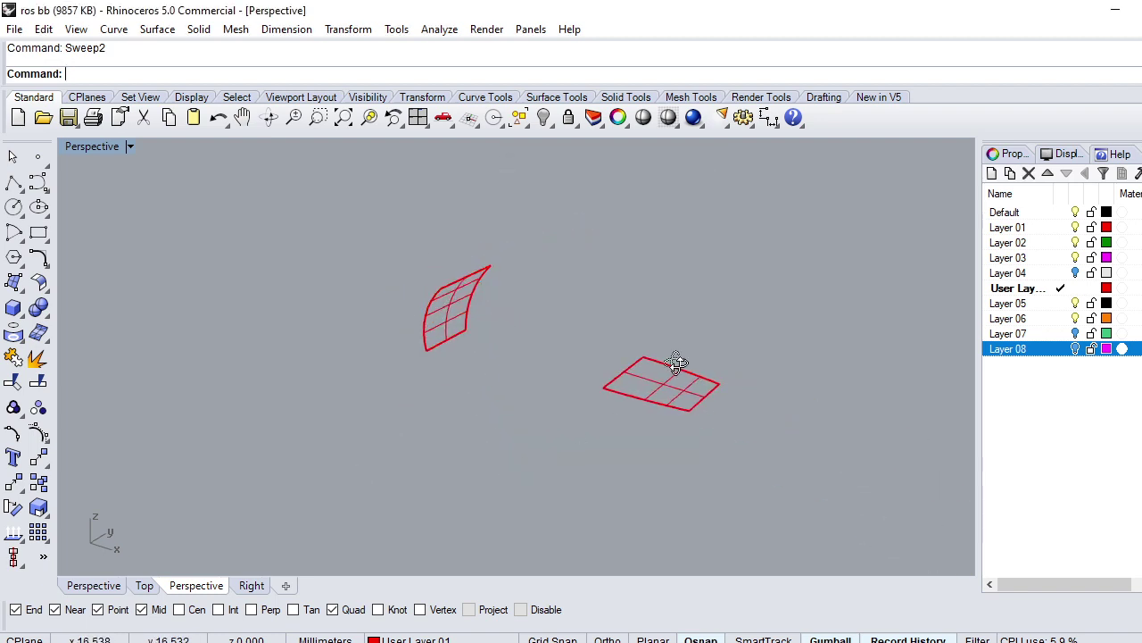
# Step: Show Layer 08 again and select the flat fluted panel geometry
pyautogui.click(1076, 349)
pyautogui.scroll(2, 776, 386)
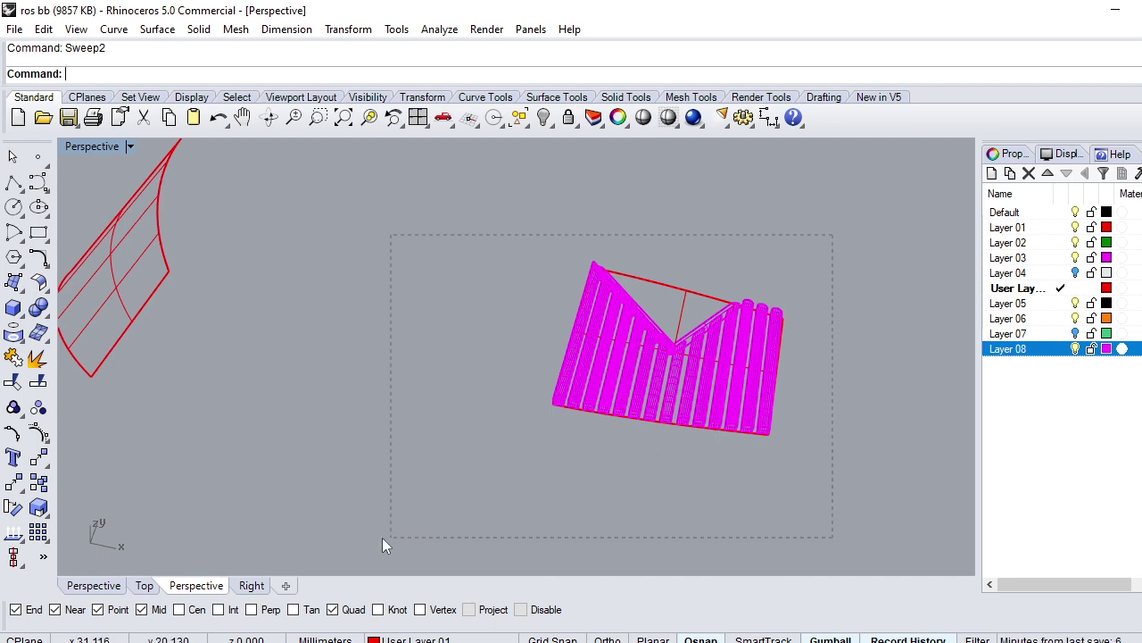
pyautogui.moveTo(382, 537); pyautogui.dragTo(384, 538)
pyautogui.scroll(2, 625, 357)
pyautogui.scroll(2, 660, 295)
pyautogui.keyDown('ctrl'); pyautogui.click(666, 289); pyautogui.keyUp('ctrl')
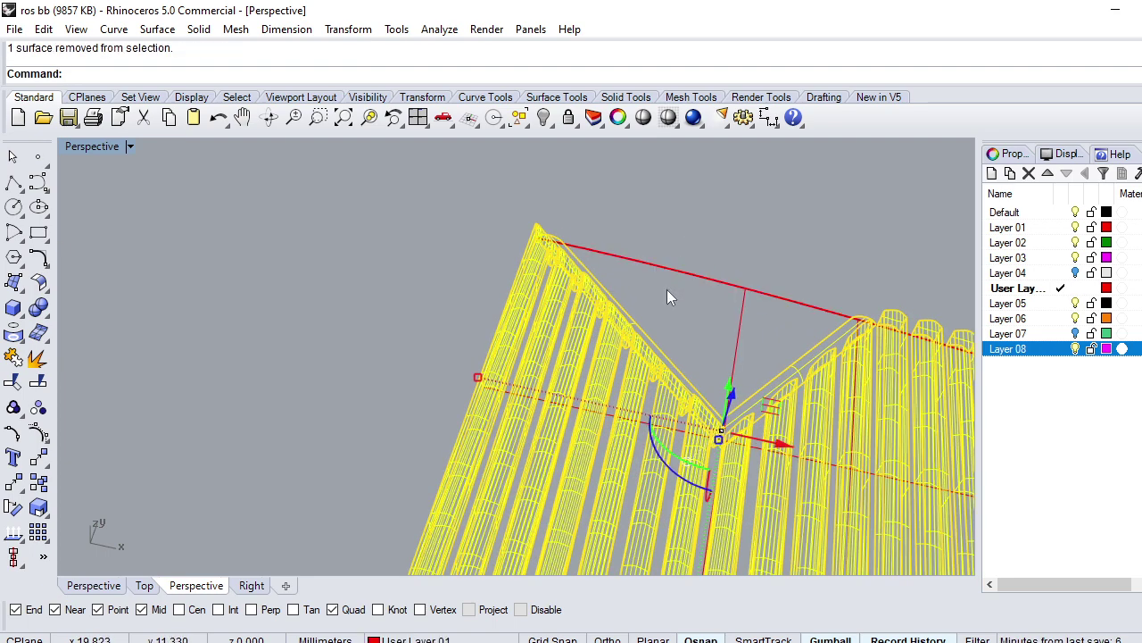
pyautogui.hotkey('ctrl', 'F1')
pyautogui.scroll(-5, 523, 295)
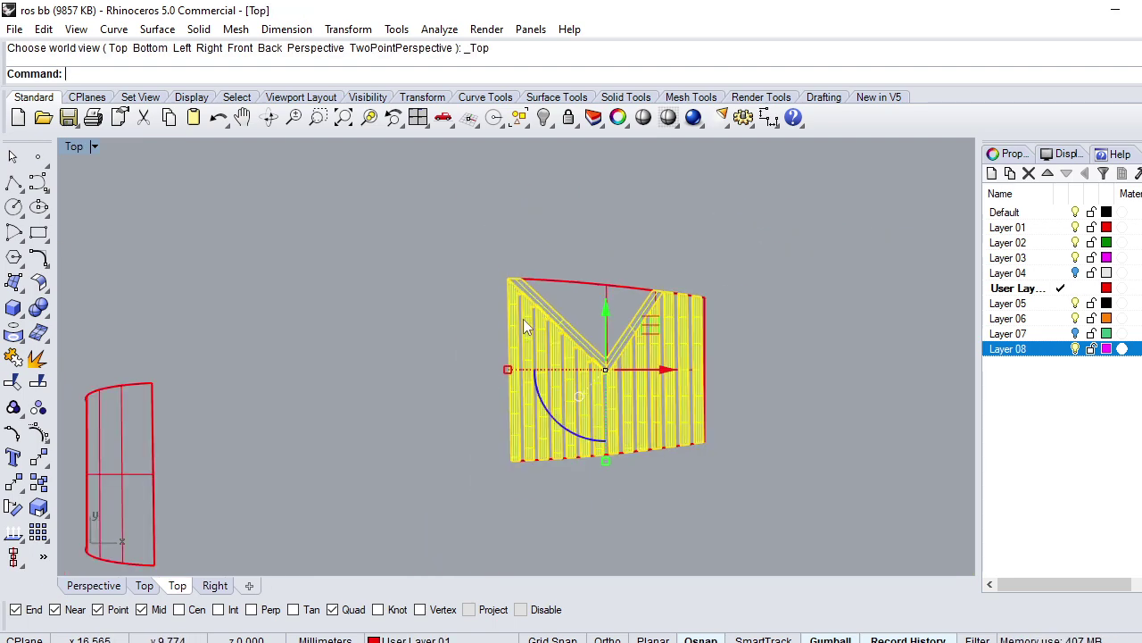
pyautogui.hotkey('ctrl', 'F4')
pyautogui.moveTo(477, 331); pyautogui.dragTo(496, 345, button='right')
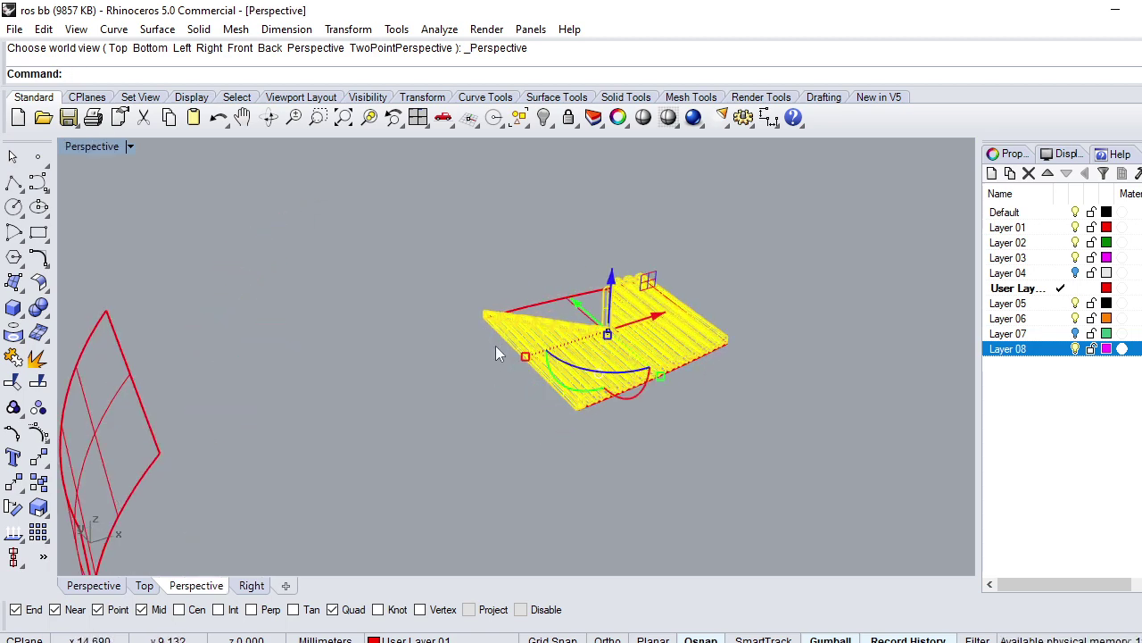
# Step: Flow the panel along the surface from the base corner to the red surface's corner
pyautogui.click(348, 29)
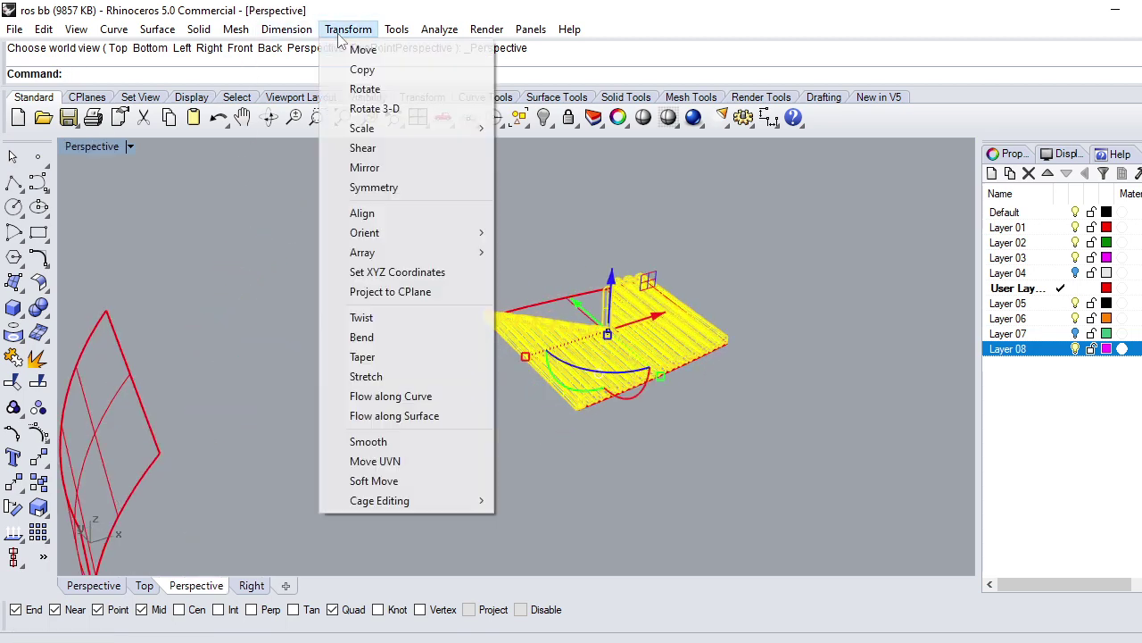
pyautogui.click(471, 416)
pyautogui.scroll(3, 574, 415)
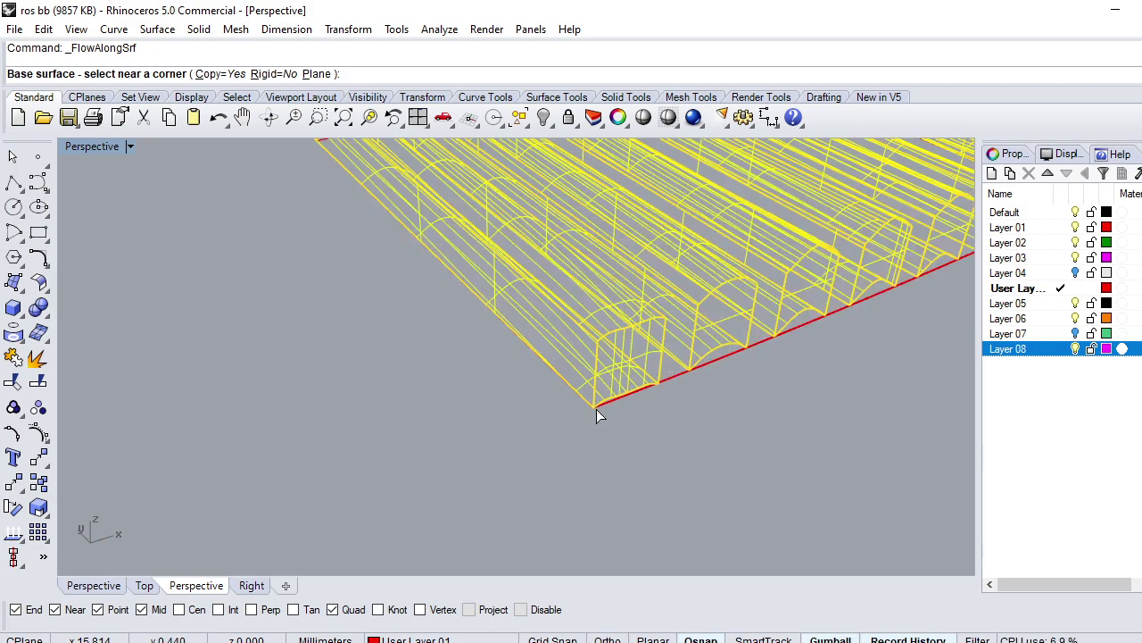
pyautogui.click(597, 408)
pyautogui.scroll(-2, 597, 409)
pyautogui.scroll(-3, 594, 408)
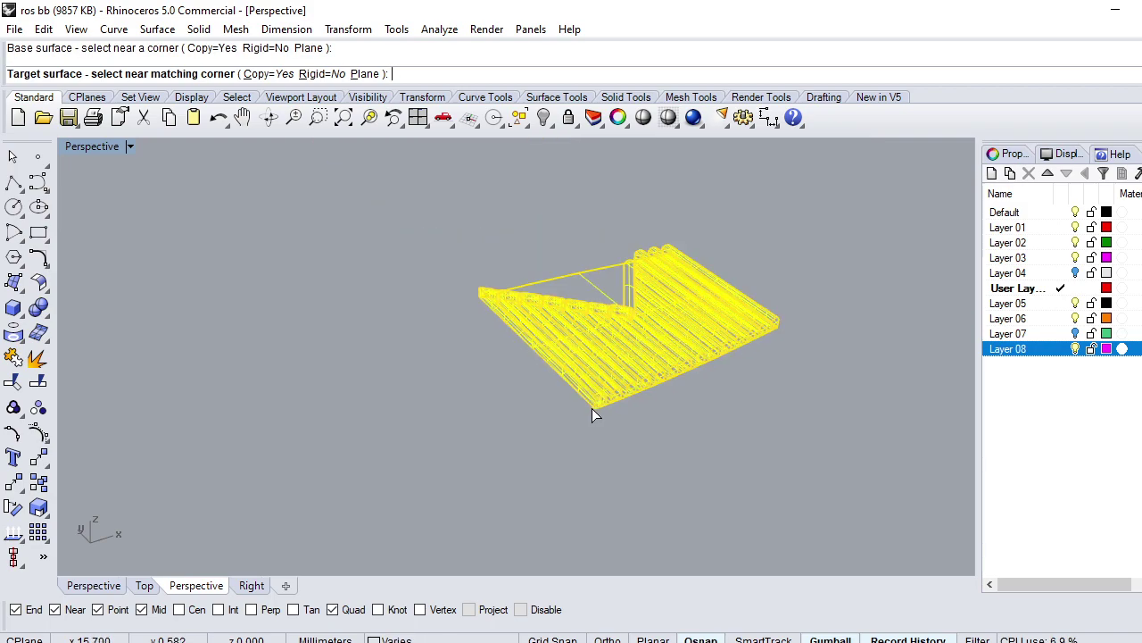
pyautogui.scroll(-2, 592, 408)
pyautogui.click(379, 429)
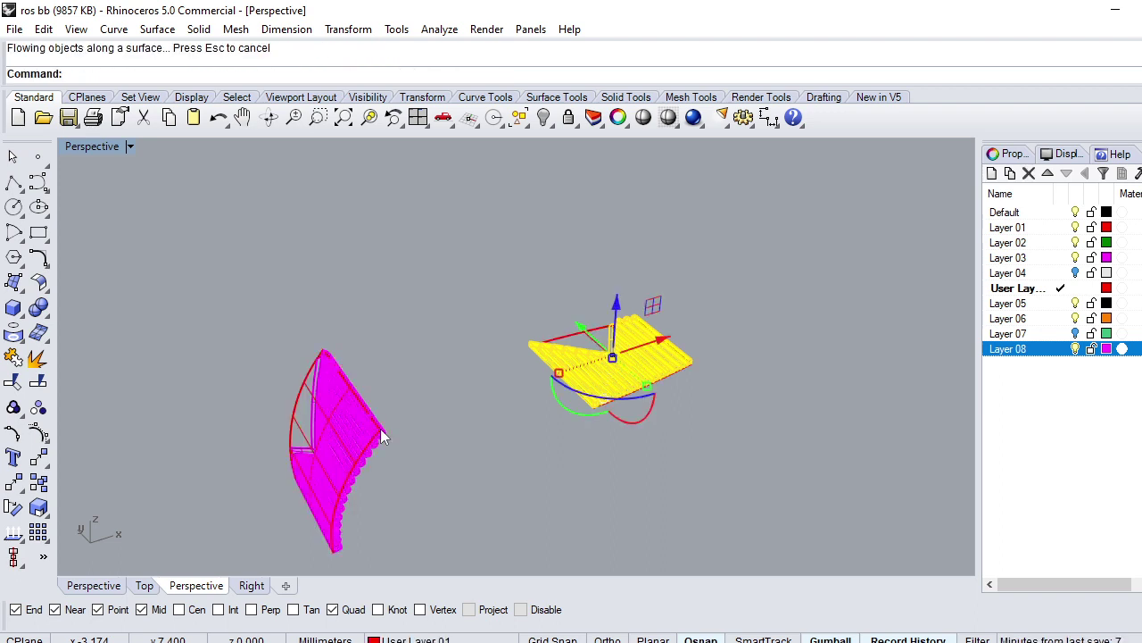
# Step: Undo and redo the Flow along Surface with new corner picks, then check it in Top view
pyautogui.hotkey('ctrl', 'z')
pyautogui.press('Return')
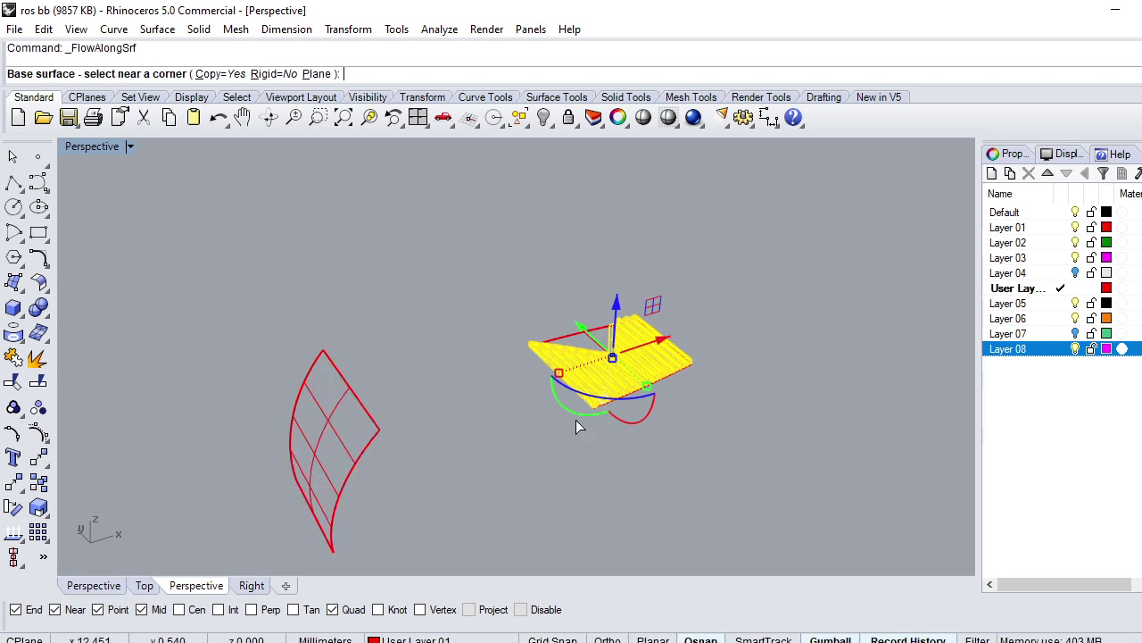
pyautogui.scroll(4, 578, 428)
pyautogui.scroll(3, 594, 405)
pyautogui.click(584, 378)
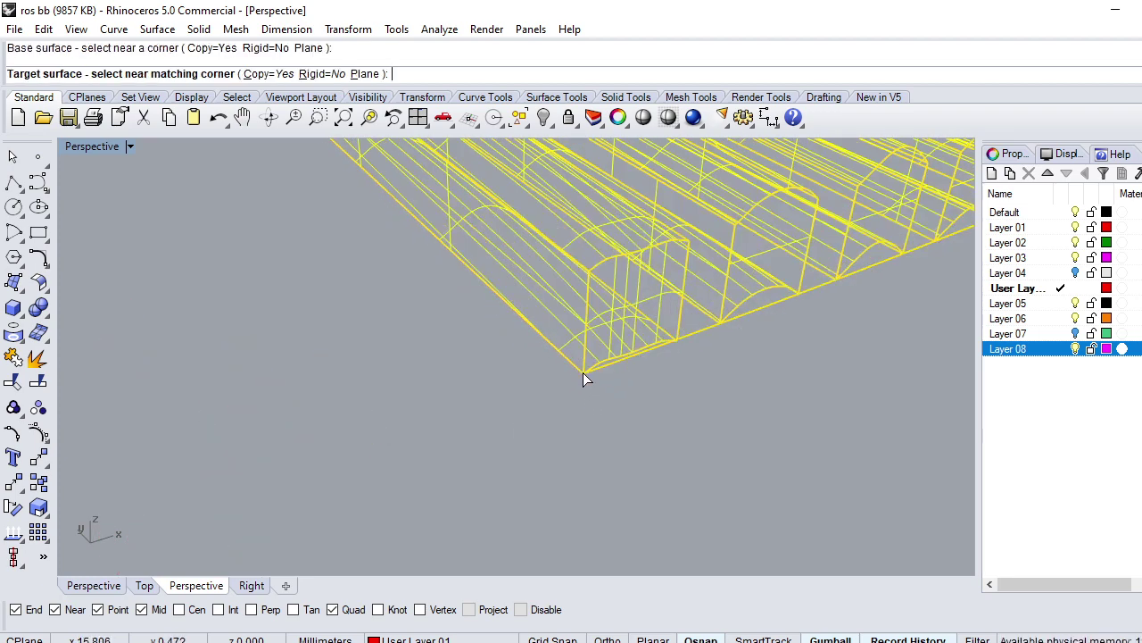
pyautogui.scroll(-4, 625, 466)
pyautogui.scroll(-2, 572, 455)
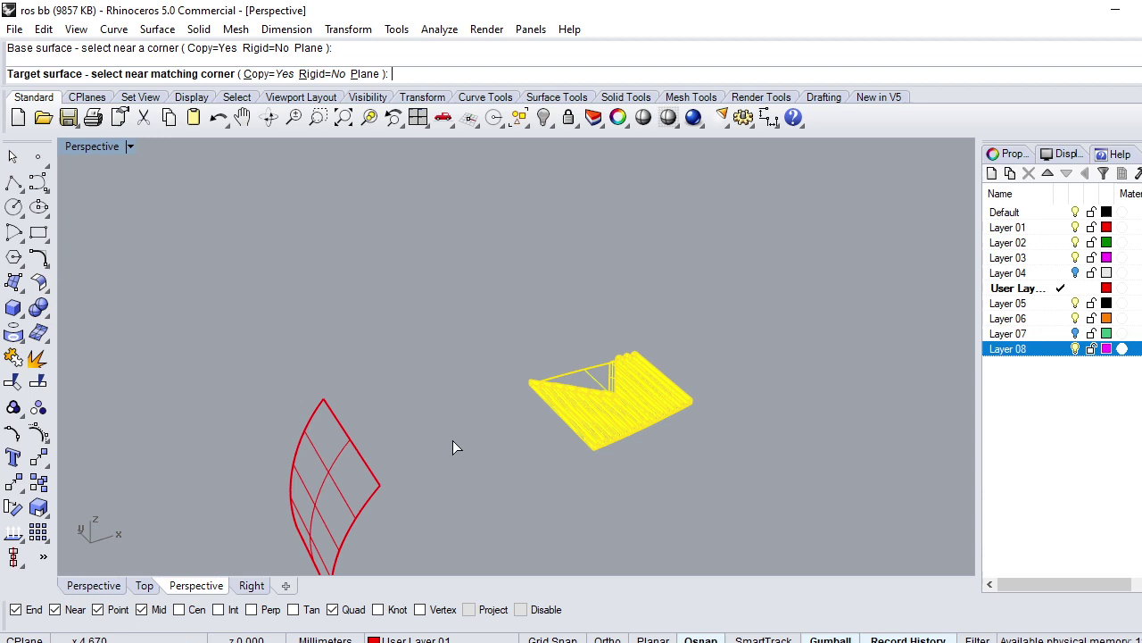
pyautogui.click(322, 399)
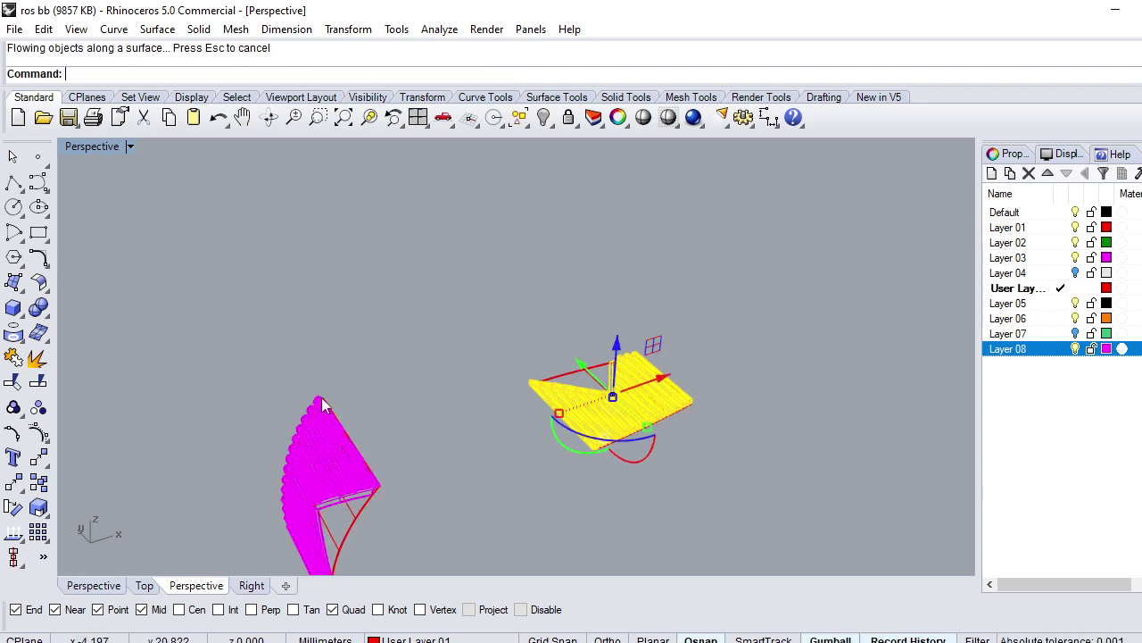
pyautogui.write('T')
pyautogui.hotkey('ctrl', 'F1')
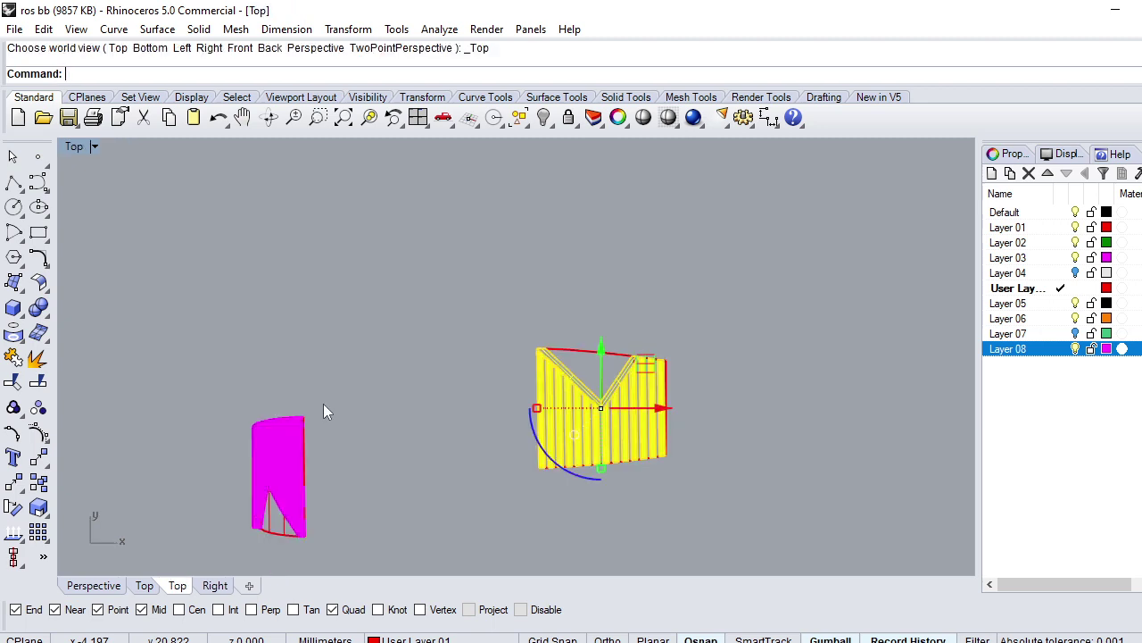
pyautogui.click(421, 396)
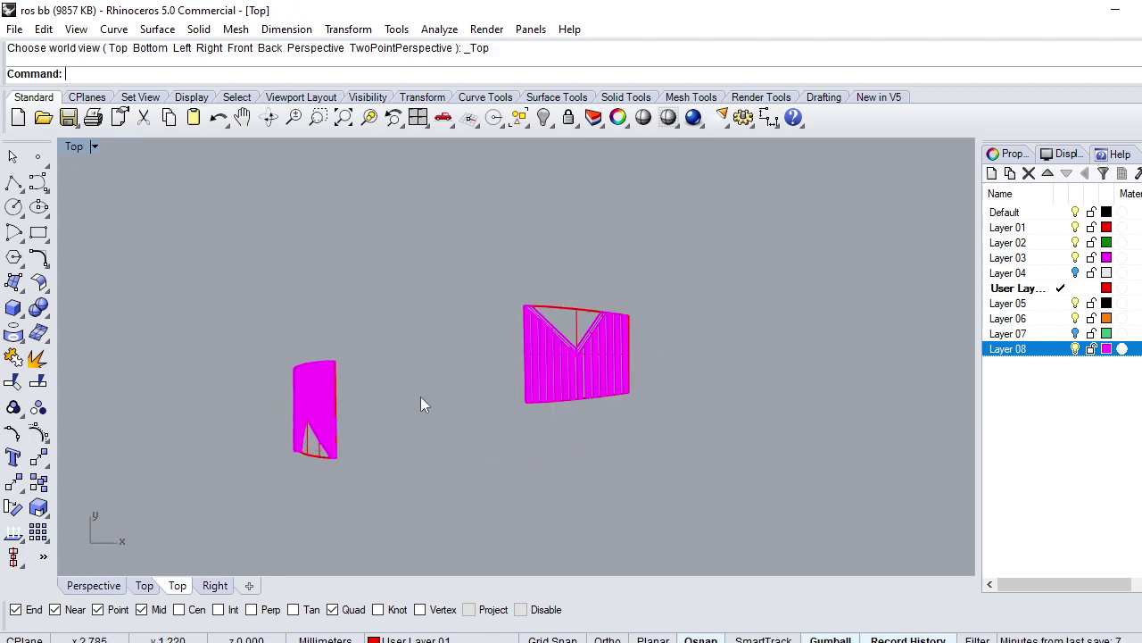
# Step: Move the flat fluted panel onto a new yellow Layer 09 and hide that layer
pyautogui.moveTo(574, 379); pyautogui.dragTo(440, 511)
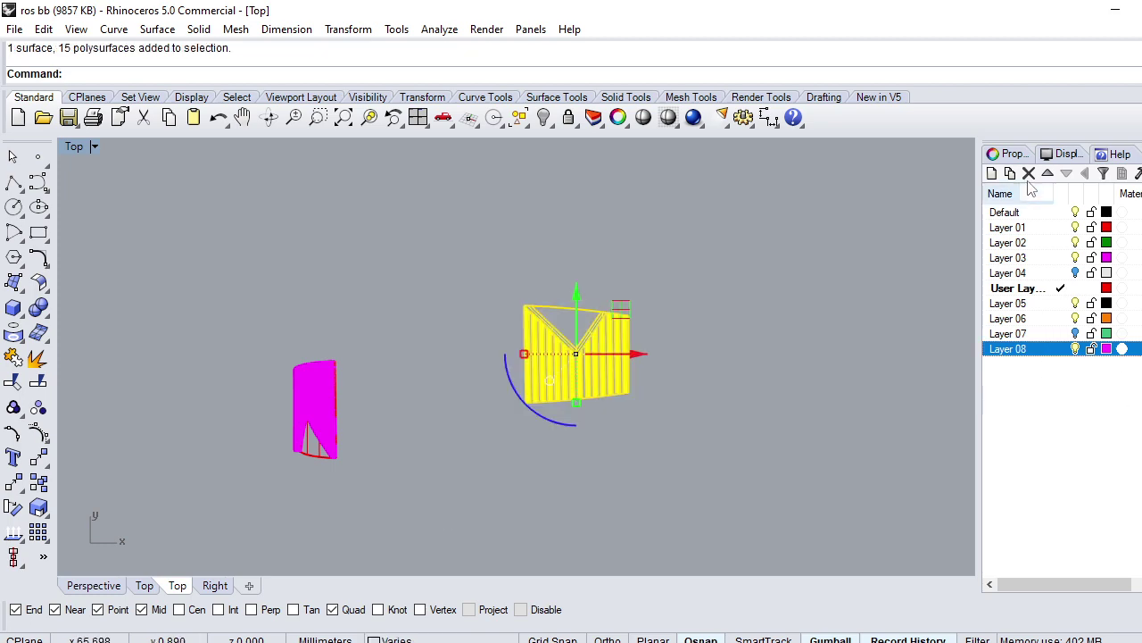
pyautogui.click(992, 173)
pyautogui.click(1106, 363)
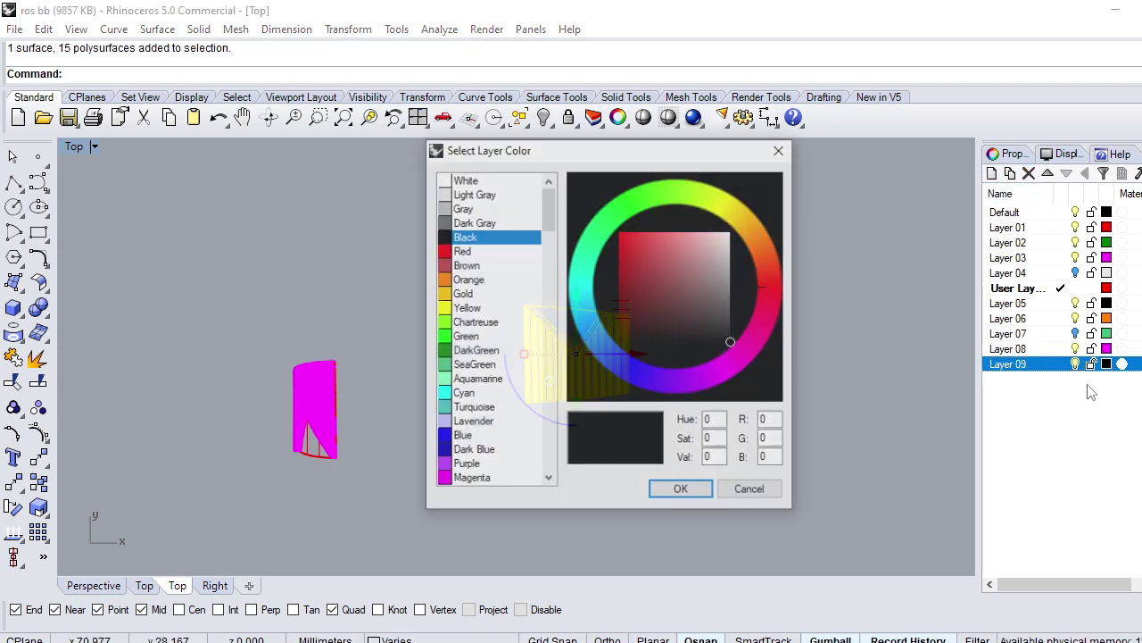
pyautogui.click(469, 310)
pyautogui.click(682, 490)
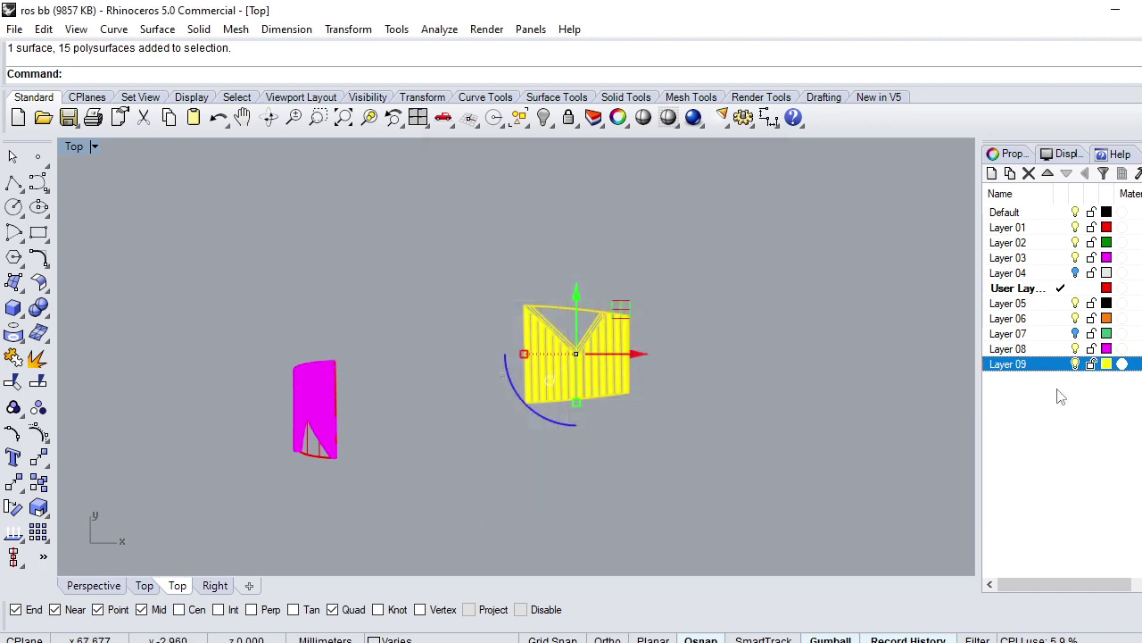
pyautogui.rightClick(997, 364)
pyautogui.click(1055, 572)
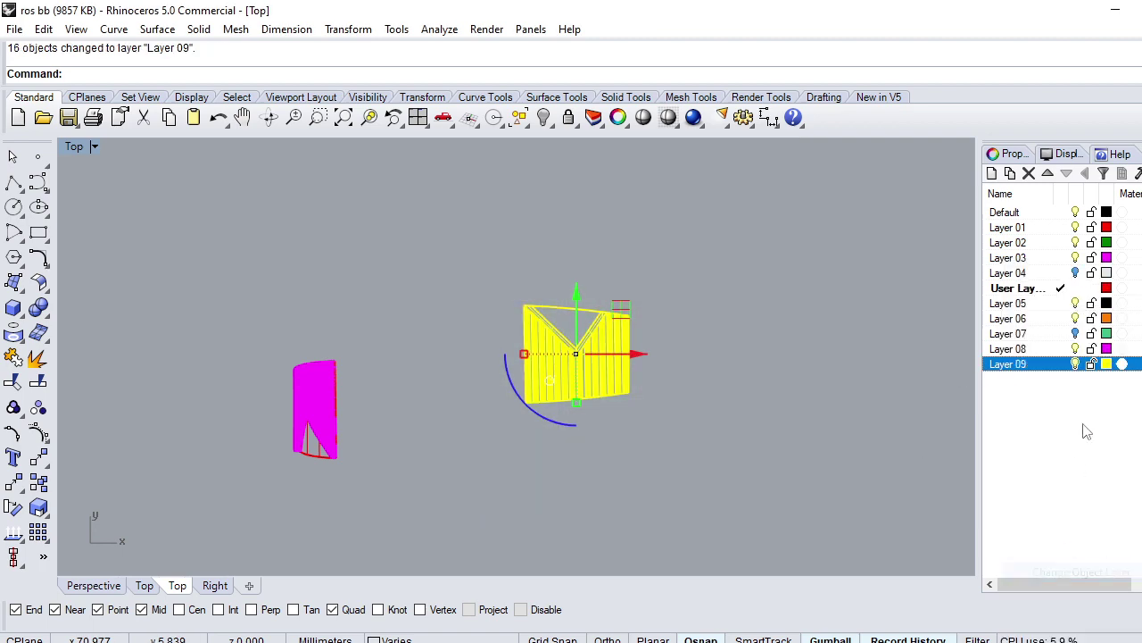
pyautogui.click(1076, 363)
# Step: Turn on Layer 04's ring reference and set the viewport to Shaded display
pyautogui.click(1075, 272)
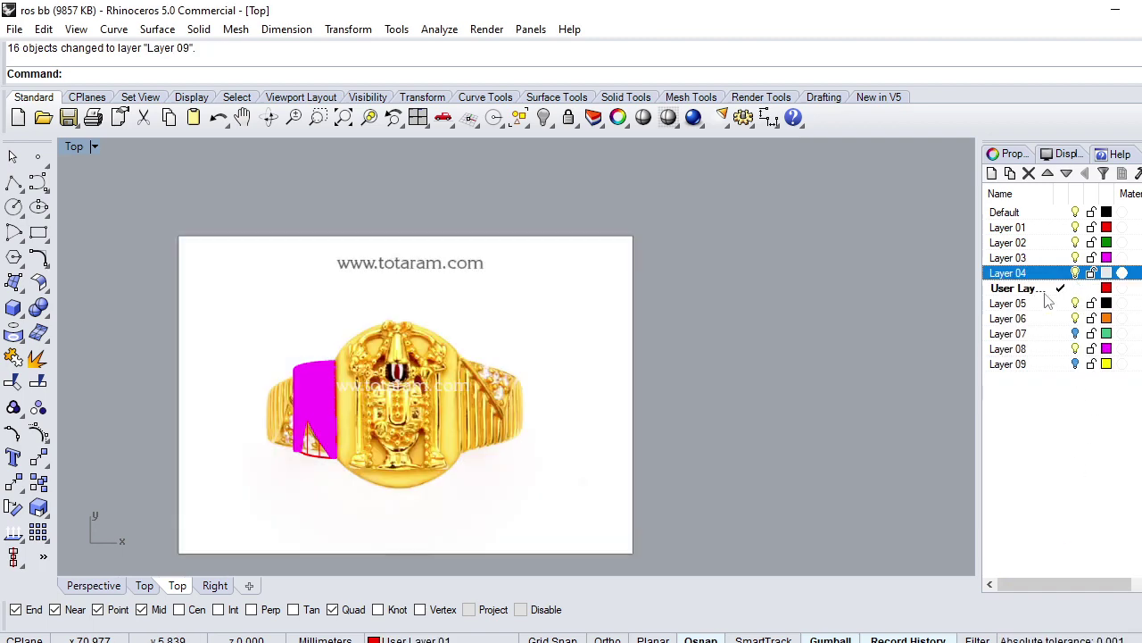
pyautogui.scroll(3, 297, 442)
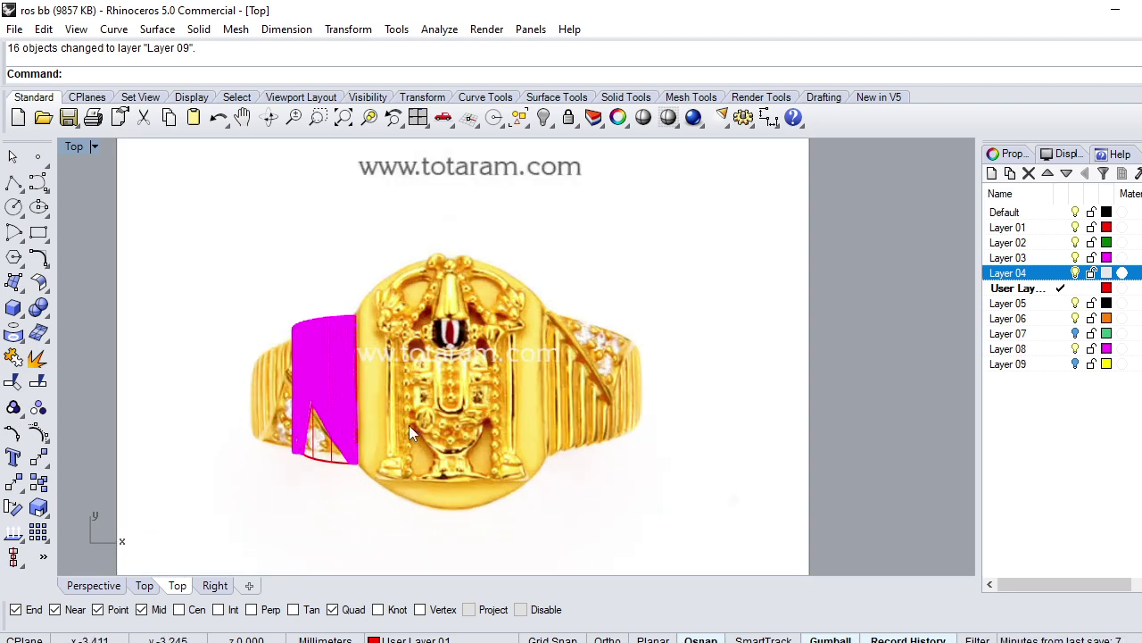
pyautogui.click(89, 147)
pyautogui.click(131, 141)
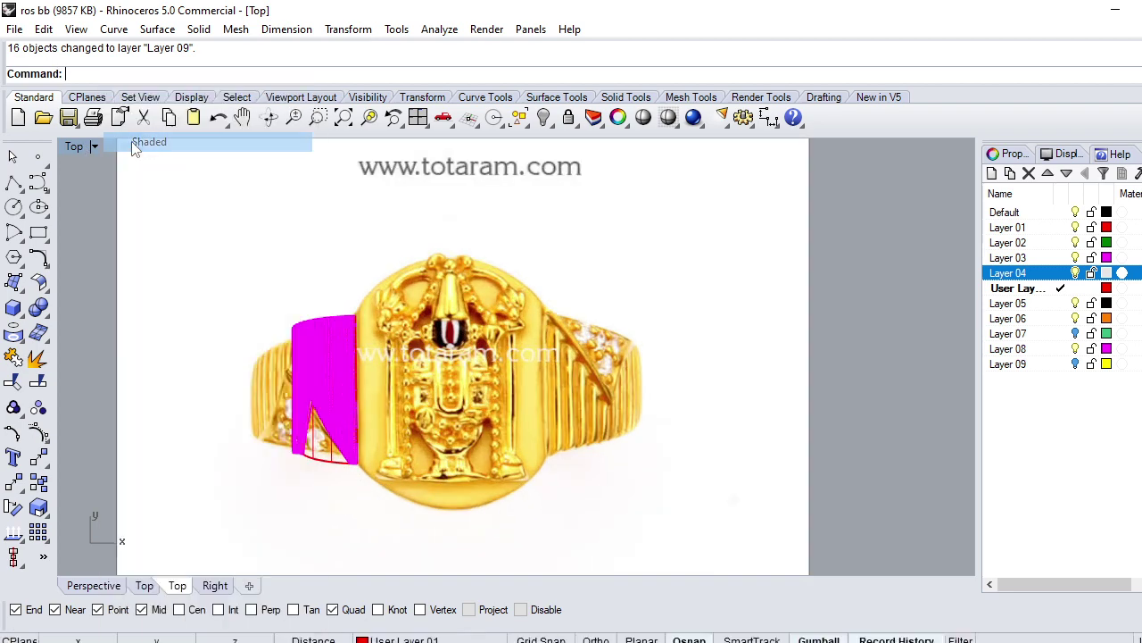
pyautogui.scroll(2, 332, 421)
pyautogui.scroll(2, 391, 422)
pyautogui.scroll(-3, 478, 435)
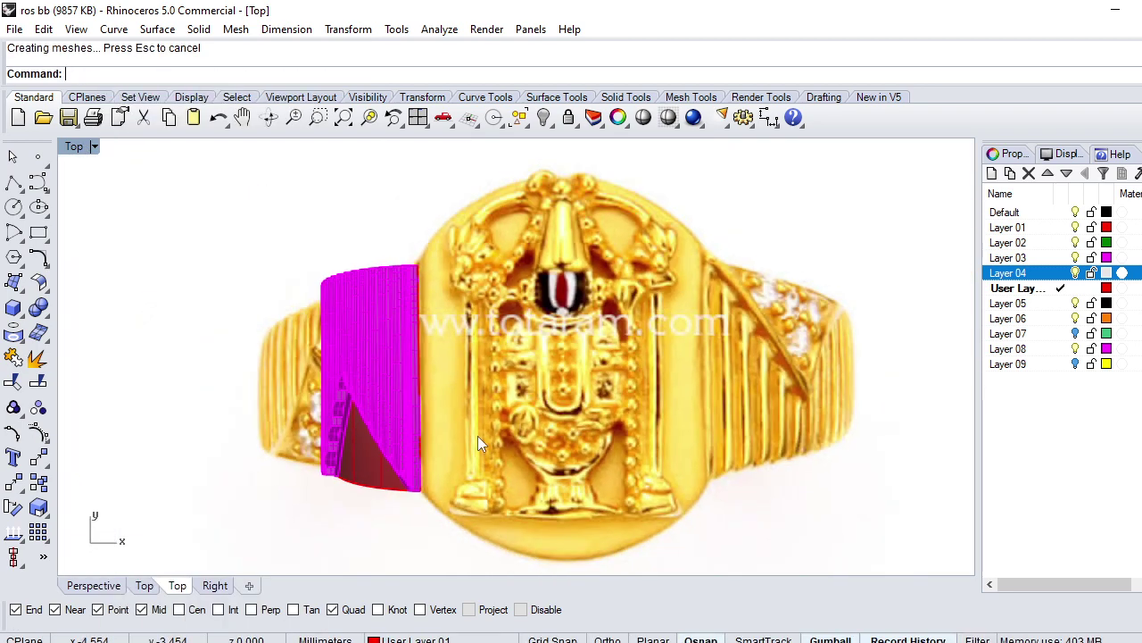
pyautogui.moveTo(478, 436); pyautogui.dragTo(672, 388, button='right')
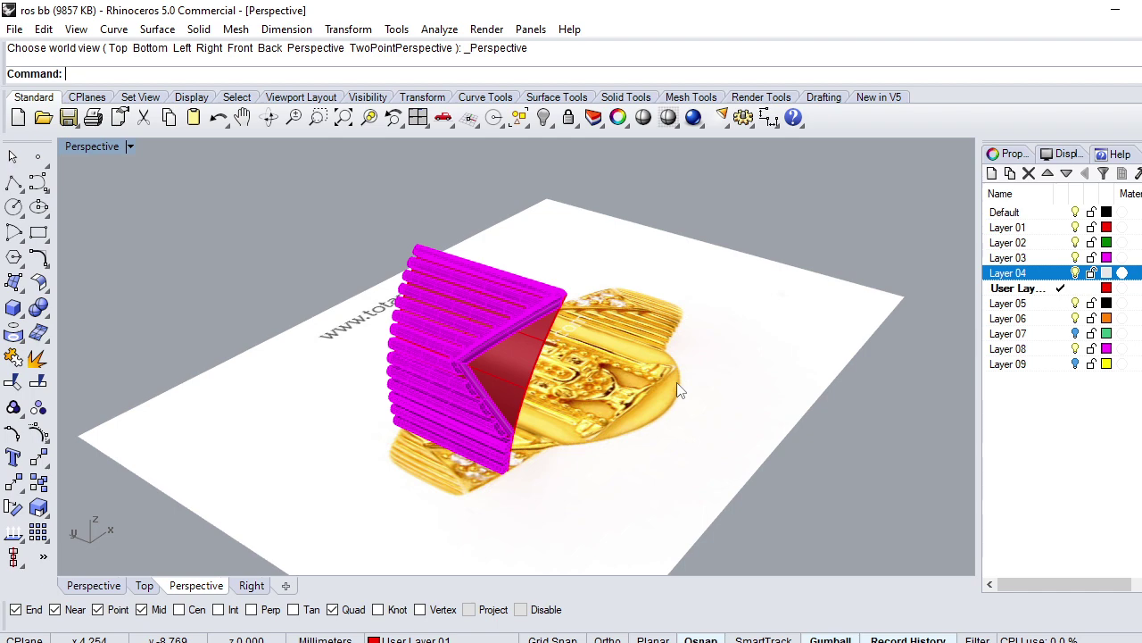
# Step: Crossing-select the fluted rods, open the Properties panel, then clear the selection
pyautogui.scroll(3, 479, 375)
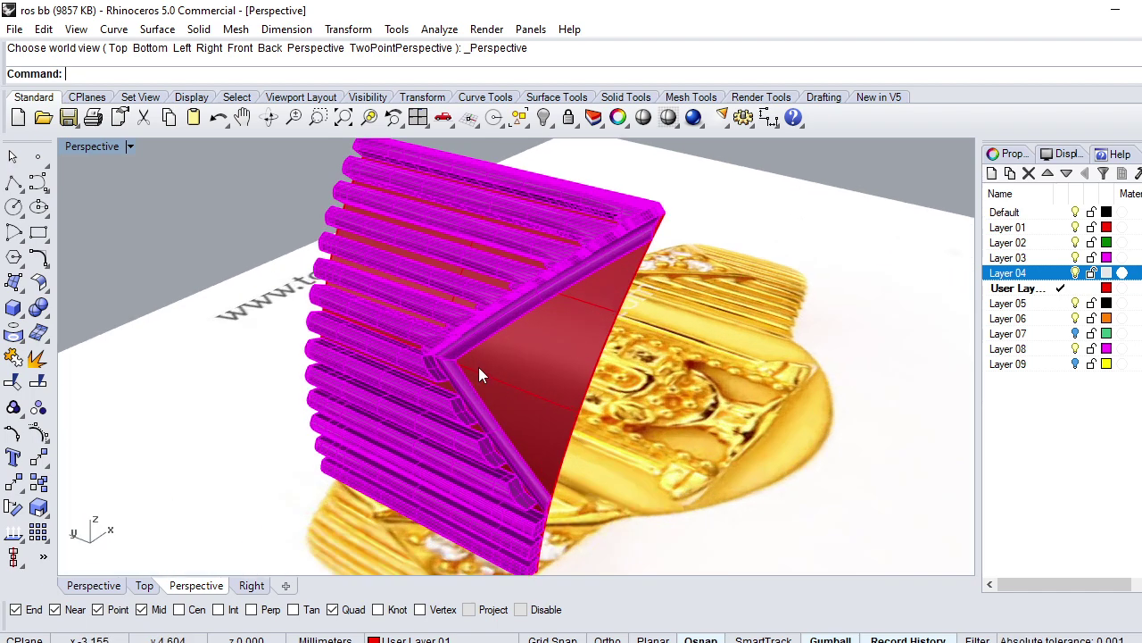
pyautogui.scroll(-3, 478, 375)
pyautogui.moveTo(685, 215)
pyautogui.mouseDown()
pyautogui.moveTo(308, 548)
pyautogui.moveTo(288, 545)
pyautogui.mouseUp()
pyautogui.click(618, 117)
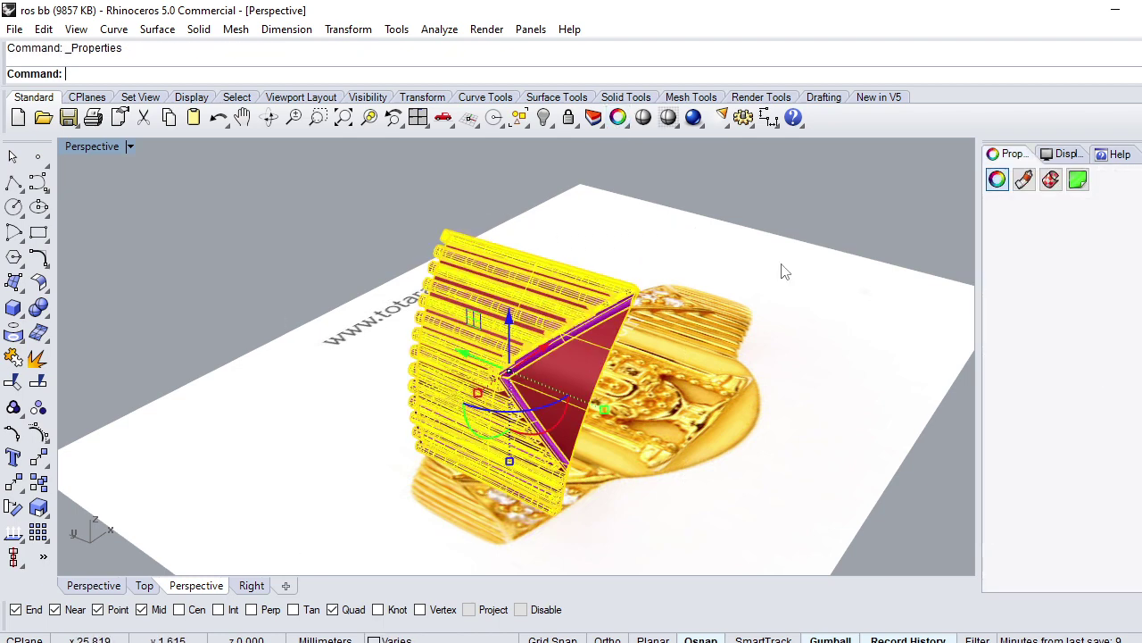
pyautogui.press('Escape')
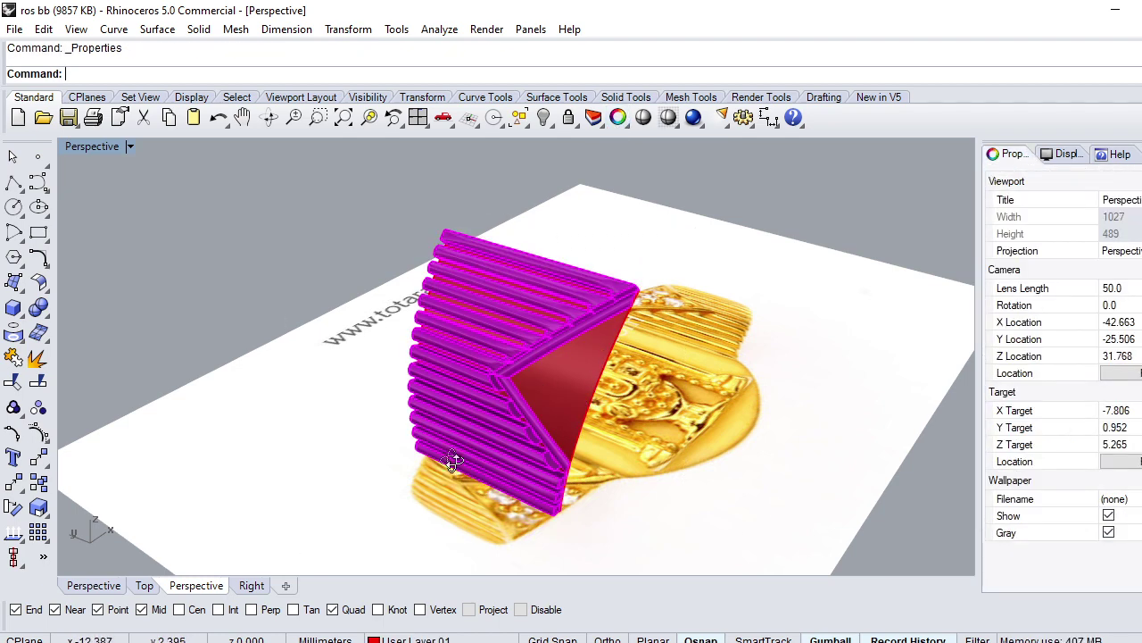
# Step: Orbit and switch between Top and Perspective views to inspect the flowed panel's fit
pyautogui.moveTo(453, 461); pyautogui.dragTo(538, 407, button='right')
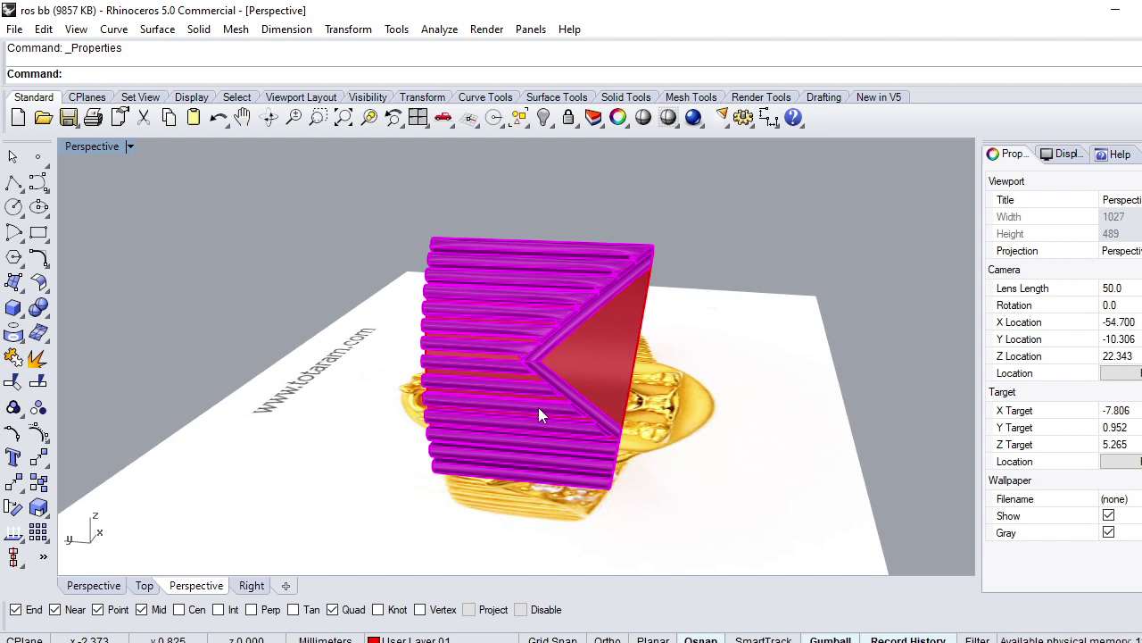
pyautogui.hotkey('ctrl', 'F1')
pyautogui.scroll(5, 492, 431)
pyautogui.scroll(3, 451, 452)
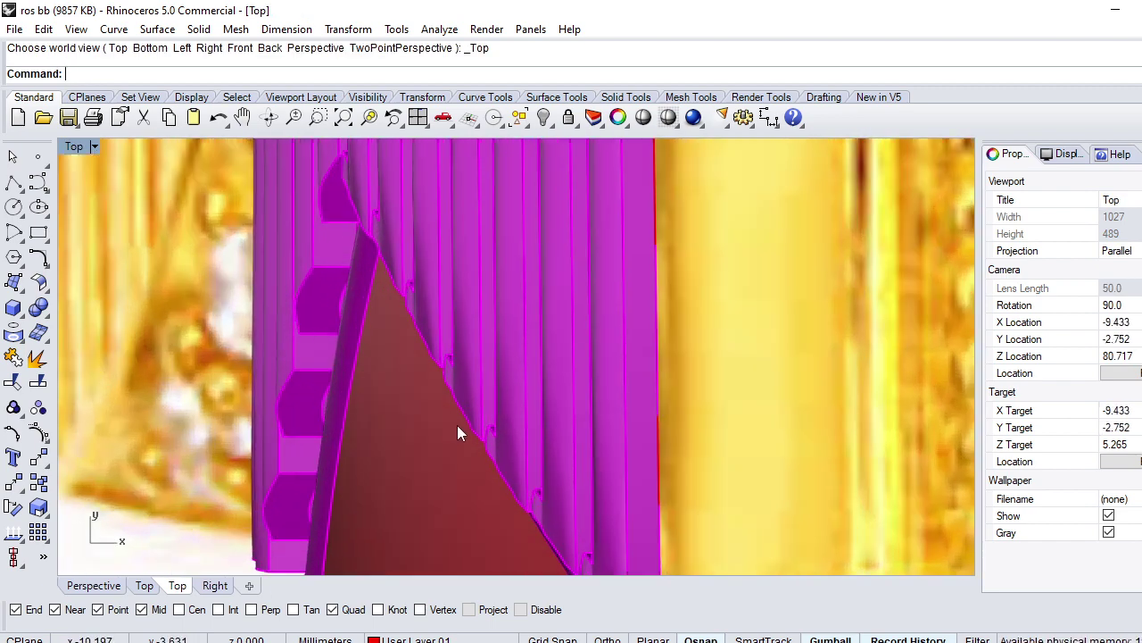
pyautogui.scroll(-2, 500, 415)
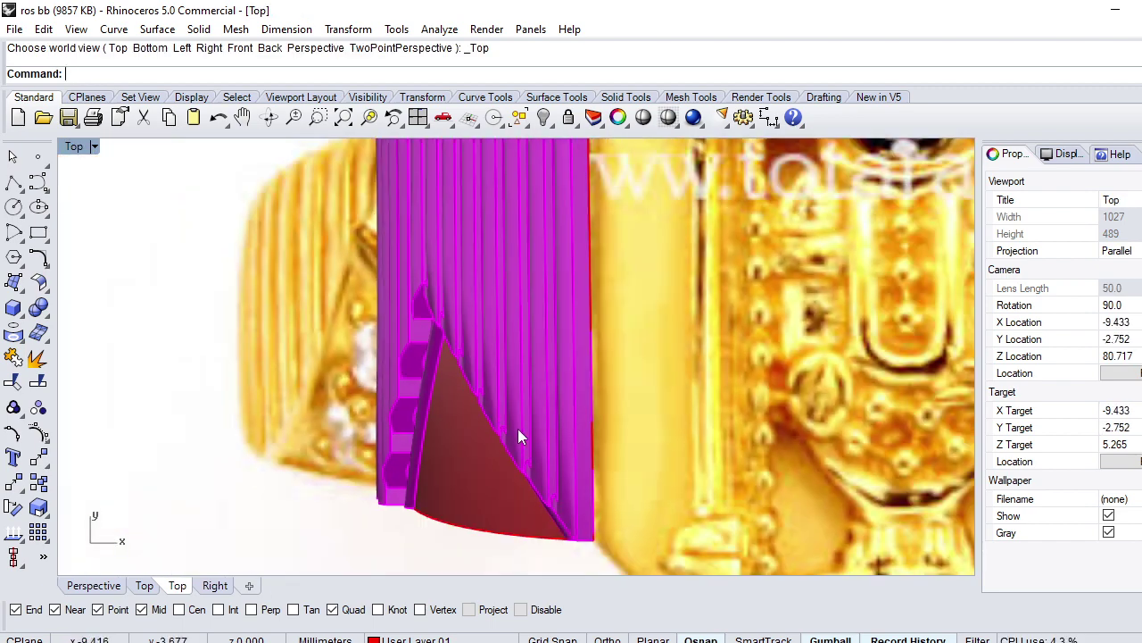
pyautogui.hotkey('ctrl', 'F3')
pyautogui.moveTo(517, 428)
pyautogui.mouseDown(button='right')
pyautogui.moveTo(495, 350)
pyautogui.moveTo(455, 393)
pyautogui.moveTo(482, 252)
pyautogui.moveTo(784, 236)
pyautogui.moveTo(390, 309)
pyautogui.moveTo(324, 245)
pyautogui.moveTo(330, 232)
pyautogui.moveTo(474, 339)
pyautogui.moveTo(331, 352)
pyautogui.moveTo(360, 356)
pyautogui.moveTo(426, 409)
pyautogui.mouseUp(button='right')
pyautogui.scroll(3, 495, 350)
pyautogui.scroll(-3, 425, 409)
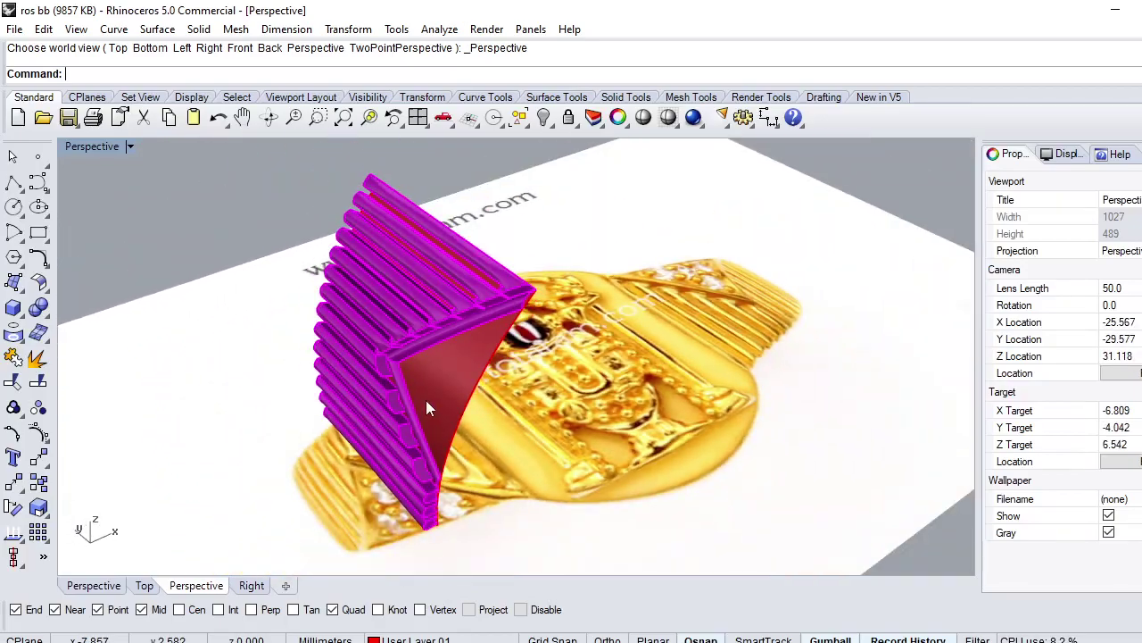
# Step: Turn on Layer 09 to show the yellow fluted panel and select it
pyautogui.click(1019, 157)
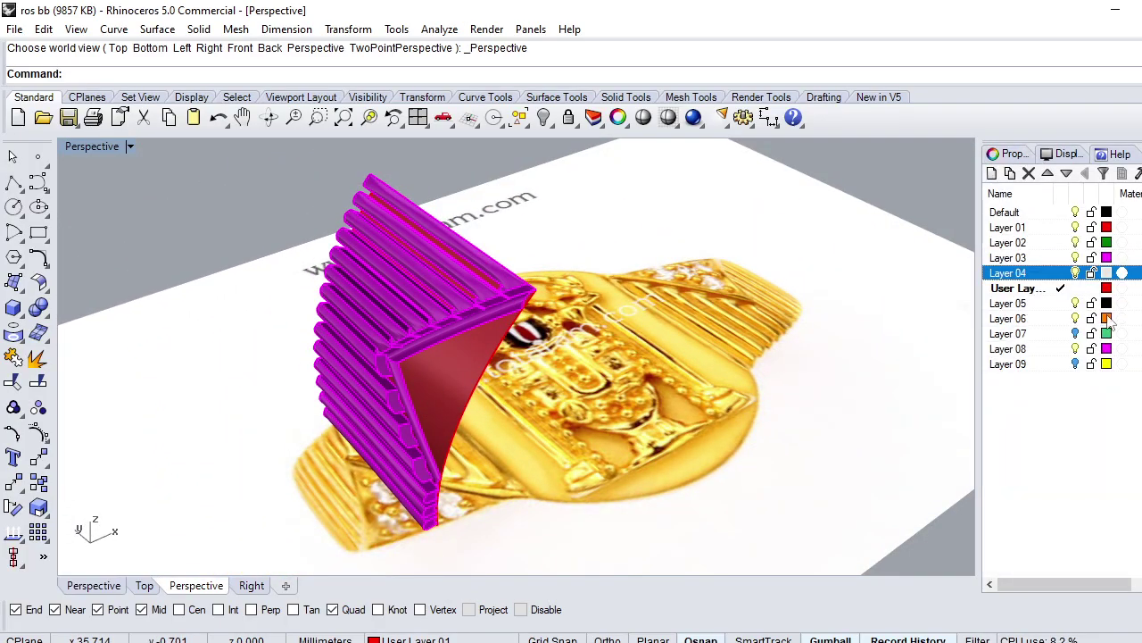
pyautogui.click(1076, 363)
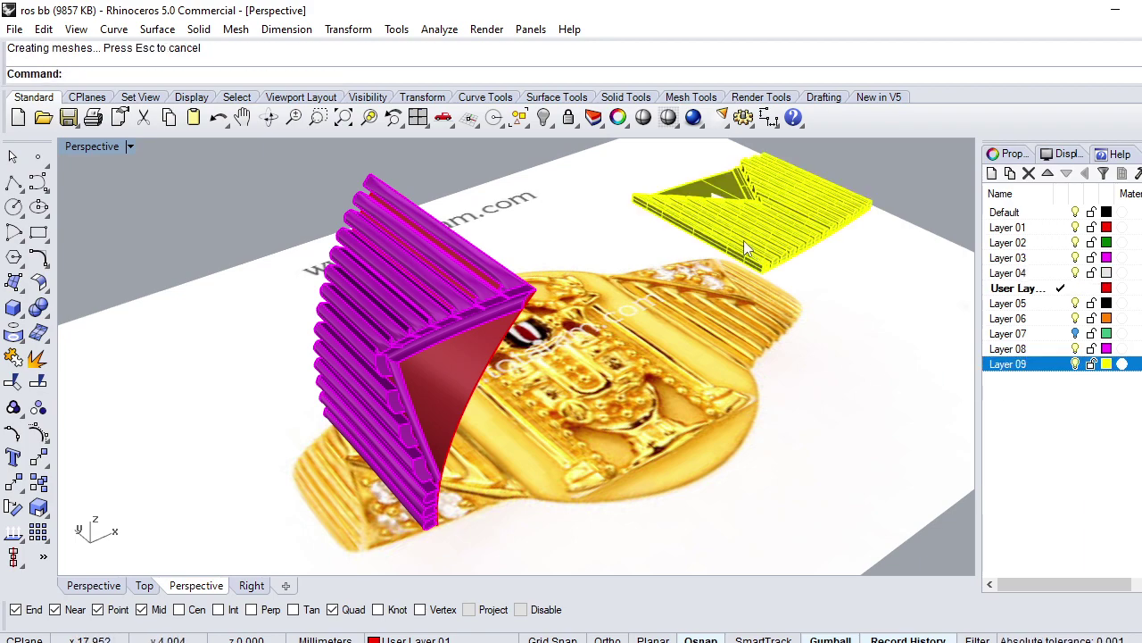
pyautogui.moveTo(744, 240)
pyautogui.mouseDown(button='right')
pyautogui.moveTo(782, 287)
pyautogui.moveTo(628, 322)
pyautogui.mouseUp(button='right')
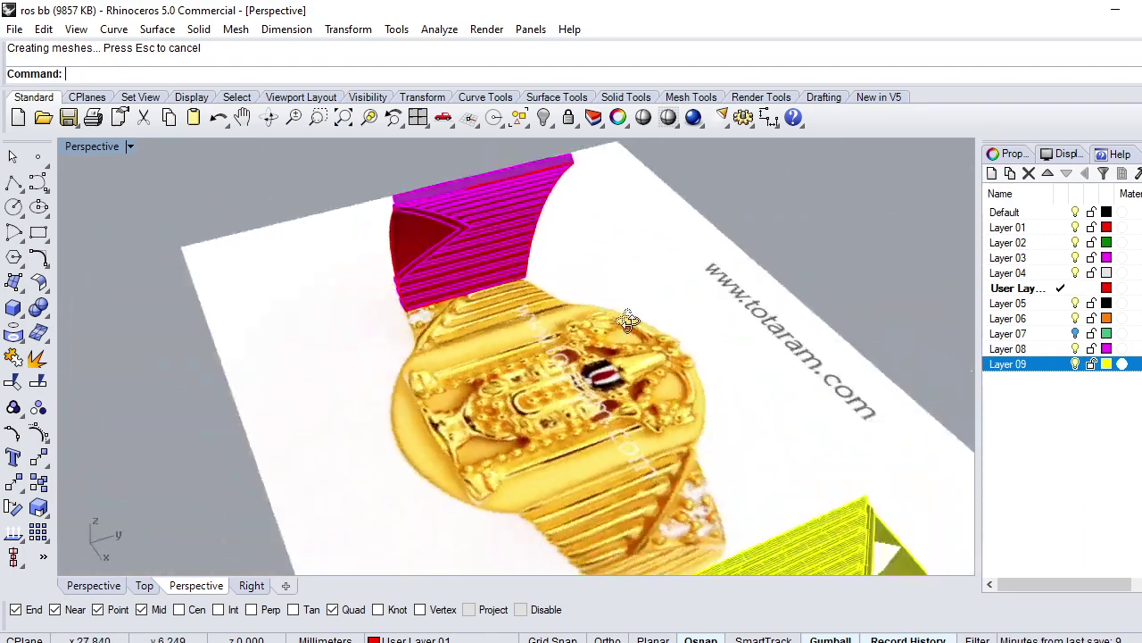
pyautogui.scroll(-5, 627, 322)
pyautogui.moveTo(467, 224); pyautogui.dragTo(423, 486, button='right')
pyautogui.scroll(10, 423, 486)
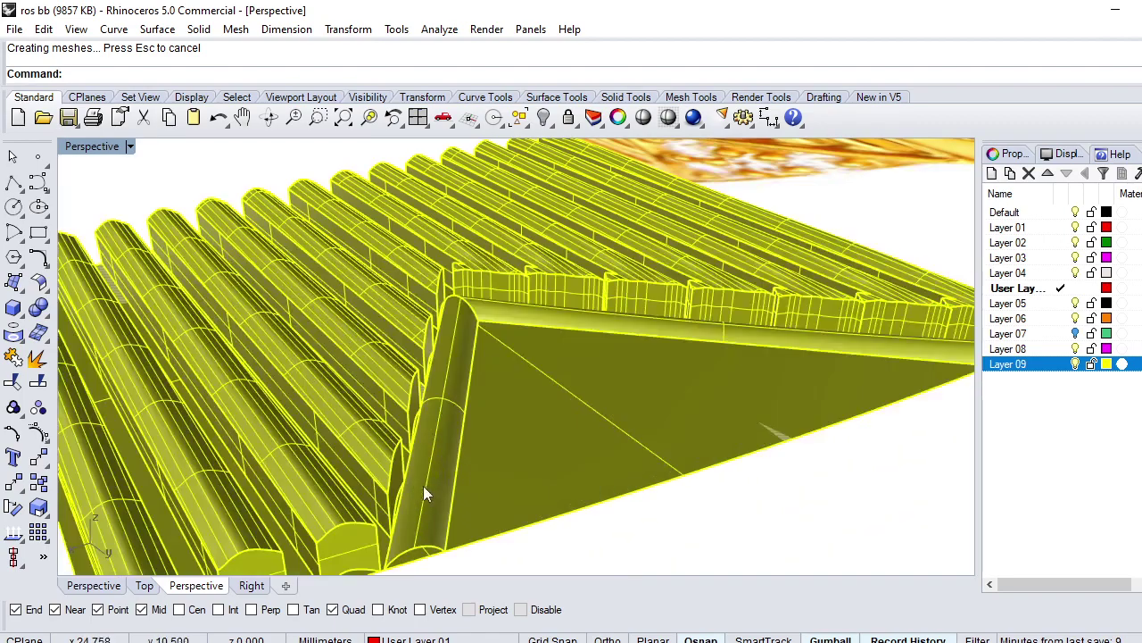
pyautogui.click(445, 434)
# Step: Explode the yellow panel and extrude its edge surface into a thin solid rim
pyautogui.write('Sa')
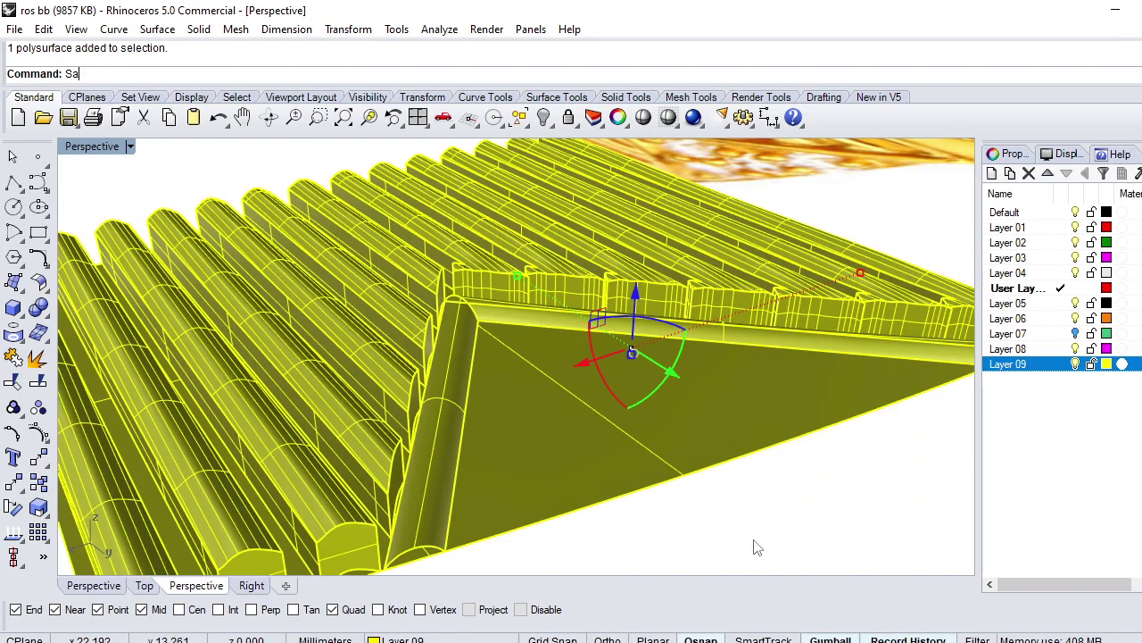
pyautogui.press('Return')
pyautogui.press('Escape')
pyautogui.click(456, 408)
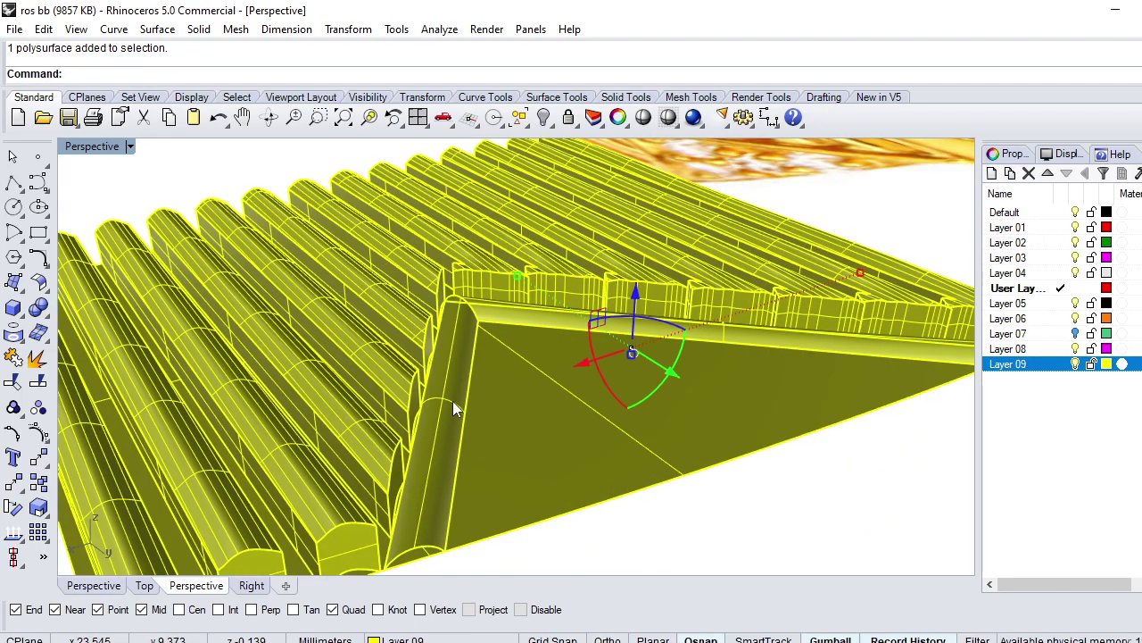
pyautogui.write('x')
pyautogui.press('Return')
pyautogui.scroll(-3, 476, 386)
pyautogui.write('Sa')
pyautogui.press('Return')
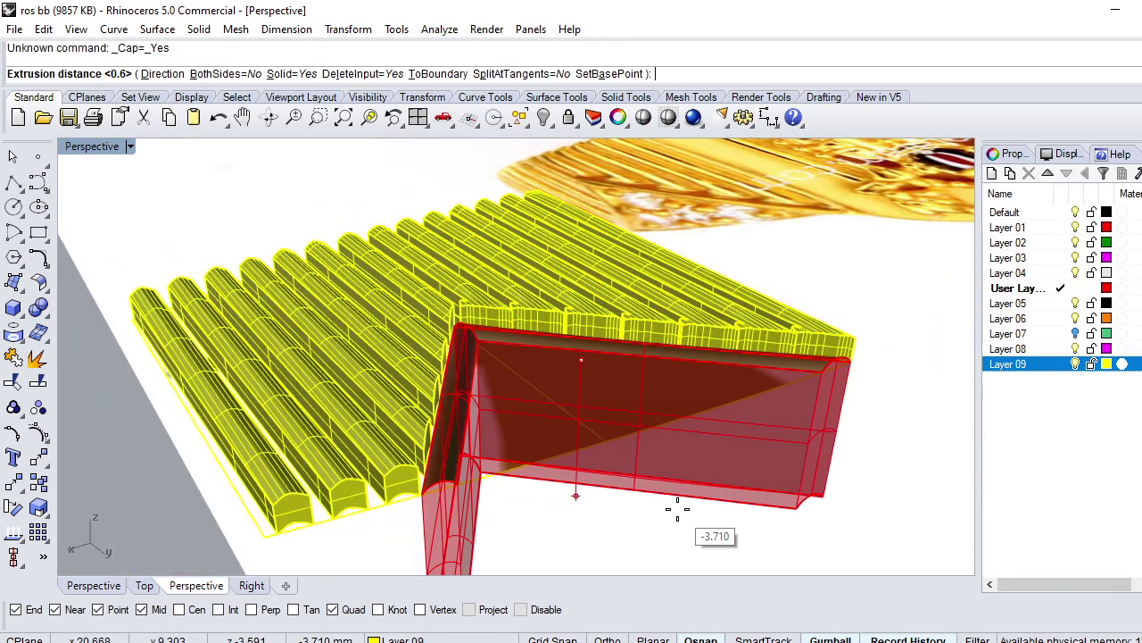
pyautogui.press('Return')
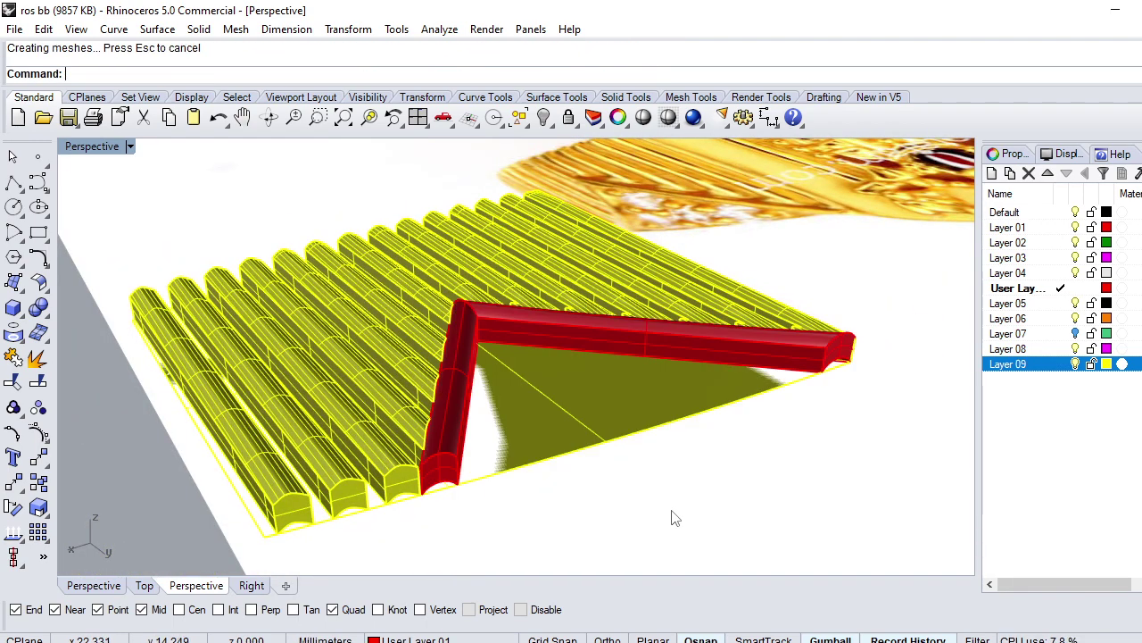
# Step: Delete the leftover unwanted polysurface next to the red extruded rim
pyautogui.scroll(2, 458, 423)
pyautogui.scroll(1, 451, 411)
pyautogui.click(451, 408)
pyautogui.scroll(-3, 451, 408)
pyautogui.scroll(-3, 340, 352)
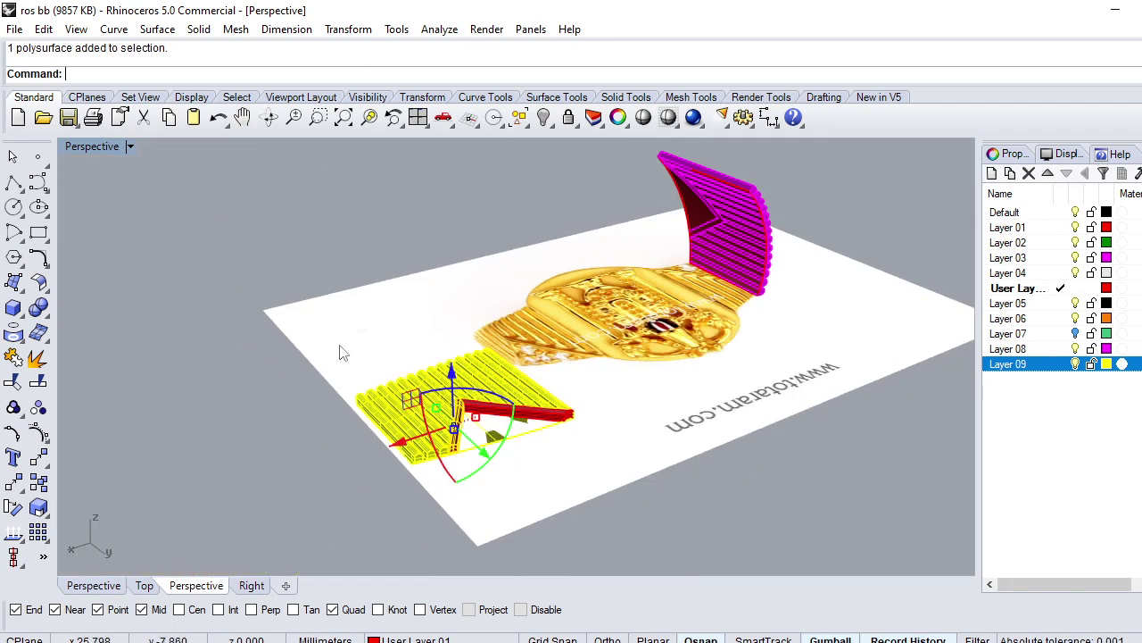
pyautogui.moveTo(340, 352)
pyautogui.mouseDown(button='right')
pyautogui.moveTo(729, 355)
pyautogui.moveTo(530, 301)
pyautogui.moveTo(548, 294)
pyautogui.moveTo(478, 293)
pyautogui.moveTo(367, 329)
pyautogui.mouseUp(button='right')
pyautogui.click(329, 335)
pyautogui.scroll(3, 319, 341)
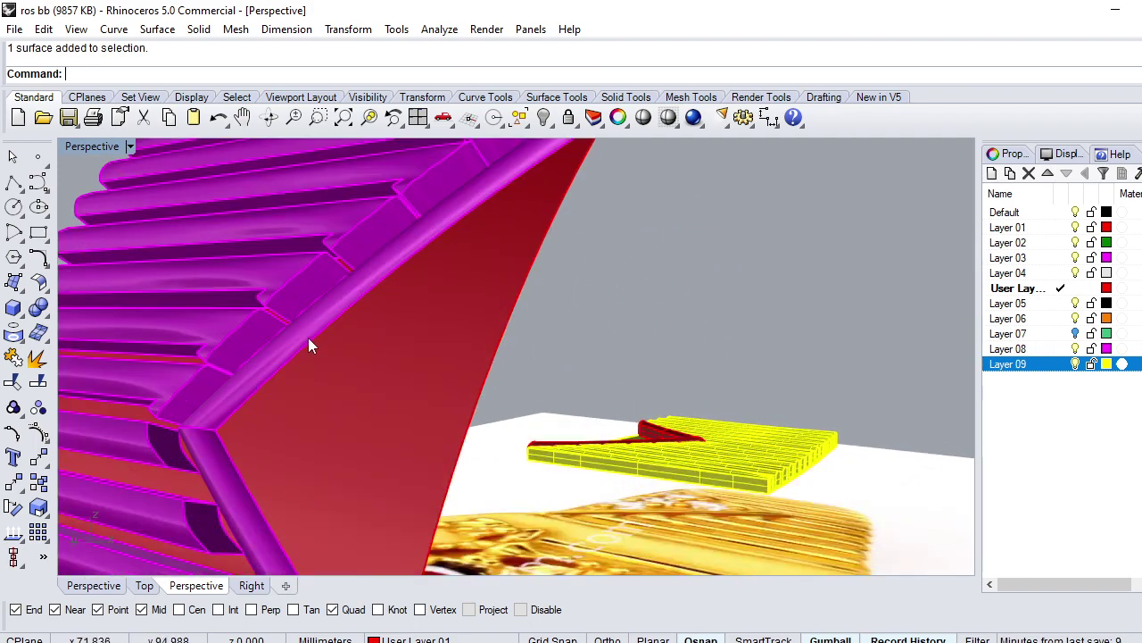
pyautogui.click(309, 339)
pyautogui.press('Delete')
# Step: Reselect the yellow panel and check it from the Top and Perspective views
pyautogui.scroll(-3, 349, 355)
pyautogui.scroll(-2, 518, 482)
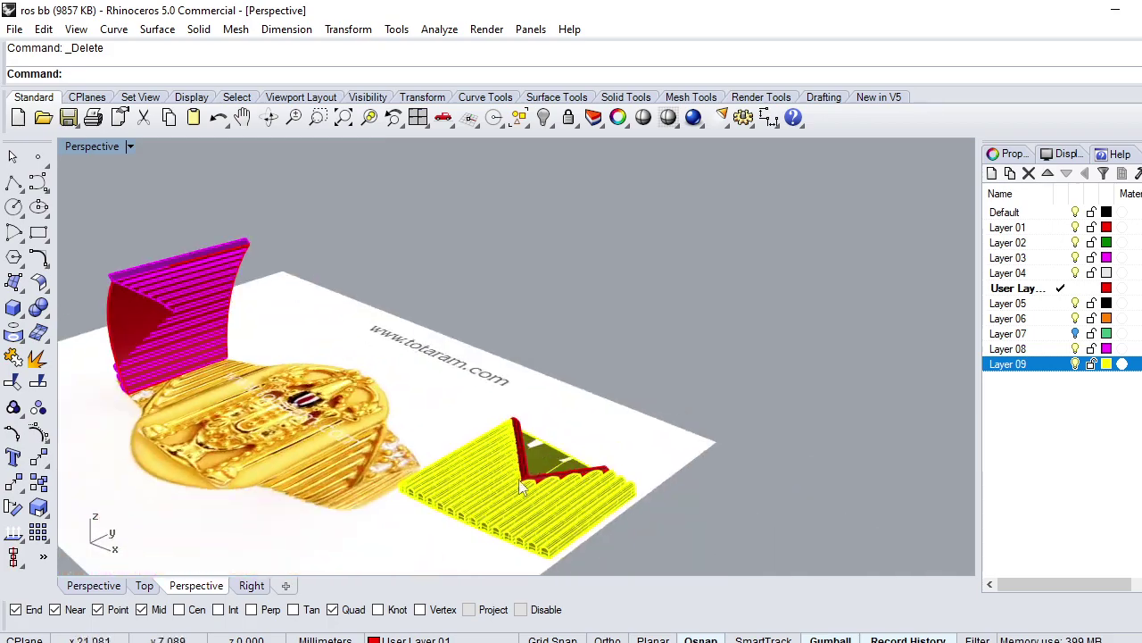
pyautogui.scroll(3, 519, 480)
pyautogui.click(560, 483)
pyautogui.scroll(-2, 560, 483)
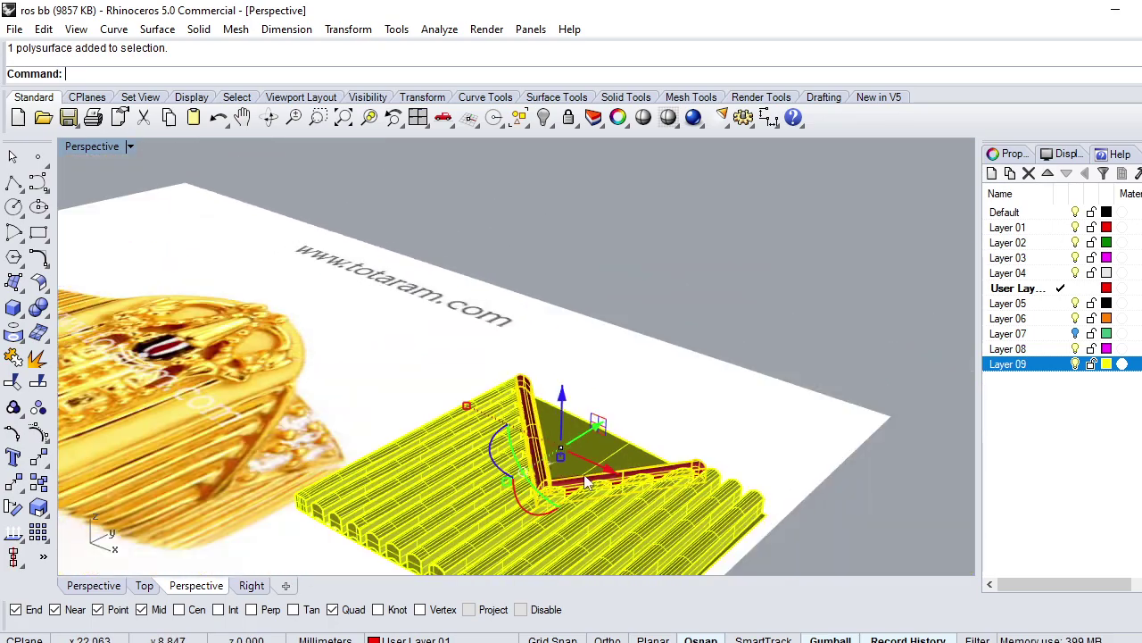
pyautogui.moveTo(586, 483); pyautogui.dragTo(675, 496, button='right')
pyautogui.hotkey('ctrl', 'F1')
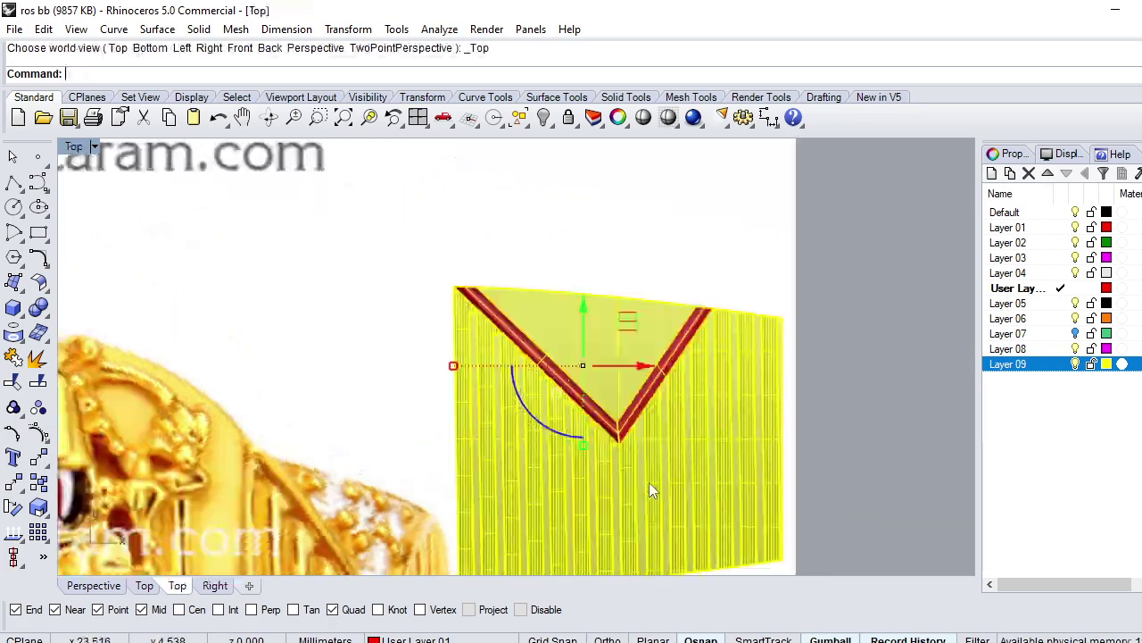
pyautogui.scroll(-2, 622, 456)
pyautogui.scroll(-2, 663, 445)
pyautogui.hotkey('ctrl', 'F3')
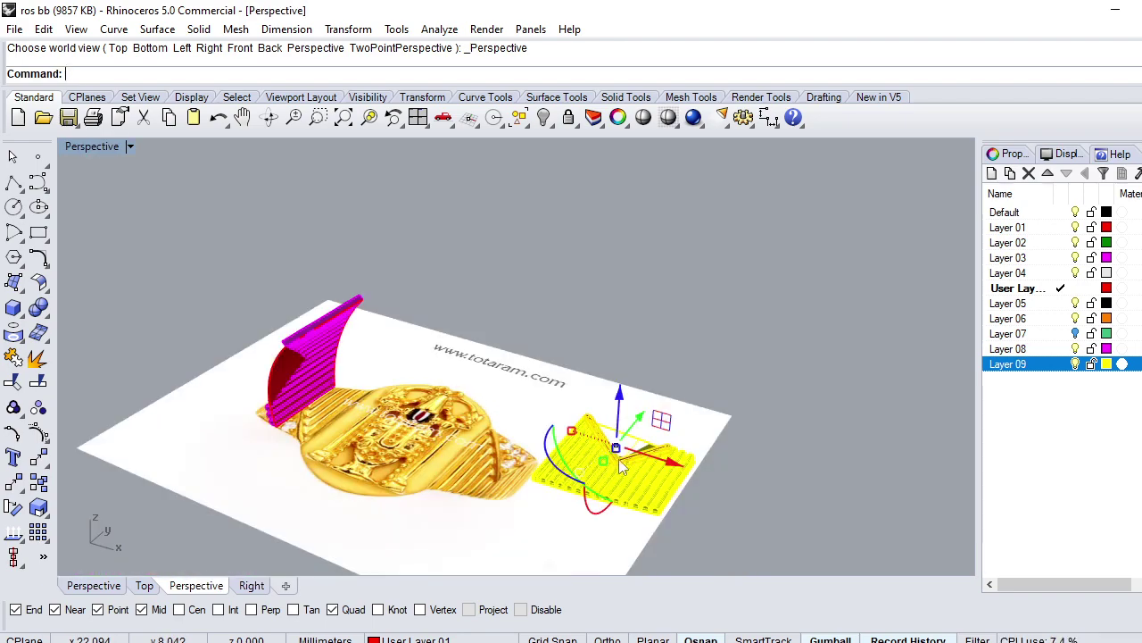
pyautogui.moveTo(648, 453); pyautogui.dragTo(252, 259, button='right')
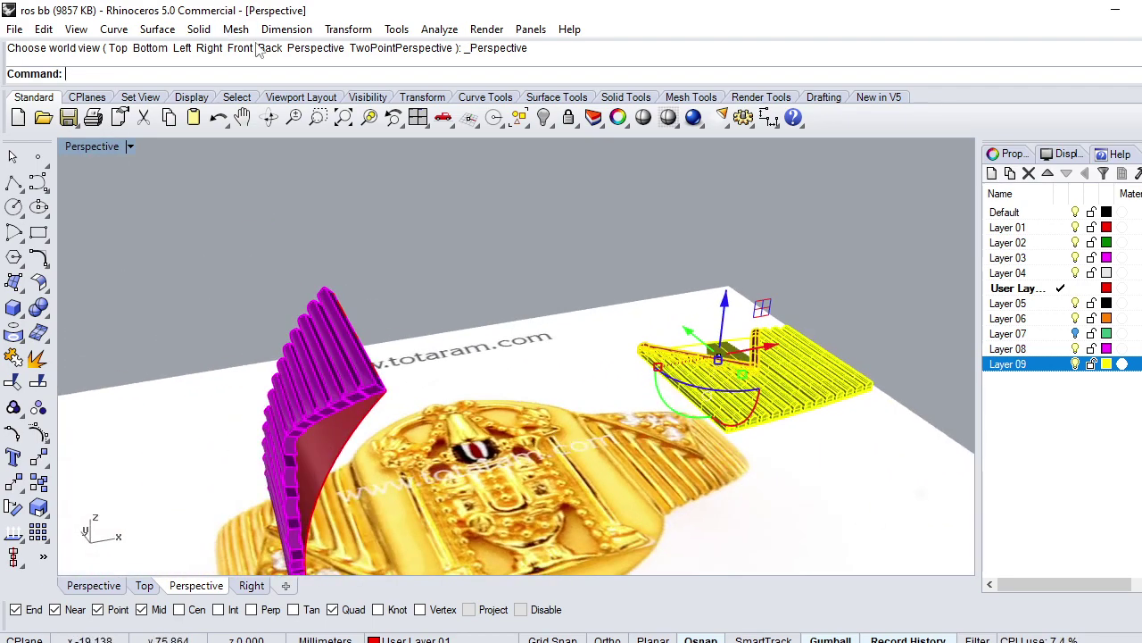
pyautogui.click(348, 28)
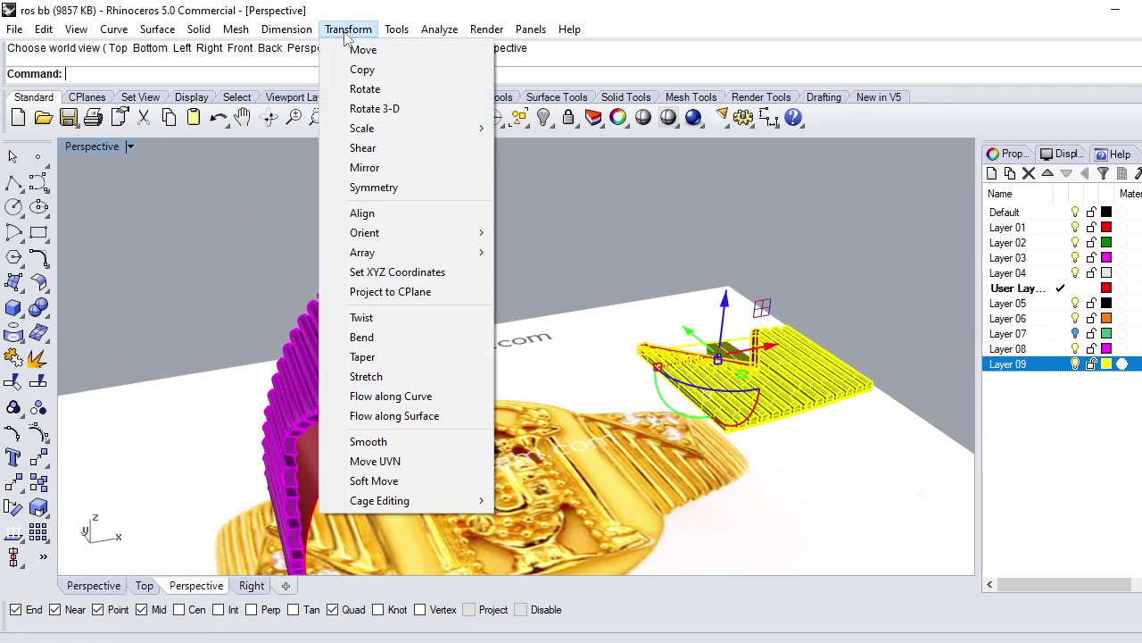
# Step: Start Flow along Surface for the panel and rim, with the view in wireframe
pyautogui.click(393, 416)
pyautogui.scroll(3, 697, 451)
pyautogui.scroll(3, 698, 451)
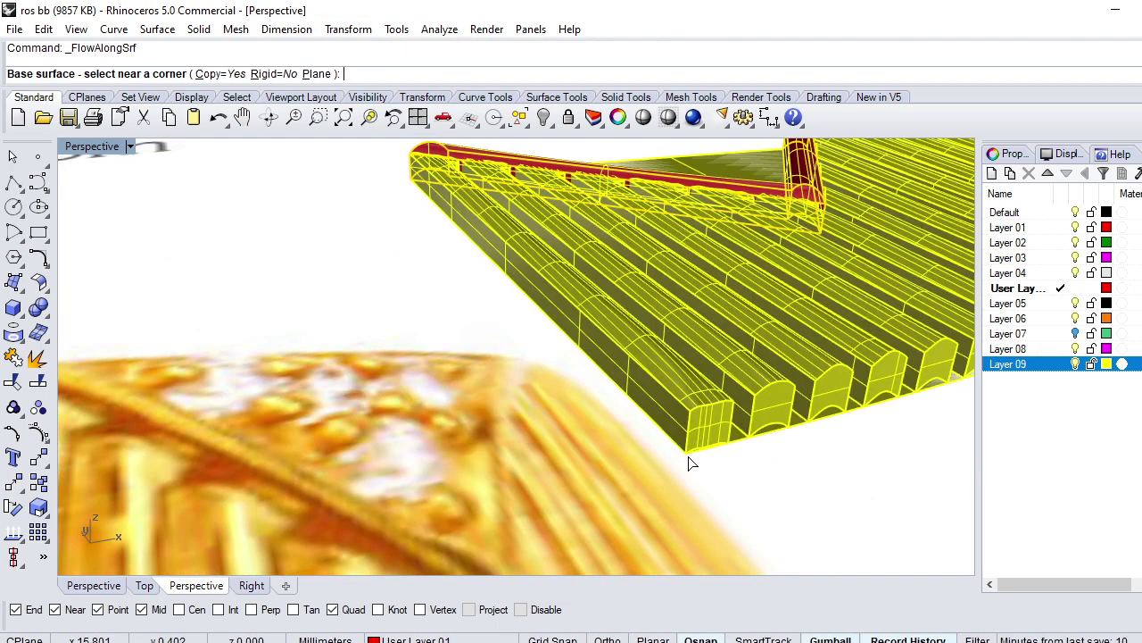
pyautogui.press('Escape')
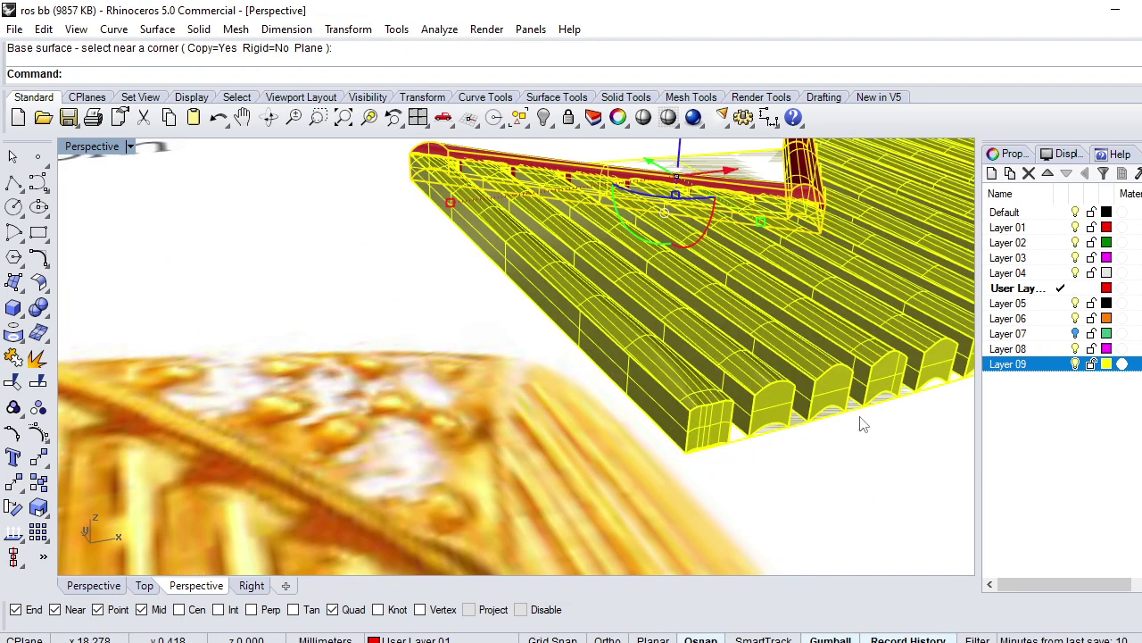
pyautogui.press('Return')
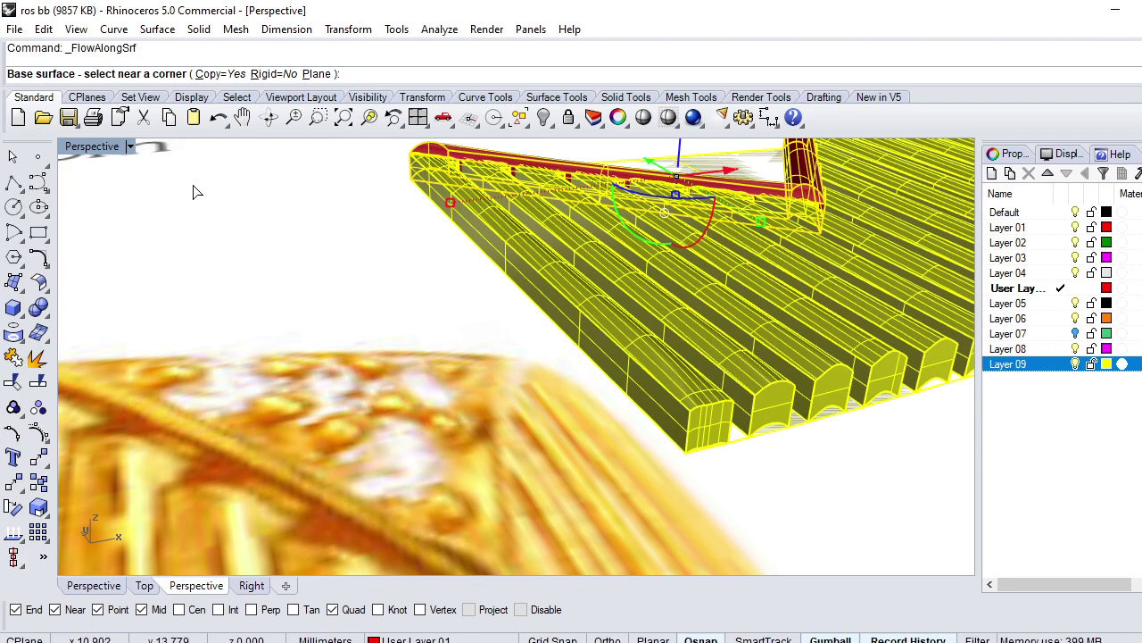
pyautogui.click(109, 148)
pyautogui.click(189, 125)
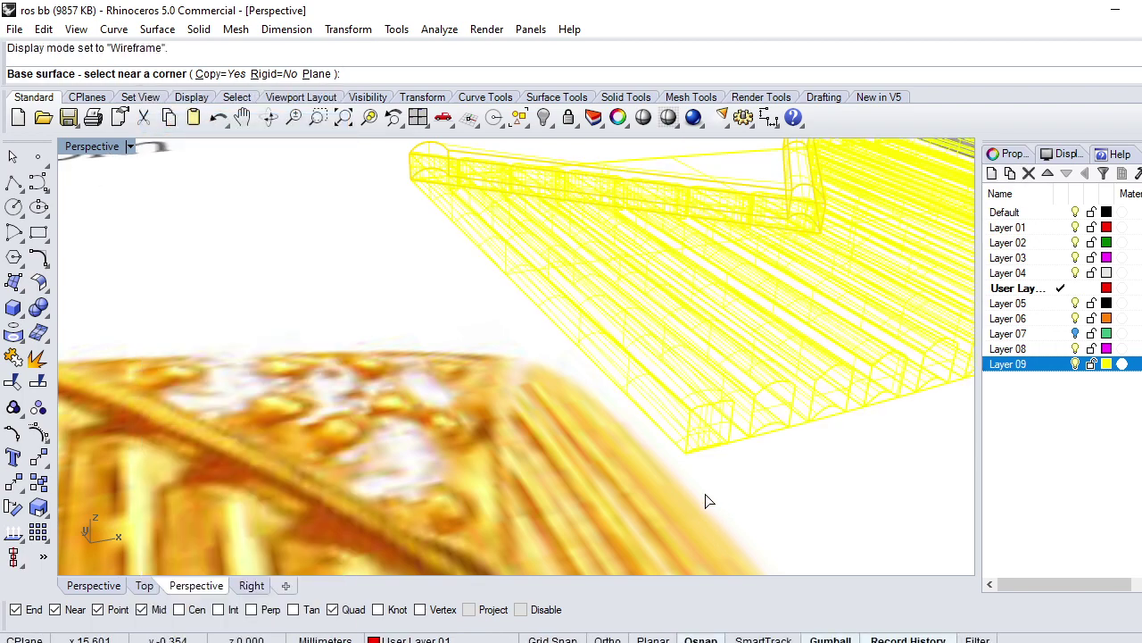
# Step: Pick the base and target surface corners, then move the flowed objects to Layer 09
pyautogui.click(689, 460)
pyautogui.click(740, 501)
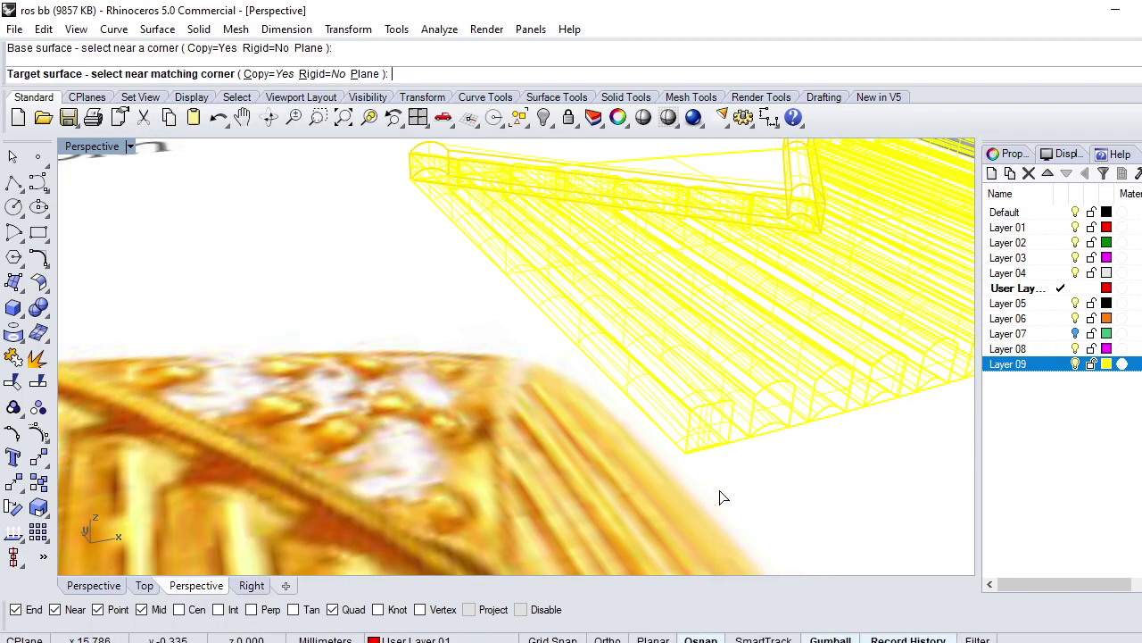
pyautogui.scroll(-3, 687, 466)
pyautogui.scroll(-3, 688, 469)
pyautogui.moveTo(686, 469); pyautogui.dragTo(540, 346, button='right')
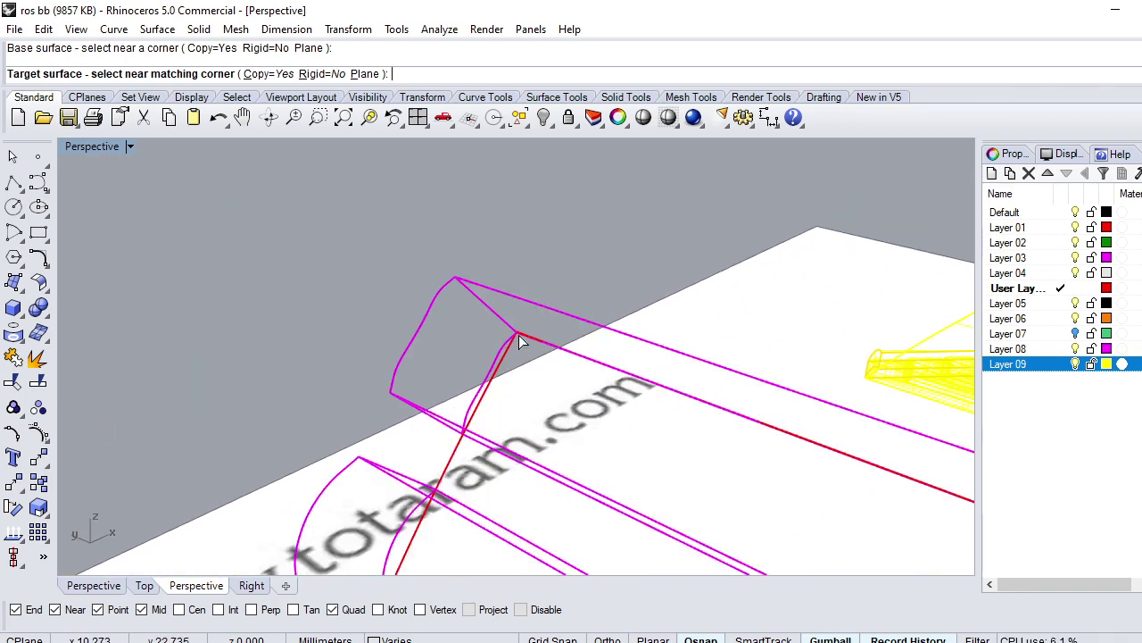
pyautogui.click(519, 335)
pyautogui.click(564, 397)
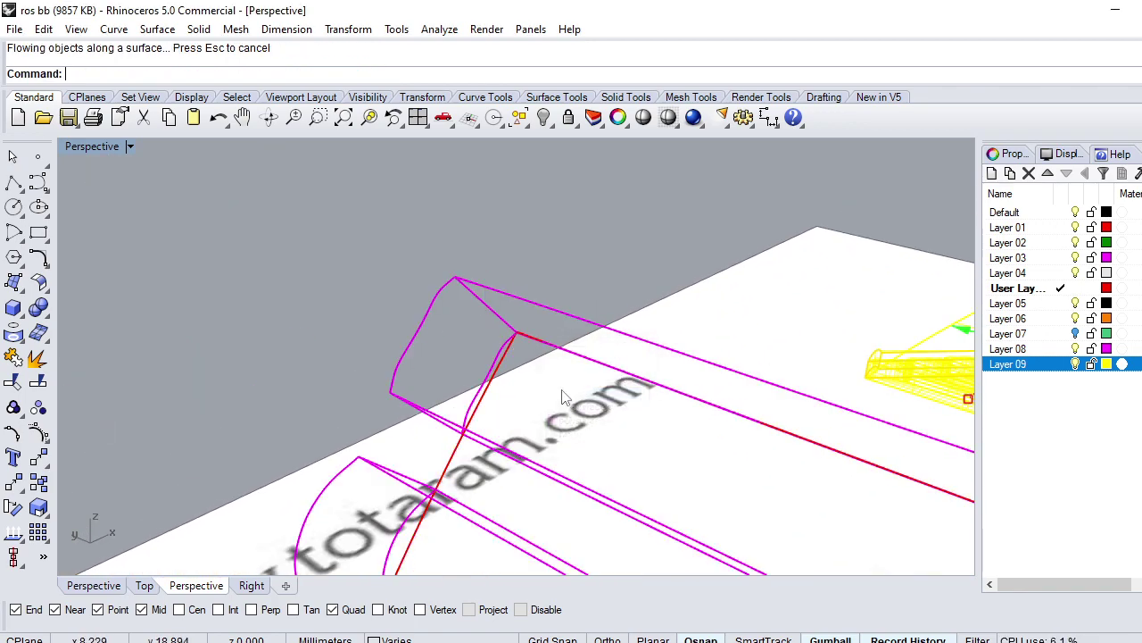
pyautogui.scroll(-2, 423, 335)
pyautogui.scroll(-5, 424, 304)
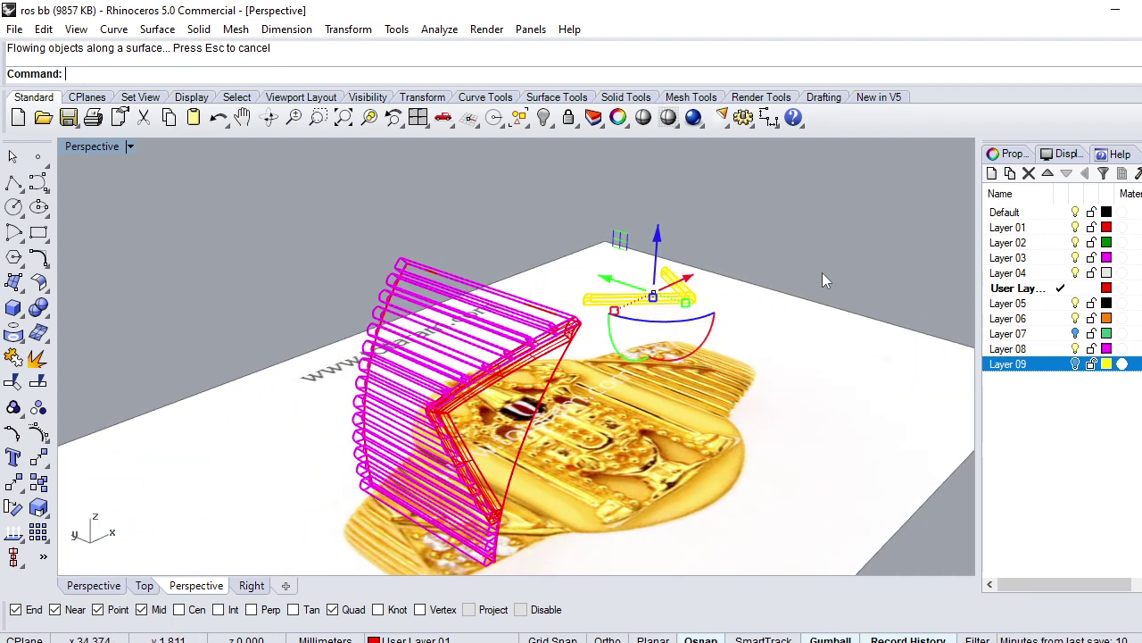
pyautogui.rightClick(1011, 363)
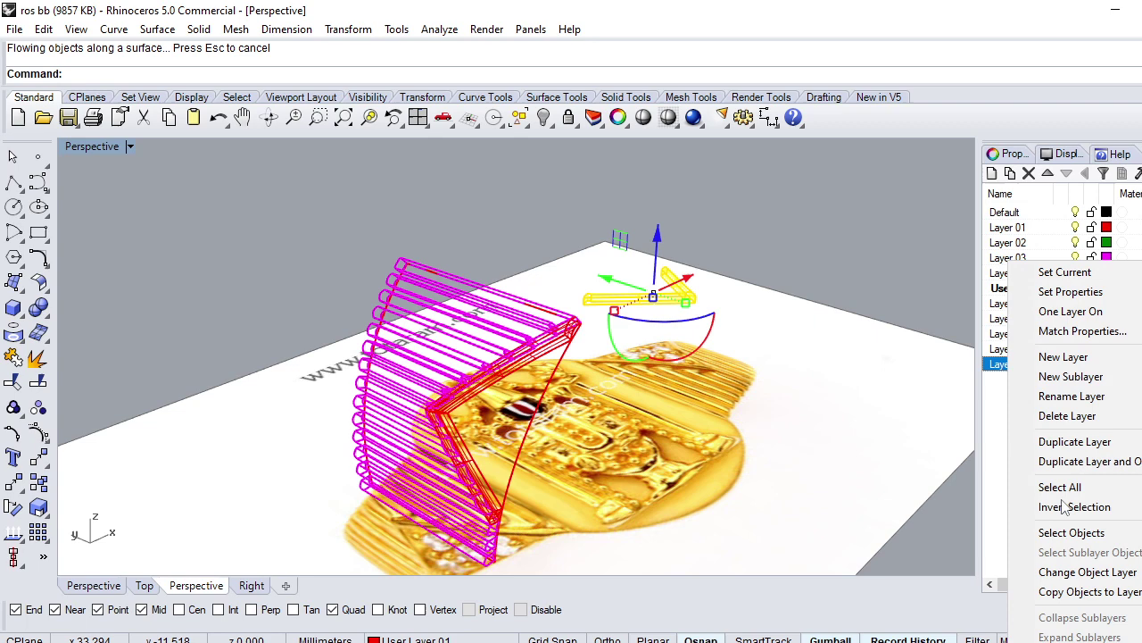
pyautogui.click(1077, 572)
# Step: Return the view to shaded, hide the ring and base plane, and look from Top
pyautogui.click(129, 147)
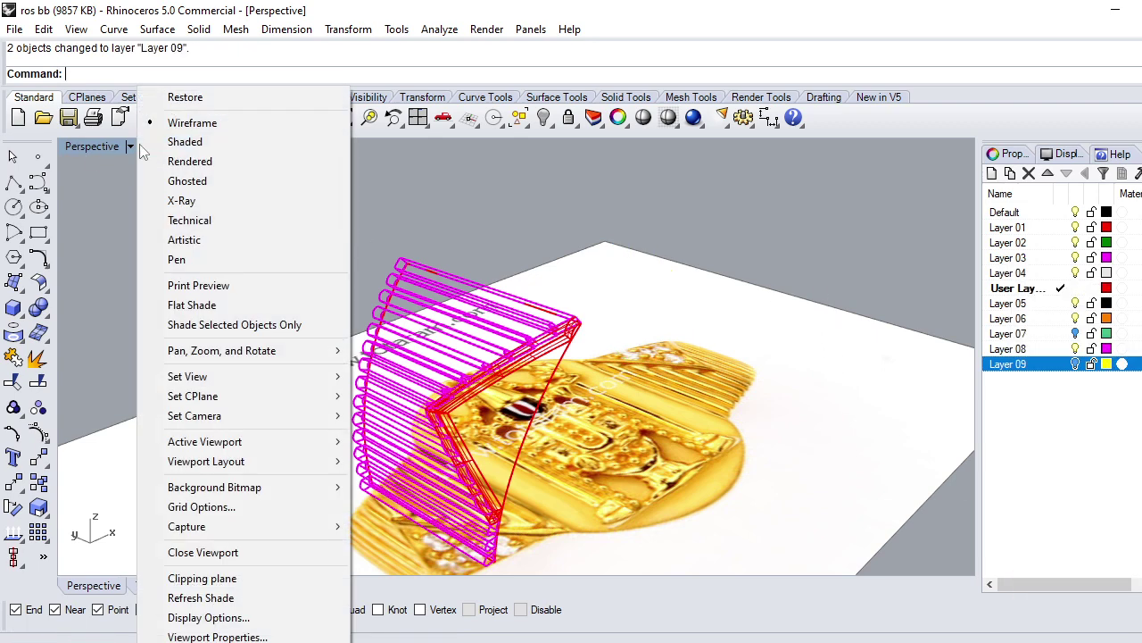
pyautogui.click(178, 140)
pyautogui.scroll(5, 464, 403)
pyautogui.scroll(-5, 463, 403)
pyautogui.scroll(-3, 407, 334)
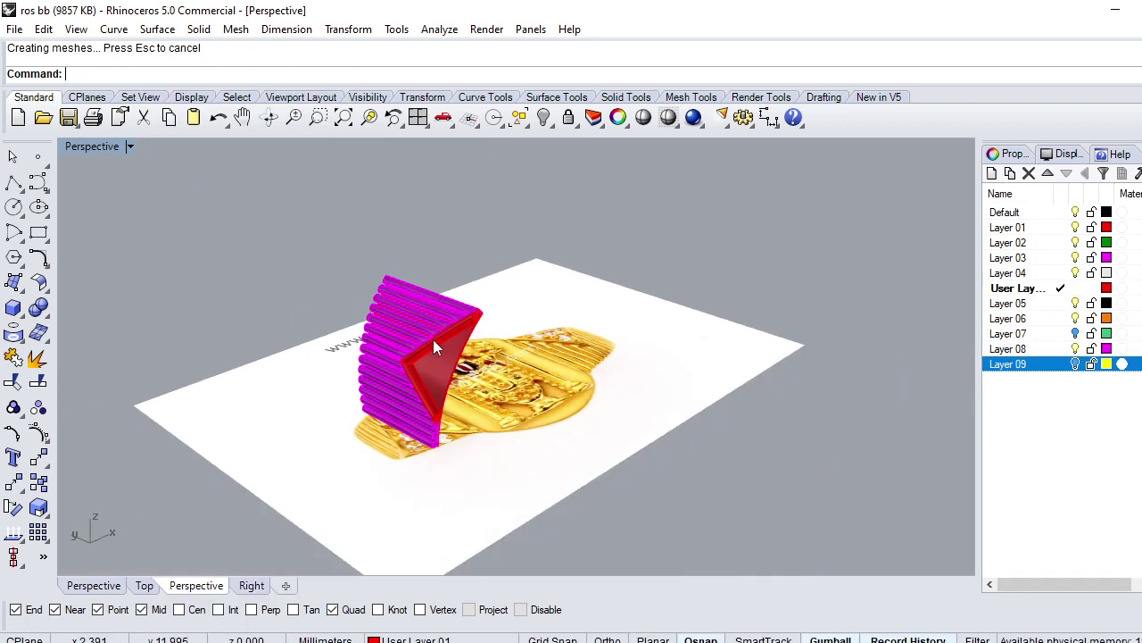
pyautogui.click(1075, 272)
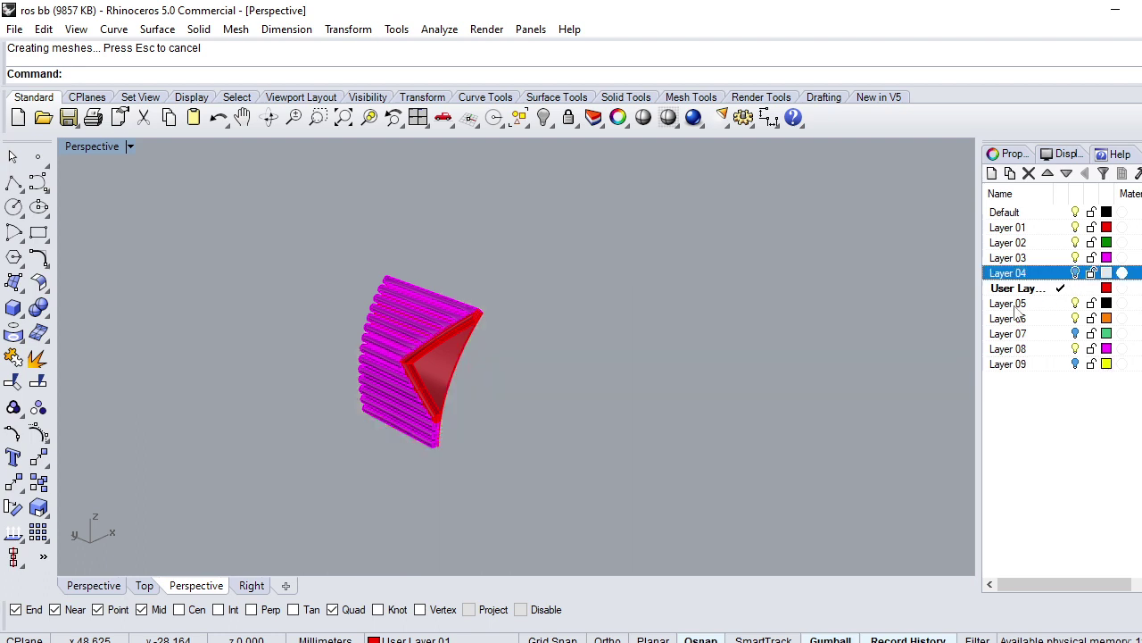
pyautogui.write('Top')
pyautogui.press('Return')
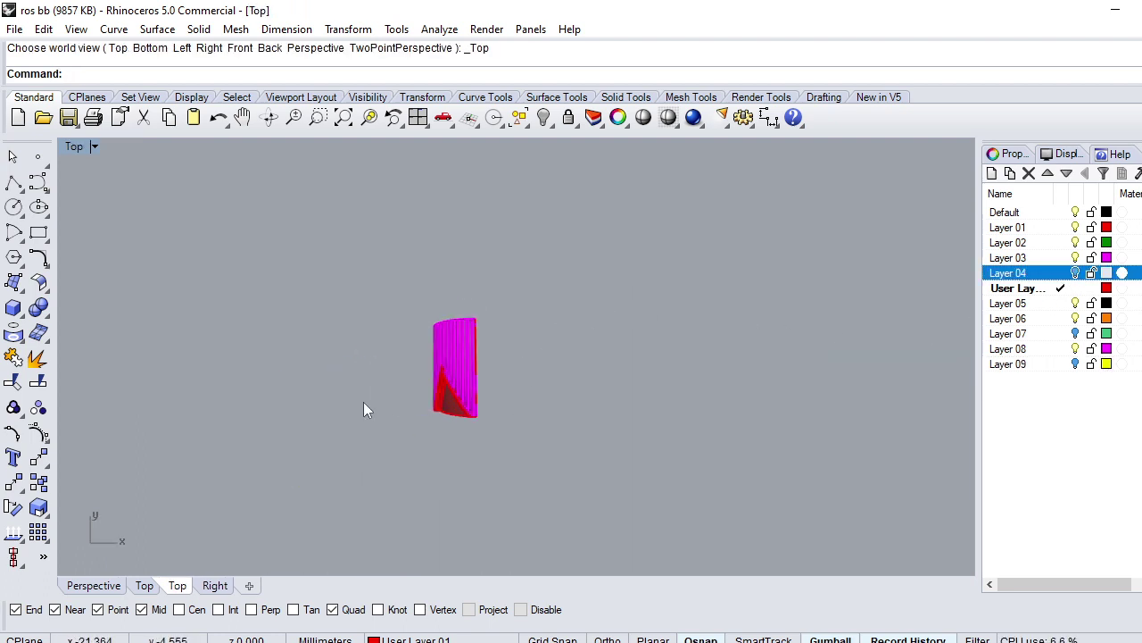
# Step: Group the flowed fluted panel pieces, show the ring again, and select the group
pyautogui.moveTo(539, 259); pyautogui.dragTo(318, 523)
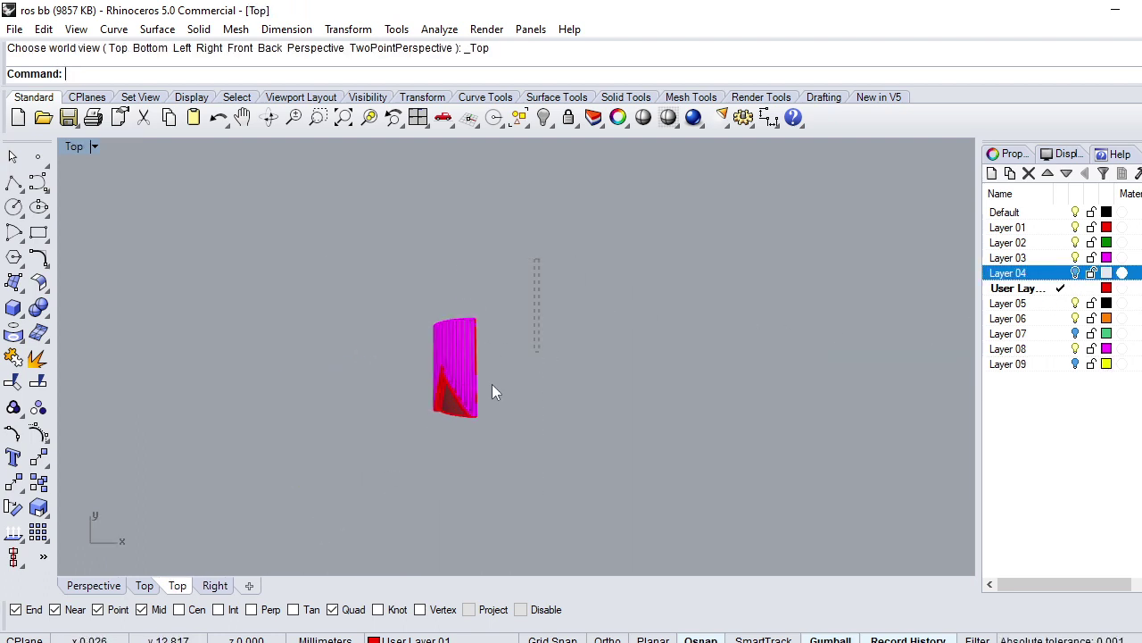
pyautogui.moveTo(495, 393); pyautogui.dragTo(275, 502)
pyautogui.hotkey('ctrl', 'g')
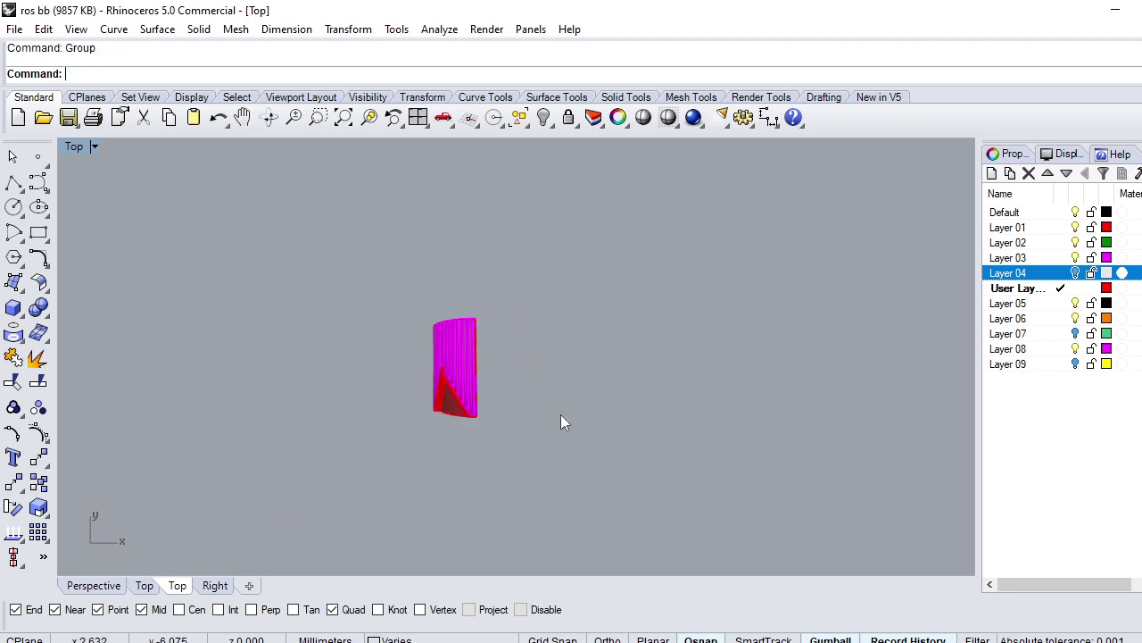
pyautogui.write('T')
pyautogui.hotkey('ctrl', 'alt', 'h')
pyautogui.click(440, 337)
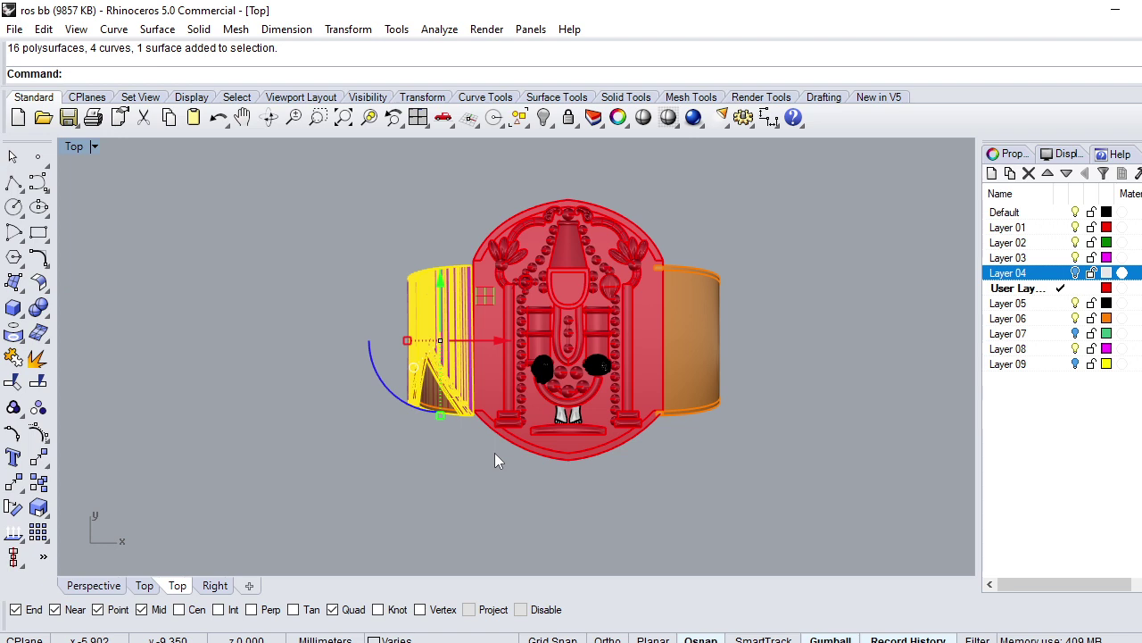
pyautogui.scroll(2, 495, 452)
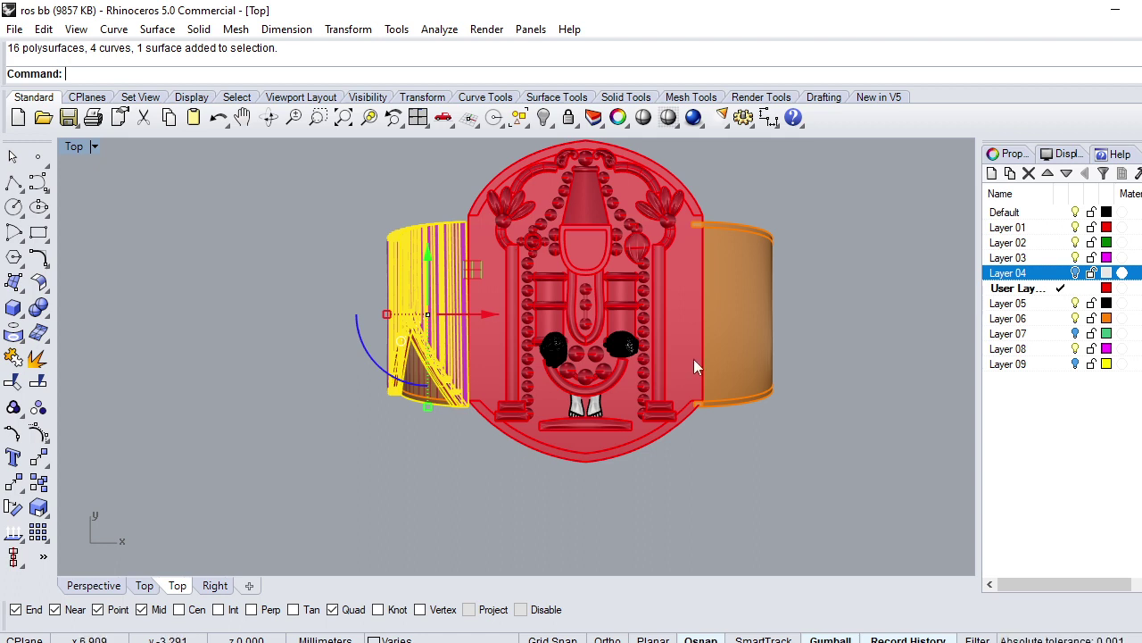
# Step: Hide everything but the fluted panel and mirror it across a plane starting at the origin
pyautogui.hotkey('ctrl', 'i')
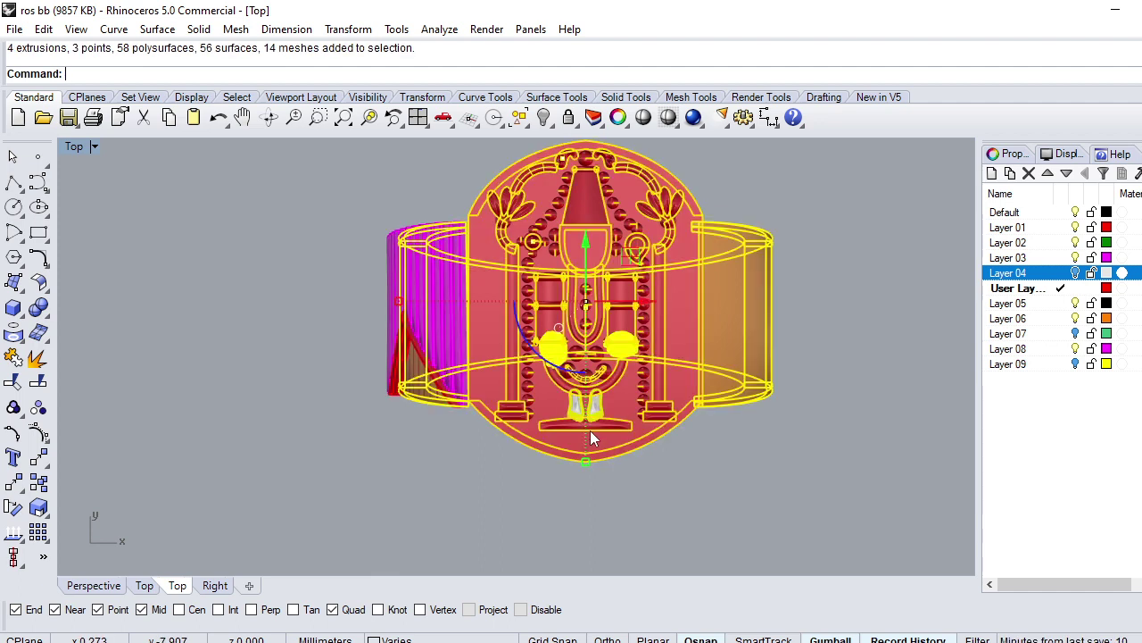
pyautogui.hotkey('ctrl', 'h')
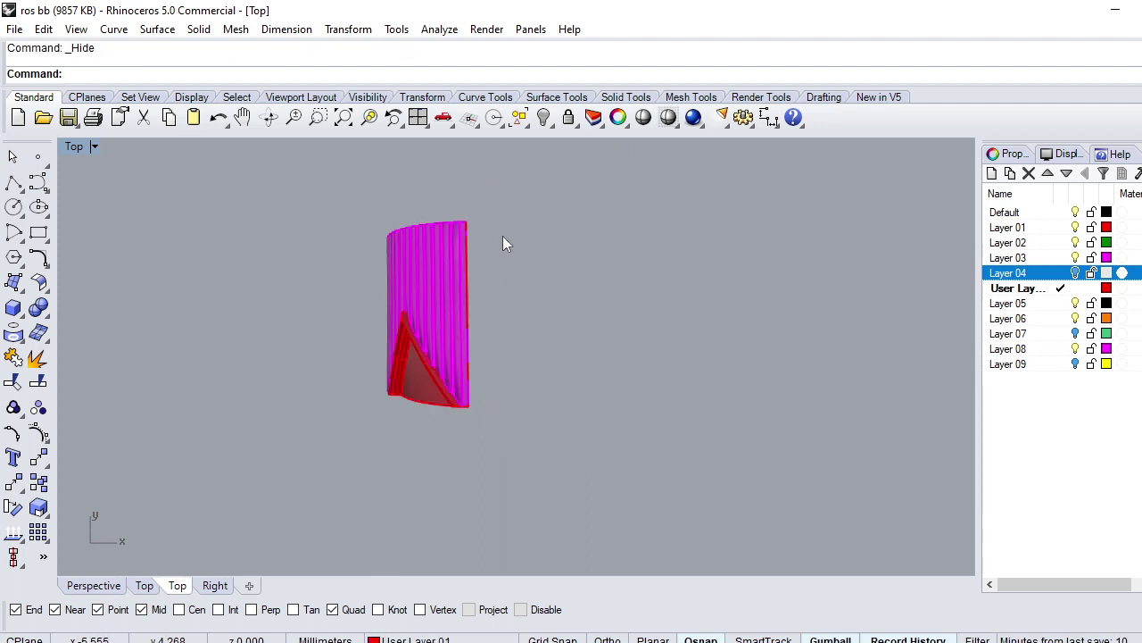
pyautogui.moveTo(500, 213); pyautogui.dragTo(259, 415)
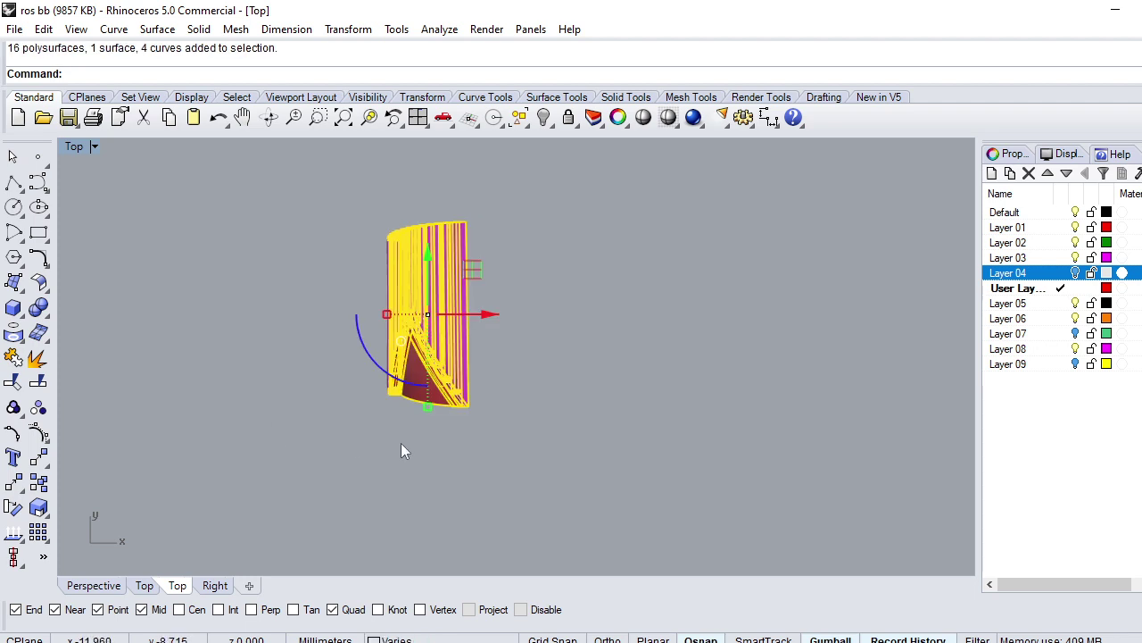
pyautogui.write('Mi')
pyautogui.press('Return')
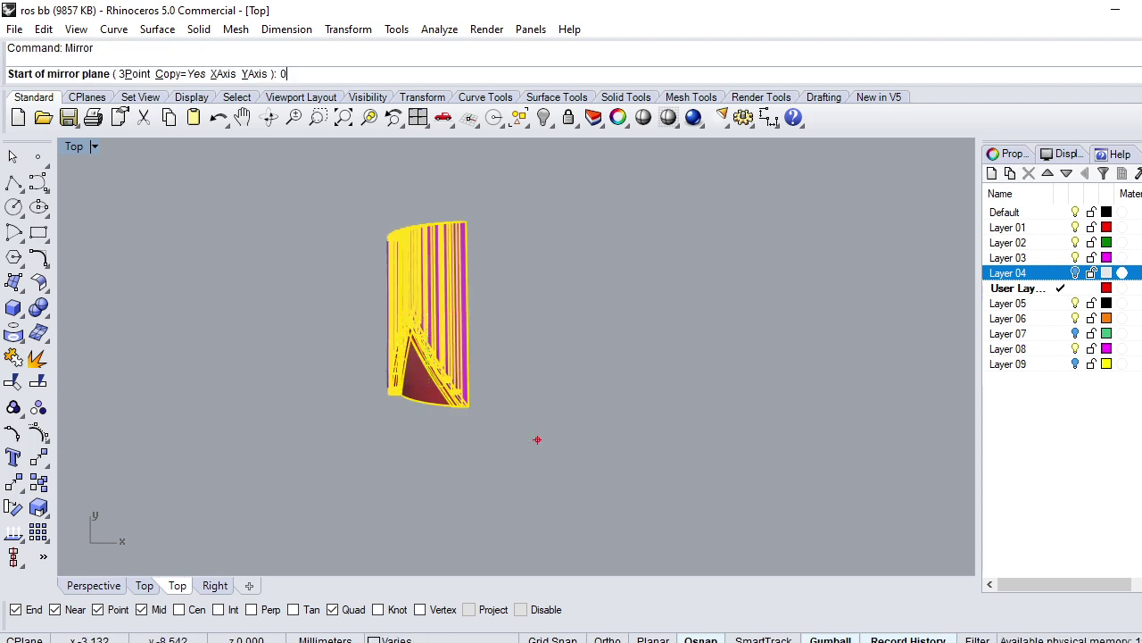
pyautogui.press('Return')
pyautogui.click(538, 435)
pyautogui.press('Escape')
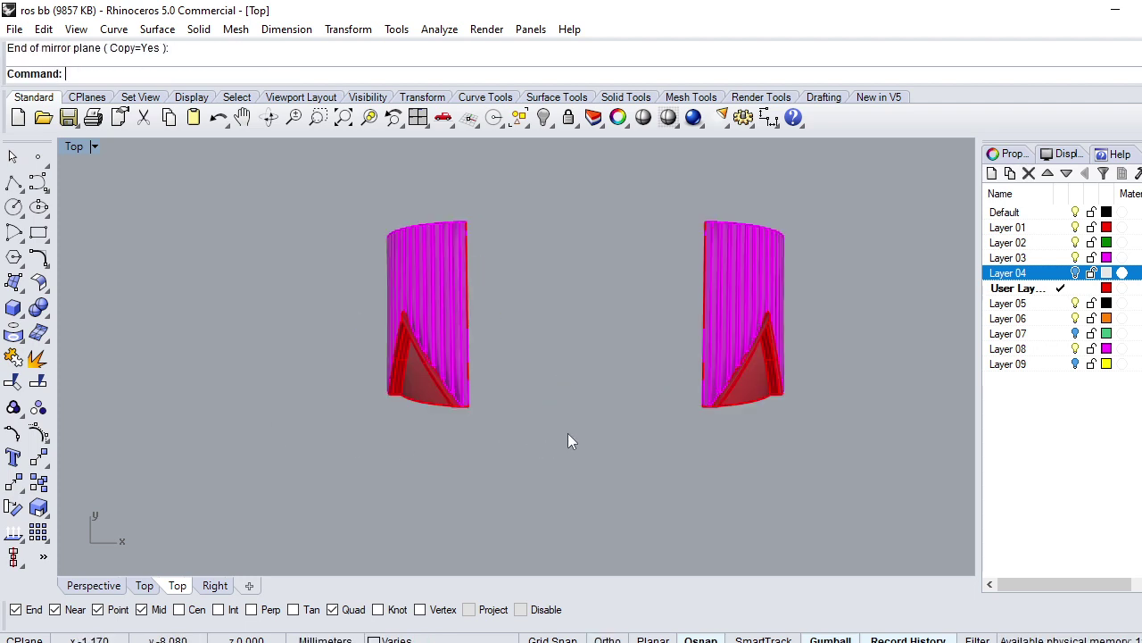
pyautogui.write('L')
pyautogui.press('Return')
pyautogui.scroll(3, 506, 318)
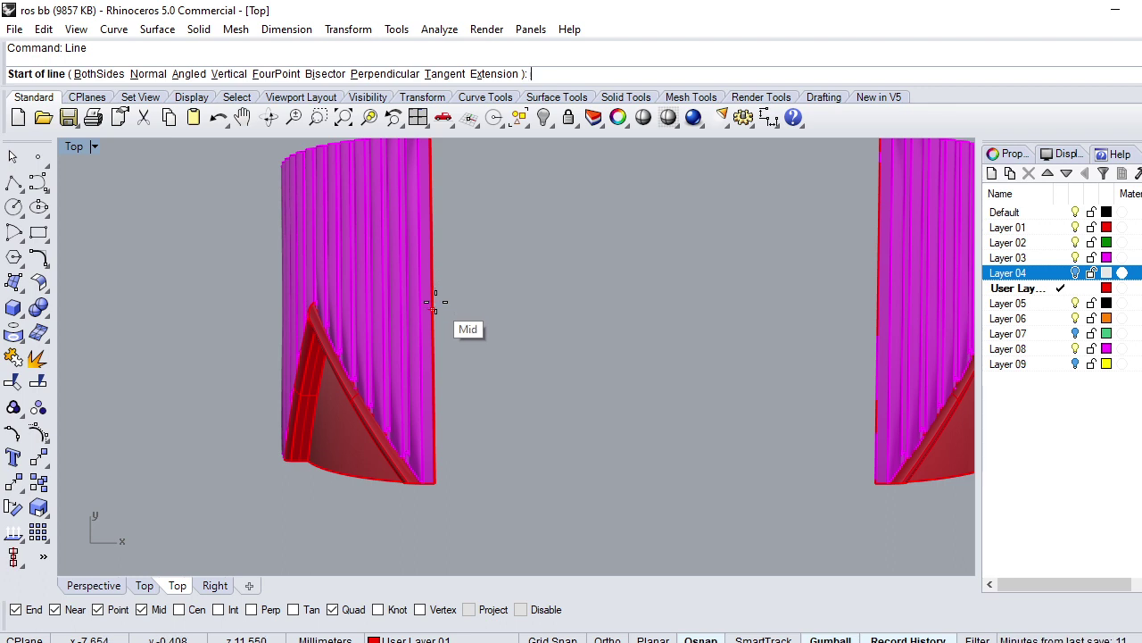
# Step: Draw a line between the two panels' midpoints and delete the mirrored right panel
pyautogui.scroll(-3, 435, 304)
pyautogui.click(433, 306)
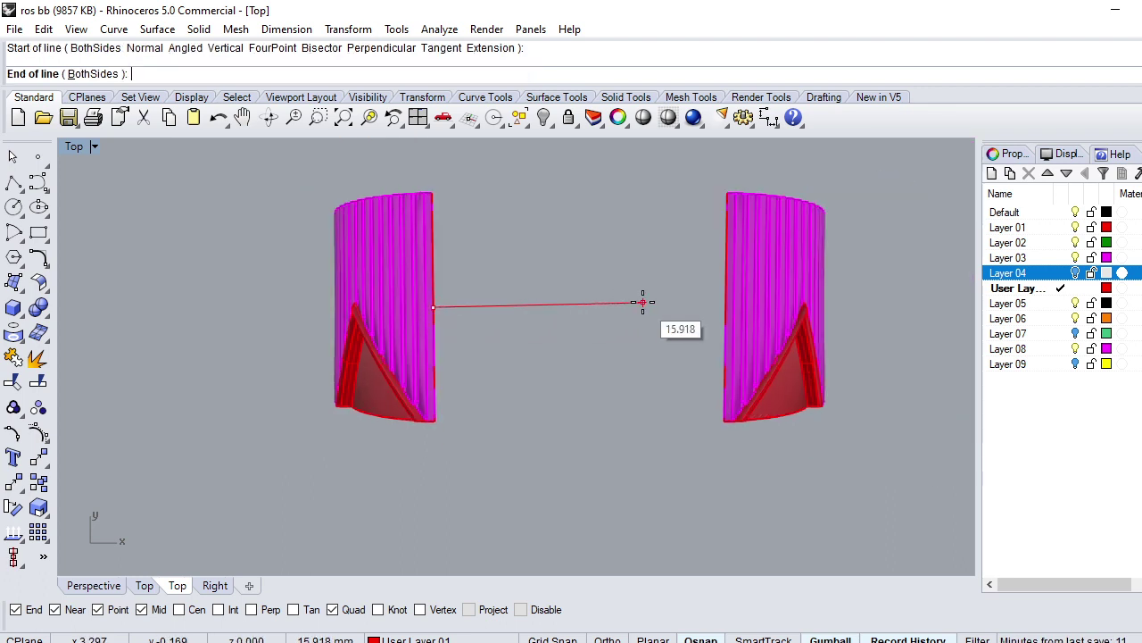
pyautogui.click(714, 306)
pyautogui.click(788, 263)
pyautogui.press('Delete')
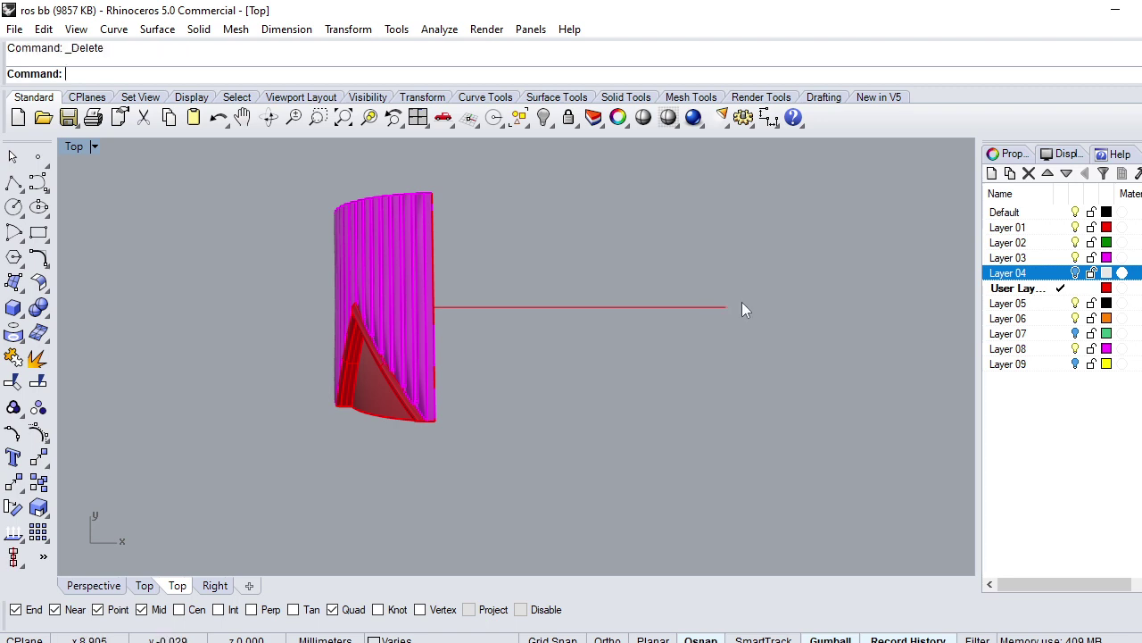
# Step: Rotate a copy of the left panel 180° about the line's midpoint
pyautogui.click(416, 348)
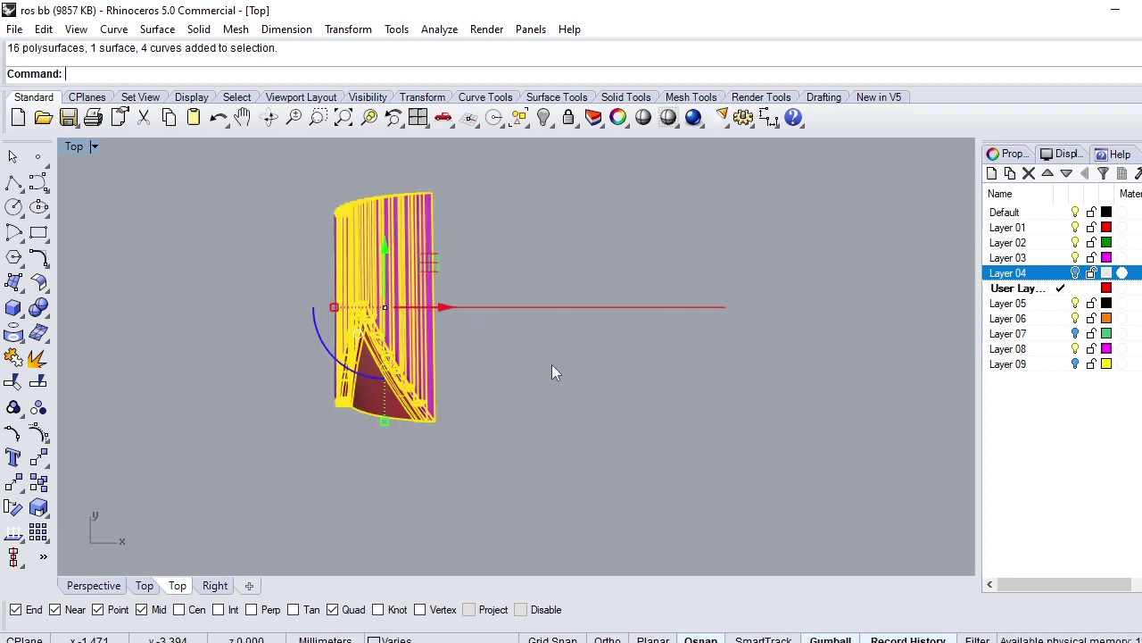
pyautogui.write('ro')
pyautogui.press('Return')
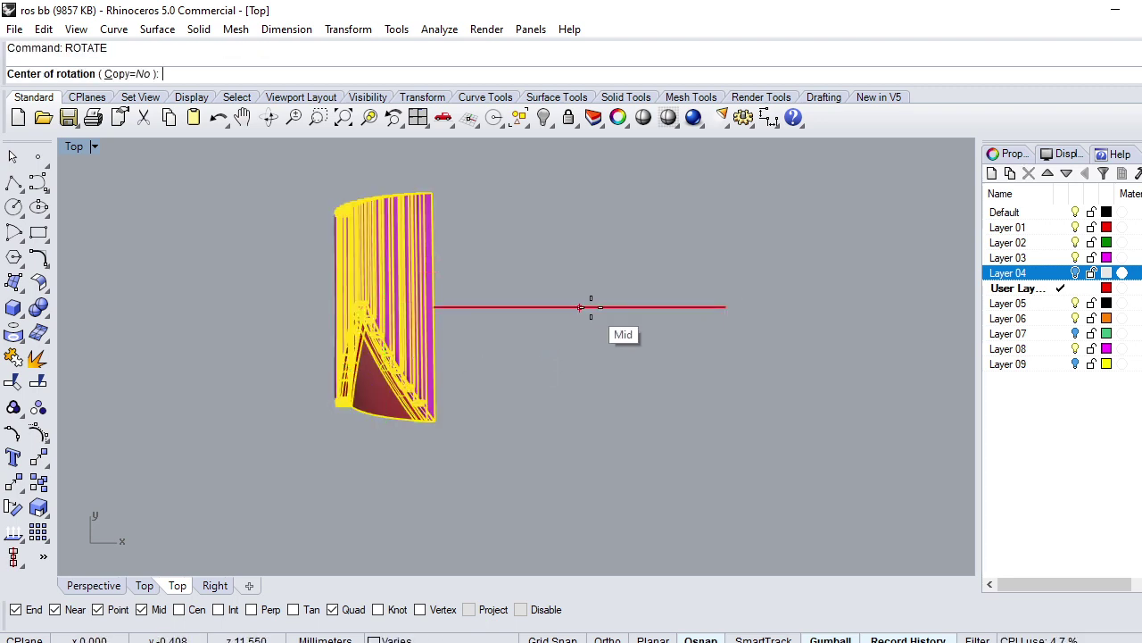
pyautogui.click(580, 307)
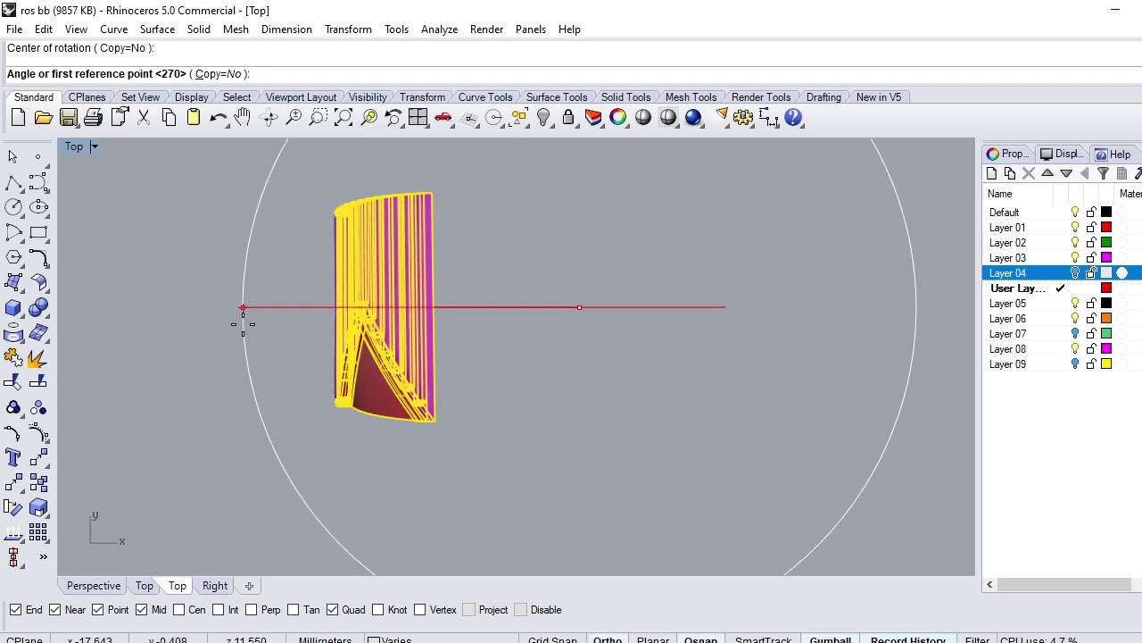
pyautogui.click(218, 73)
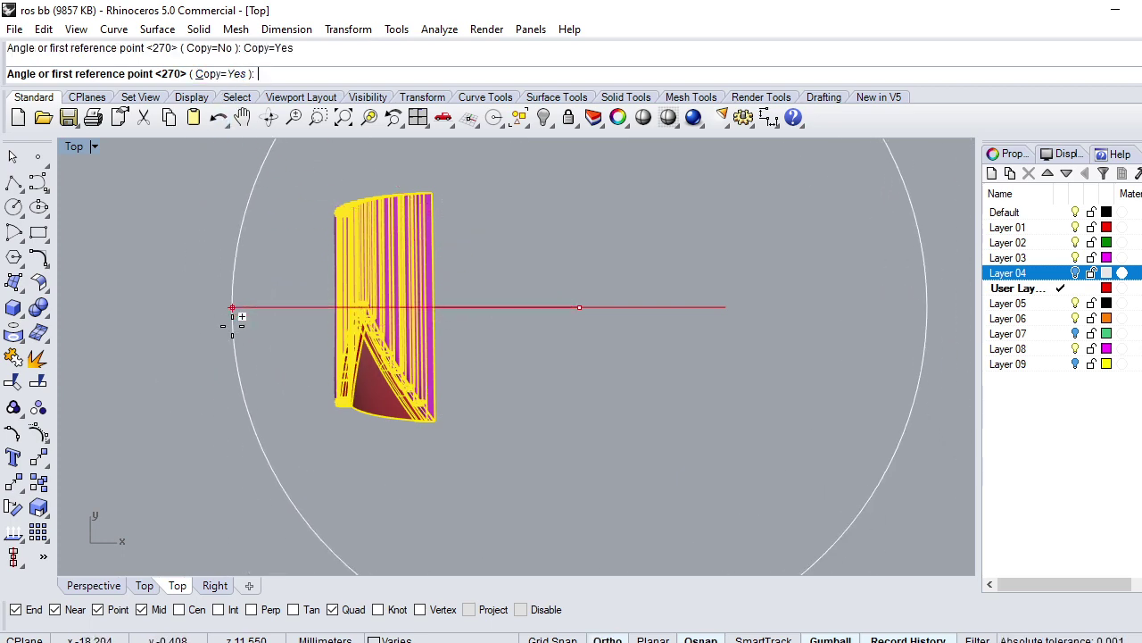
pyautogui.click(232, 308)
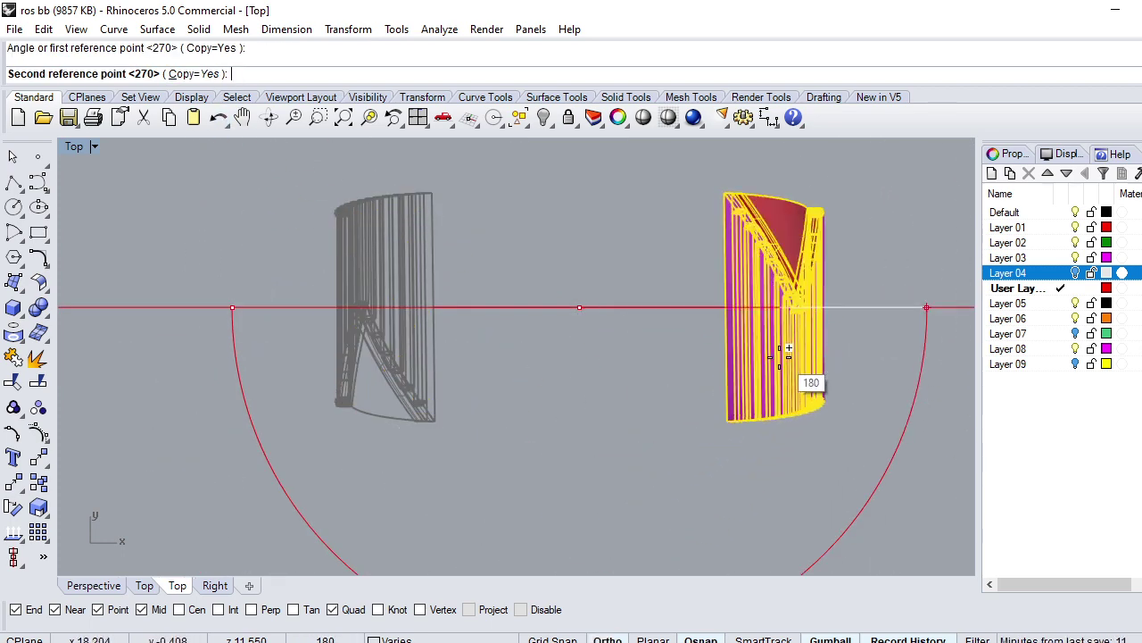
pyautogui.click(789, 348)
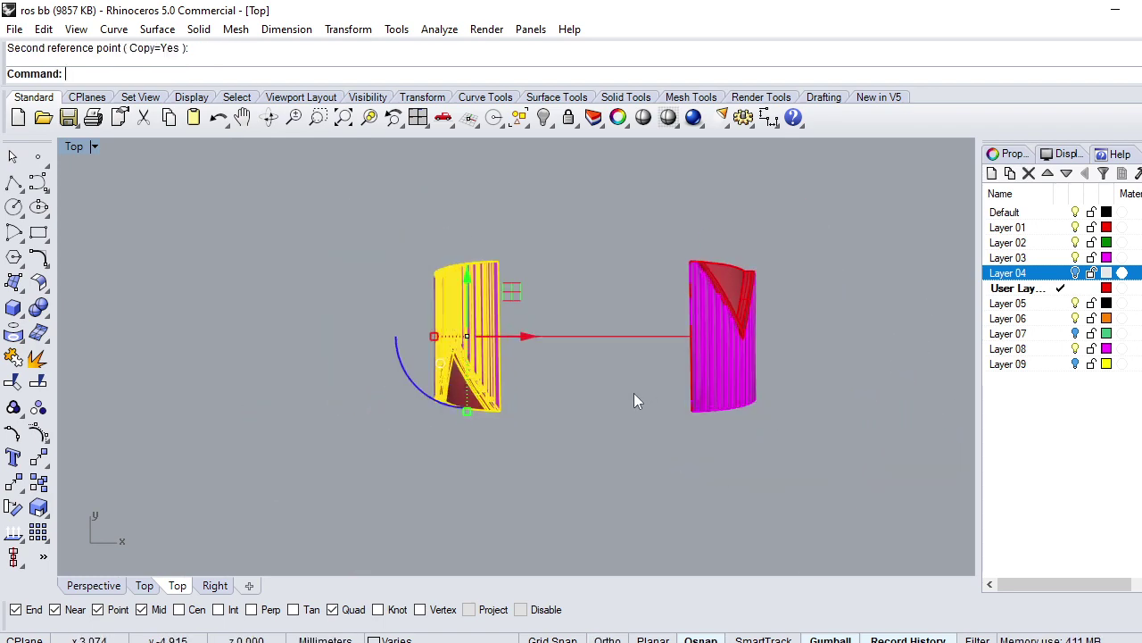
# Step: Show all hidden ring parts and orbit the perspective view around the ring
pyautogui.click(591, 308)
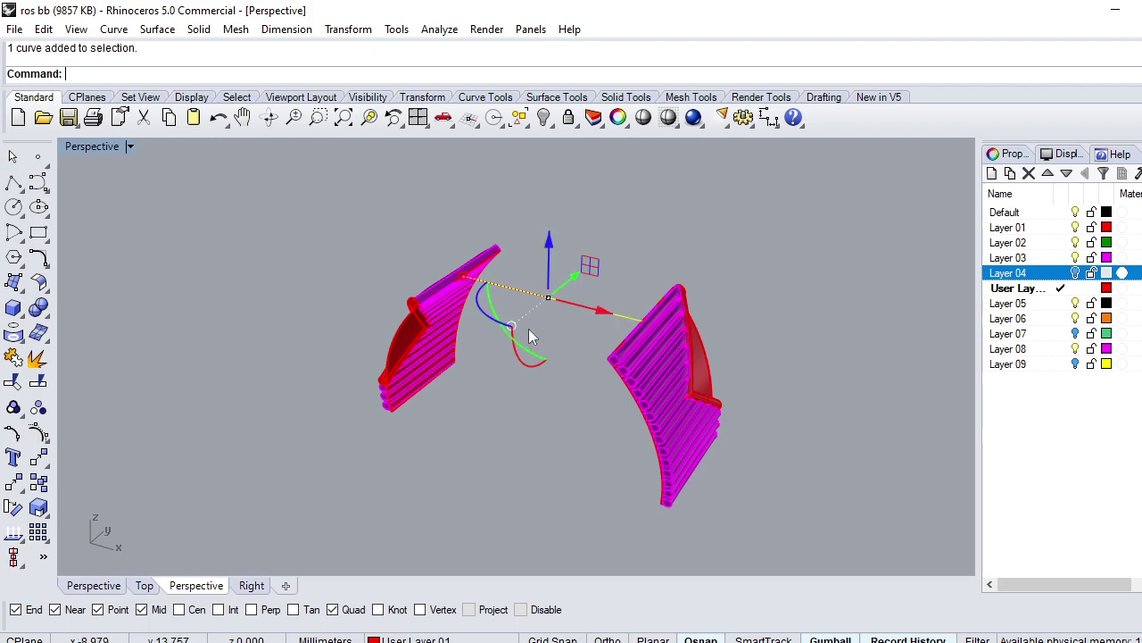
pyautogui.press('Escape')
pyautogui.write('sh')
pyautogui.press('Return')
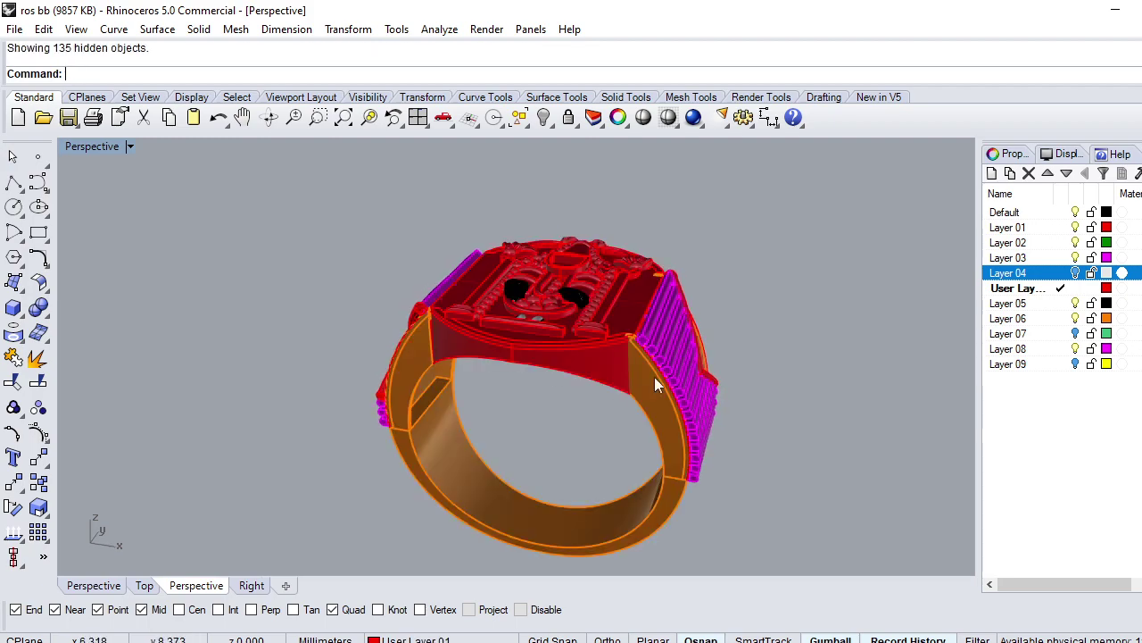
pyautogui.scroll(2, 746, 378)
pyautogui.moveTo(748, 386)
pyautogui.mouseDown(button='right')
pyautogui.moveTo(358, 320)
pyautogui.moveTo(324, 203)
pyautogui.moveTo(303, 286)
pyautogui.moveTo(489, 382)
pyautogui.moveTo(716, 362)
pyautogui.moveTo(479, 339)
pyautogui.moveTo(643, 327)
pyautogui.moveTo(567, 348)
pyautogui.moveTo(673, 413)
pyautogui.moveTo(694, 462)
pyautogui.mouseUp(button='right')
pyautogui.scroll(-3, 479, 339)
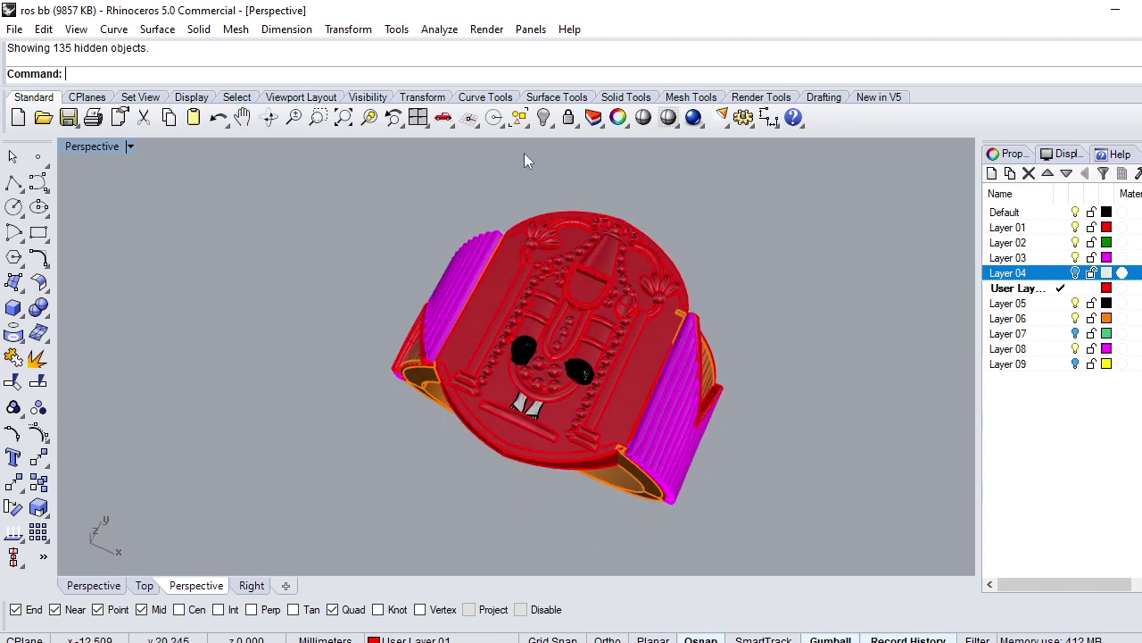
# Step: Test selecting surfaces and the right panel, tilt the view, then select all objects
pyautogui.click(522, 123)
pyautogui.click(570, 226)
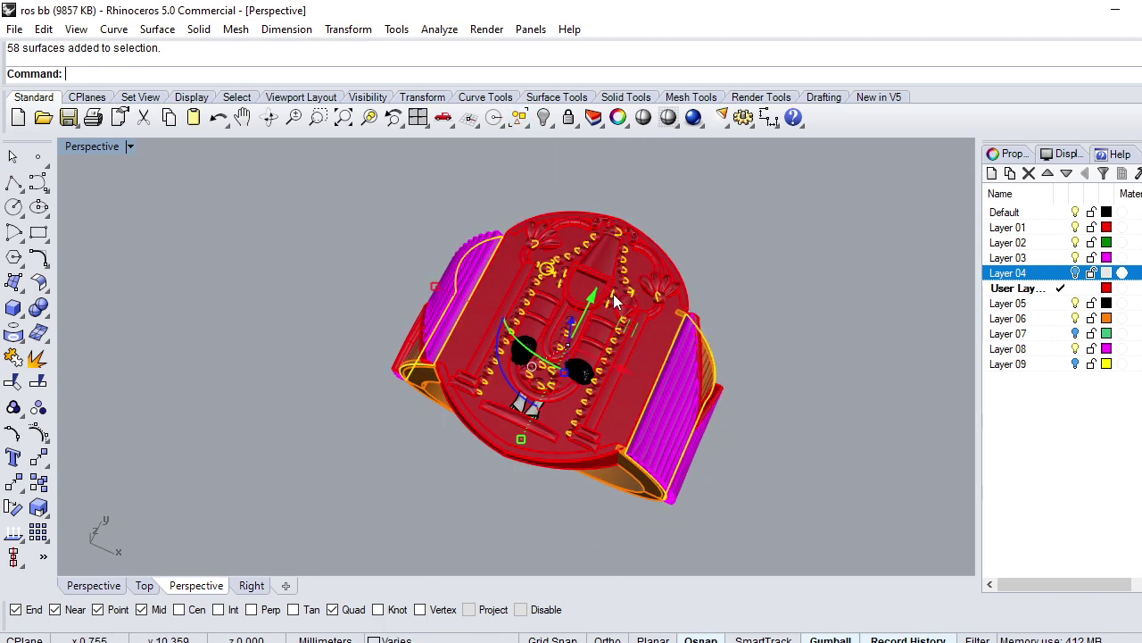
pyautogui.click(762, 317)
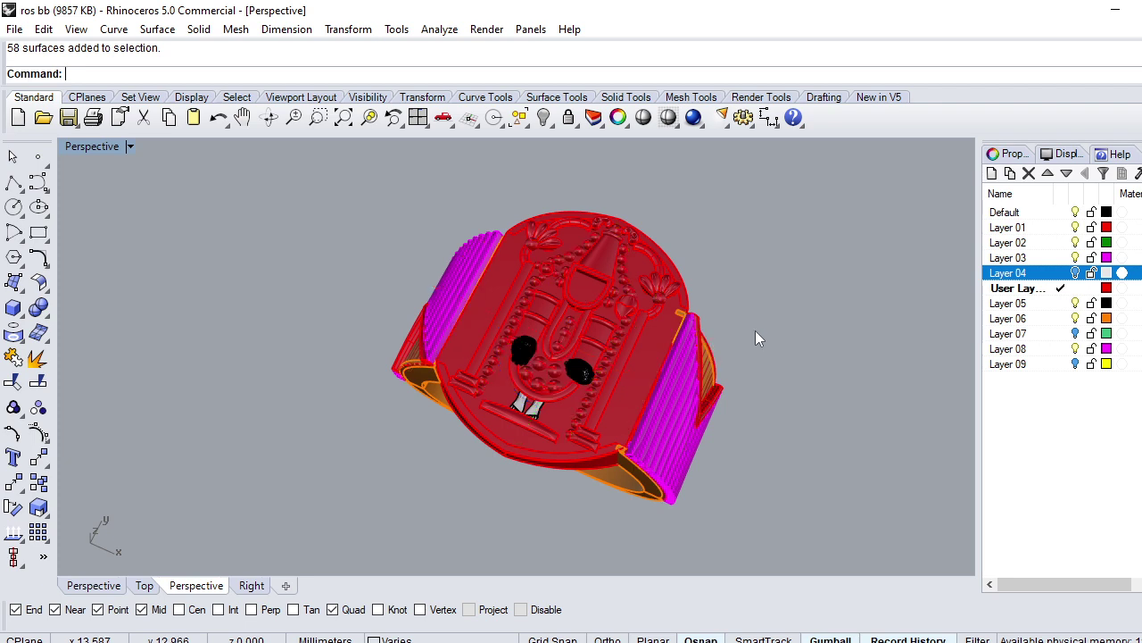
pyautogui.click(702, 365)
pyautogui.click(750, 315)
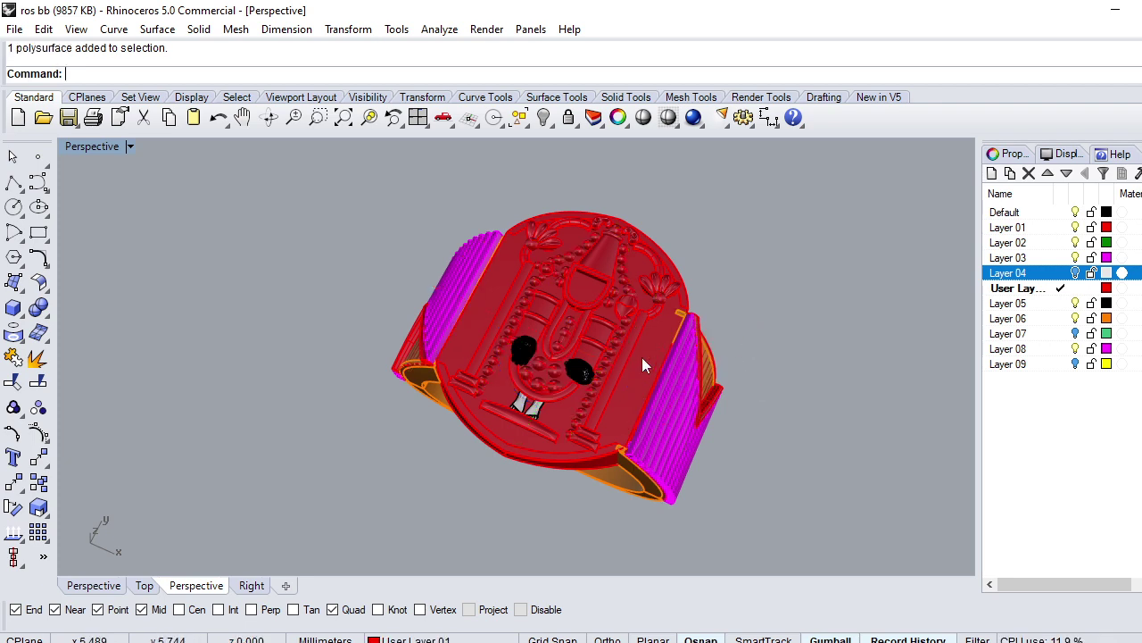
pyautogui.moveTo(641, 357); pyautogui.dragTo(568, 357, button='right')
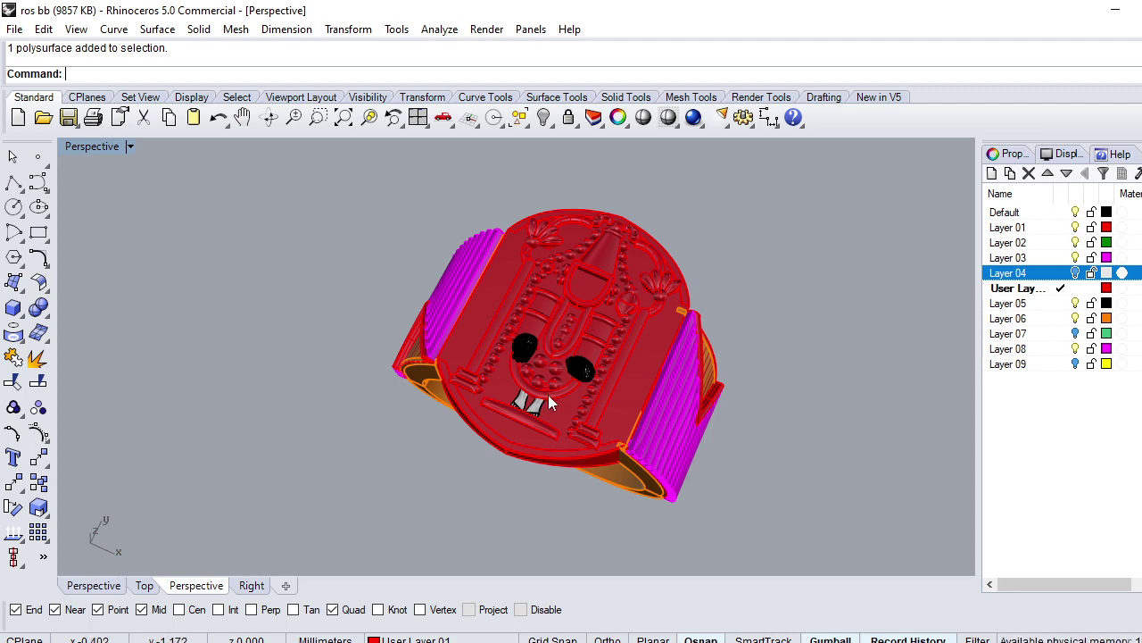
pyautogui.hotkey('ctrl', 'a')
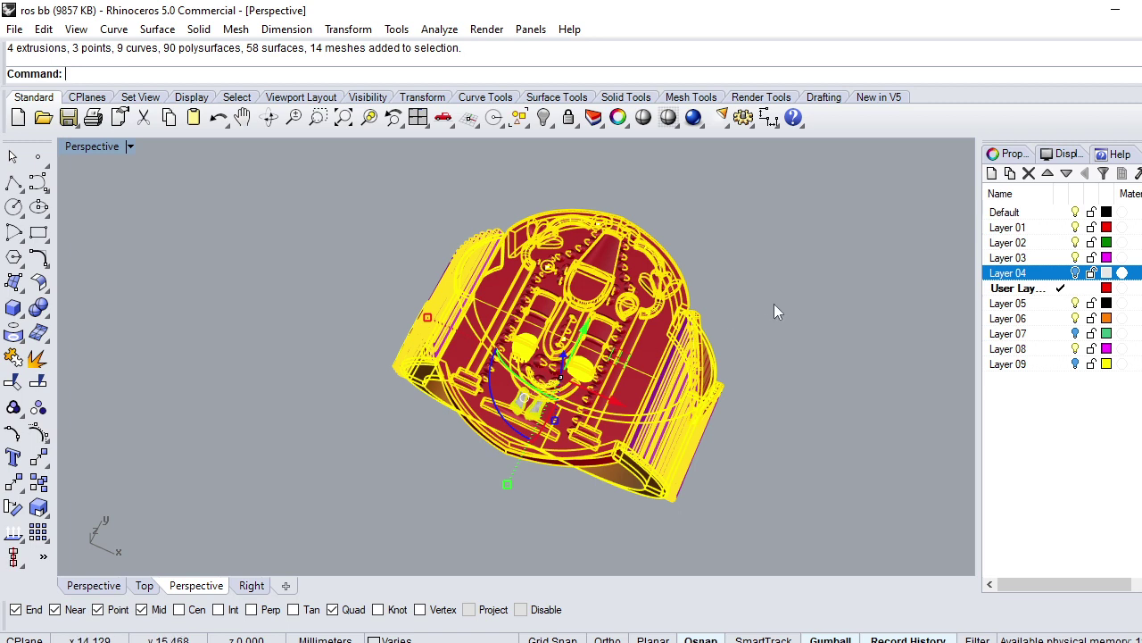
# Step: Give all ring objects a per-object green material with 18% gloss
pyautogui.click(1008, 153)
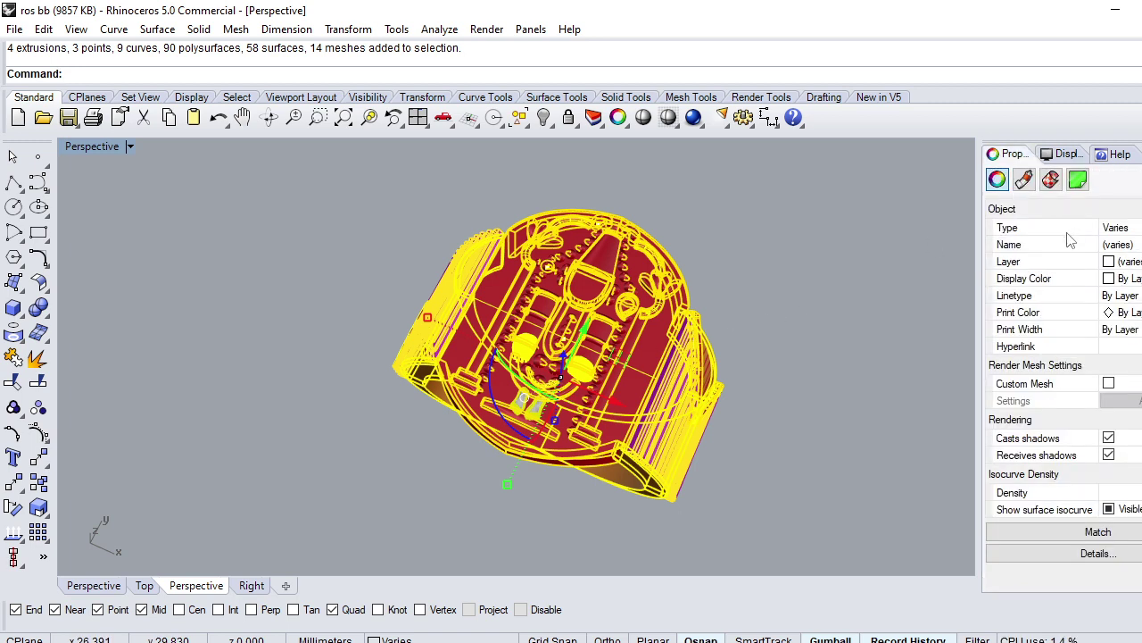
pyautogui.click(1025, 181)
pyautogui.click(1103, 214)
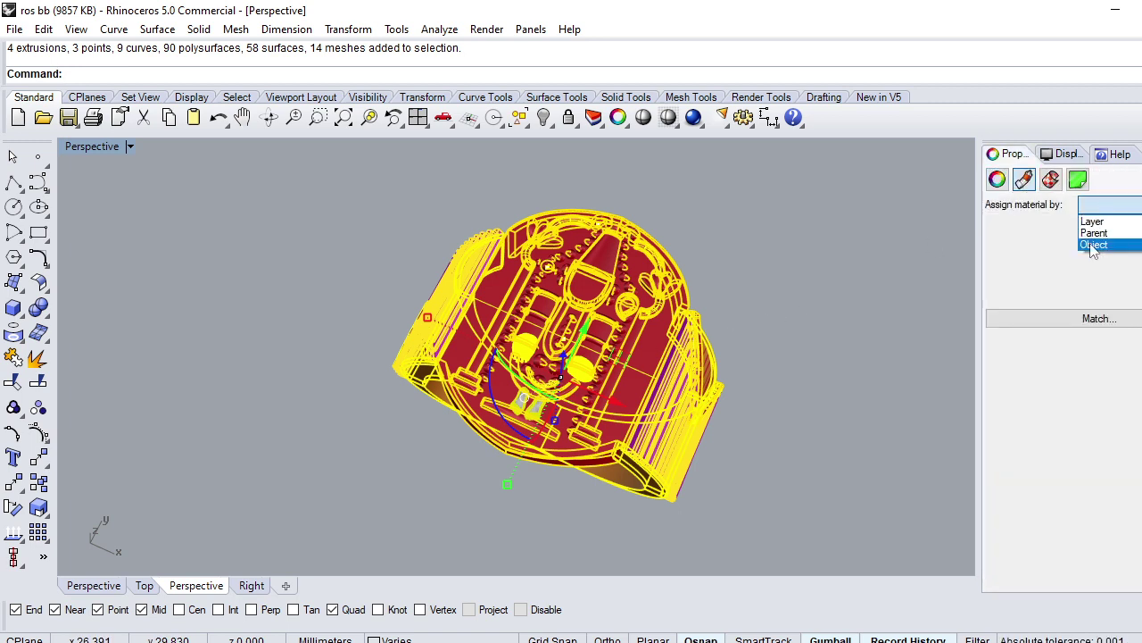
pyautogui.click(1093, 248)
pyautogui.click(1031, 374)
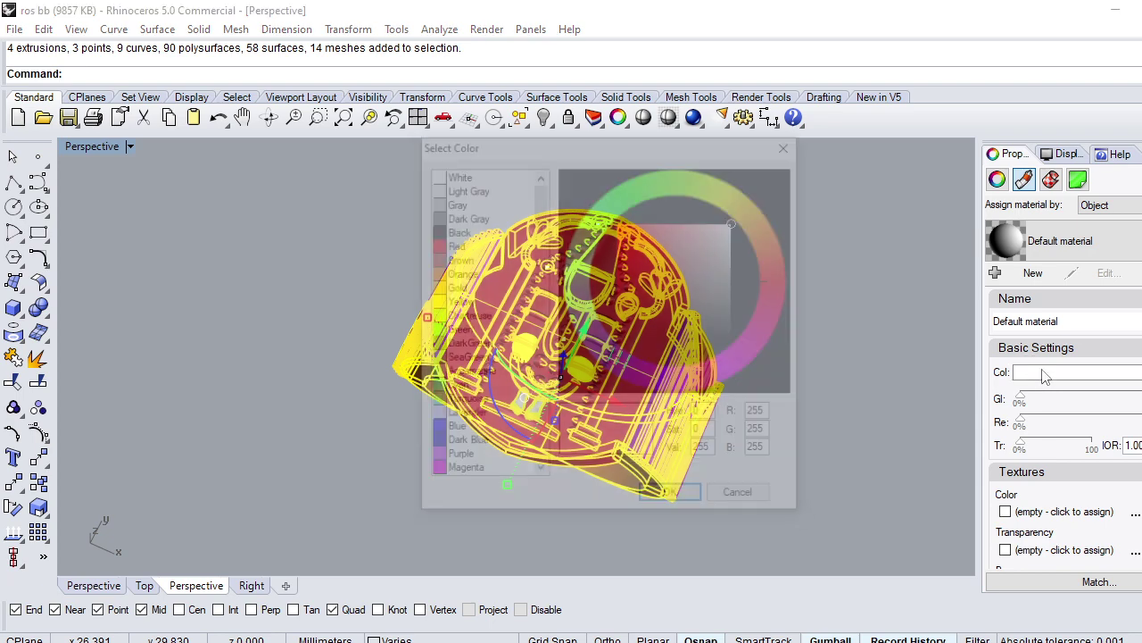
pyautogui.click(450, 330)
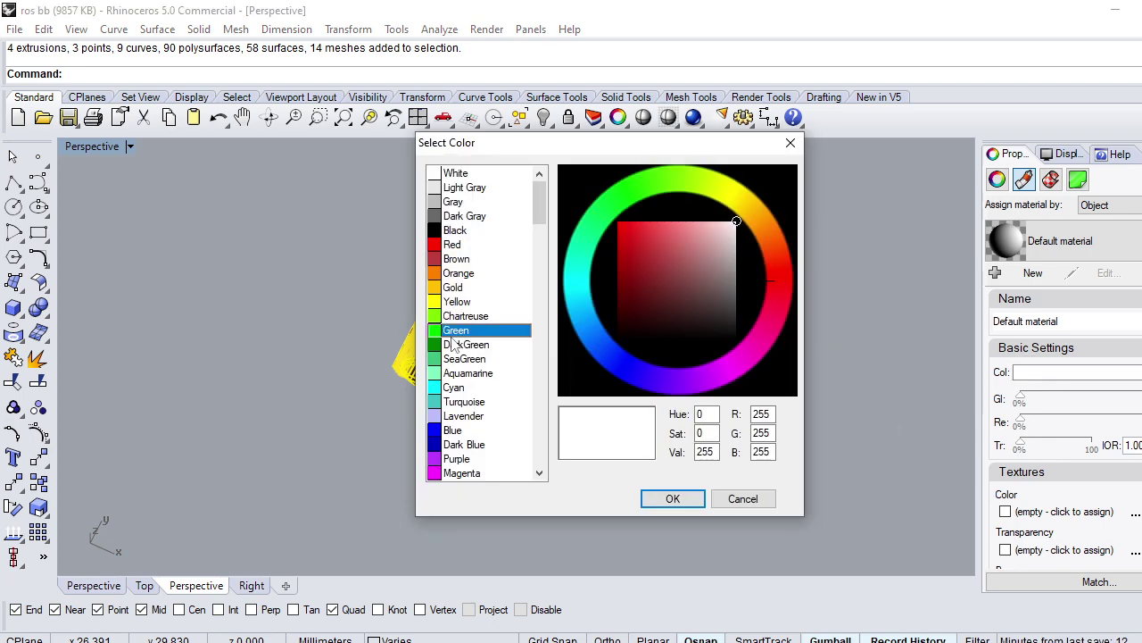
pyautogui.click(672, 500)
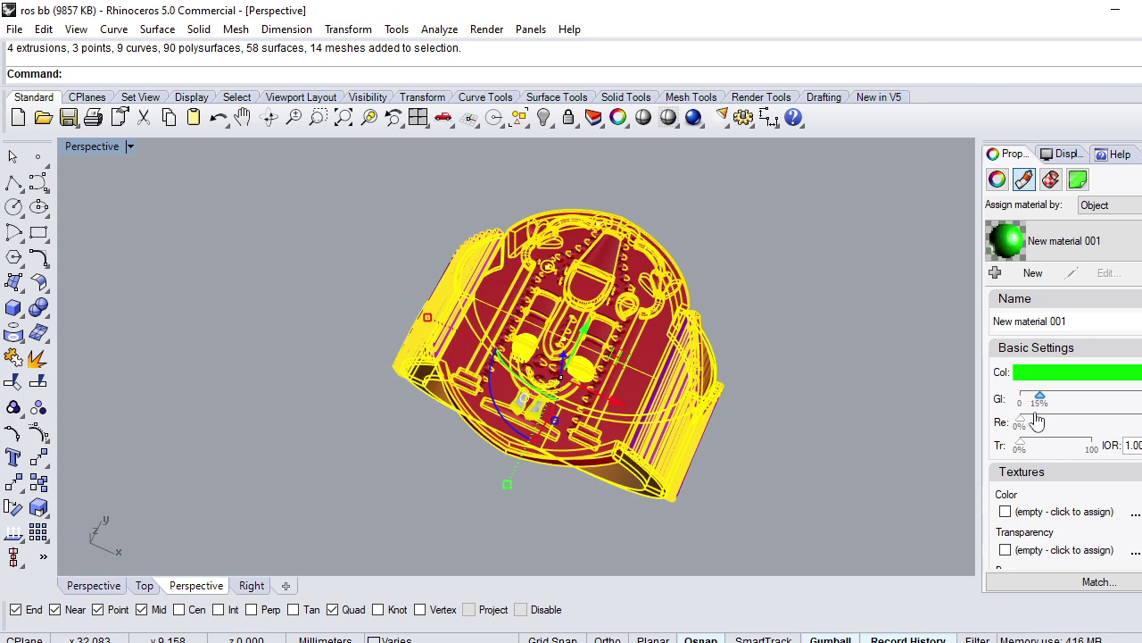
pyautogui.moveTo(1028, 415); pyautogui.dragTo(1041, 422)
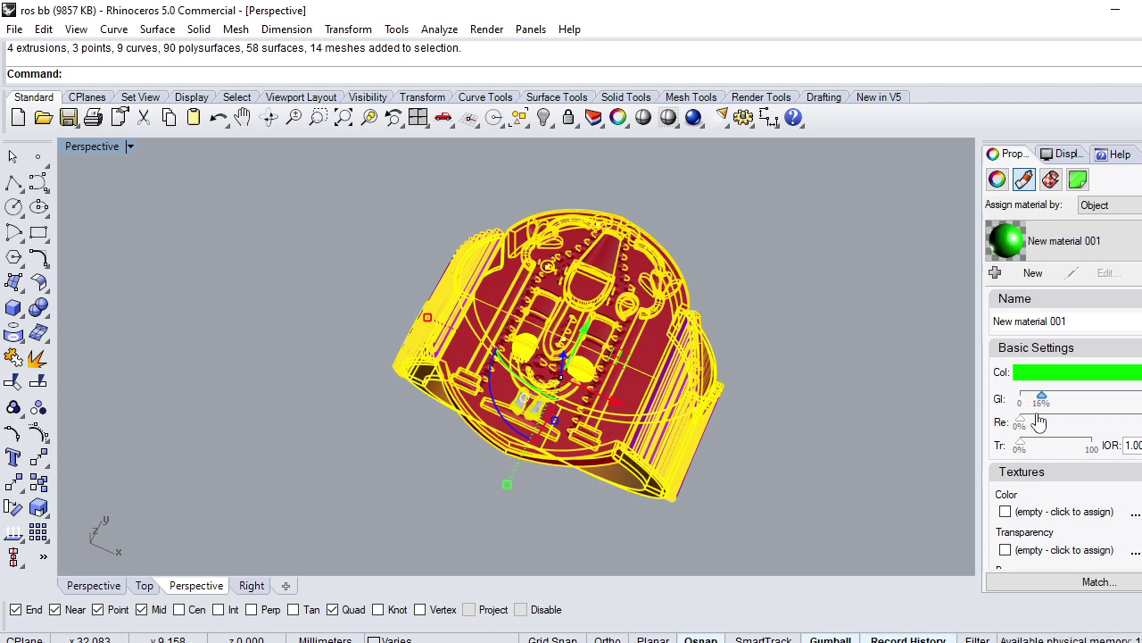
pyautogui.click(842, 437)
# Step: Switch the Perspective view to Rendered display and zoom on the ring
pyautogui.click(129, 146)
pyautogui.click(173, 161)
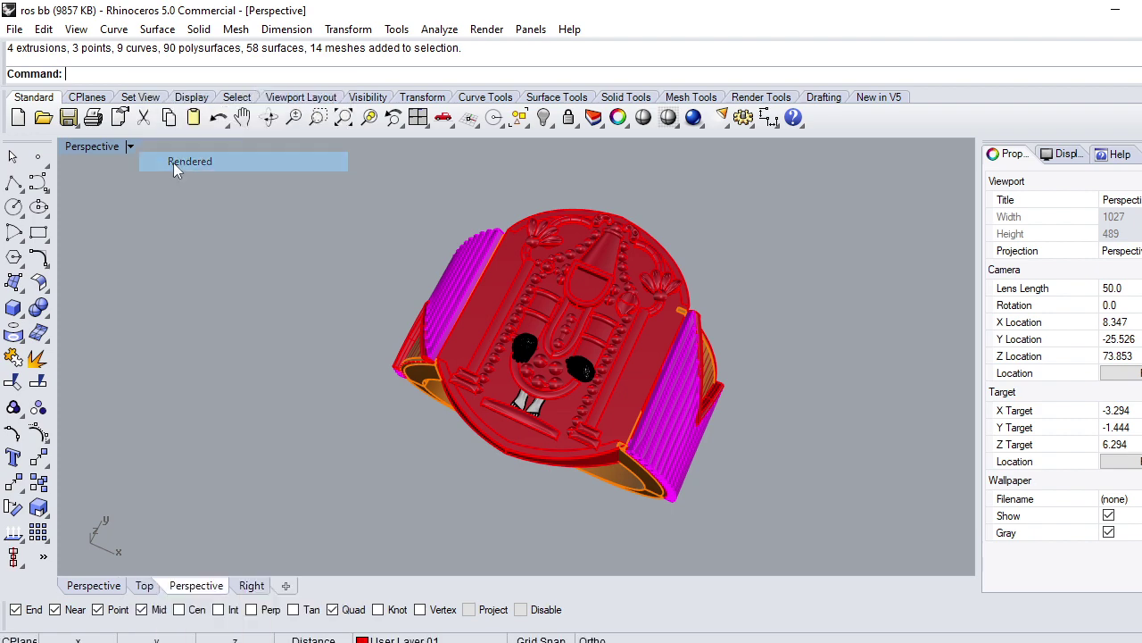
pyautogui.scroll(4, 570, 326)
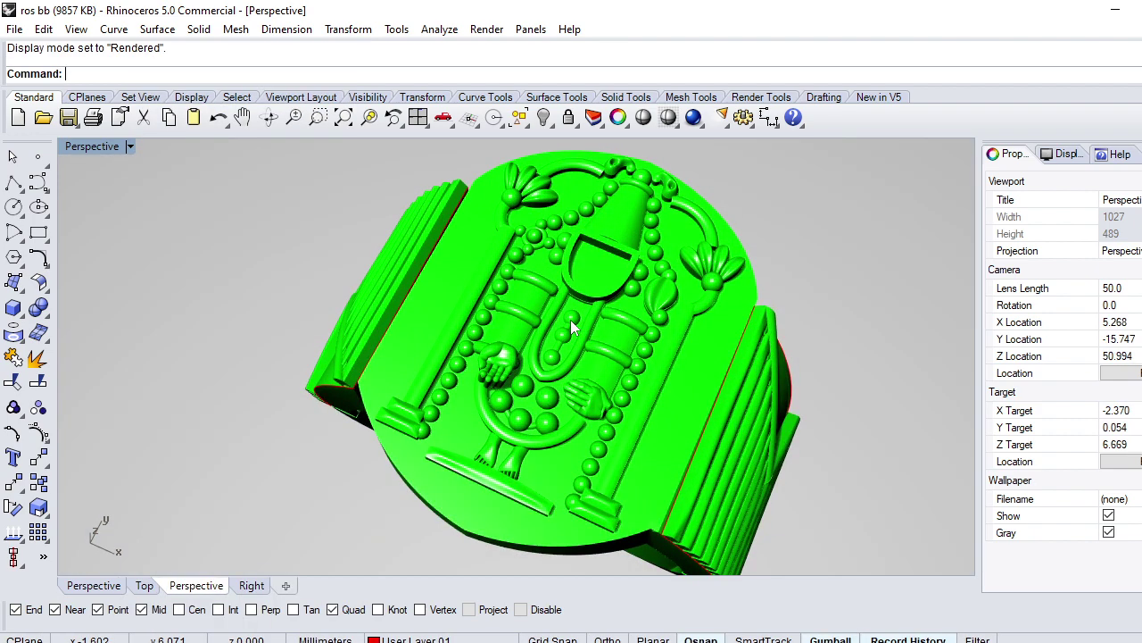
pyautogui.scroll(-3, 571, 326)
pyautogui.scroll(-2, 571, 325)
pyautogui.scroll(1, 571, 325)
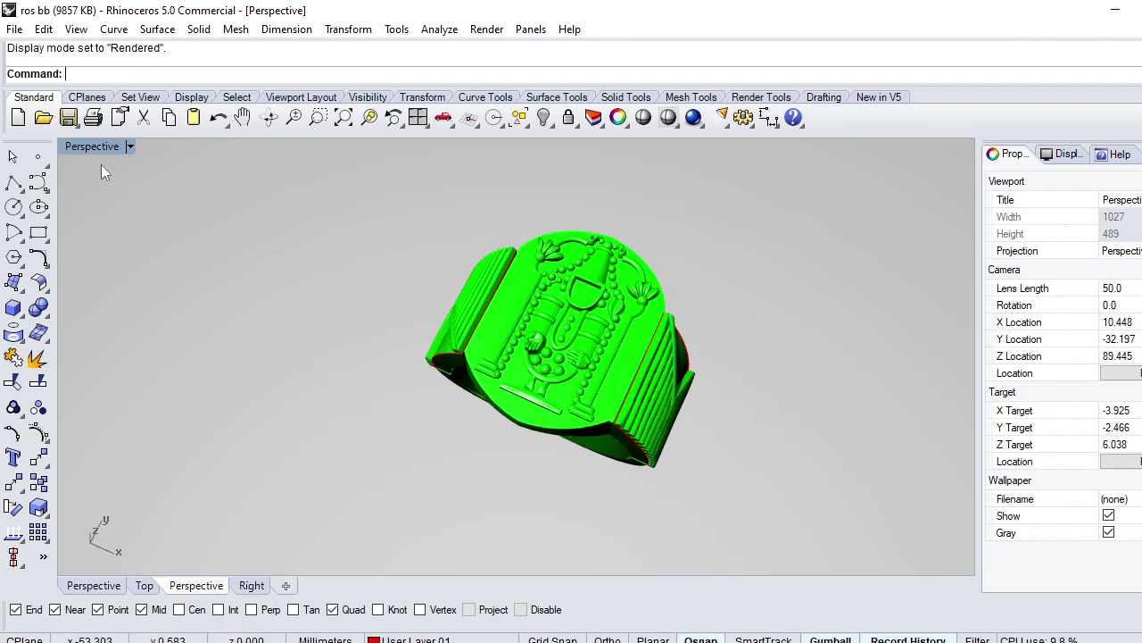
pyautogui.click(14, 32)
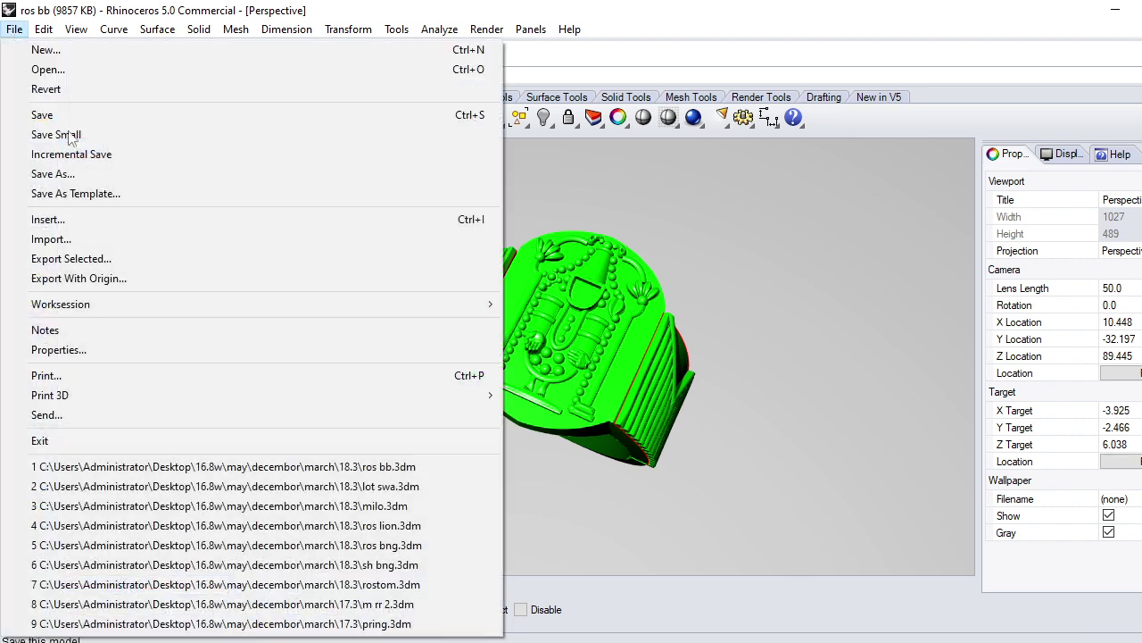
# Step: Set the render background to a solid colour in Document Properties
pyautogui.click(87, 354)
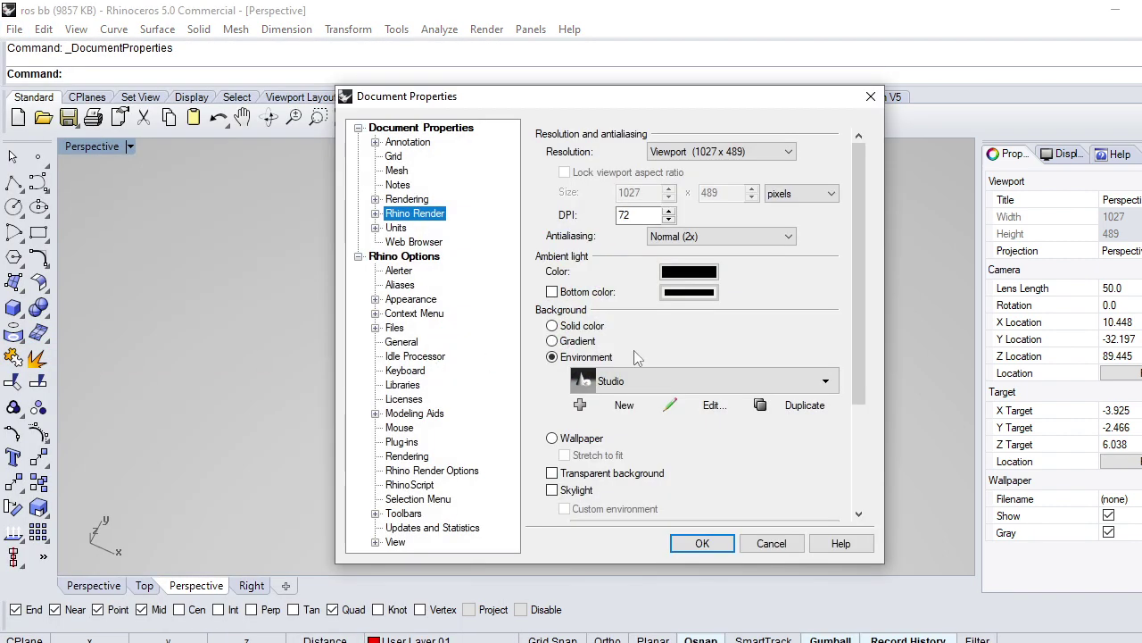
pyautogui.click(553, 326)
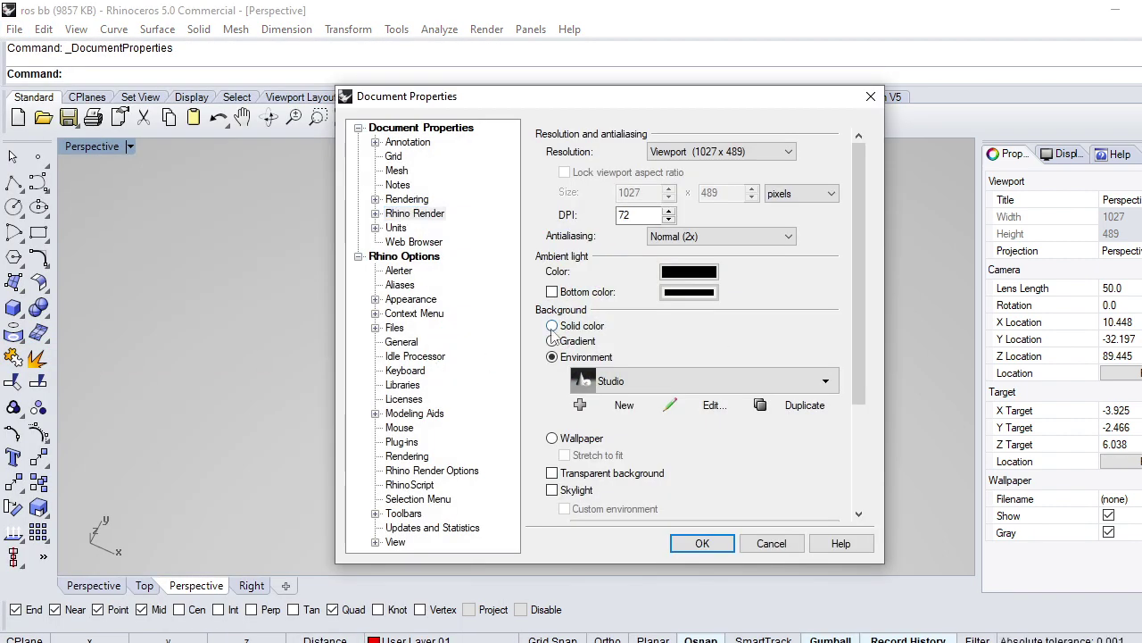
pyautogui.click(696, 328)
pyautogui.moveTo(548, 384); pyautogui.dragTo(548, 464)
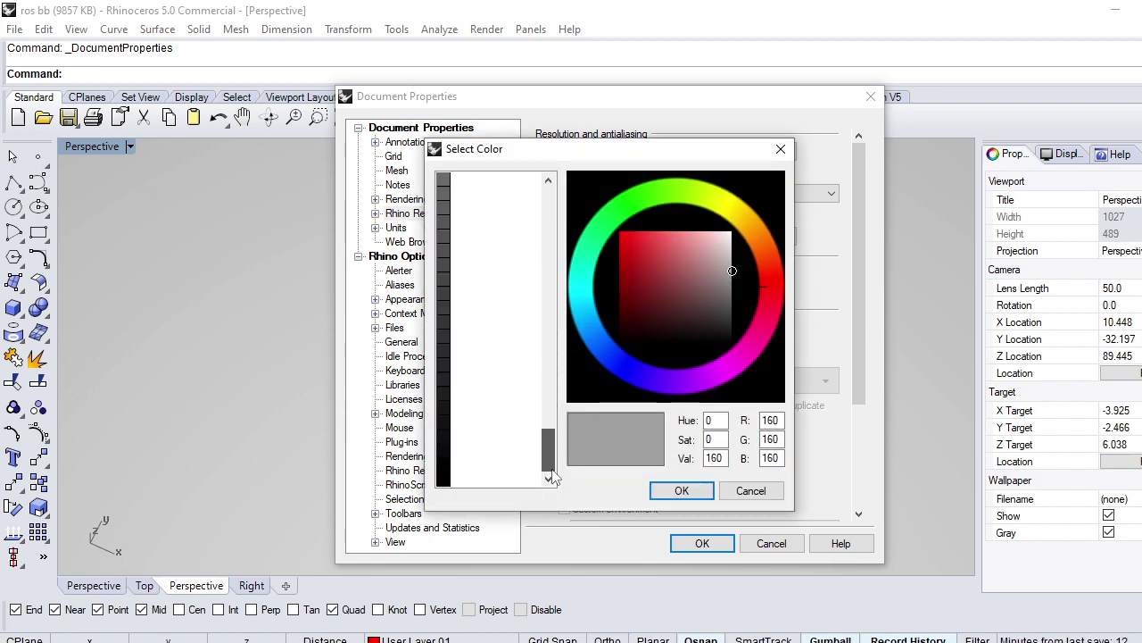
pyautogui.click(681, 490)
pyautogui.click(703, 543)
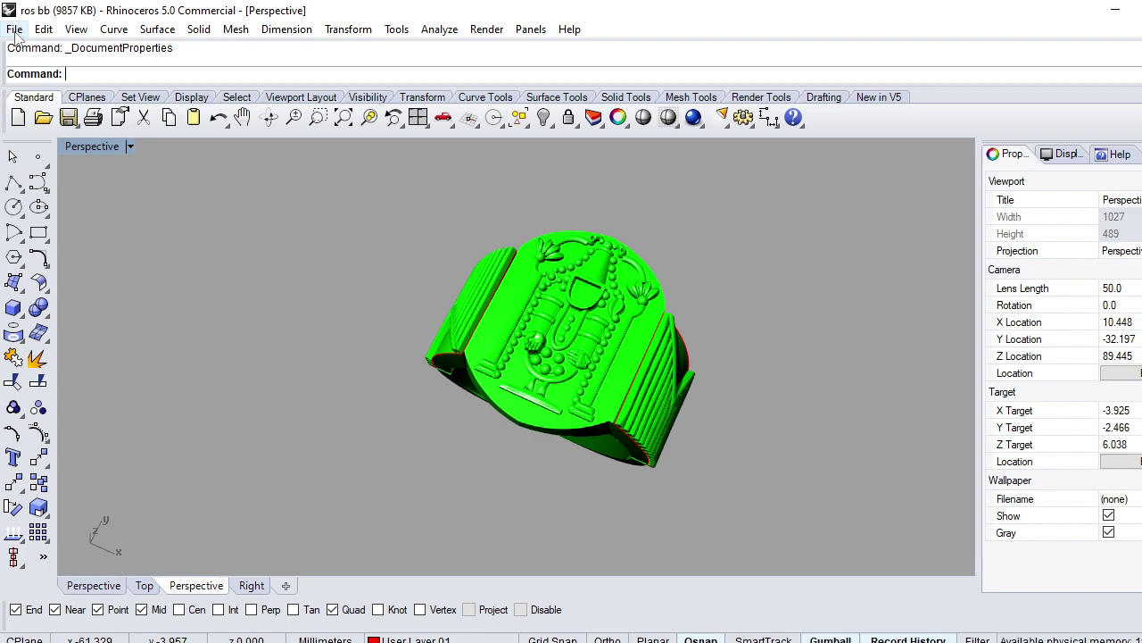
# Step: Change the solid background colour to black (0,0,0) and apply it
pyautogui.click(15, 31)
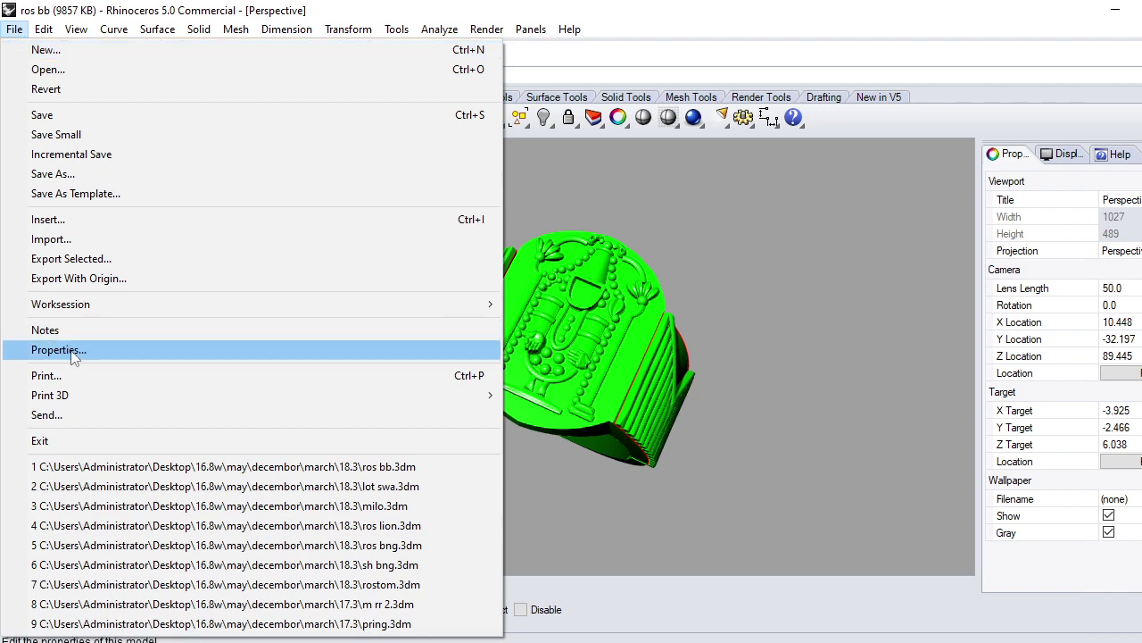
pyautogui.click(58, 350)
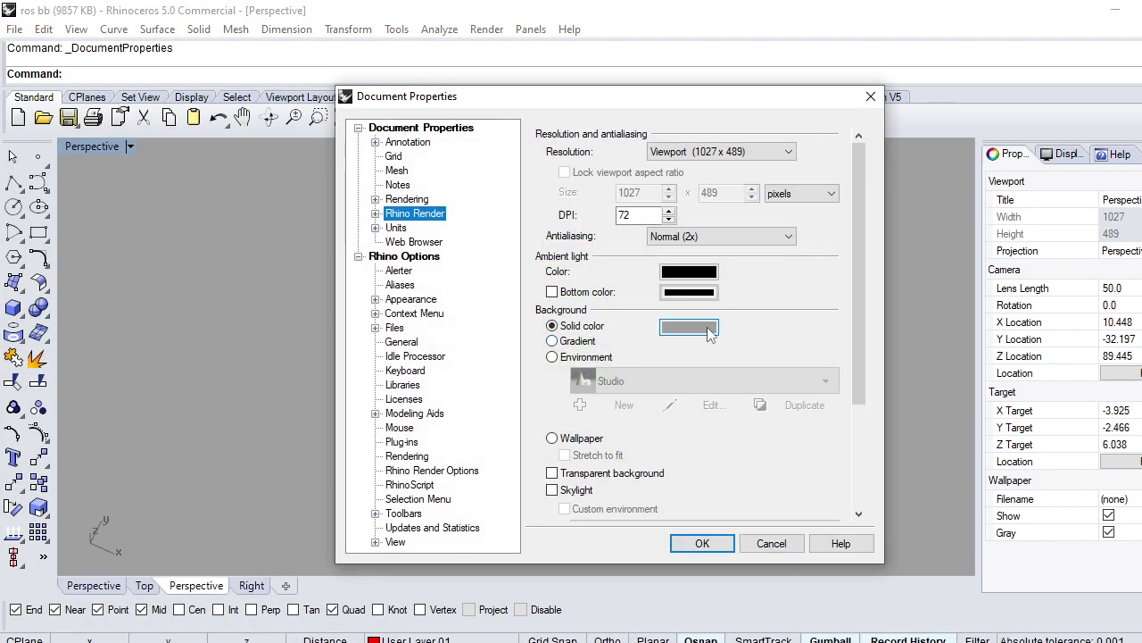
pyautogui.click(689, 328)
pyautogui.moveTo(547, 382); pyautogui.dragTo(547, 446)
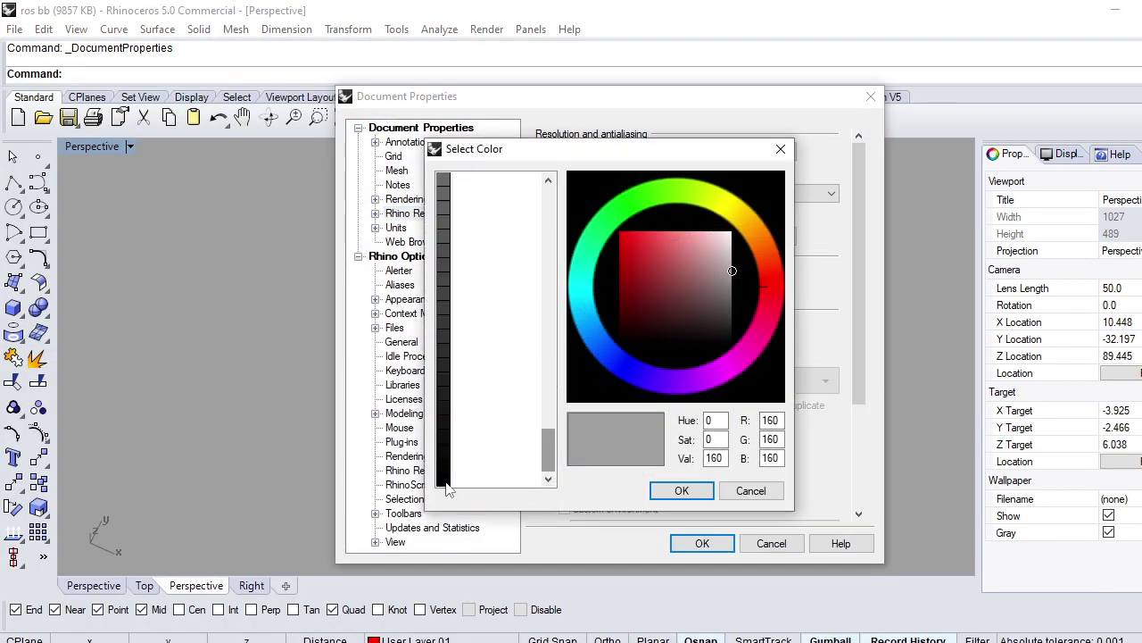
pyautogui.click(495, 479)
pyautogui.click(682, 491)
pyautogui.click(697, 541)
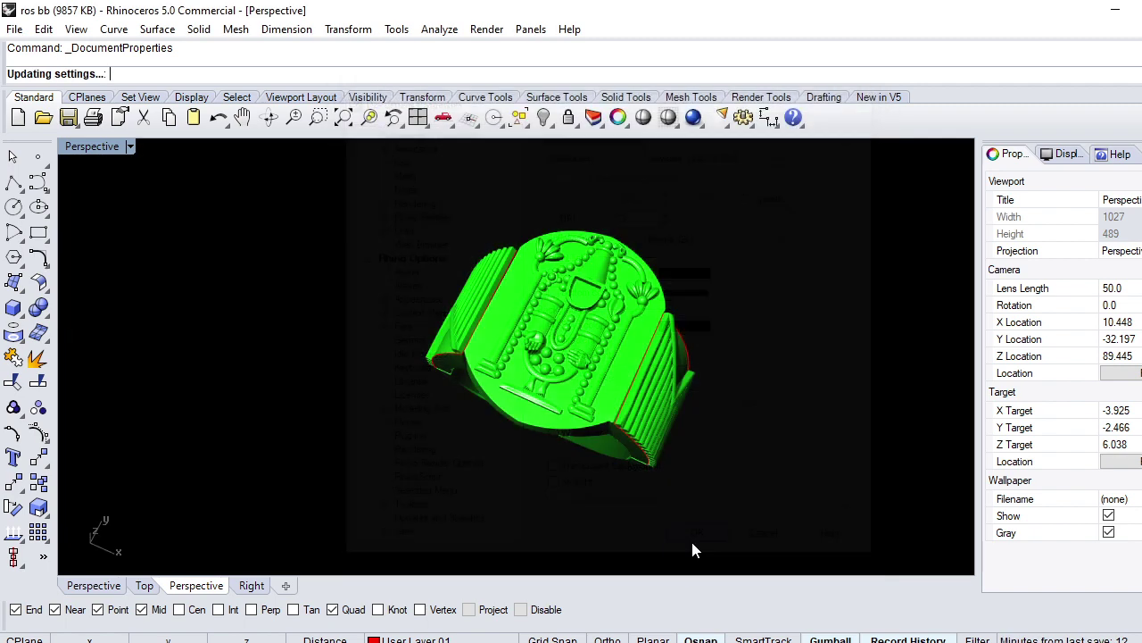
pyautogui.scroll(5, 569, 391)
# Step: Select all curves and add a new Layer 10 below Layer 09
pyautogui.scroll(-2, 576, 267)
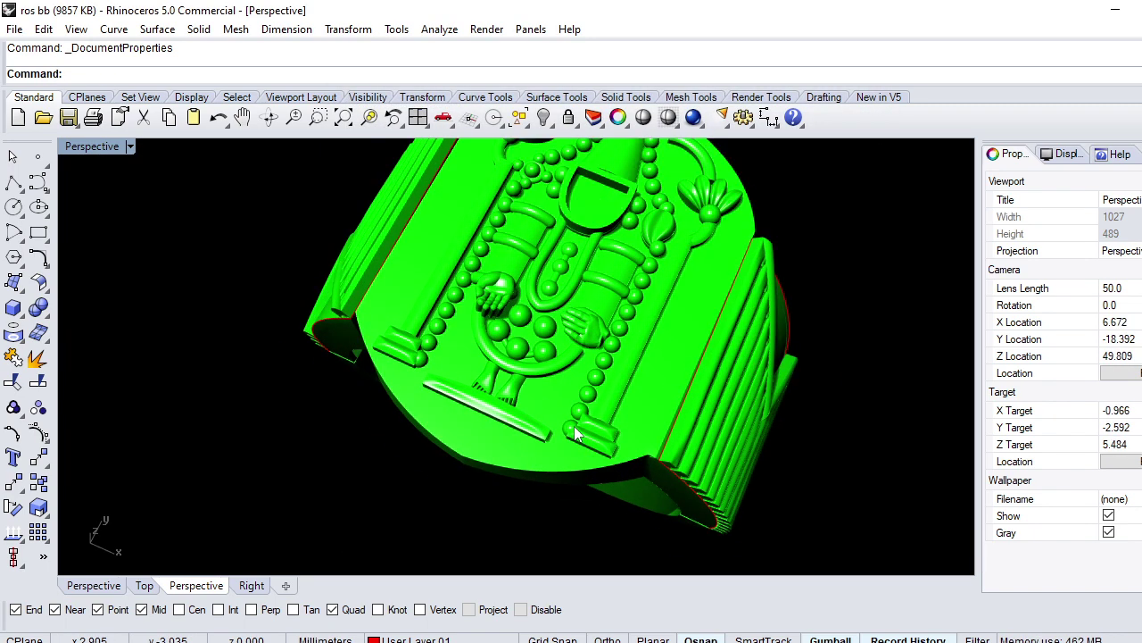
pyautogui.scroll(-2, 578, 171)
pyautogui.click(518, 117)
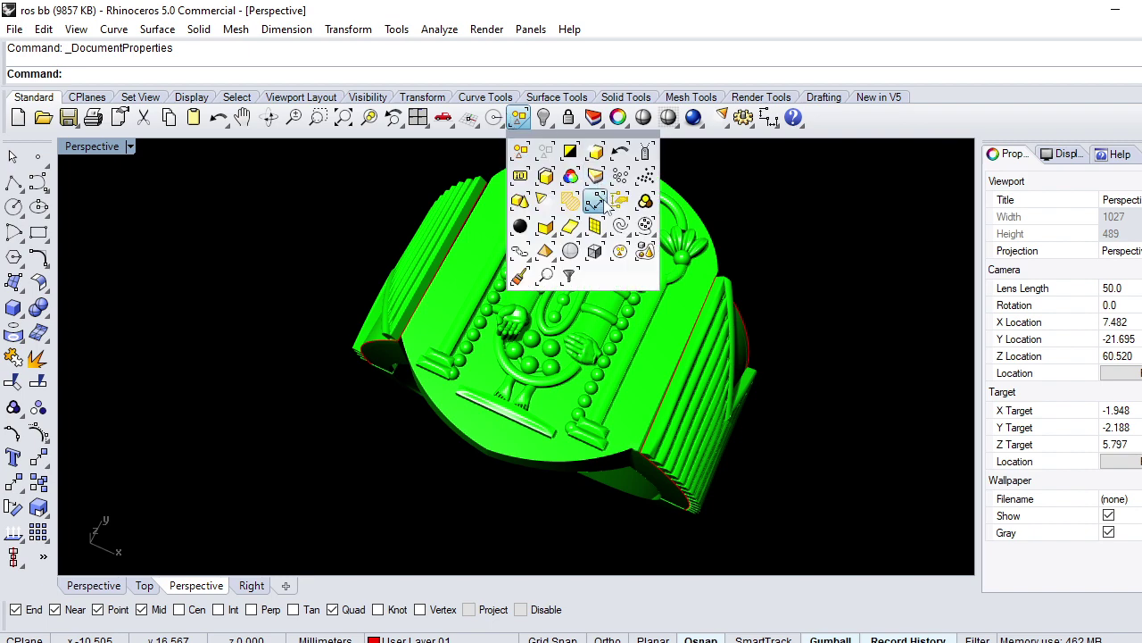
pyautogui.click(621, 231)
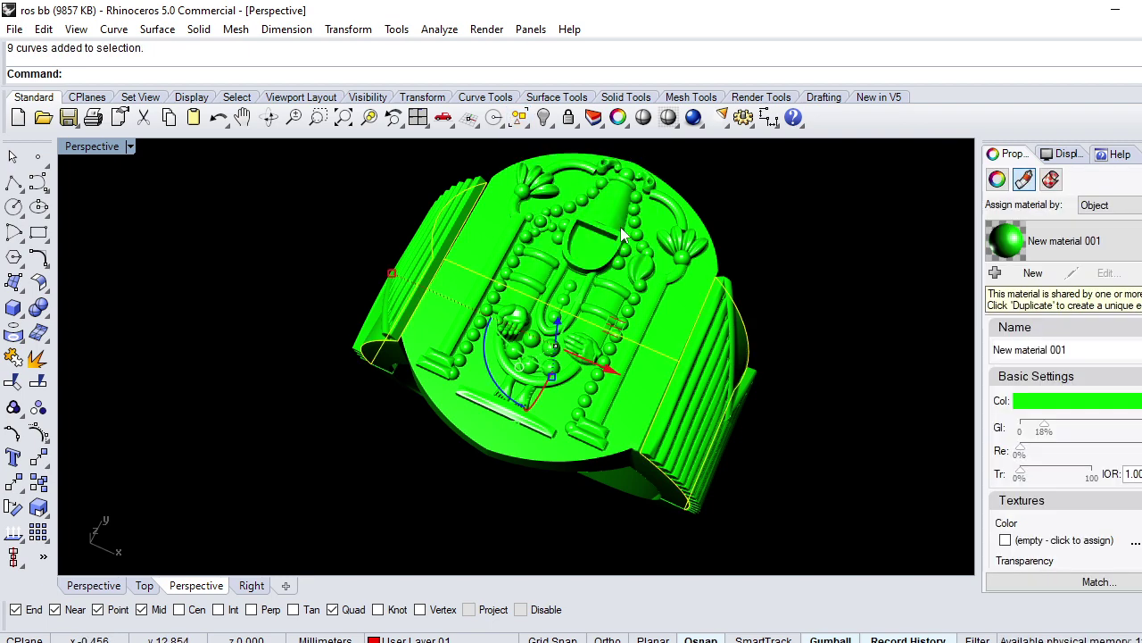
pyautogui.click(1046, 153)
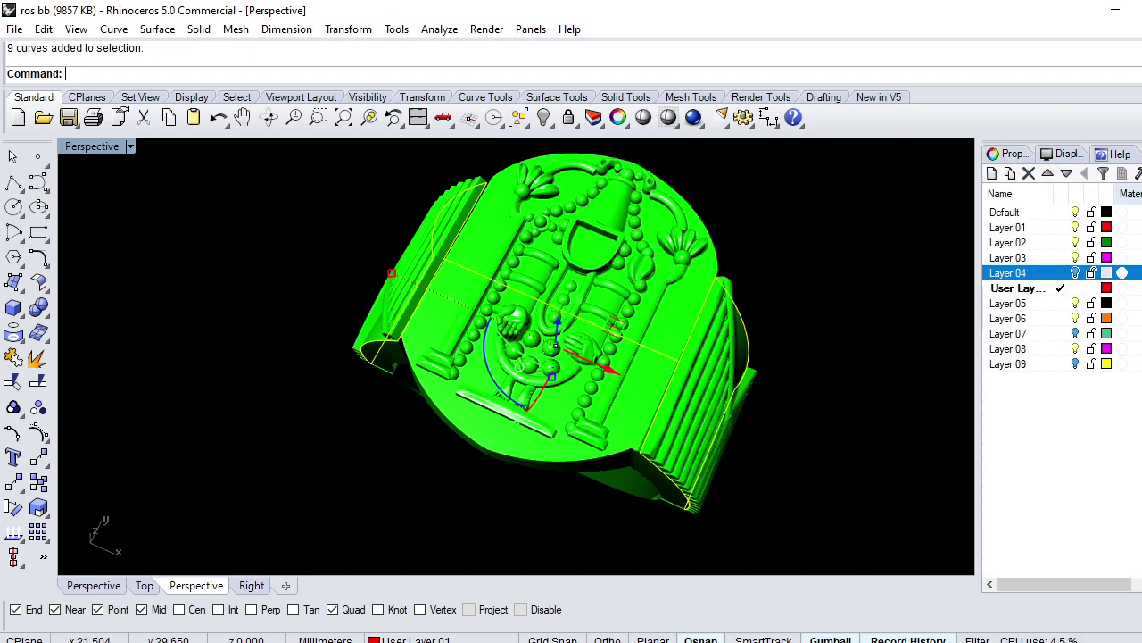
pyautogui.click(1020, 366)
pyautogui.click(992, 173)
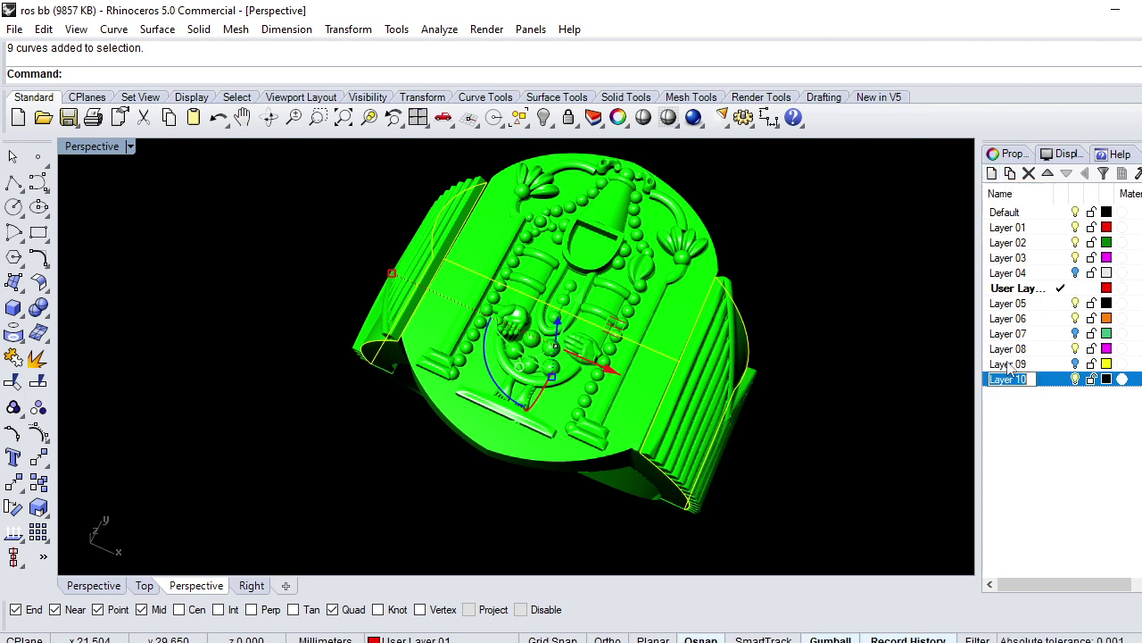
pyautogui.click(855, 355)
# Step: Set the material colour of every object to orange, then deselect to view the ring
pyautogui.hotkey('ctrl', 'a')
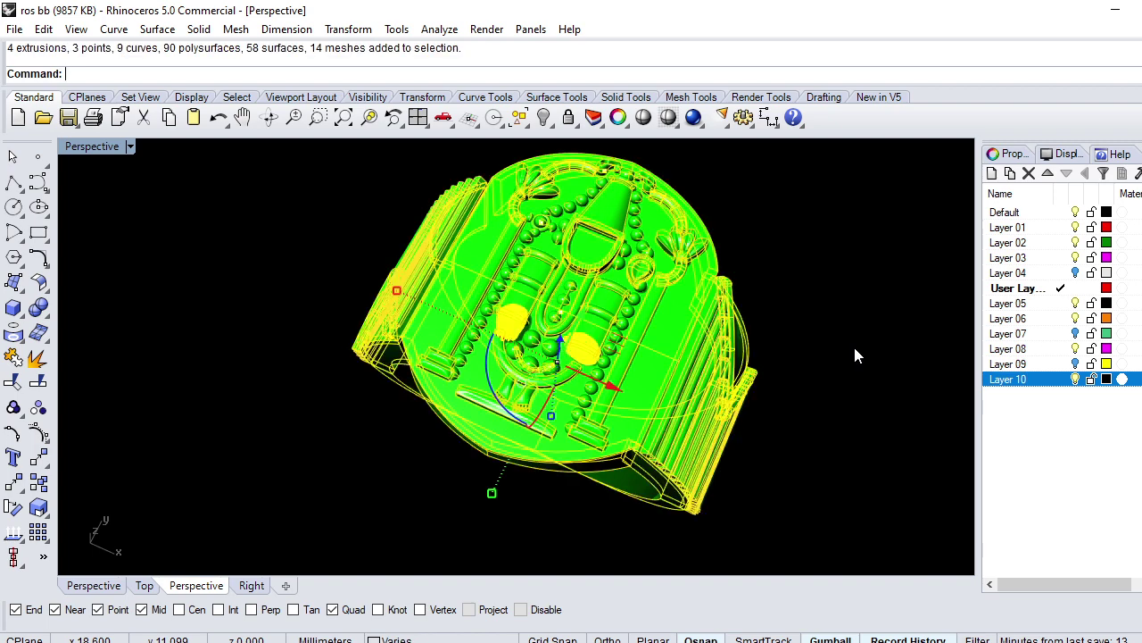
pyautogui.click(1004, 154)
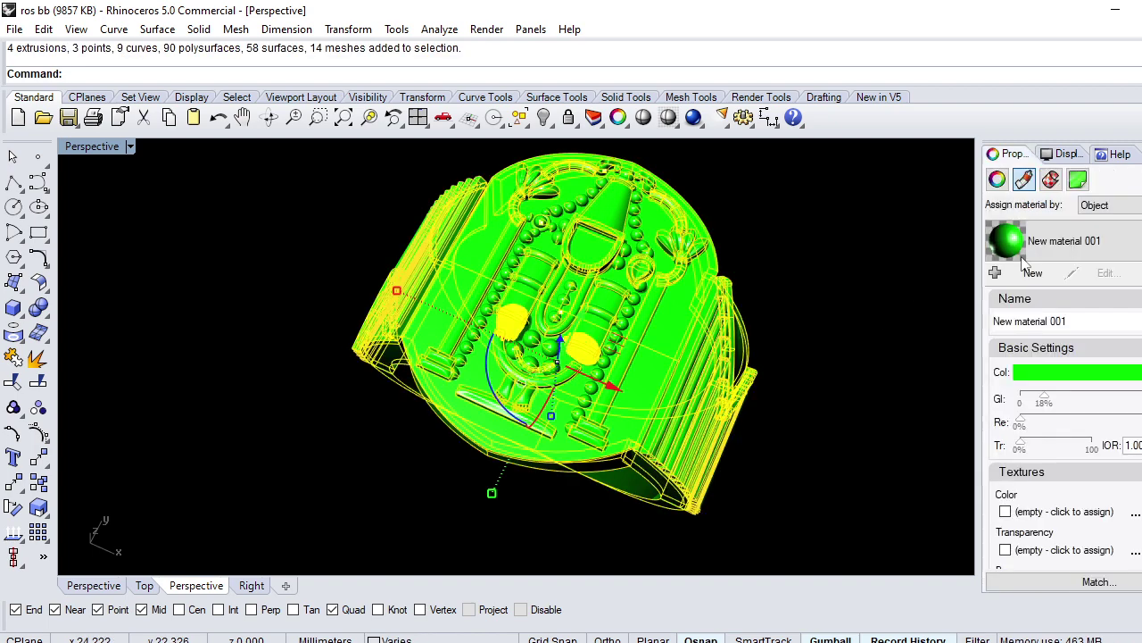
pyautogui.click(1049, 370)
pyautogui.click(458, 273)
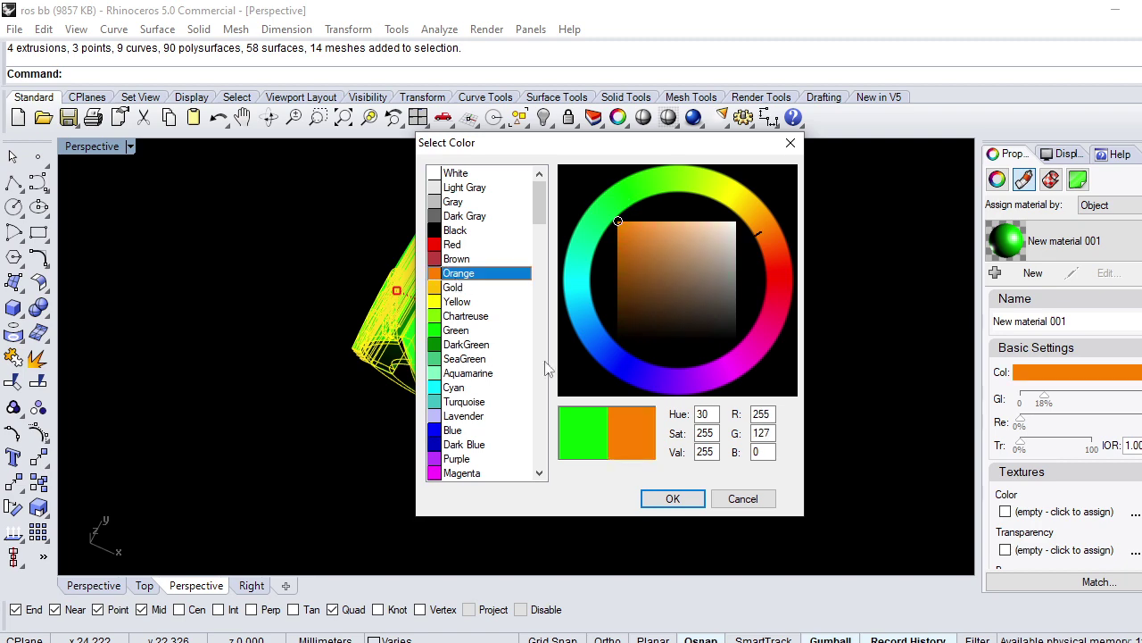
pyautogui.click(673, 498)
pyautogui.click(789, 268)
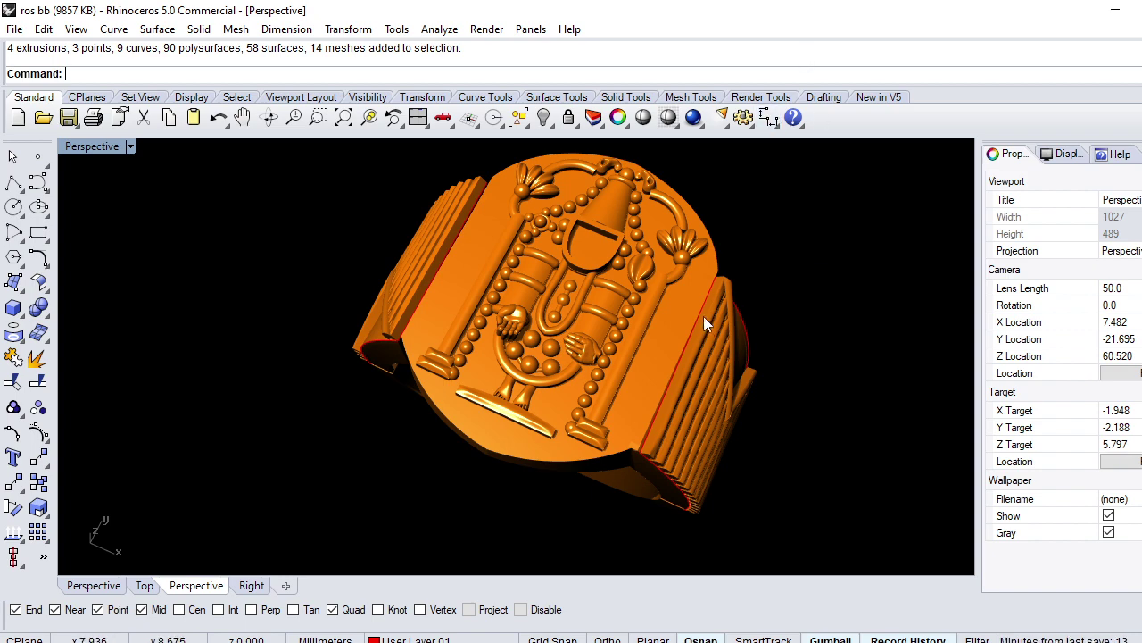
pyautogui.scroll(3, 573, 309)
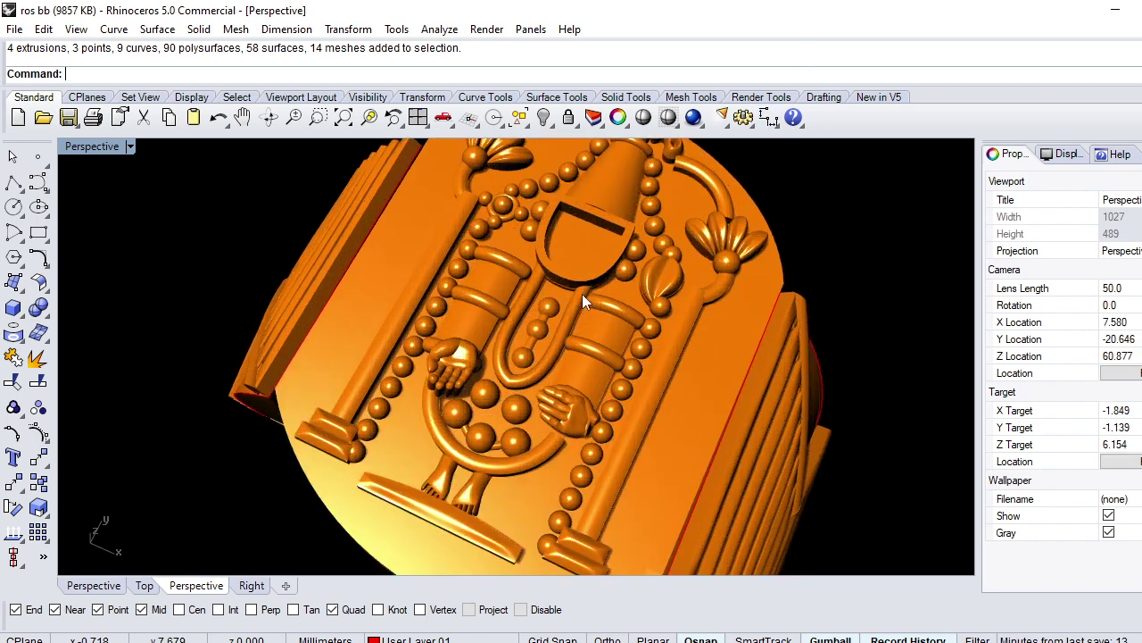
pyautogui.scroll(-2, 593, 353)
pyautogui.scroll(-1, 592, 352)
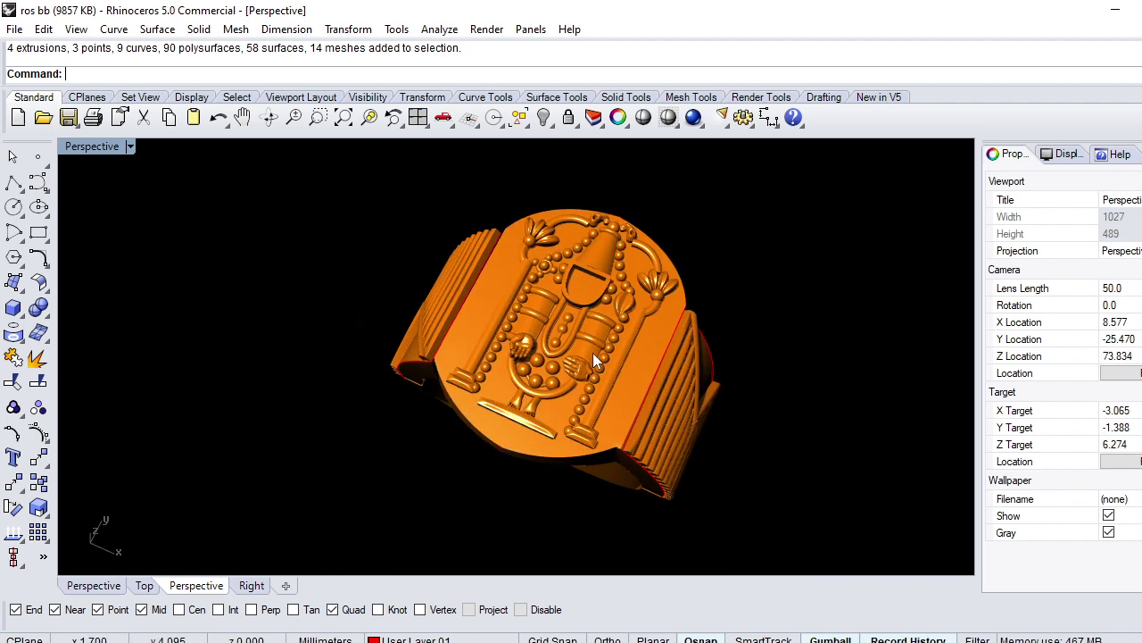